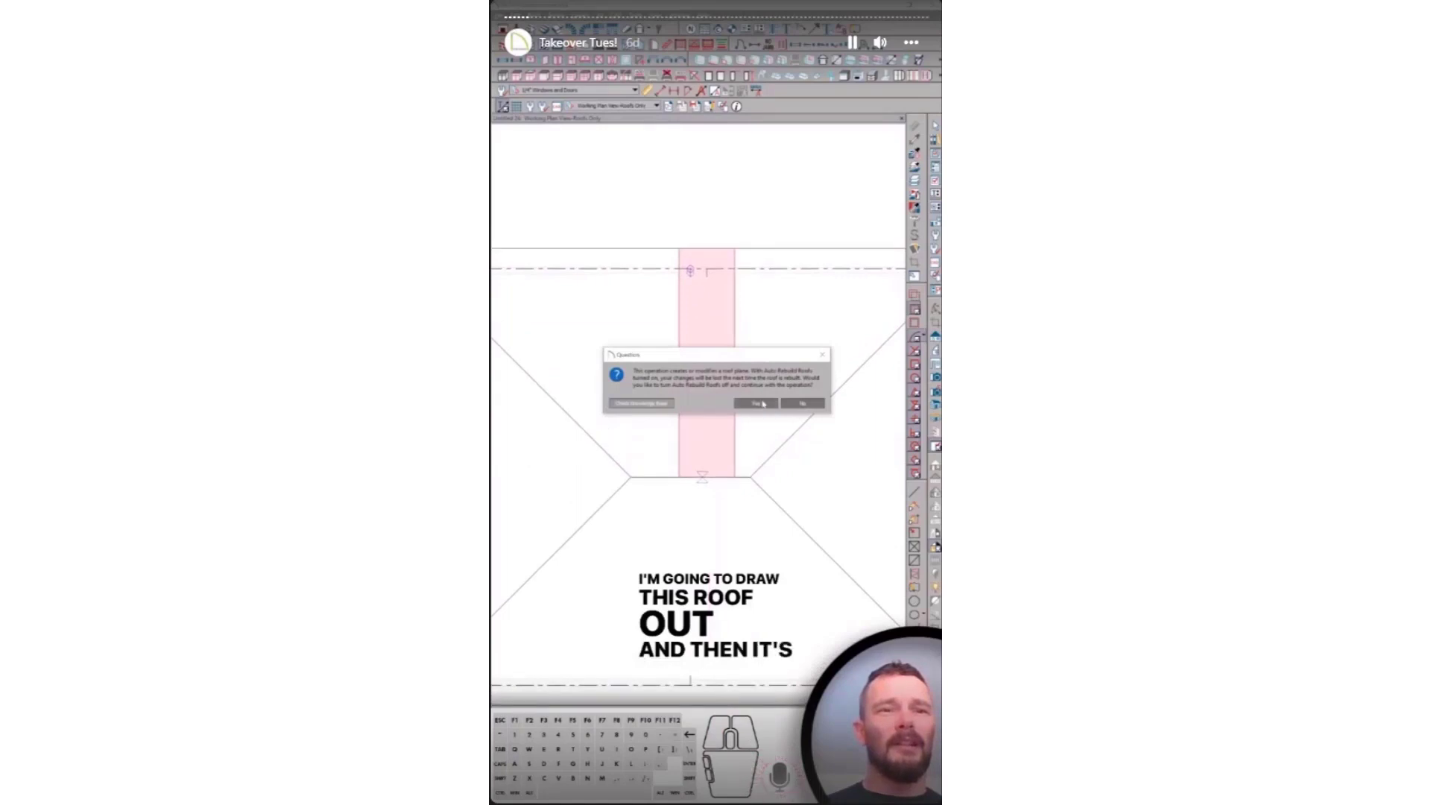
Turn off Auto Rebuild Roofs to keep the new roof plane, and pull its fascia and ridge edges in evenly
left_click(764, 405)
scroll(723, 296, "up", 5)
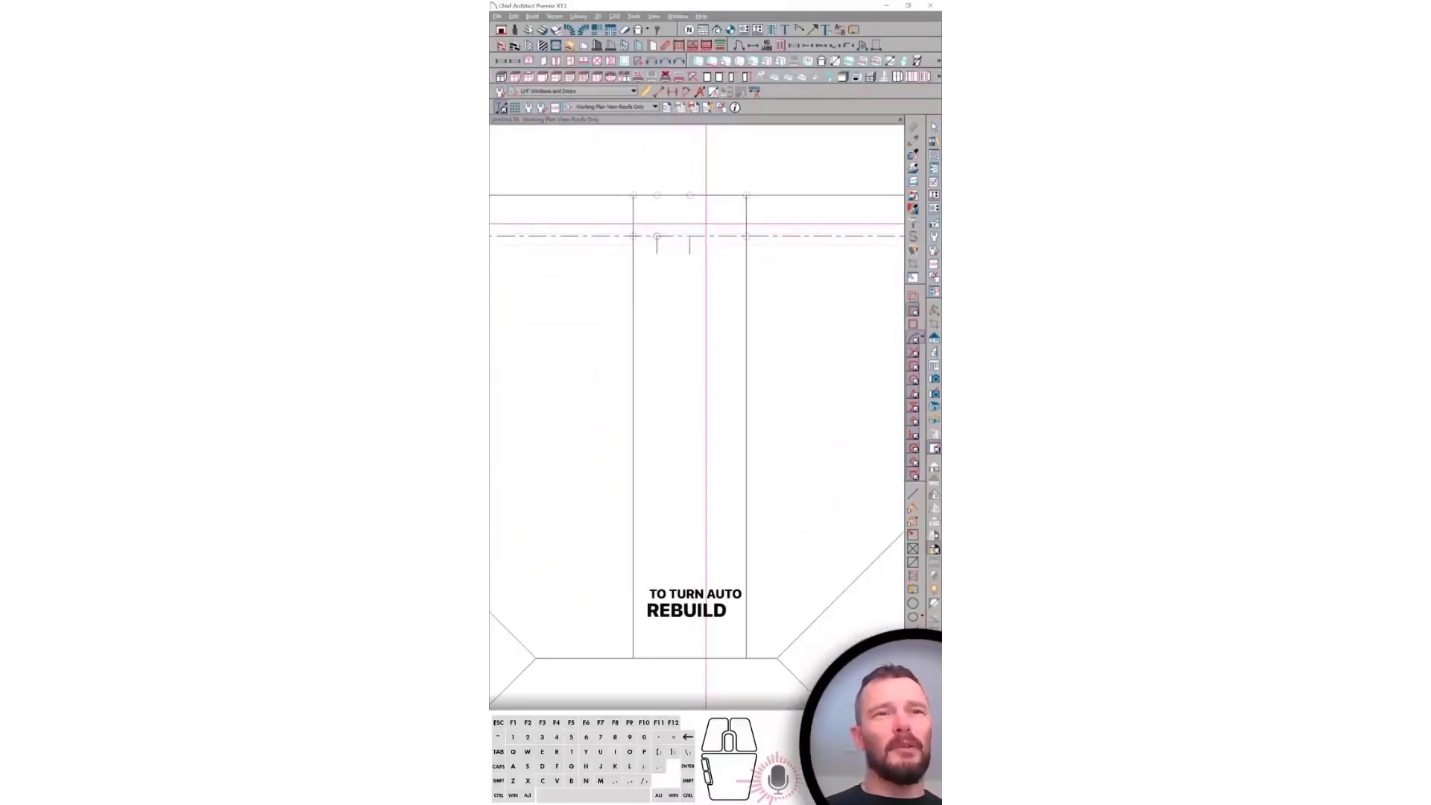
left_click(705, 199)
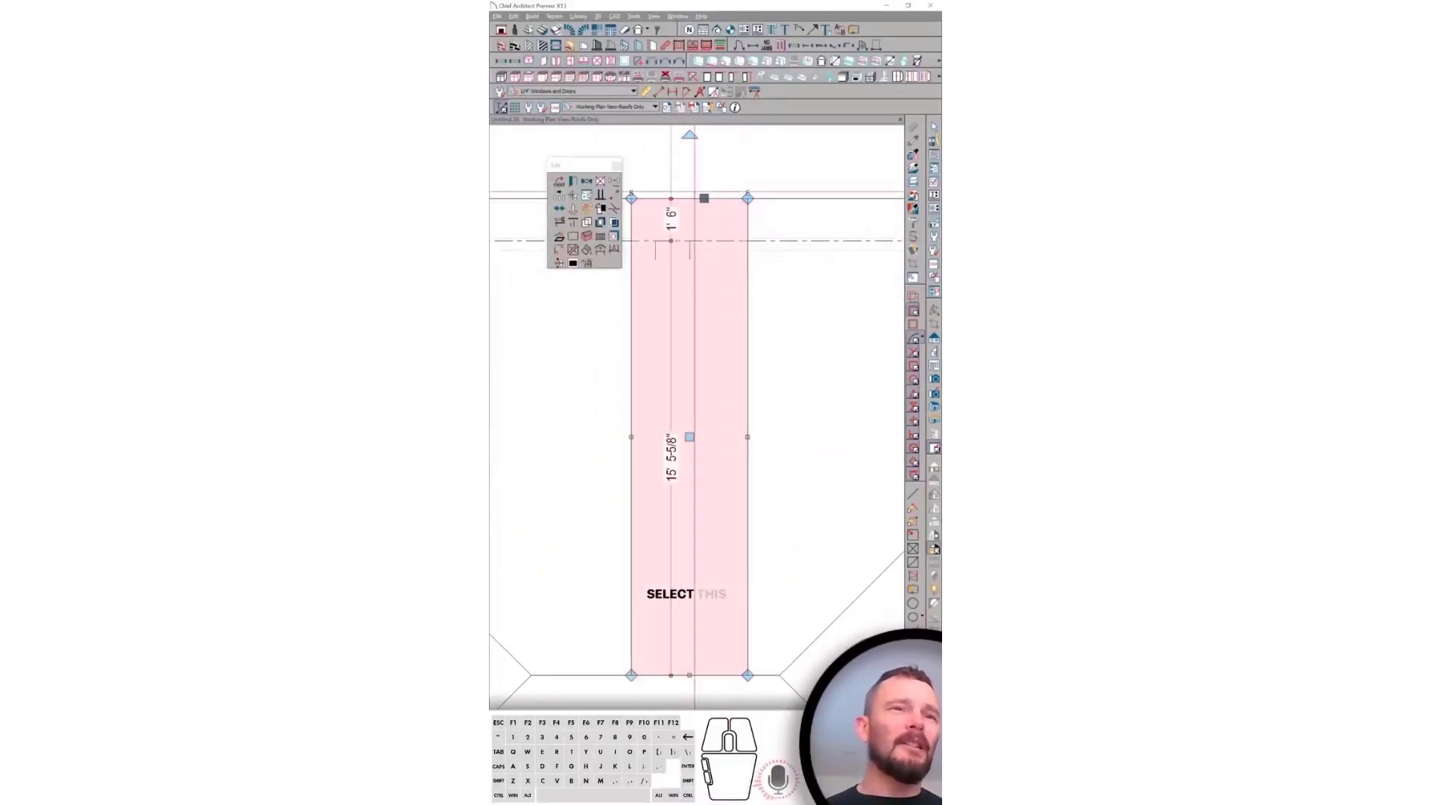
key("c")
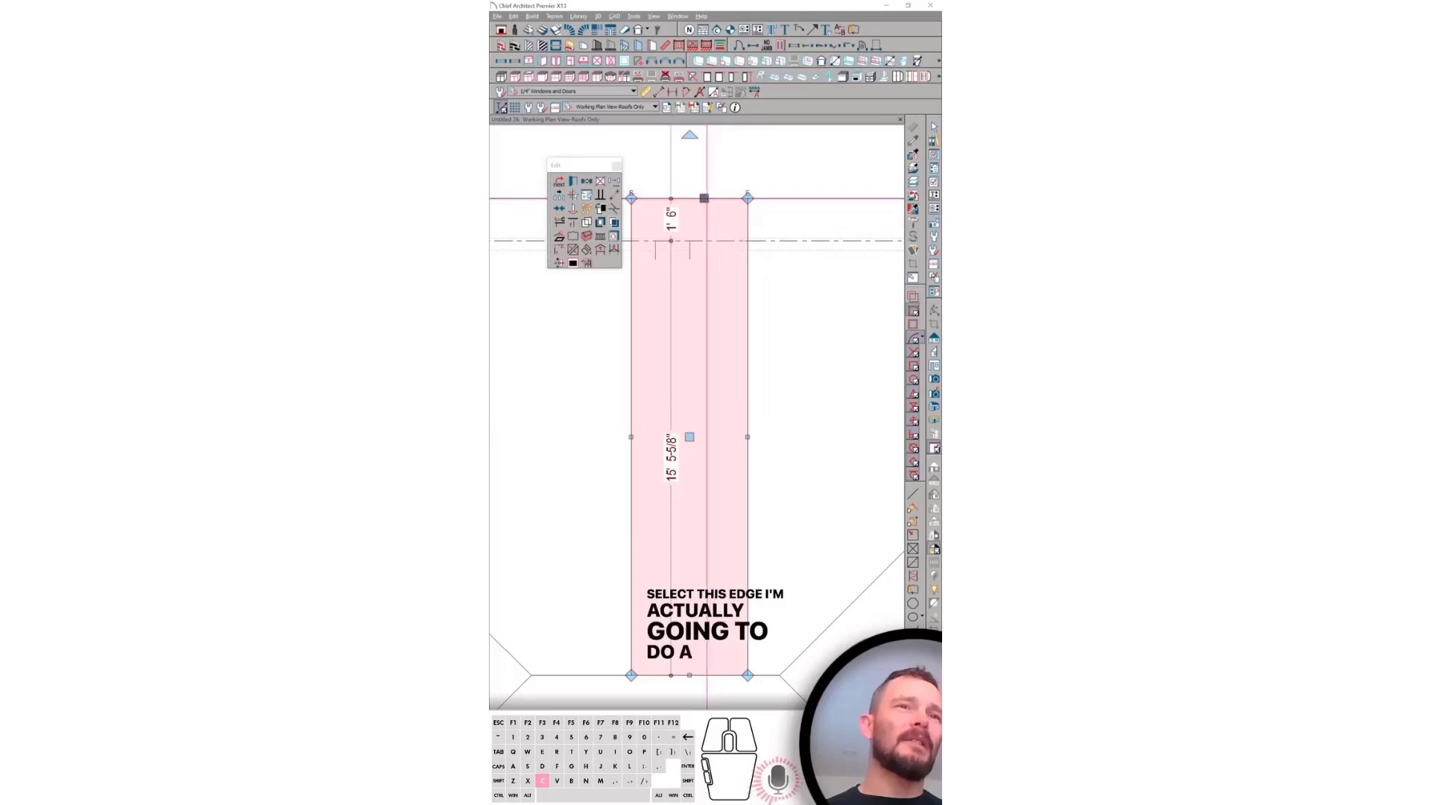
left_click_drag(705, 199, 704, 214)
key("Tab")
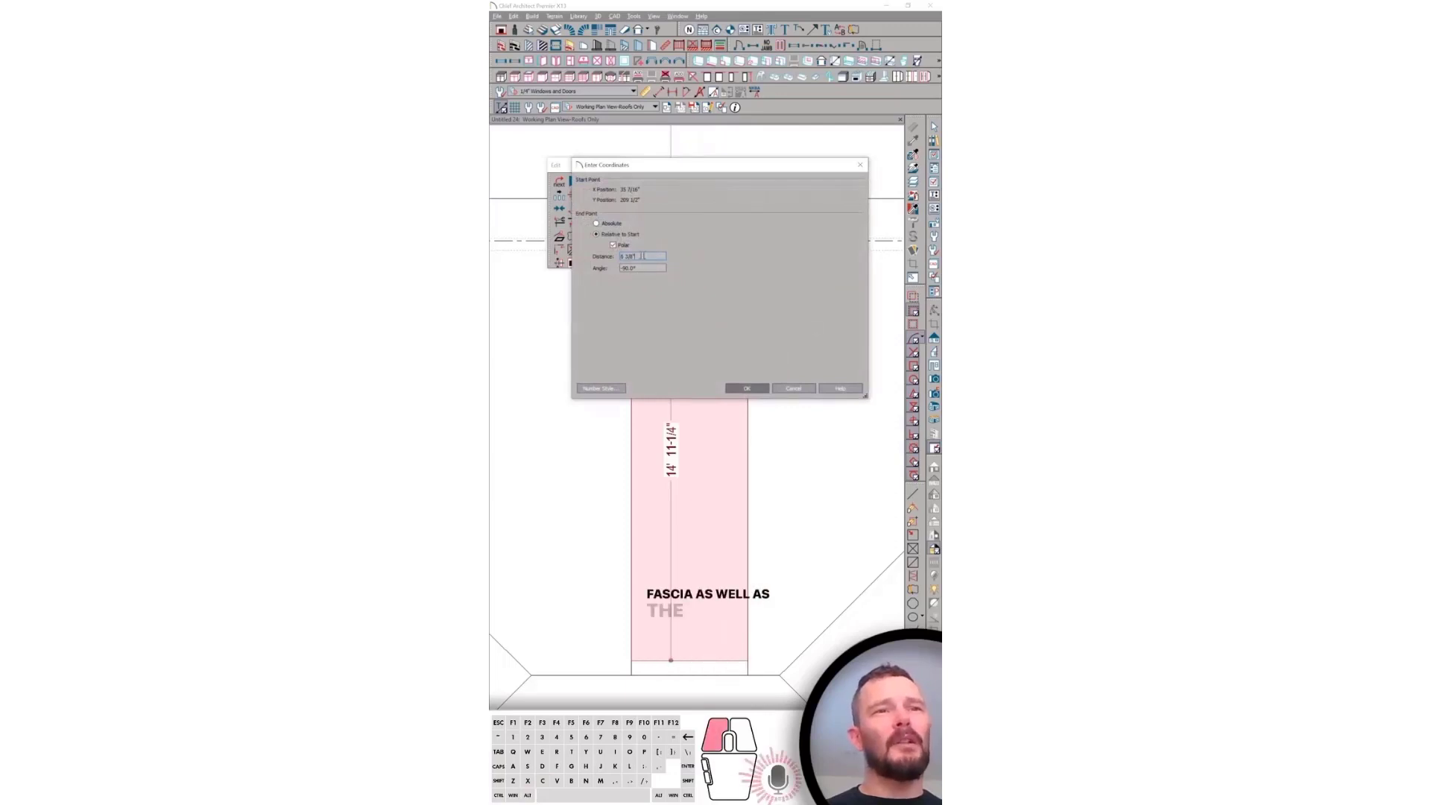
key("Return")
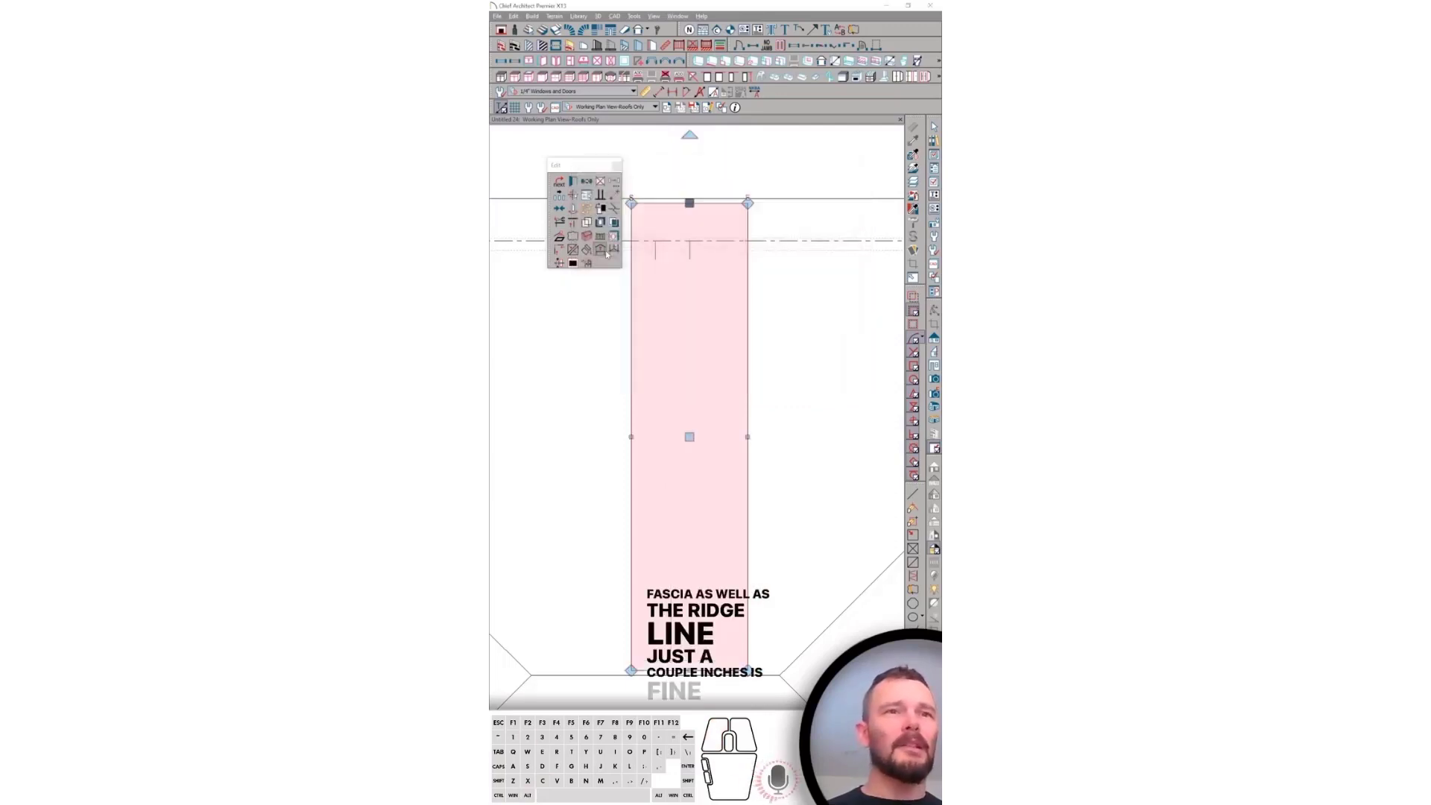
scroll(874, 427, "down", 1)
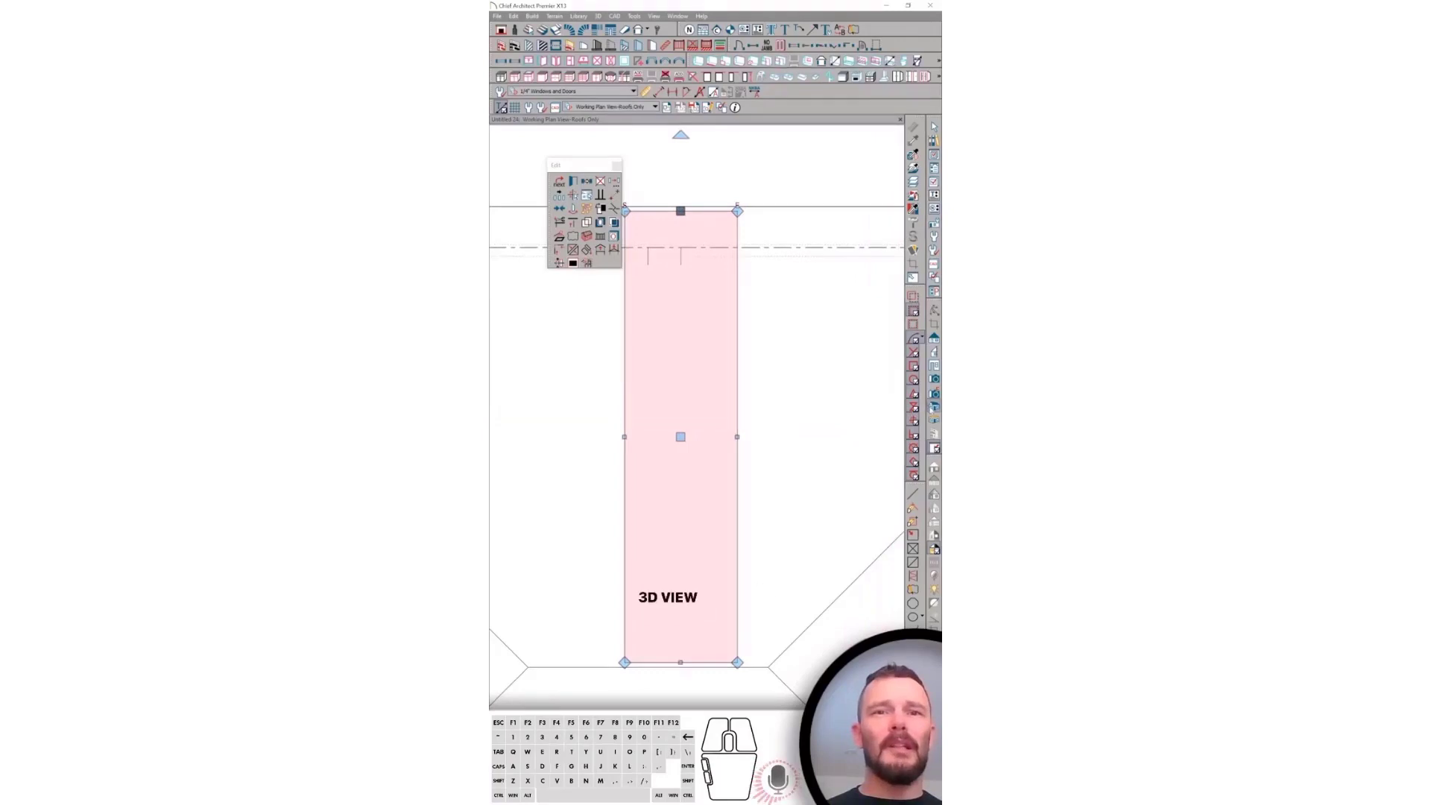
Open a perspective full overview, tile it with the plan view, and orbit closer to the roof
left_click(934, 408)
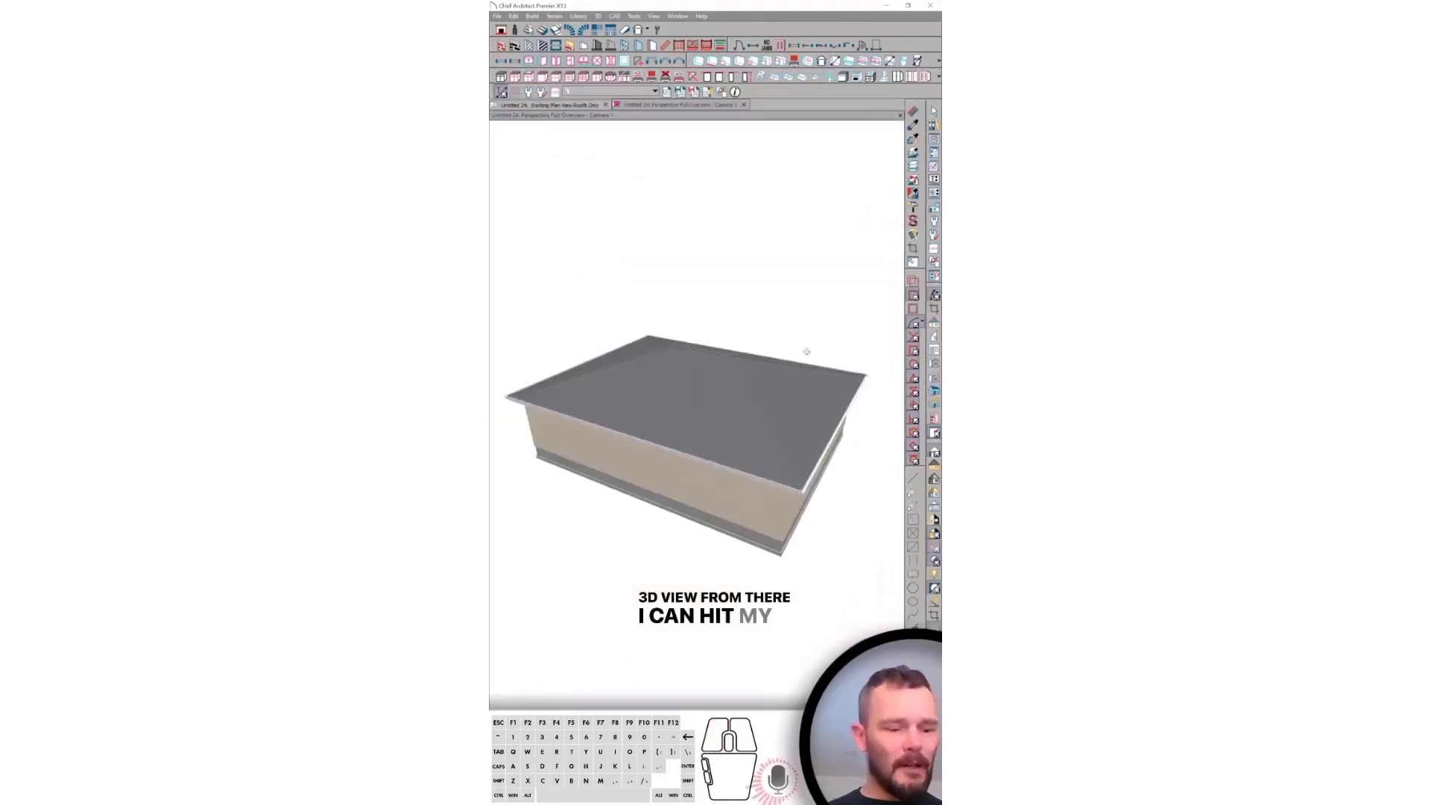
key("alt+w")
key("h")
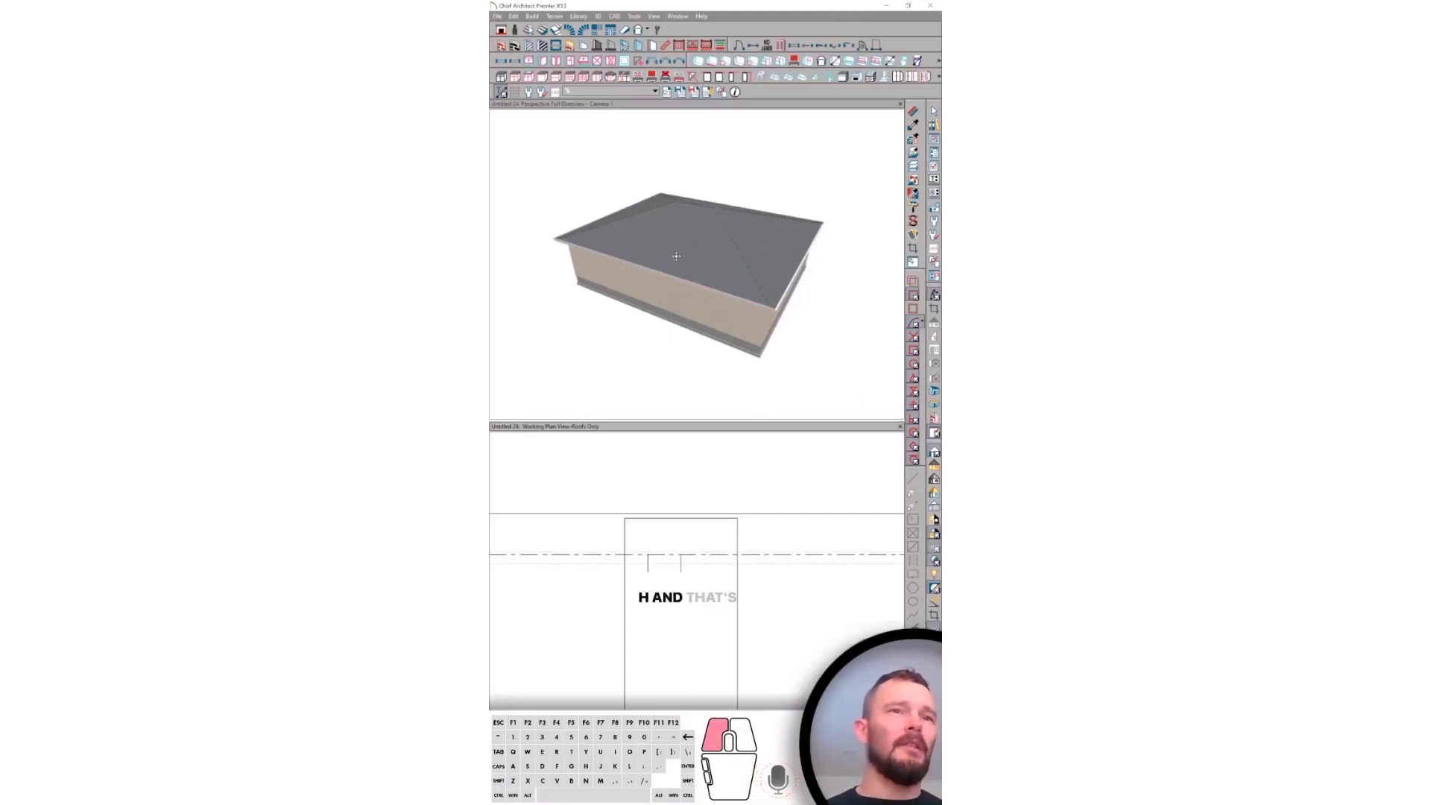
left_click_drag(676, 257, 687, 337)
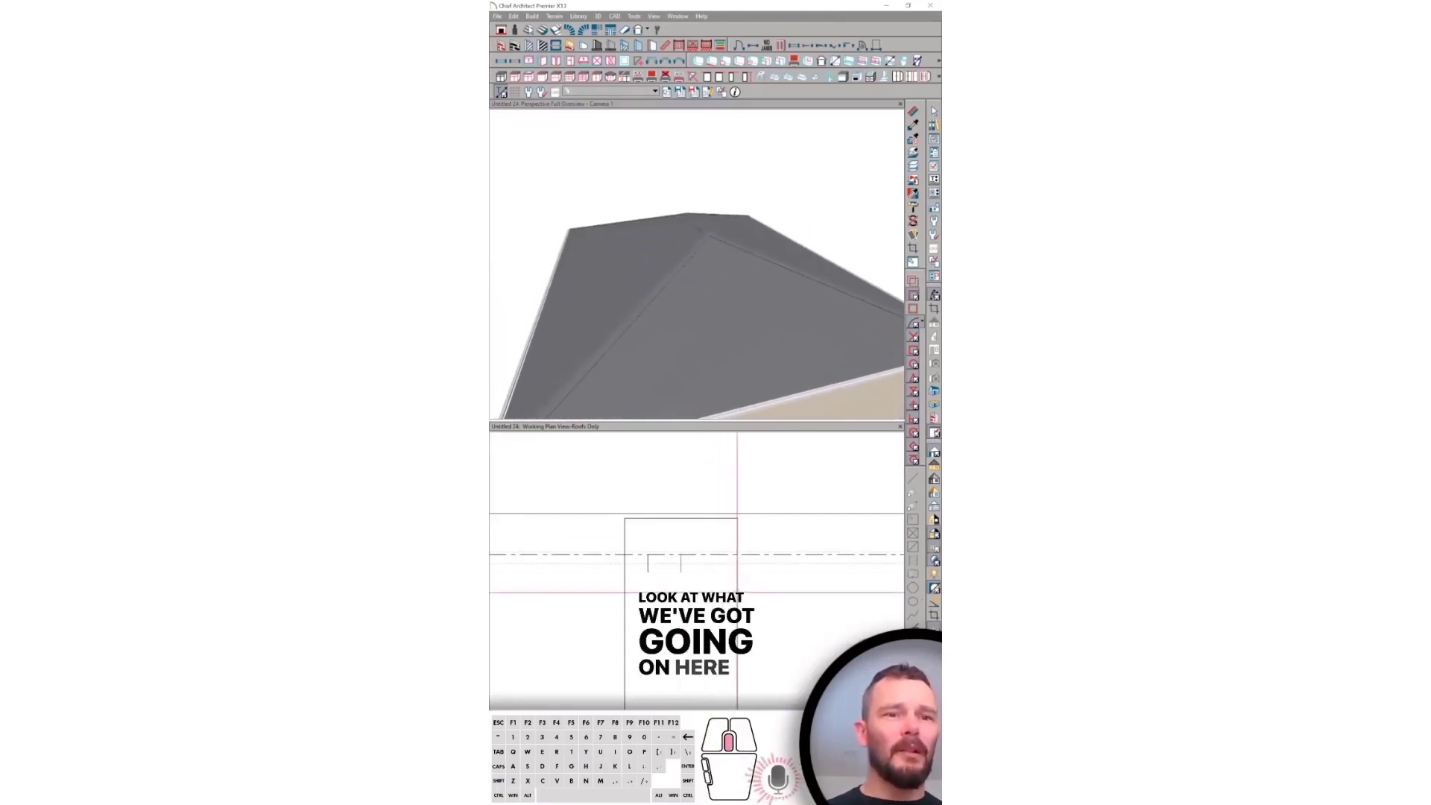
Add 1" to the thickness of the aluminum layer in the narrow roof plane's surface definition
middle_click_drag(738, 592, 741, 560)
scroll(741, 558, "down", 1)
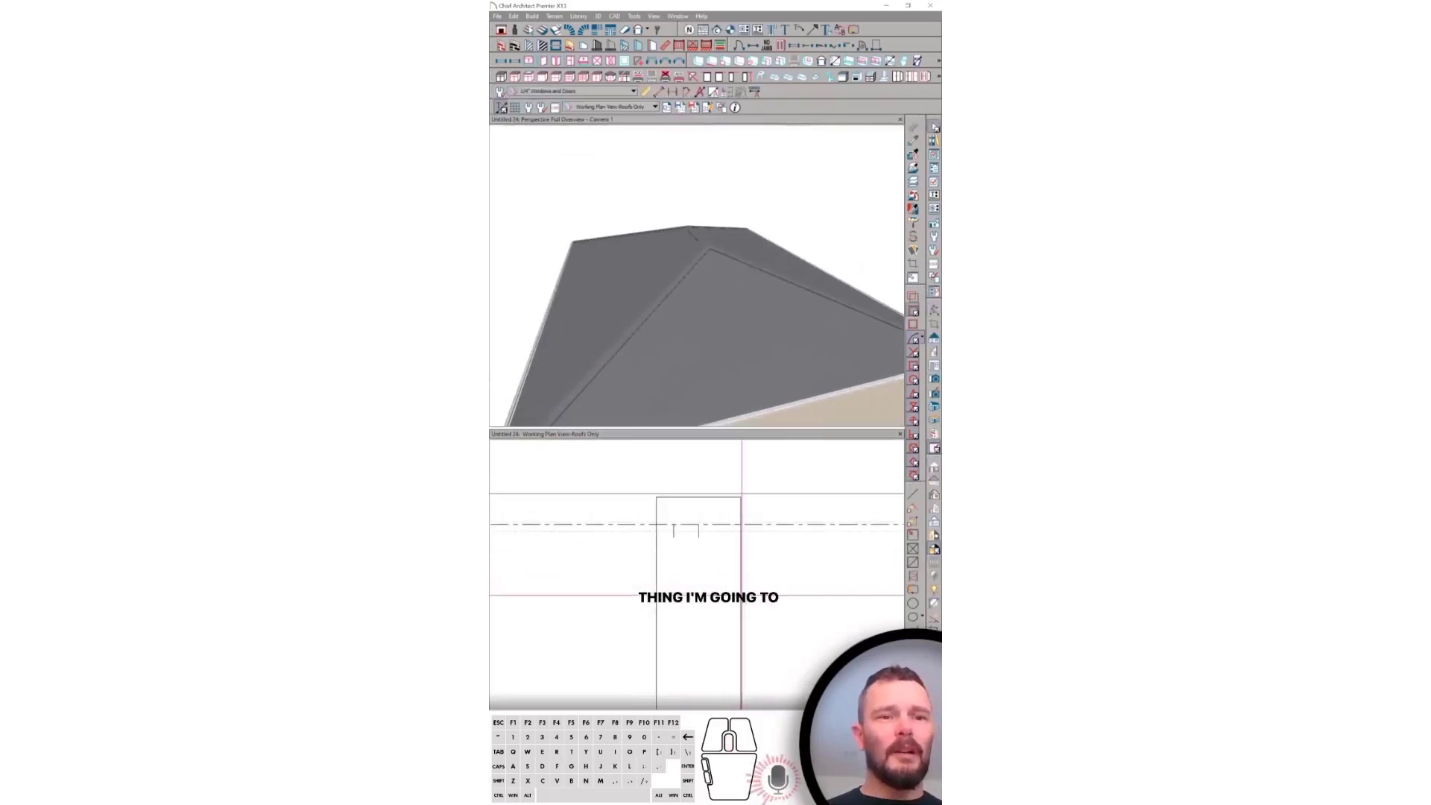
left_click(741, 595)
double_click(741, 595)
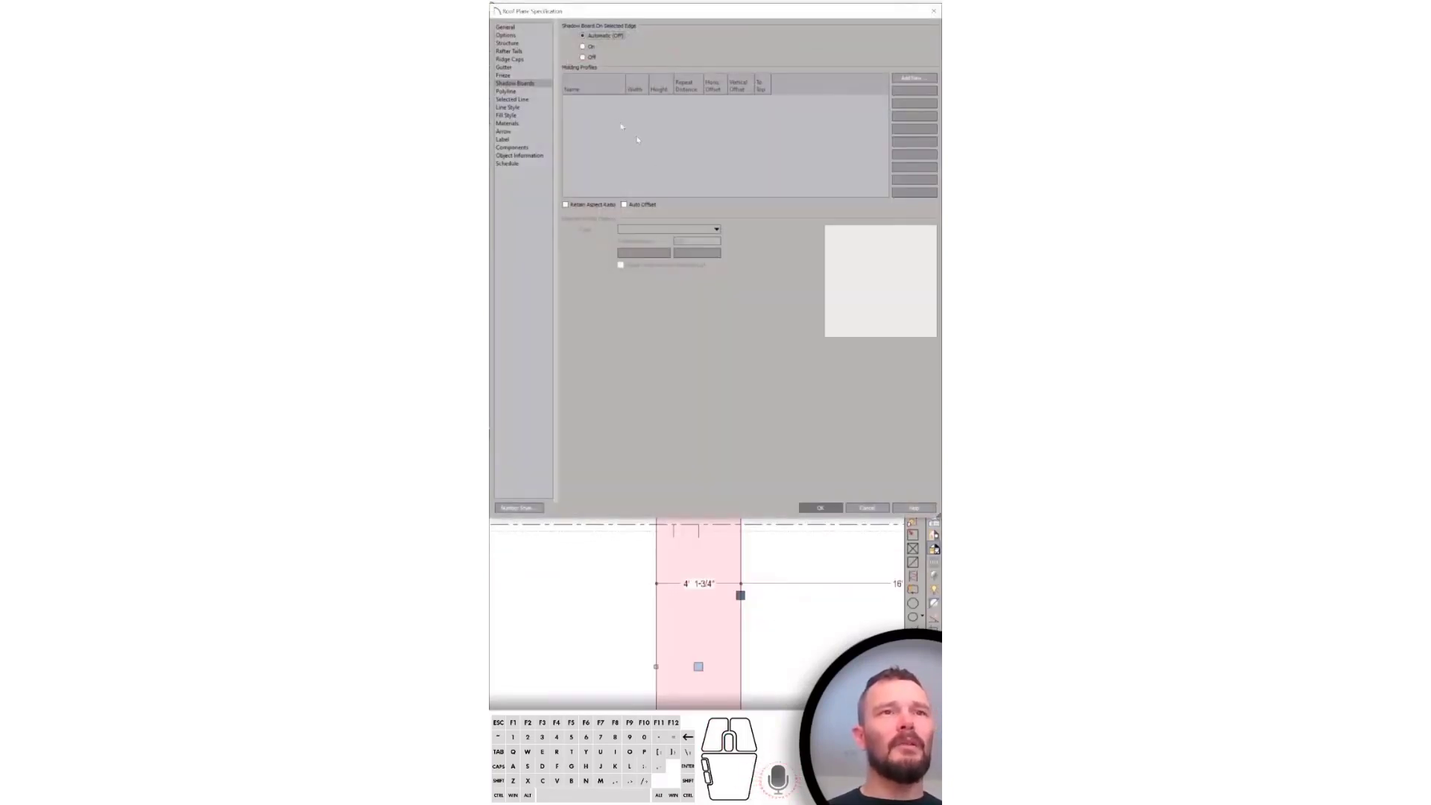
left_click(512, 43)
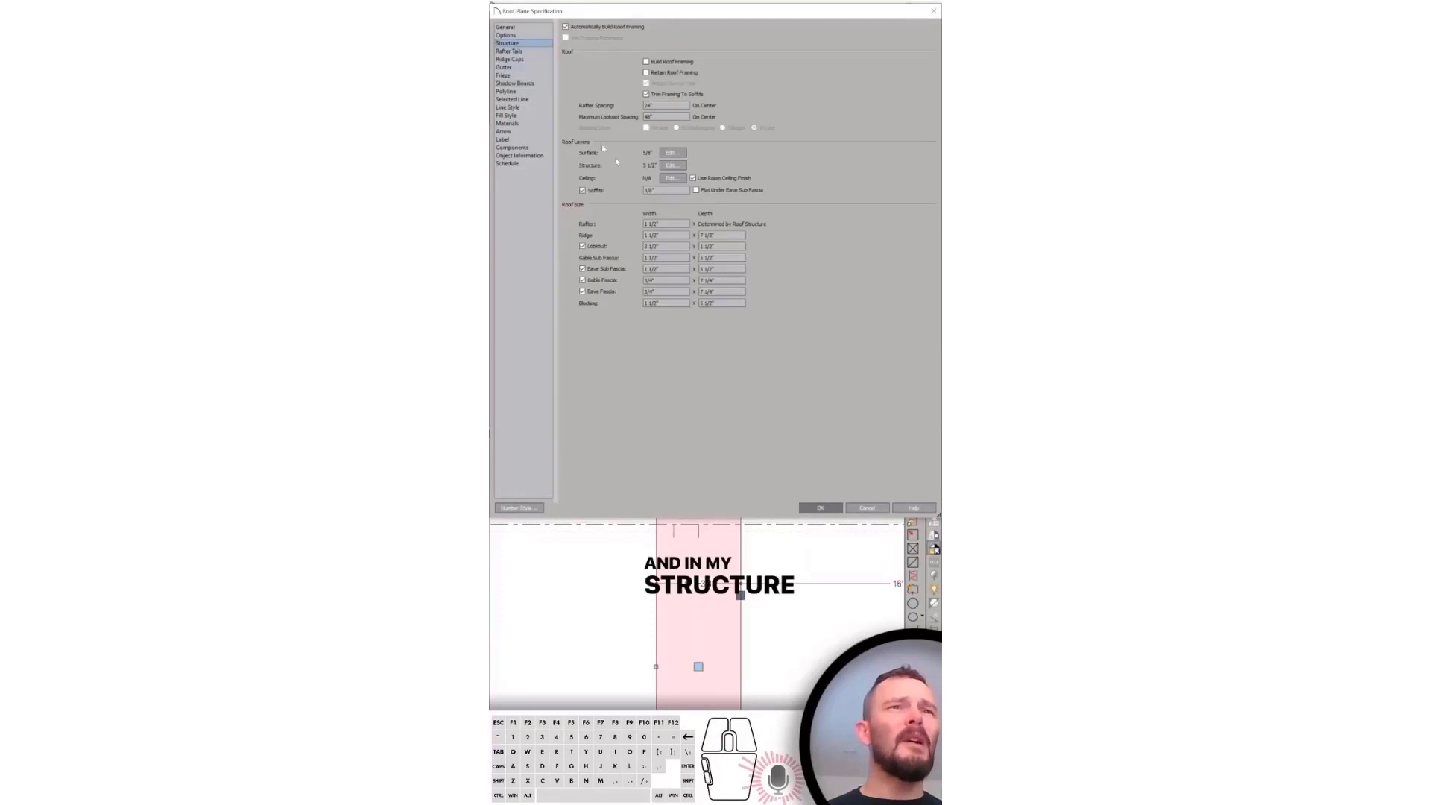
left_click(674, 155)
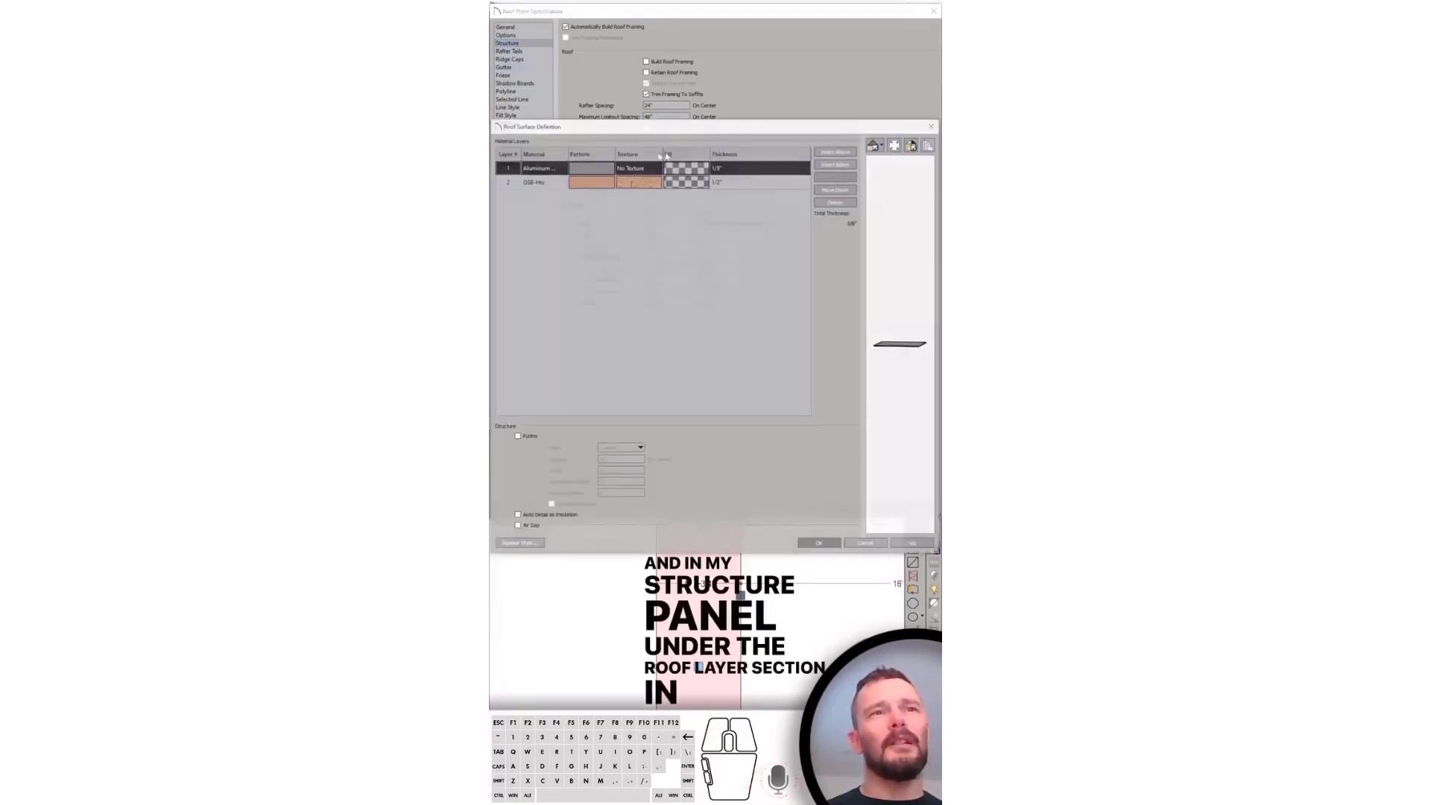
left_click(727, 169)
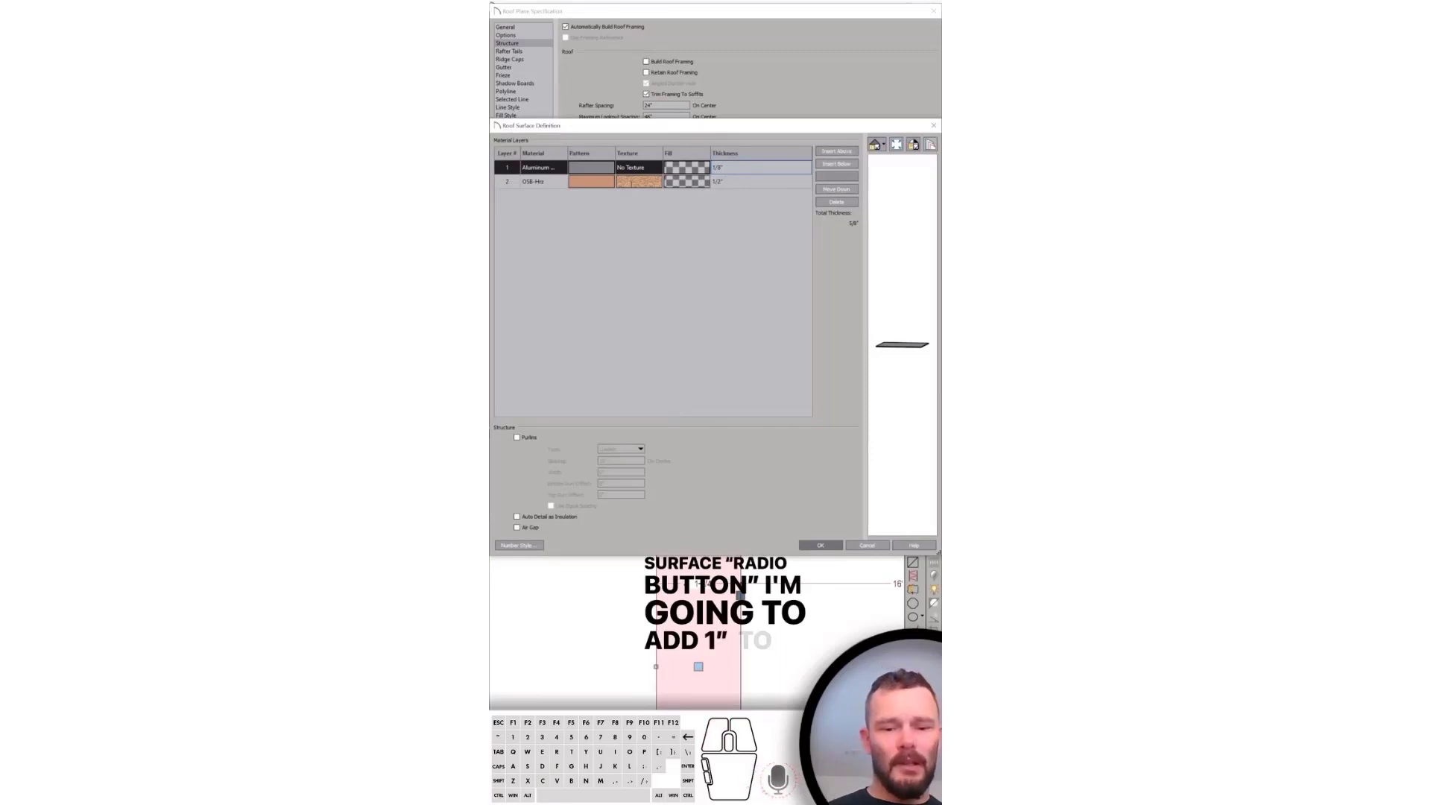
type("+ 1")
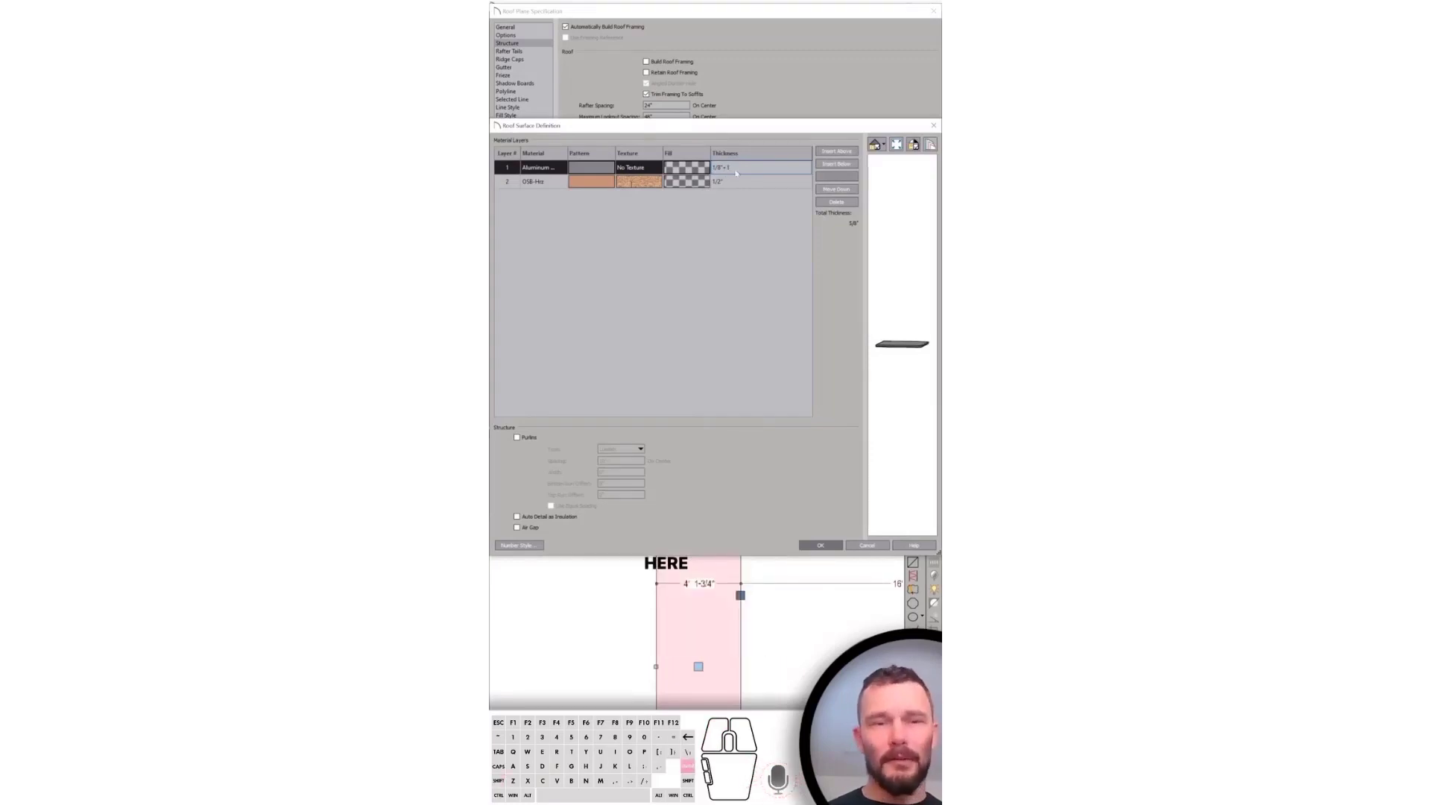
left_click(821, 546)
left_click(821, 507)
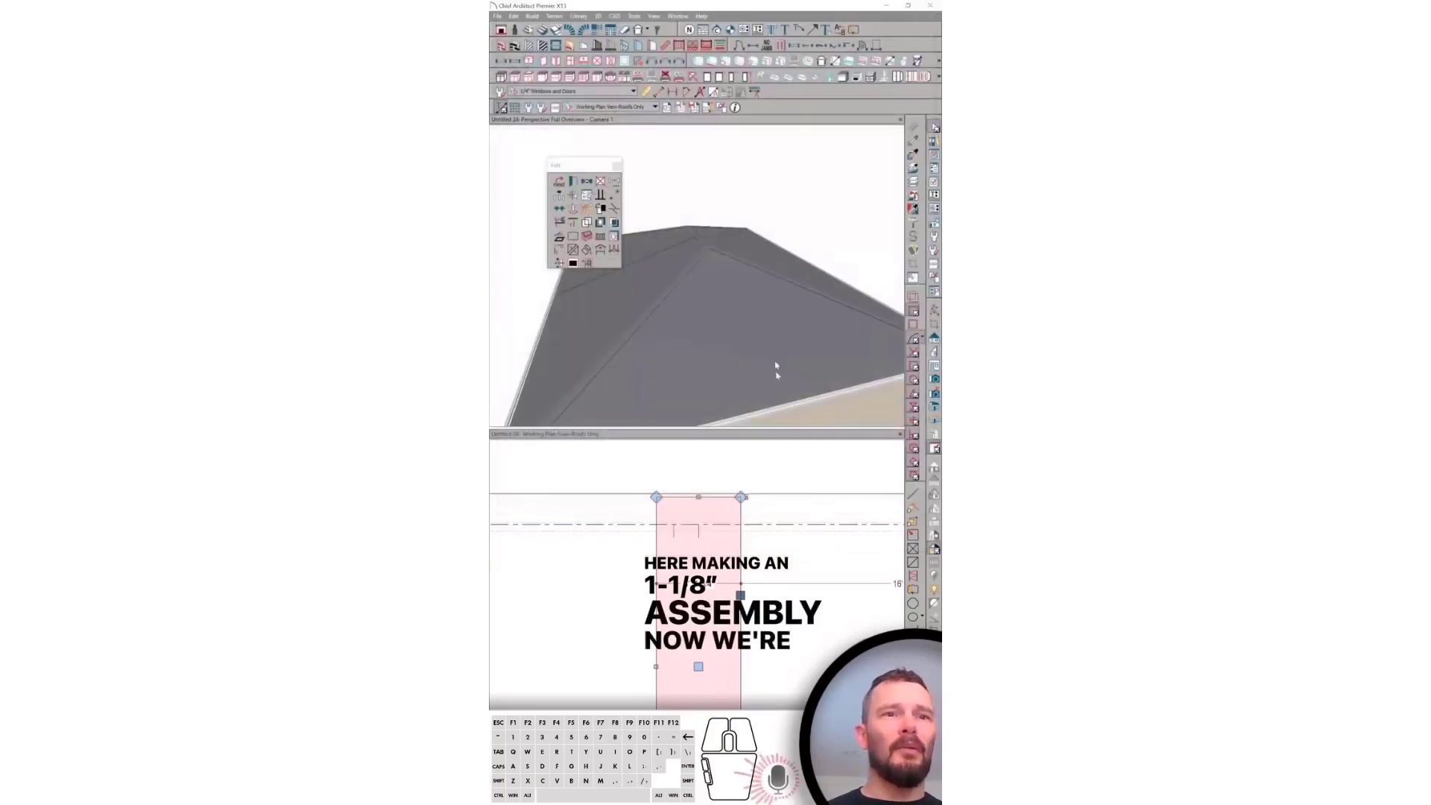
Turn on shadow boards for one long side edge of the raised roof plane and add the CA-001 molding profile
mouse_move(710, 292)
middle_mouse_down()
mouse_move(741, 297)
mouse_move(728, 275)
mouse_move(741, 290)
mouse_move(711, 296)
mouse_move(728, 273)
middle_mouse_up()
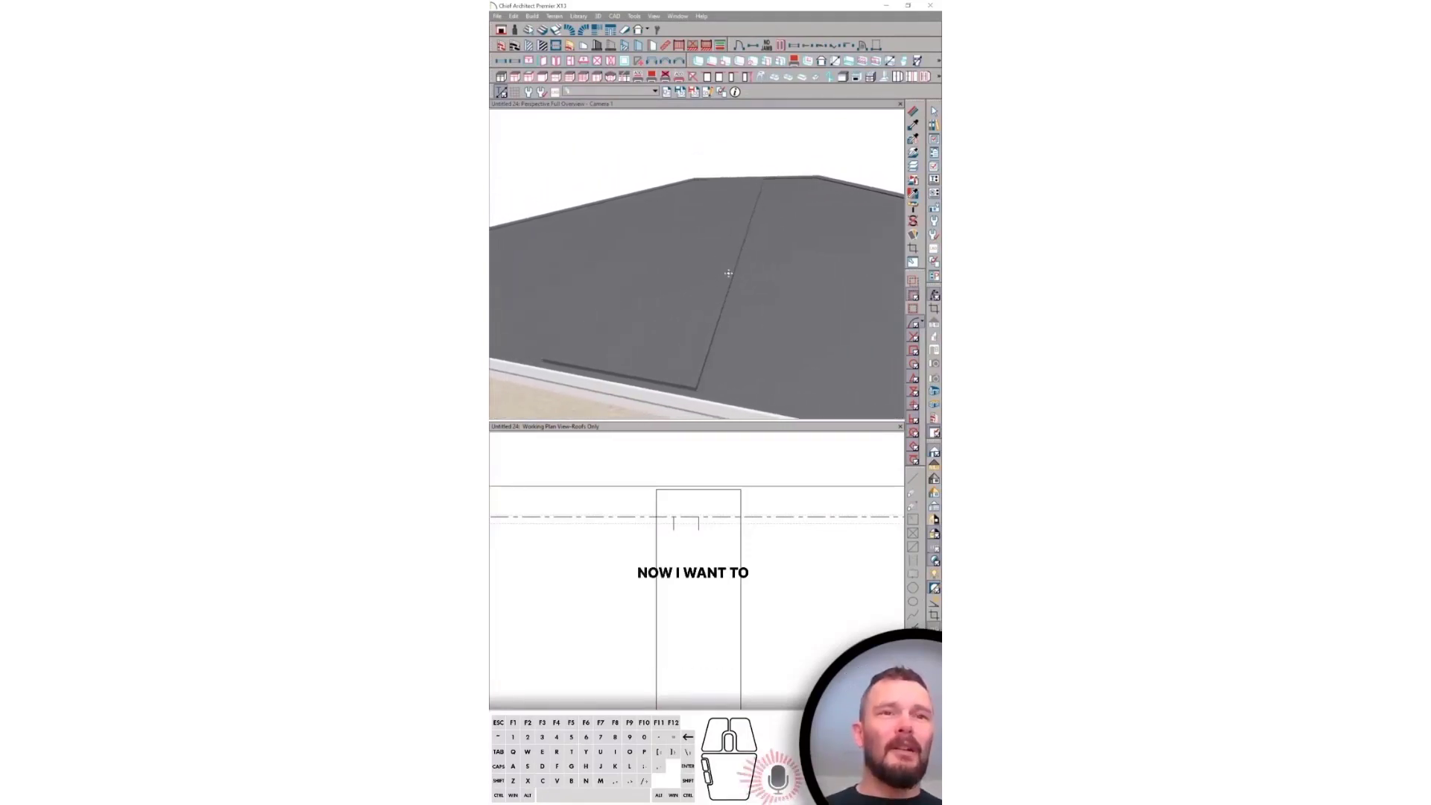
left_click(741, 255)
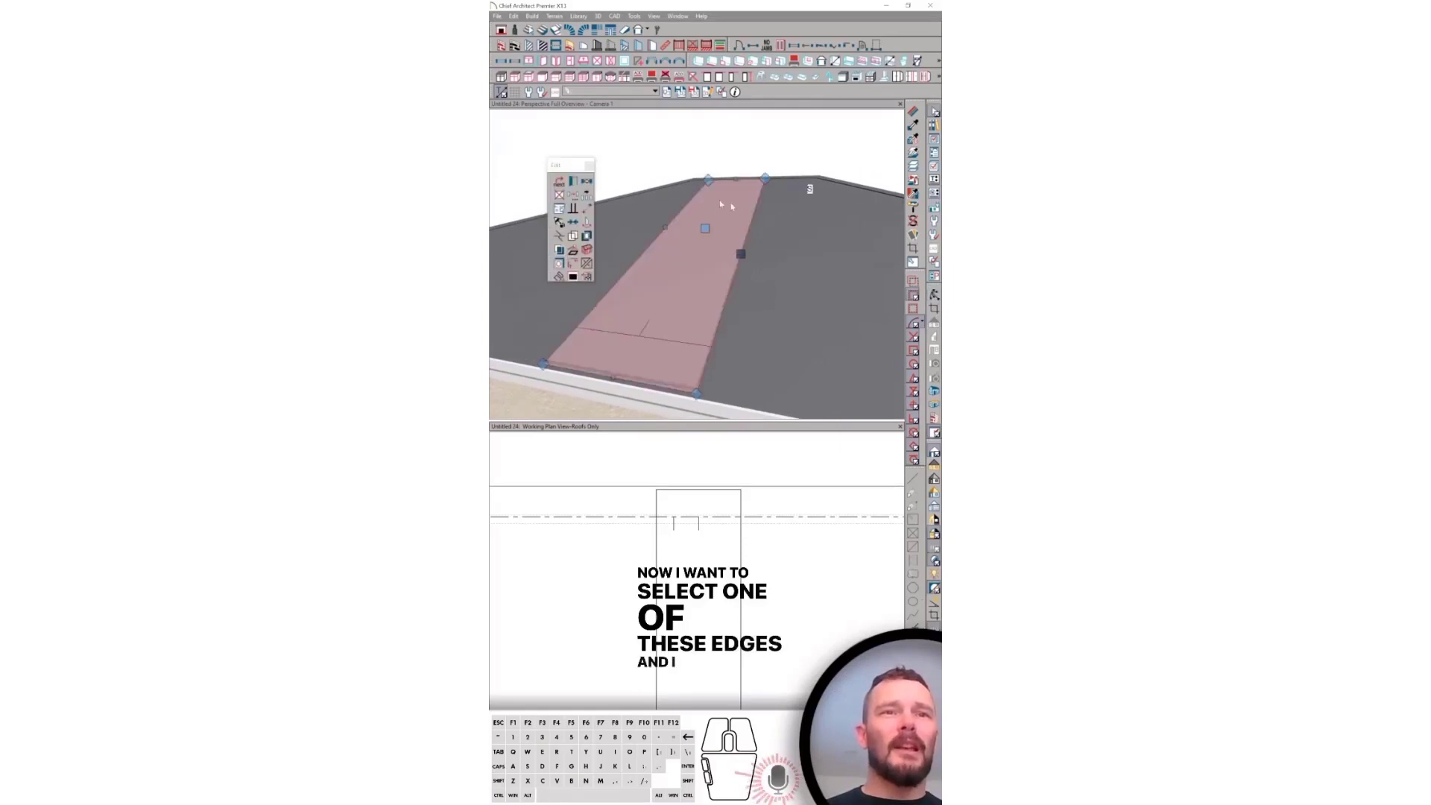
middle_click_drag(741, 254, 750, 260)
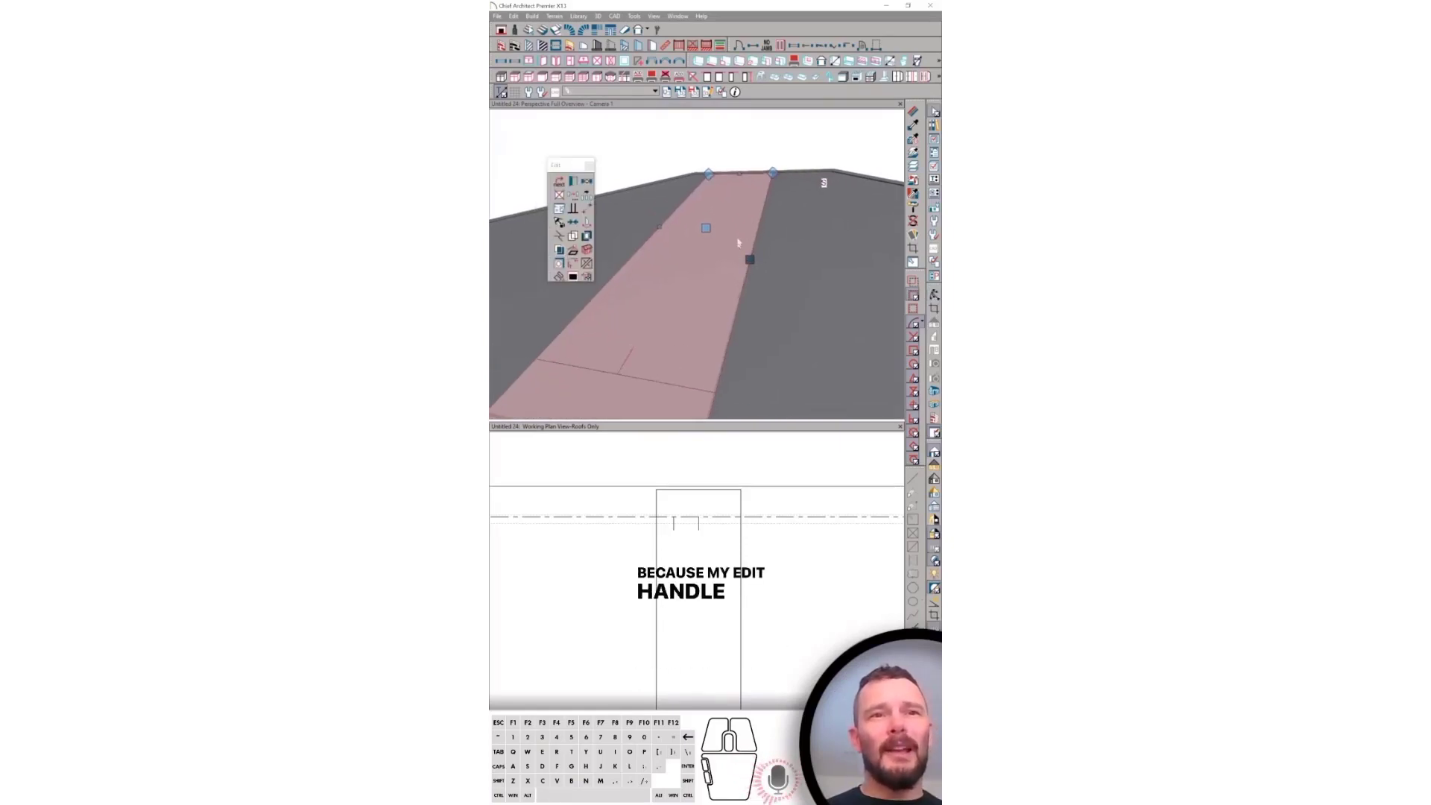
scroll(750, 261, "down", 2)
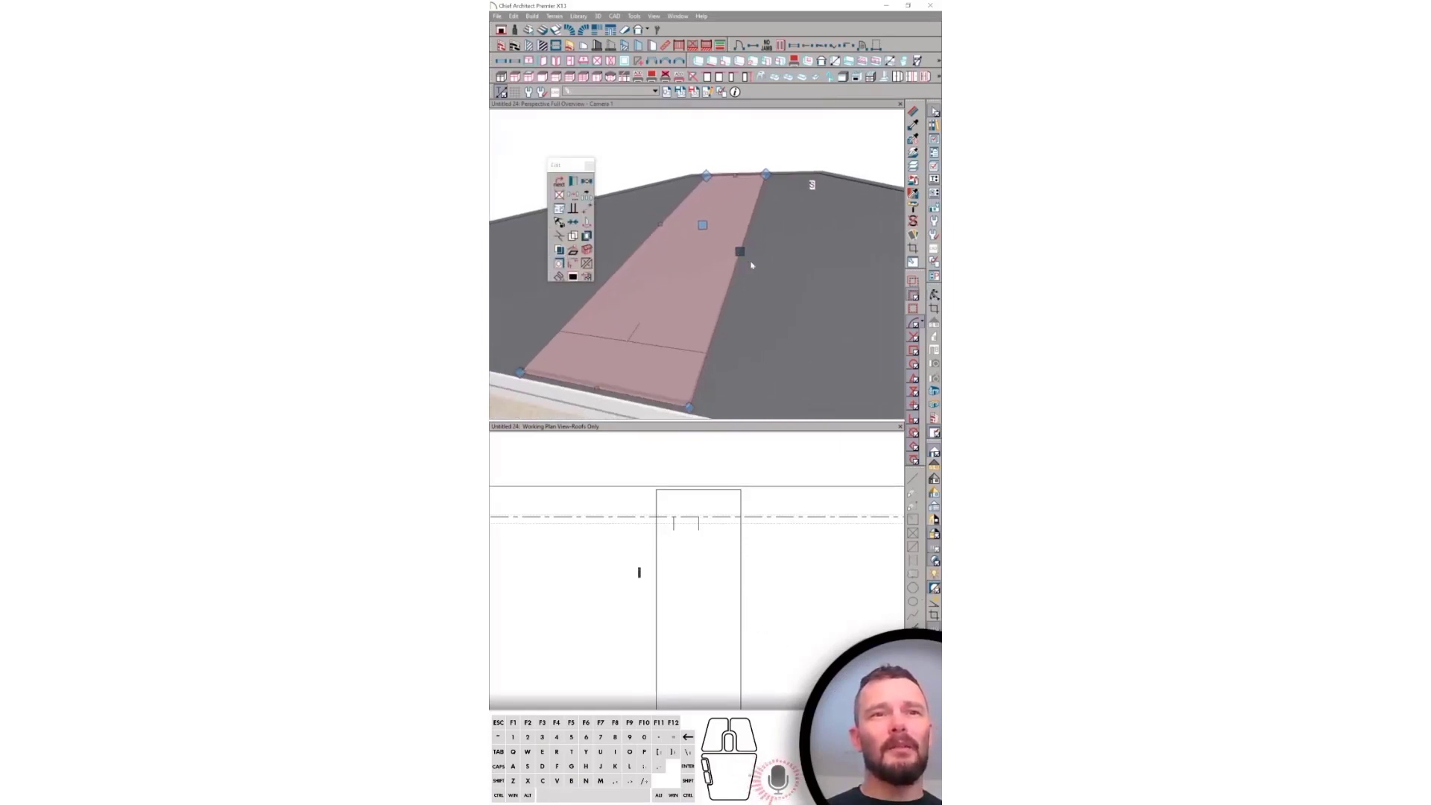
left_click(740, 252)
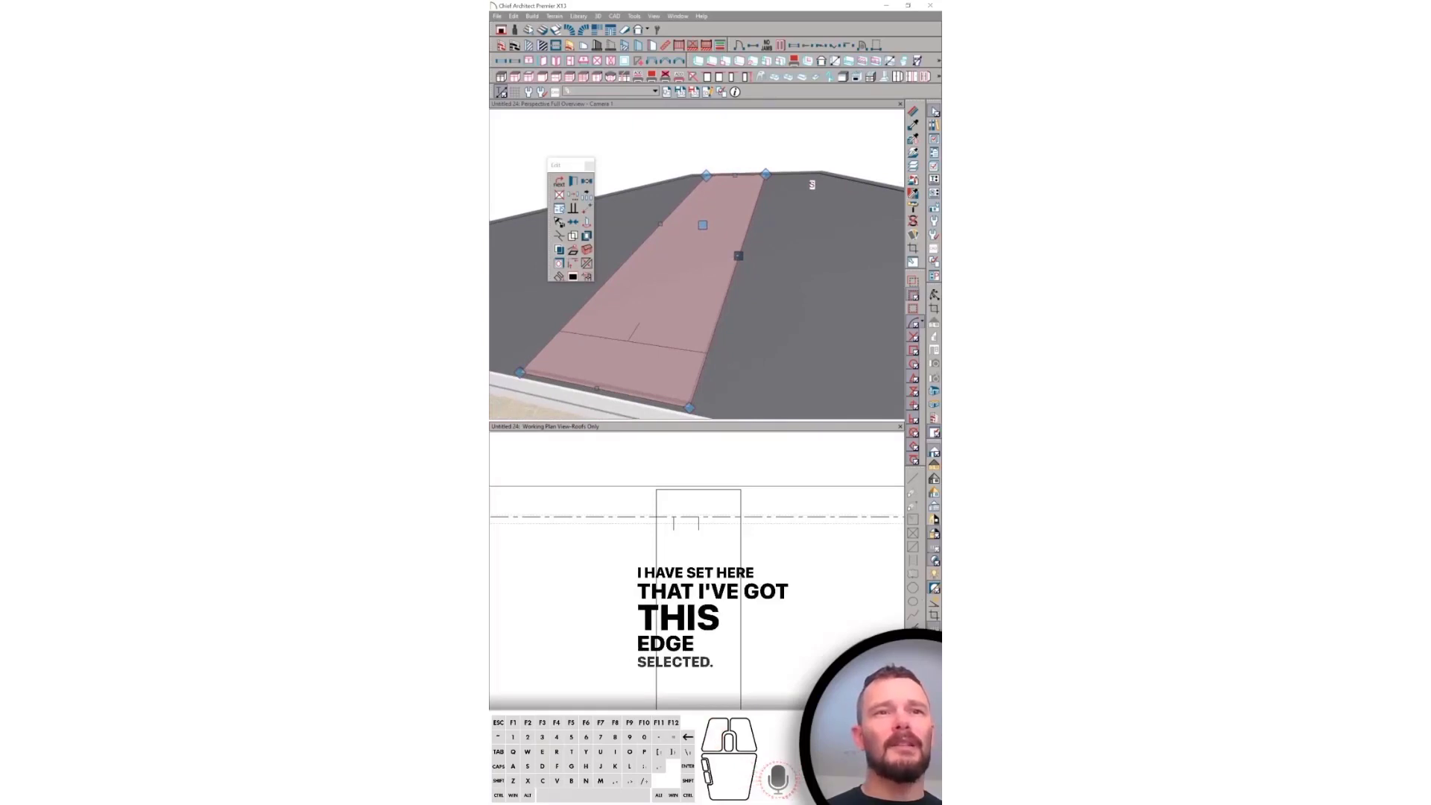
double_click(719, 203)
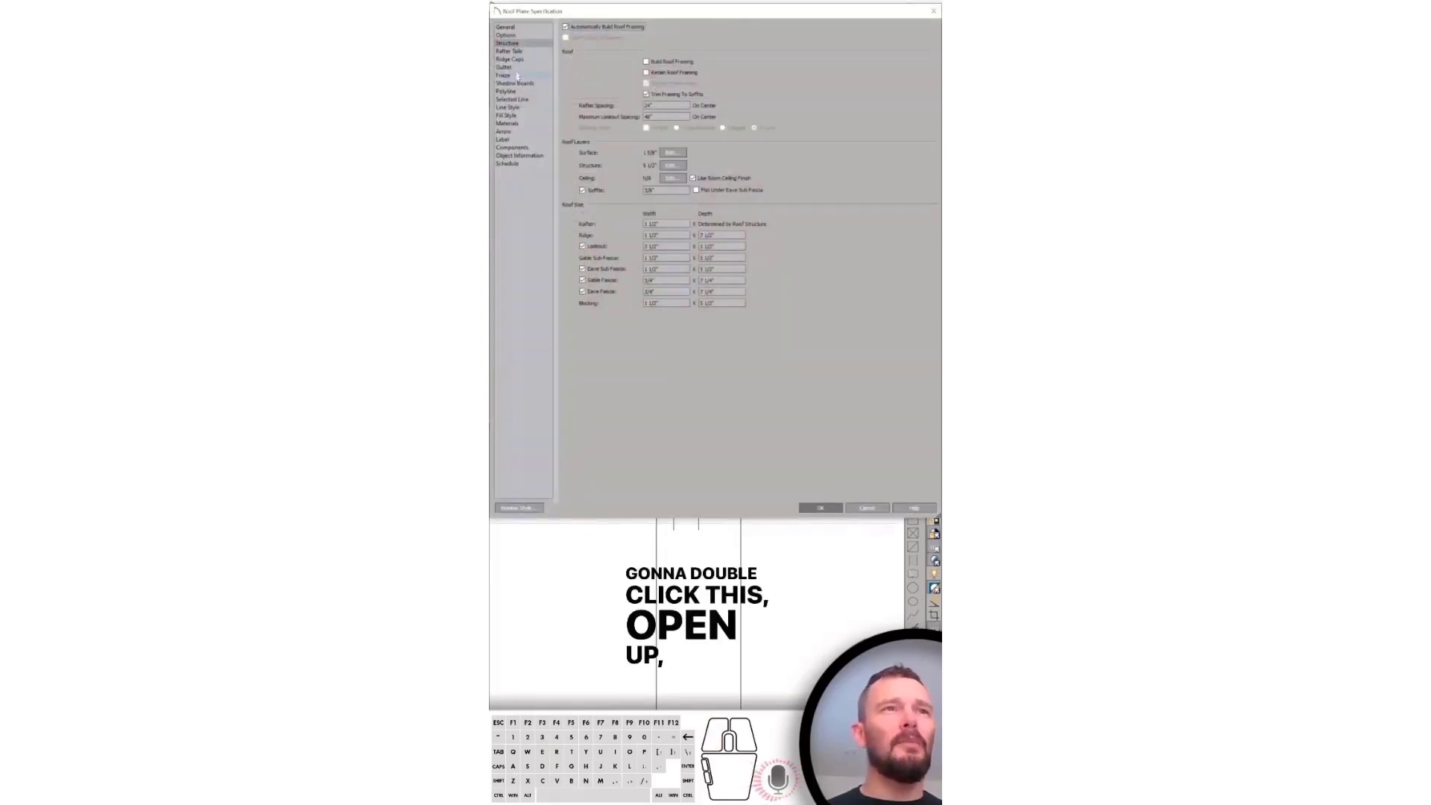
left_click(516, 84)
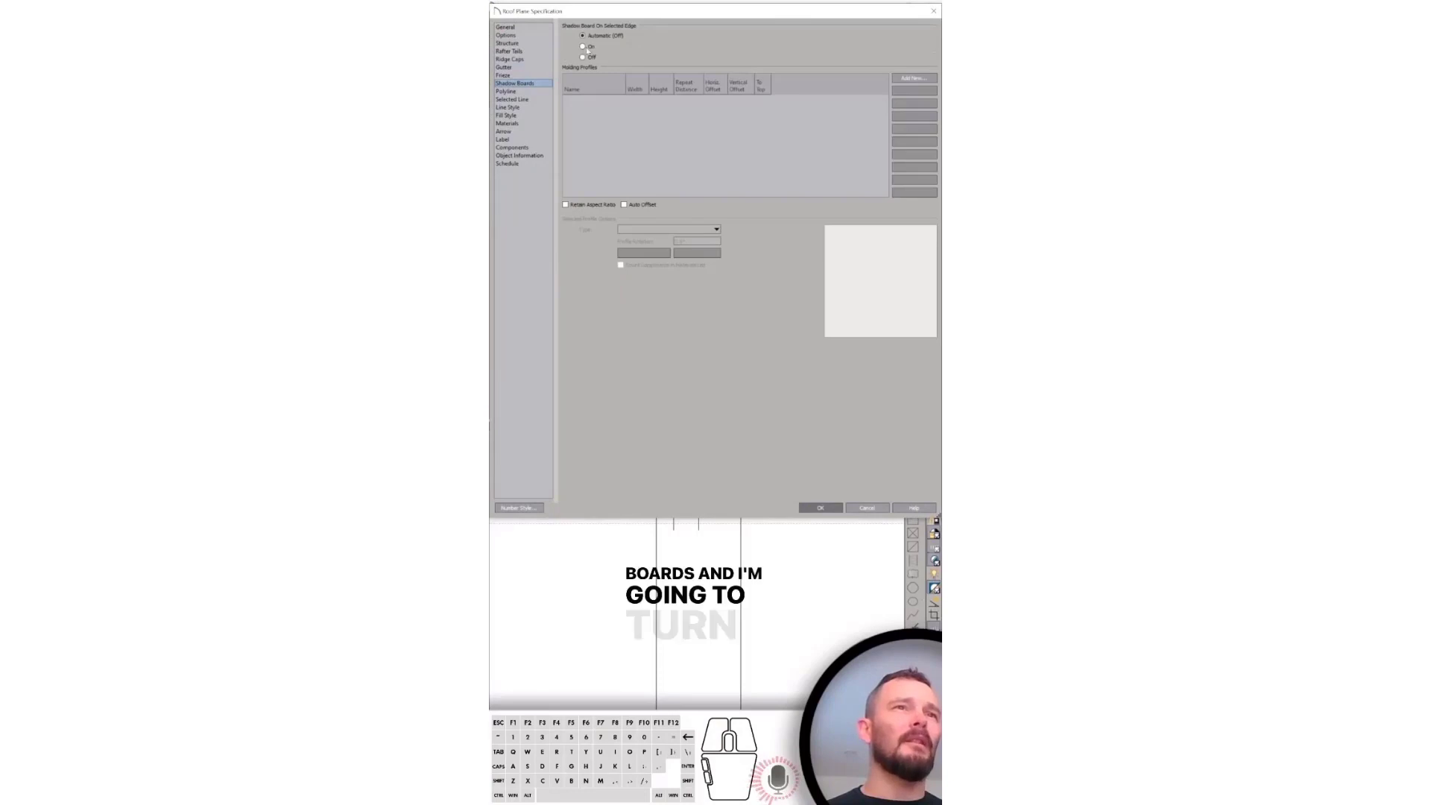
left_click(912, 80)
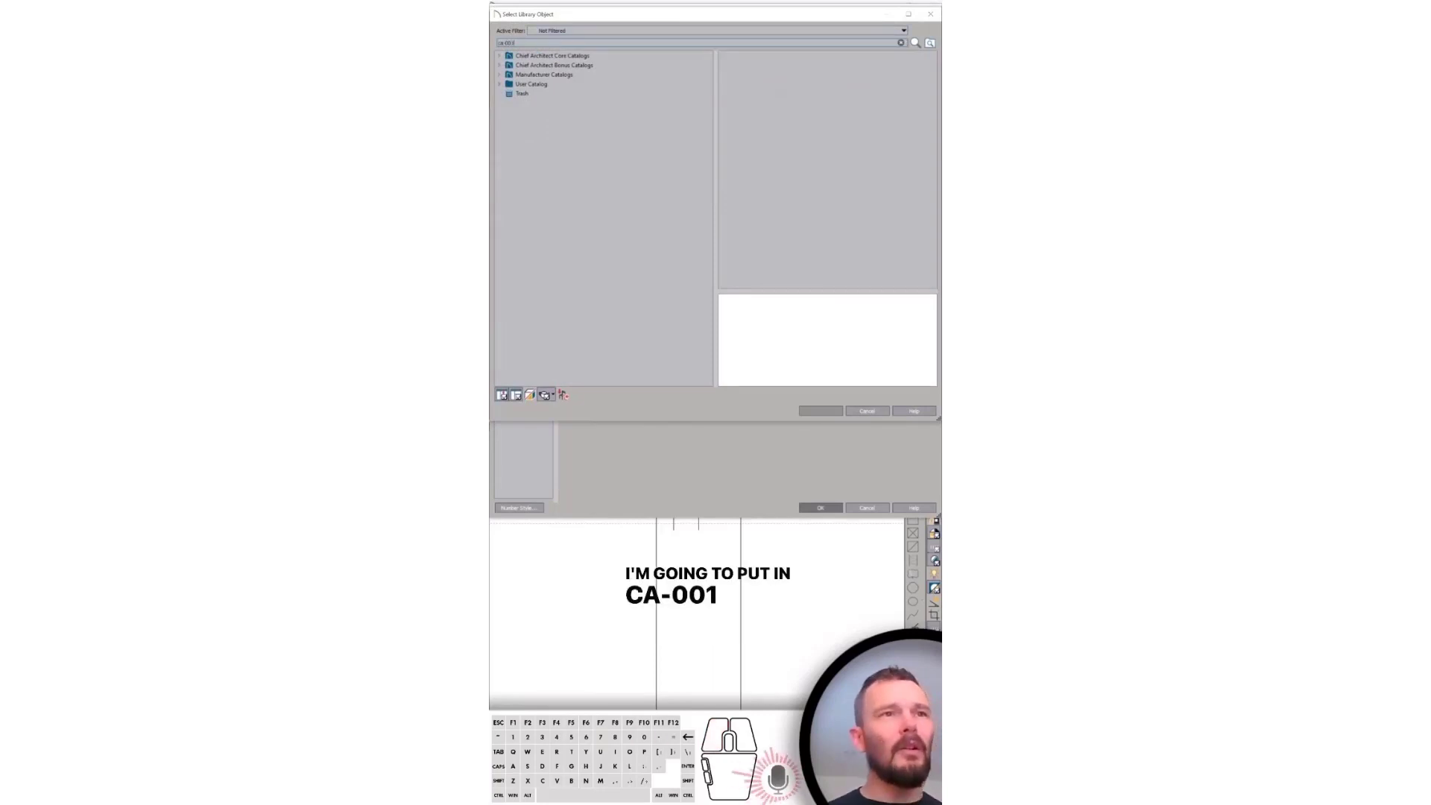
left_click(508, 68)
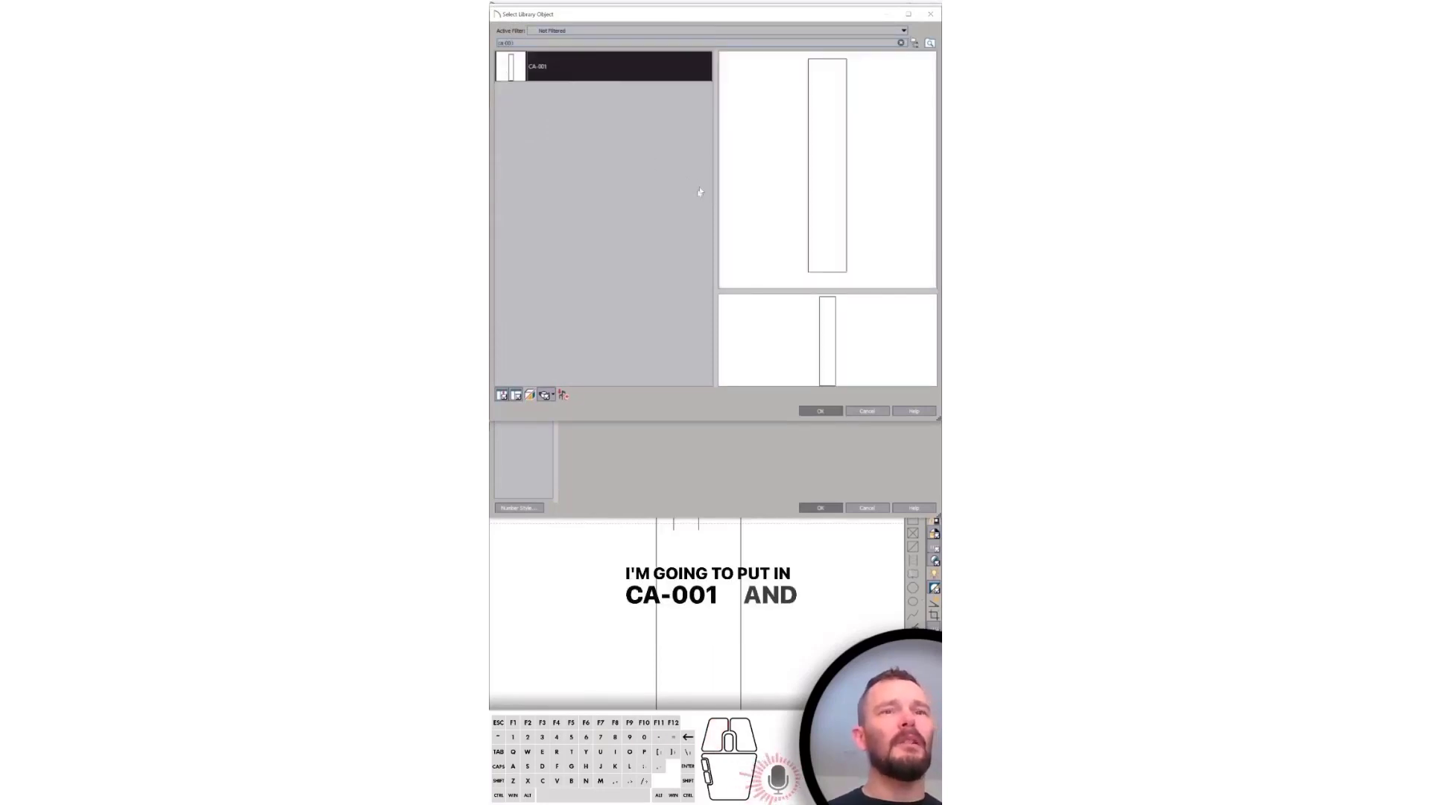
key("alt+x")
Set the CA-001 shadow board profile's height to 1/4" and its vertical offset to 1 1/8"
left_click(659, 101)
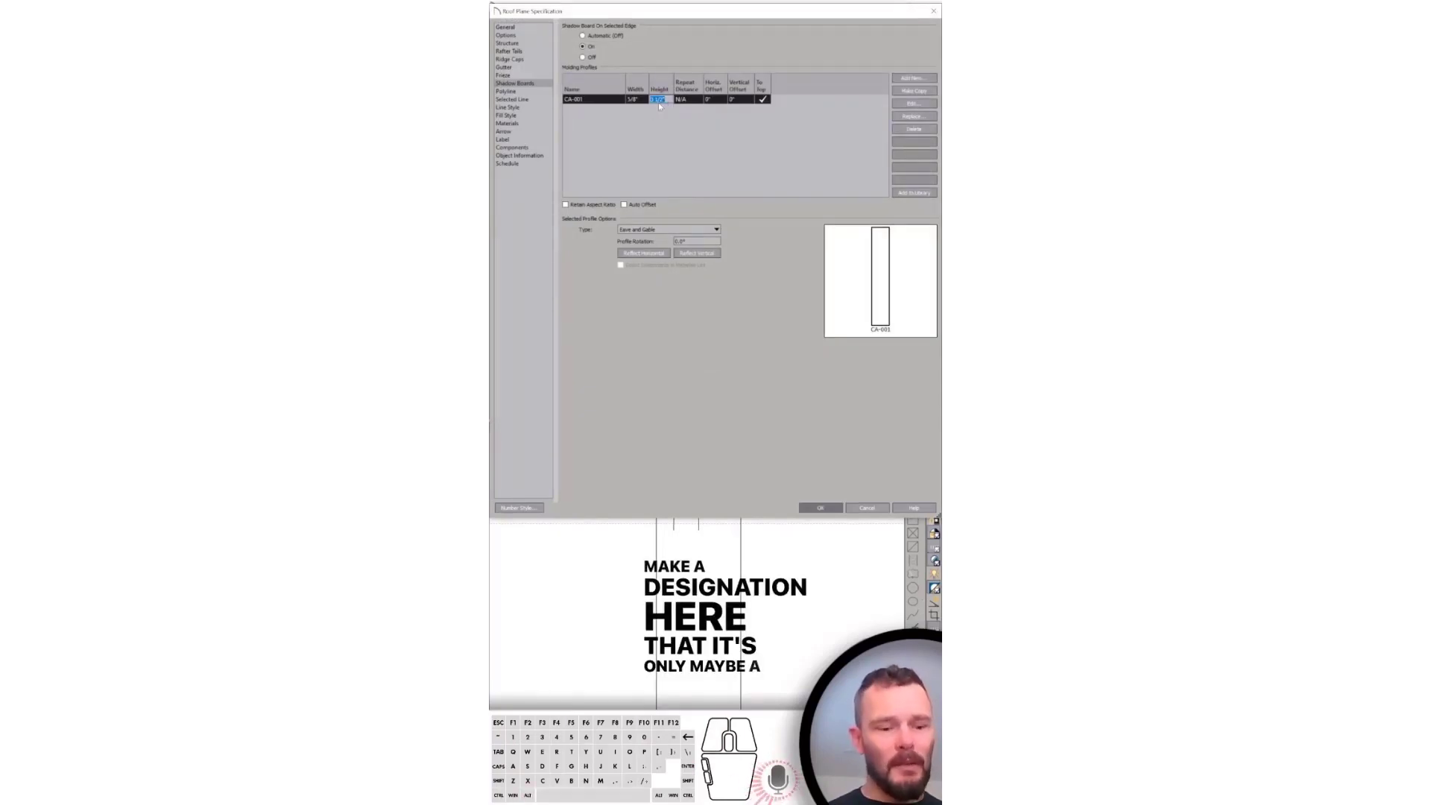
key("Return")
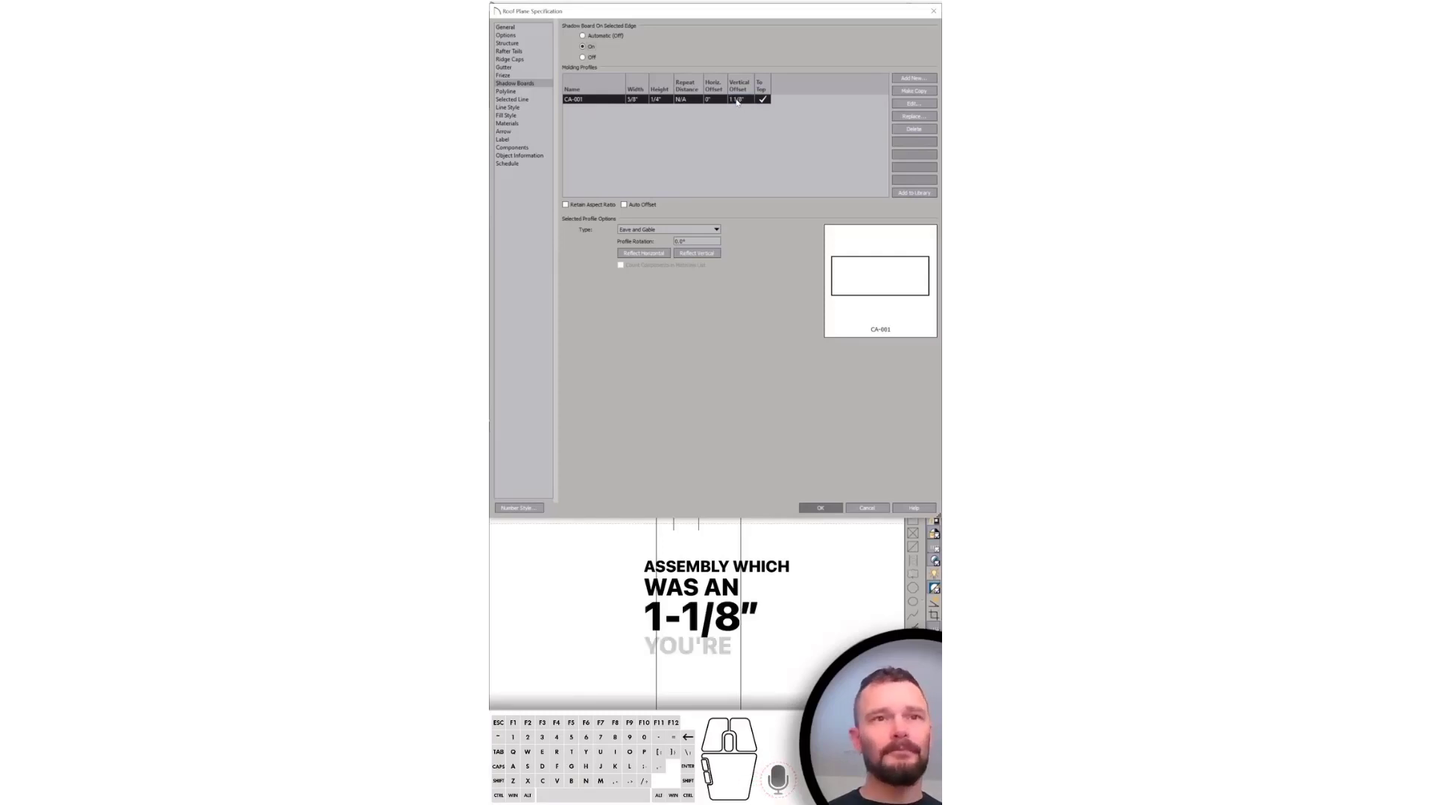
left_click(829, 509)
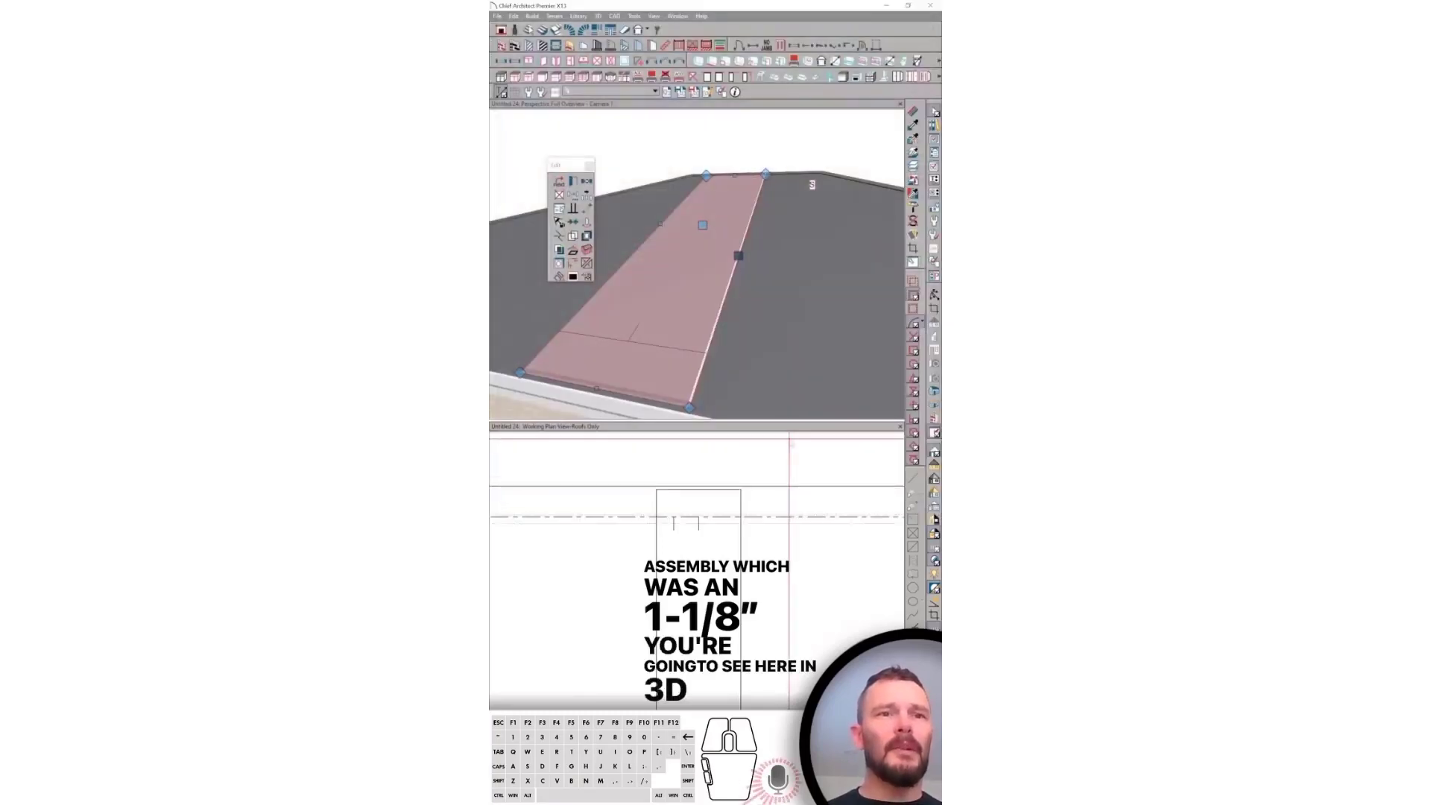
Apply the roof surface's material to the white shadow board along the raised plane's side edge
middle_click_drag(751, 329, 783, 242)
scroll(783, 241, "down", 2)
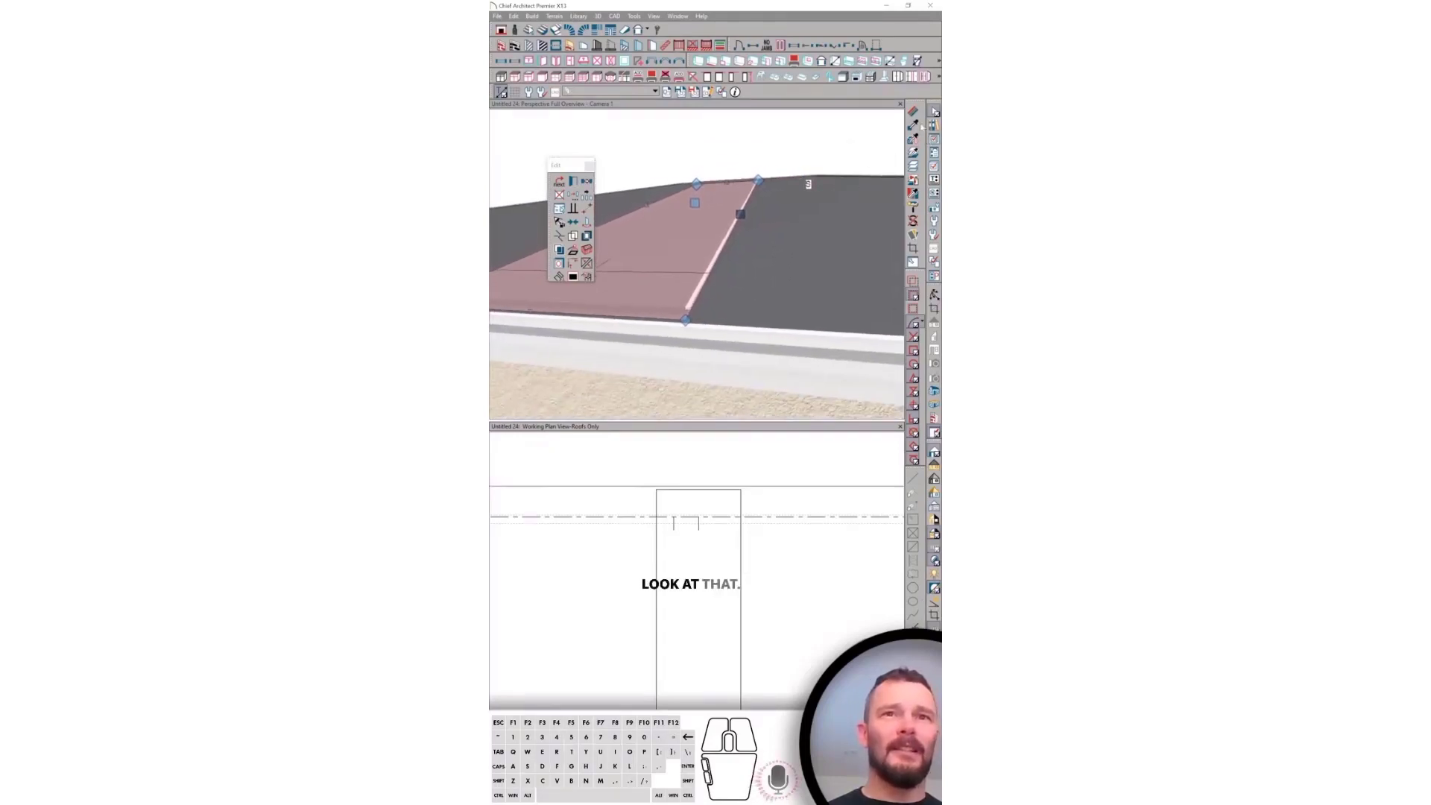
left_click(694, 227)
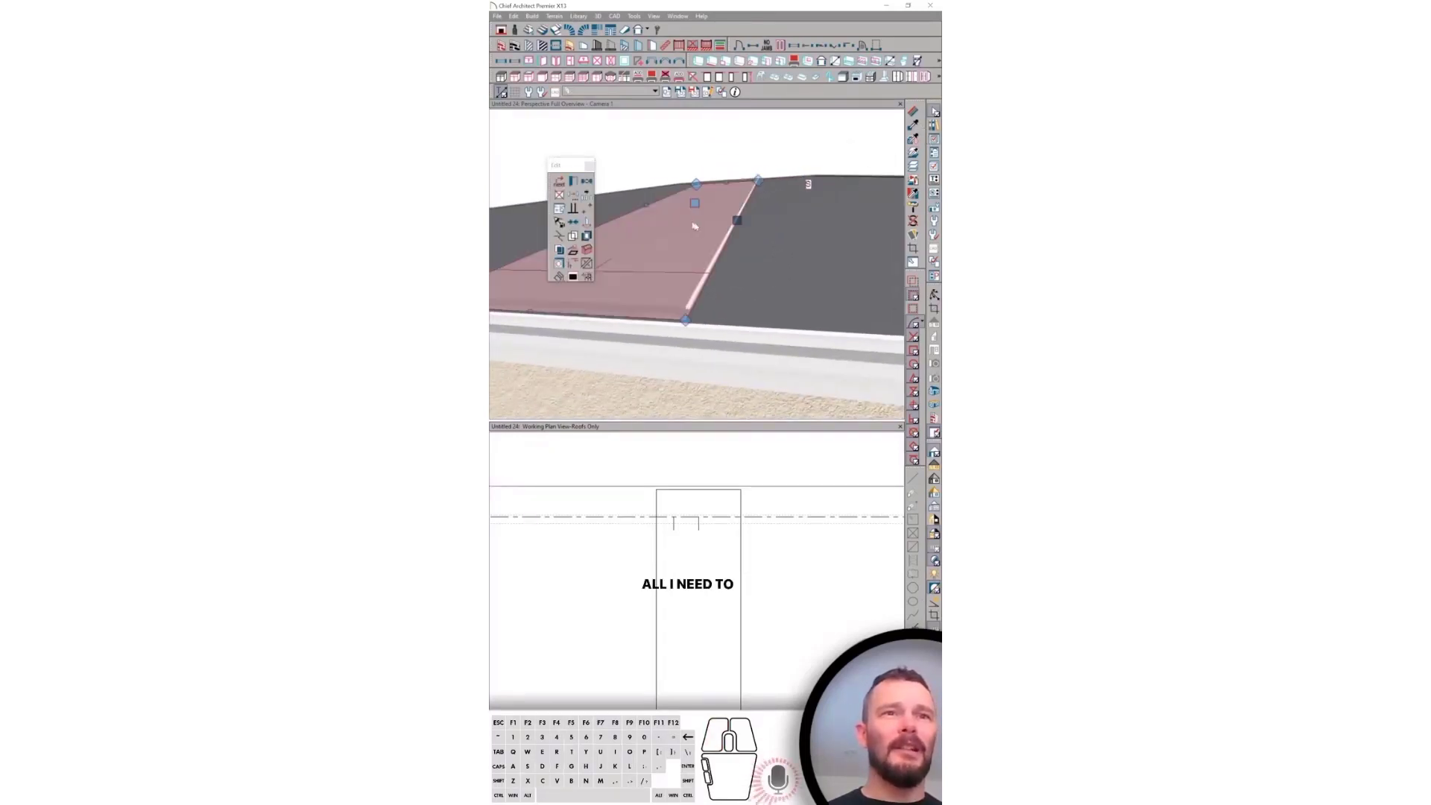
left_click(888, 121)
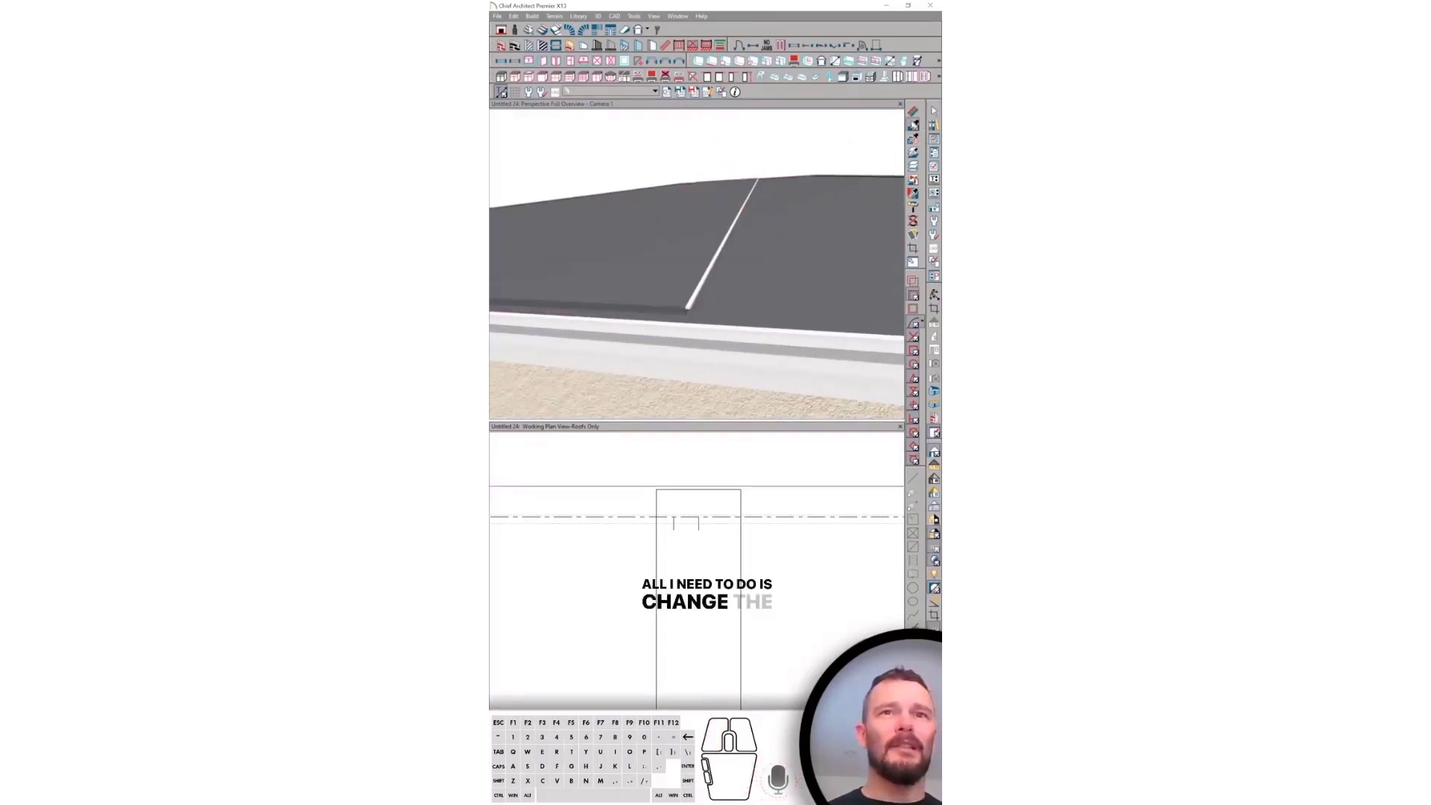
left_click(709, 275)
Turn on the CA-001 shadow board for the opposite long edge of the raised roof plane
middle_click_drag(709, 278, 745, 265)
left_click(693, 255)
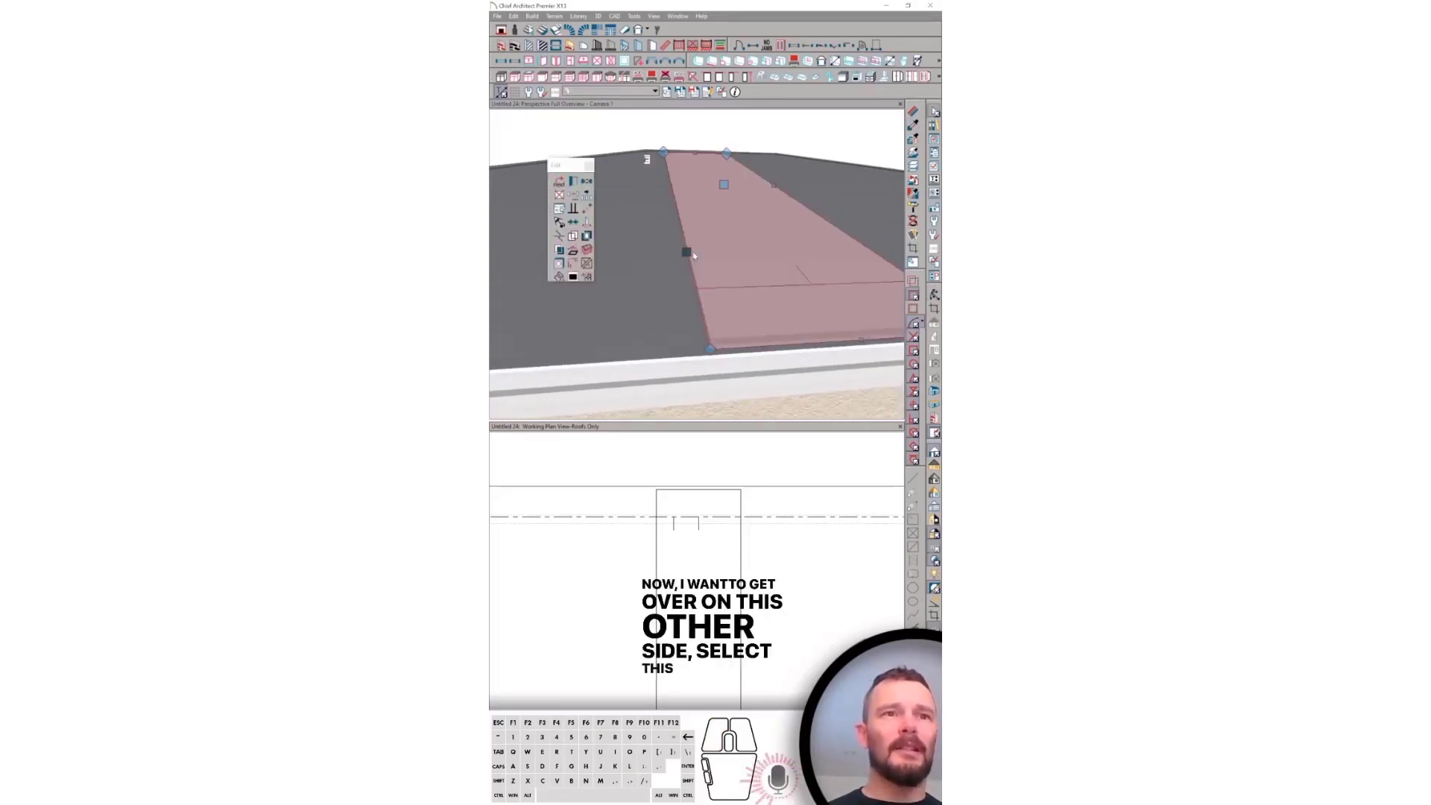
left_click(693, 254)
double_click(692, 252)
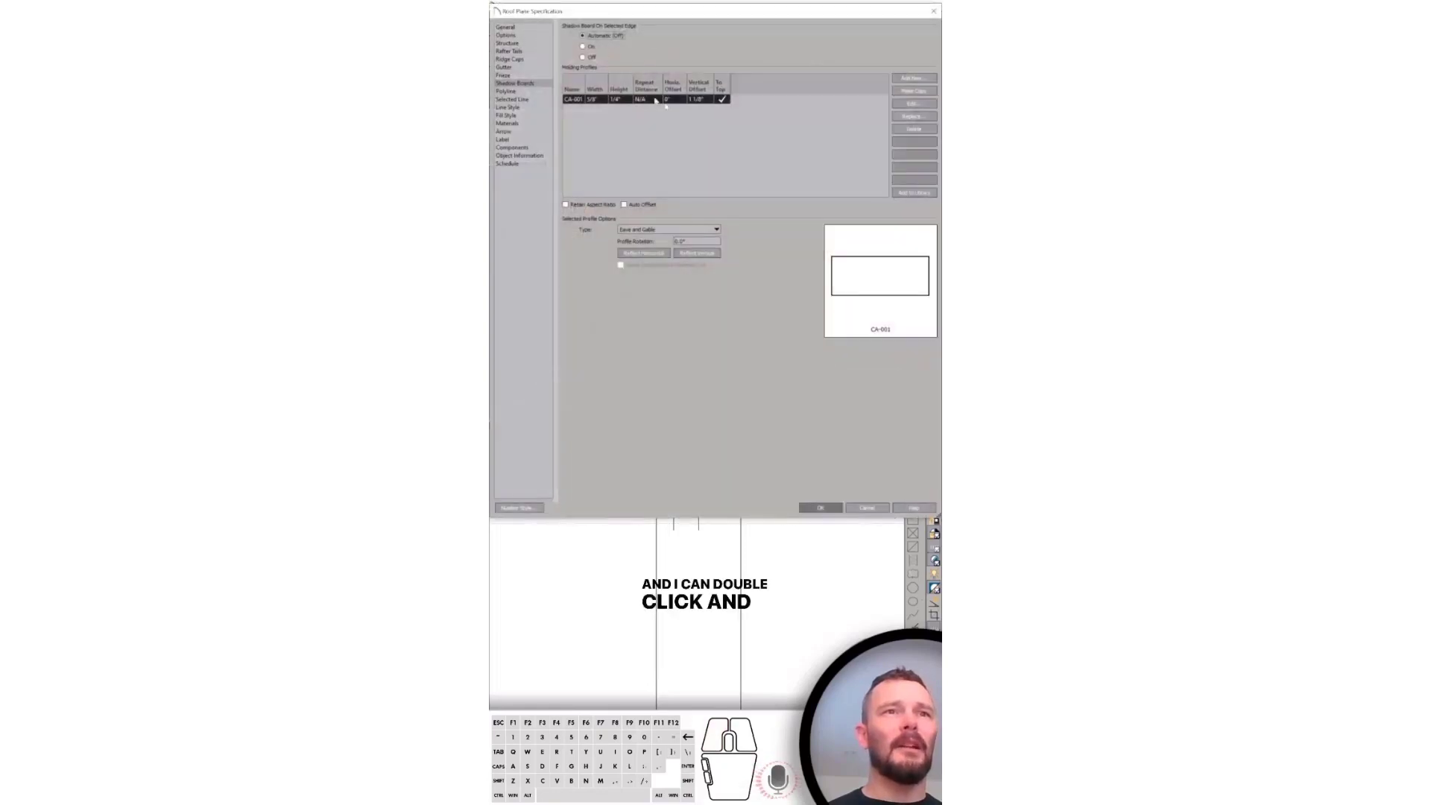
key("Return")
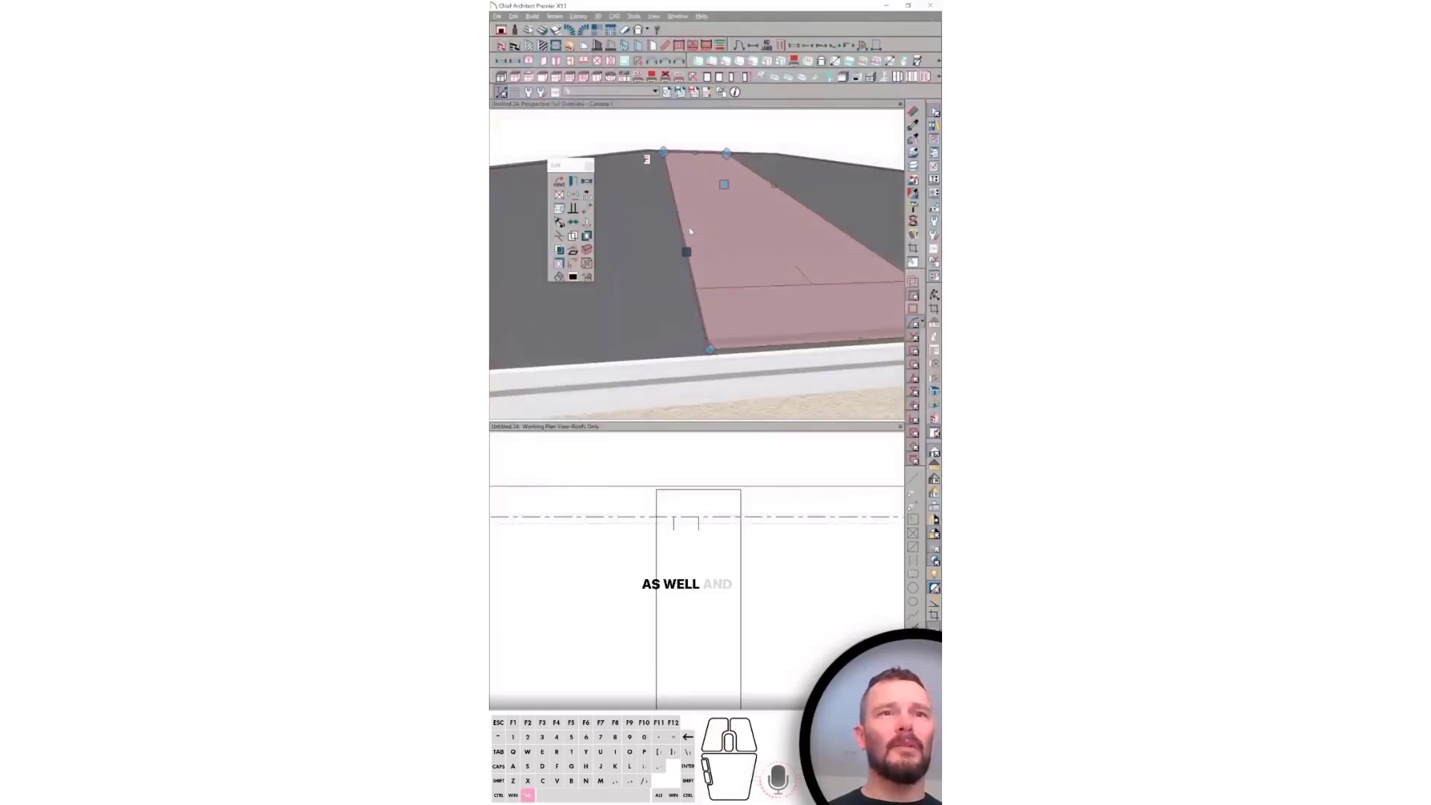
middle_click_drag(690, 232, 692, 248)
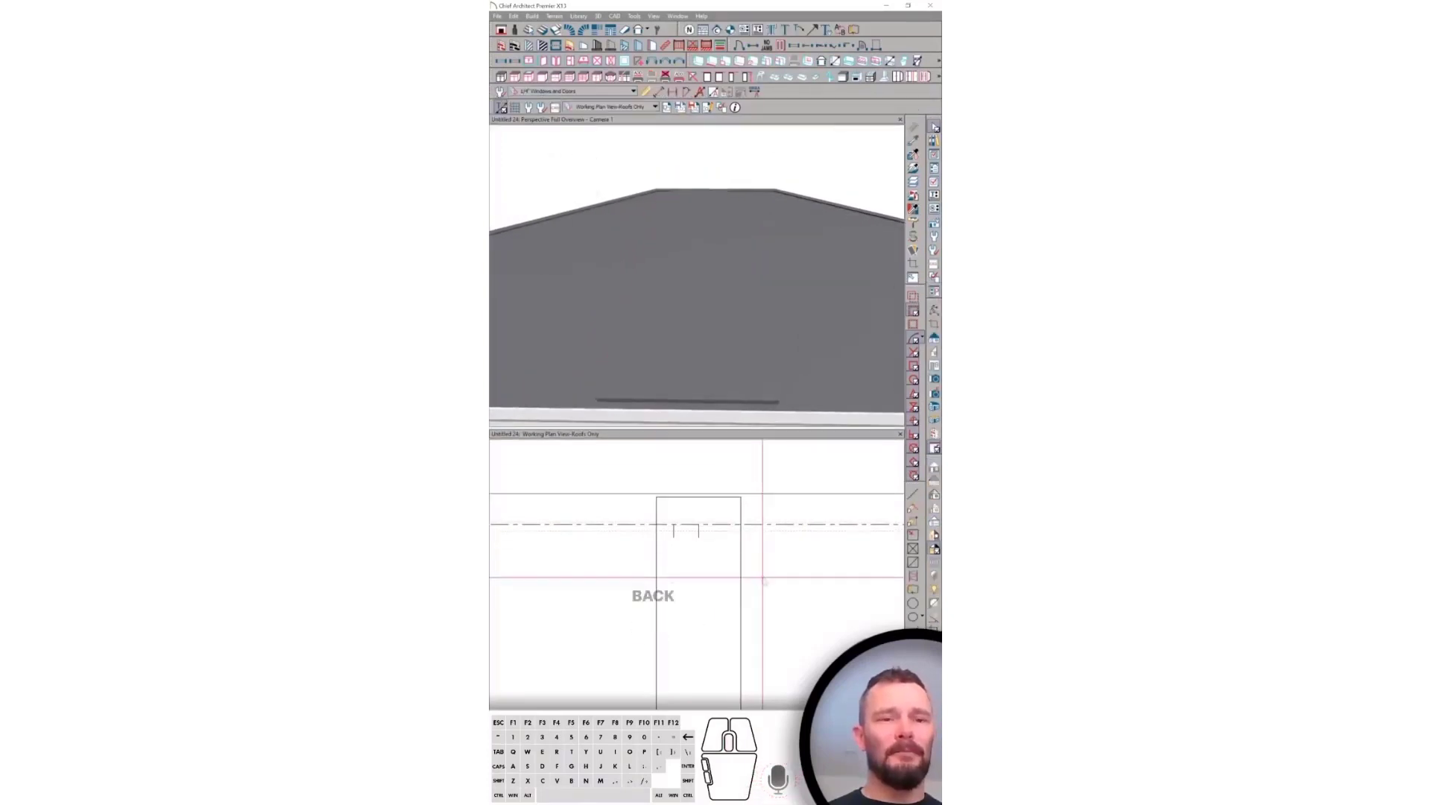
Set the width of the narrow raised roof plane to 3/4" in the plan view
left_click(740, 564)
middle_click_drag(724, 614, 729, 572)
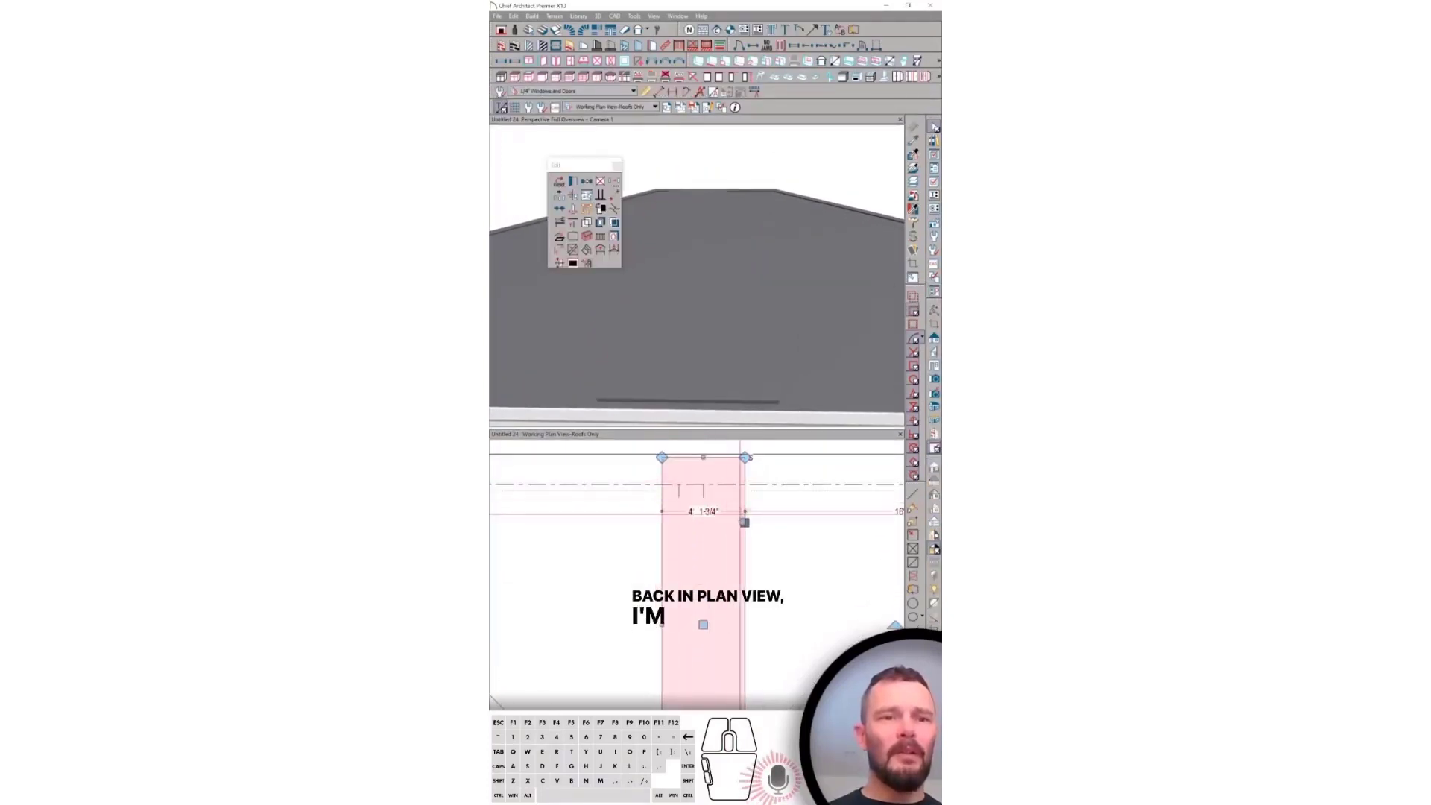
left_click(702, 513)
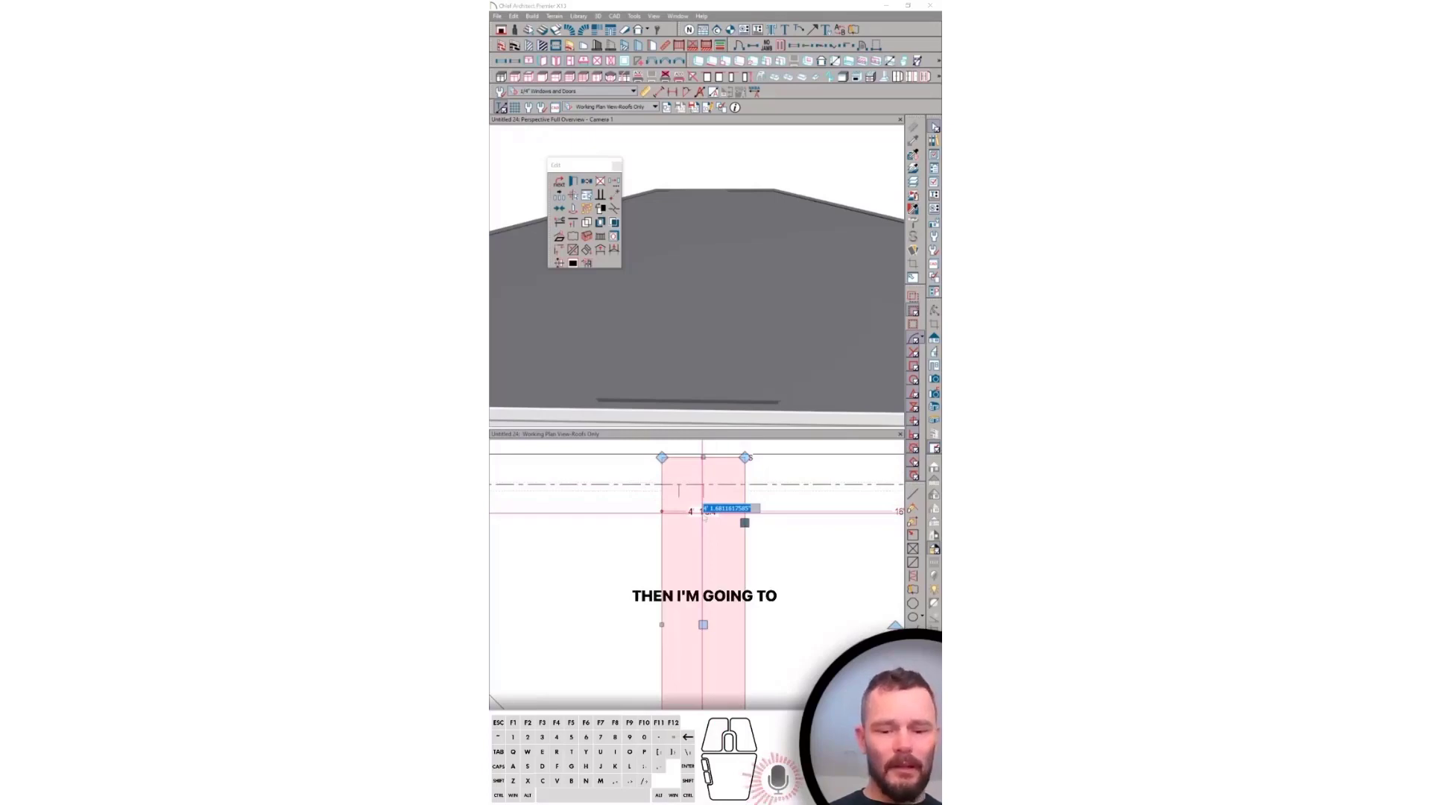
type("3/4")
key("Return")
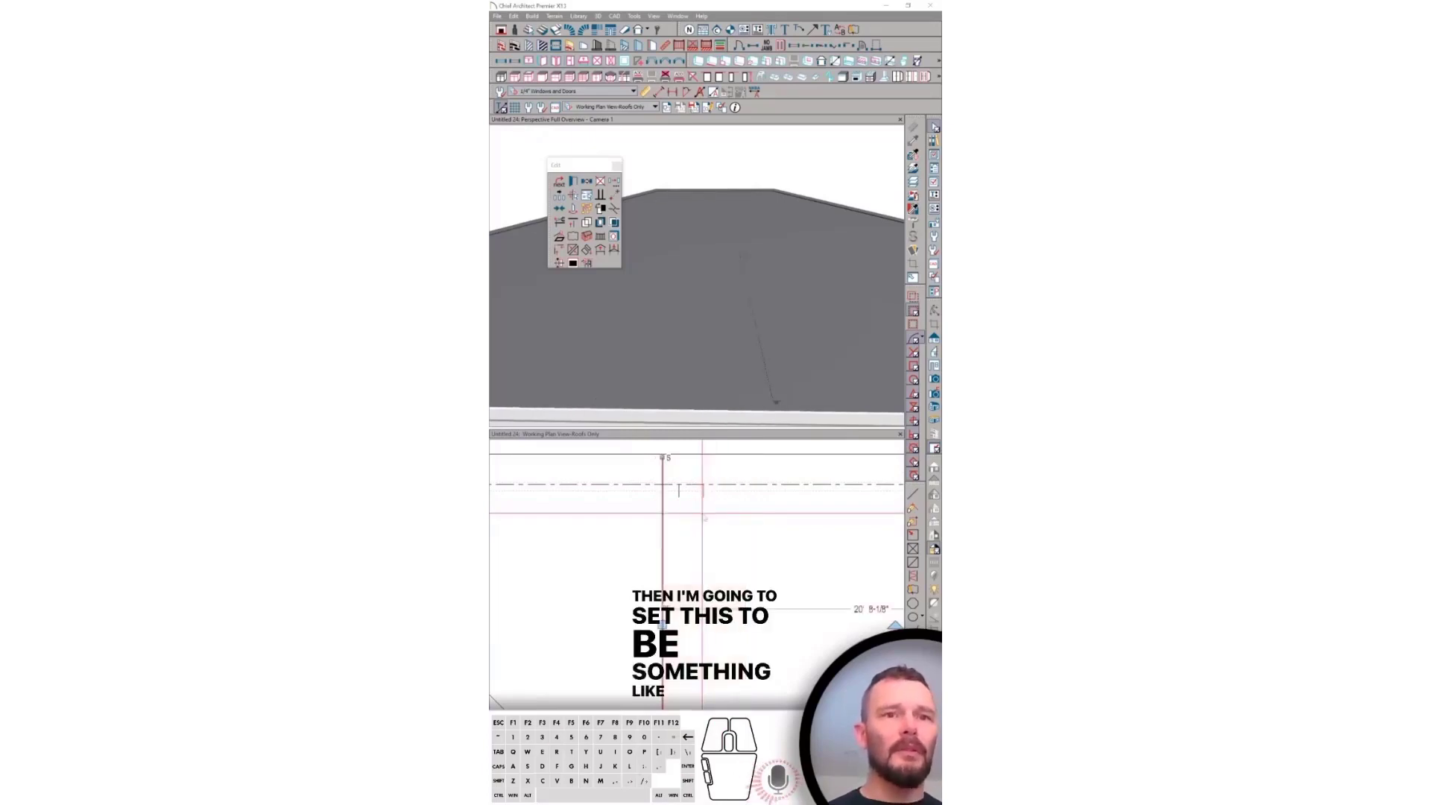
Search the library for "garza back" and apply the Costa Rica Garza backdrop to the perspective camera view
middle_click_drag(812, 328, 791, 293)
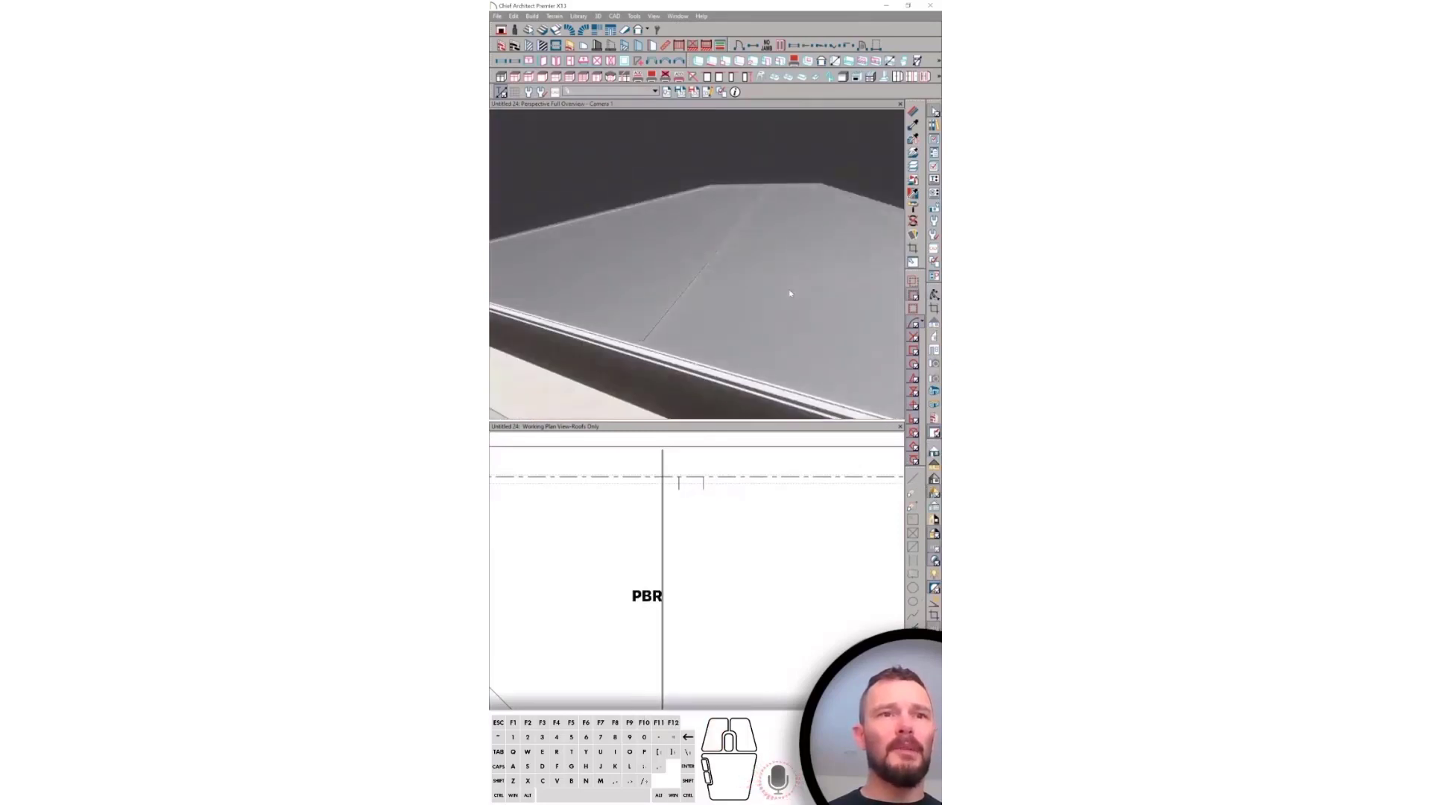
middle_click_drag(791, 293, 843, 385)
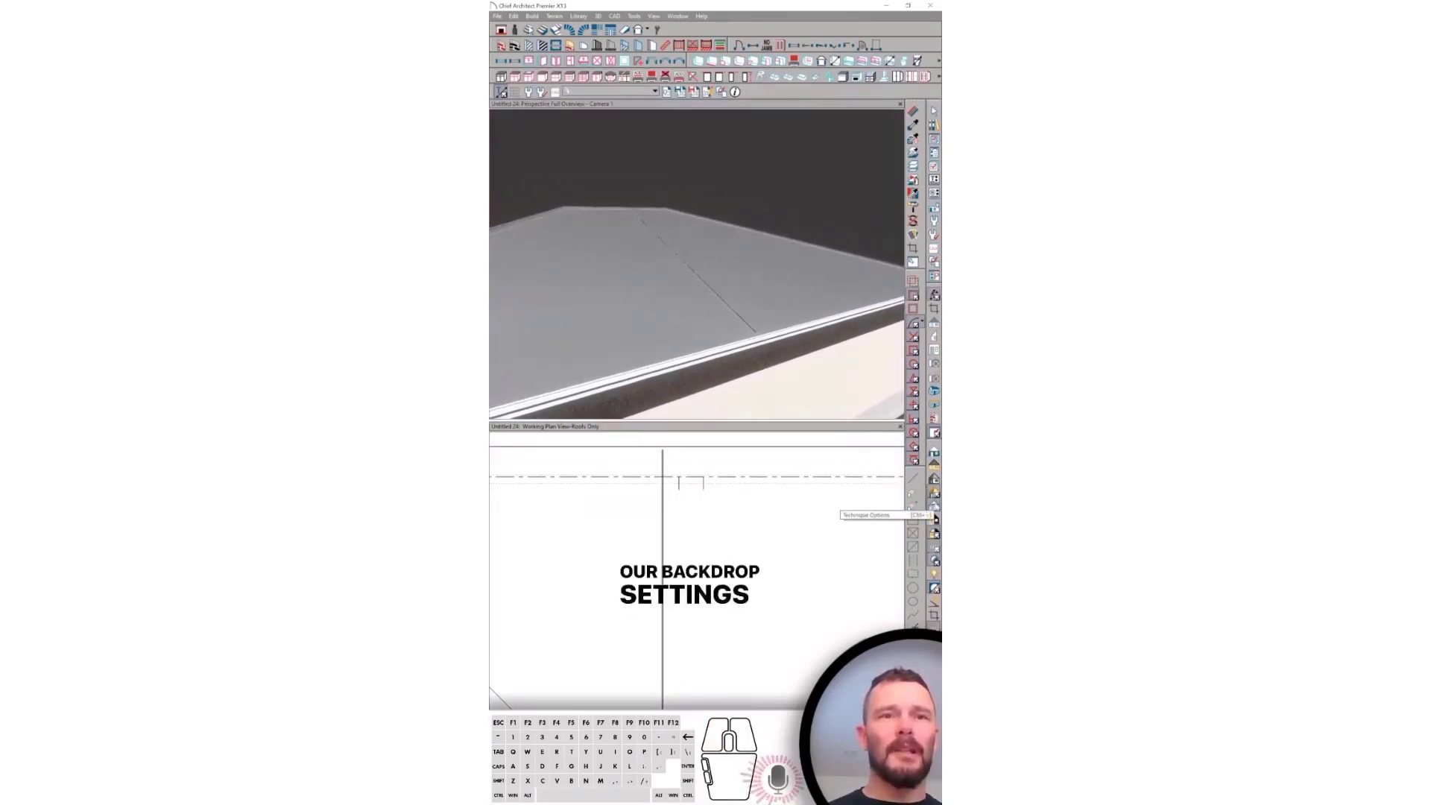
middle_click_drag(876, 215, 853, 269)
right_click(852, 269)
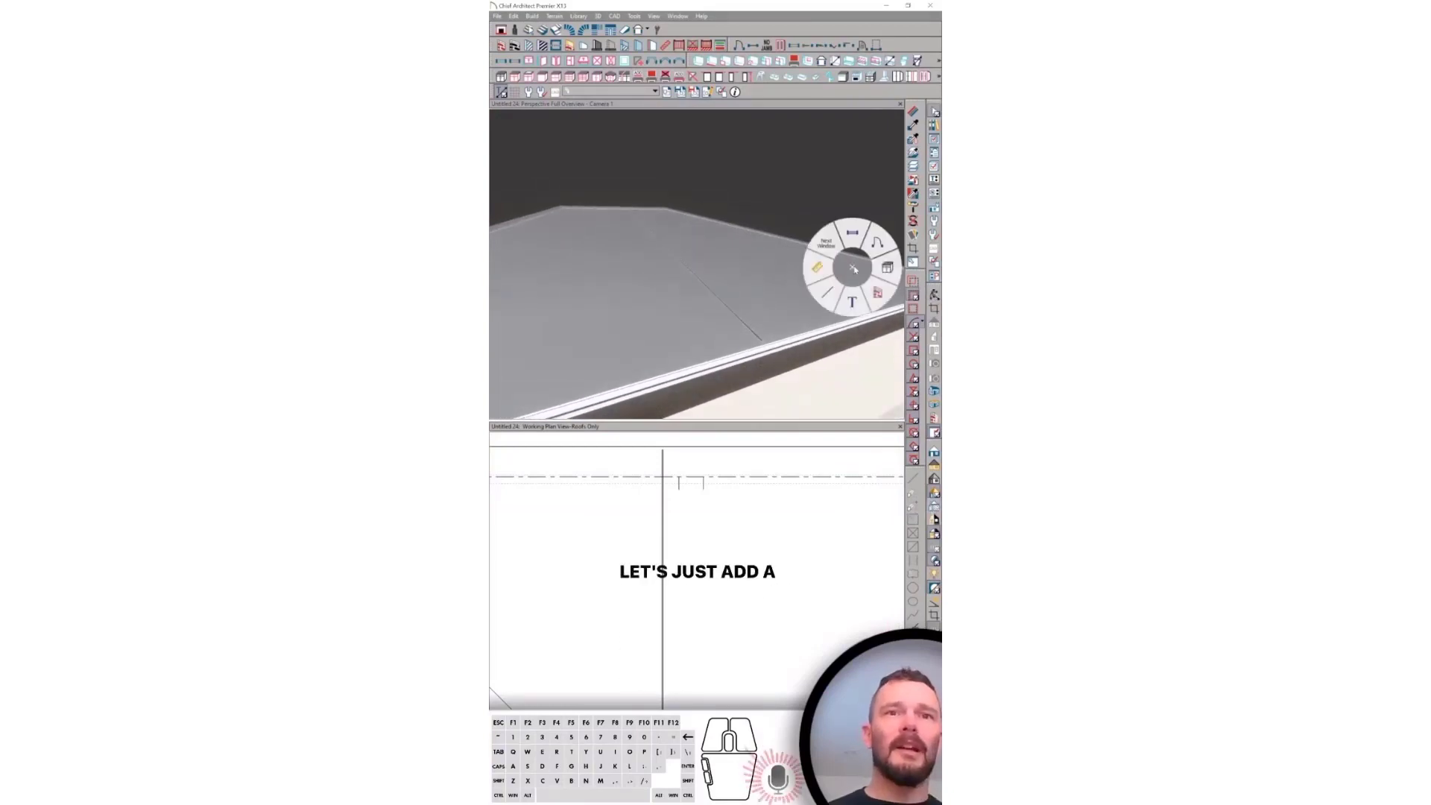
key("ctrl+alt+l")
right_click(813, 268)
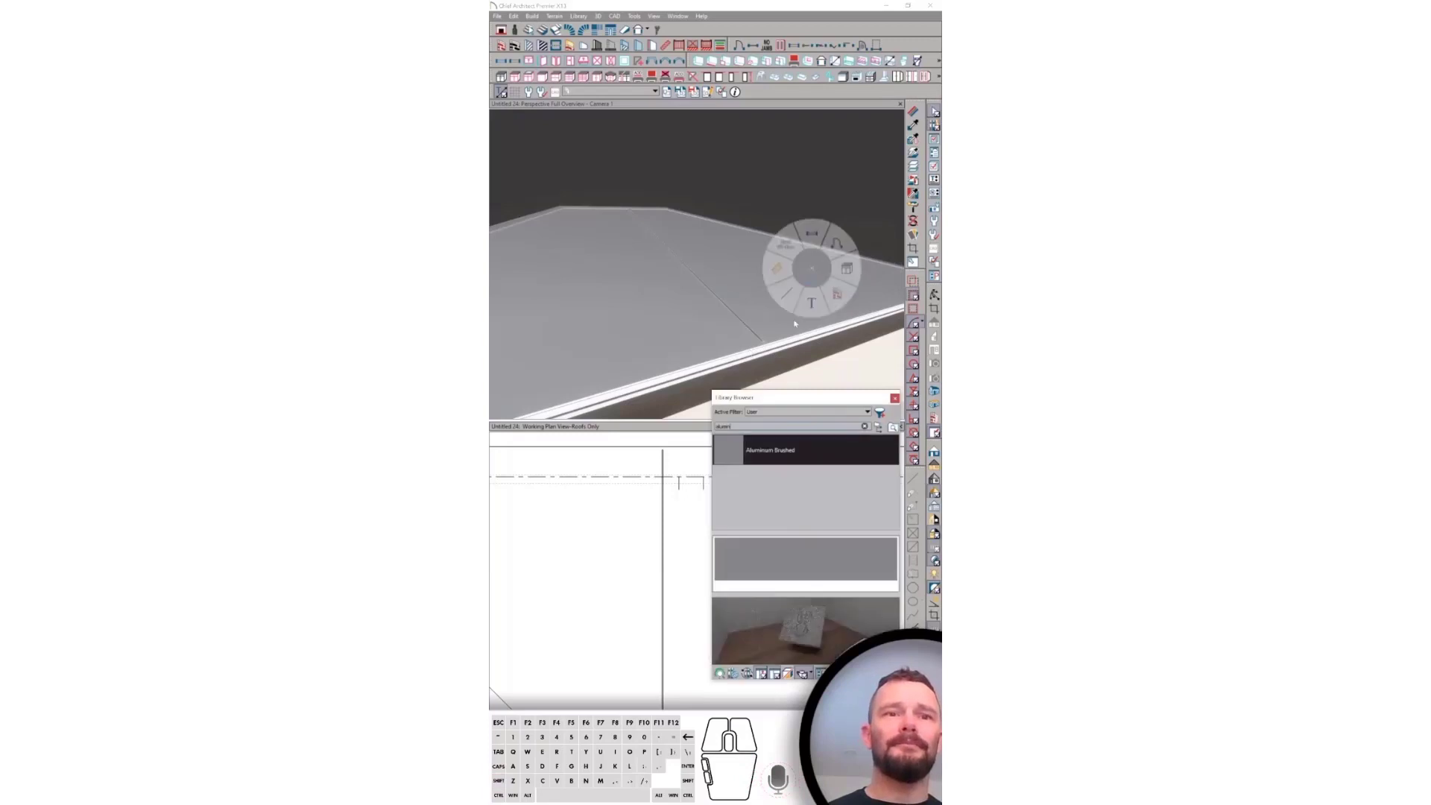
left_click(773, 425)
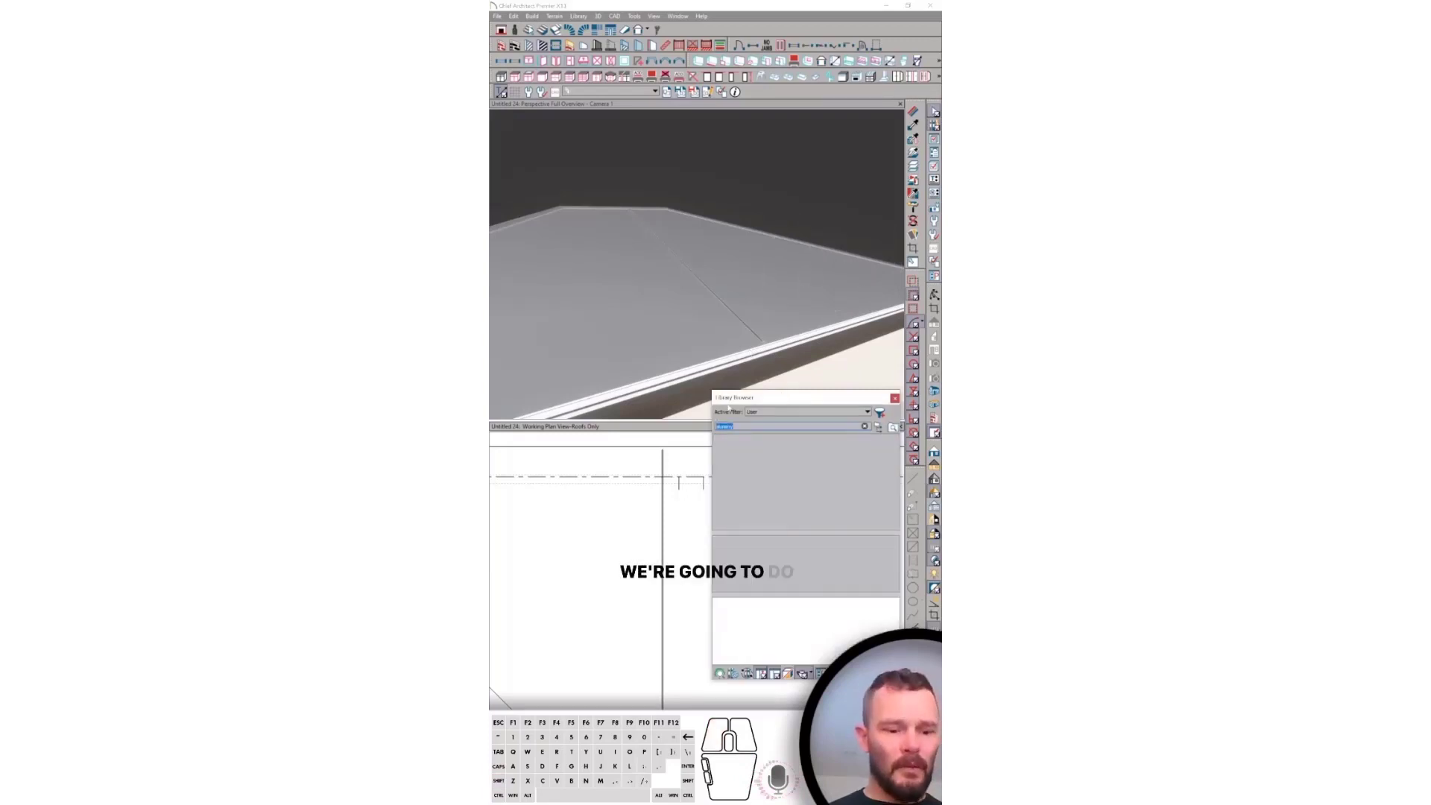
type("garza back")
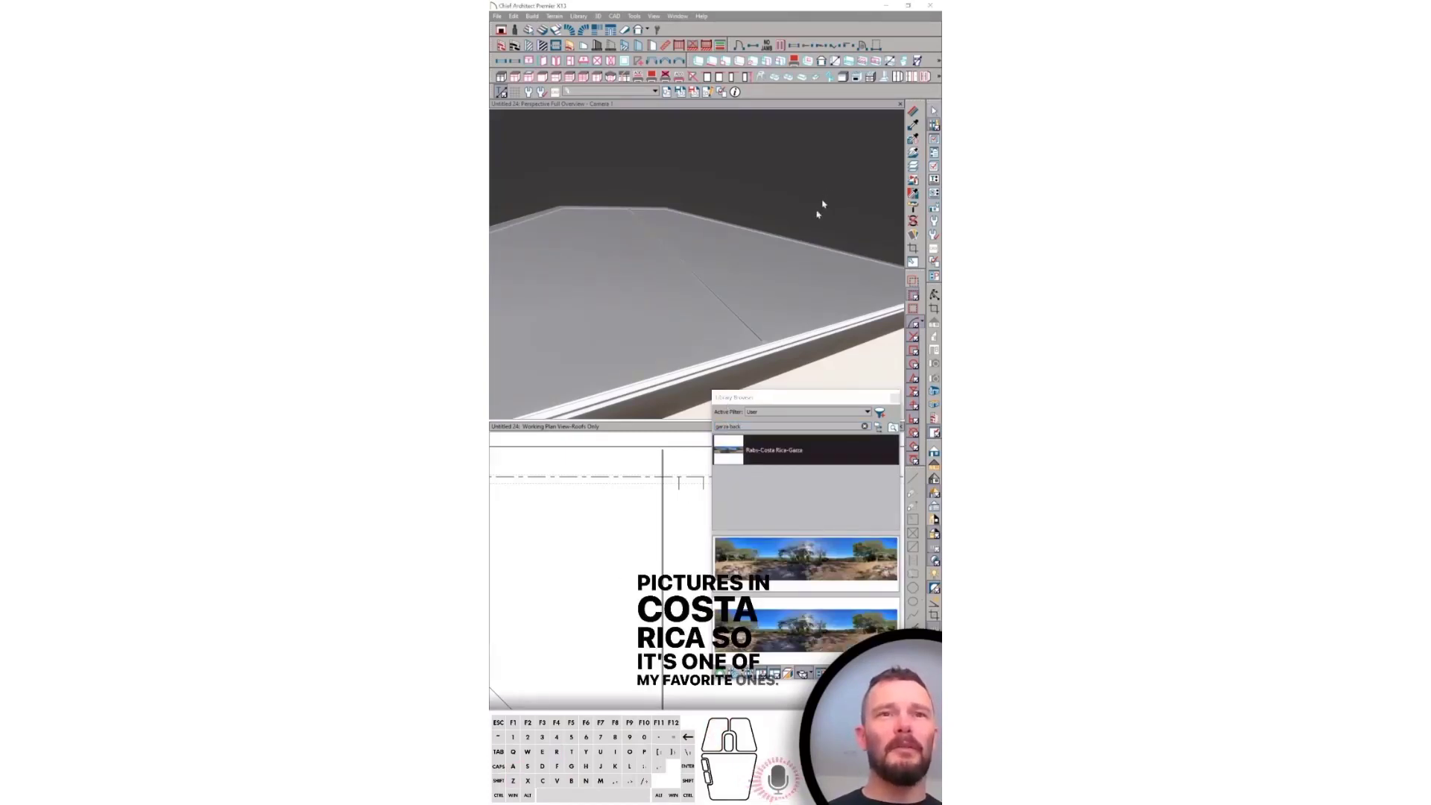
left_click(819, 275)
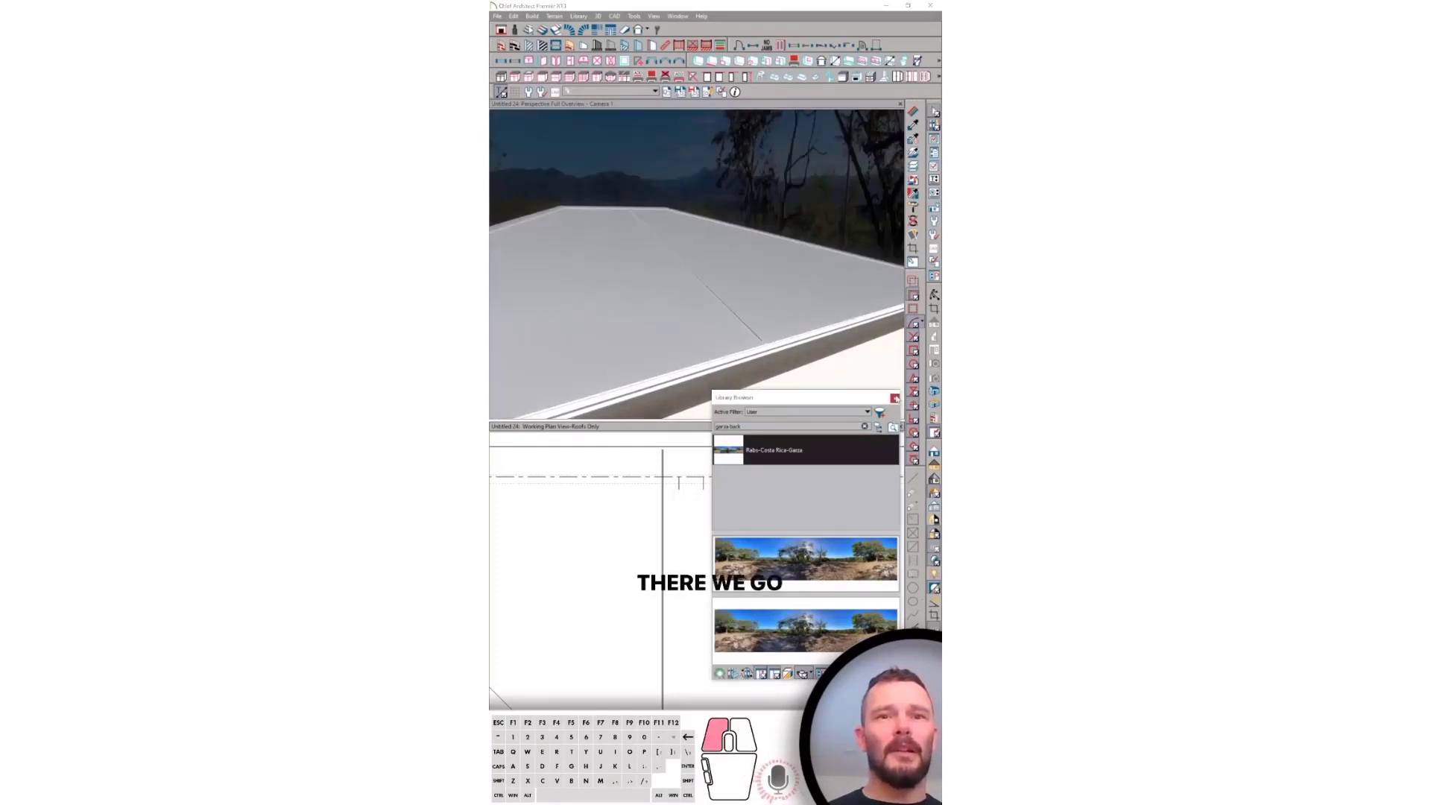
left_click(895, 398)
Raise the daytime backdrop intensity for the Physically Based rendering technique
left_click(933, 509)
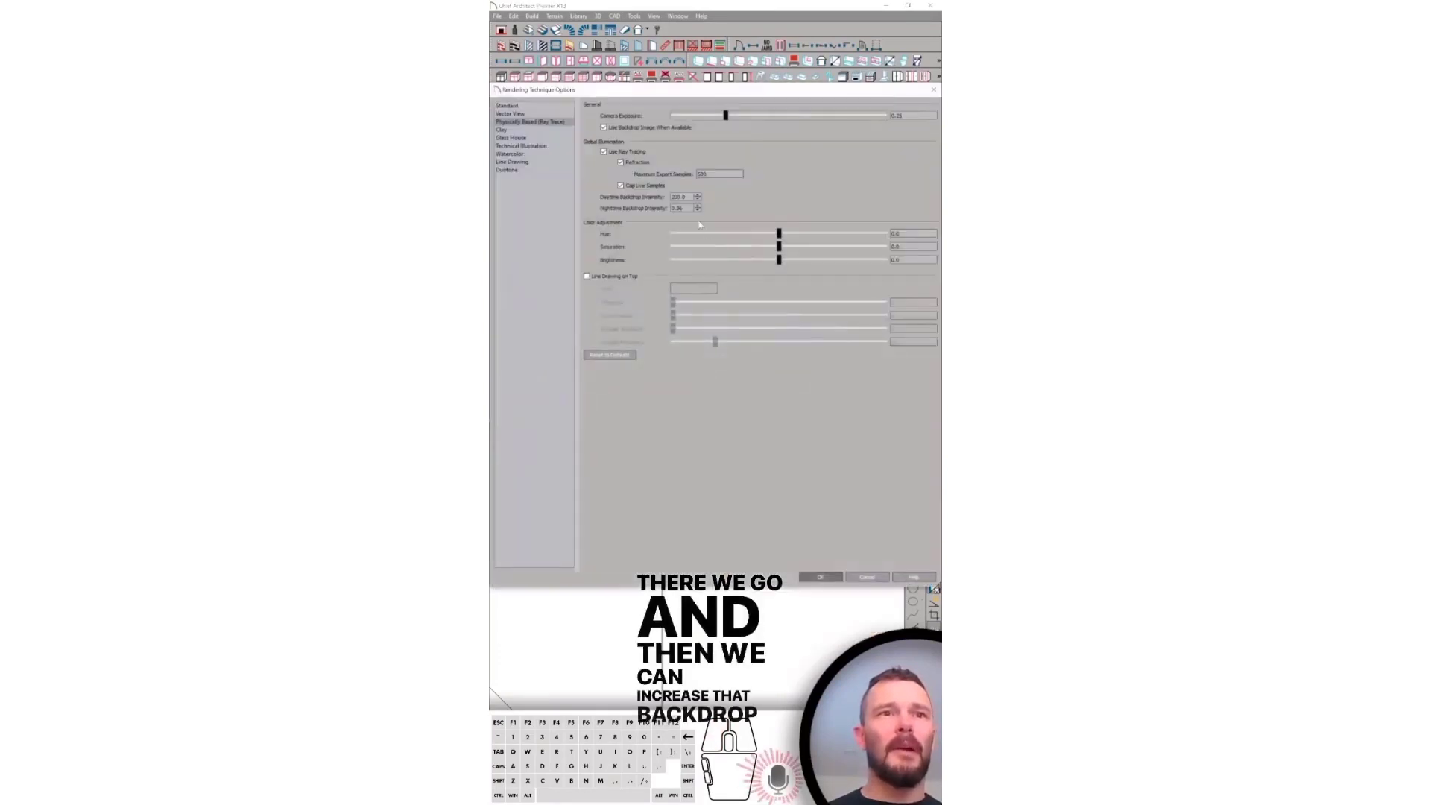
left_click_drag(687, 197, 567, 210)
type("1")
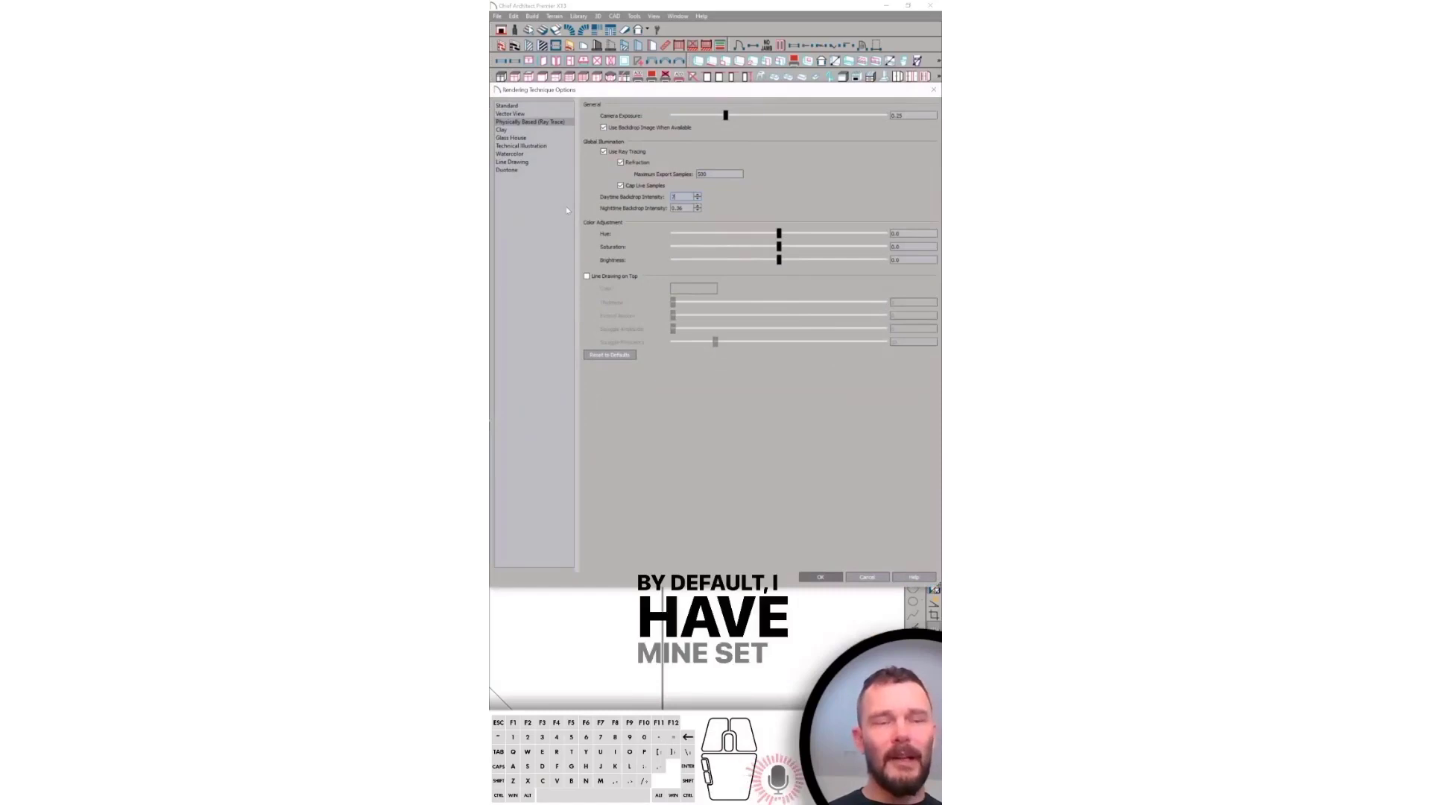
key("Return")
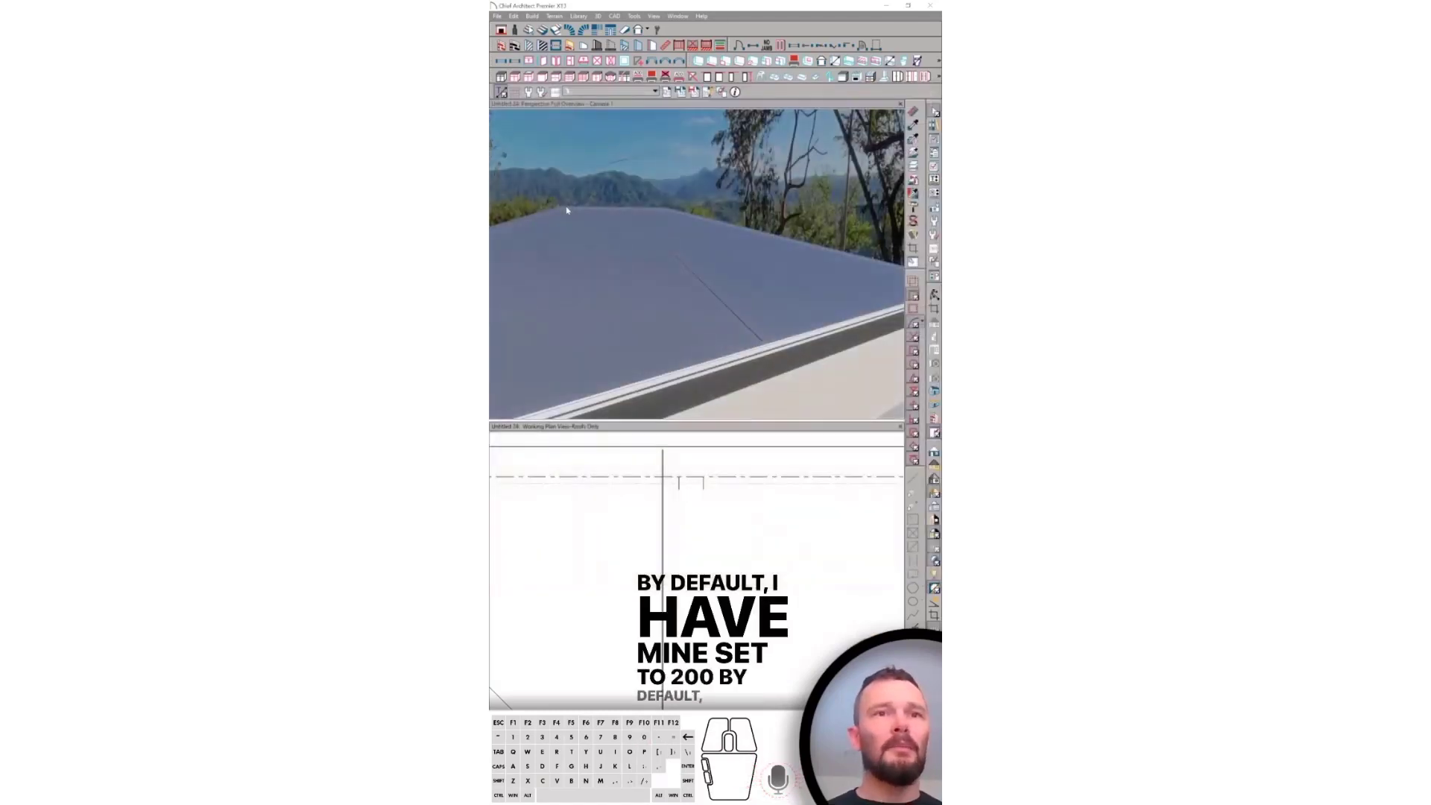
Find the Standing Seam Ridge molding in the library and apply it as caps along the roof's ridge and hips
middle_click_drag(634, 230, 640, 227)
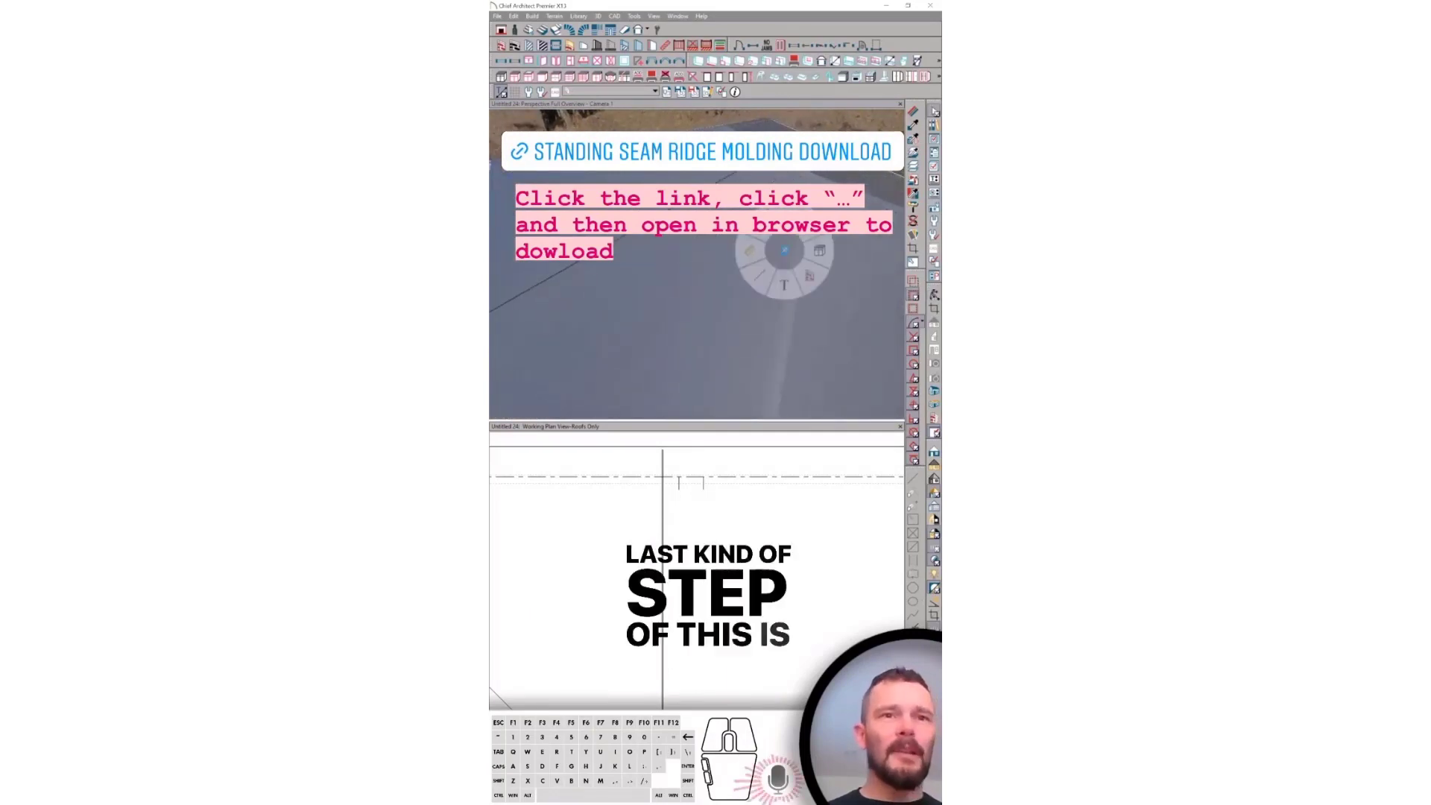
key("space")
key("ctrl+l")
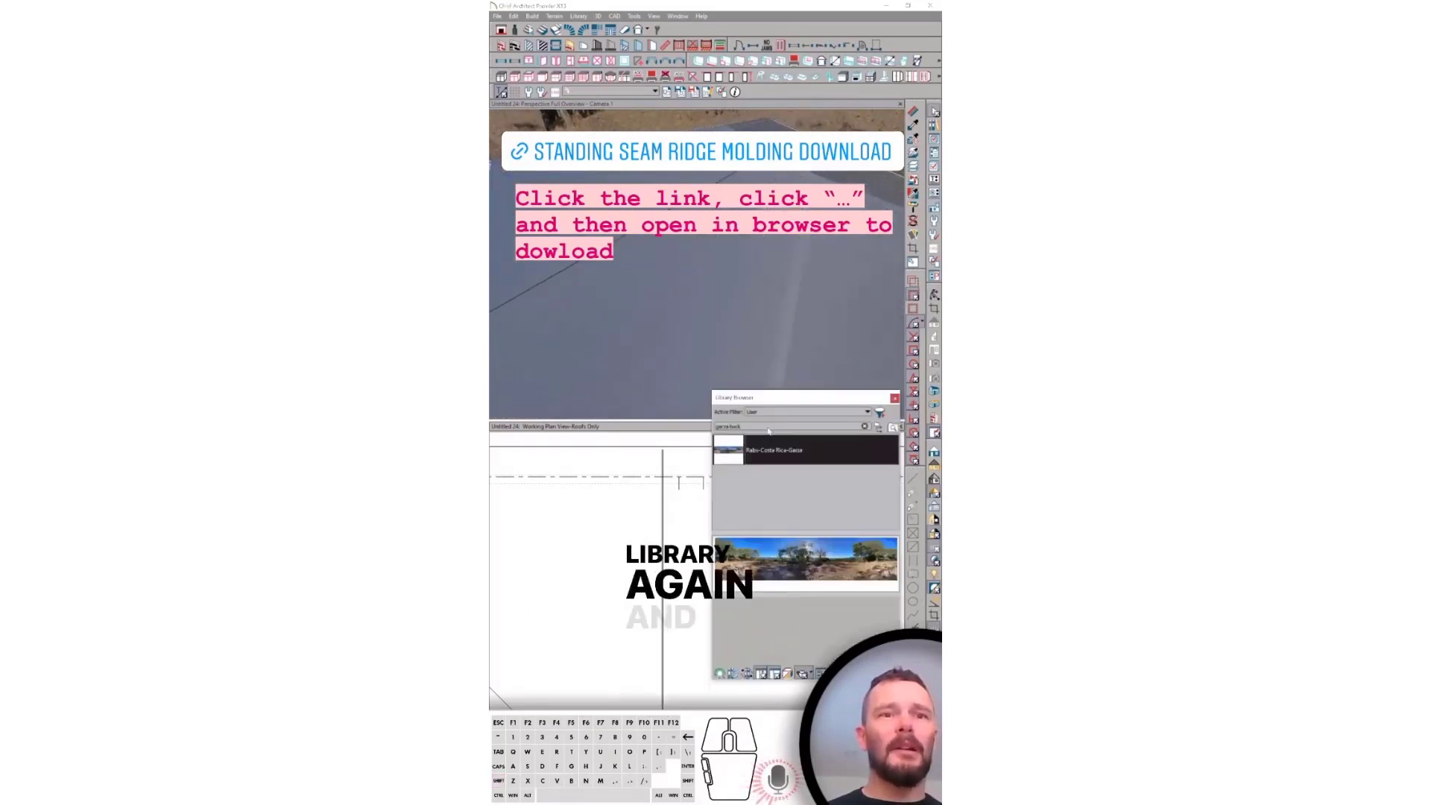
type("standing")
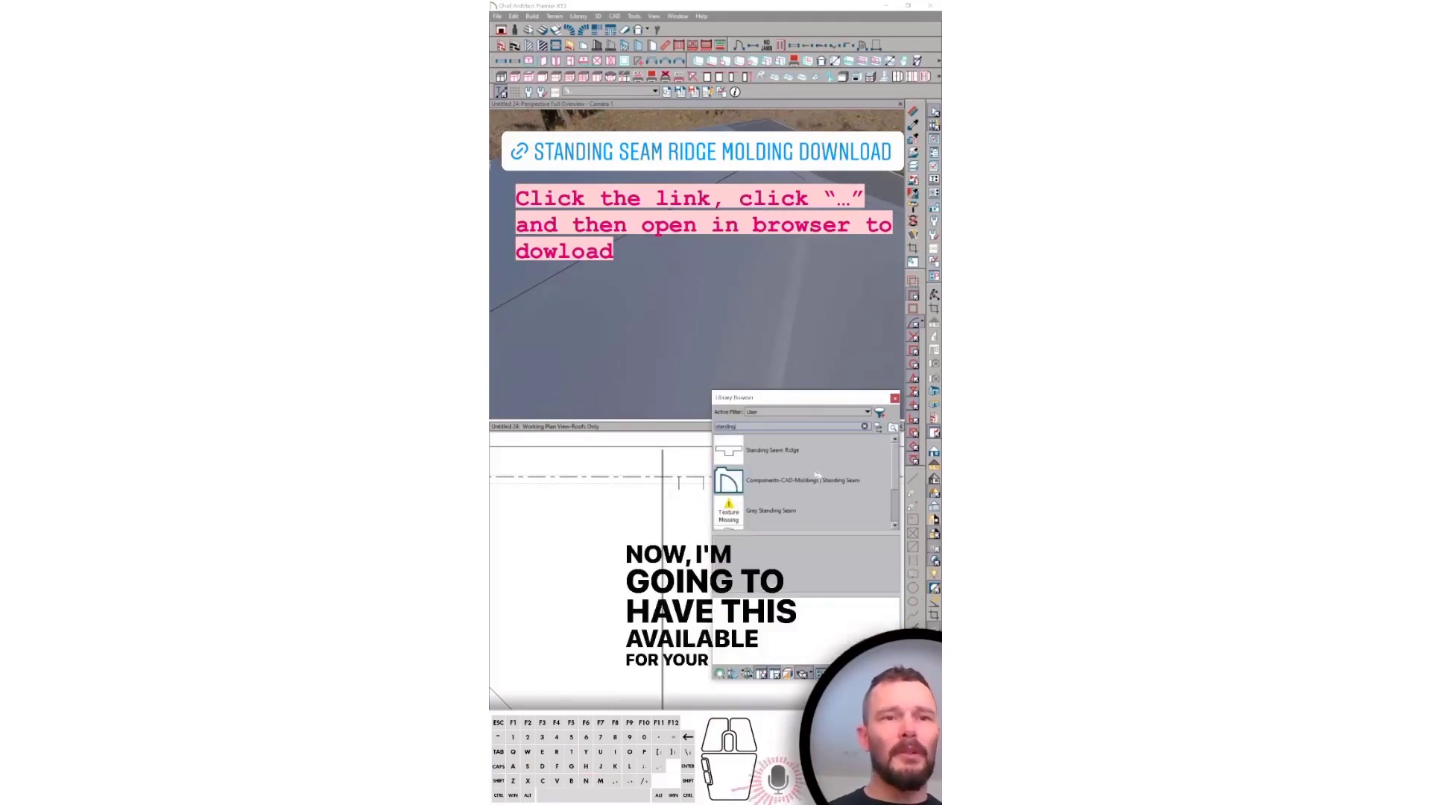
left_click(780, 452)
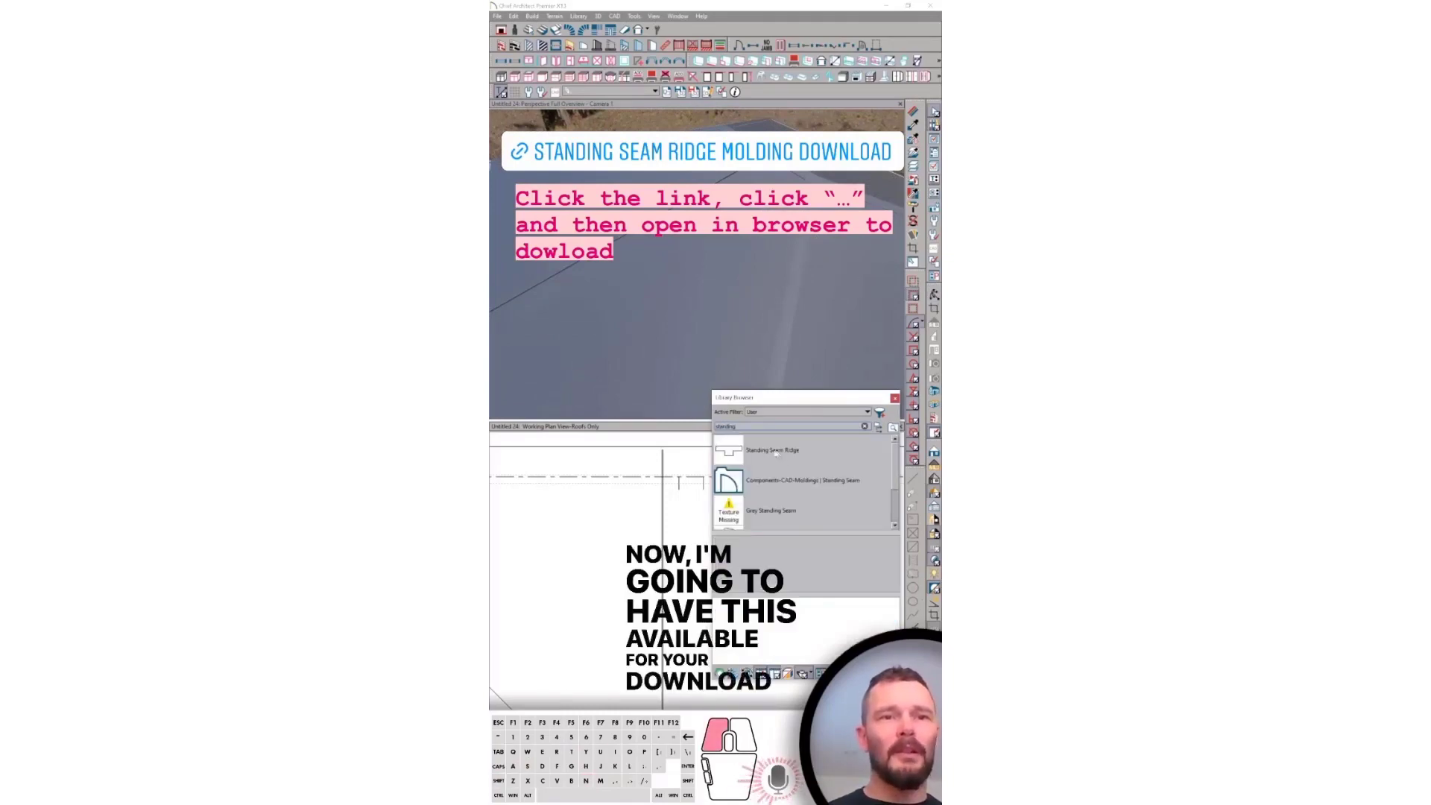
left_click(801, 251)
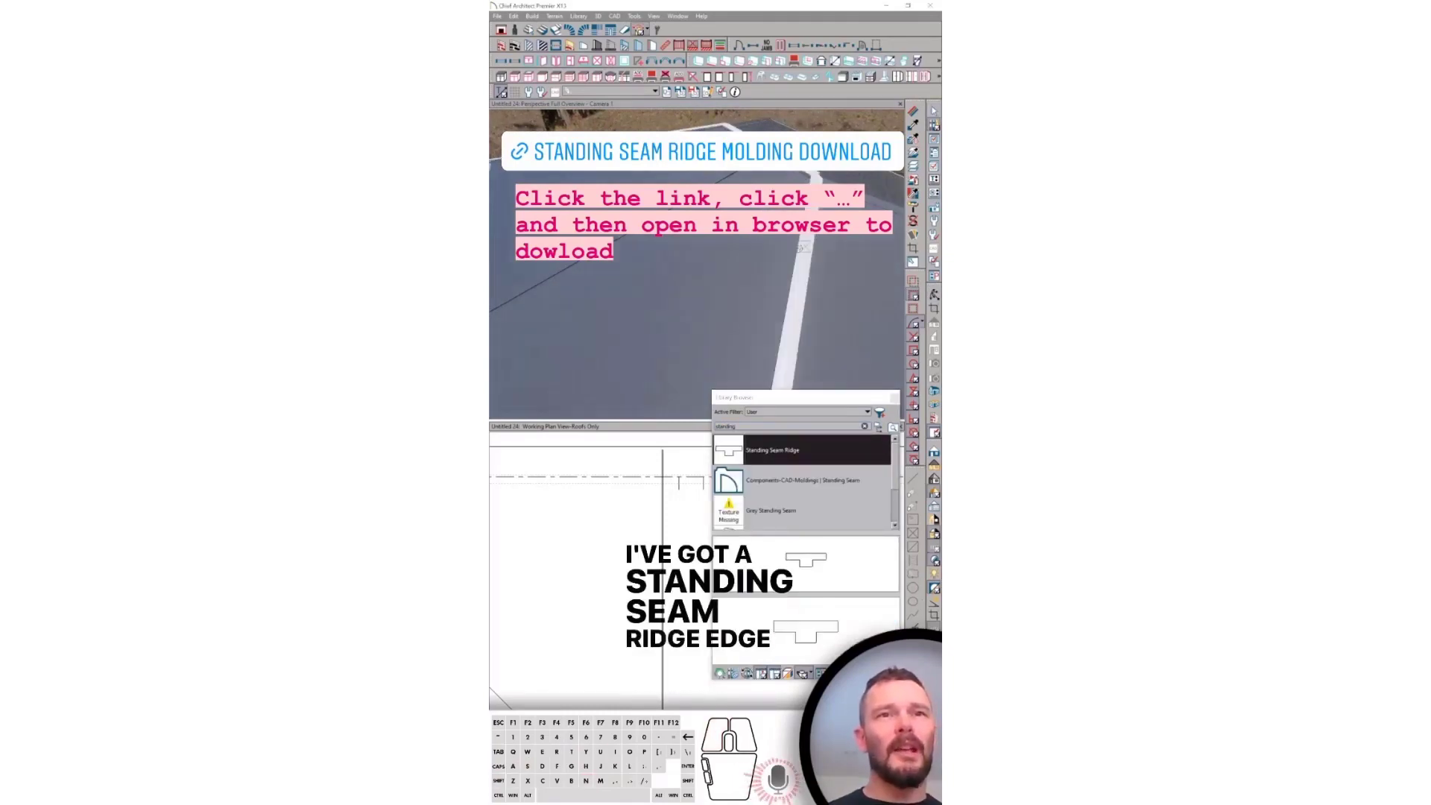
left_click(823, 274)
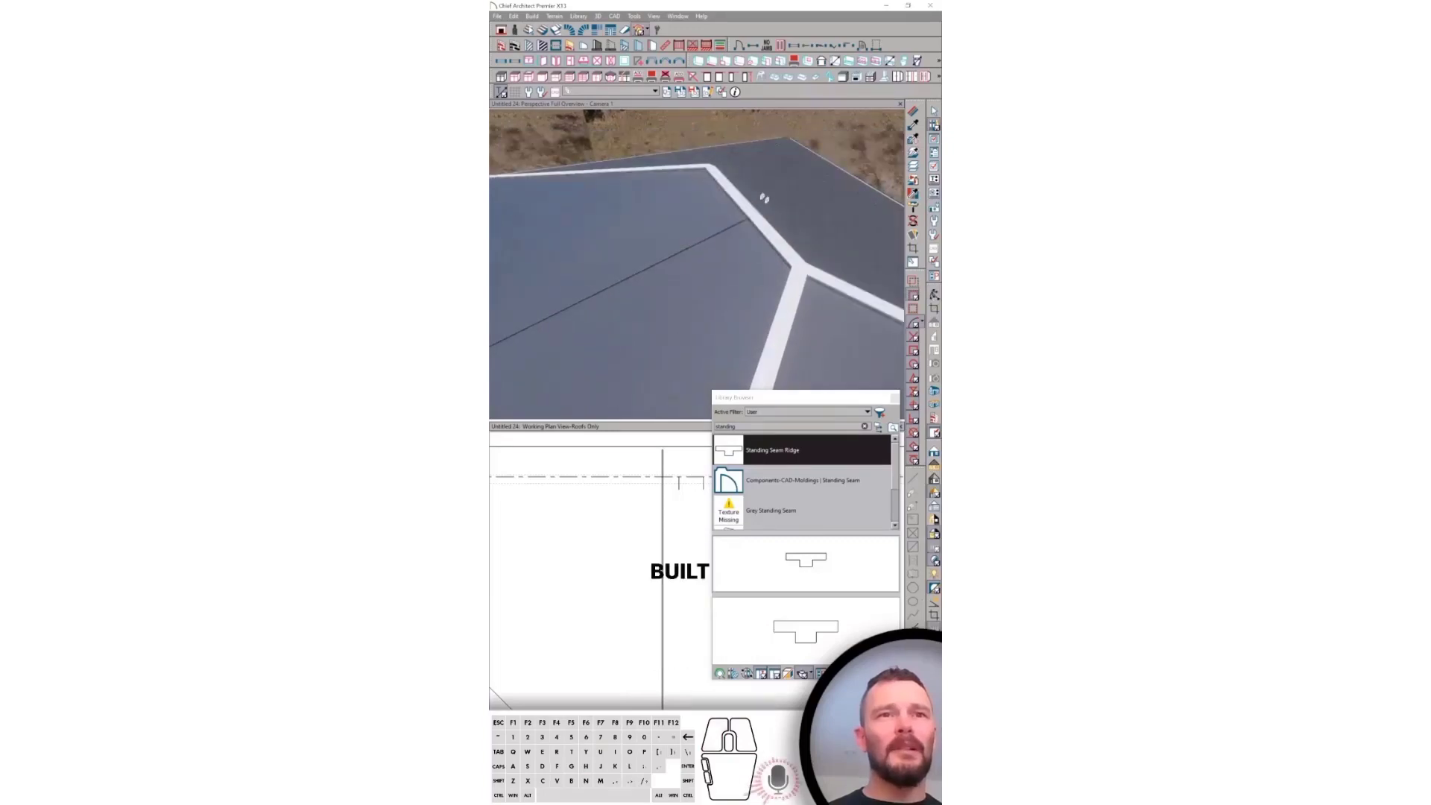
left_click(746, 159)
Apply the roof surface's aluminum material to the white ridge and hip caps
scroll(759, 192, "up", 3)
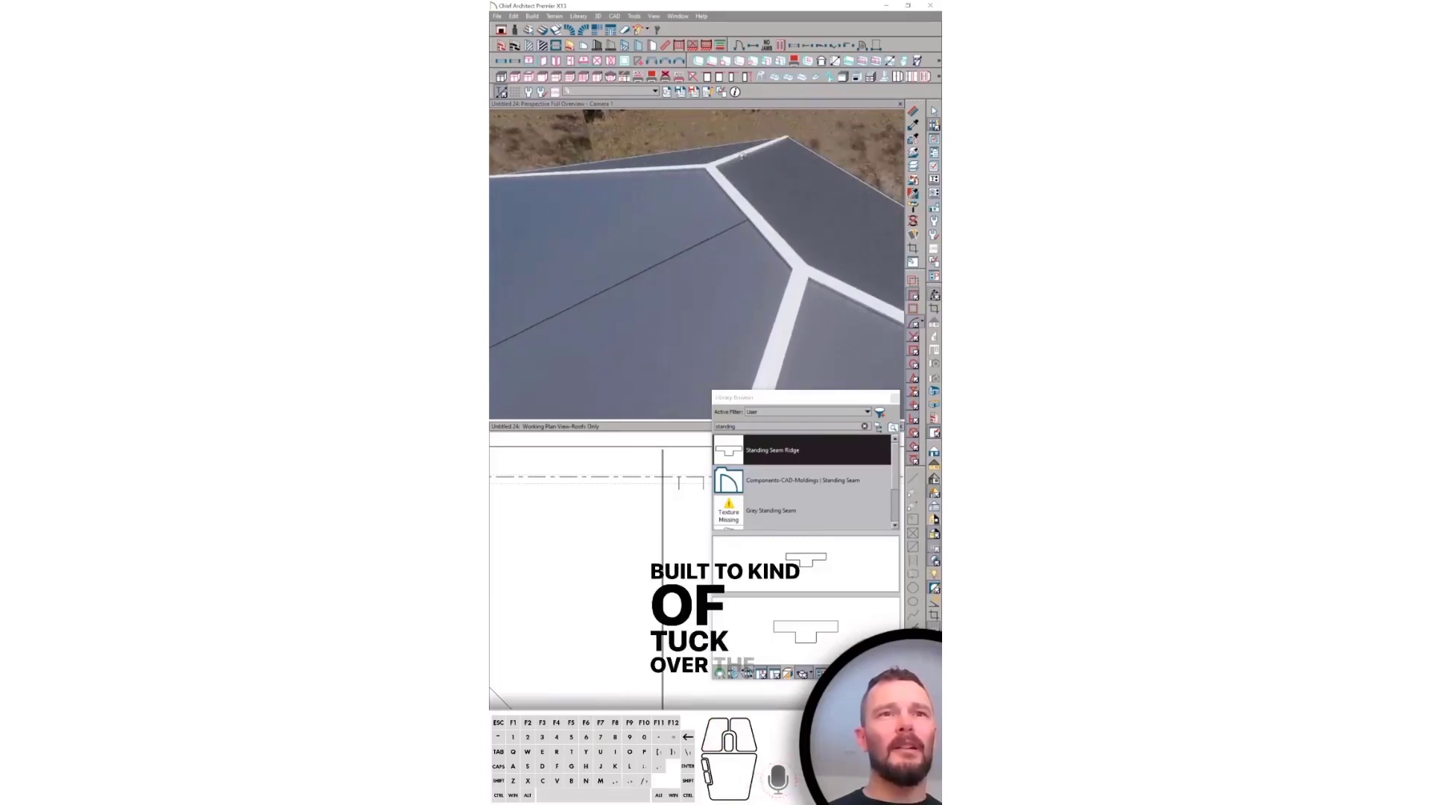
mouse_move(759, 195)
middle_mouse_down()
mouse_move(827, 208)
mouse_move(716, 239)
mouse_move(761, 327)
mouse_move(734, 322)
middle_mouse_up()
scroll(735, 322, "down", 2)
key("e")
left_click(644, 289)
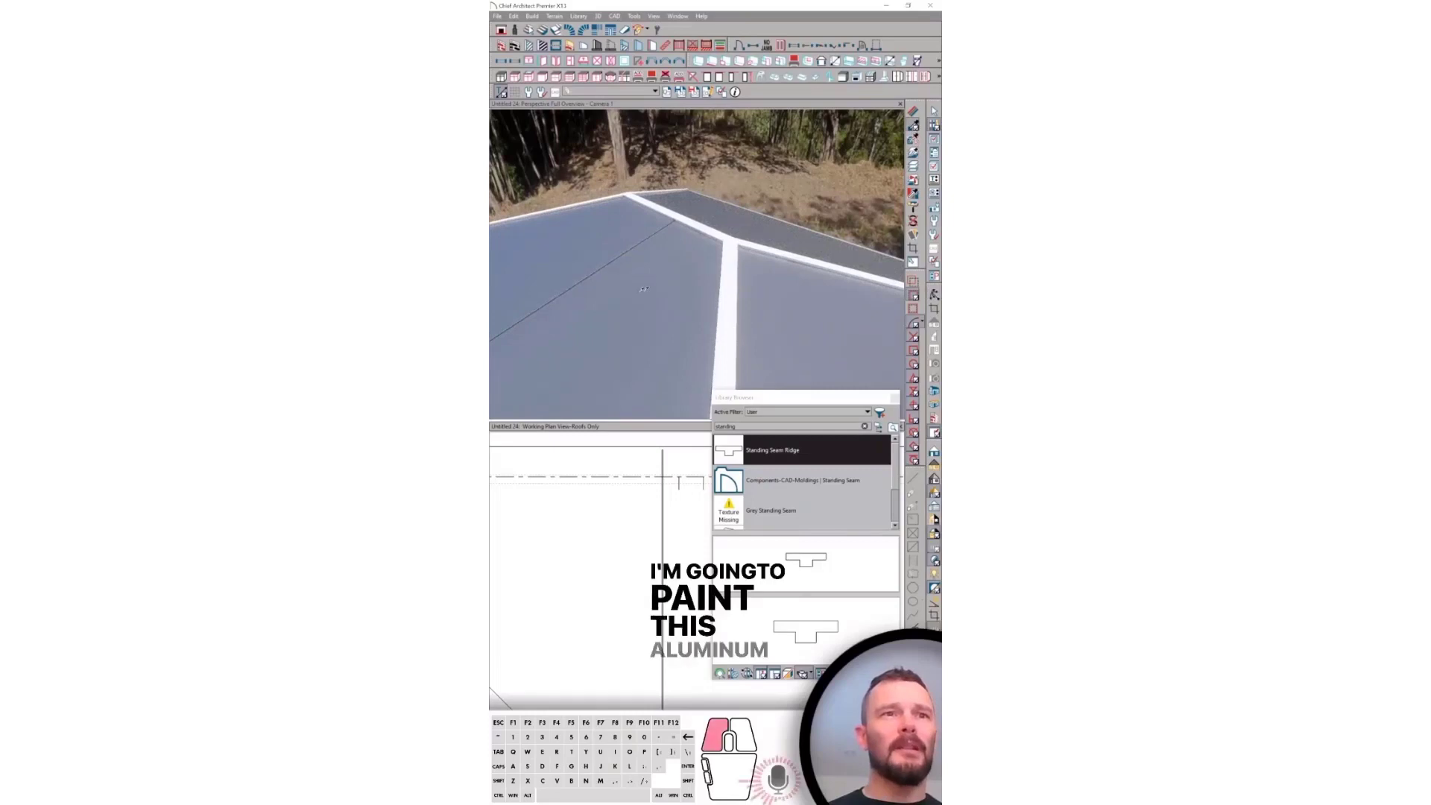
left_click(704, 230)
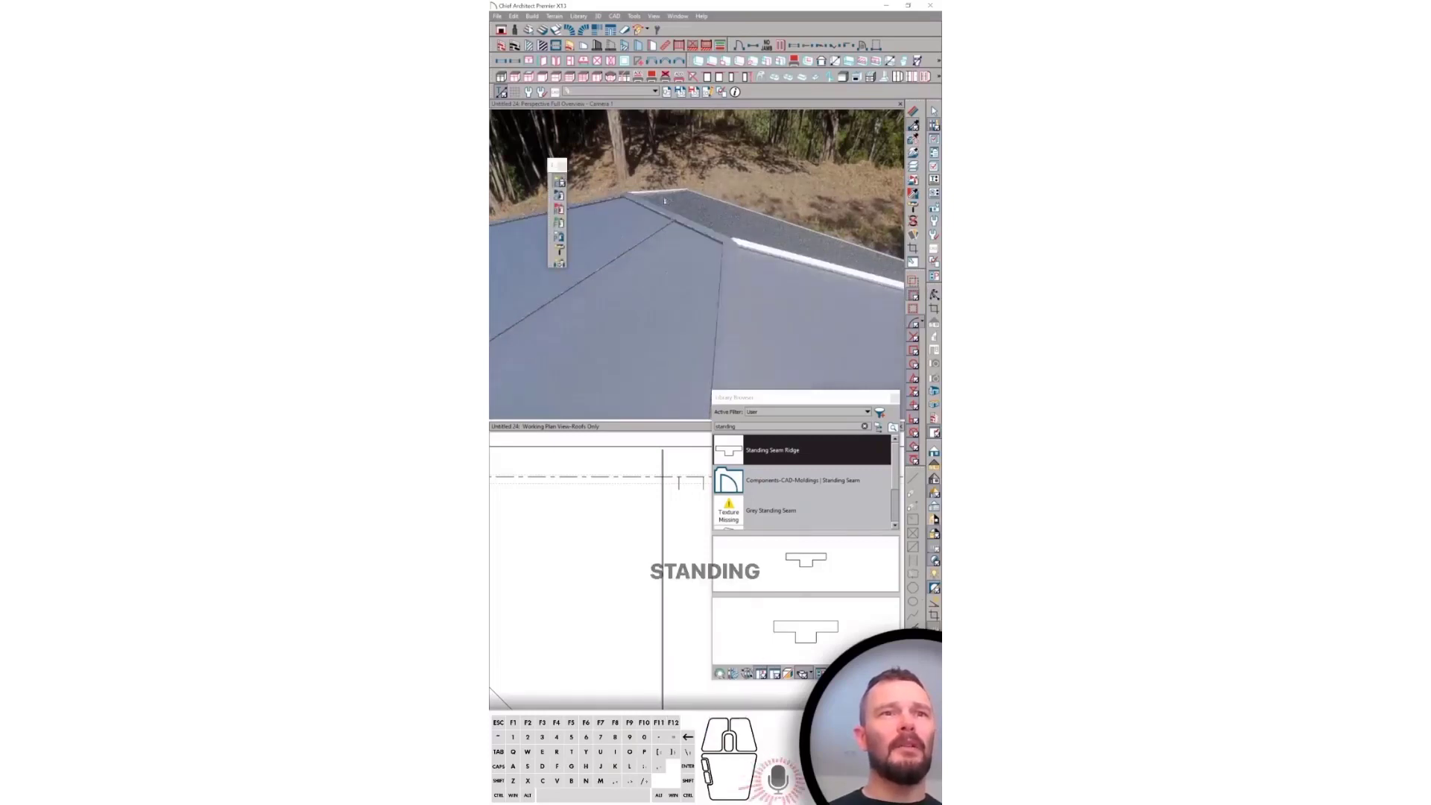
middle_click_drag(723, 243, 754, 300)
left_click(776, 318)
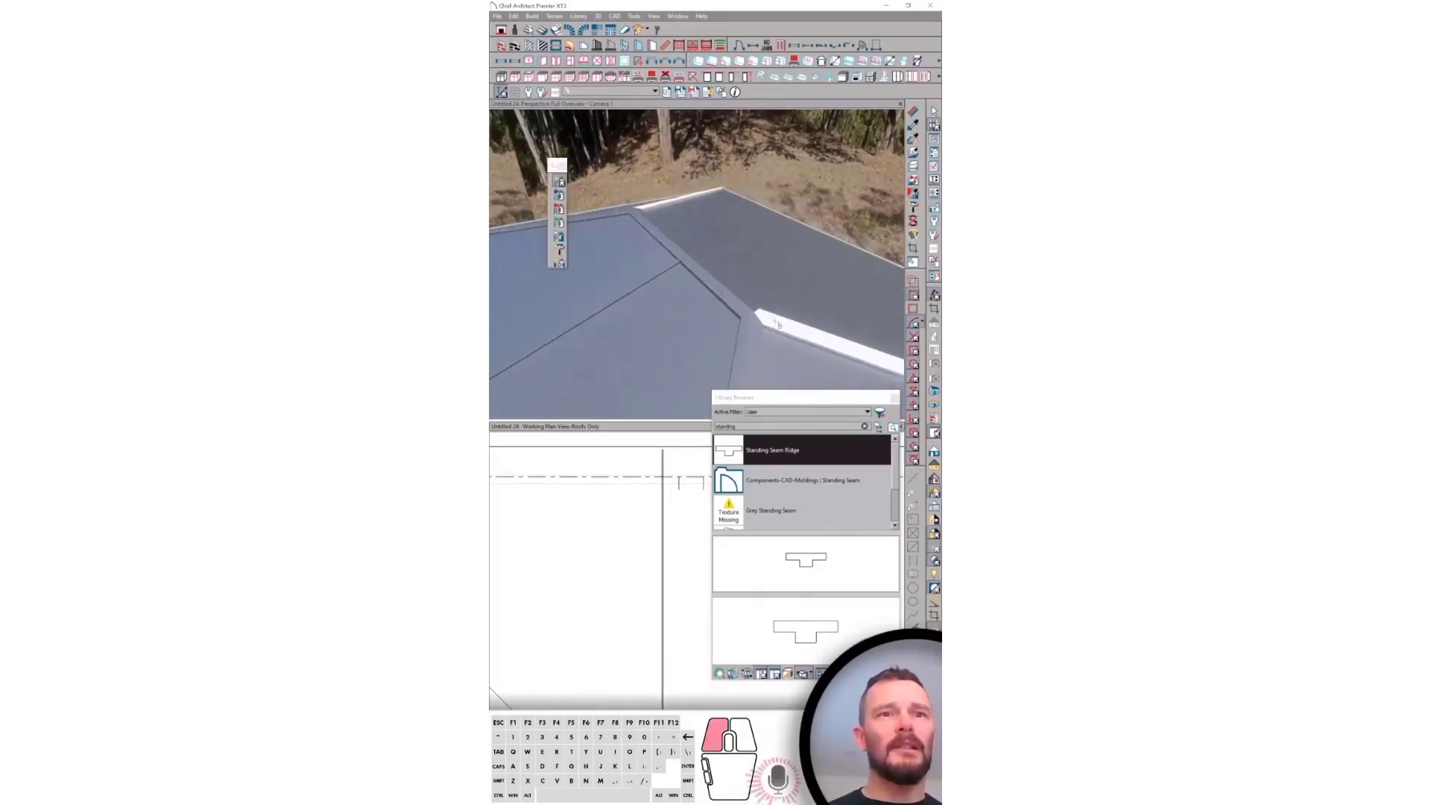
left_click(649, 211)
middle_click_drag(642, 317, 705, 287)
left_click(704, 287)
key("space")
left_click(692, 272)
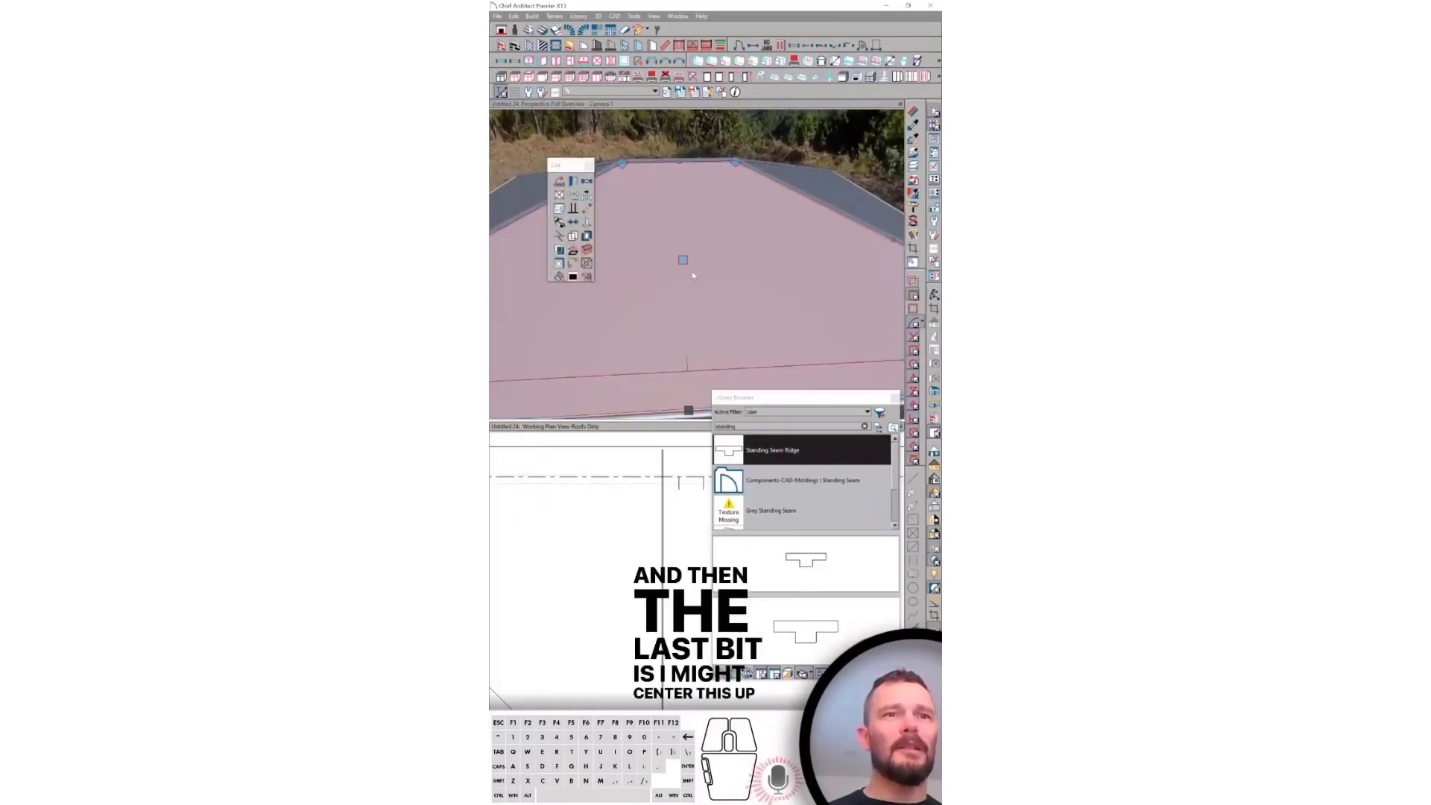
left_click(696, 273)
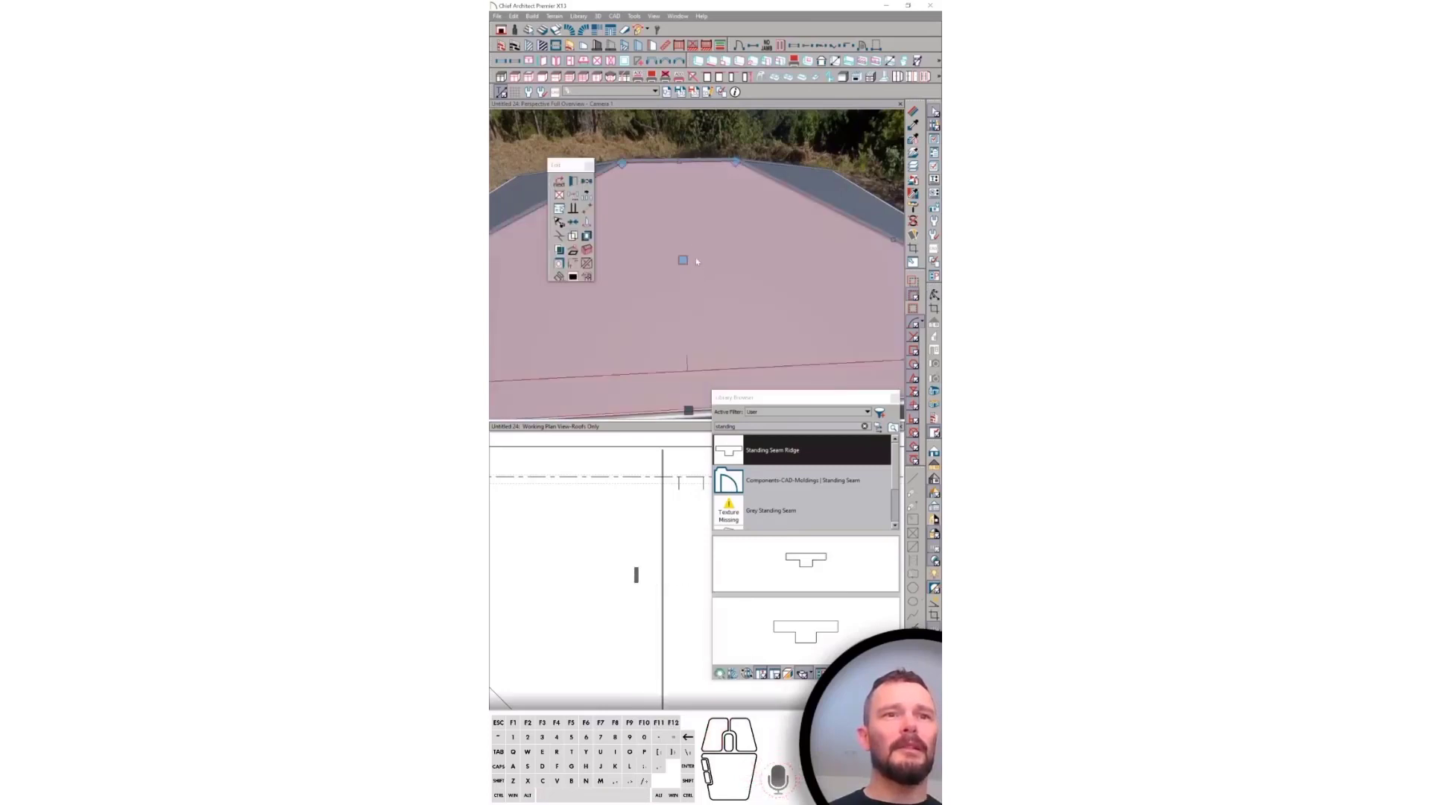
left_click(695, 249)
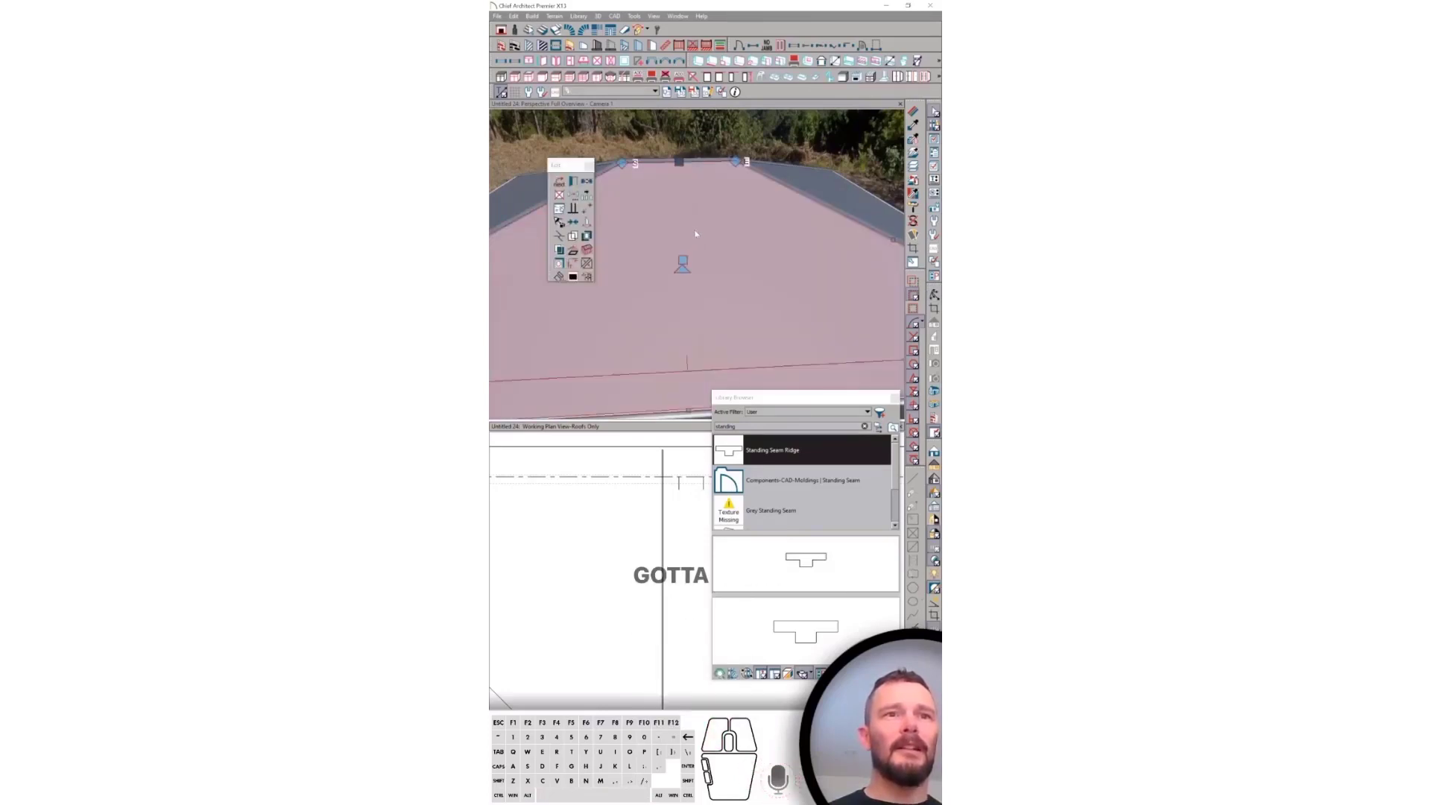
left_click(694, 232)
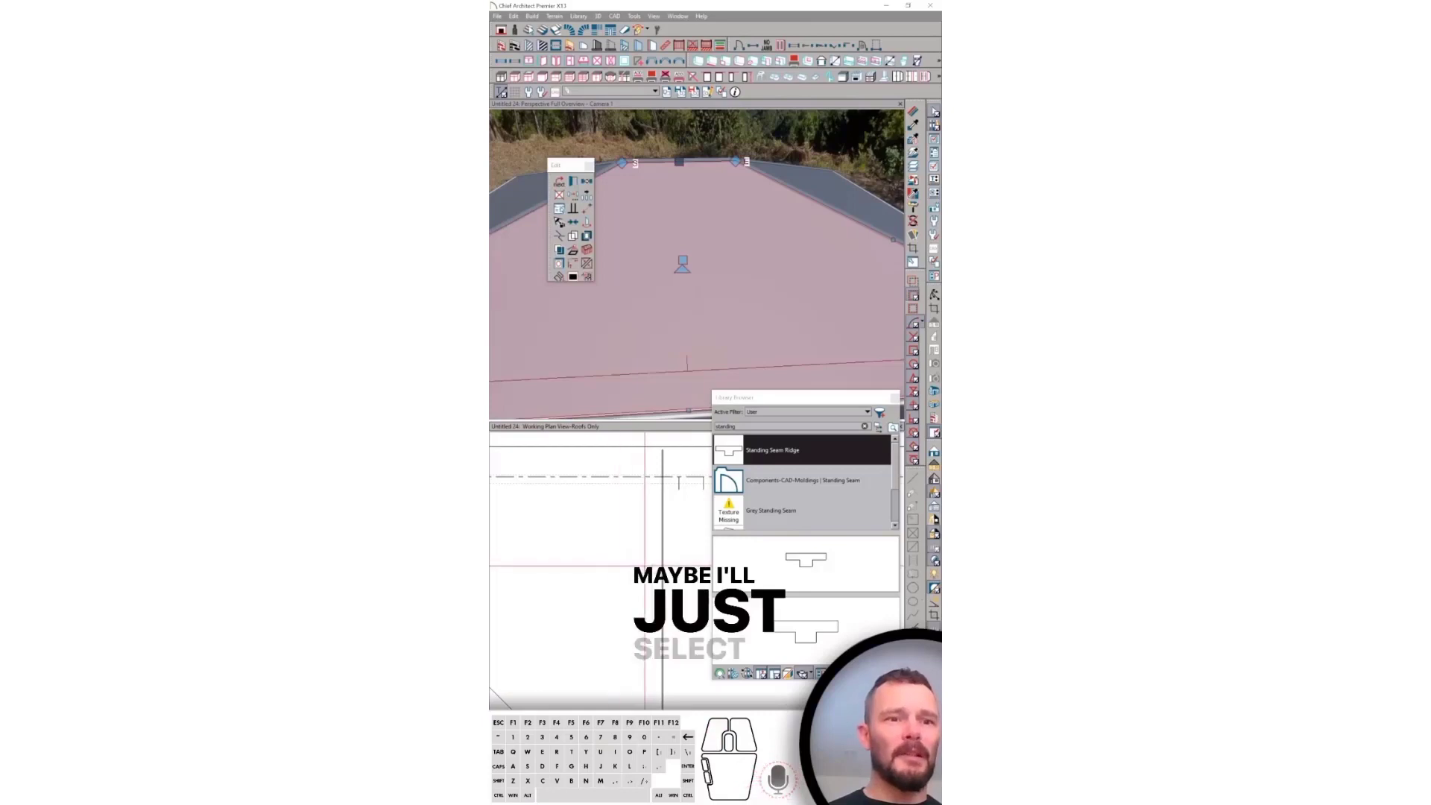
Close the library and center the narrow seam roof plane on the hip roof face in the plan view
left_click(663, 567)
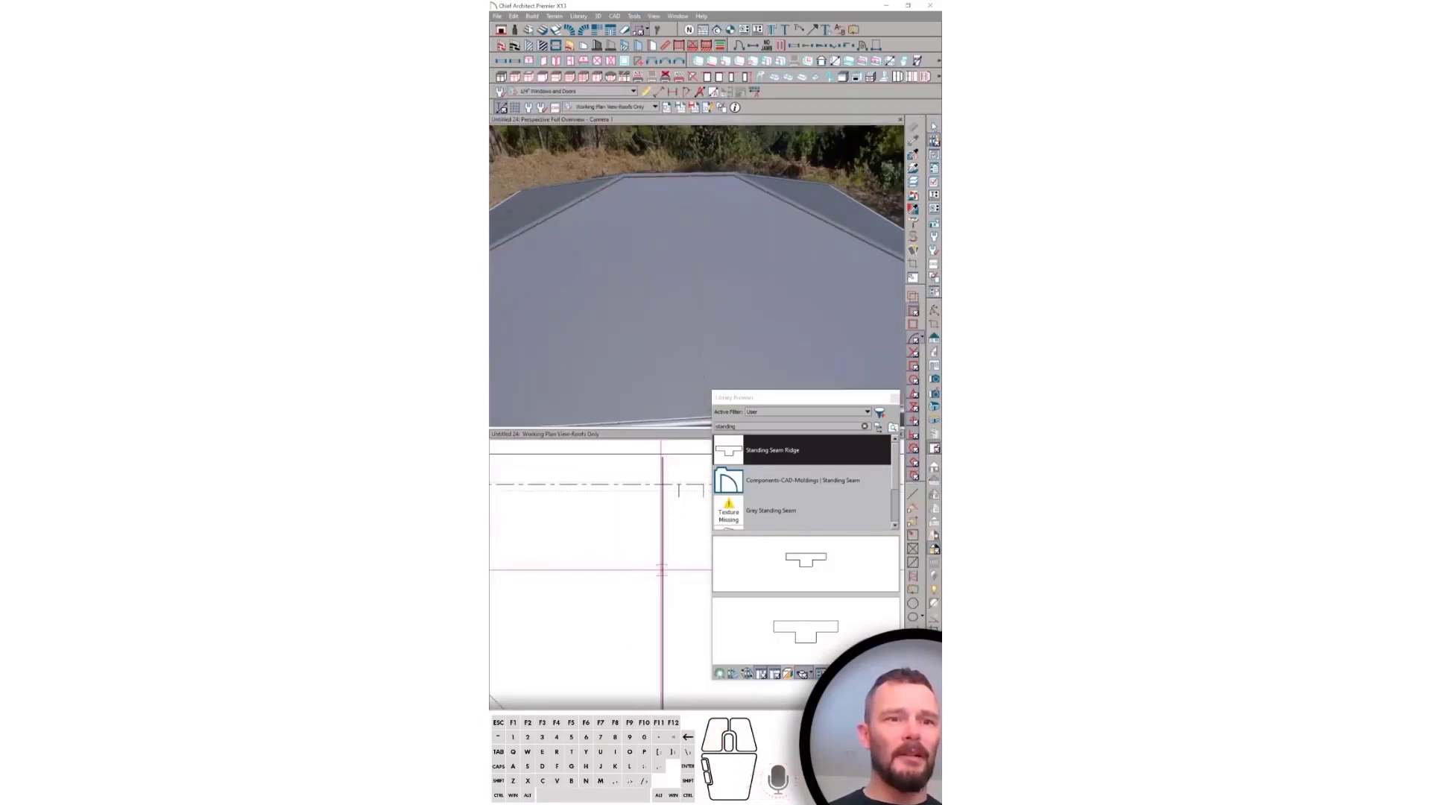
key("space")
left_click(663, 573)
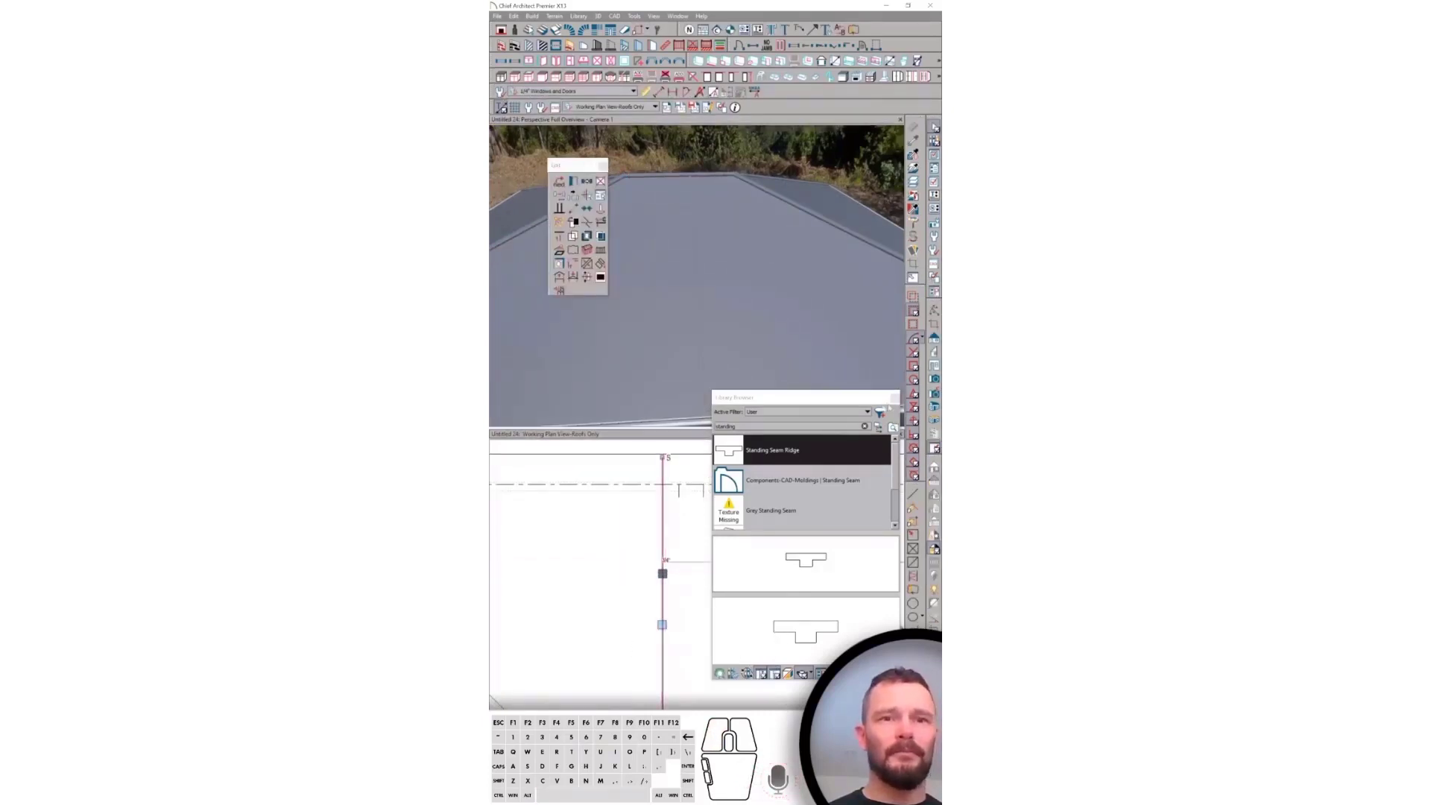
left_click(895, 398)
scroll(698, 567, "down", 5)
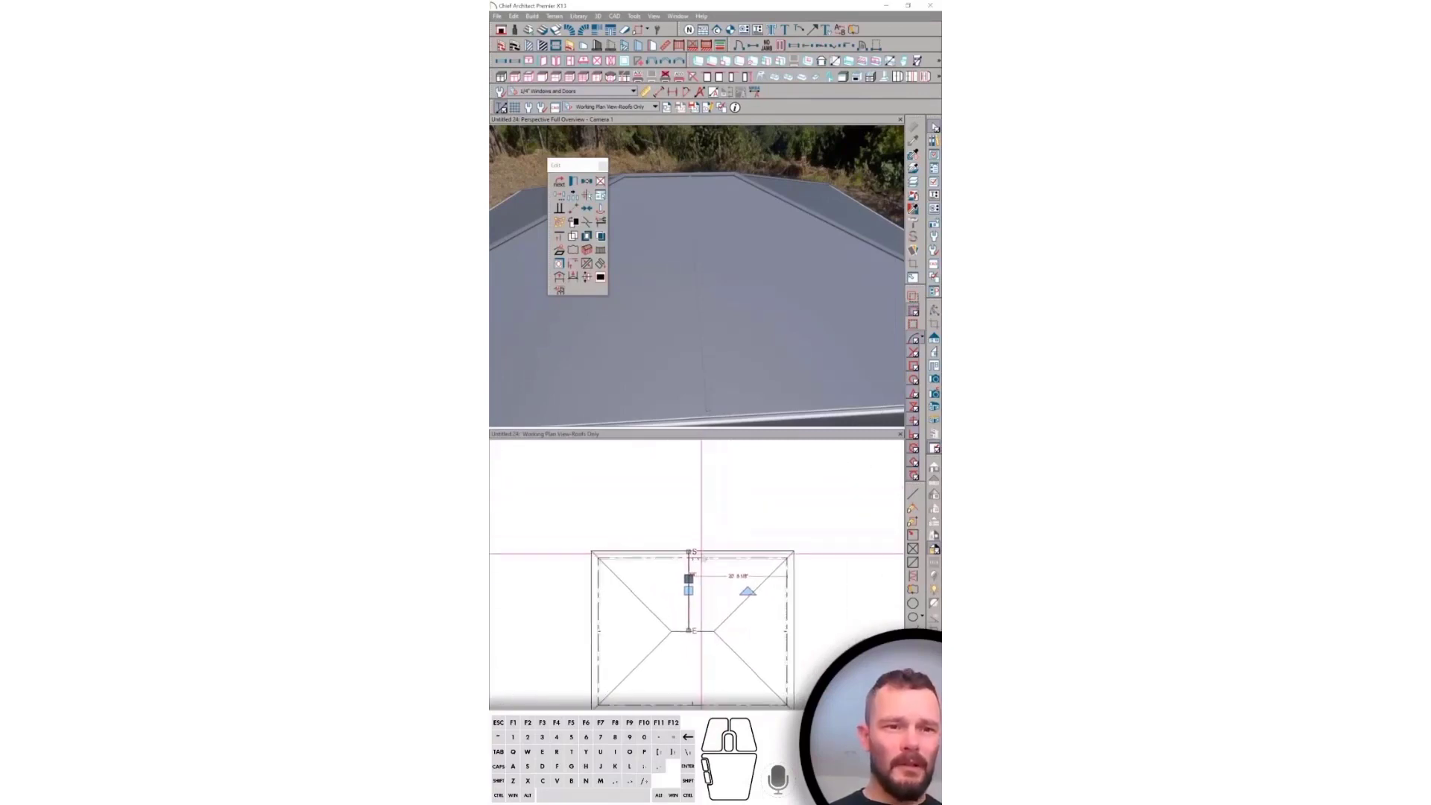
key("g")
key("i")
left_click(694, 557)
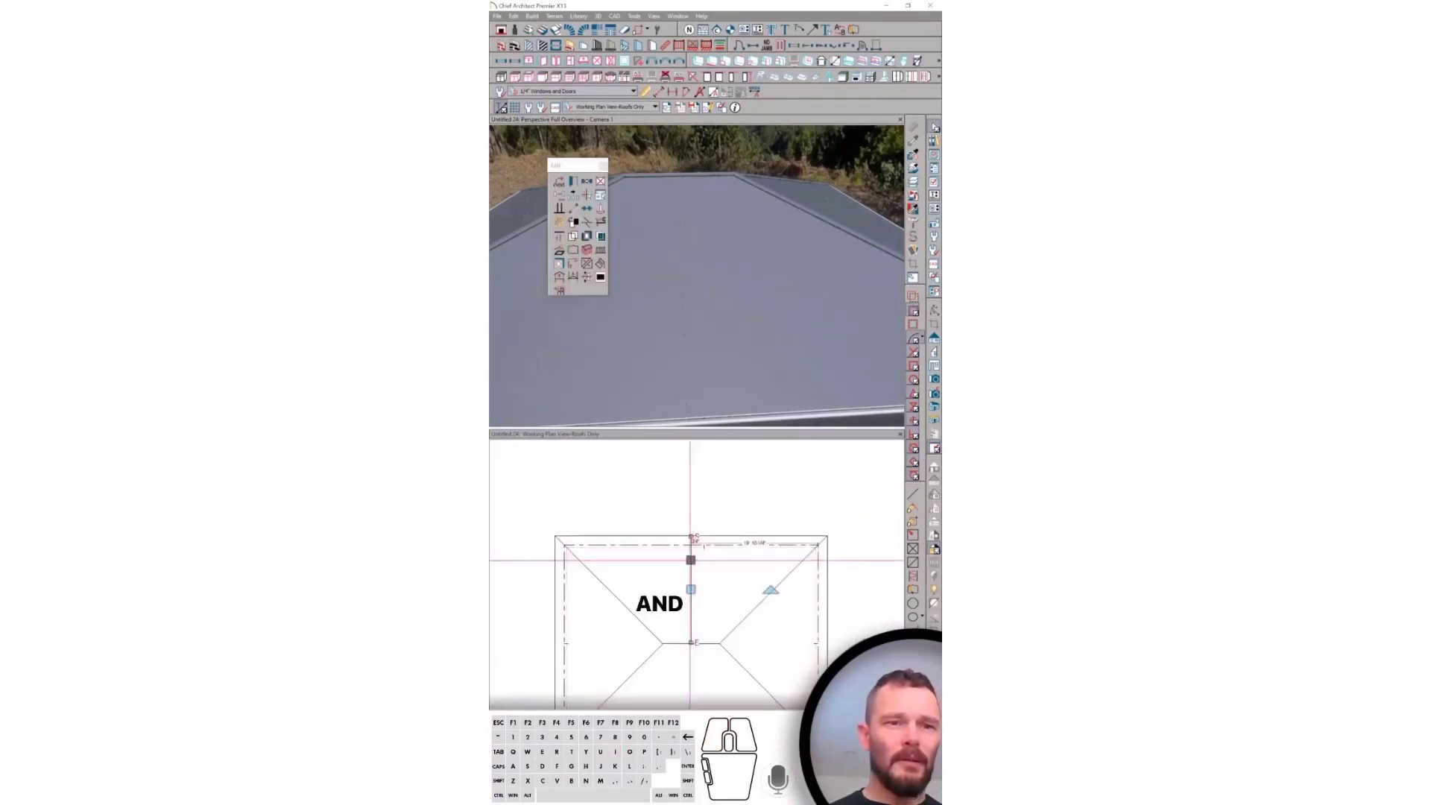
Make multiple copies of the narrow seam plane at the offset interval, from the roof's center out toward the corner
scroll(695, 560, "up", 4)
left_click(734, 558)
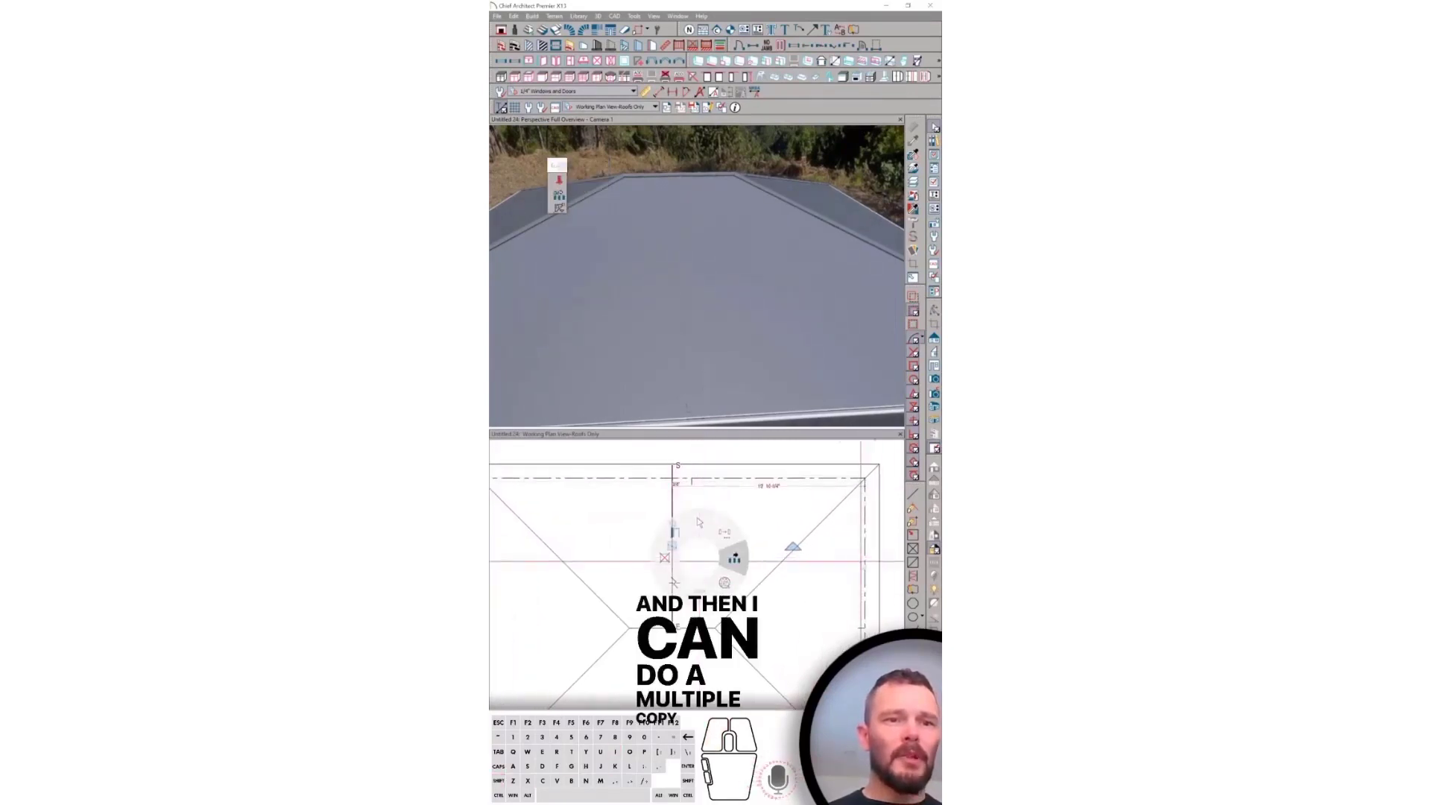
left_click(744, 544)
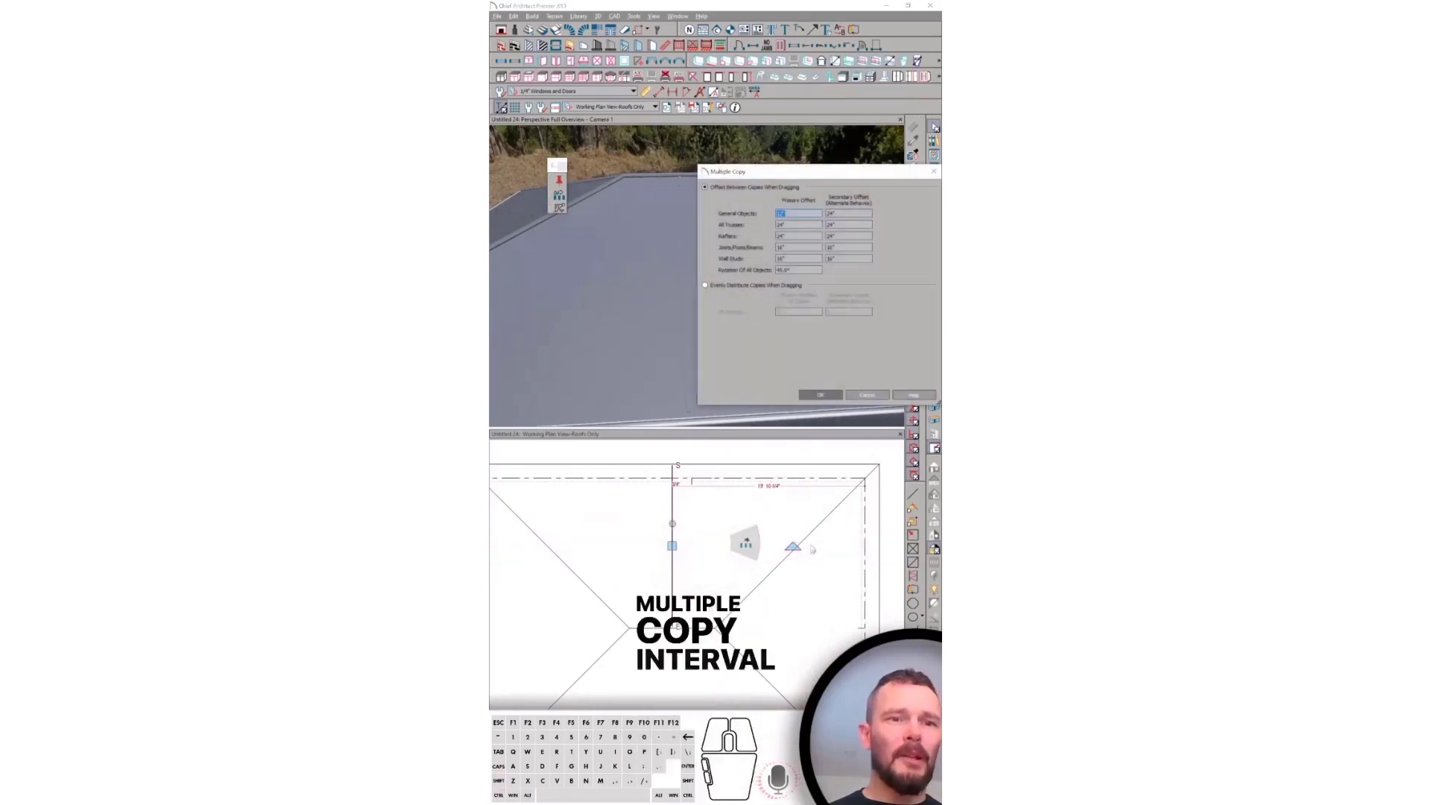
left_click(829, 395)
left_click_drag(676, 545, 738, 545)
middle_click_drag(689, 521, 729, 515)
scroll(716, 513, "up", 2)
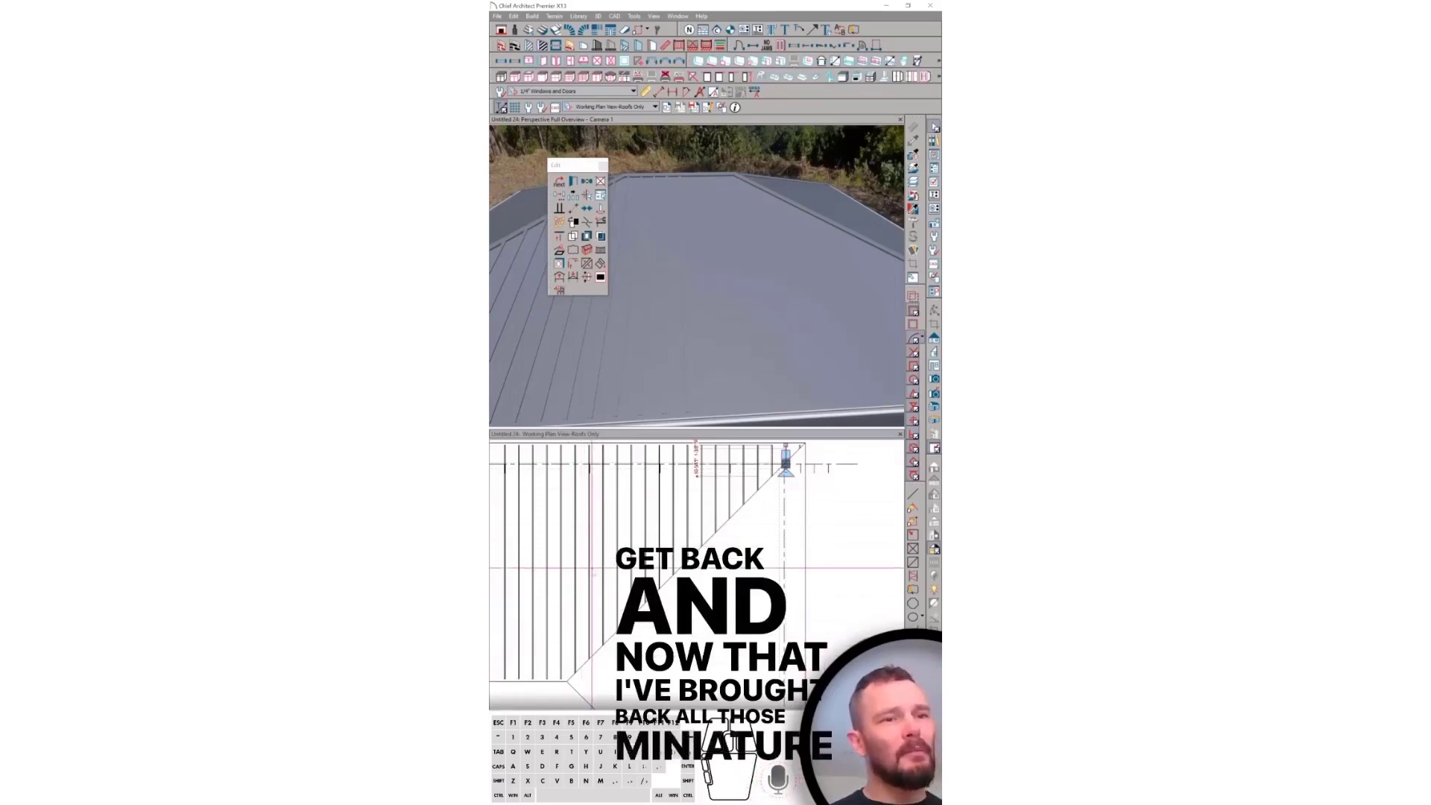
scroll(709, 578, "down", 3)
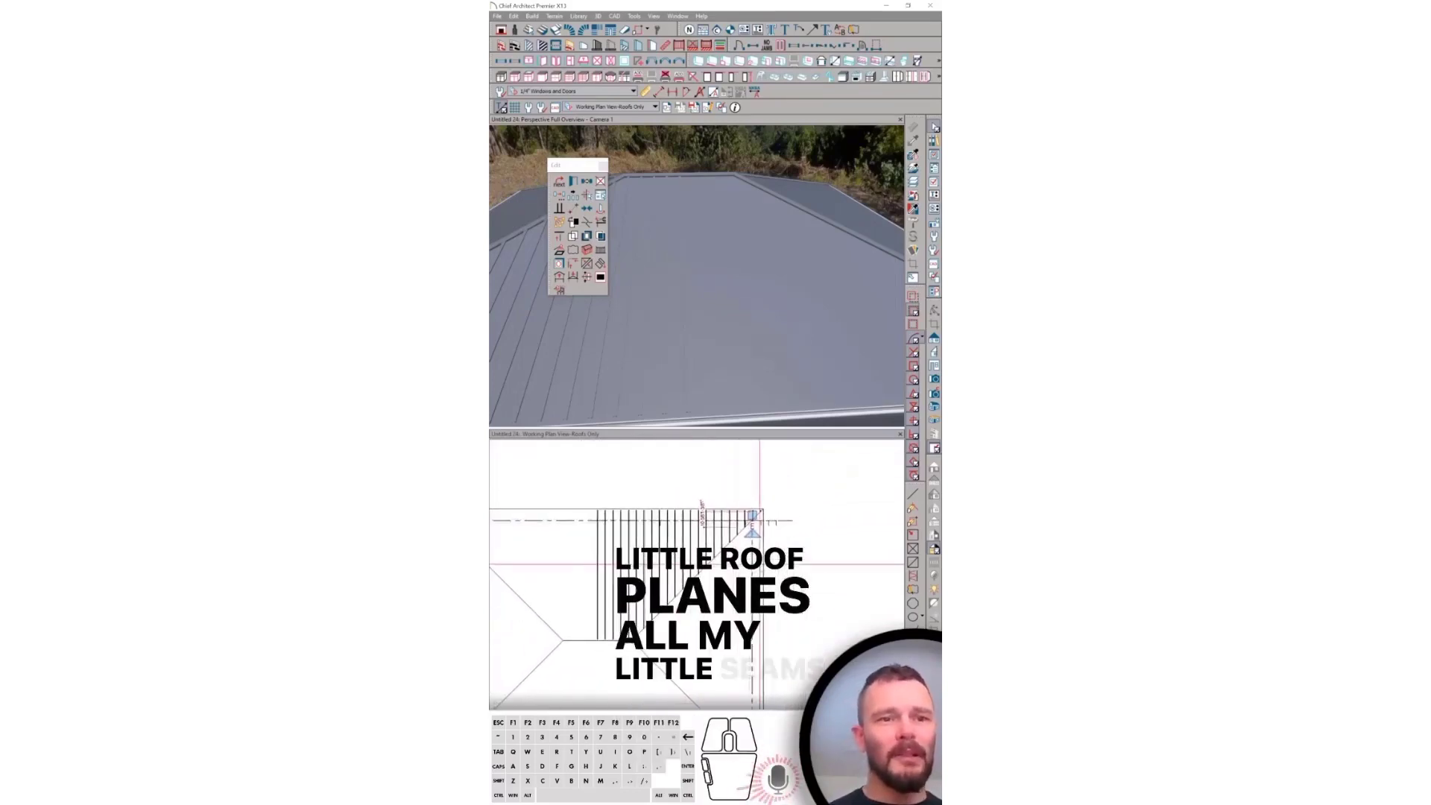
Draw a diagonal reference line outward from the roof's corner in line with the hip, turning on display of the default CAD layer
scroll(760, 566, "down", 1)
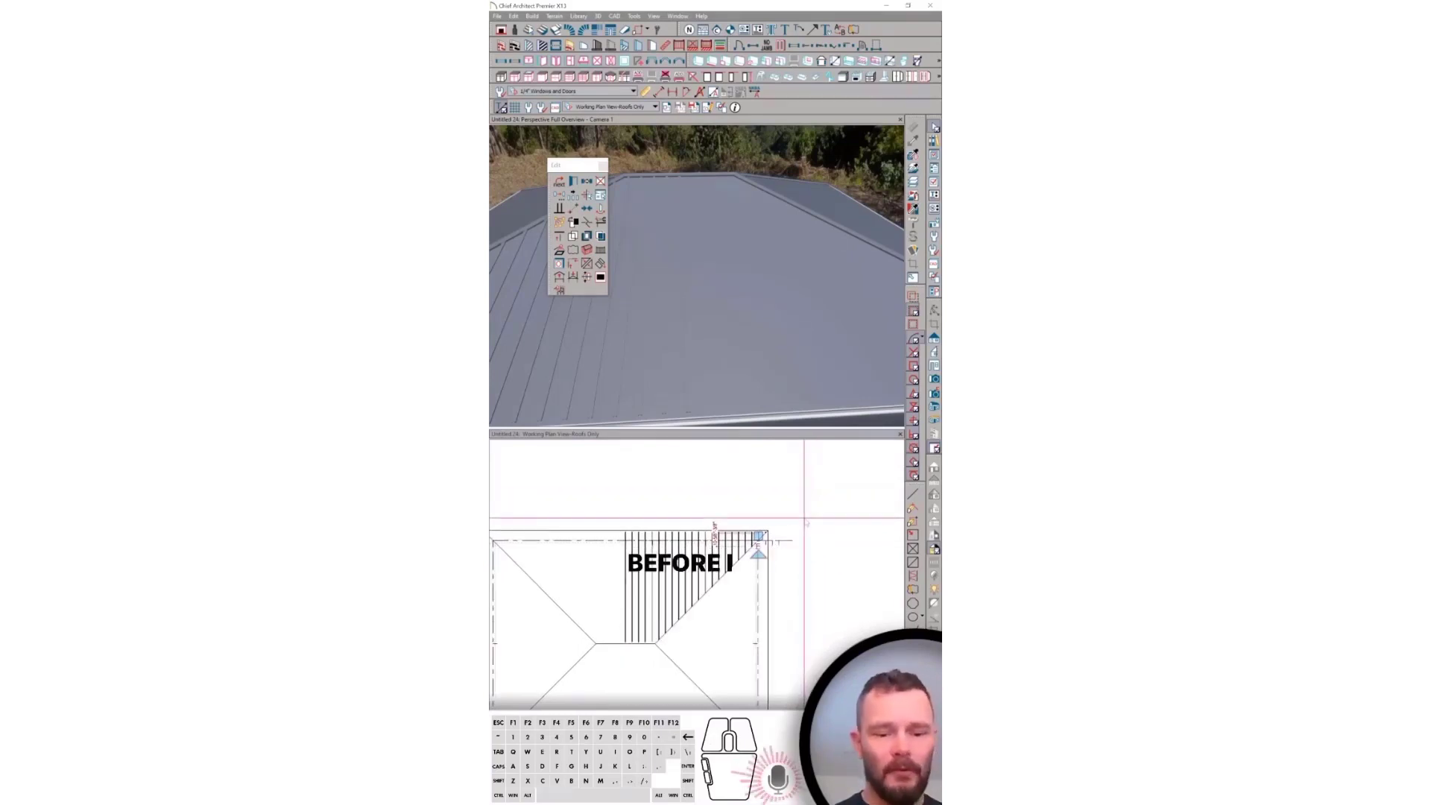
key("l")
left_click_drag(768, 531, 823, 476)
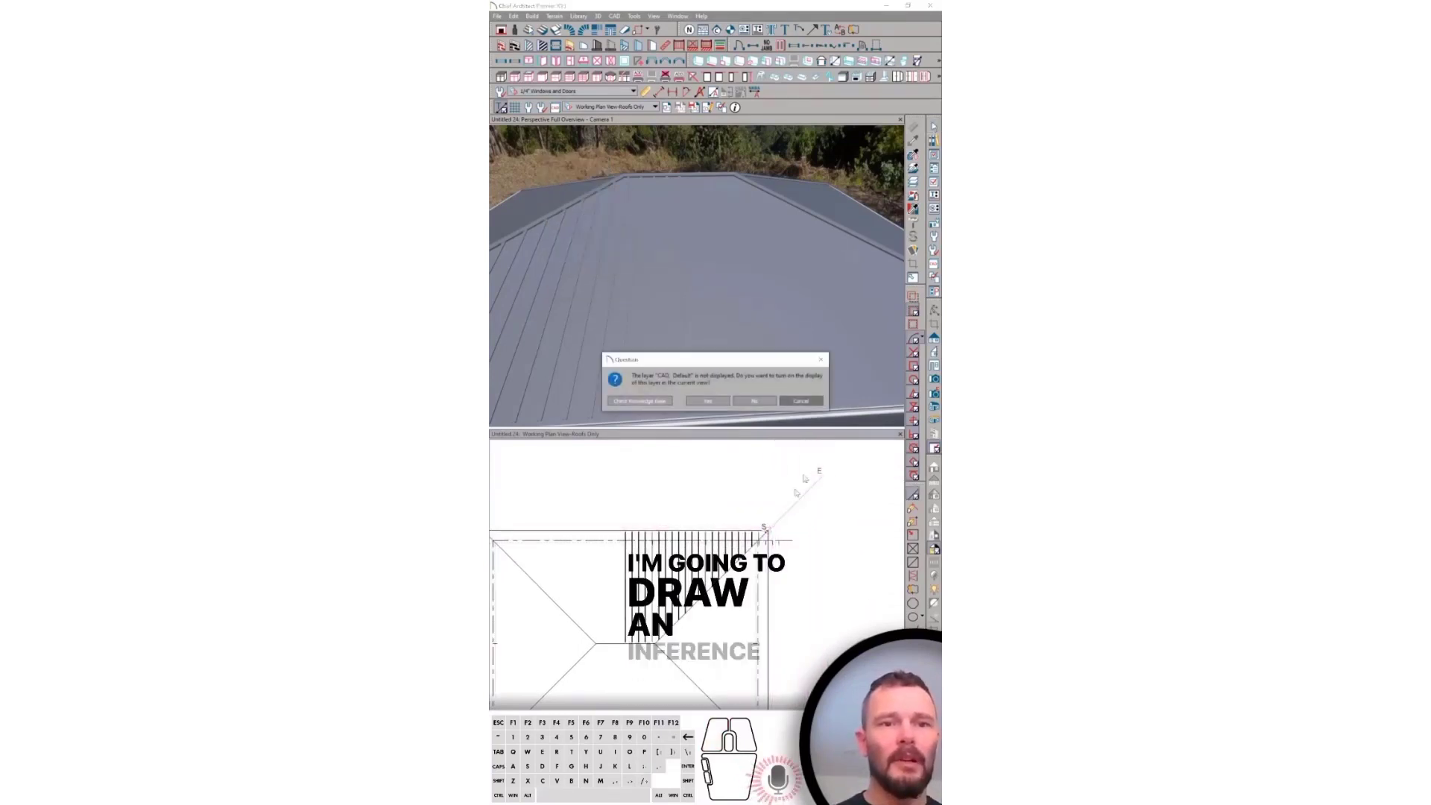
left_click(708, 401)
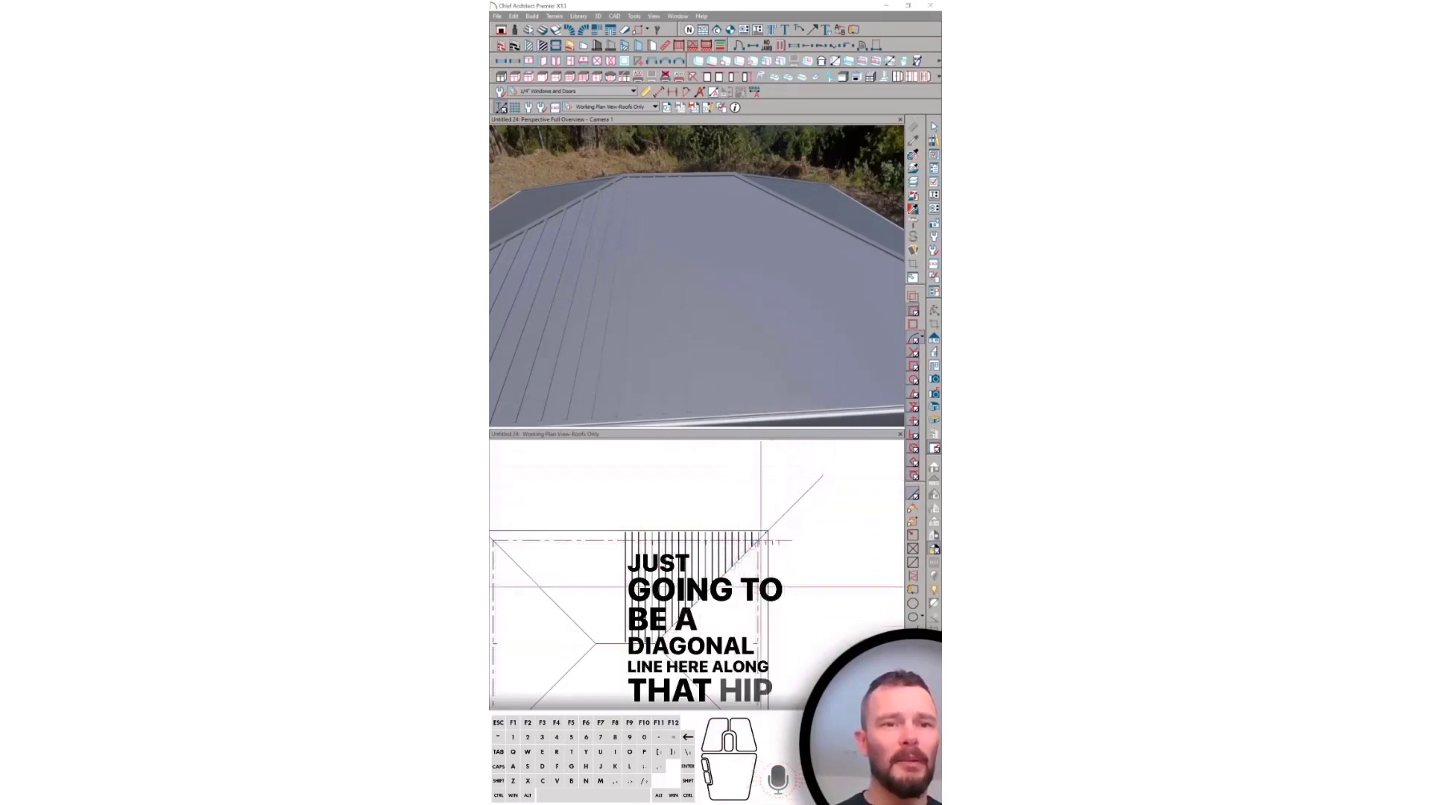
middle_click_drag(761, 587, 786, 589)
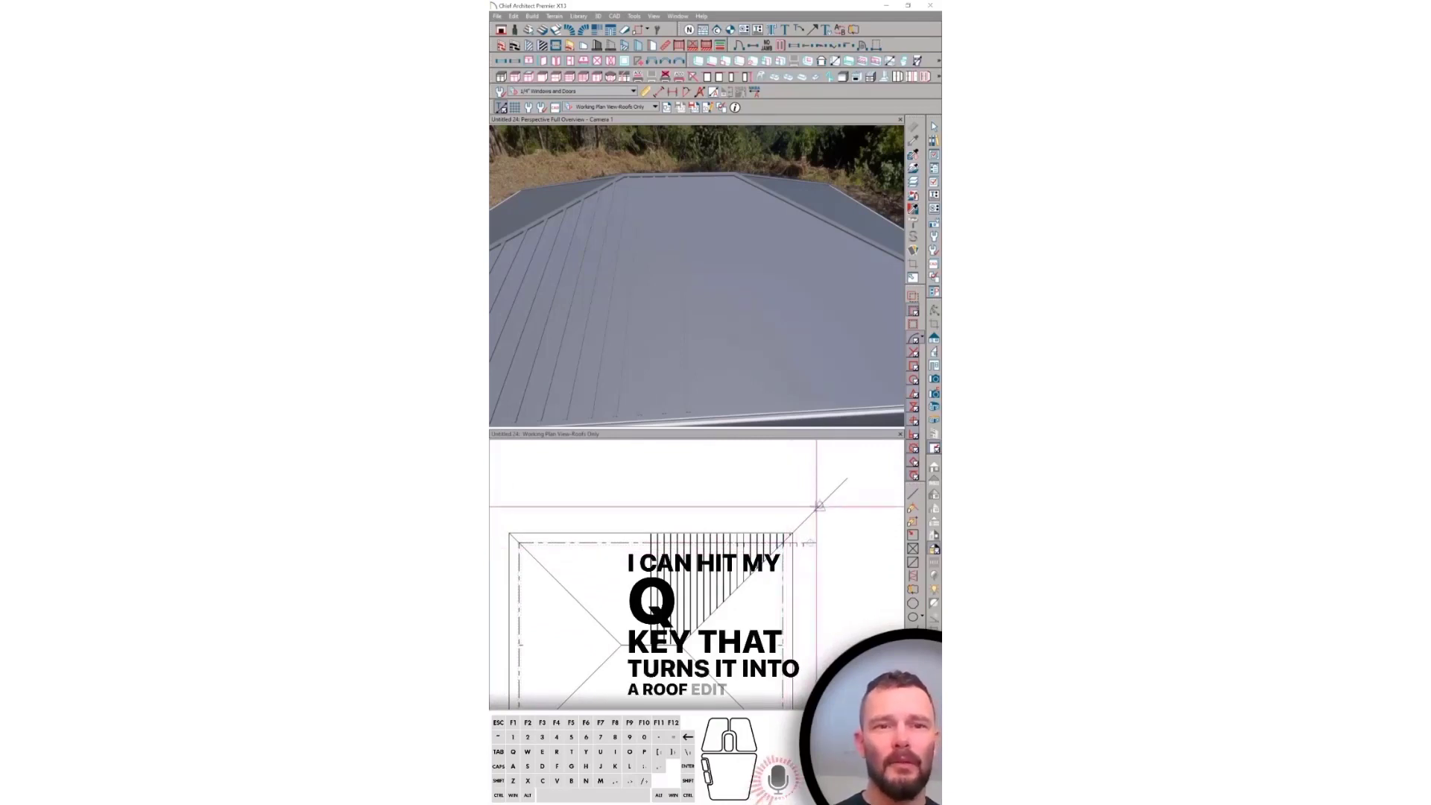
Copy the narrow seam planes of this roof face and reflect them about the diagonal line onto the adjacent face
left_click_drag(814, 507, 494, 671, "shift")
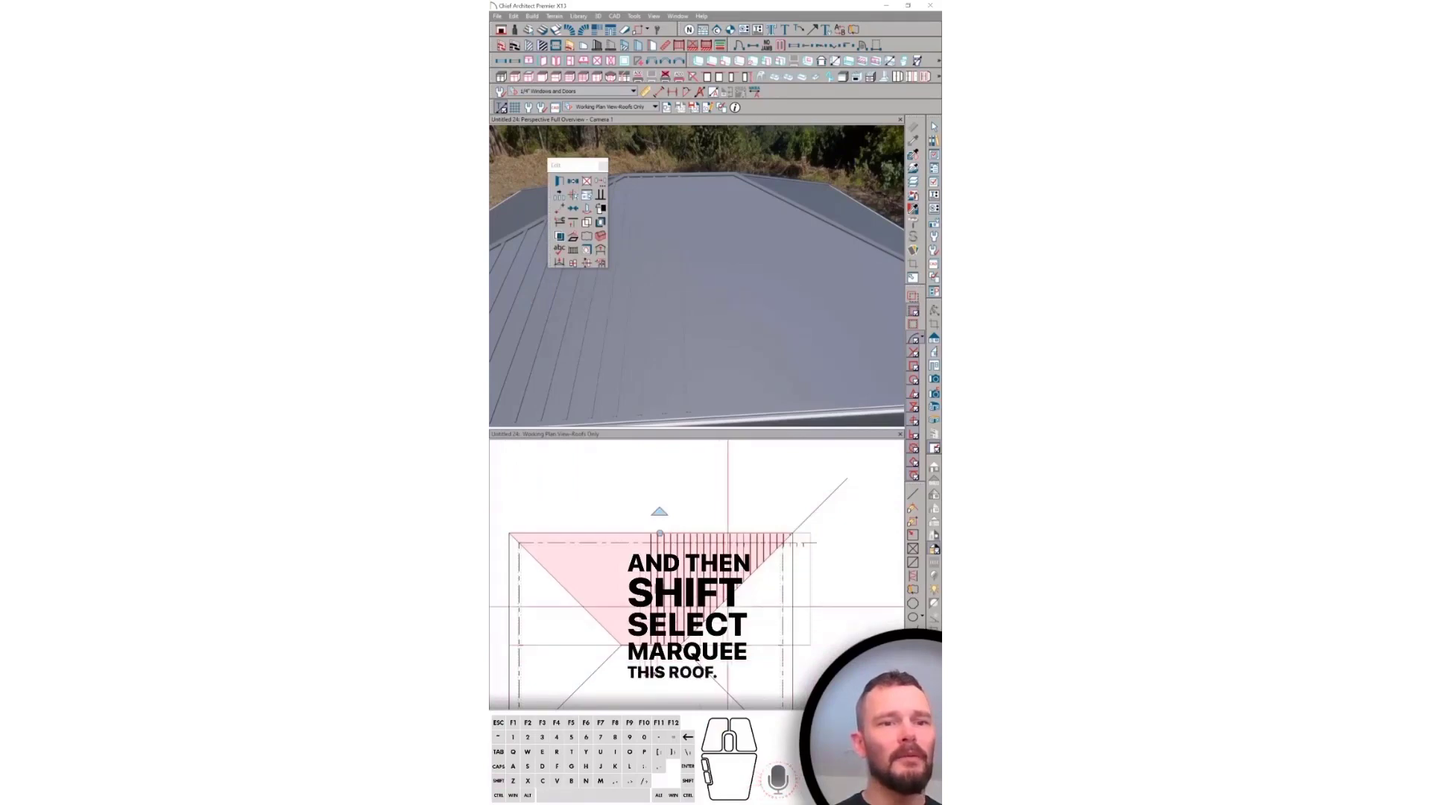
key("alt+c")
key("alt+r")
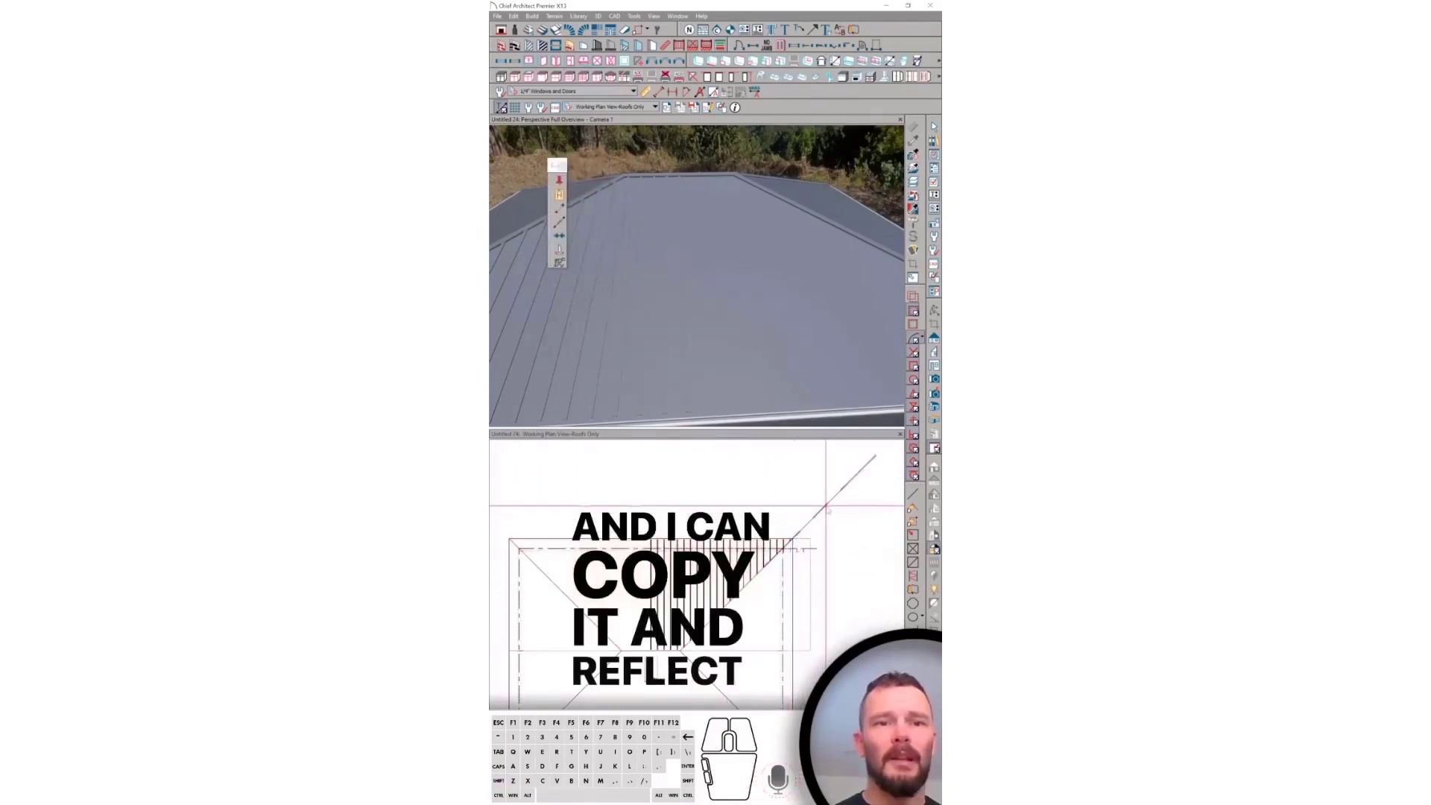
left_click(826, 509)
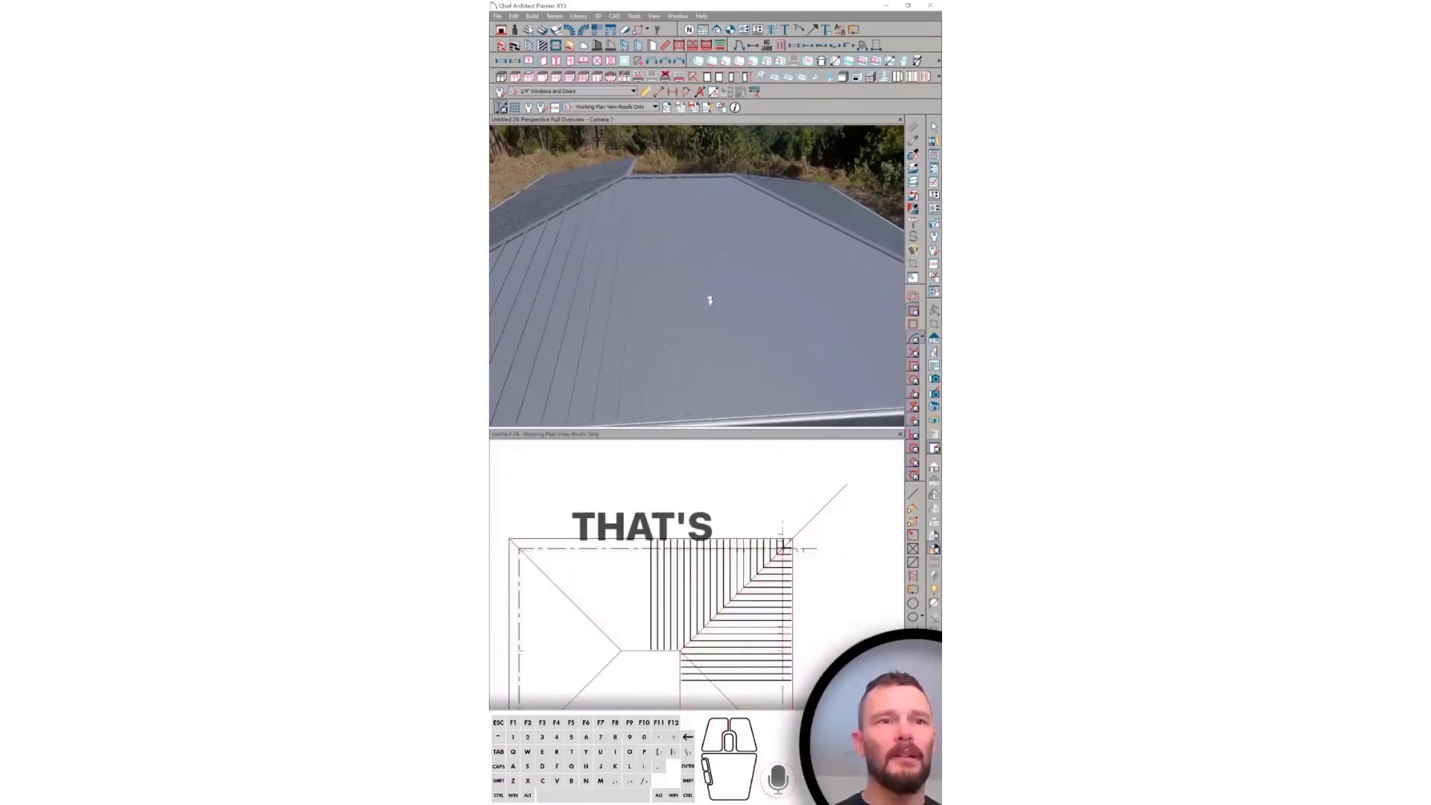
middle_click_drag(710, 299, 716, 245)
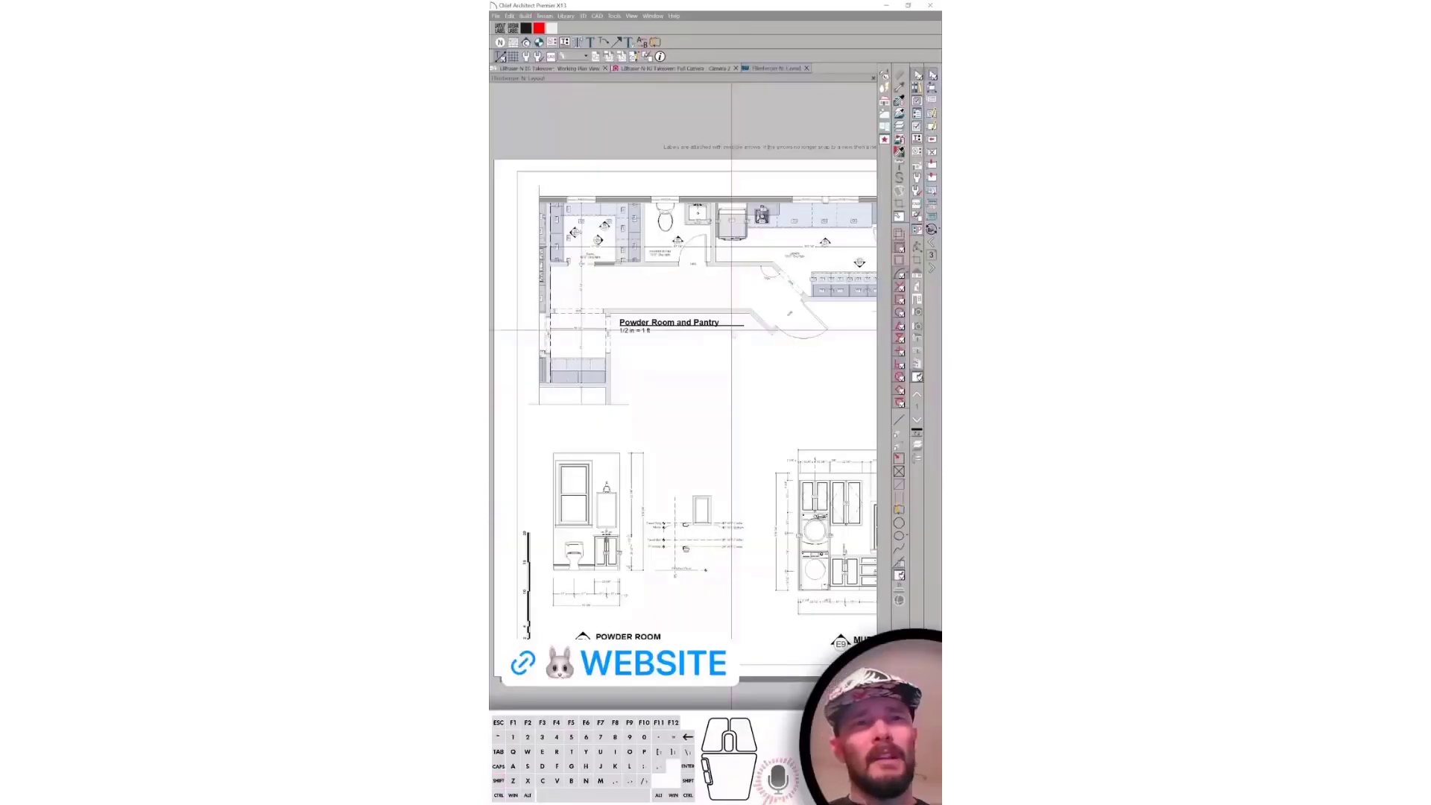
Examine the layout sheets with the powder room, pantry and kitchen plans and their wall elevations
scroll(766, 327, "up", 3)
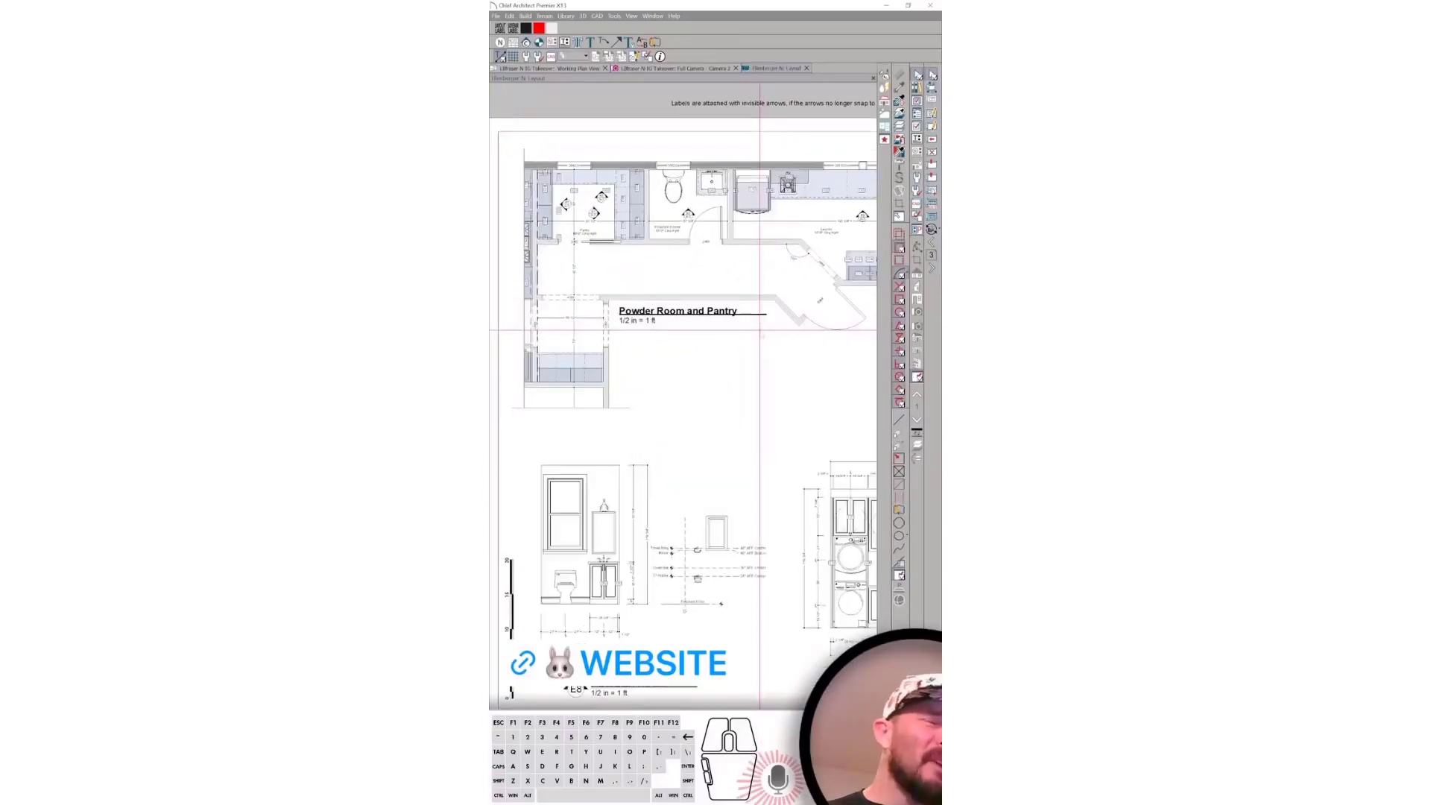
scroll(759, 331, "down", 2)
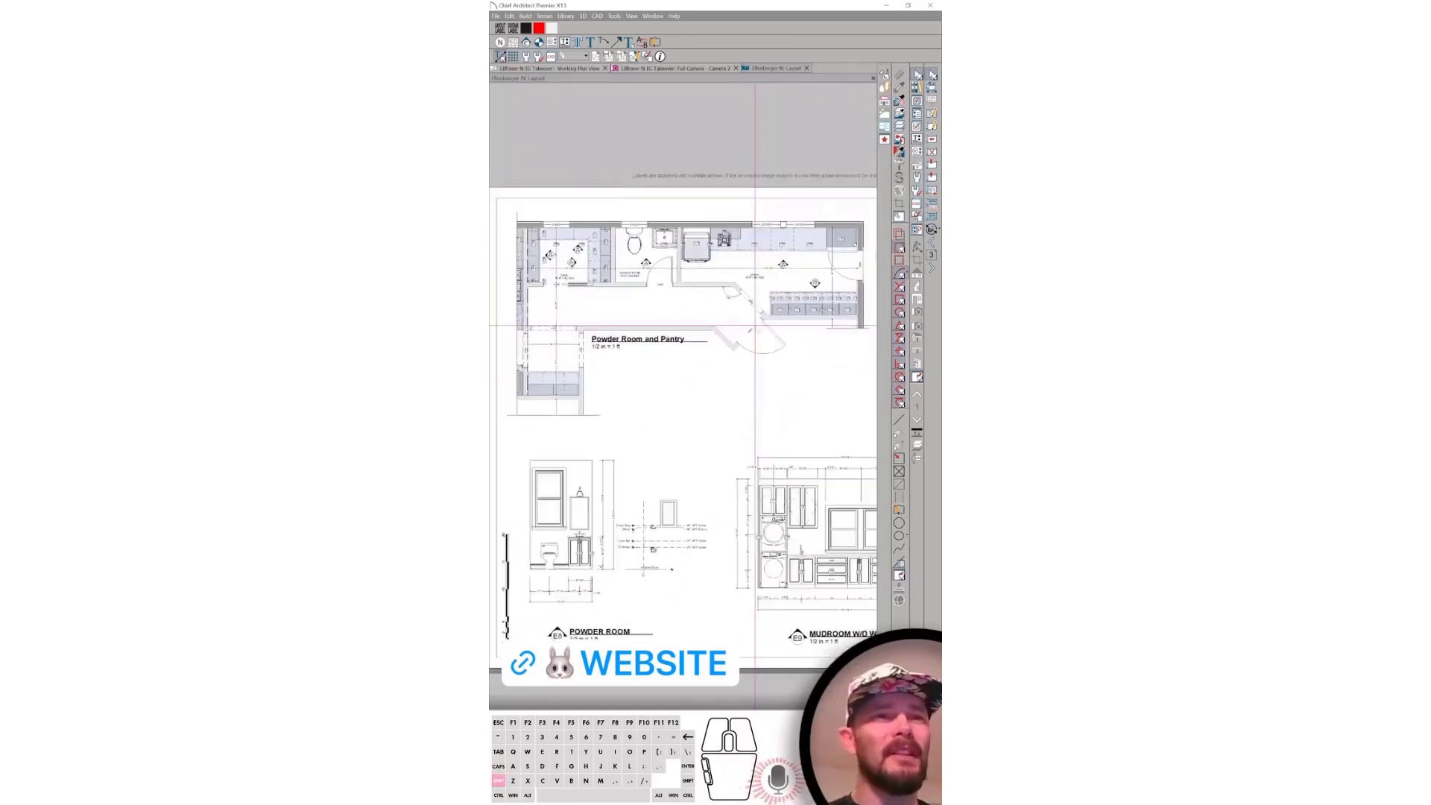
scroll(755, 326, "up", 1, "shift")
scroll(755, 326, "up", 1)
key("Page_Down")
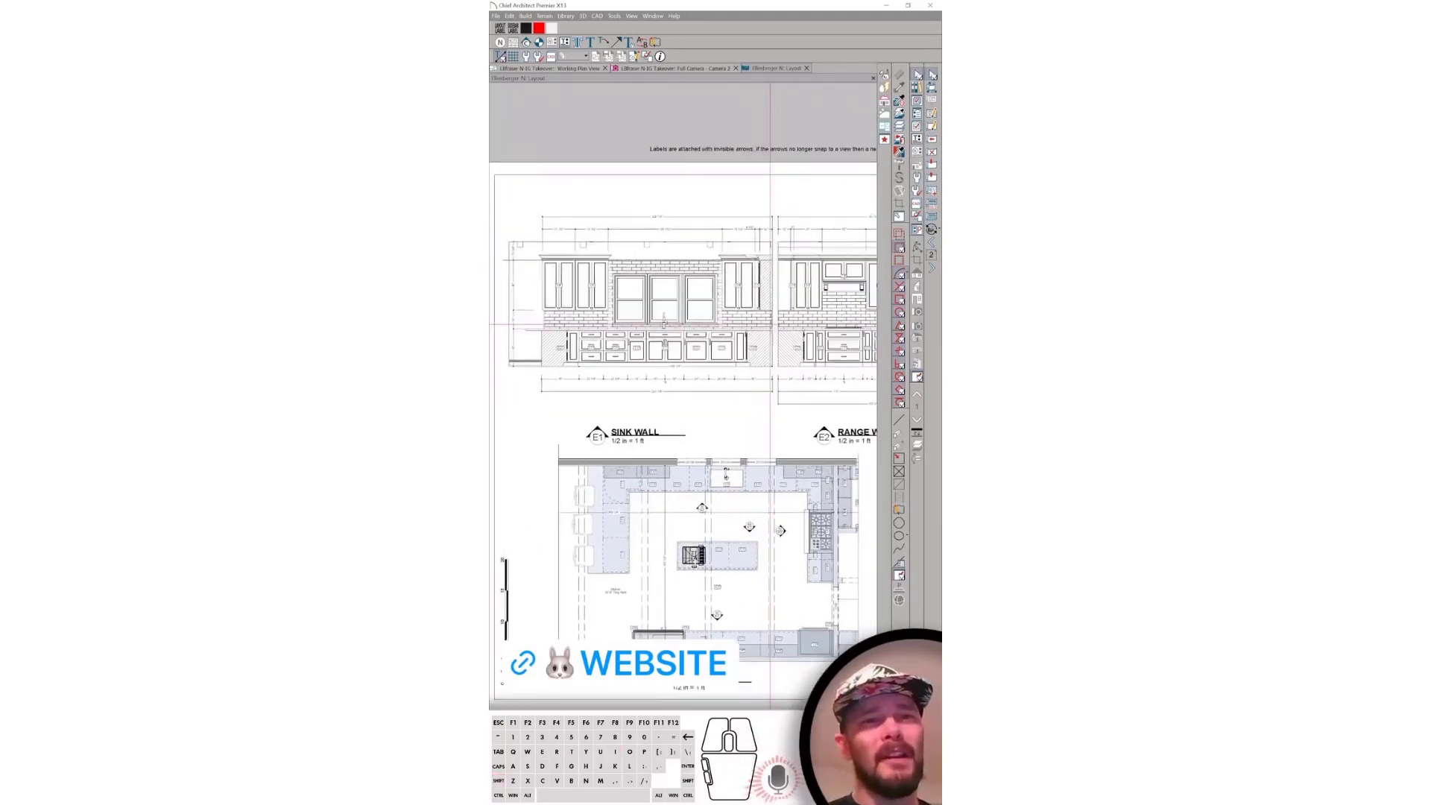
scroll(761, 325, "down", 1)
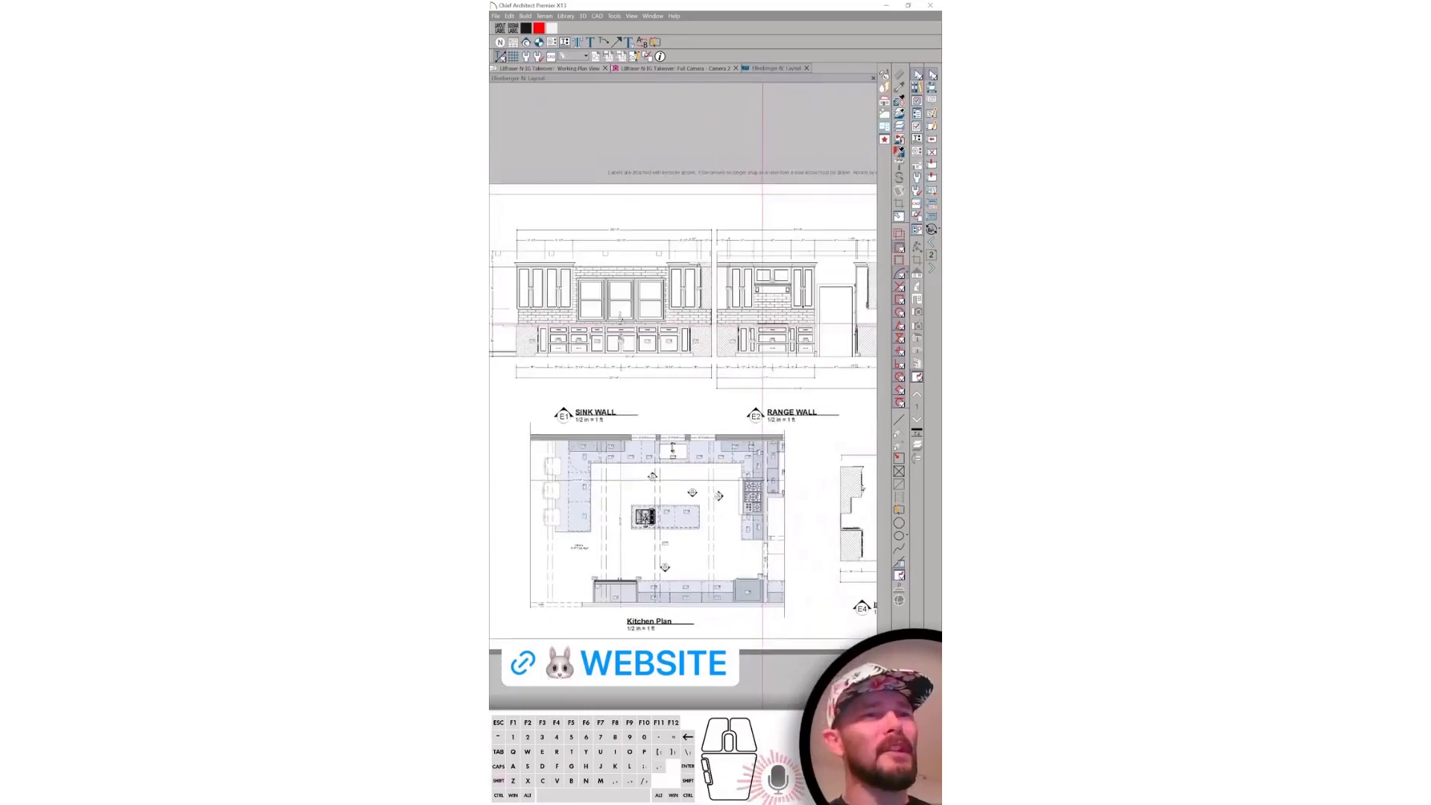
scroll(761, 325, "up", 2)
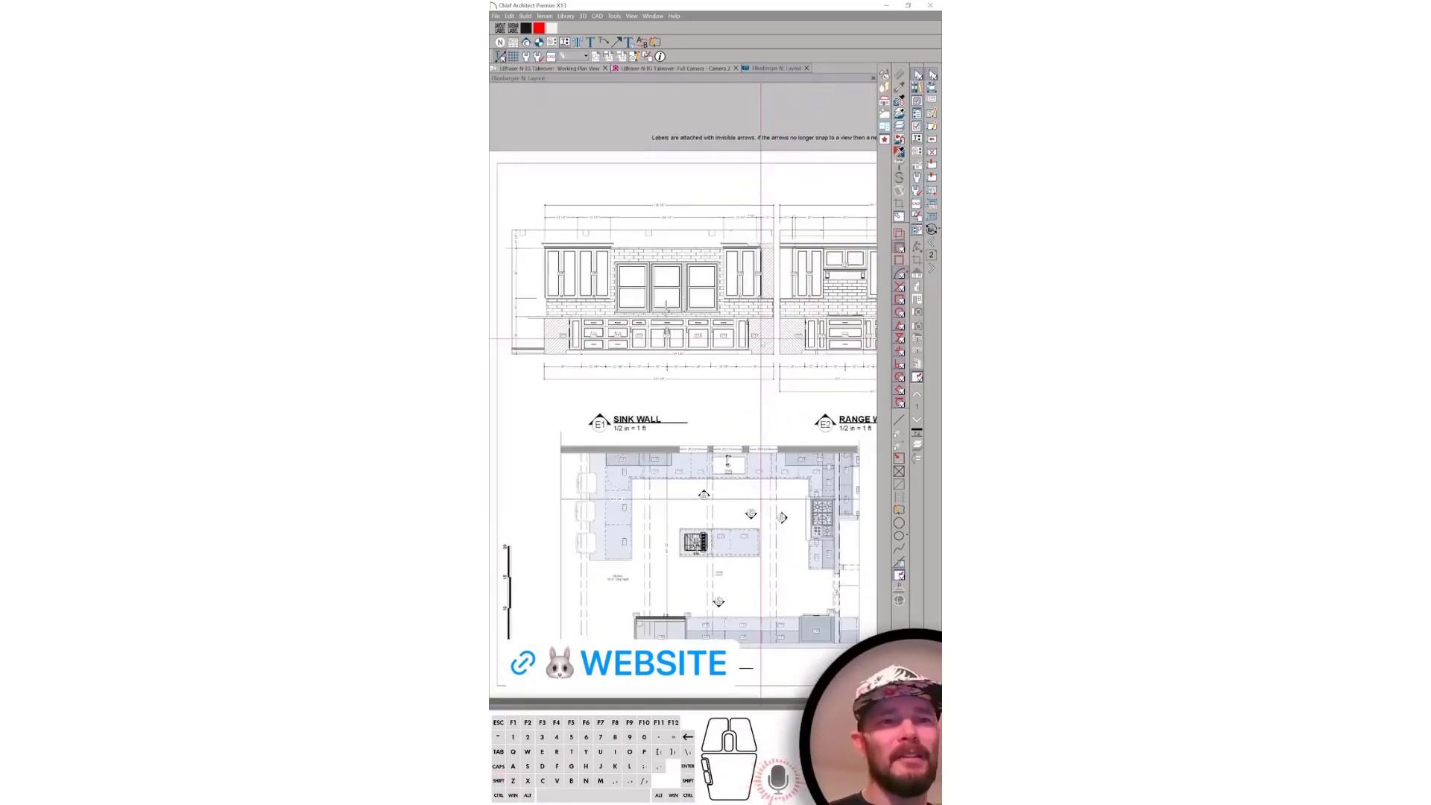
scroll(759, 351, "right", 1)
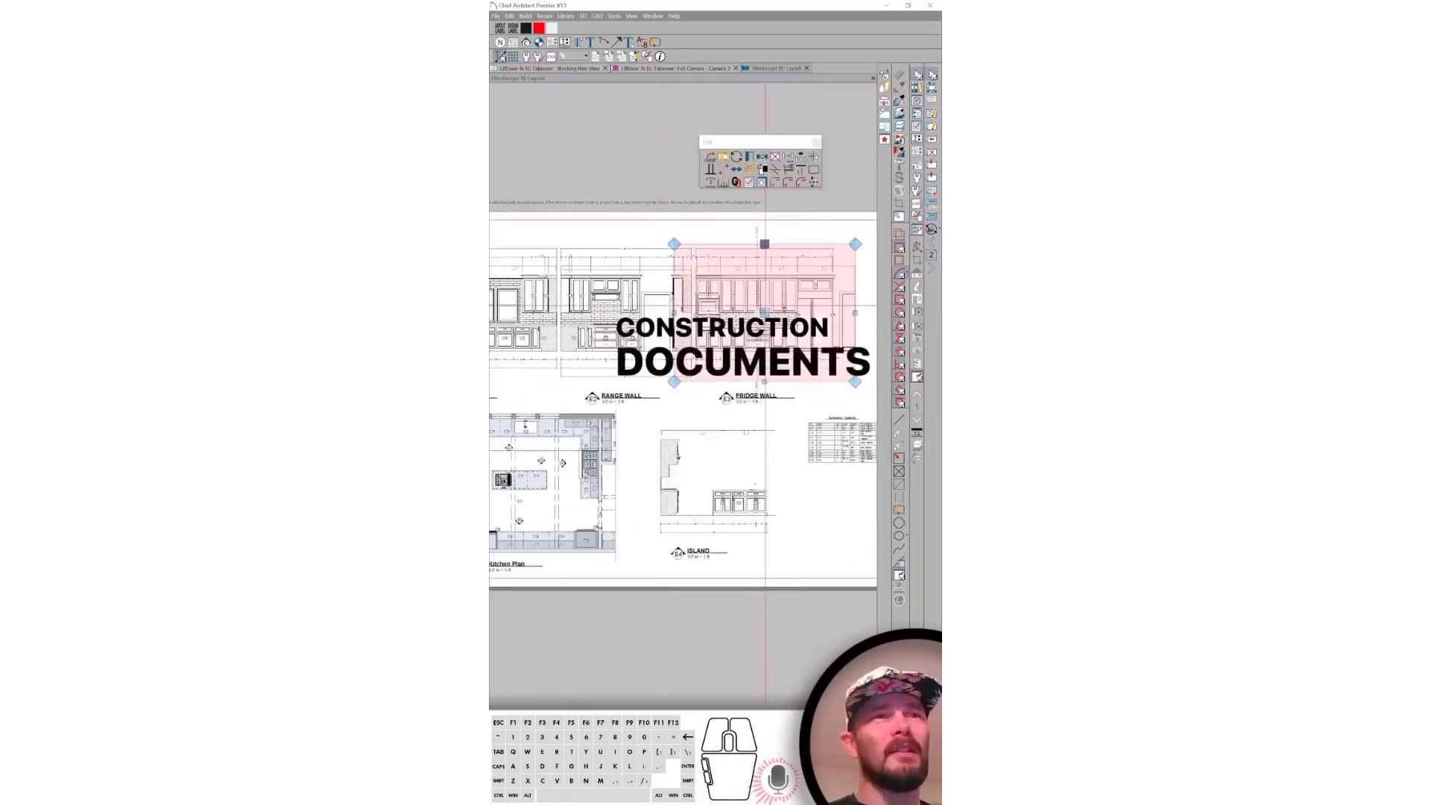
Switch to the full camera view and look around the living room and kitchen interior
left_click(646, 69)
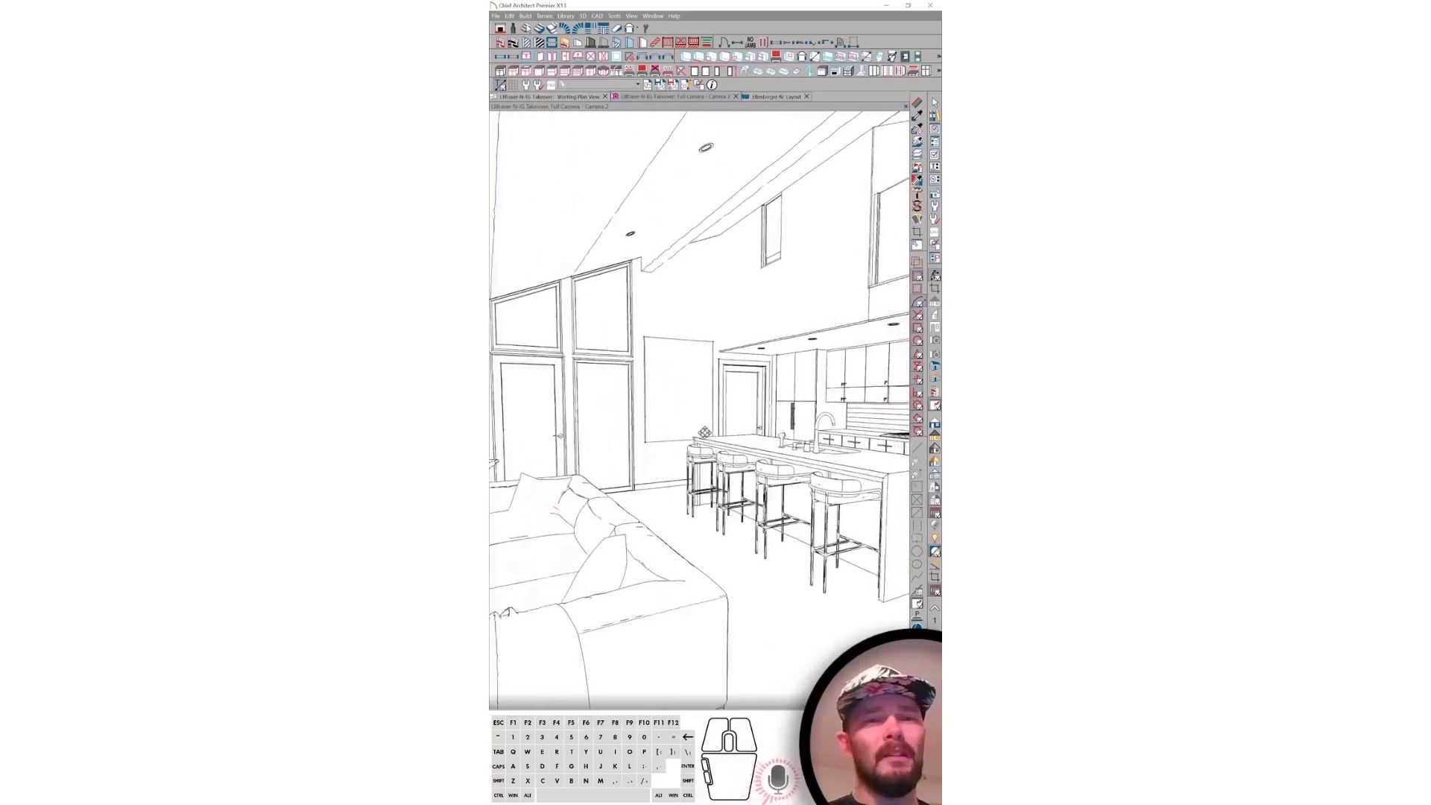
key("Right")
key("Right")
key("Right")
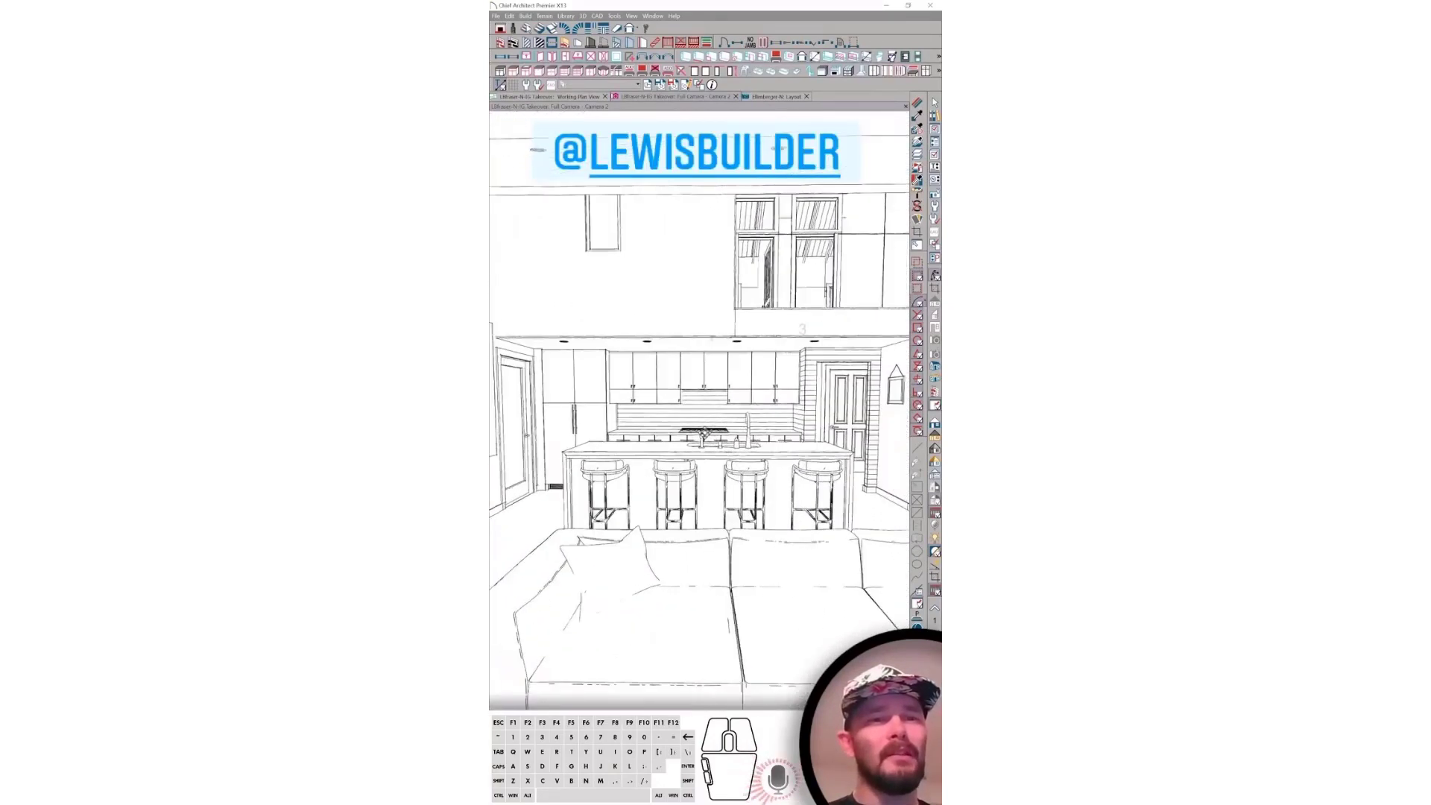
key("Right")
key("Right")
key("Right")
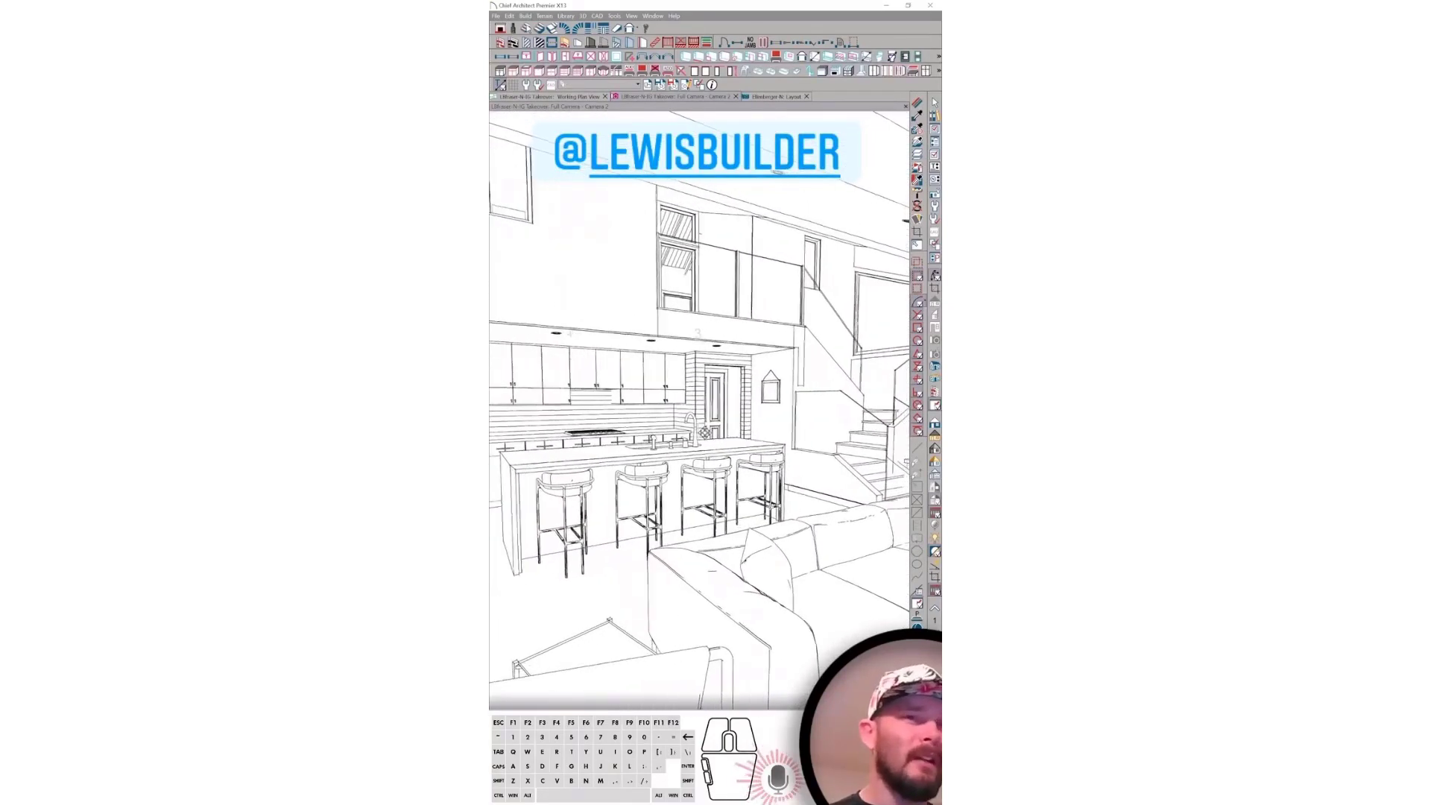
key("Right")
key("Right")
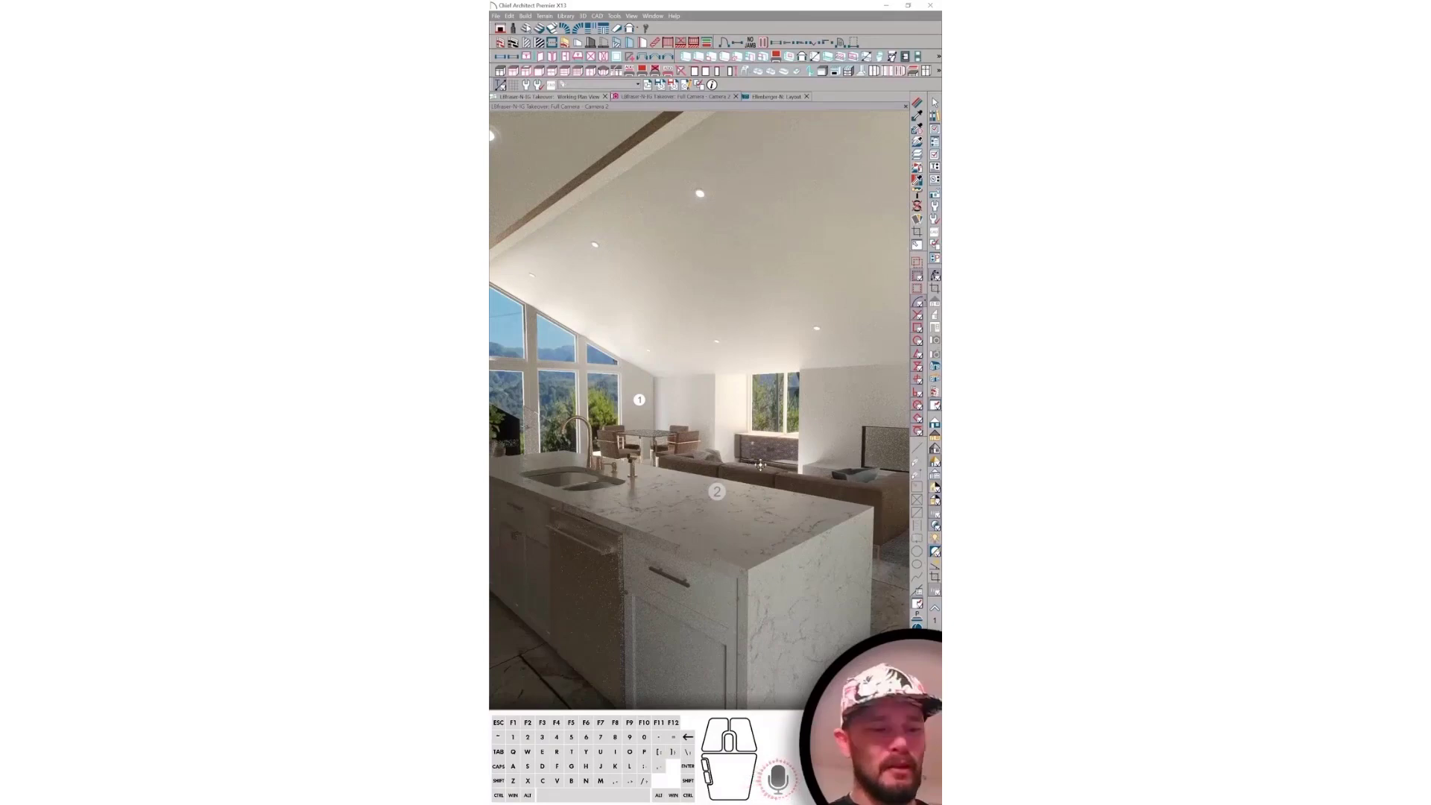
Close the open project files and start a new blank plan
key("ctrl+w")
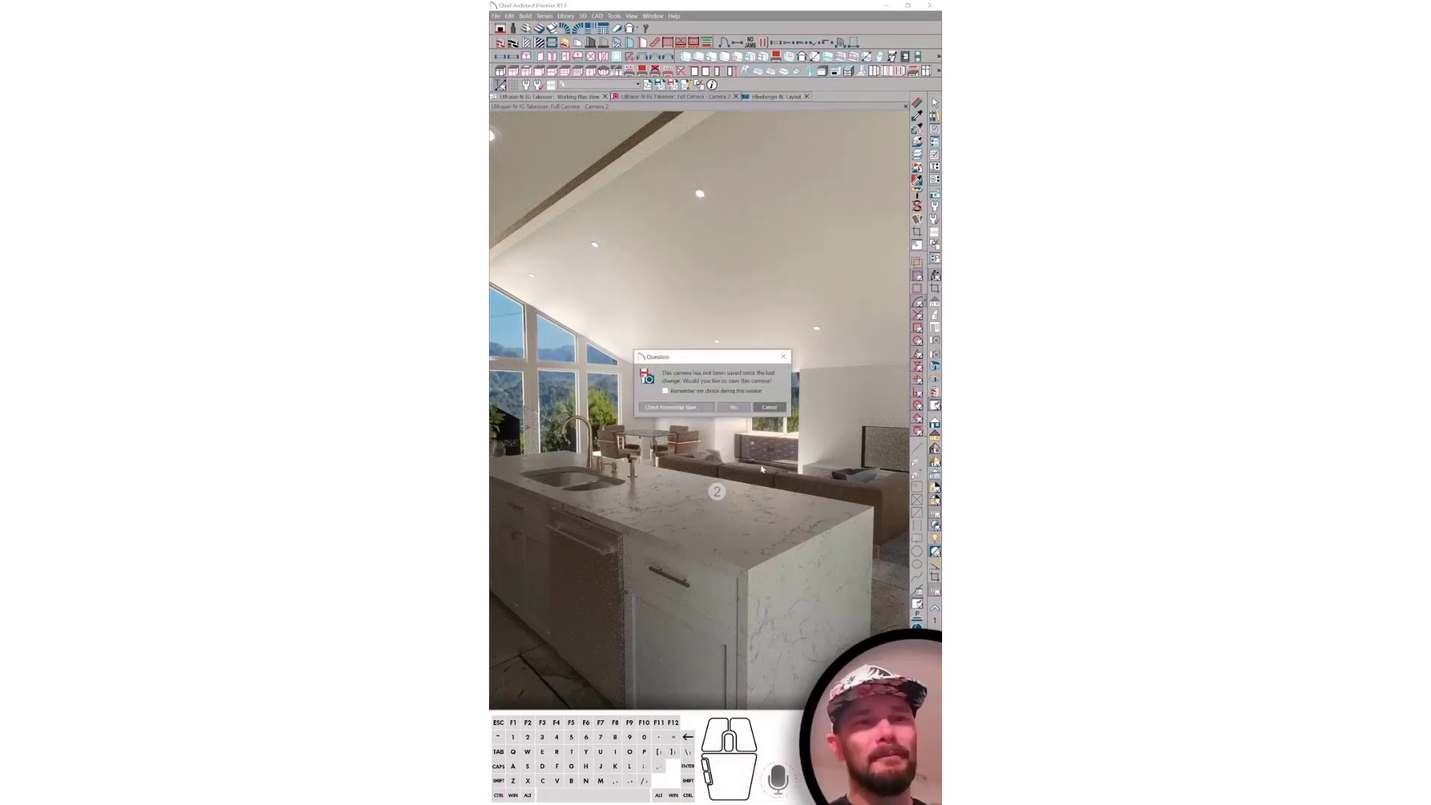
key("m")
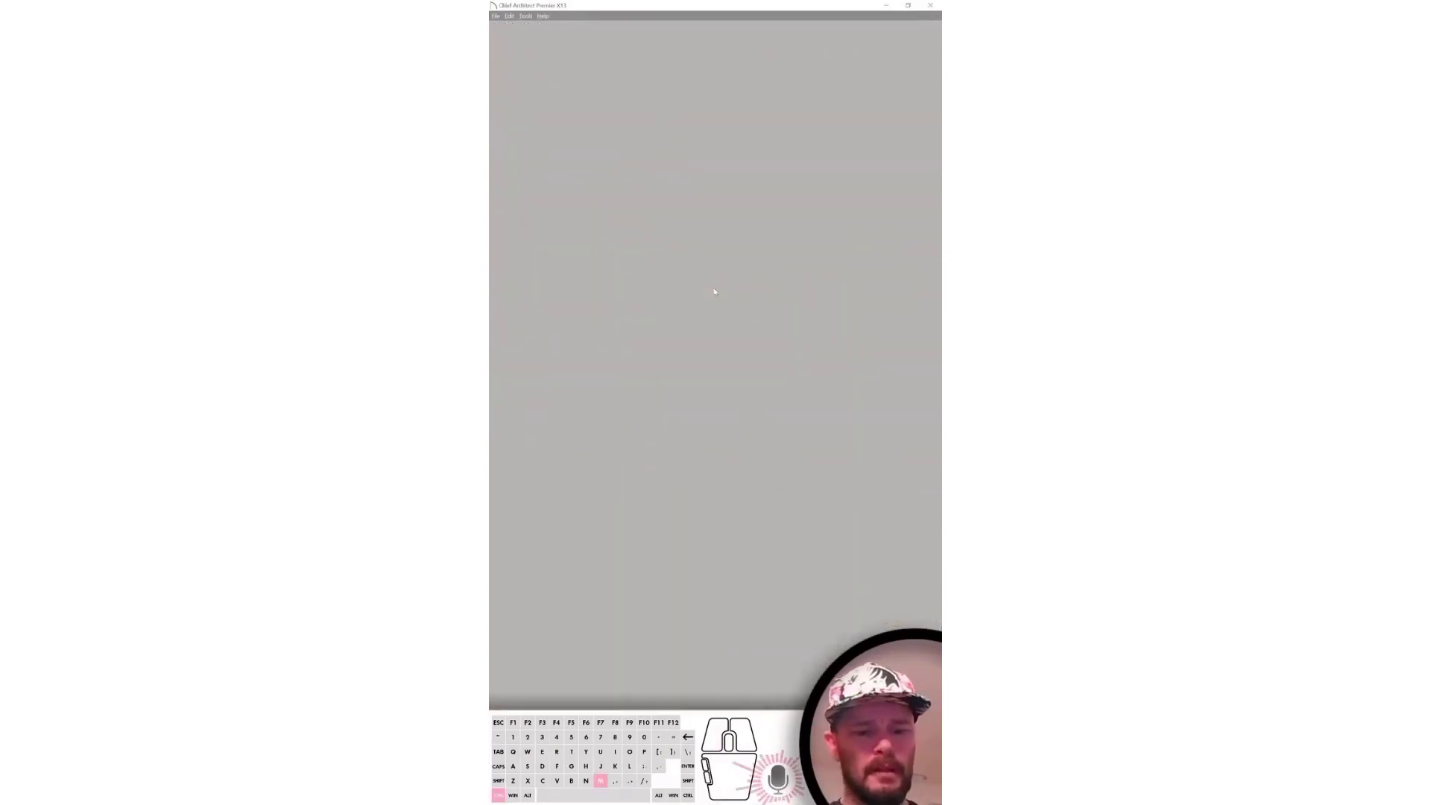
key("ctrl+n")
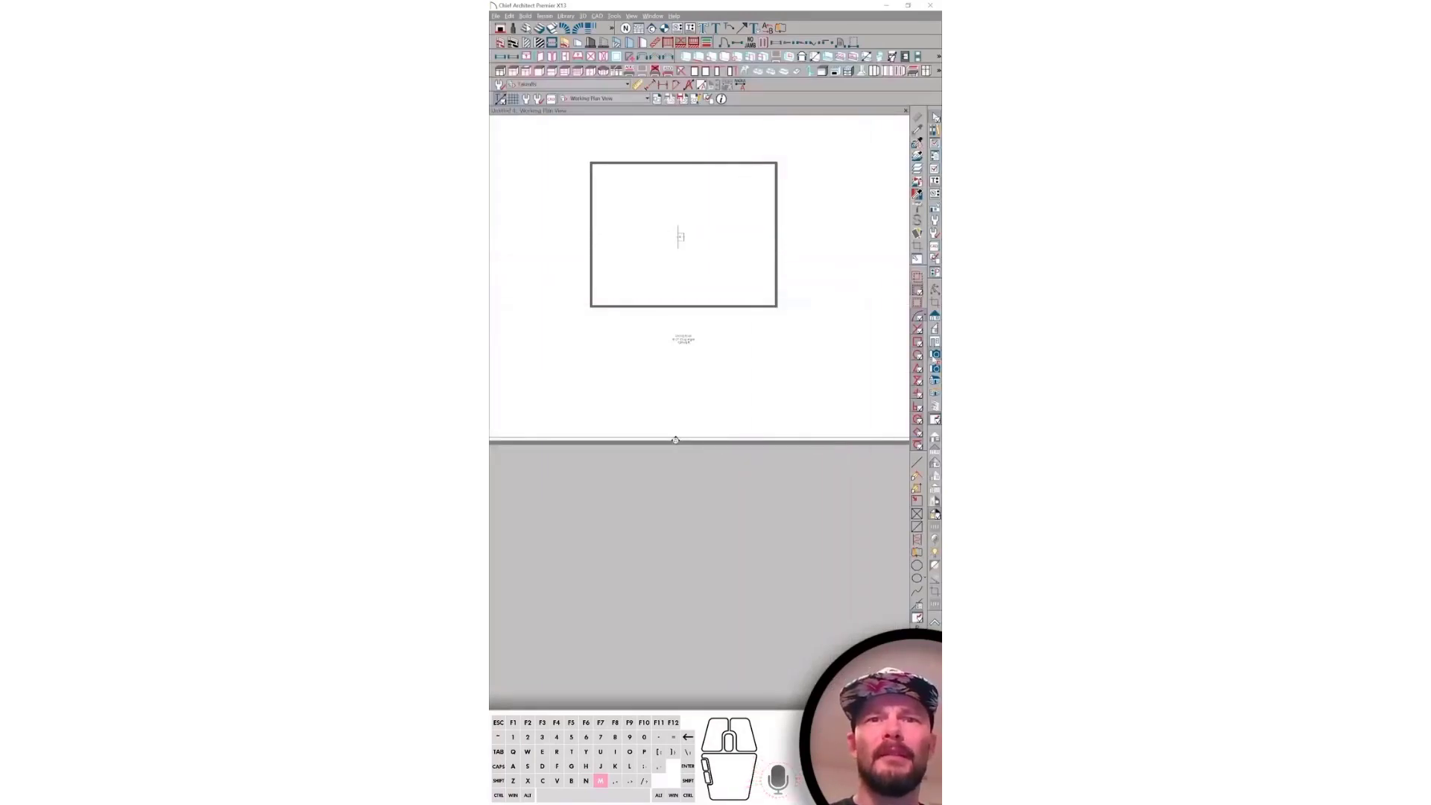
middle_click_drag(679, 237, 691, 297)
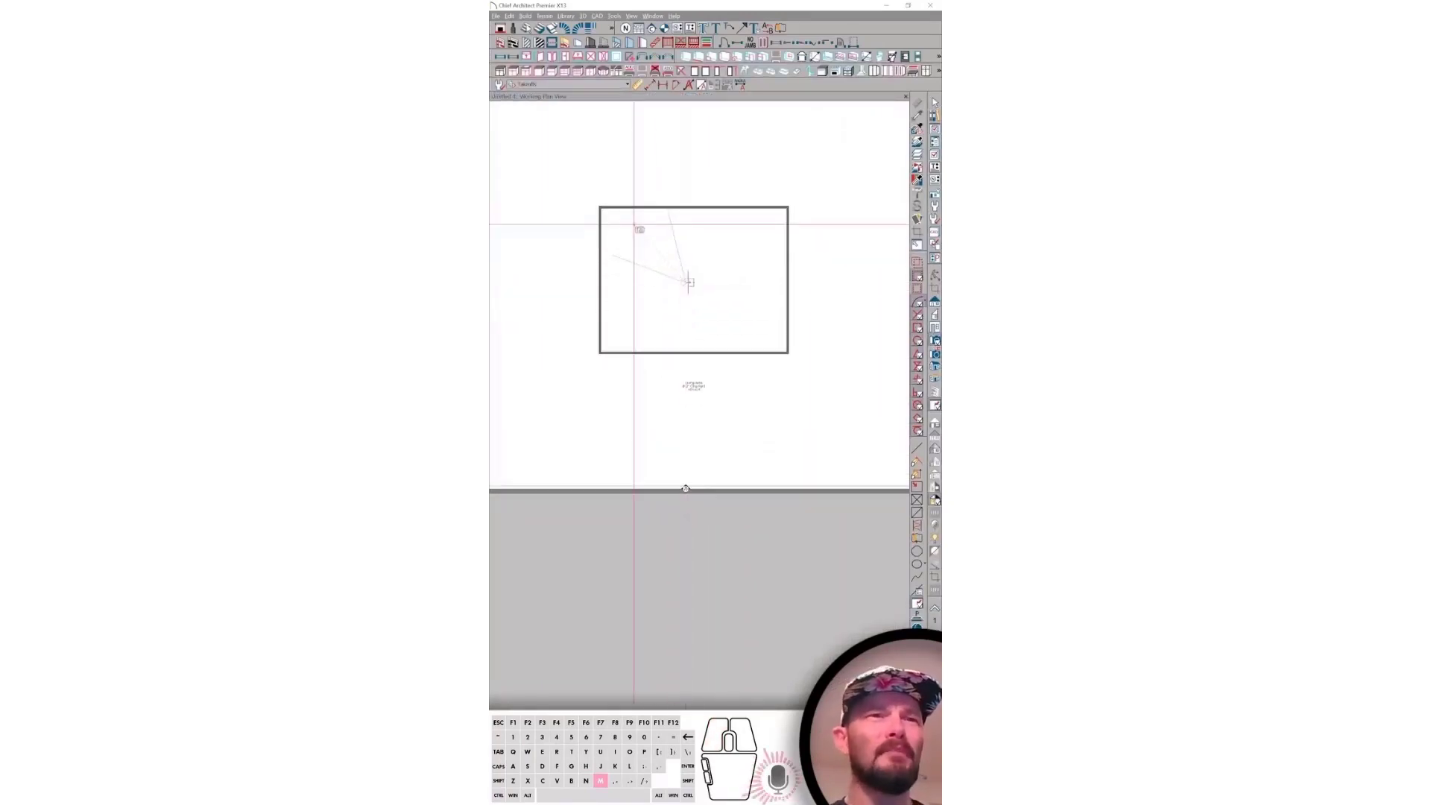
Place one window on each of the two walls that meet at the room's corner in the camera view
key("m")
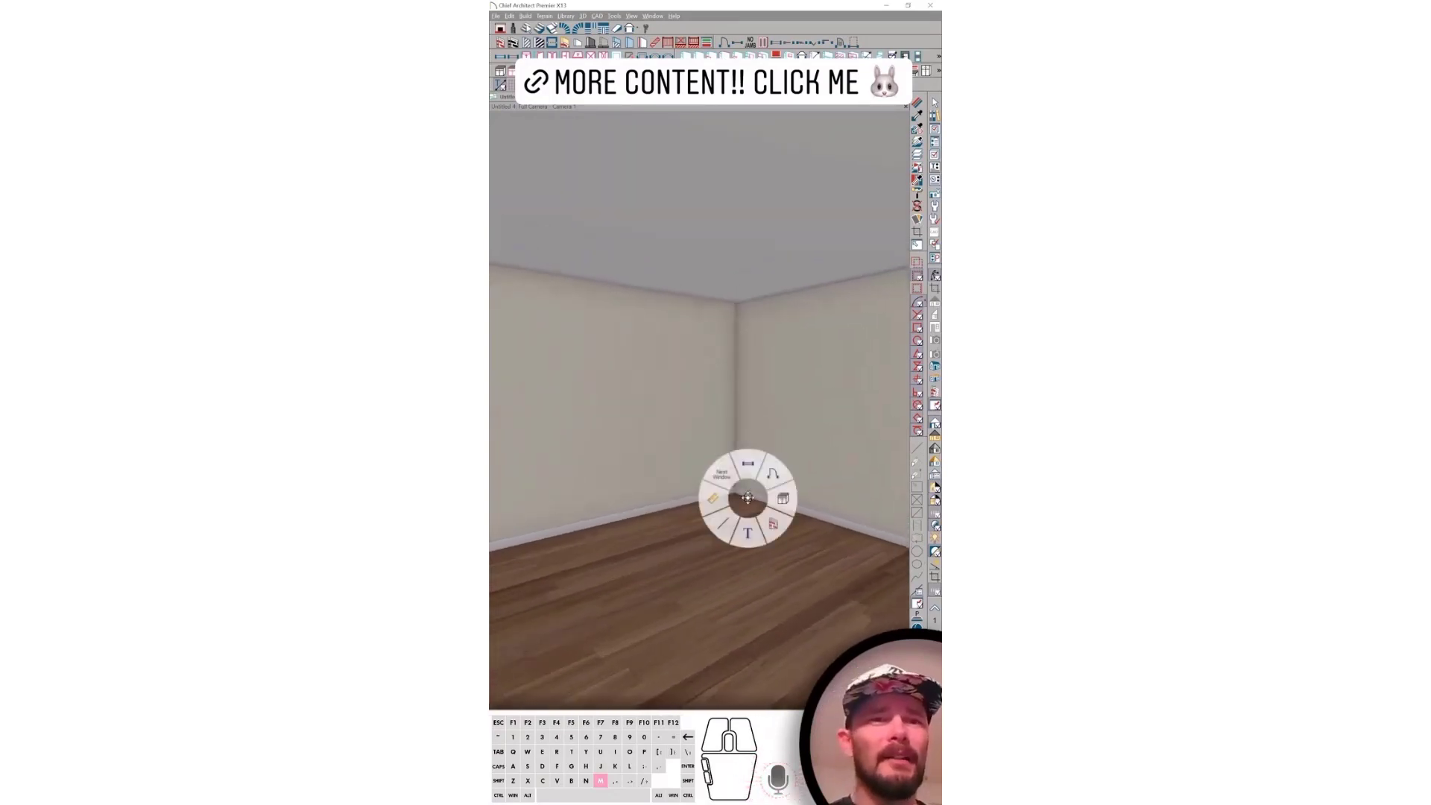
left_click(747, 466)
left_click(694, 399)
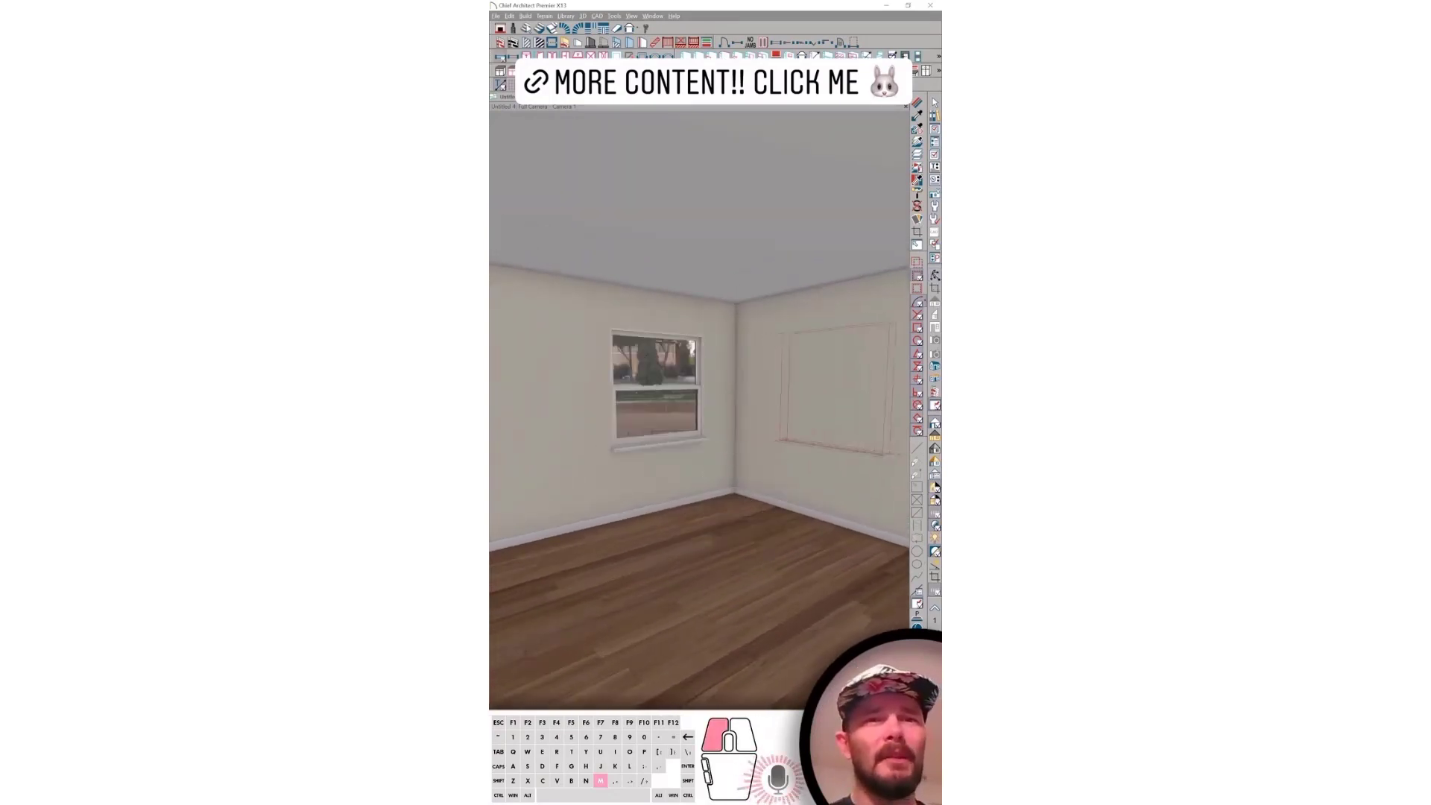
left_click(835, 387)
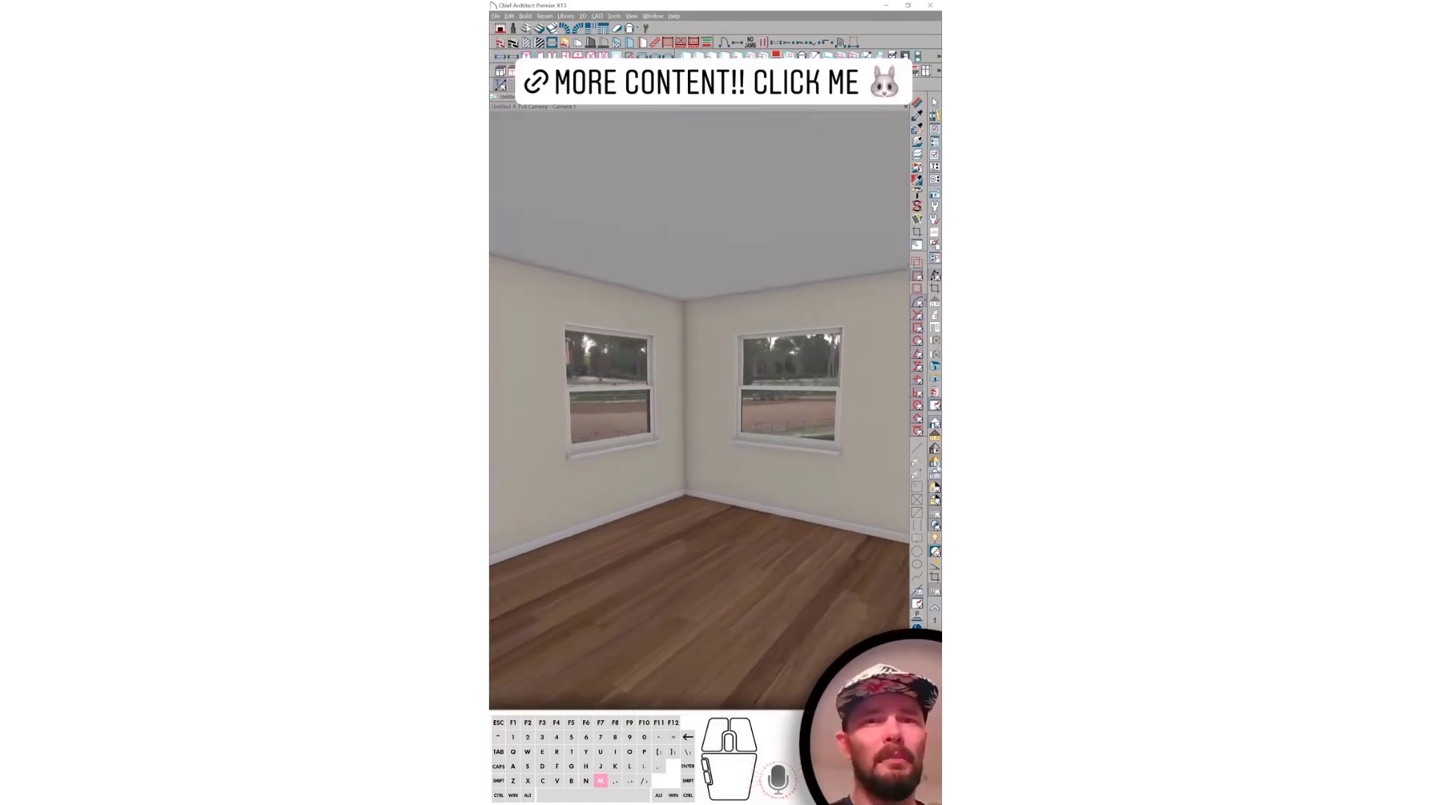
left_click_drag(938, 466, 927, 460)
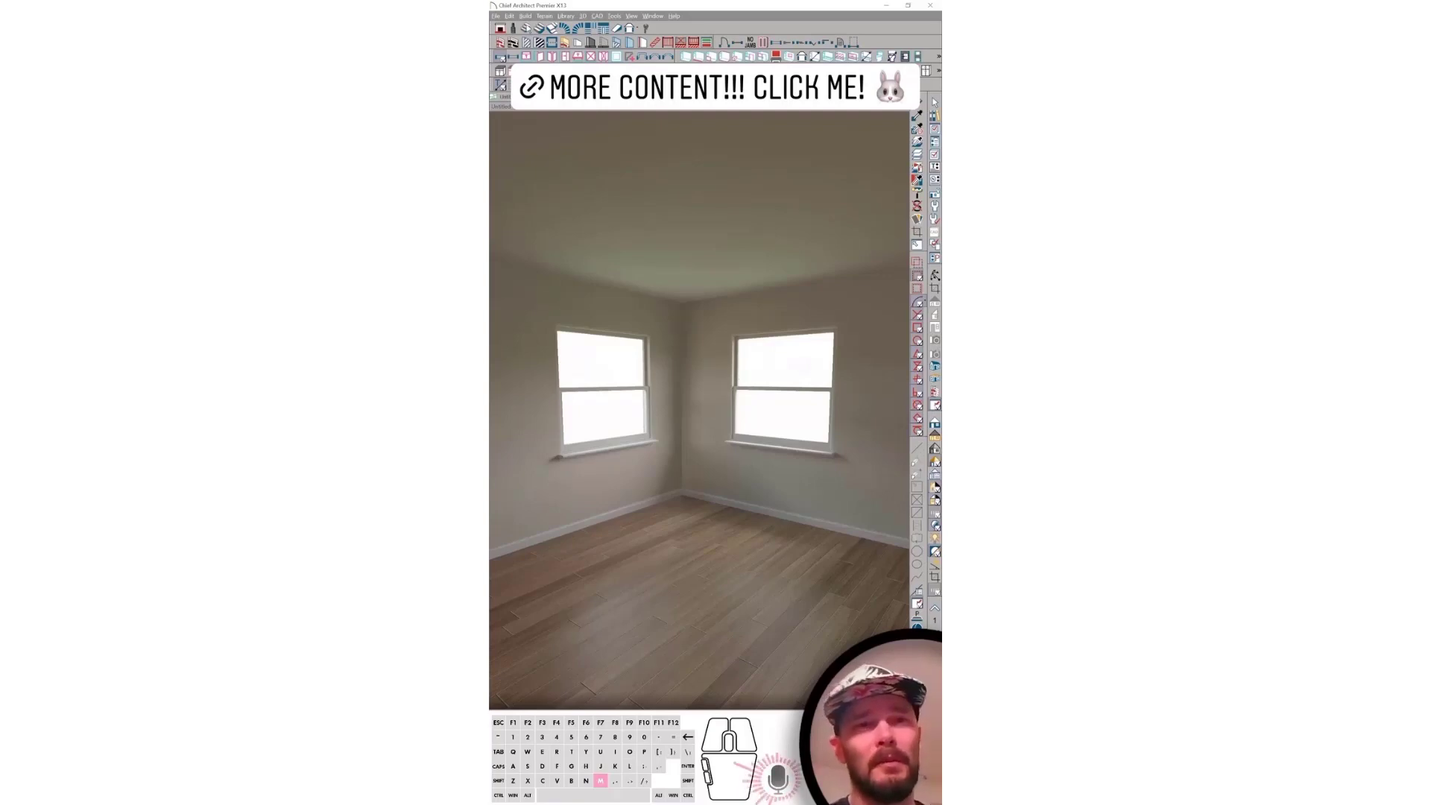
Adjust the camera's sunlight so the sun does not follow the camera, with a direction angle of 230°
middle_click_drag(794, 366, 738, 397)
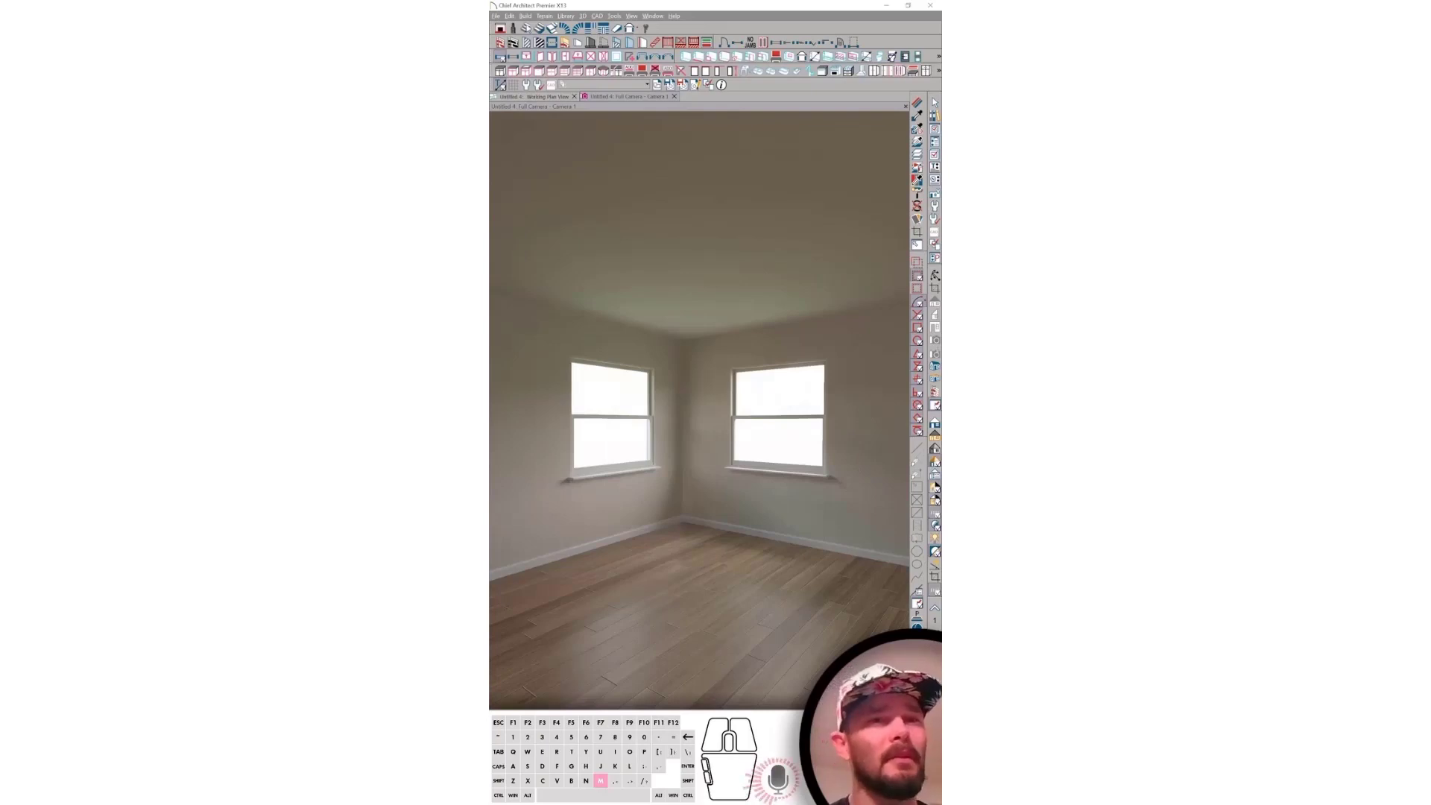
left_click(935, 564)
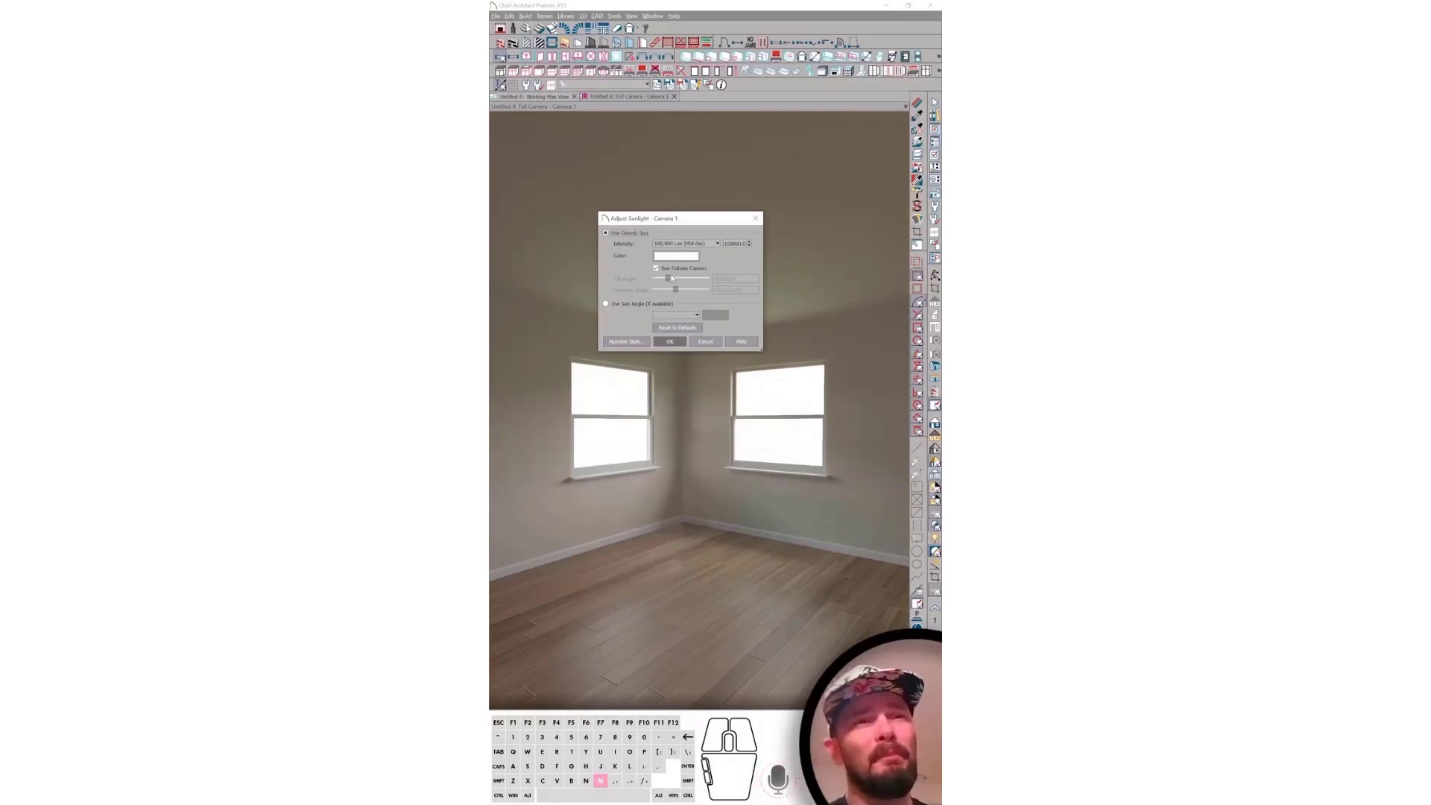
left_click(669, 270)
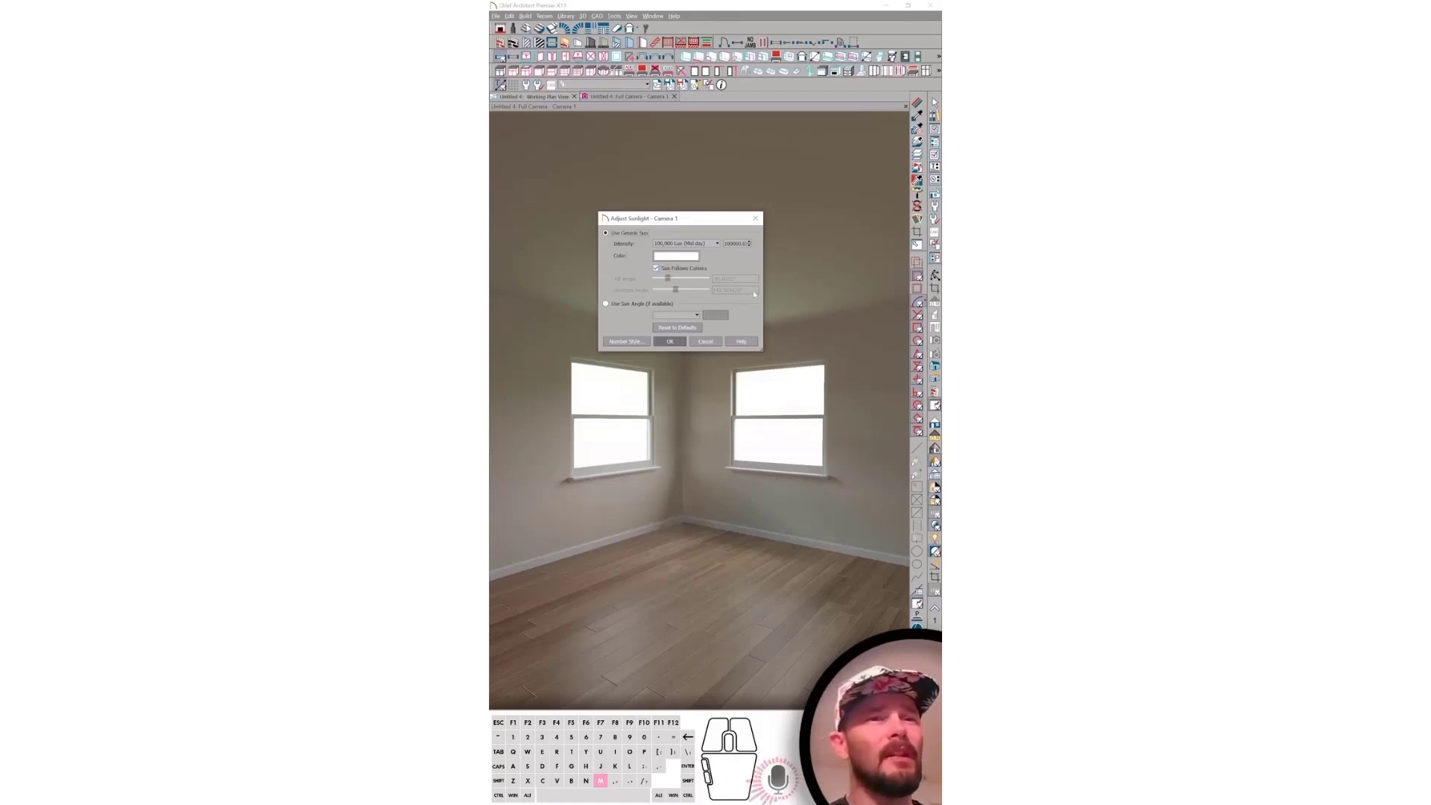
left_click(658, 269)
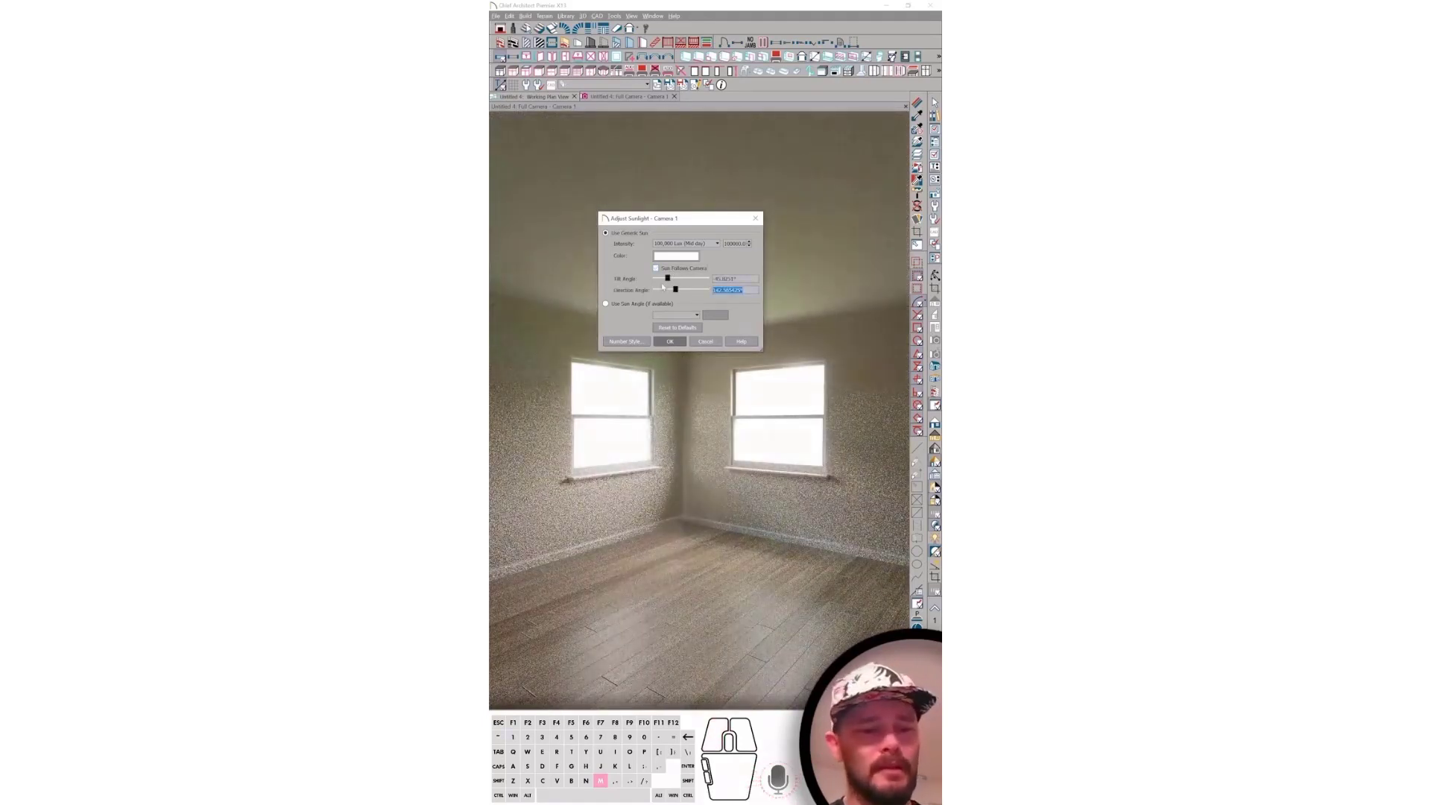
type("230")
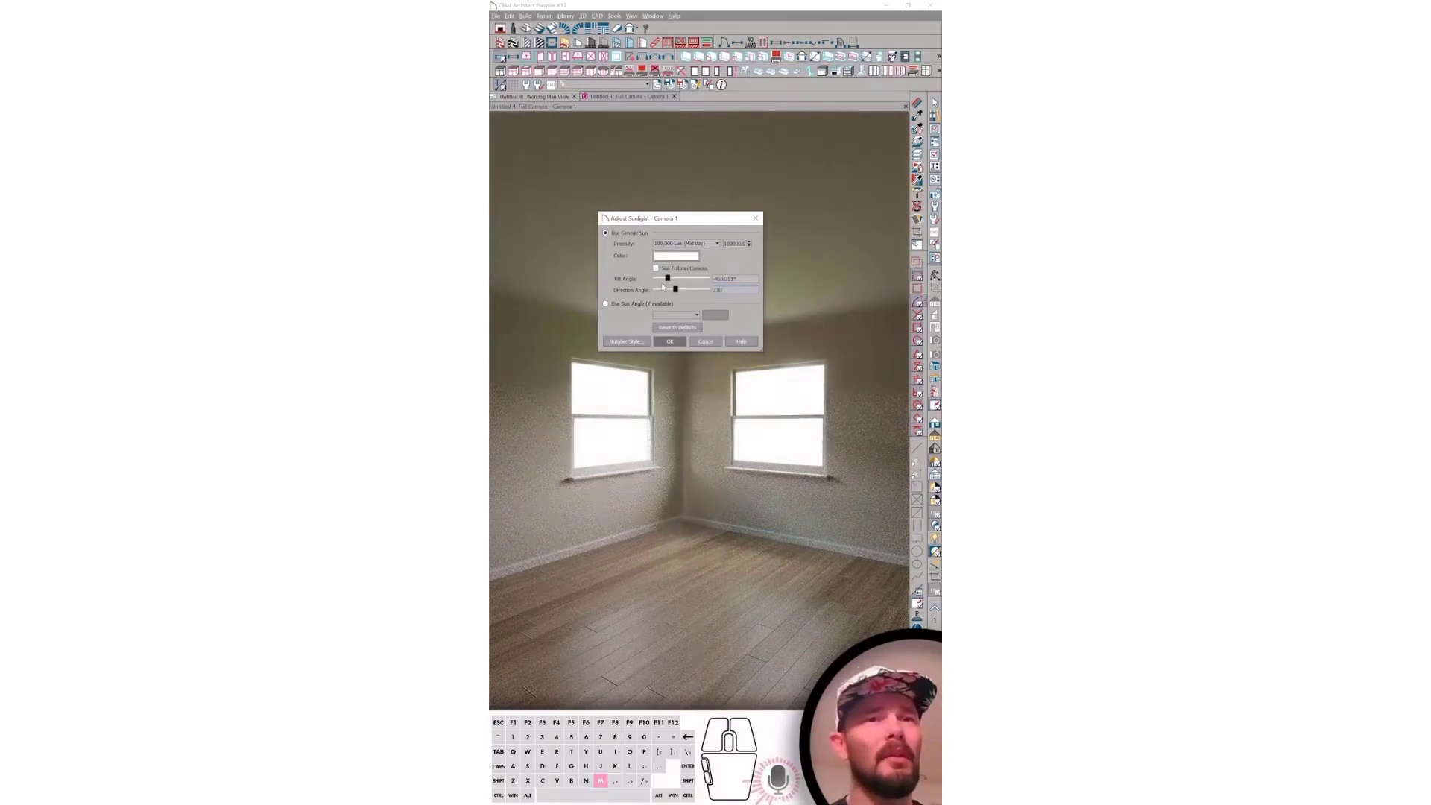
left_click(669, 341)
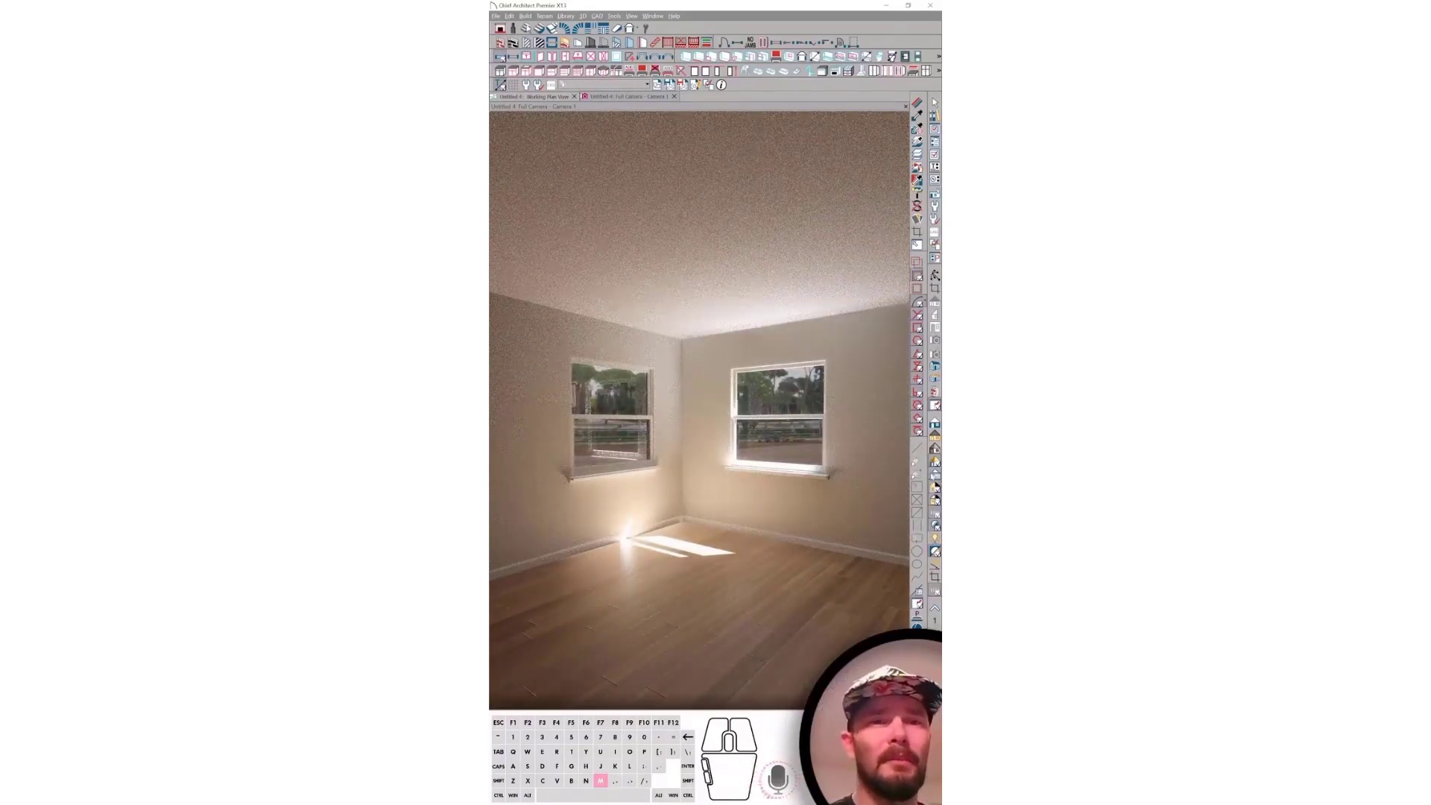
Set the daytime backdrop intensity of the physically based rendering technique to 500
left_click(934, 476)
left_click_drag(661, 276, 672, 196)
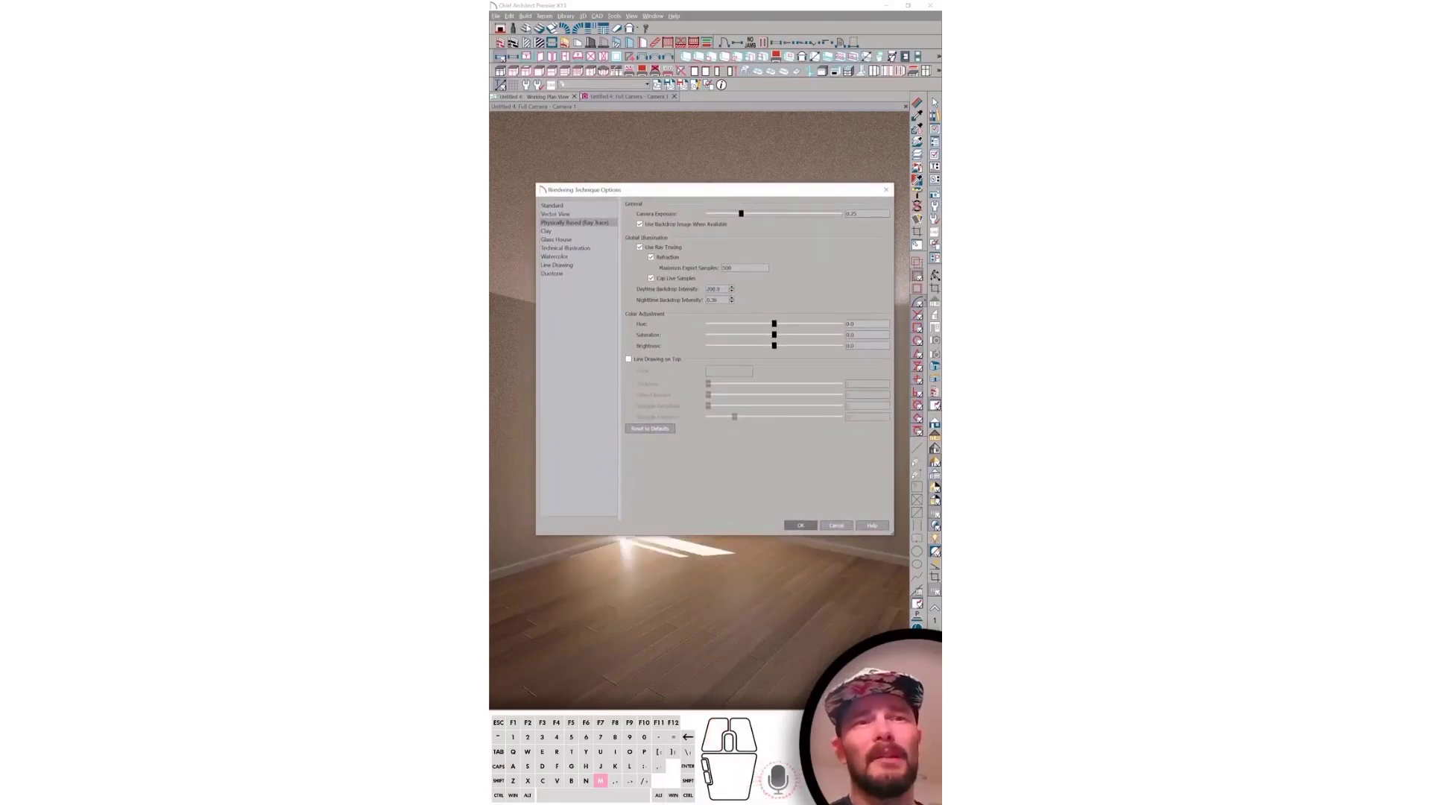
left_click_drag(720, 289, 659, 292)
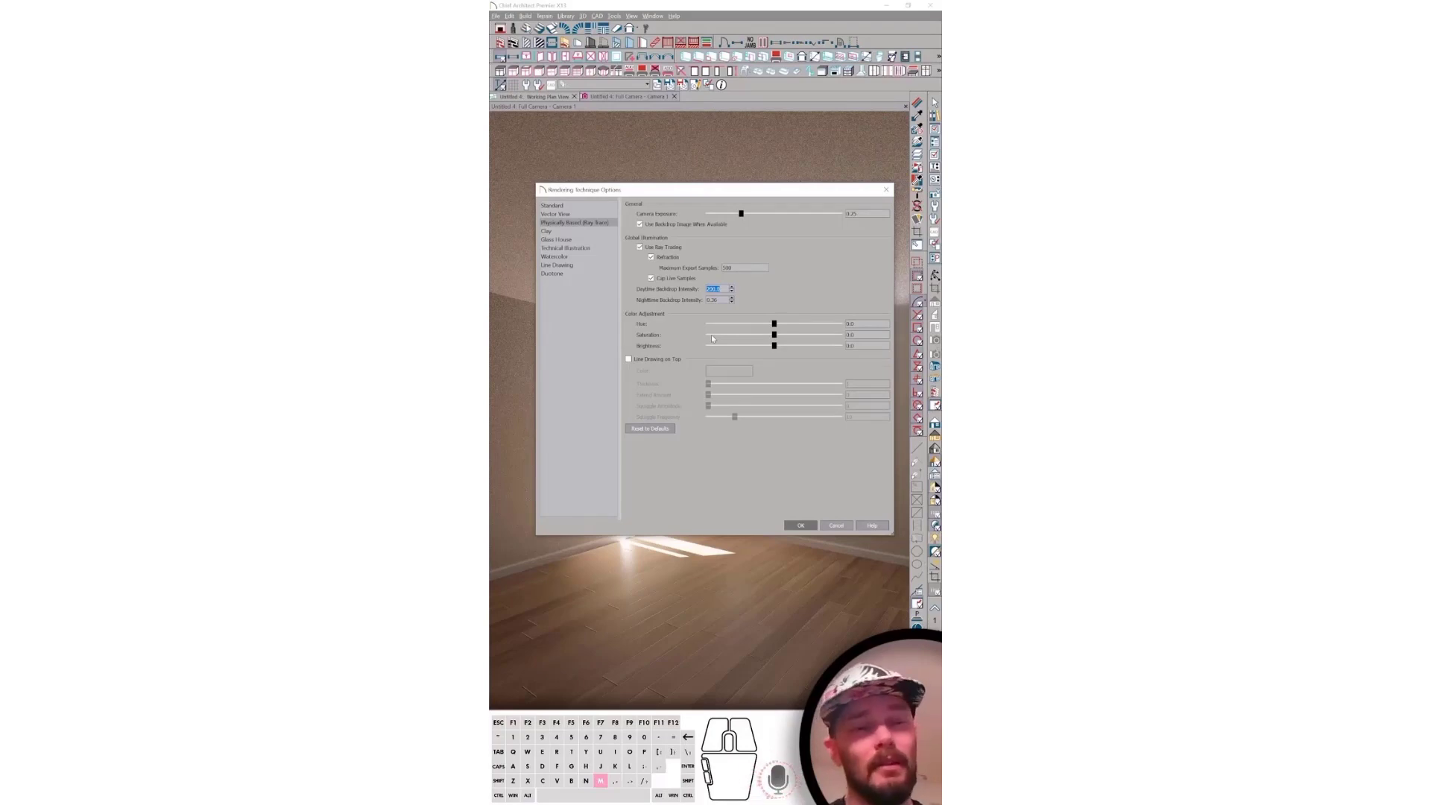
type("500")
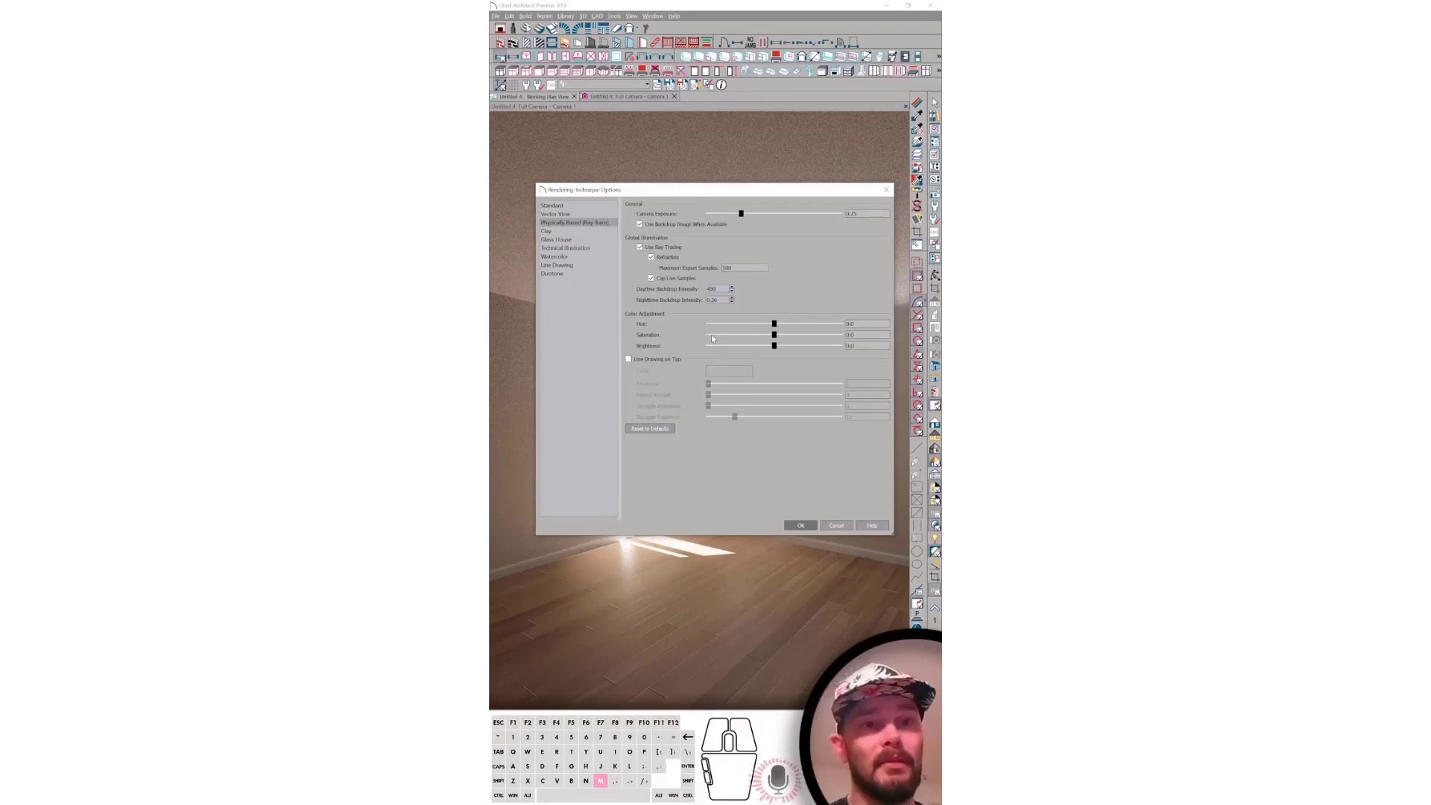
key("Return")
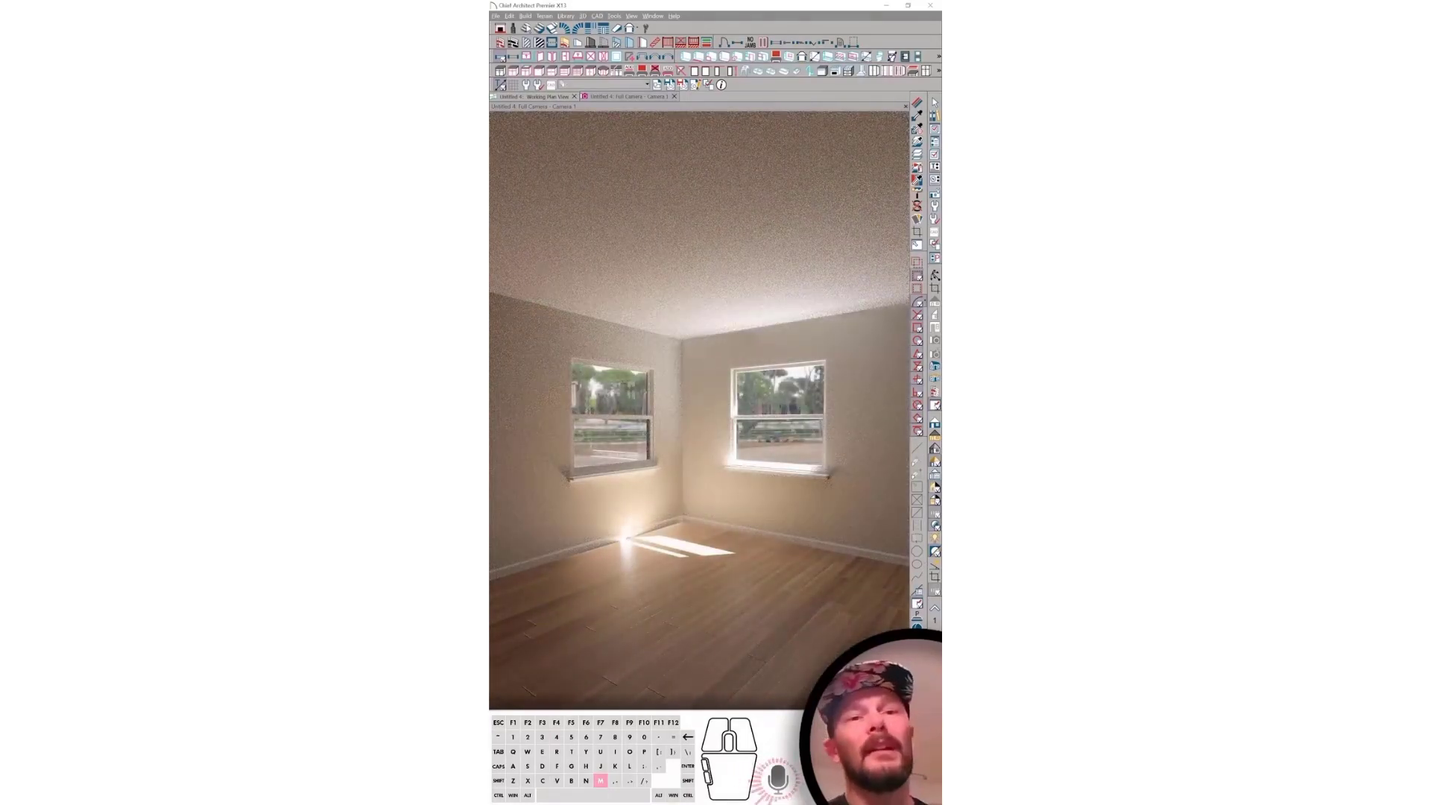
Set the physically based technique's maximum export samples to 1000 and turn off the live sample cap
middle_click_drag(684, 417, 687, 418)
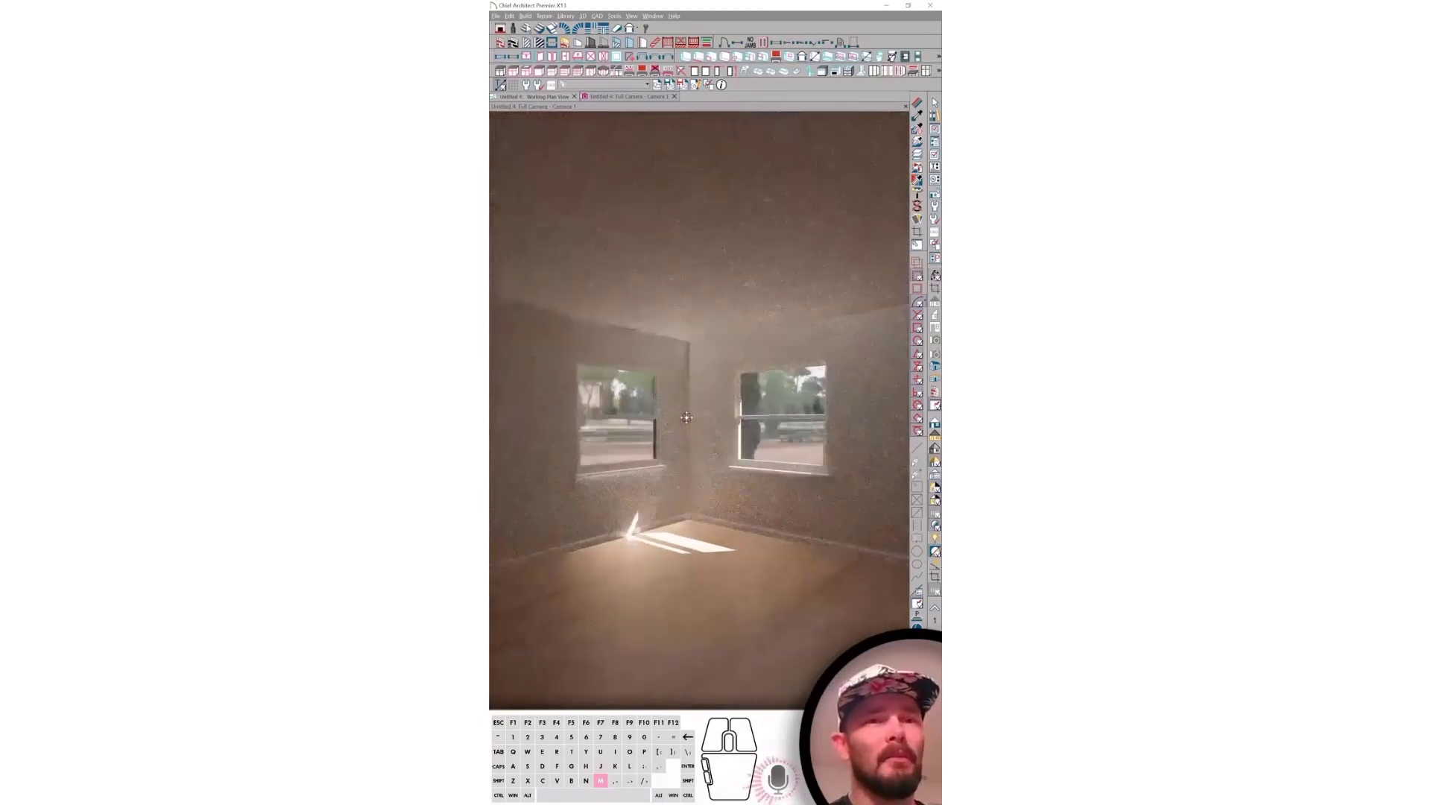
key("m")
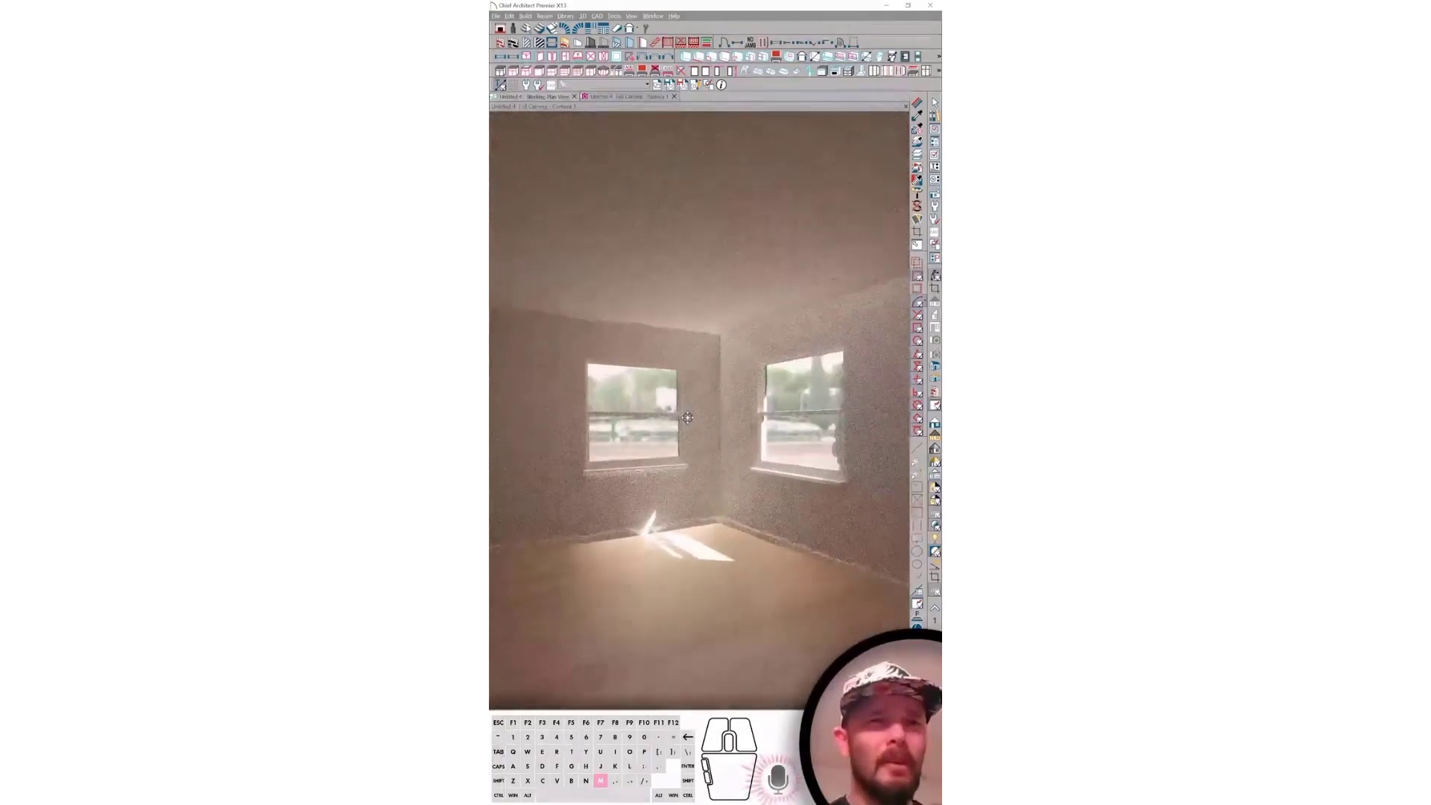
key("m")
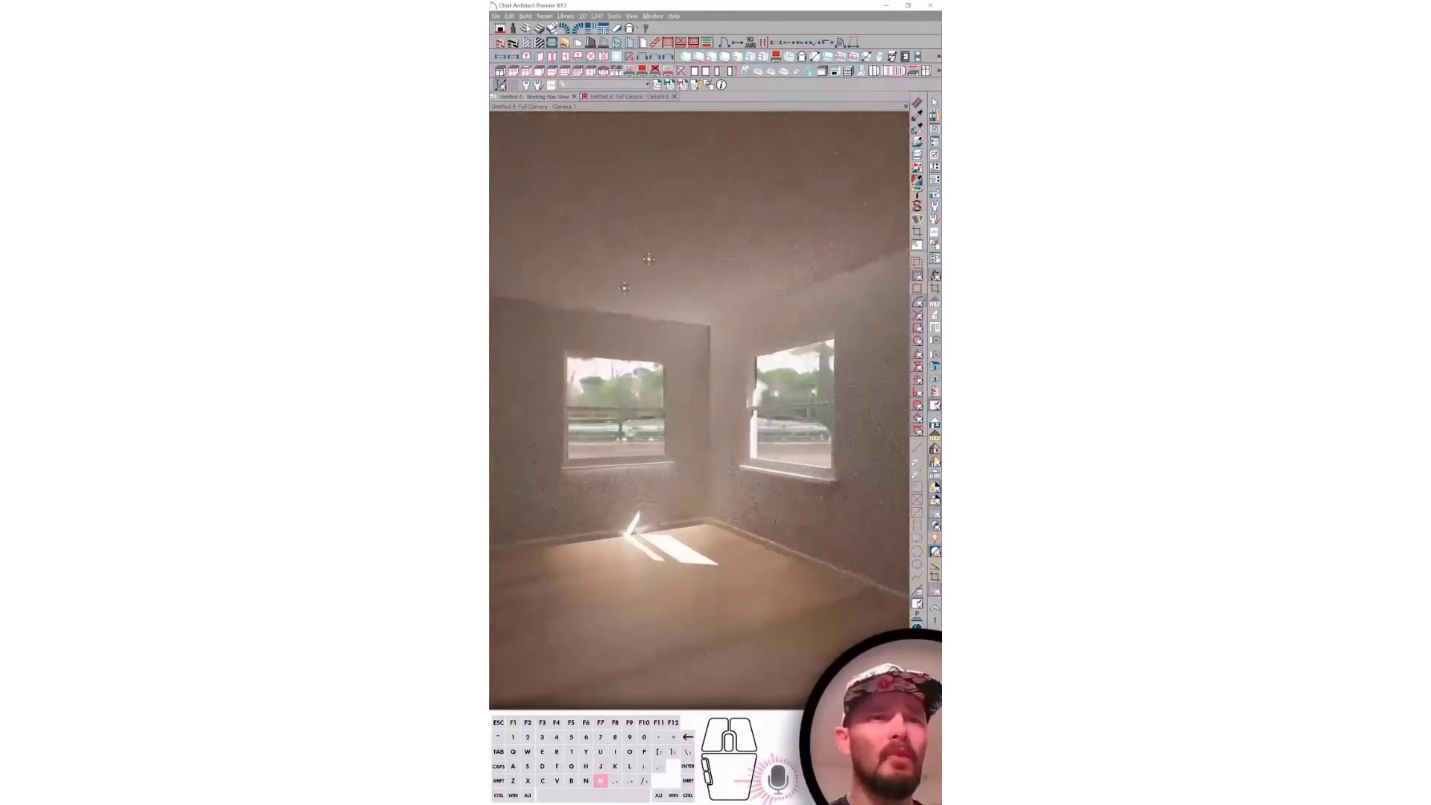
key("m")
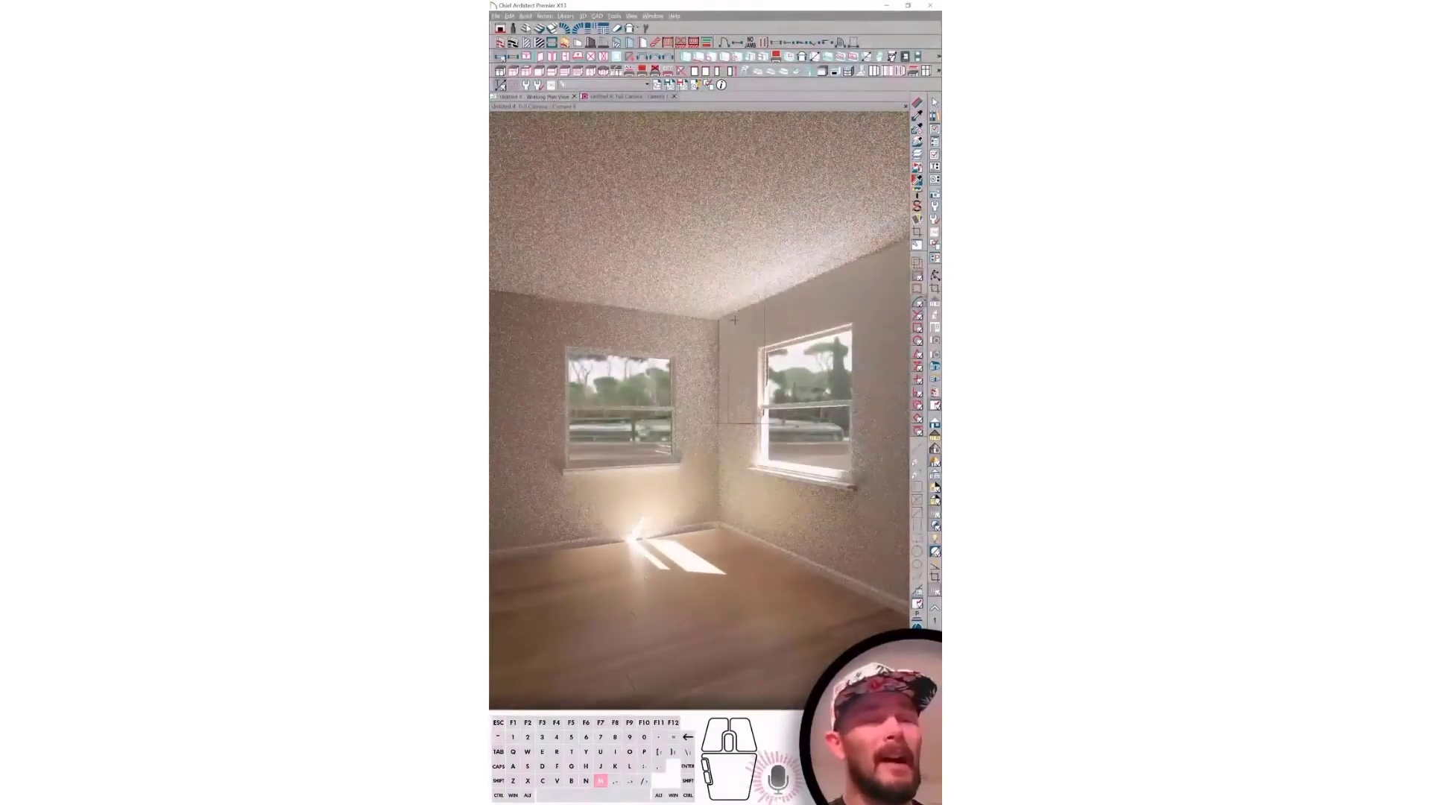
key("m")
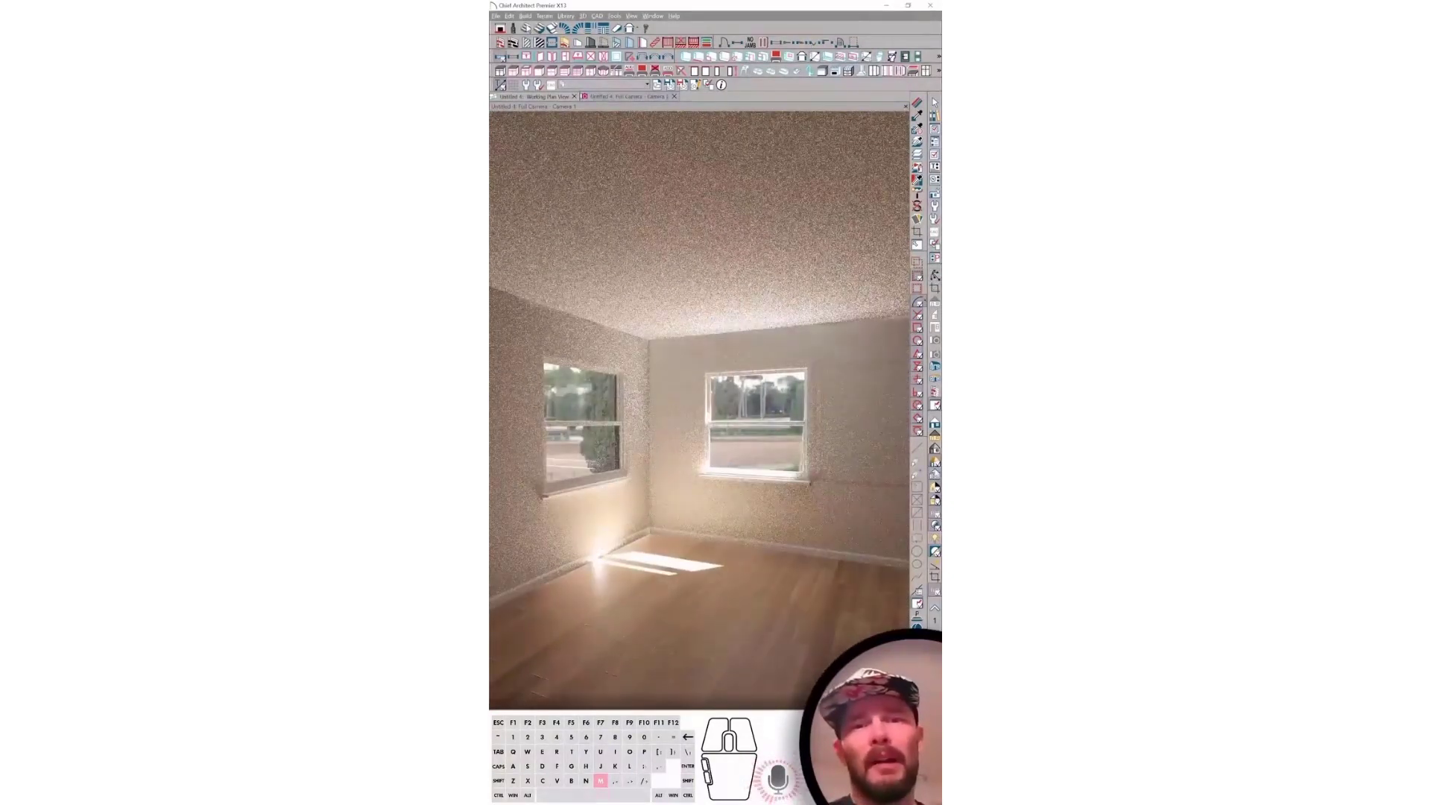
left_click(935, 474)
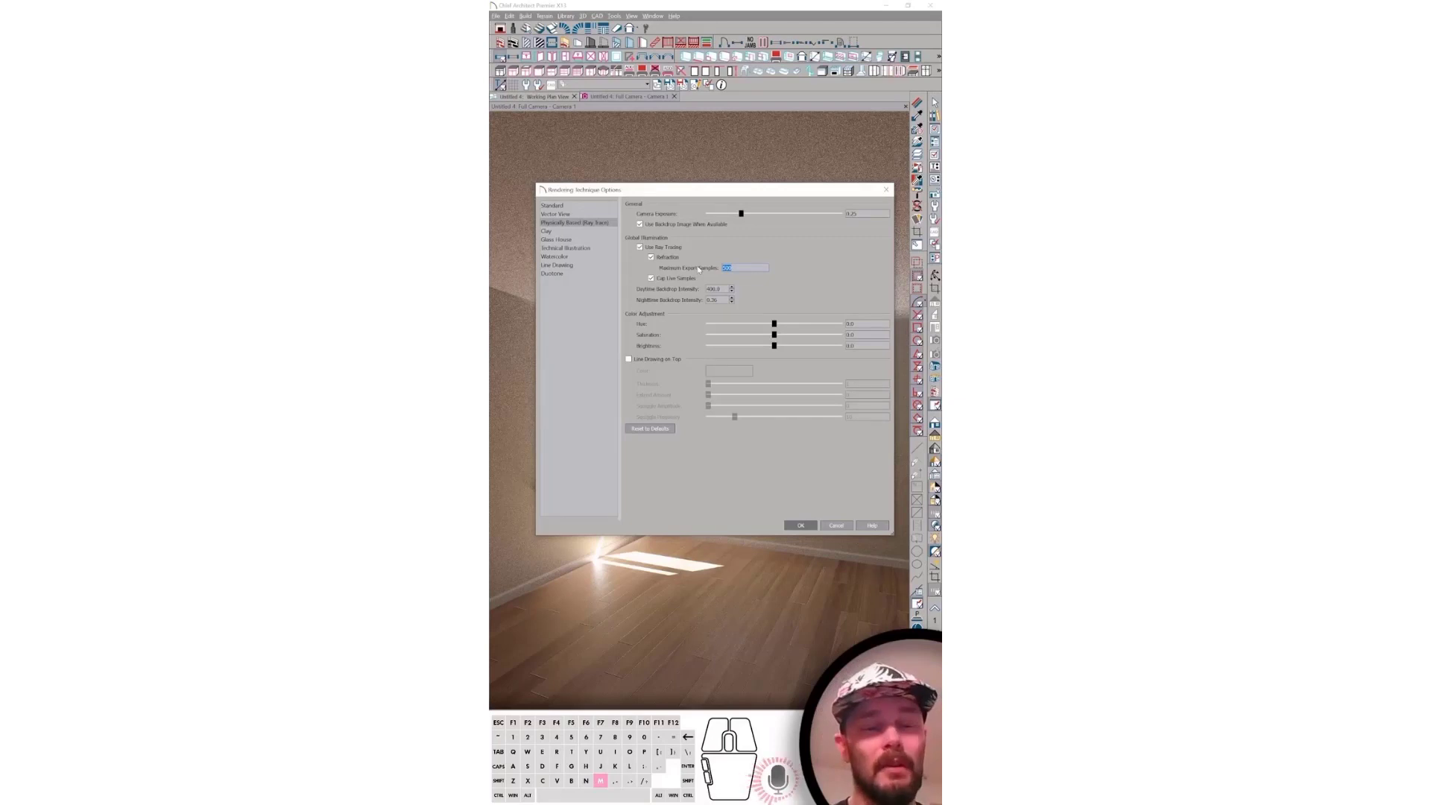
type("1000")
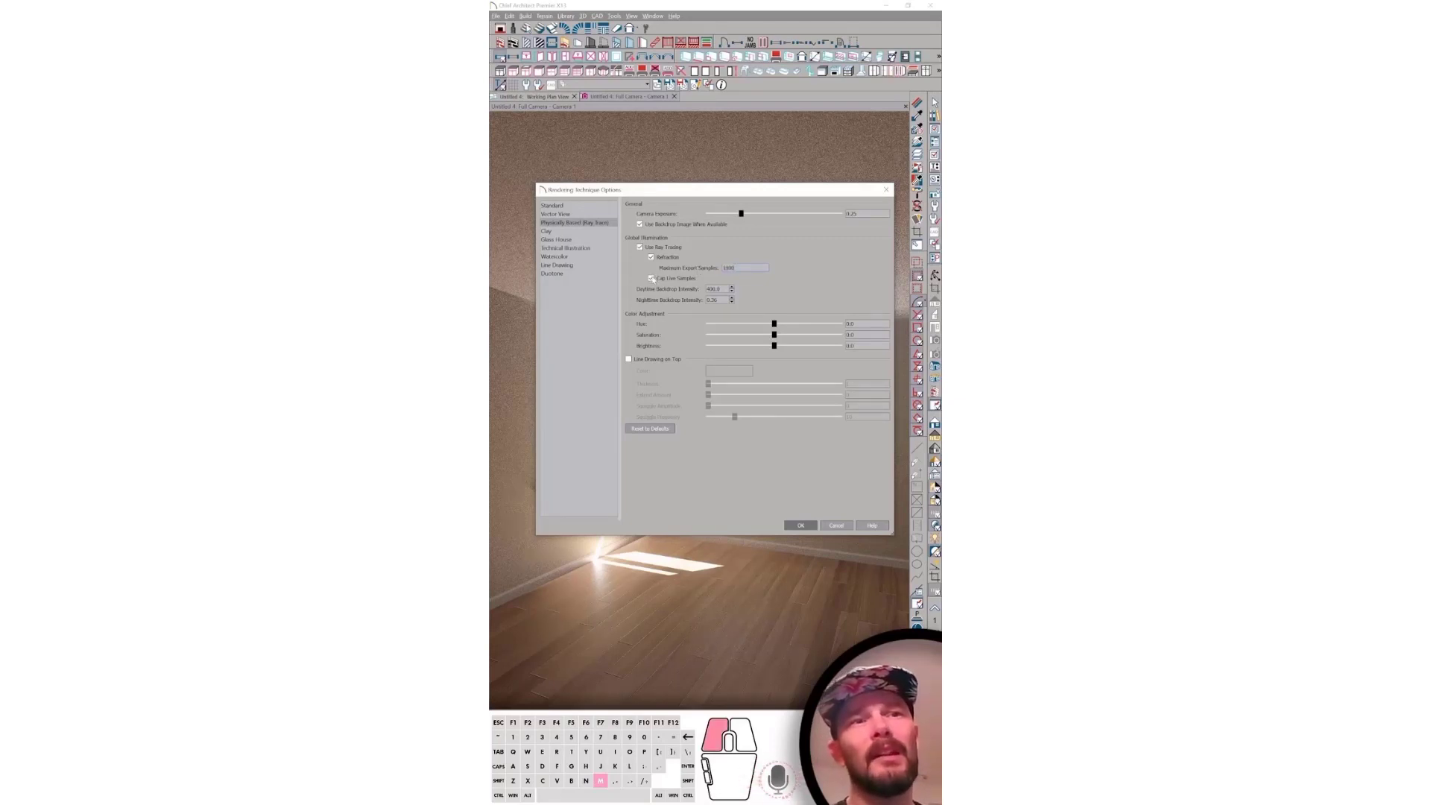
left_click(801, 525)
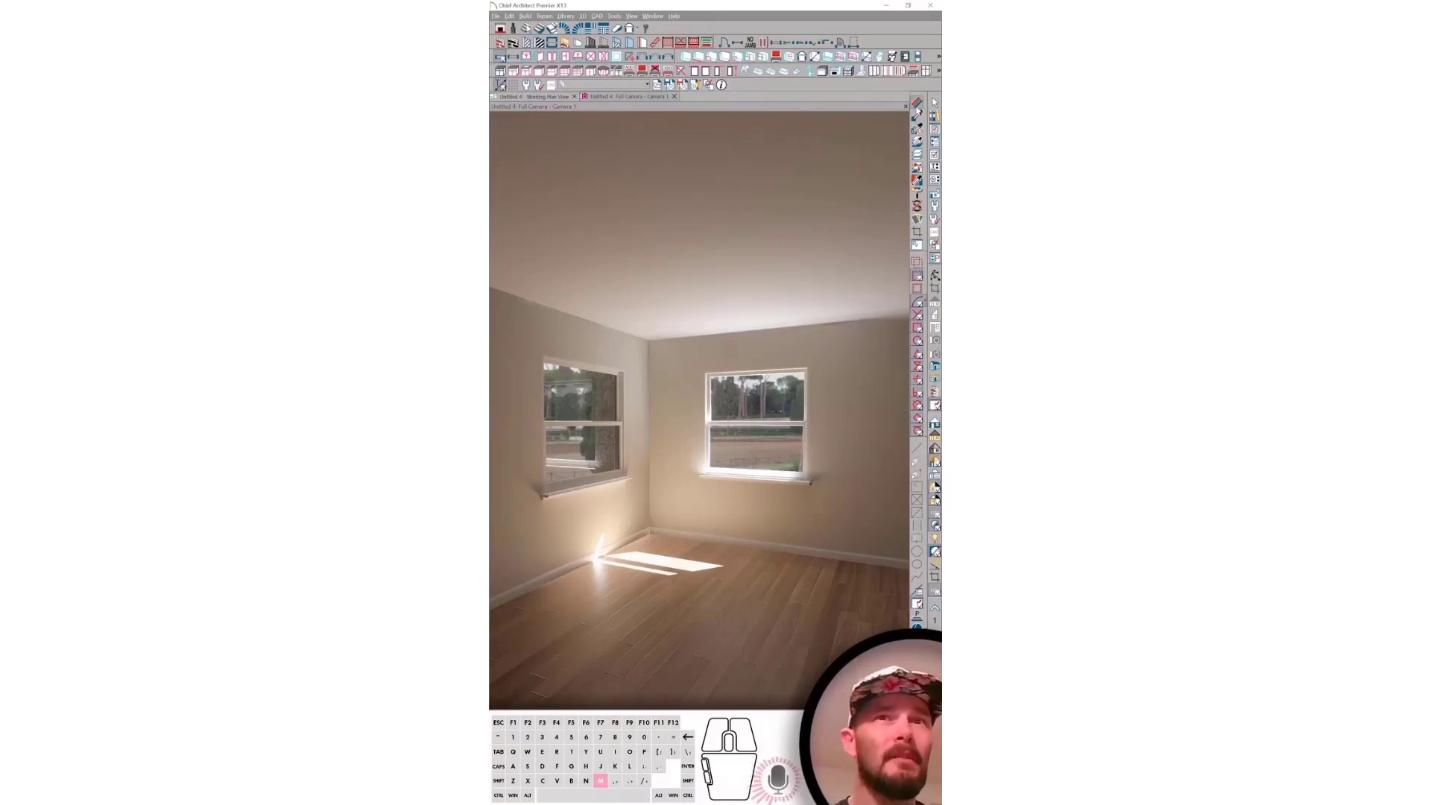
Assign Drywall 2 Bump Map-Heavy from the Walls bump maps as the wall drywall material's ambient occlusion map
left_click(917, 103)
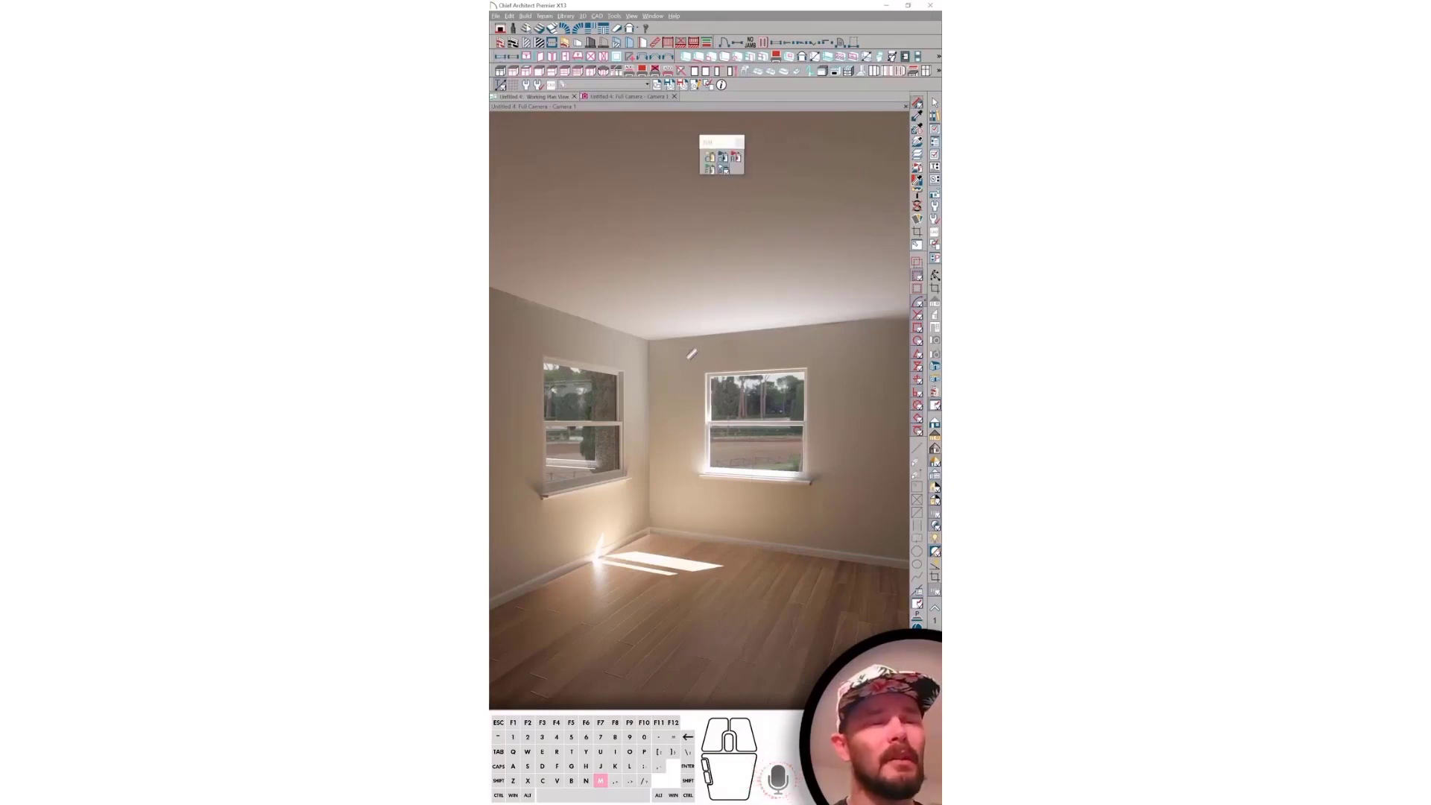
left_click(841, 370)
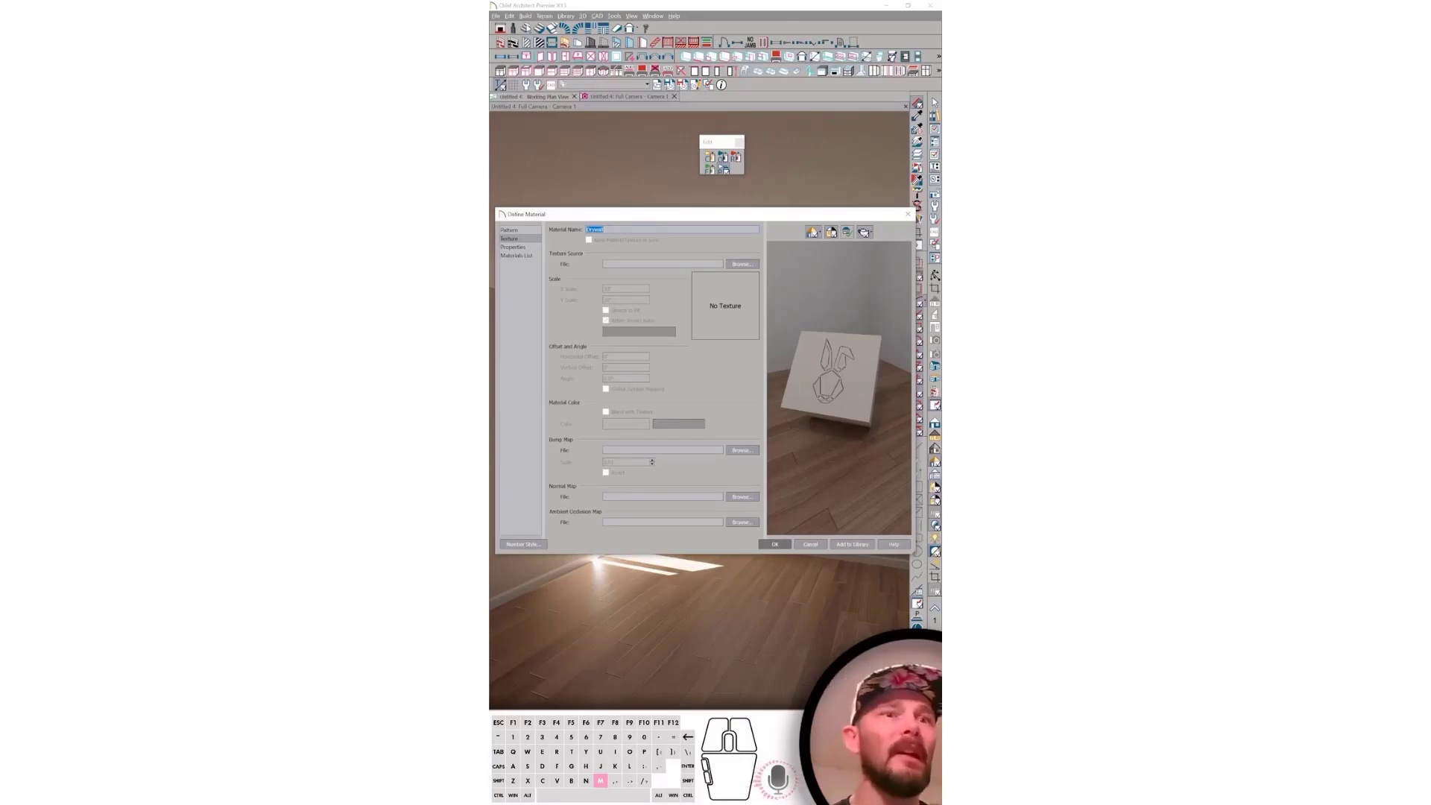
left_click(740, 520)
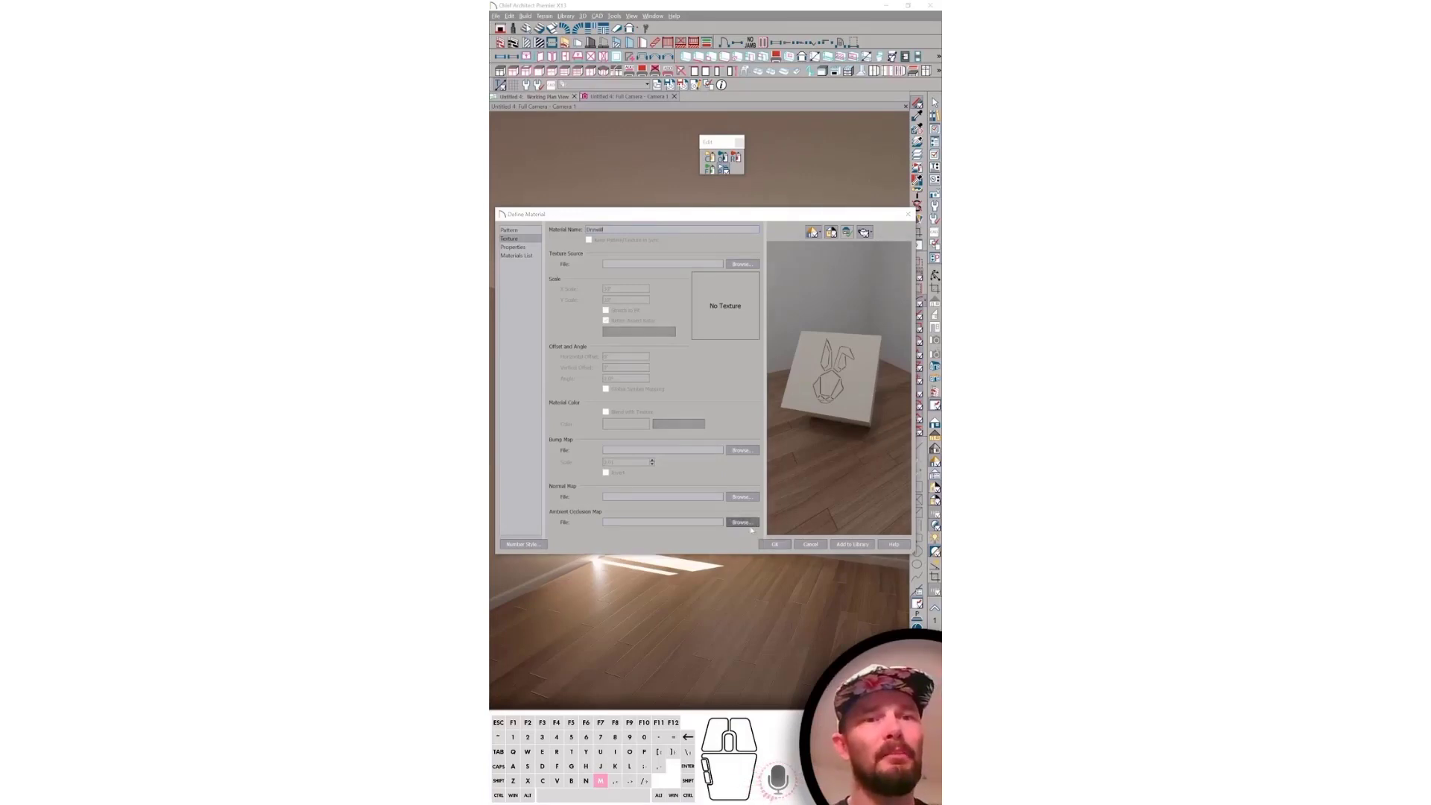
left_click(658, 244)
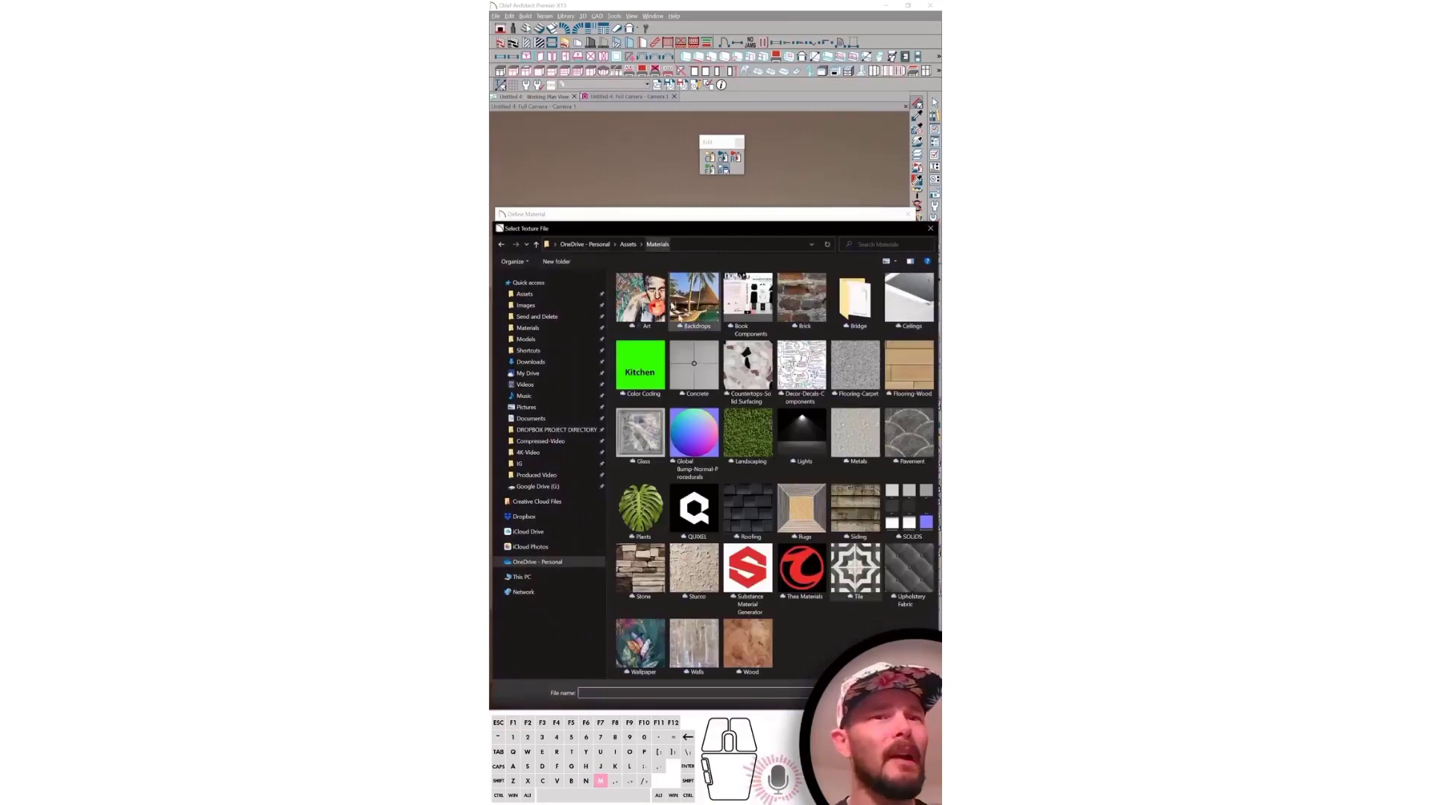
left_click(700, 639)
double_click(699, 639)
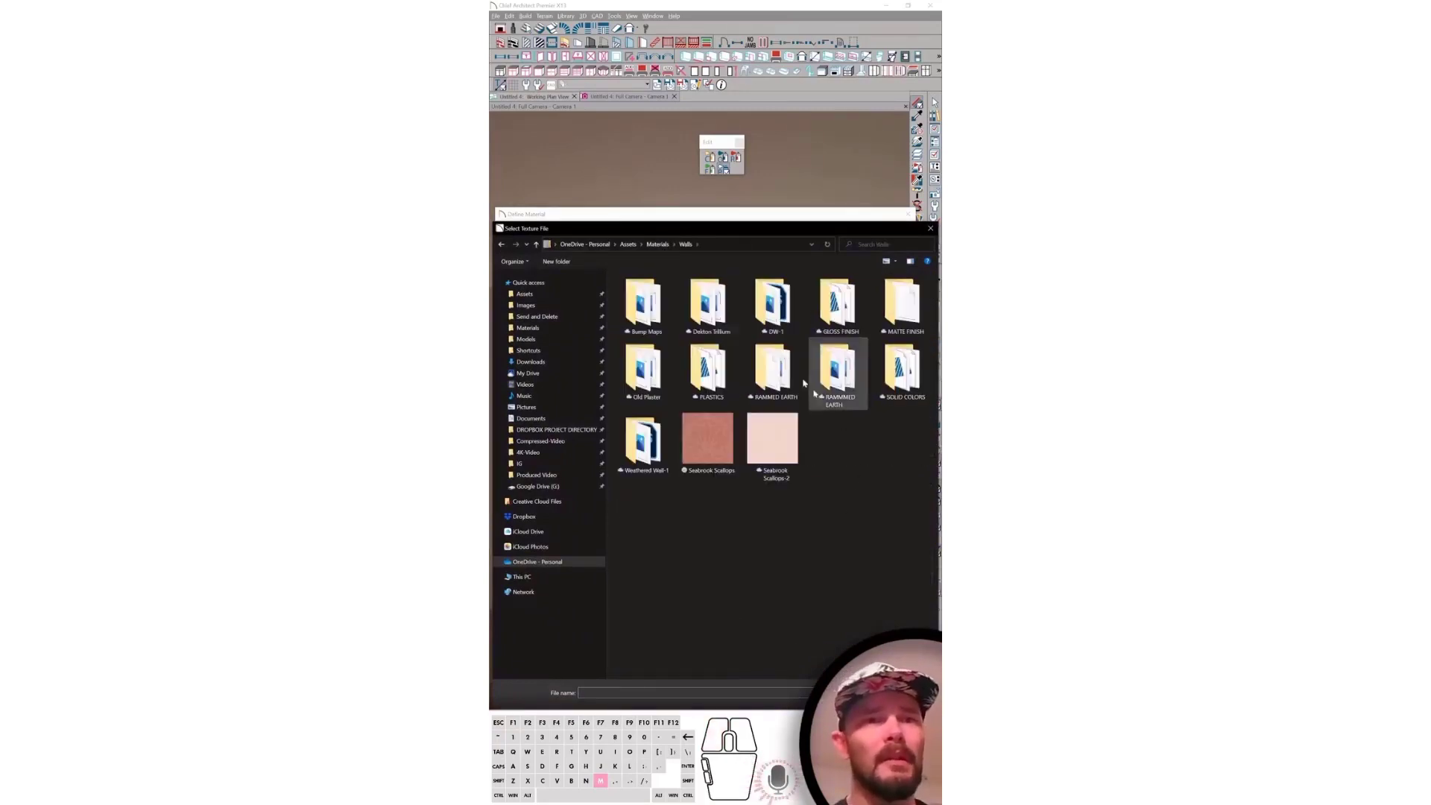
double_click(646, 302)
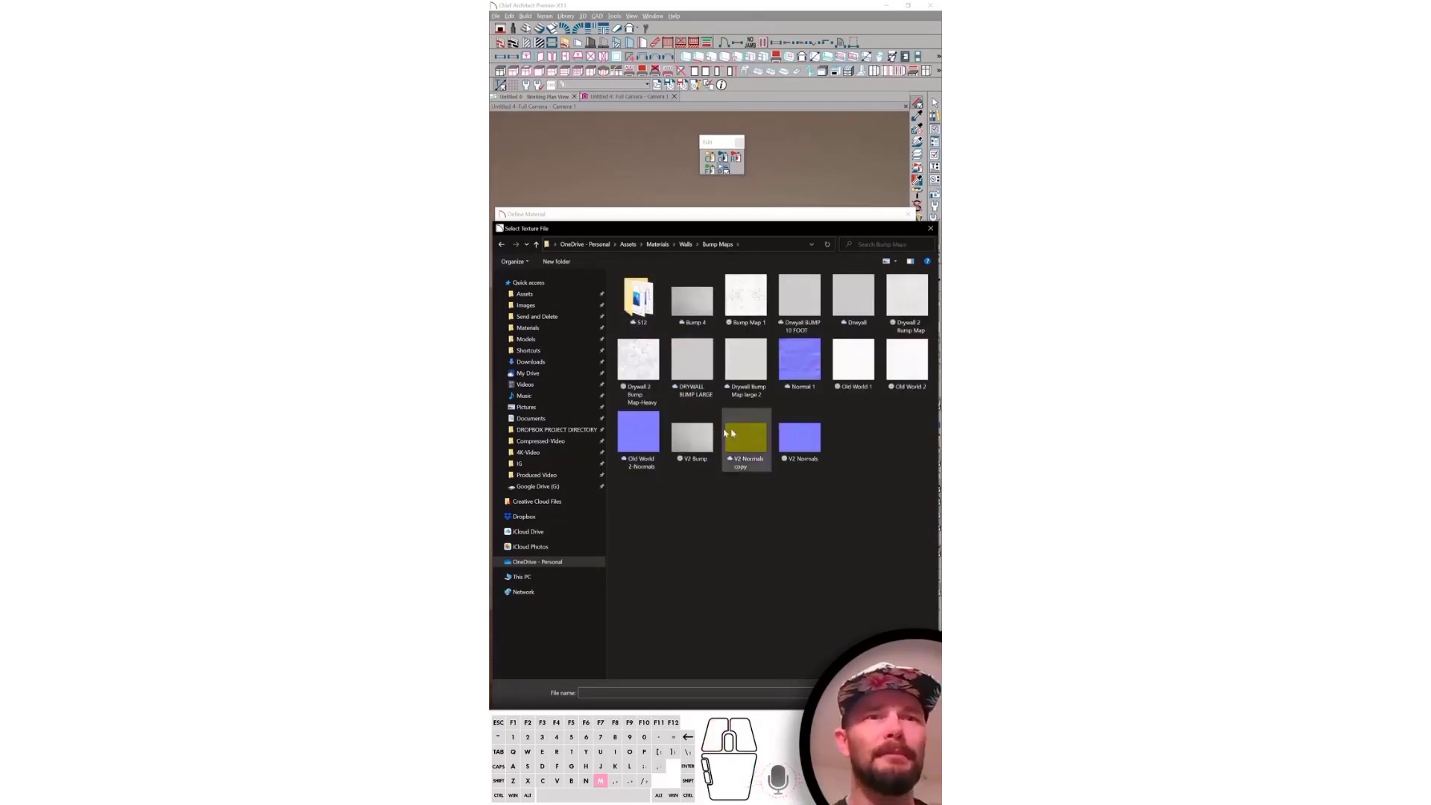
double_click(637, 365)
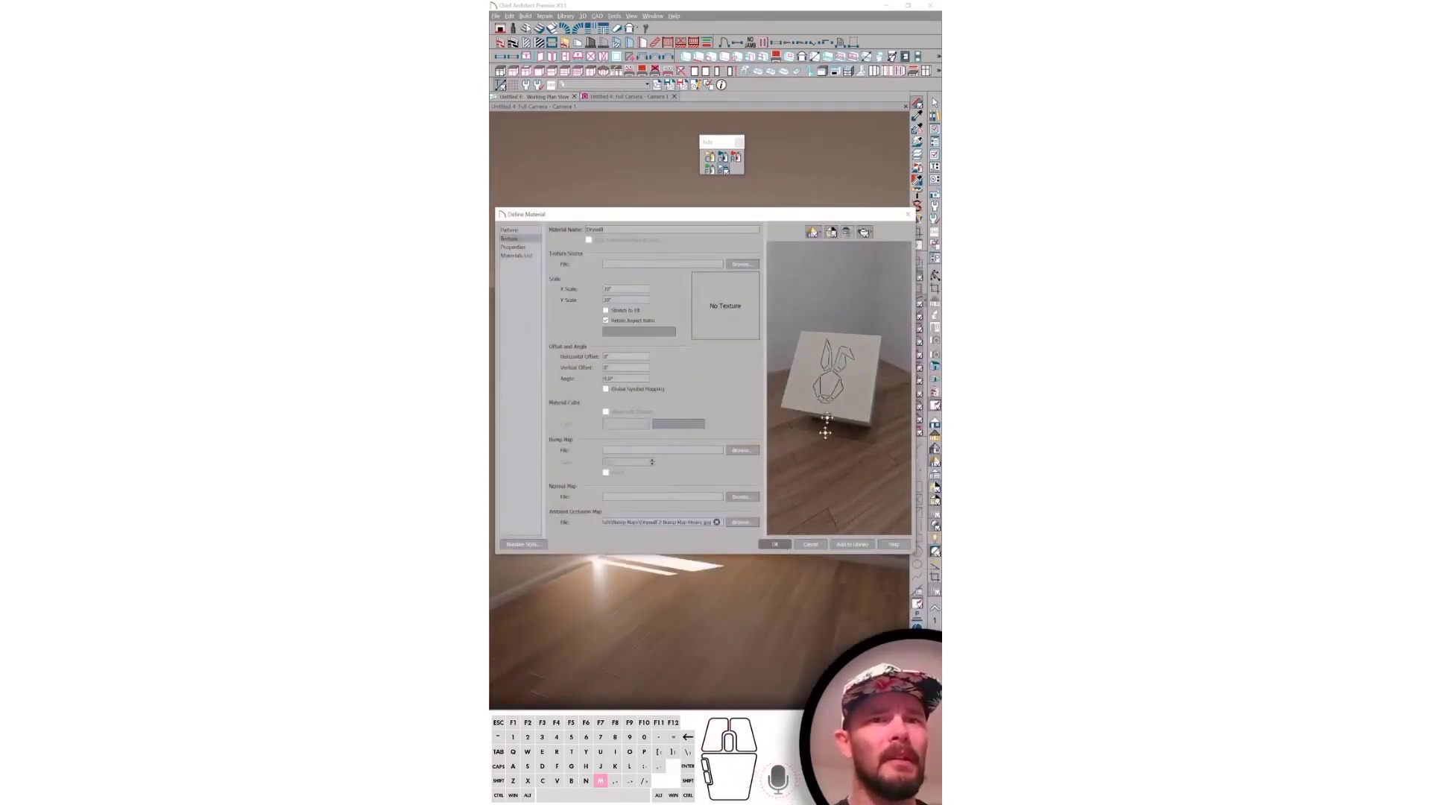
scroll(827, 393, "up", 2)
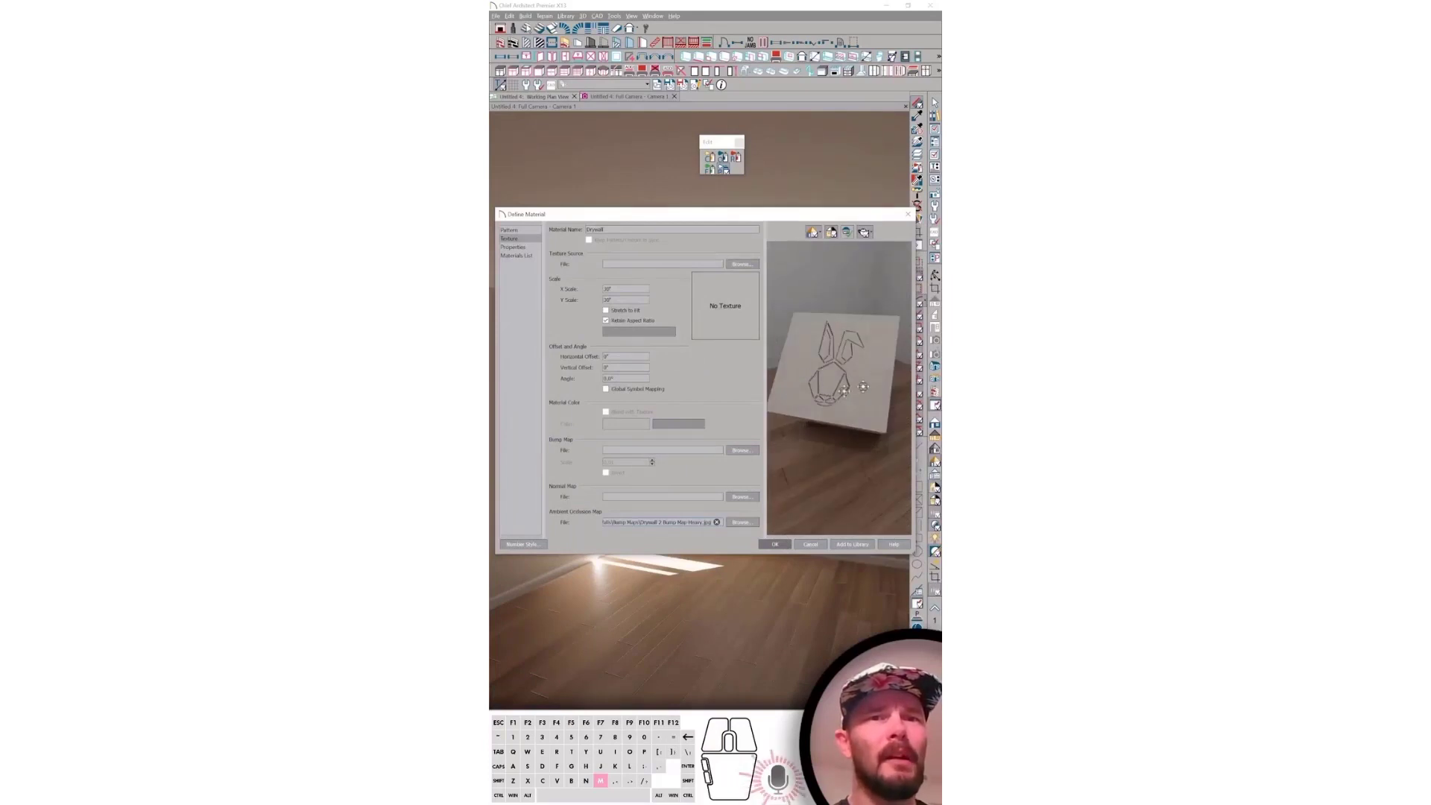
Replace the drywall's ambient occlusion map with the black gradient image from the SOLIDS folder and apply the material
left_click(751, 522)
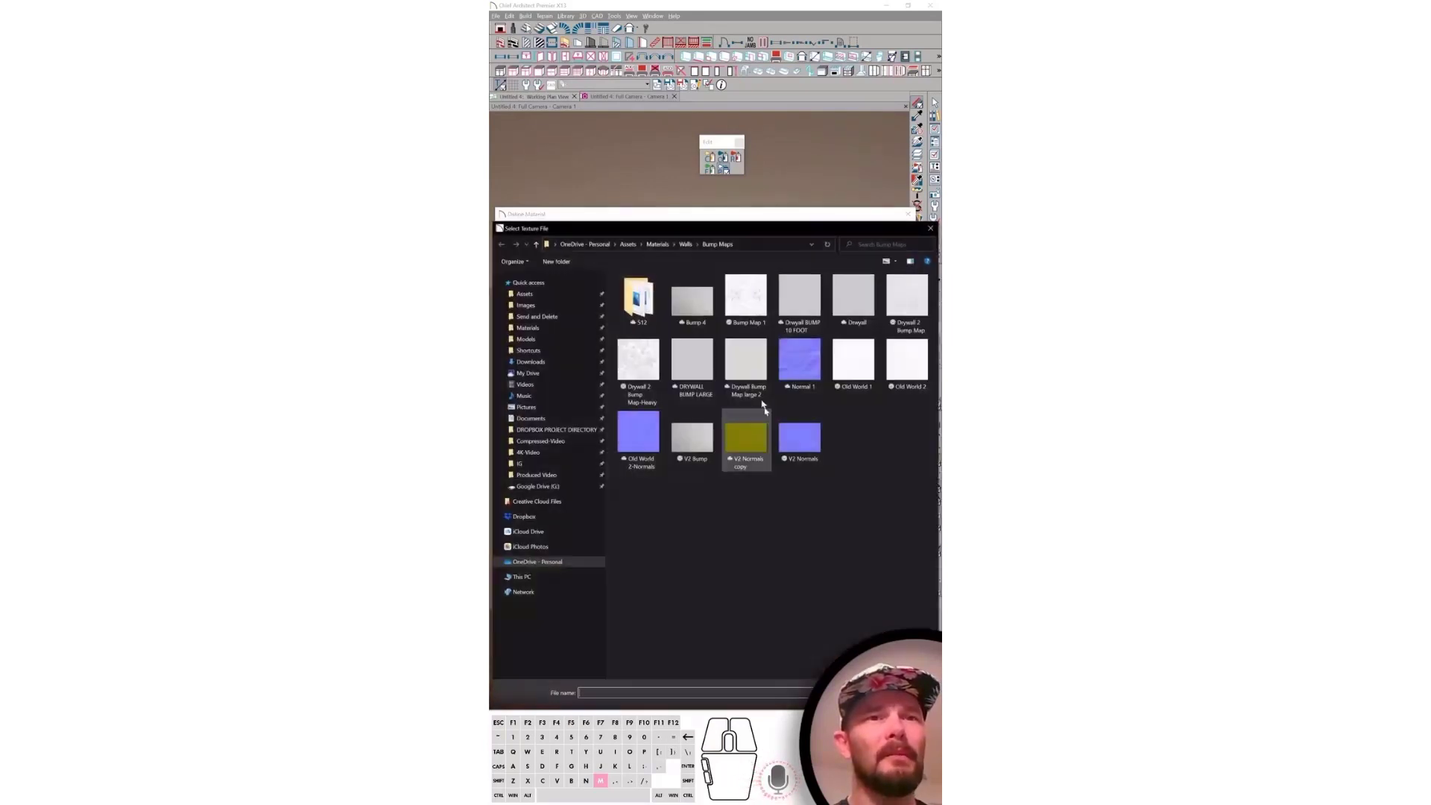
left_click(686, 244)
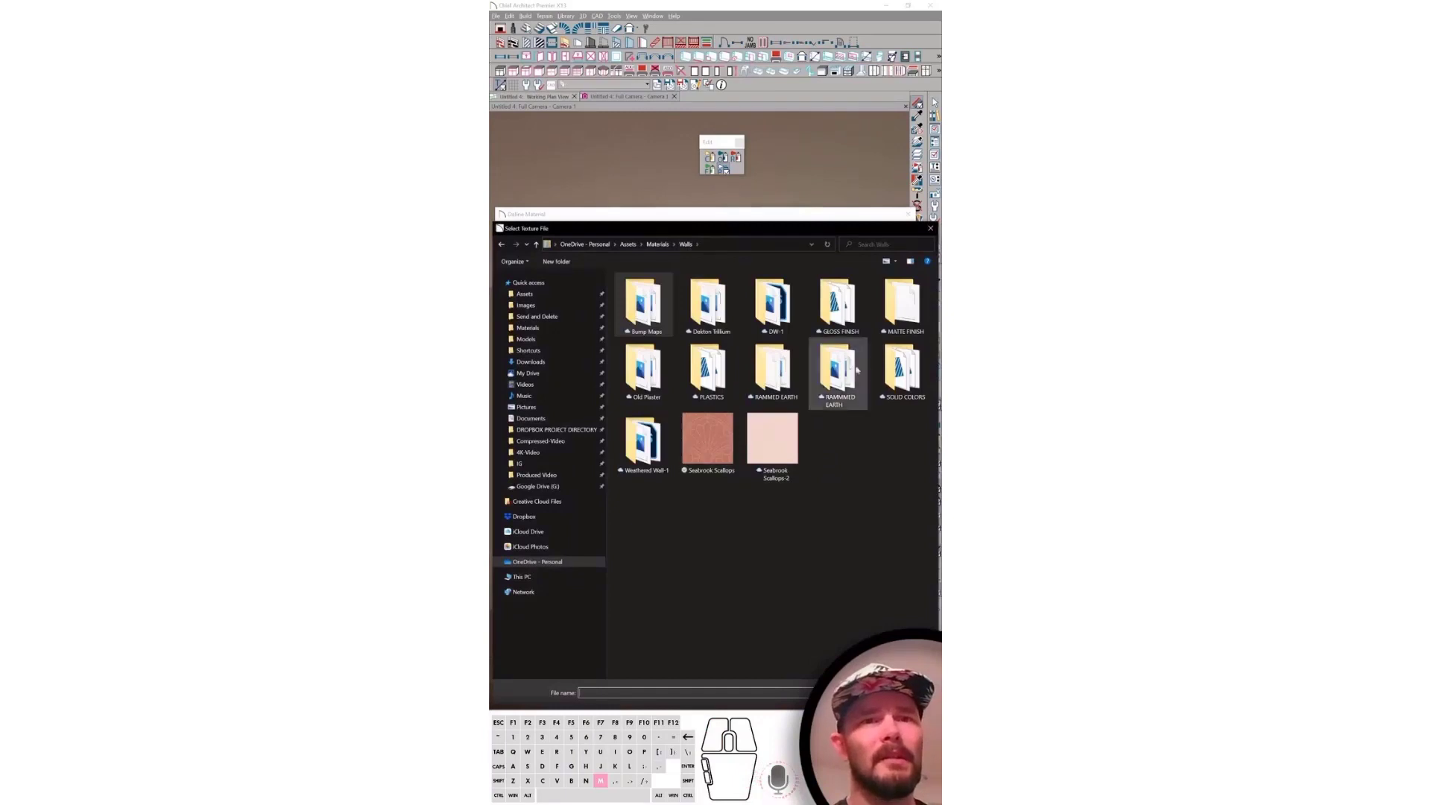
left_click(658, 245)
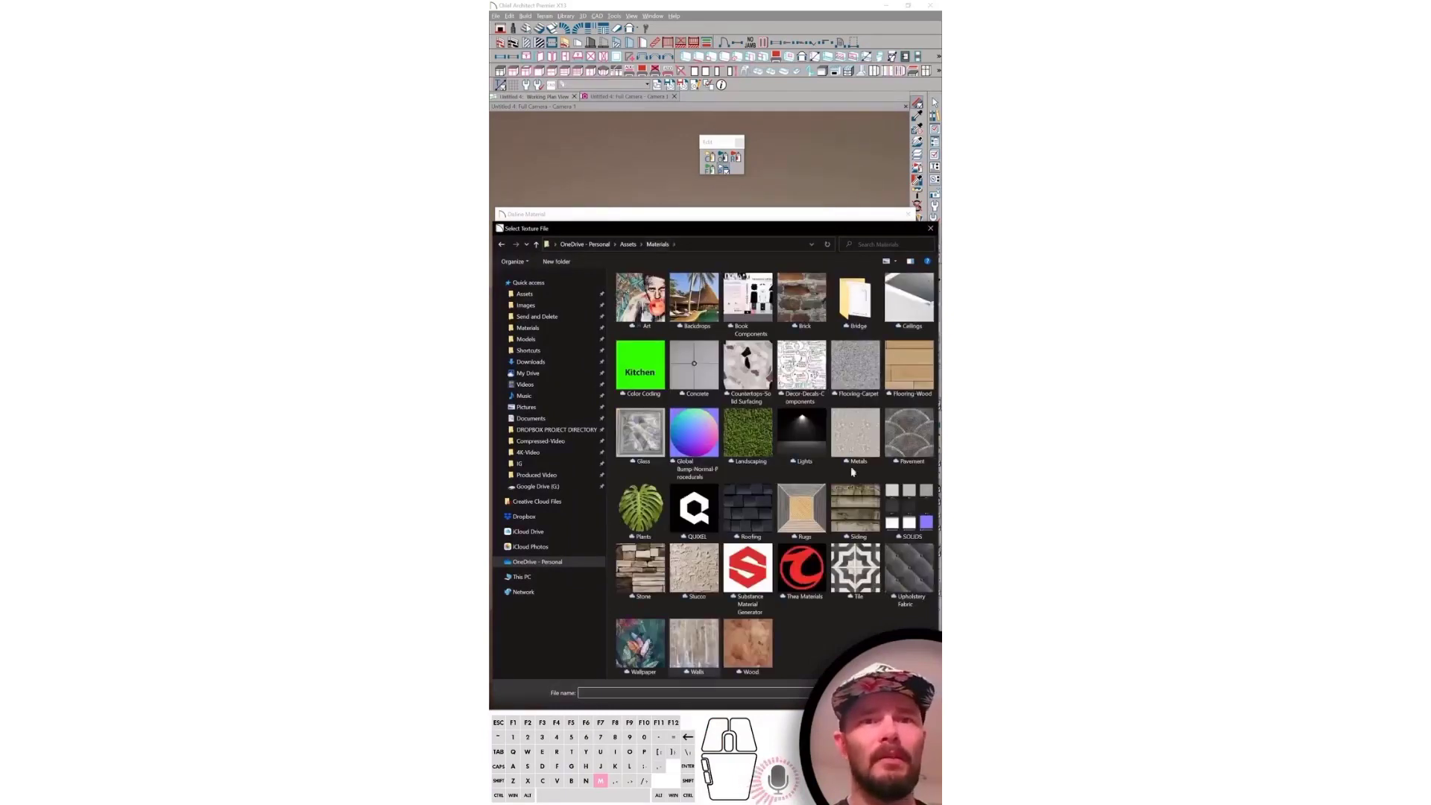
double_click(916, 516)
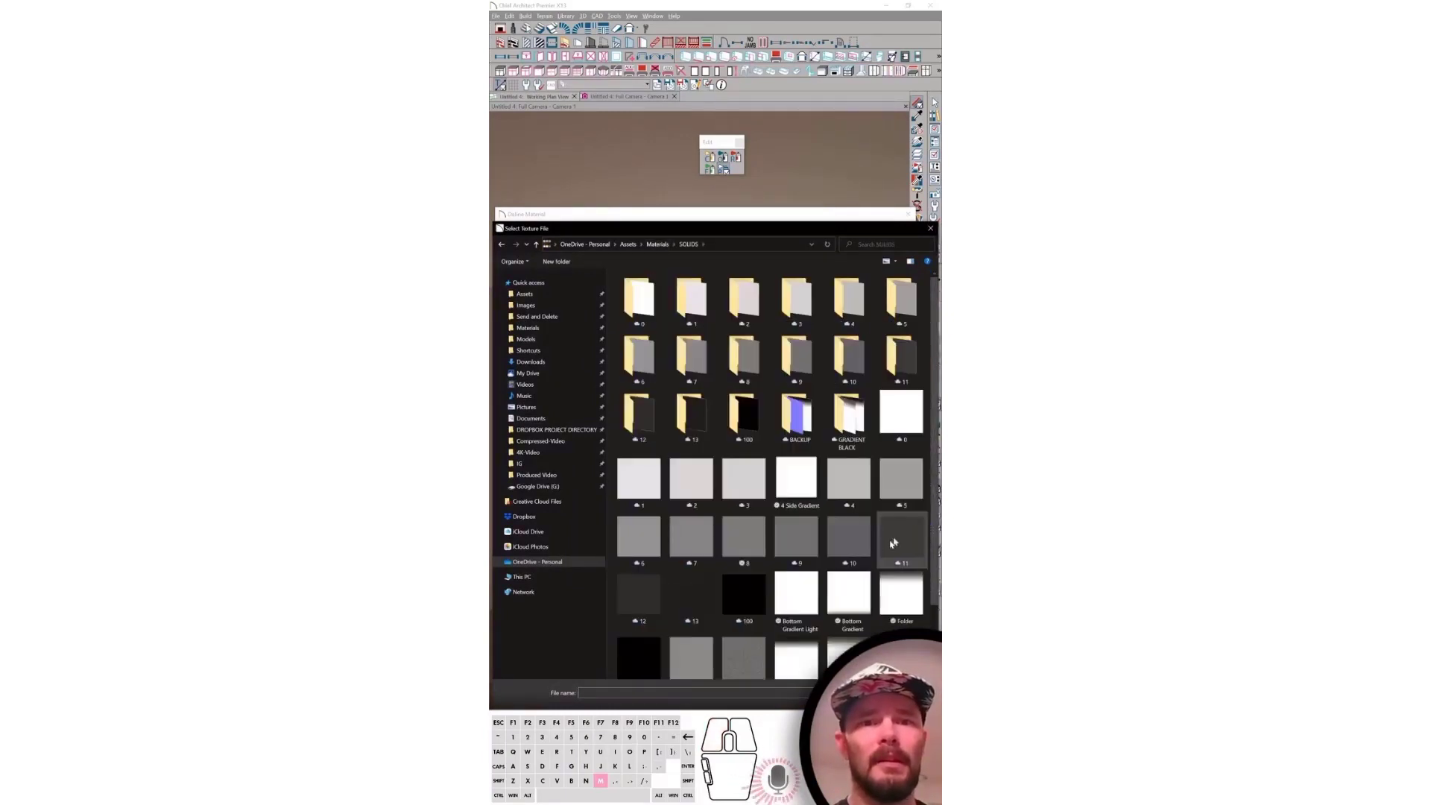
scroll(894, 544, "down", 1)
left_click(792, 583)
double_click(791, 584)
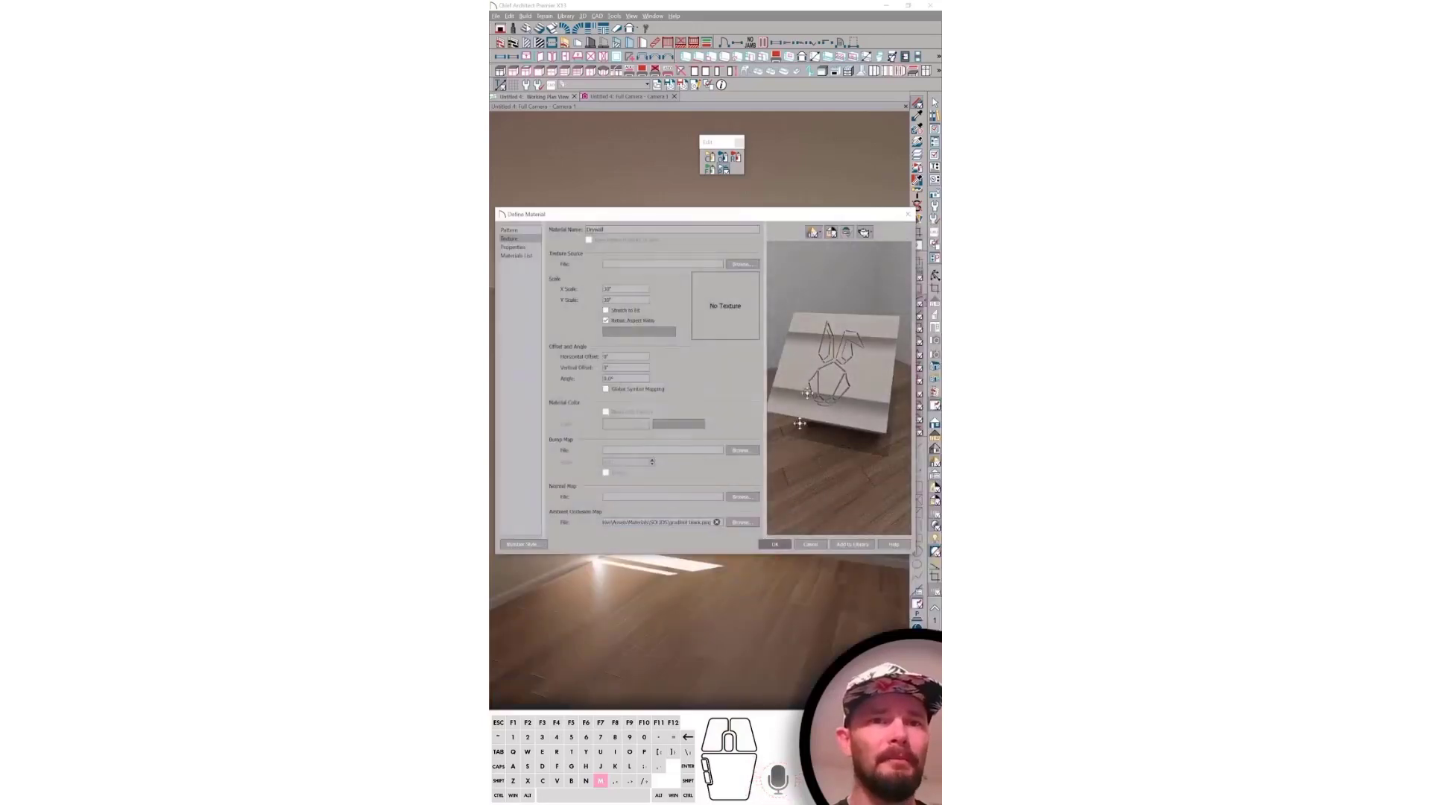
left_click(771, 548)
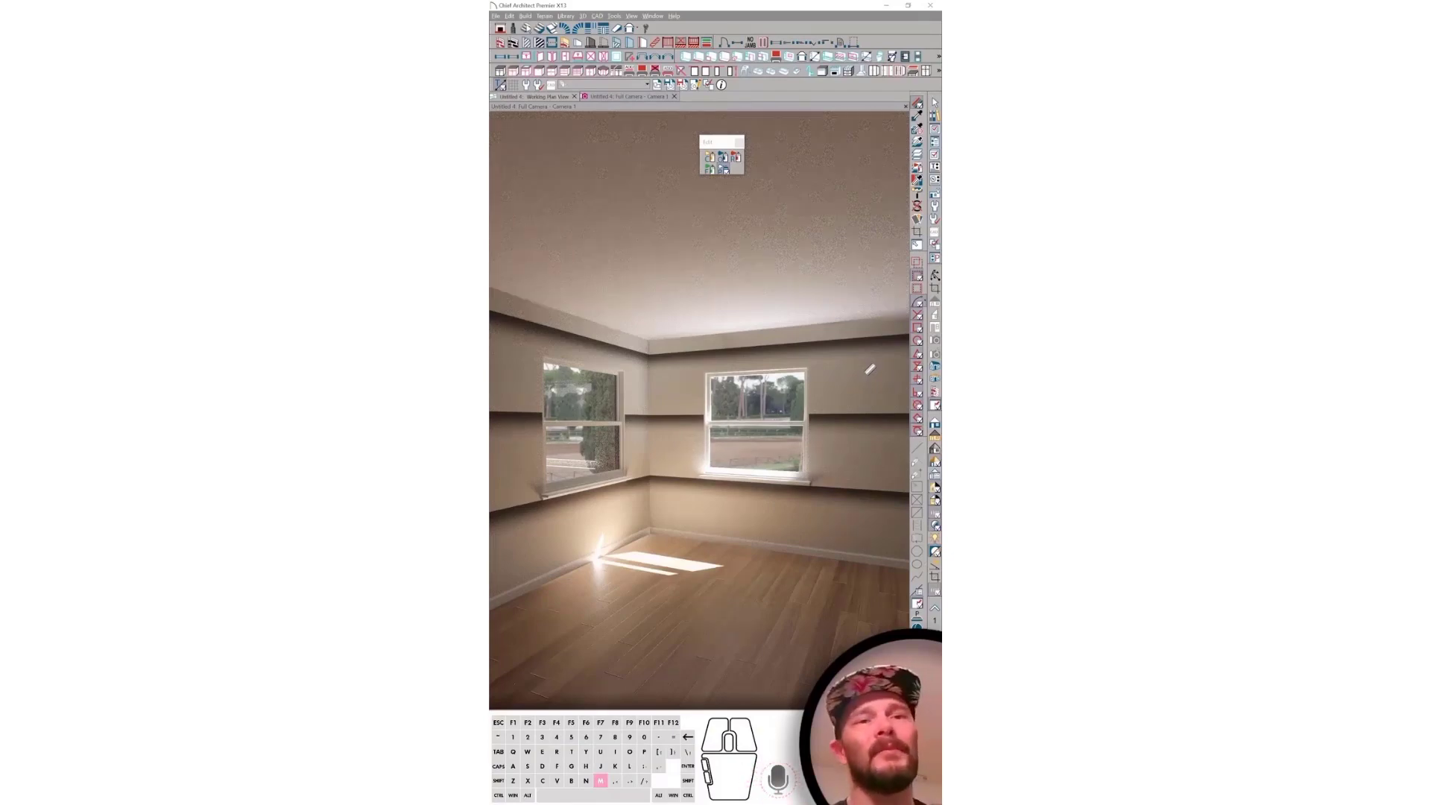
Change the wall drywall material's ambient occlusion map to Old World 2 from the Walls bump maps
left_click(845, 399)
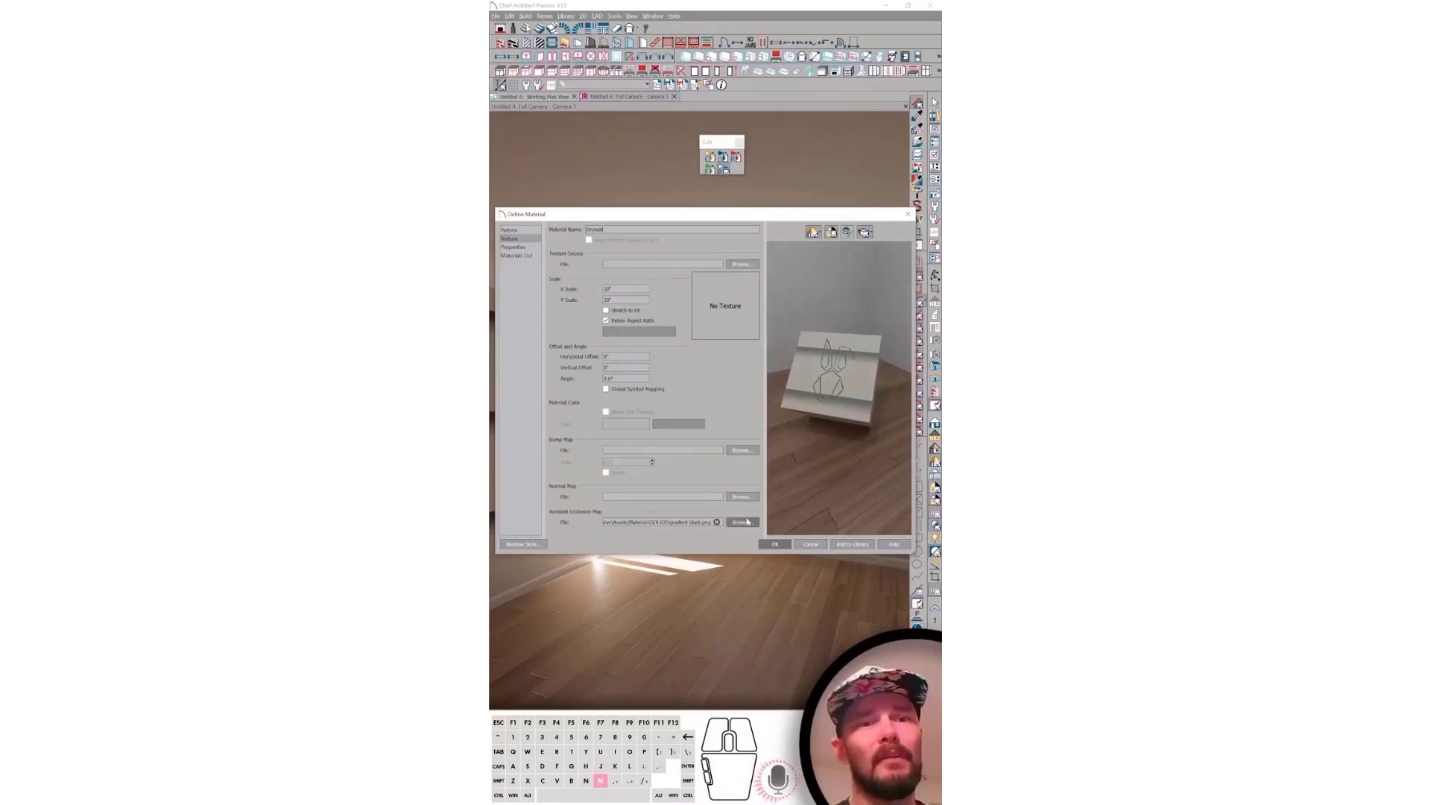
left_click(742, 522)
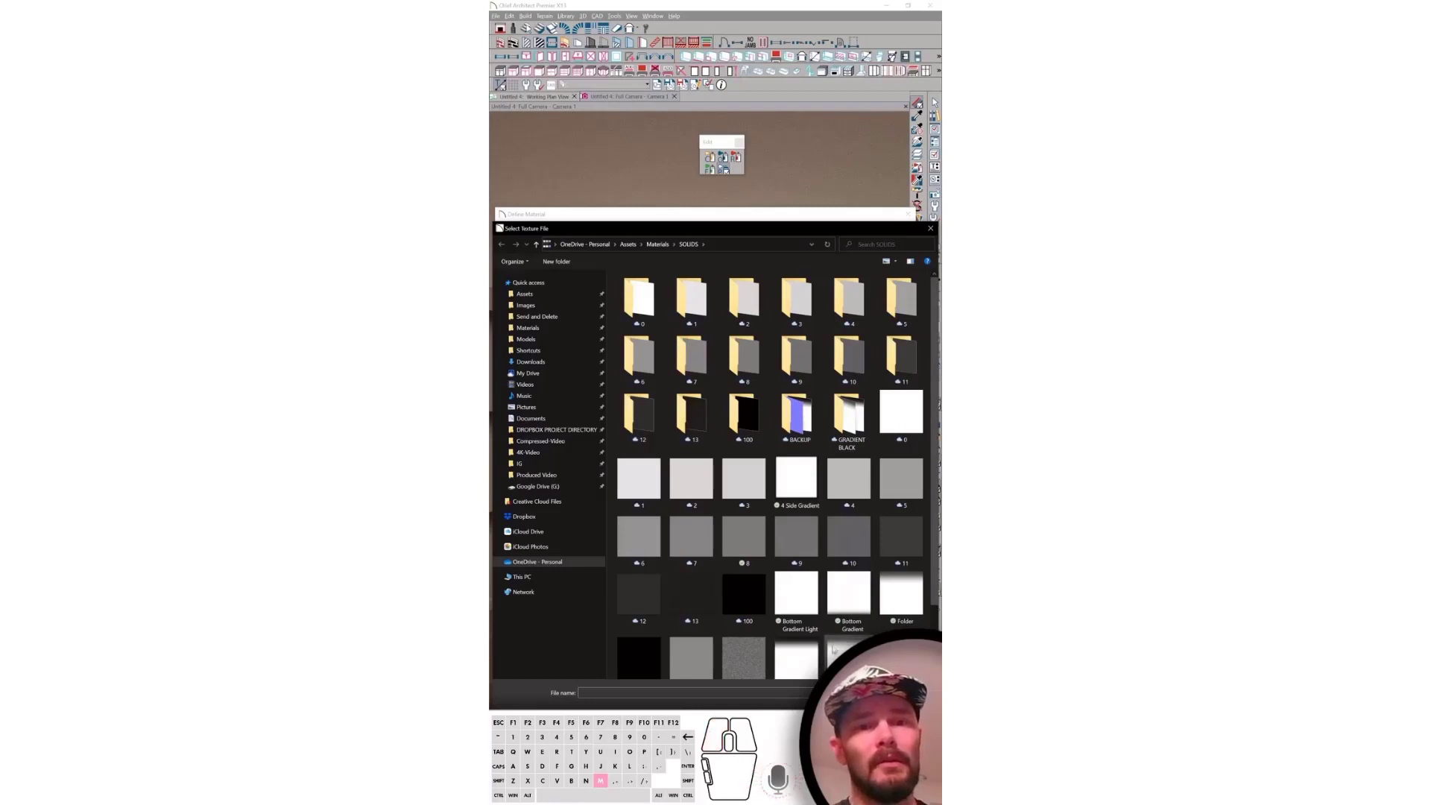
left_click(657, 245)
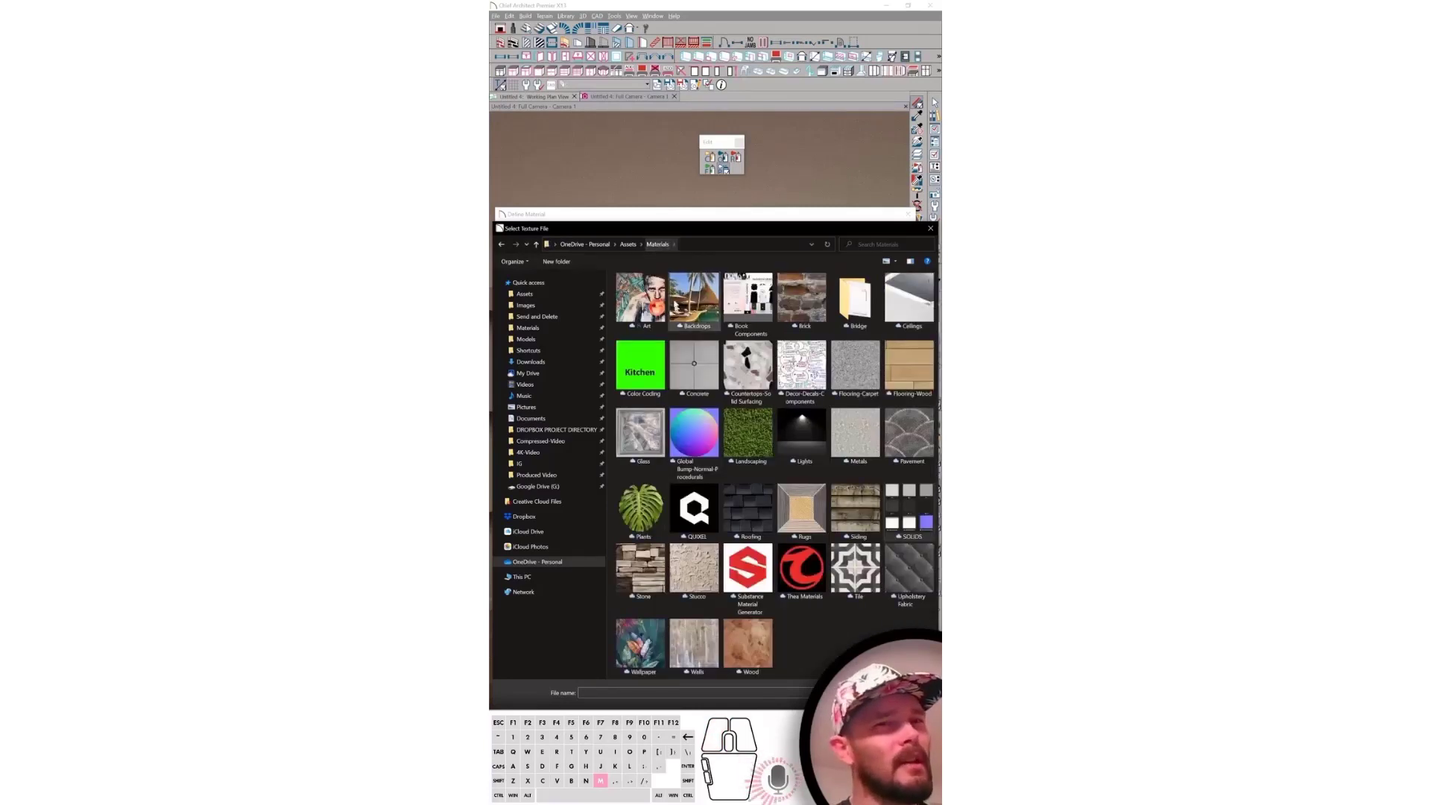
double_click(697, 646)
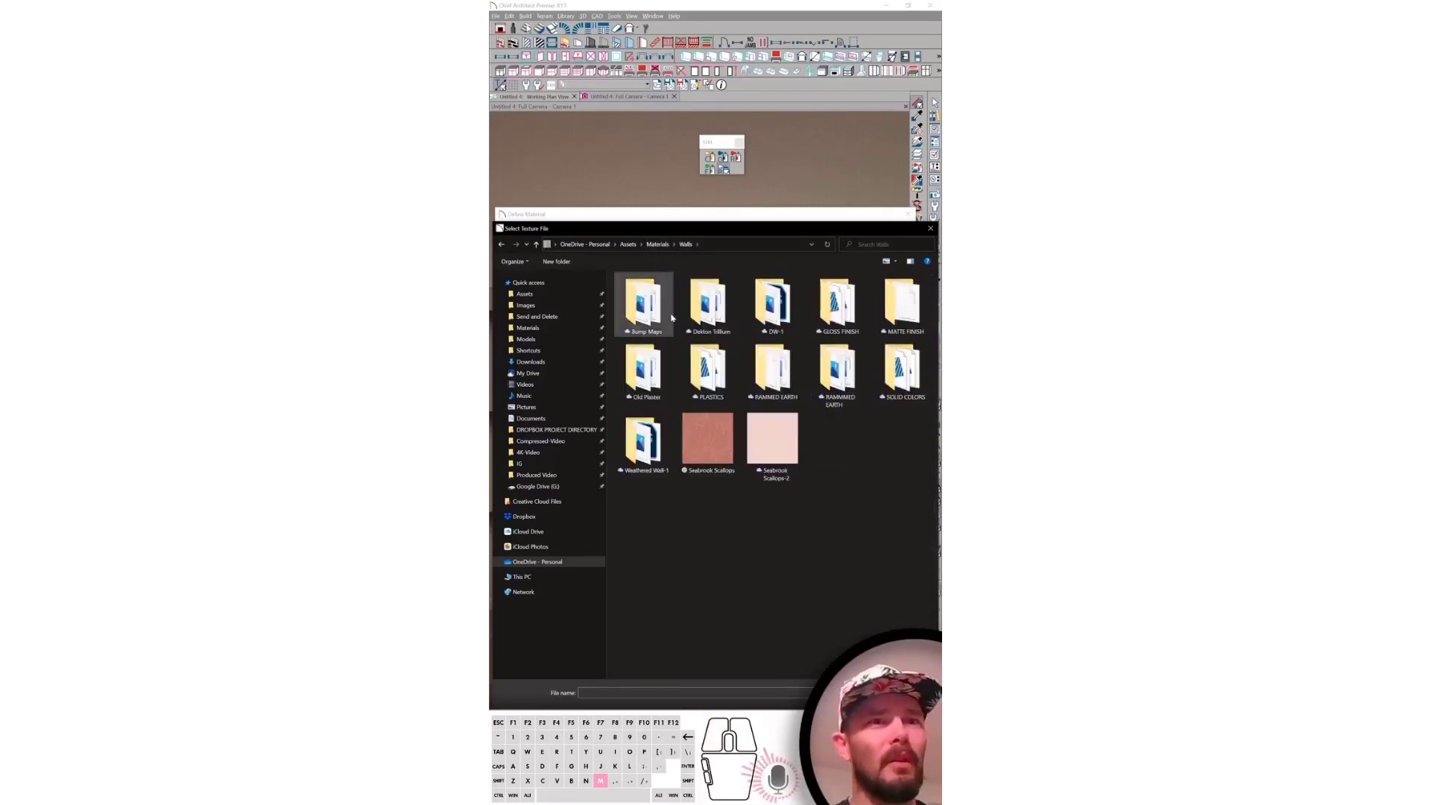
double_click(643, 302)
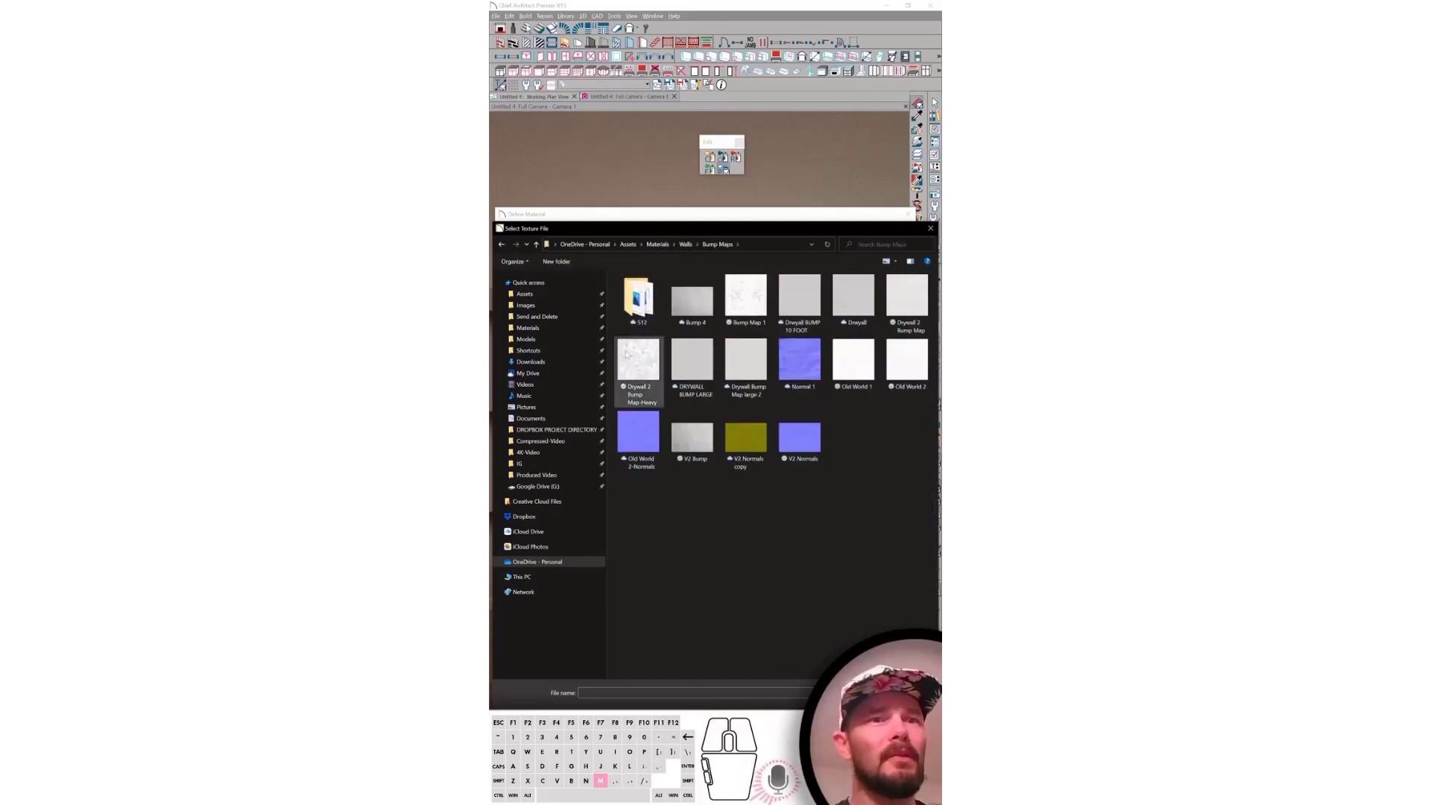
double_click(895, 354)
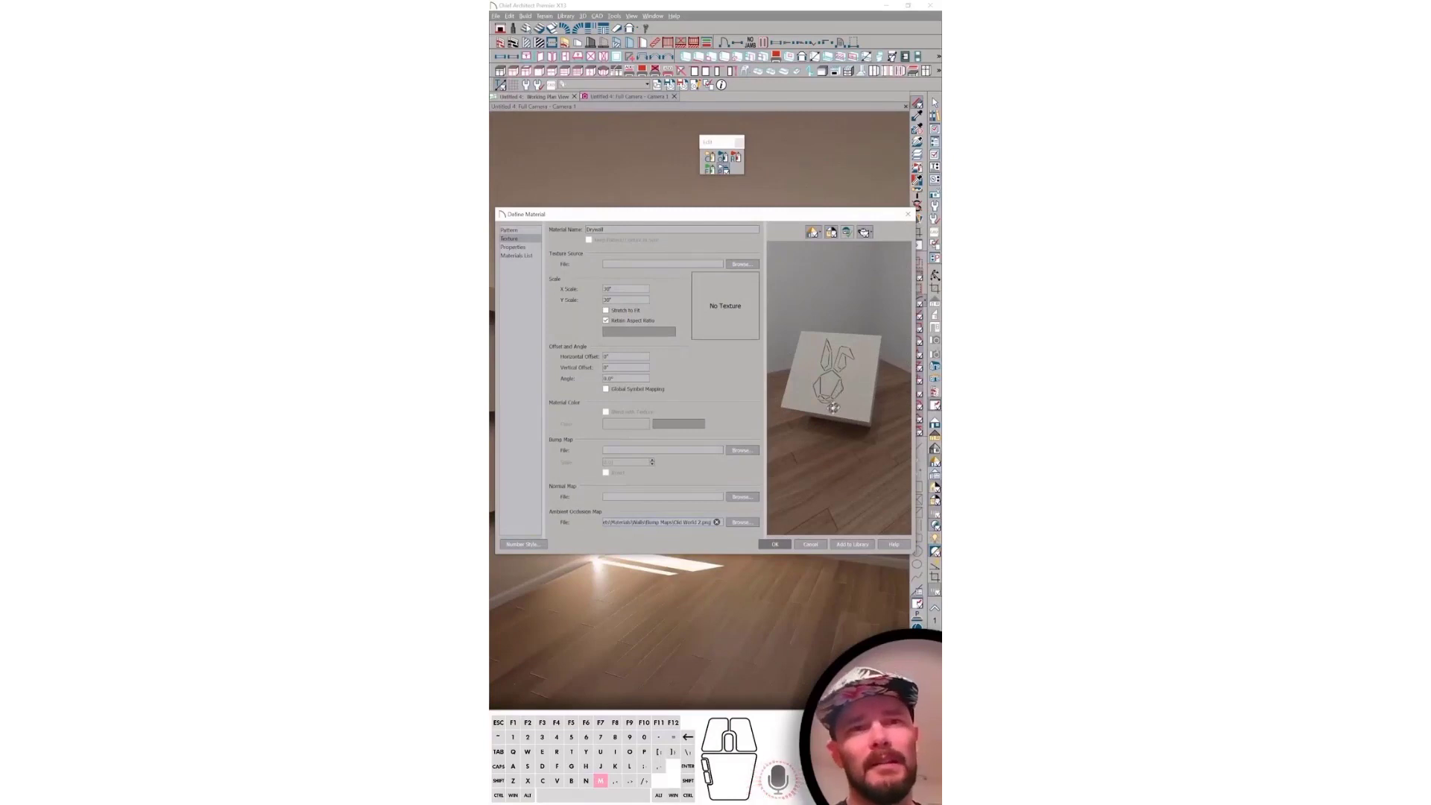
Assign Drywall 2 Bump Map-Heavy as the drywall material's bump map and apply the material to the walls
left_click(742, 450)
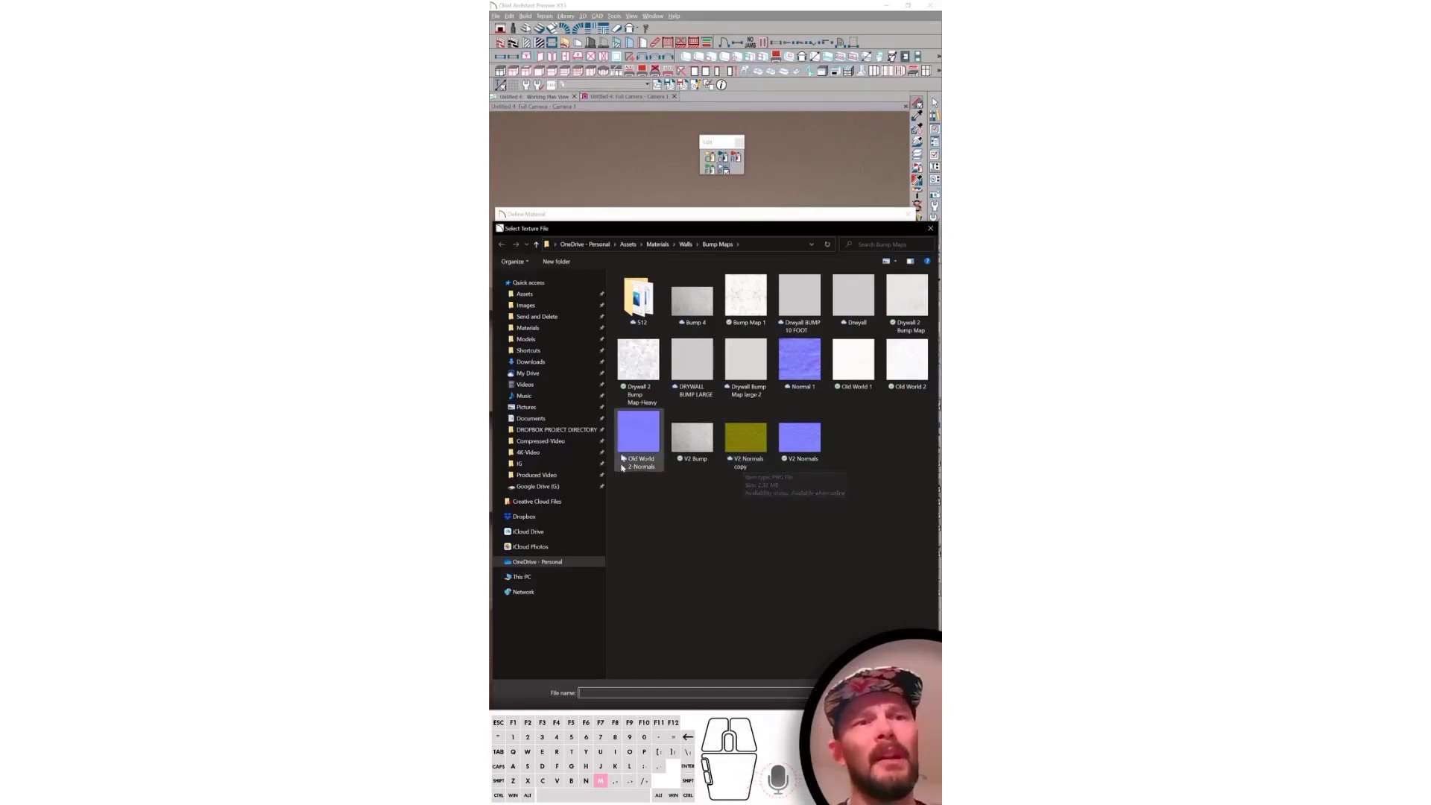
double_click(639, 362)
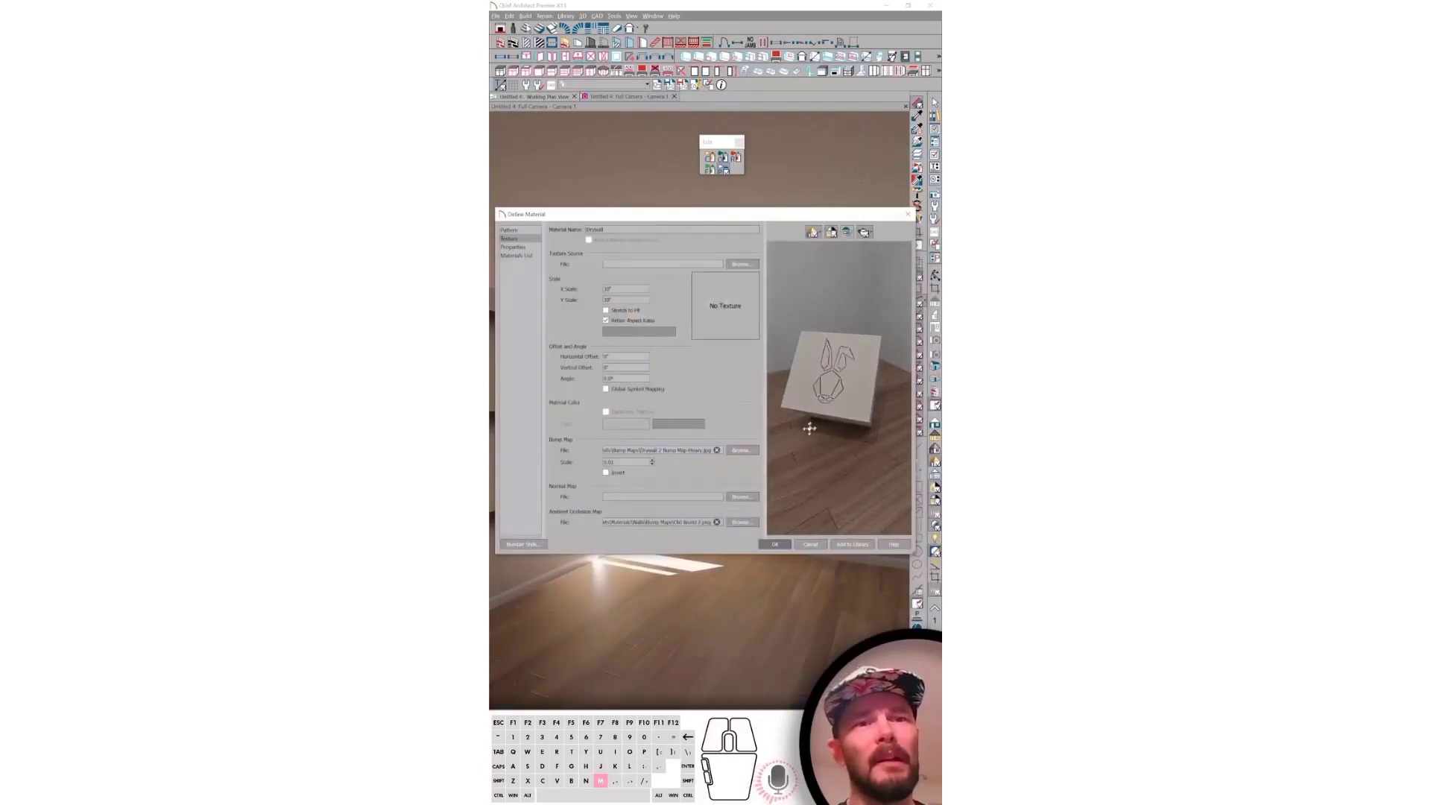
left_click(784, 546)
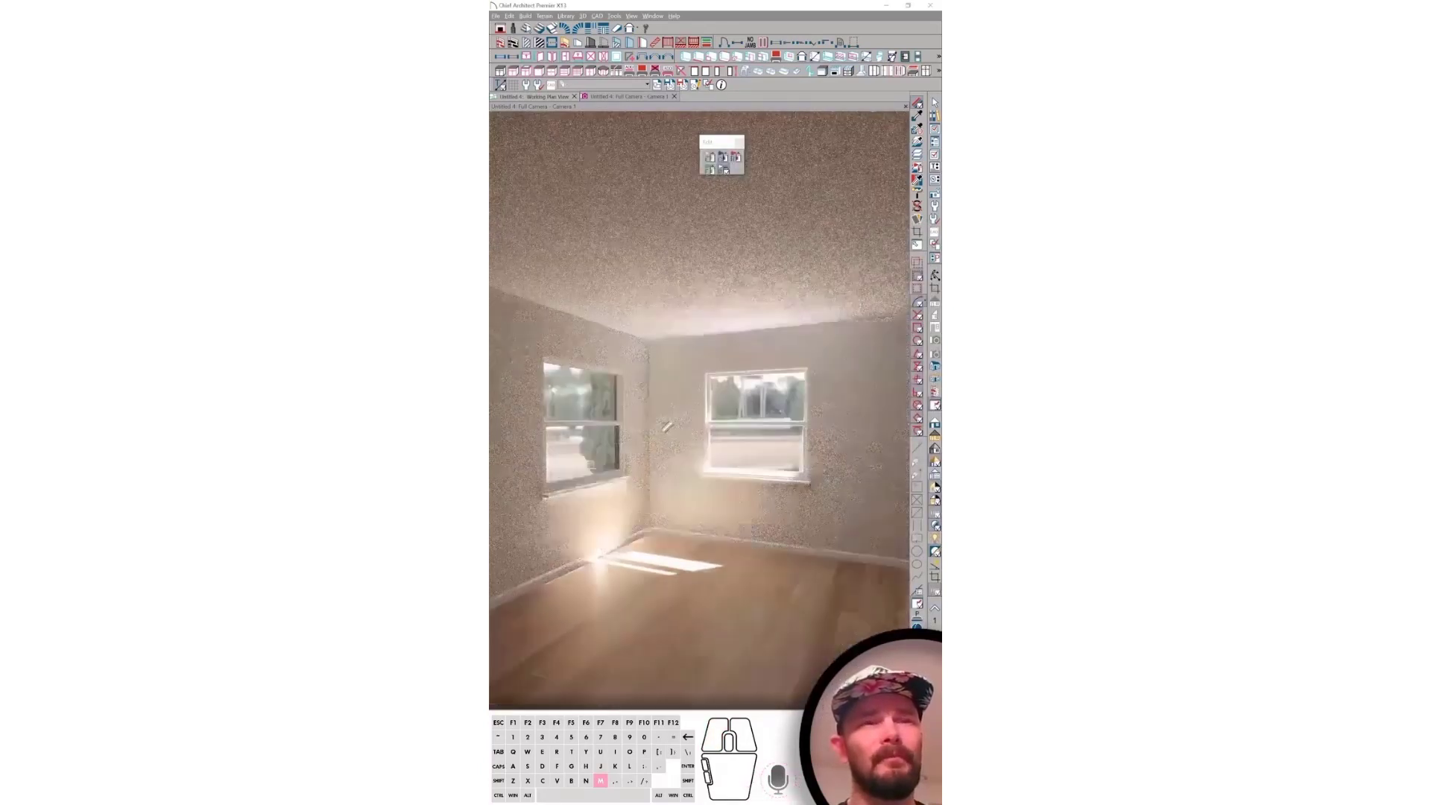
Place a recessed light in the ceiling close to the long wall beside the side window
key("o")
left_click_drag(711, 402, 751, 438)
right_click(750, 438)
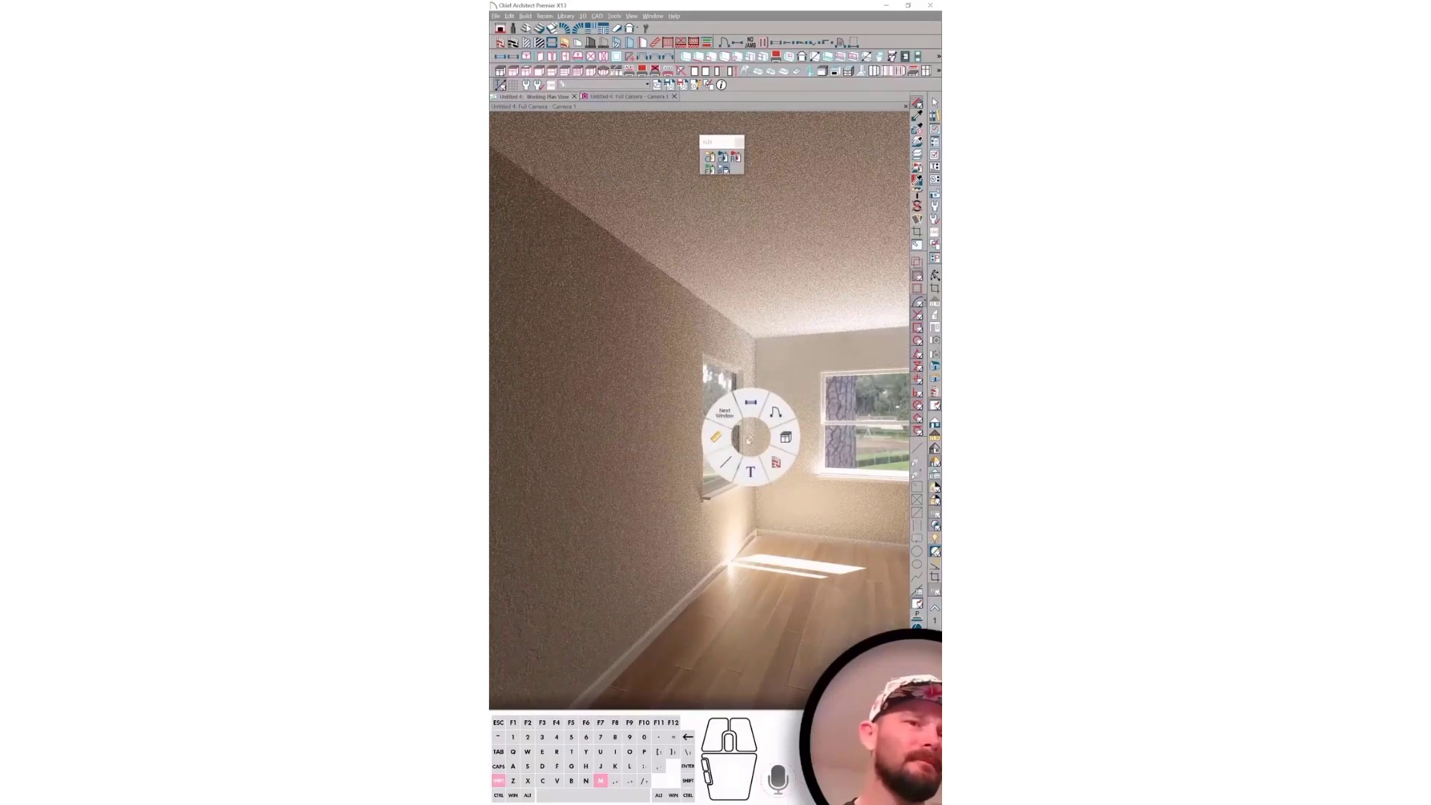
left_click(751, 440)
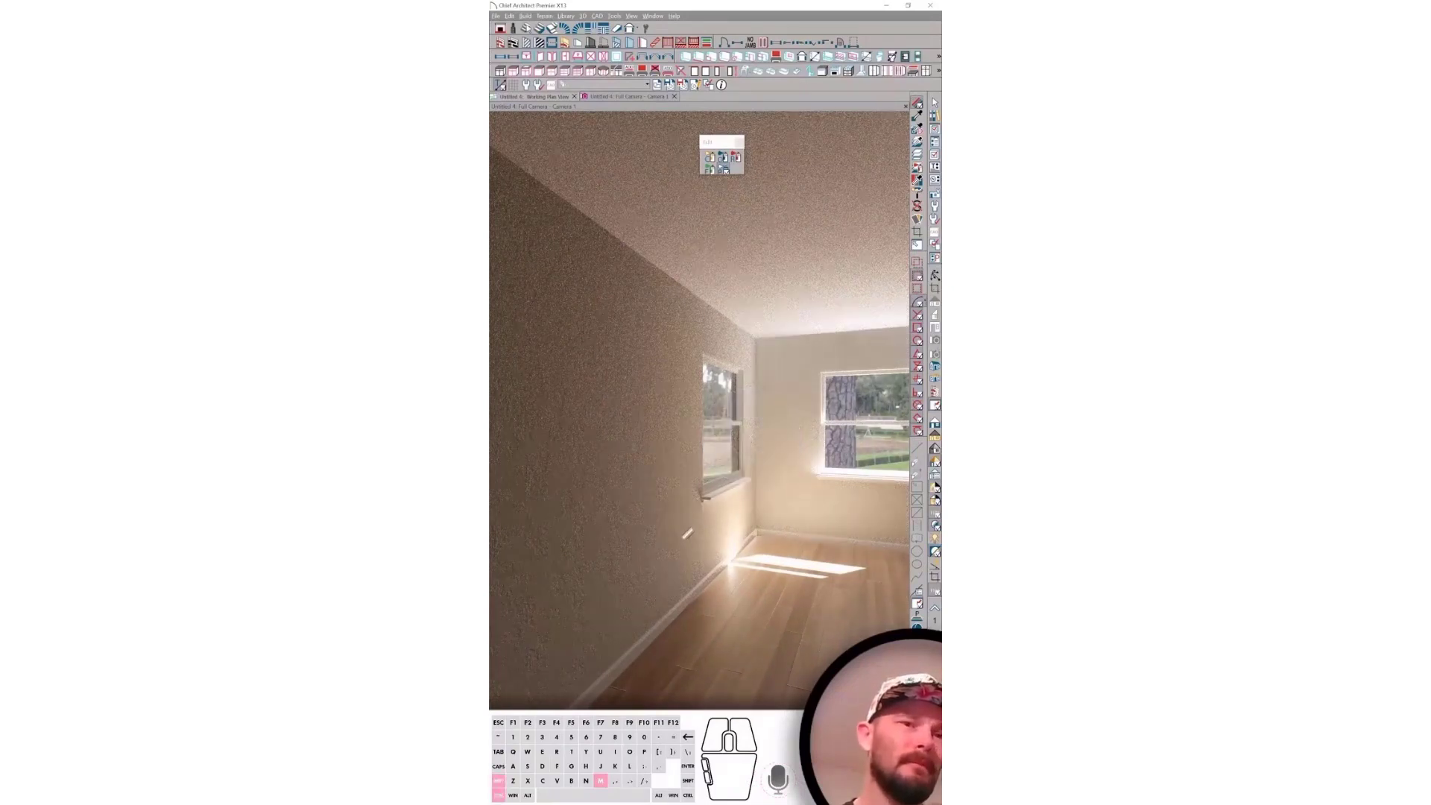
key("ctrl+shift+m")
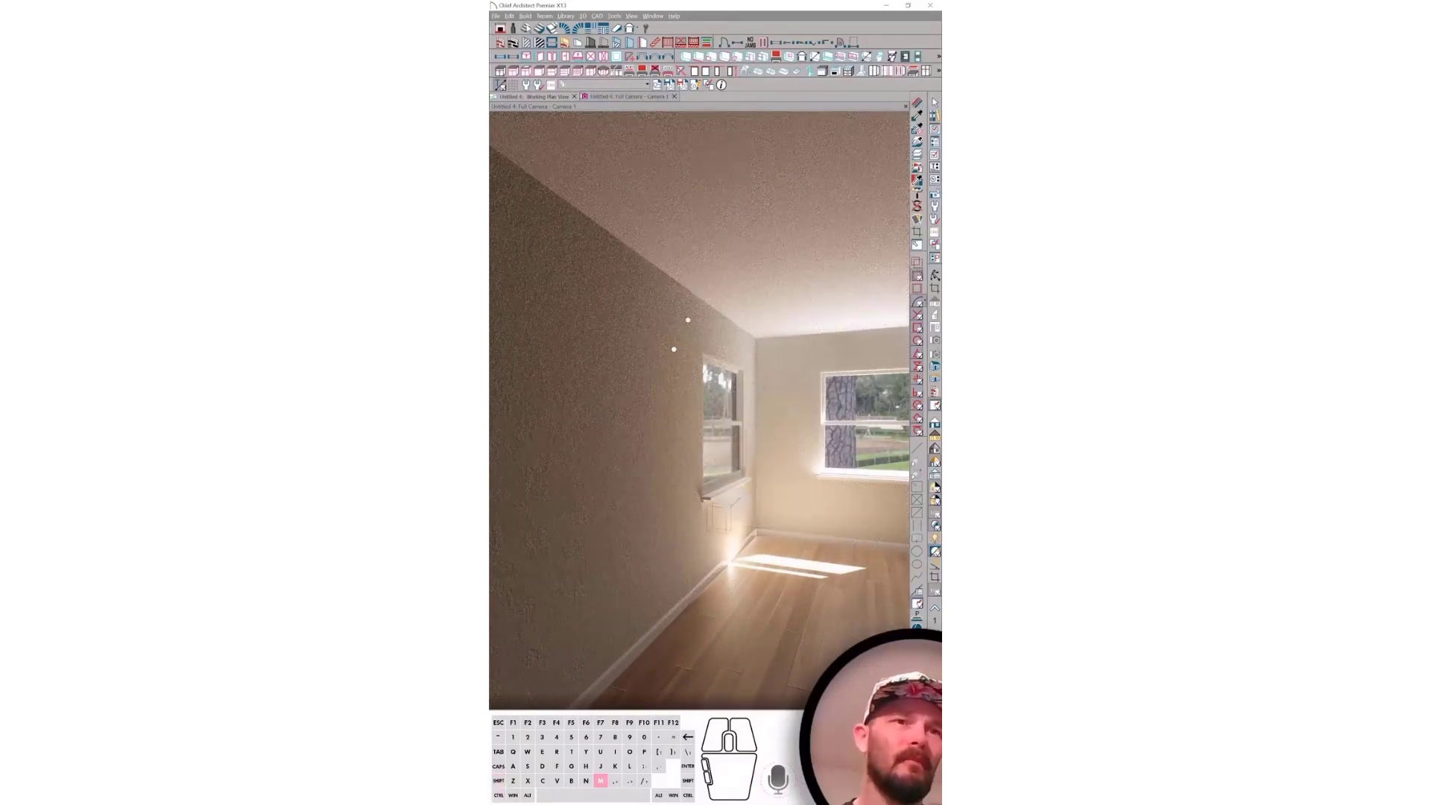
left_click(631, 199)
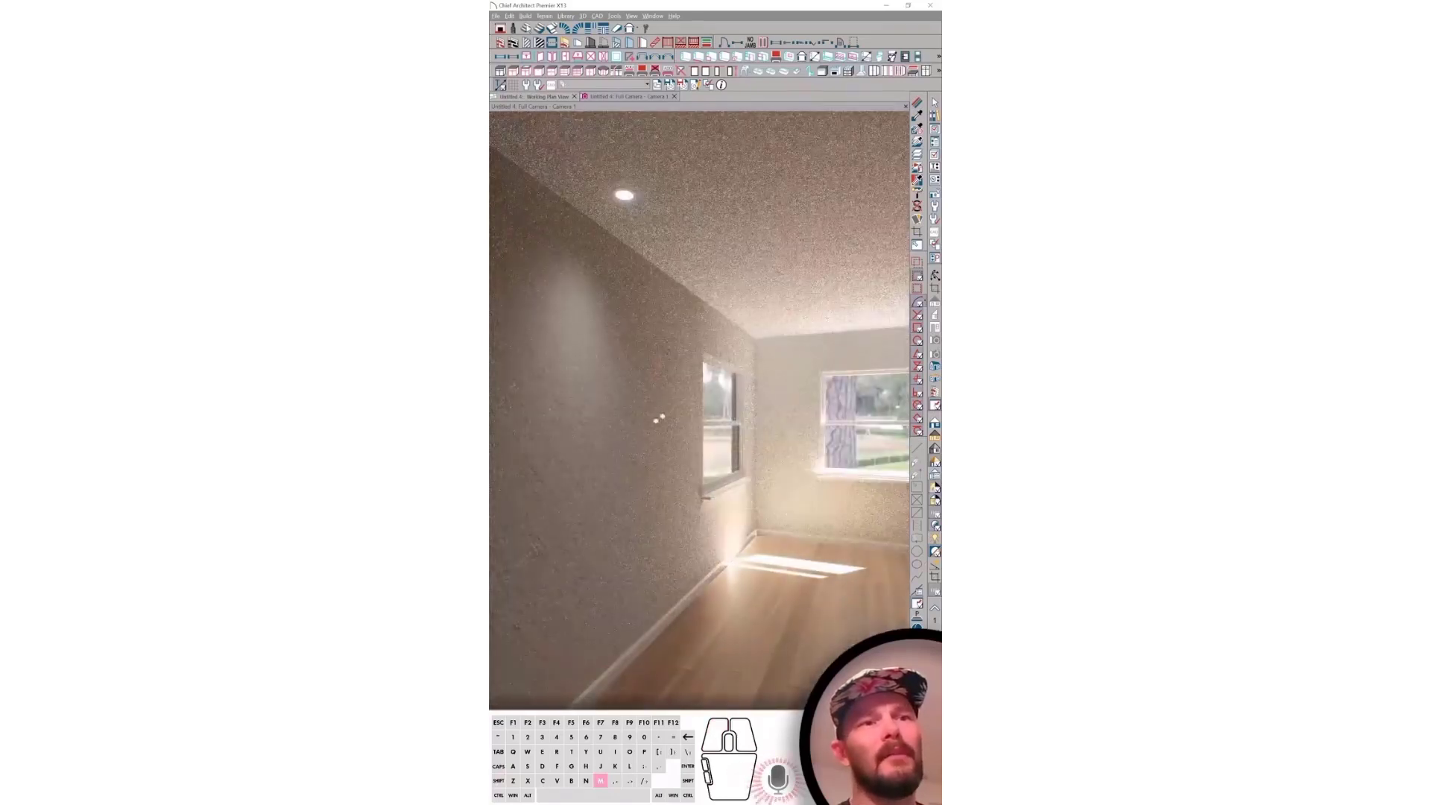
Assign Drywall 2 Bump Map-Heavy from the Walls bump maps as the wall drywall material's roughness map and apply the material
scroll(661, 417, "up", 4)
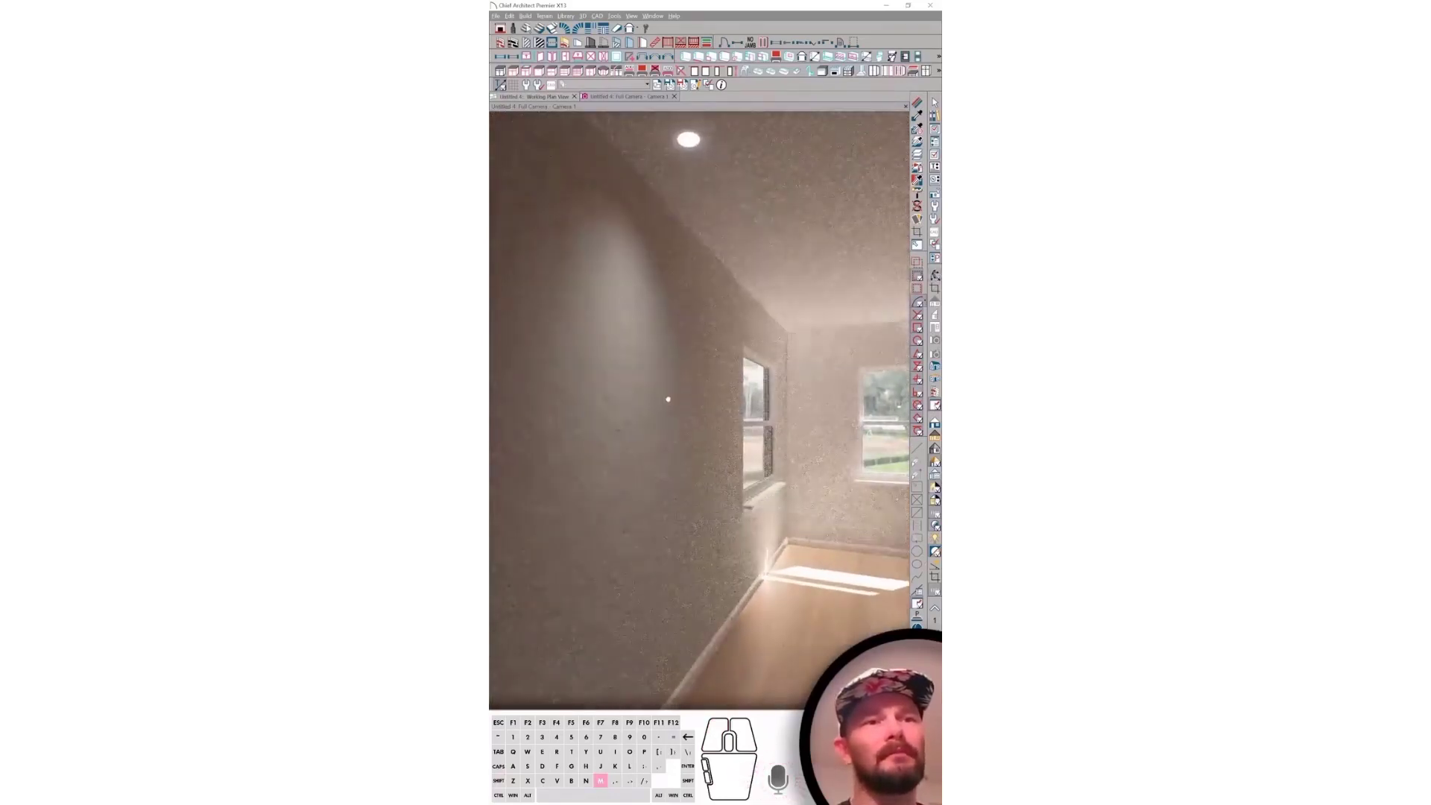
scroll(668, 400, "up", 5)
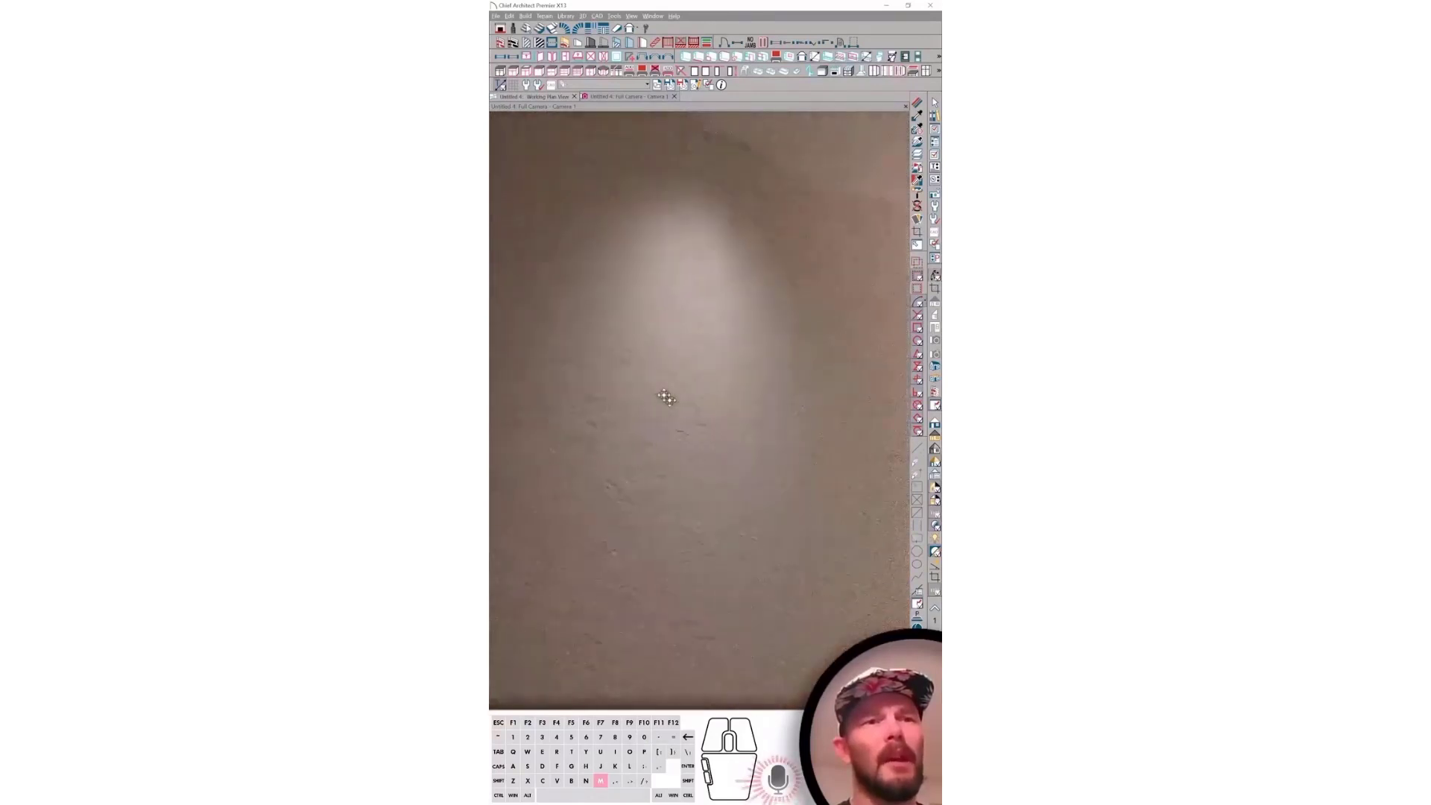
key("m")
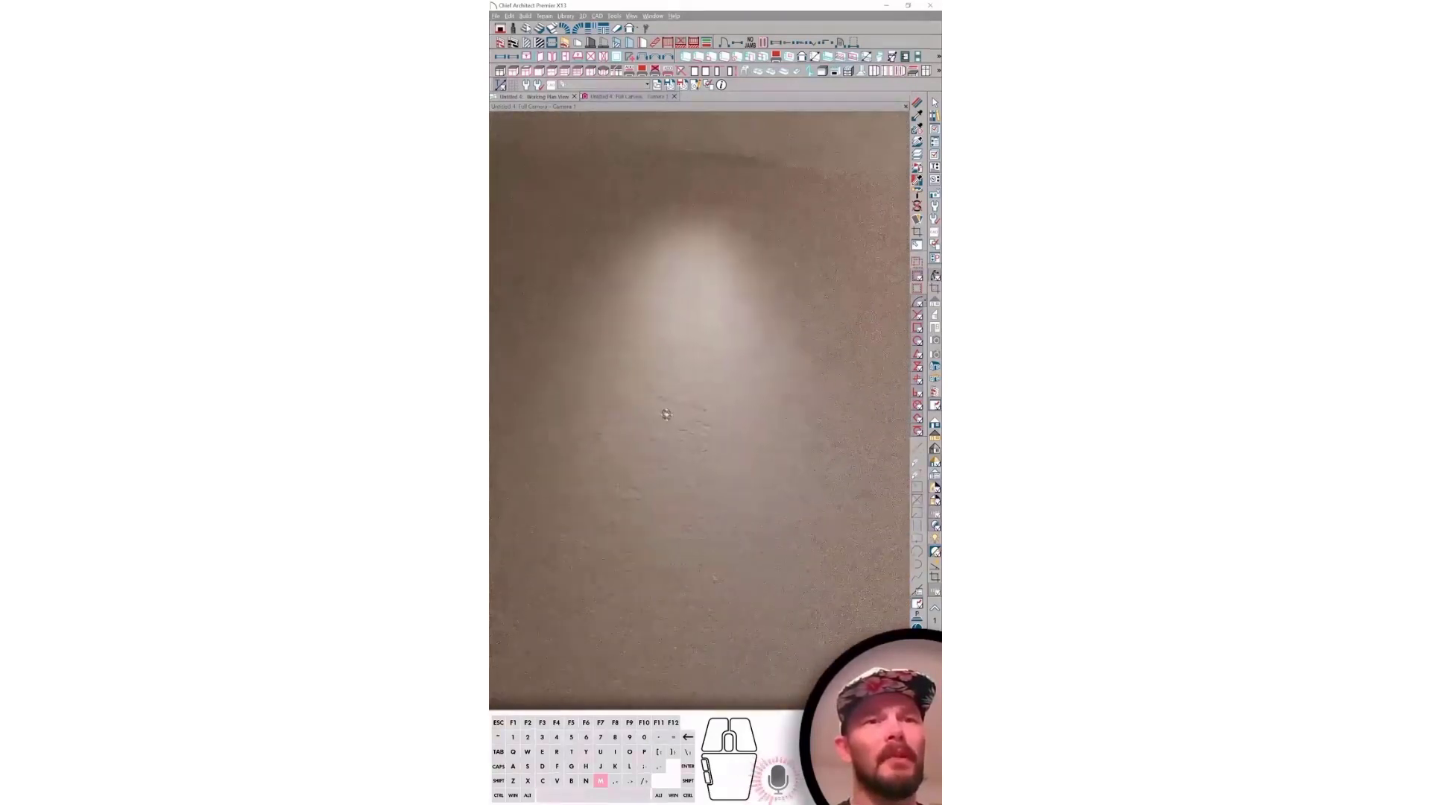
key("m")
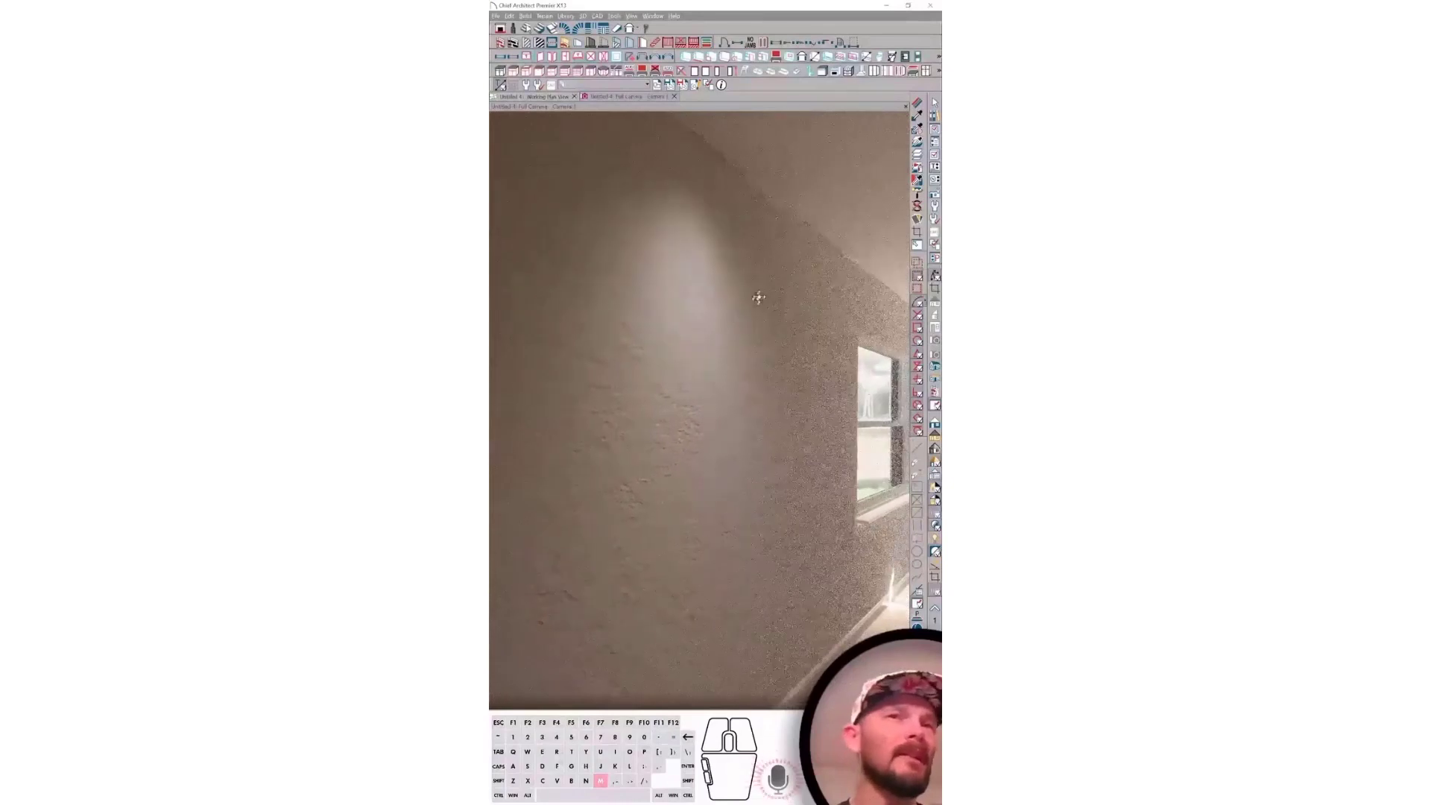
left_click(918, 103)
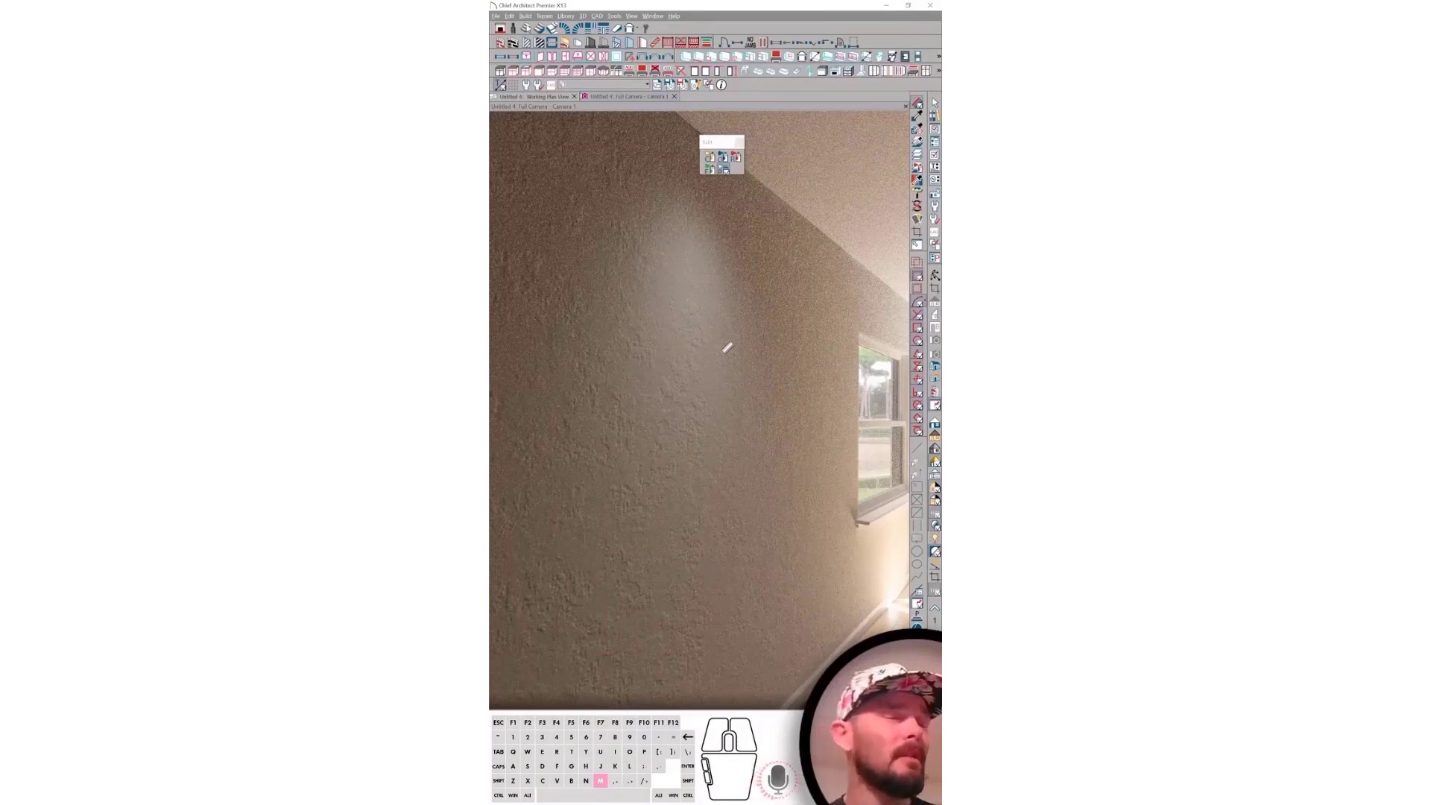
left_click(728, 347)
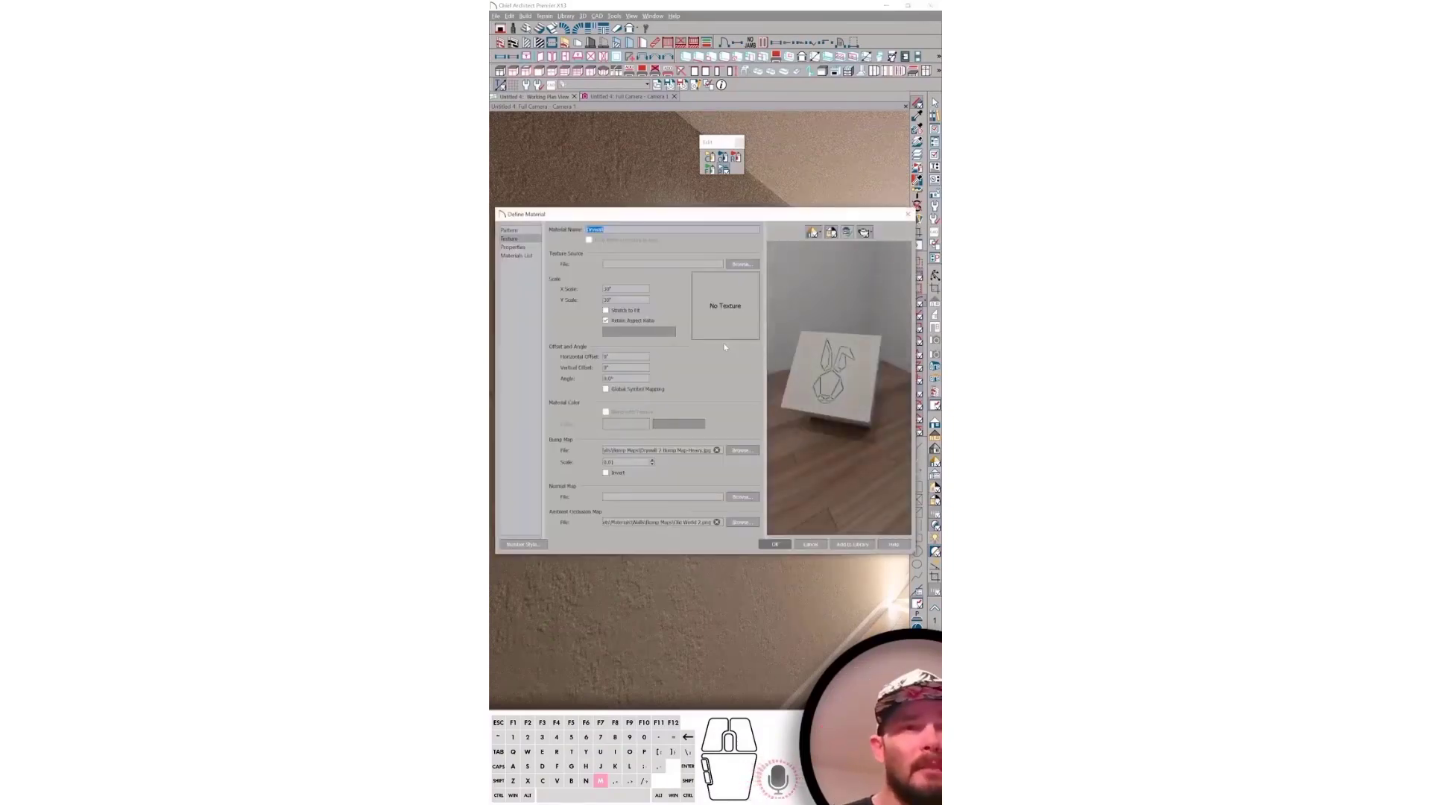
left_click(513, 247)
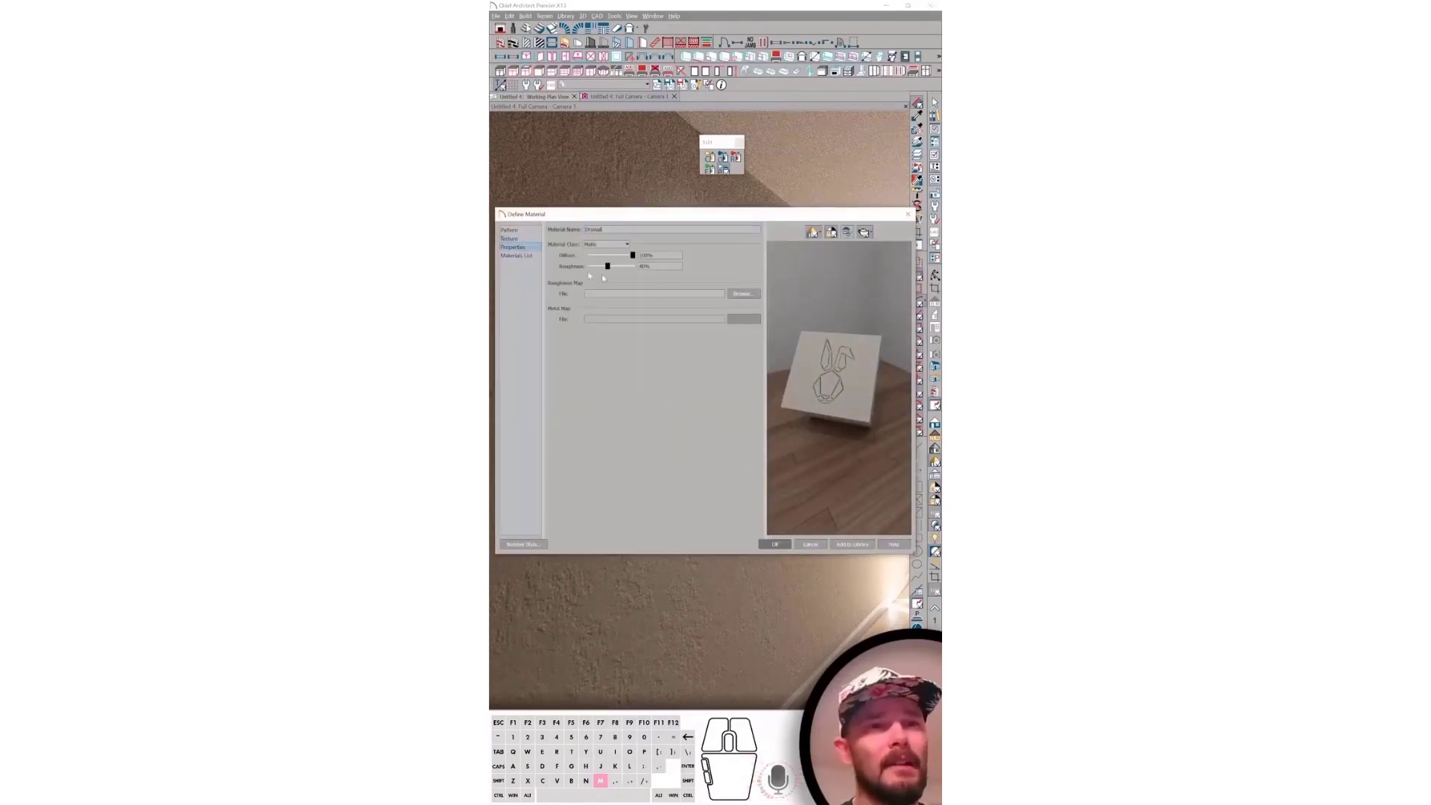
left_click(755, 295)
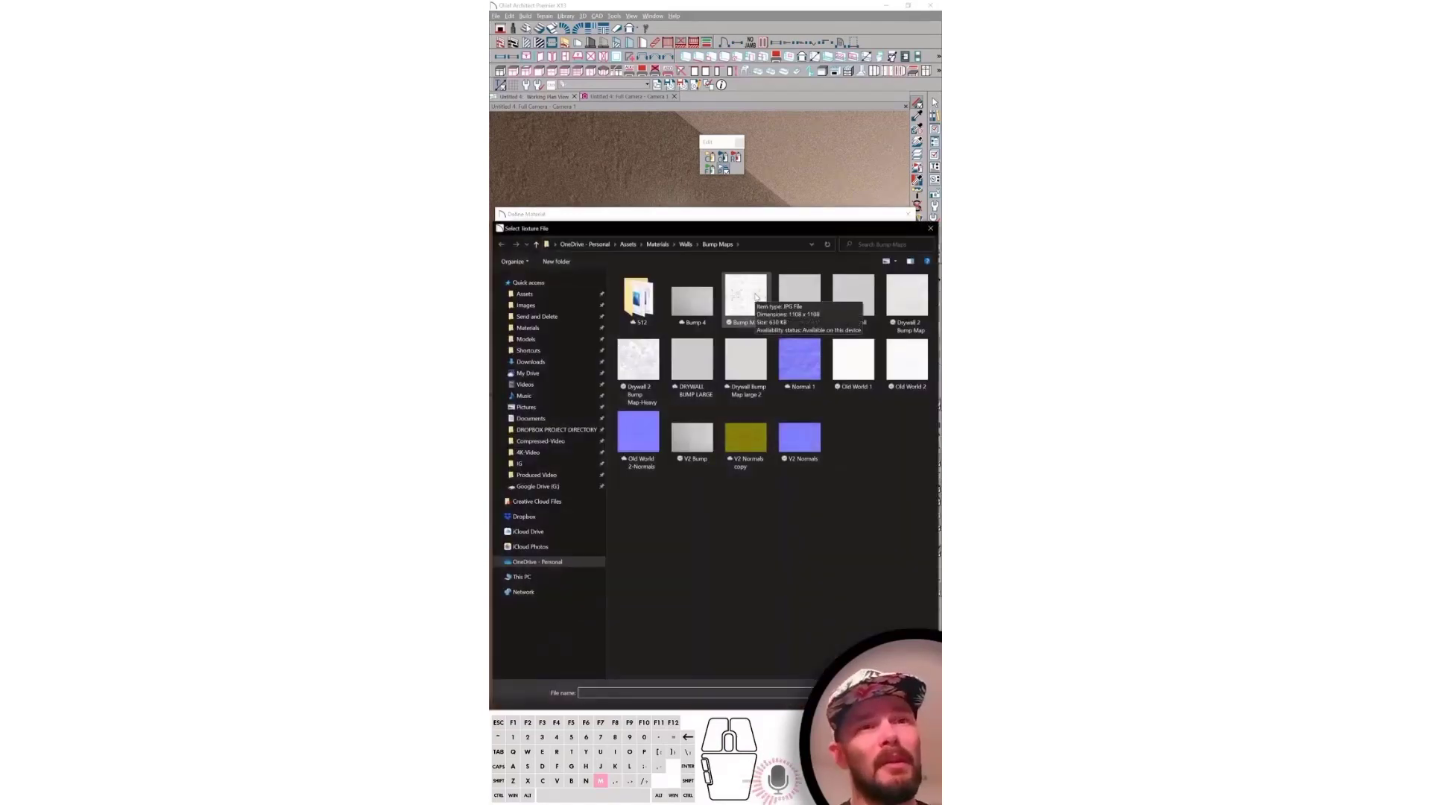
double_click(639, 361)
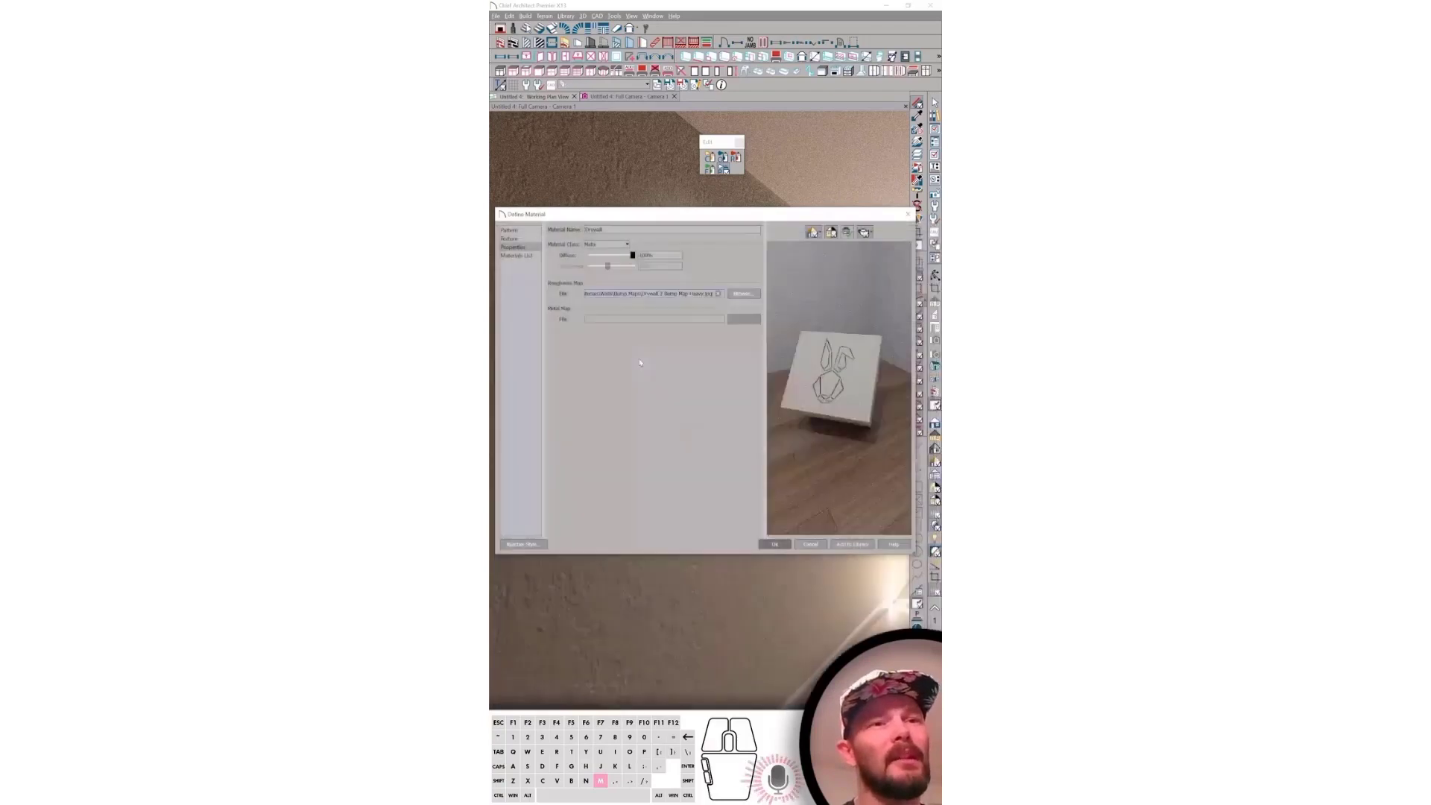
left_click(773, 545)
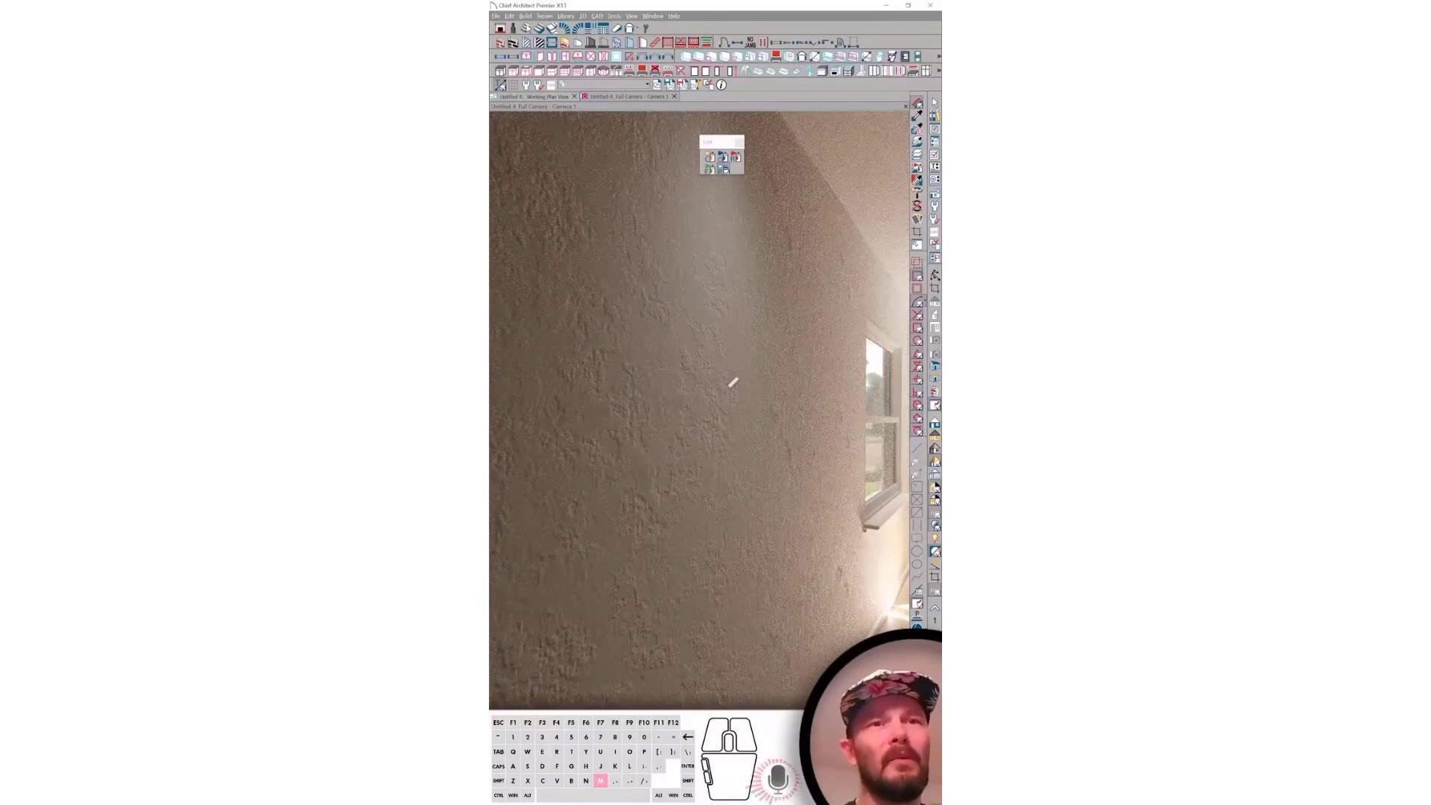
Replace the drywall's roughness map with Metal Rusty_07.DIFFUSE from the Metals folder and apply the material
left_click(732, 383)
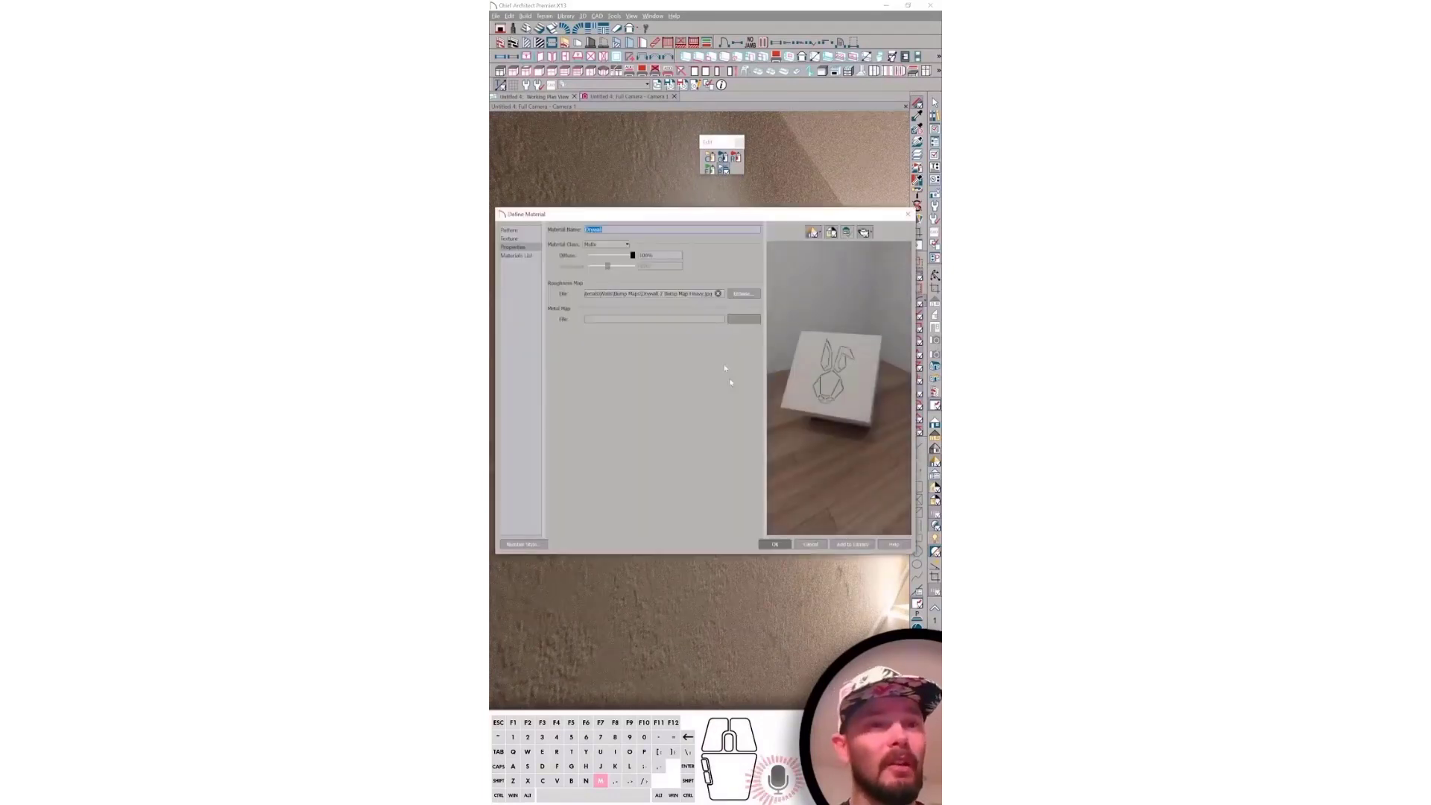
left_click(743, 293)
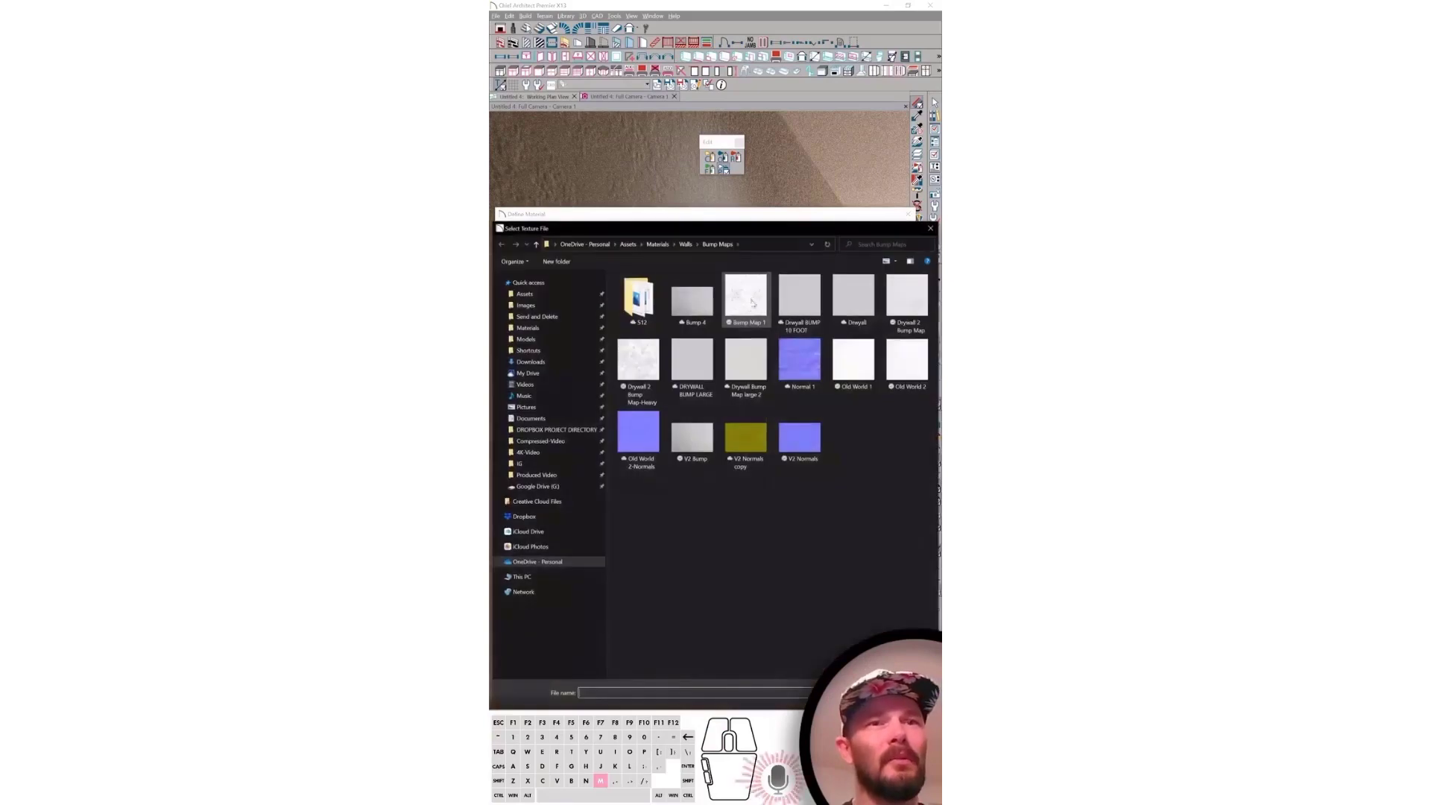
left_click(658, 244)
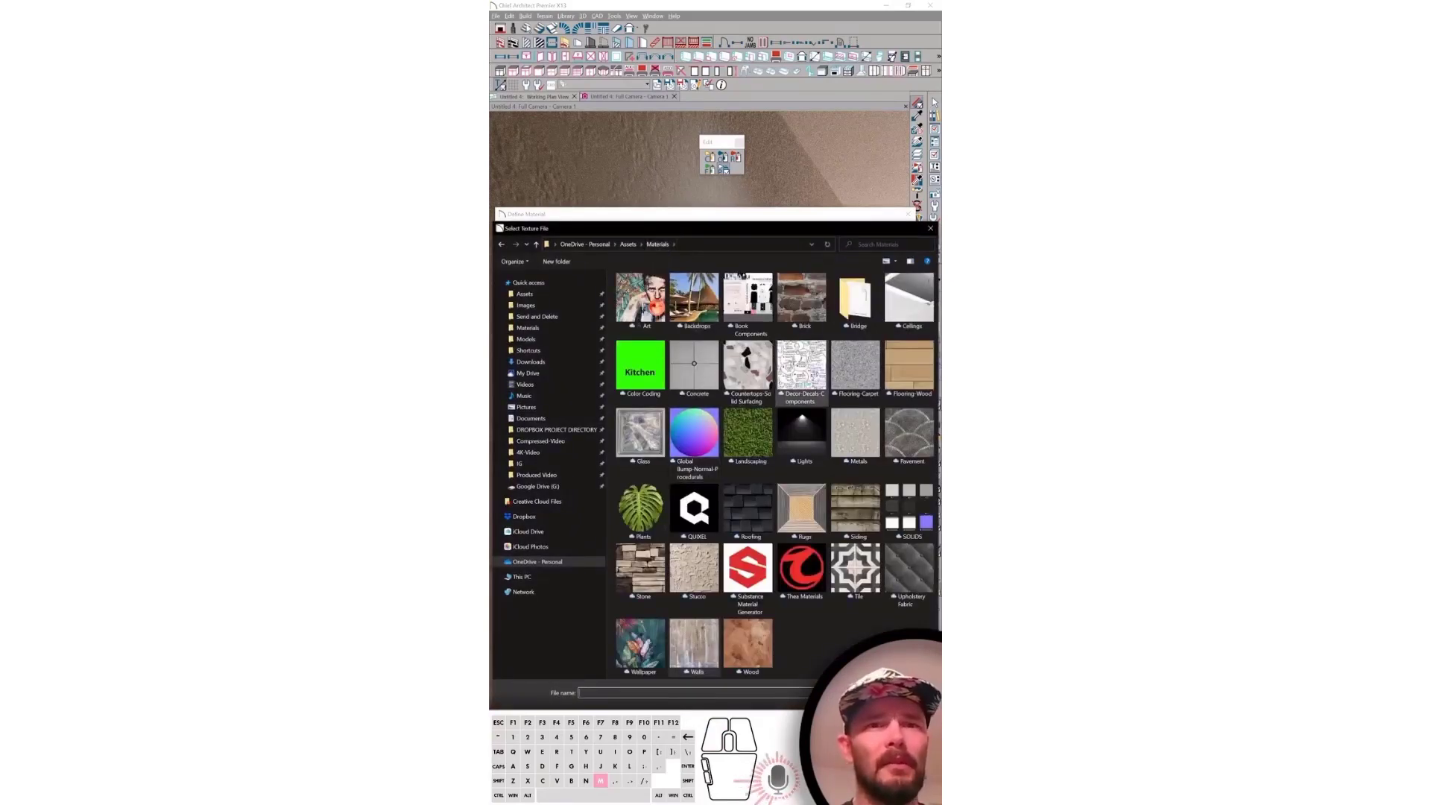
double_click(835, 424)
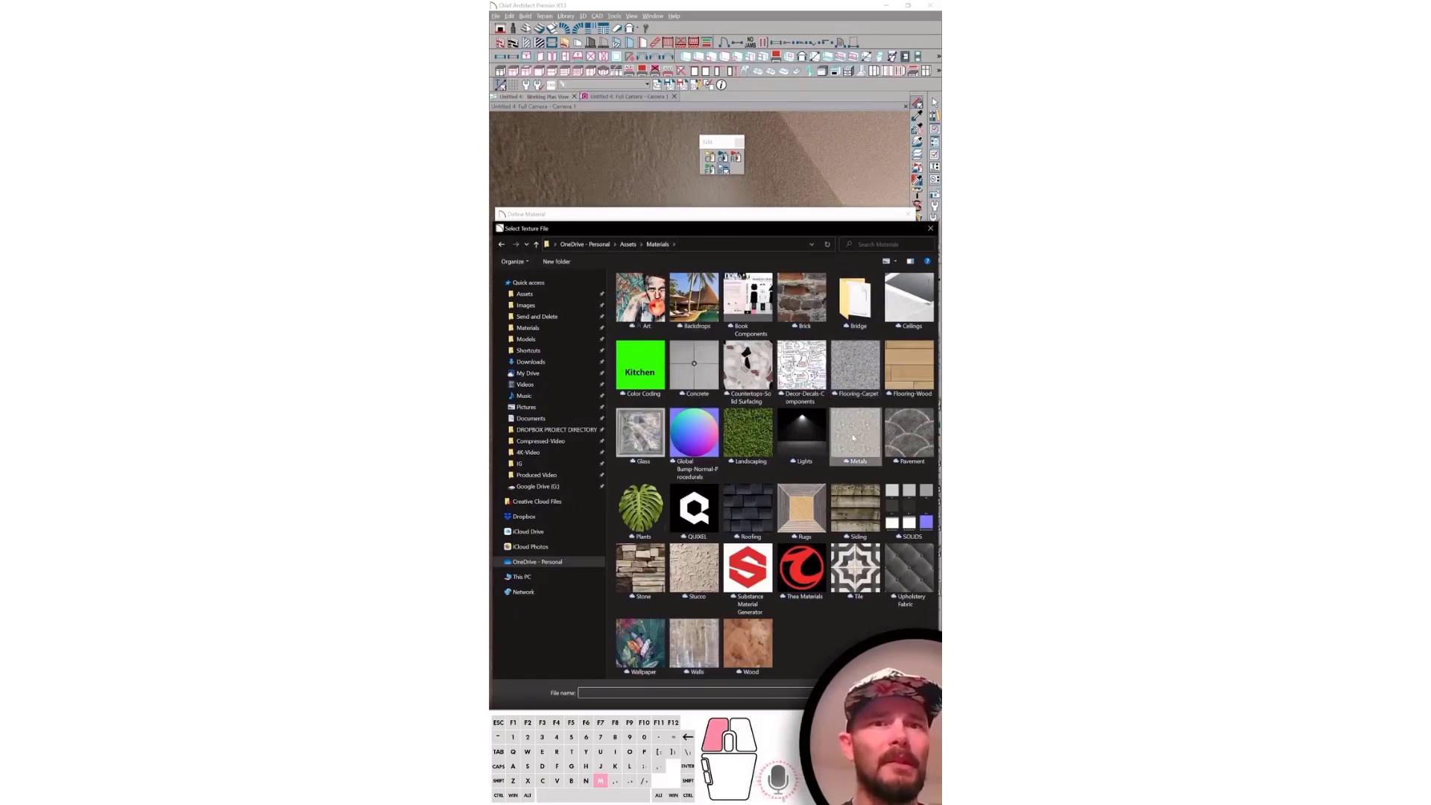
double_click(650, 565)
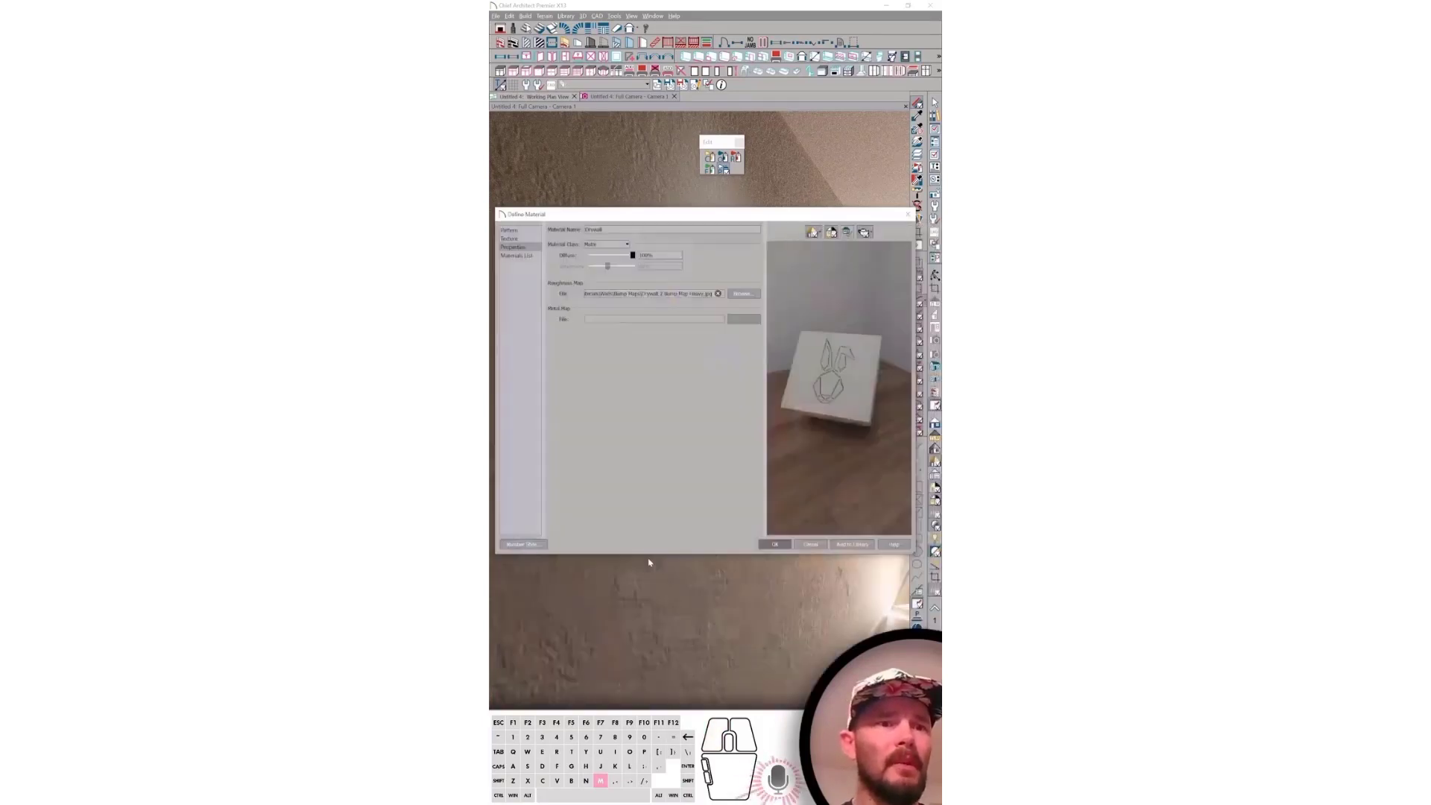
left_click(783, 547)
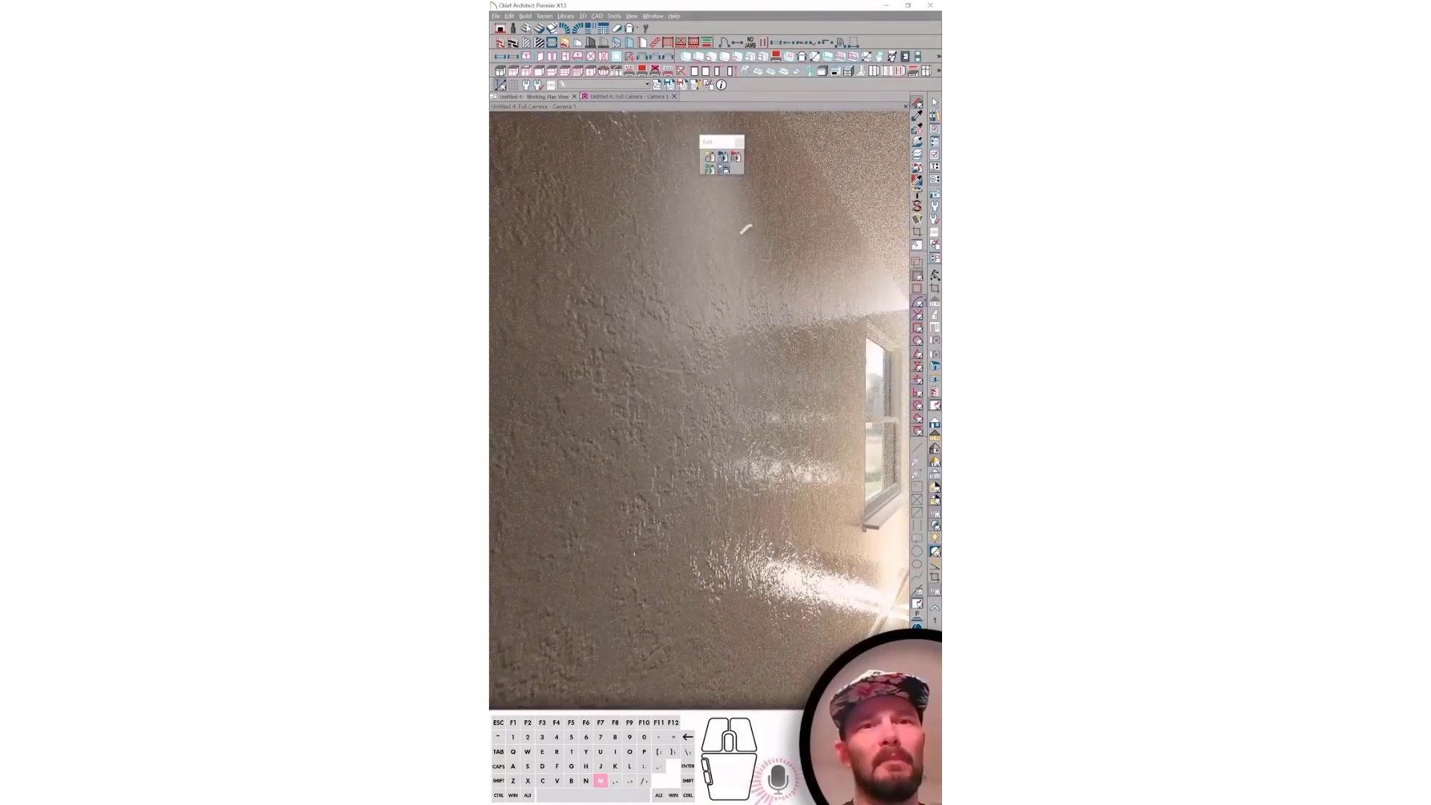
Examine the wall's reflections from several angles and open the drywall material's texture settings
key("Escape")
left_click_drag(761, 539, 764, 537)
key("m")
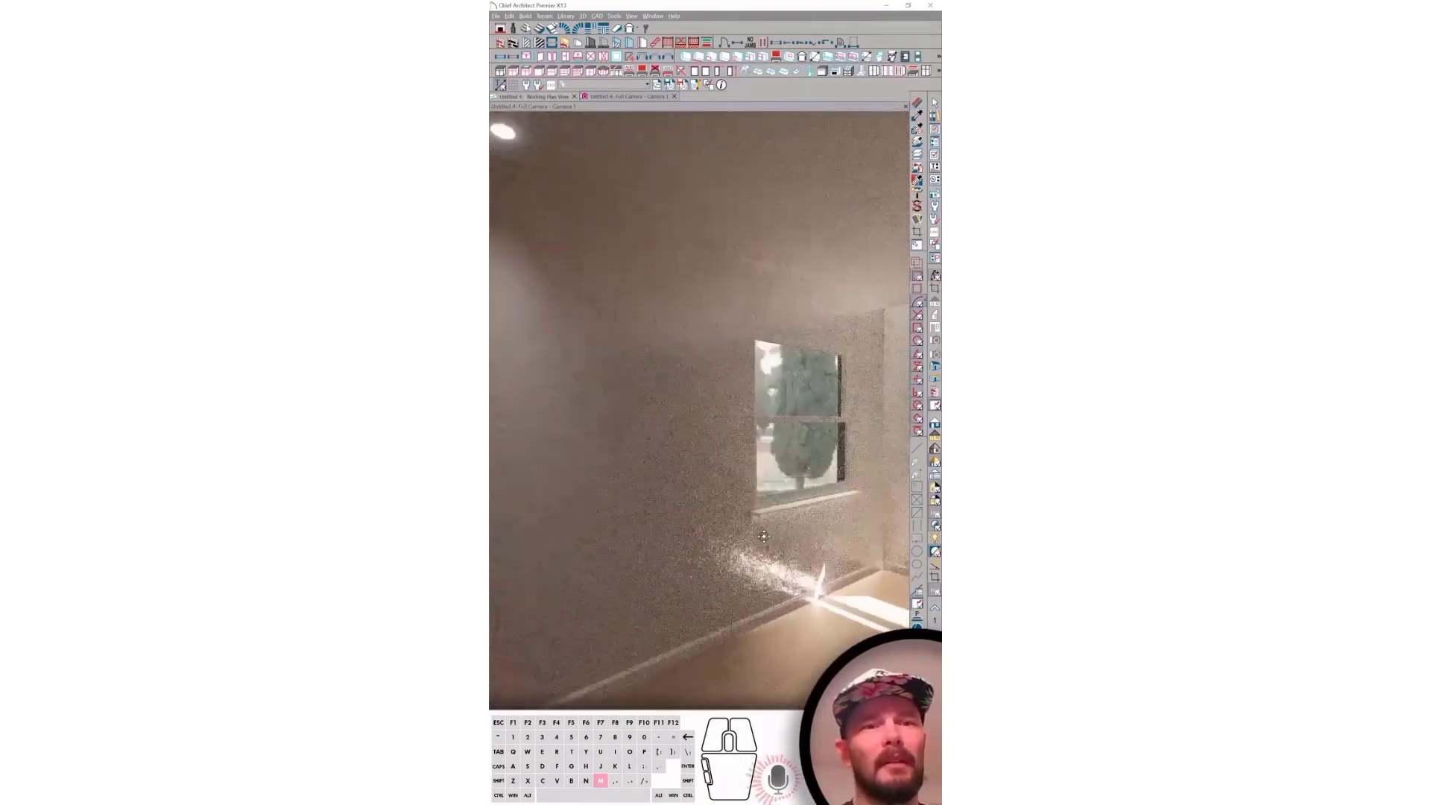
key("m")
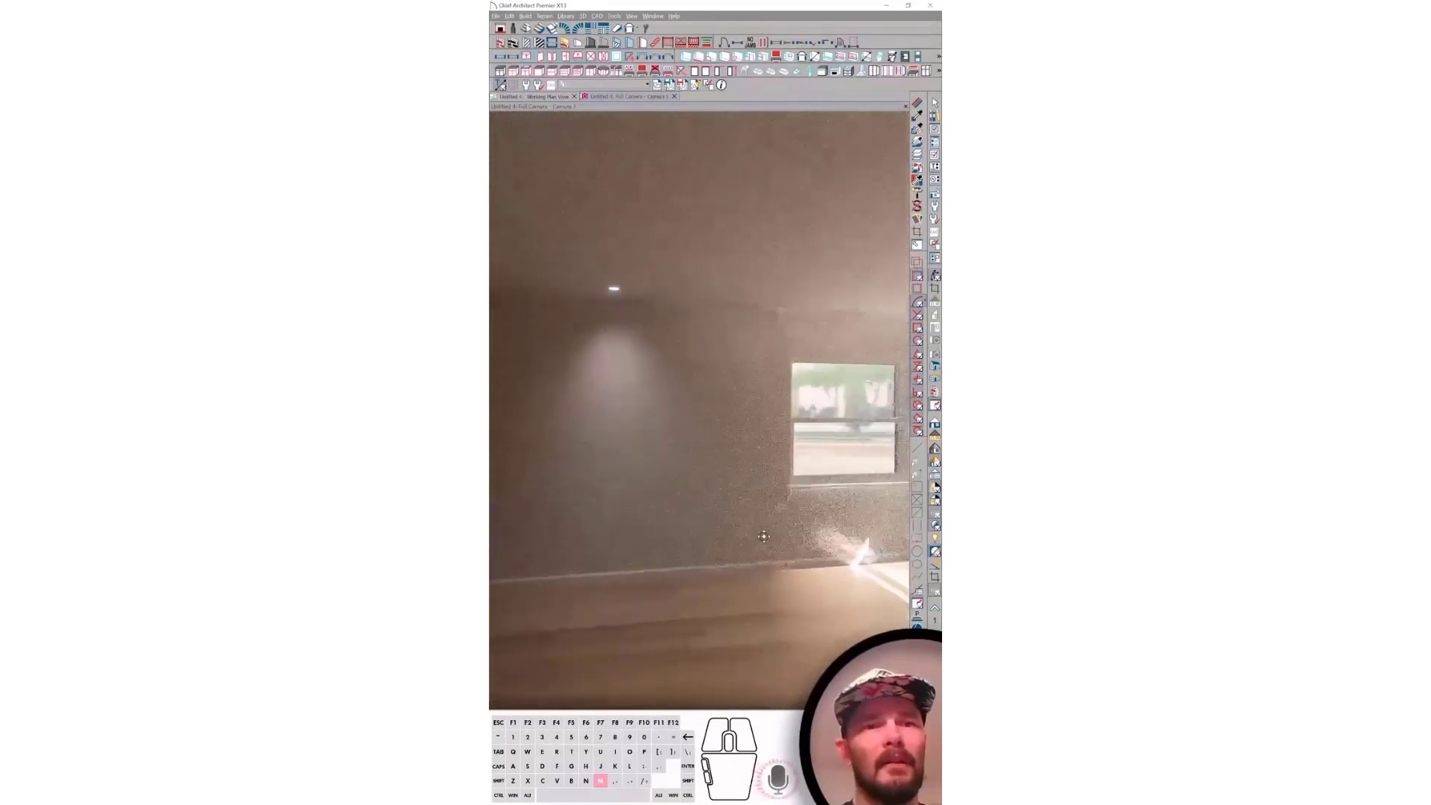
key("m")
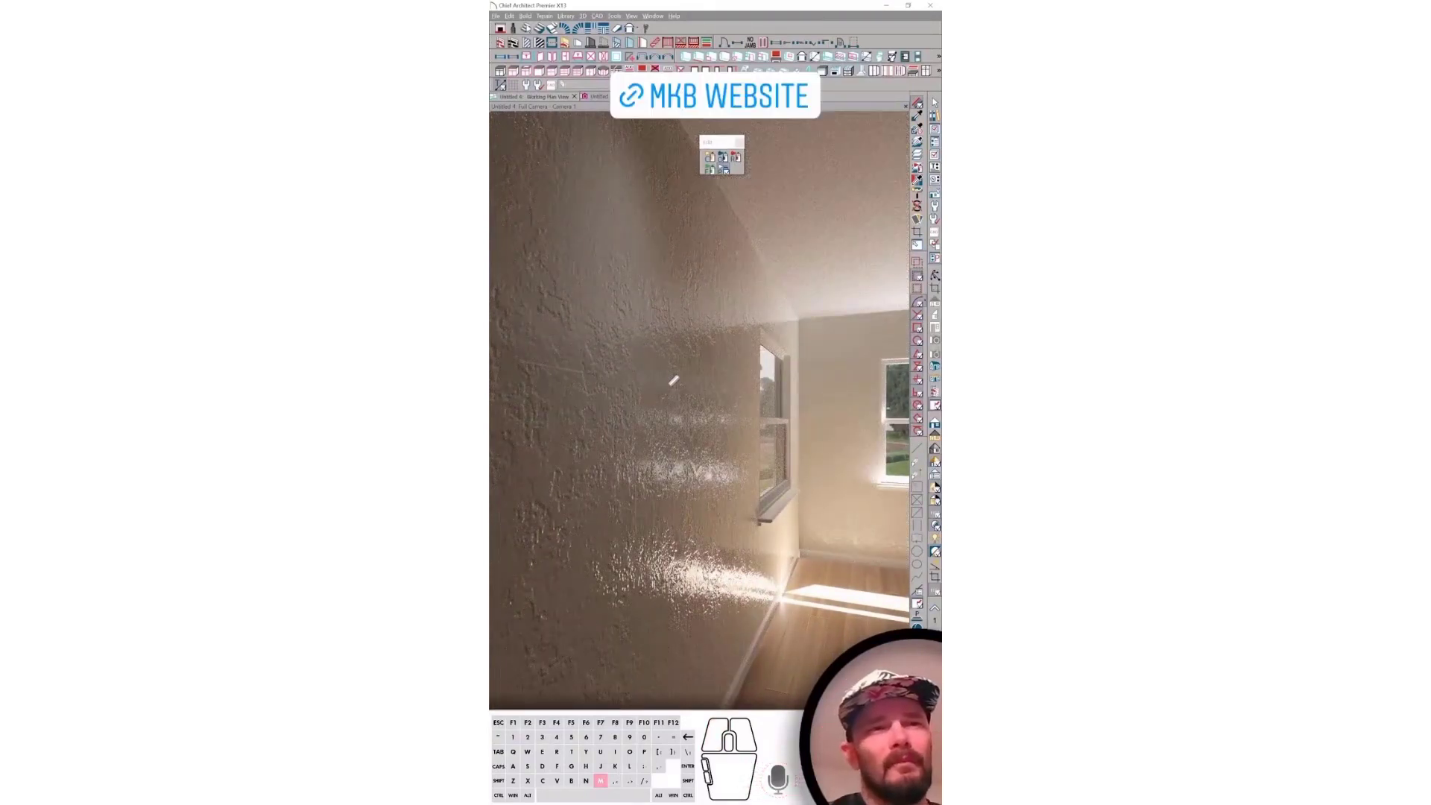
left_click(673, 381)
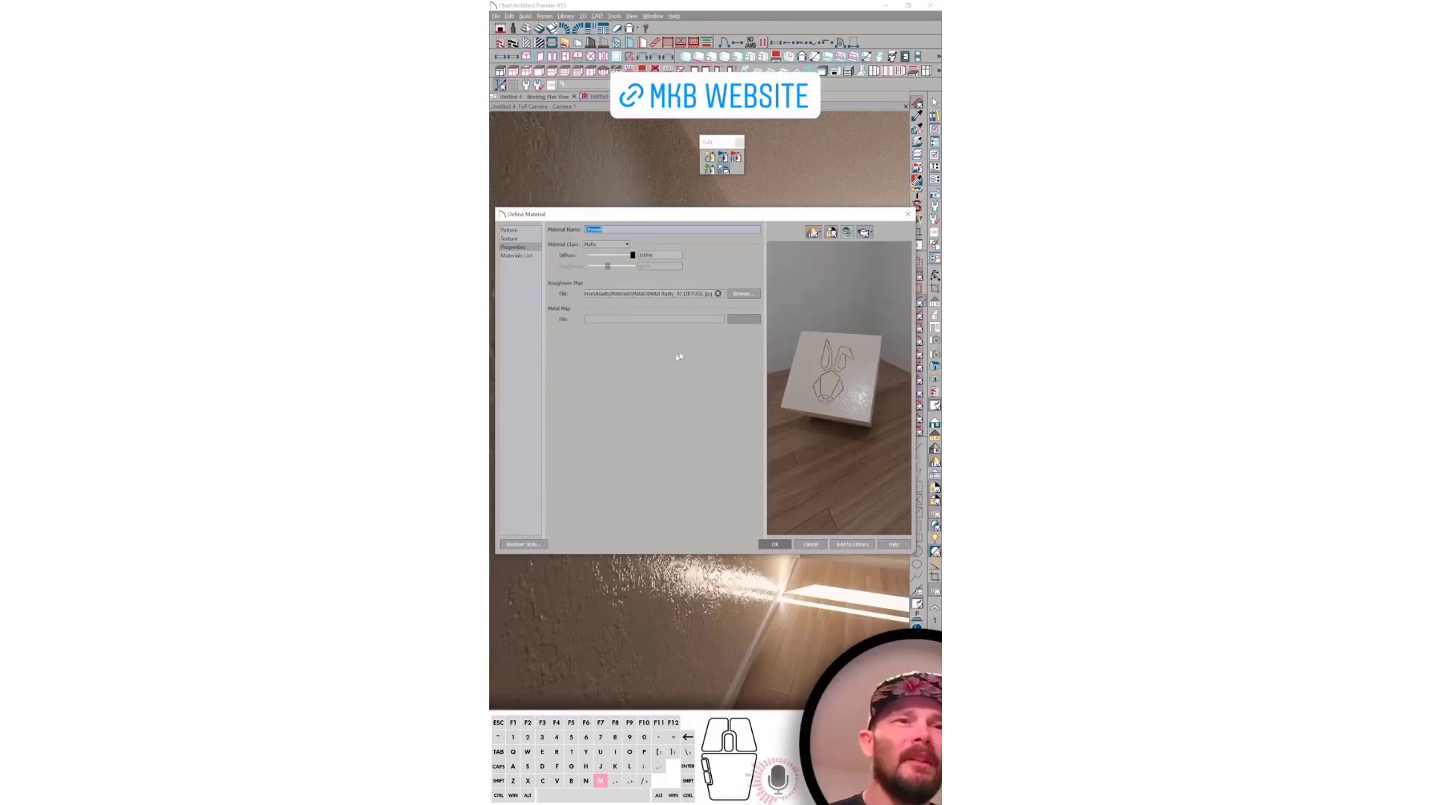
left_click(520, 239)
left_click(741, 451)
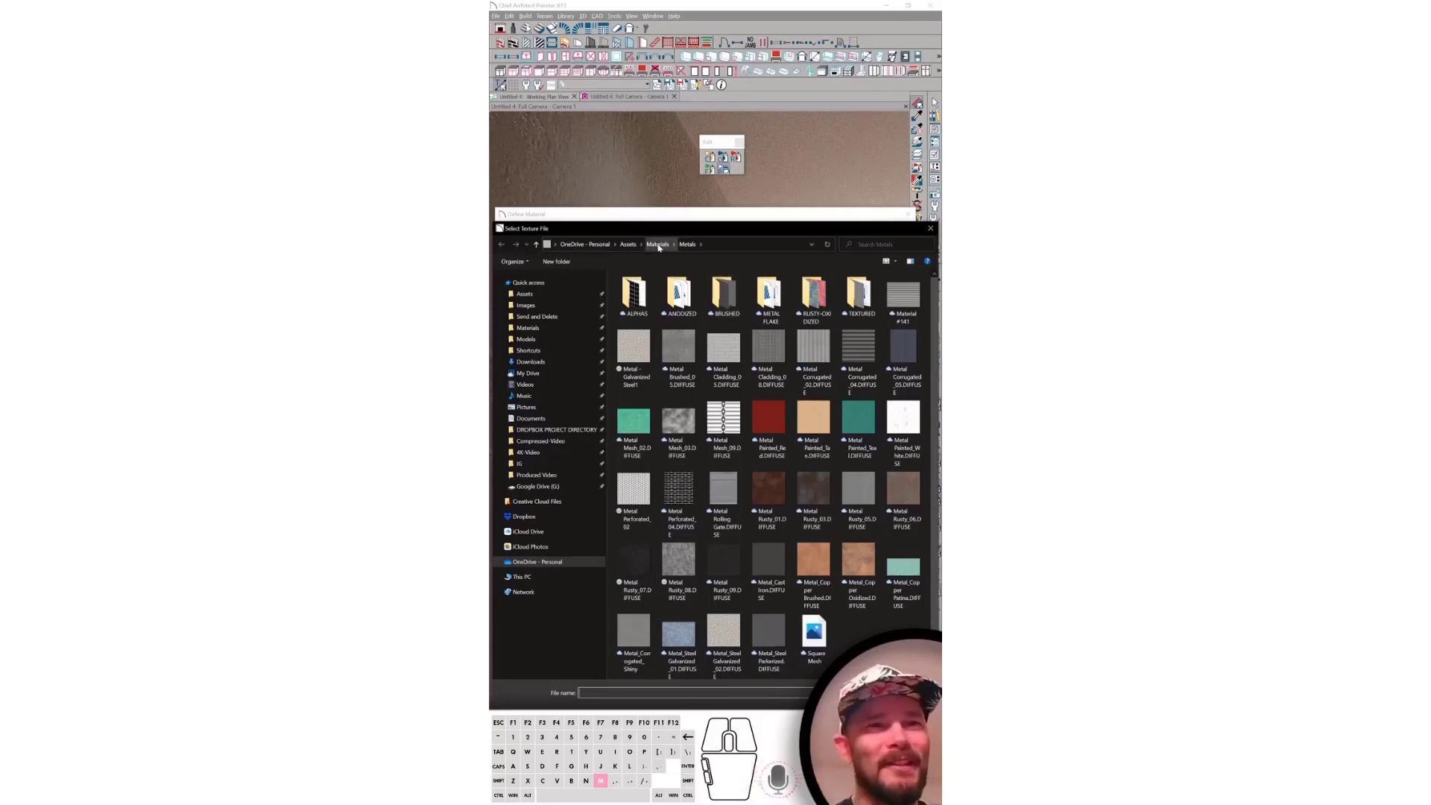
left_click(657, 244)
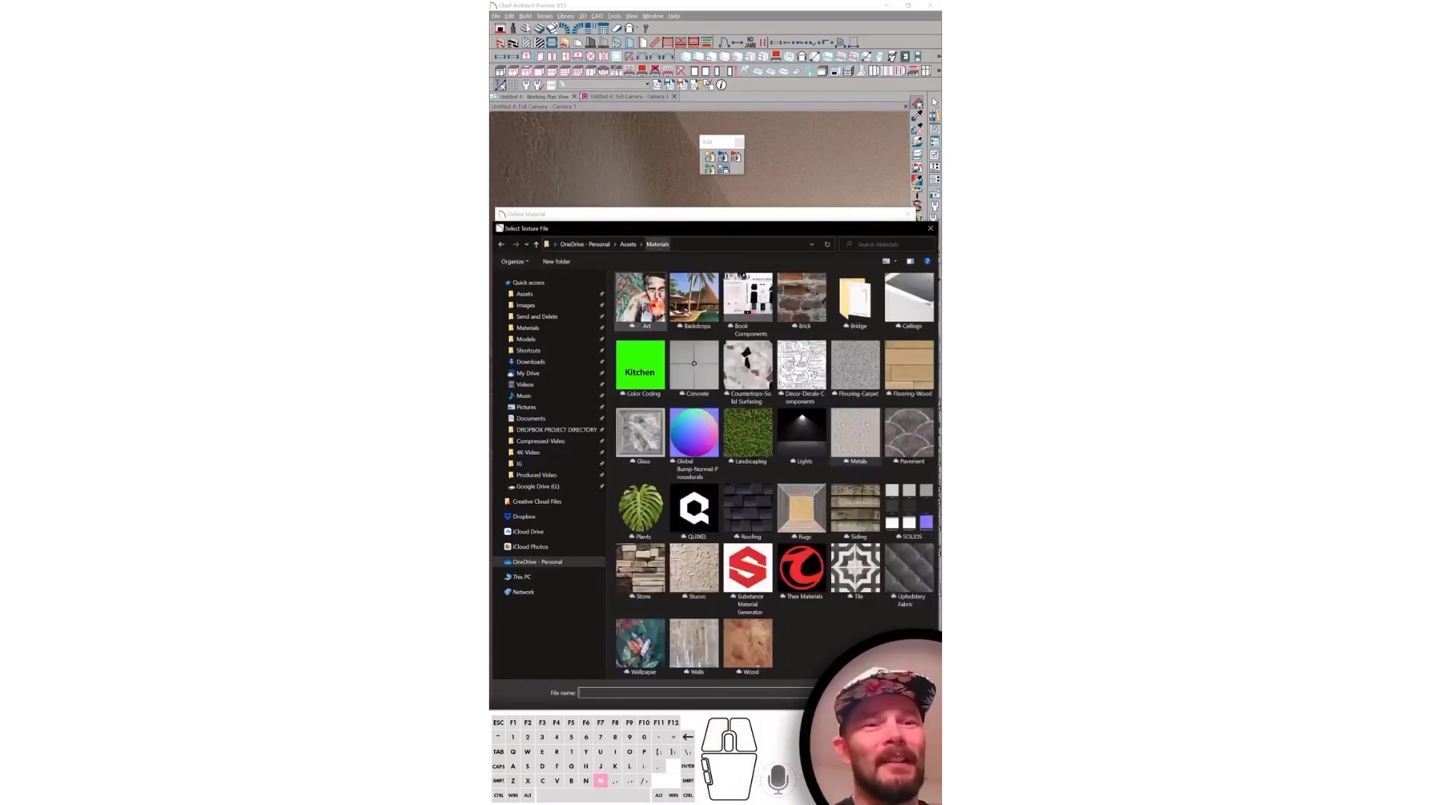
double_click(640, 646)
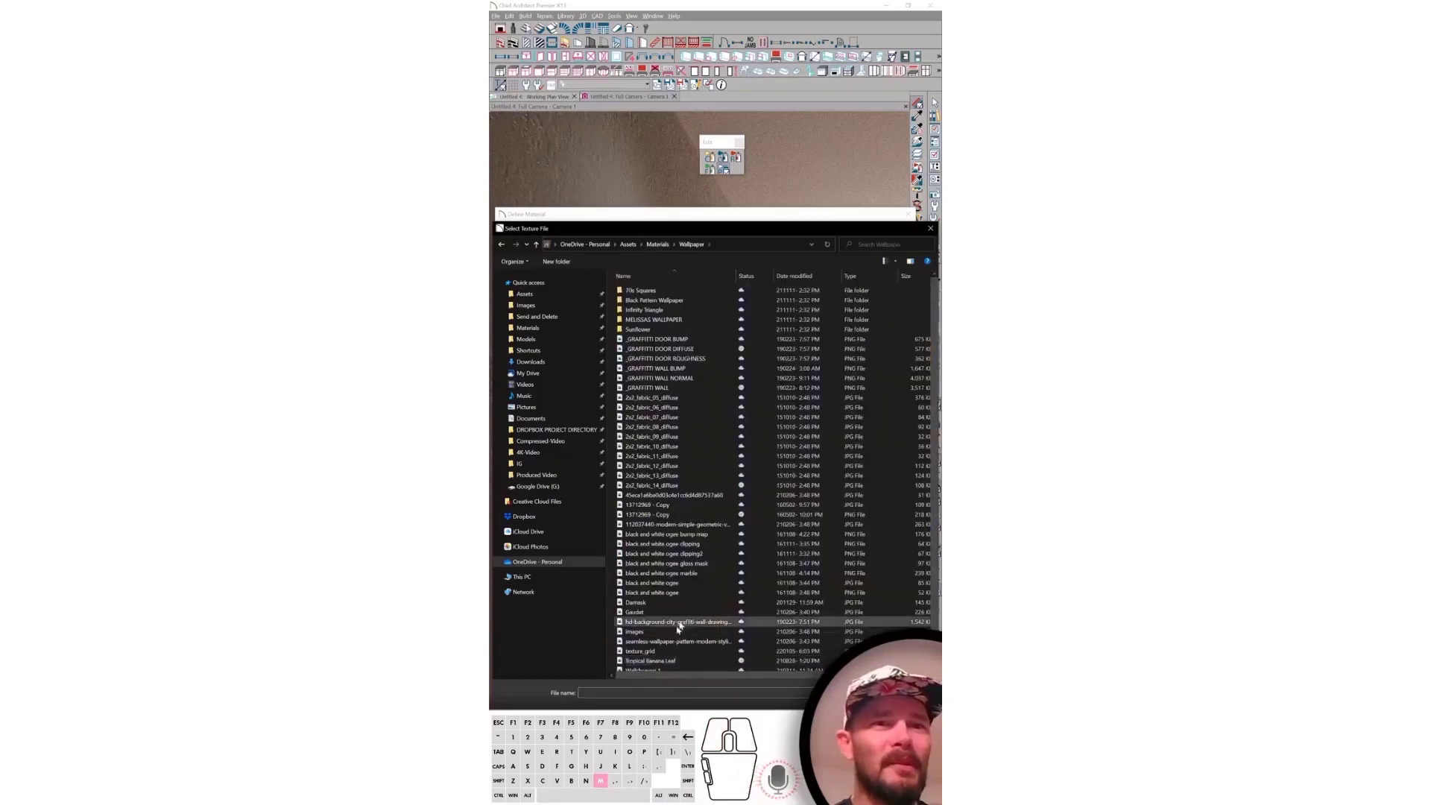
double_click(650, 319)
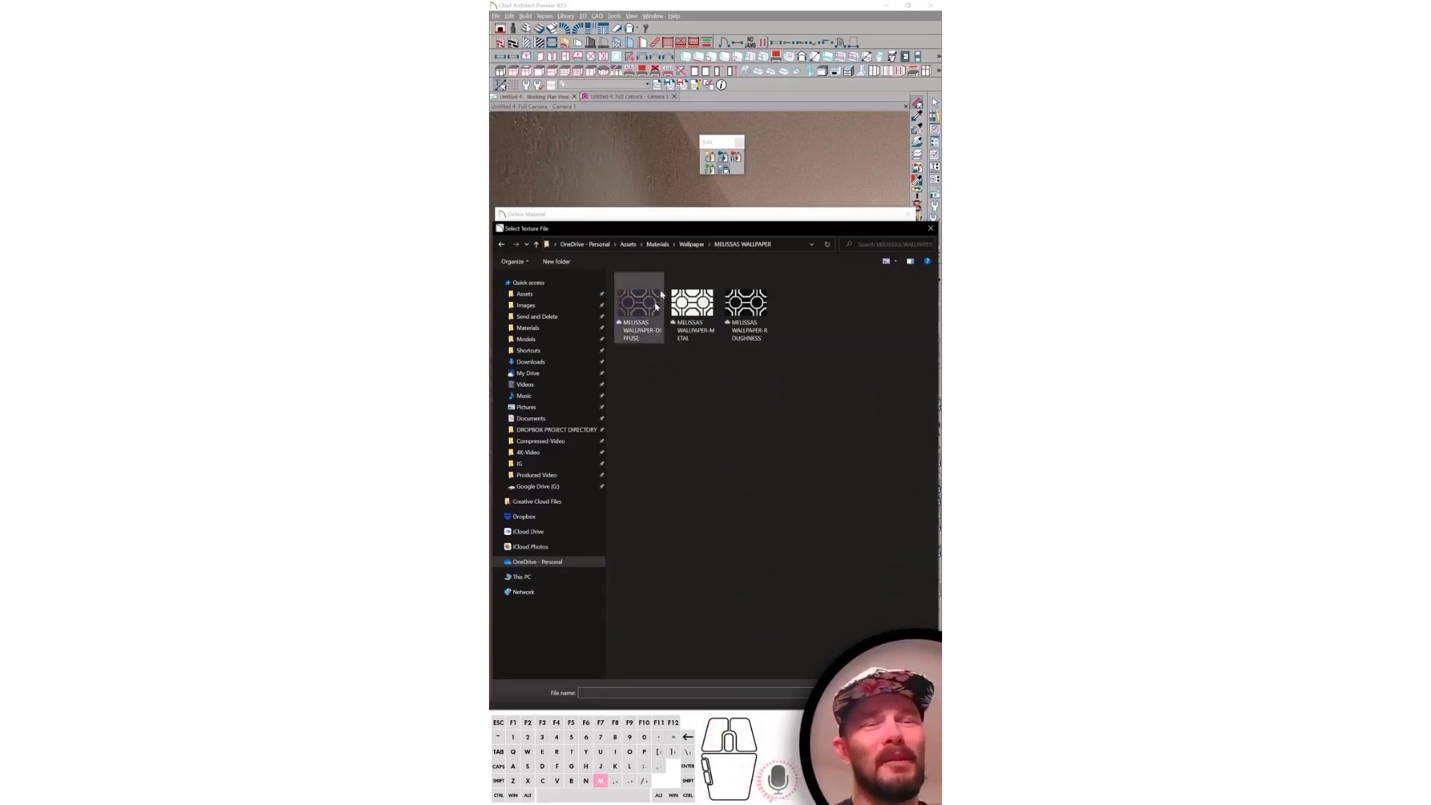
left_click(910, 708)
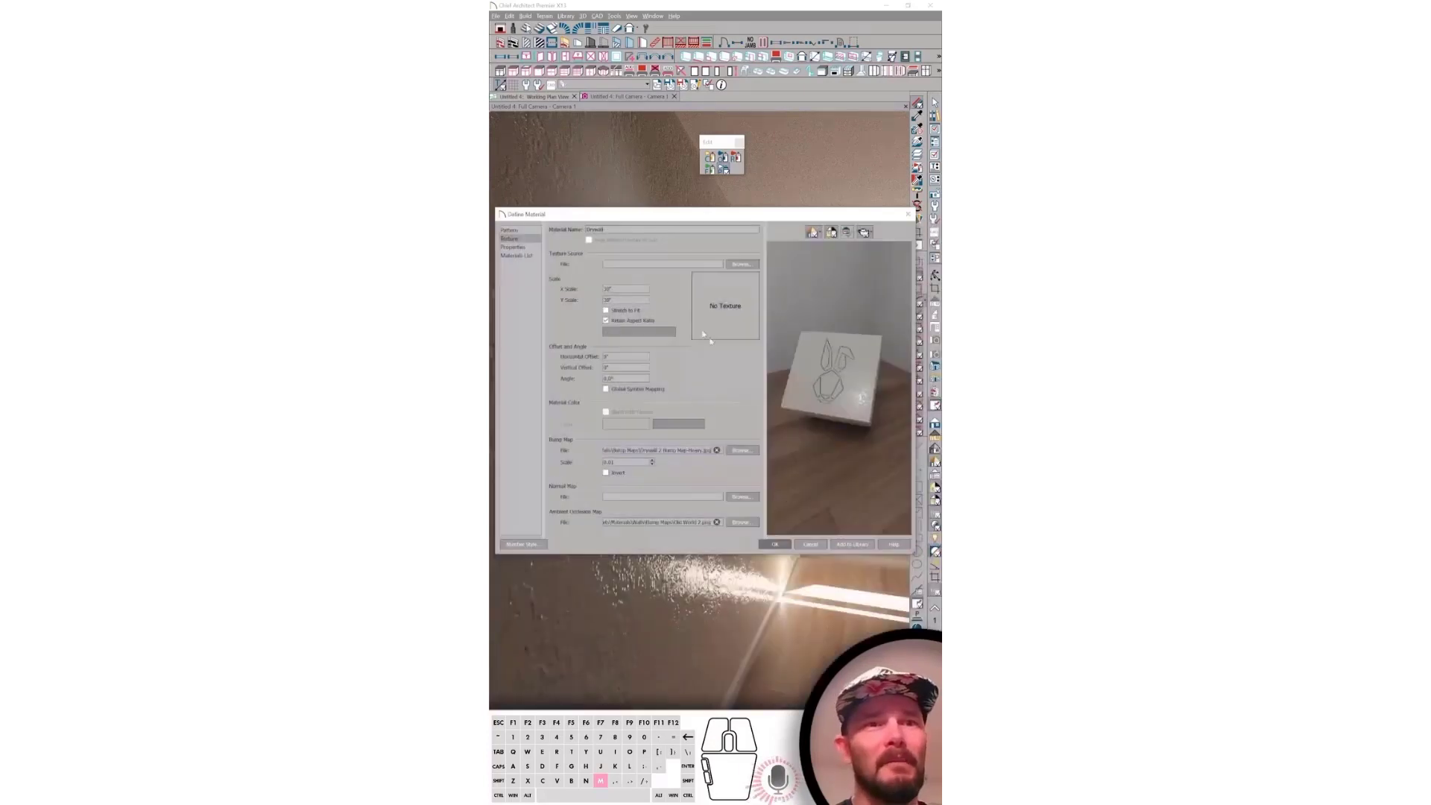
Assign MELISSAS WALLPAPER-DIFFUSE from the Wallpaper materials folder as the drywall material's texture source
left_click(737, 263)
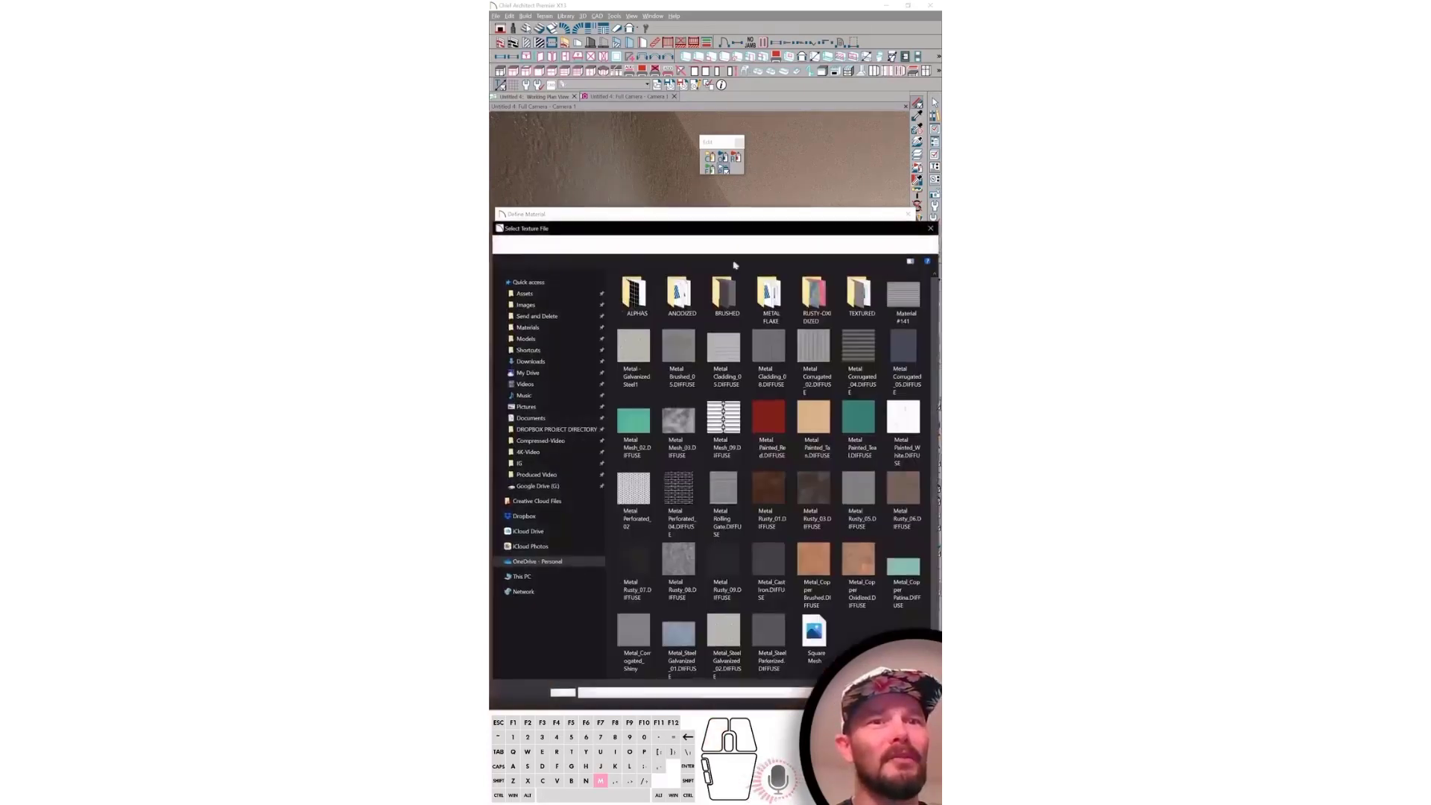
left_click(657, 245)
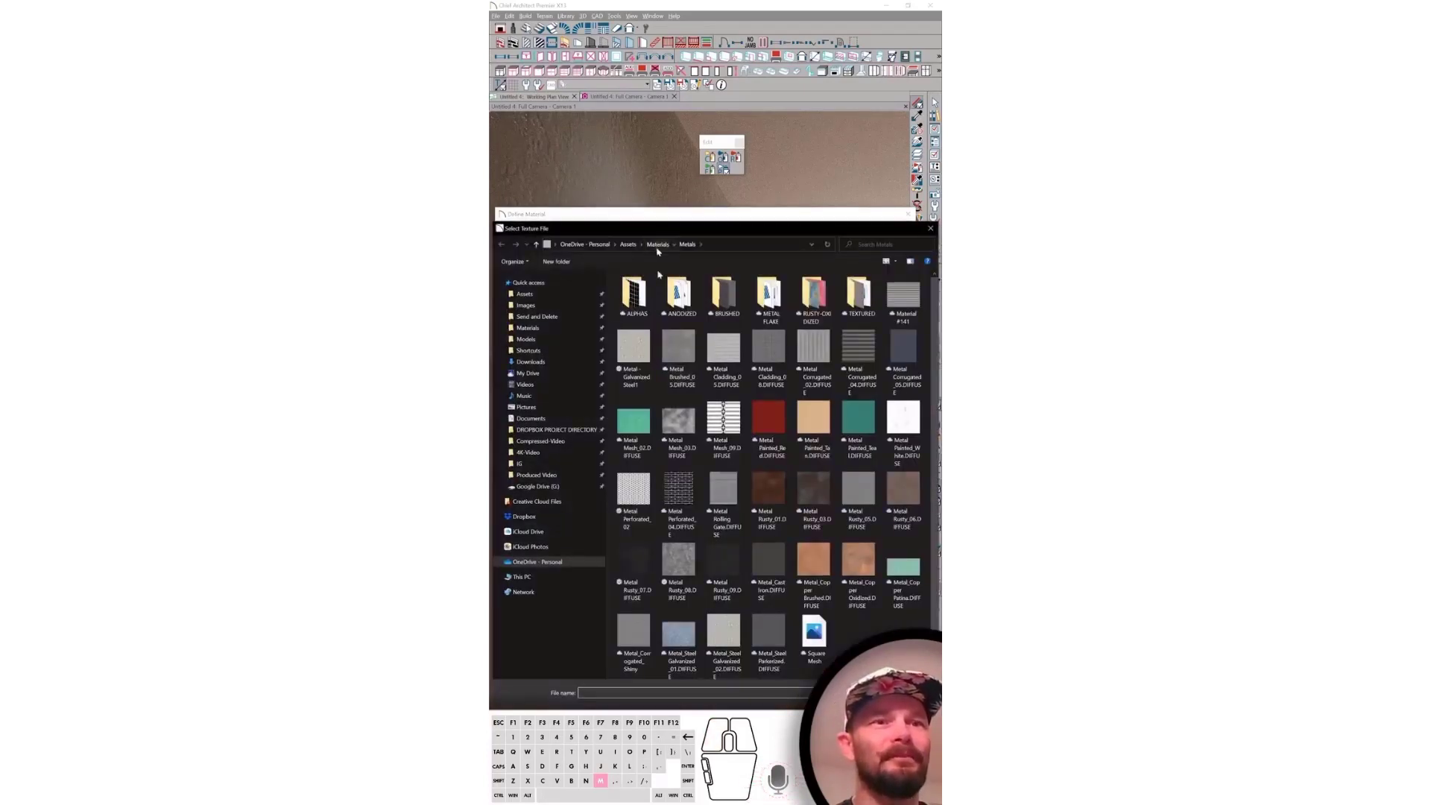
double_click(641, 643)
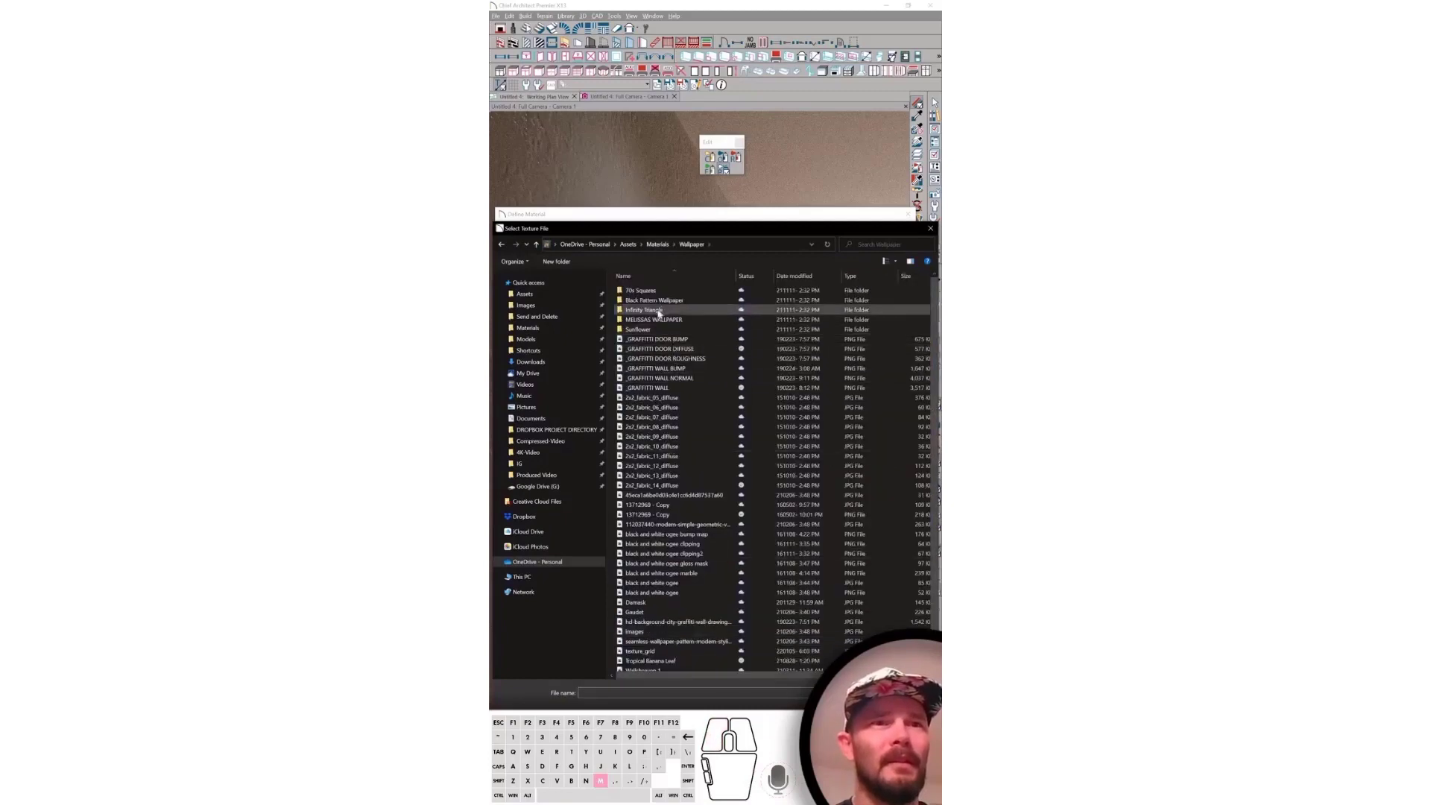
double_click(655, 321)
left_click(641, 302)
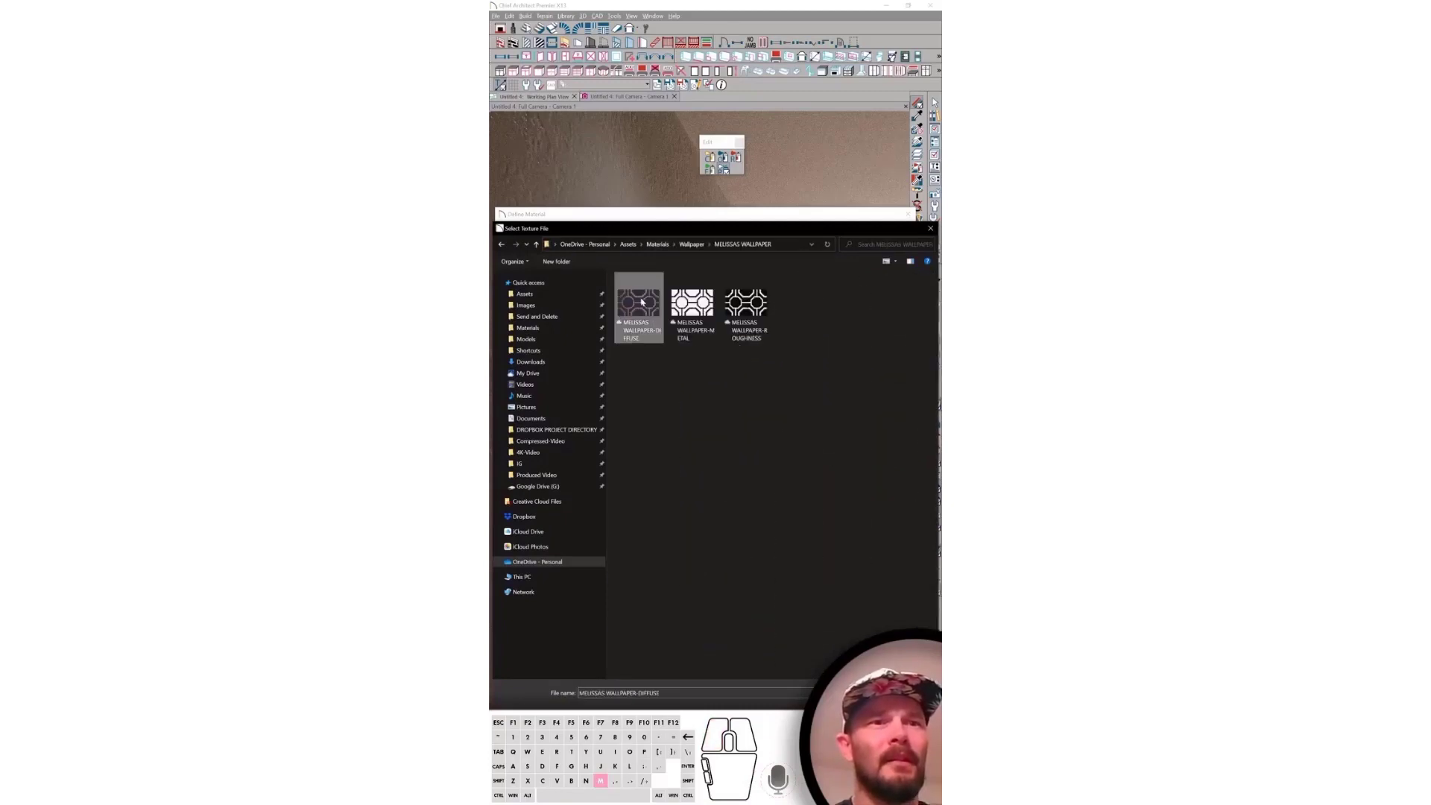
double_click(641, 302)
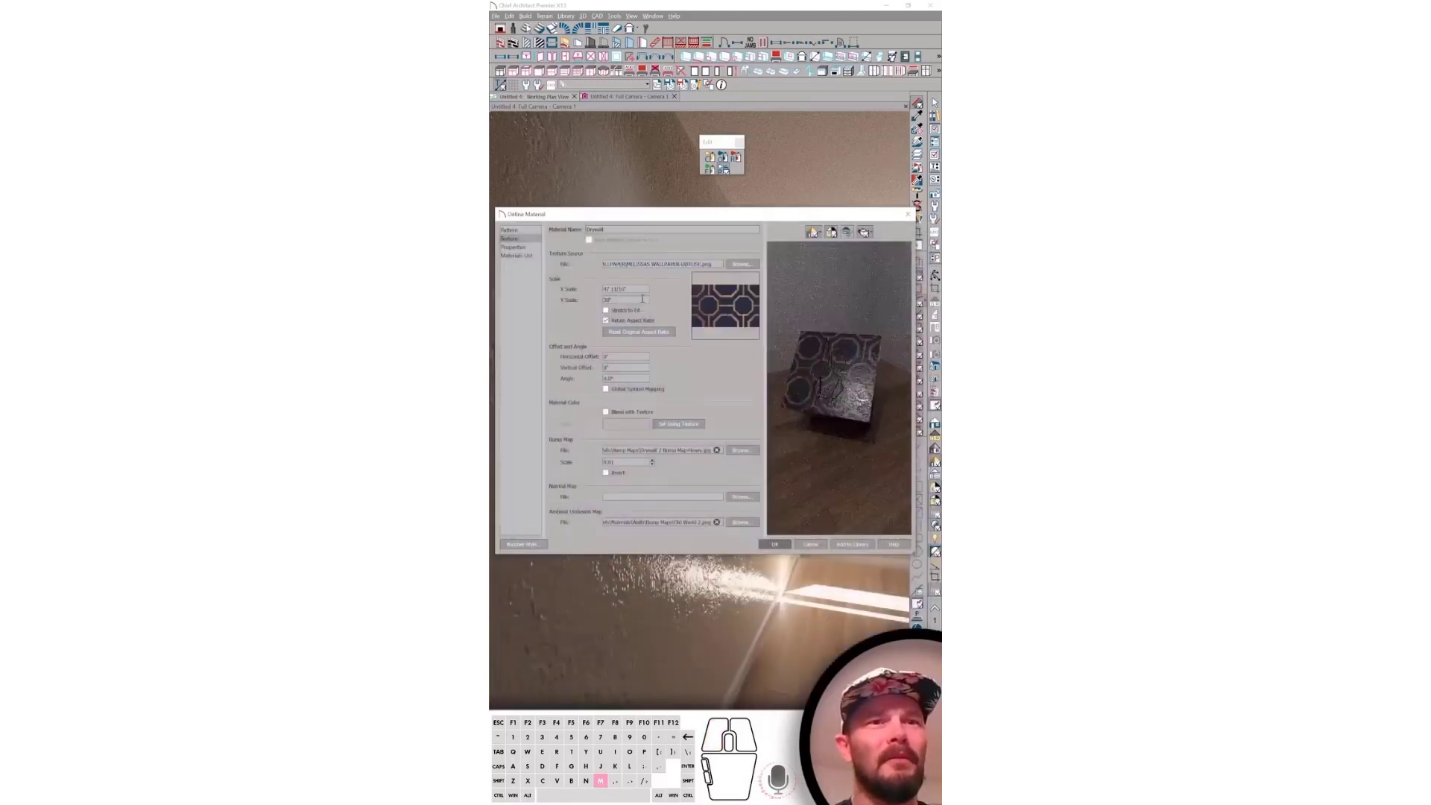
Assign MELISSAS WALLPAPER-METAL as the drywall material's bump map and lower the bump scale
left_click(742, 451)
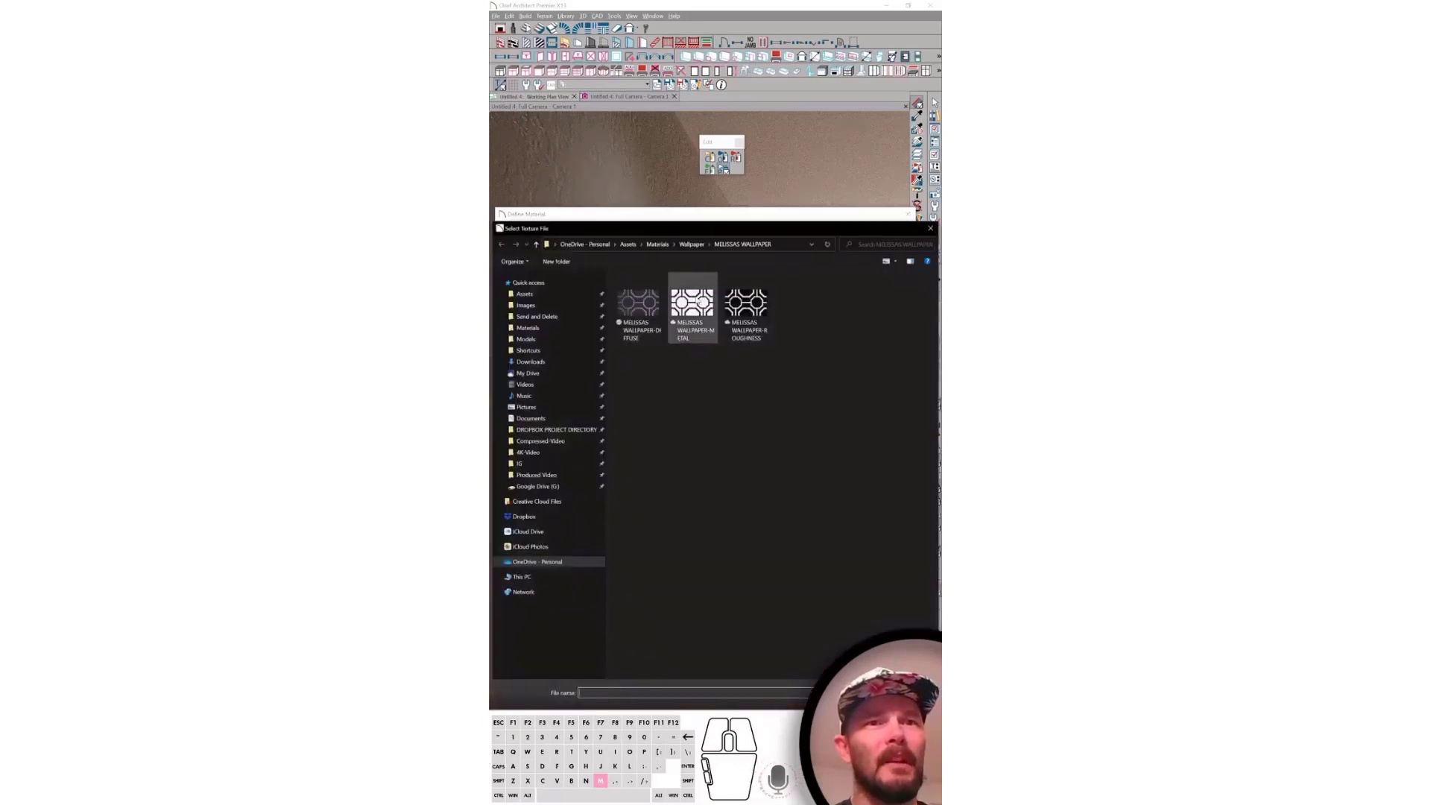
double_click(693, 304)
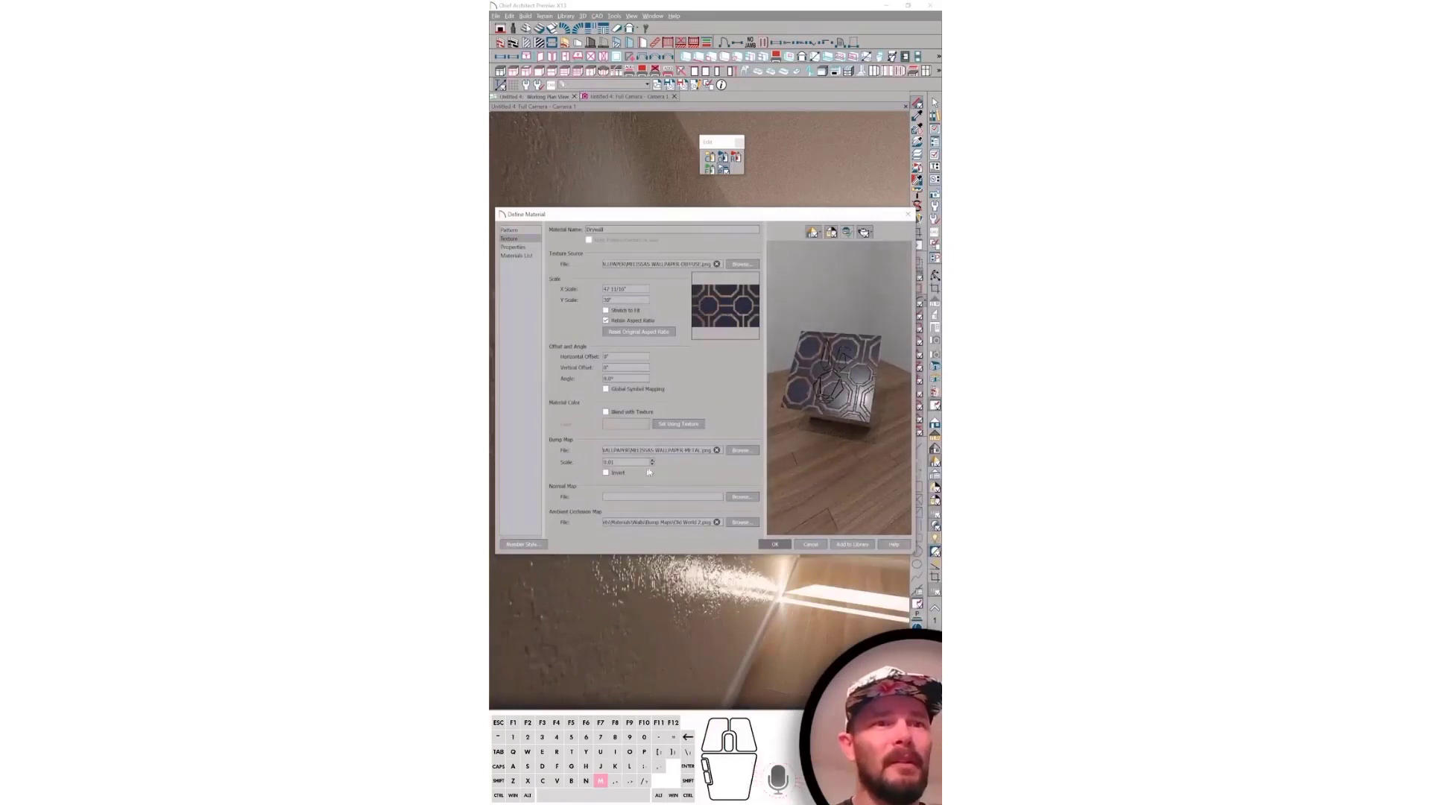
left_click(653, 464)
left_click(653, 465)
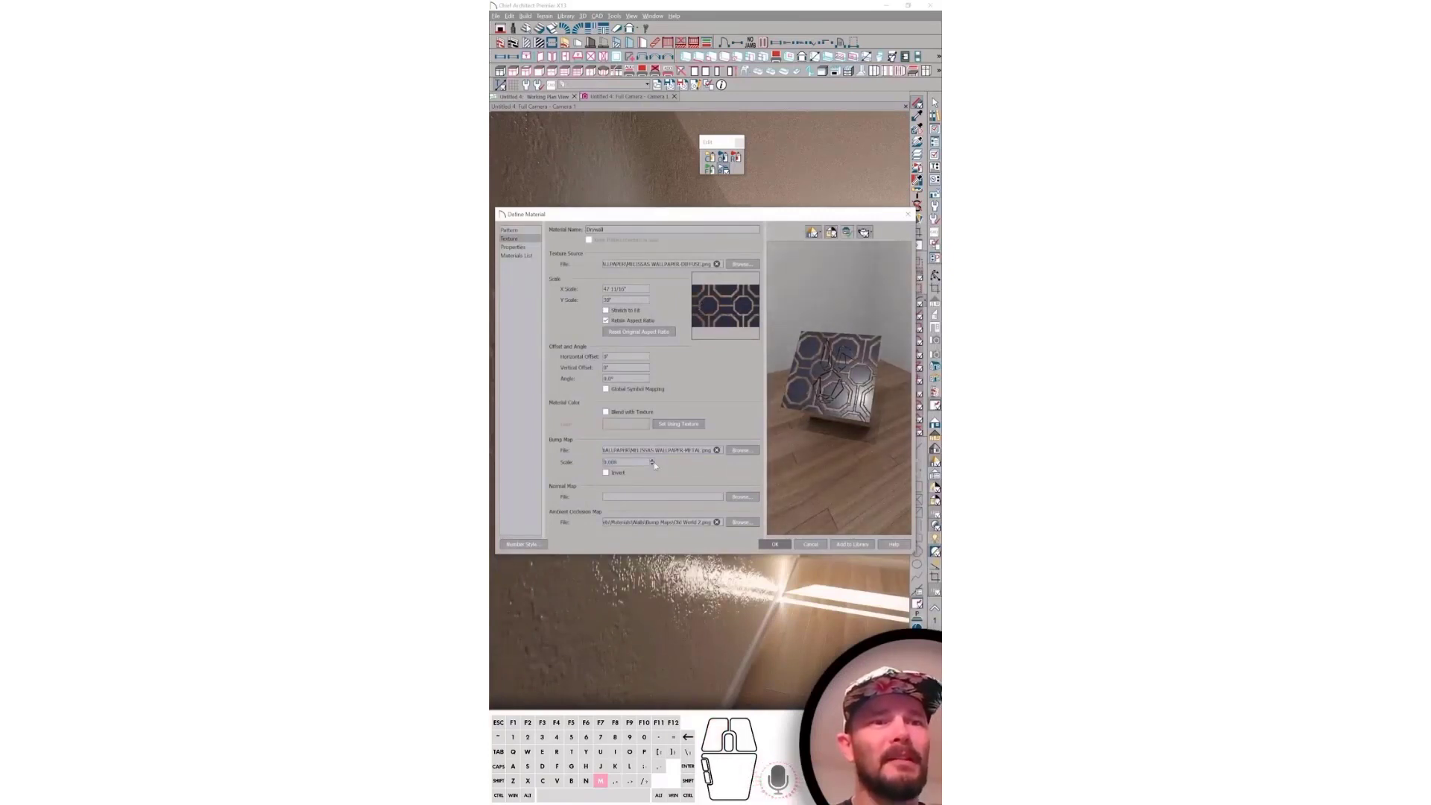
left_click(653, 464)
Assign MELISSAS WALLPAPER-ROUGHNESS as the drywall material's ambient occlusion map
left_click(743, 522)
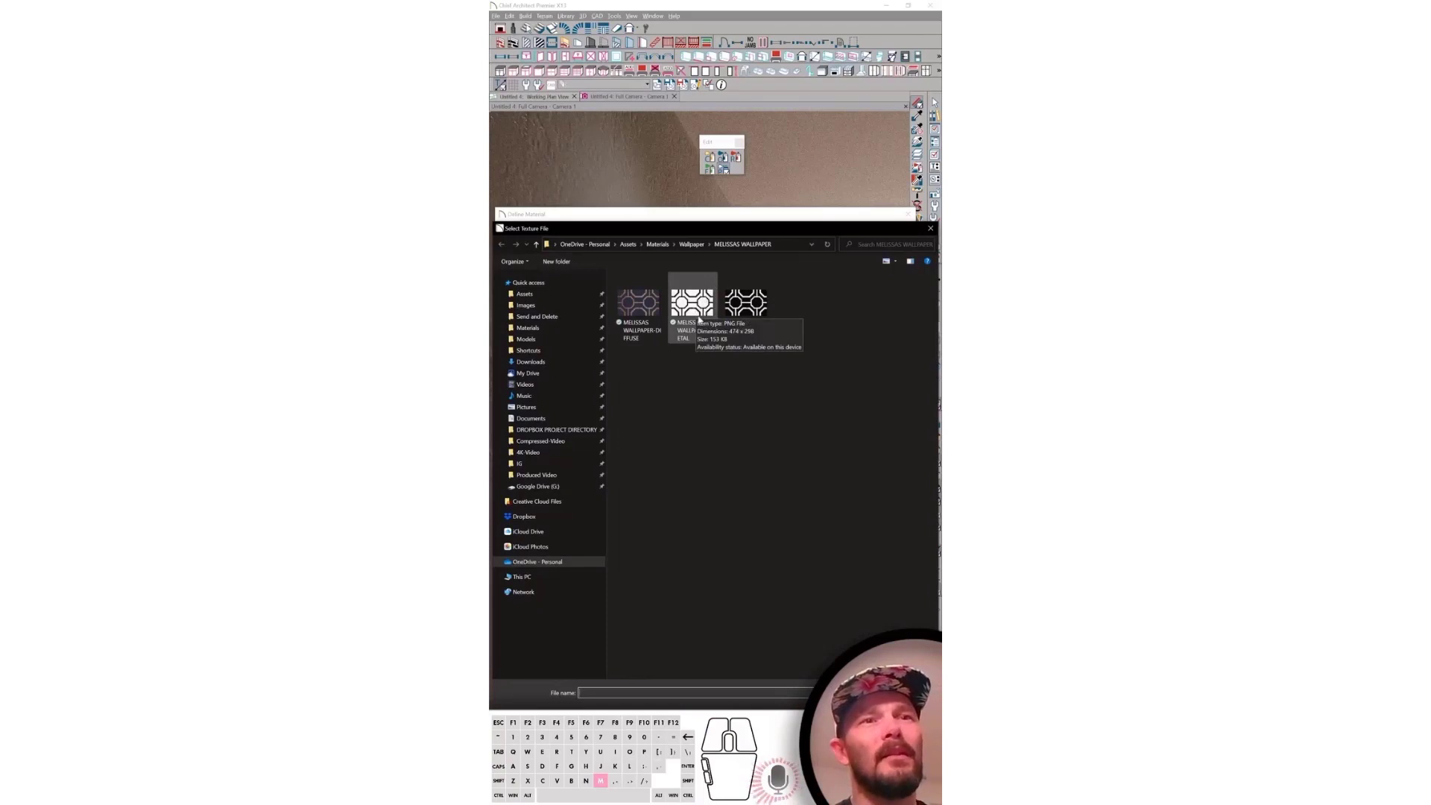
left_click(747, 306)
double_click(747, 305)
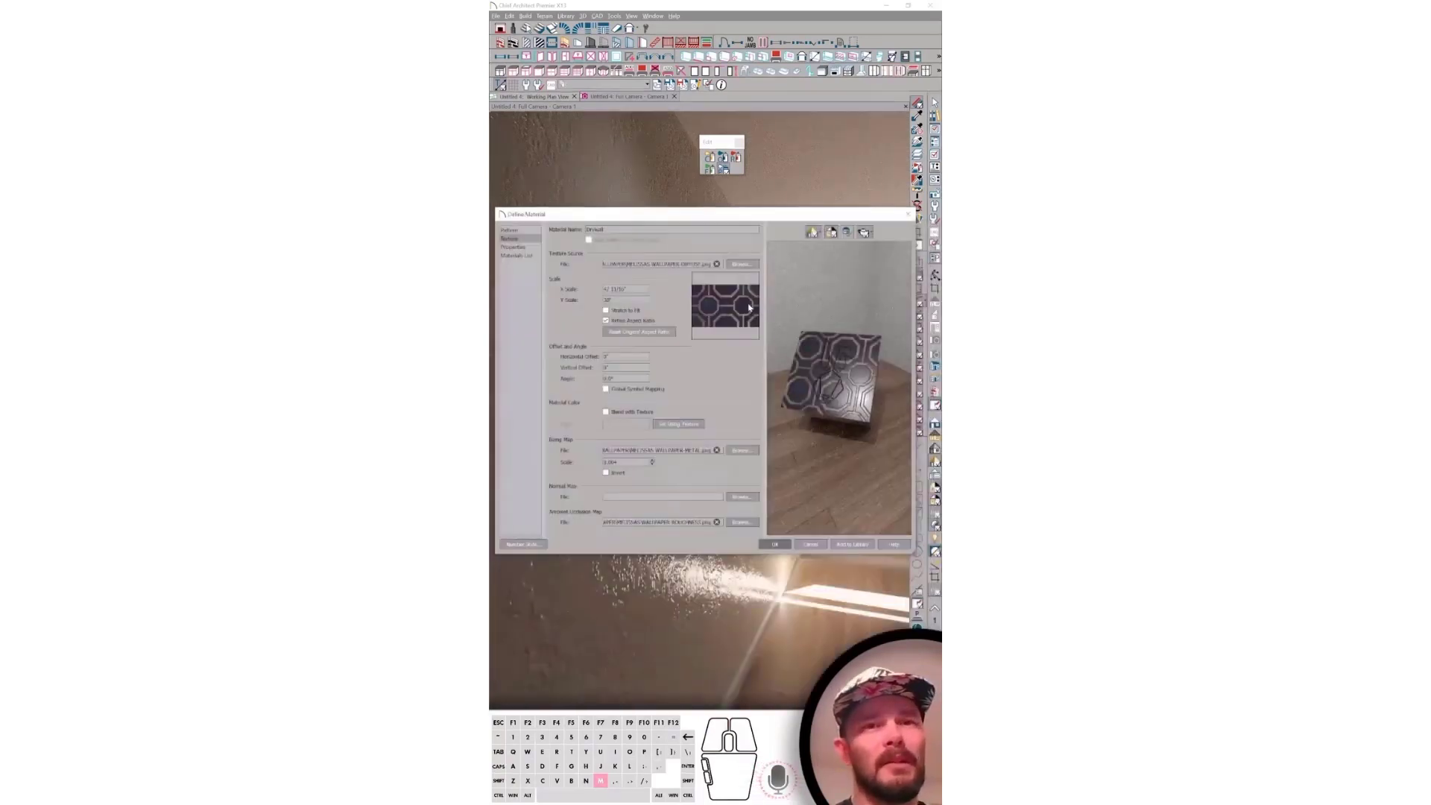
Change the drywall's material class to General Material and assign MELISSAS WALLPAPER-METAL as its metal map
left_click(513, 247)
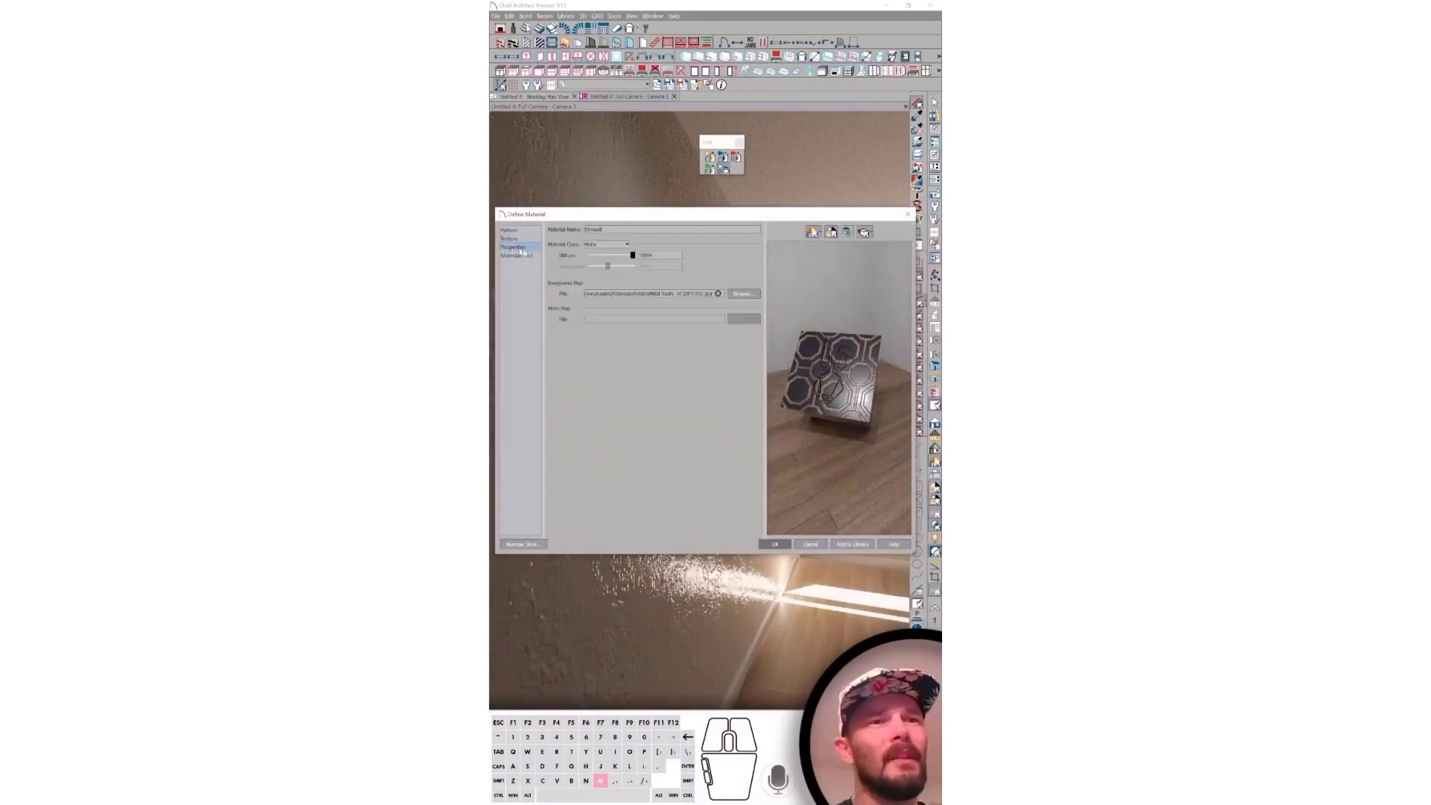
left_click(743, 320)
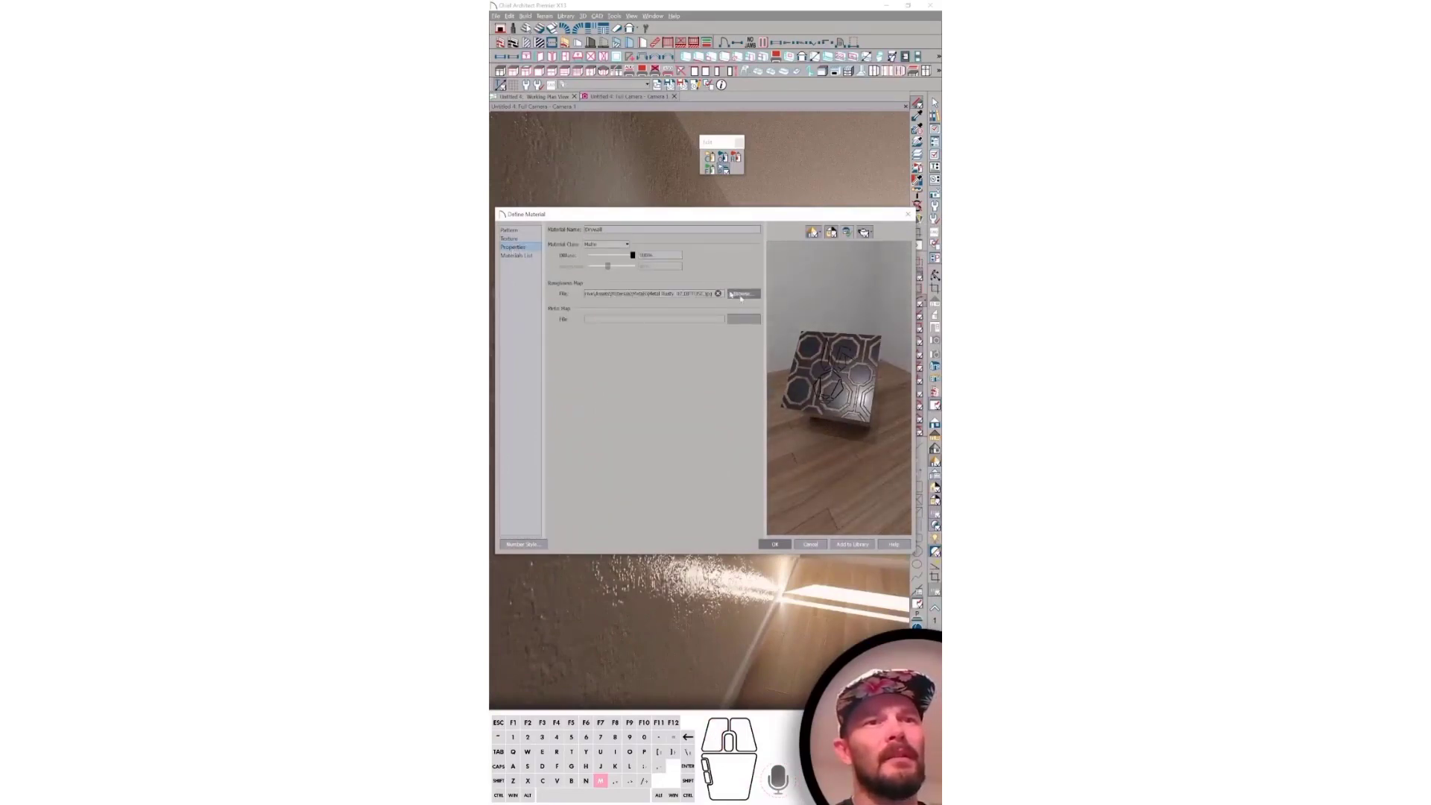
left_click(604, 245)
left_click(598, 259)
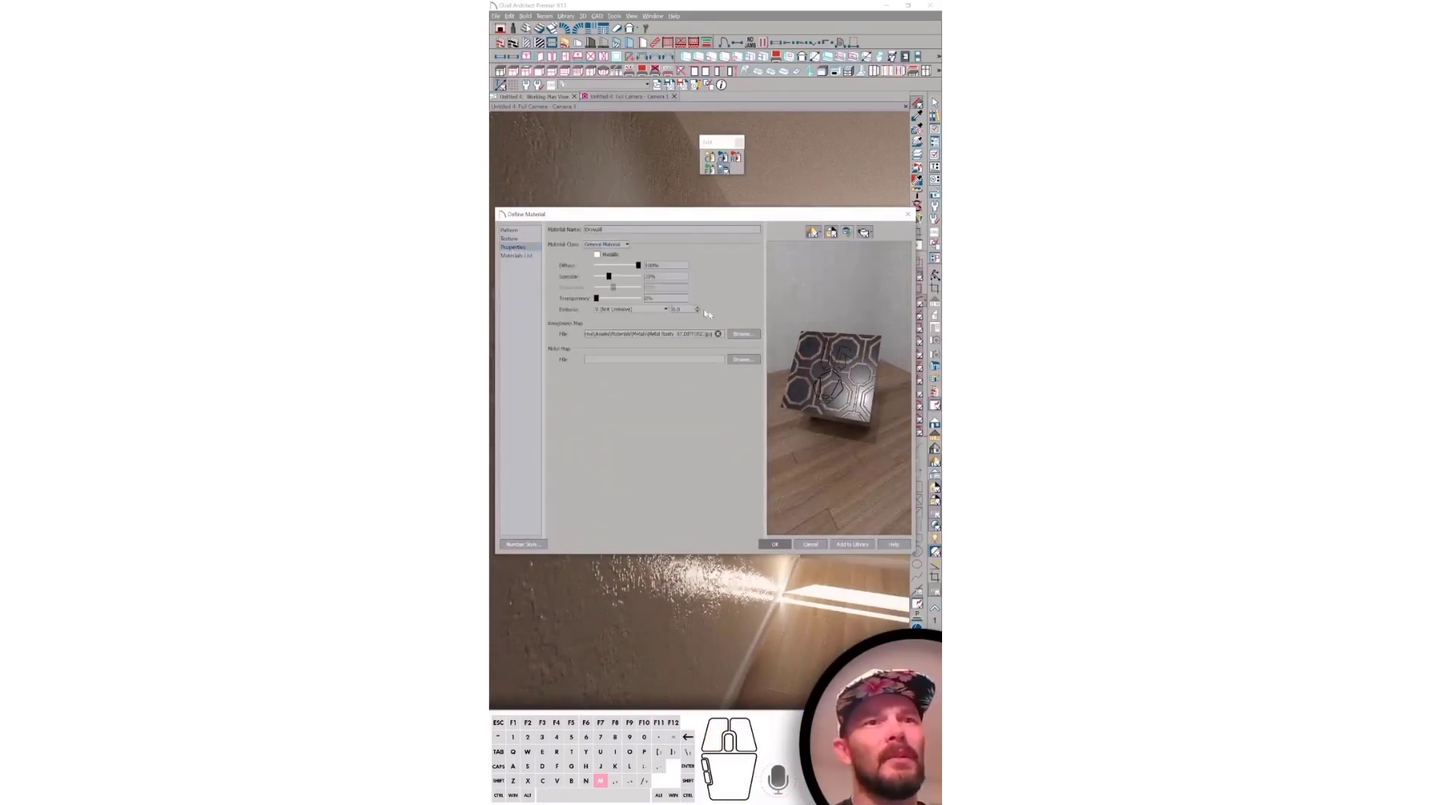
left_click(743, 319)
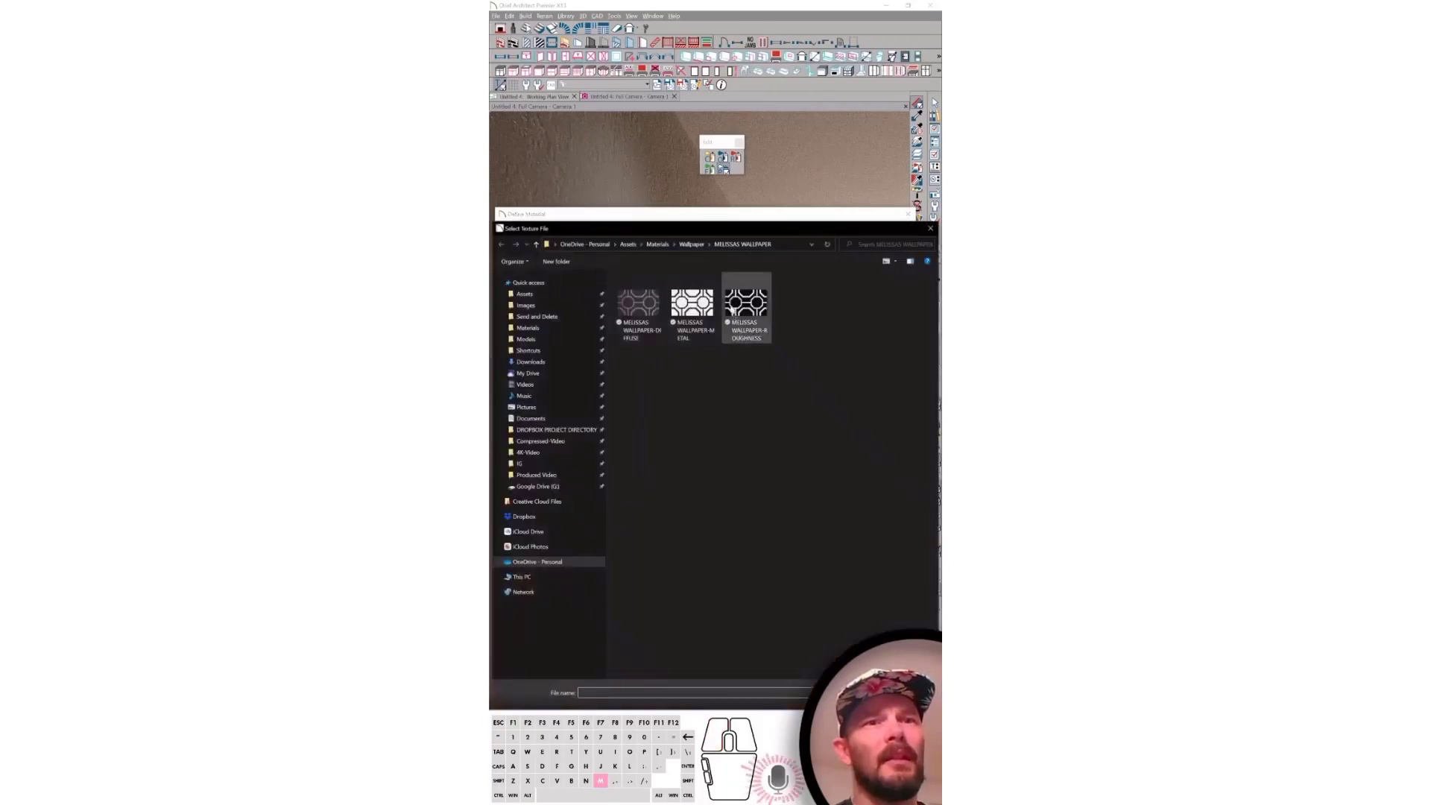
double_click(692, 304)
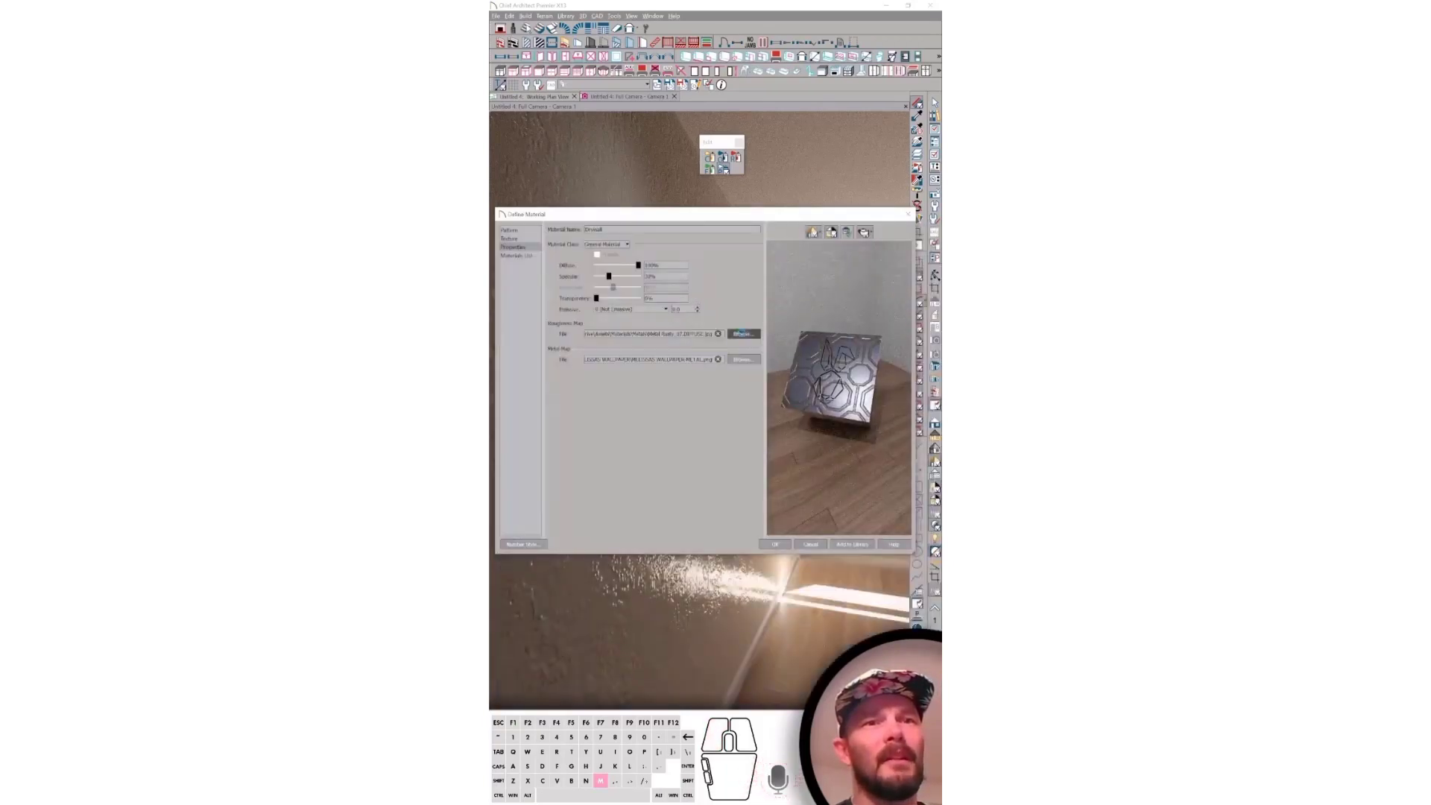
Try MELISSAS WALLPAPER-ROUGHNESS as the drywall's roughness map and inspect the material preview up close
left_click(740, 334)
left_click(754, 317)
double_click(753, 317)
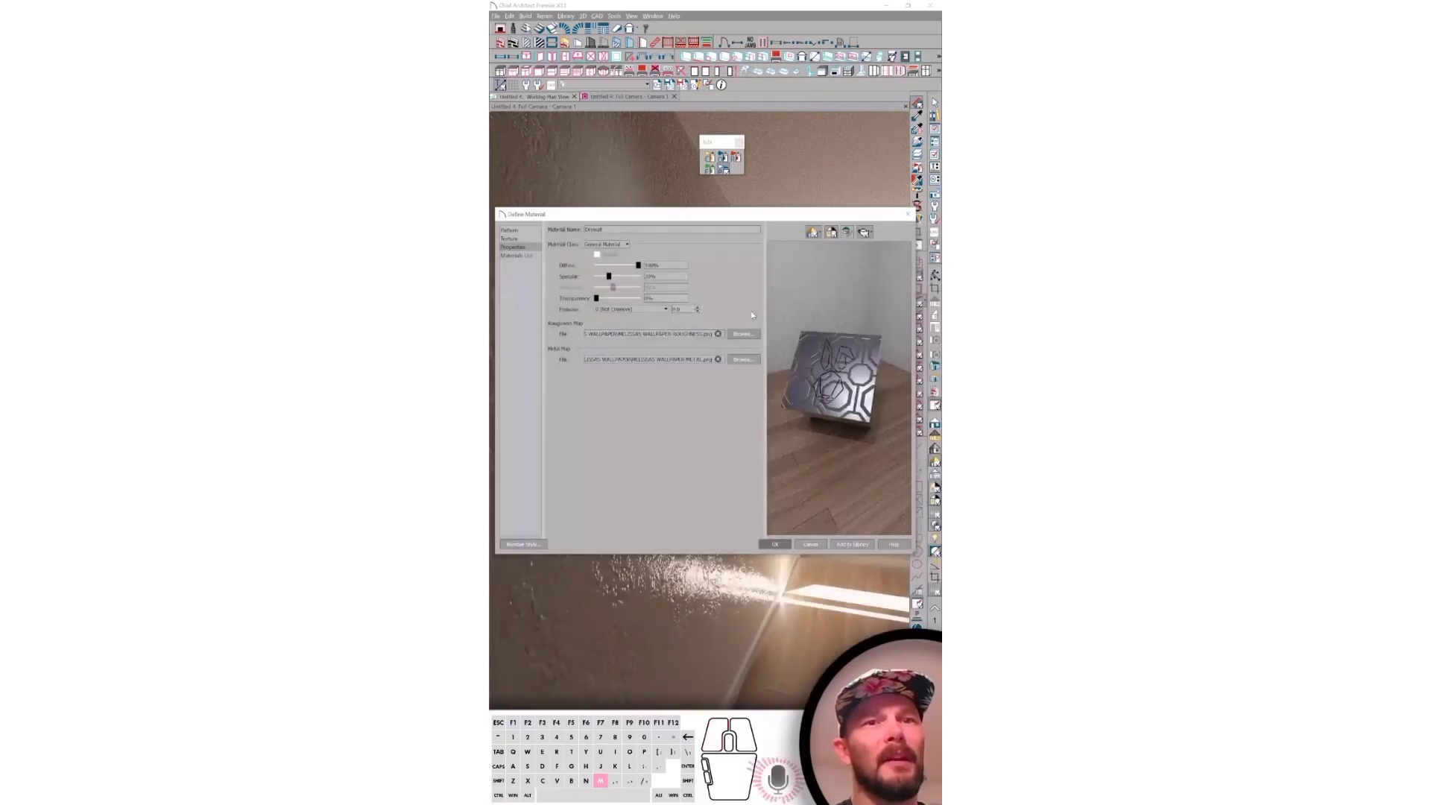
left_click_drag(811, 443, 876, 384)
scroll(842, 407, "up", 4)
scroll(818, 396, "down", 3)
Assign MELISSAS WALLPAPER-METAL as the drywall's roughness map and apply the material to the walls
left_click(736, 338)
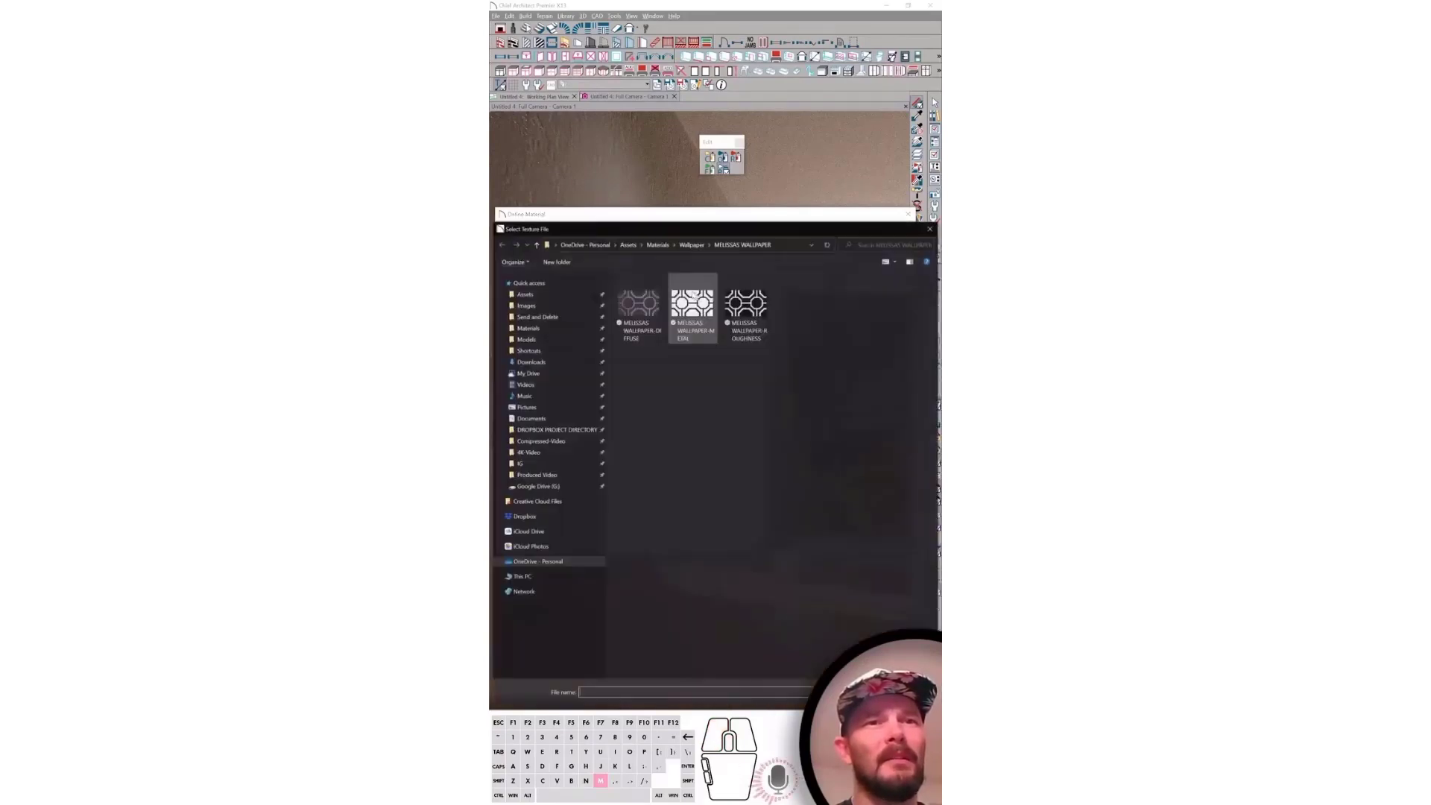
left_click(687, 301)
double_click(686, 301)
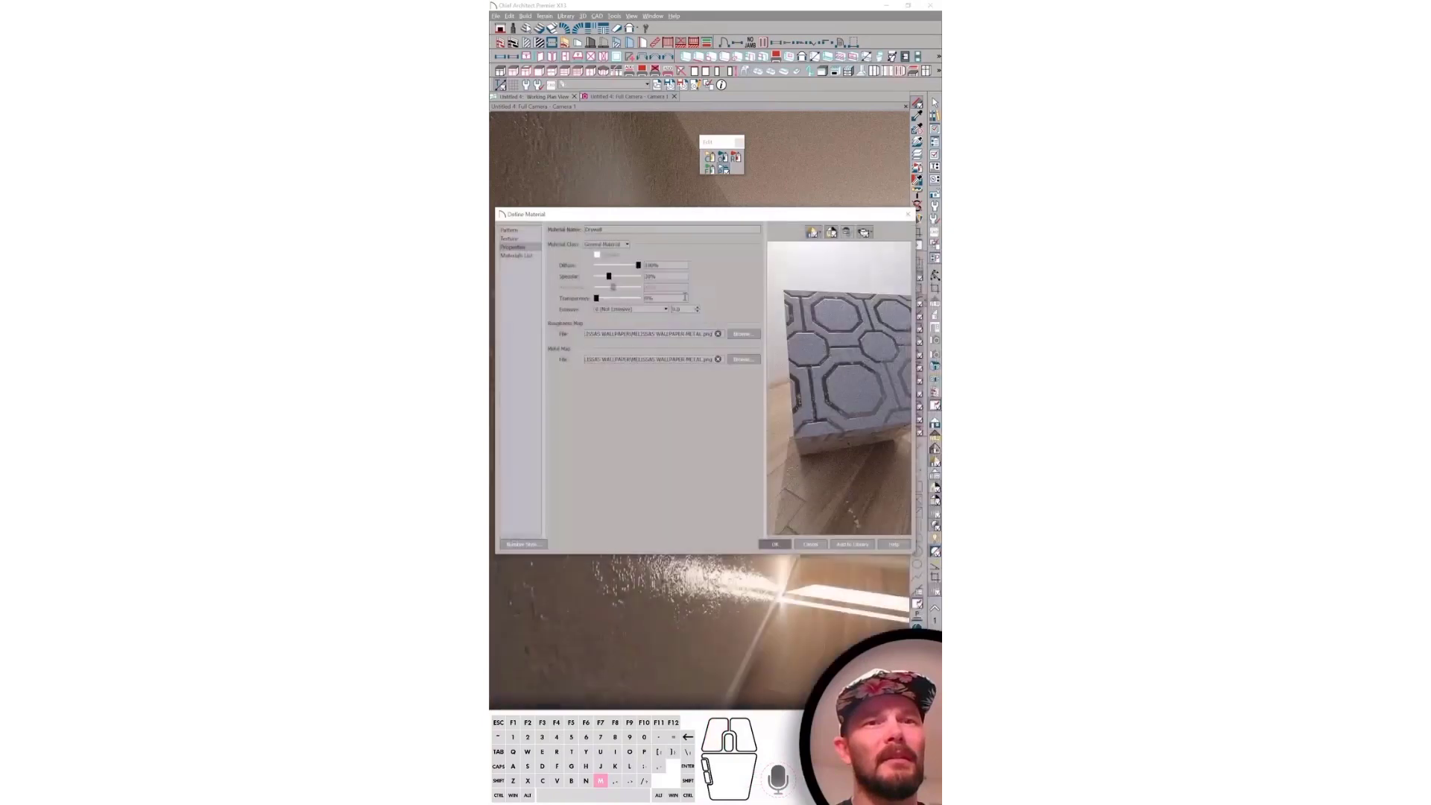
left_click(779, 545)
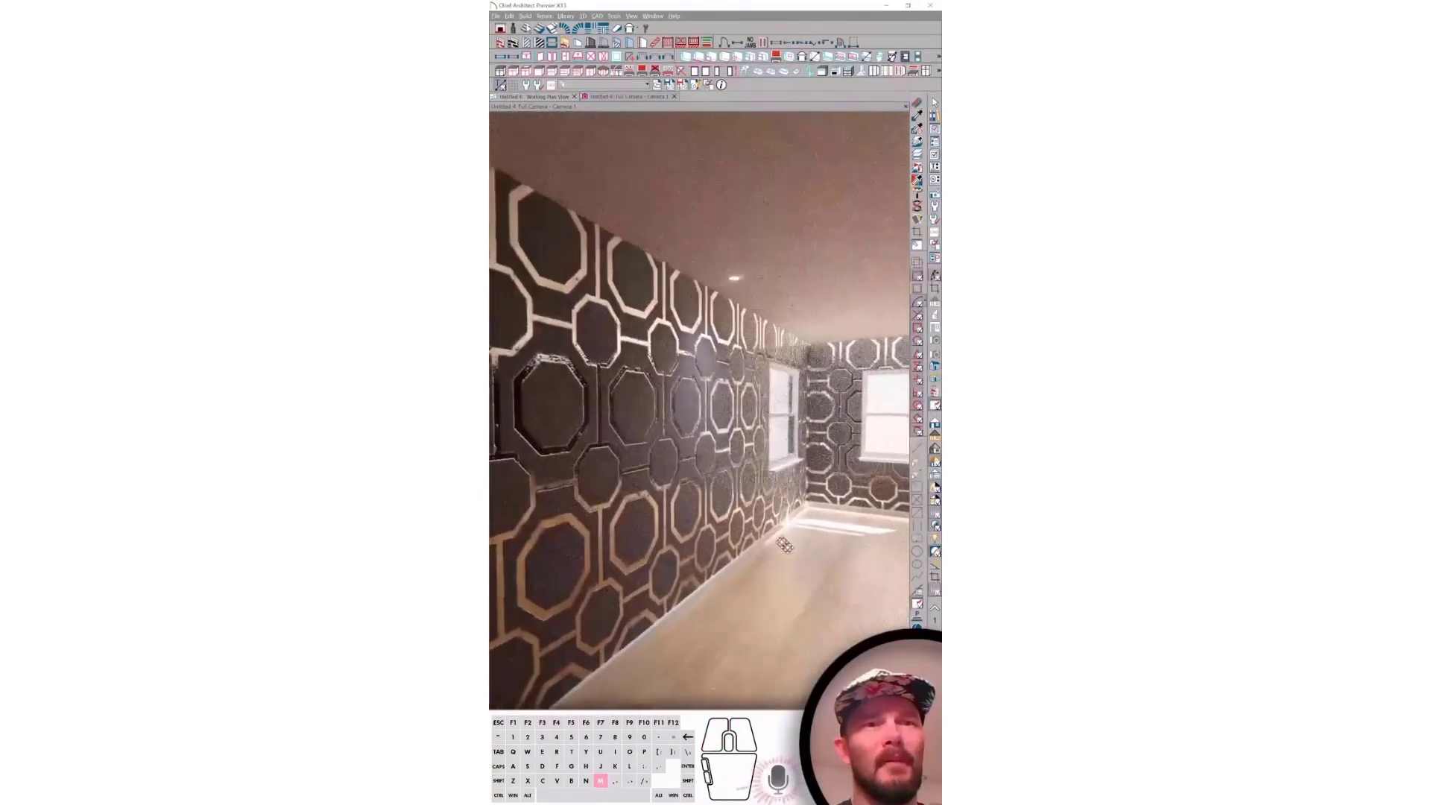
Examine the wallpaper's relief and metallic reflections on the walls from several positions around the room
key("m")
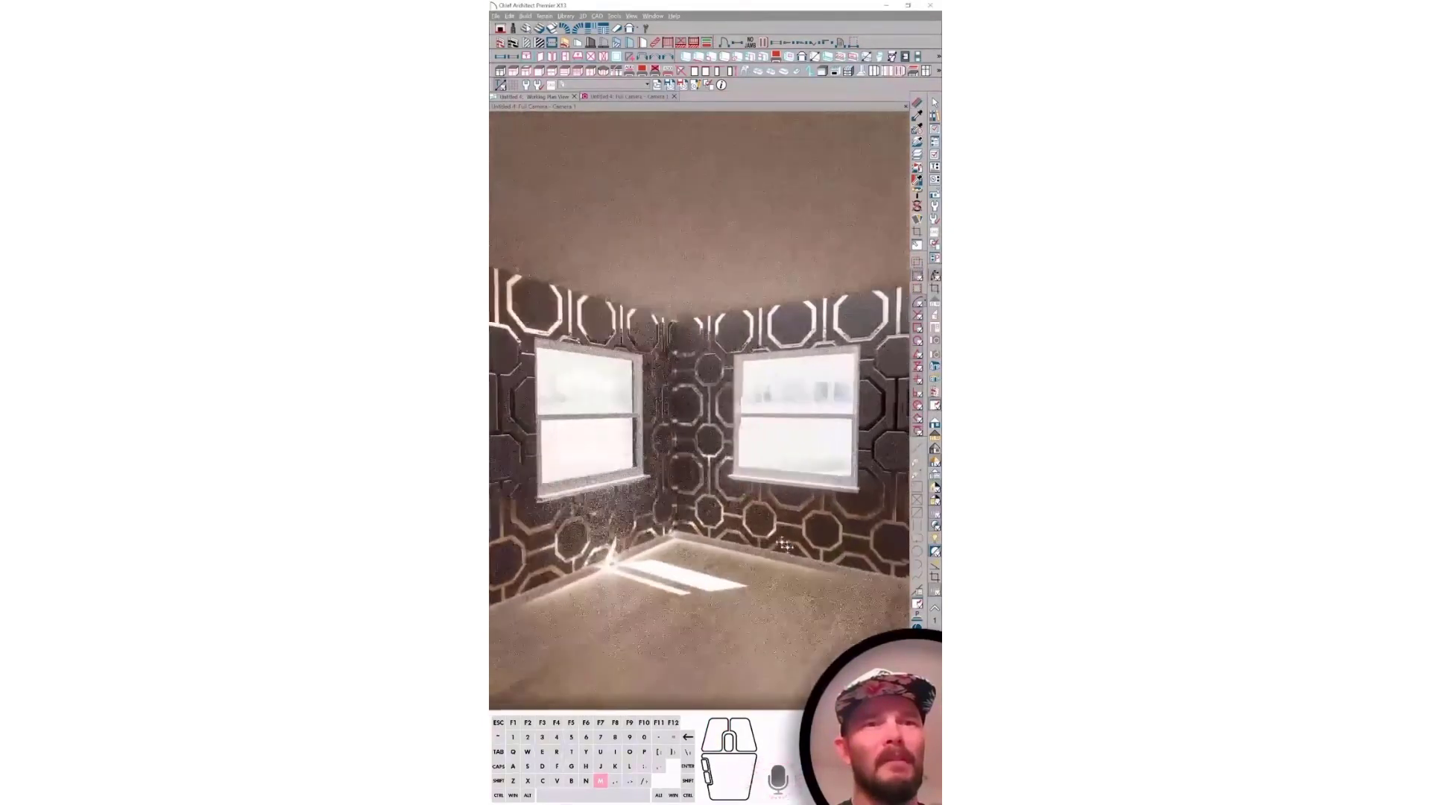
key("m")
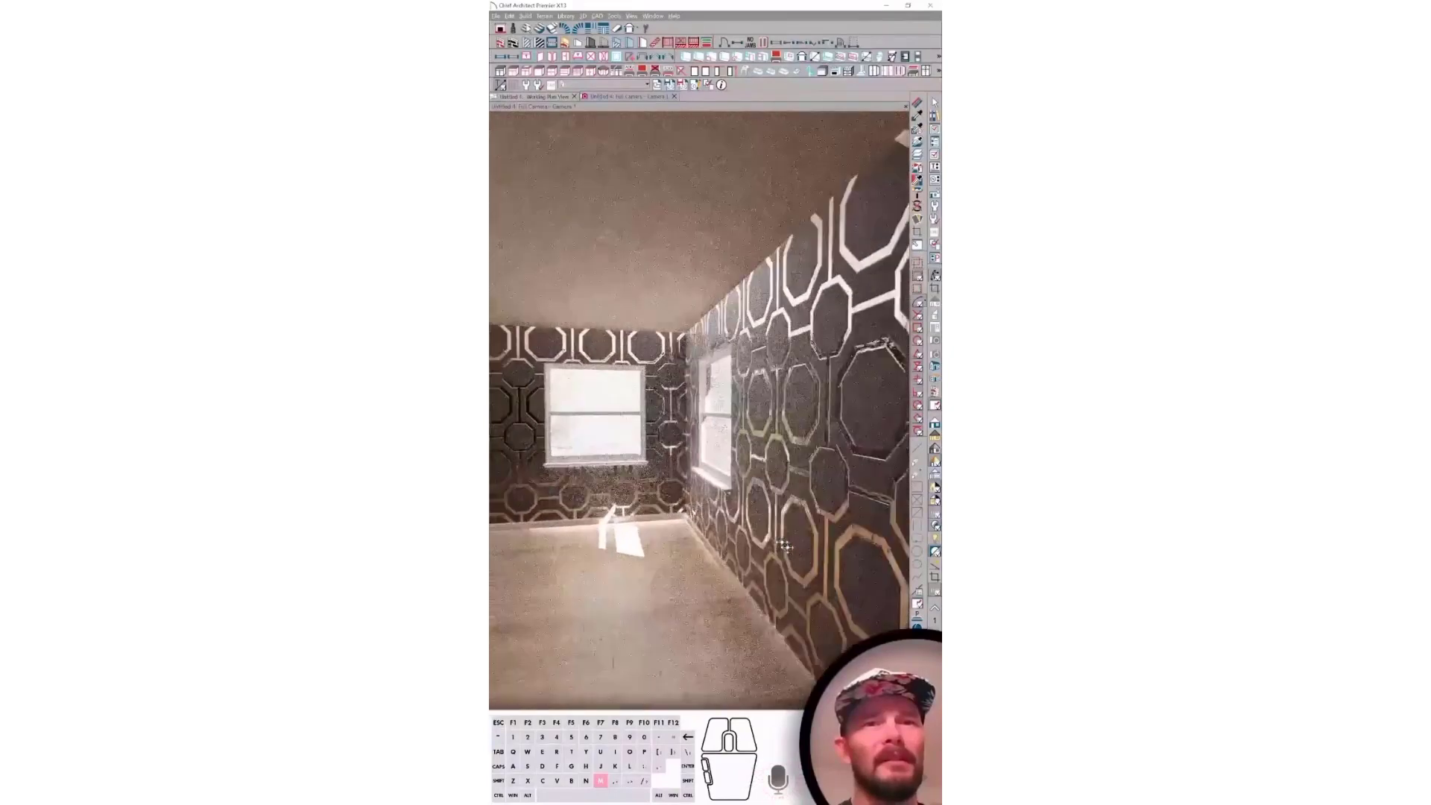
key("m")
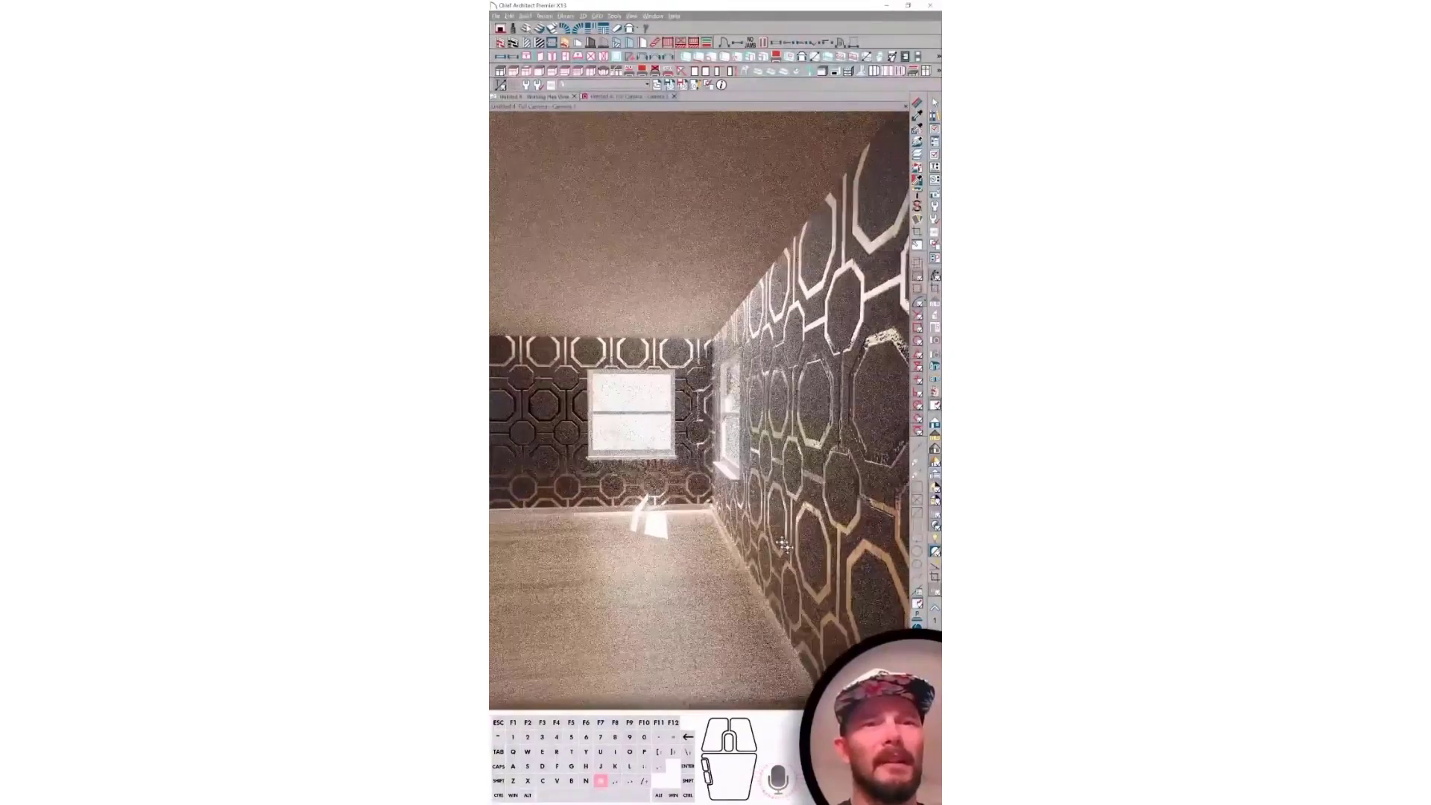
key("m")
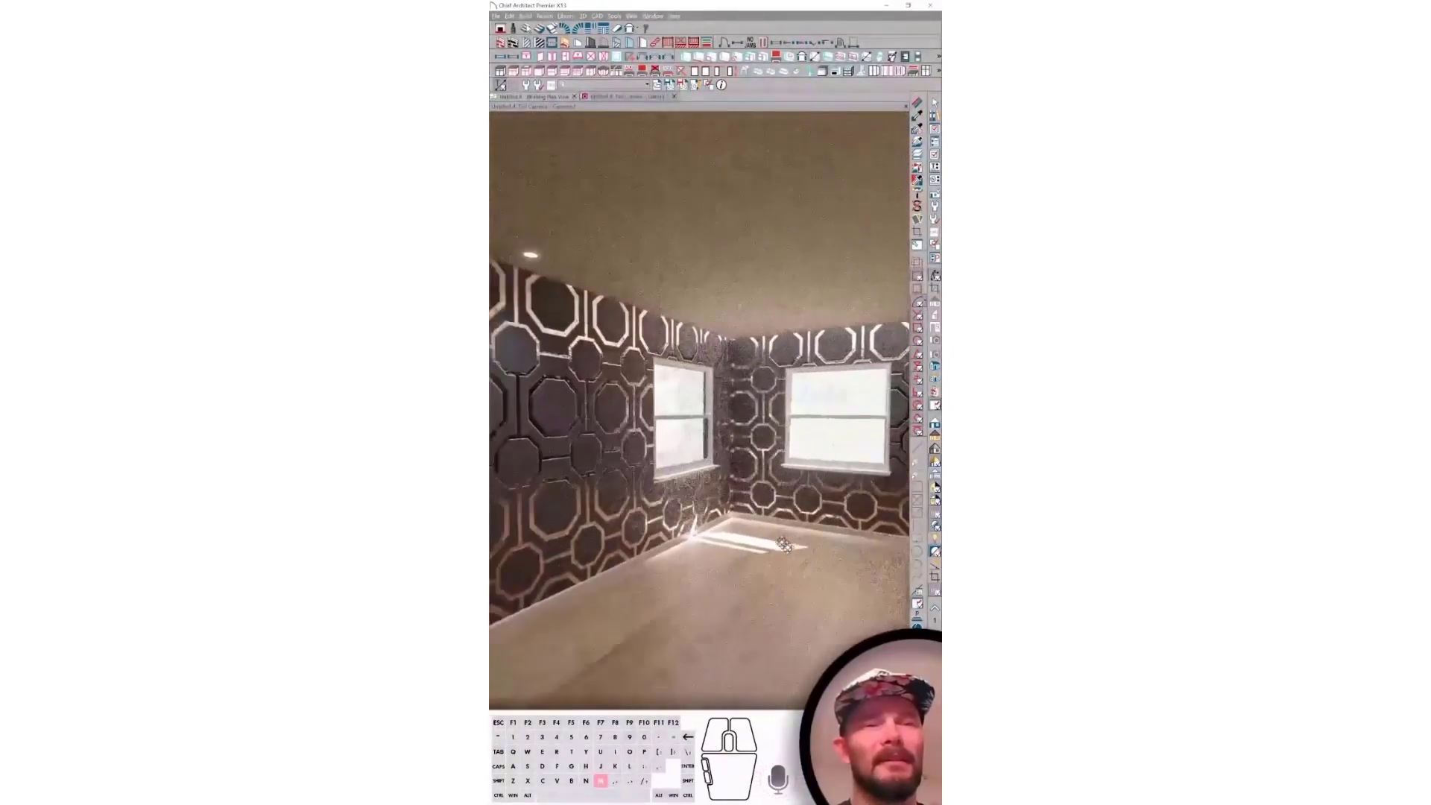
key("m")
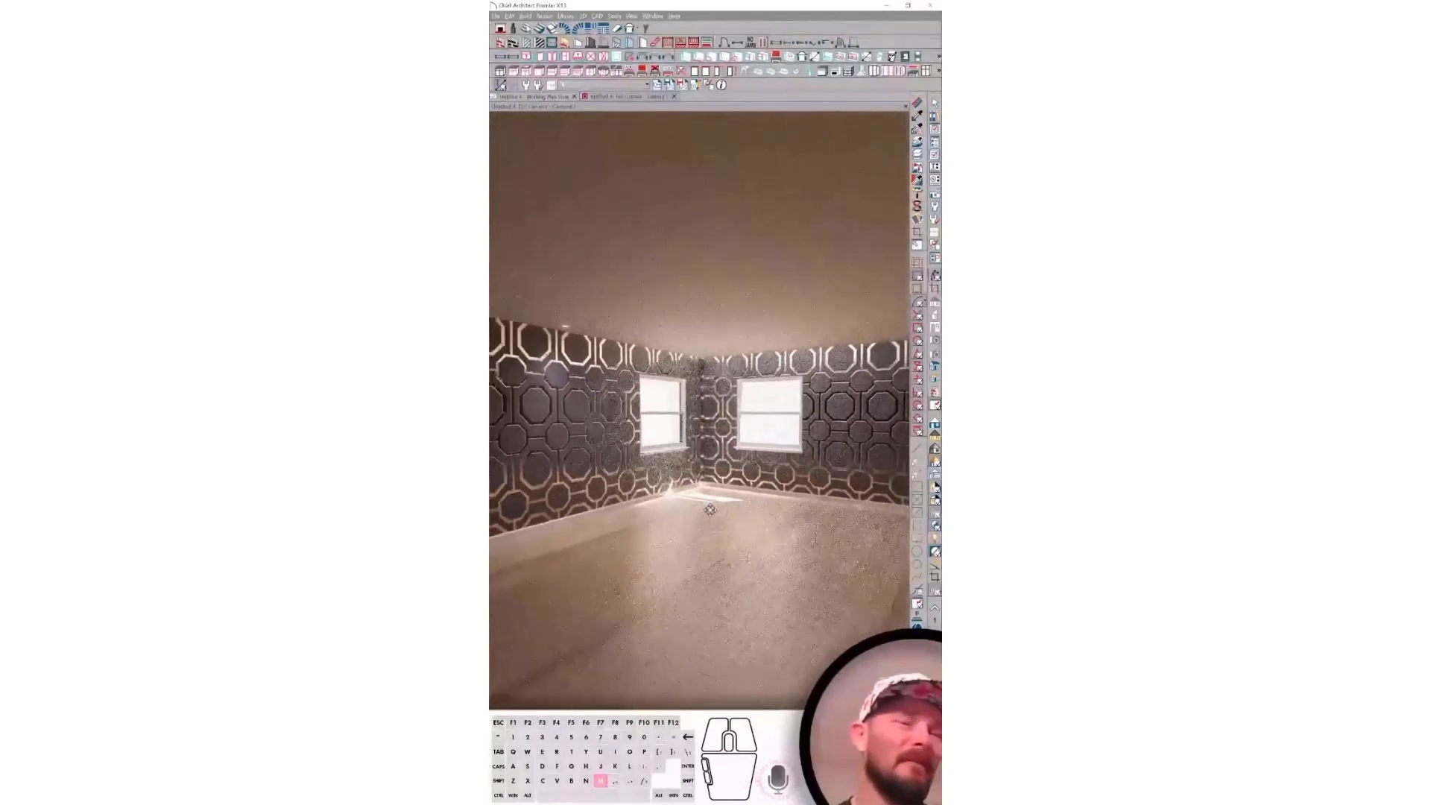
key("m")
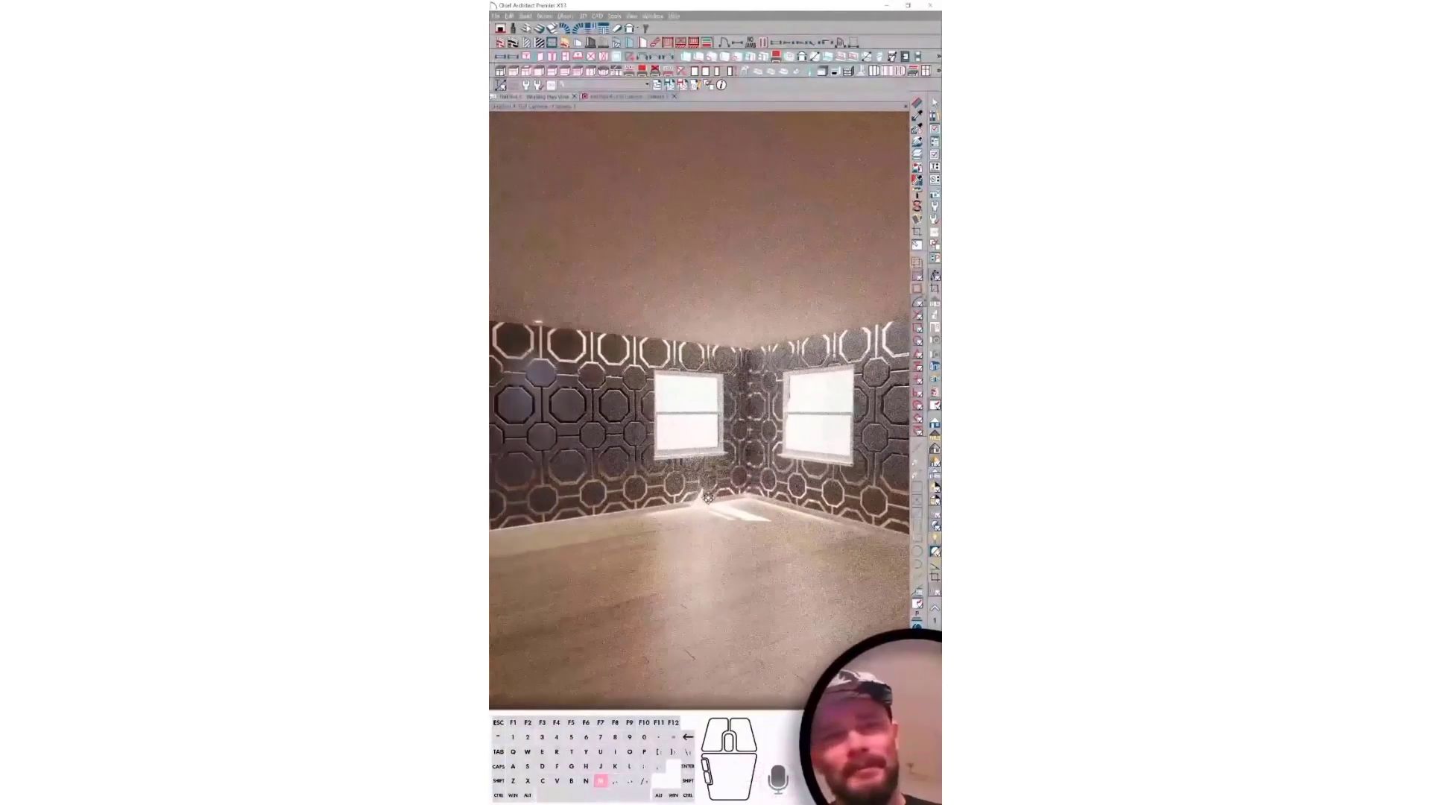
key("m")
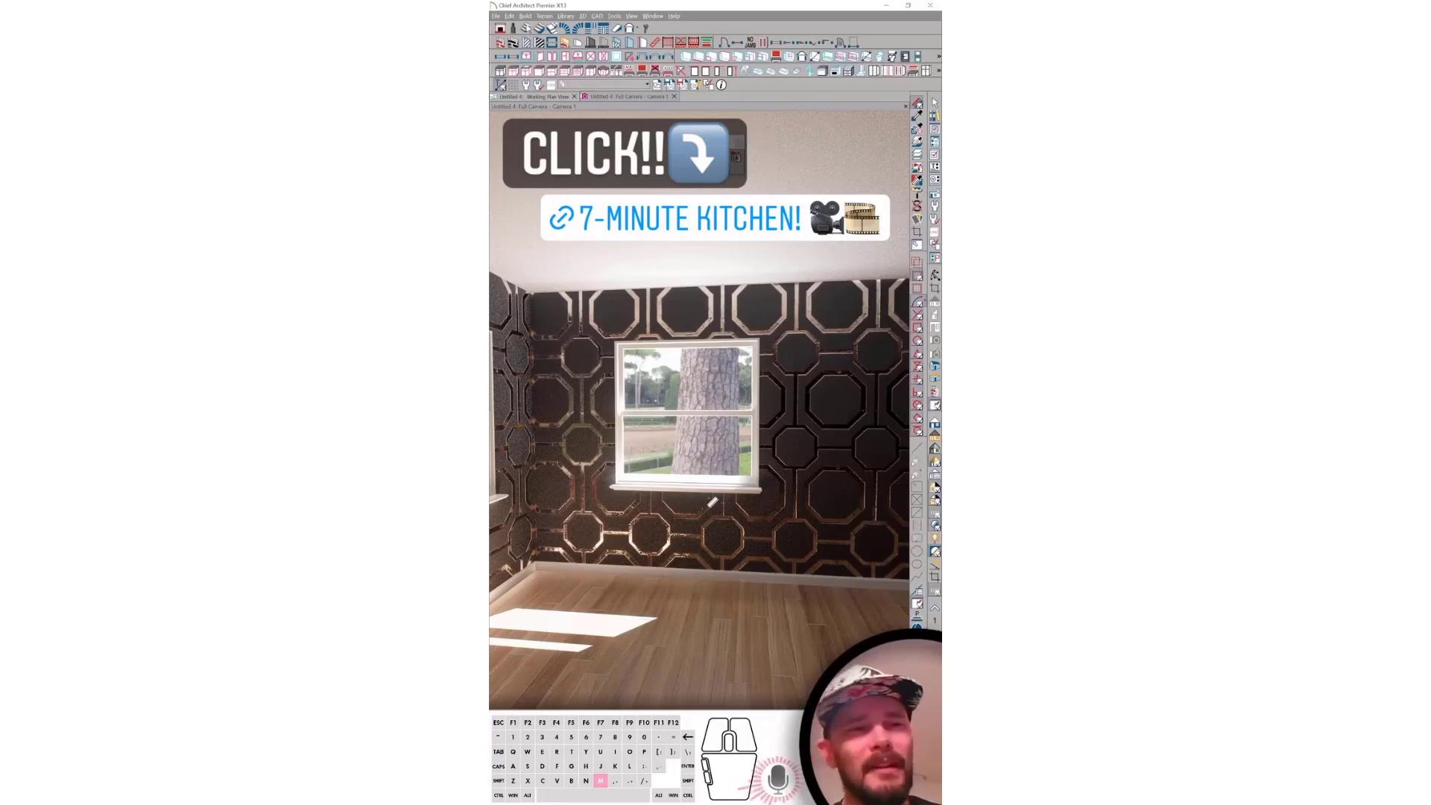
middle_click_drag(712, 502, 712, 500)
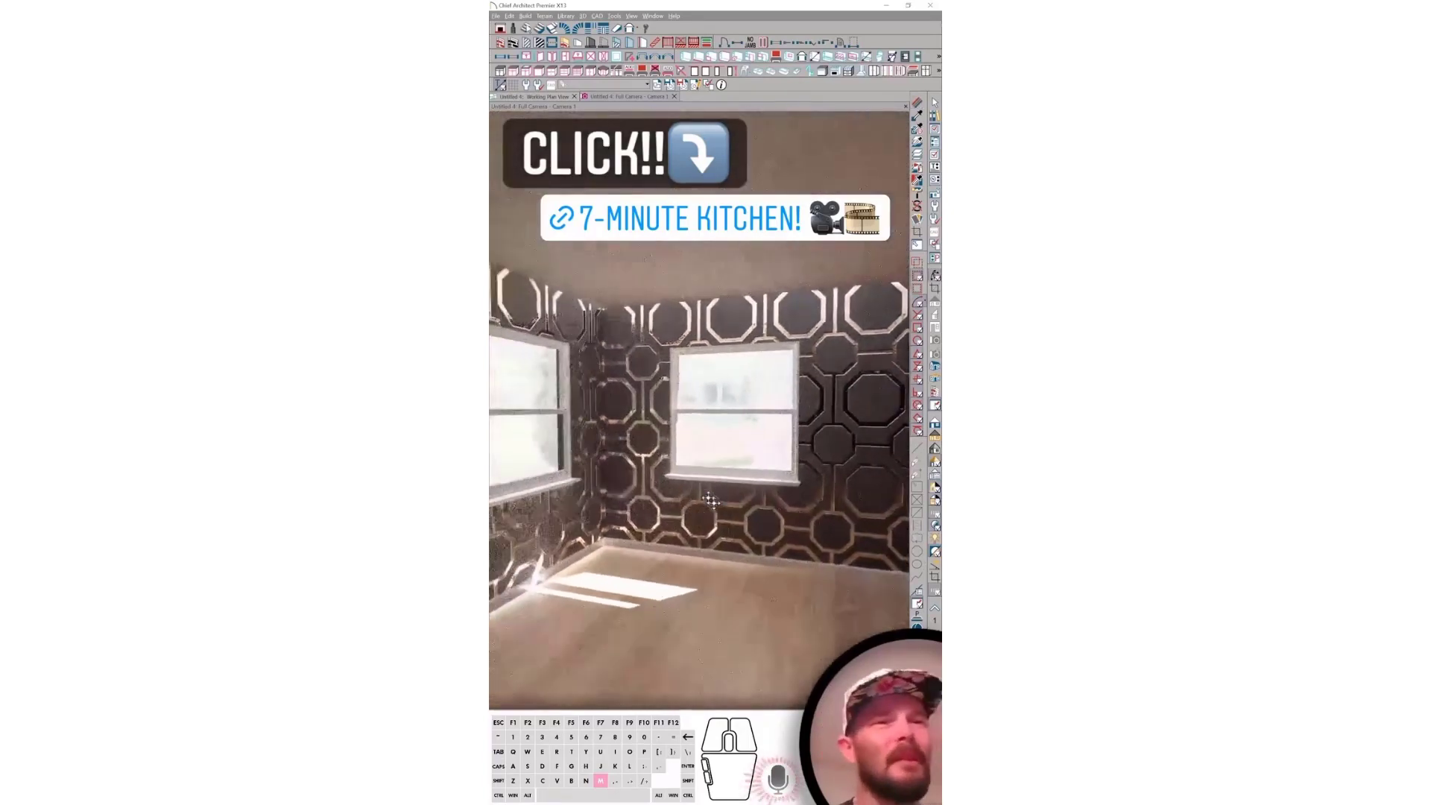
key("m")
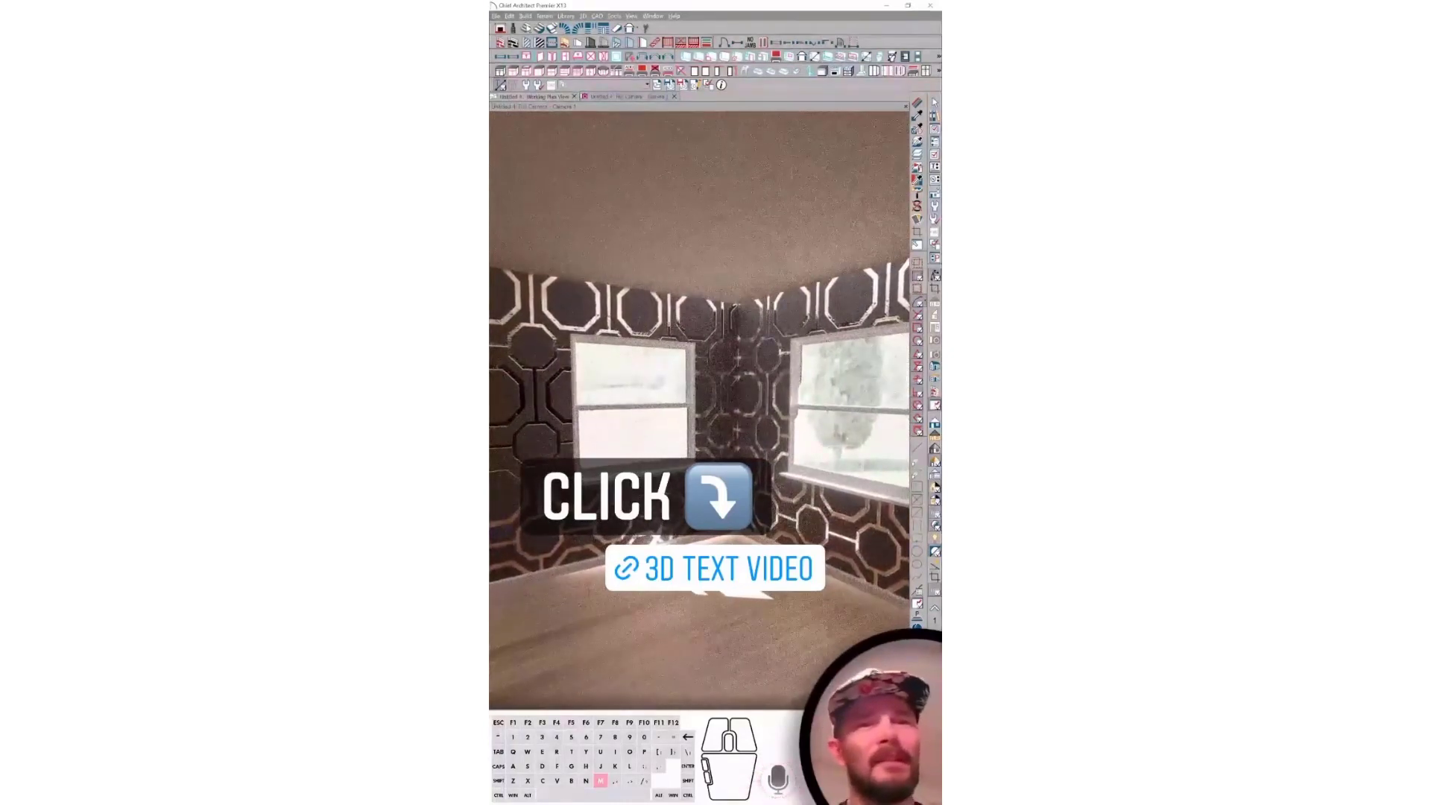
key("m")
key("m")
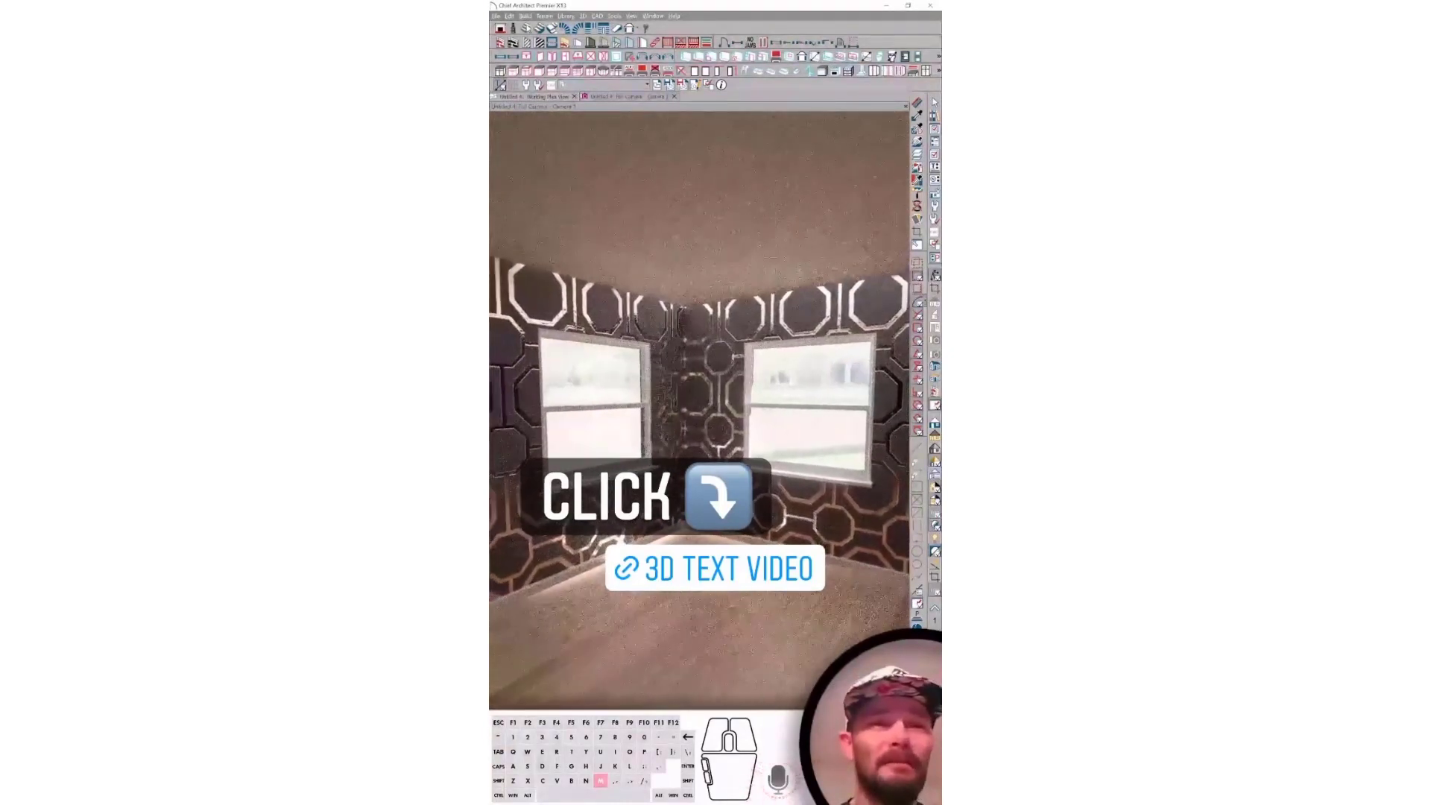
key("m")
key("m")
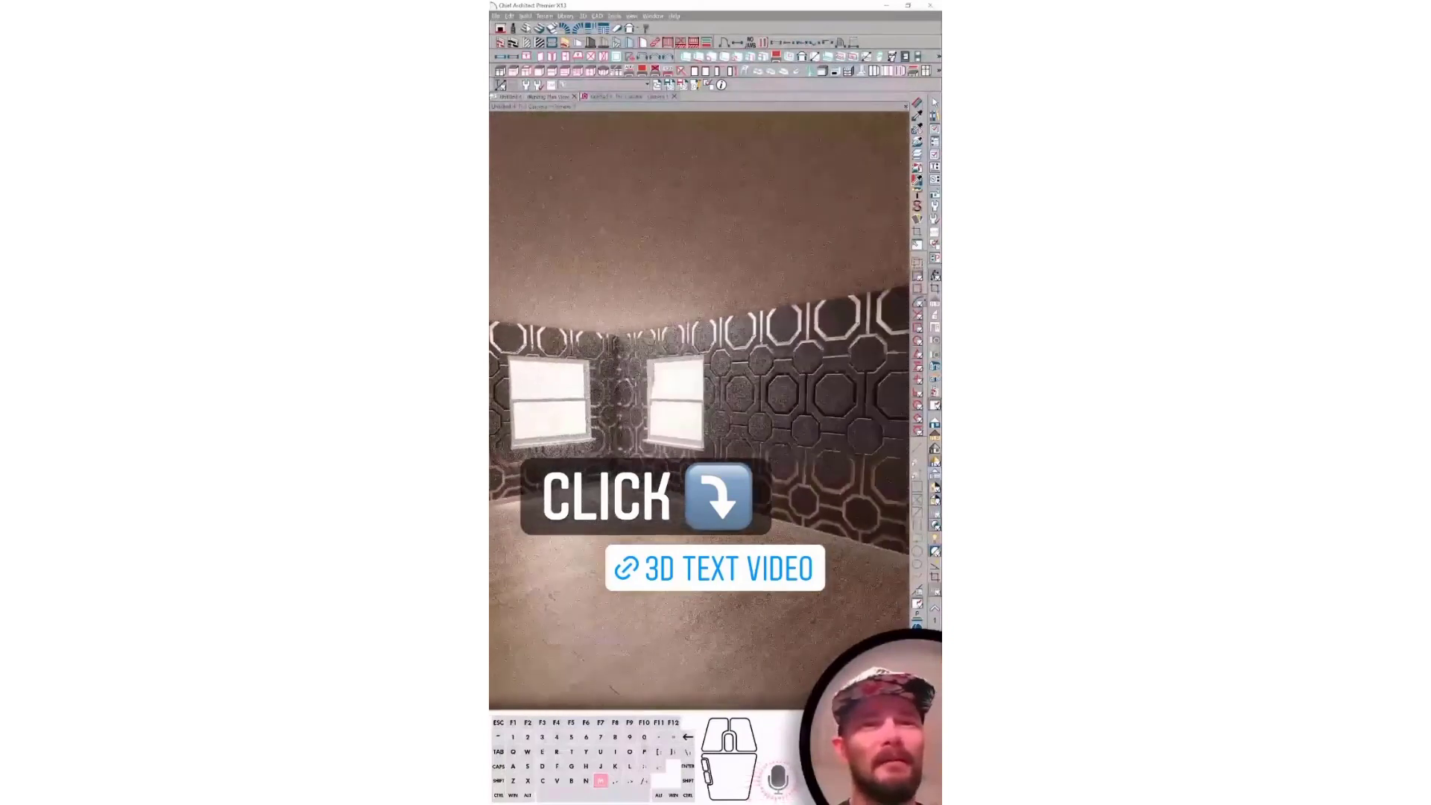
key("m")
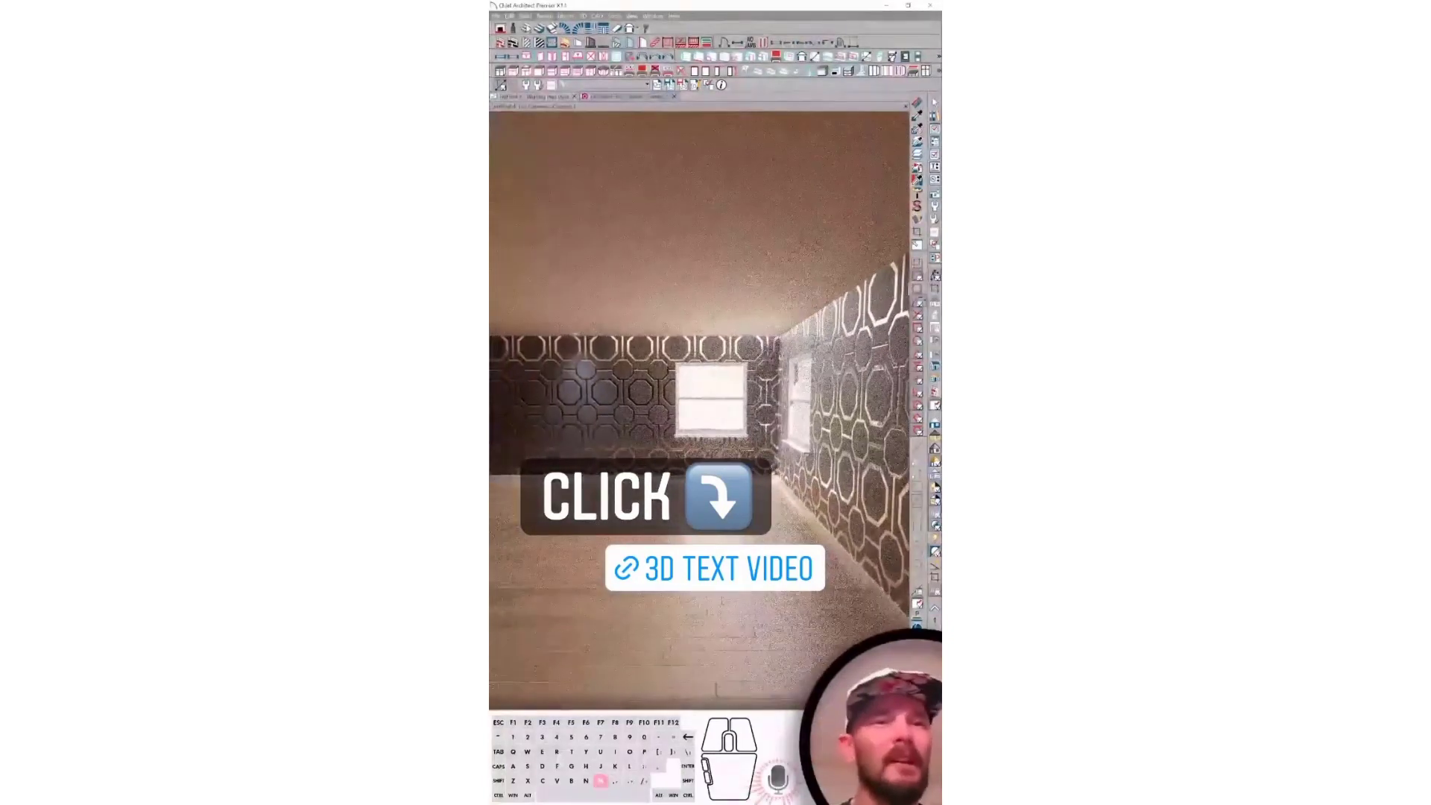
key("m")
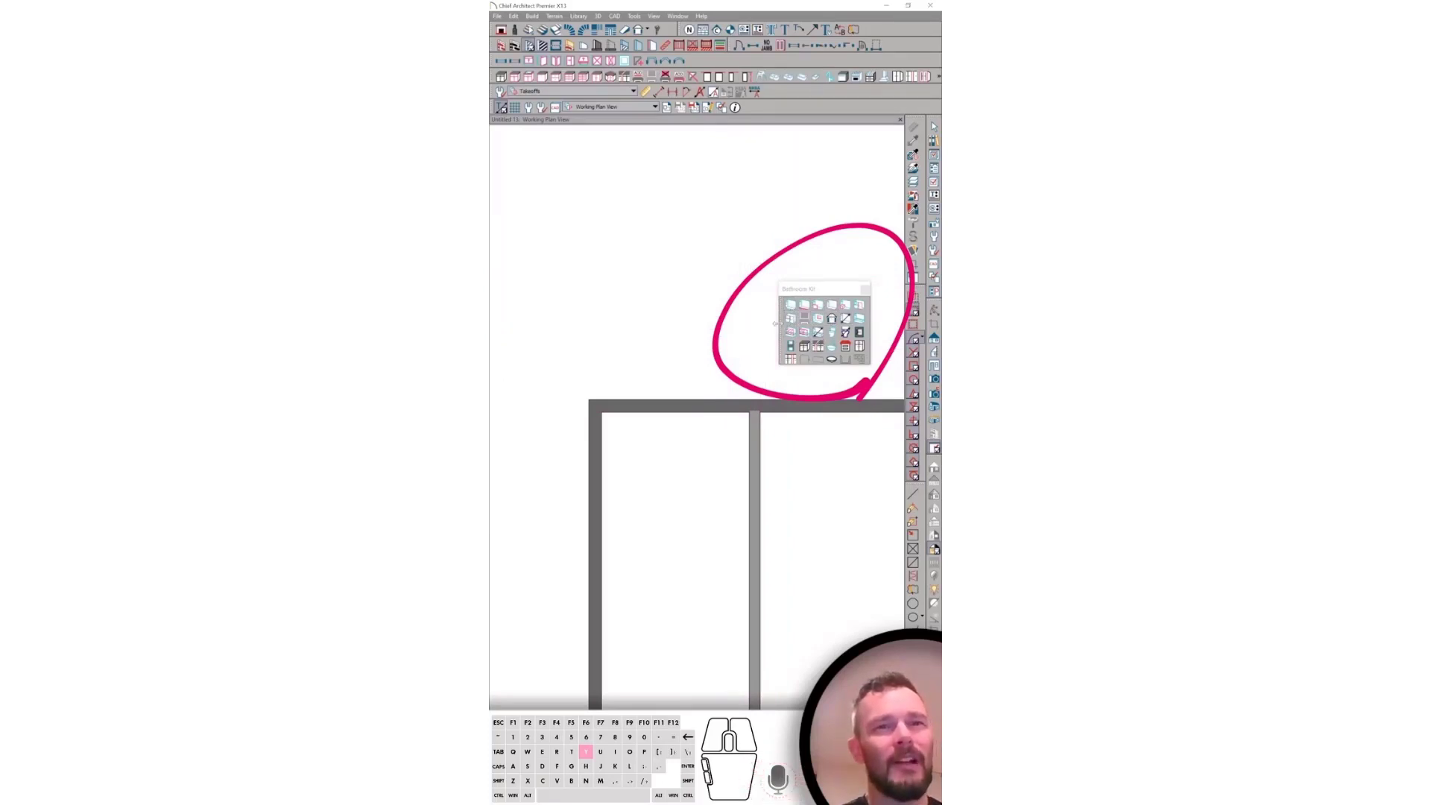
Widen the Bathroom Kit palette and place its first shower assembly against the upper wall of the narrow room
left_click_drag(776, 323, 748, 322)
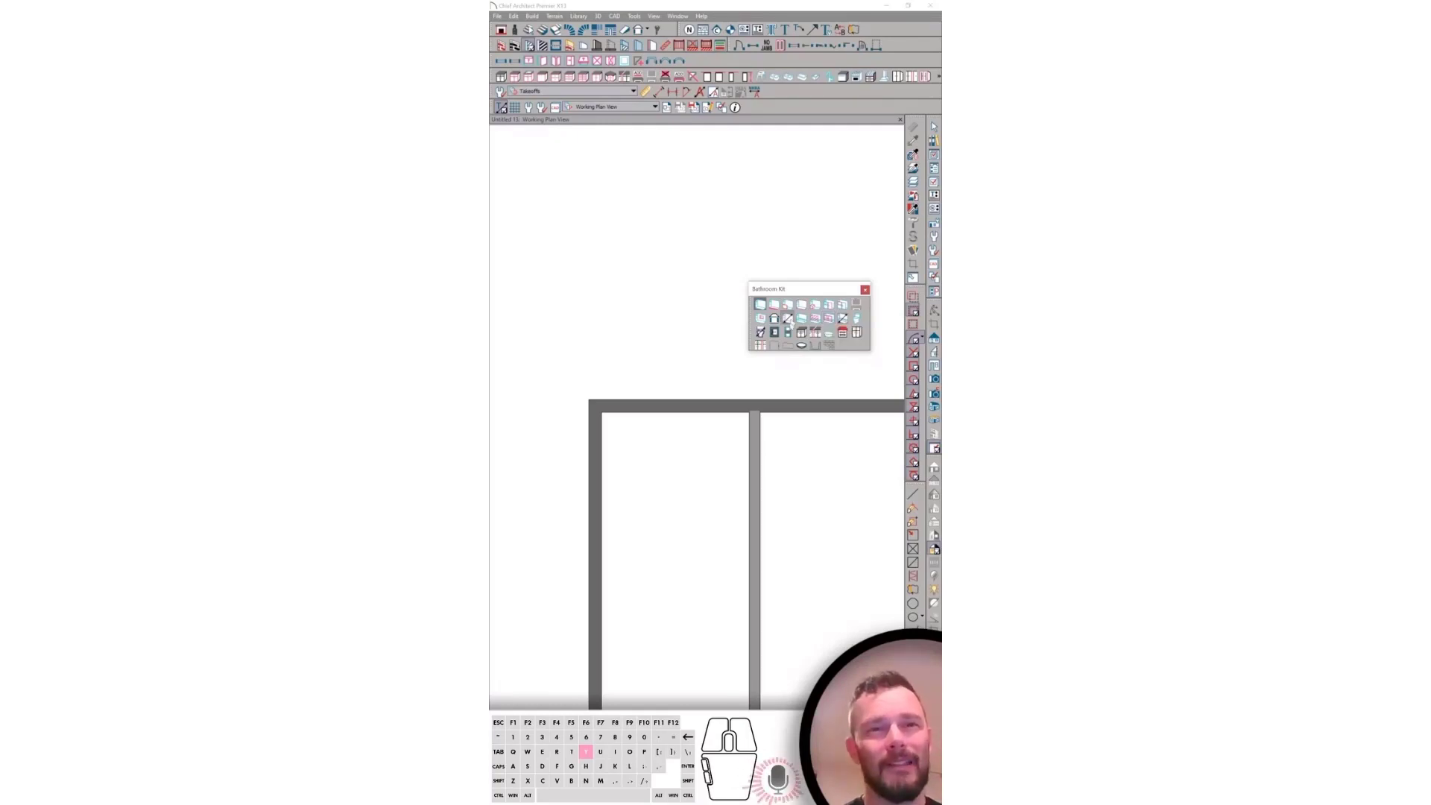
scroll(753, 320, "up", 1)
scroll(753, 320, "up", 1)
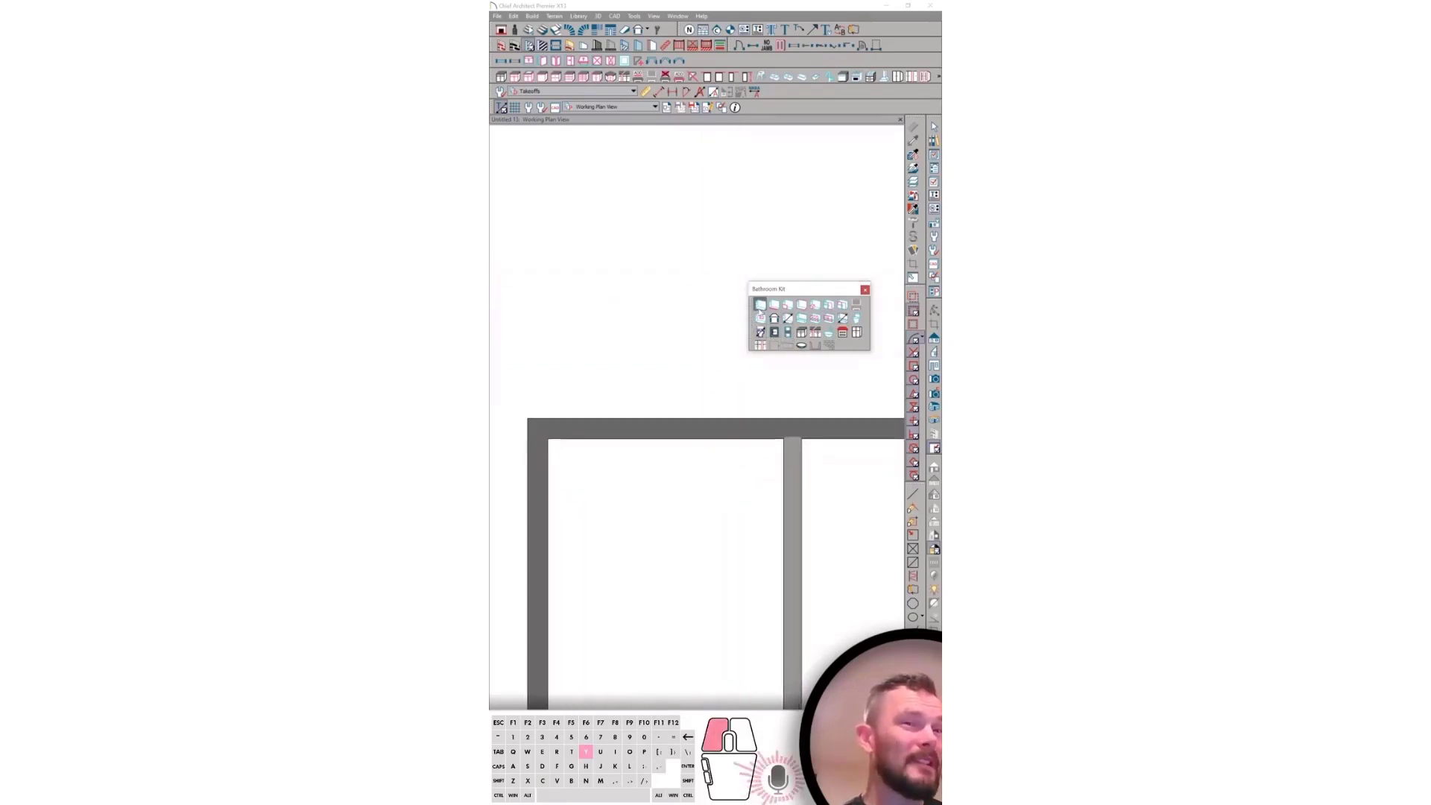
left_click(620, 450)
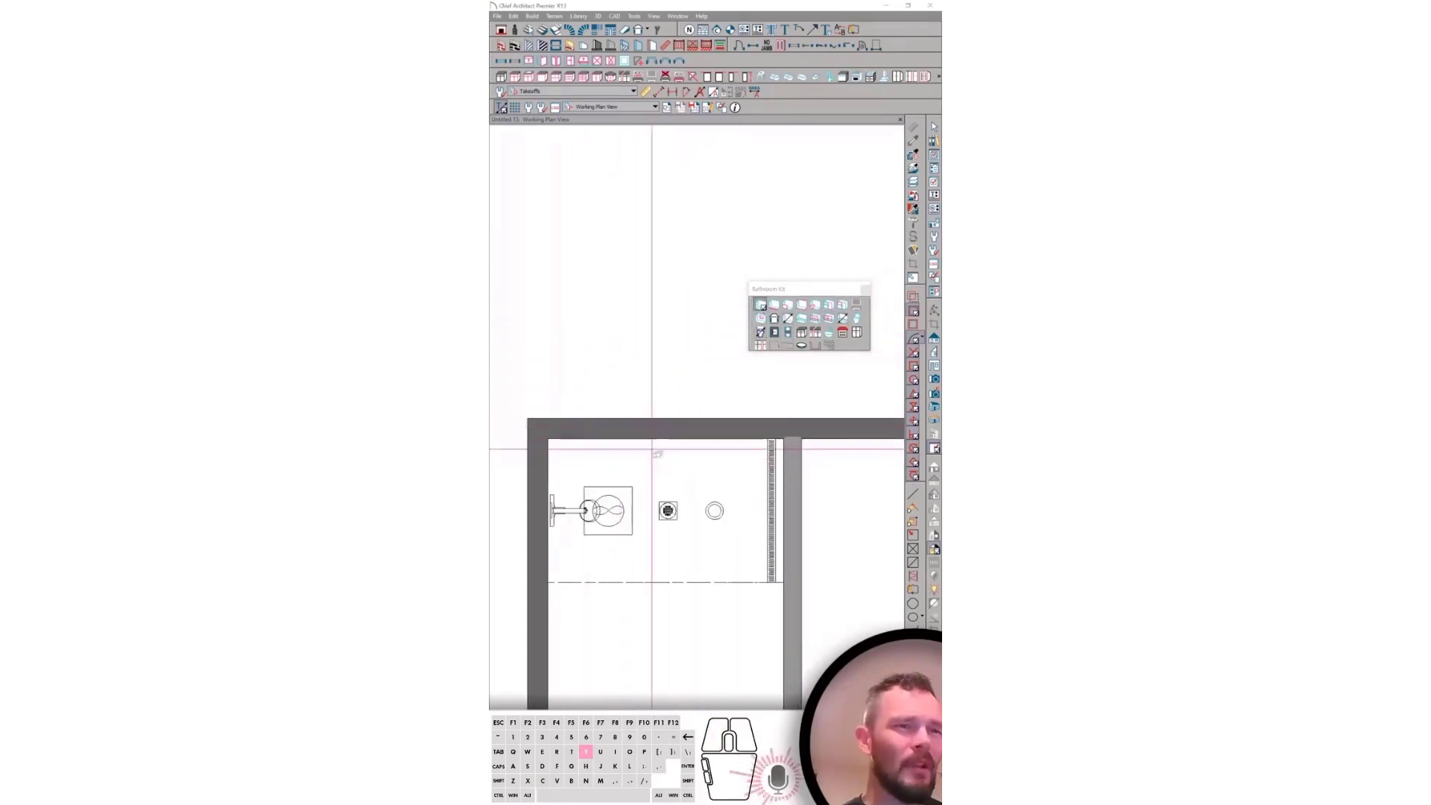
Explode the placed shower block into its separate components
left_click(668, 576)
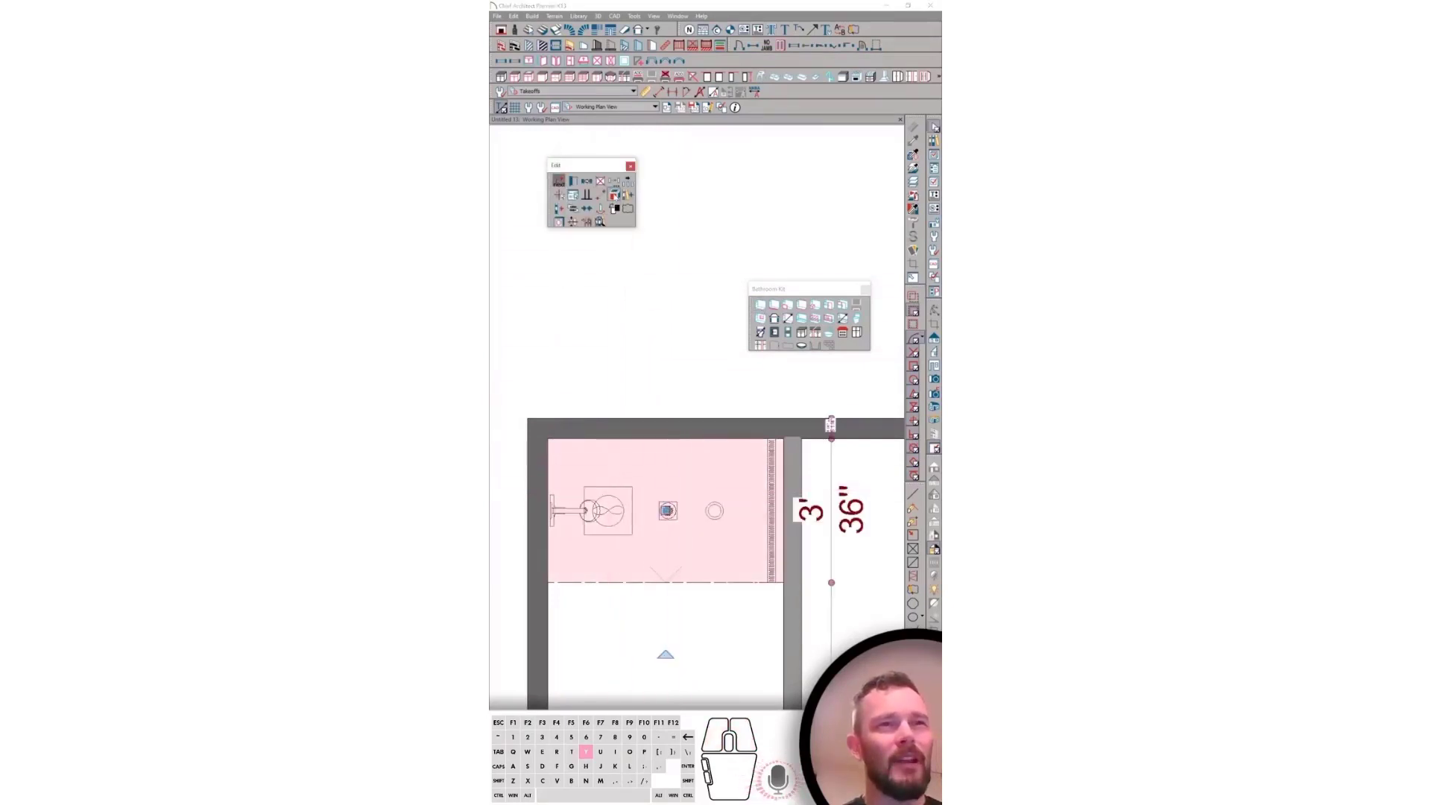
left_click(616, 196)
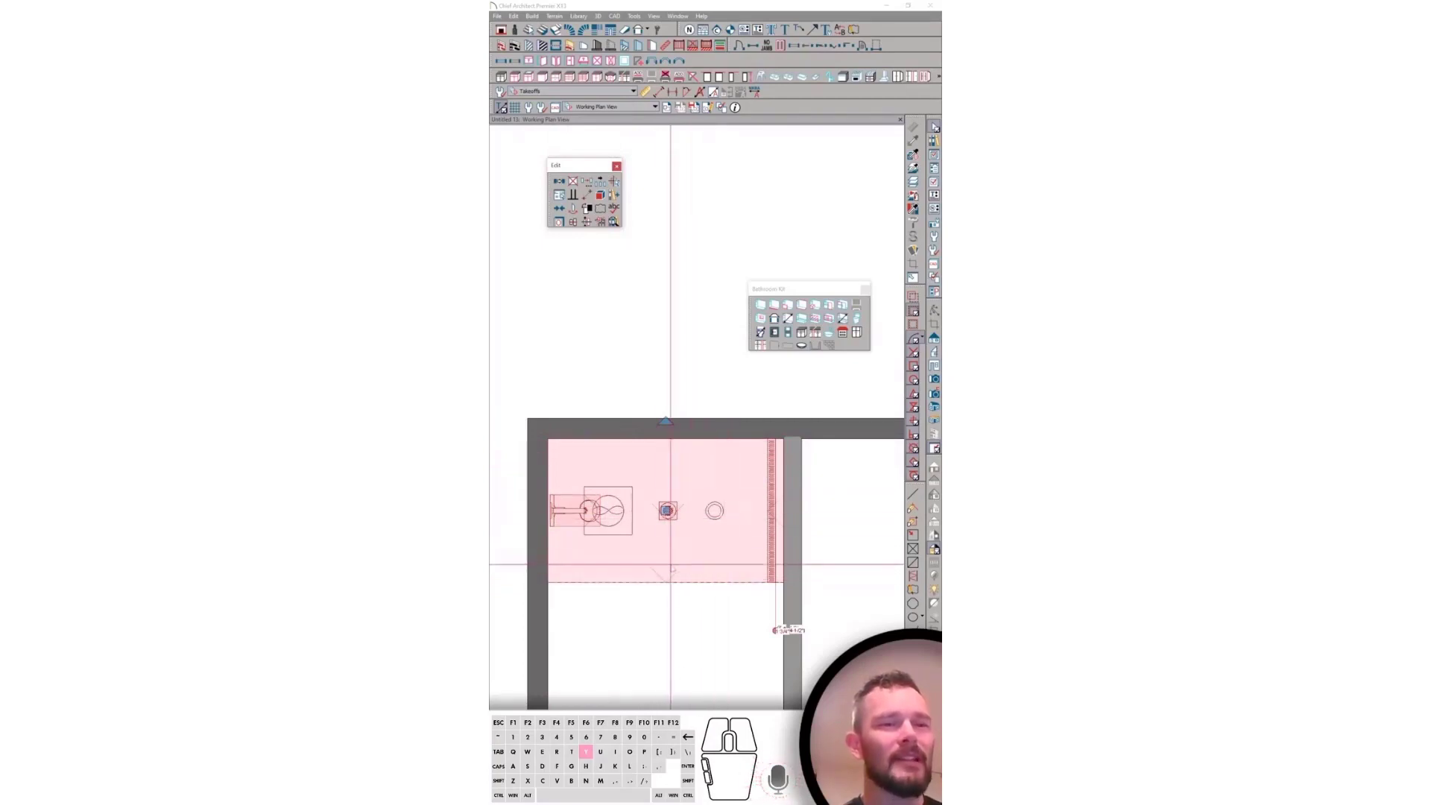
scroll(714, 575, "down", 1)
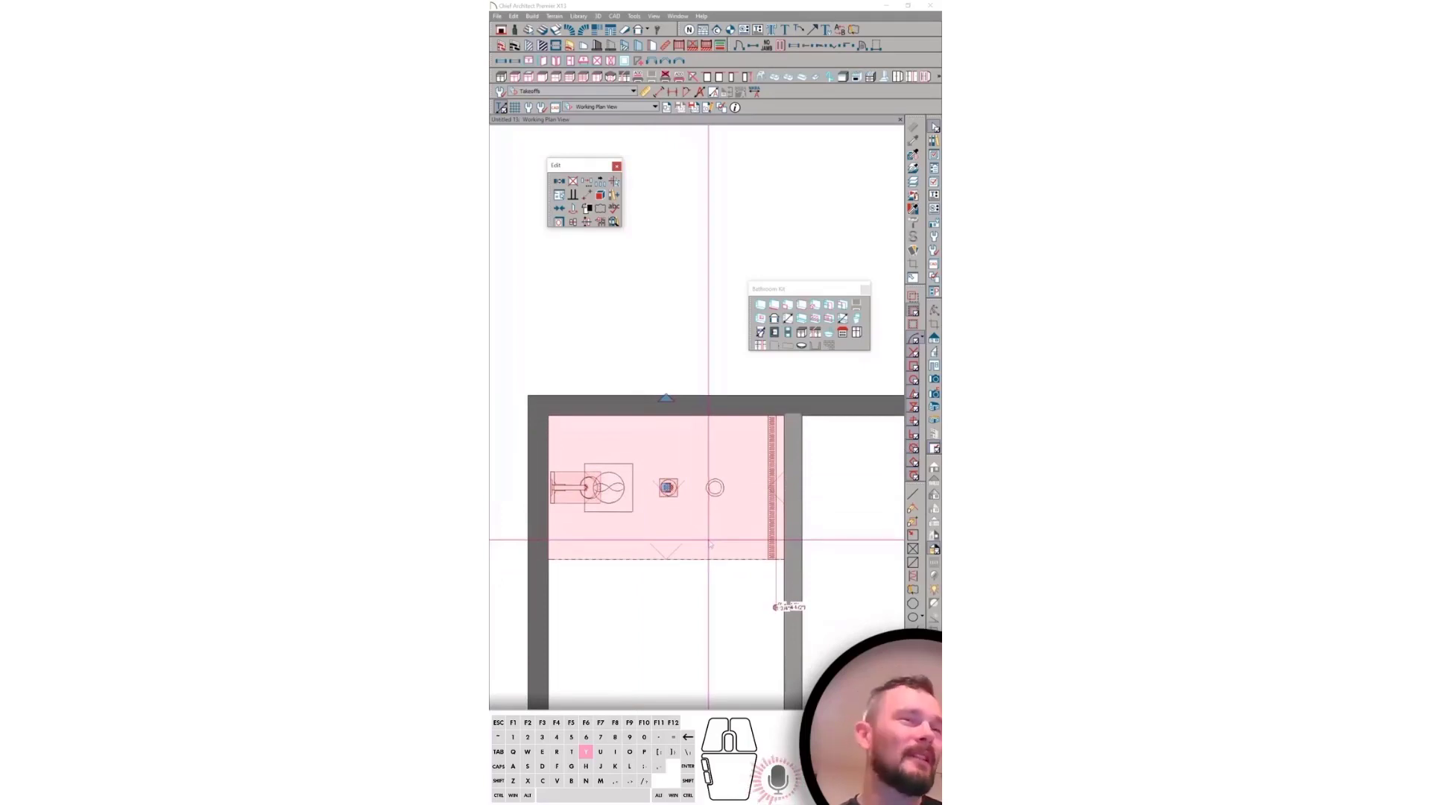
scroll(715, 489, "down", 1)
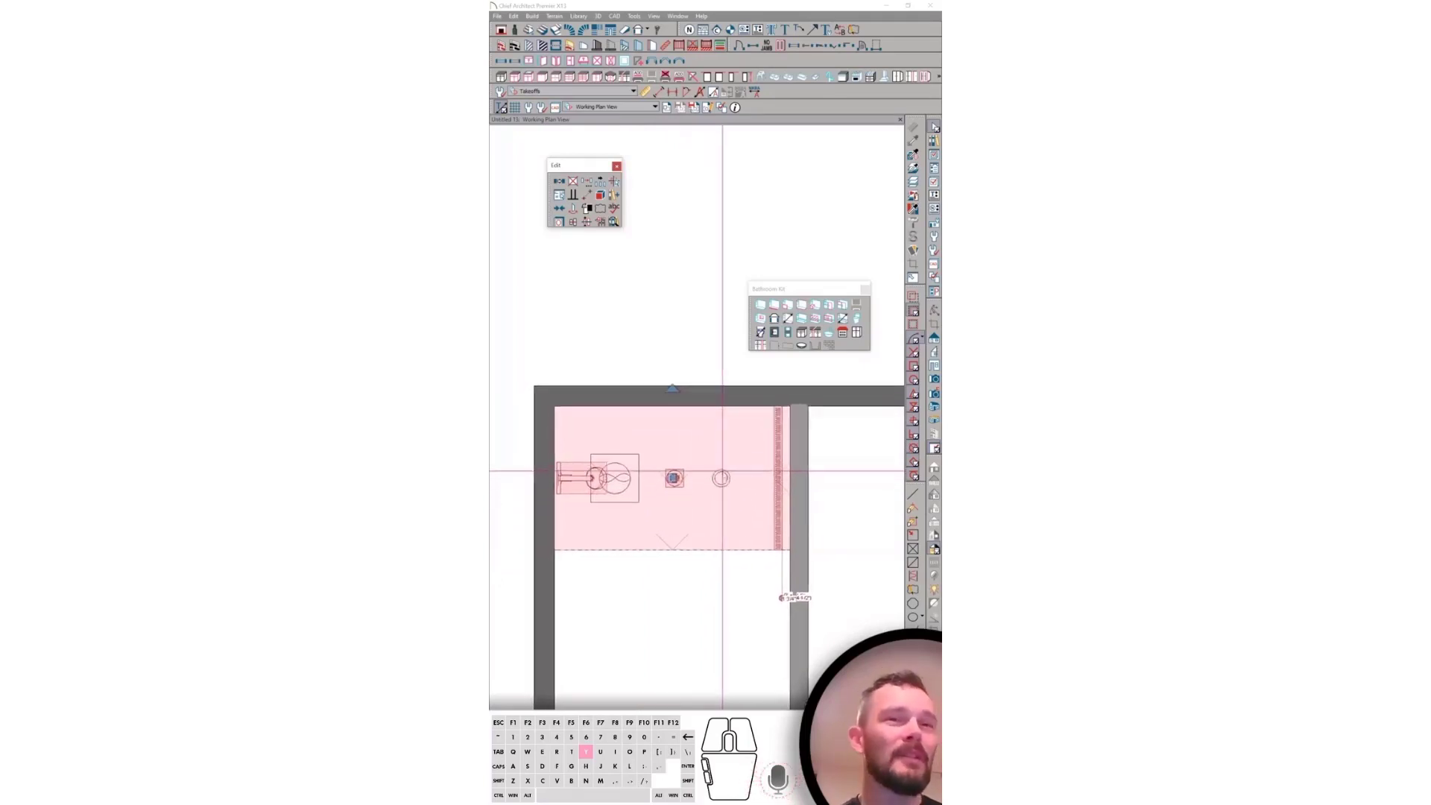
scroll(697, 429, "up", 1)
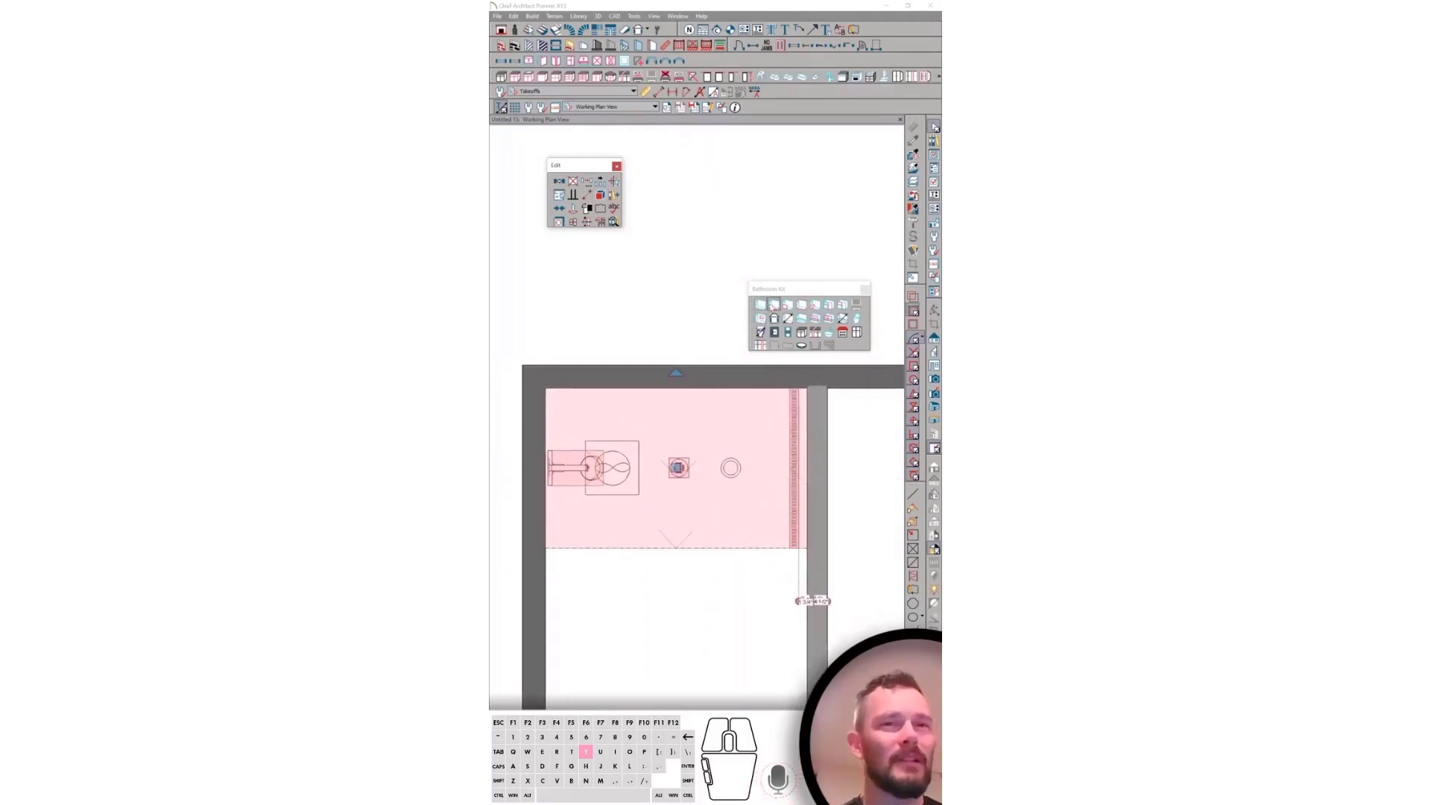
Run a low curb across the full width of the shower opening and add a half wall along its showerhead-side portion
left_click(775, 306)
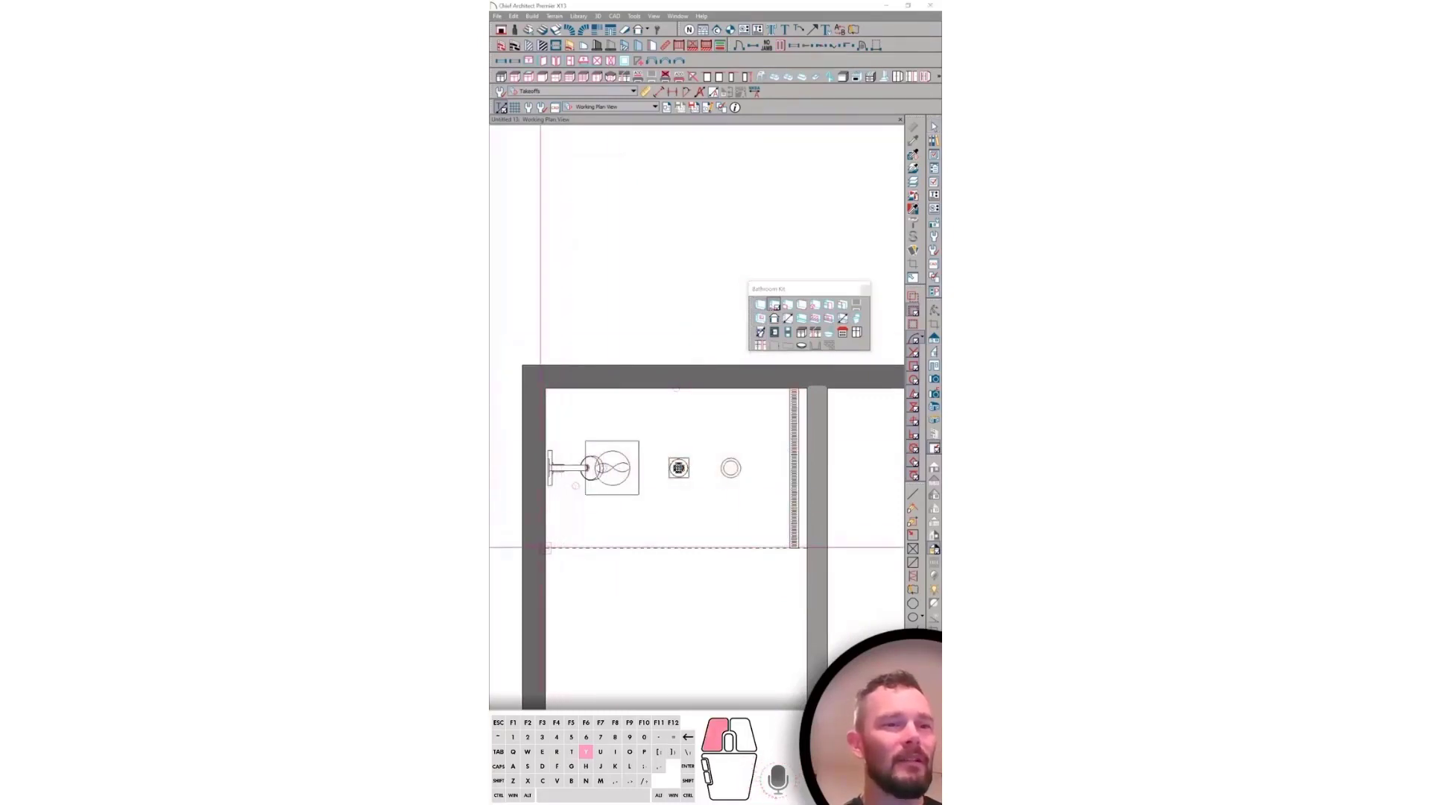
left_click_drag(543, 548, 814, 546)
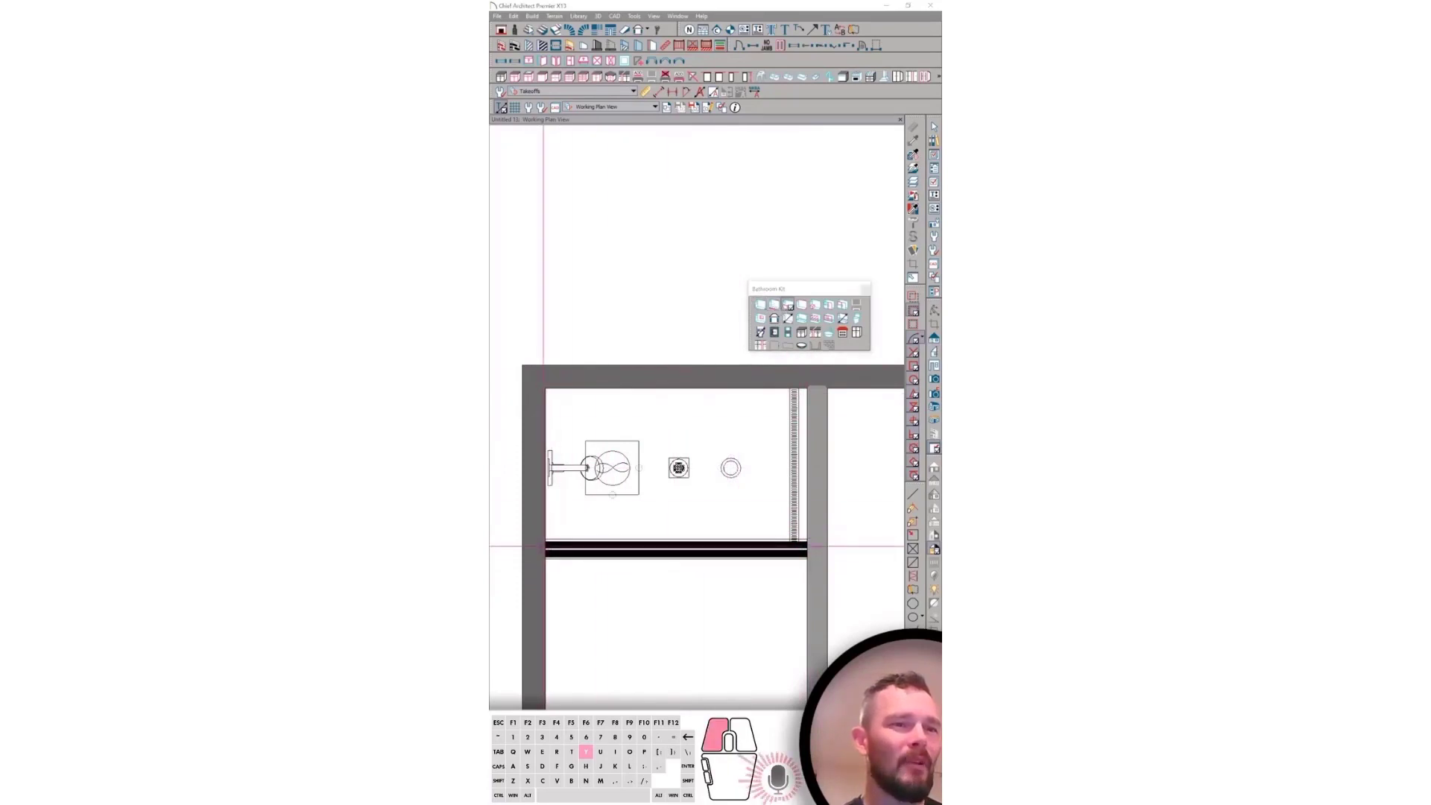
left_click_drag(543, 547, 665, 548)
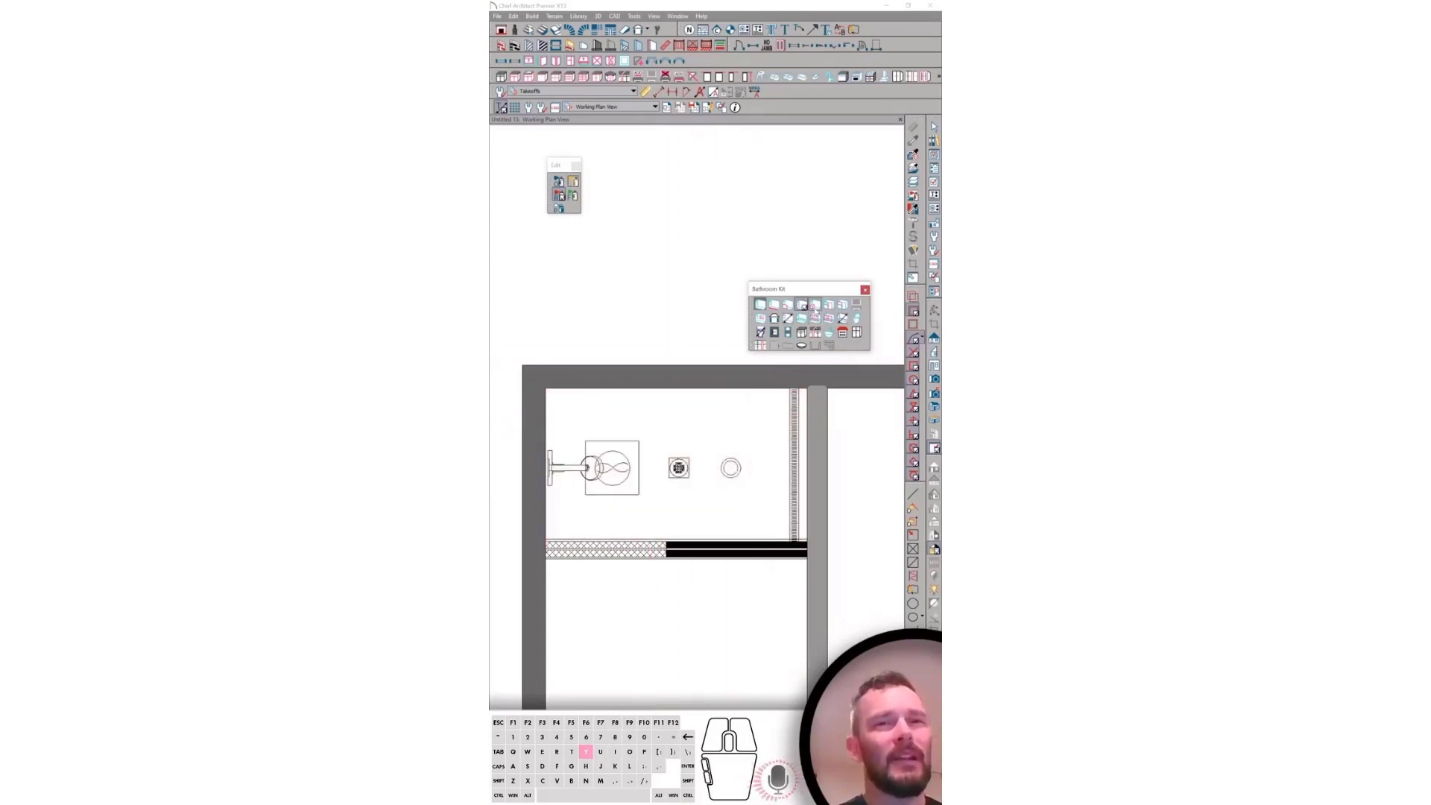
Place a glass shower door on the curb beside the half wall and shift it 1/2 inch toward the half wall
left_click(815, 305)
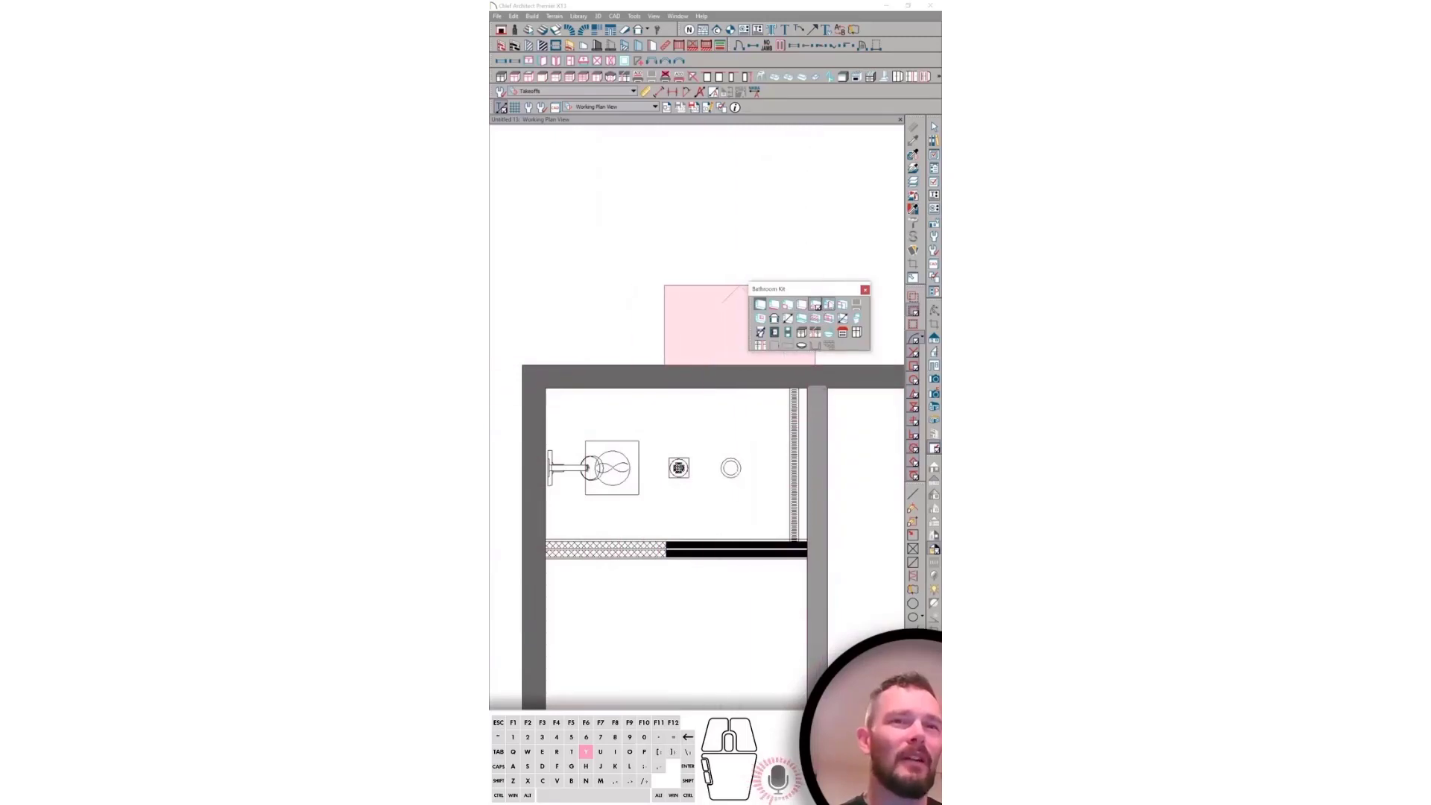
left_click(738, 550)
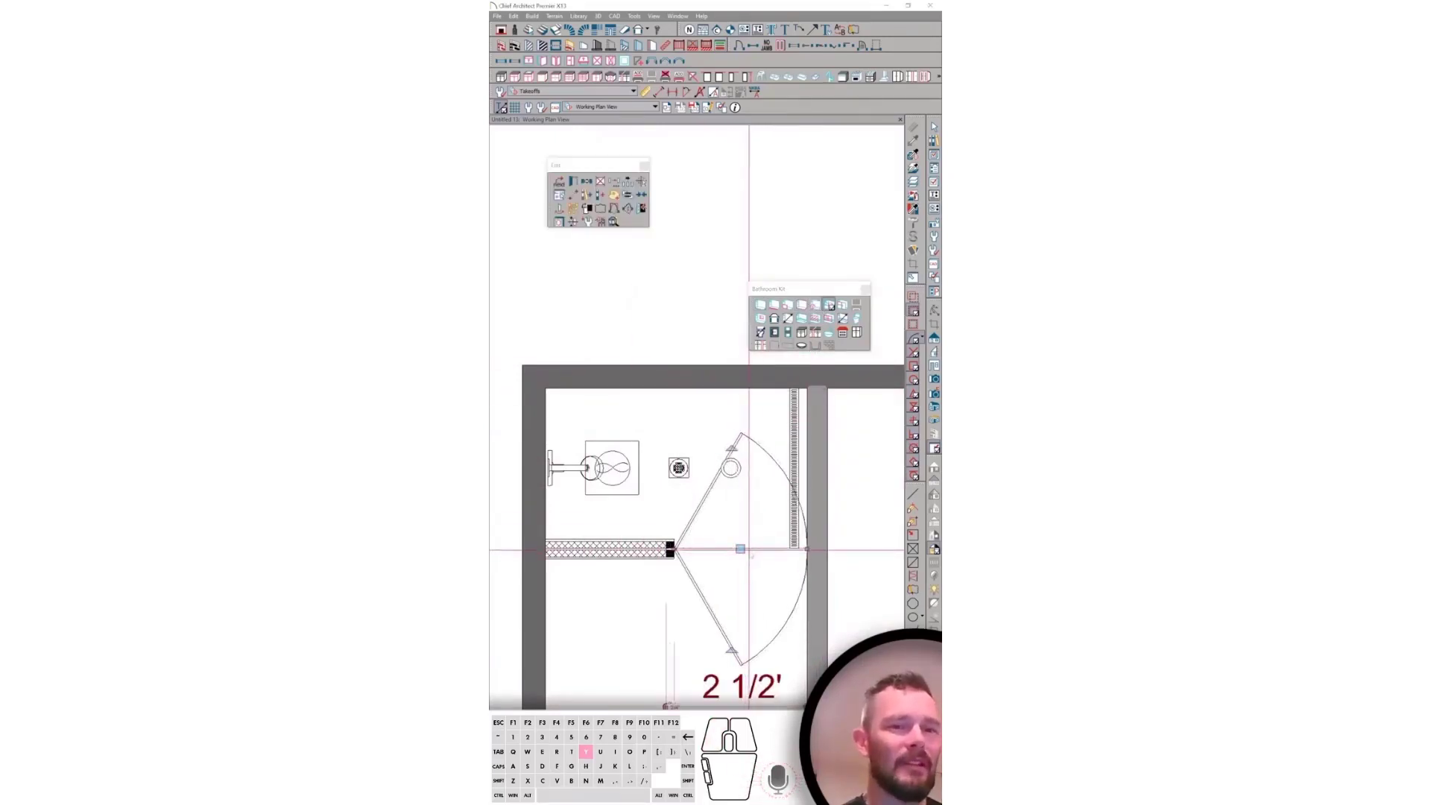
left_click_drag(740, 549, 736, 550)
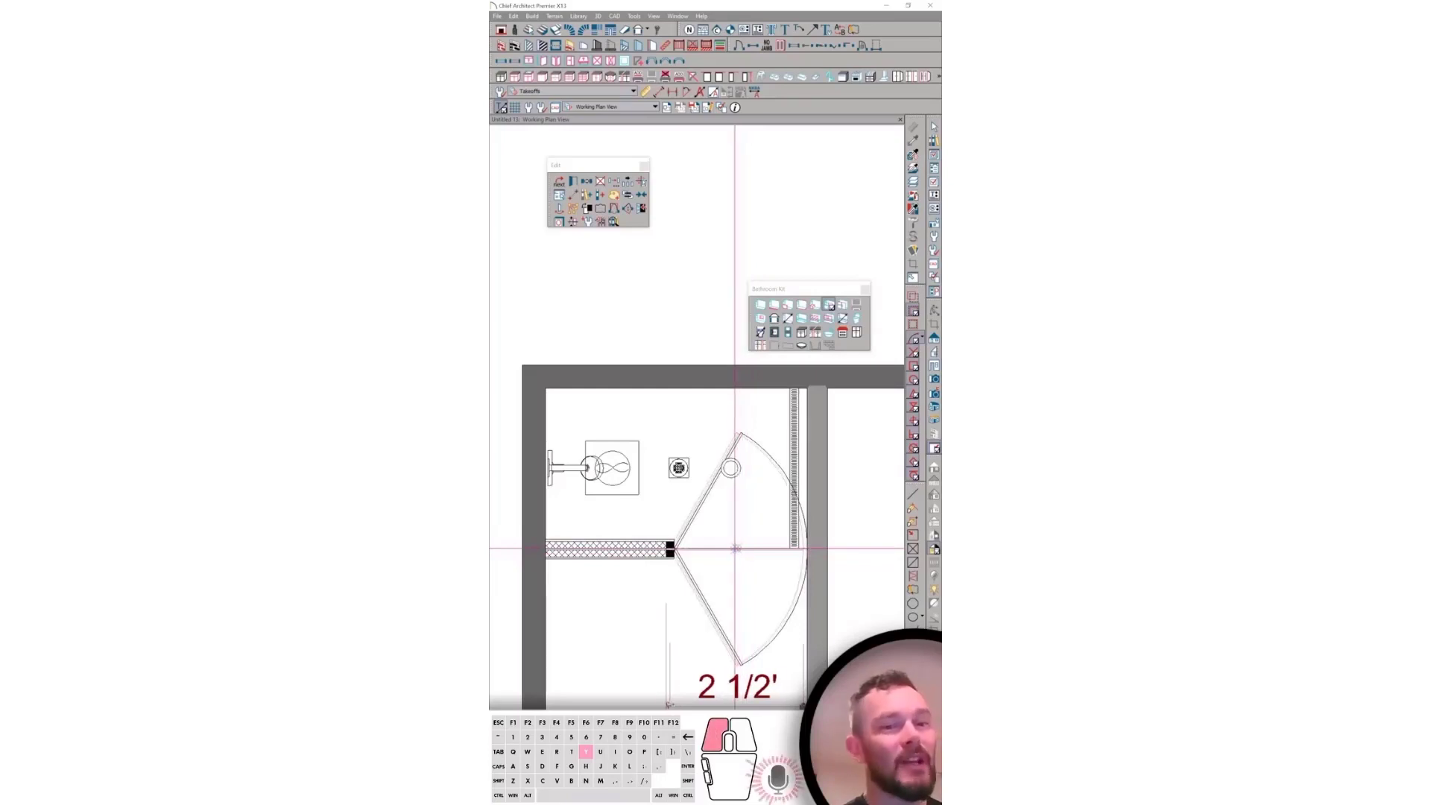
key("Tab")
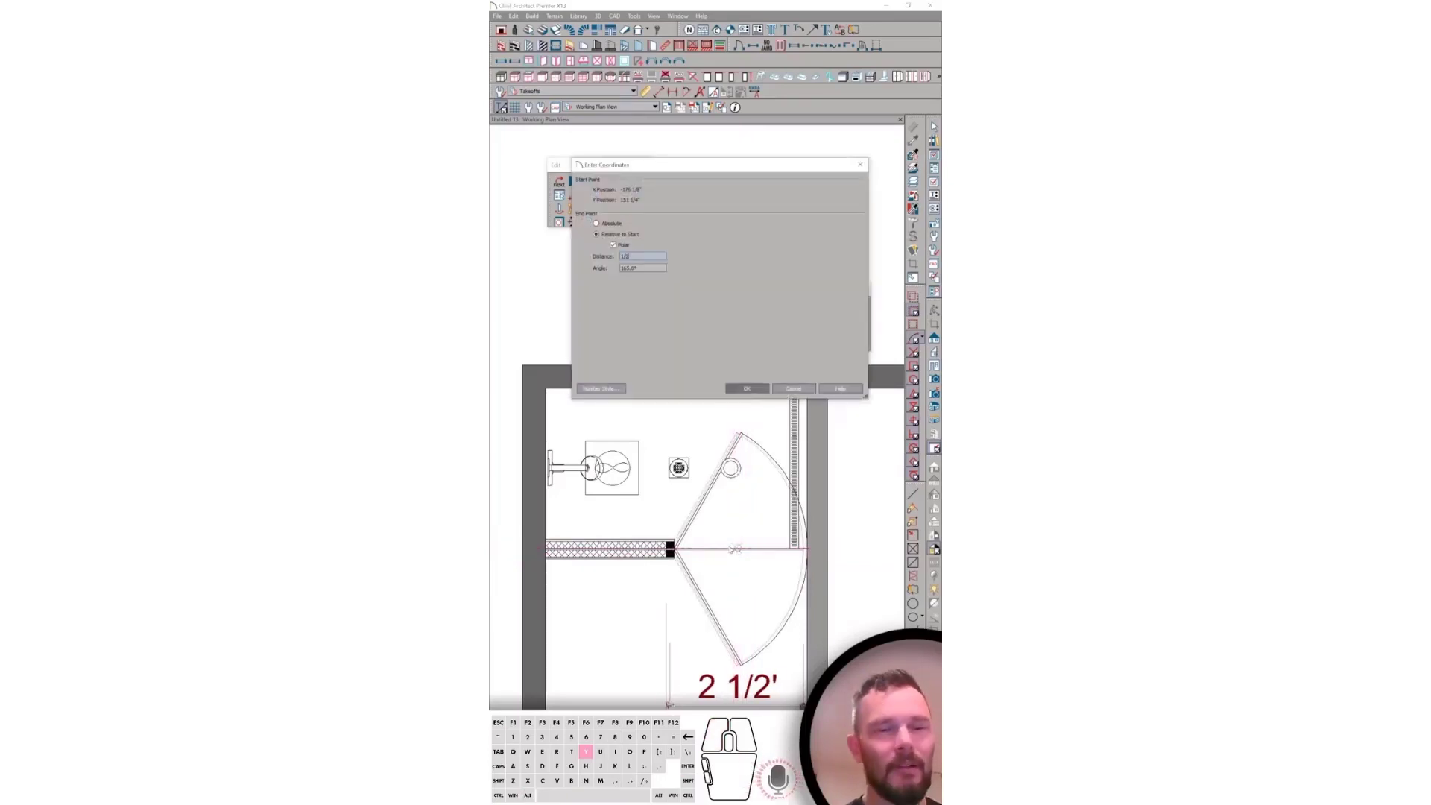
key("Return")
key("Escape")
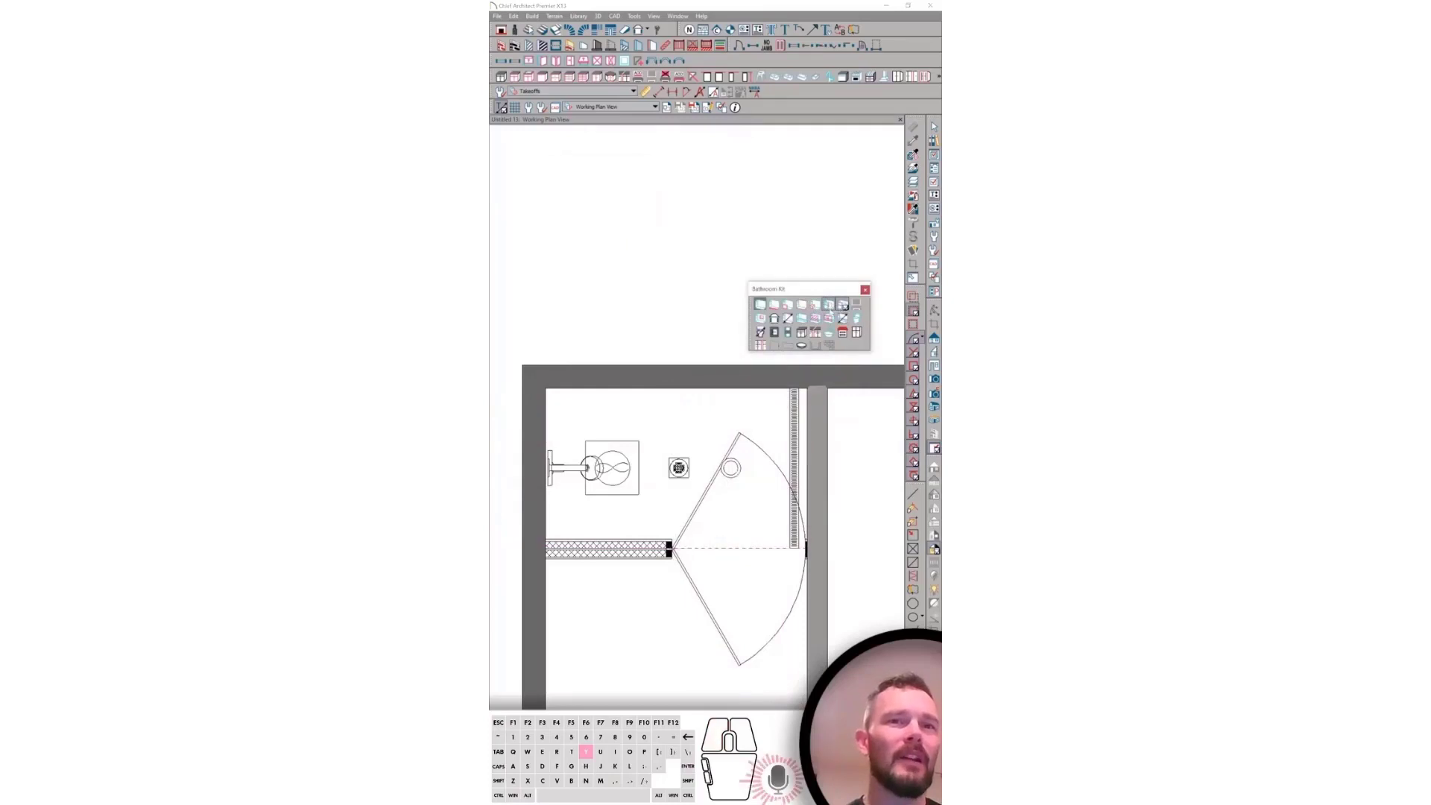
Add a fixed glass panel above the half wall and shift it toward the shower door
left_click(577, 551)
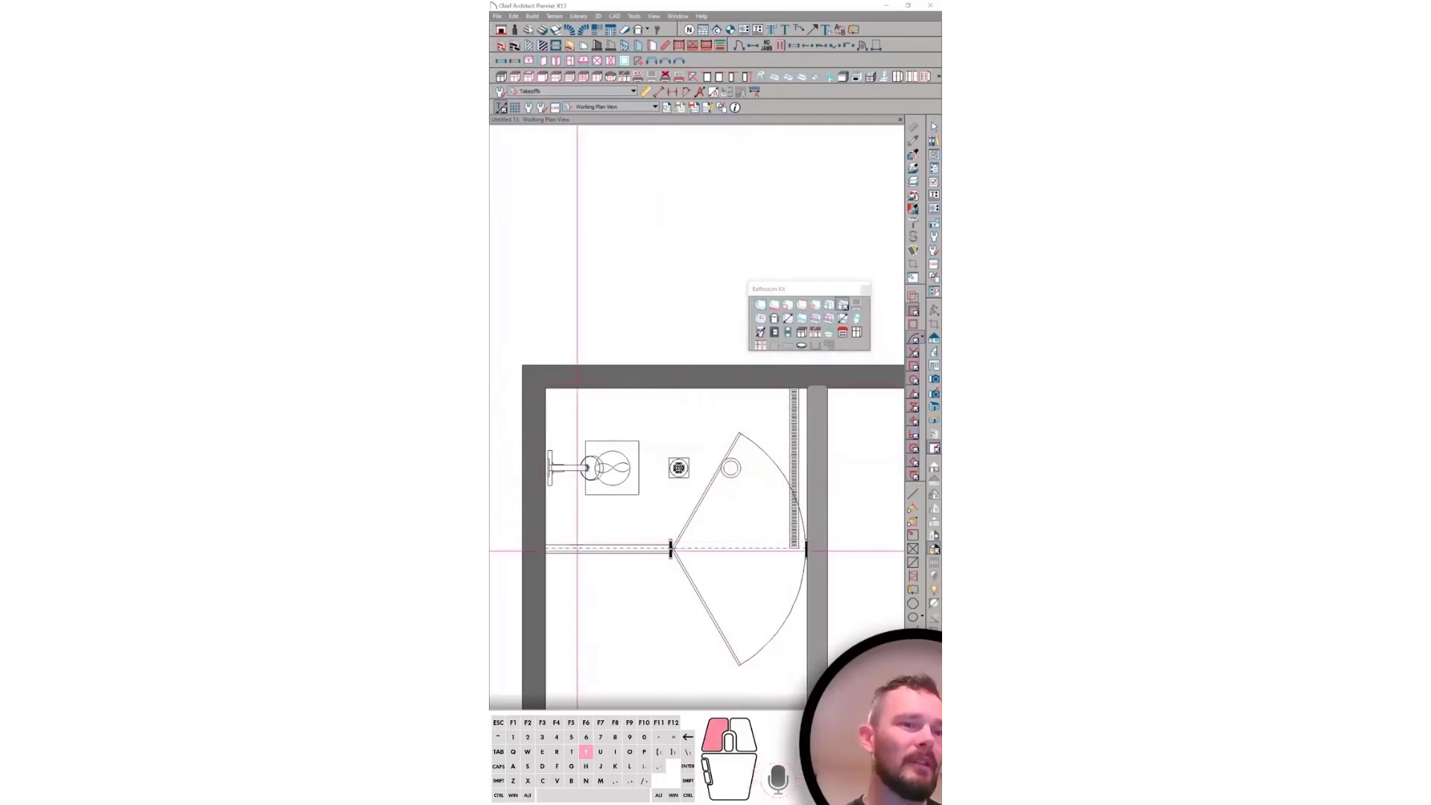
left_click(577, 551)
left_click_drag(608, 550, 614, 550)
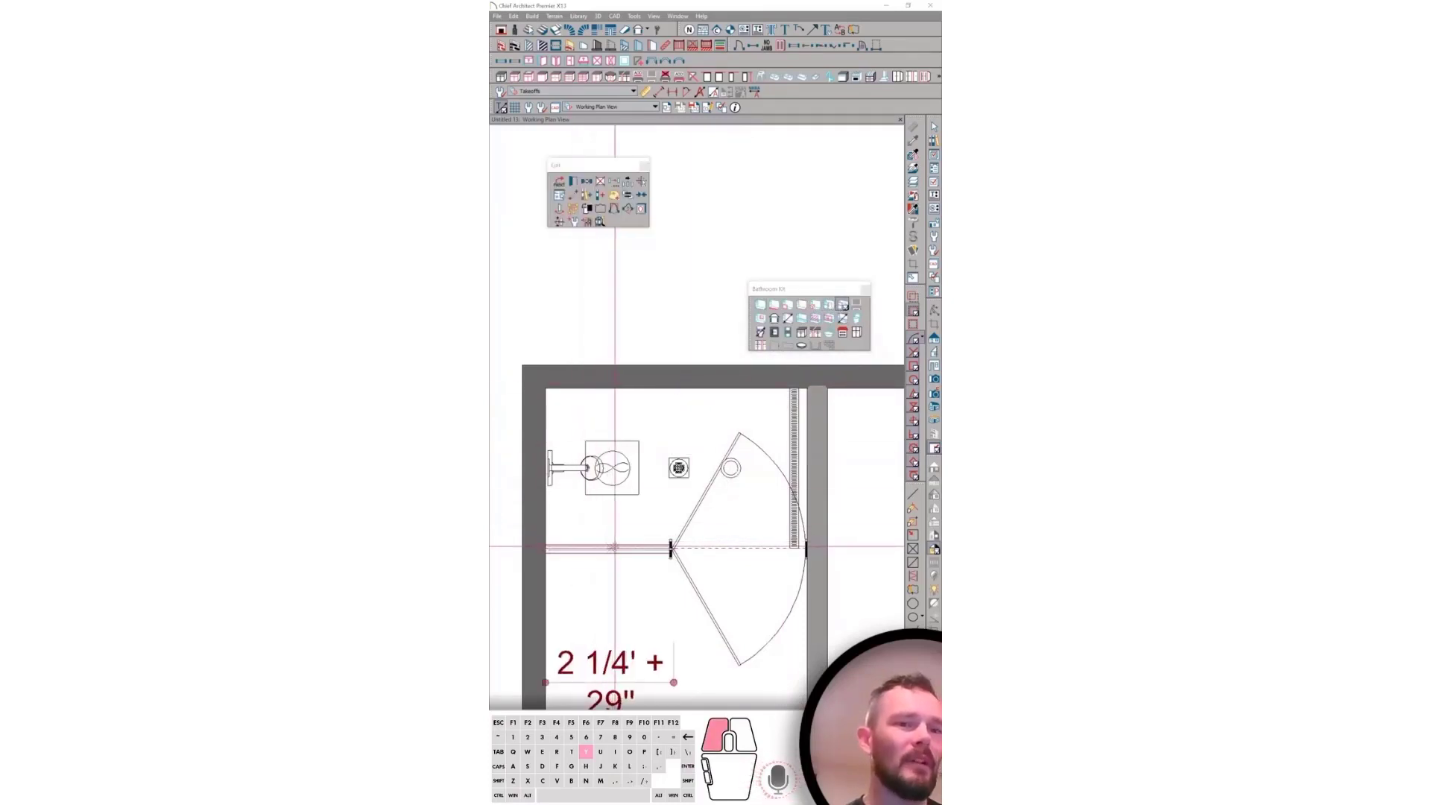
key("Tab")
key("Return")
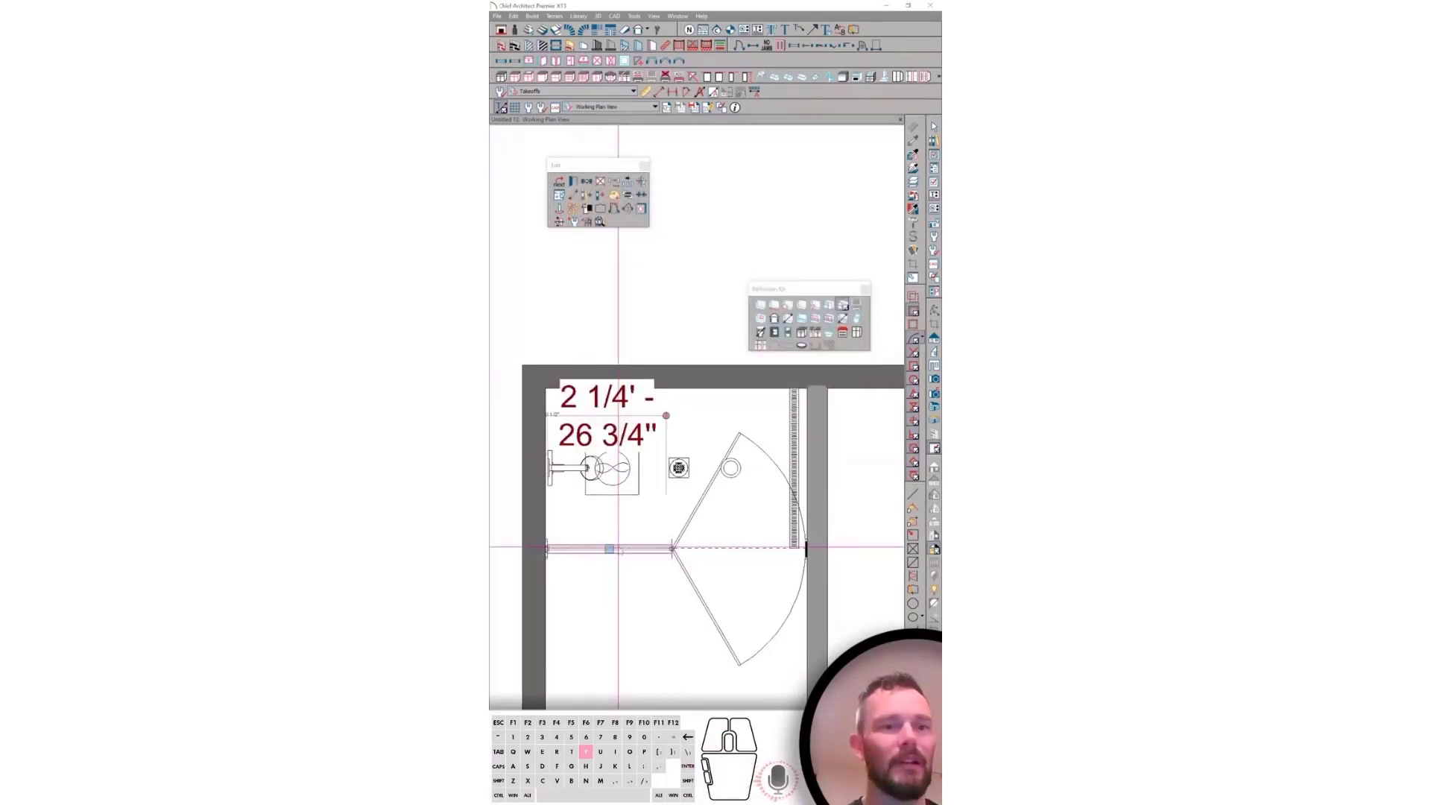
Create a perspective floor overview of the plan and frame the shower
left_click(935, 420)
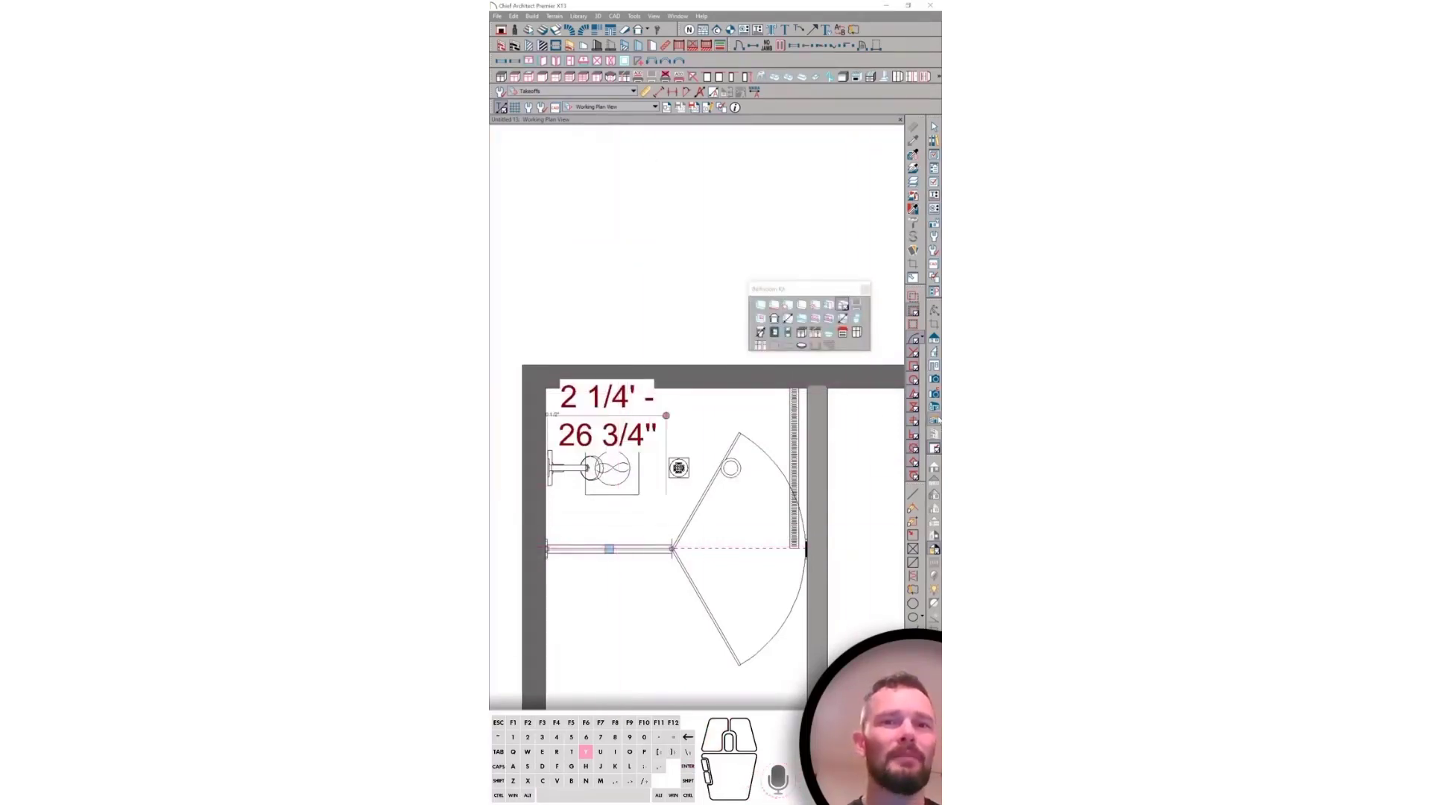
scroll(733, 433, "up", 10)
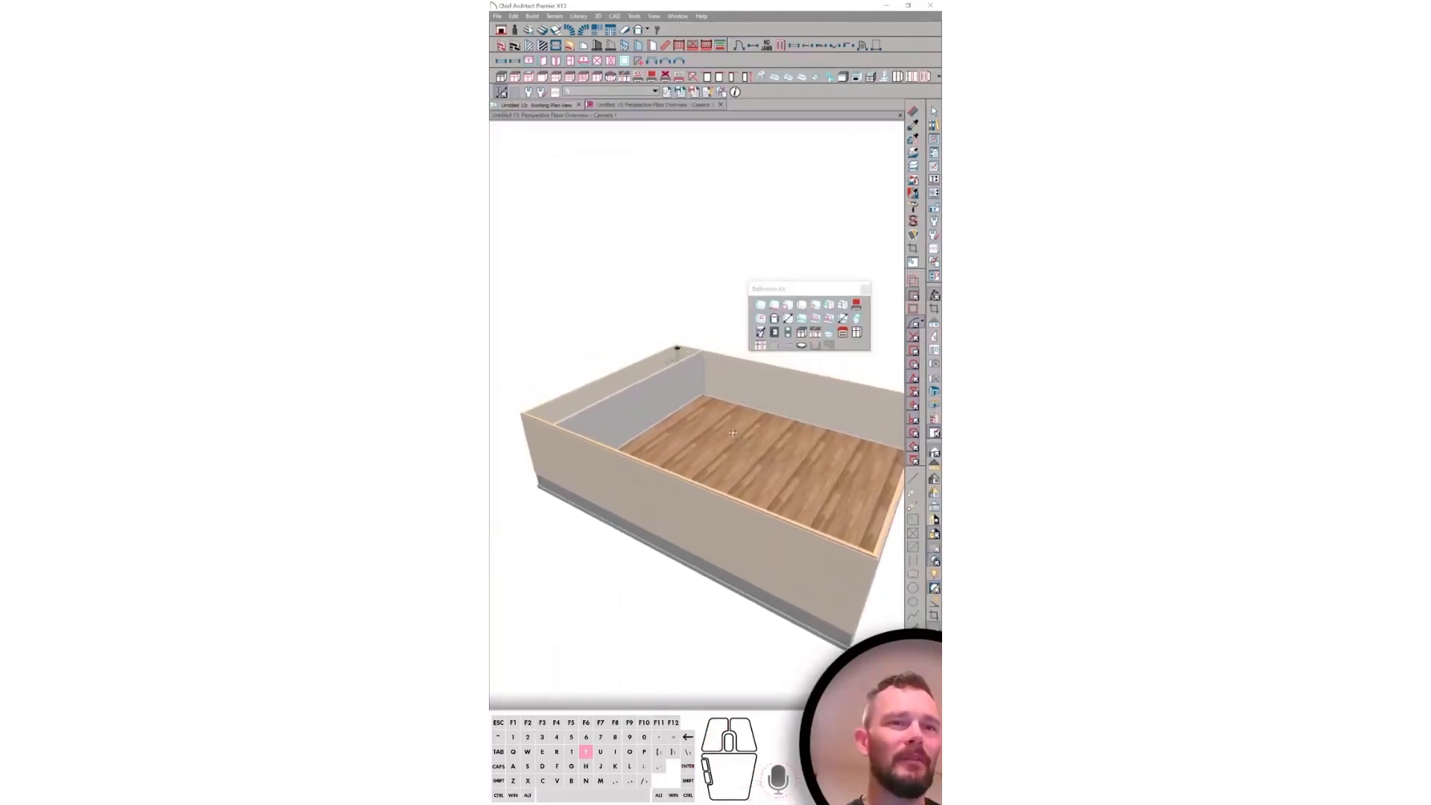
scroll(733, 433, "up", 10)
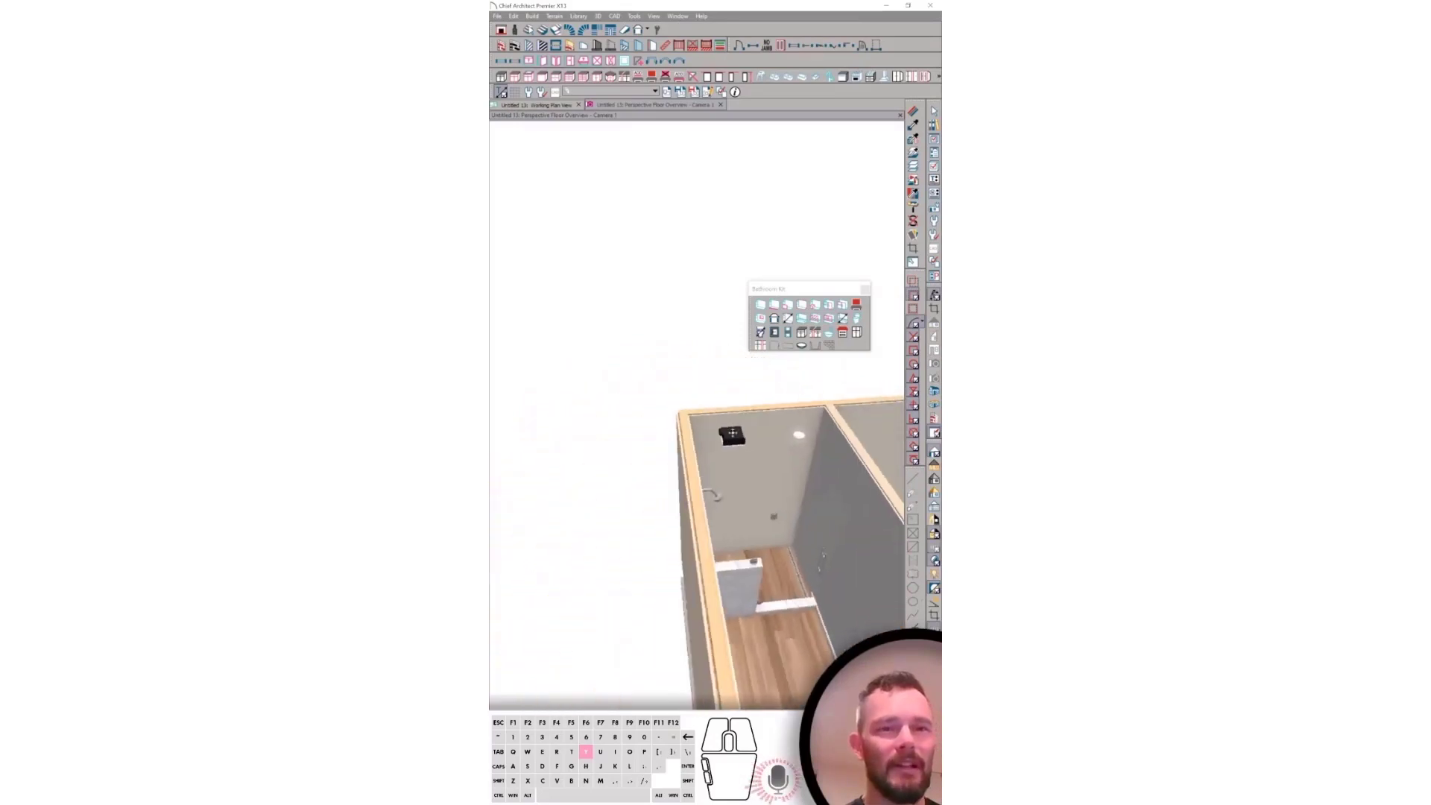
scroll(733, 432, "up", 10)
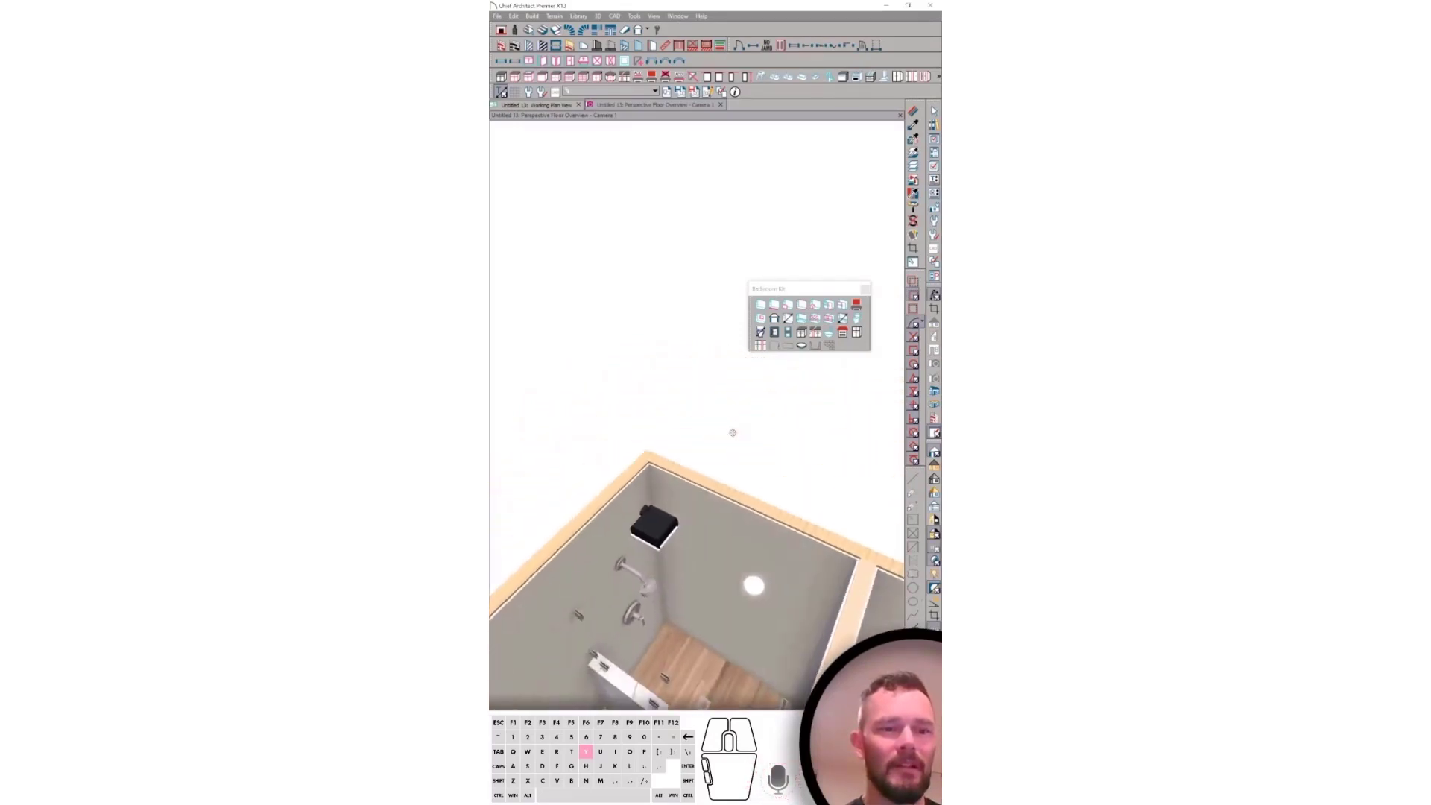
Apply a tile wall material region to the shower wall opposite the showerhead and extend its edge out past the curb
middle_click_drag(733, 432, 656, 514)
left_click(659, 507)
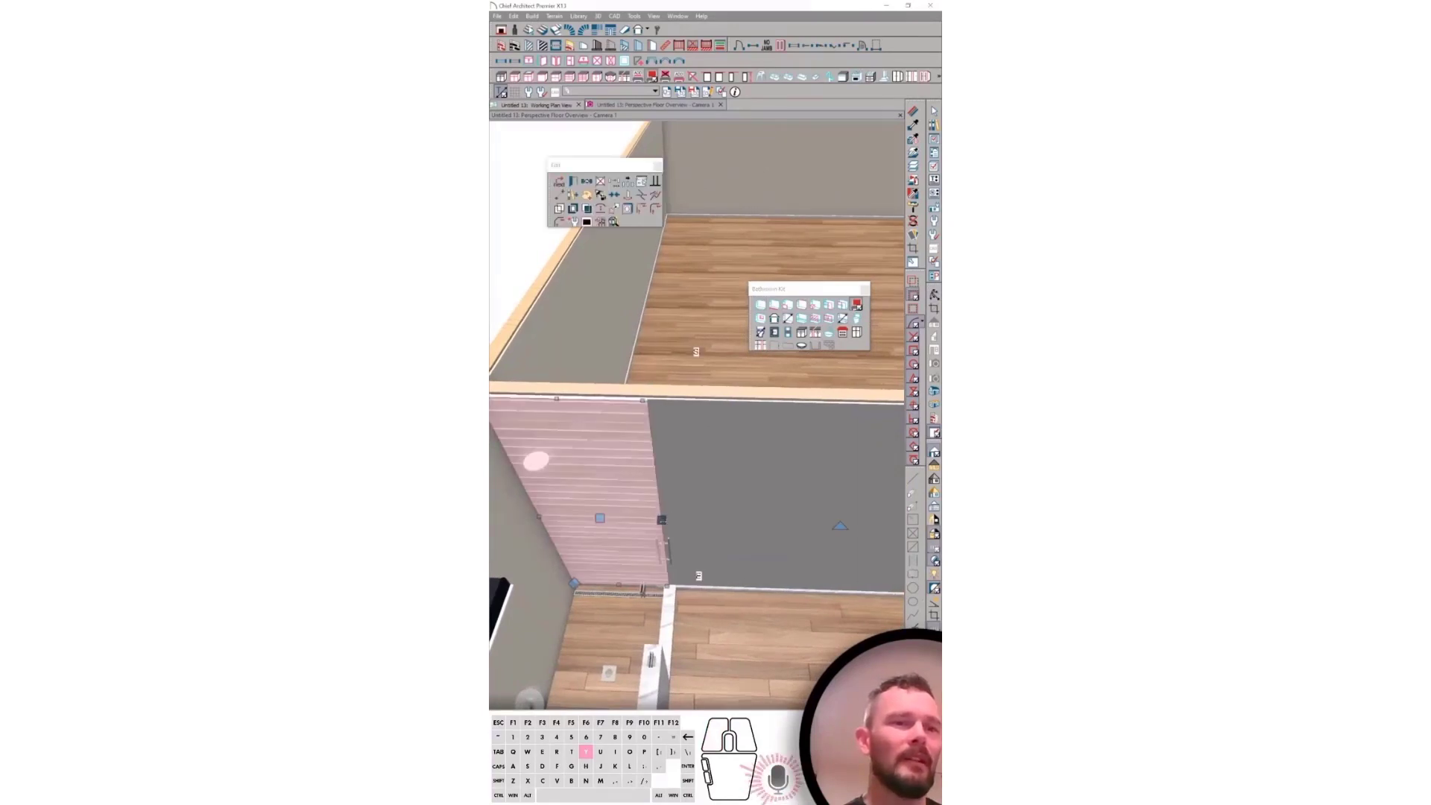
key("Tab")
key("Return")
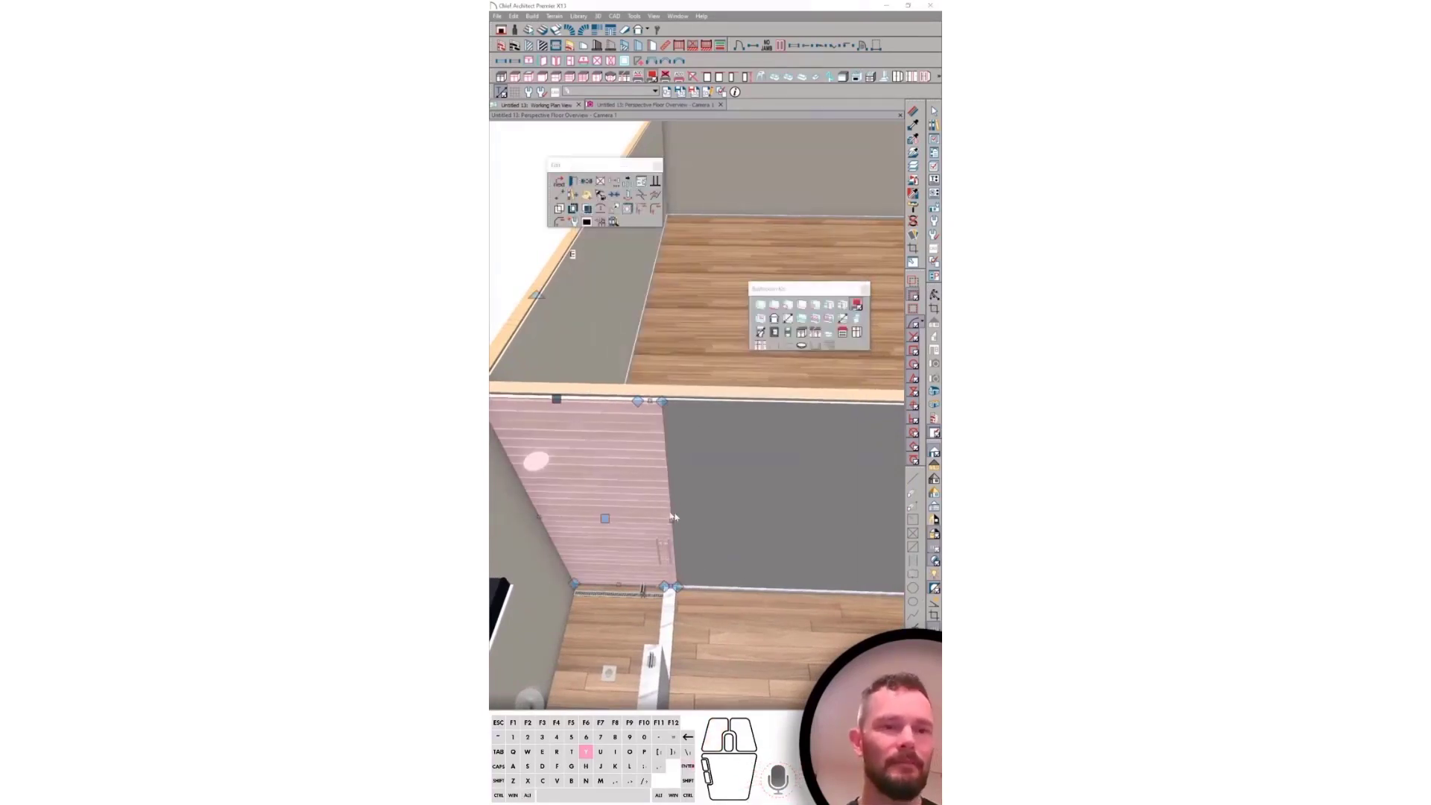
Cover the showerhead wall and the shower's back wall with the same tile wall material region
key("ctrl+c")
middle_click_drag(676, 520, 677, 534)
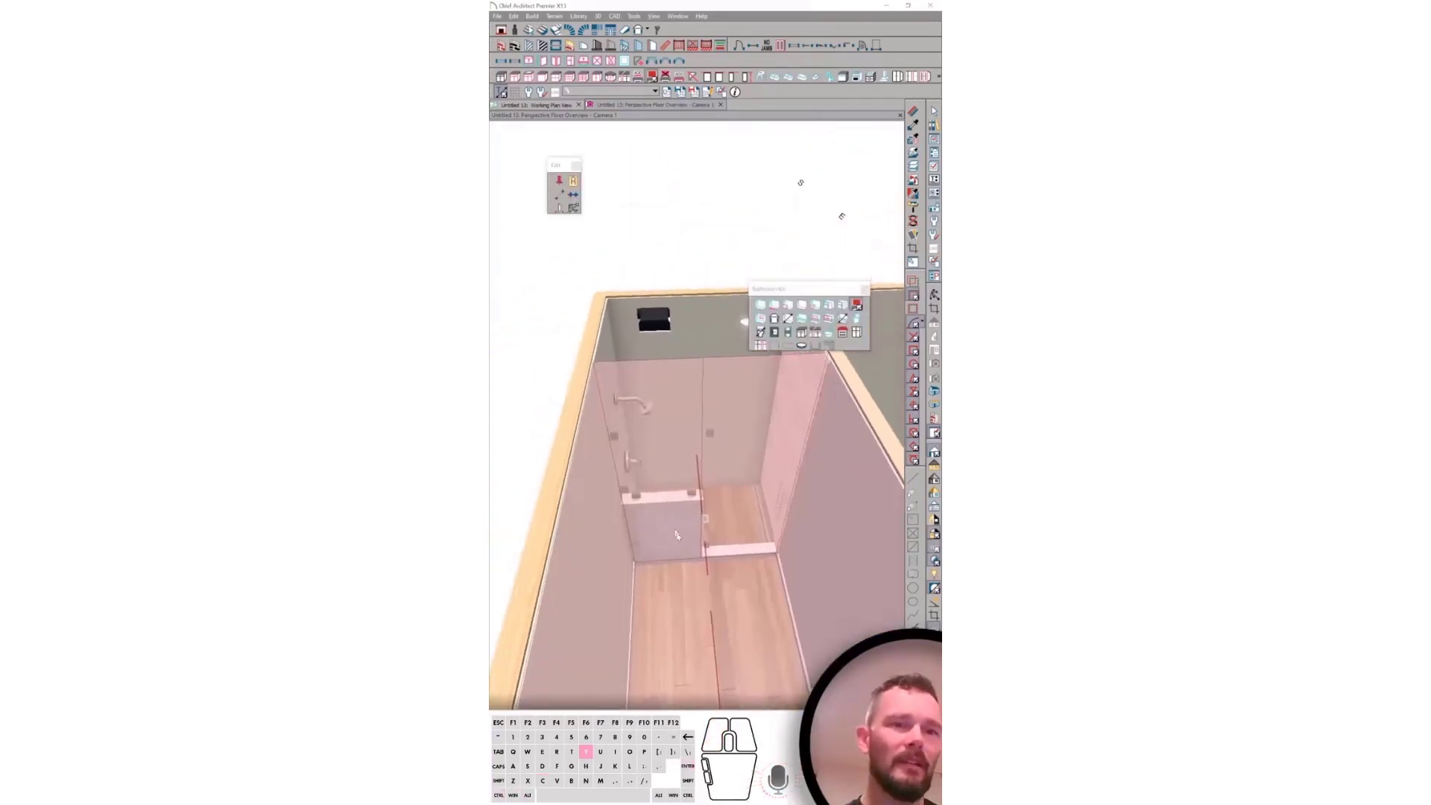
left_click(678, 538)
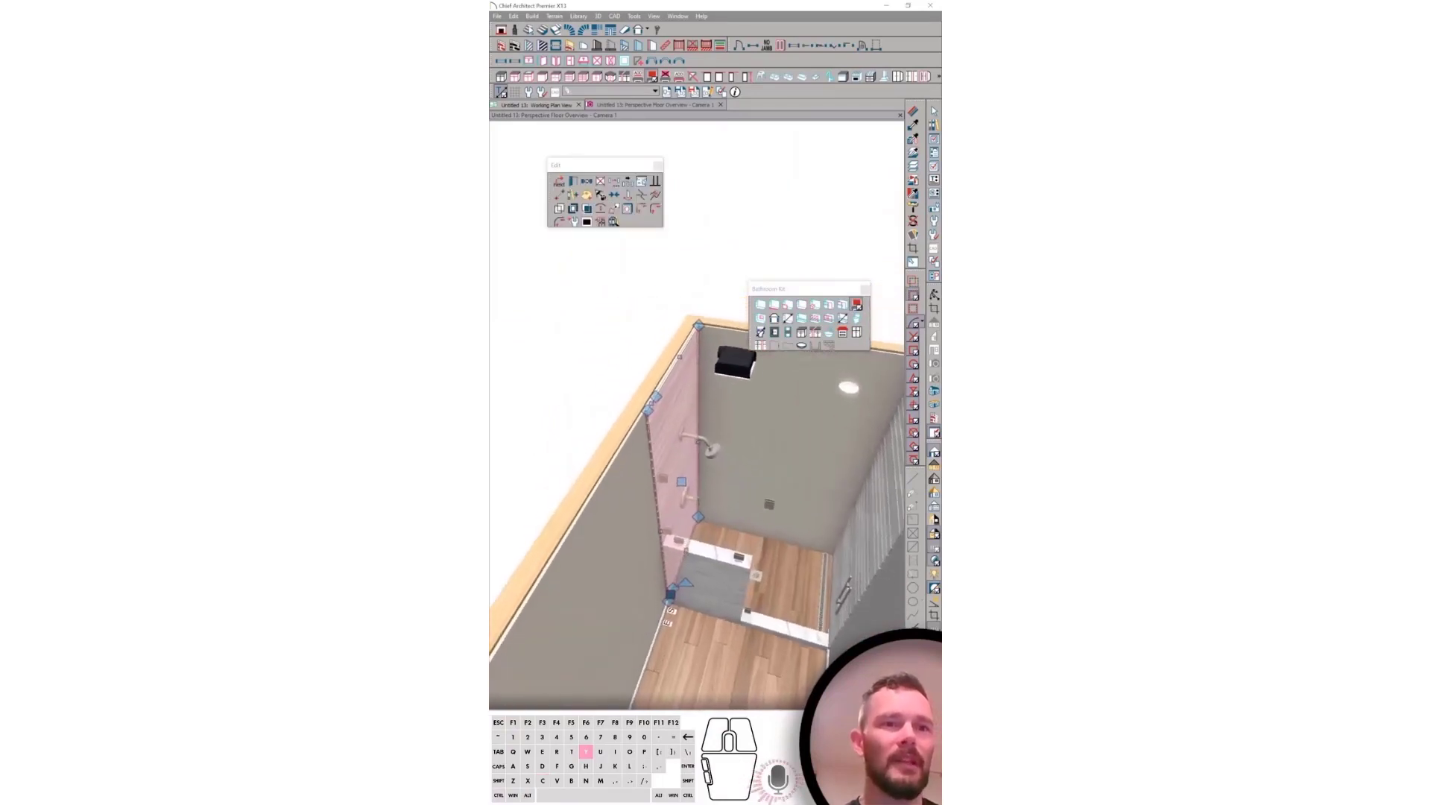
middle_click_drag(749, 379, 738, 371)
key("Escape")
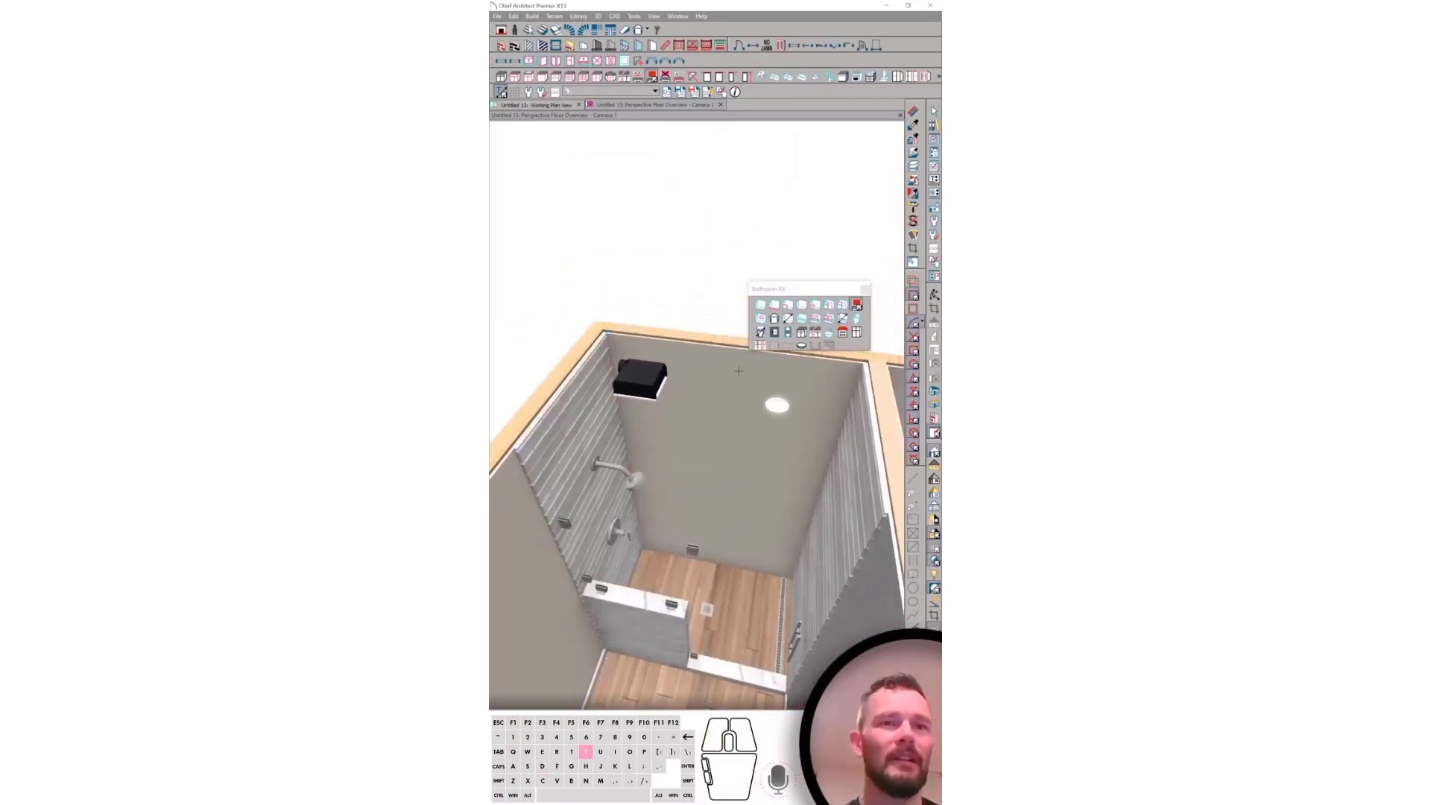
left_click(739, 371)
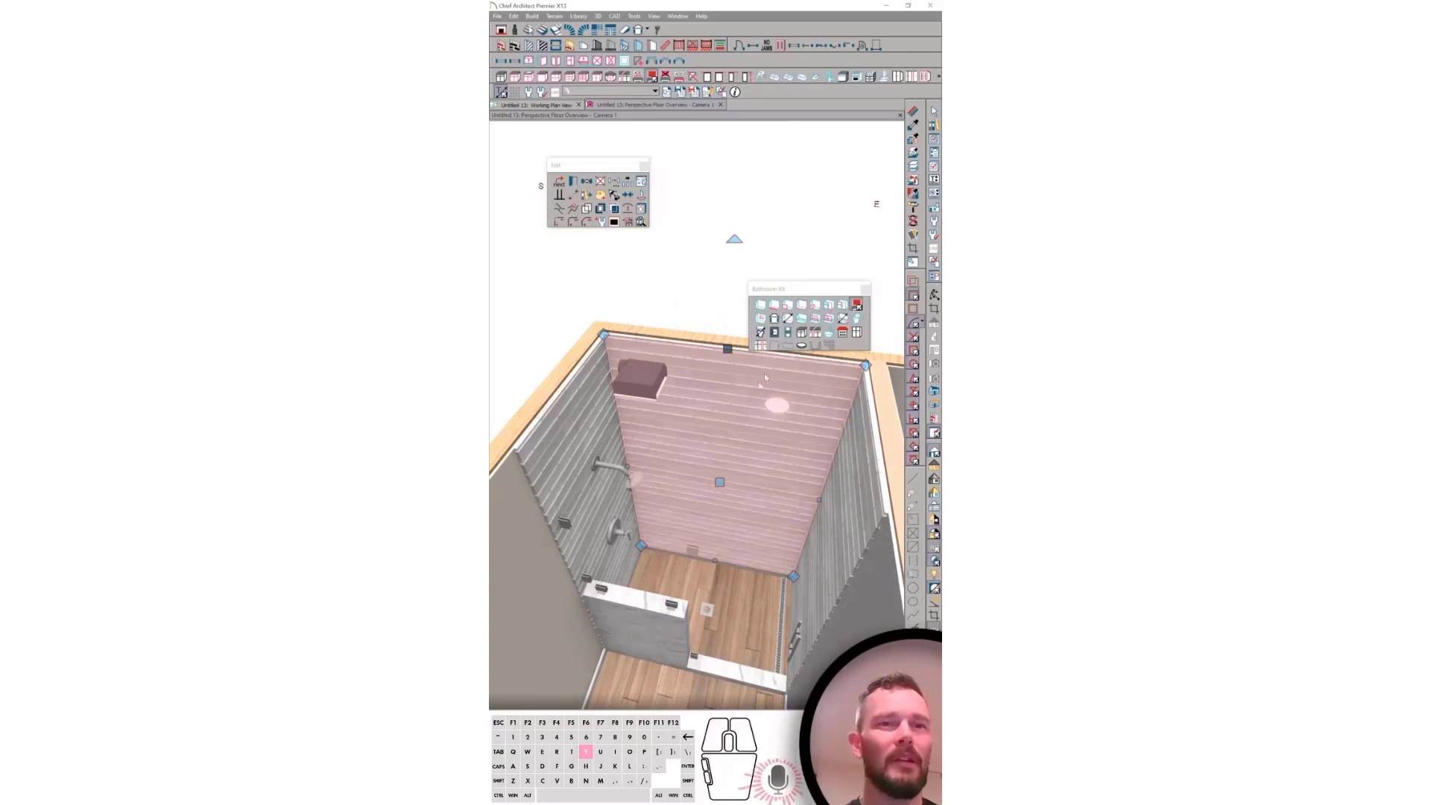
middle_click_drag(784, 347, 761, 318)
key("Escape")
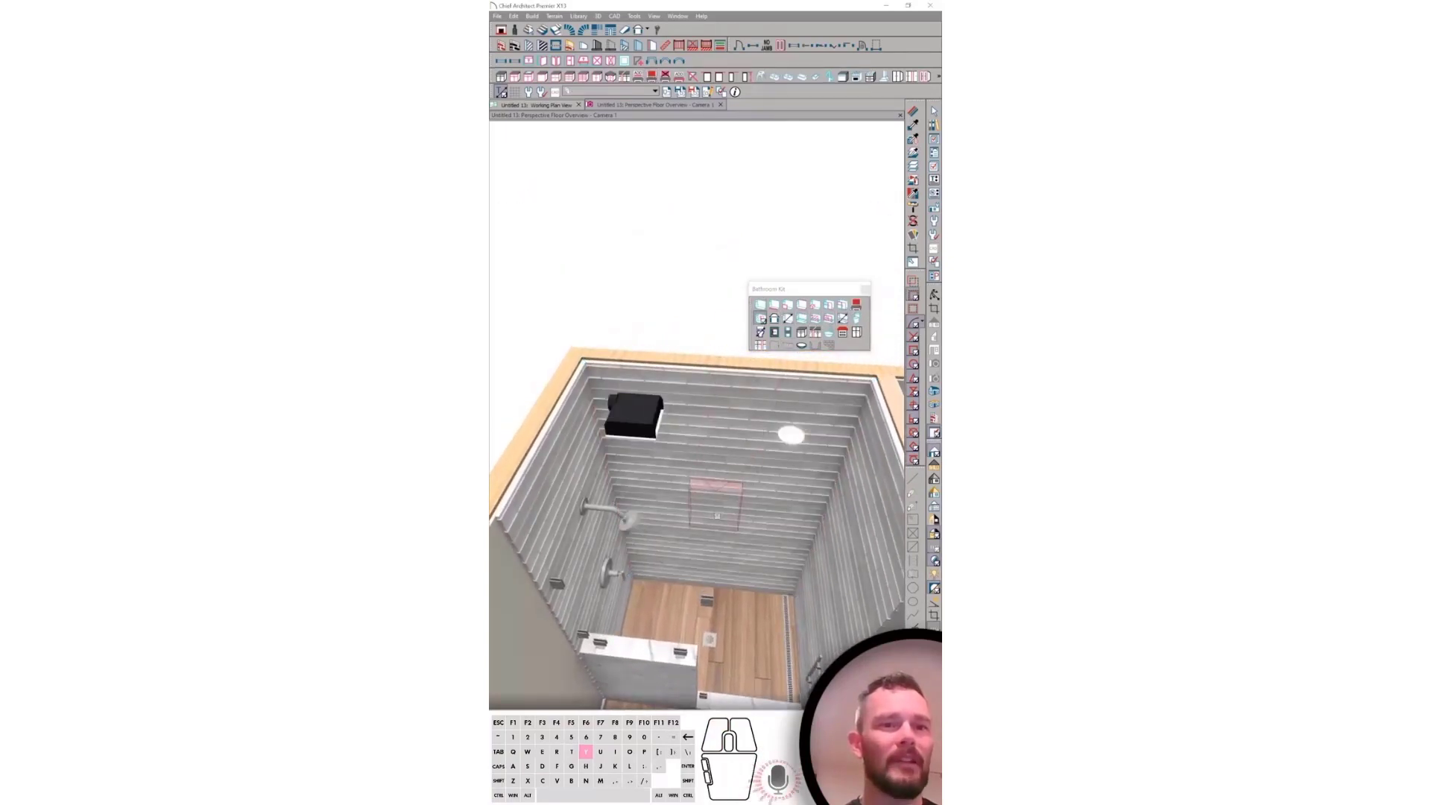
Place a recessed niche in the shower's back wall and add the shower floor inside the curb
left_click(722, 515)
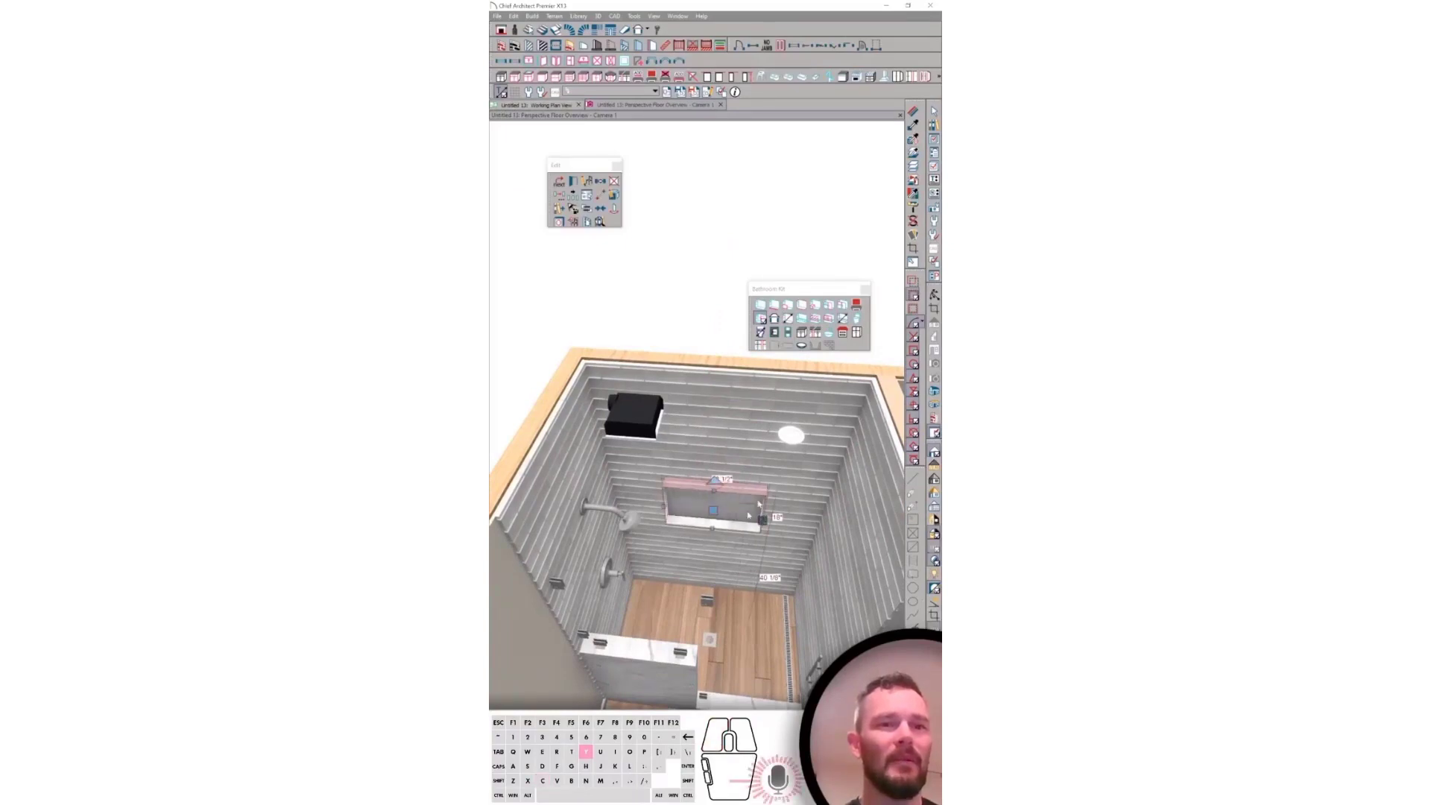
middle_click_drag(750, 515, 802, 311)
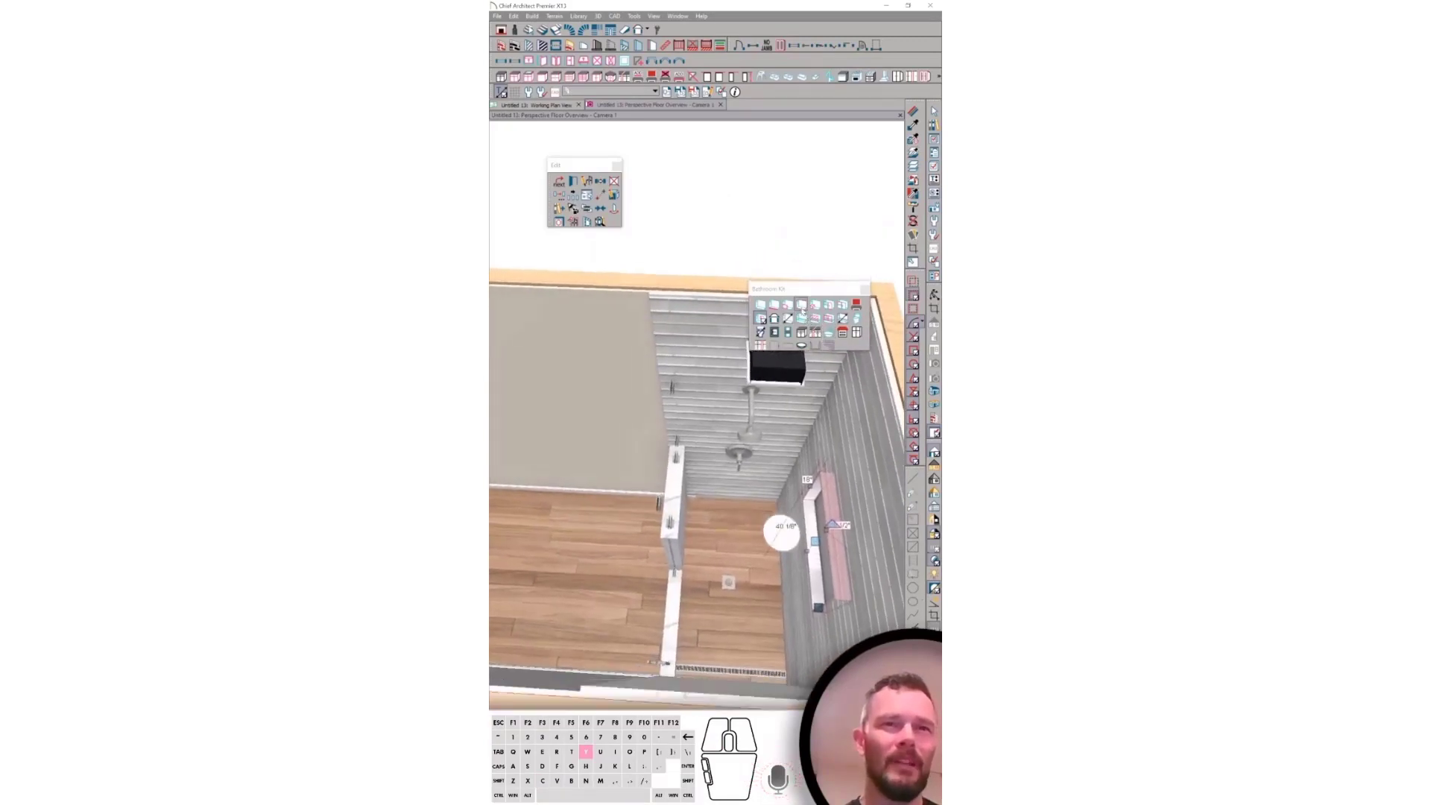
left_click(803, 308)
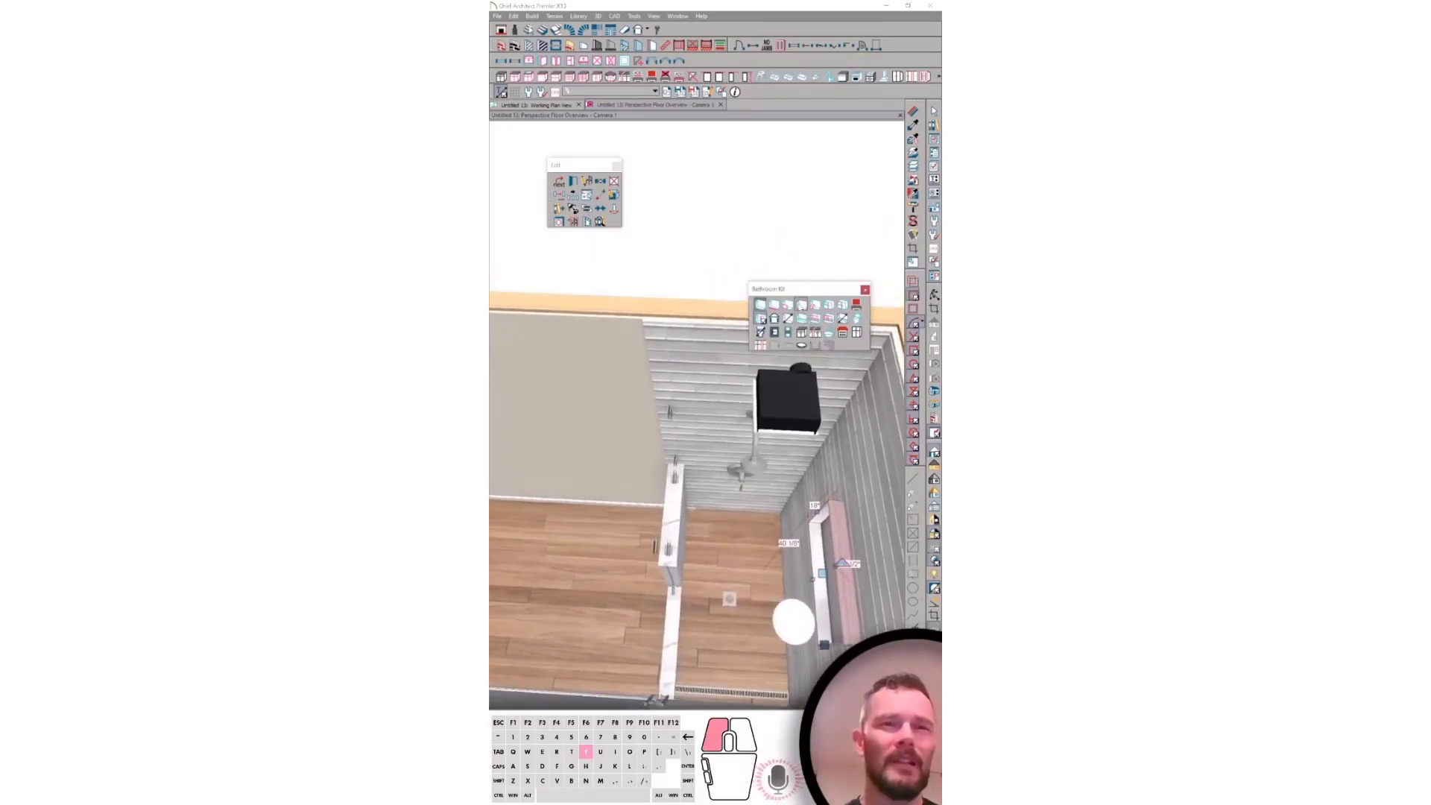
left_click(741, 529)
middle_click_drag(741, 529, 826, 523)
Switch the overview to realistic physically based rendering and swing the glass shower door open
left_click(934, 492)
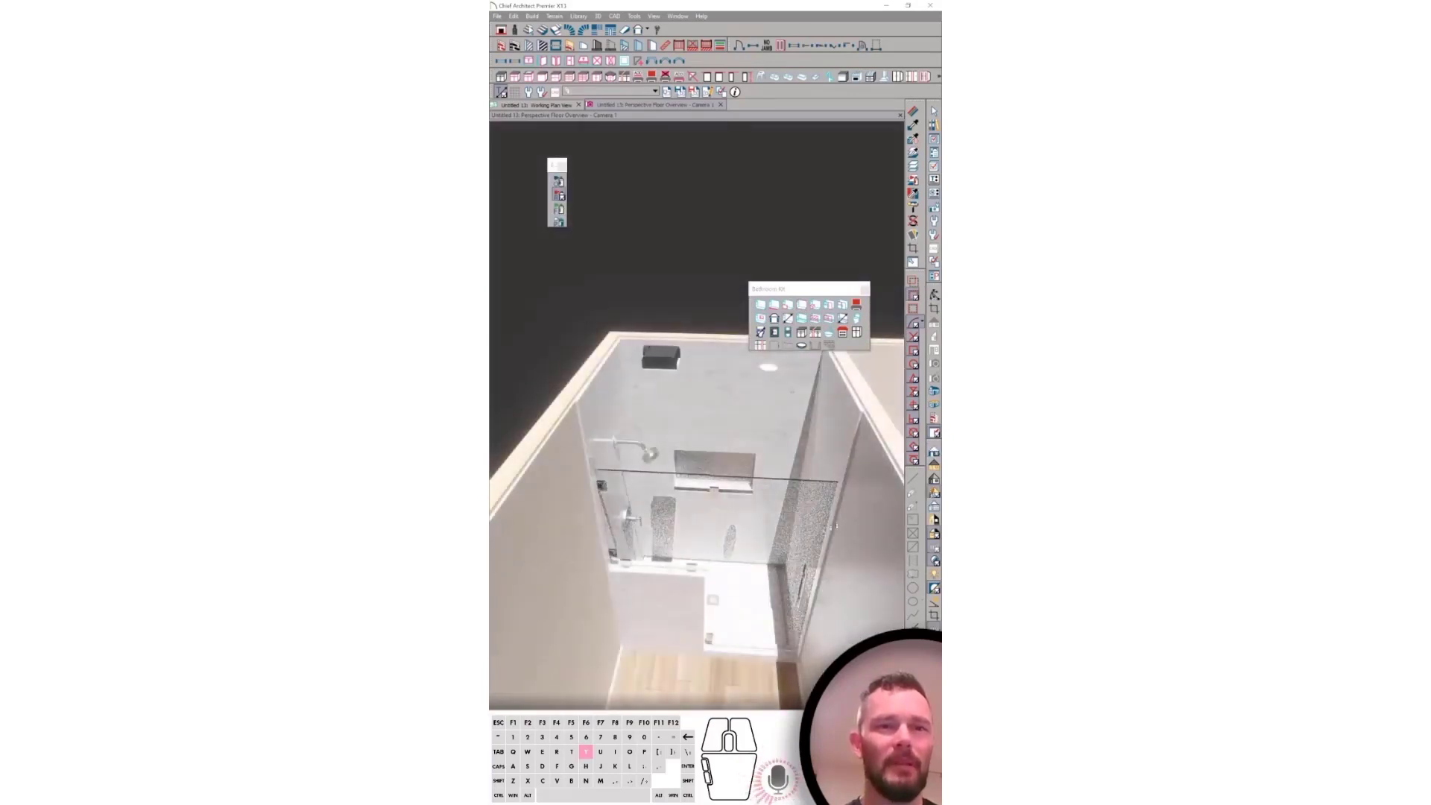
left_click(755, 531)
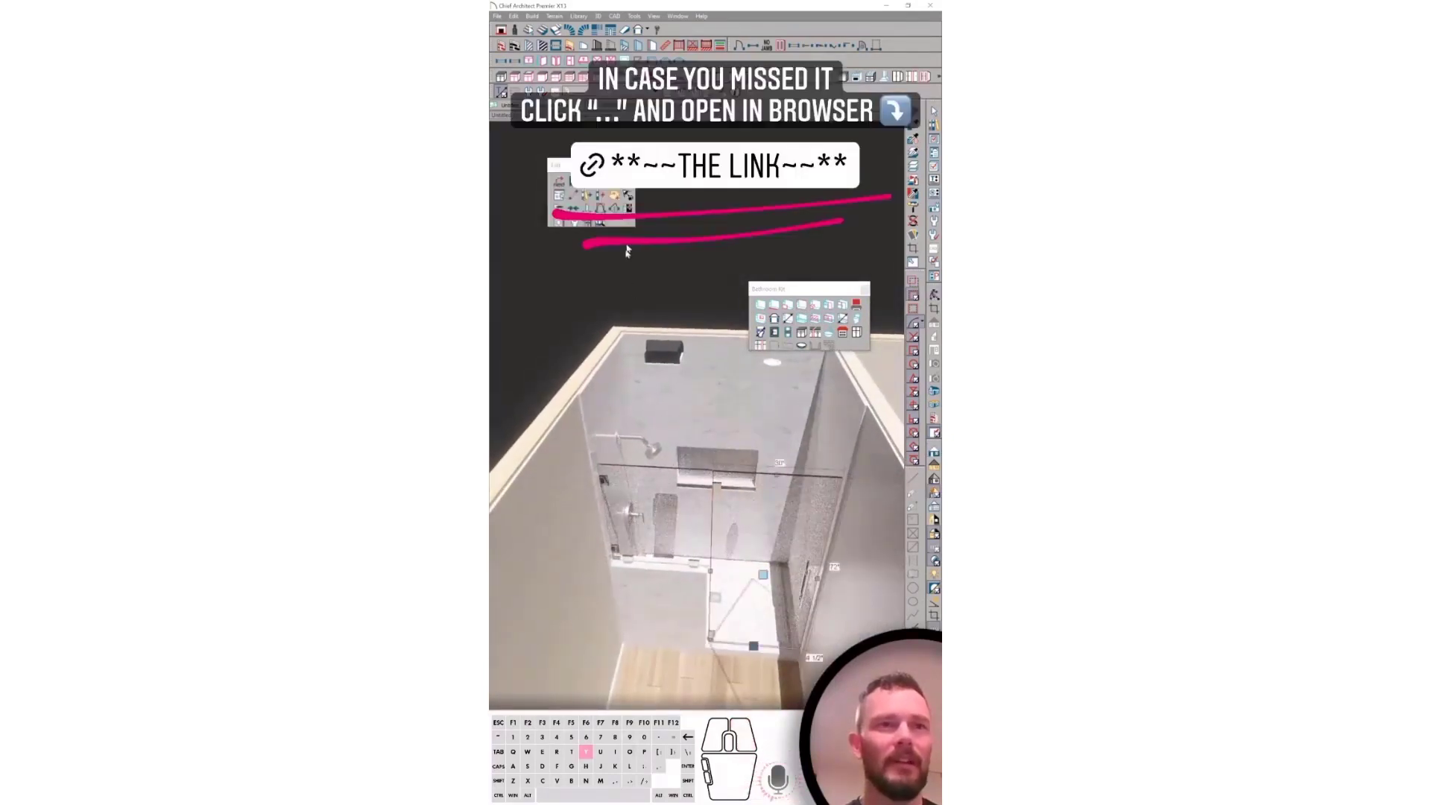
left_click(629, 208)
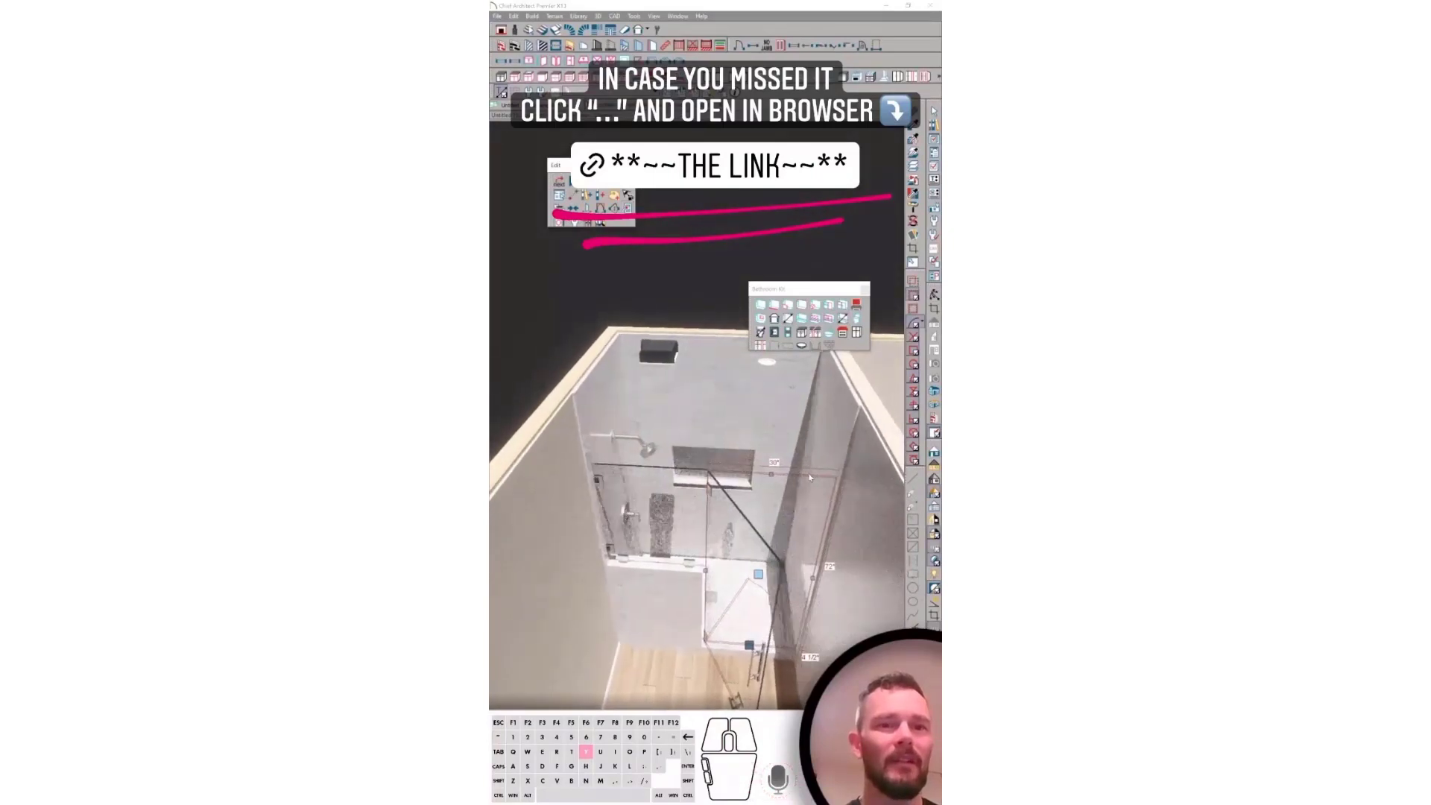
middle_click_drag(839, 479, 718, 481)
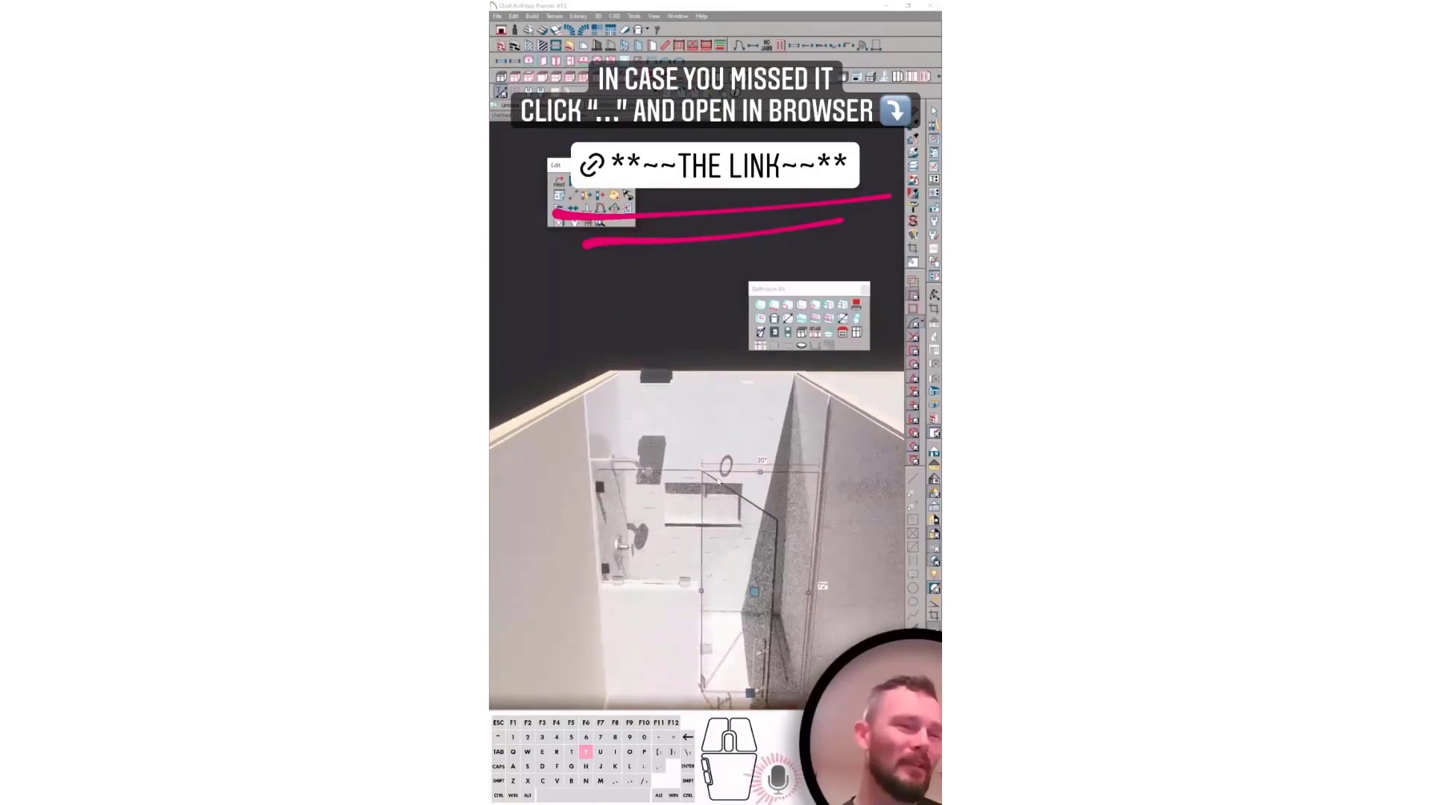
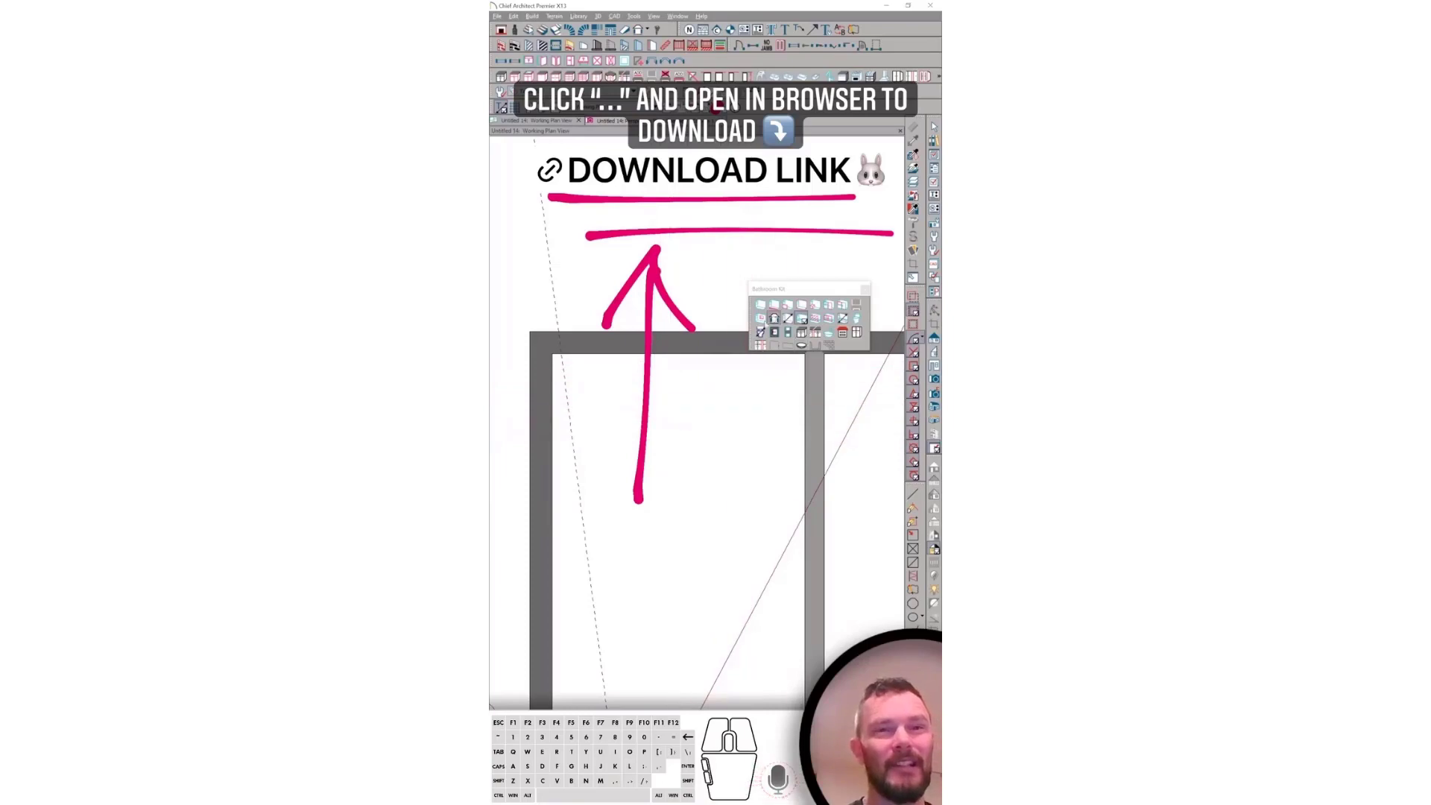
Place the Bathroom Kit bathtub and shower assembly against the upper wall of the new plan and explode it into separate components
mouse_move(800, 292)
left_mouse_down()
mouse_move(641, 338)
mouse_move(759, 285)
mouse_move(788, 289)
left_mouse_up()
left_click(656, 447)
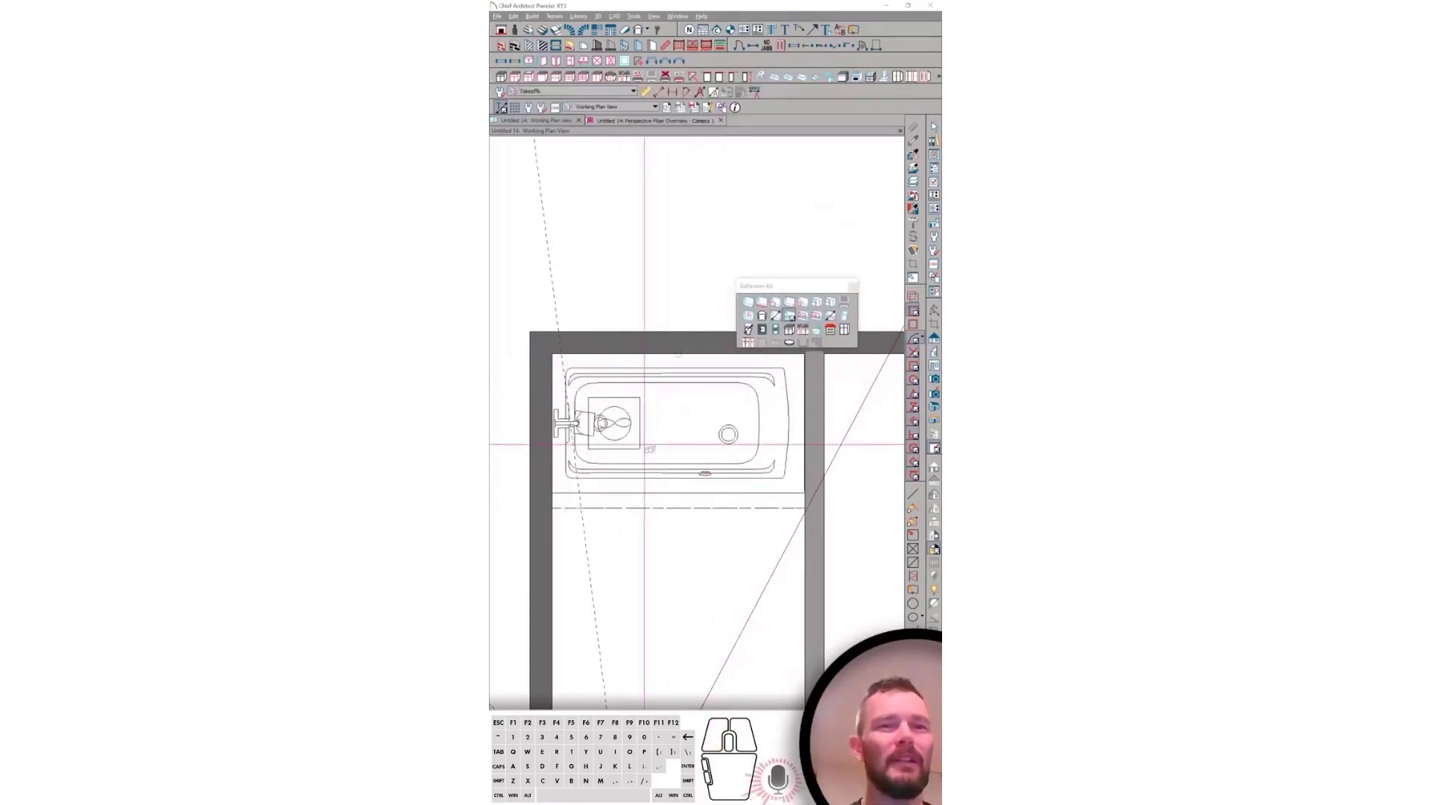
scroll(656, 451, "up", 5)
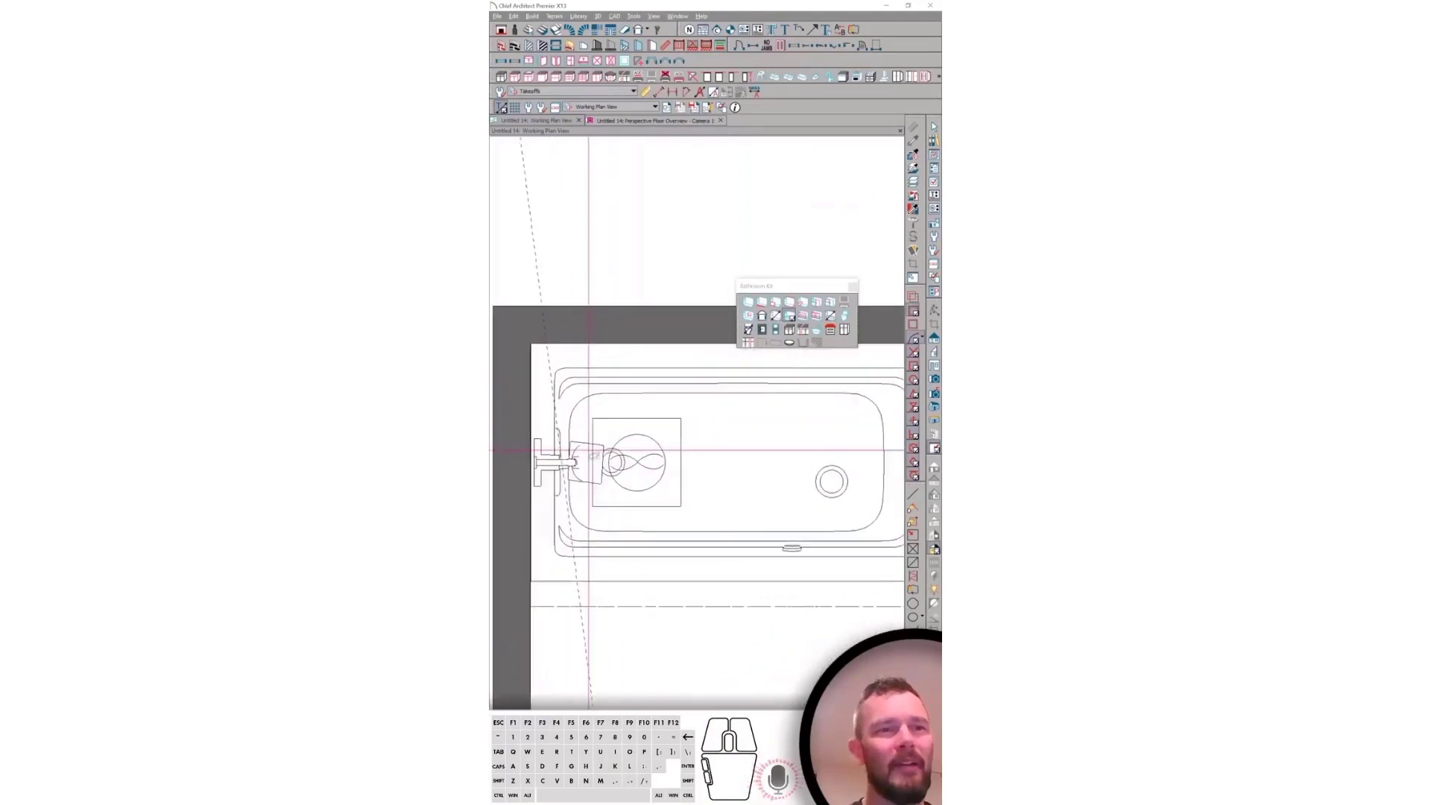
scroll(597, 462, "down", 2)
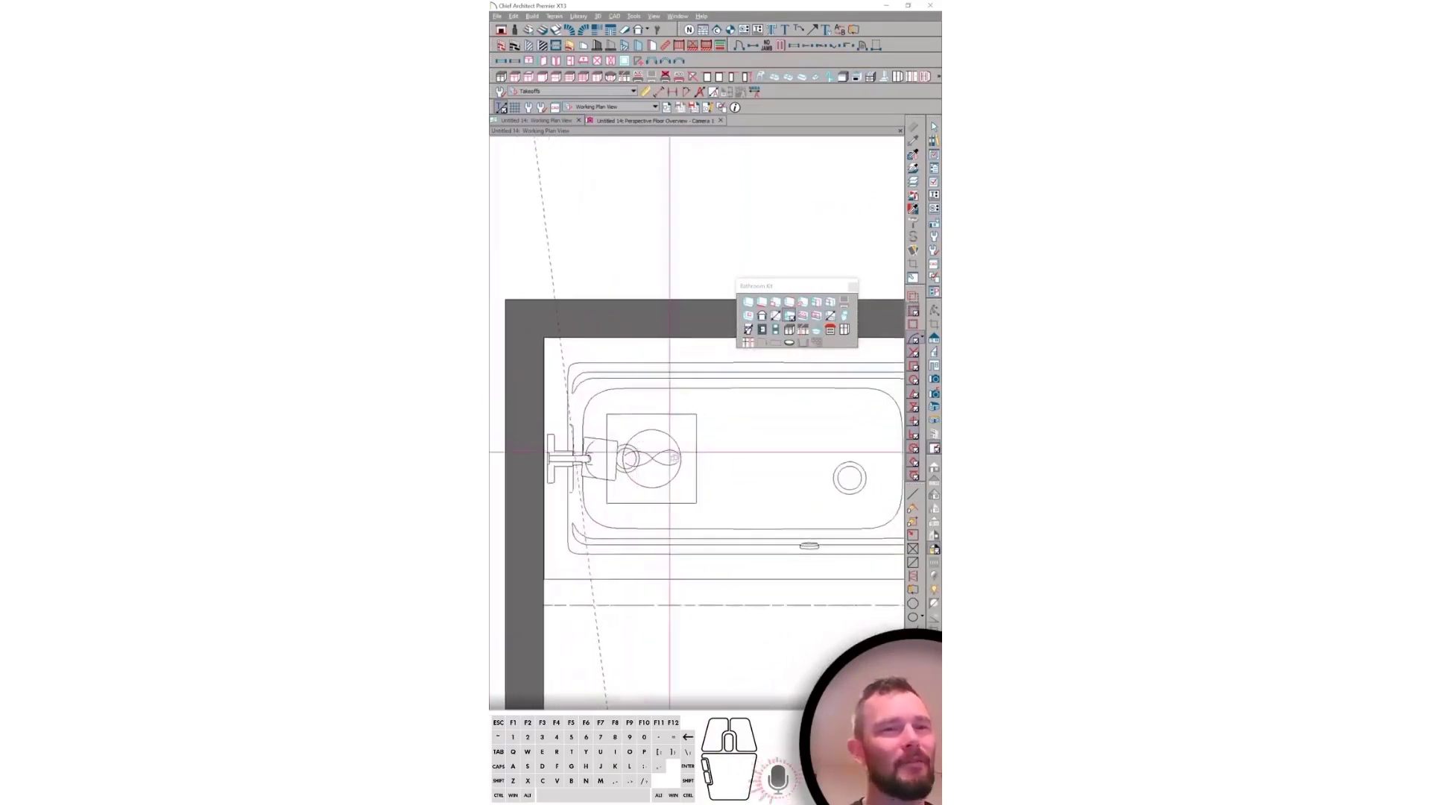
scroll(712, 441, "down", 1)
left_click(712, 441)
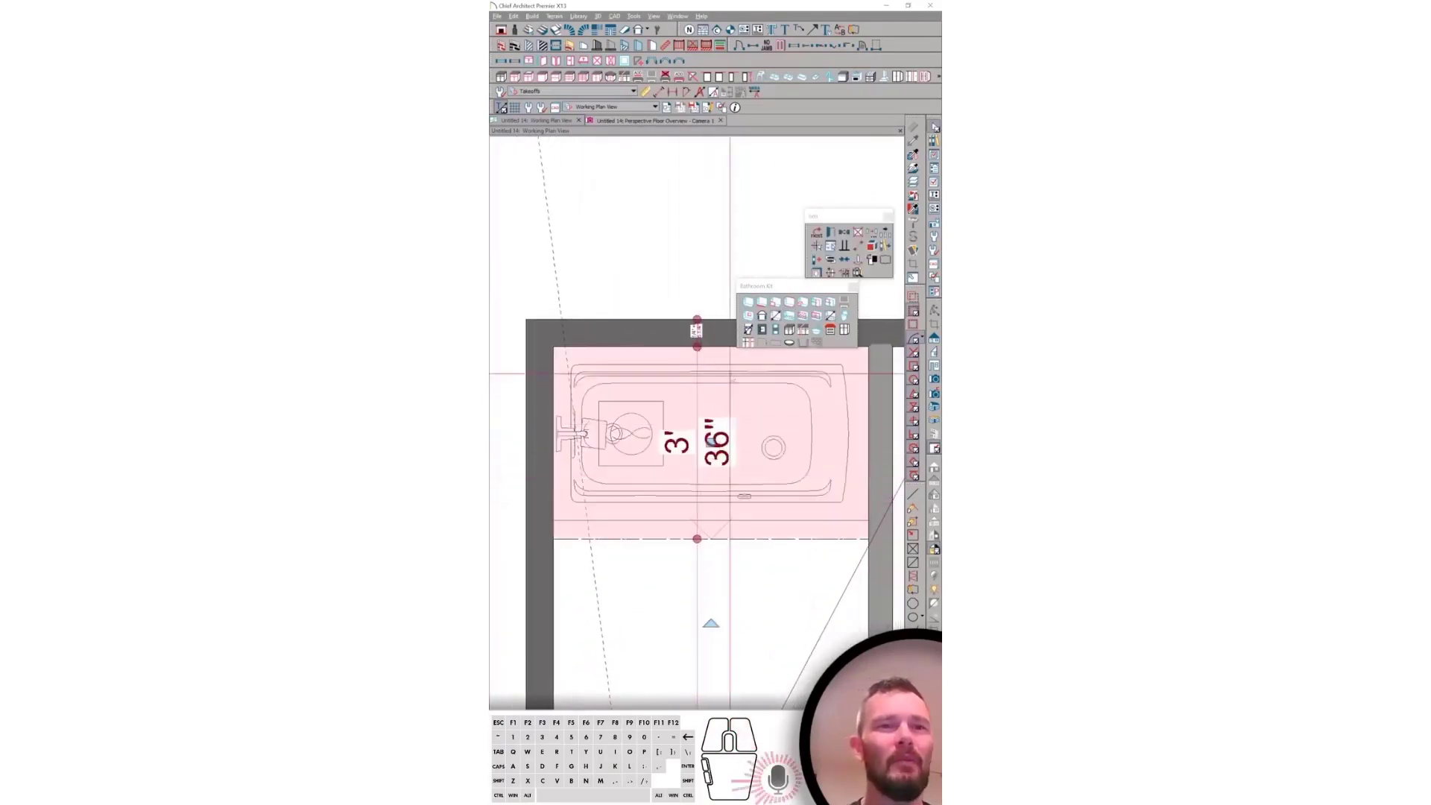
left_click(874, 246)
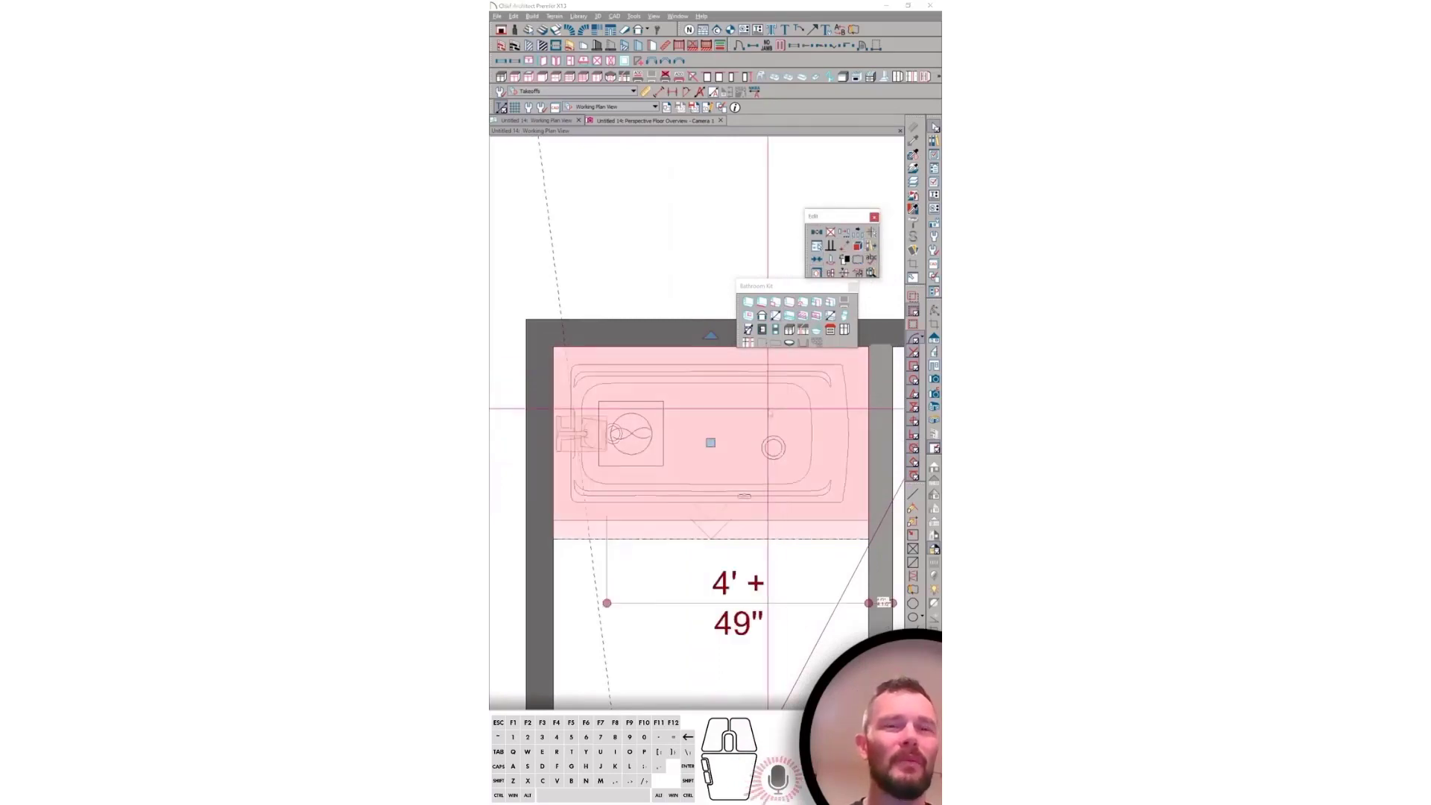
Cover the showerhead end wall above the bathtub with the tile wall material region in the 3D overview
scroll(771, 432, "down", 2)
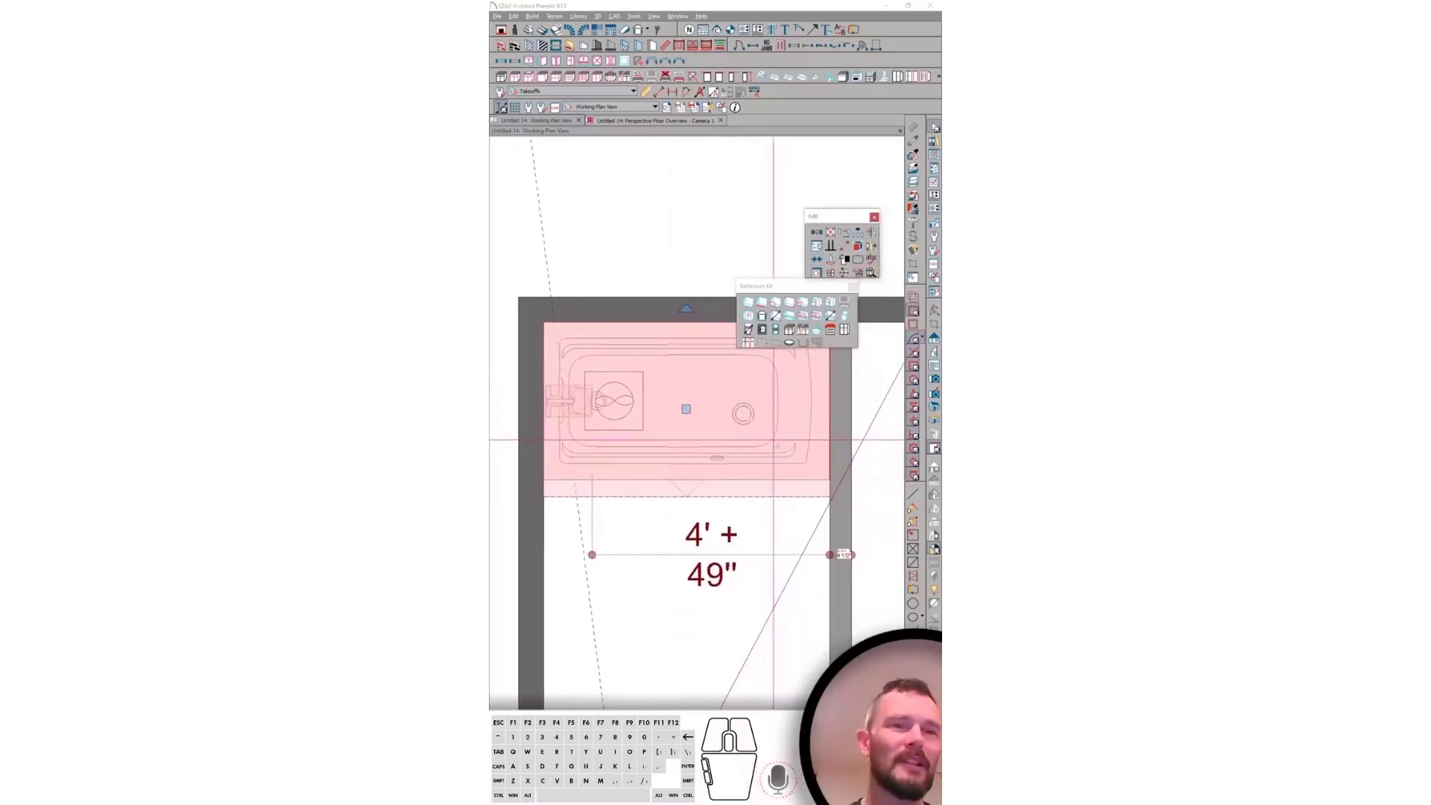
left_click(745, 415)
left_click_drag(747, 414, 834, 317)
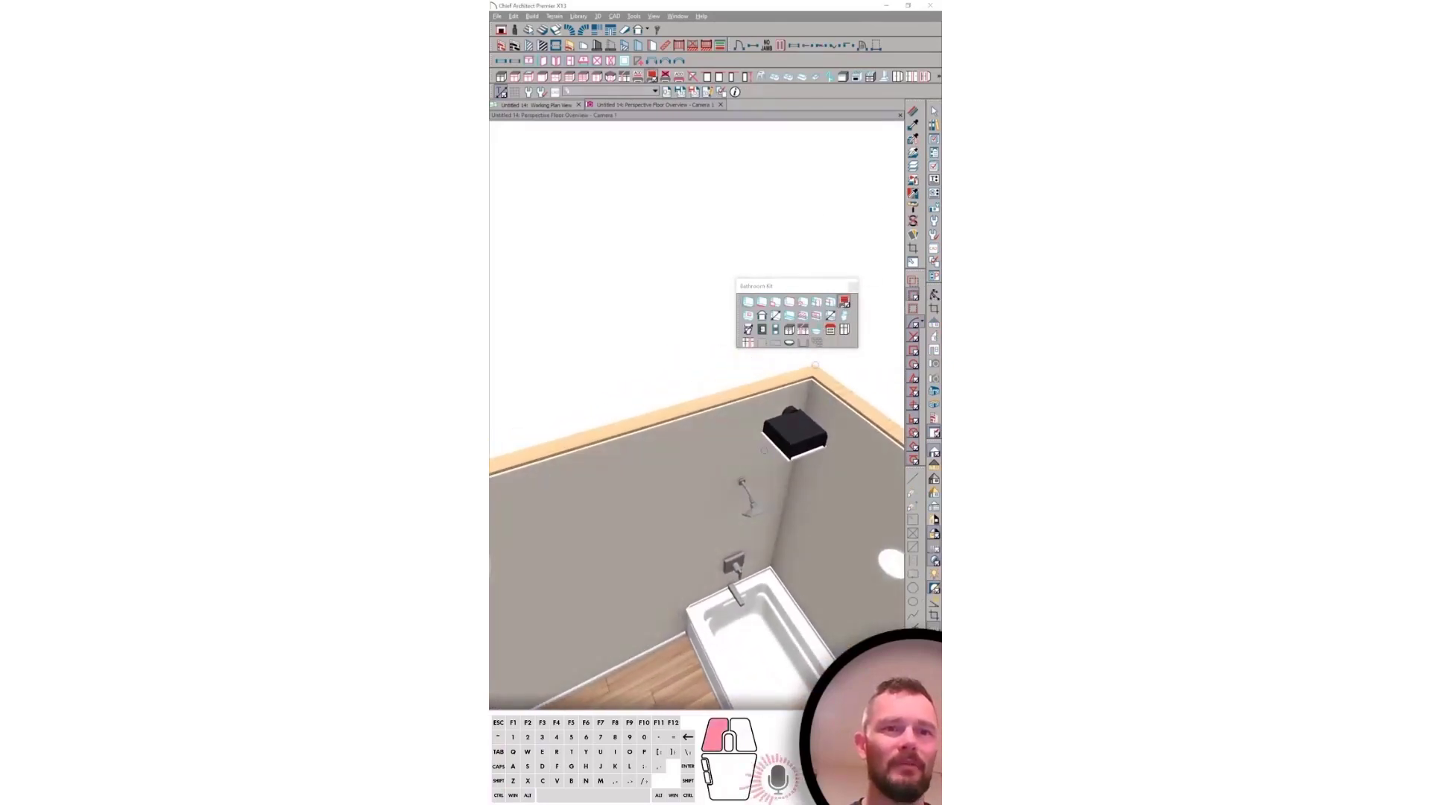
left_click(725, 501)
left_click(801, 512)
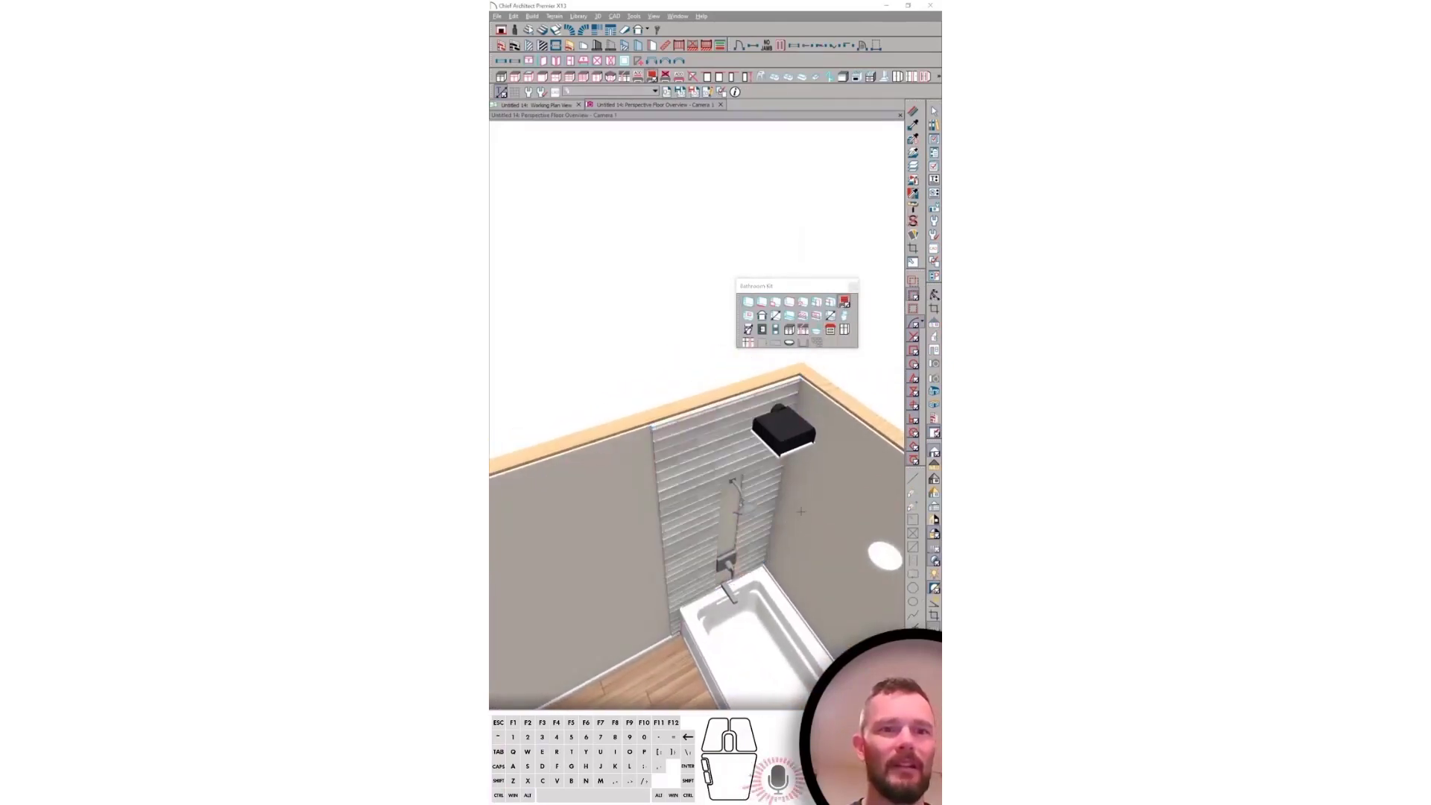
Mirror the showerhead wall's tile region about the bathtub's center onto the opposite end wall
left_click(699, 458)
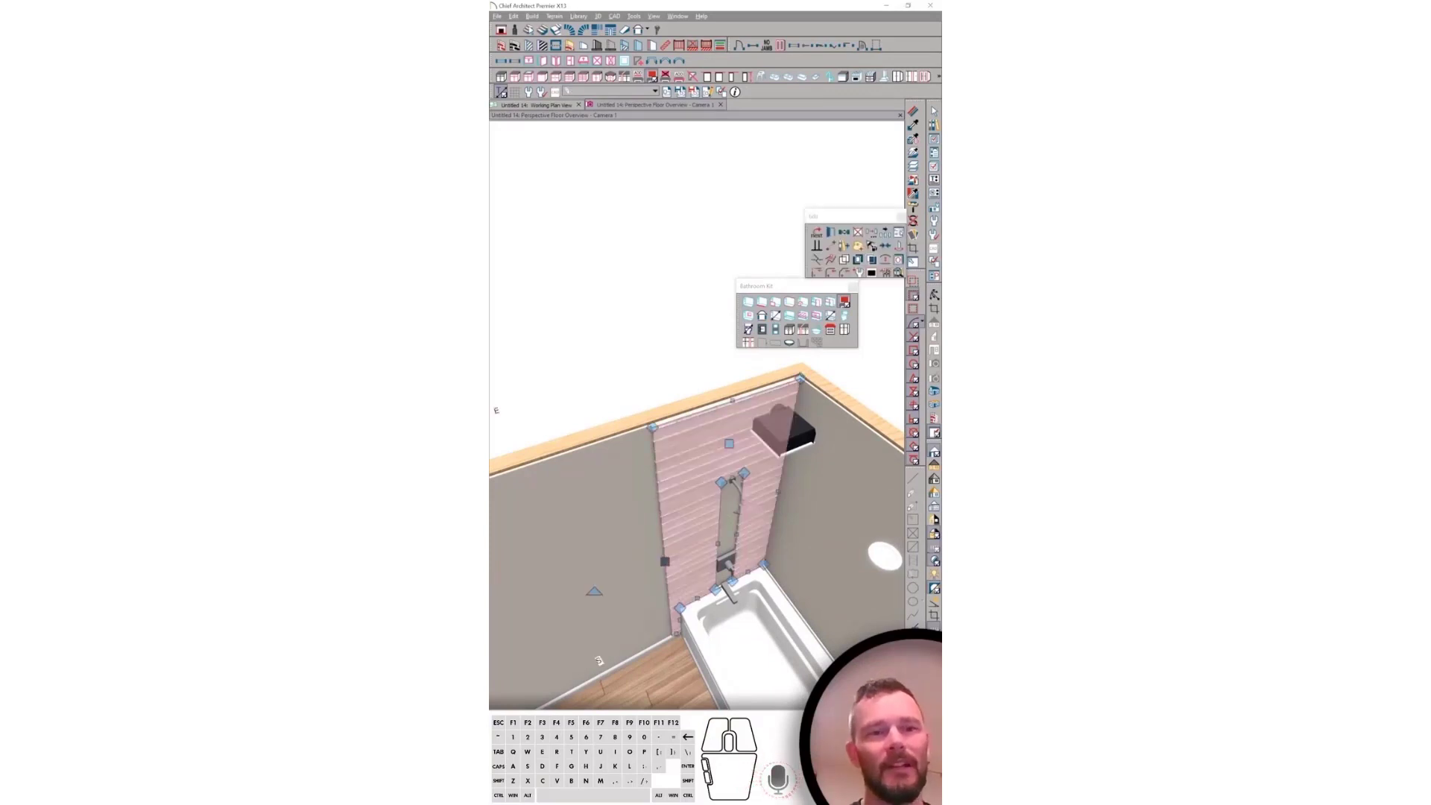
right_click(698, 455)
left_click(676, 459)
middle_click_drag(676, 459, 679, 571)
left_click(739, 470)
left_click(678, 570)
left_click(684, 630)
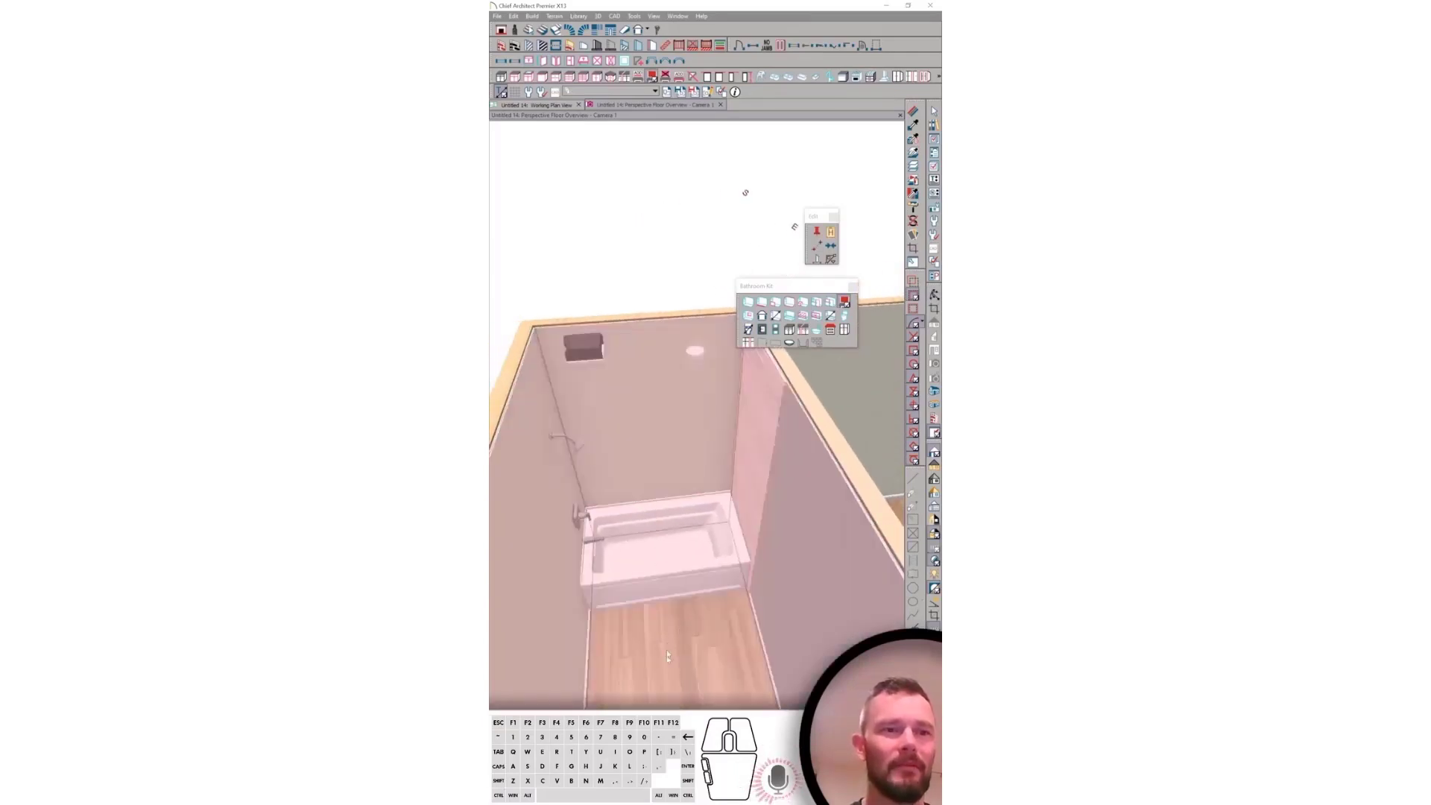
left_click(677, 597)
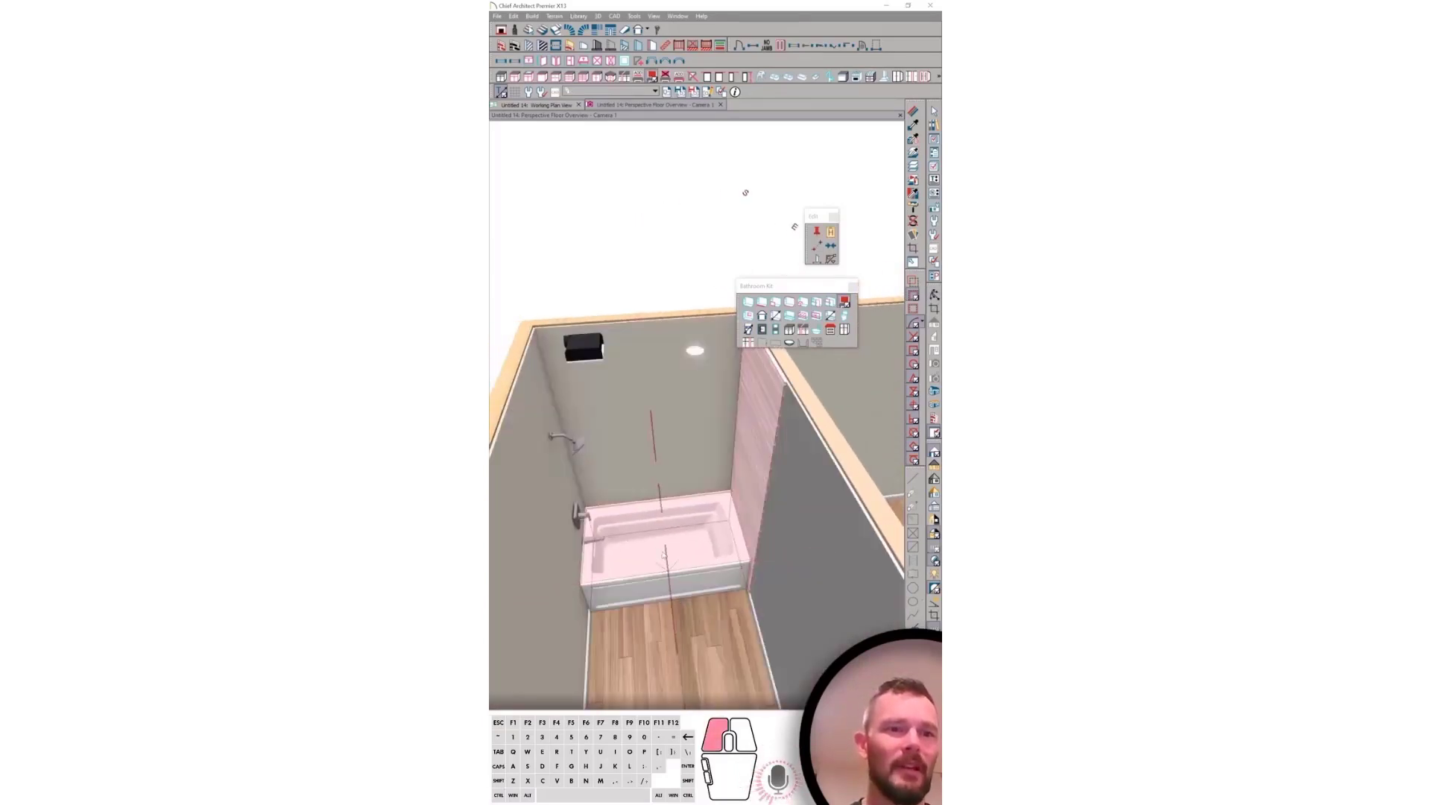
left_click(664, 555)
middle_click_drag(666, 559, 711, 431)
key("Escape")
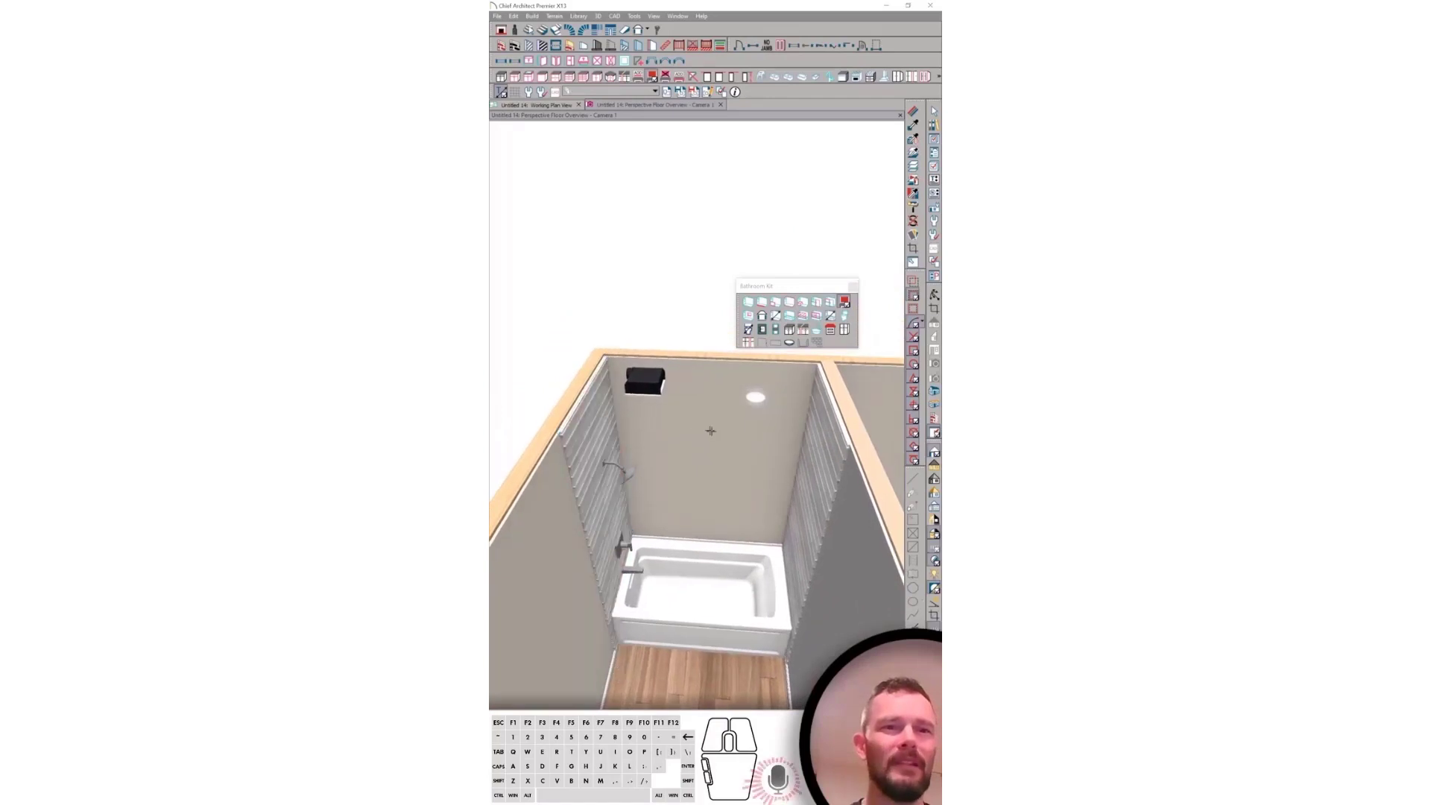
Cover the back wall above the bathtub with the tile wall material region and place a recessed niche in it
left_click(710, 430)
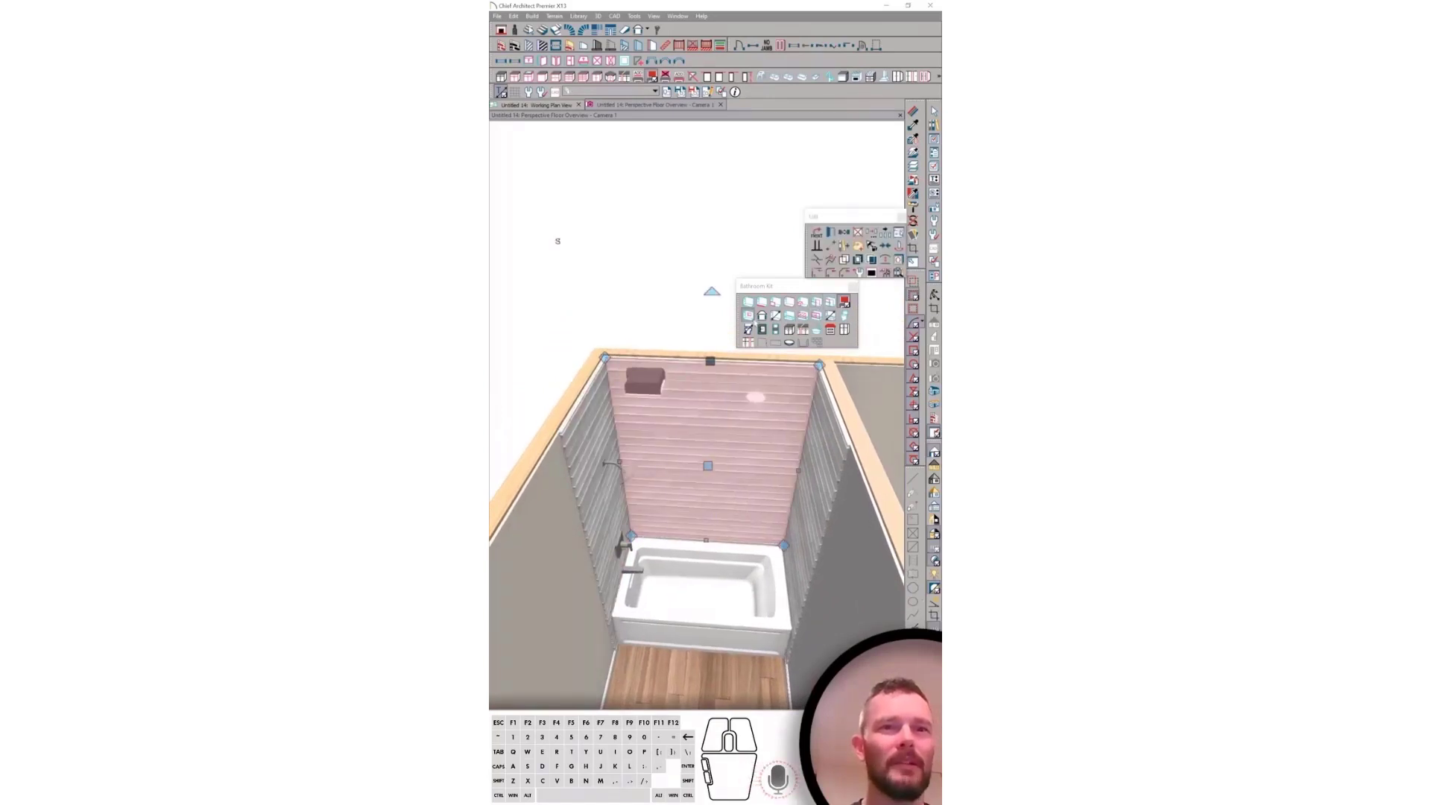
left_click(748, 316)
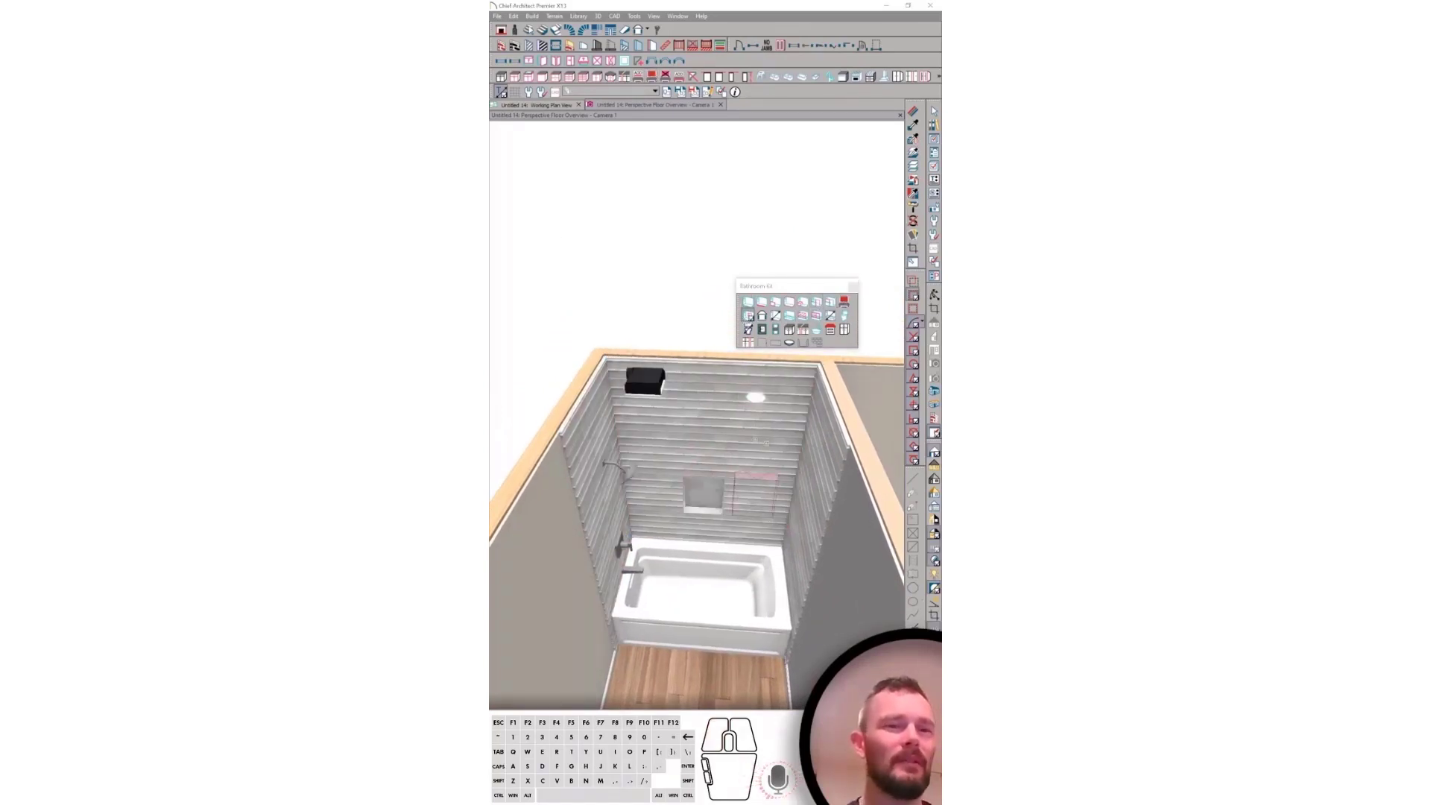
middle_click_drag(647, 330, 664, 327)
Draw a low curb wall in the plan along the bathtub's front rim, spanning between the two end walls
right_click(702, 470)
left_click(675, 448)
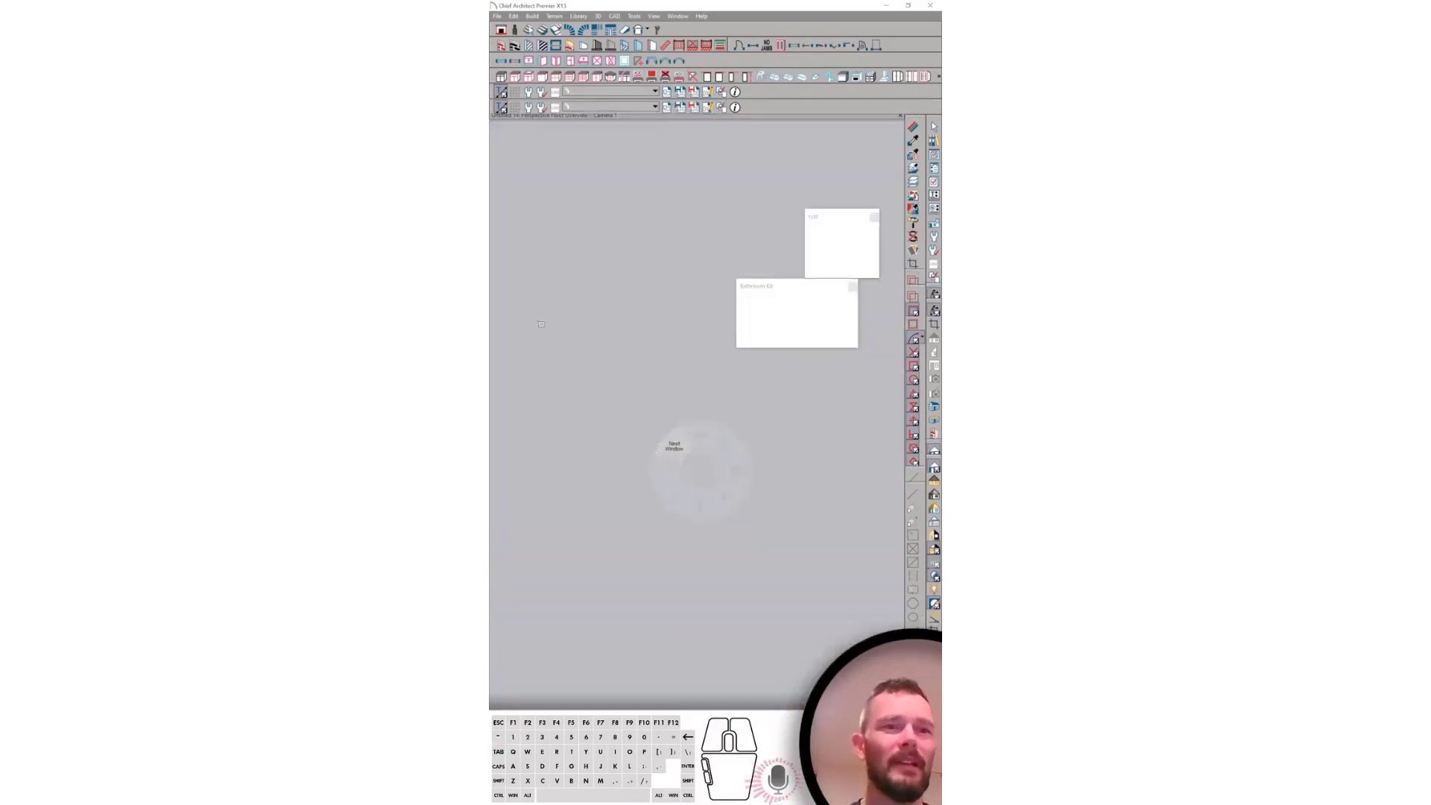
scroll(707, 425, "up", 1)
scroll(774, 359, "up", 2)
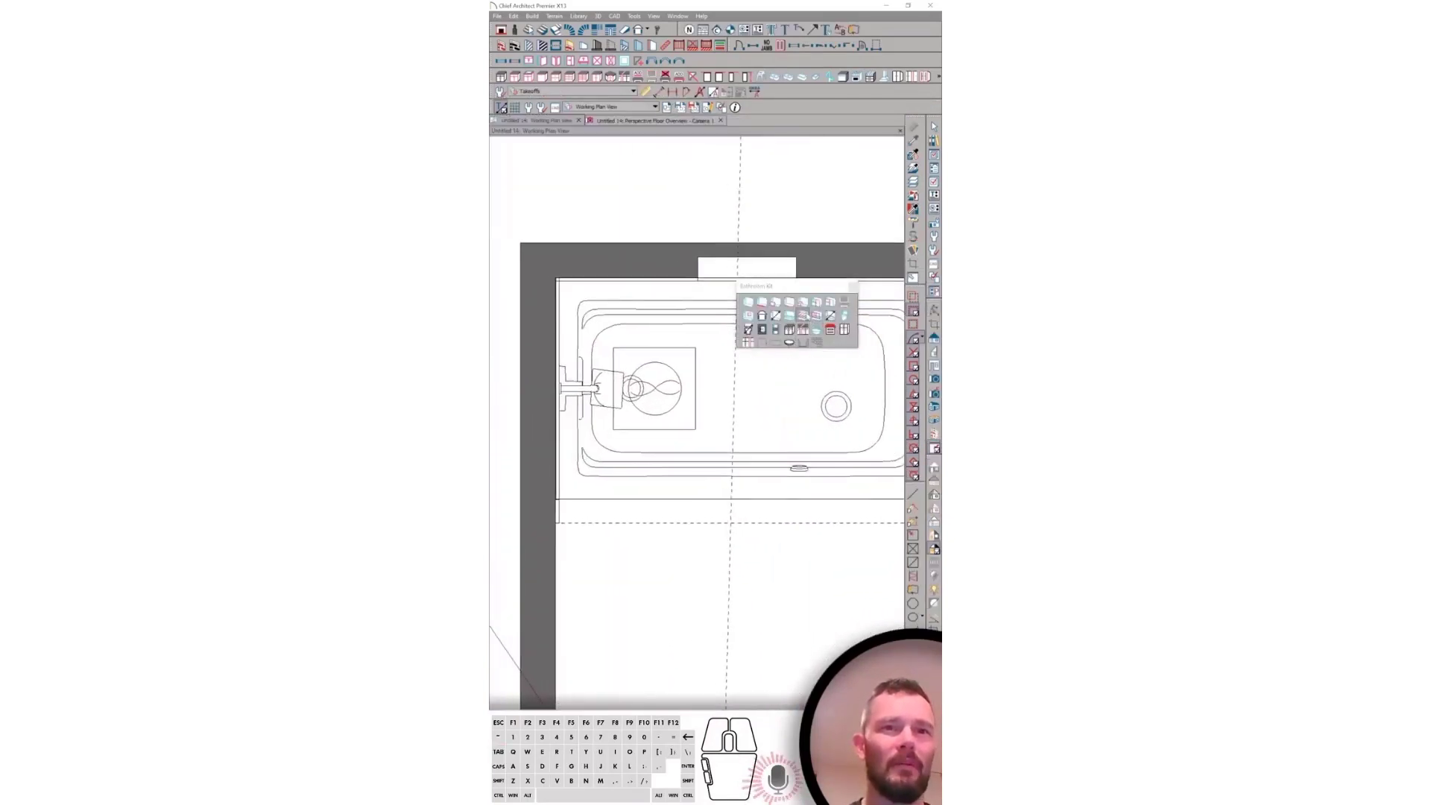
left_click_drag(557, 486, 649, 488)
scroll(553, 487, "up", 1)
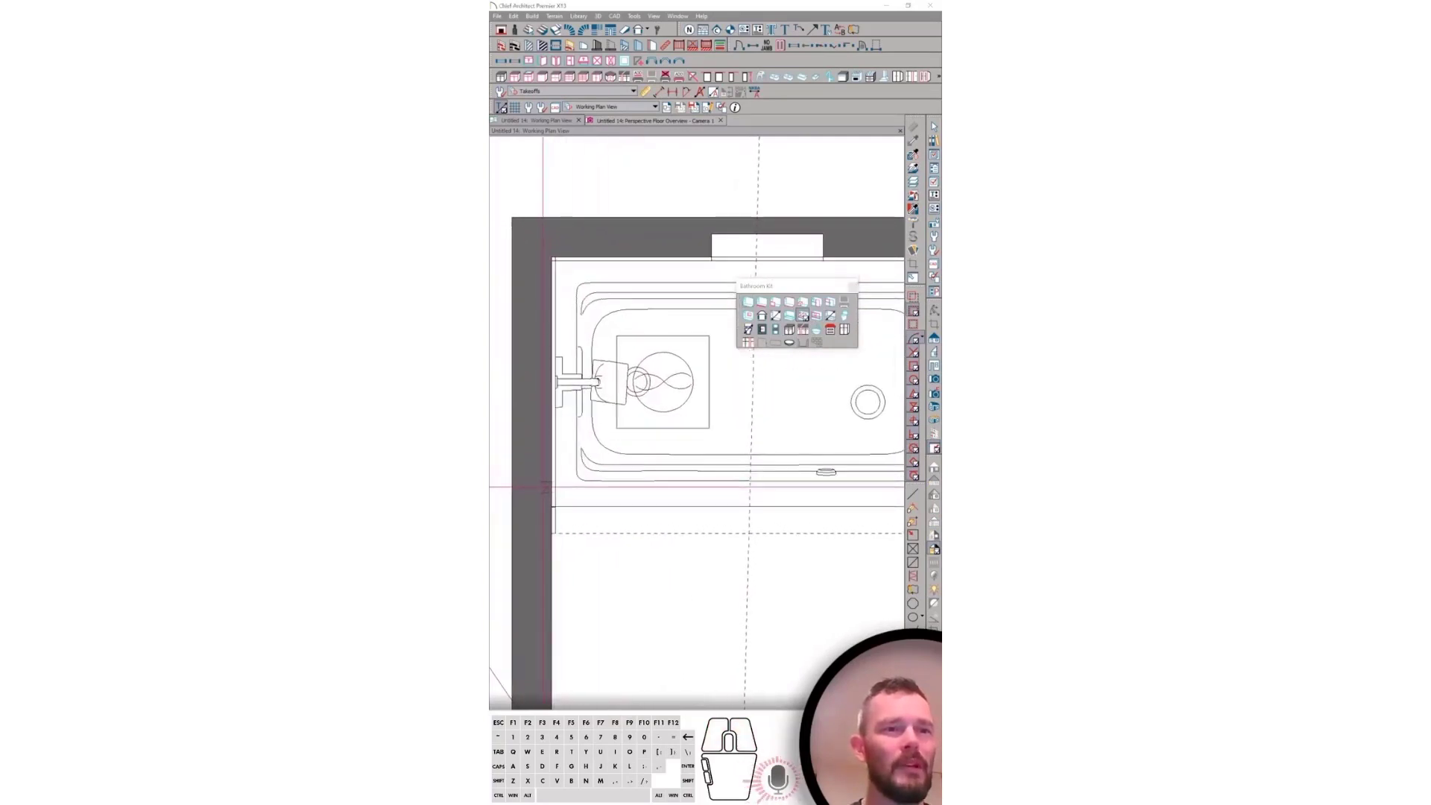
left_click_drag(547, 491, 705, 492)
left_click_drag(690, 388, 807, 380)
middle_click_drag(640, 494, 709, 449)
scroll(674, 451, "down", 1)
middle_click_drag(521, 455, 653, 445)
middle_click_drag(884, 439, 688, 434)
scroll(767, 269, "down", 1)
middle_click_drag(587, 438, 681, 418)
scroll(680, 358, "down", 2)
scroll(726, 364, "up", 1)
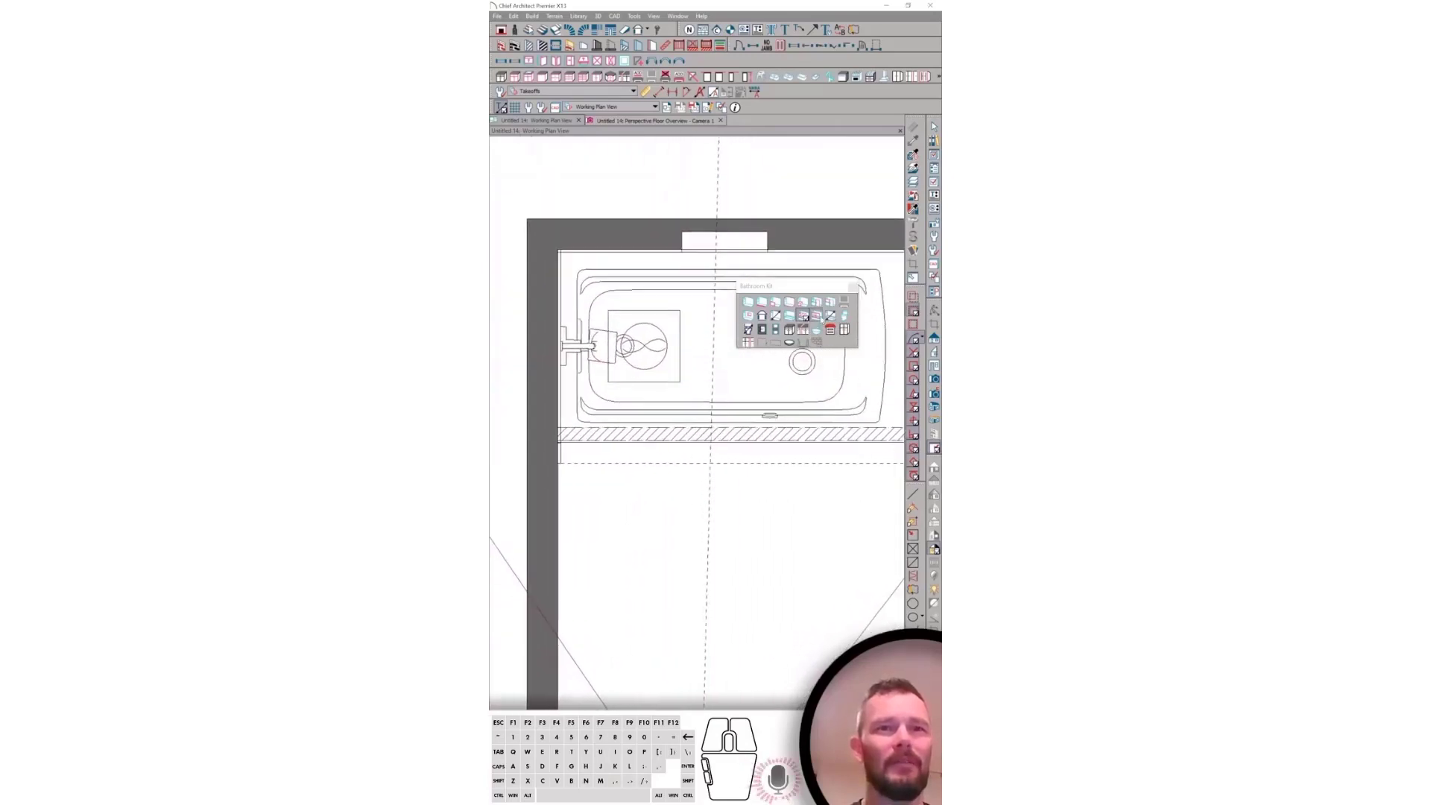
Place the Bathroom Kit sliding glass door in the curb wall along the bathtub's front and show it in the 3D overview
left_click(817, 316)
left_click(740, 424)
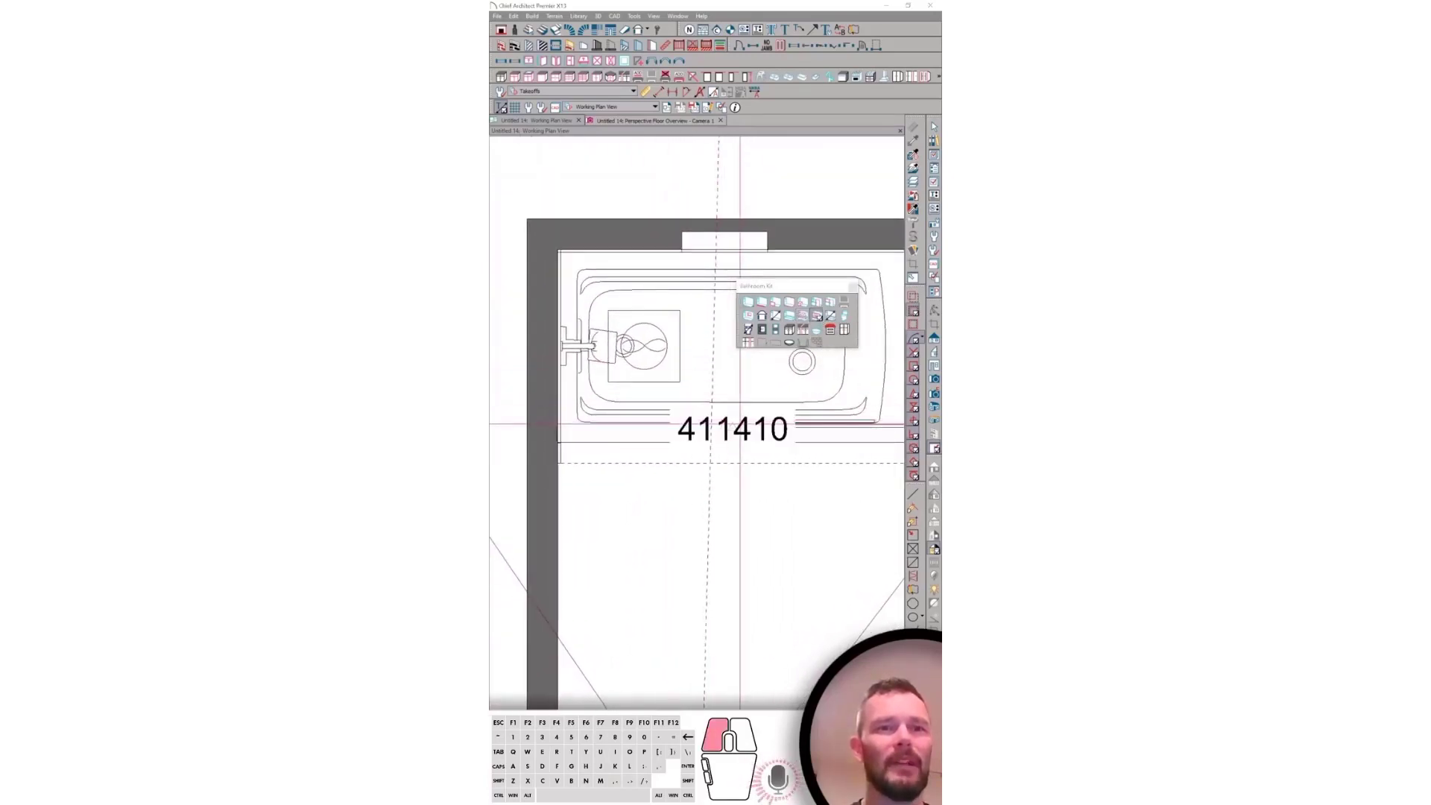
scroll(702, 404, "down", 3)
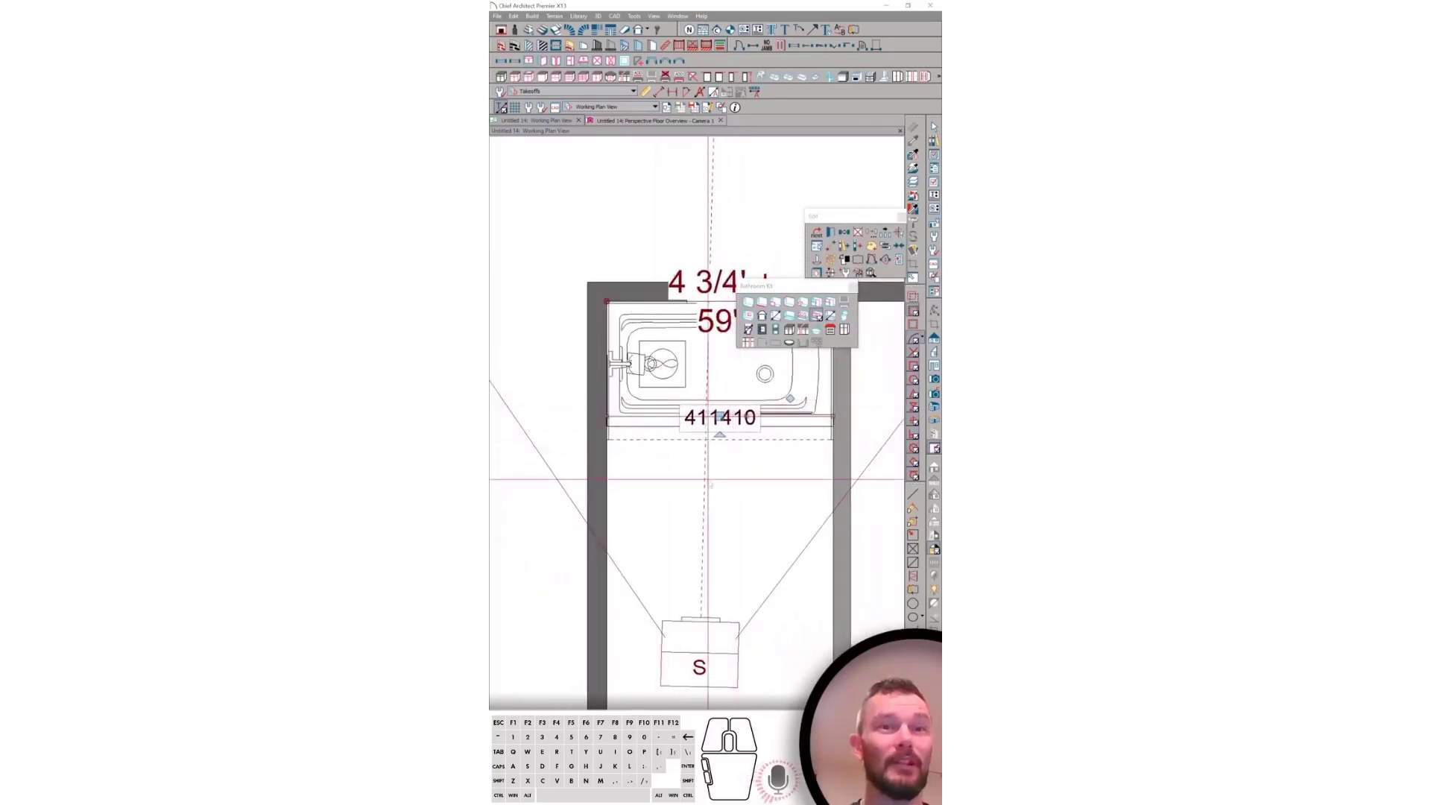
key("f")
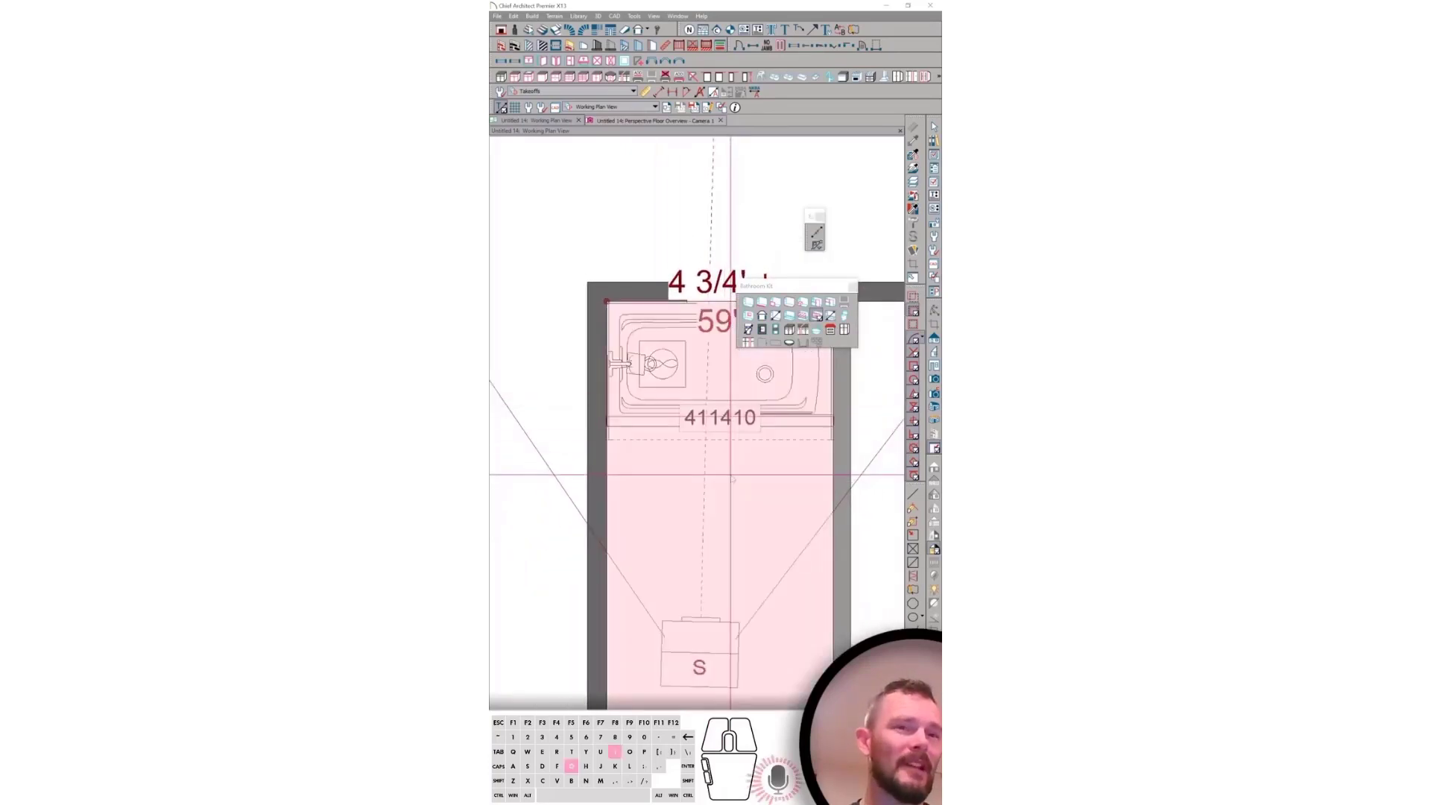
left_click(731, 397)
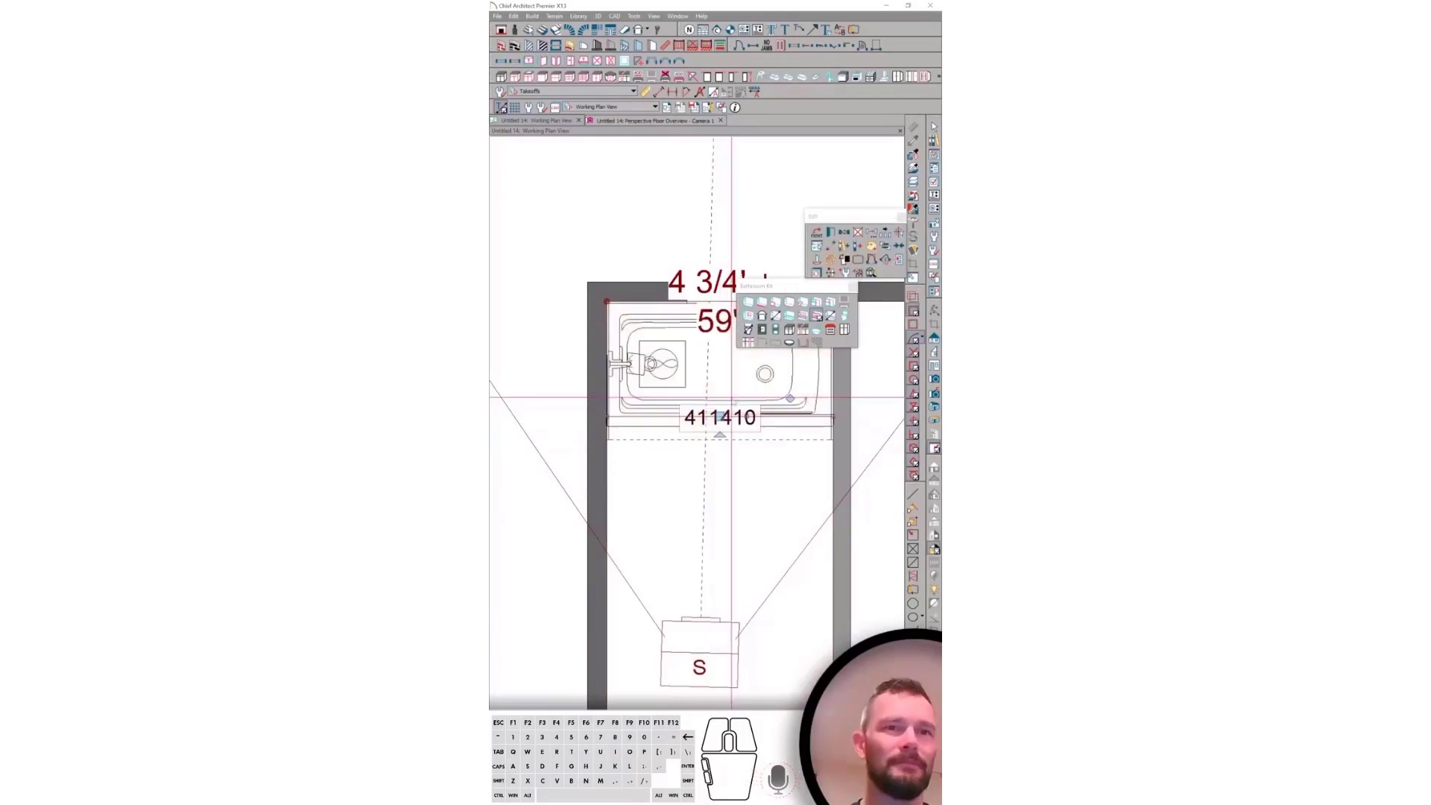
key("ctrl+Tab")
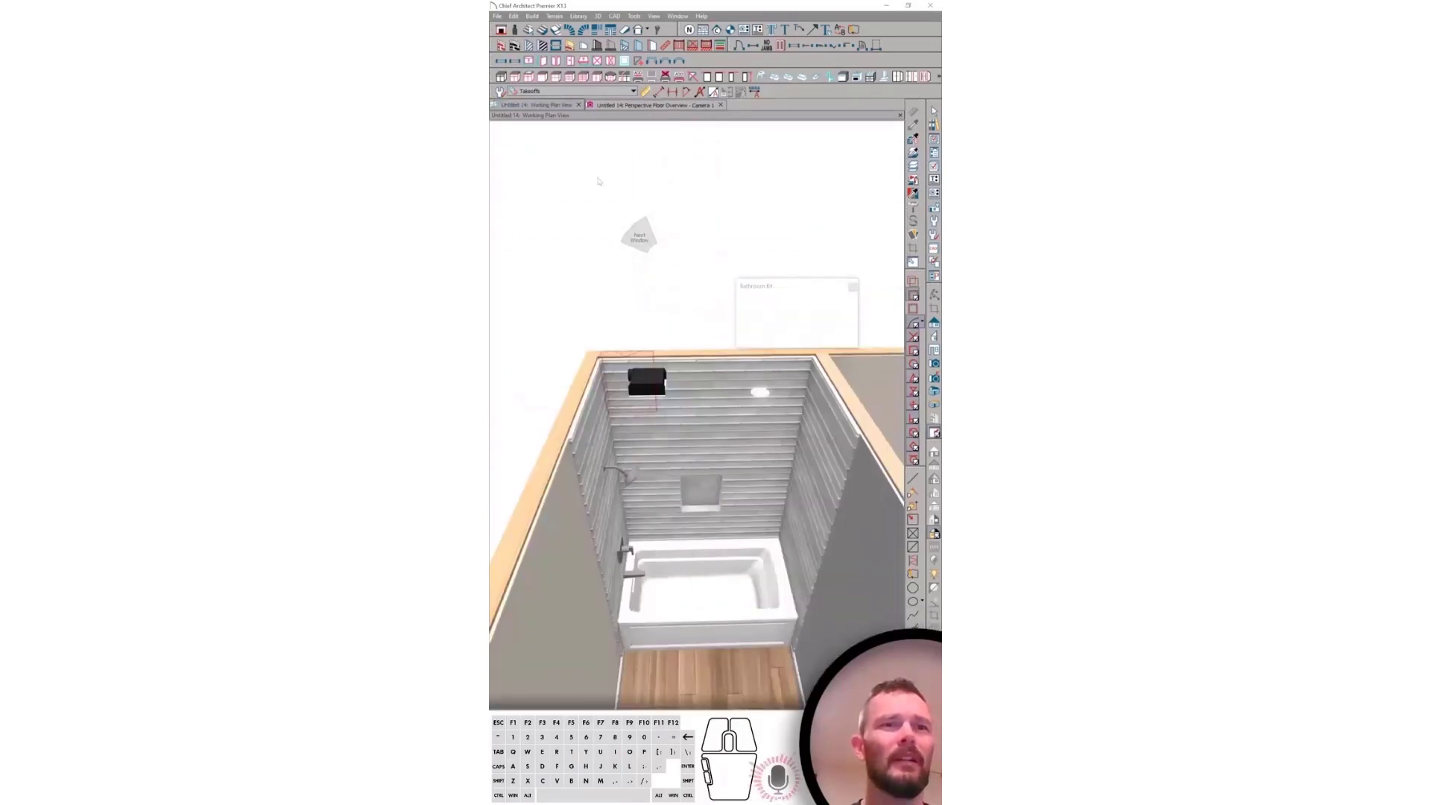
scroll(729, 455, "up", 5)
middle_click_drag(729, 455, 713, 553)
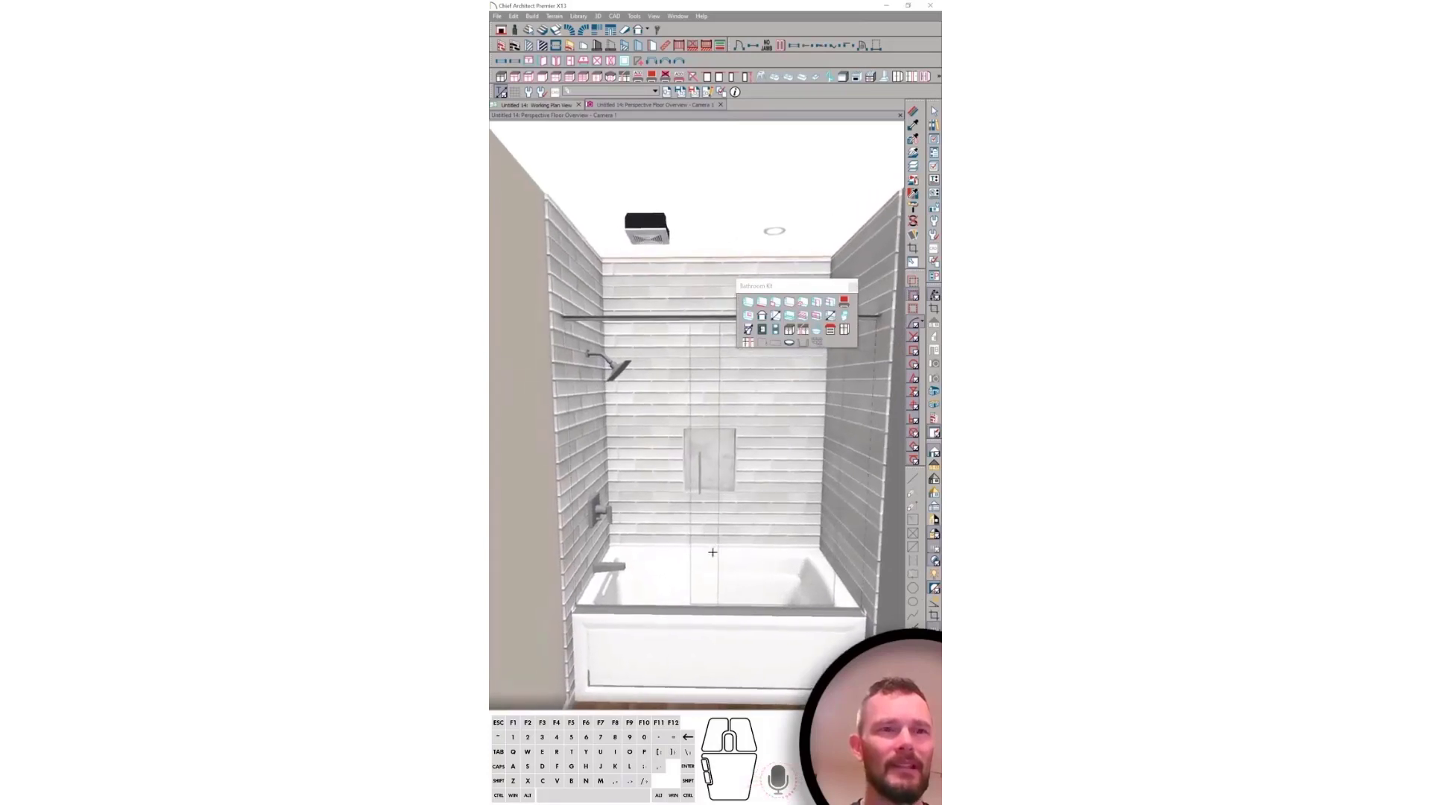
Raise the glass door's bottom edge above the bathtub and lower it back onto the rim
left_click(728, 586)
left_click_drag(728, 607, 718, 534)
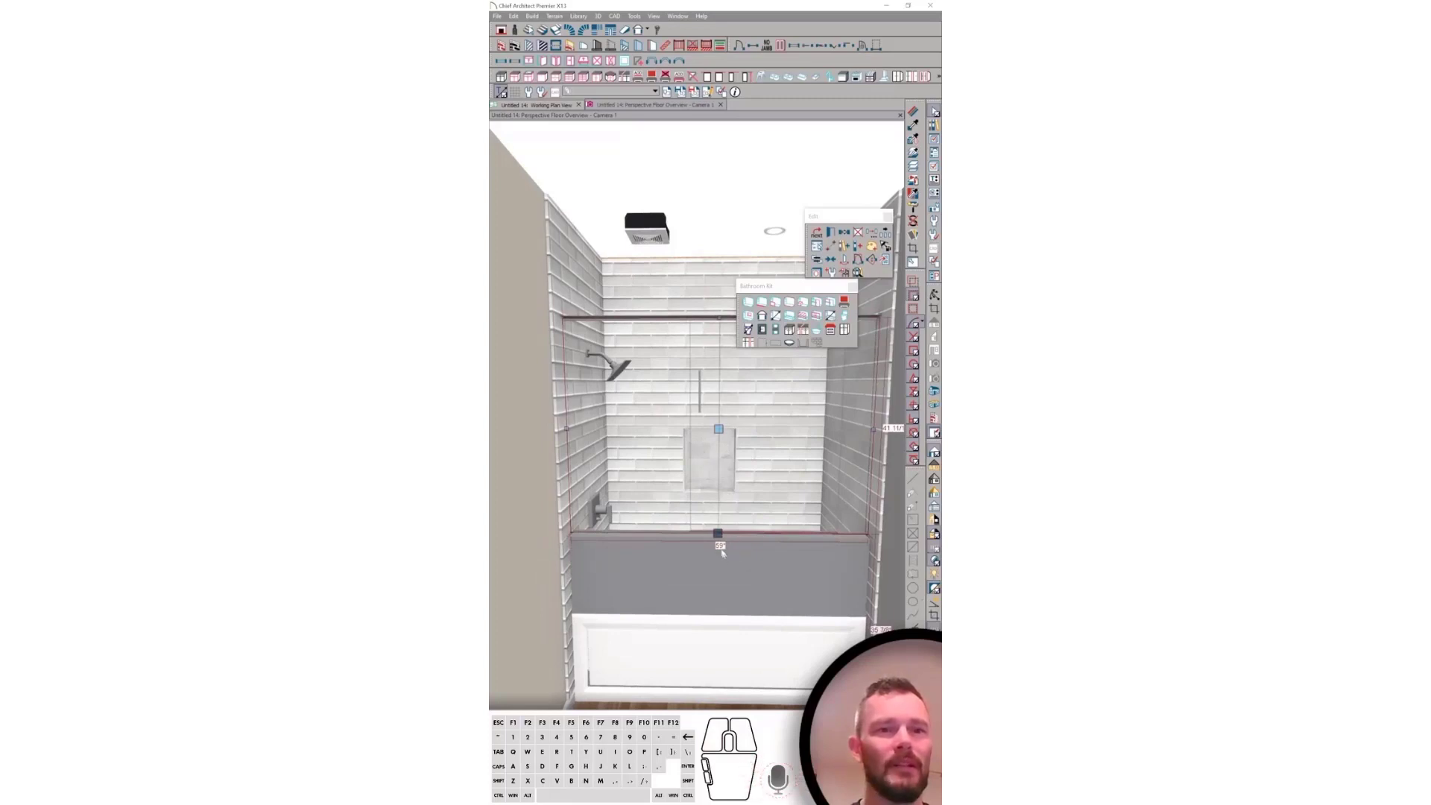
left_click_drag(718, 534, 718, 605)
left_click(717, 610)
left_click_drag(716, 464, 733, 435)
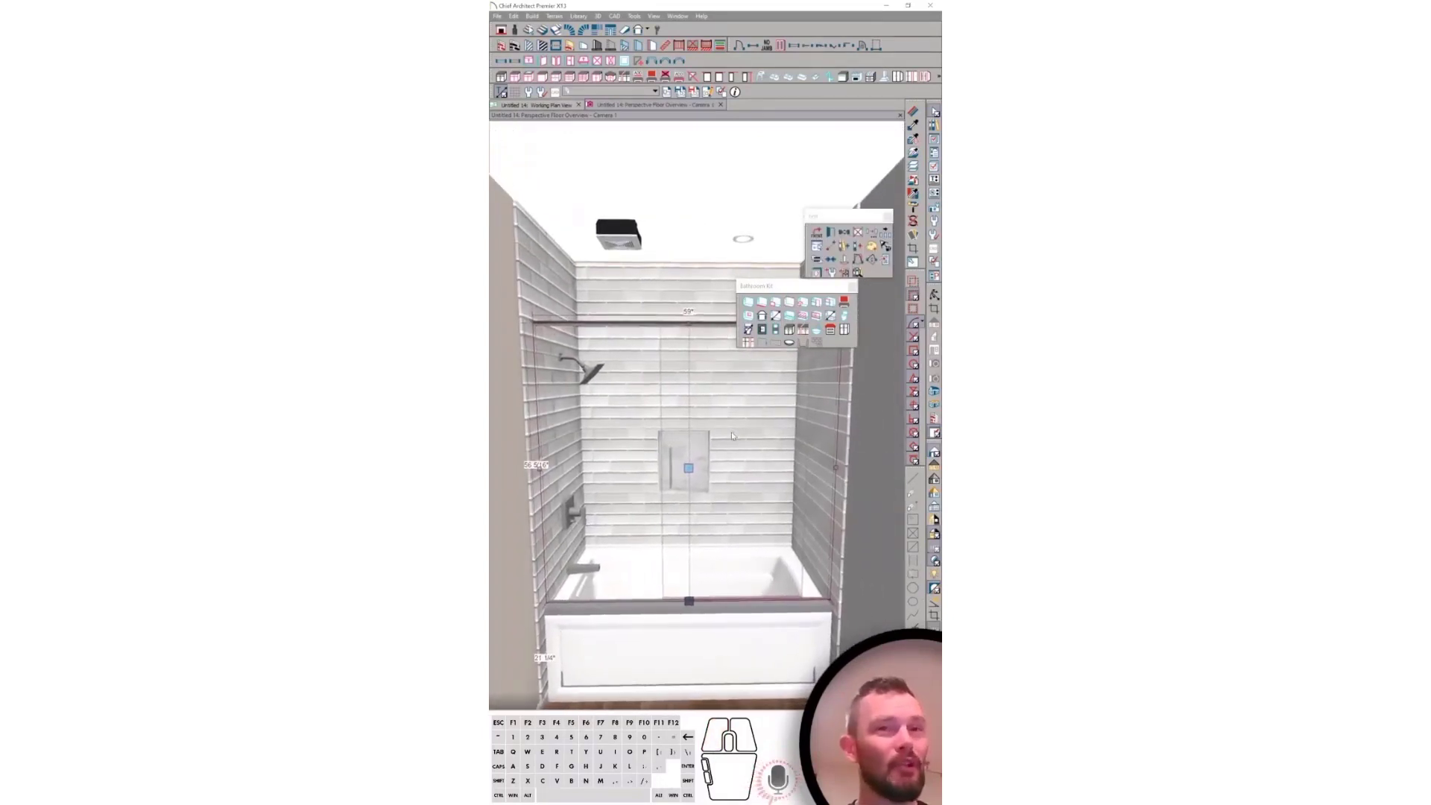
Switch the overview to realistic physically based rendering and preview the bathtub's sliding glass door open and closed
scroll(732, 434, "up", 1)
scroll(732, 434, "down", 4)
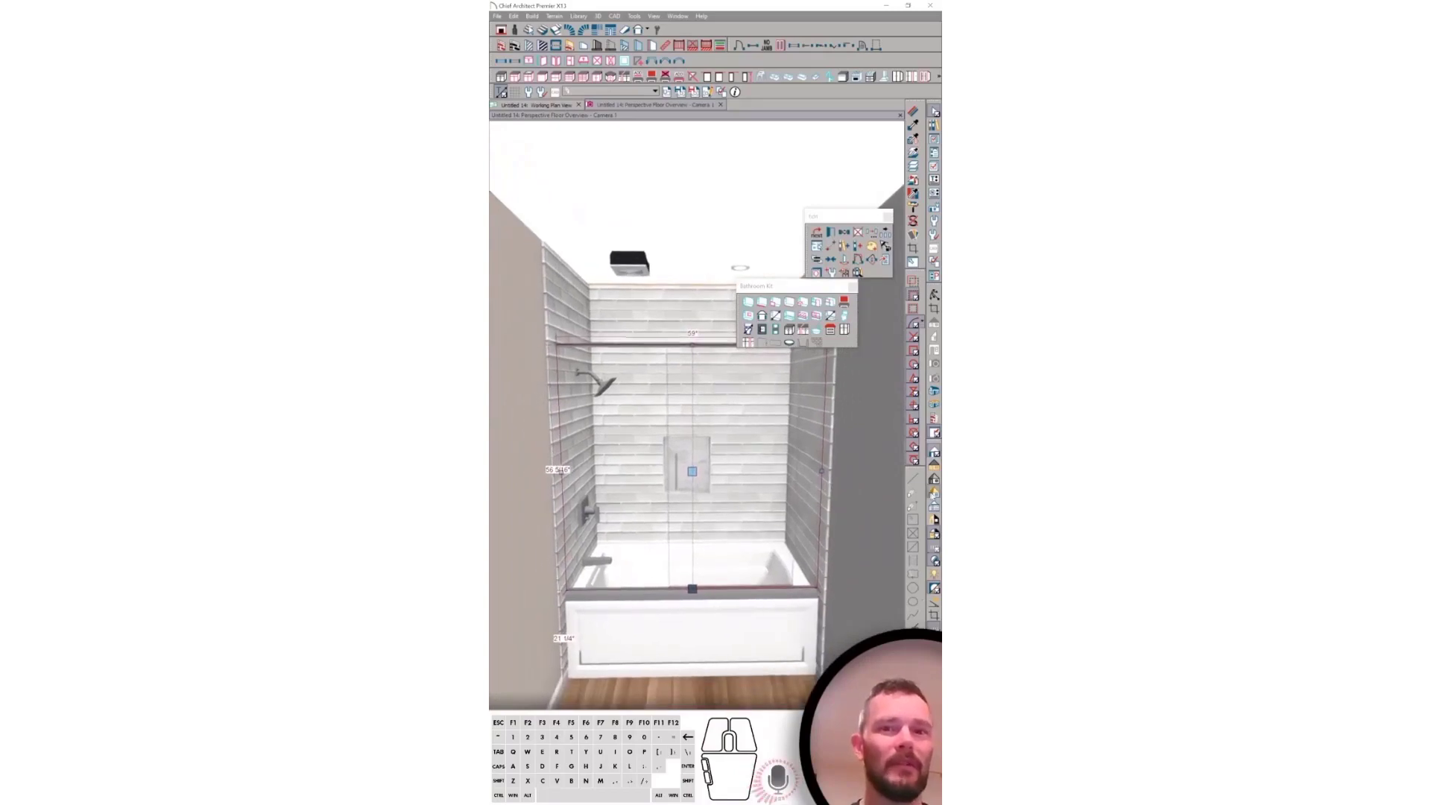
left_click(934, 493)
scroll(756, 492, "up", 2)
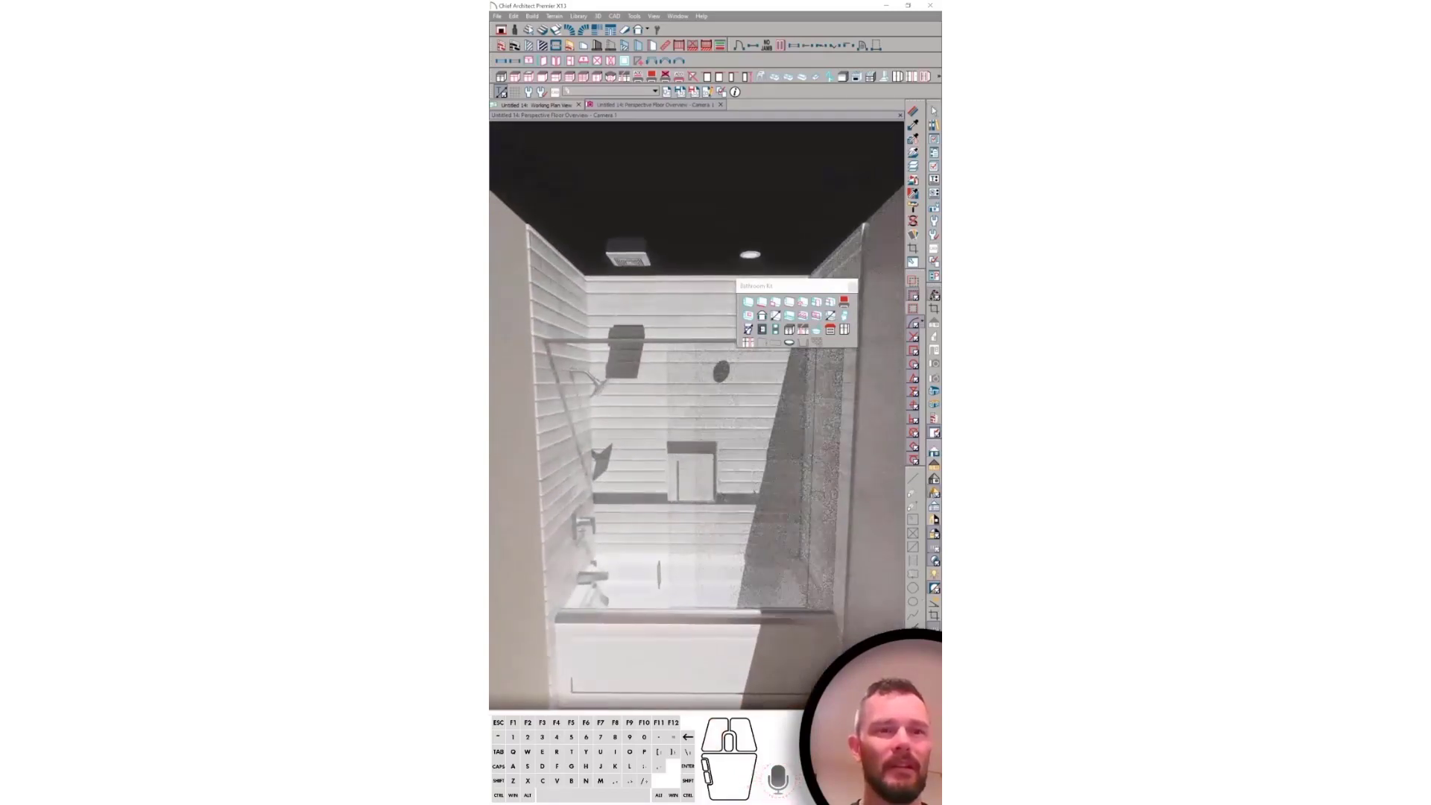
left_click(751, 496)
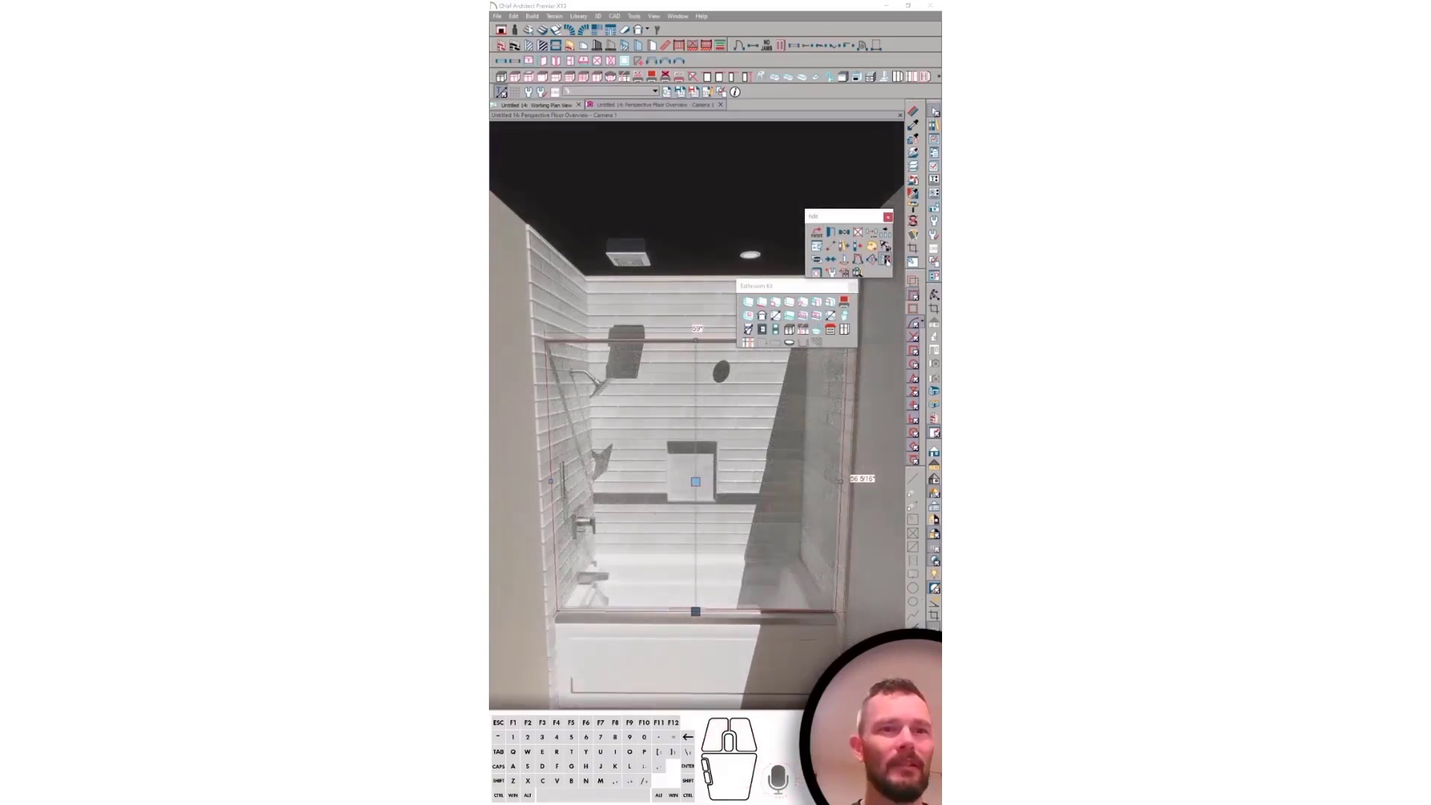
left_click(886, 260)
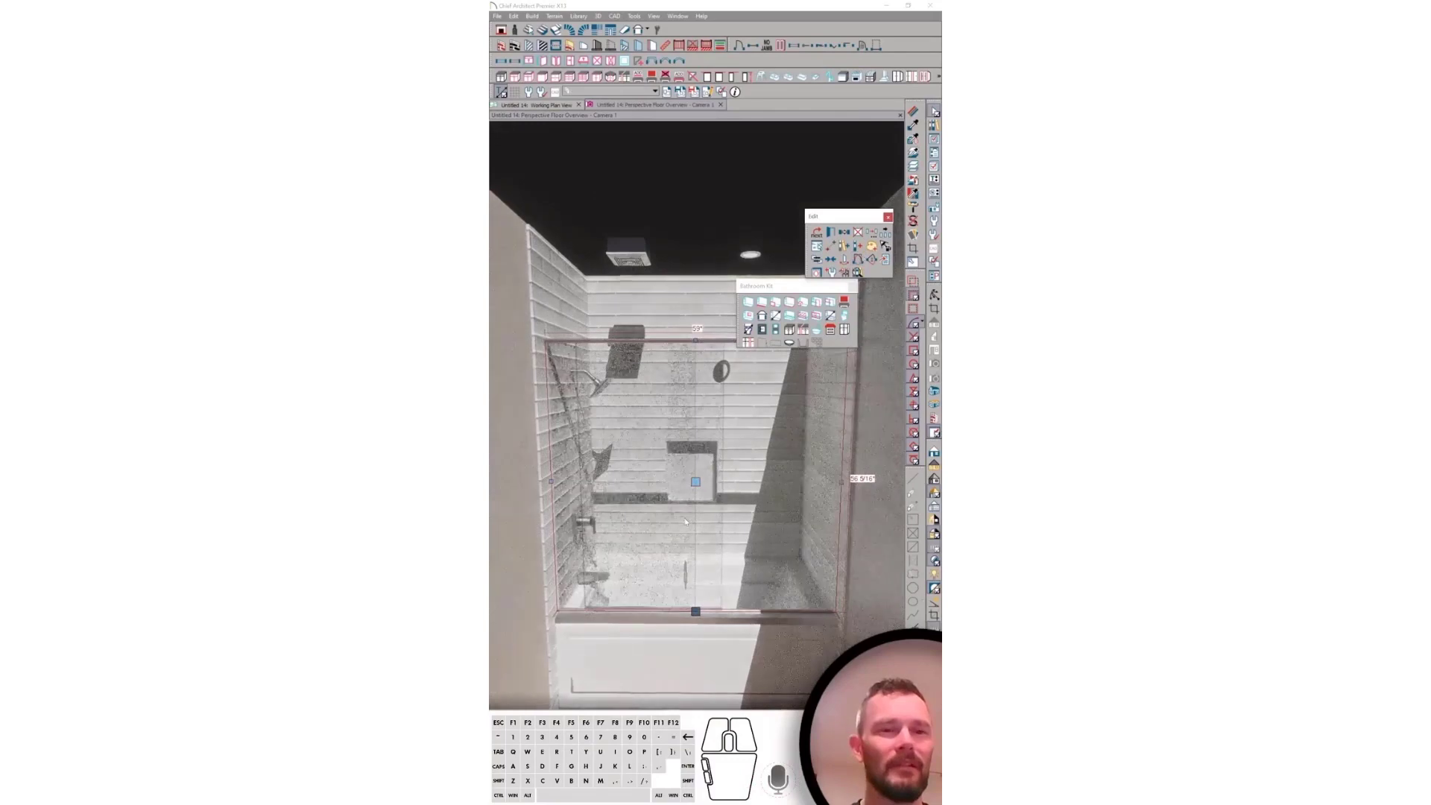
middle_click_drag(686, 522, 689, 521)
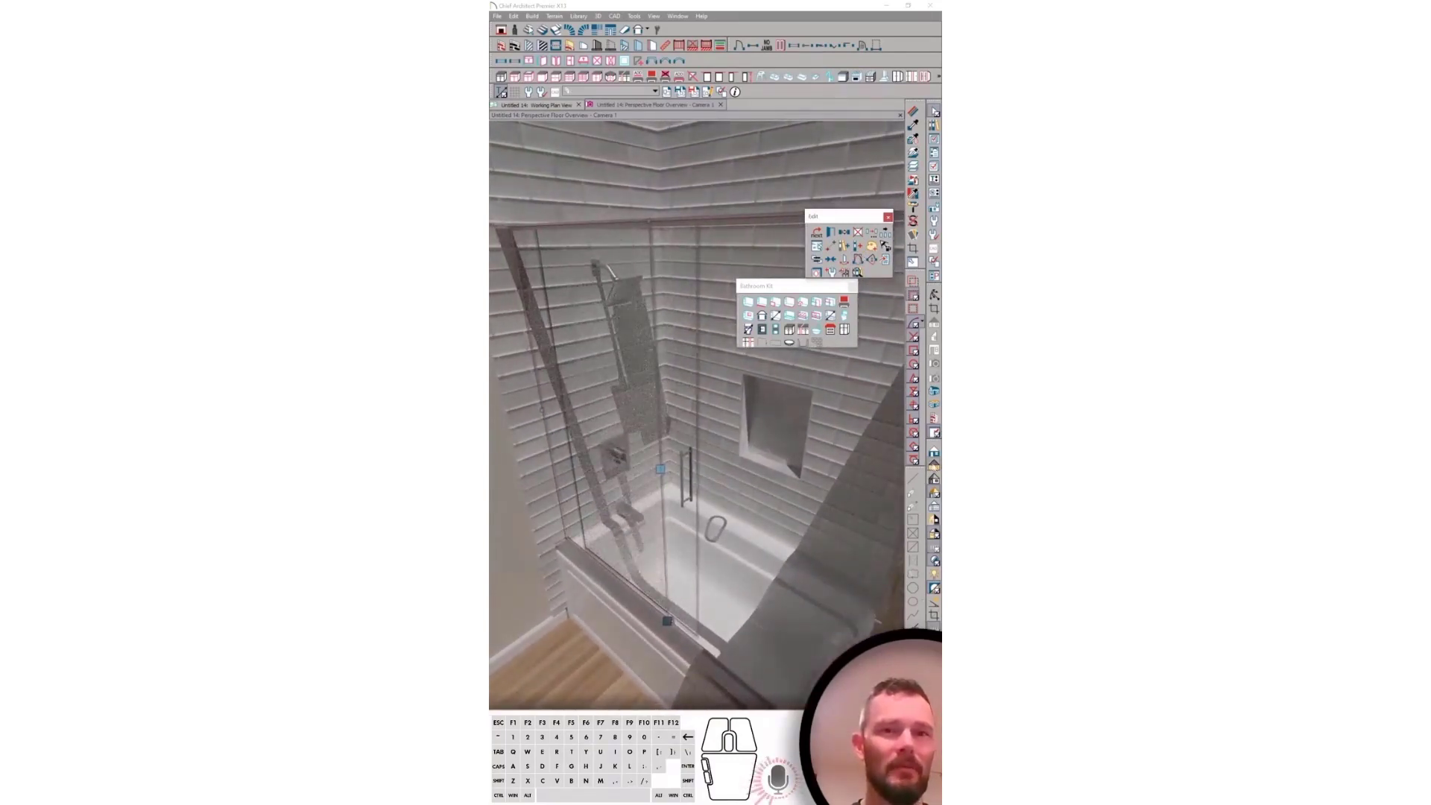
Switch the overview to line-drawn Vector View rendering and reverse the side on which the bathtub's glass door opens
left_click(933, 466)
middle_click_drag(641, 455, 679, 403)
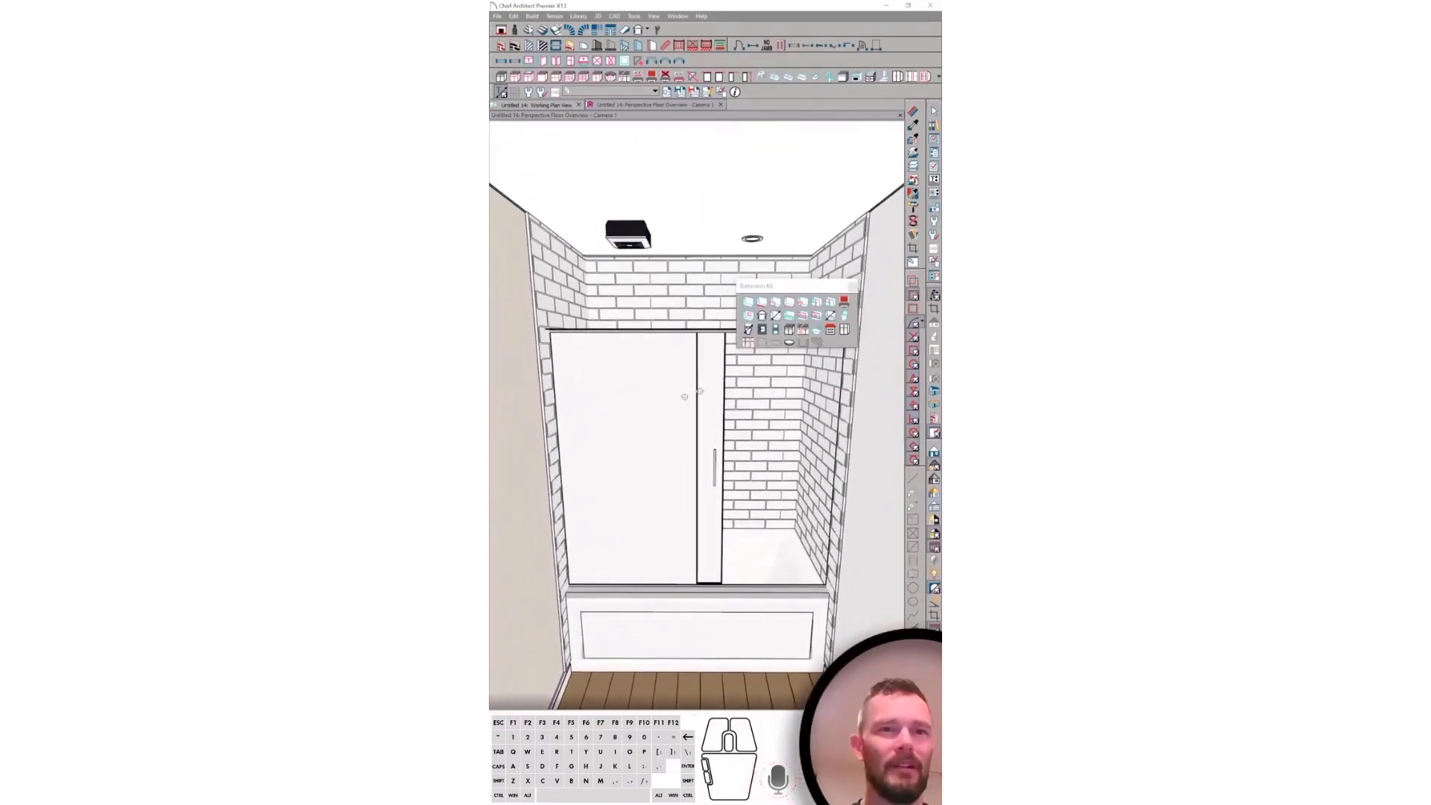
left_click(679, 403)
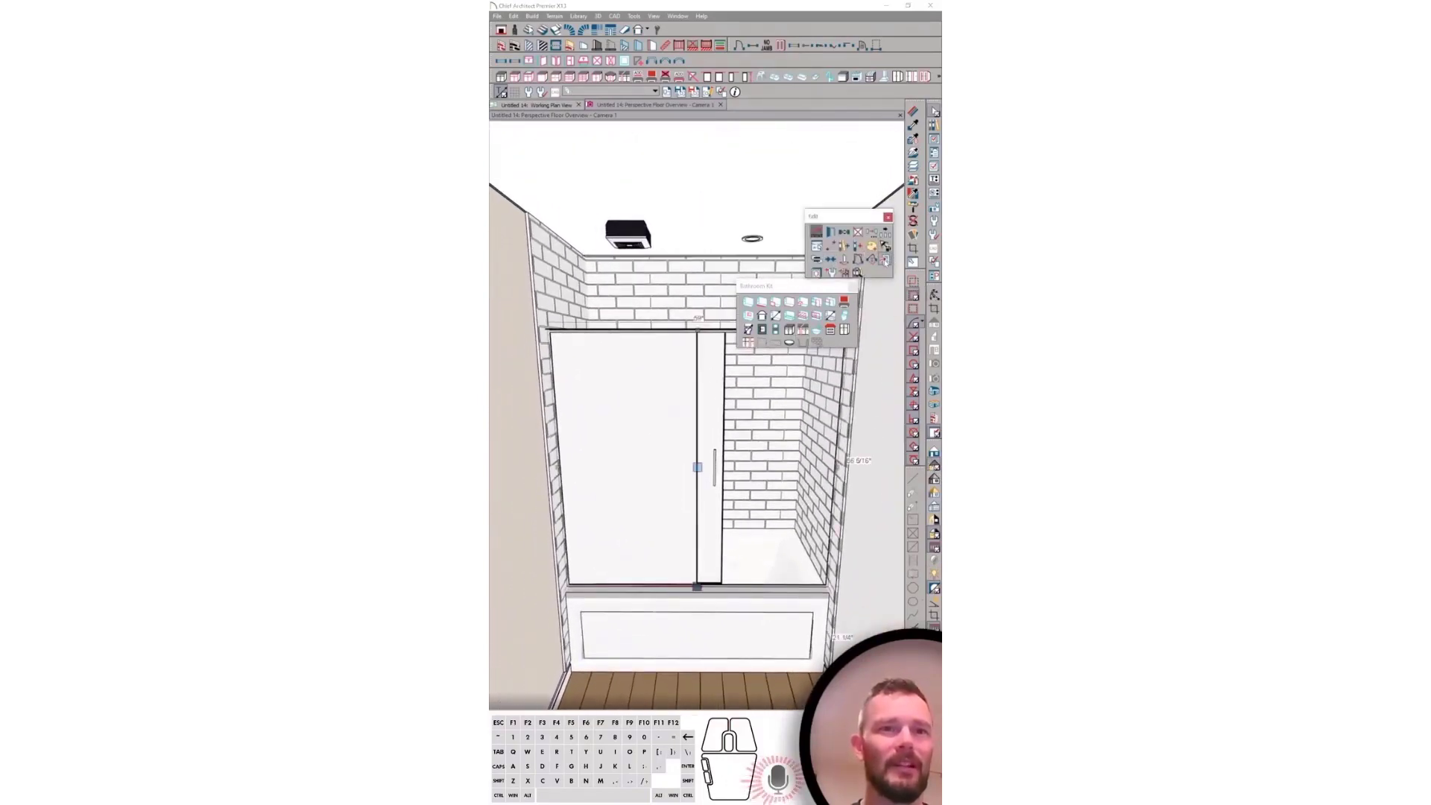
left_click(885, 261)
left_click(886, 261)
left_click(858, 259)
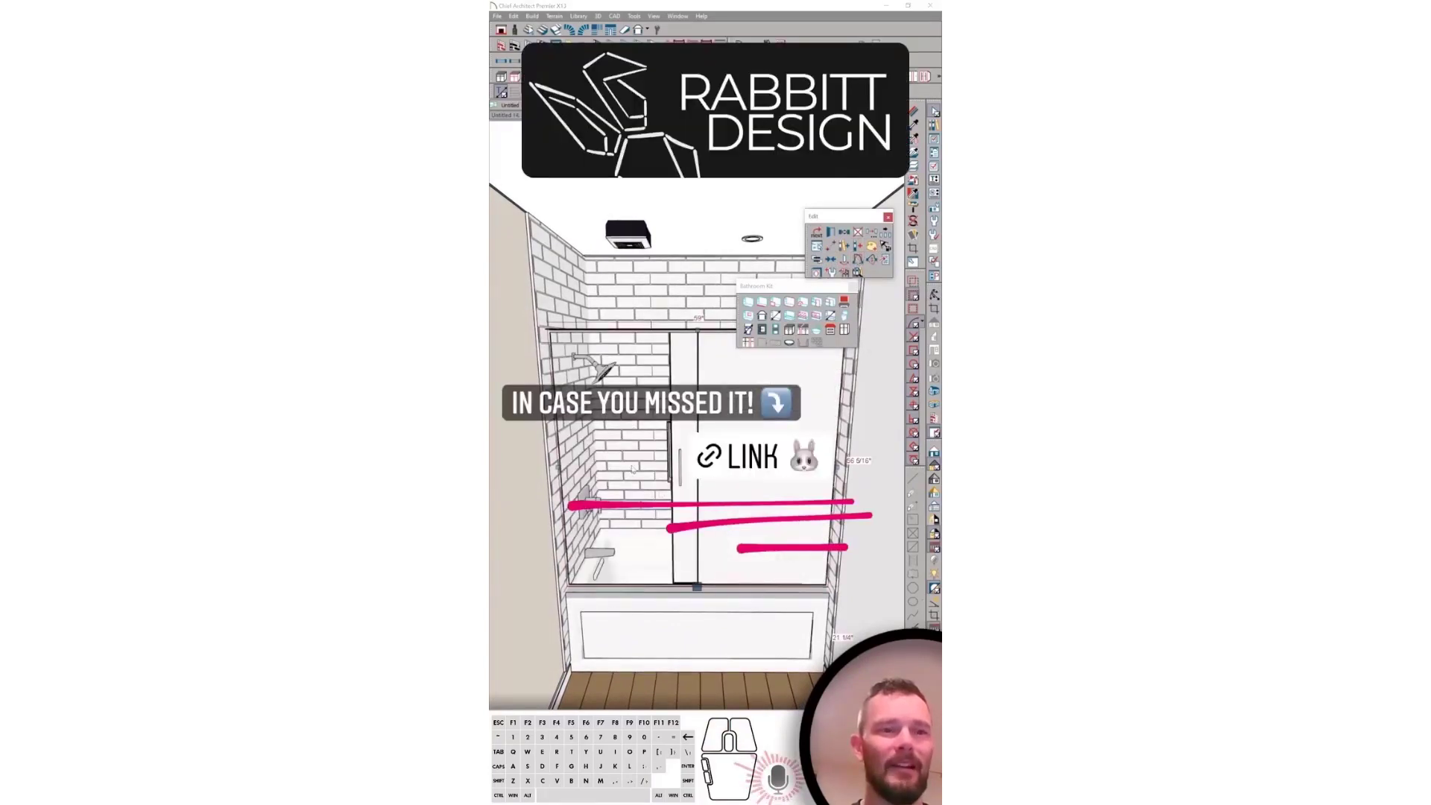
scroll(632, 469, "down", 4)
middle_click_drag(632, 469, 669, 423)
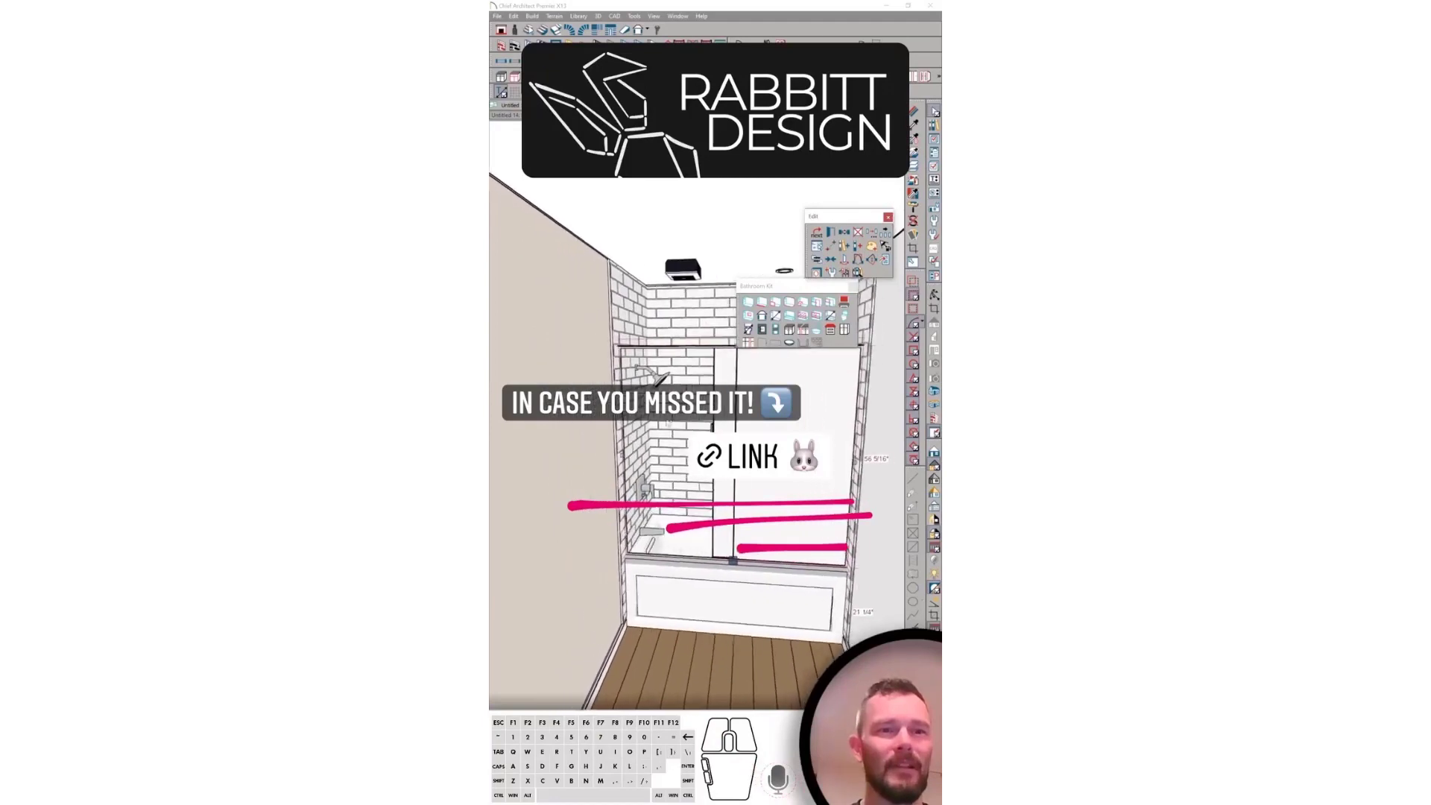
scroll(669, 422, "up", 4)
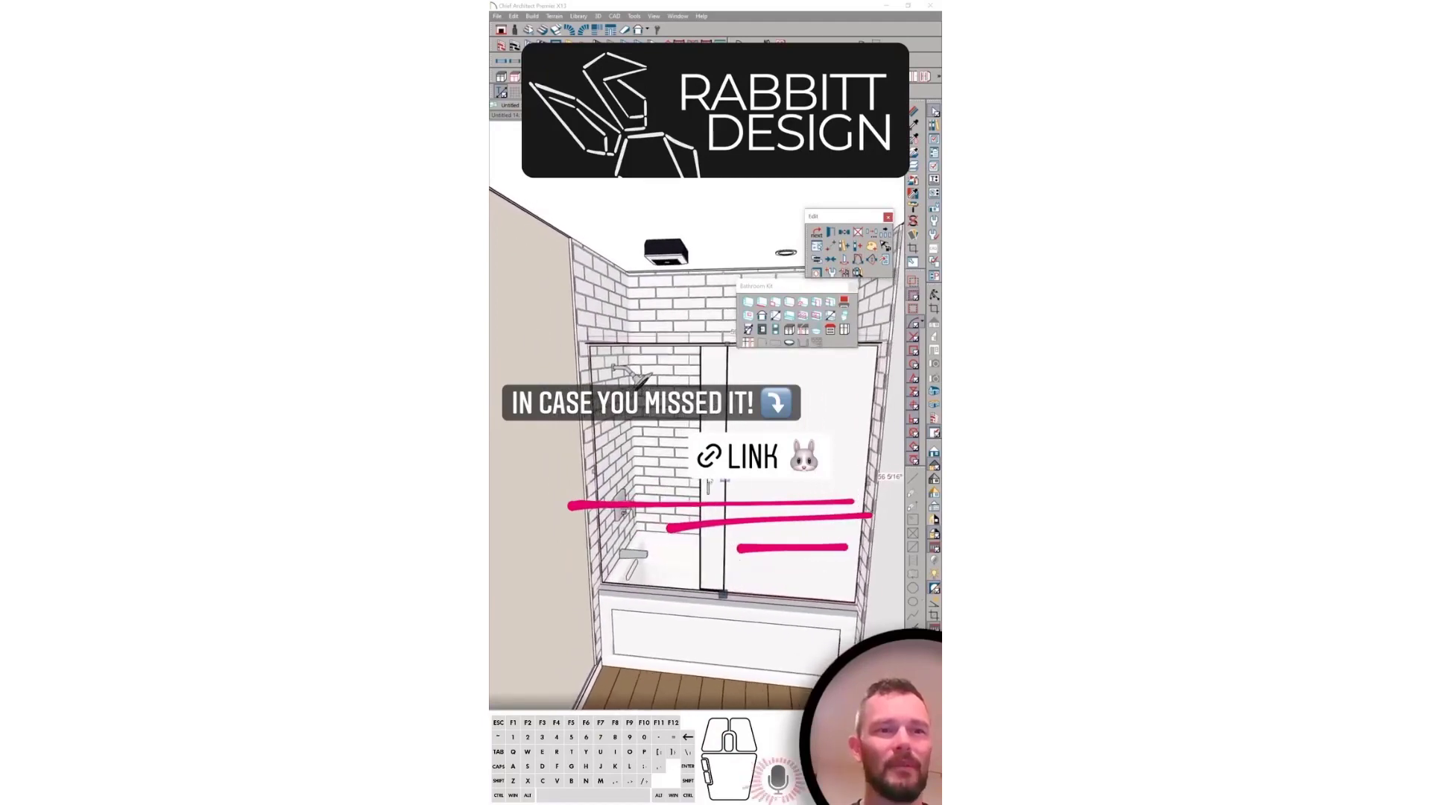
mouse_move(710, 481)
middle_mouse_down()
mouse_move(690, 501)
mouse_move(711, 482)
middle_mouse_up()
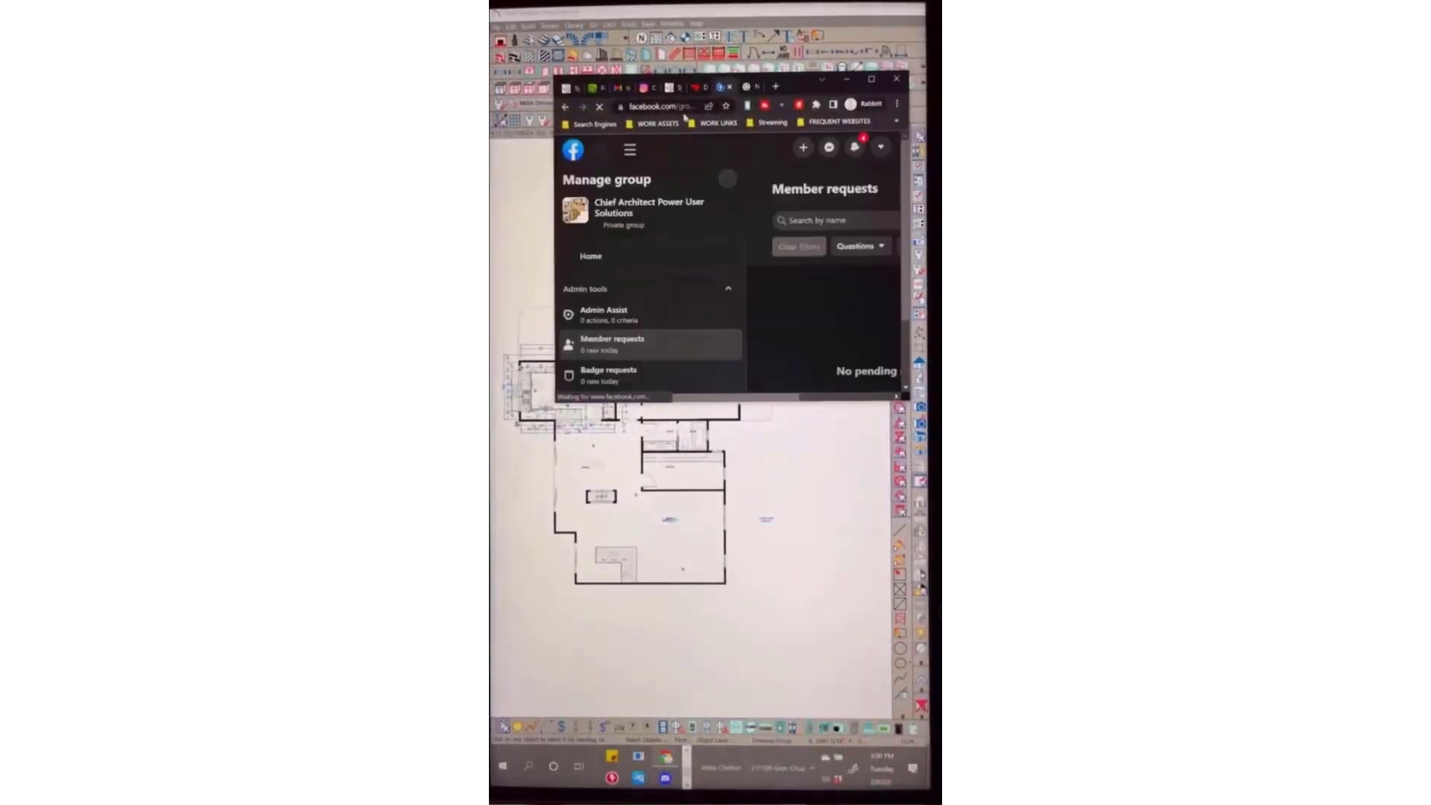
Load chiefarchitect.com in the current browser tab and enlarge the browser window to fill the screen
double_click(674, 106)
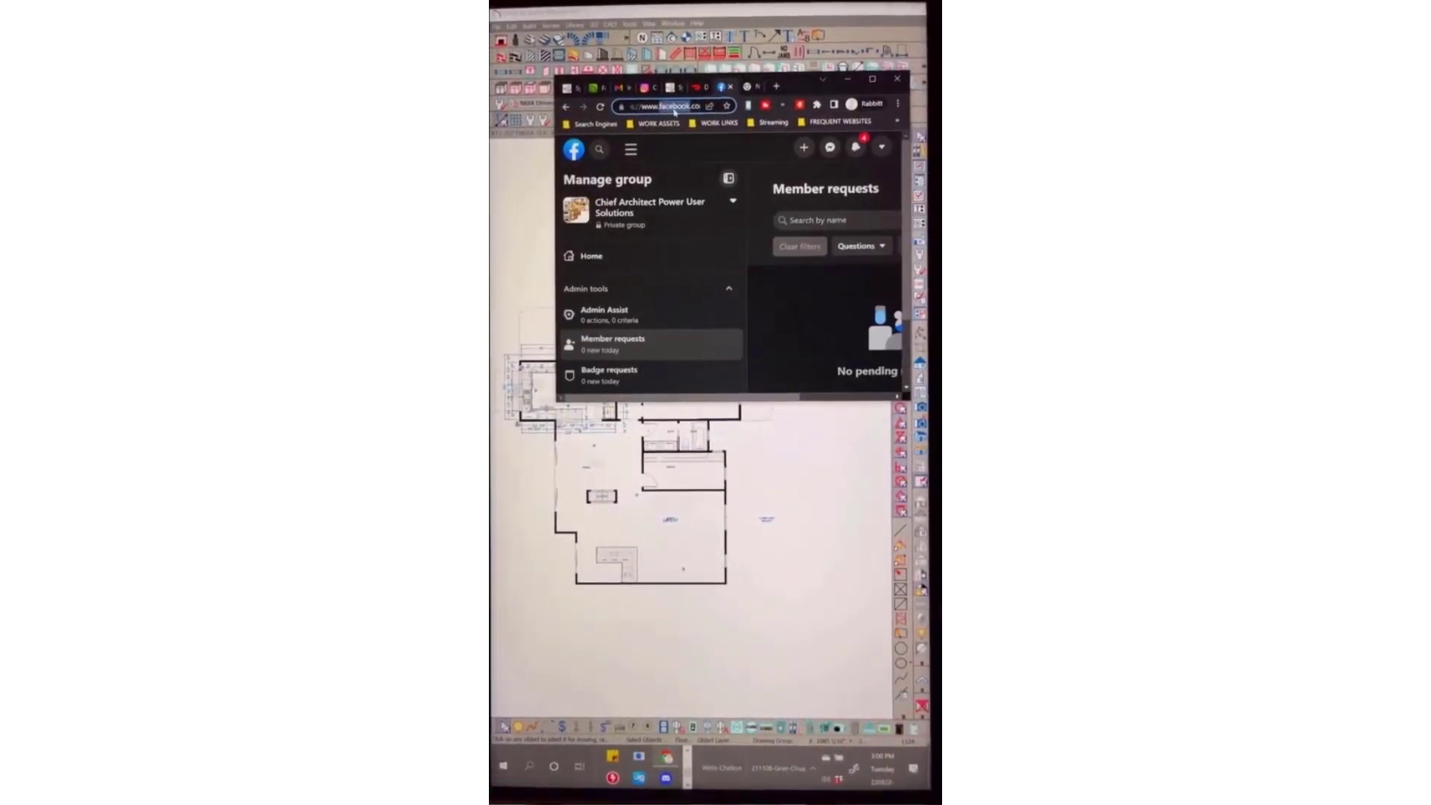
triple_click(675, 108)
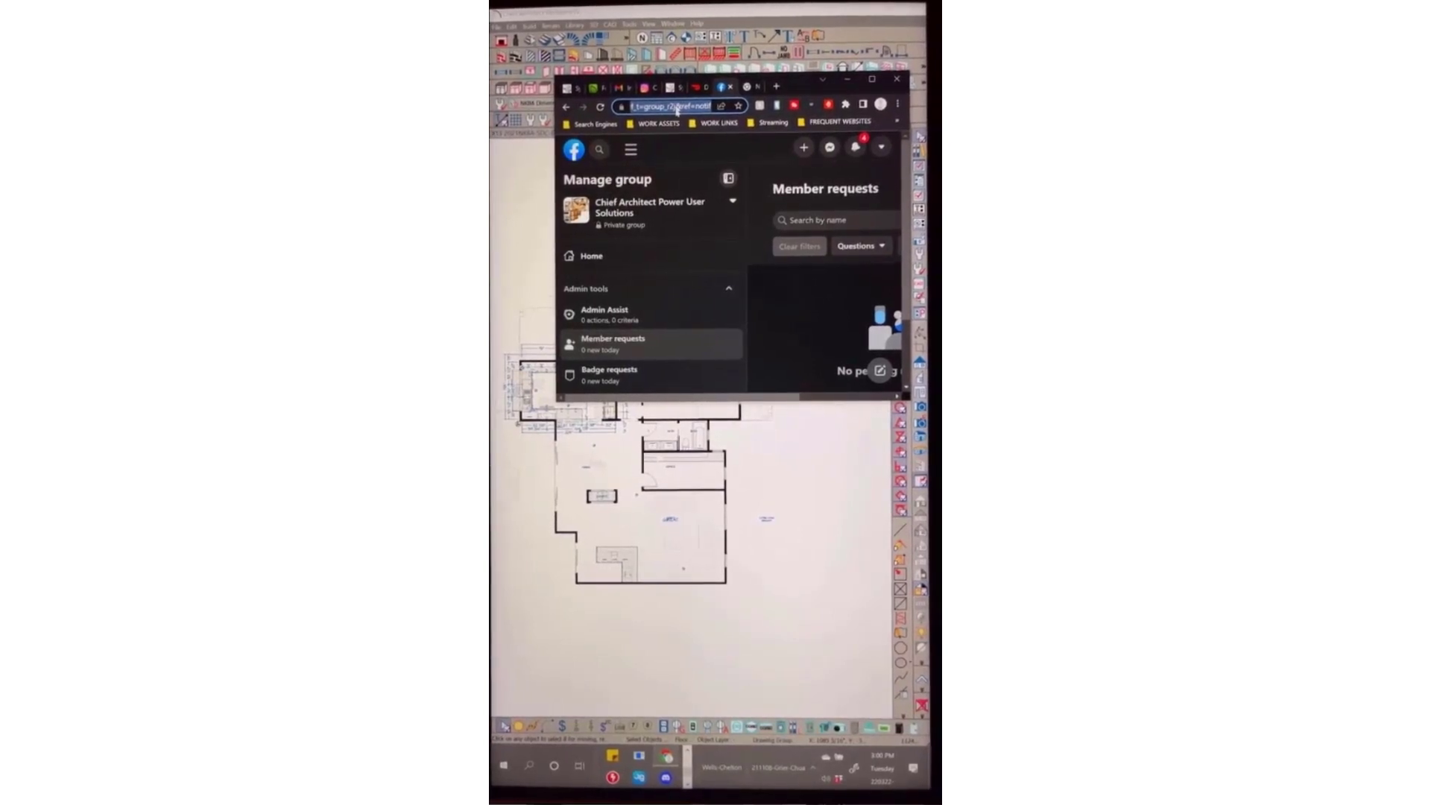
type("chiefarchitect.com")
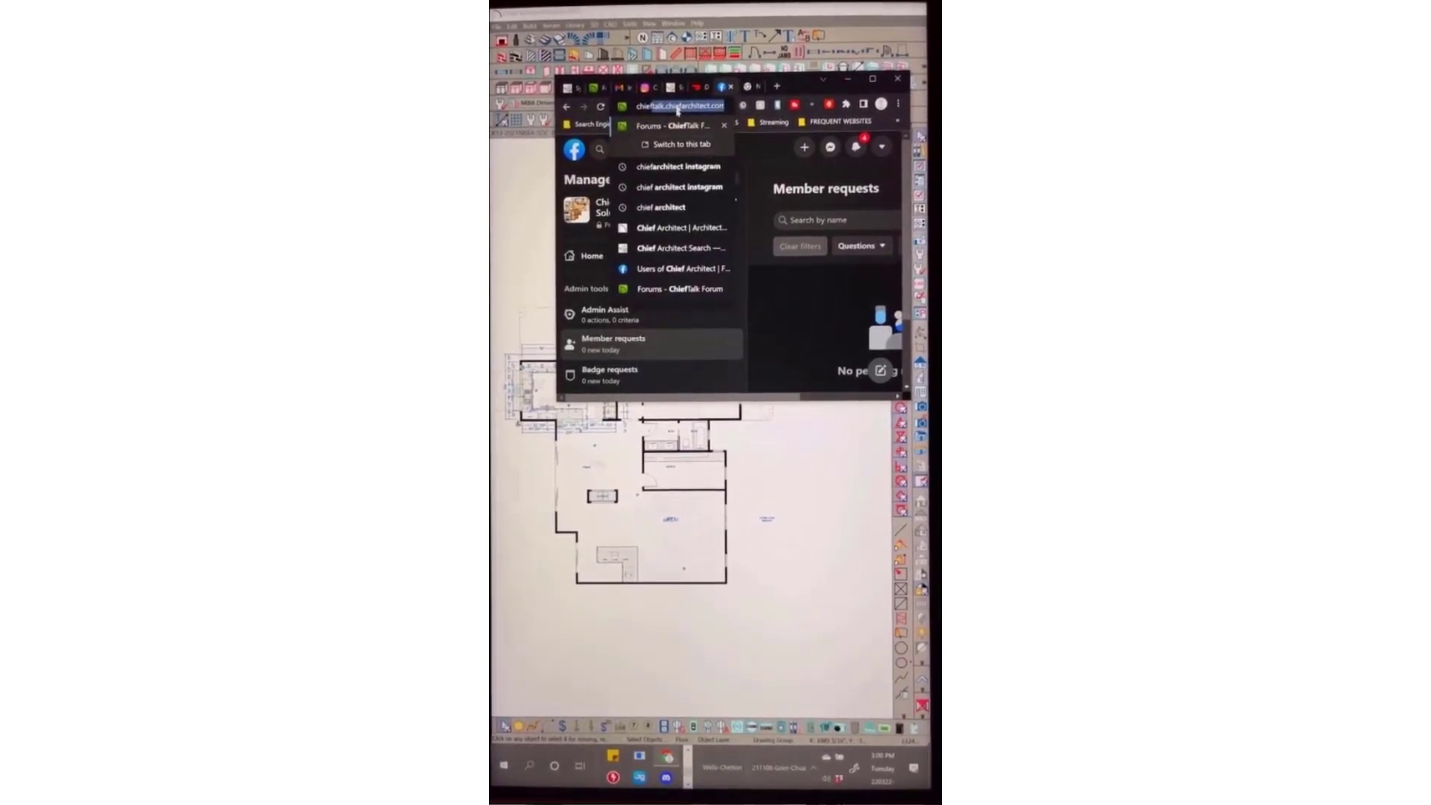
key("Return")
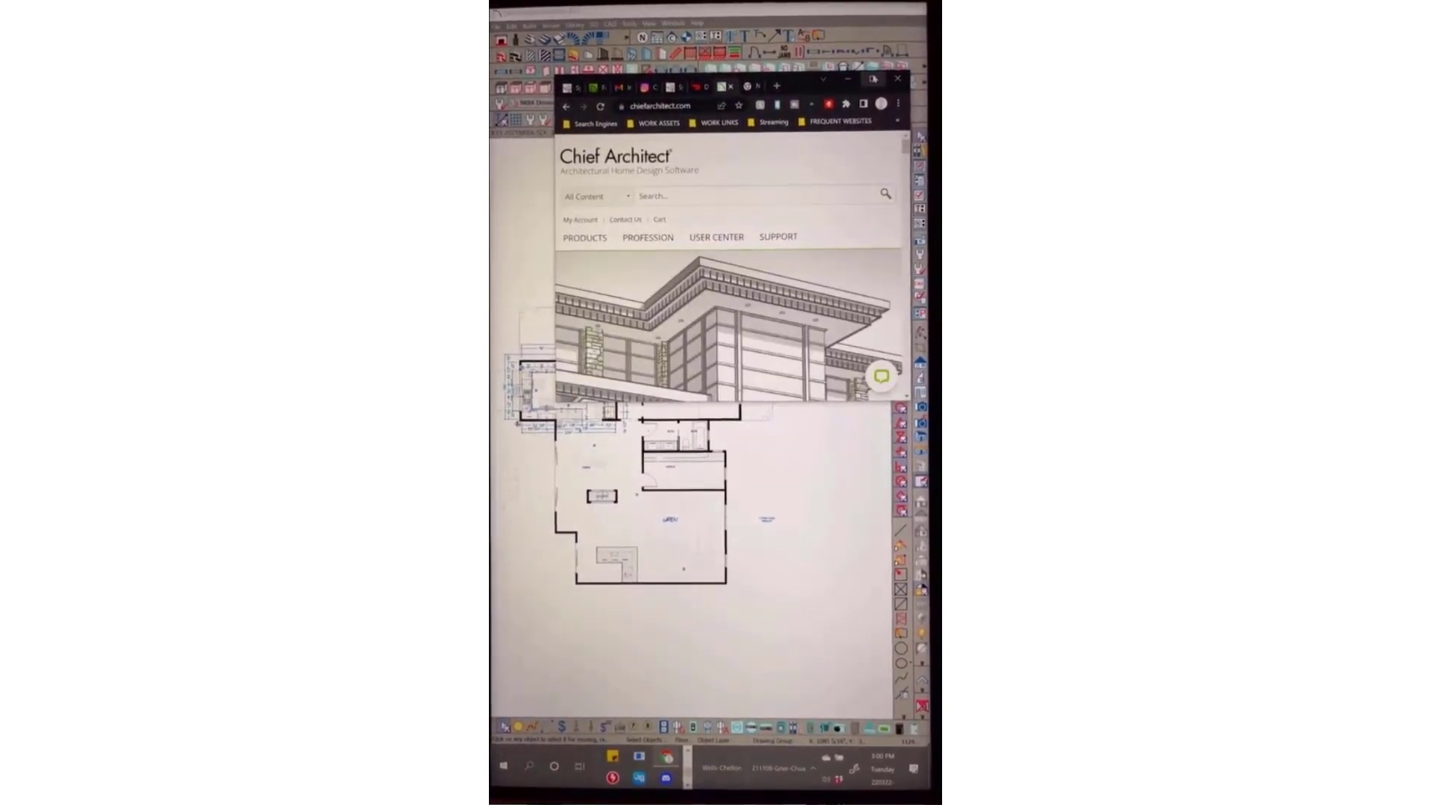
left_click(873, 79)
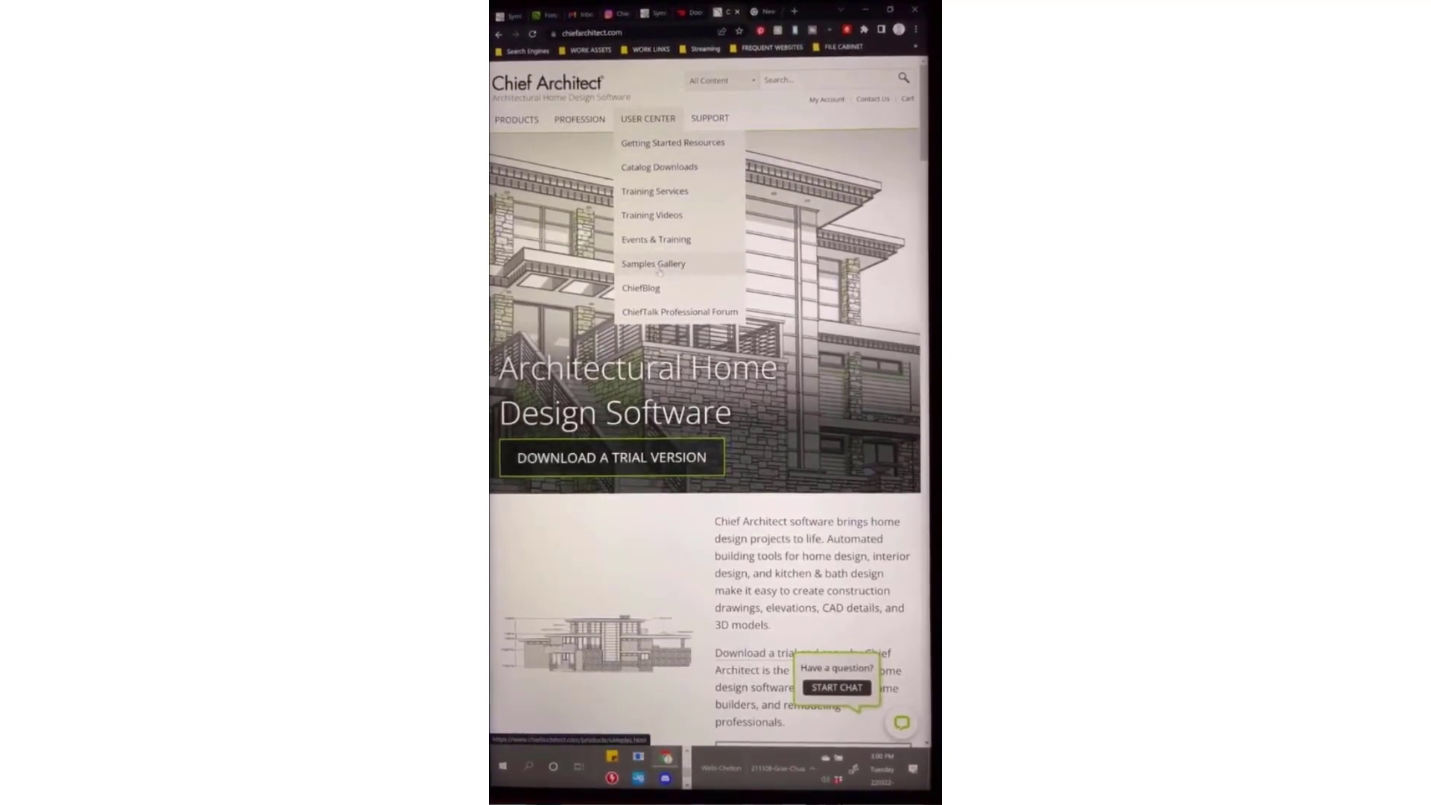
Open the Chief Samples Gallery and browse the downloadable plans under Projects & Sample Plans
left_click(684, 263)
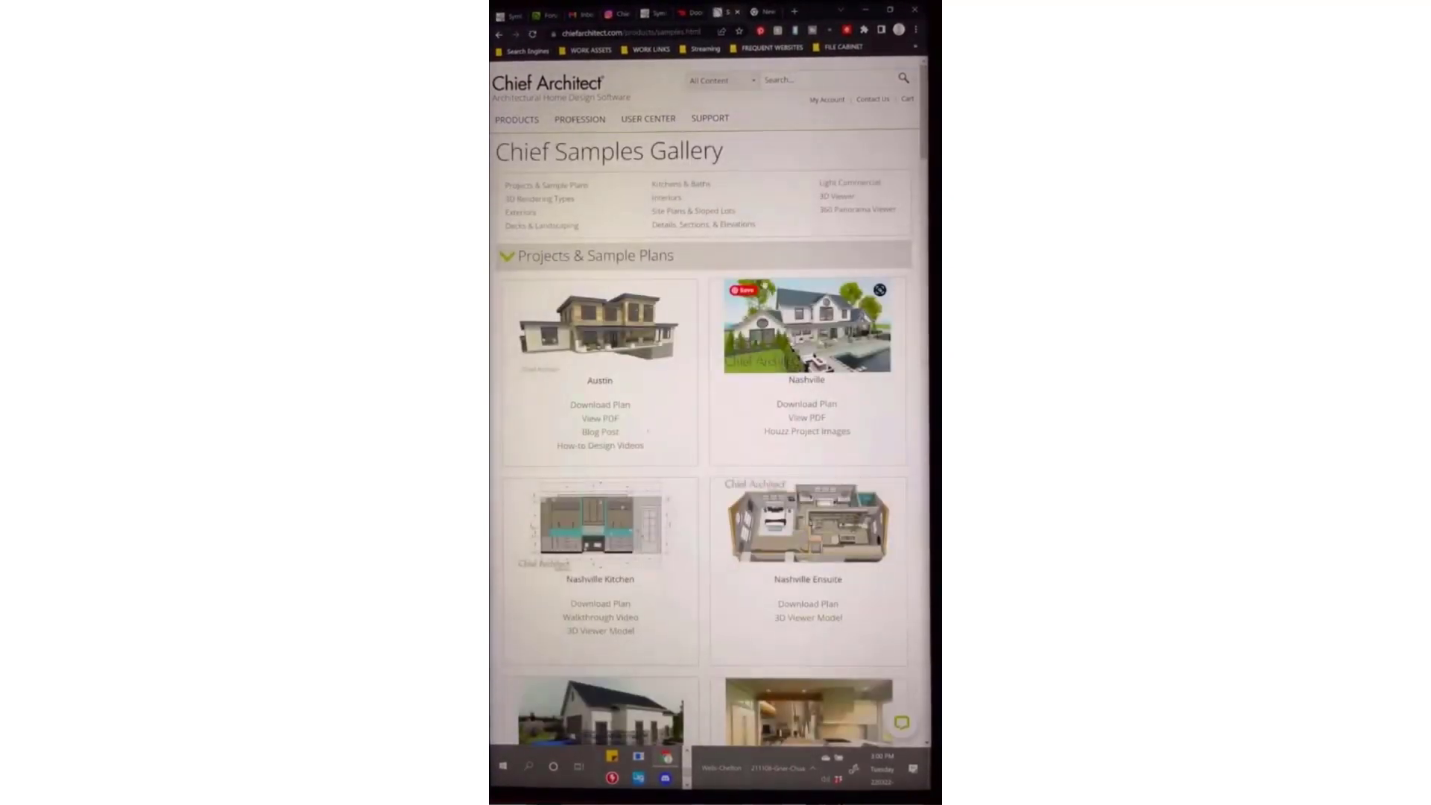
scroll(850, 388, "down", 5)
scroll(851, 388, "down", 3)
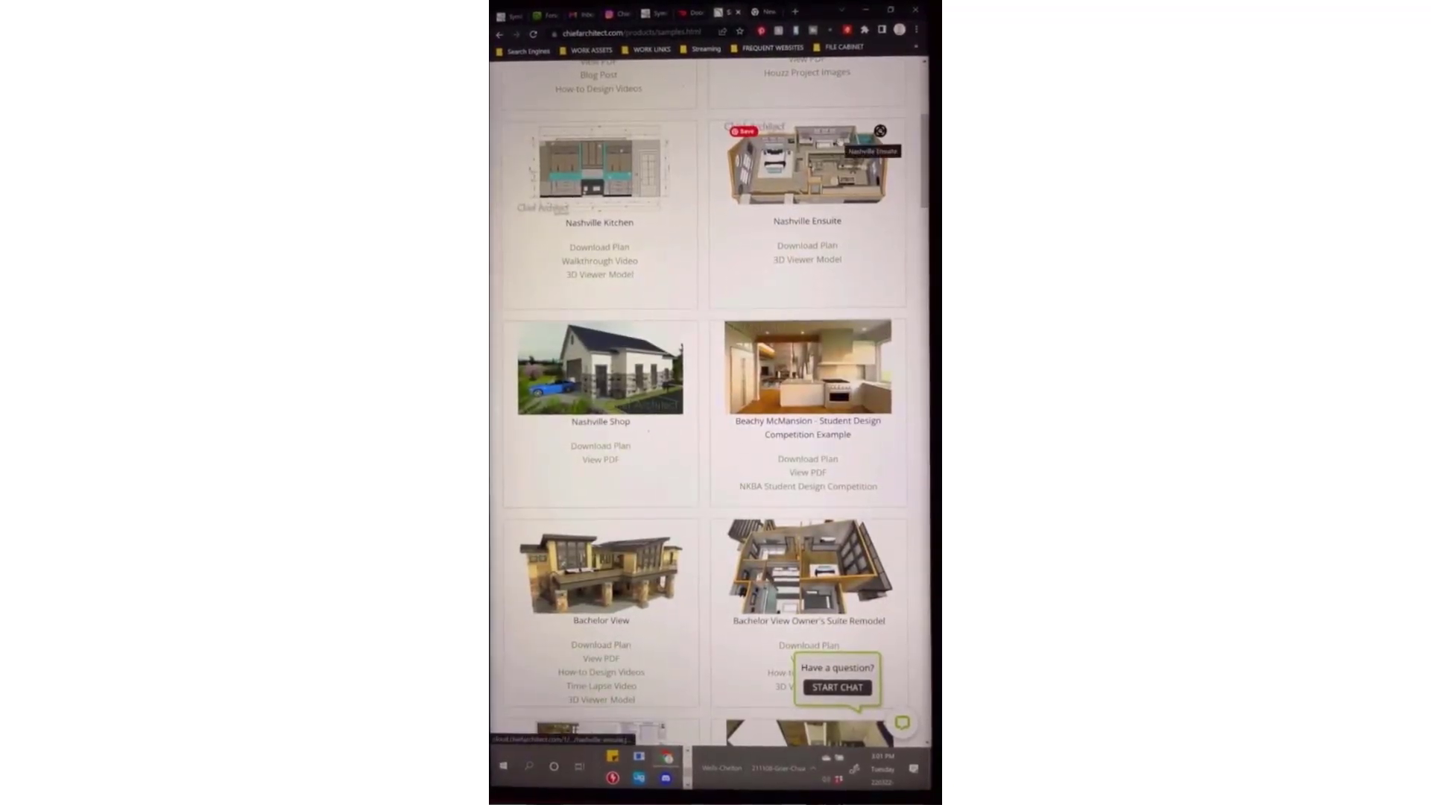
Switch to Chief Architect and examine the wall type layers of the long exterior wall along the bathroom and garage
key("alt+Tab")
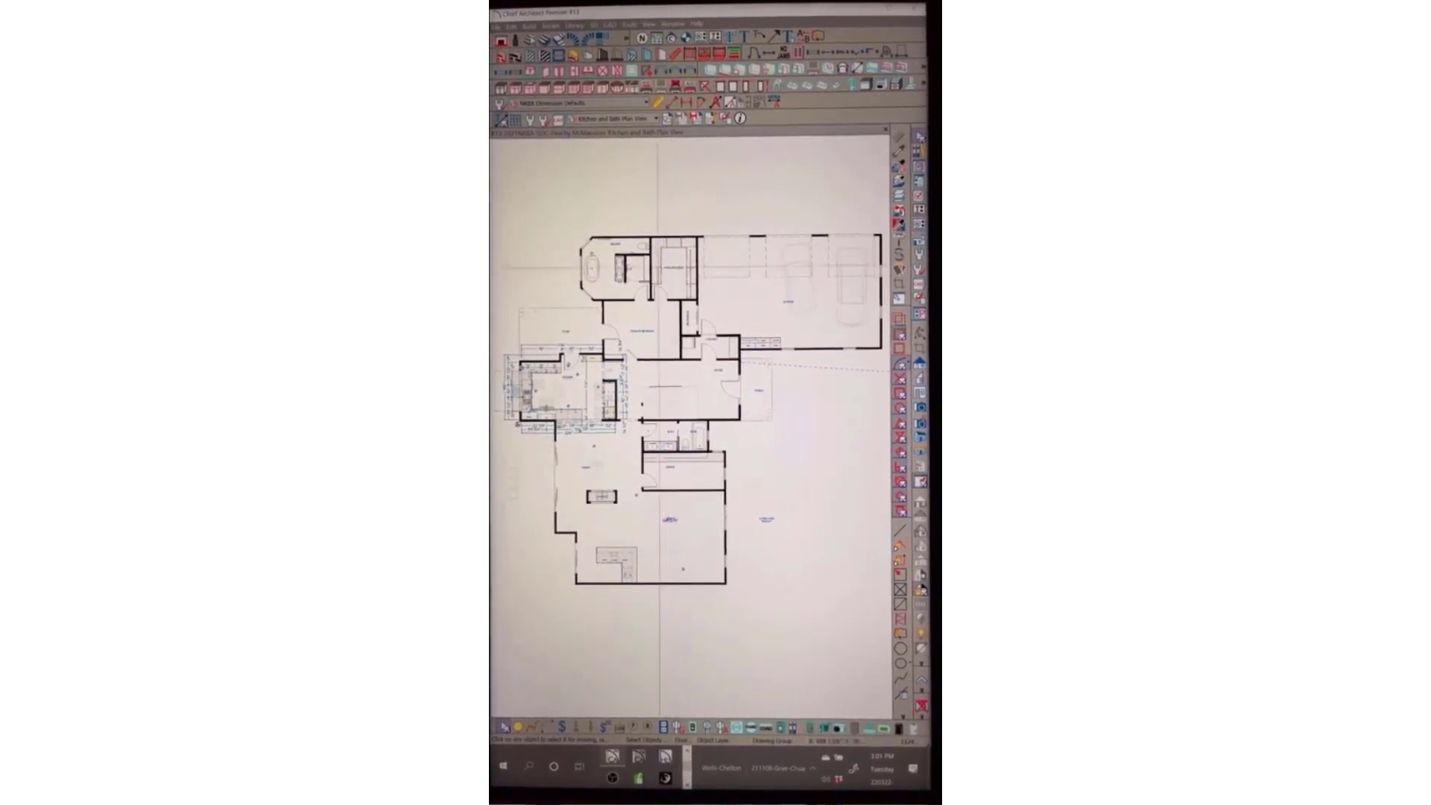
left_click(642, 237)
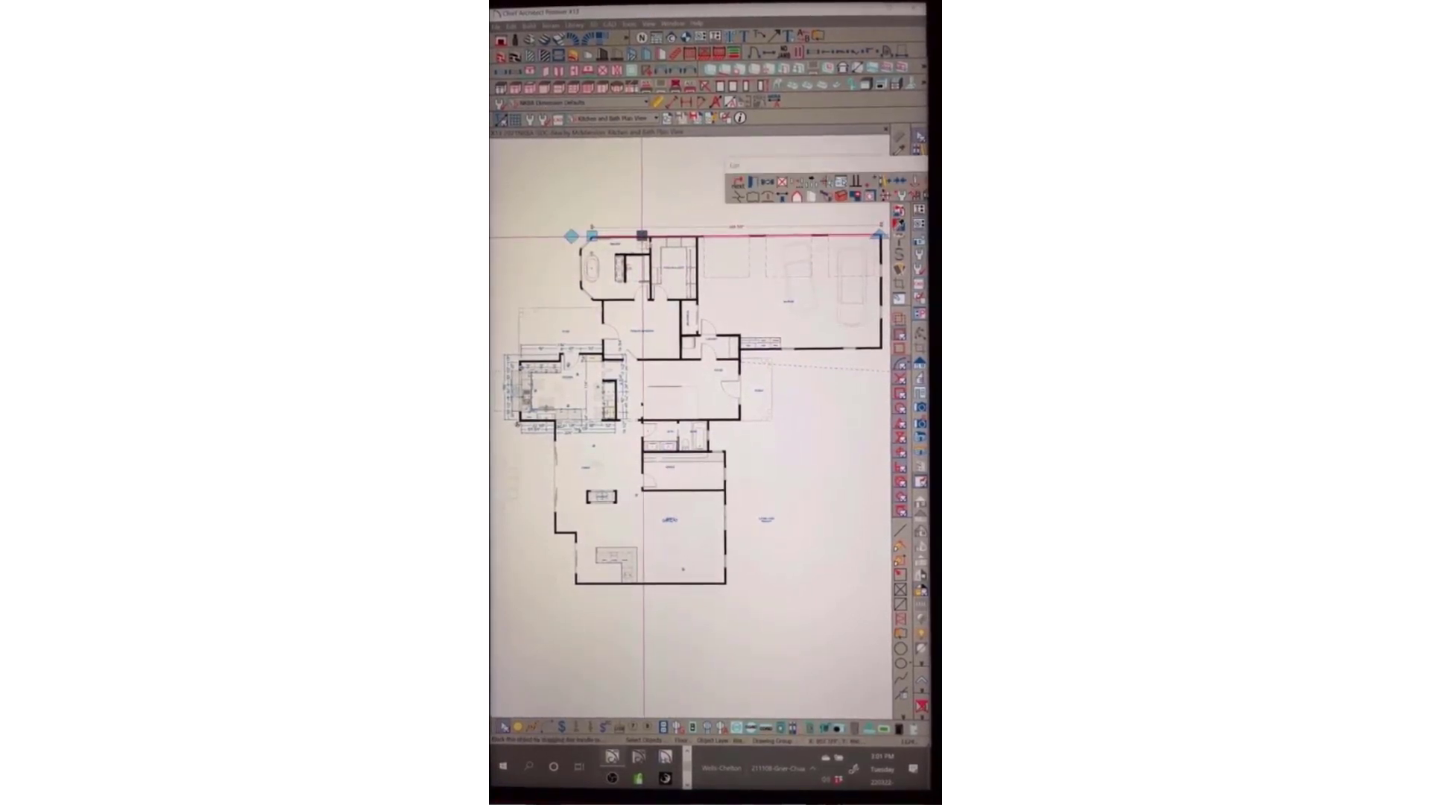
double_click(643, 236)
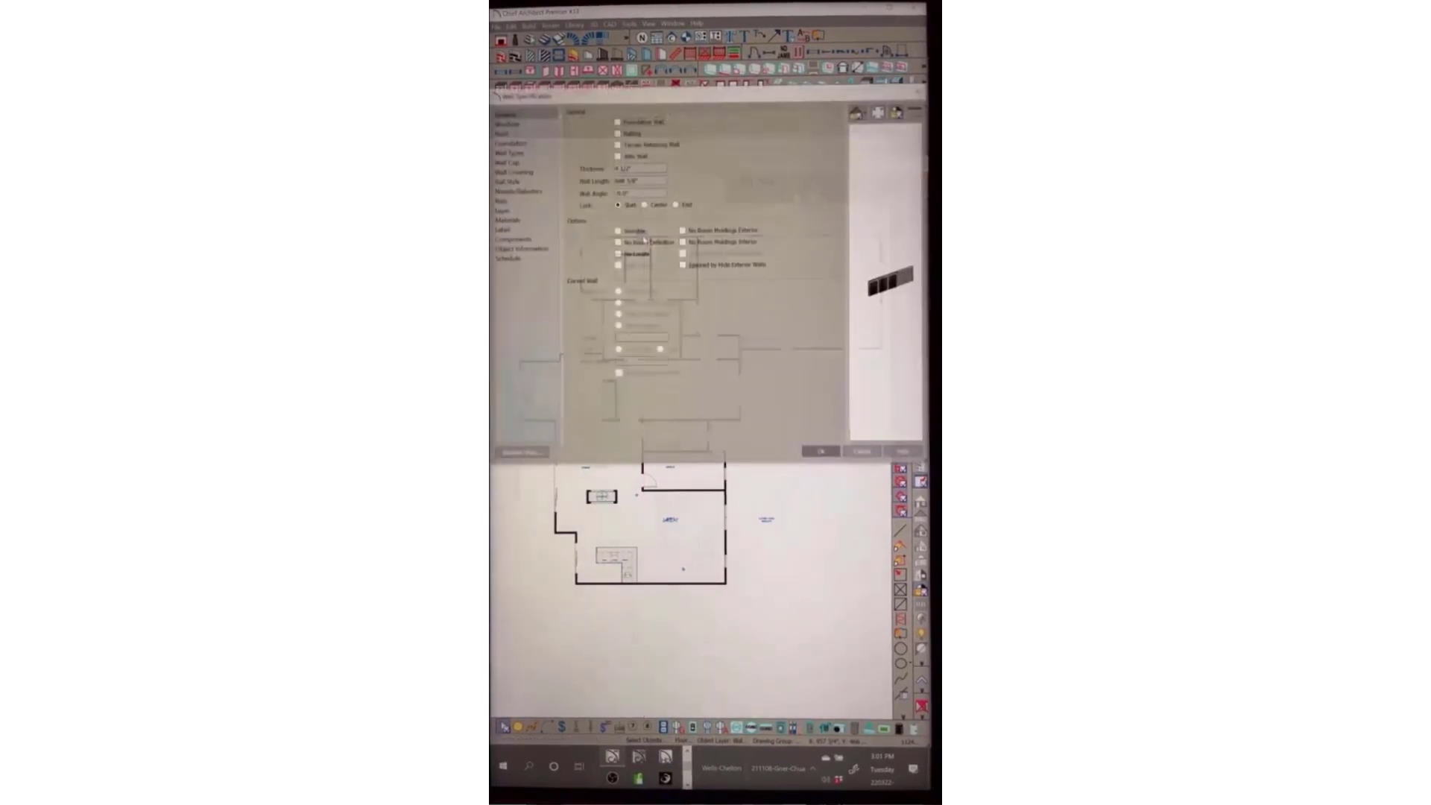
left_click(511, 152)
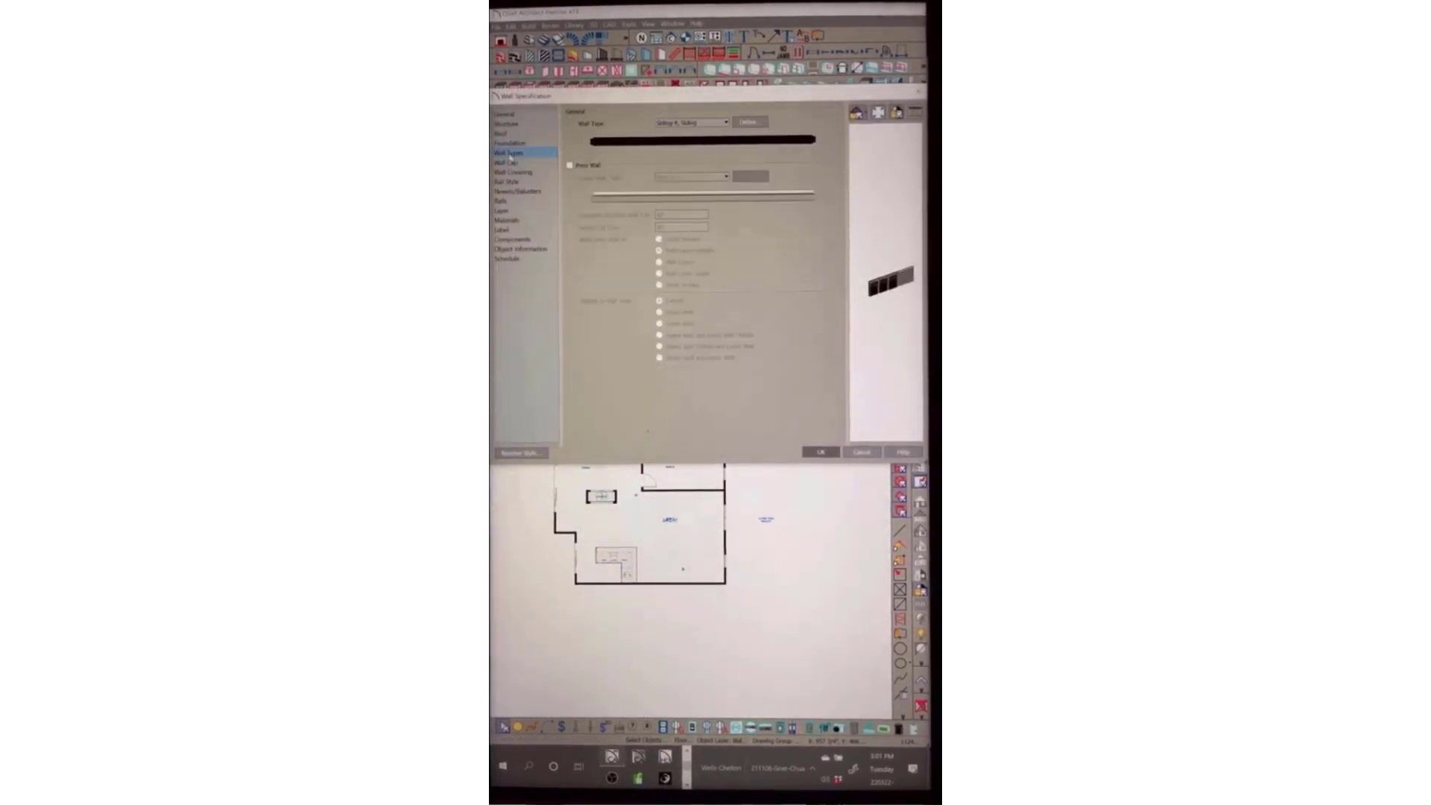
left_click(750, 122)
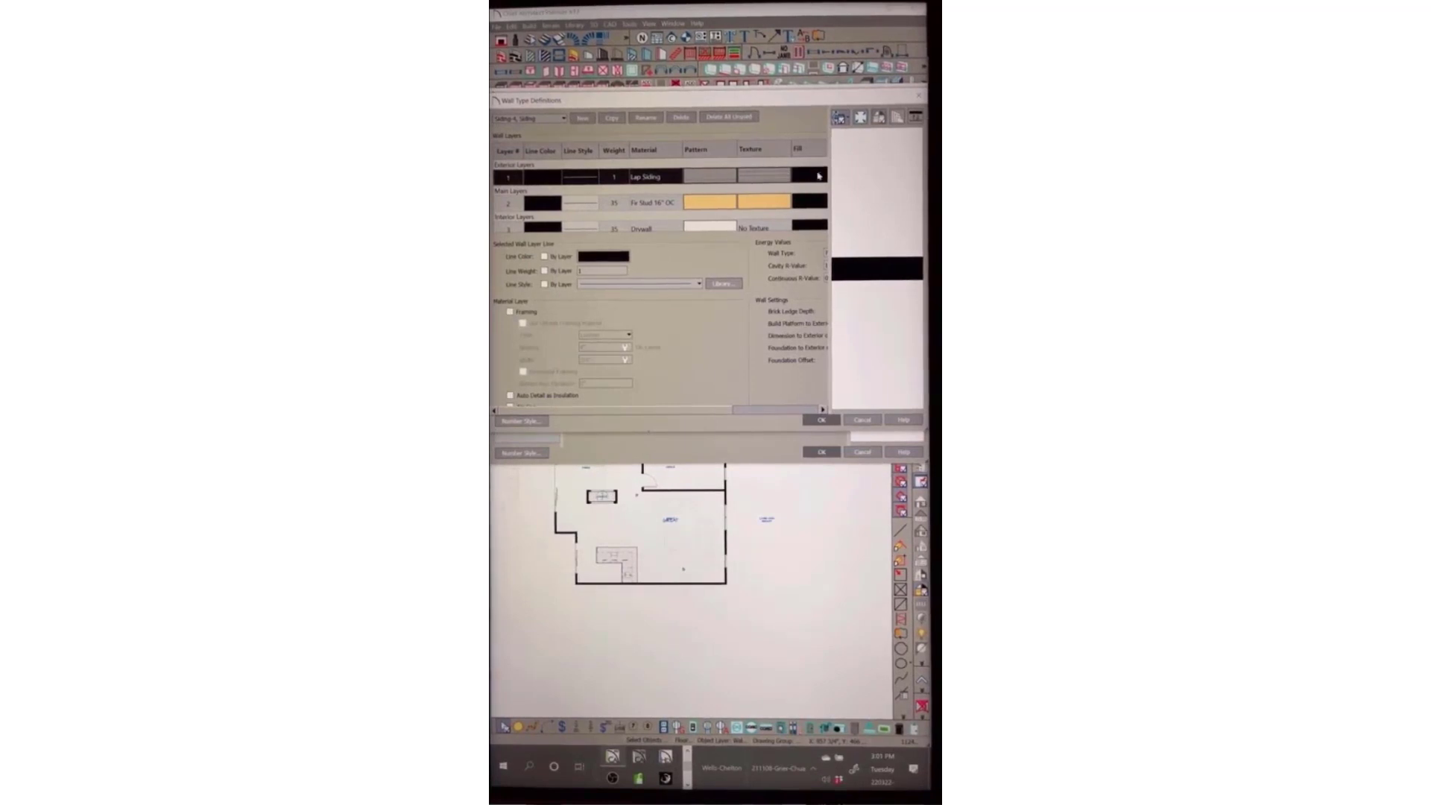
scroll(753, 187, "down", 3)
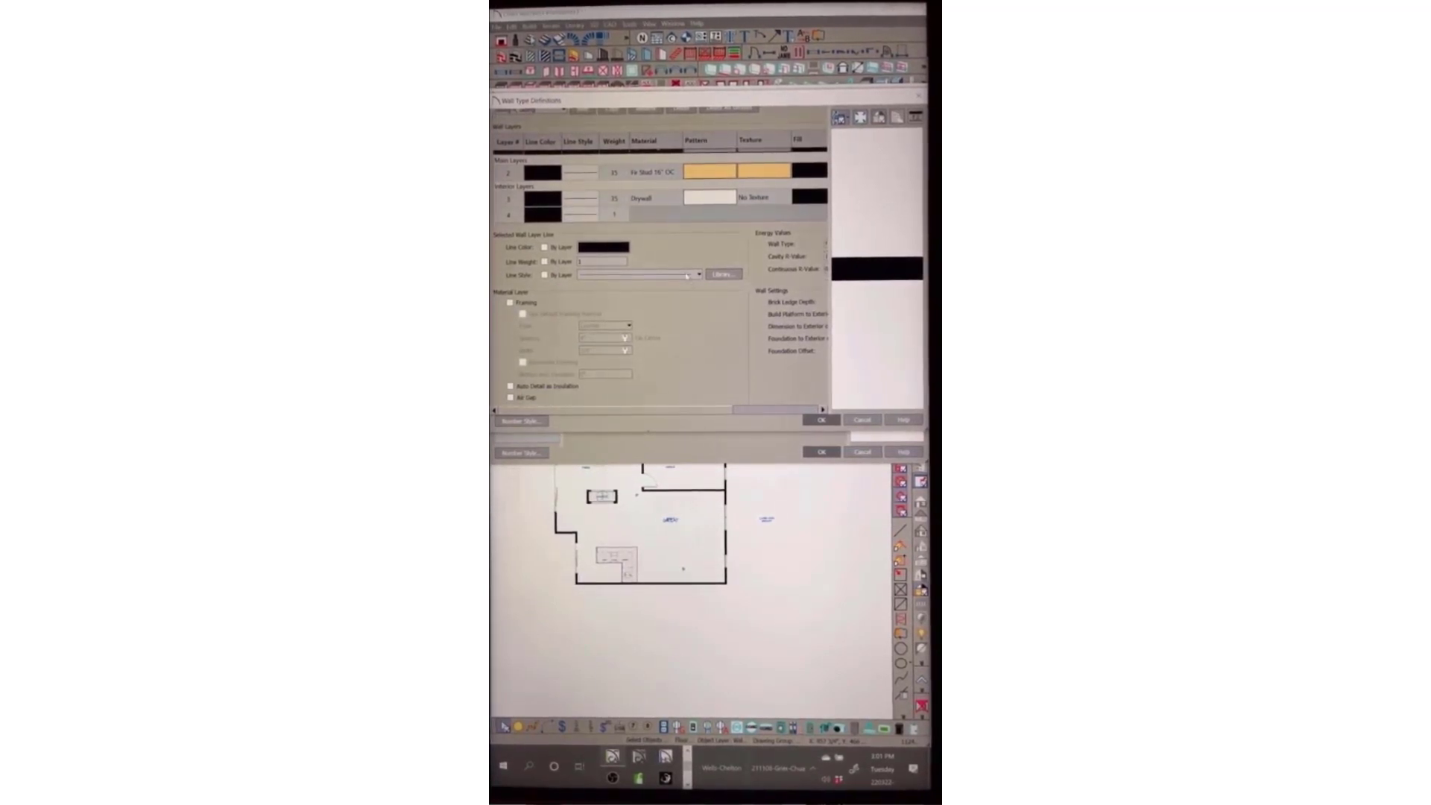
left_click(821, 420)
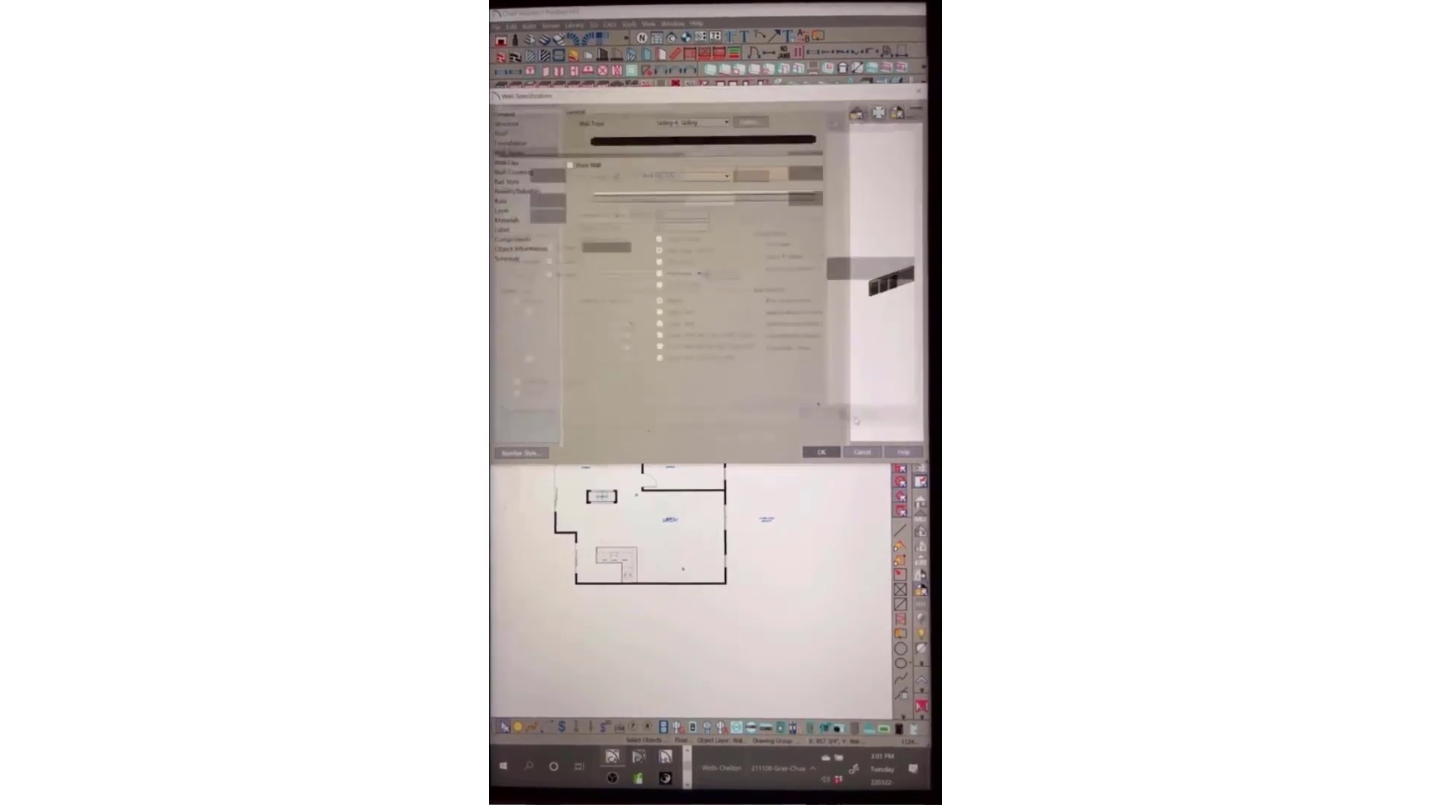
left_click(863, 452)
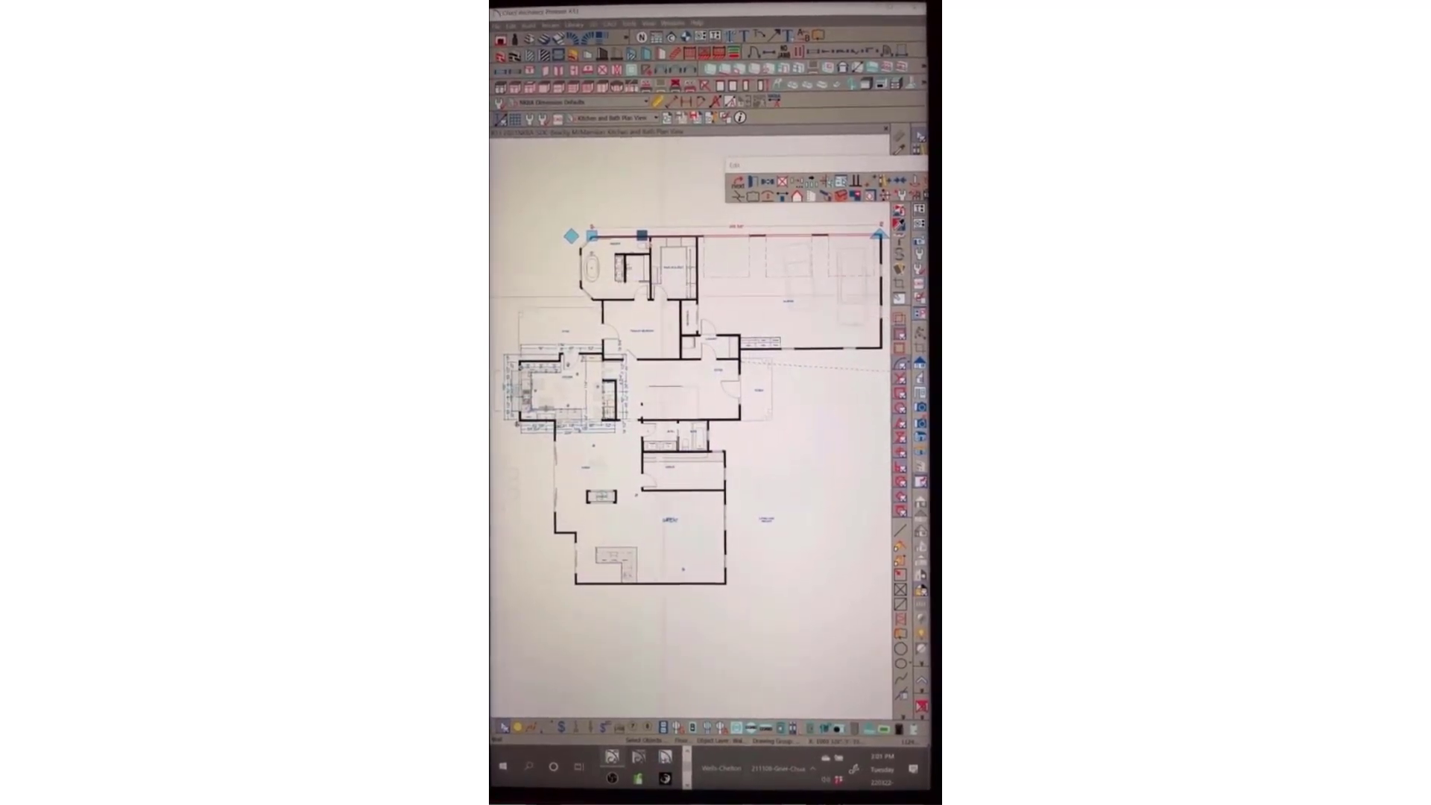
Create an orthographic floor overview of the sample house plan
scroll(785, 376, "down", 1)
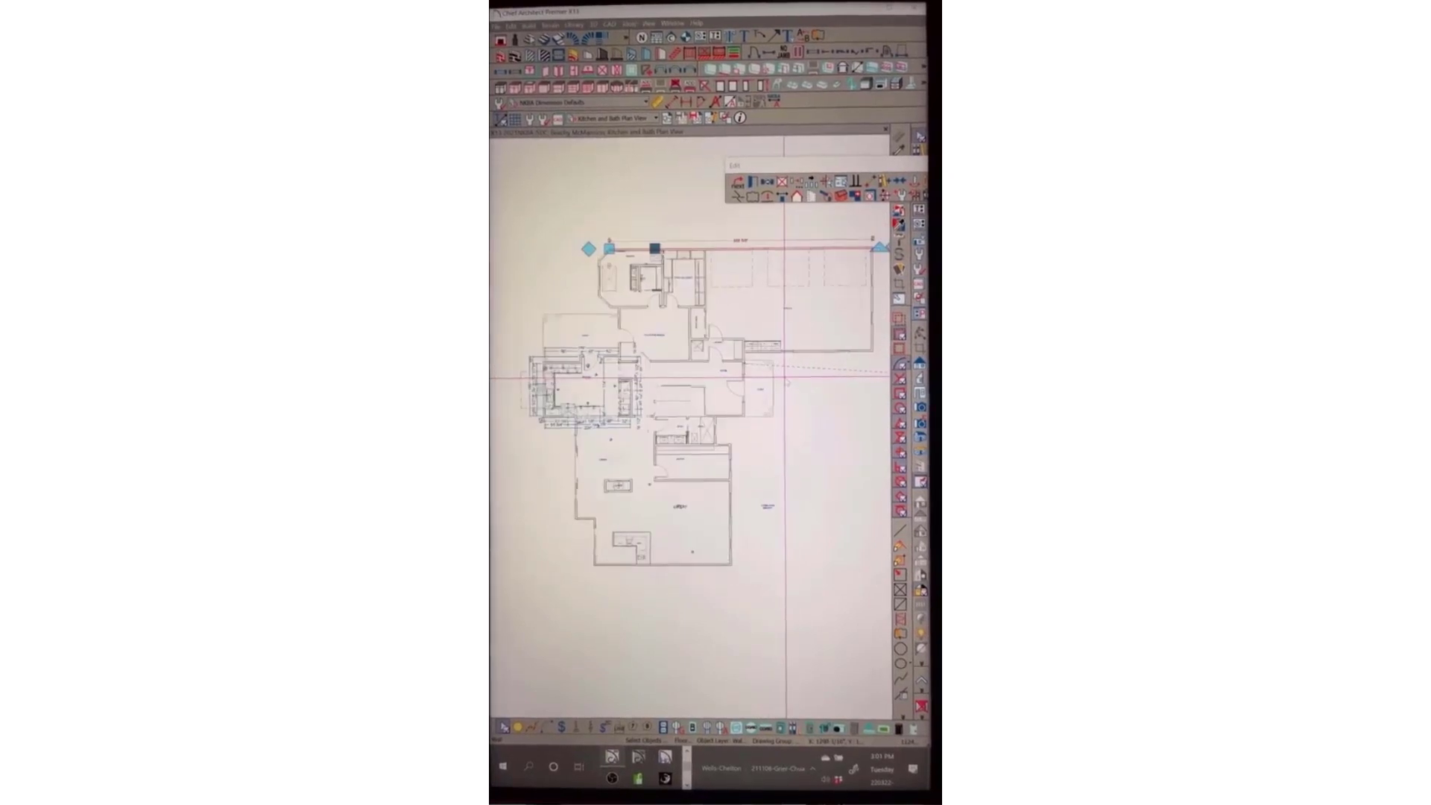
middle_click_drag(785, 376, 771, 381)
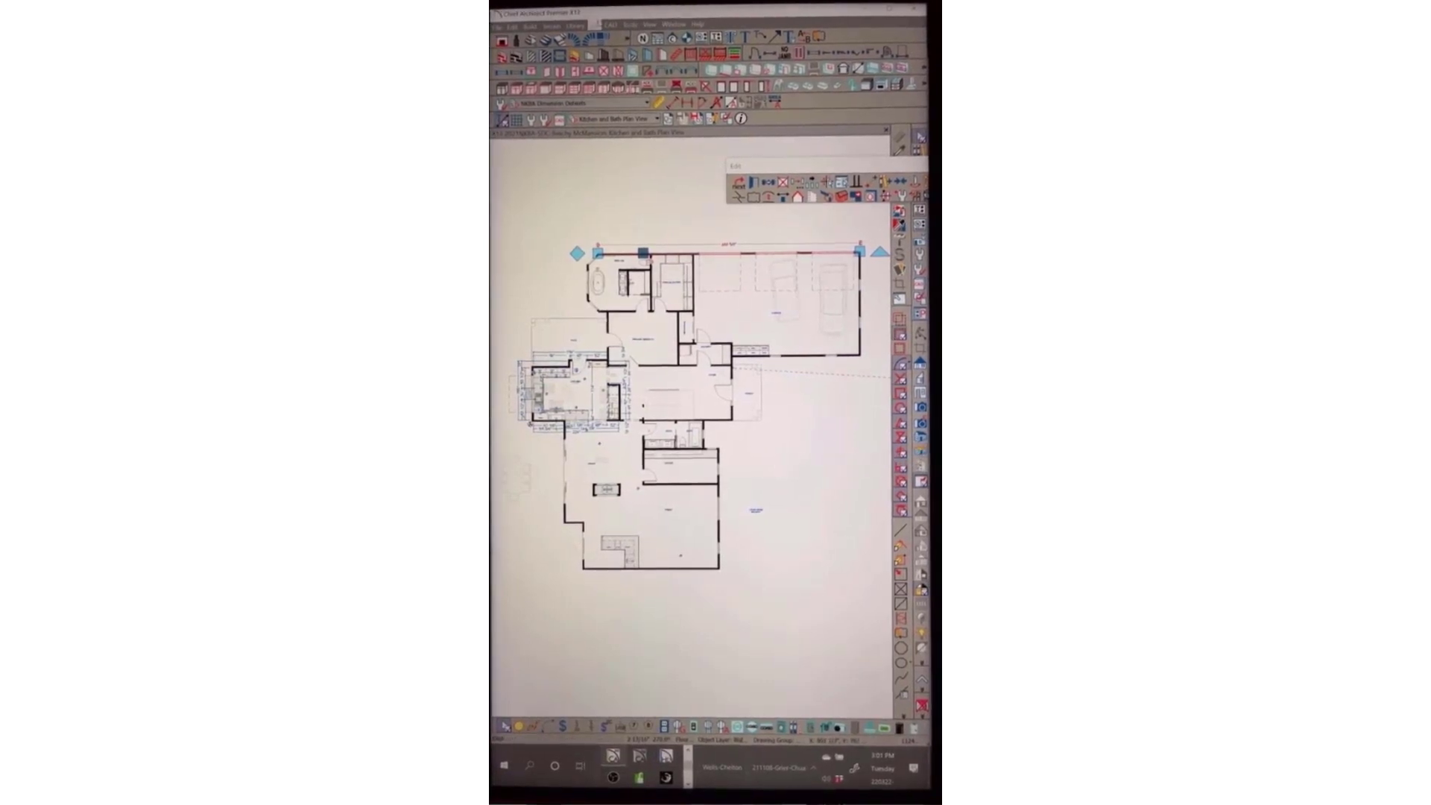
left_click(594, 24)
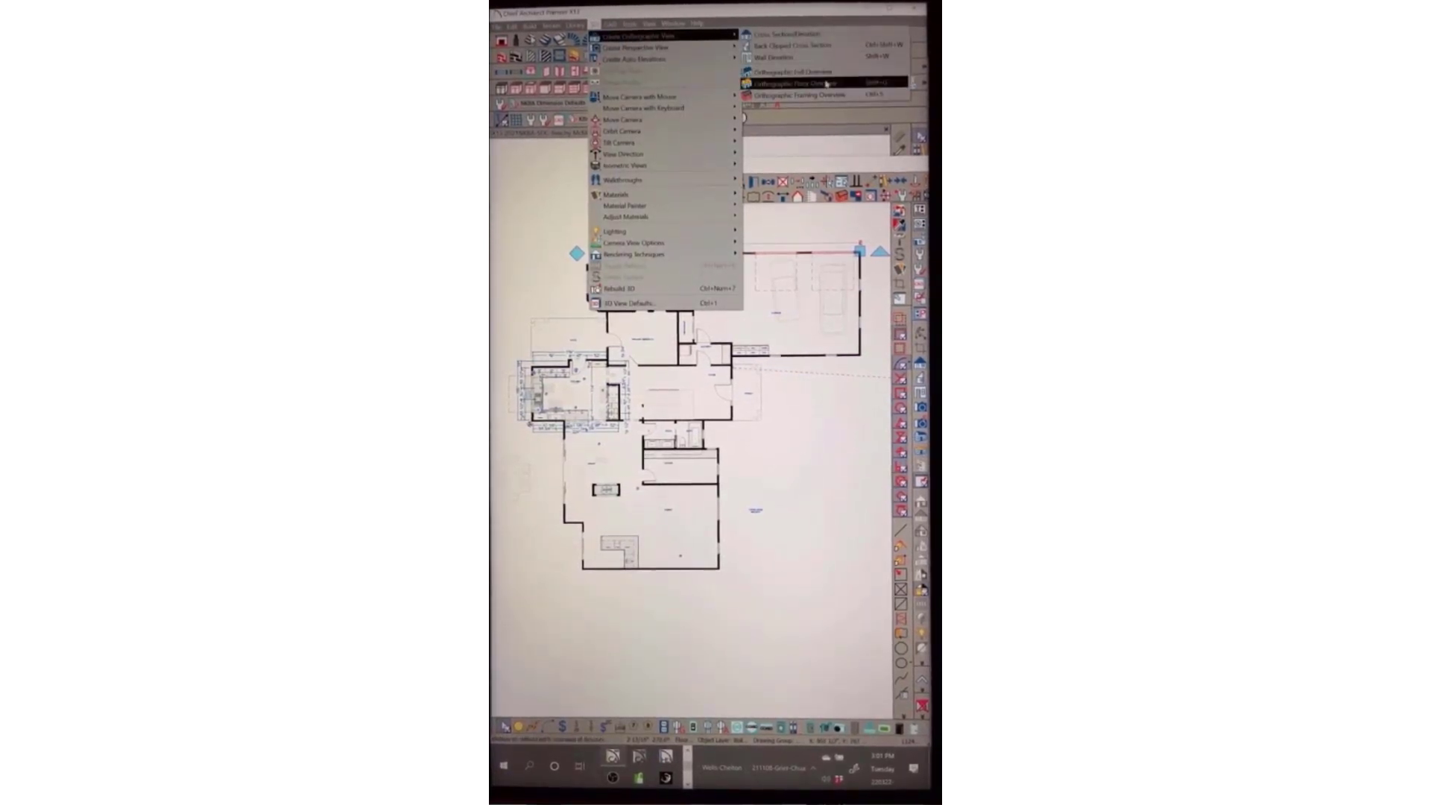
left_click(826, 84)
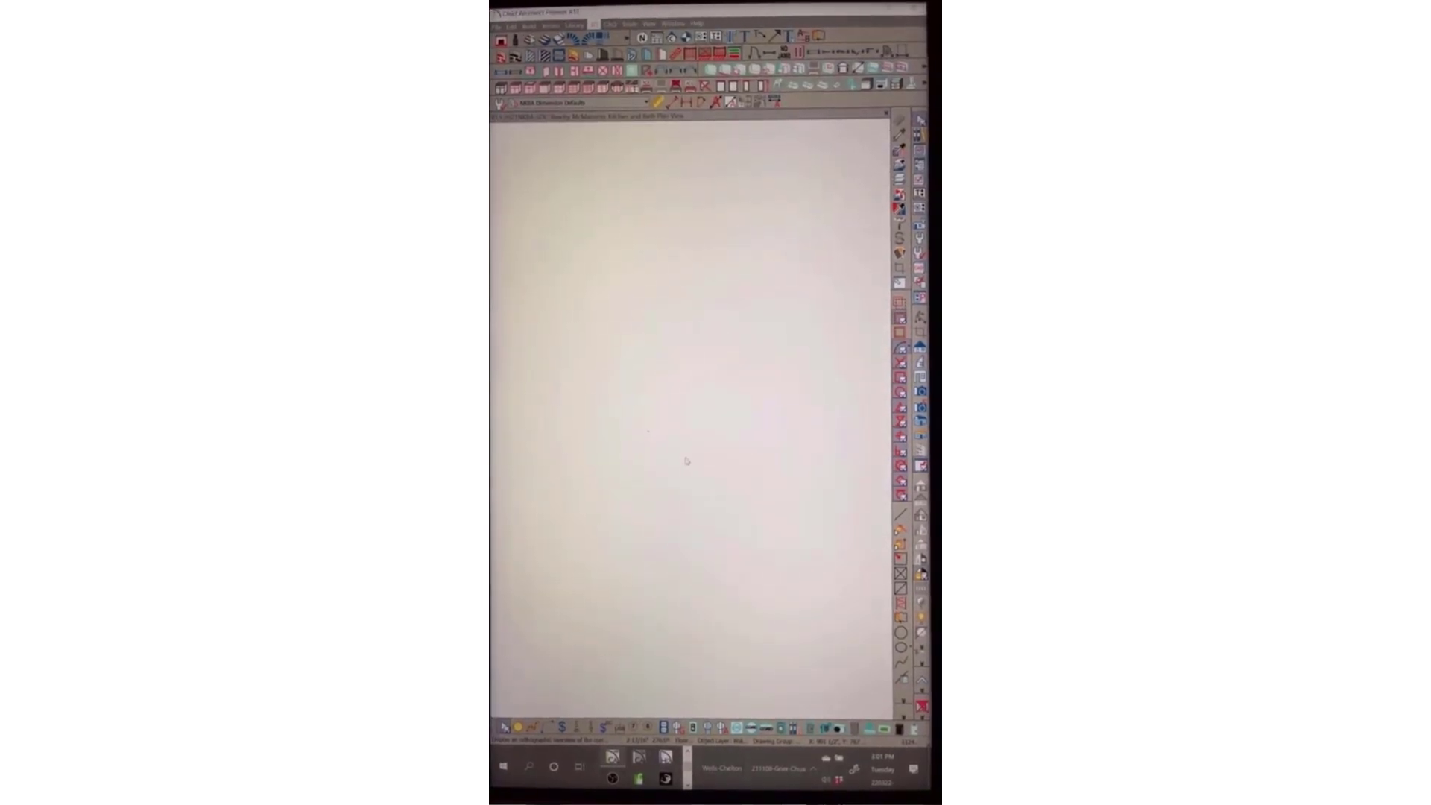
left_click_drag(686, 461, 701, 526)
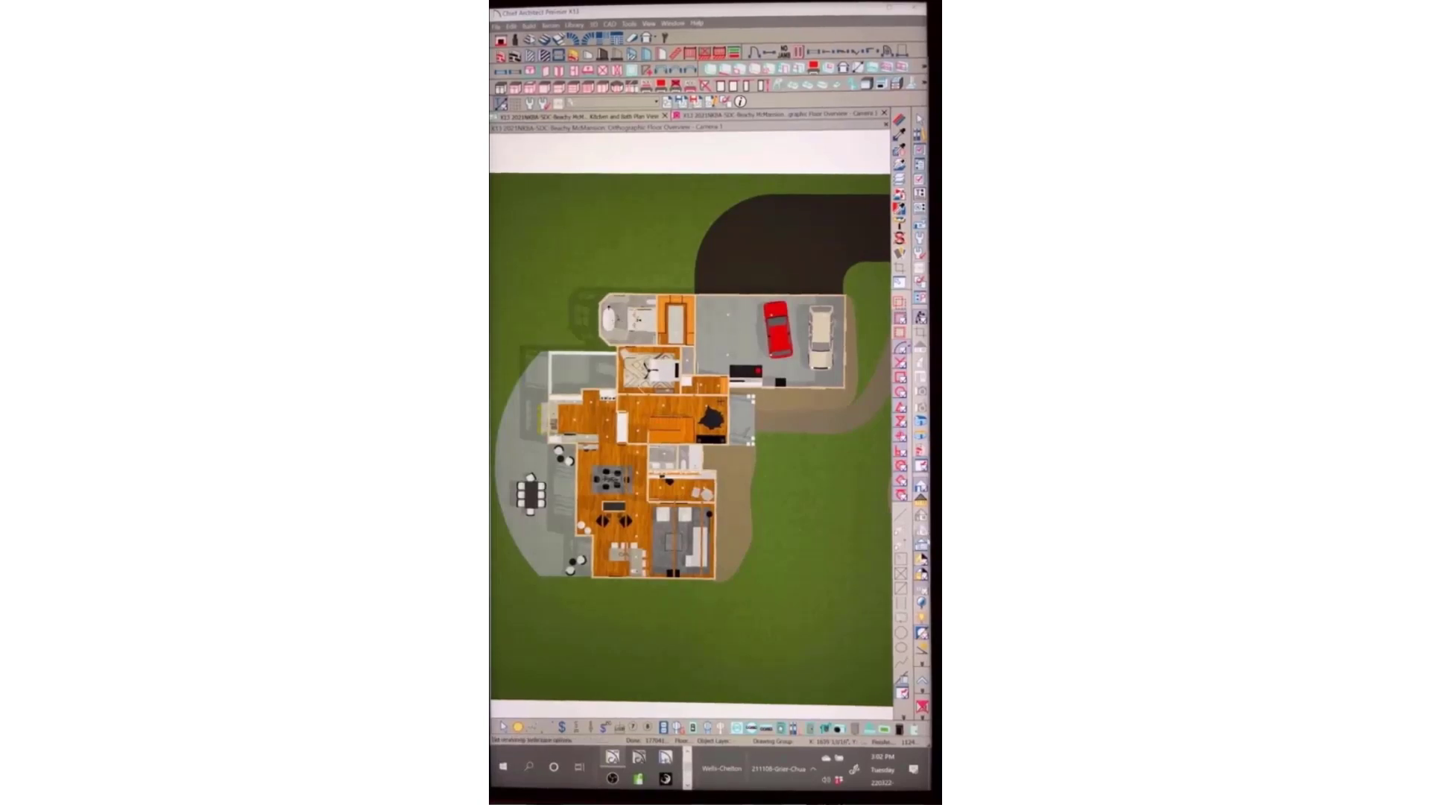
Overlay a line drawing on the Standard rendering of the overview, with squiggle amplitude and squiggle frequency both set to 0
left_click(925, 545)
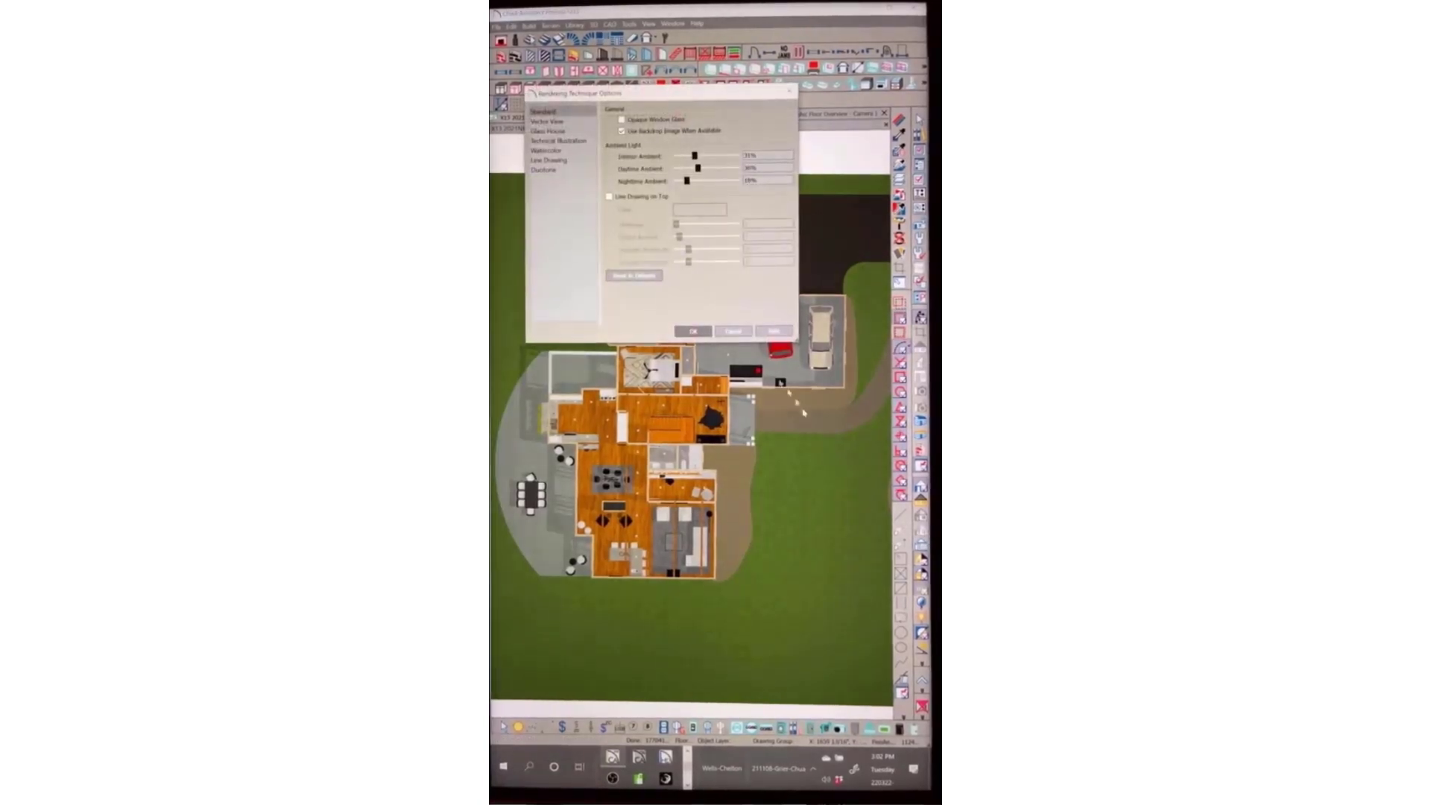
left_click(612, 199)
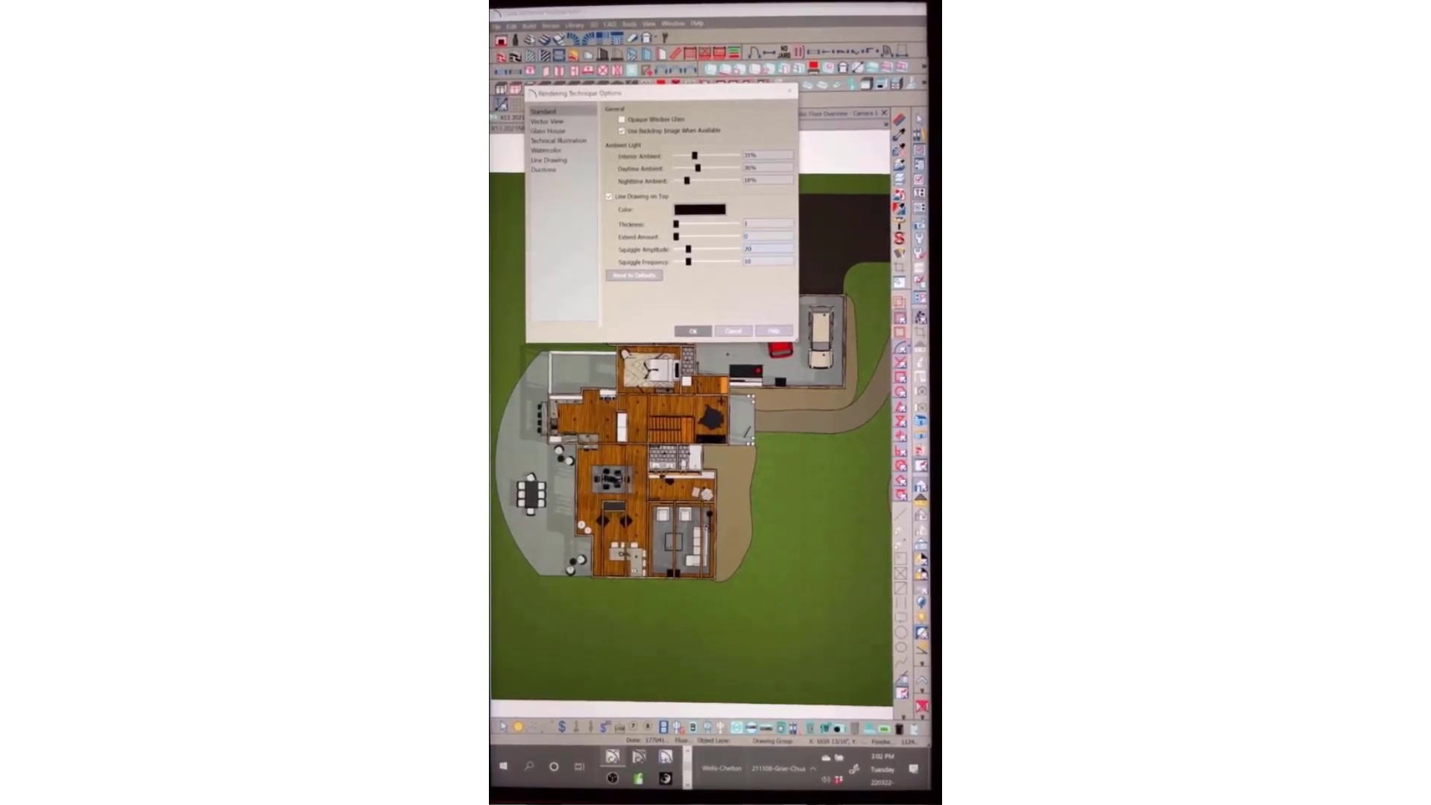
type("0")
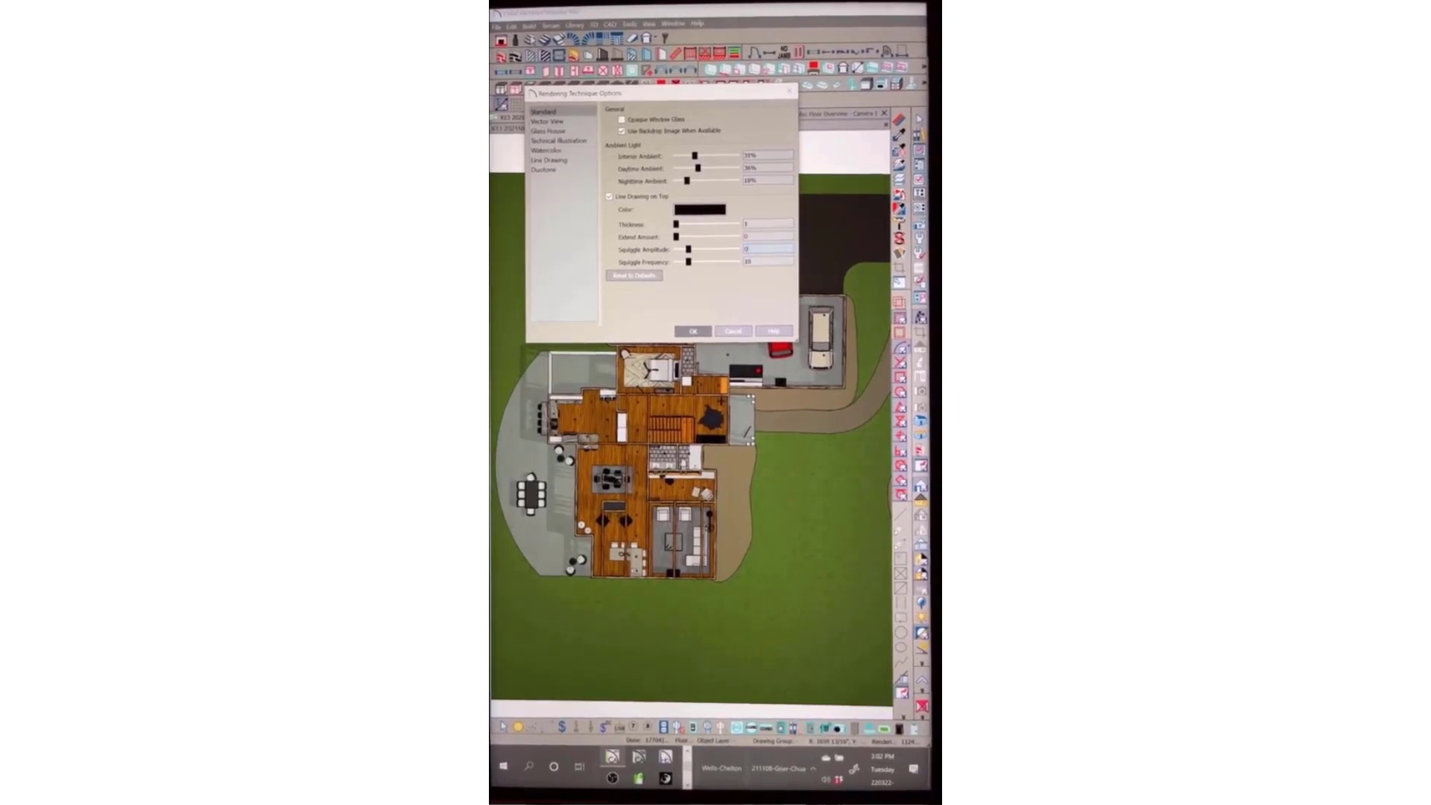
left_click(690, 261)
left_click_drag(752, 262, 736, 273)
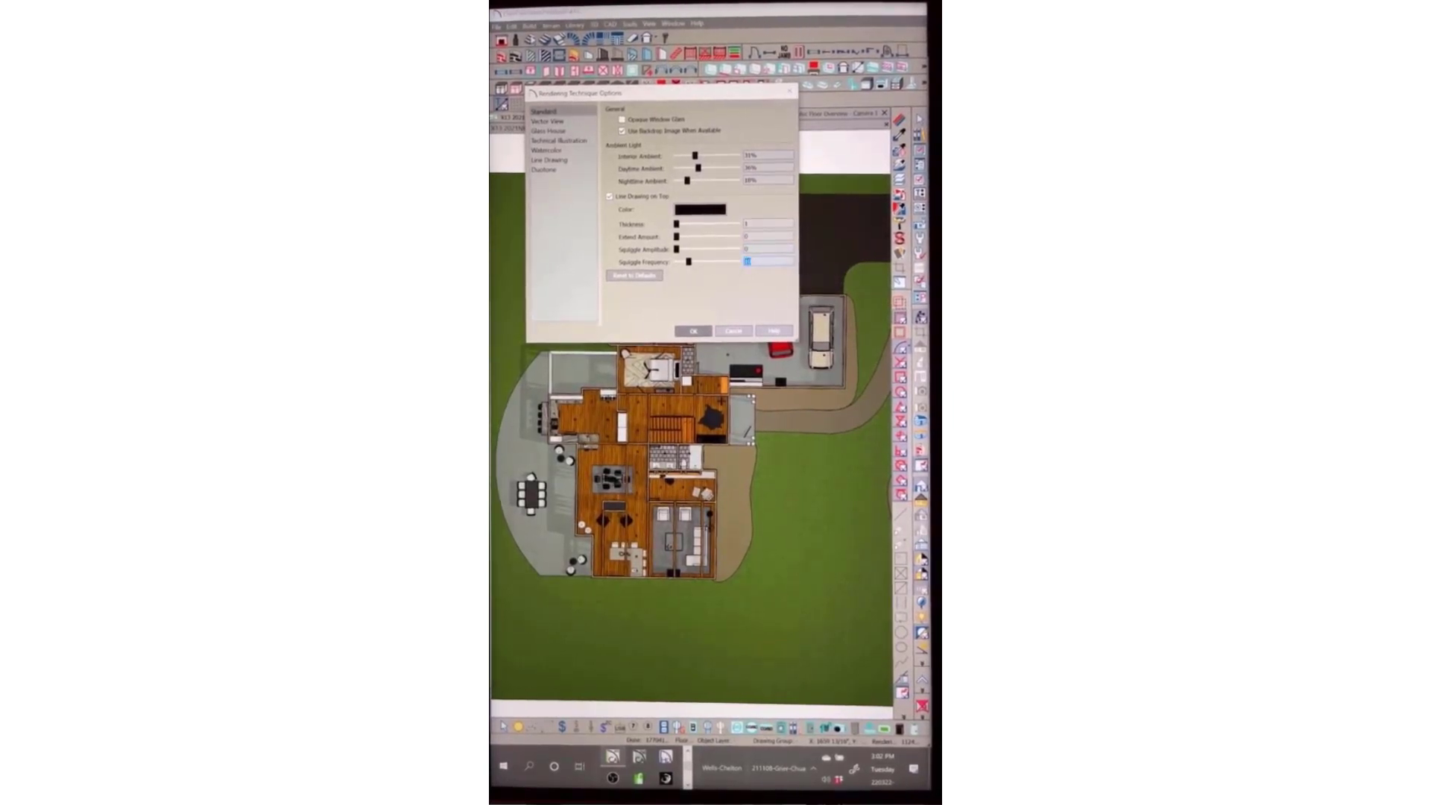
type("0")
left_click(694, 331)
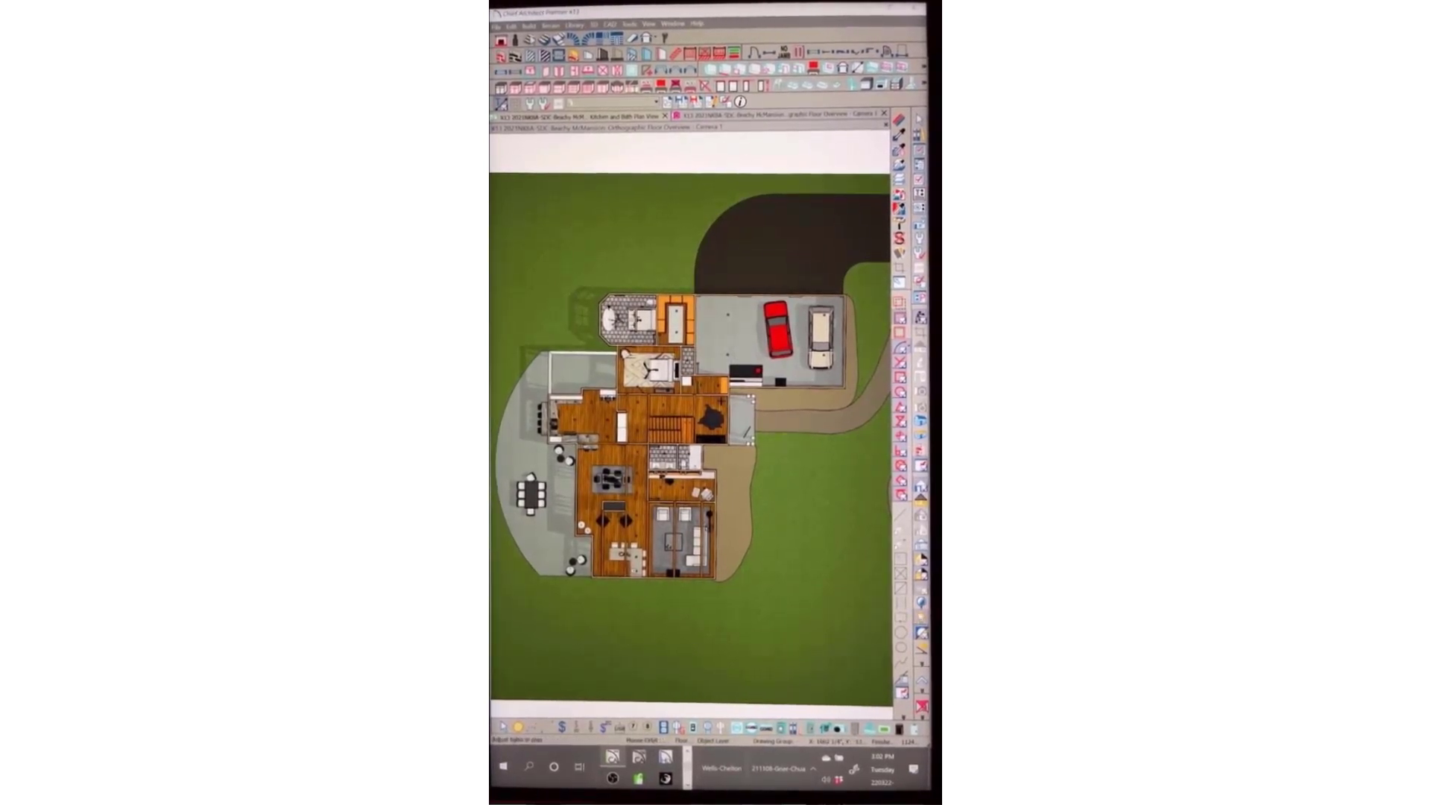
Change the overview camera's lighting mode from automatic to the Default Light Set
left_click(922, 618)
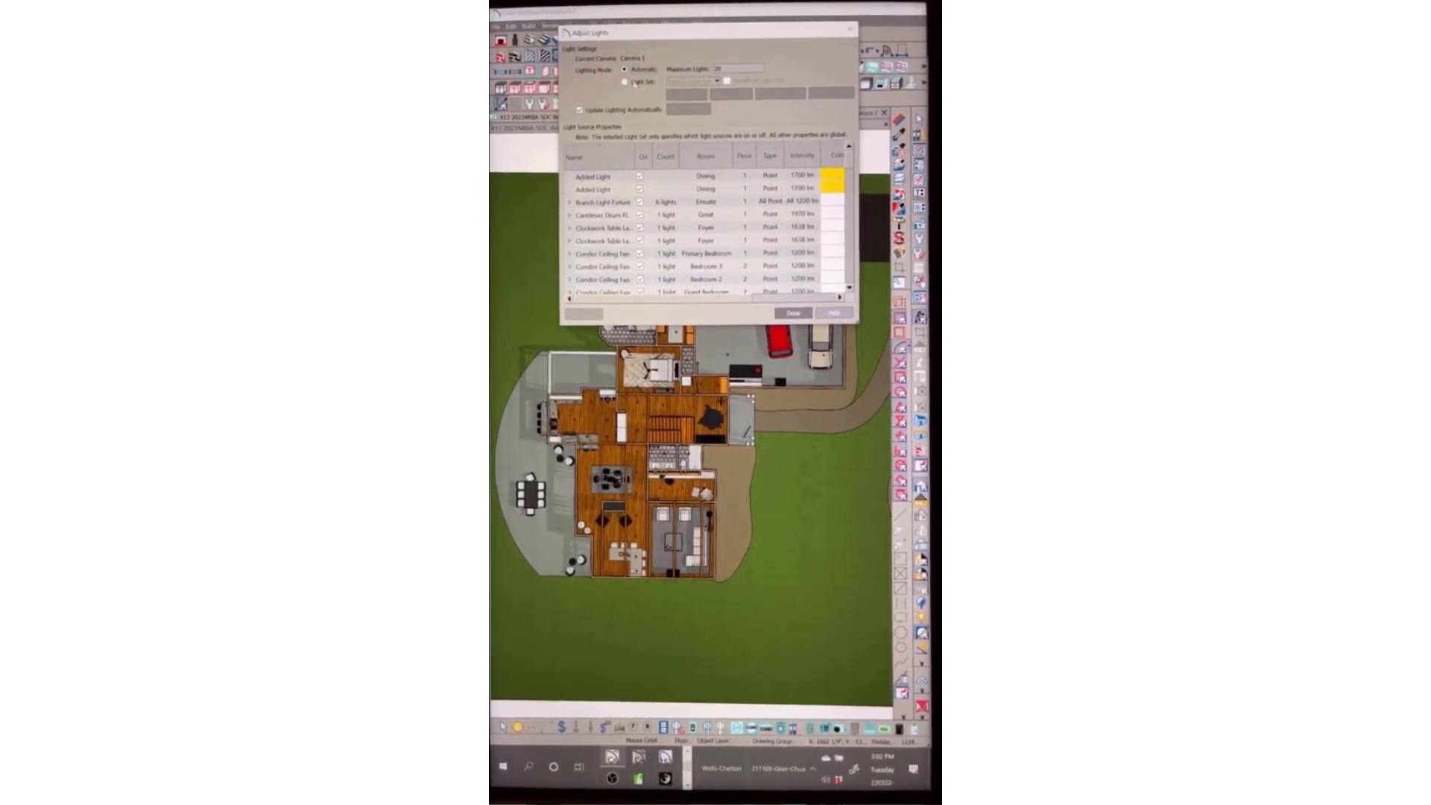
left_click(627, 81)
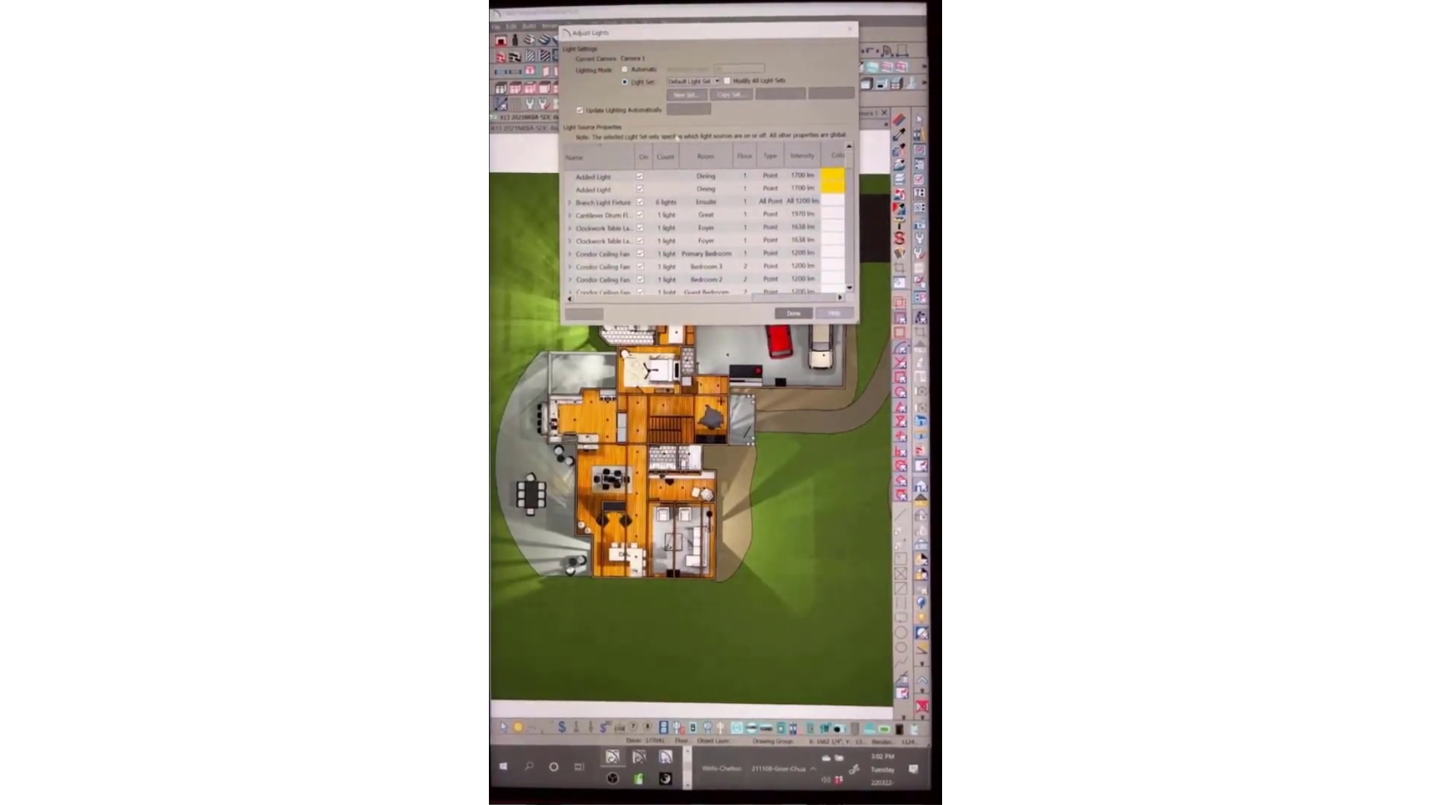
left_click(796, 313)
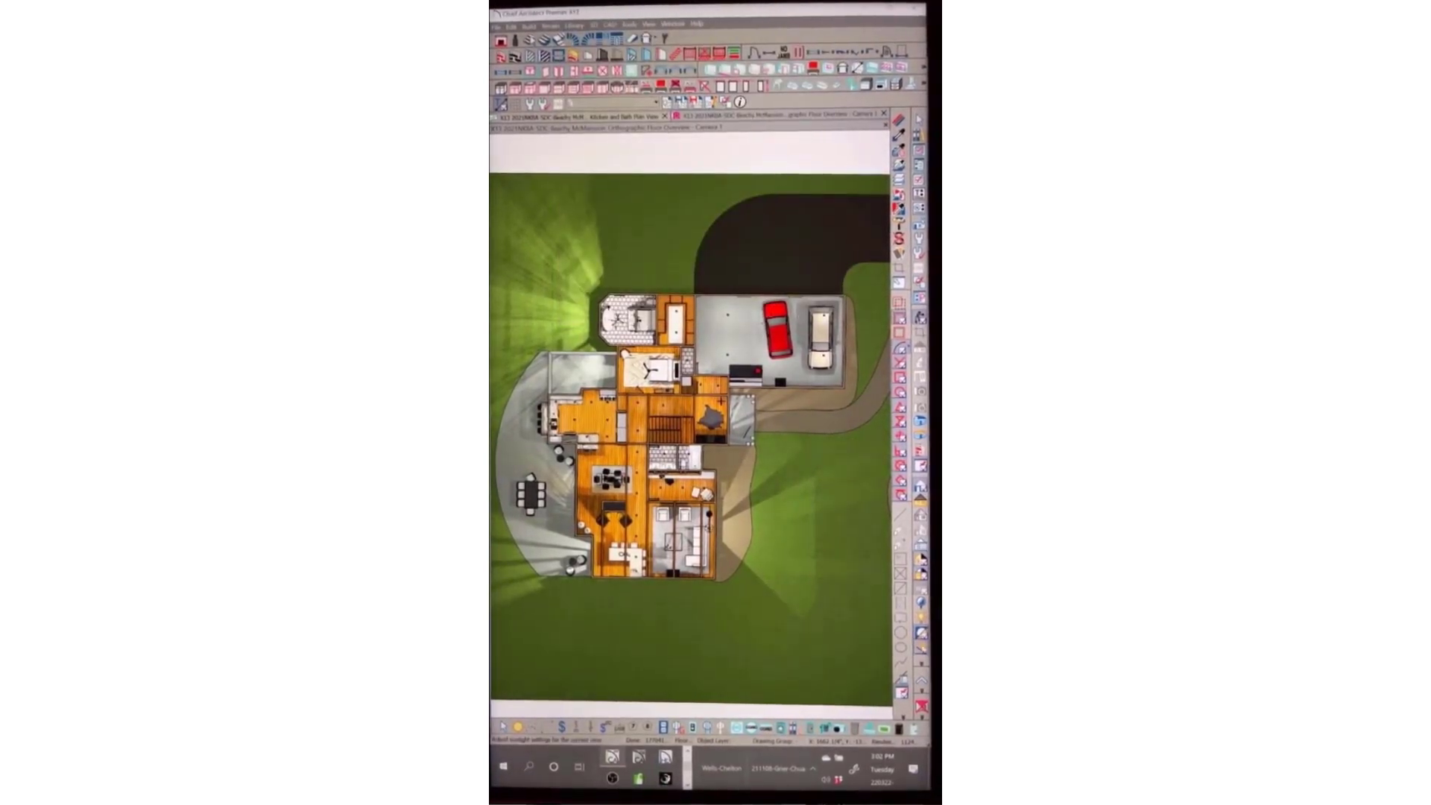
Switch the overview's sunlight to a generic sun and set its tilt angle to -85°
left_click(520, 728)
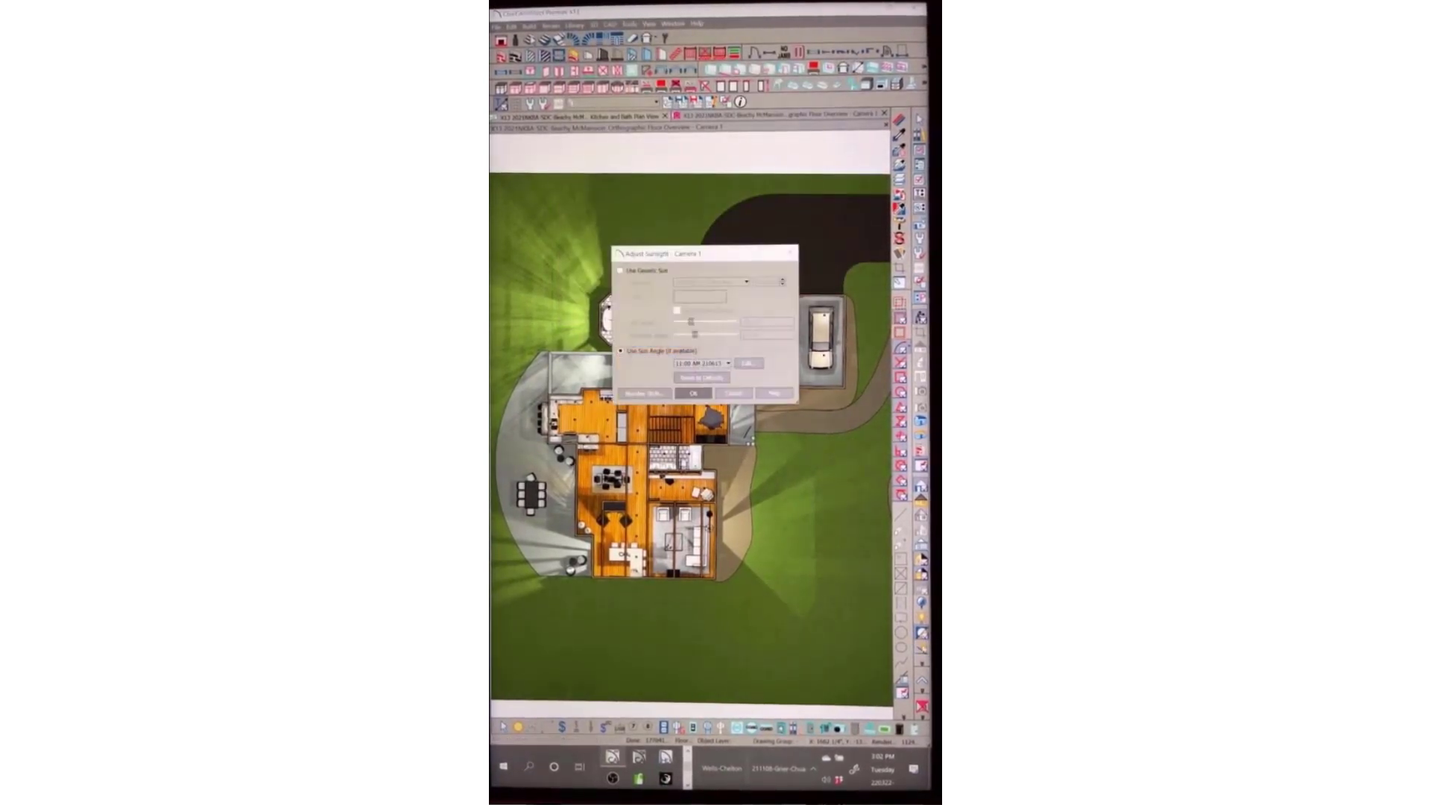
left_click(642, 271)
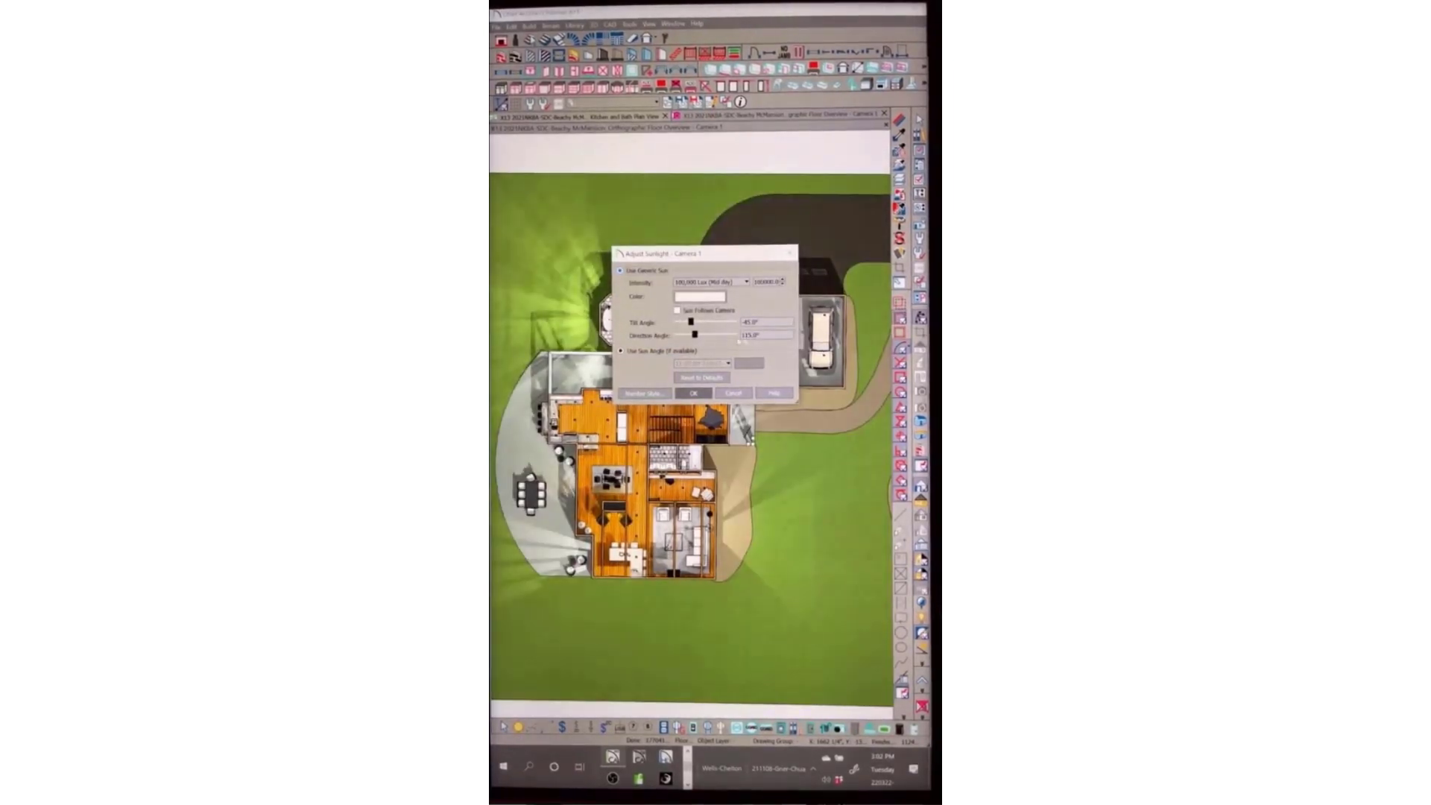
left_click_drag(762, 322, 708, 319)
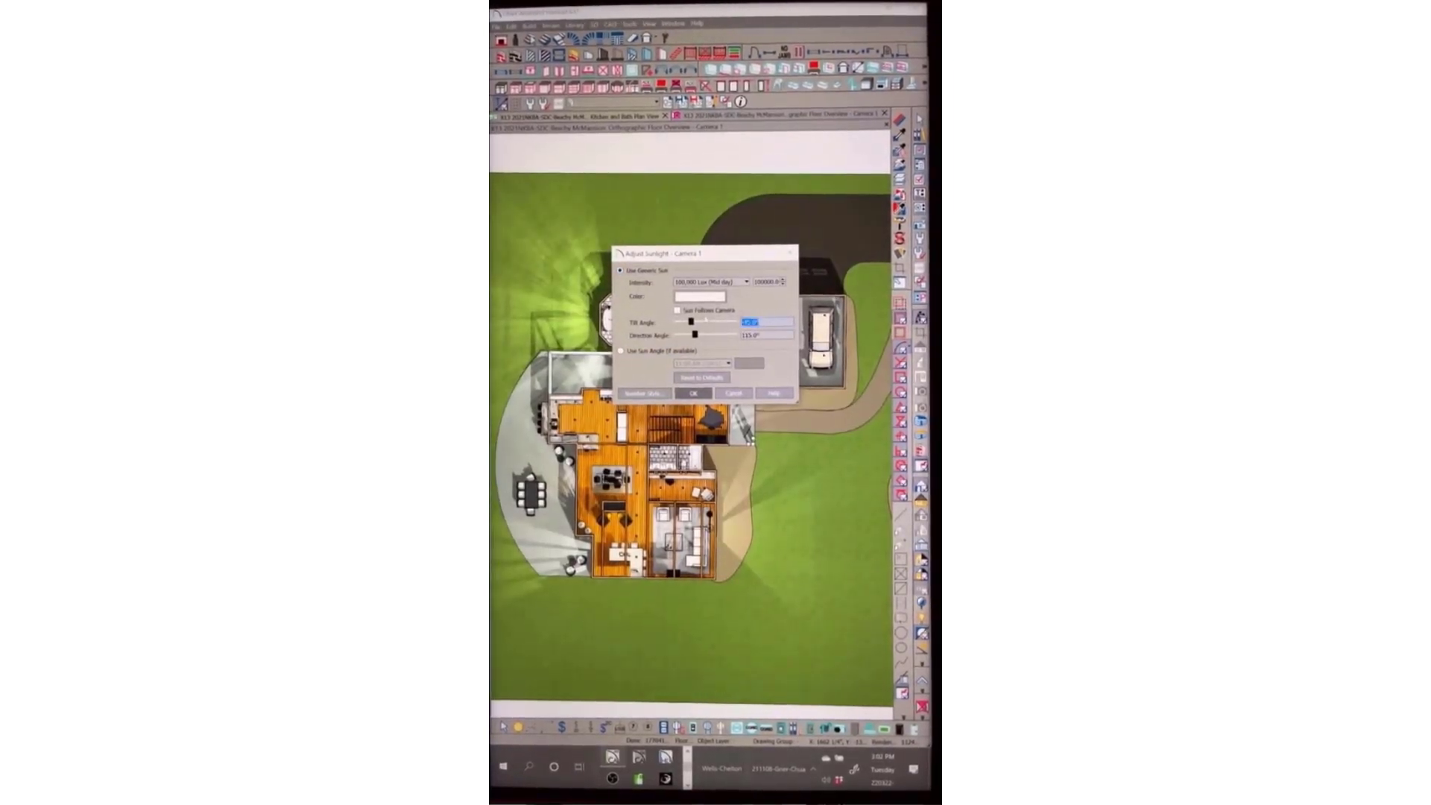
type("-85")
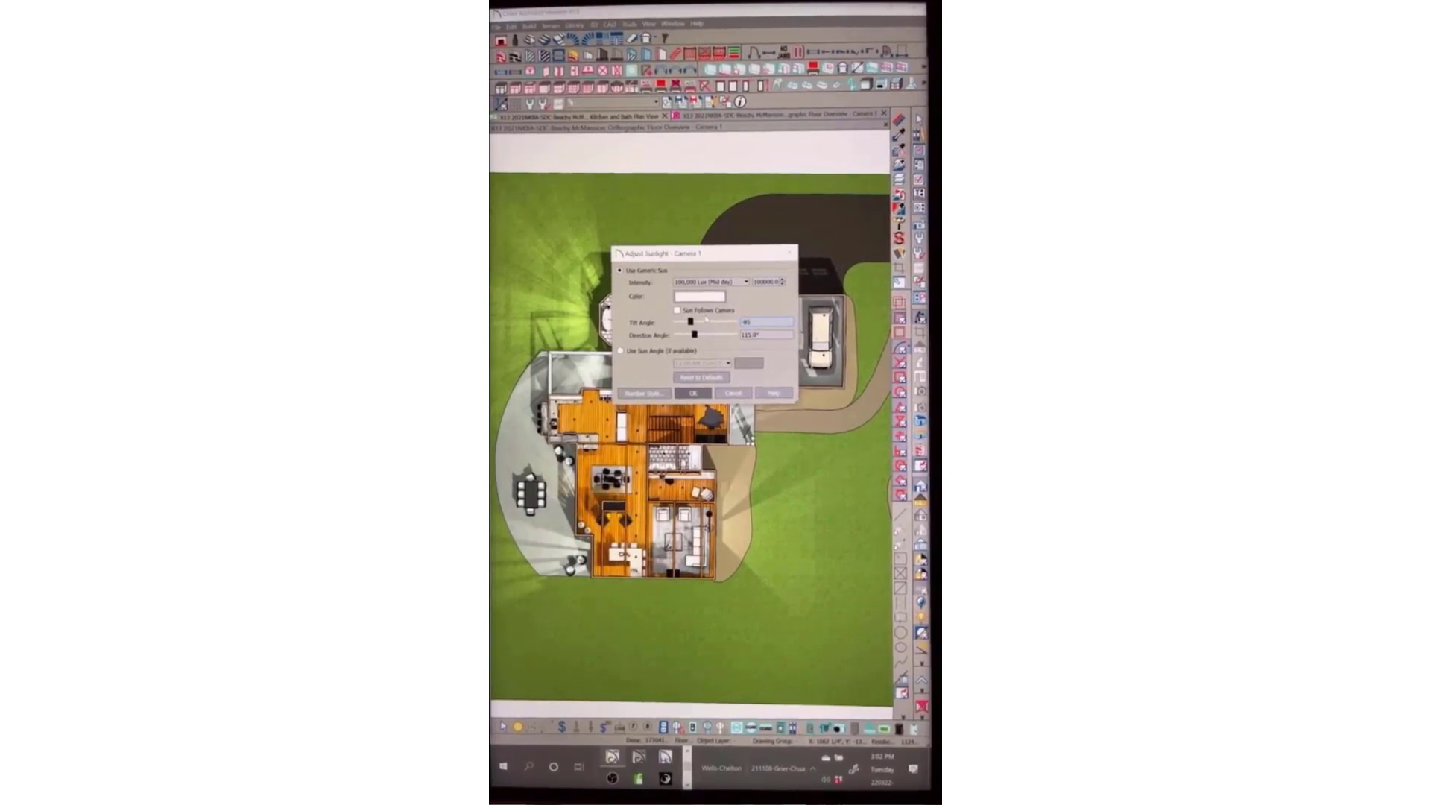
key("Tab")
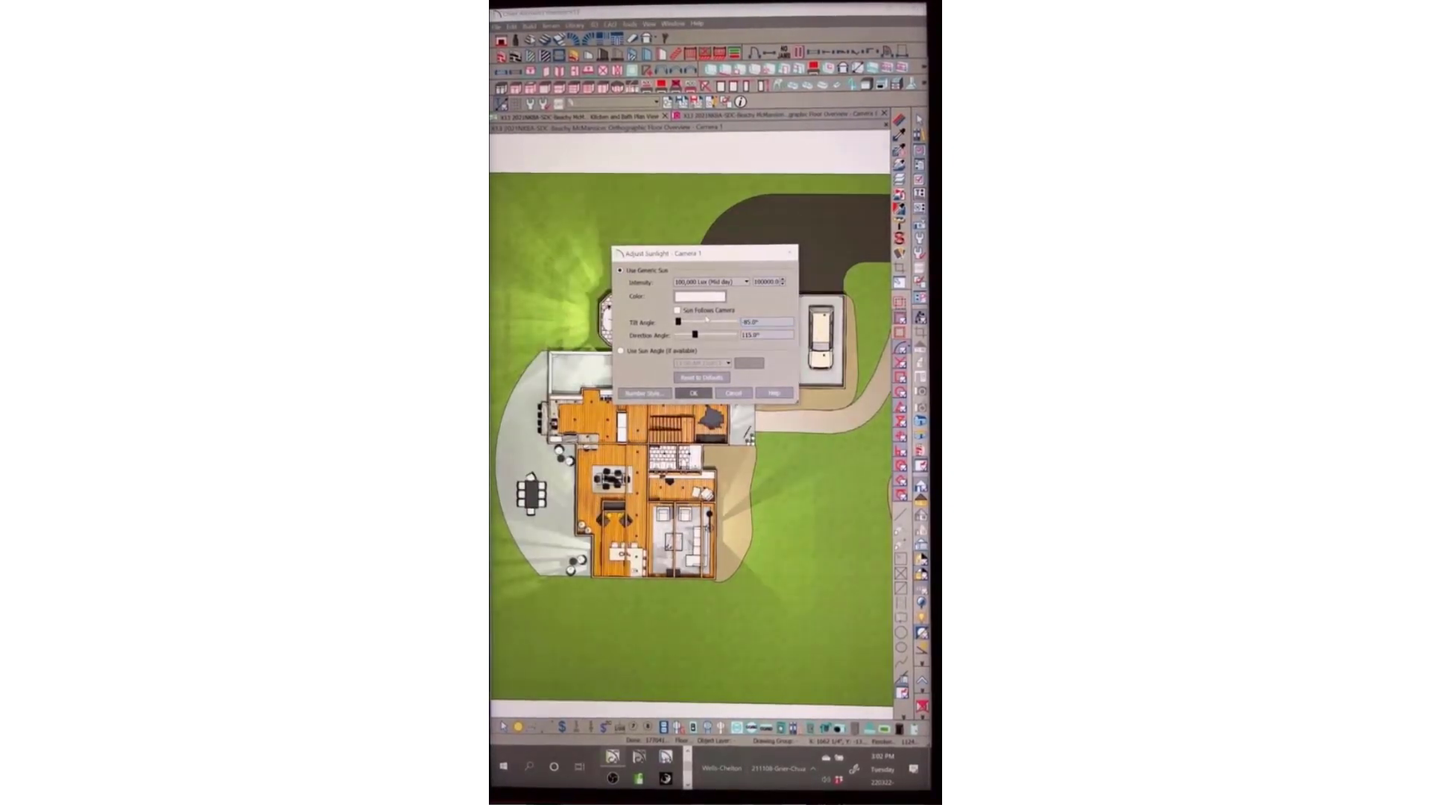
Darken the overview's generic sun color from white to a medium gray
left_click_drag(720, 258, 780, 143)
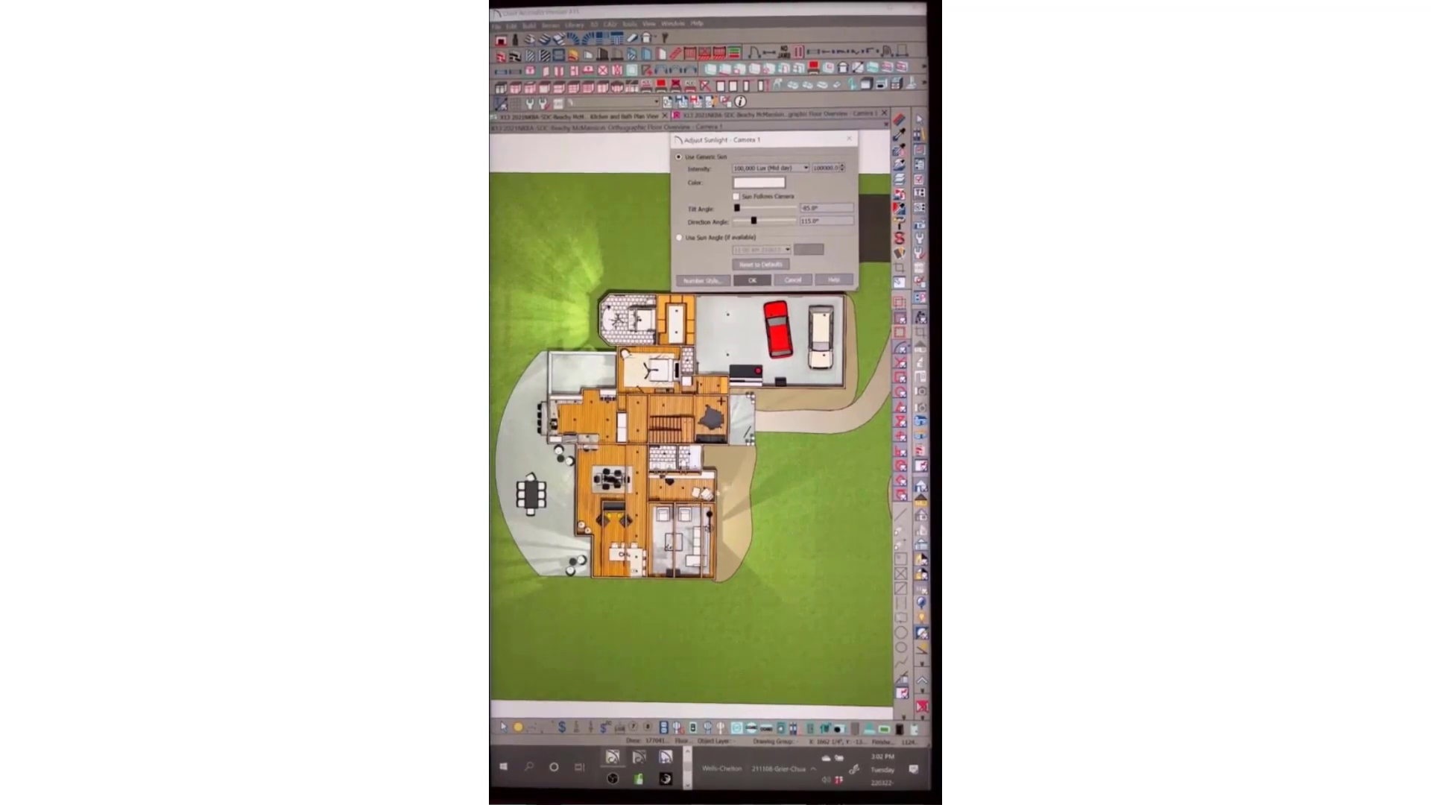
left_click(755, 184)
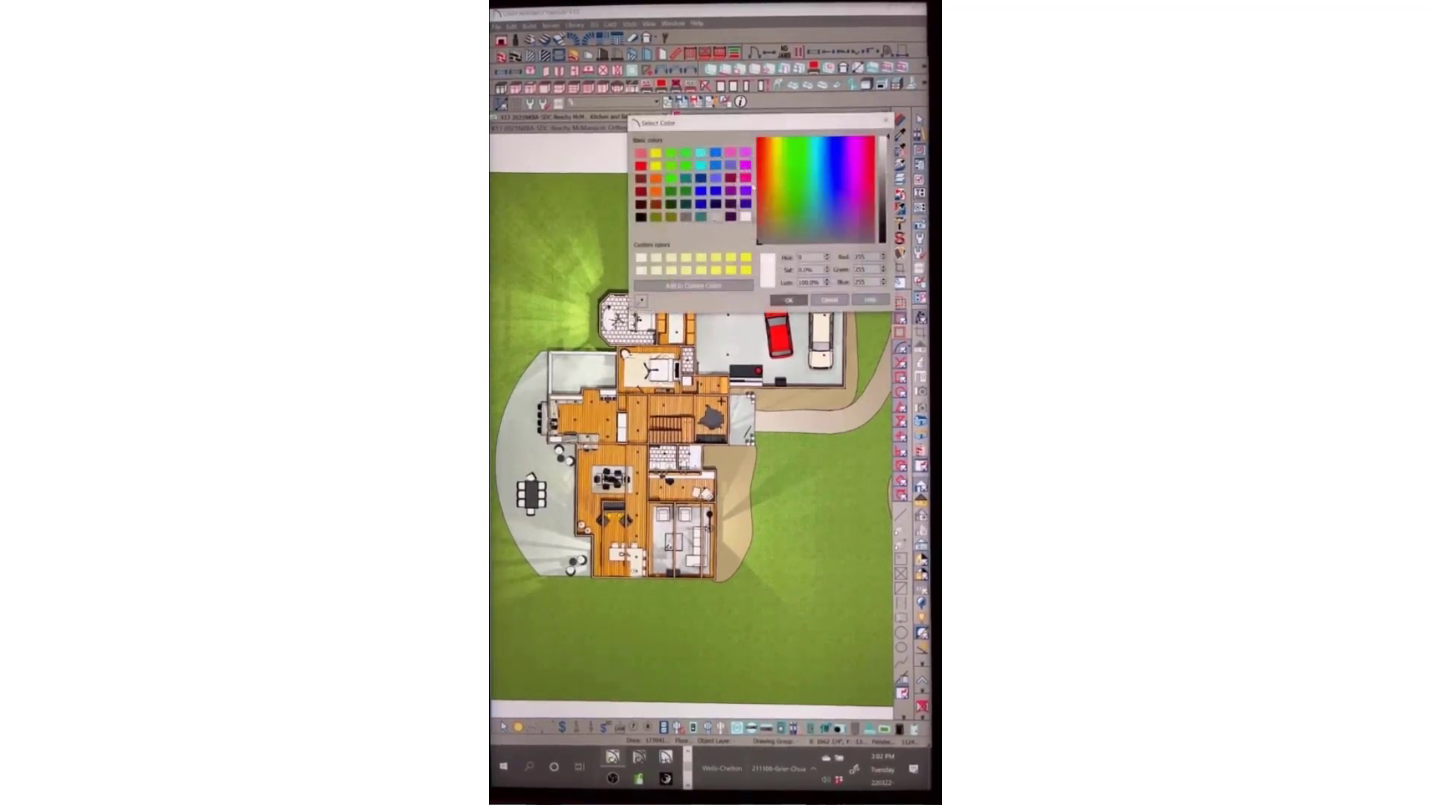
left_click(883, 217)
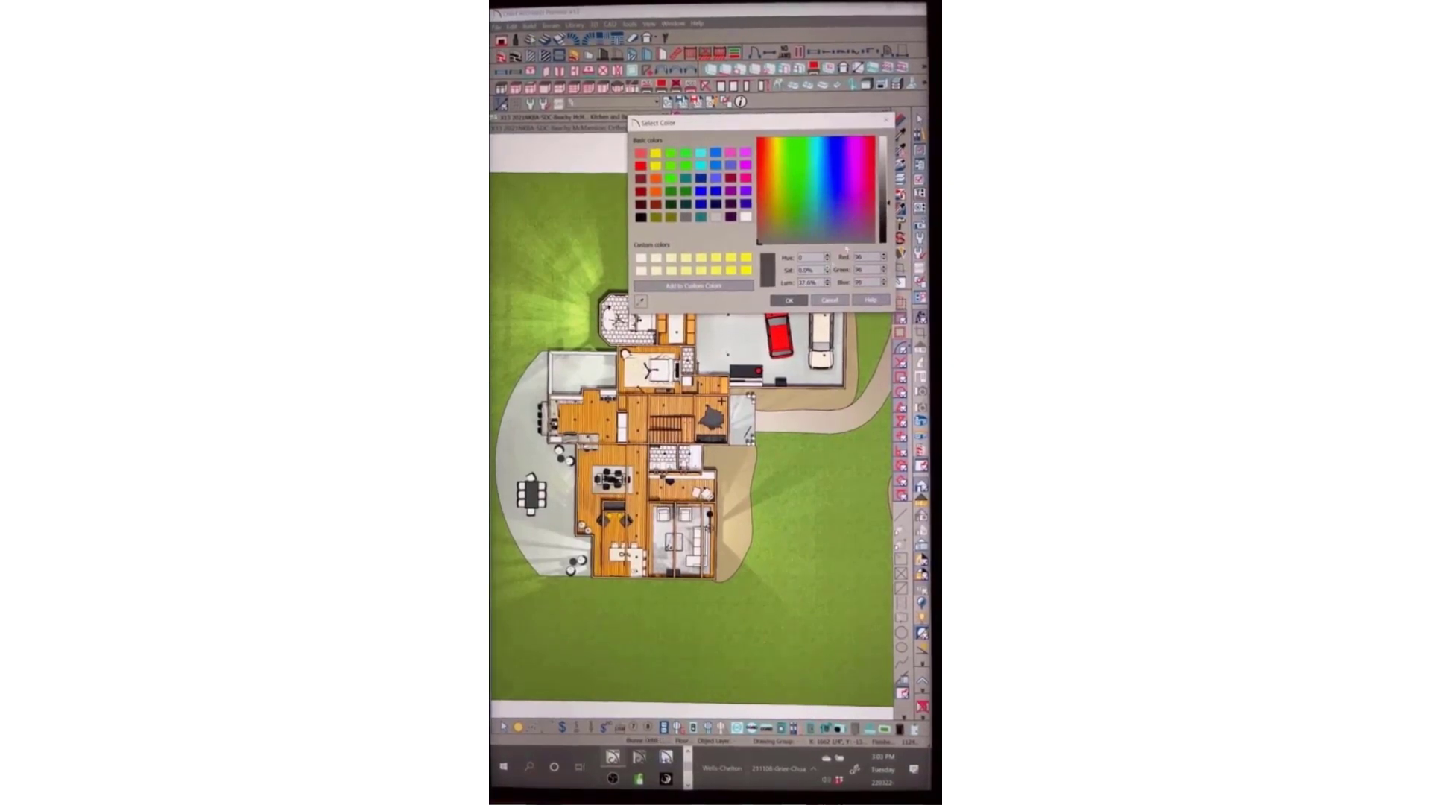
left_click(786, 303)
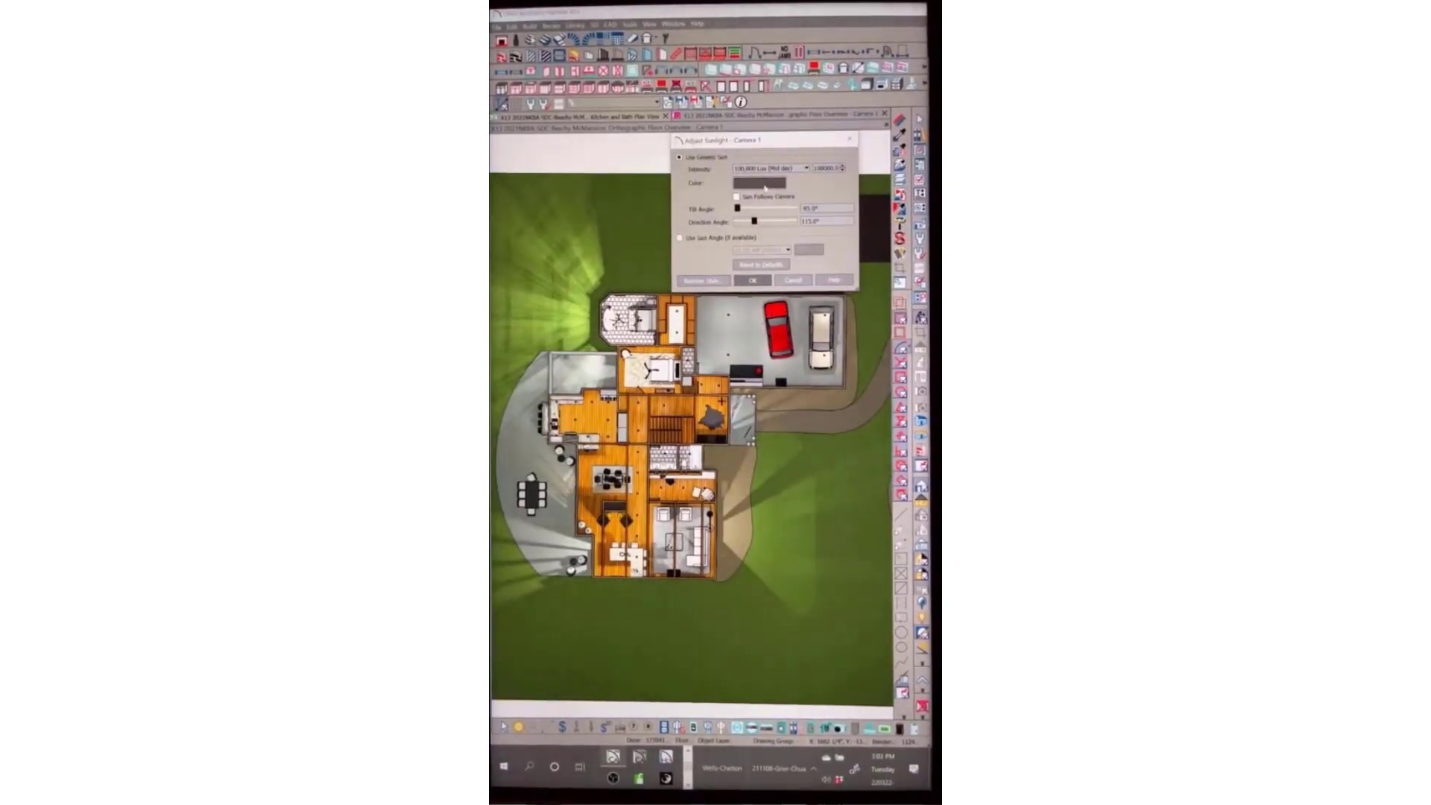
left_click(762, 183)
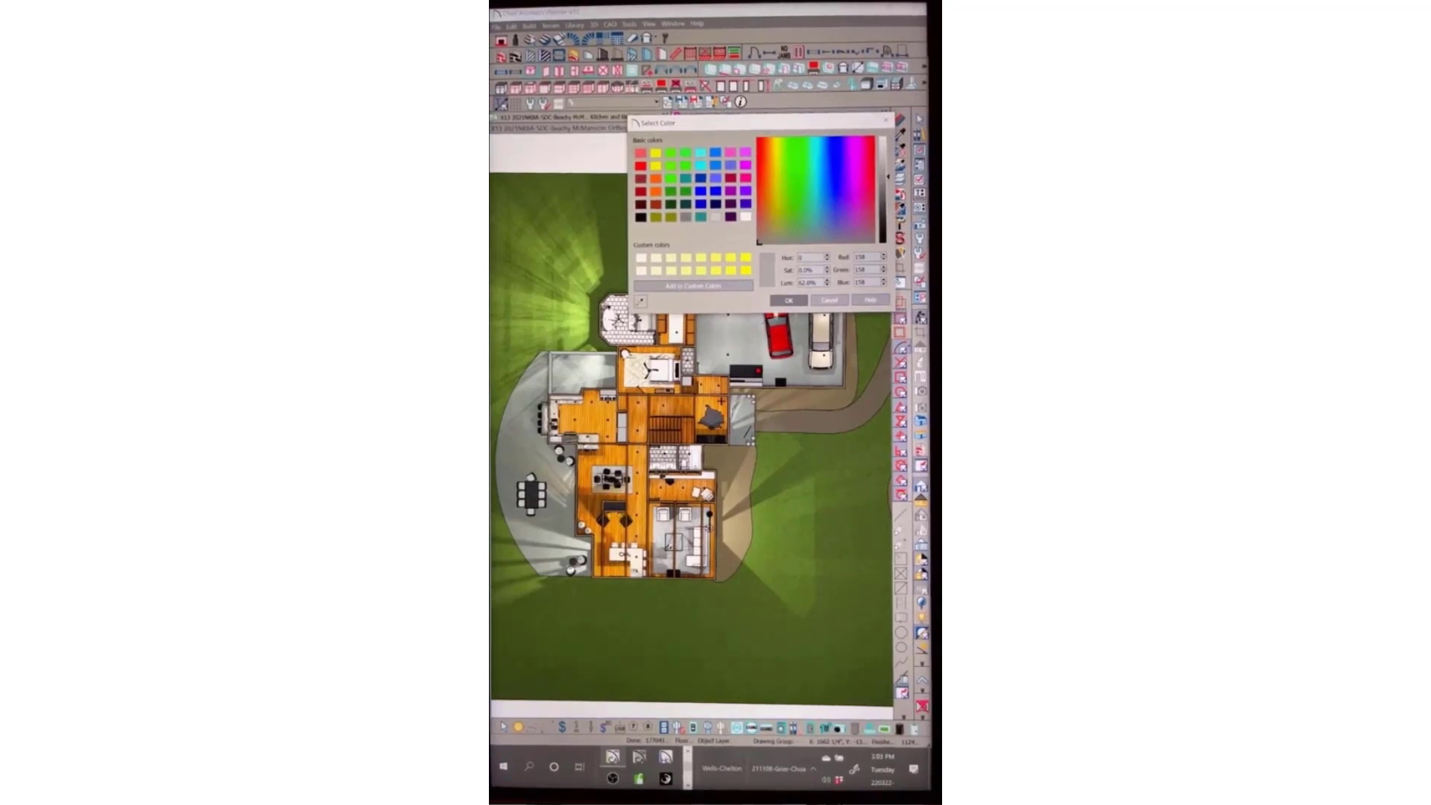
left_click(789, 300)
left_click(760, 279)
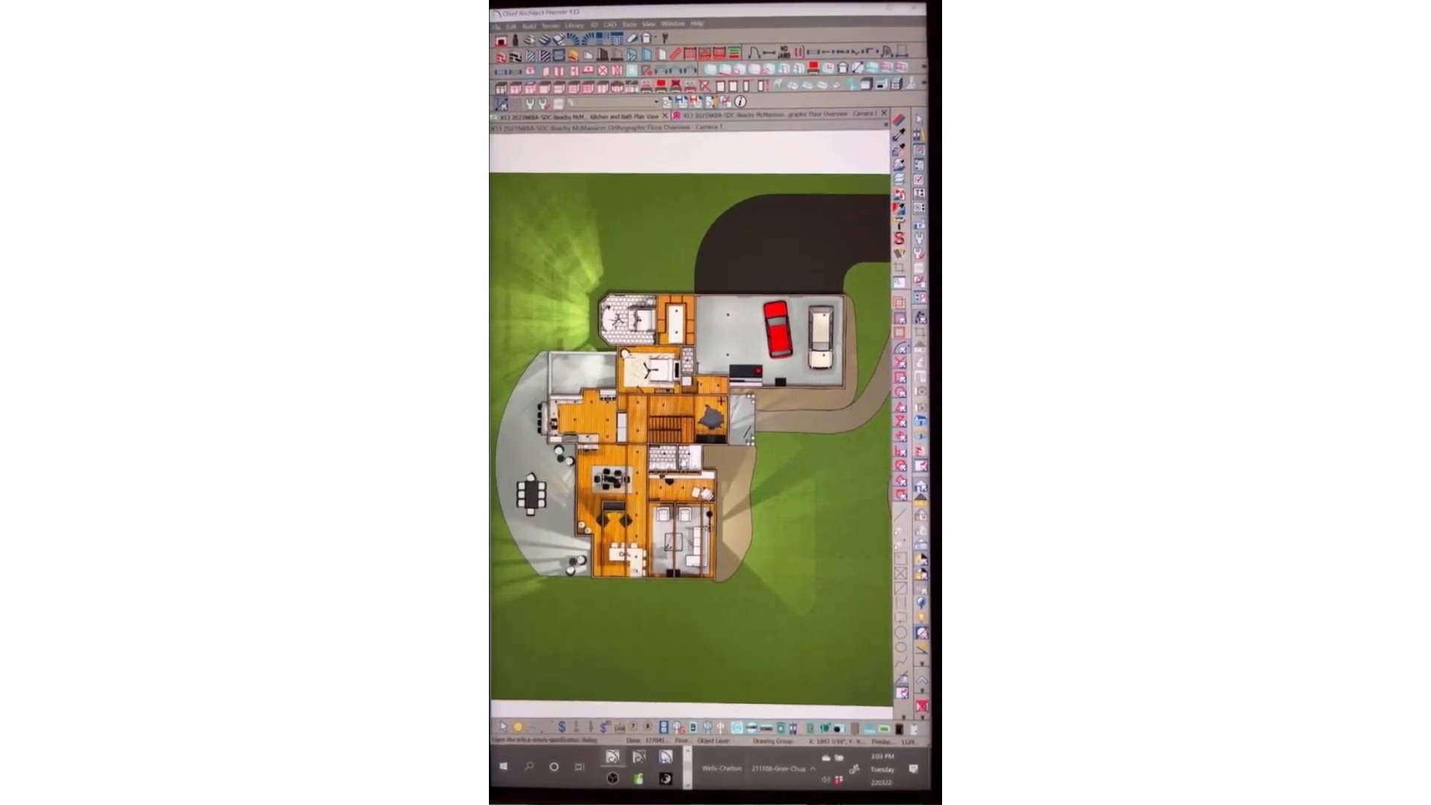
Set the orthographic floor overview's camera angle to 90°
left_click(711, 102)
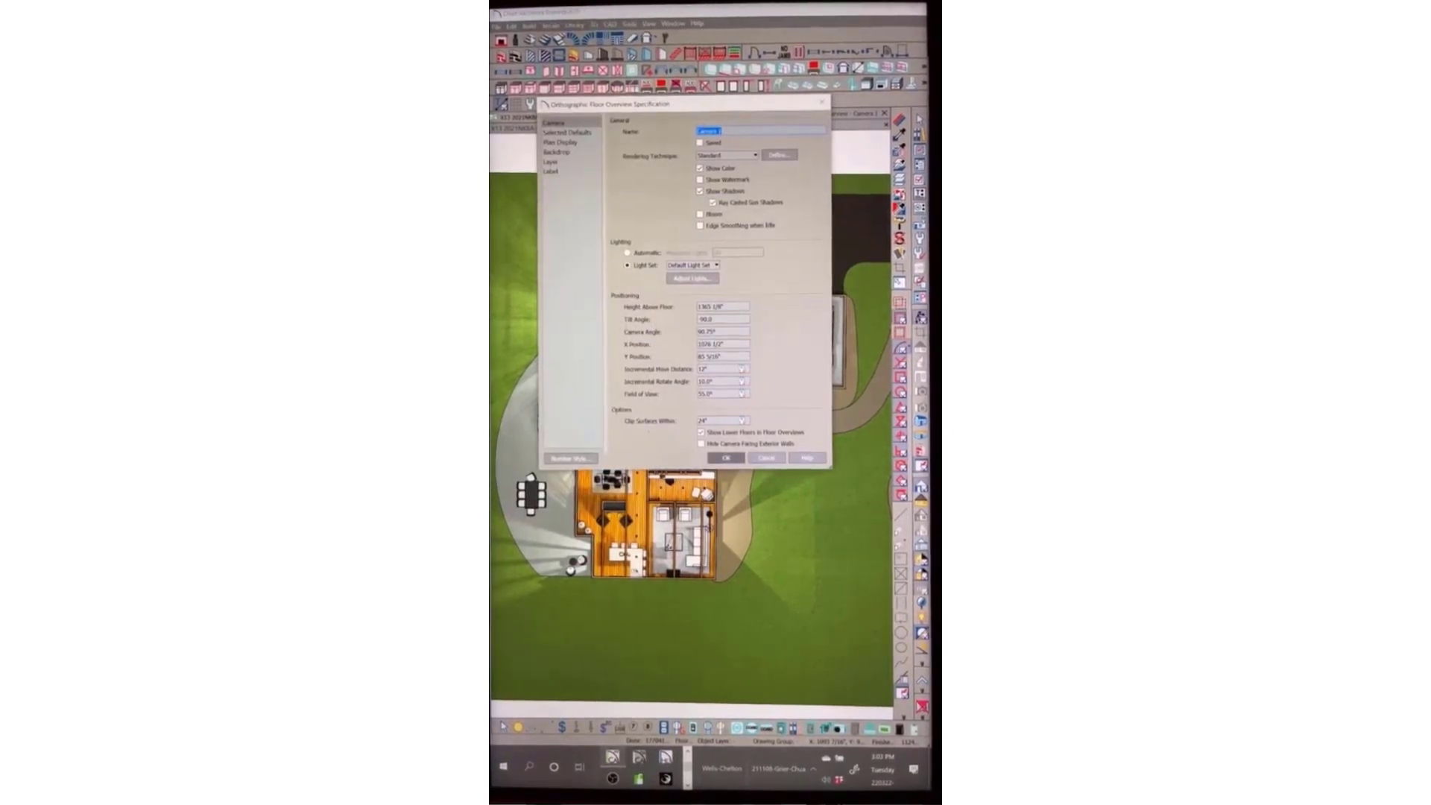
left_click_drag(720, 332, 665, 331)
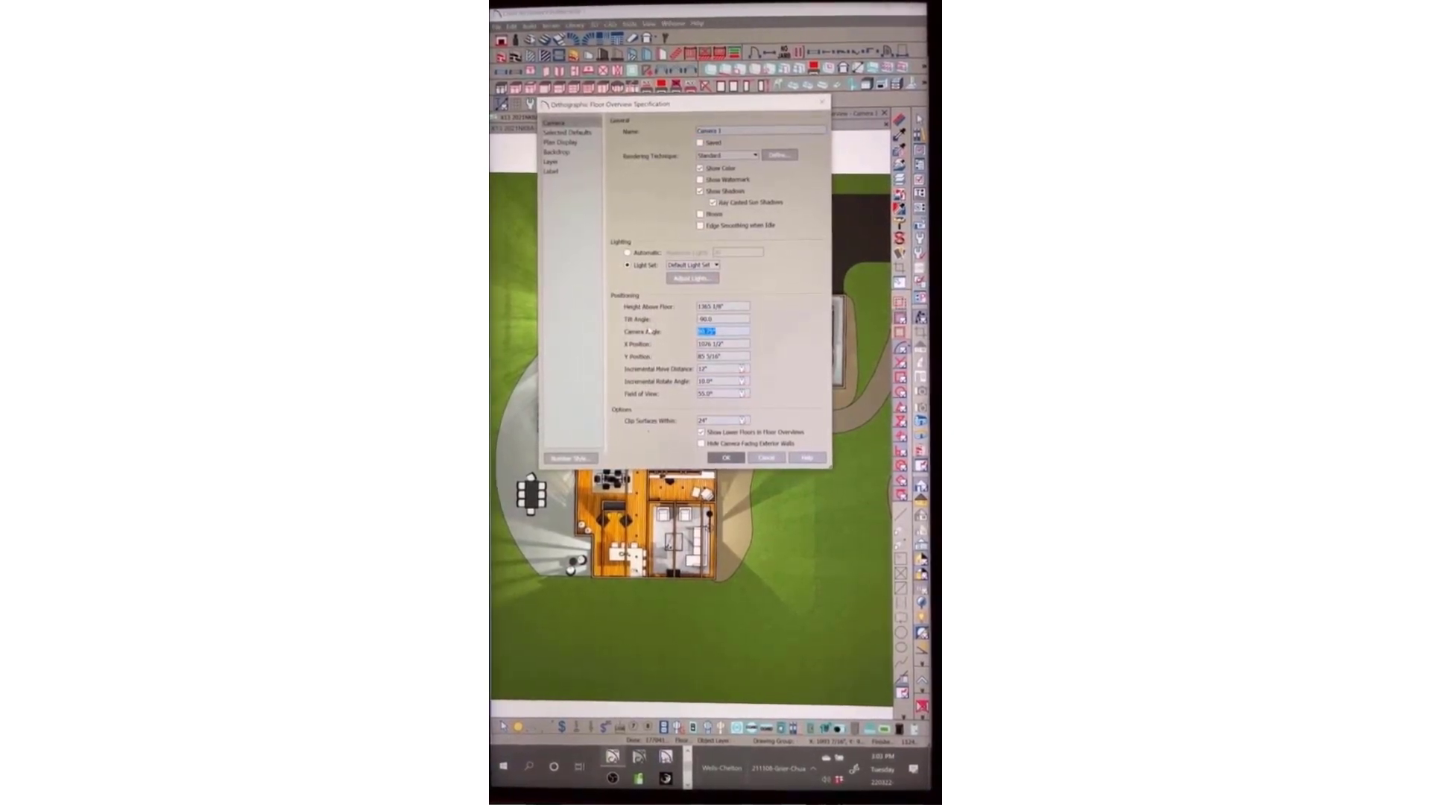
type("90")
key("shift+Tab")
left_click(727, 458)
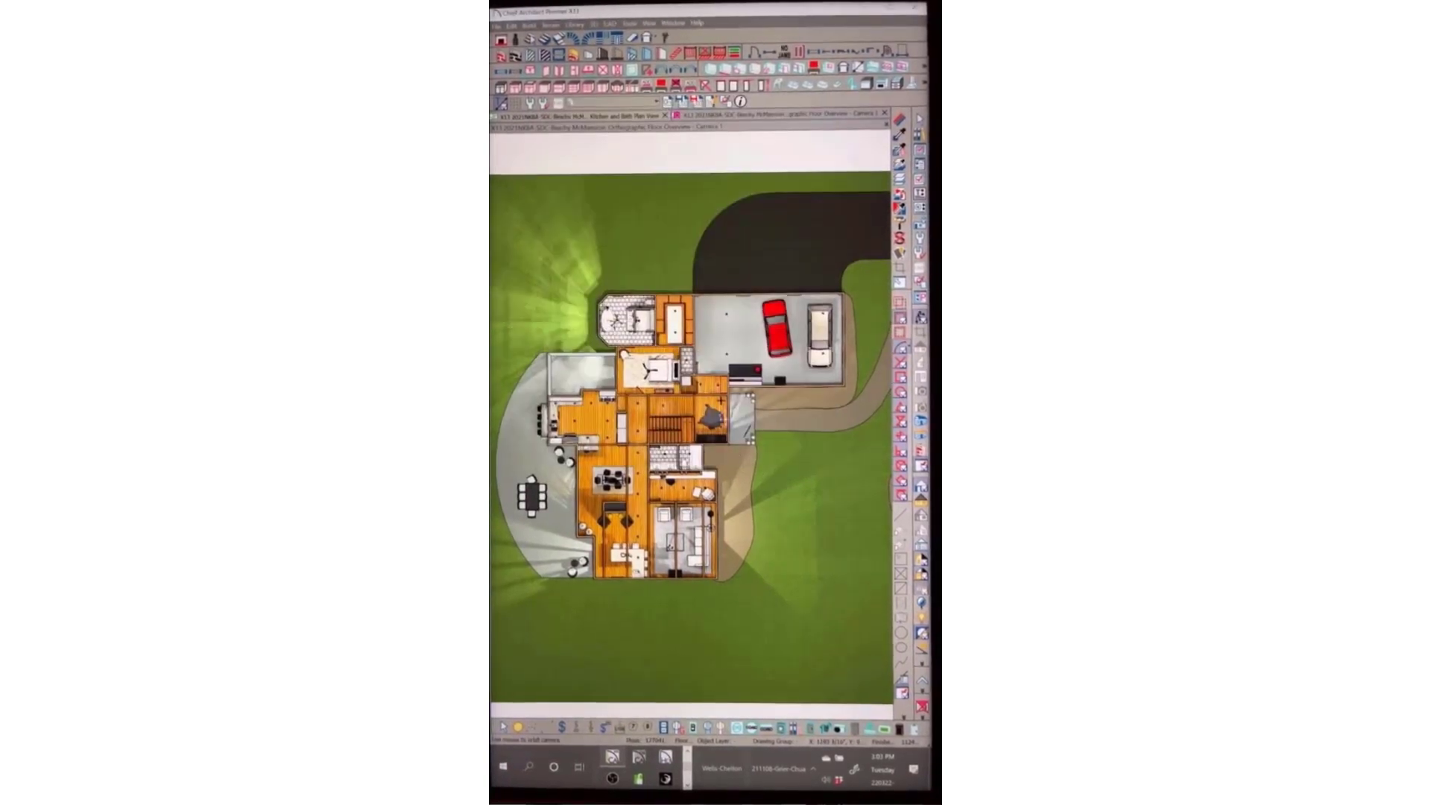
Cut the overview horizontally from above with the Cross Section Slider, setting the cut value to 26
left_click(594, 25)
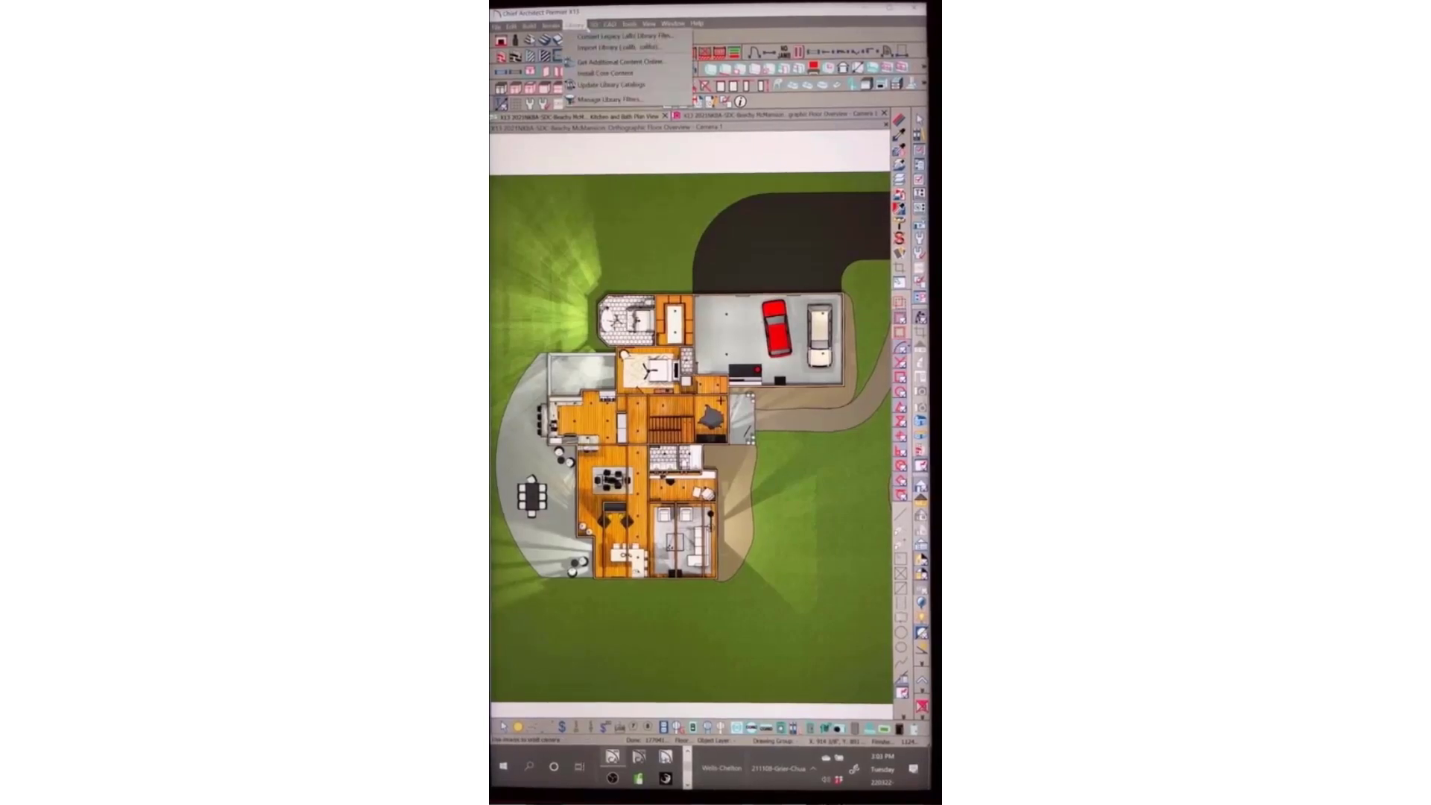
mouse_move(693, 243)
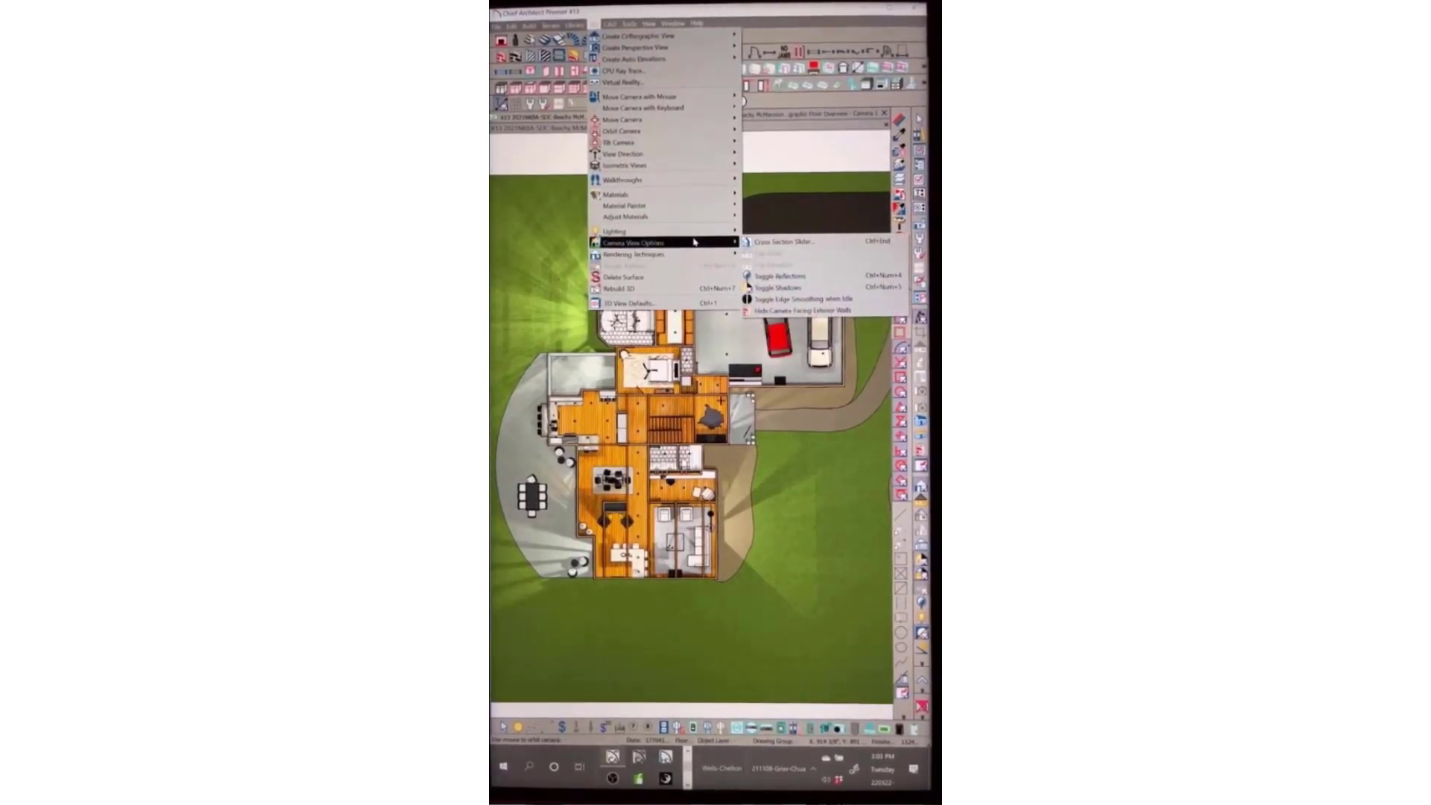
left_click(779, 243)
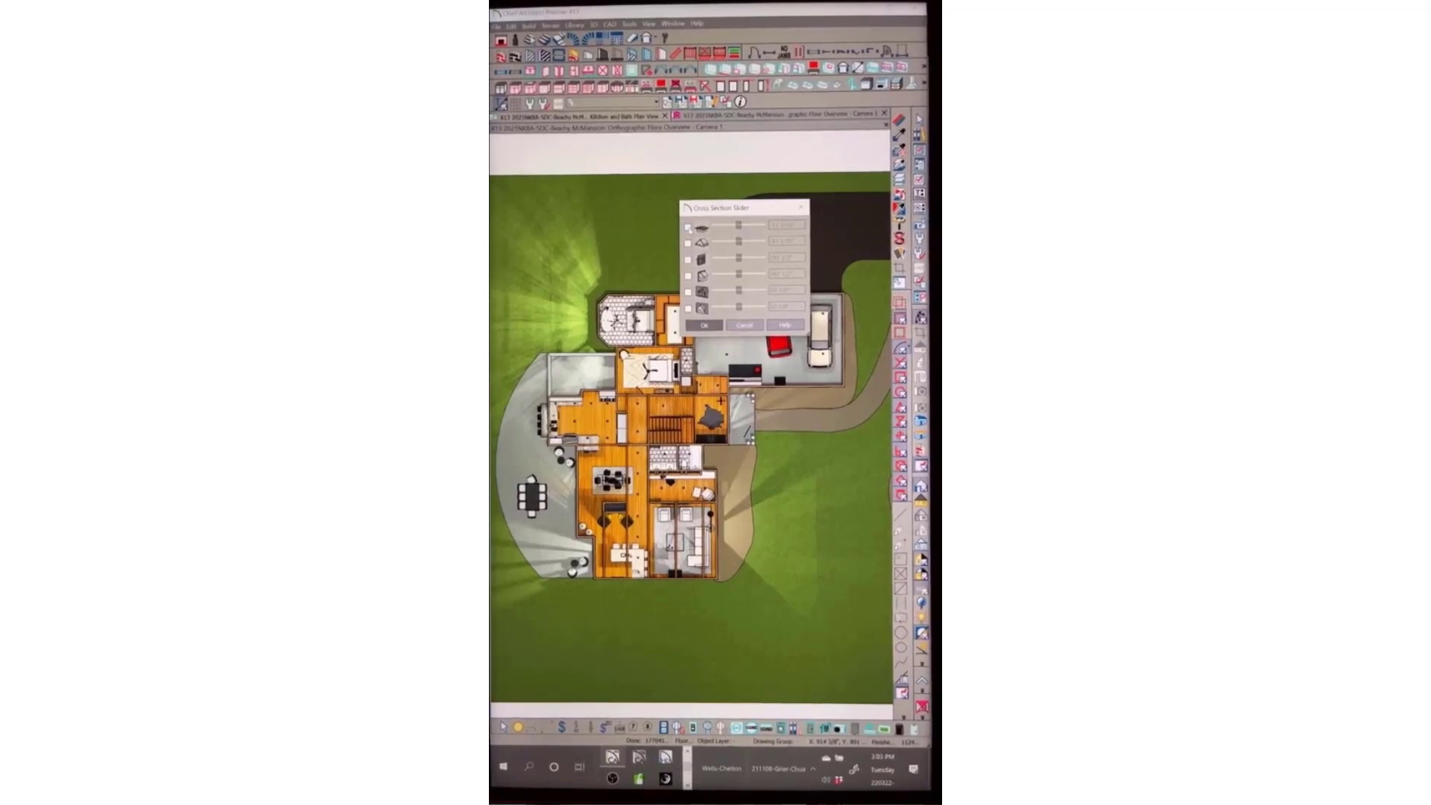
left_click(688, 227)
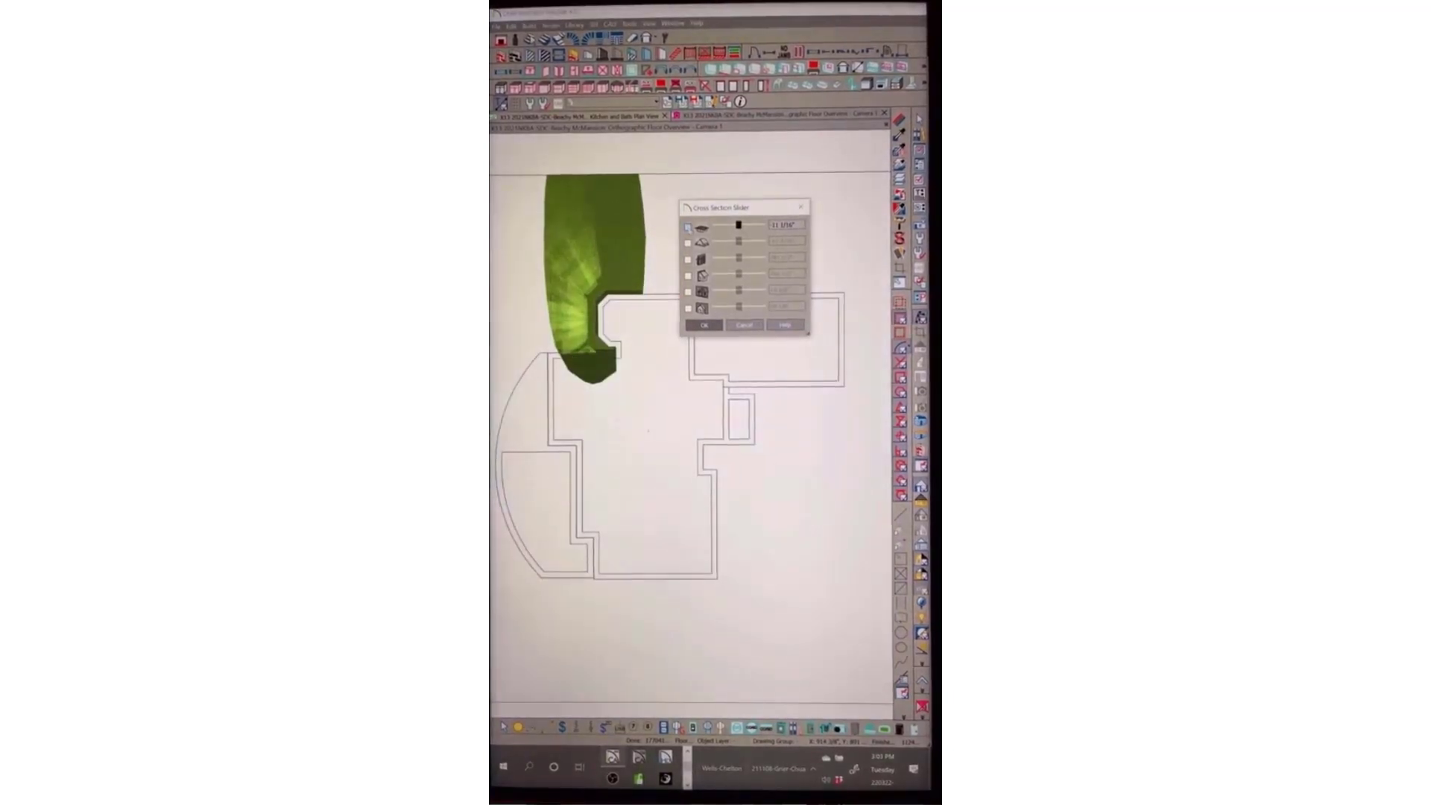
left_click_drag(800, 226, 744, 226)
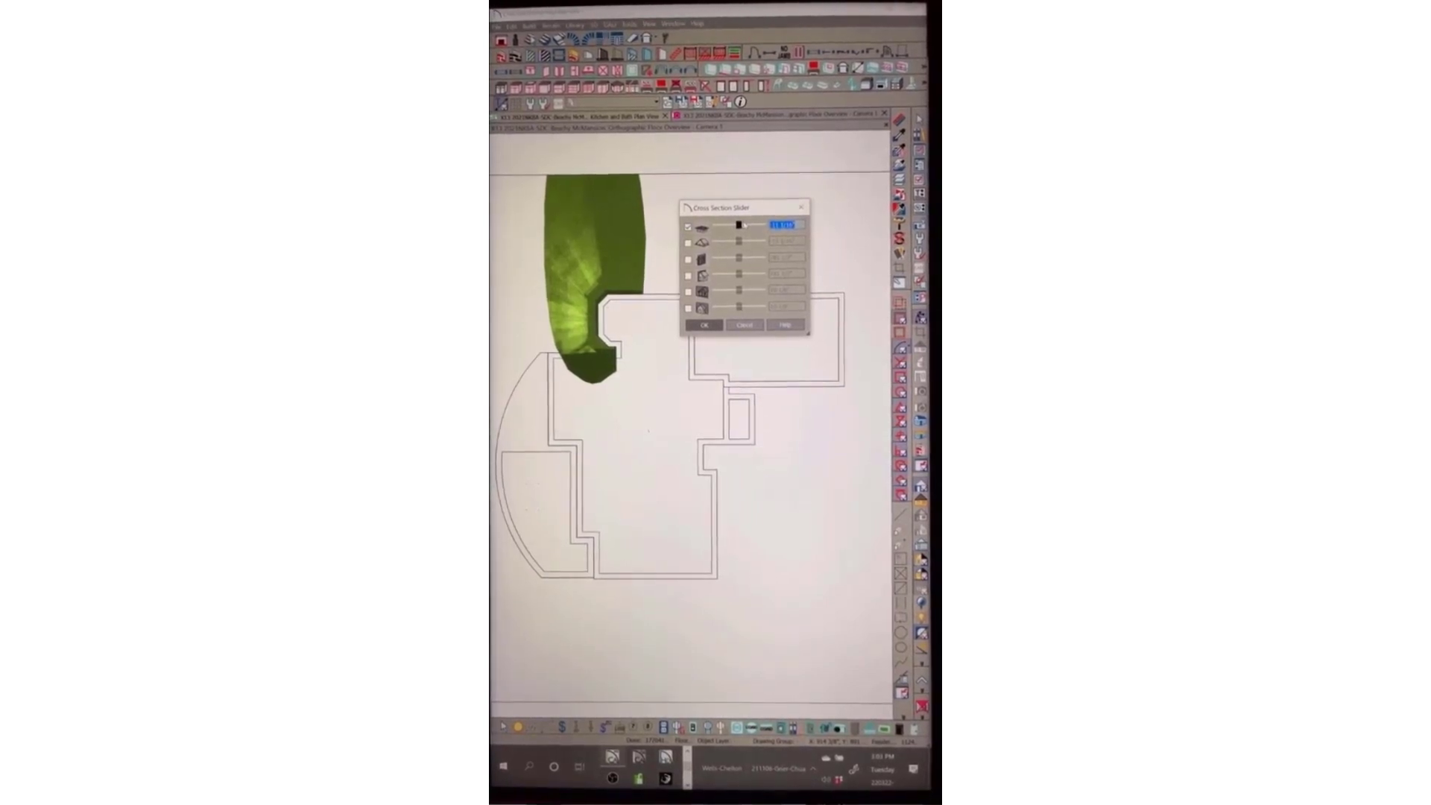
type("26")
left_click(705, 326)
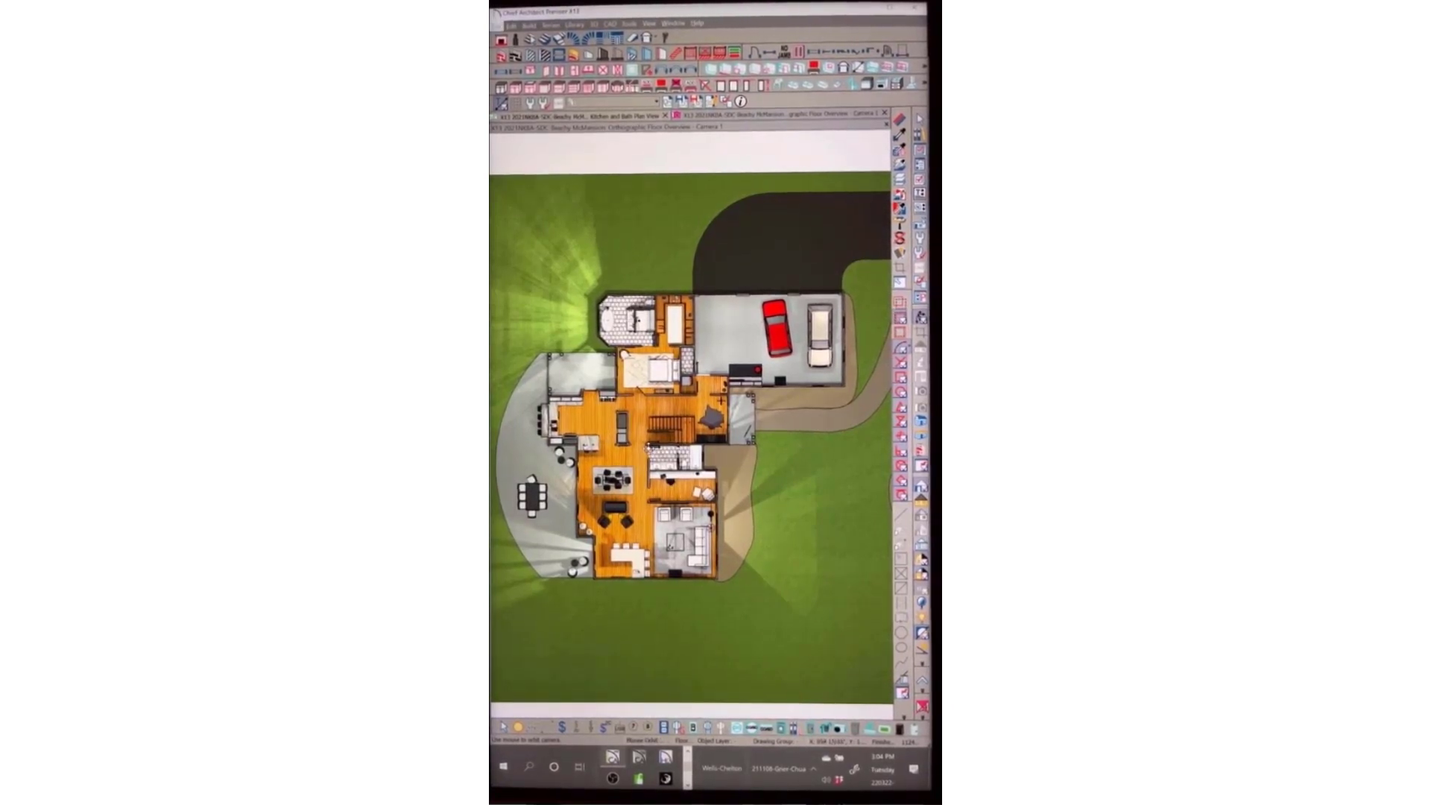
Export the overview as a picture at the active window size, saving over the existing image file
key("alt+f")
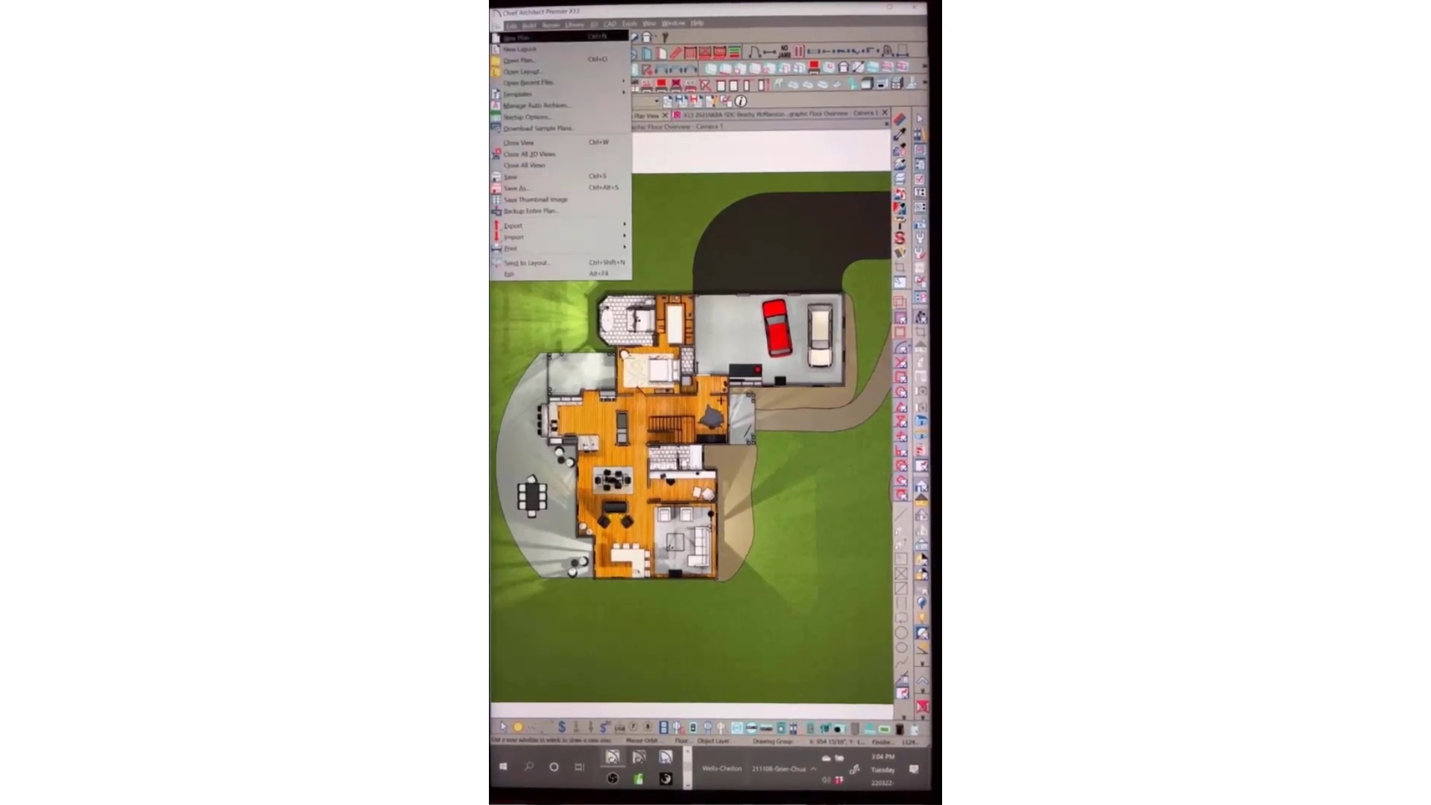
key("e")
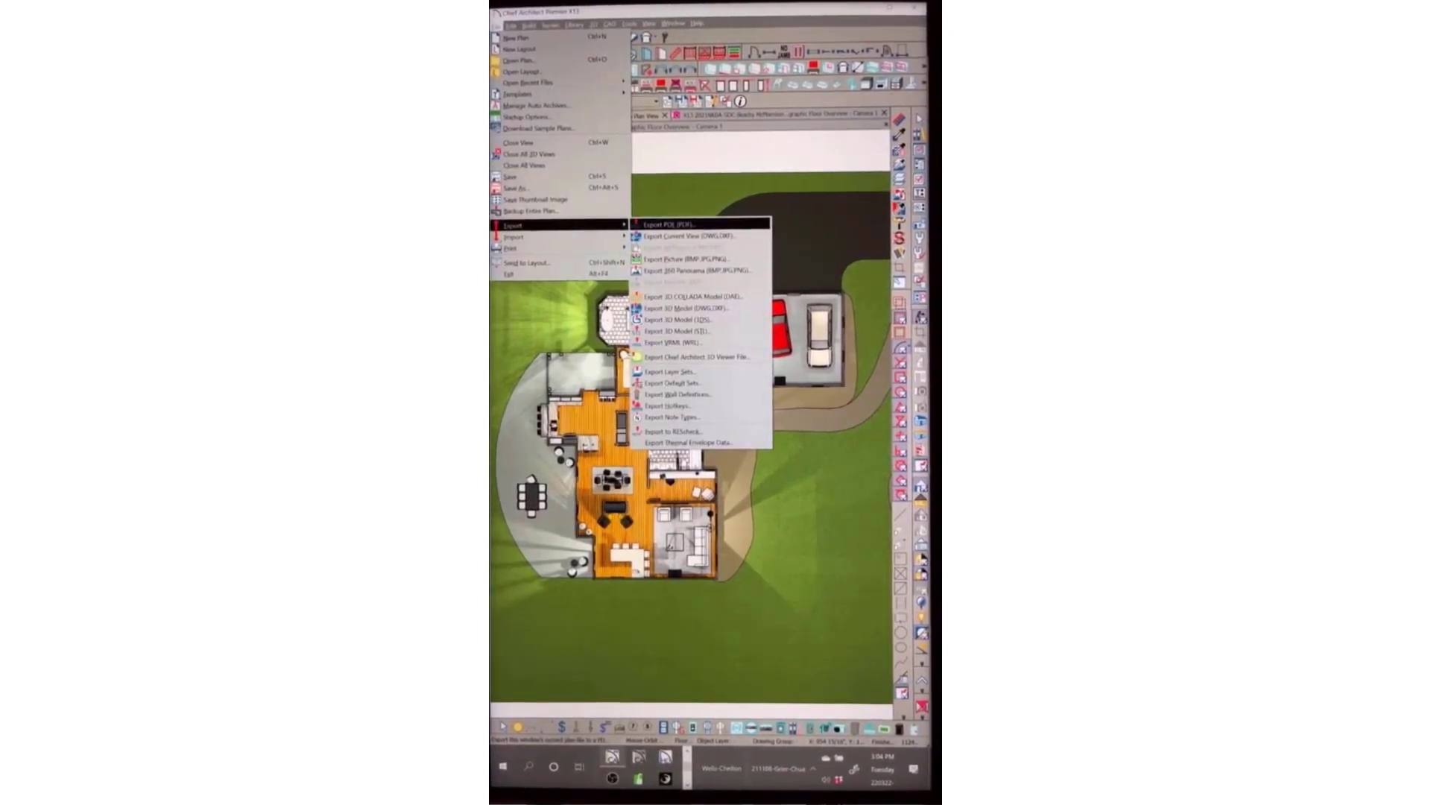
key("Return")
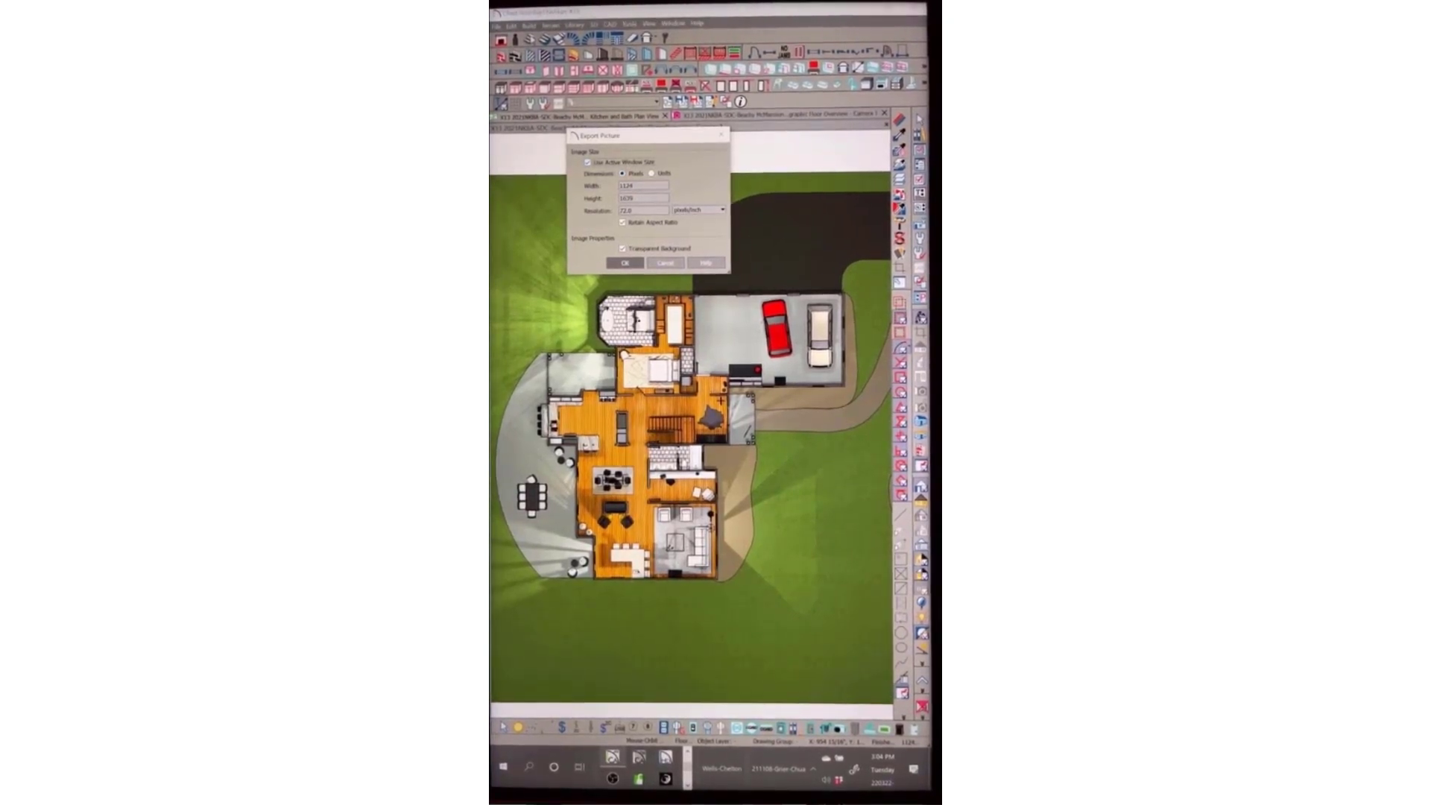
double_click(627, 185)
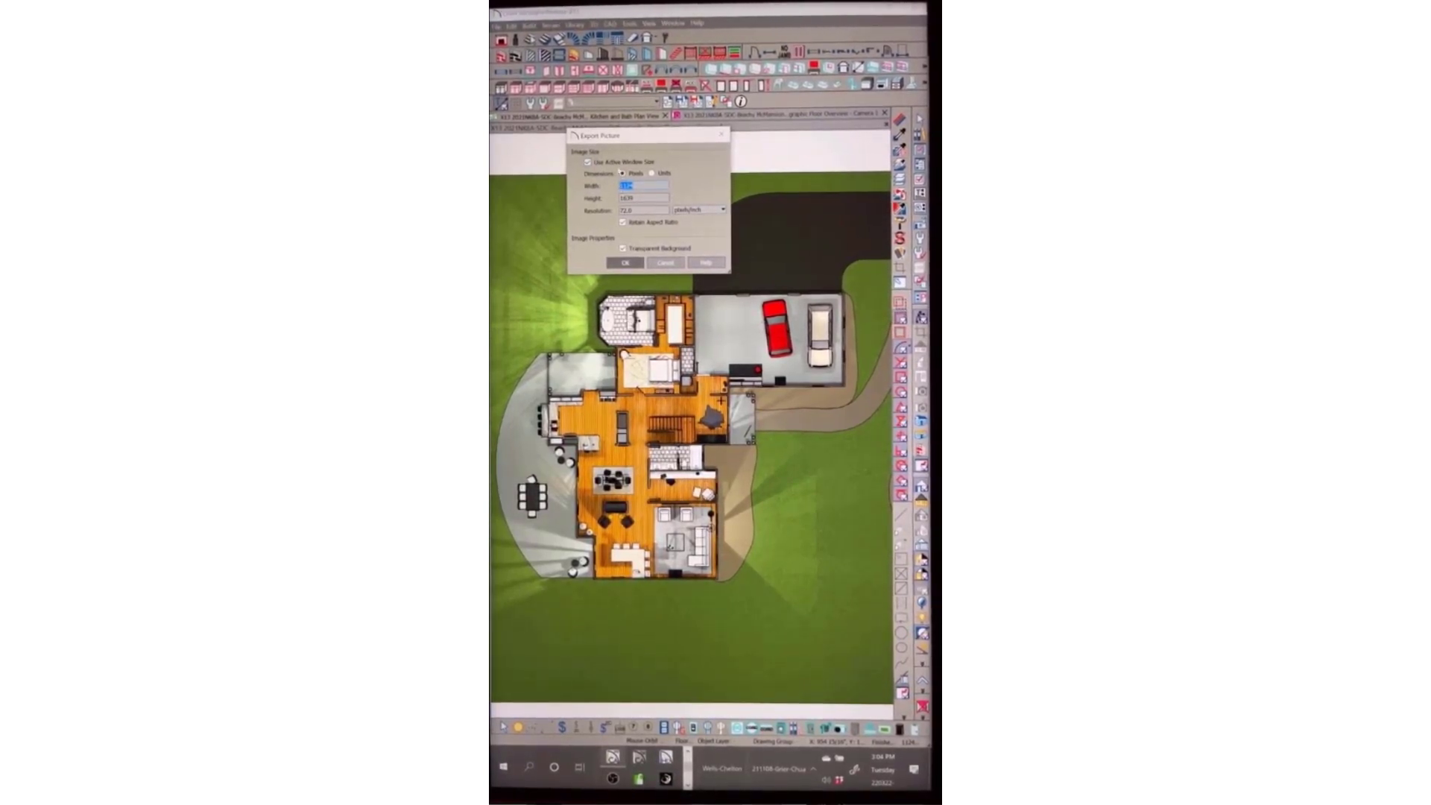
left_click(625, 263)
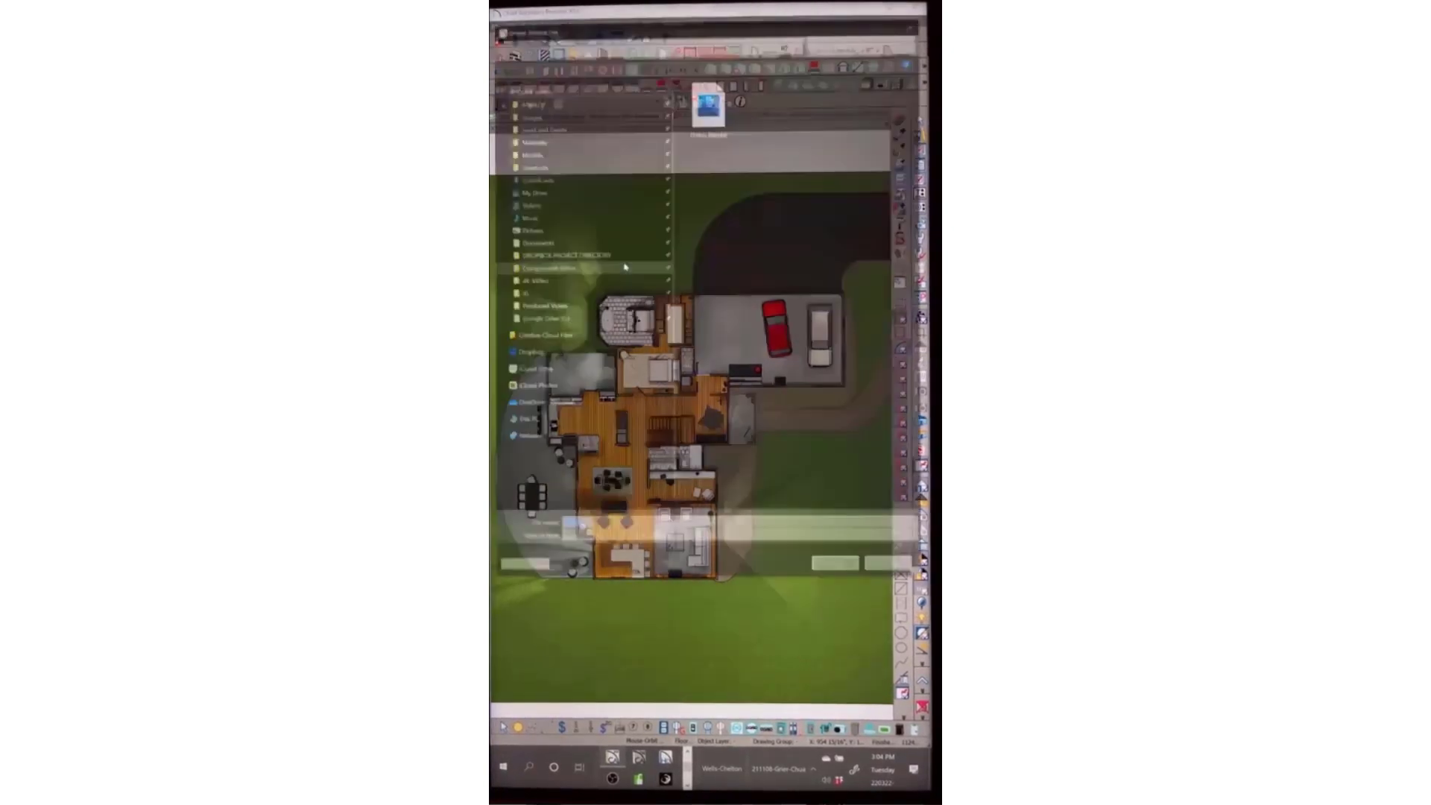
double_click(709, 110)
left_click(732, 383)
left_click(711, 406)
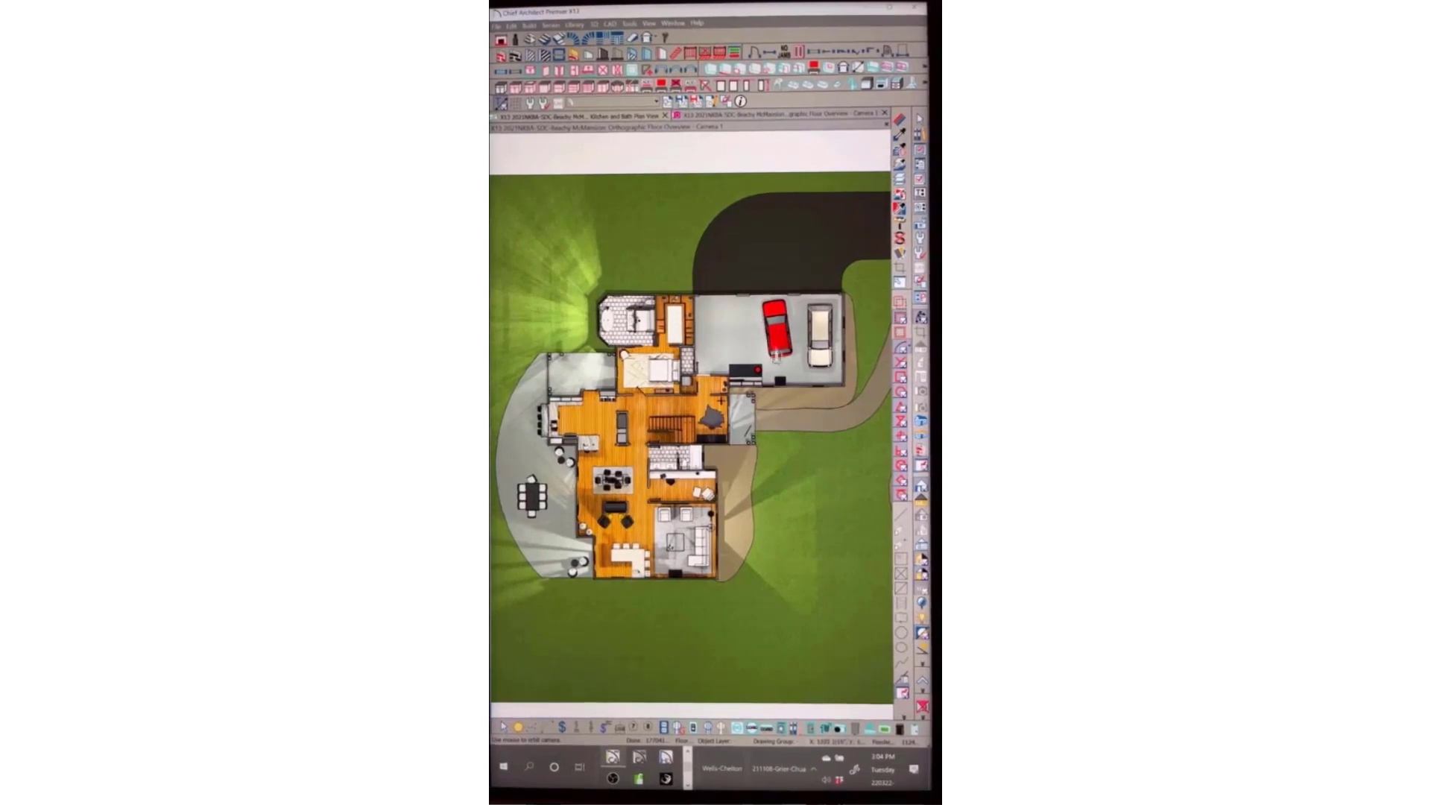
Copy the Kitchen & Bath Layer Set for the floor plan view and turn off the display of every layer in the copy
left_click(592, 117)
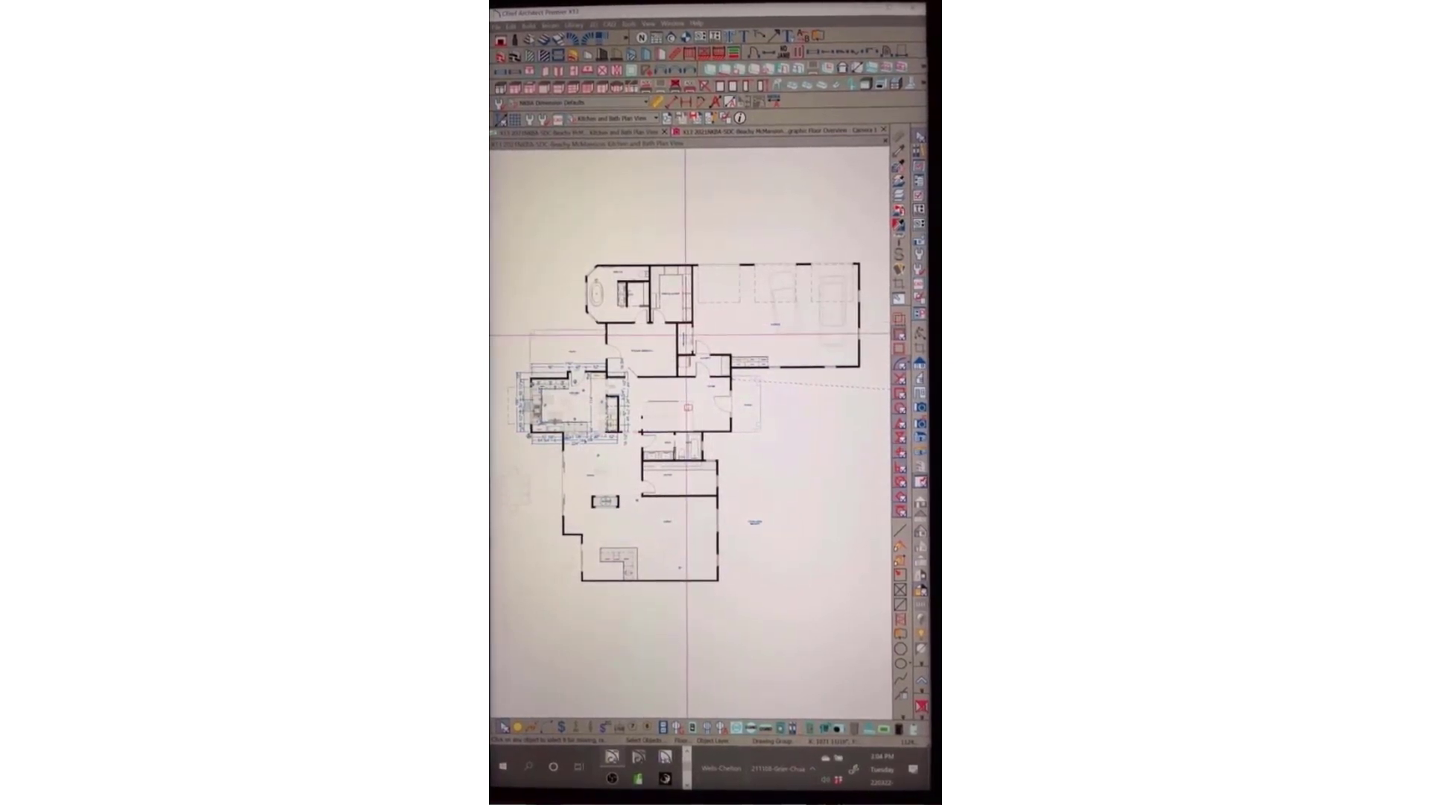
key("l")
left_click_drag(674, 92, 675, 193)
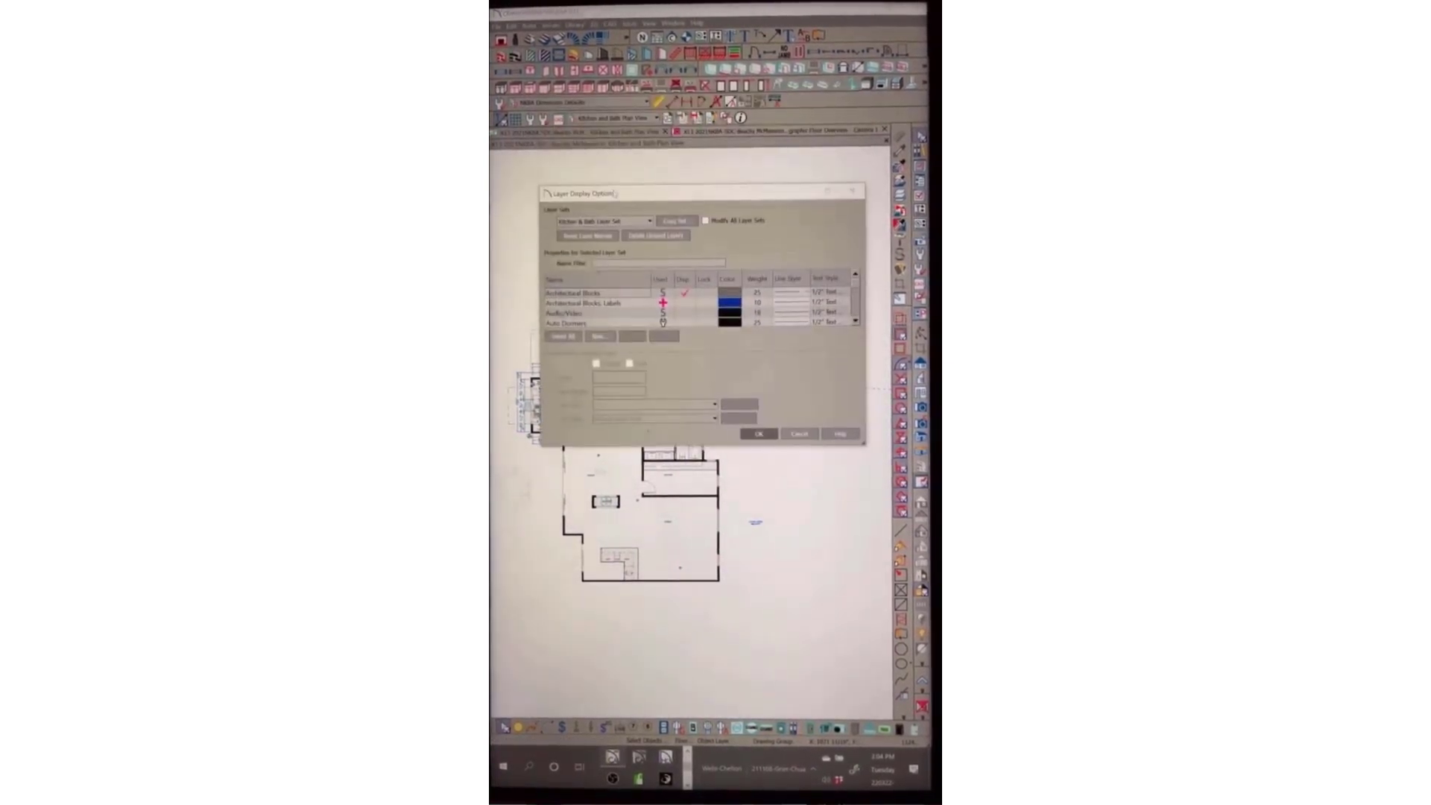
left_click(672, 223)
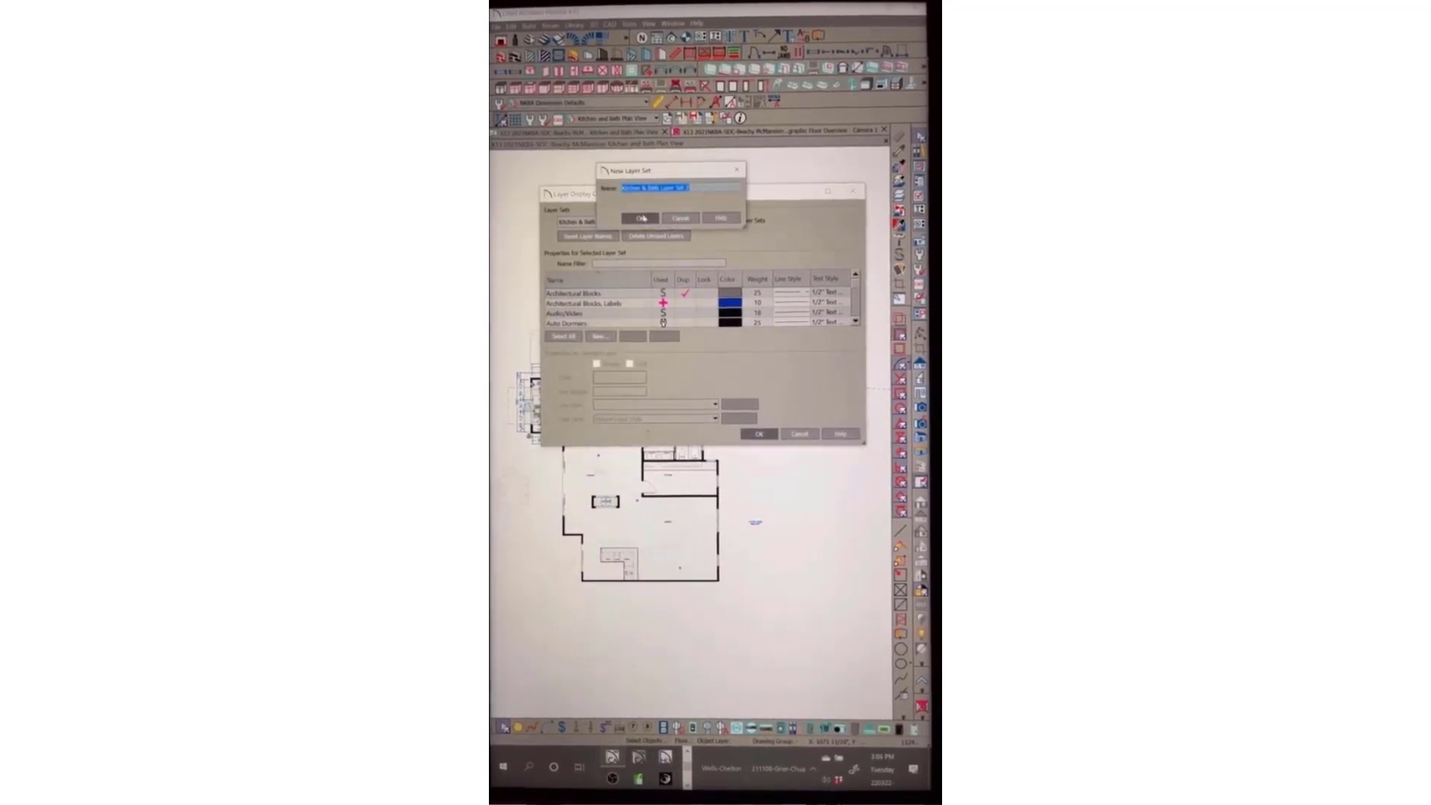
key("Return")
left_click(566, 336)
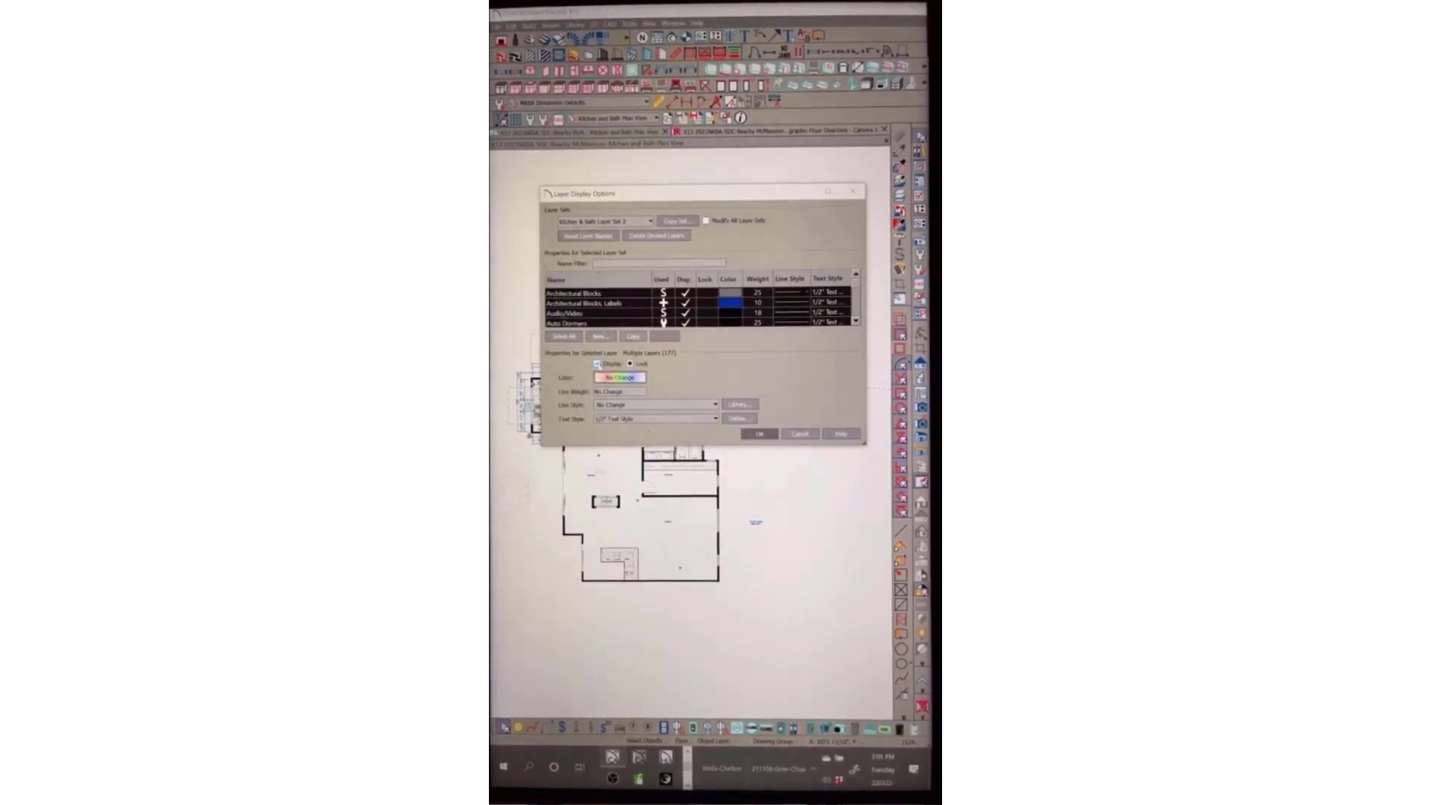
left_click_drag(722, 446, 722, 671)
Filter the layers by "walls" and display all wall layers except "Walls, Main Layer Only"
left_click(617, 265)
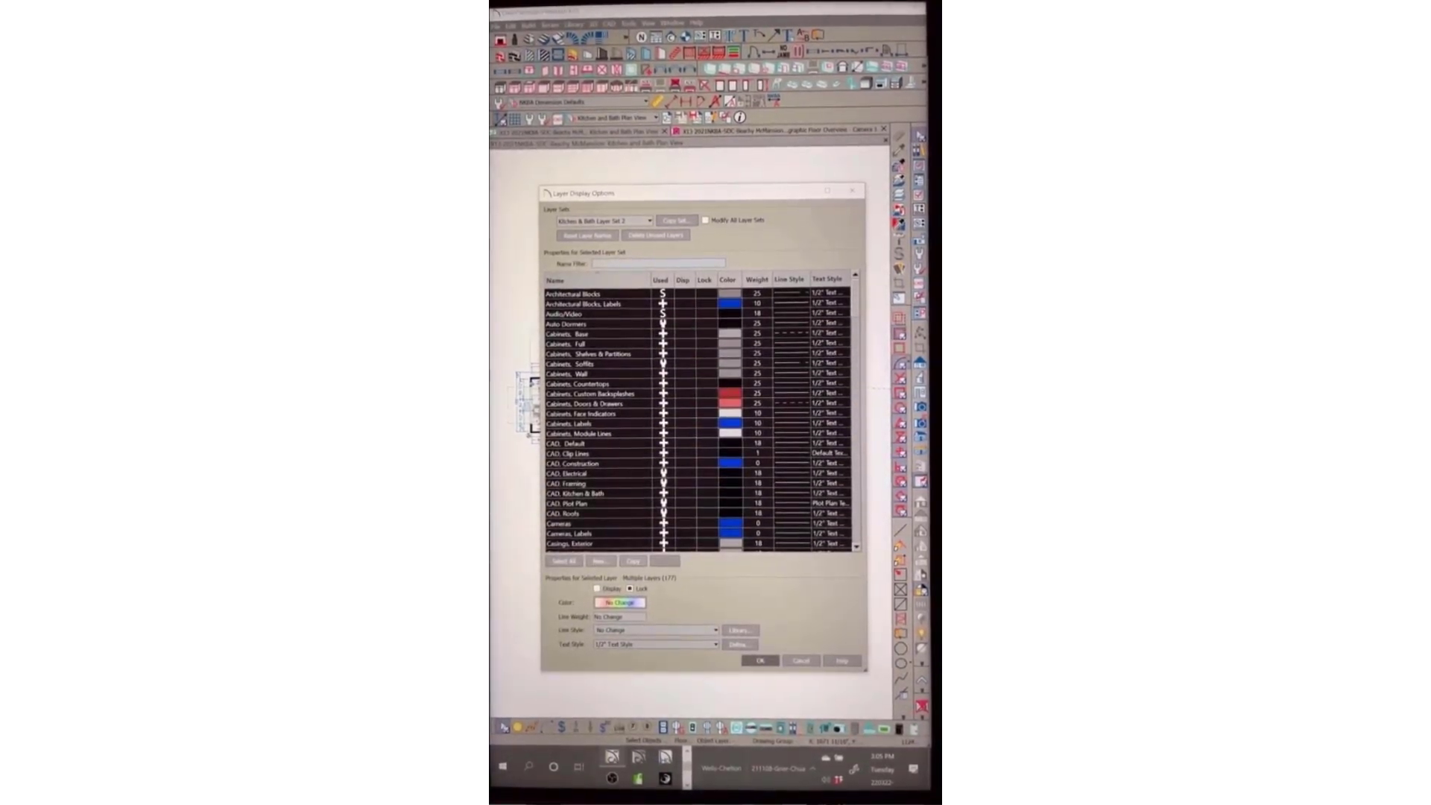
type("w")
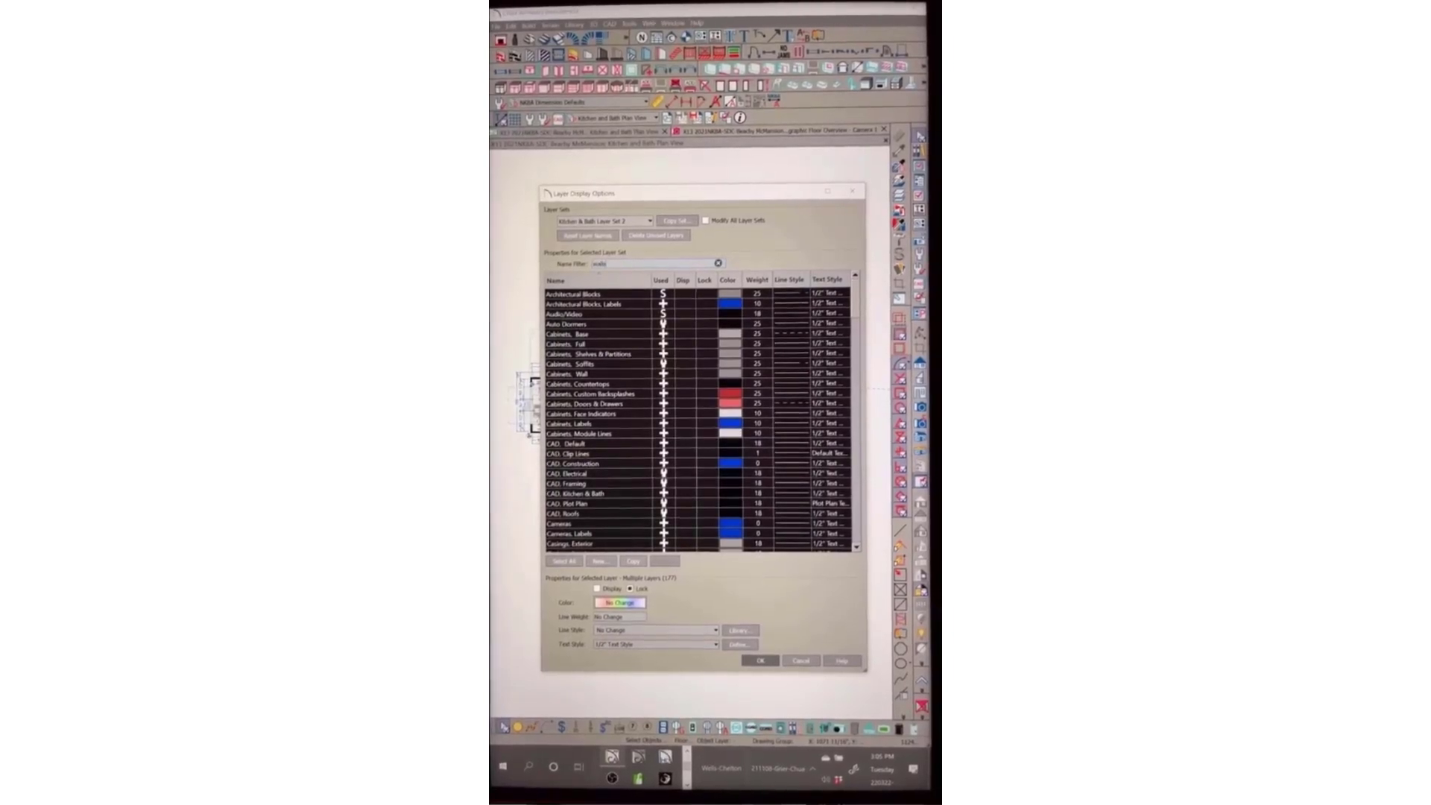
type("alls")
left_click(576, 562)
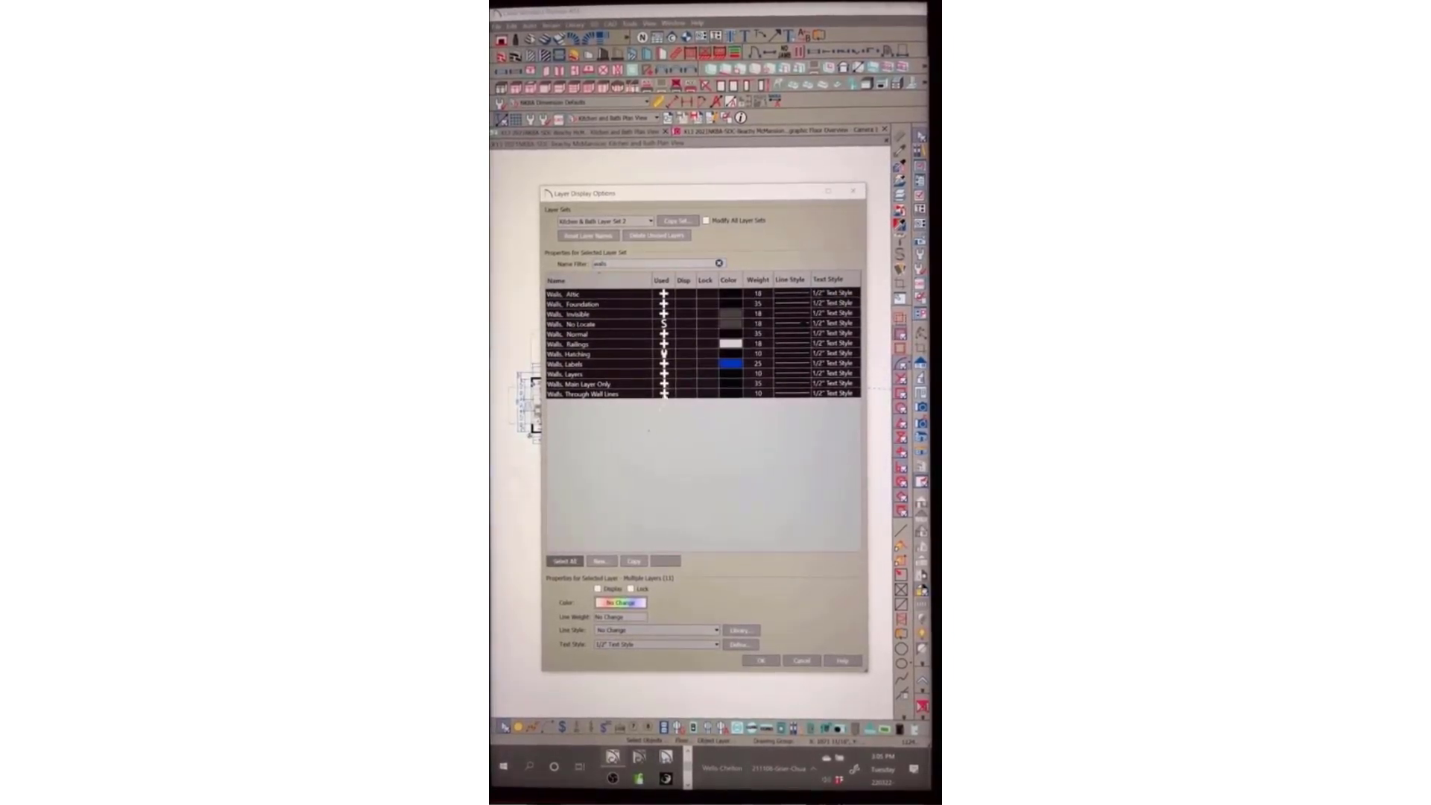
left_click(598, 589)
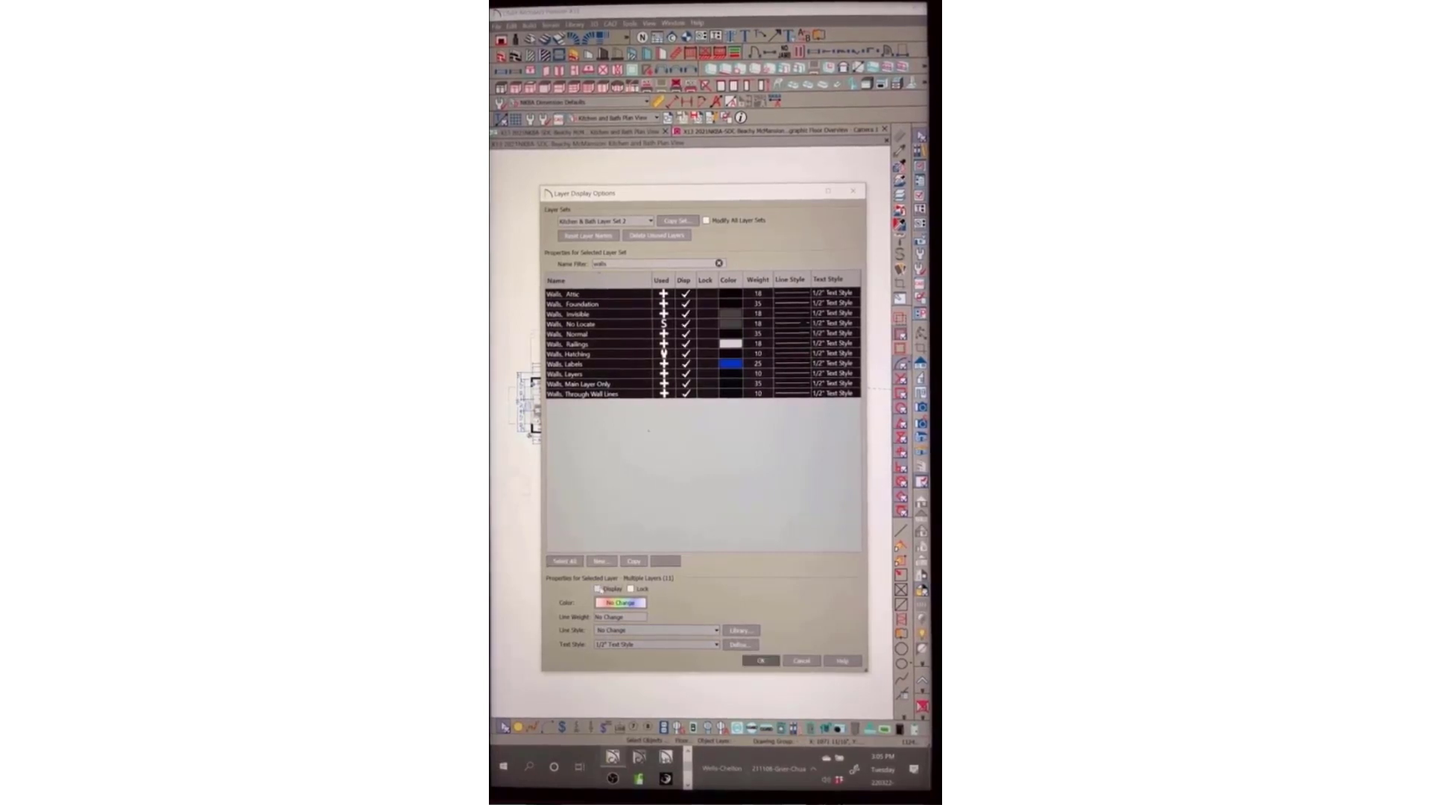
left_click(686, 386)
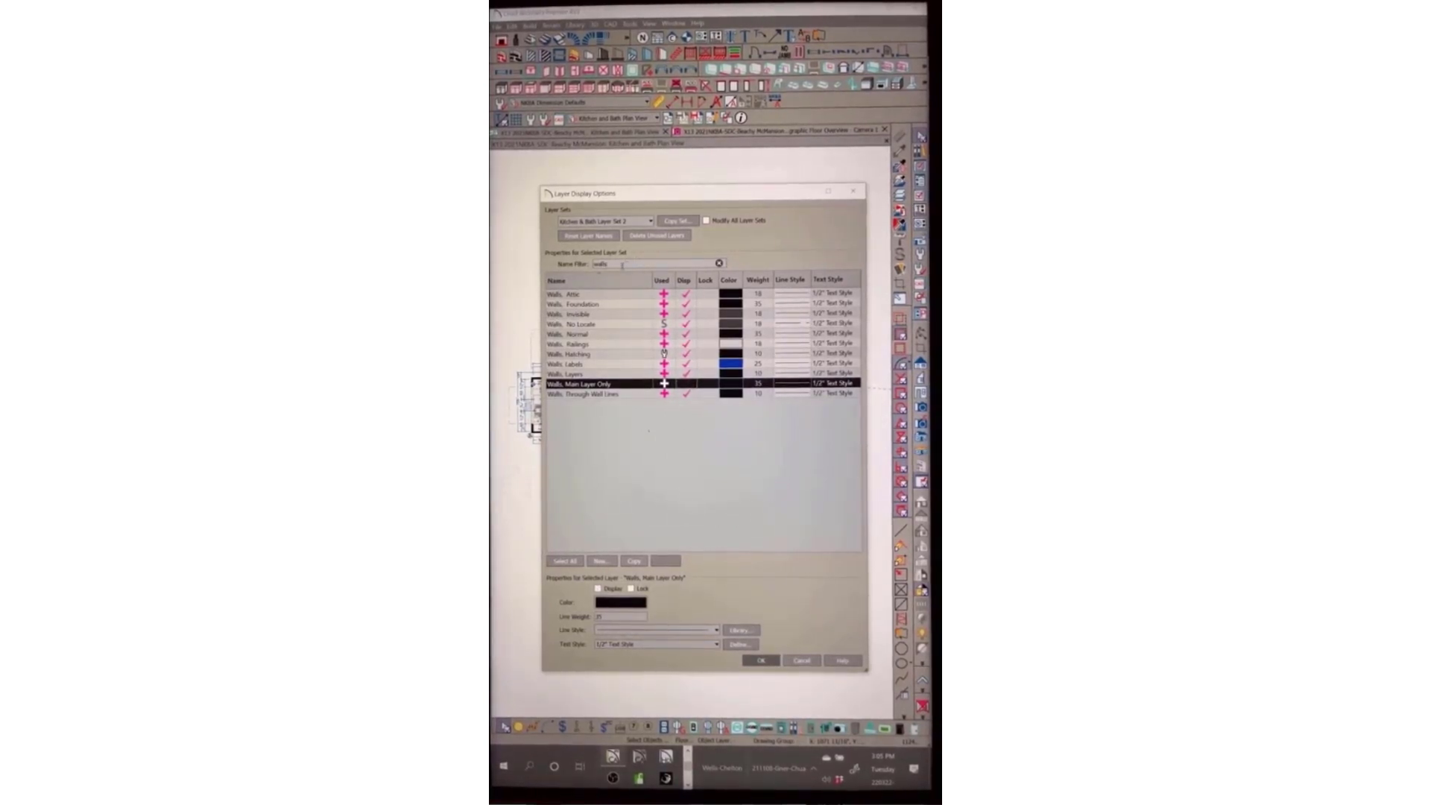
Filter the layers by "windows", display the Windows layer and set its color to black
left_click_drag(623, 266, 583, 273)
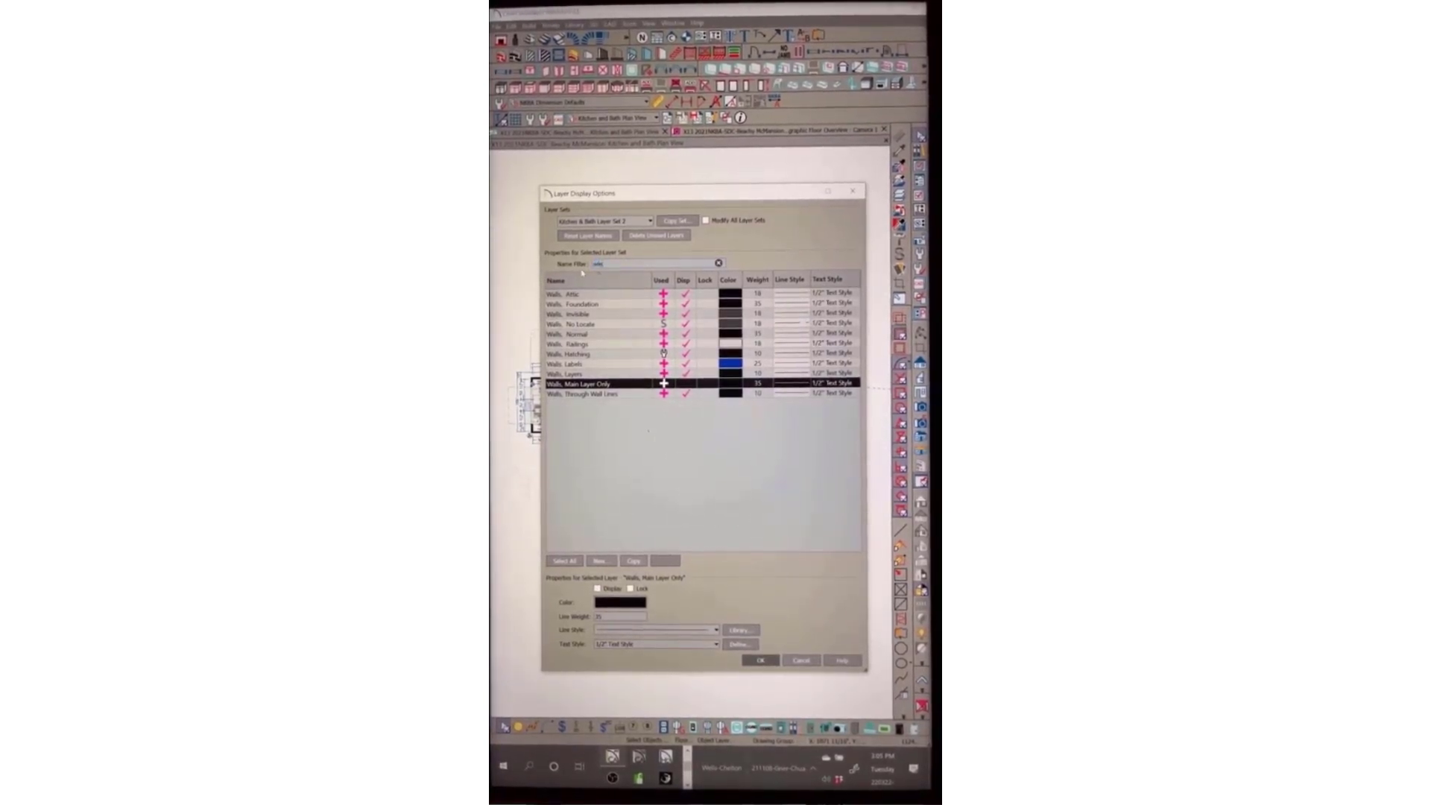
type("windows")
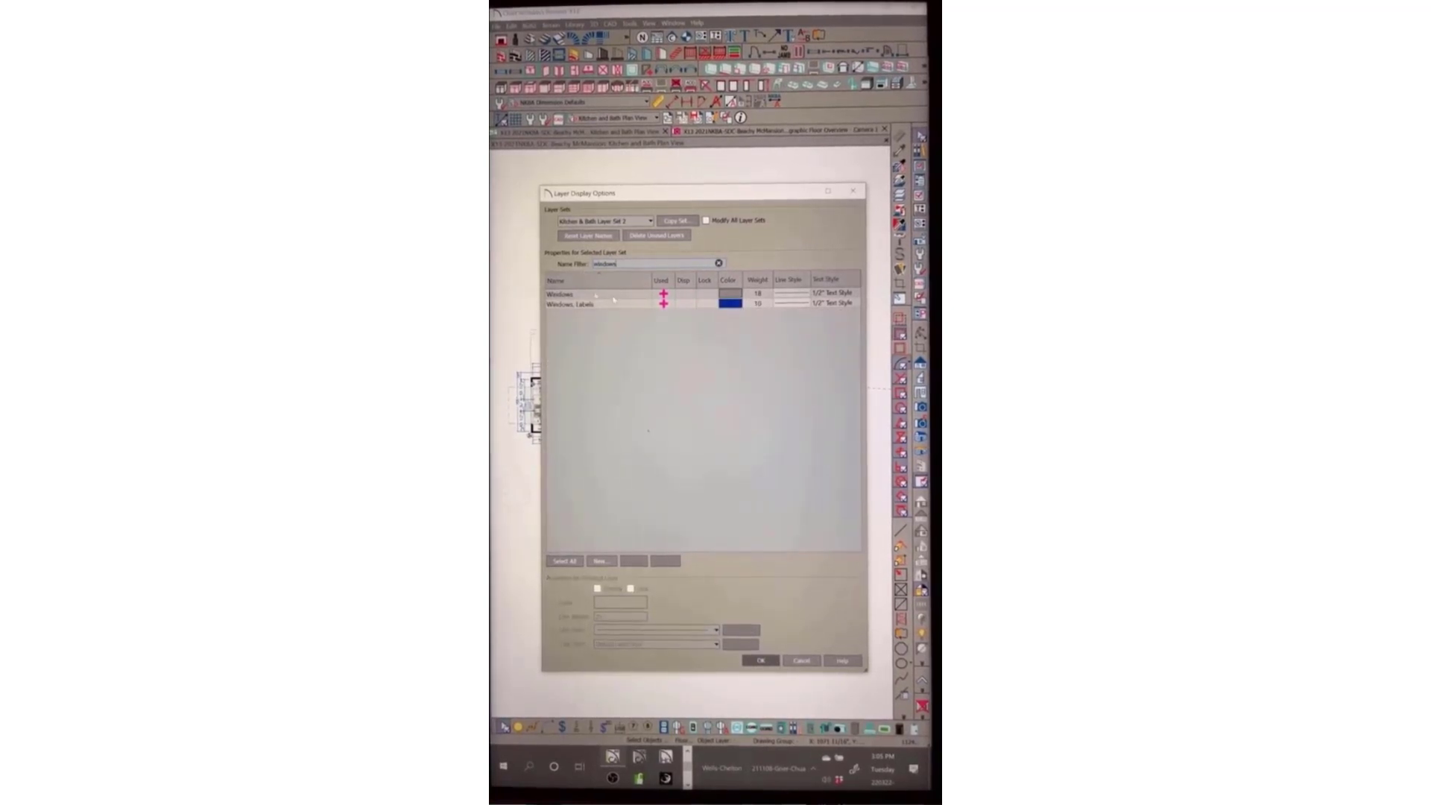
double_click(741, 294)
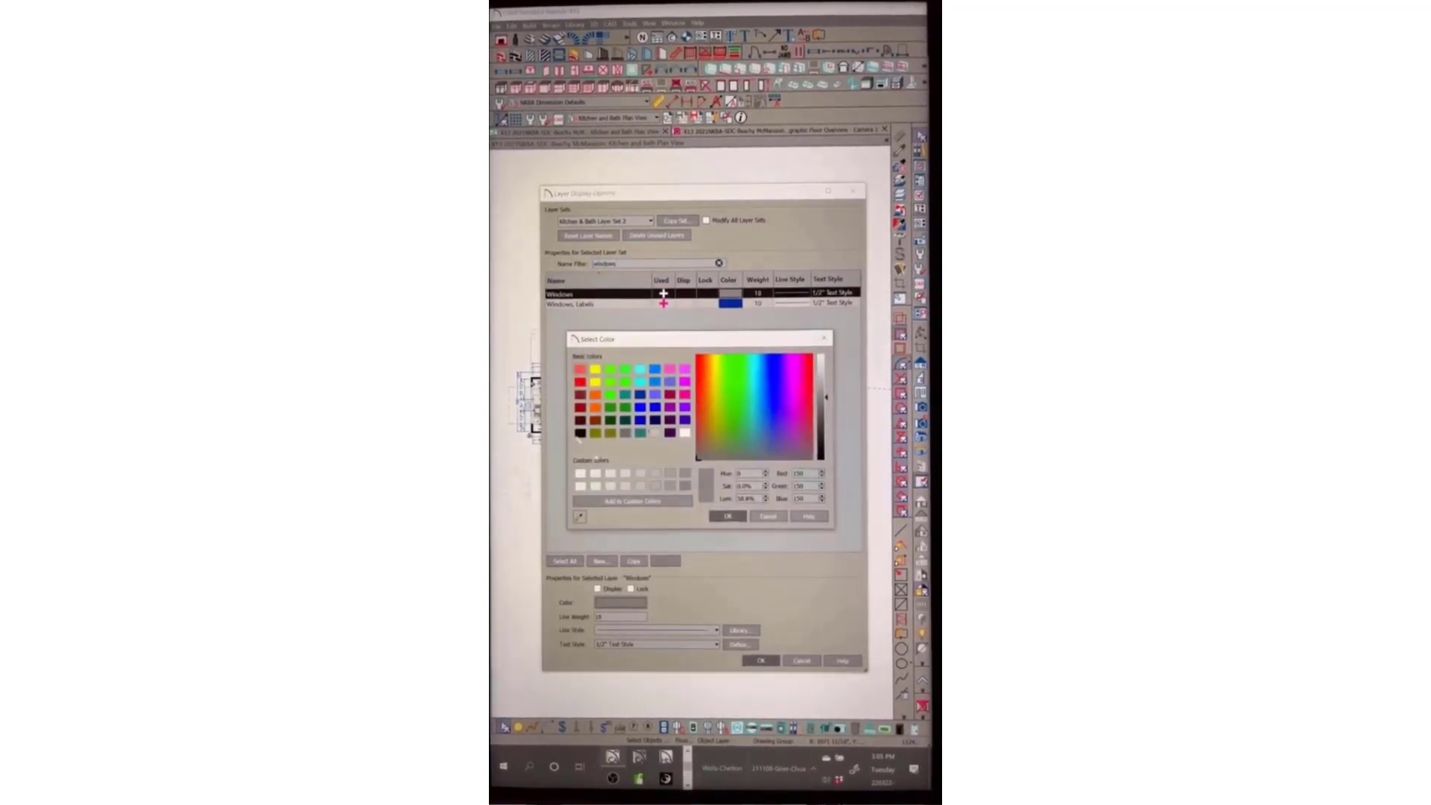
left_click(579, 436)
left_click(727, 517)
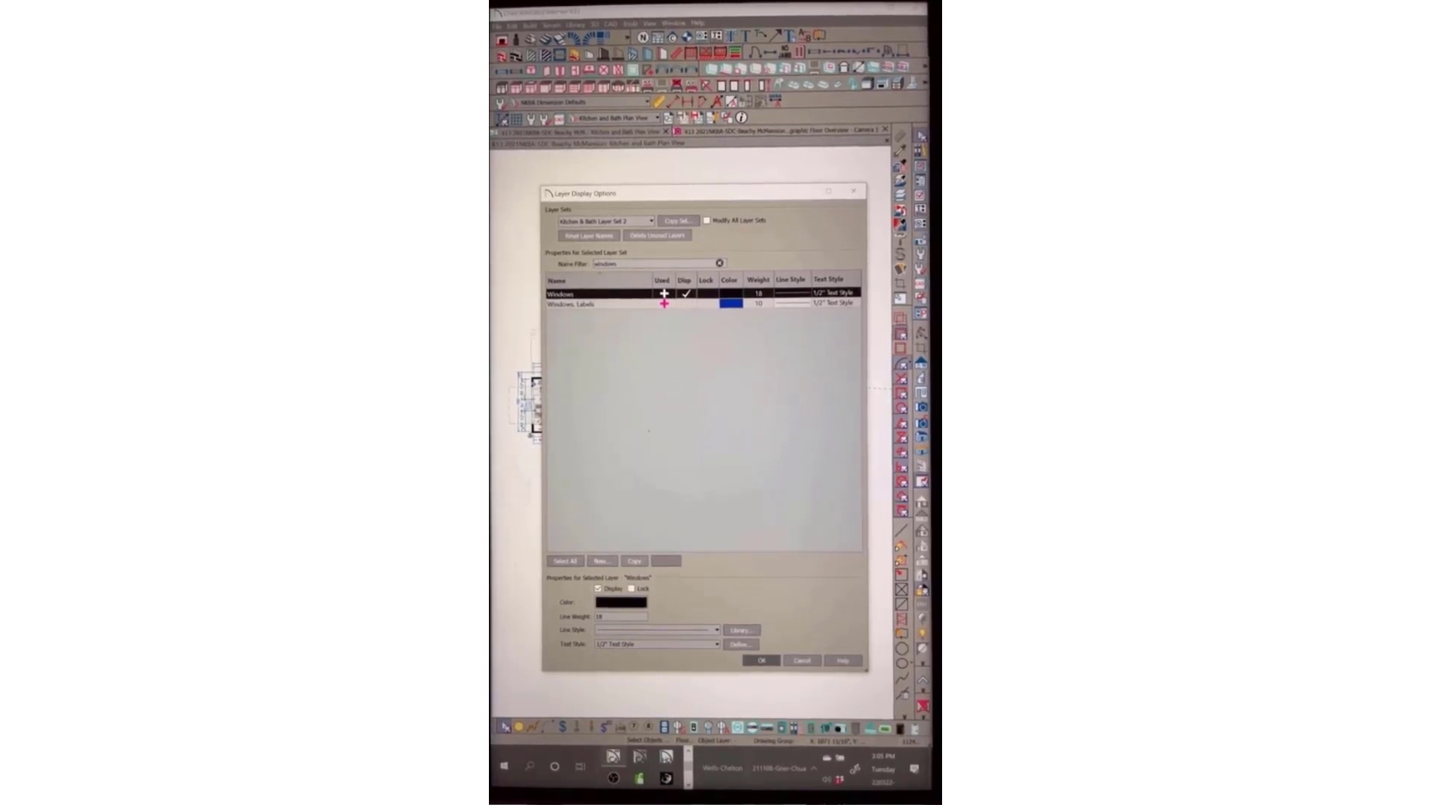
Filter the layers by "doors", display the Doors layer and set its color to black
left_click_drag(624, 264, 557, 258)
type("doors")
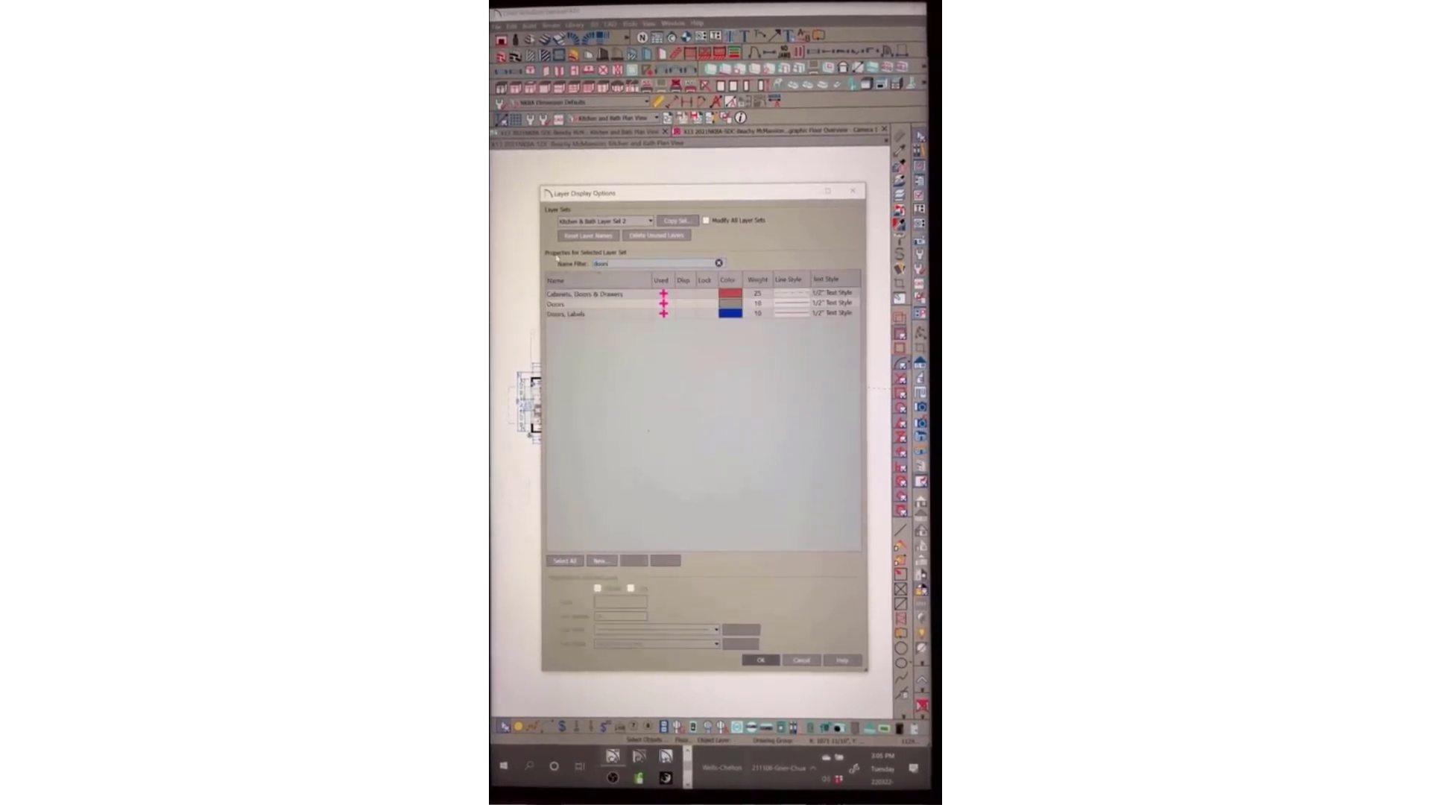
left_click(684, 304)
left_click(731, 304)
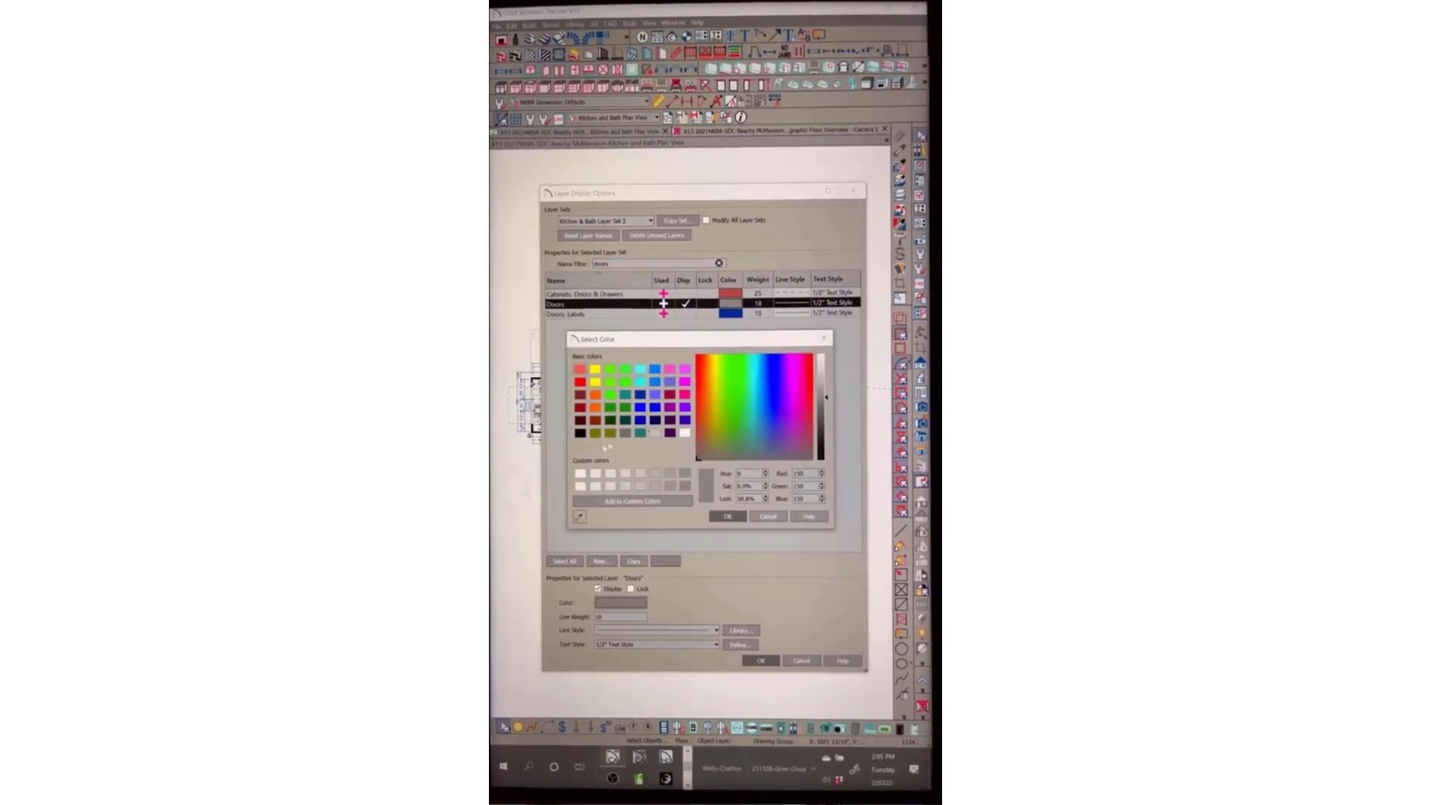
left_click(581, 433)
left_click(728, 516)
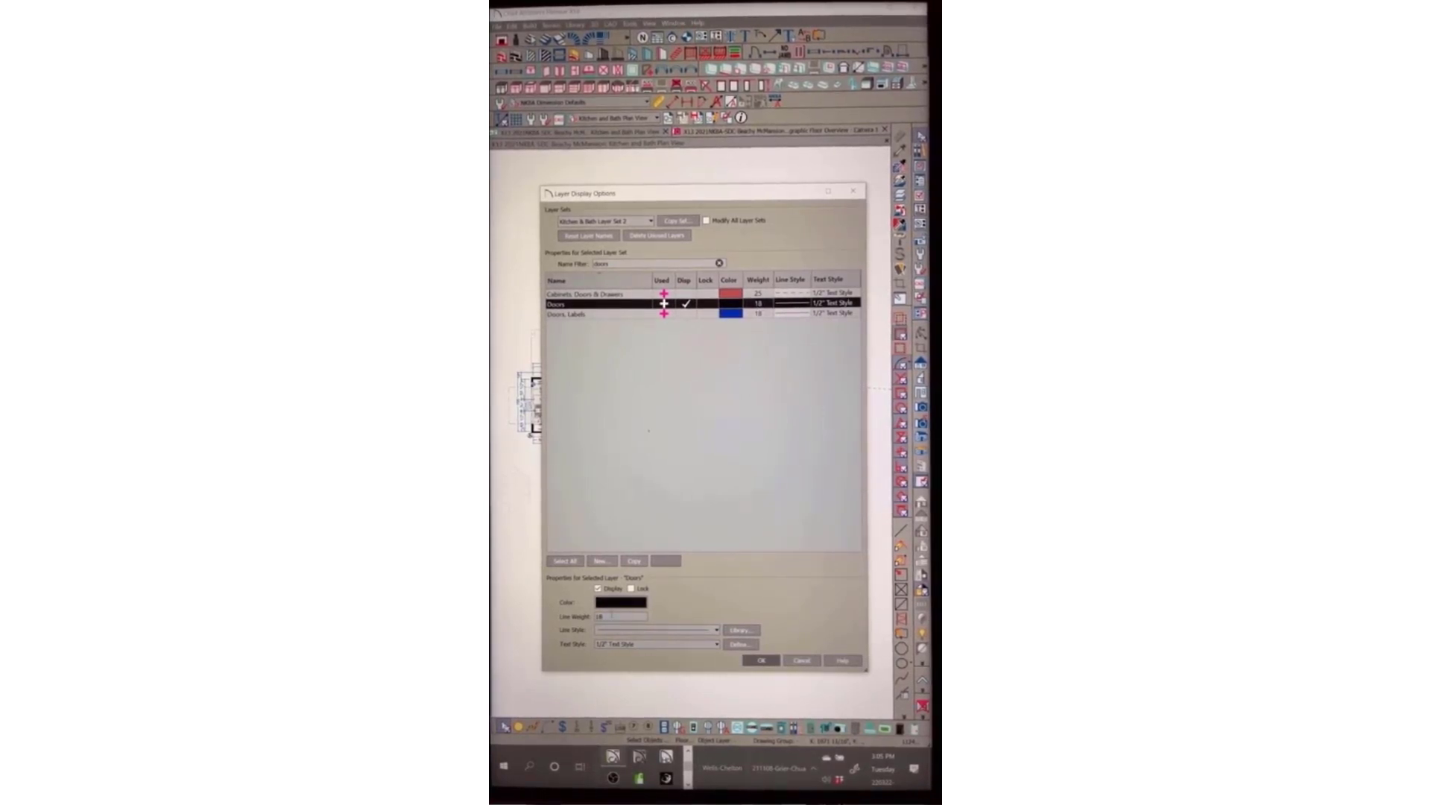
Set the Doors layer's line weight to 65 and accept the layer display options
left_click_drag(616, 617, 537, 629)
type("65")
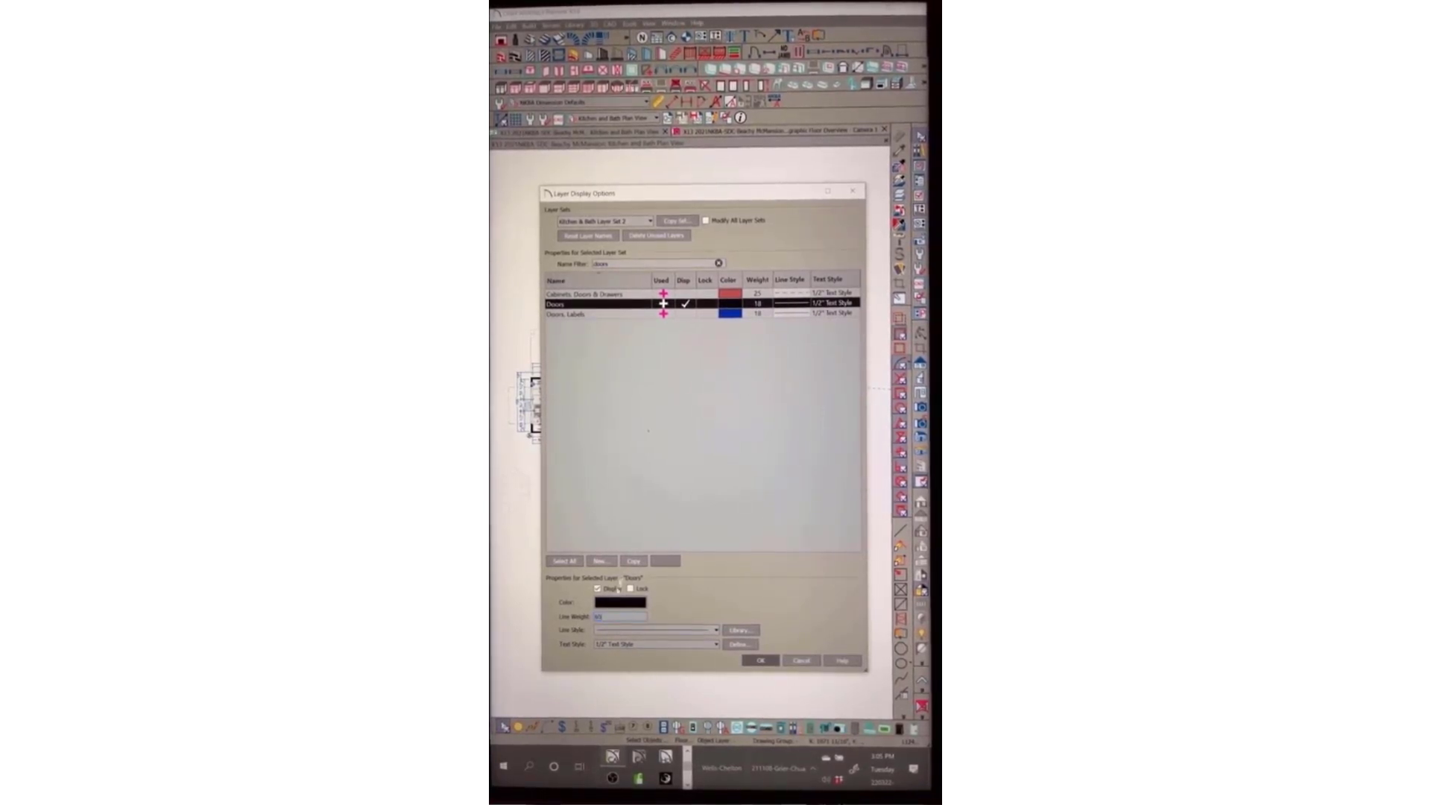
left_click(760, 660)
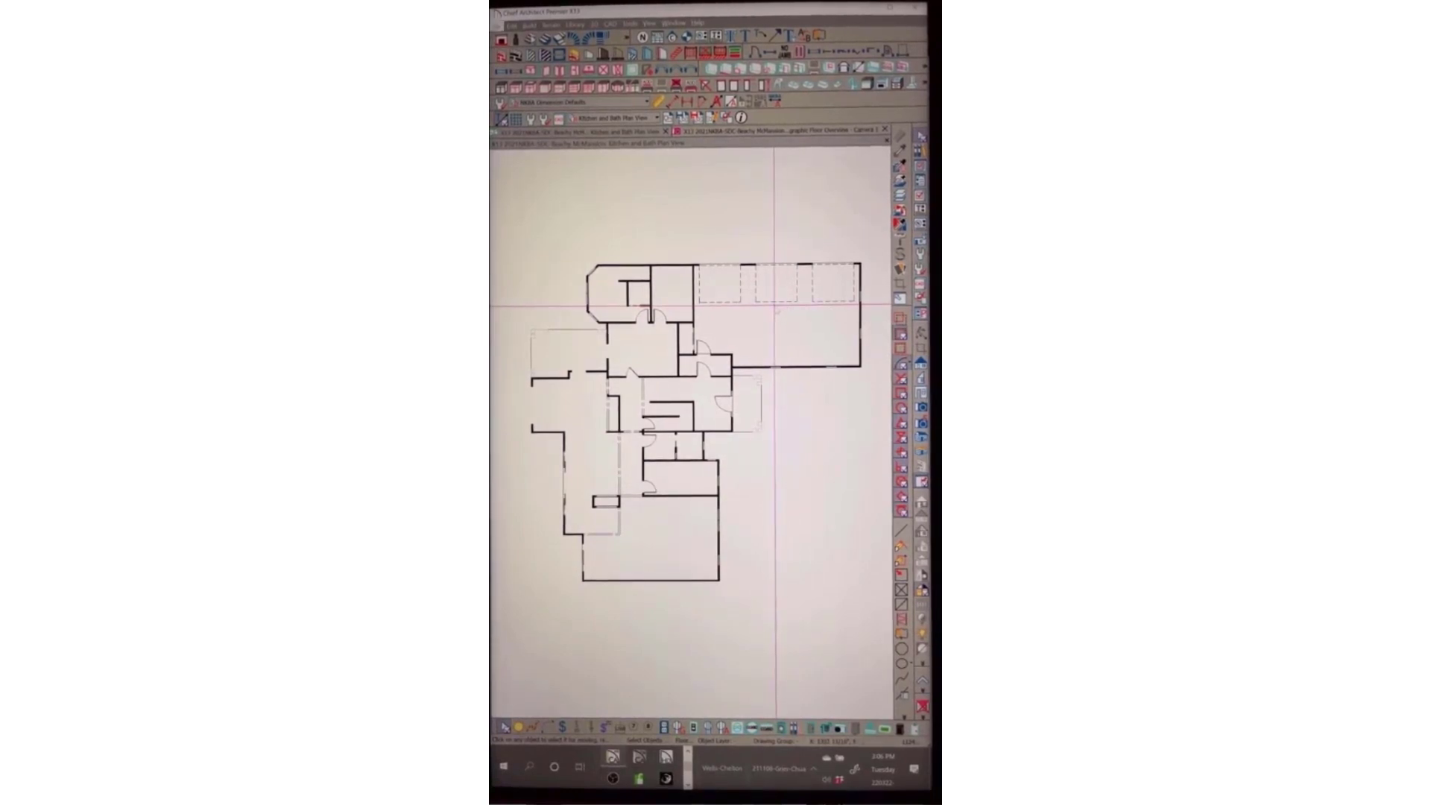
Import the "Ortho Render" picture into the plan and turn on the display of the "CAD, Kitchen & Bath" layer
key("alt+f")
key("i")
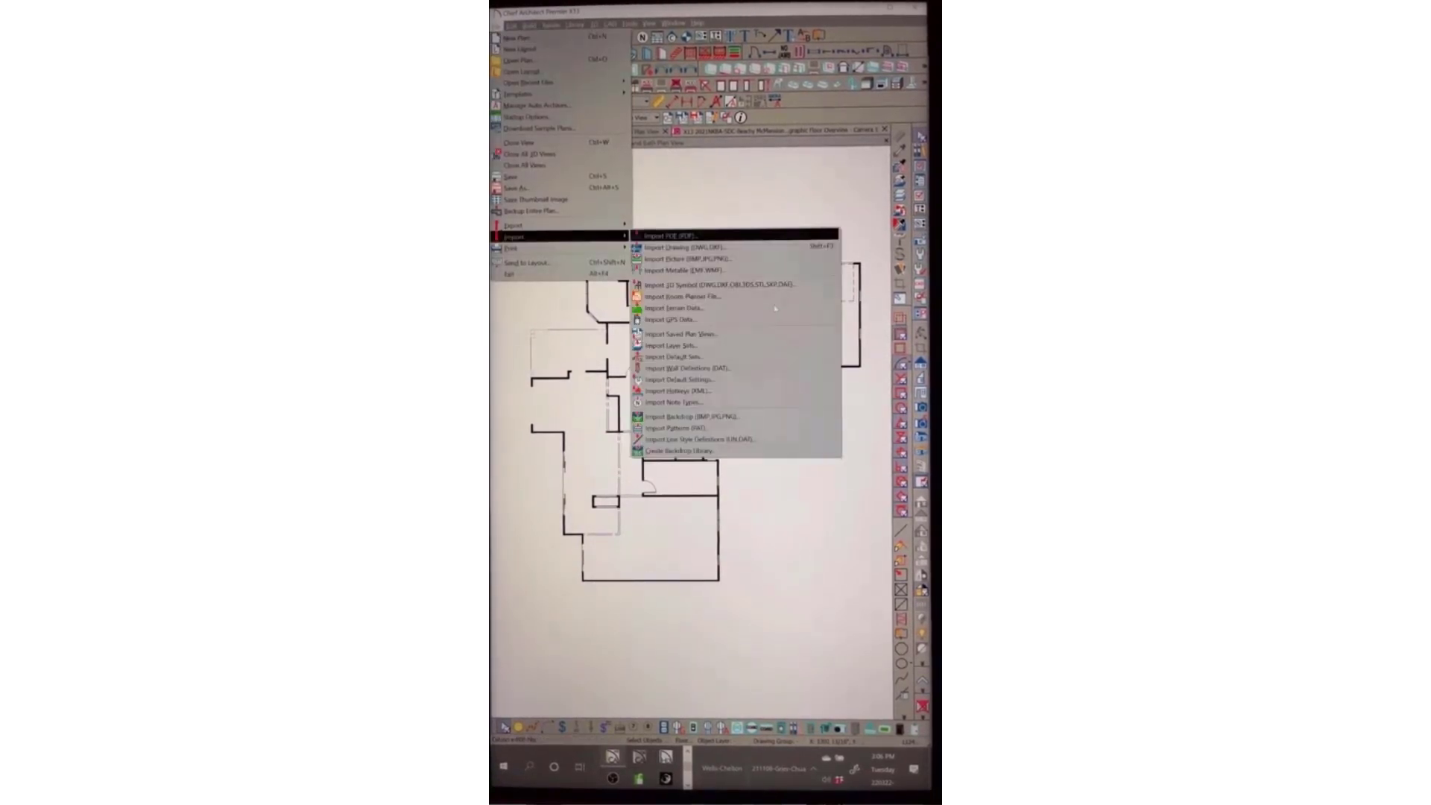
key("p")
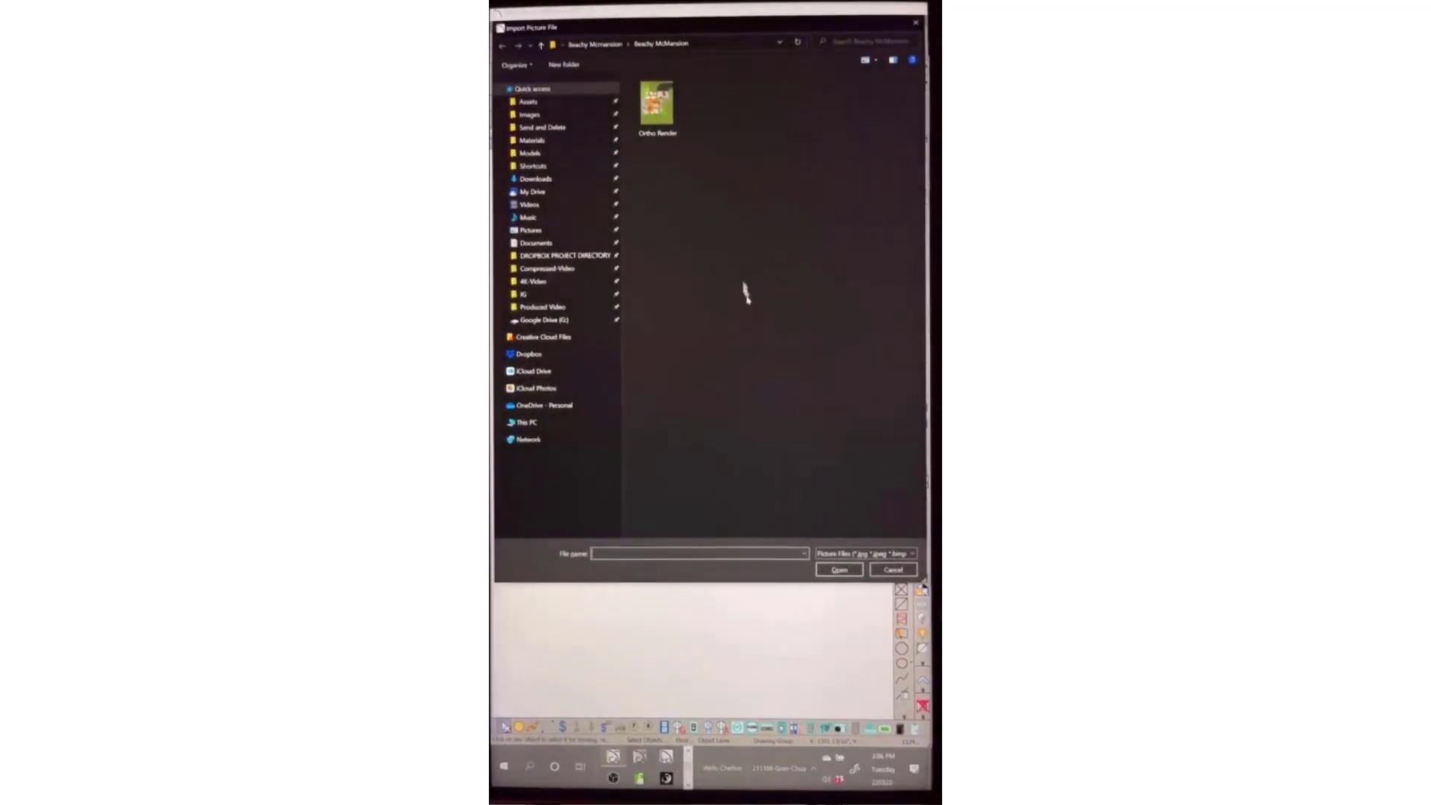
double_click(658, 106)
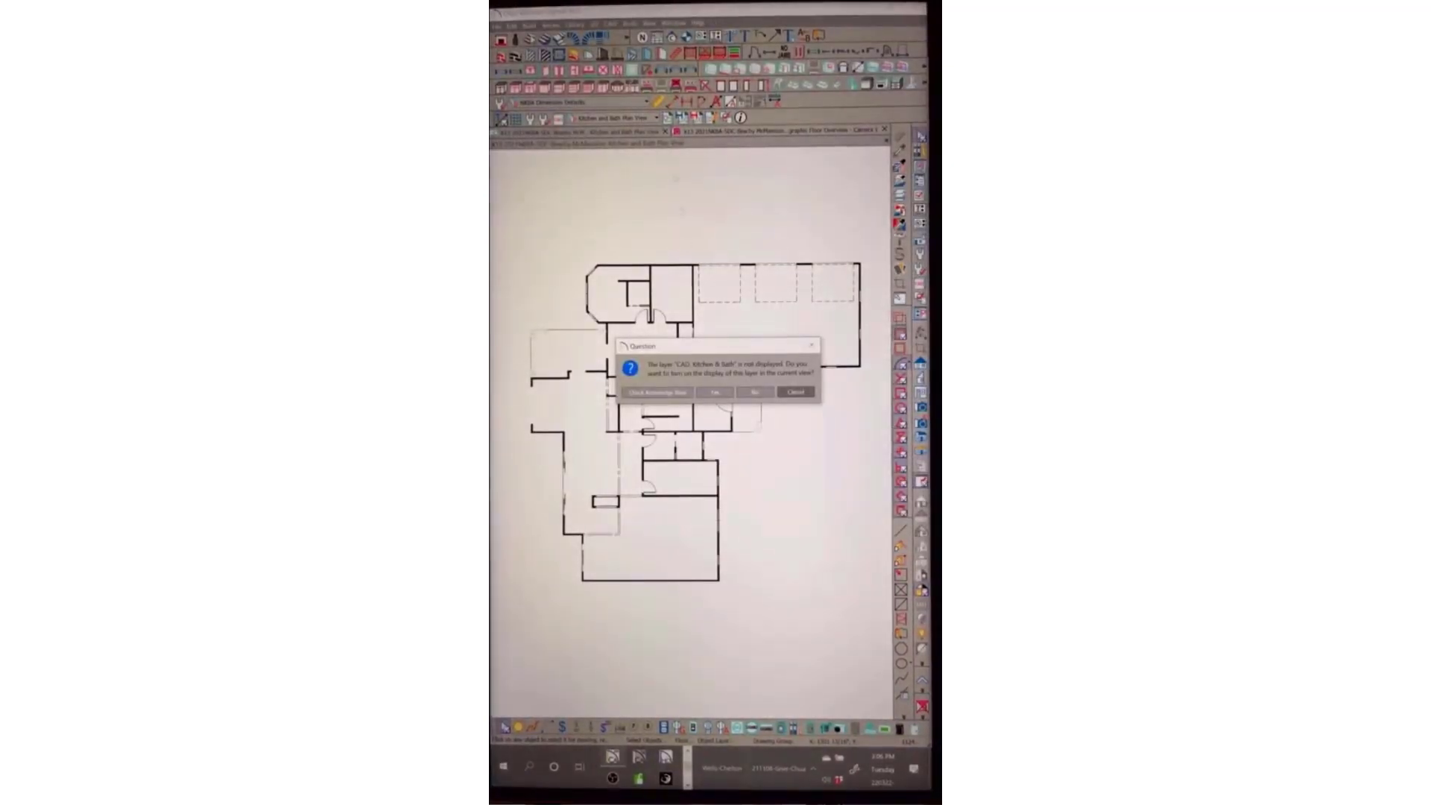
left_click(727, 396)
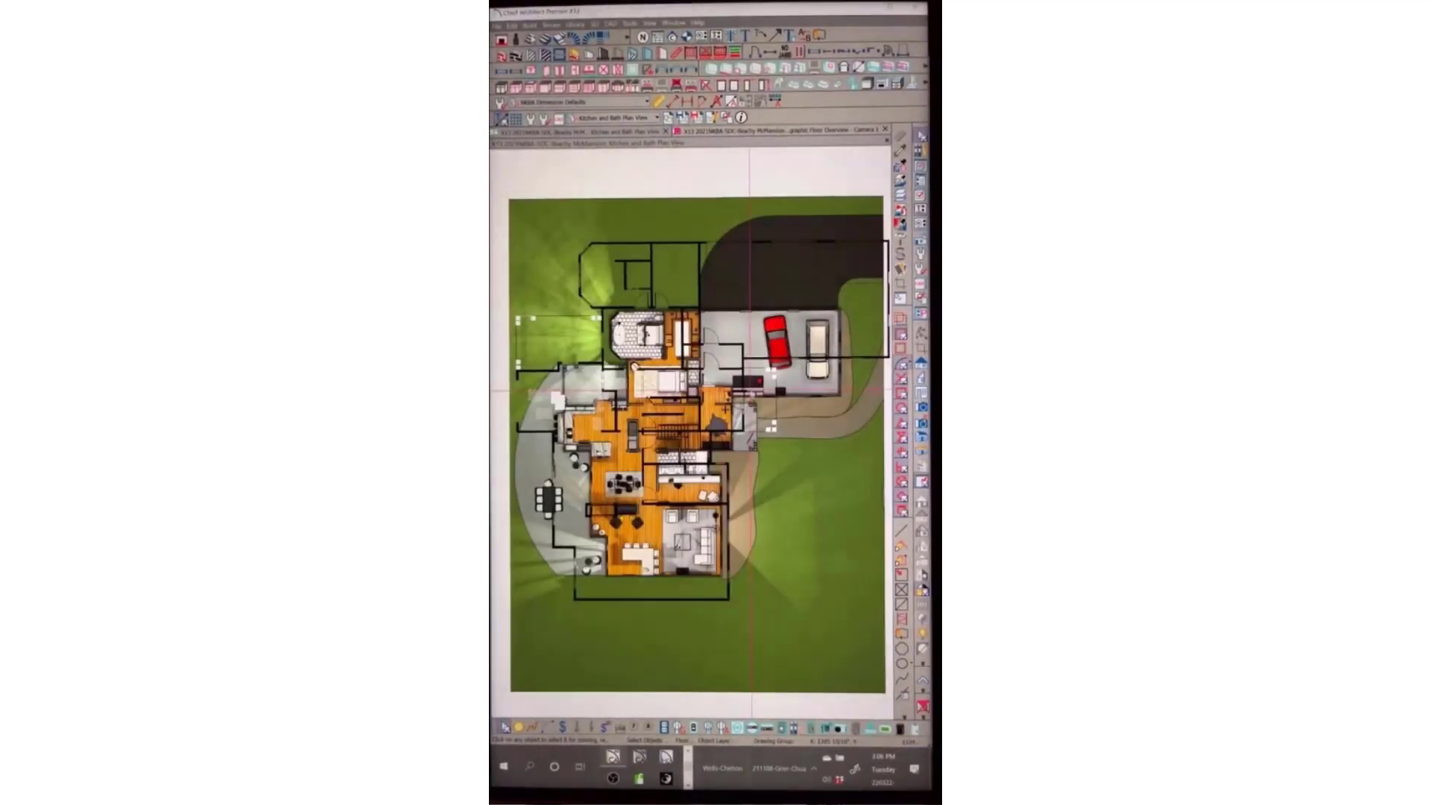
Move the imported picture off the floor plan into the empty area west of the walls
scroll(785, 423, "down", 4)
left_click(694, 416)
middle_click_drag(693, 416, 757, 415)
left_click_drag(757, 415, 597, 413)
Measure the vertical distance between the house's northern and southern exterior walls with a temporary CAD line, leaving its coordinates unchanged
scroll(599, 412, "up", 4)
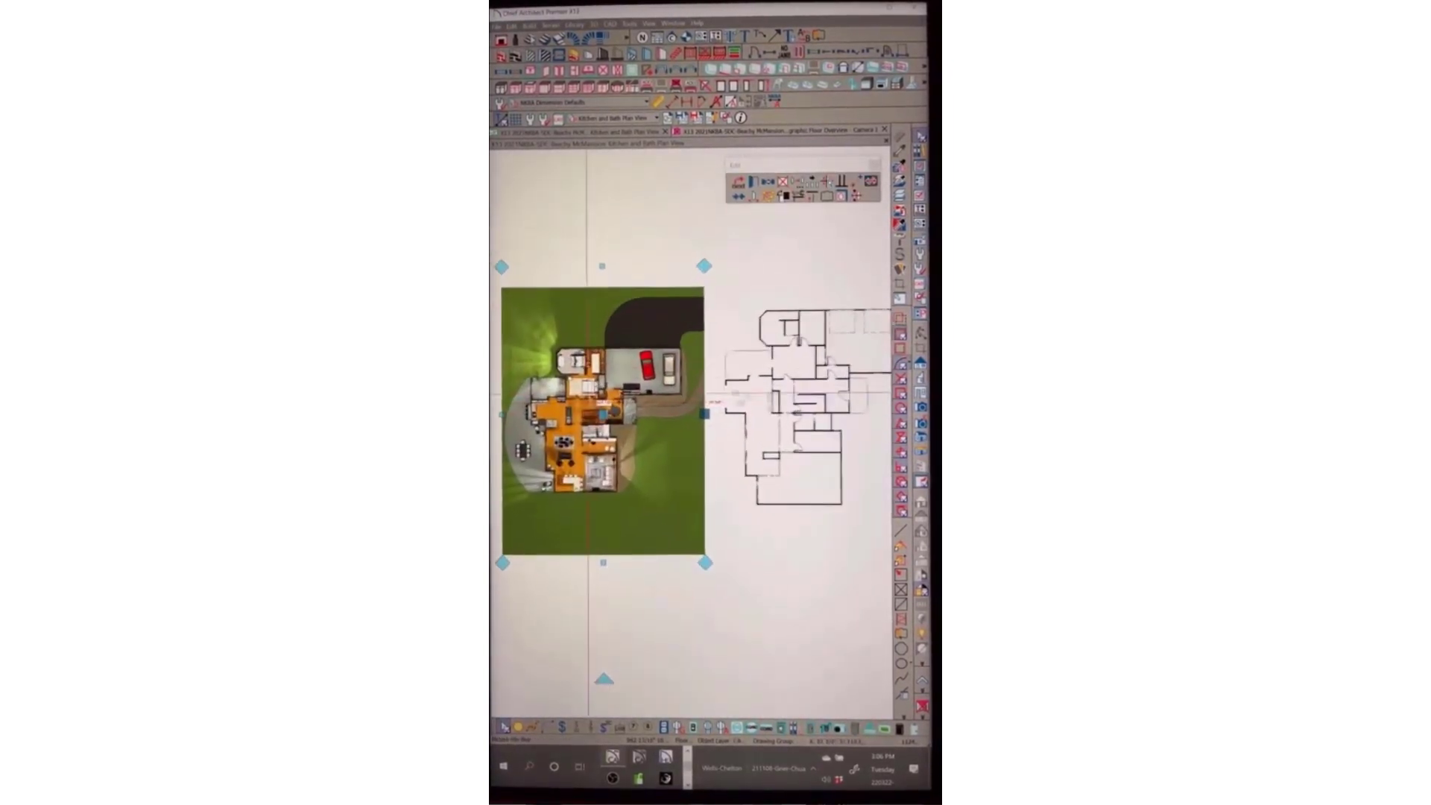
scroll(653, 392, "right", 6)
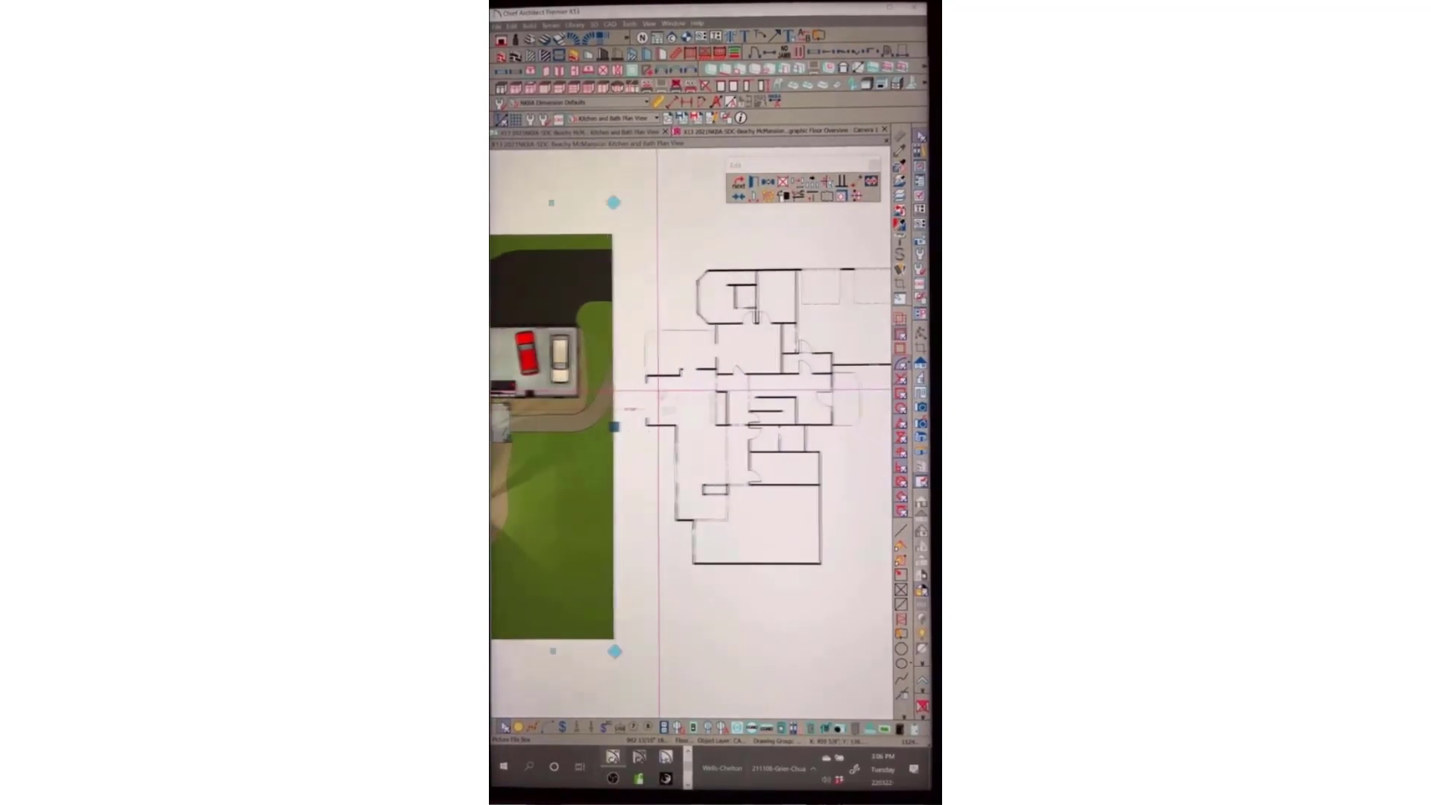
scroll(659, 395, "up", 1)
scroll(659, 395, "up", 1)
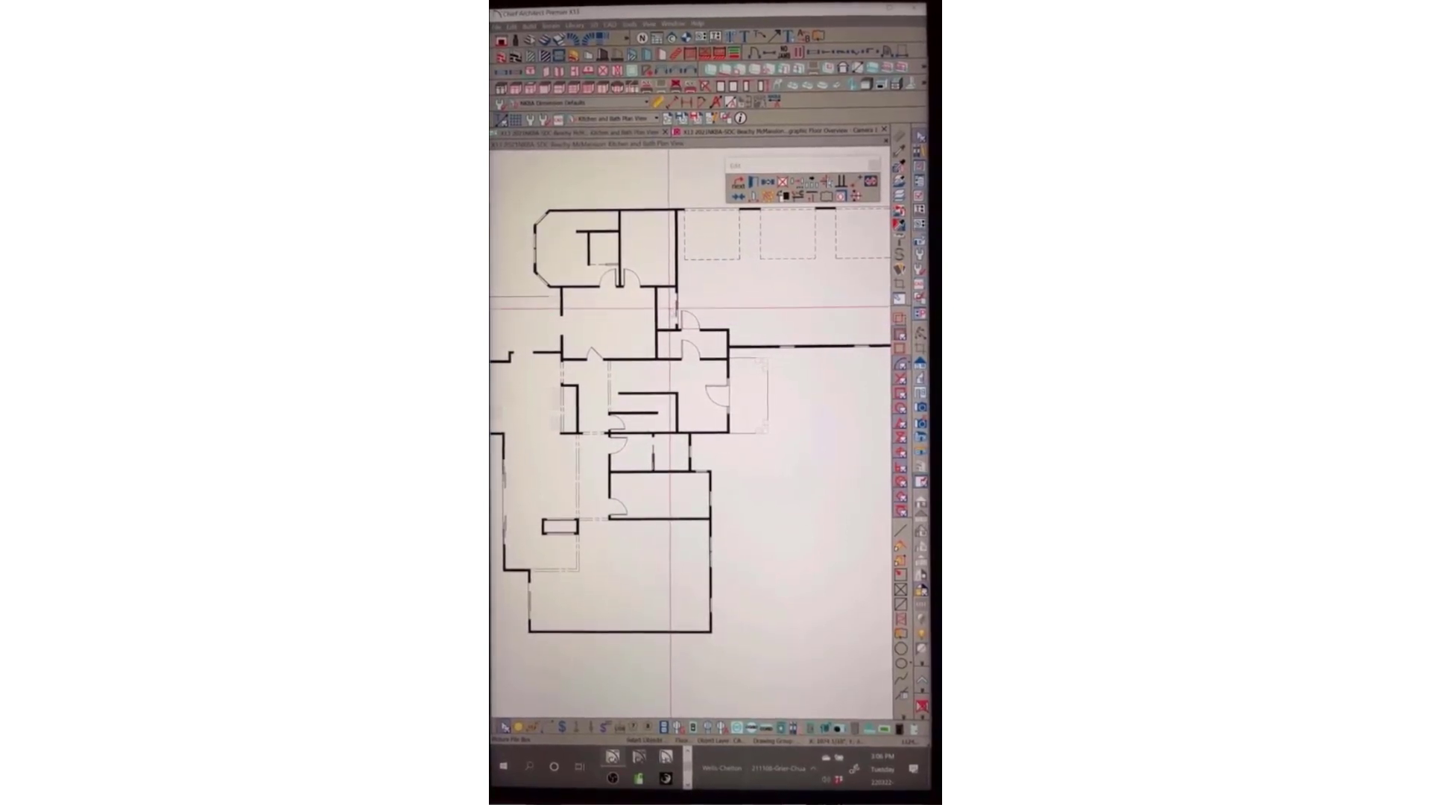
scroll(670, 302, "up", 4)
scroll(672, 346, "up", 2)
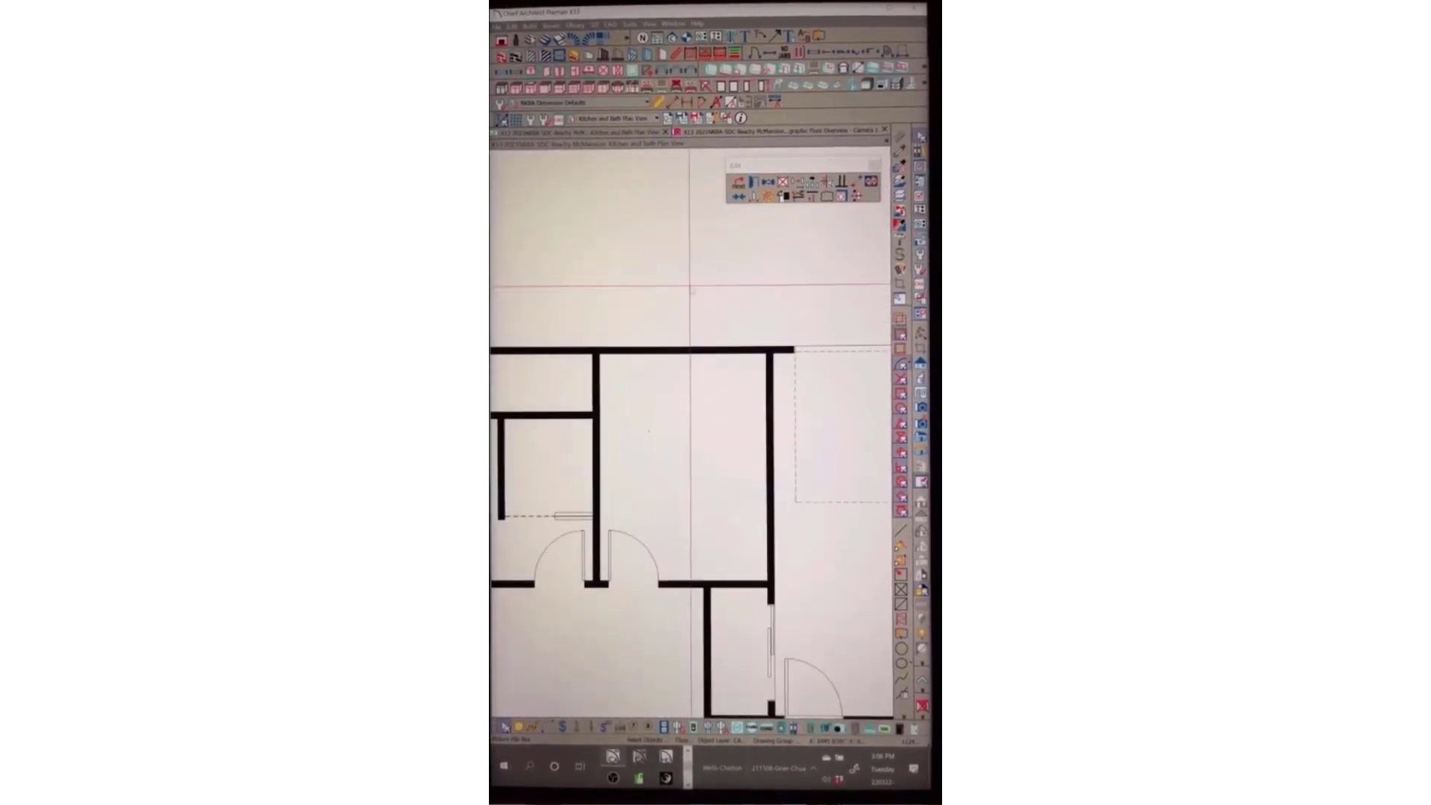
right_click(689, 285)
left_click(661, 313)
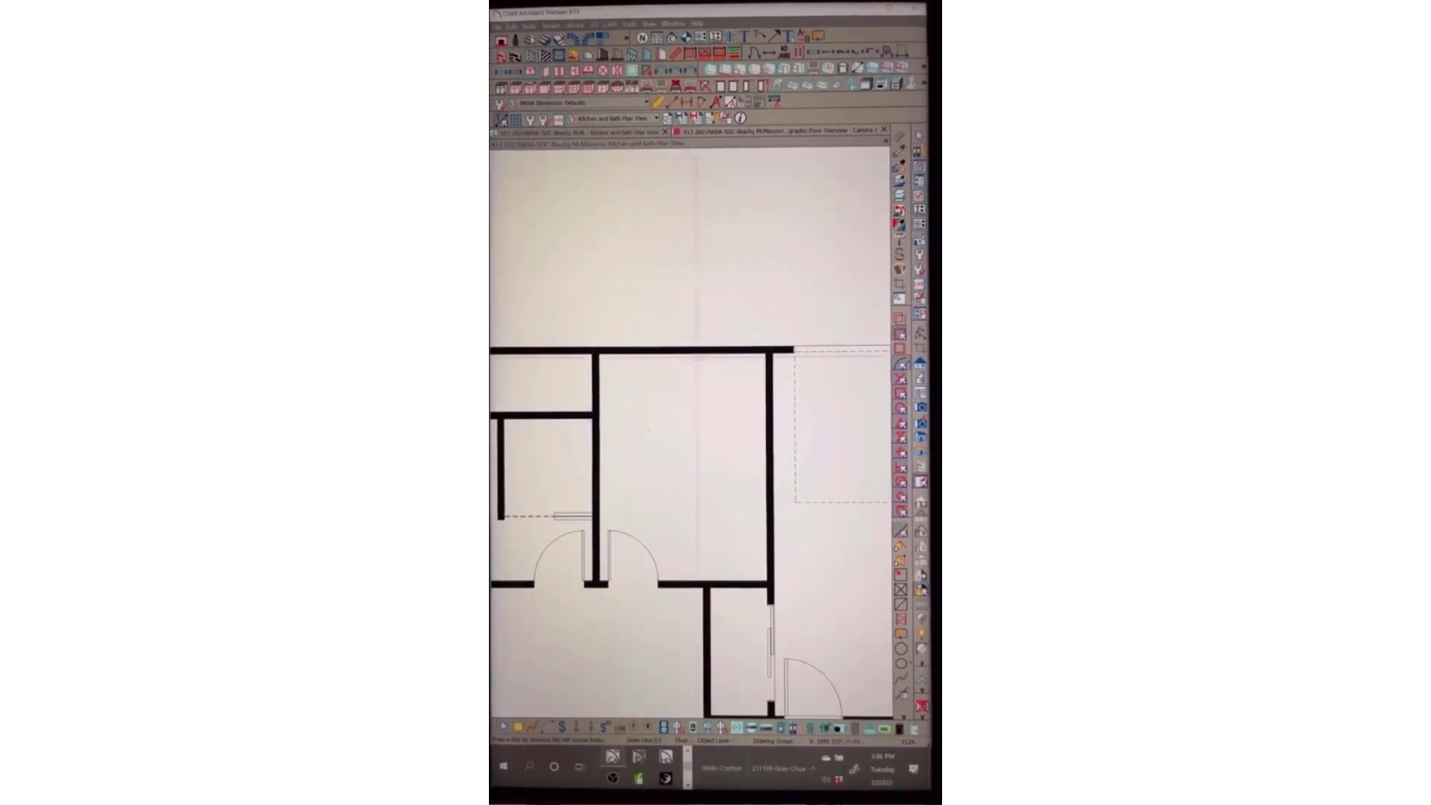
mouse_move(683, 353)
left_mouse_down()
mouse_move(660, 435)
mouse_move(684, 447)
mouse_move(680, 361)
mouse_move(687, 410)
left_mouse_up()
scroll(683, 440, "up", 8)
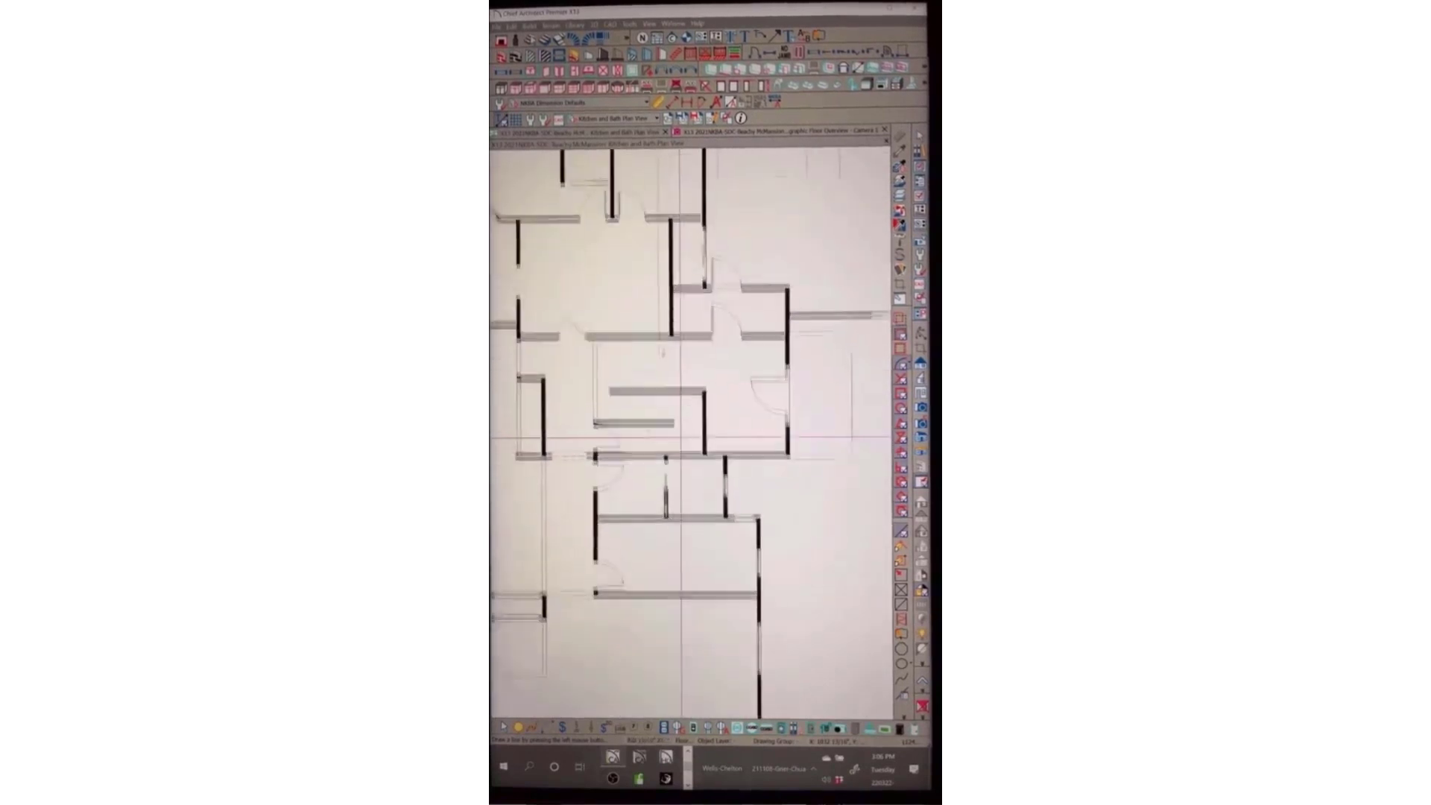
scroll(638, 468, "up", 6)
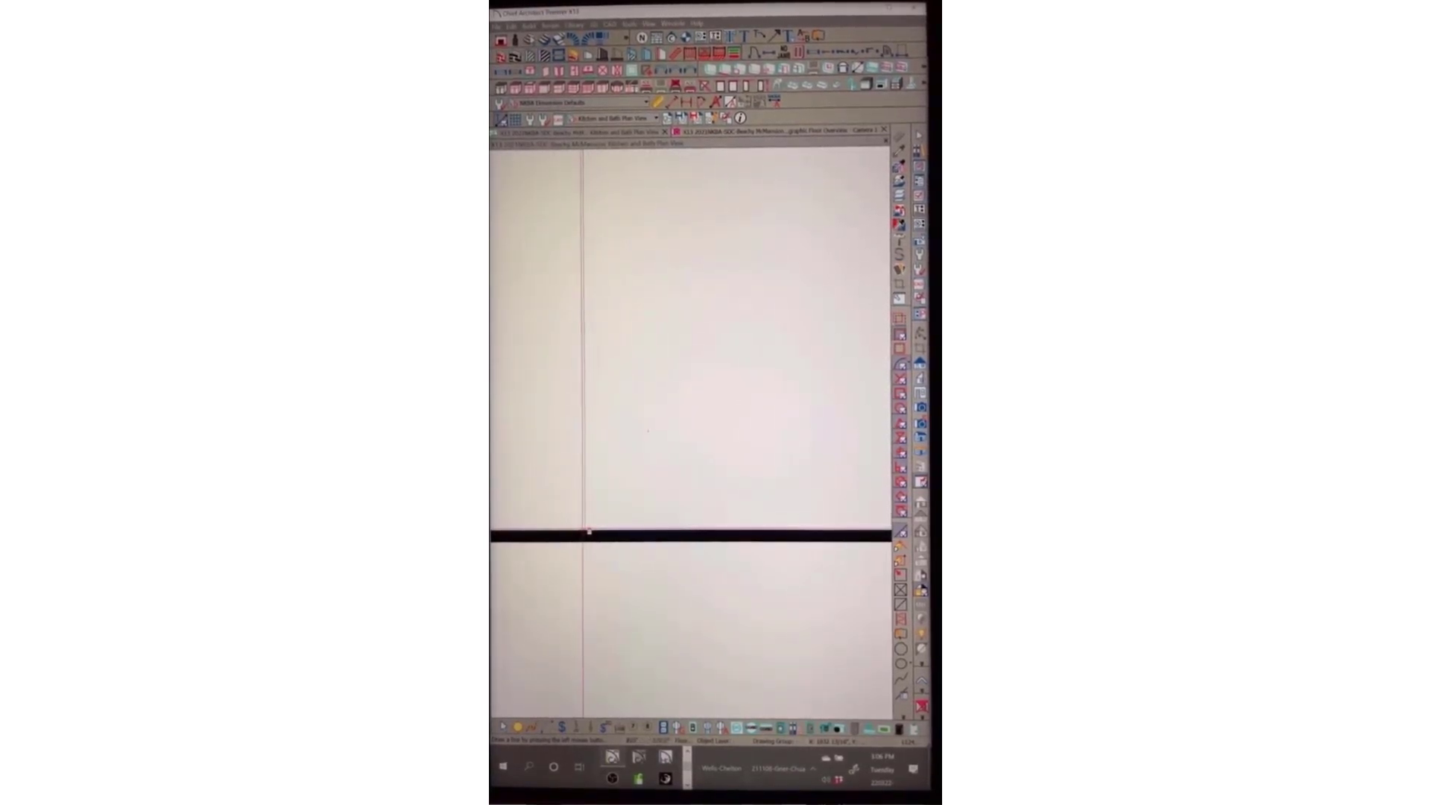
key("Tab")
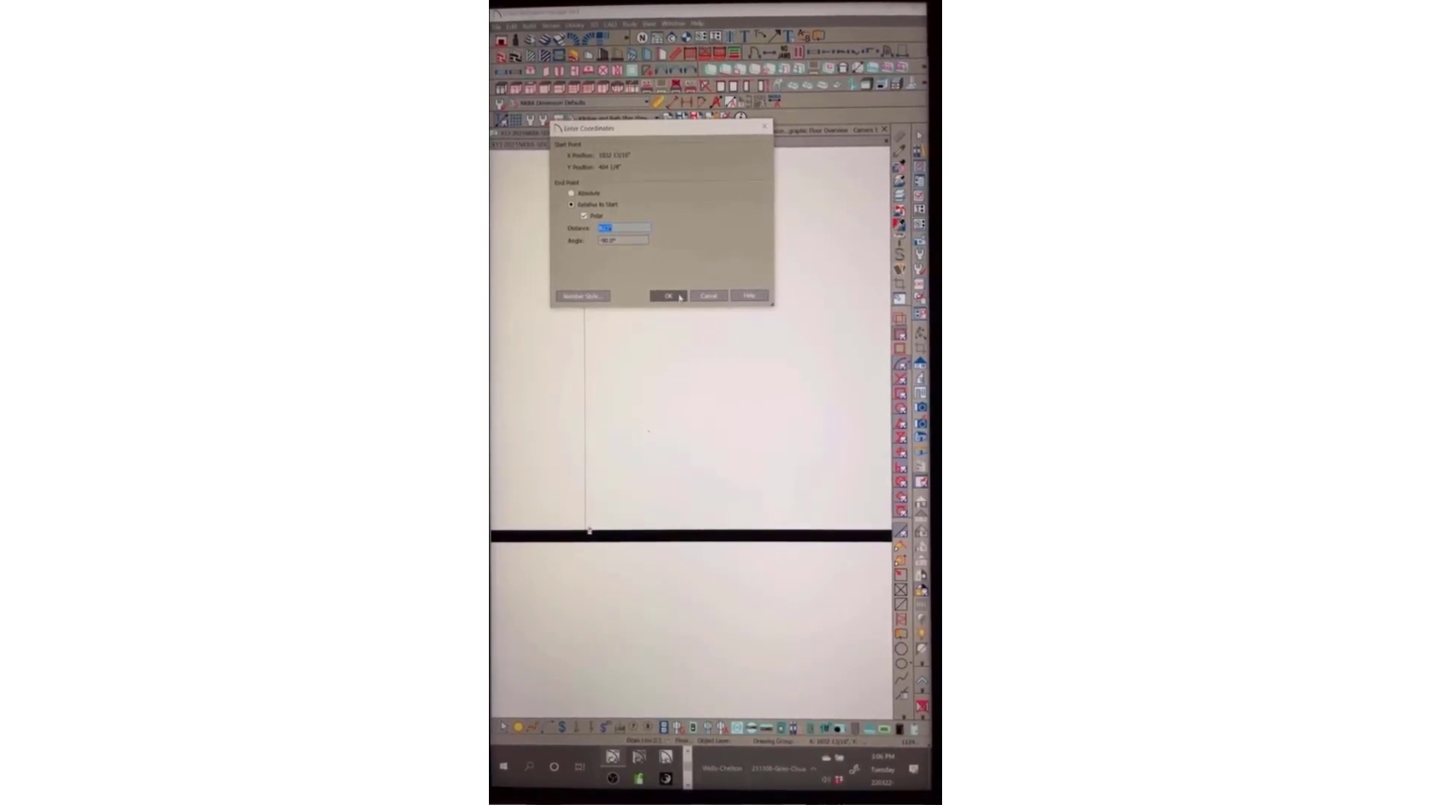
left_click(707, 296)
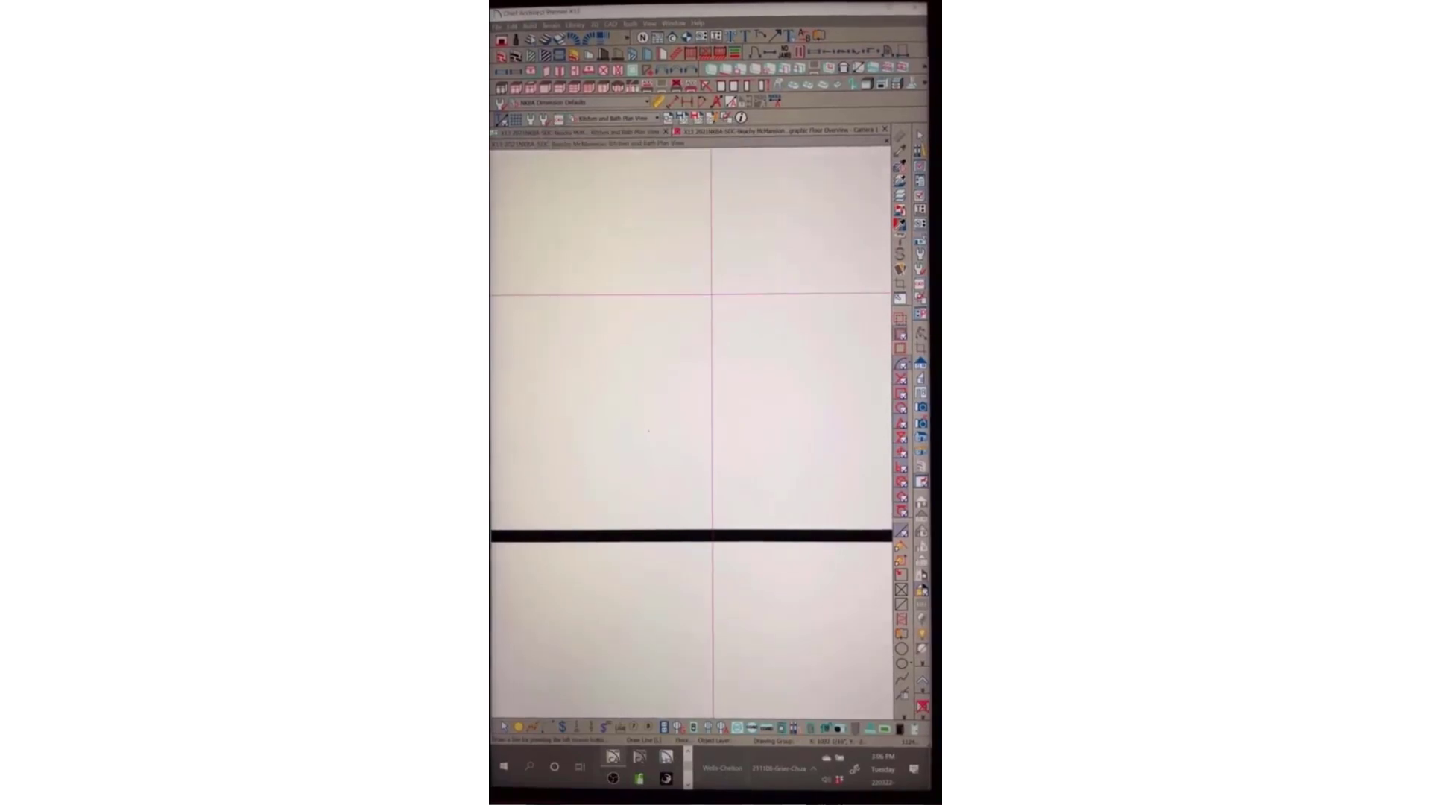
Start a Point to Point Resize of the picture with its first point on the exterior wall above the walk-in closet
scroll(712, 293, "down", 5)
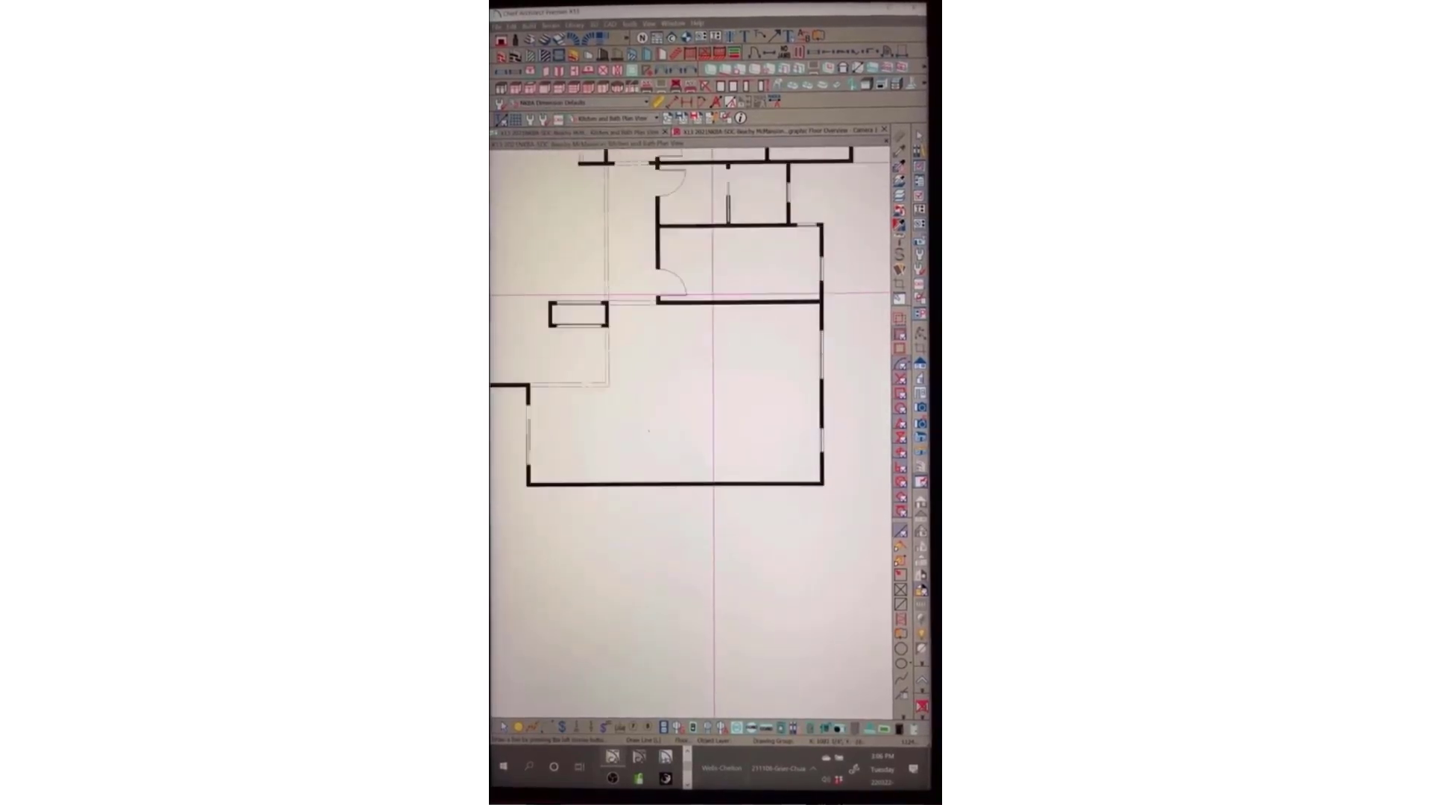
scroll(713, 293, "up", 5)
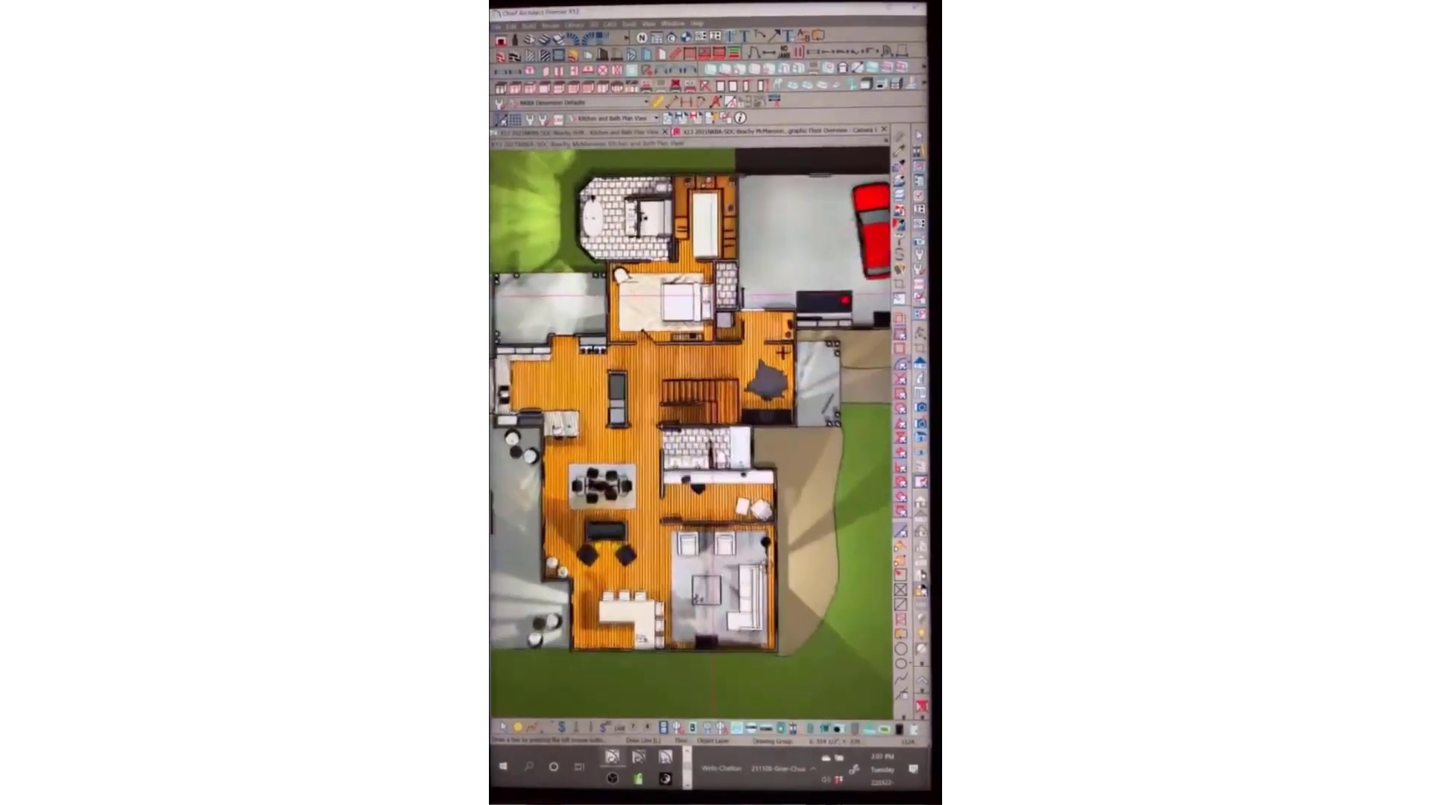
scroll(714, 293, "up", 4)
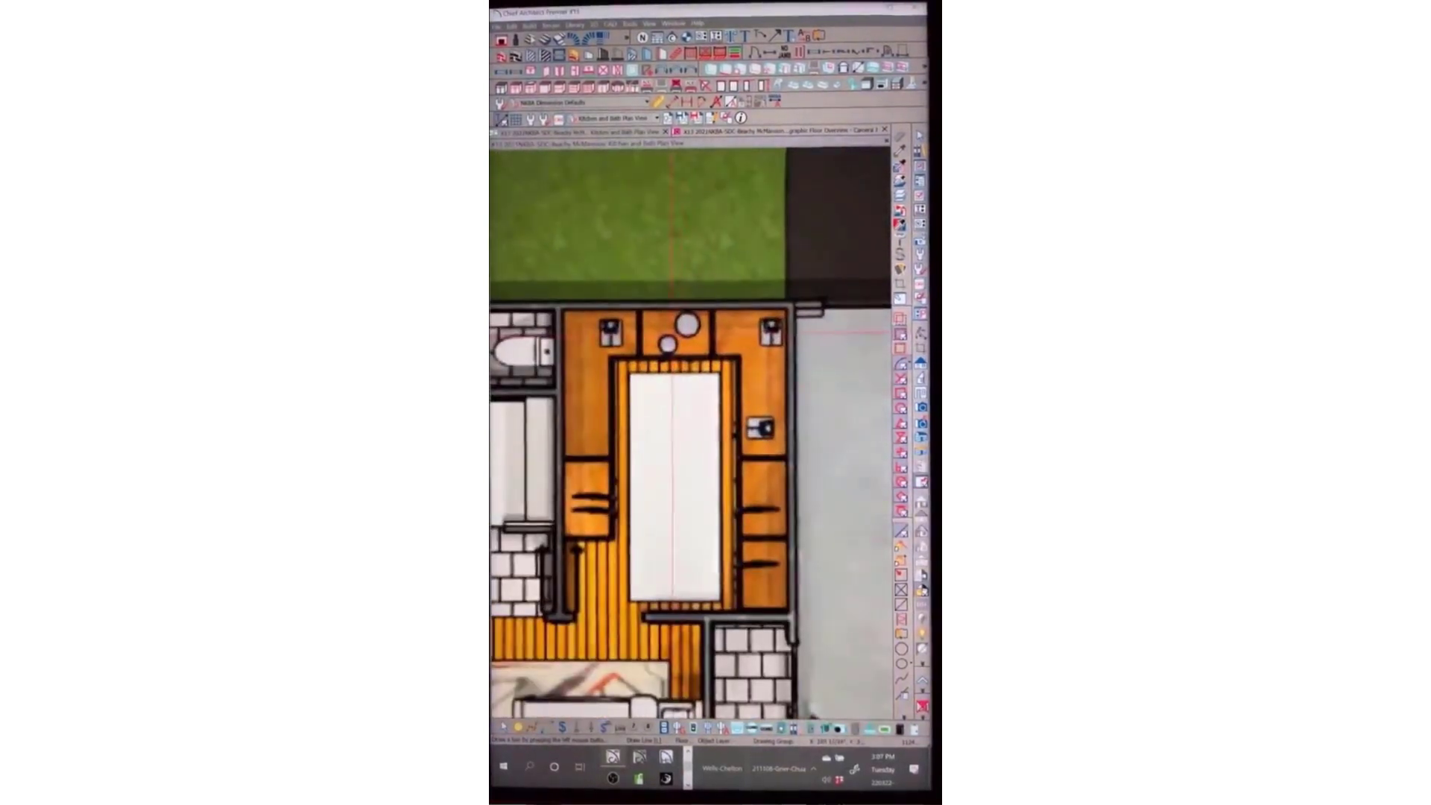
left_click_drag(788, 165, 680, 232)
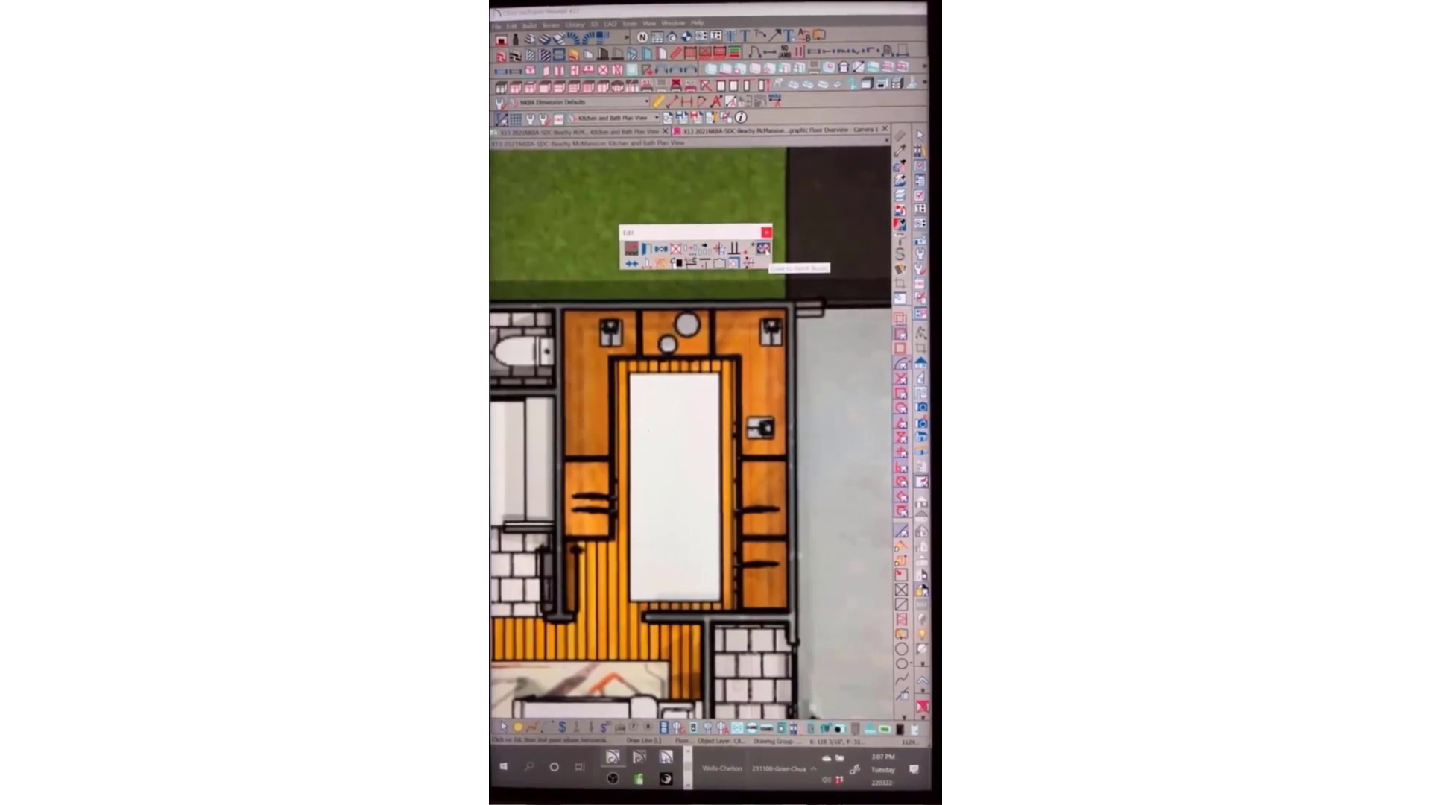
left_click(762, 249)
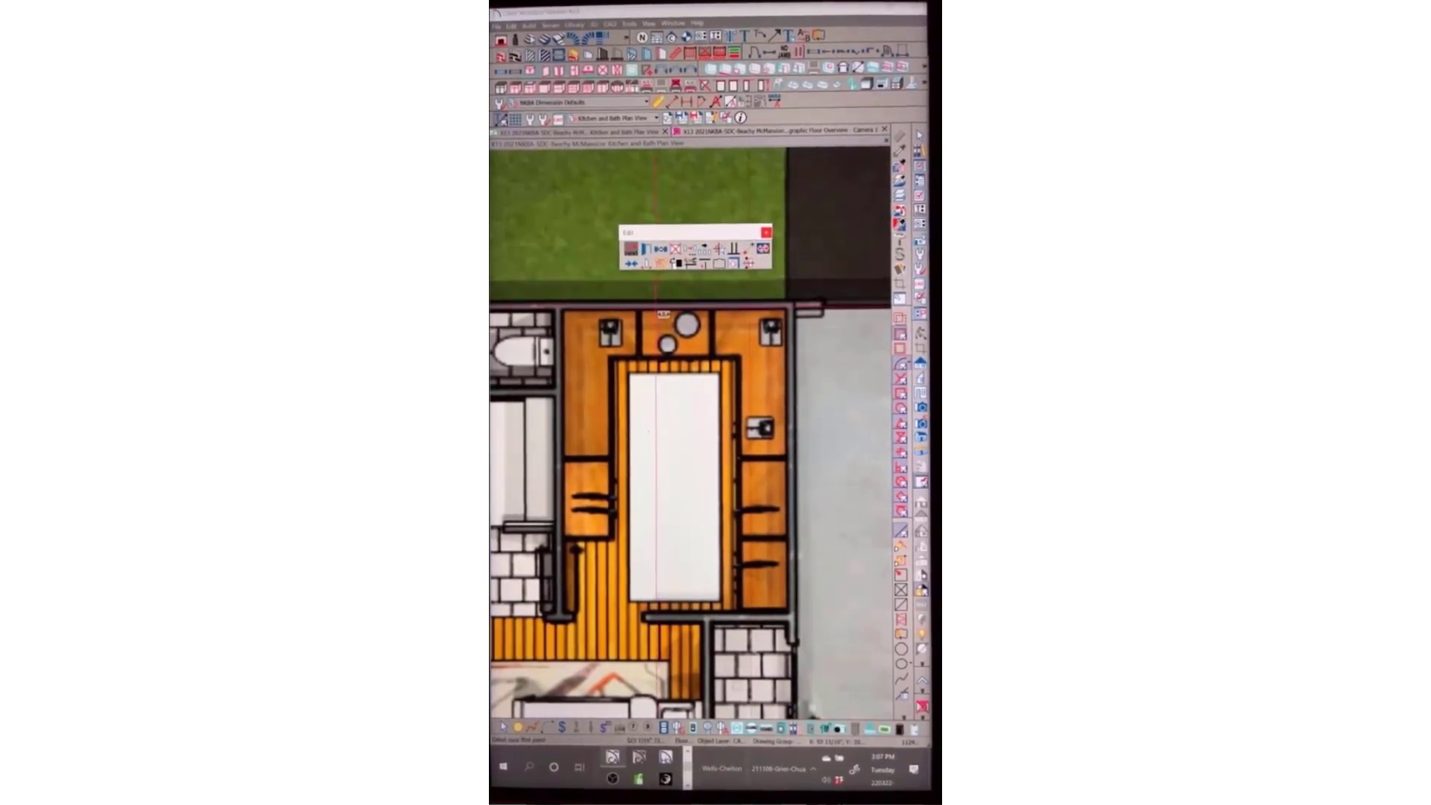
left_click(653, 308)
Place the second resize point on the living room's southern exterior wall and set the vertical distance to 623", retaining the aspect ratio
scroll(683, 358, "down", 5)
middle_click_drag(685, 361, 674, 108)
middle_click_drag(675, 514, 674, 433)
scroll(674, 417, "up", 7)
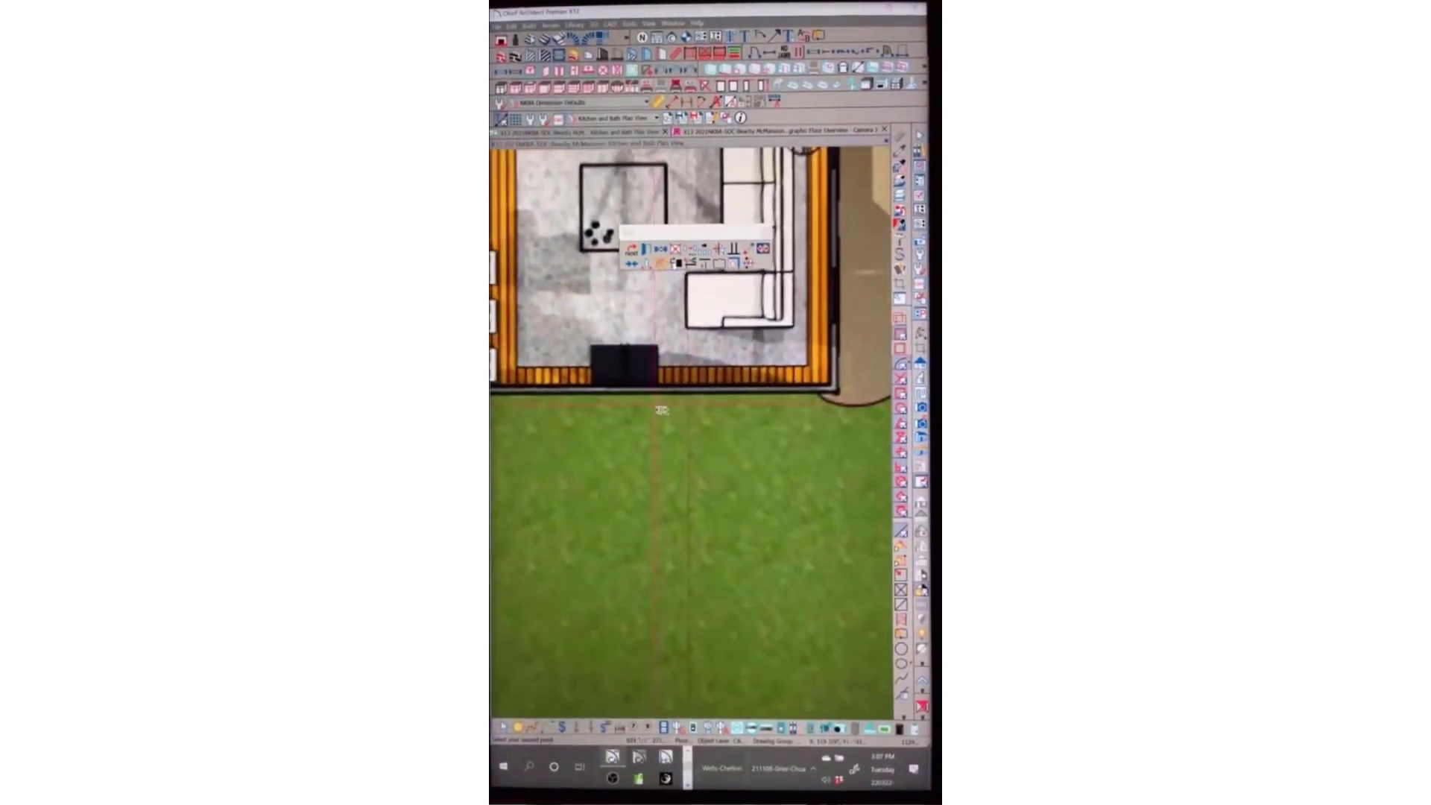
scroll(674, 399, "up", 2)
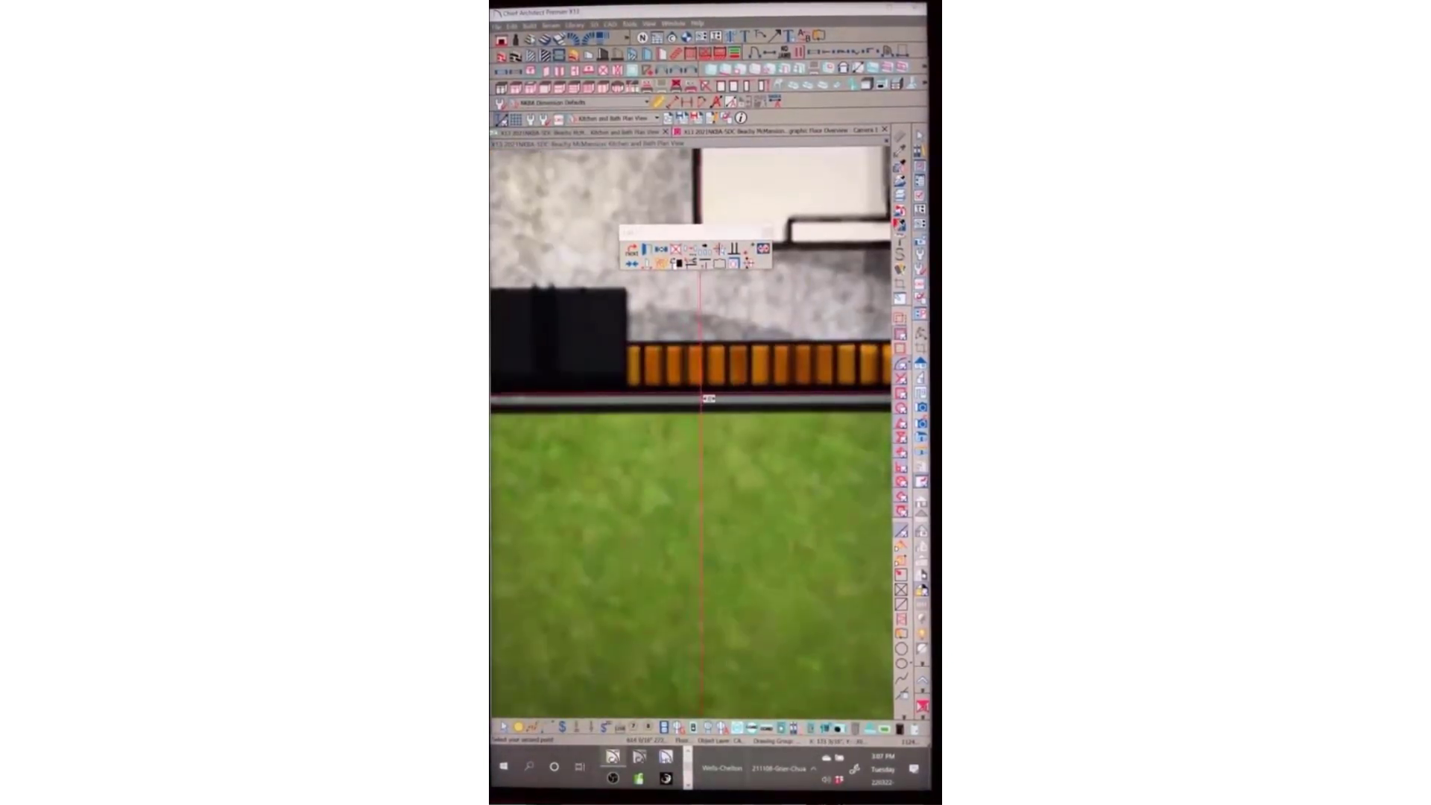
left_click(702, 397)
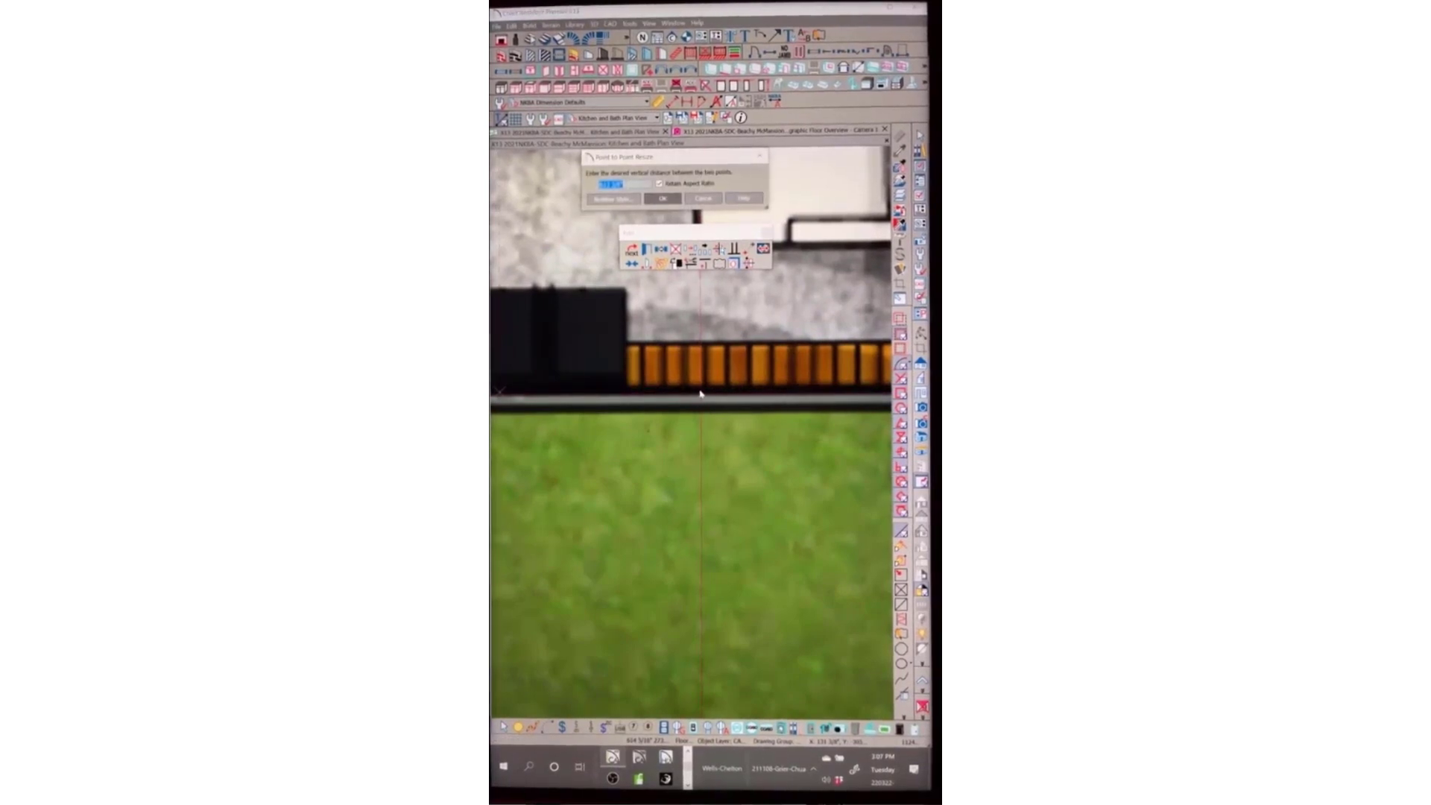
type("623")
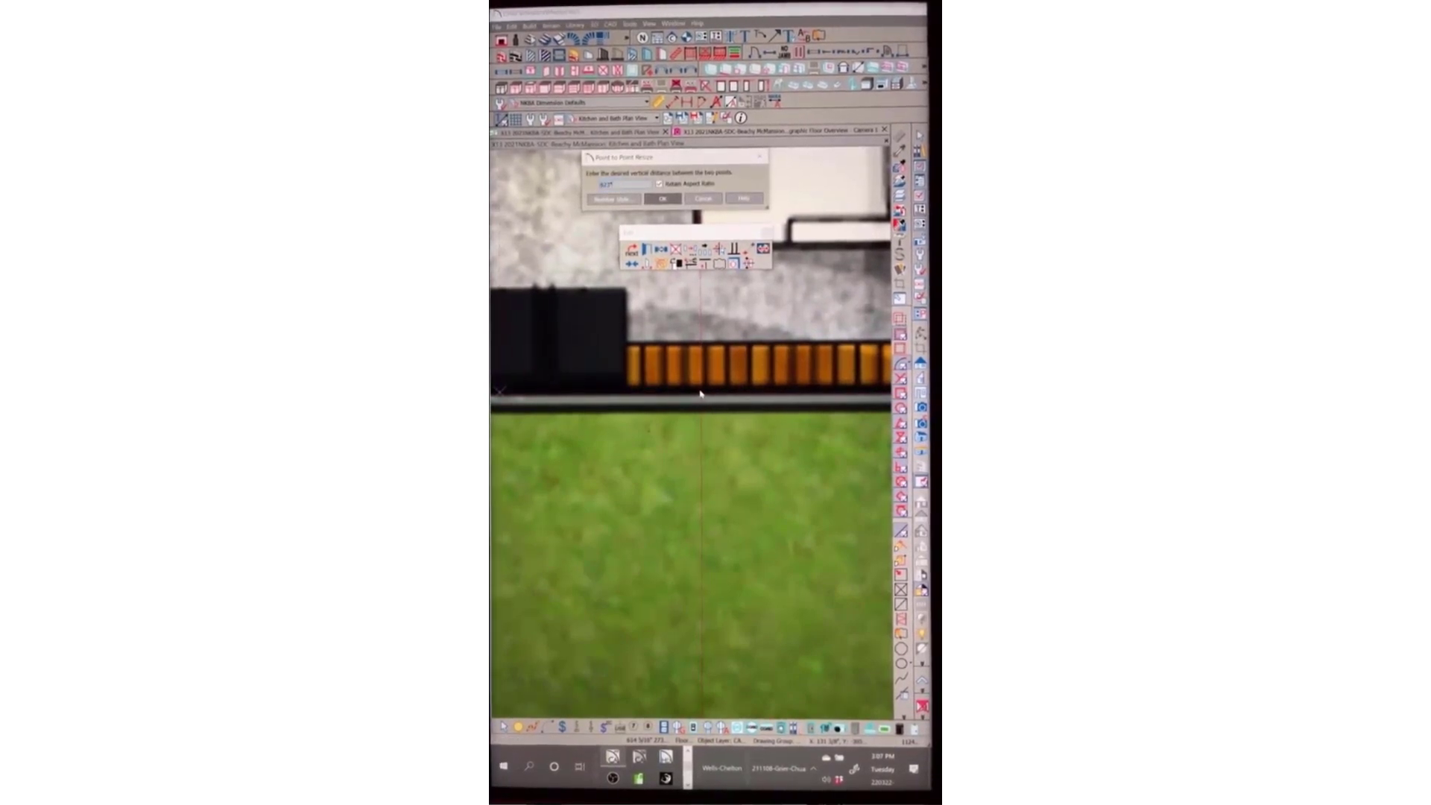
left_click(663, 200)
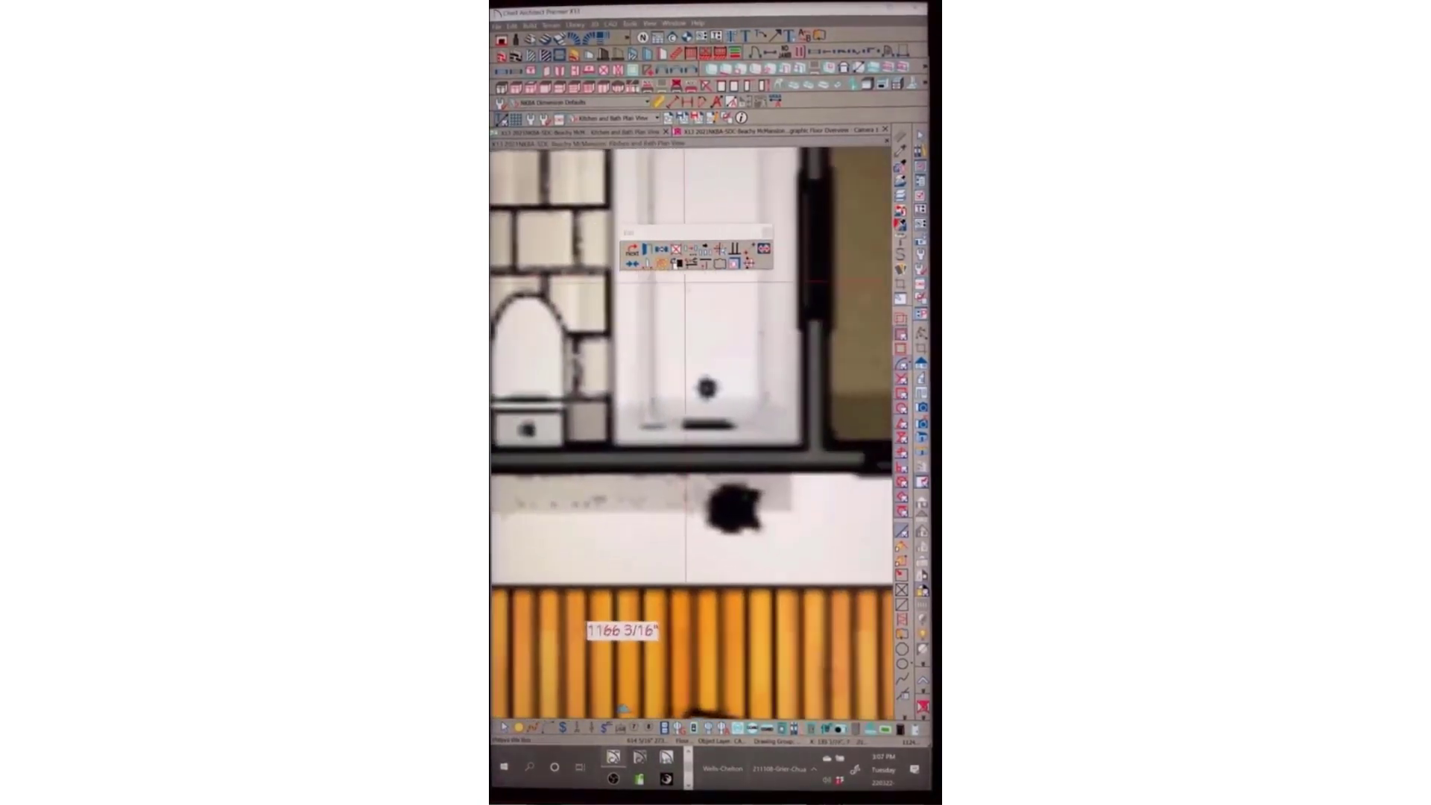
Move the picture point to point from its living room's southeast corner so the rendered walls line up with the plan walls
middle_click_drag(685, 282, 699, 385)
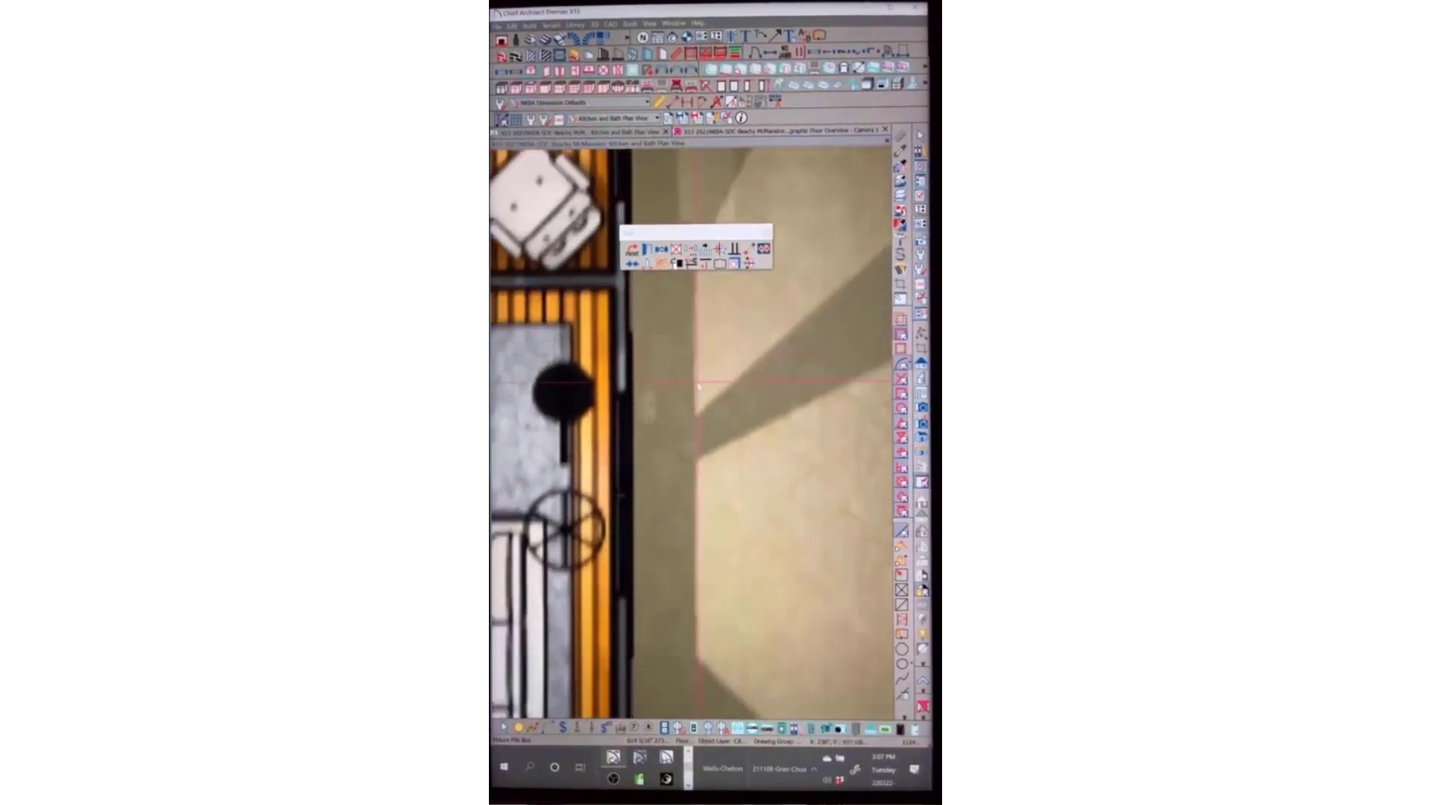
scroll(700, 388, "down", 8)
scroll(697, 392, "up", 2)
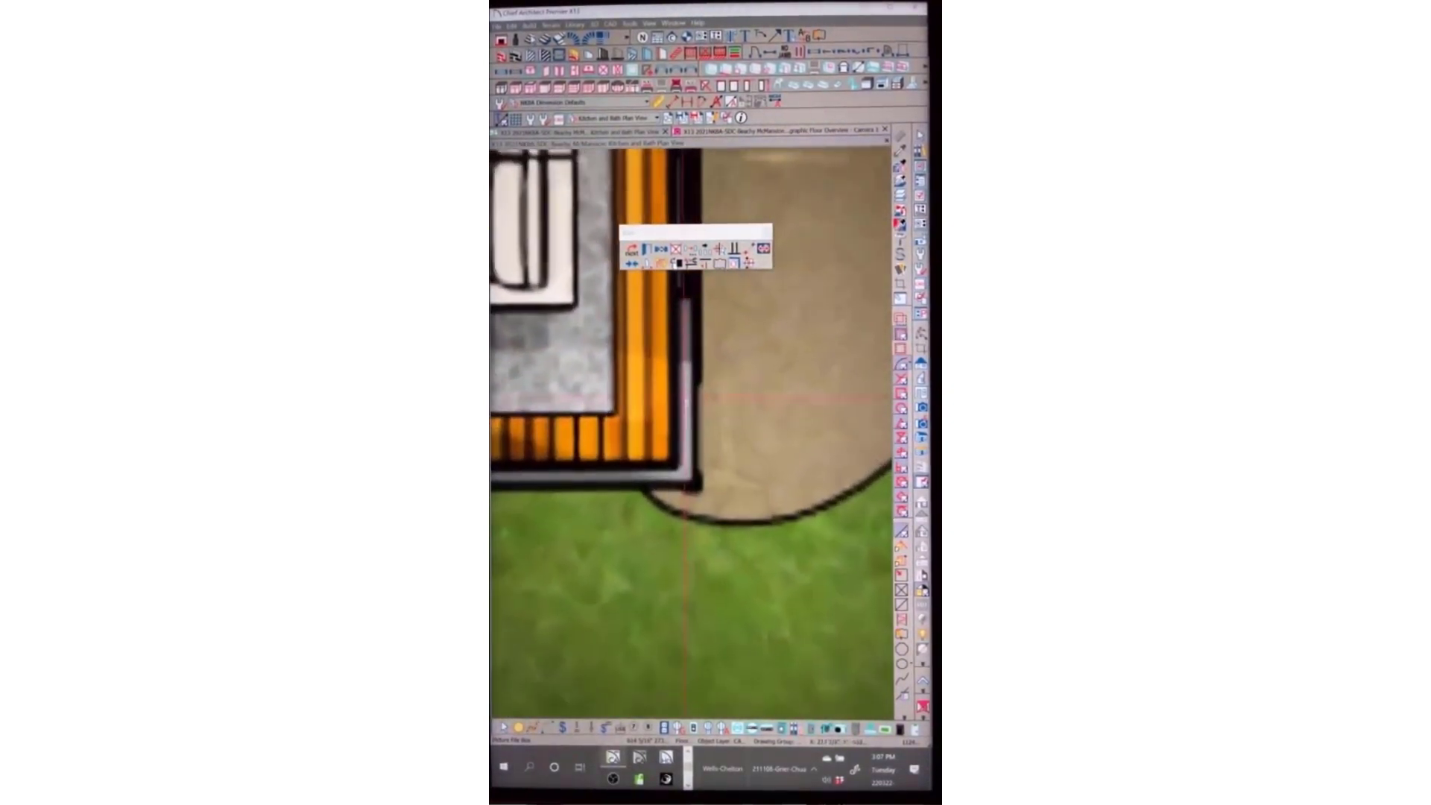
scroll(686, 398, "up", 2)
left_click(633, 249)
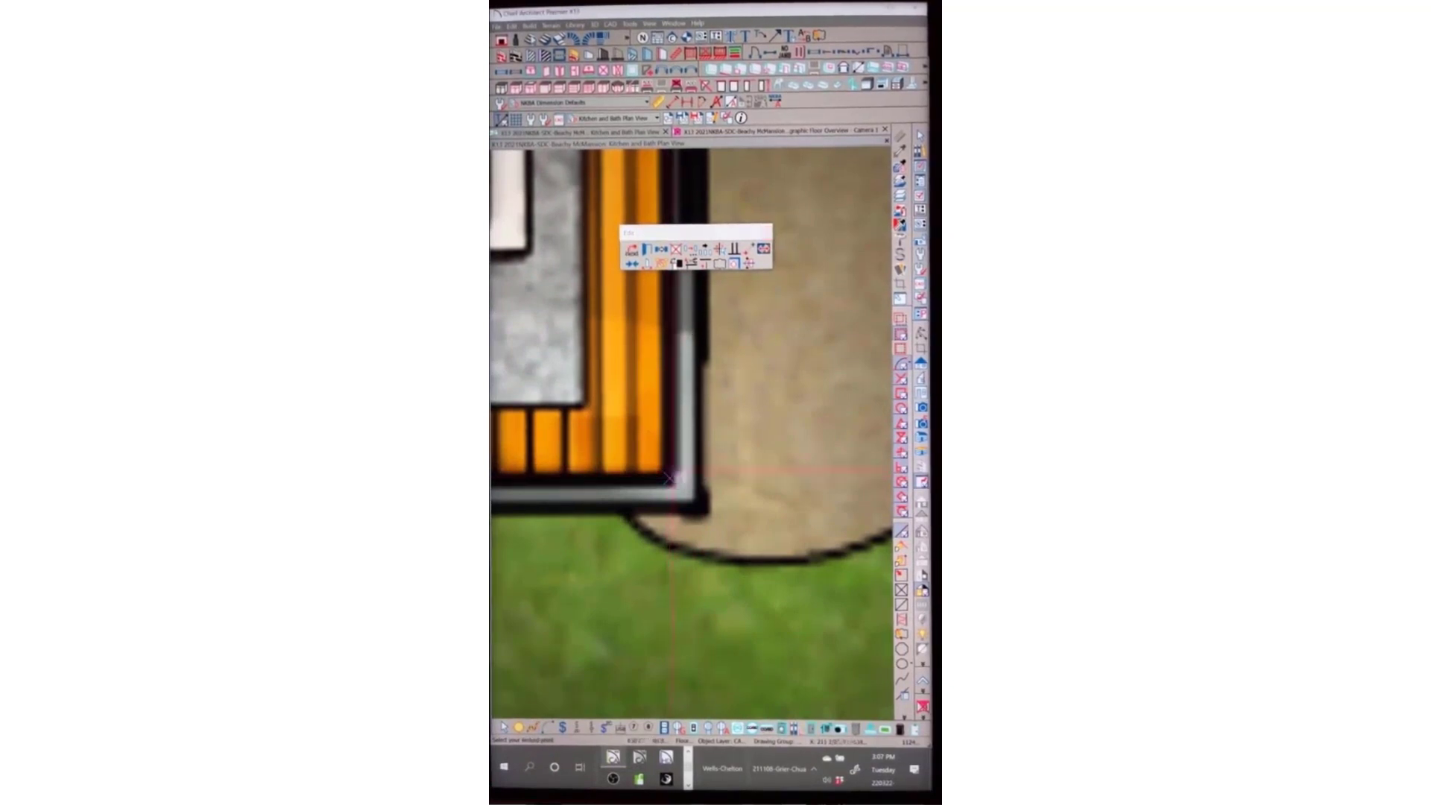
scroll(707, 408, "down", 2)
scroll(705, 411, "right", 8)
scroll(706, 411, "down", 1)
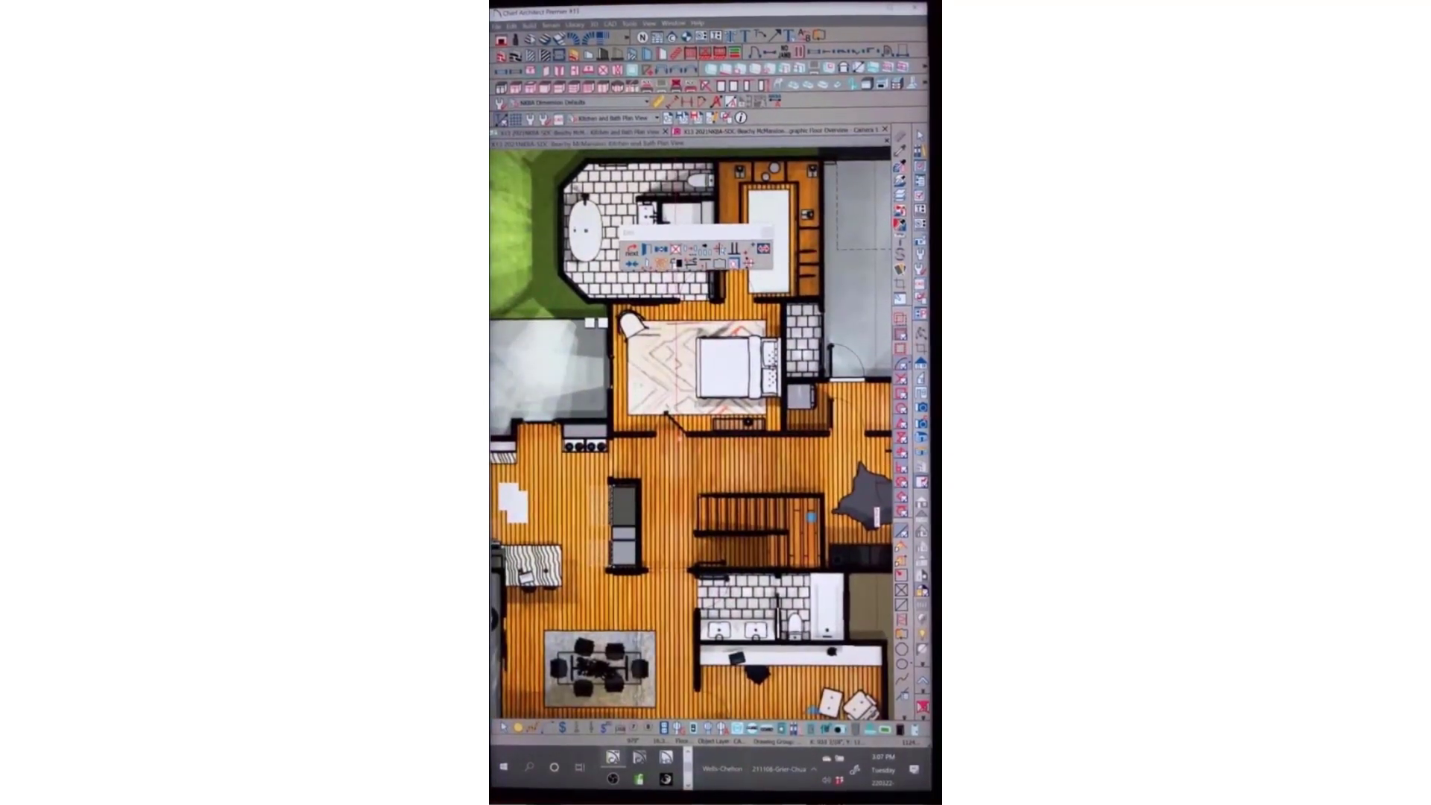
Add a "Testing" text object over the floor plan with a solid white fill at 0% transparency, leaving its hidden layer turned off
key("Escape")
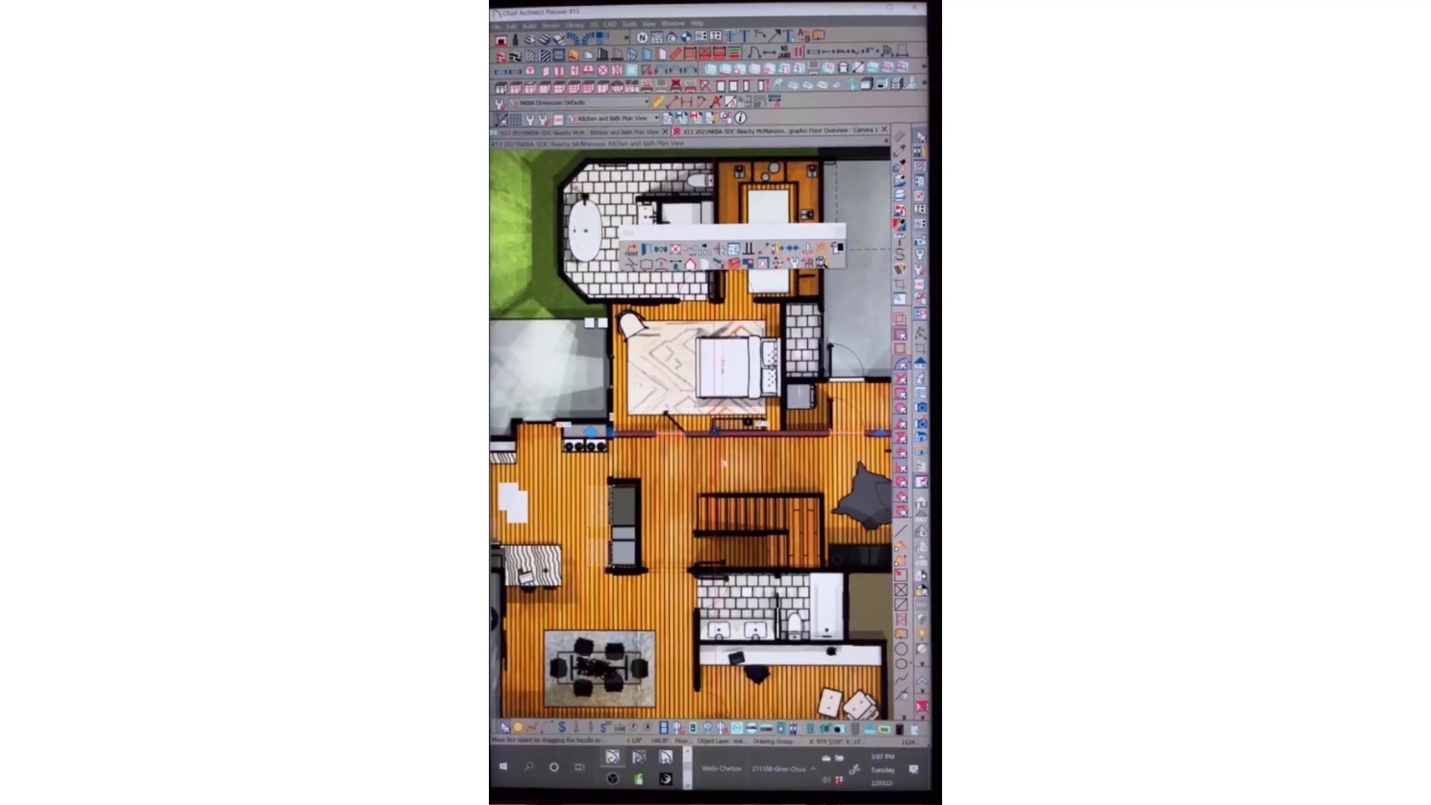
scroll(716, 432, "down", 2)
key("Escape")
middle_click_drag(589, 383, 583, 352)
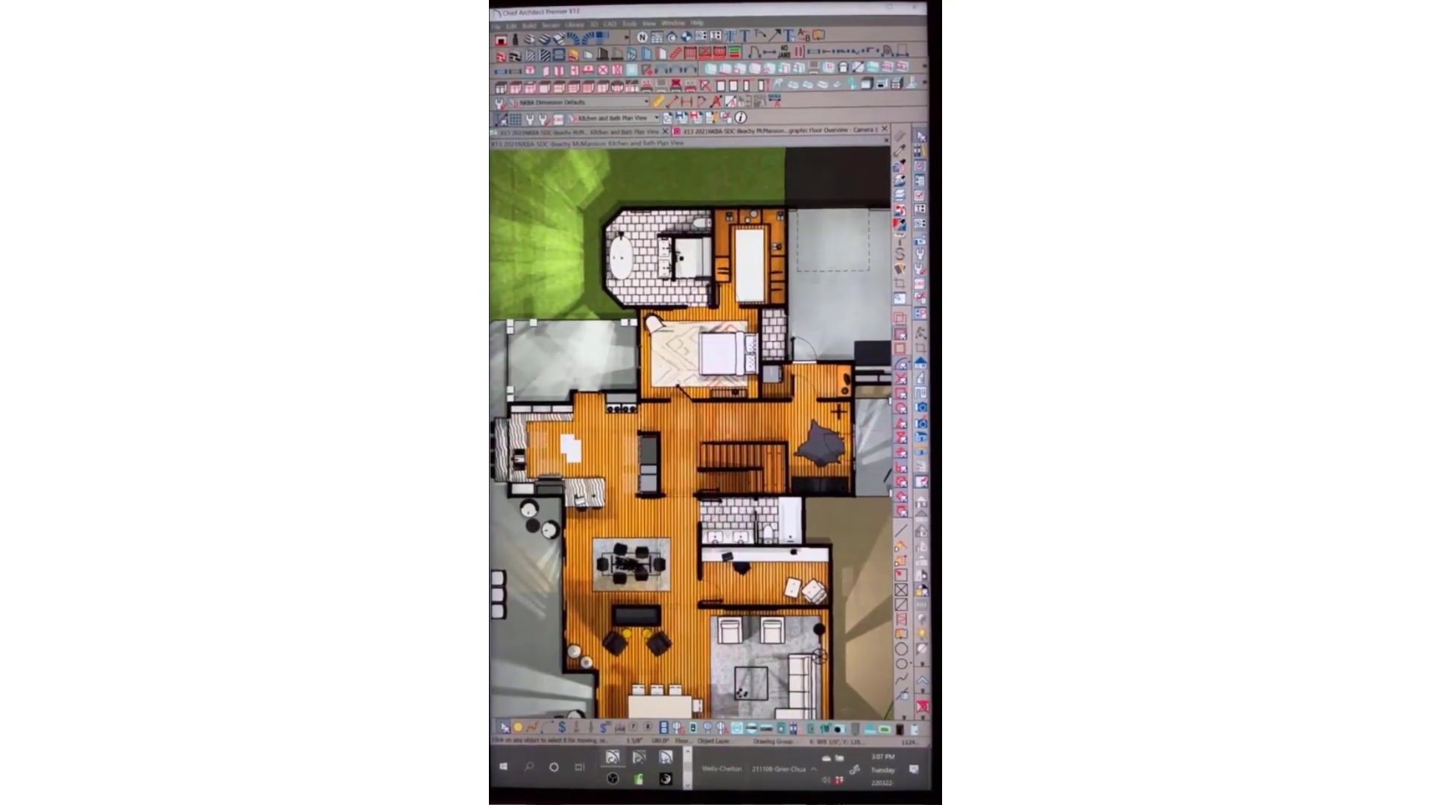
scroll(702, 403, "down", 3)
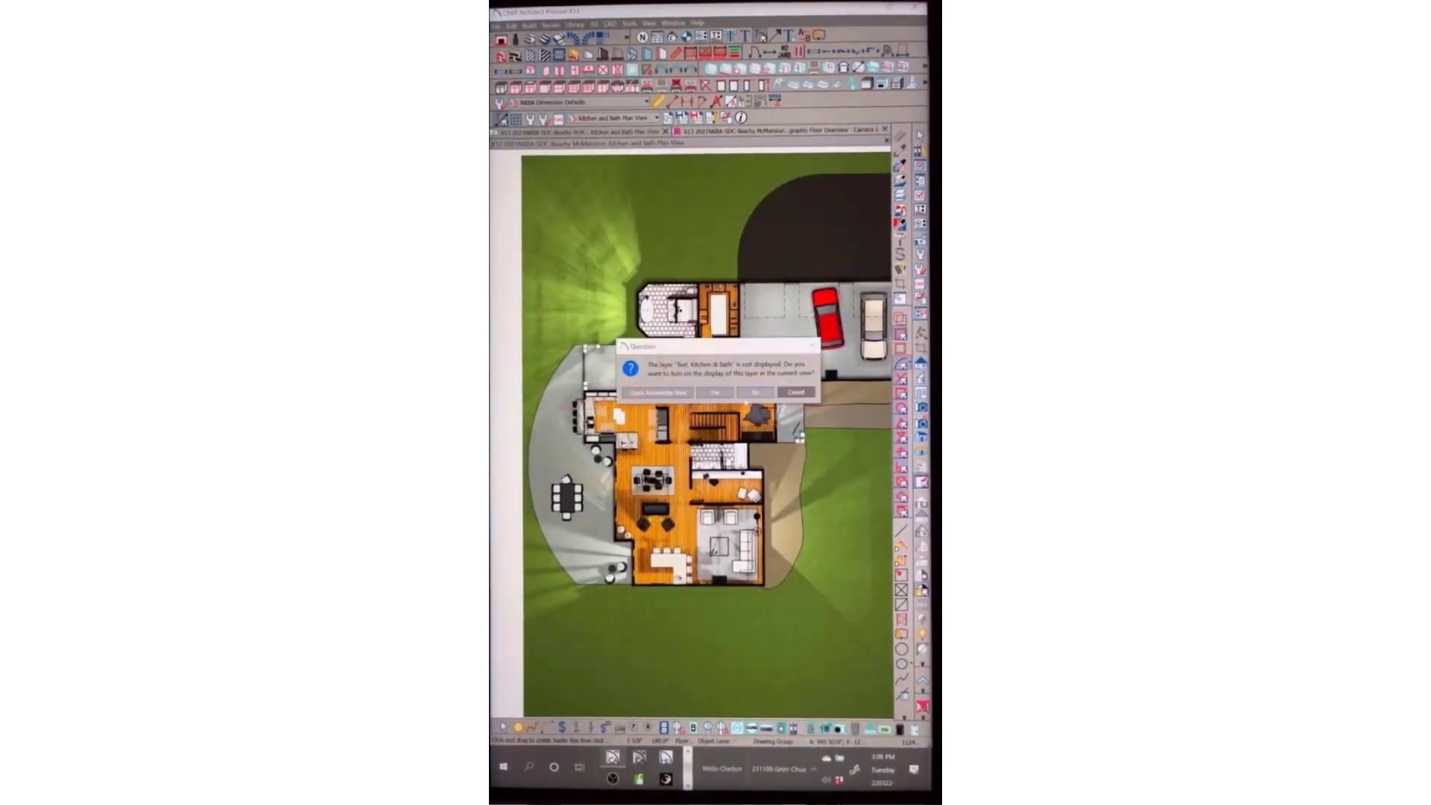
left_click(746, 395)
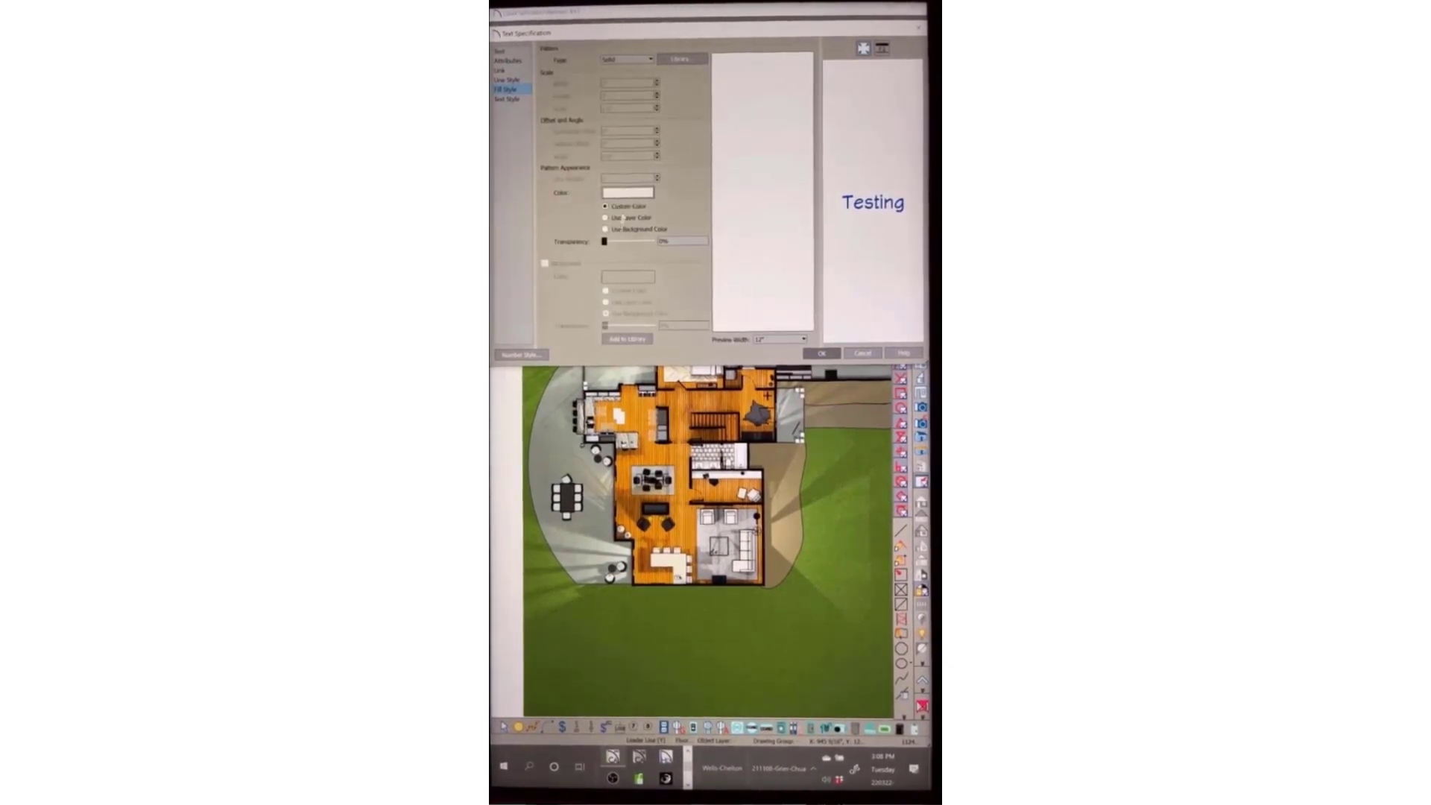
left_click(821, 353)
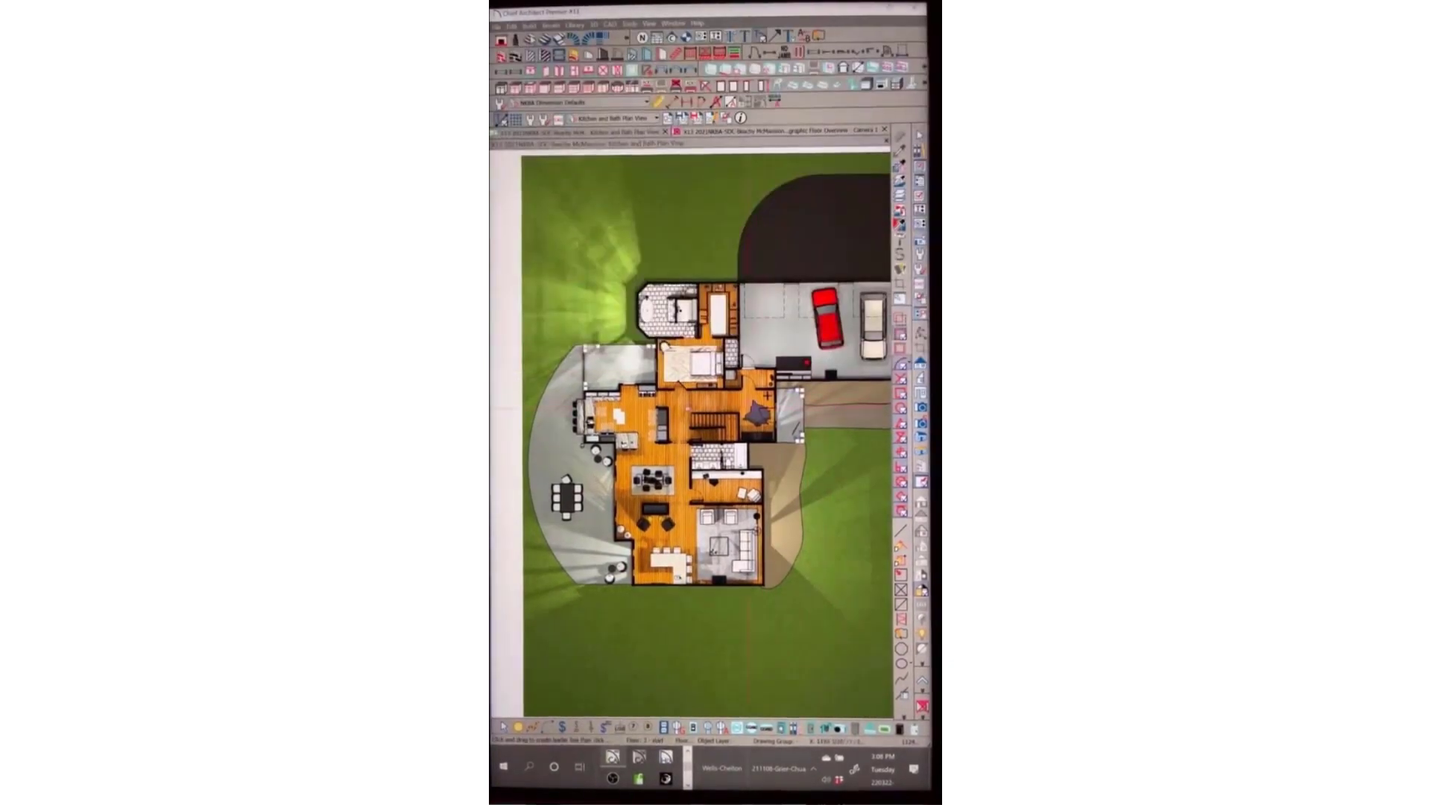
Turn on the display of the "Text, Kitchen & Bath" layer for the "Testing" text
scroll(680, 402, "up", 8)
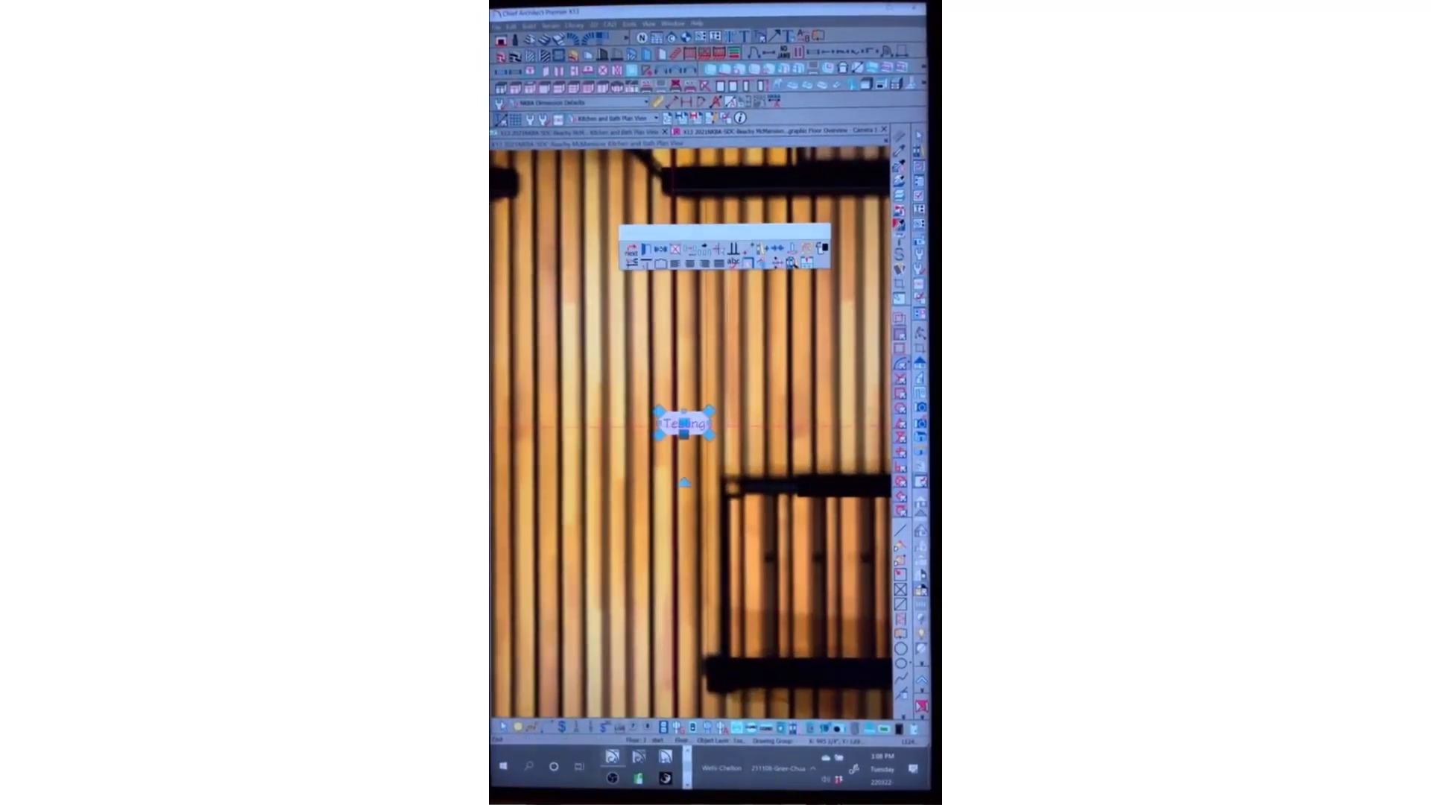
scroll(685, 423, "down", 6)
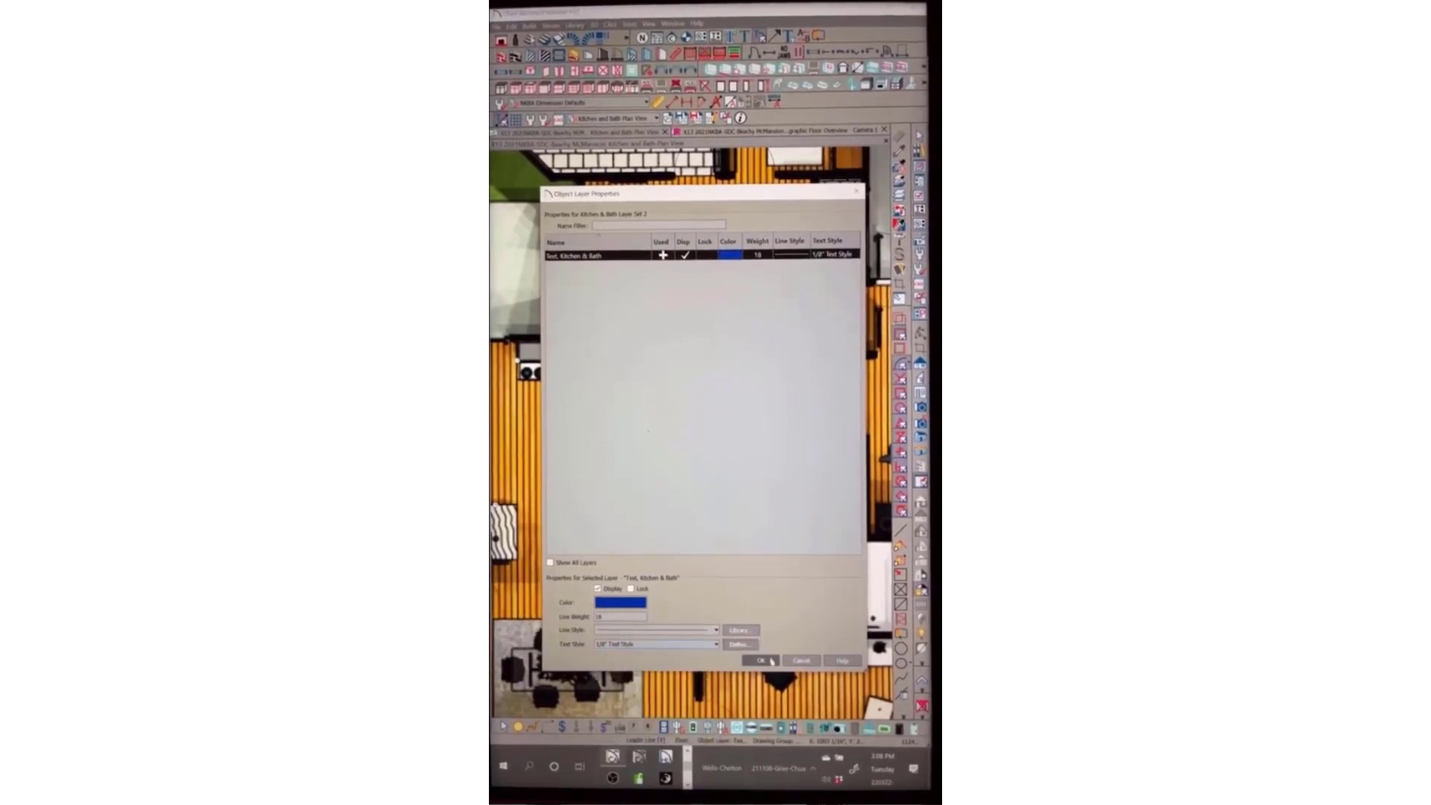
scroll(697, 422, "up", 8)
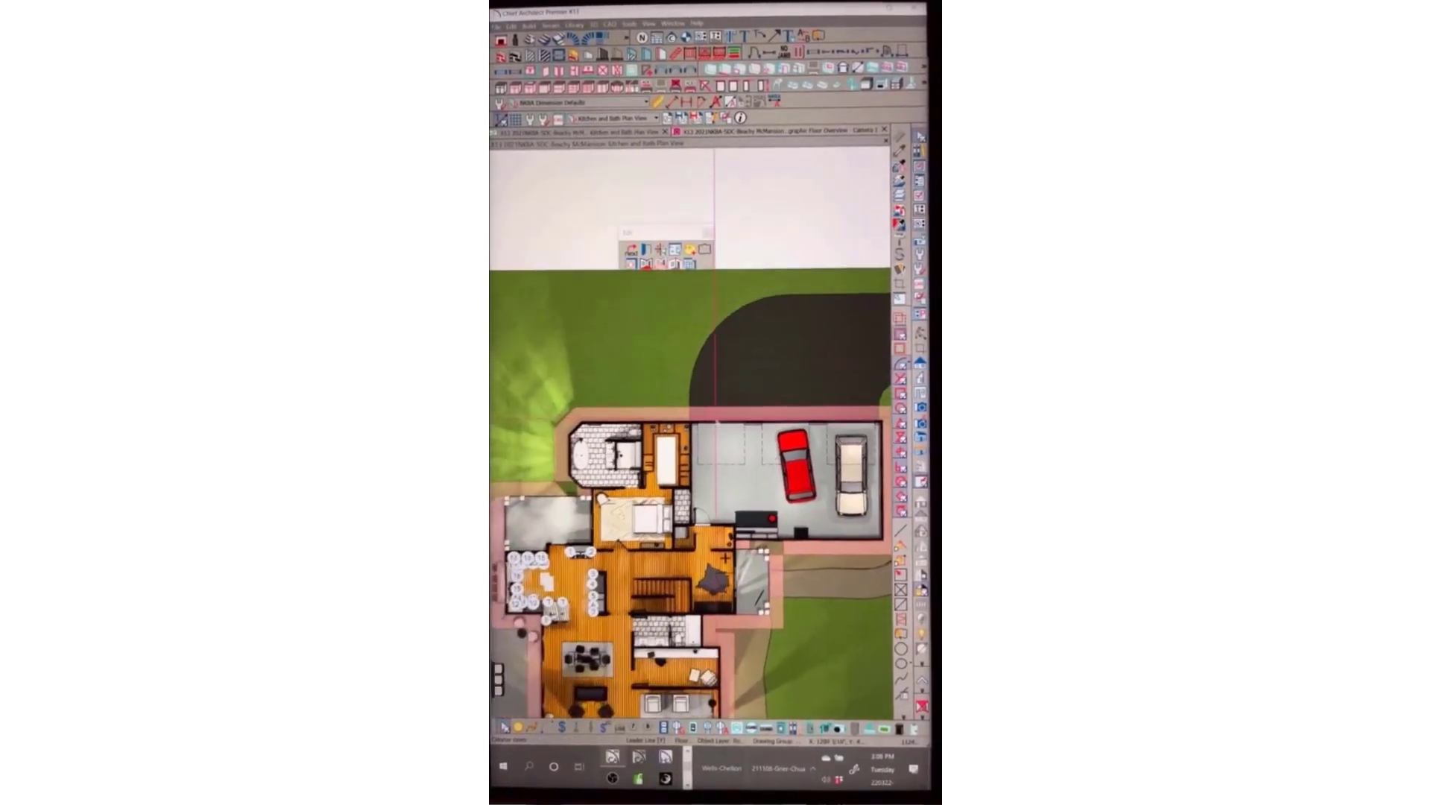
Create a CAD polyline that follows the perimeter of the house from the selected exterior area
middle_click_drag(589, 470, 587, 369)
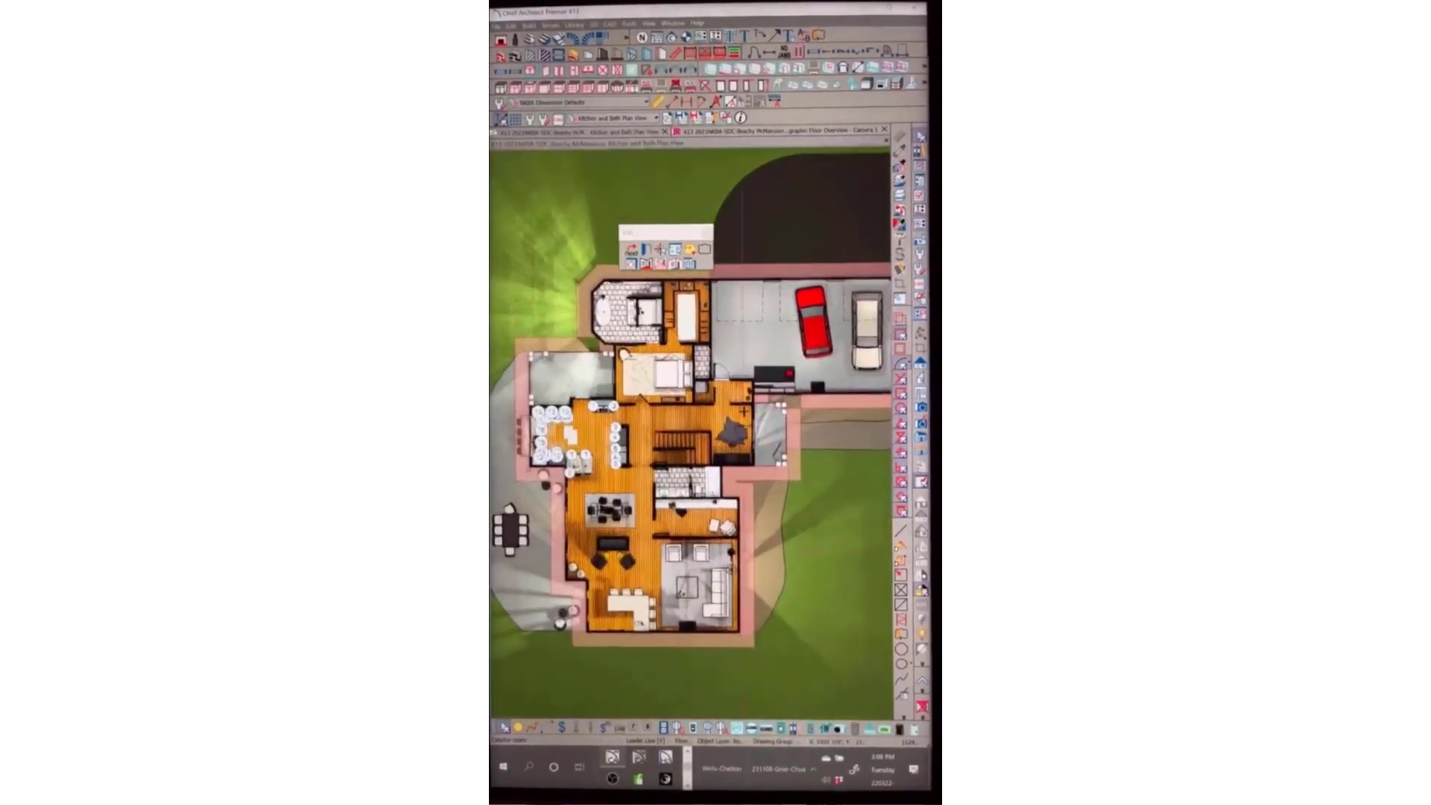
scroll(596, 383, "down", 3)
scroll(715, 268, "up", 1)
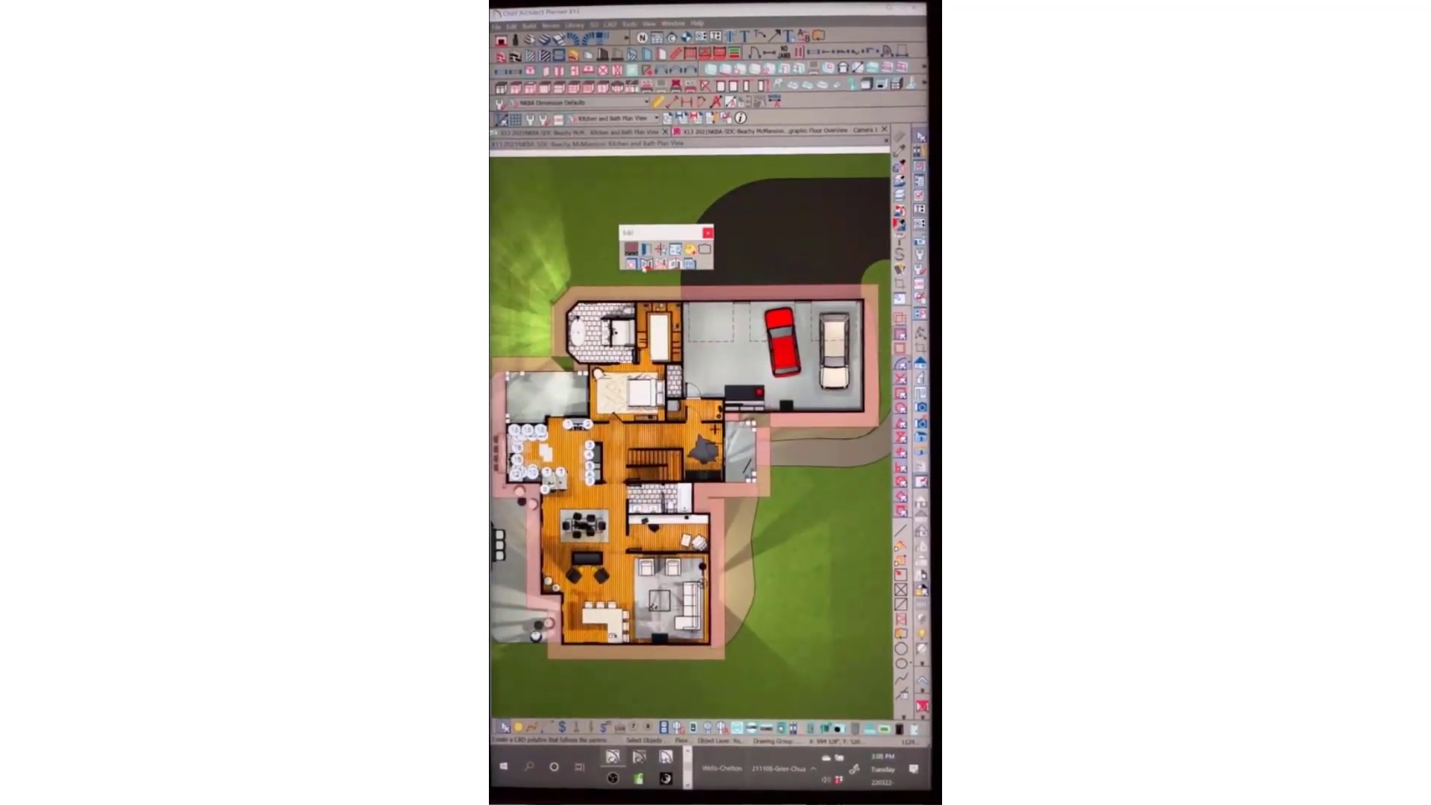
Draw a large rectangular polyline that encloses the whole house and the surrounding green terrain
scroll(689, 433, "down", 5)
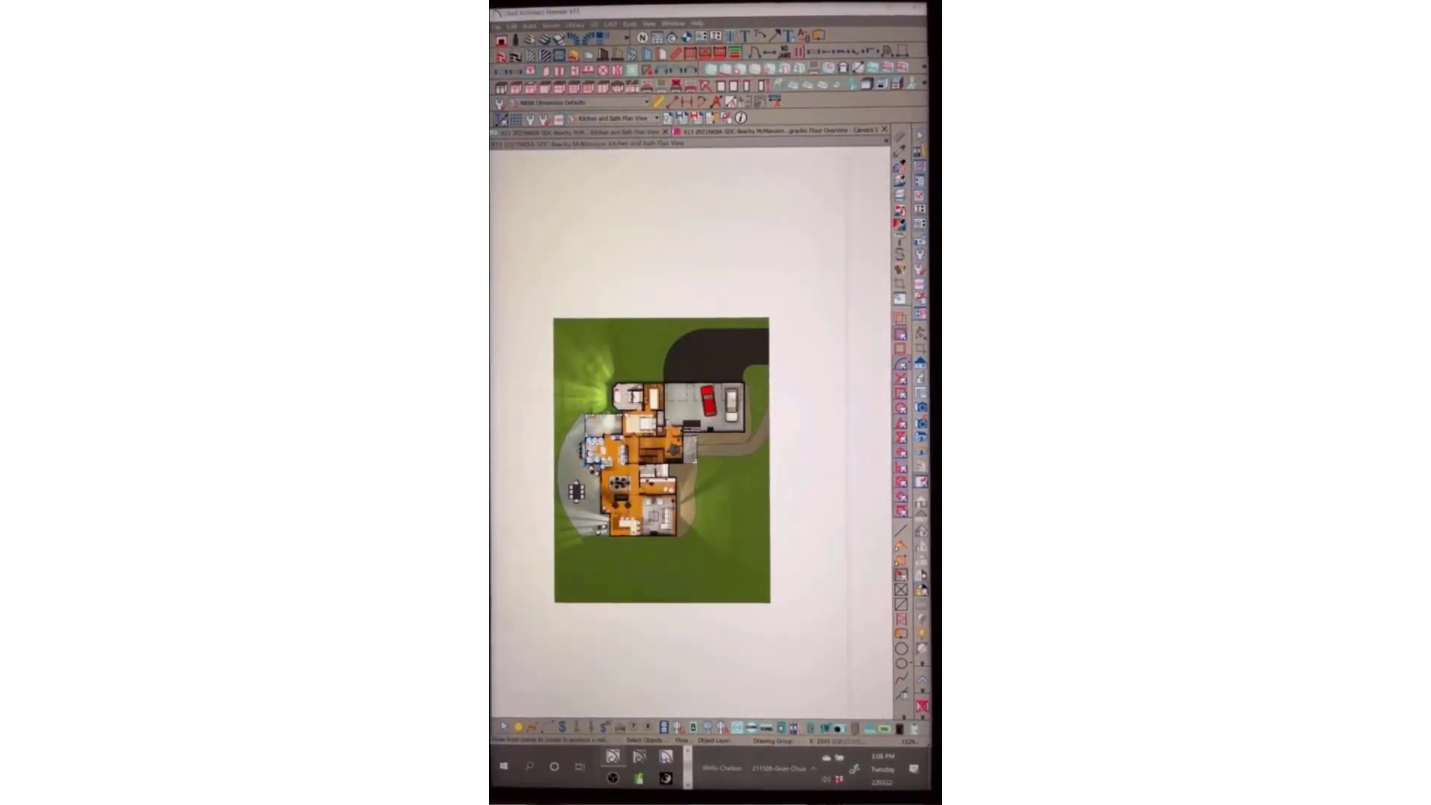
left_click_drag(820, 258, 490, 660)
scroll(697, 342, "down", 2)
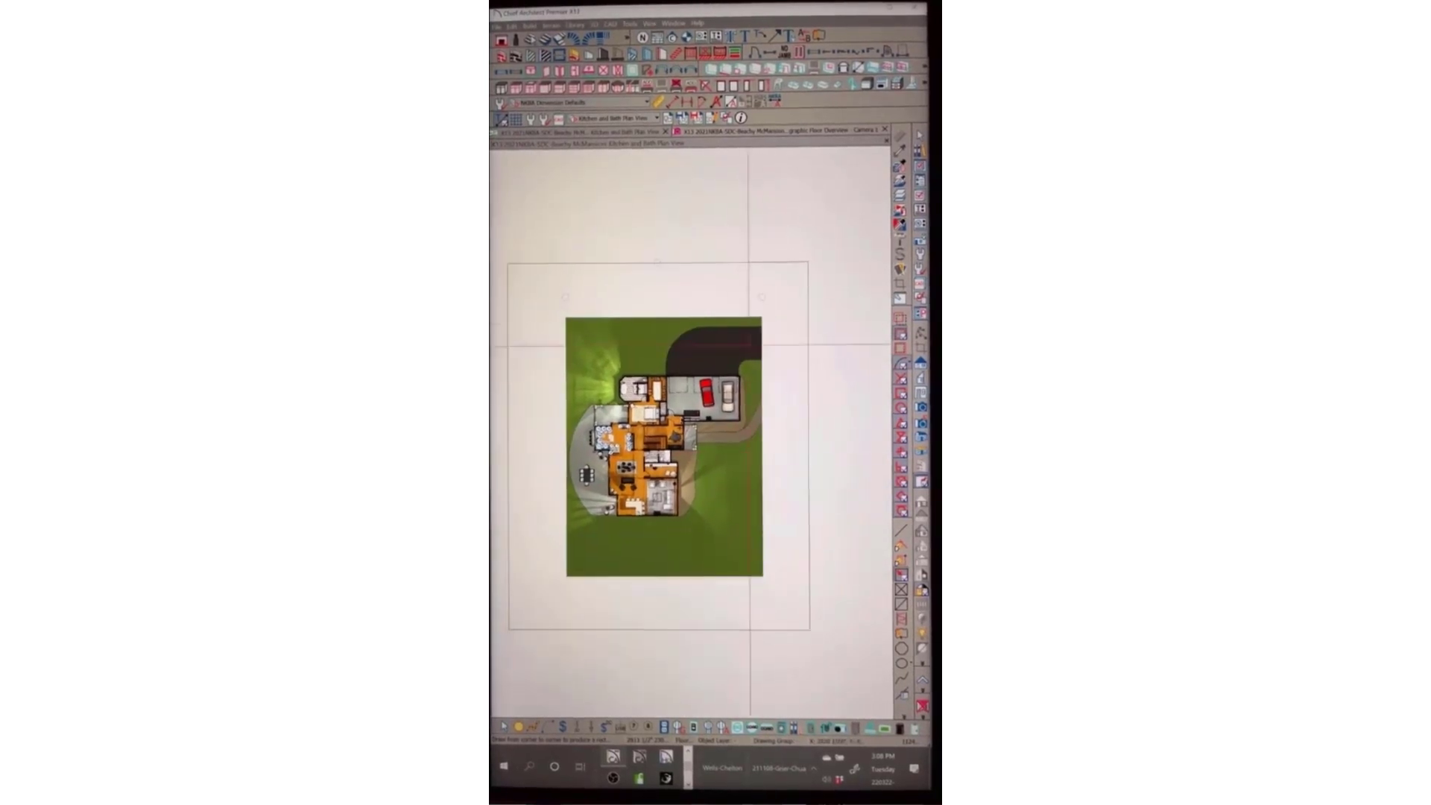
Subtract the house perimeter polyline from the large surrounding rectangle to cut a house-shaped hole in it
left_click(720, 626)
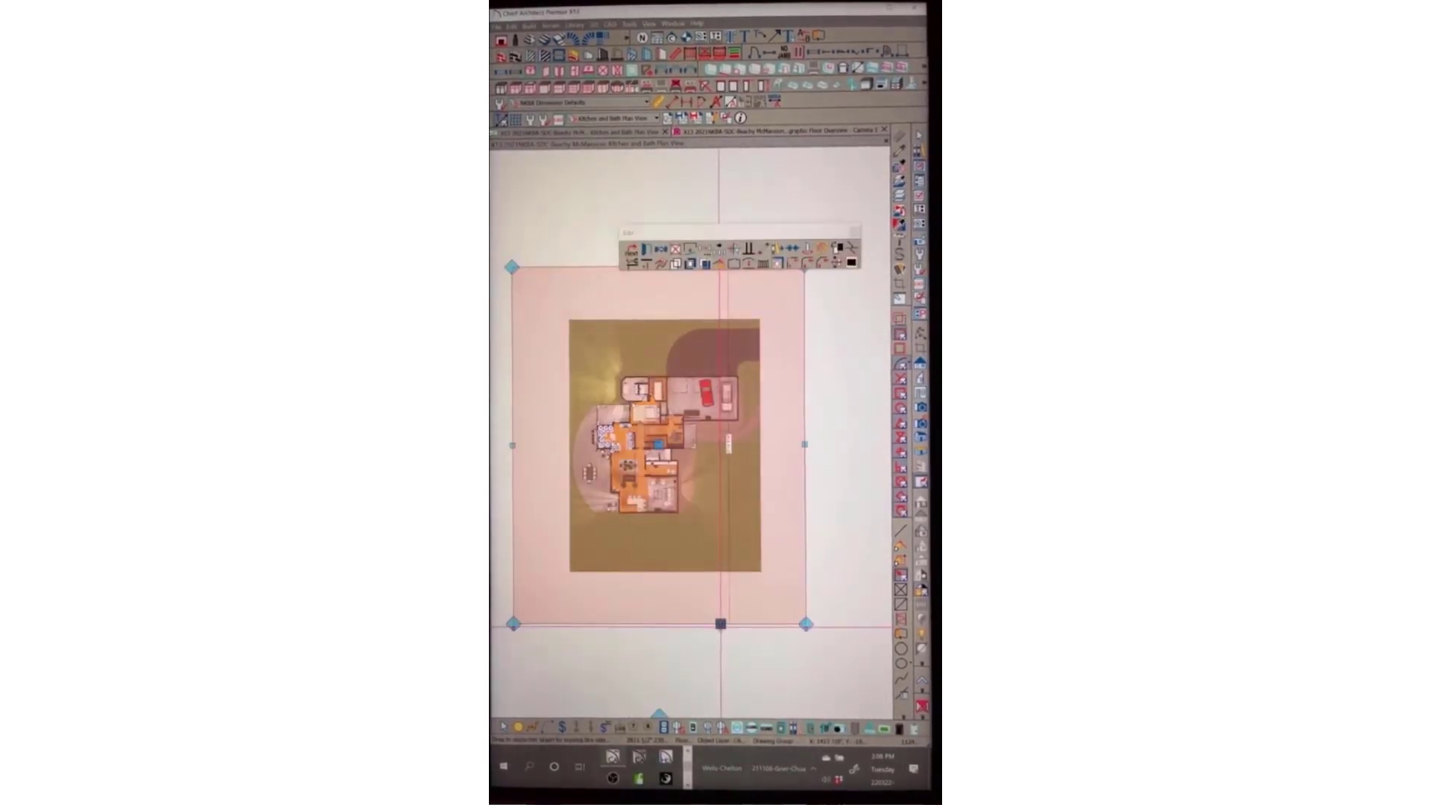
scroll(689, 354, "up", 2)
scroll(674, 368, "up", 2)
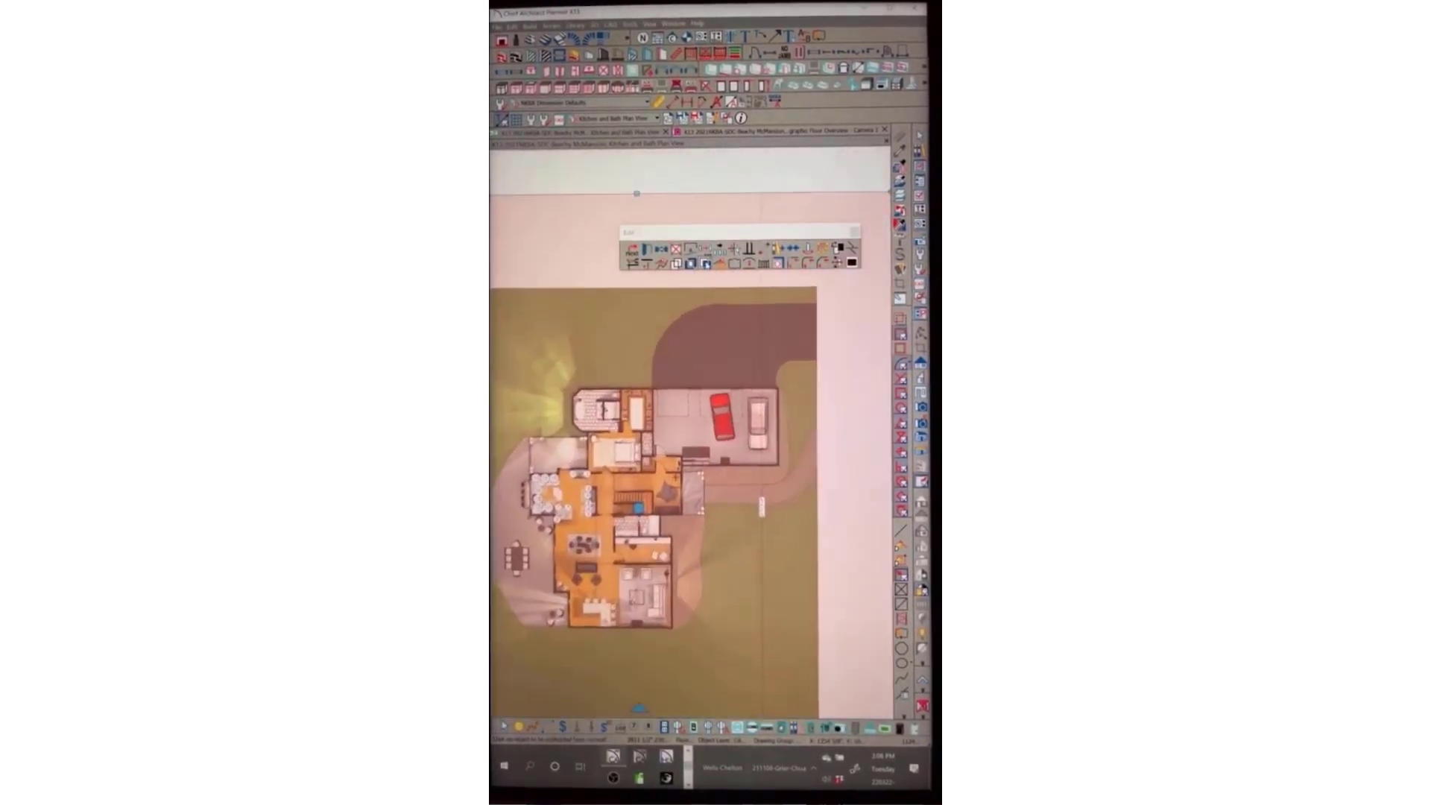
left_click(705, 264)
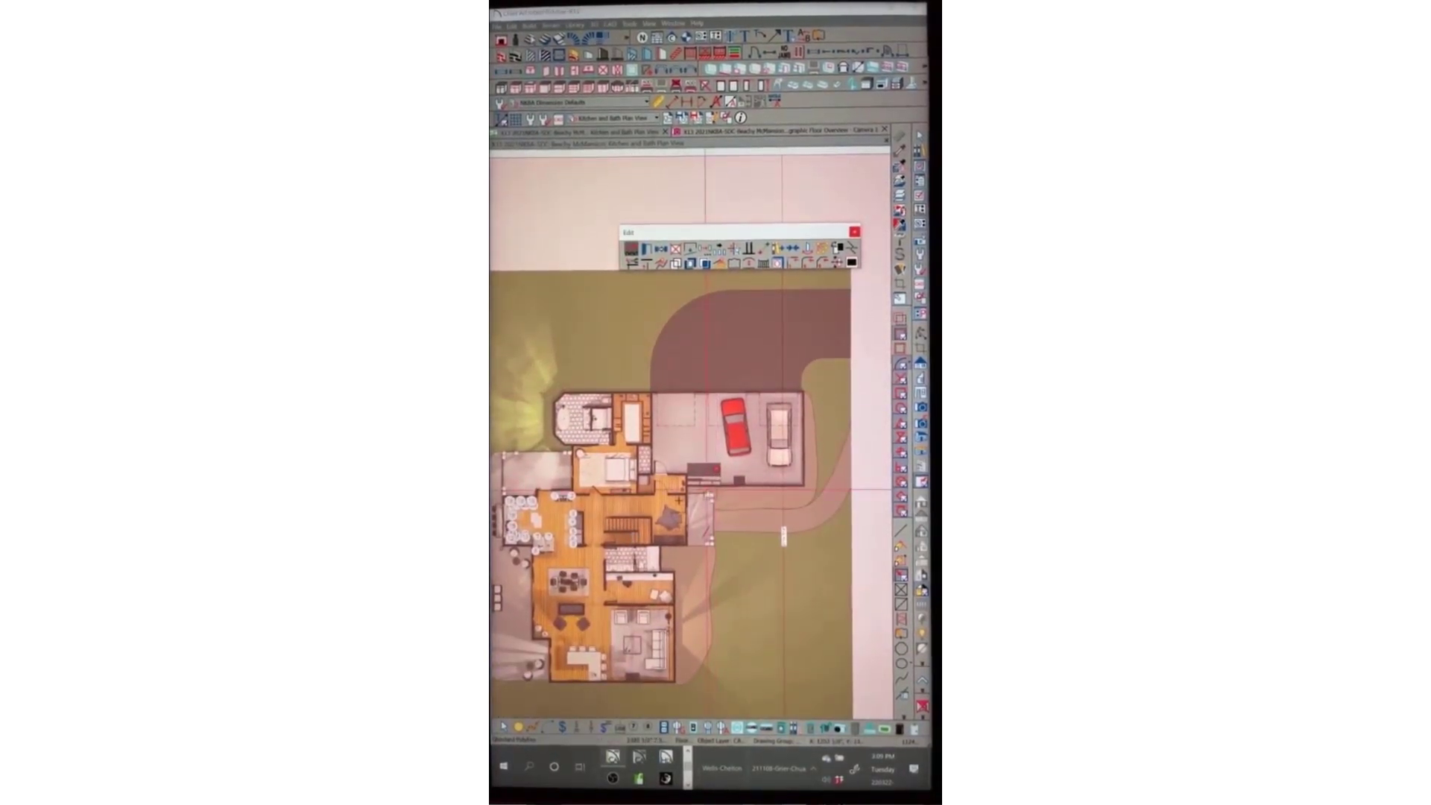
left_click(738, 486)
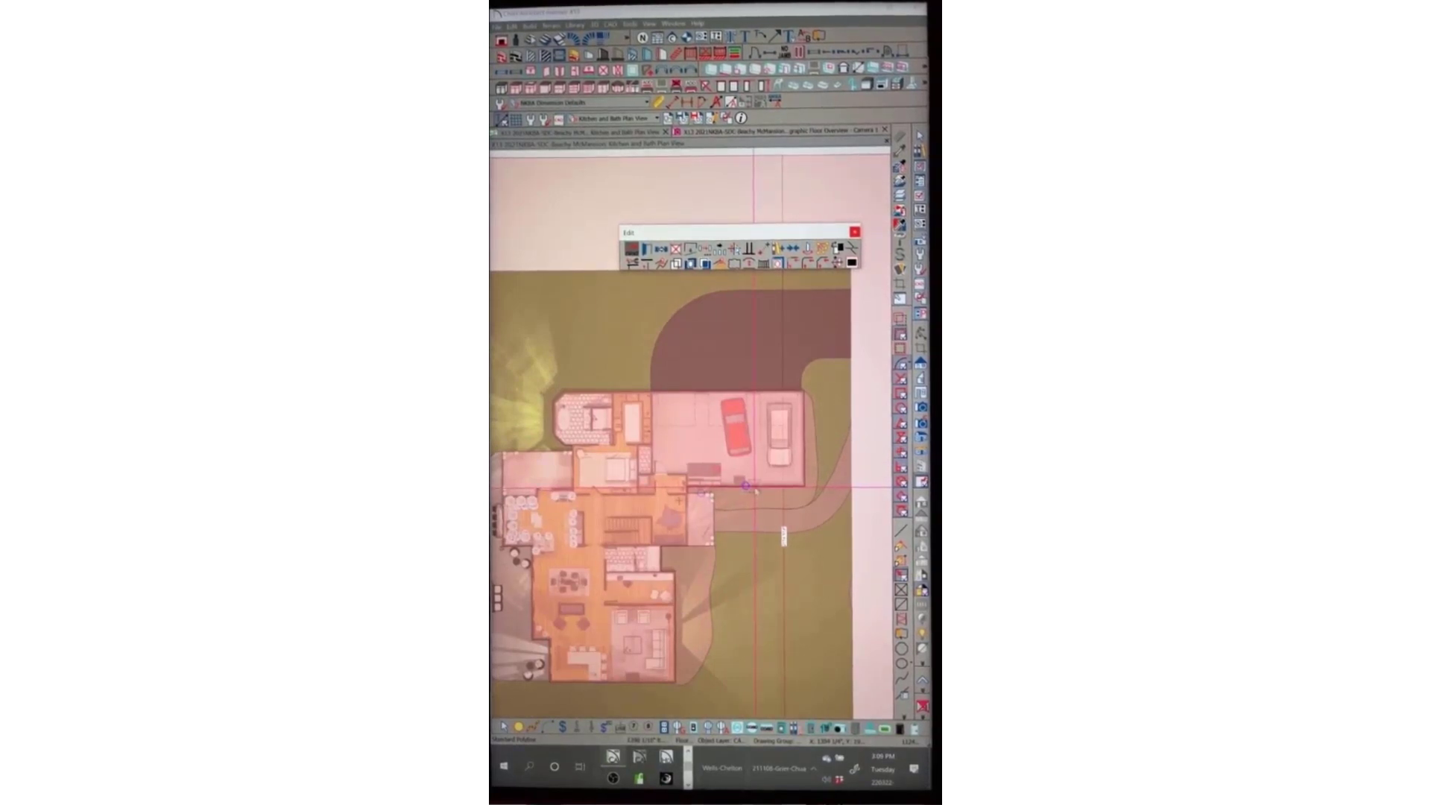
left_click(755, 488)
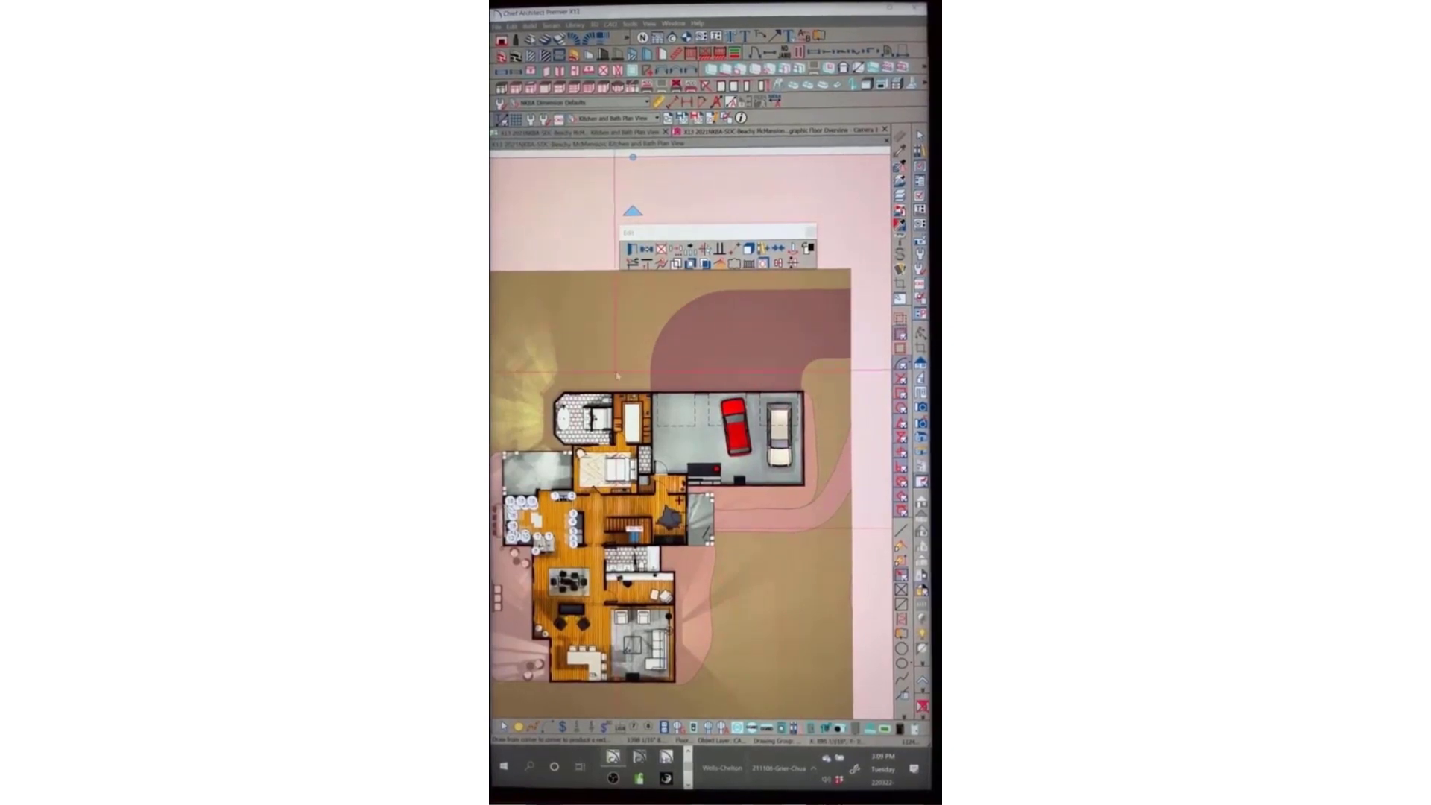
Give the cut-out surrounding polyline a solid fill in white (255, 255, 255) to mask the terrain around the house
scroll(701, 431, "down", 5)
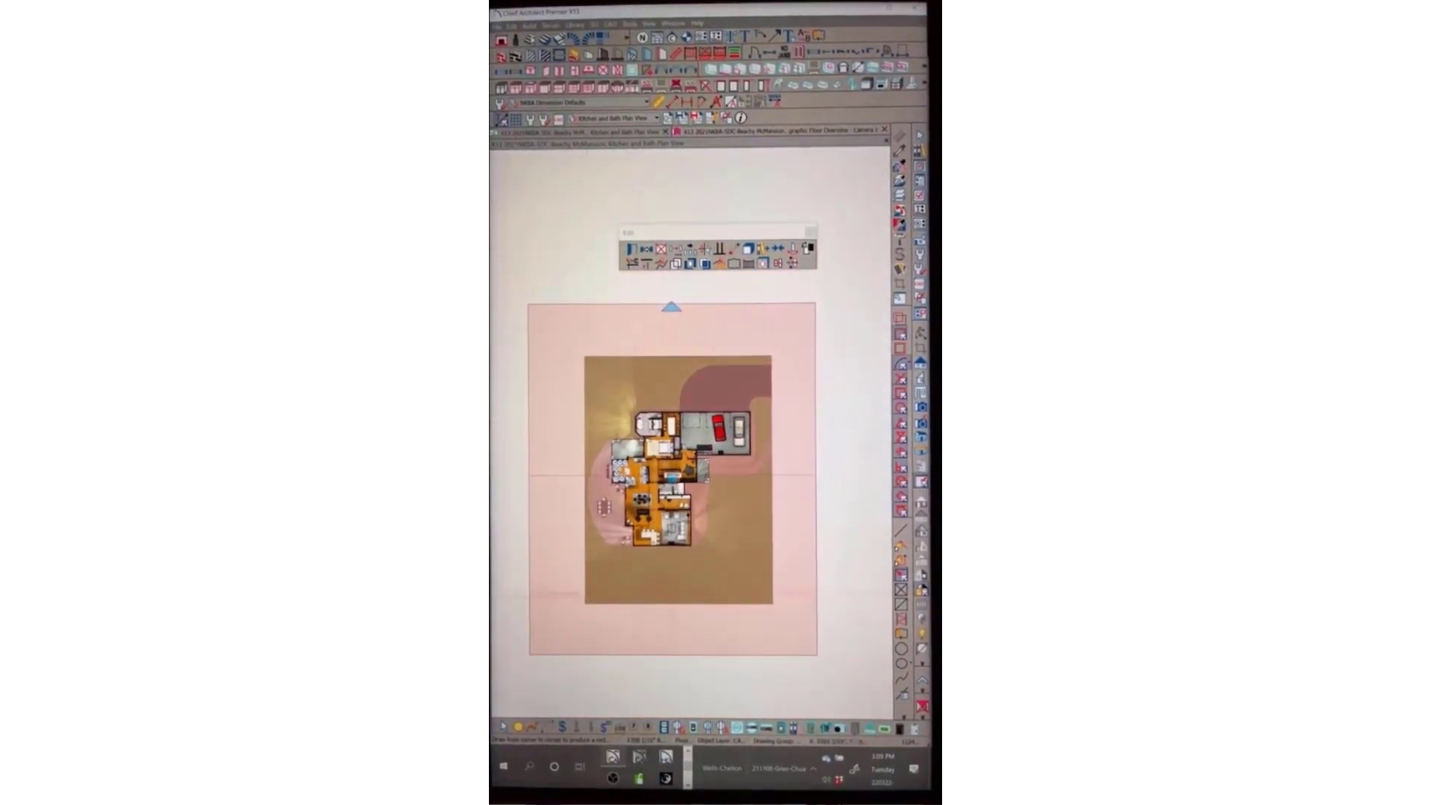
left_click(632, 250)
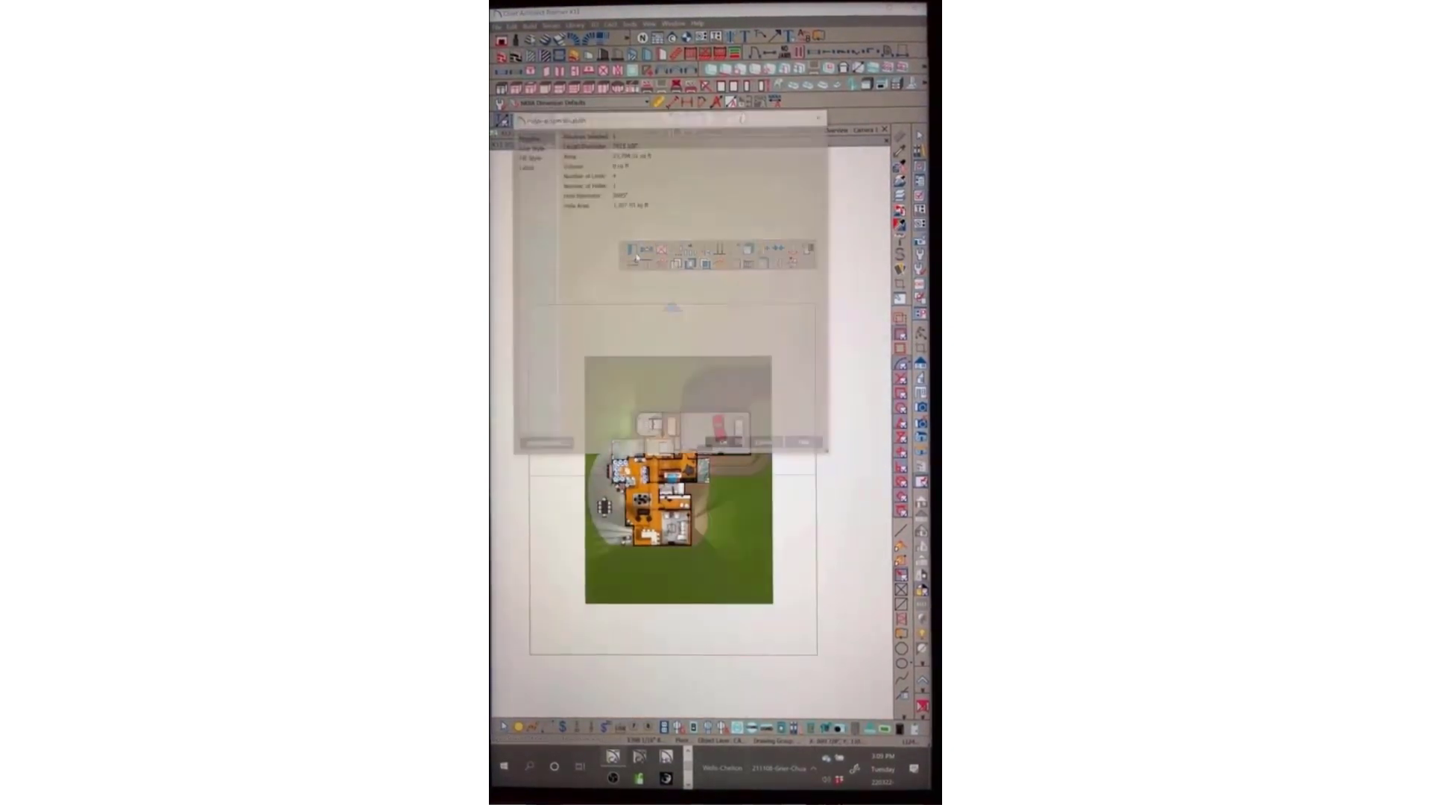
left_click(534, 158)
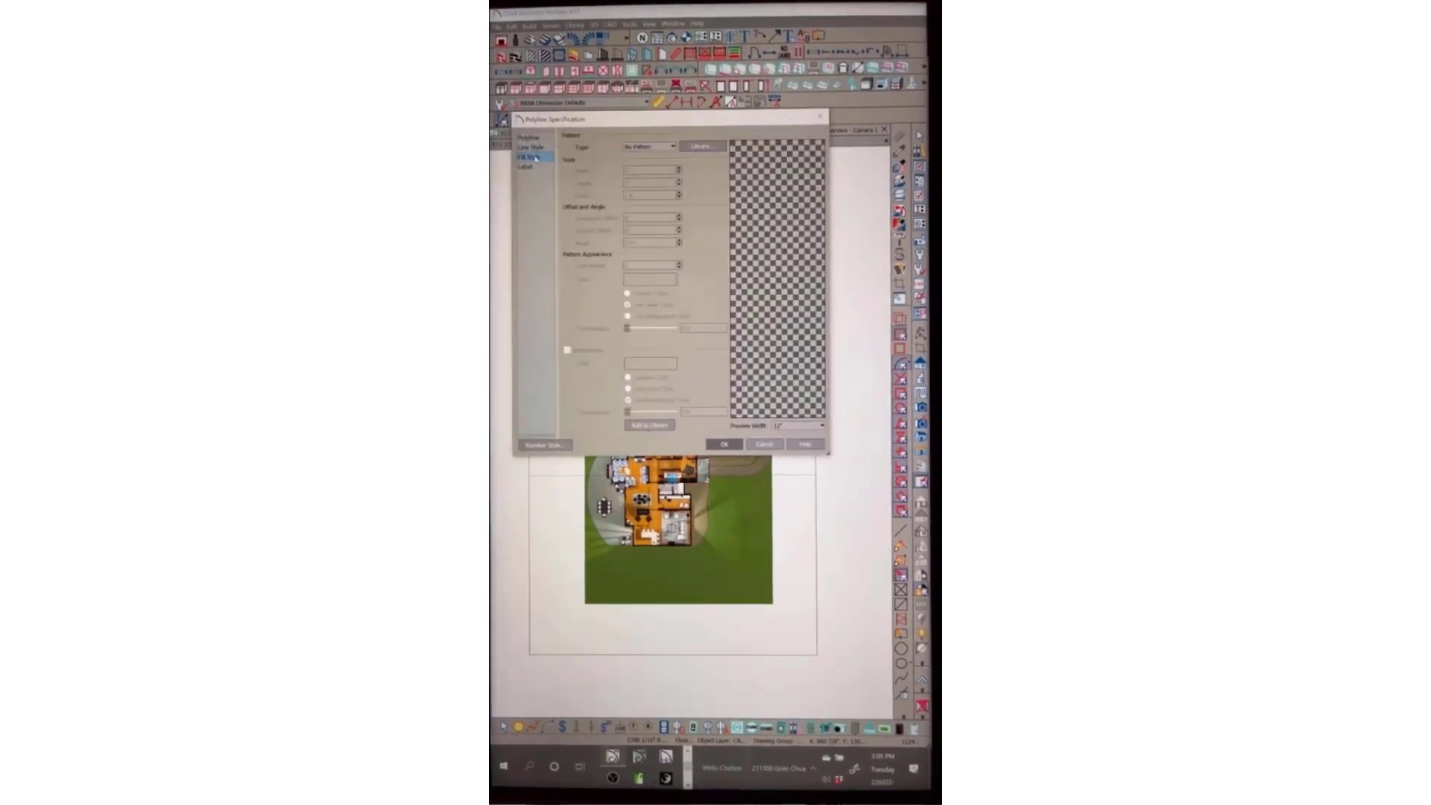
left_click(650, 146)
left_click(640, 167)
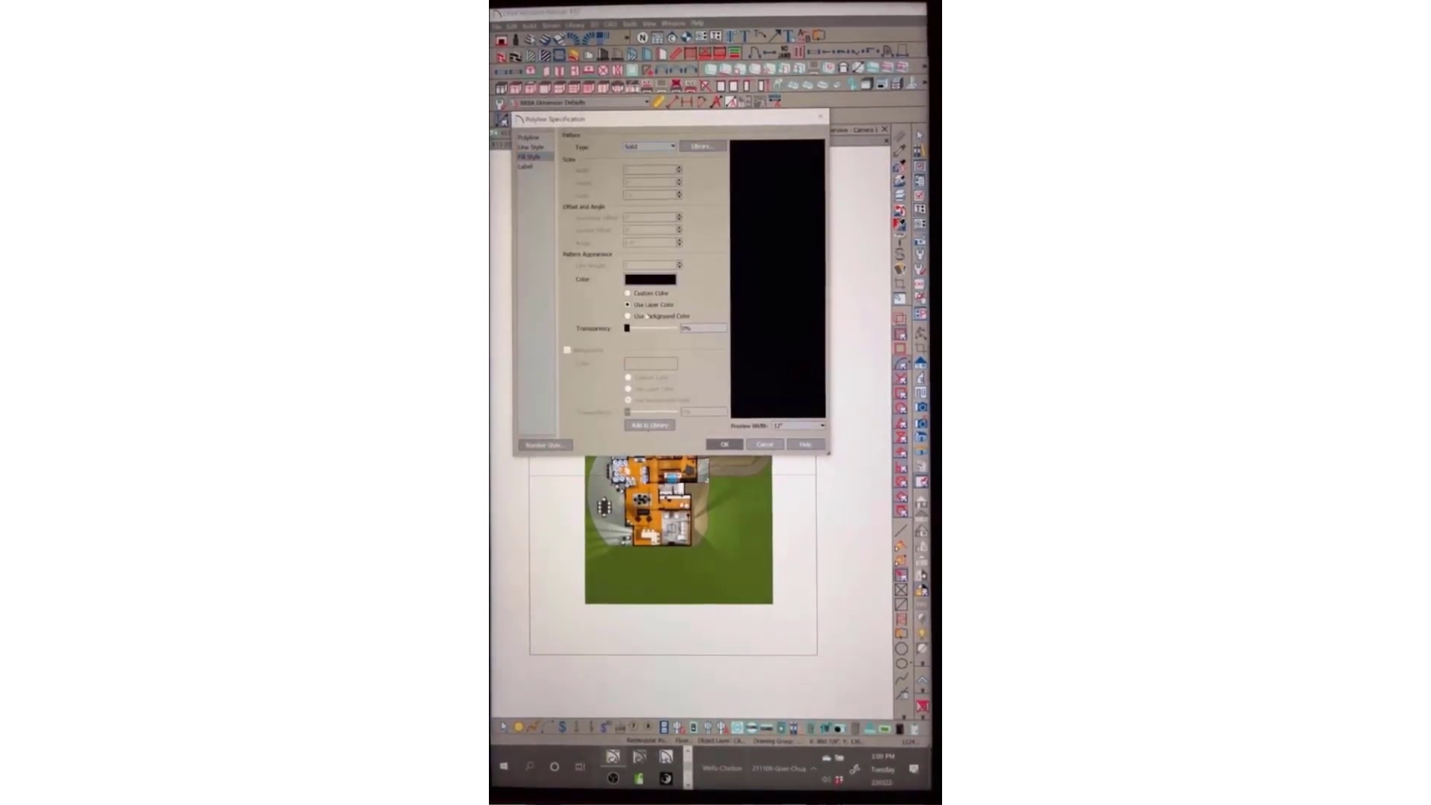
left_click(650, 280)
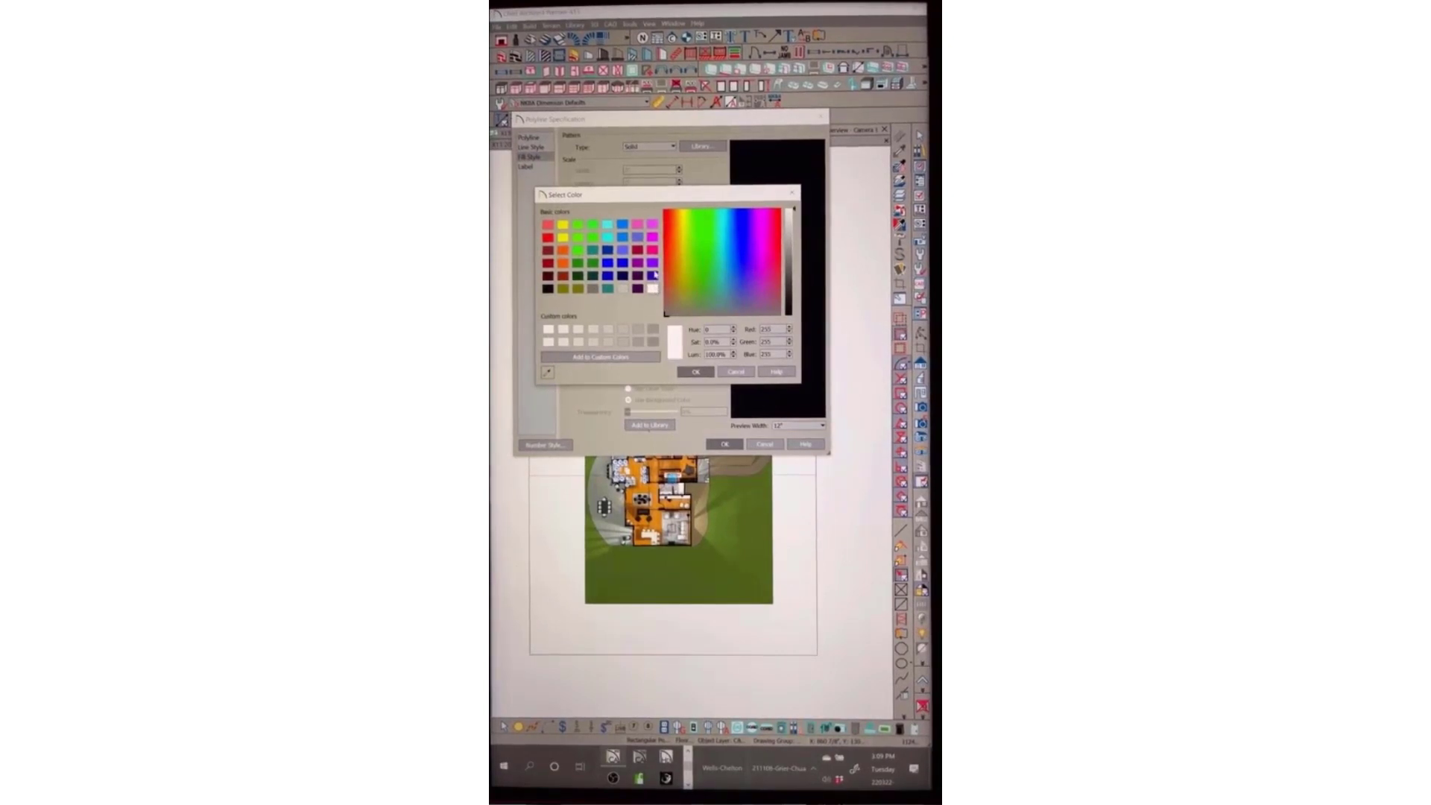
left_click(696, 372)
left_click(724, 445)
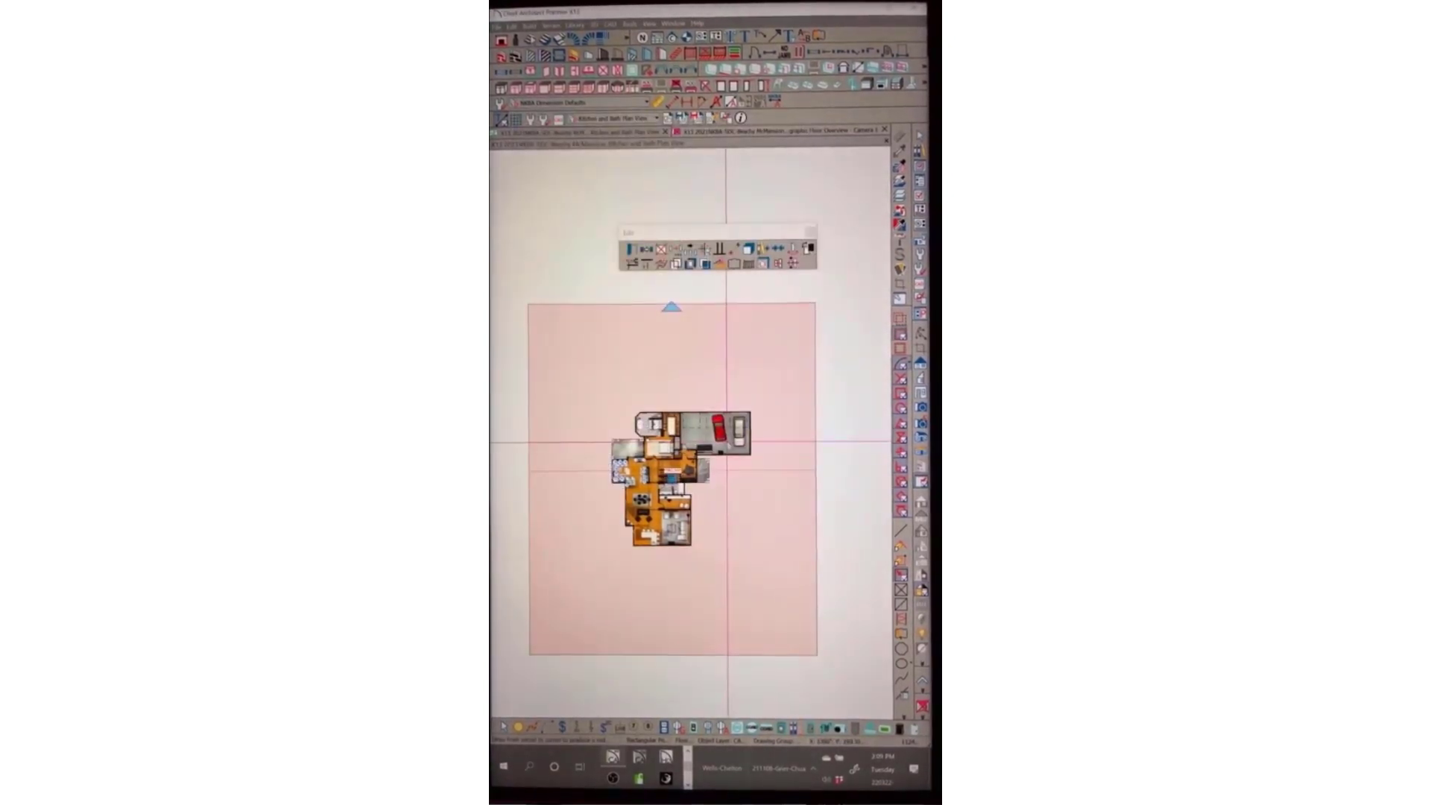
Turn on the display of the Room Labels layer in Kitchen & Bath Layer Set 2
scroll(679, 467, "up", 5)
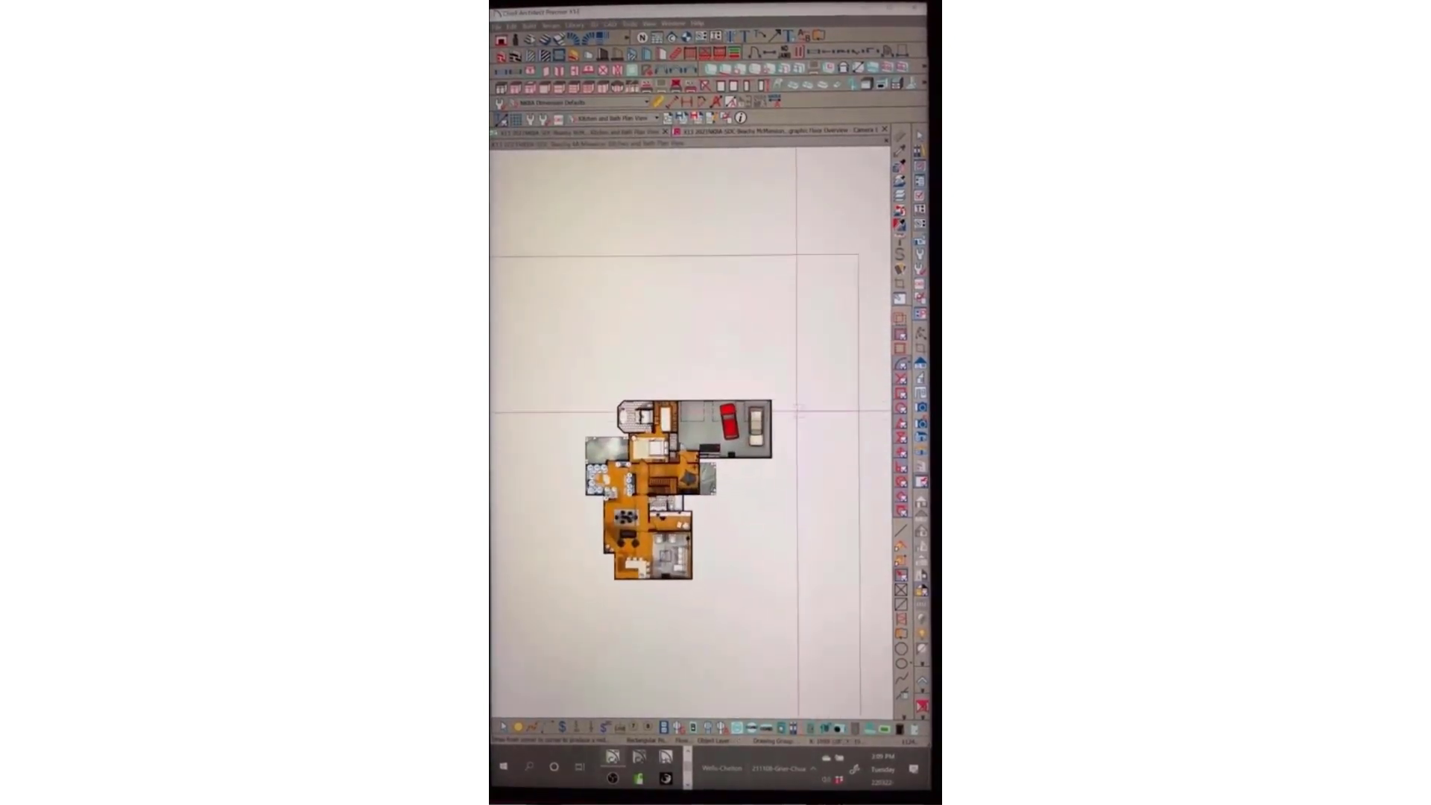
scroll(731, 579, "up", 1)
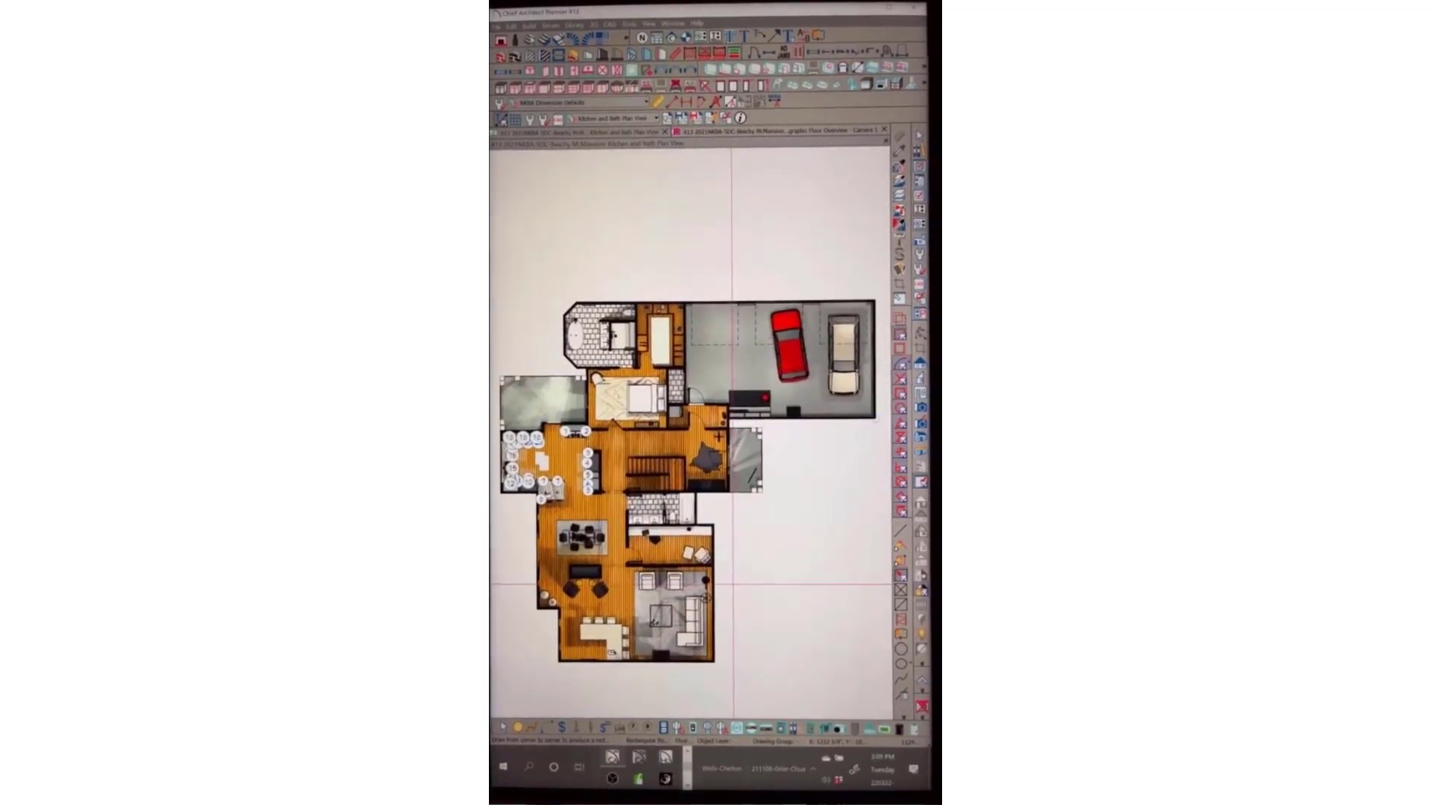
left_click(566, 432)
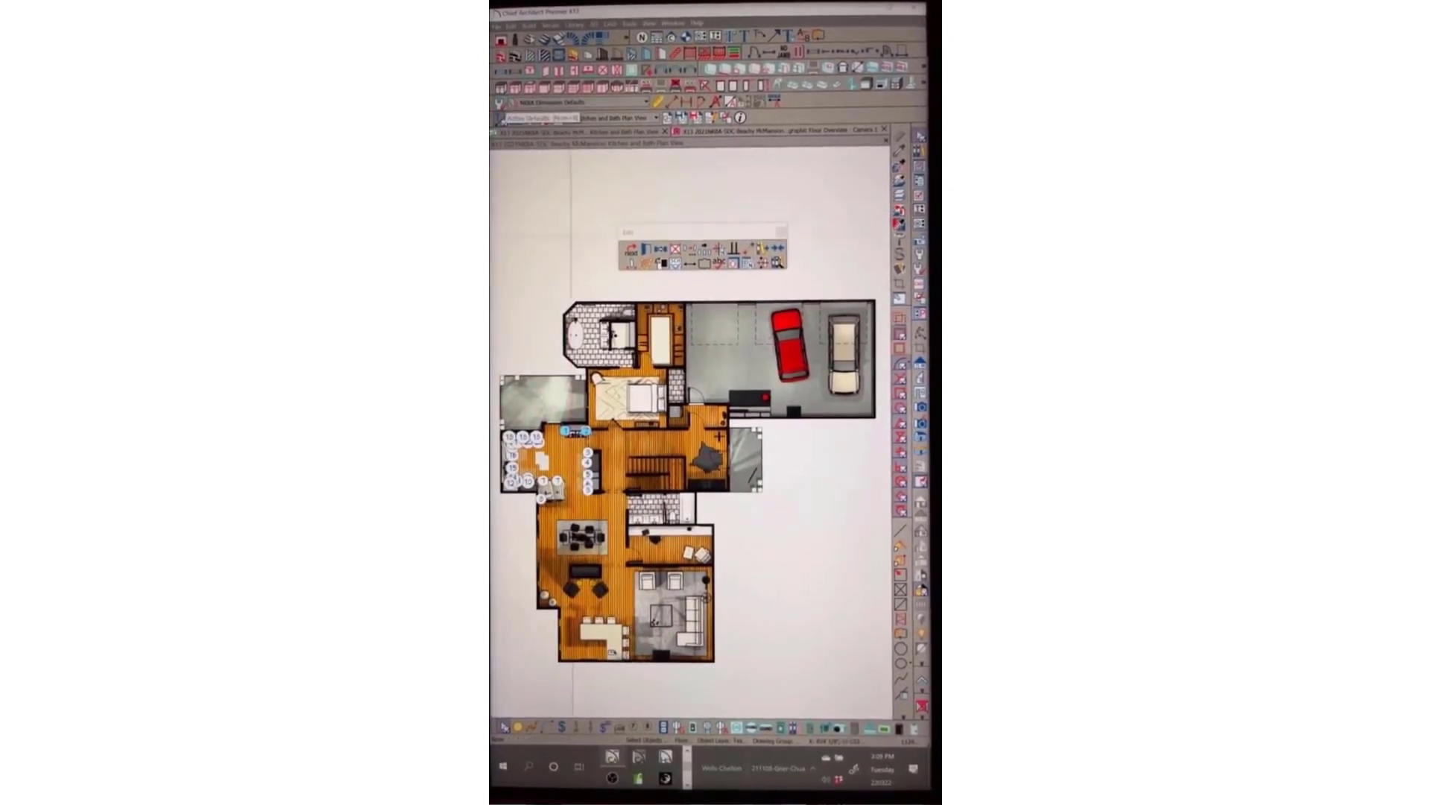
key("Escape")
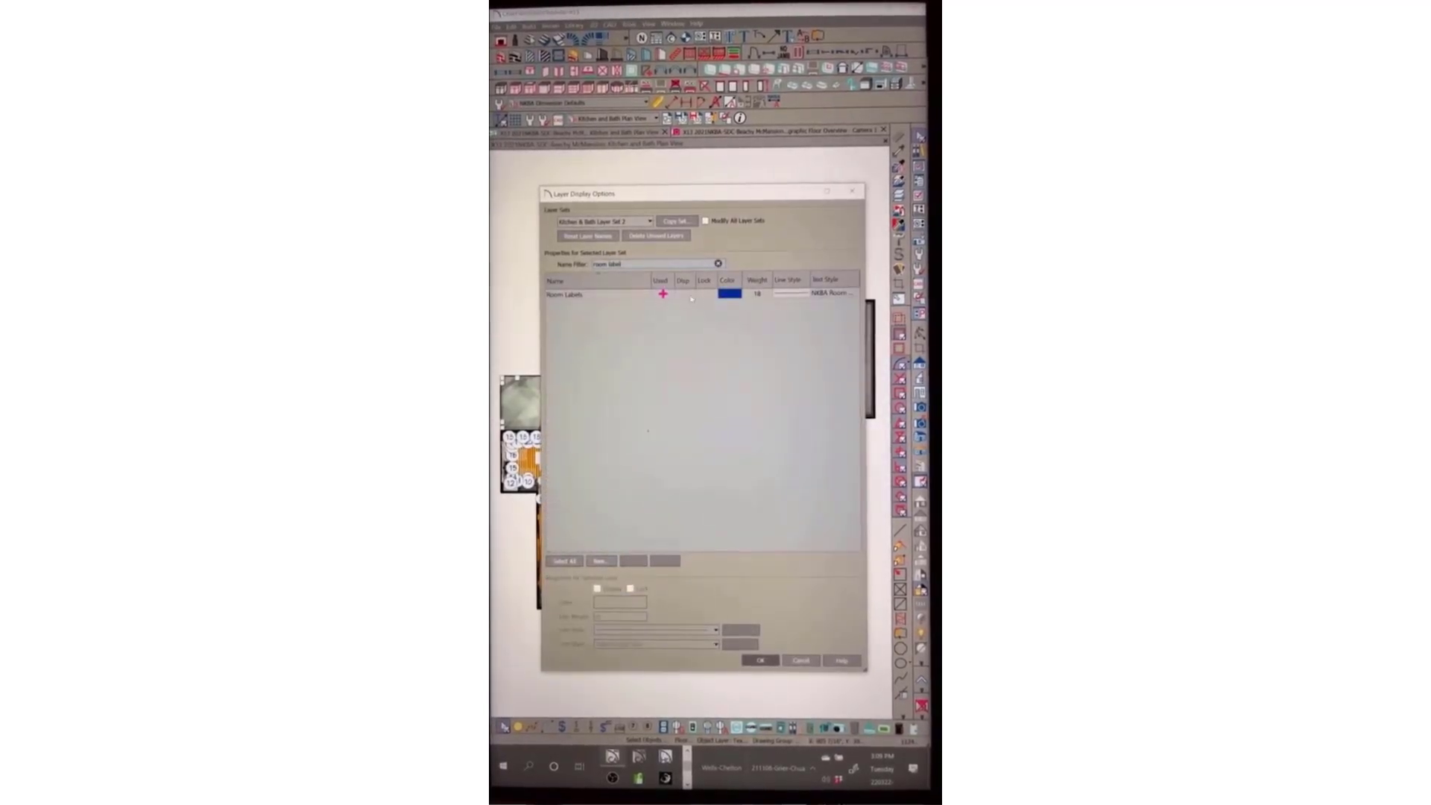
left_click(691, 296)
left_click(763, 661)
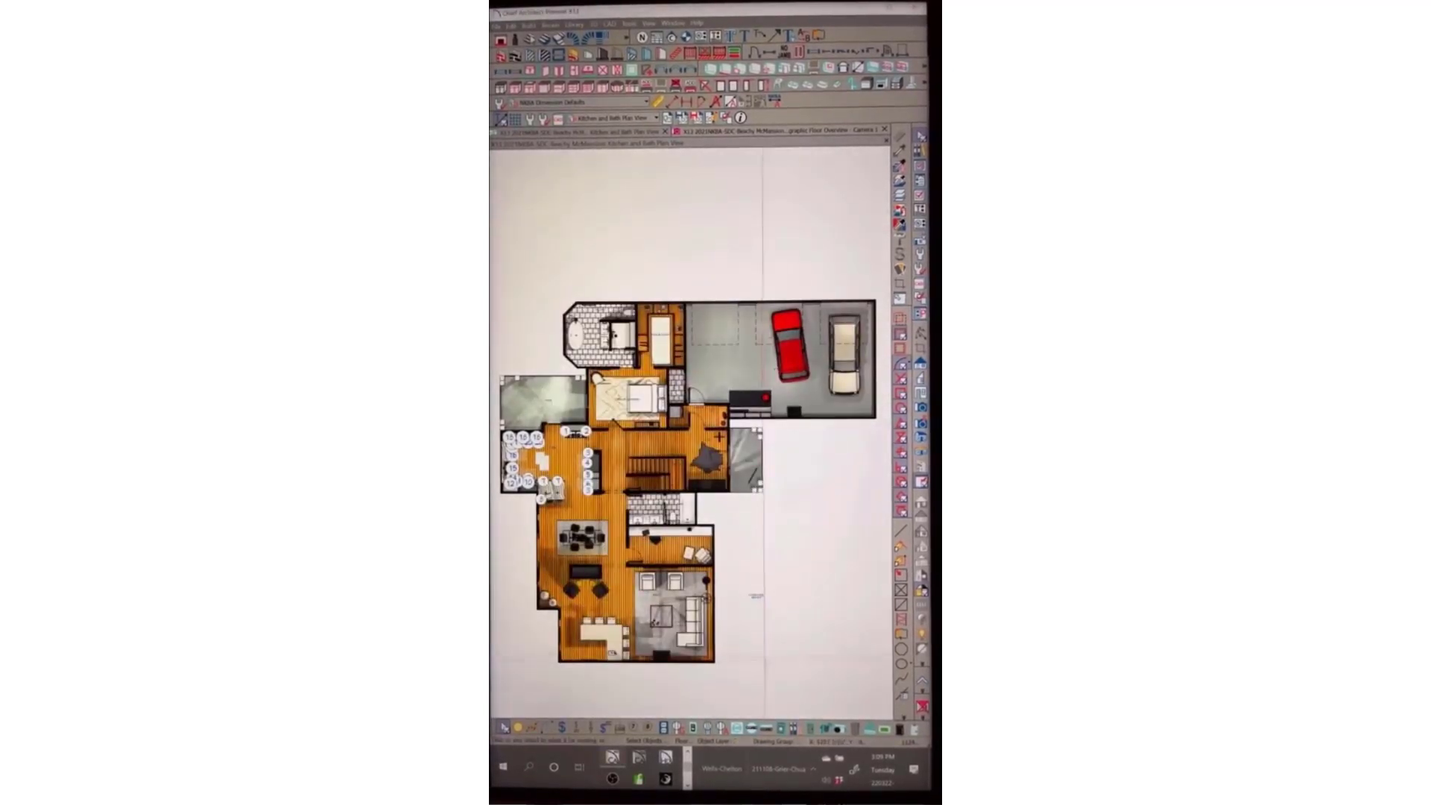
Examine the room labels and numbered callouts across the bedroom, patio and kitchen, and the masked plan as a whole
scroll(692, 354, "up", 2)
scroll(596, 380, "up", 4)
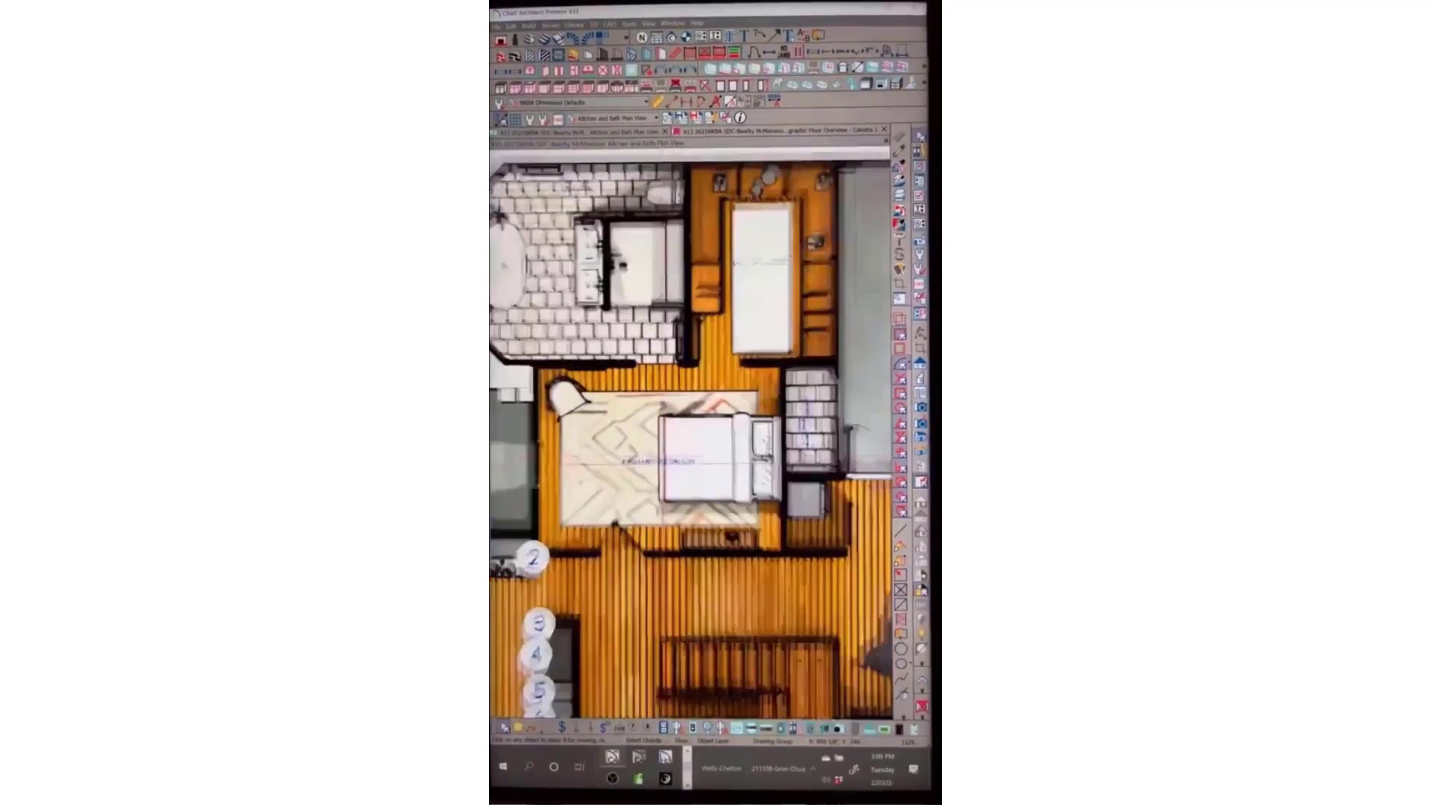
scroll(716, 418, "down", 3)
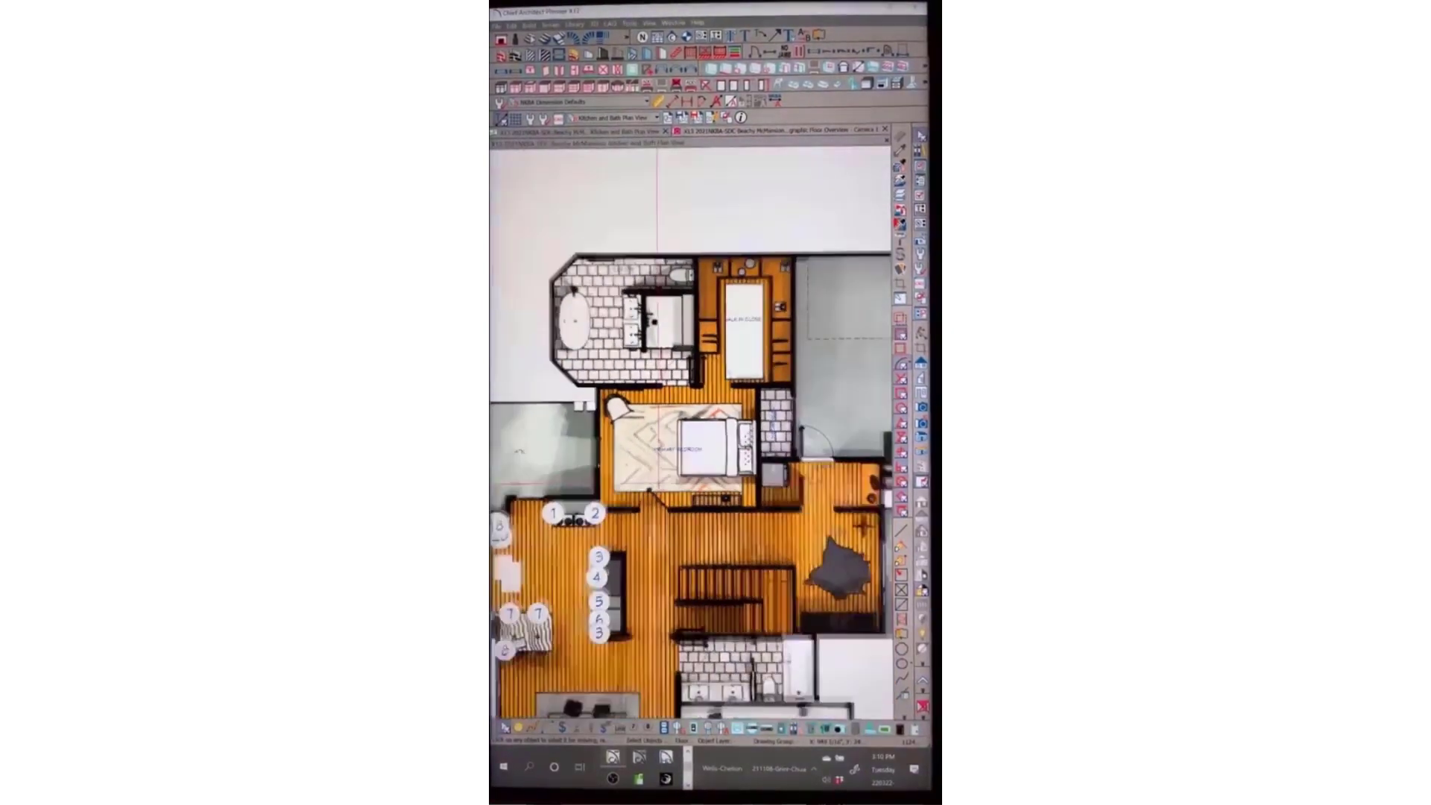
scroll(663, 443, "up", 3)
scroll(675, 446, "down", 2)
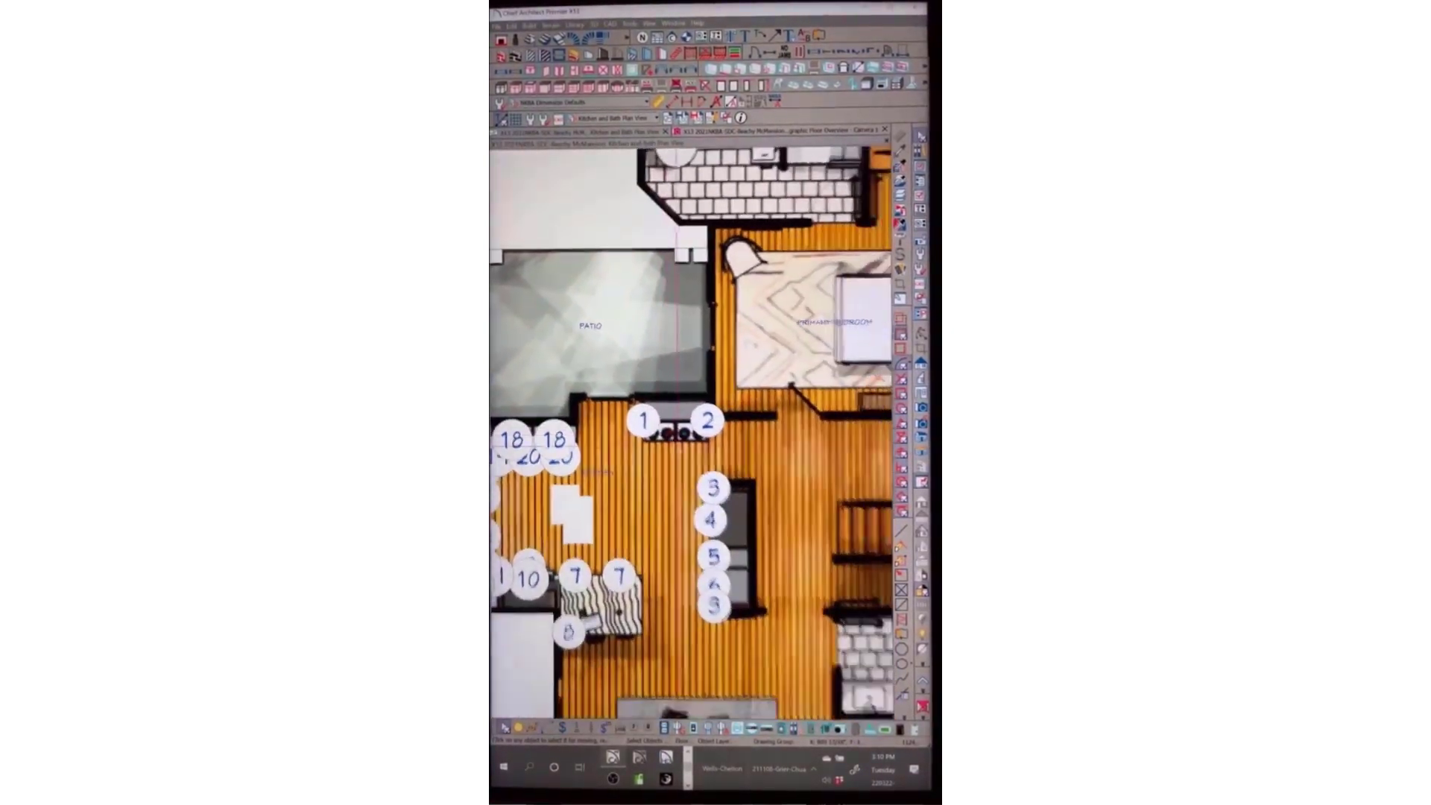
scroll(609, 366, "down", 3)
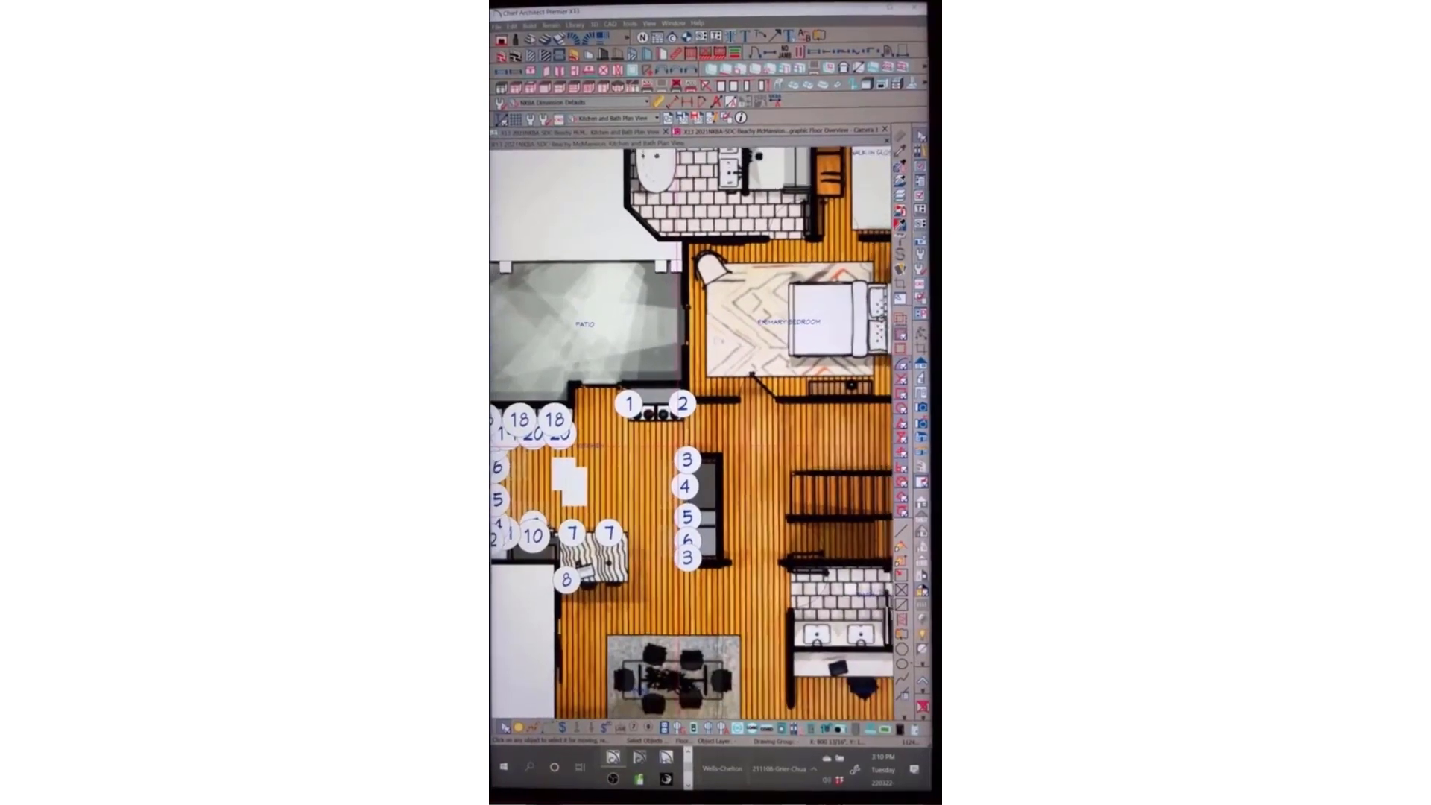
scroll(556, 424, "down", 3)
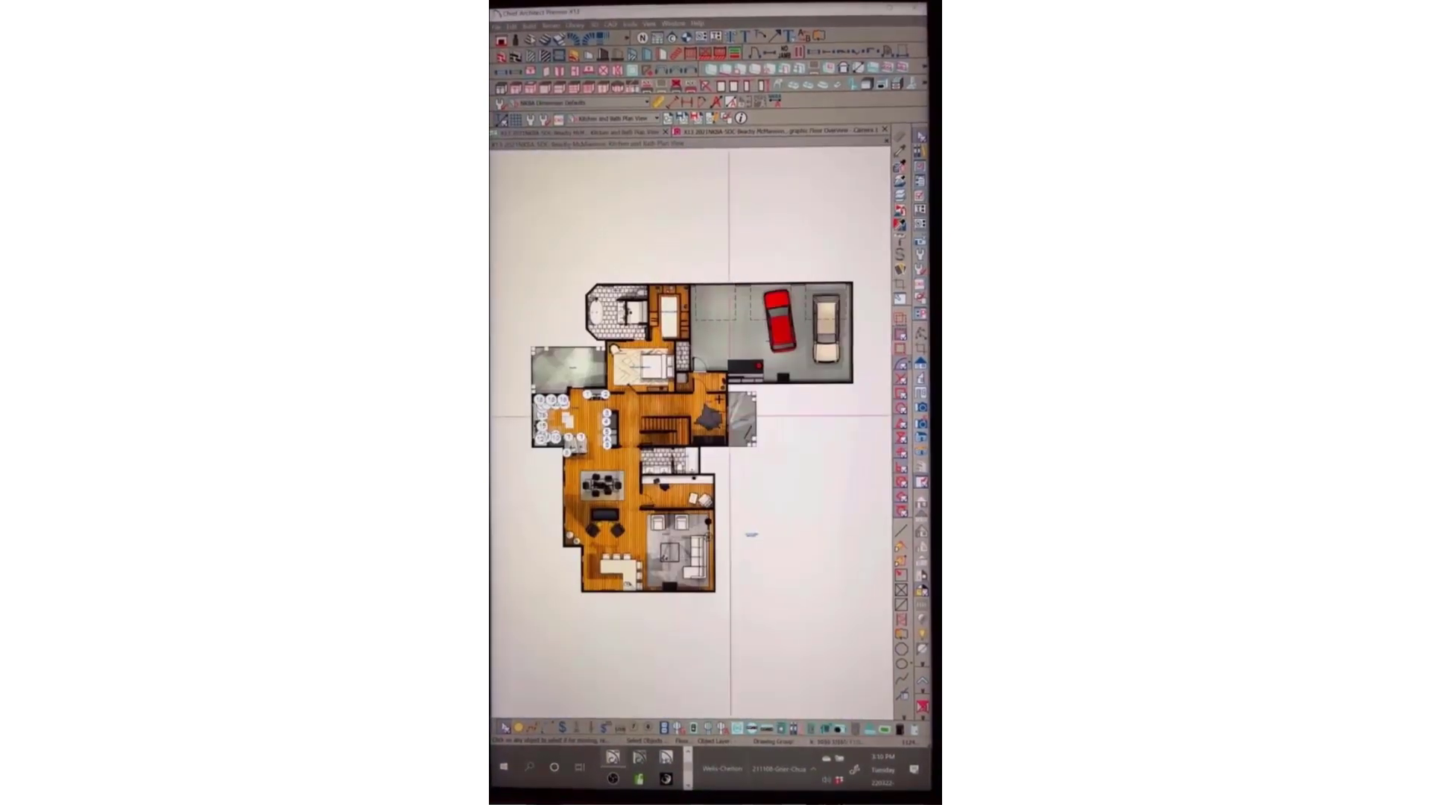
middle_click_drag(727, 354, 727, 339)
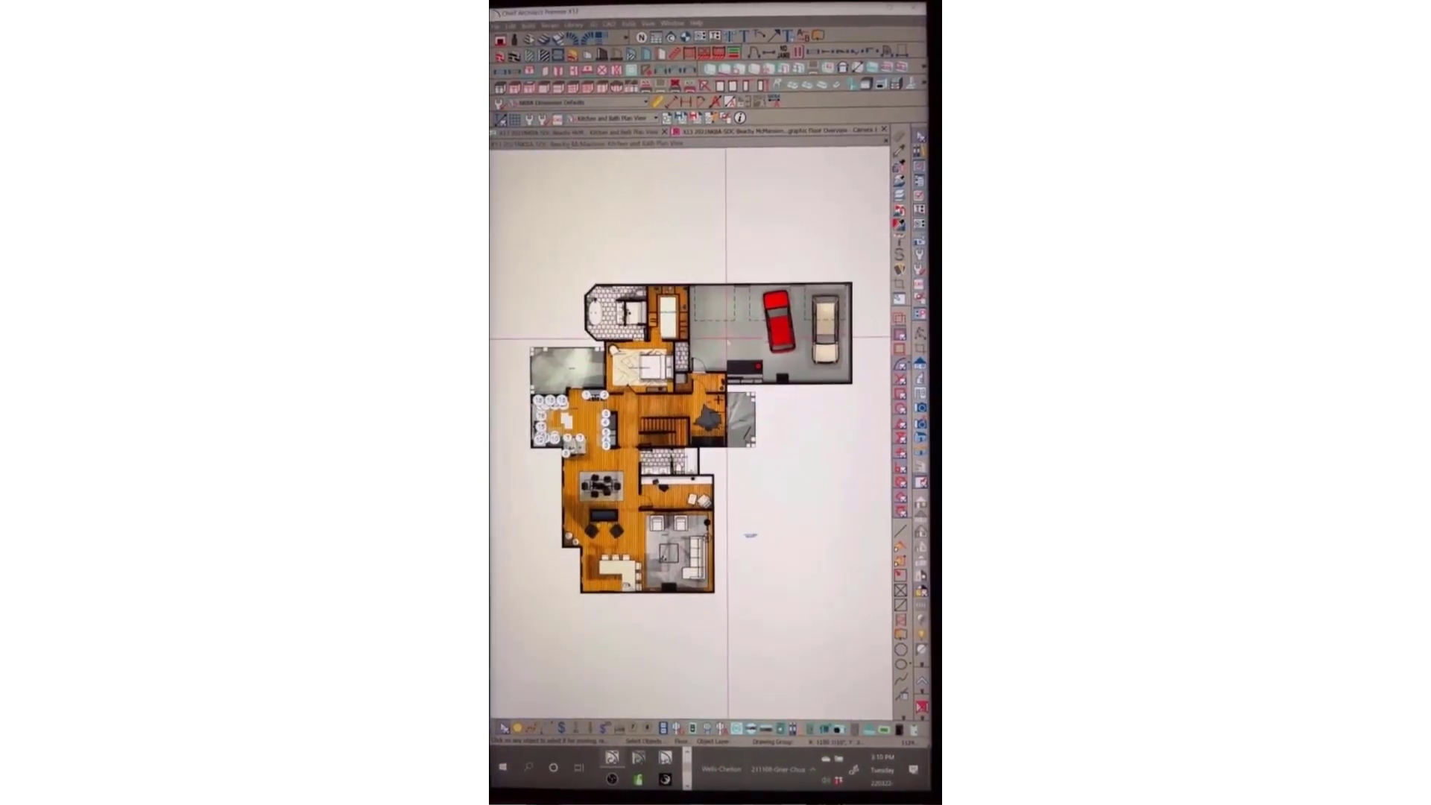
scroll(729, 348, "up", 1)
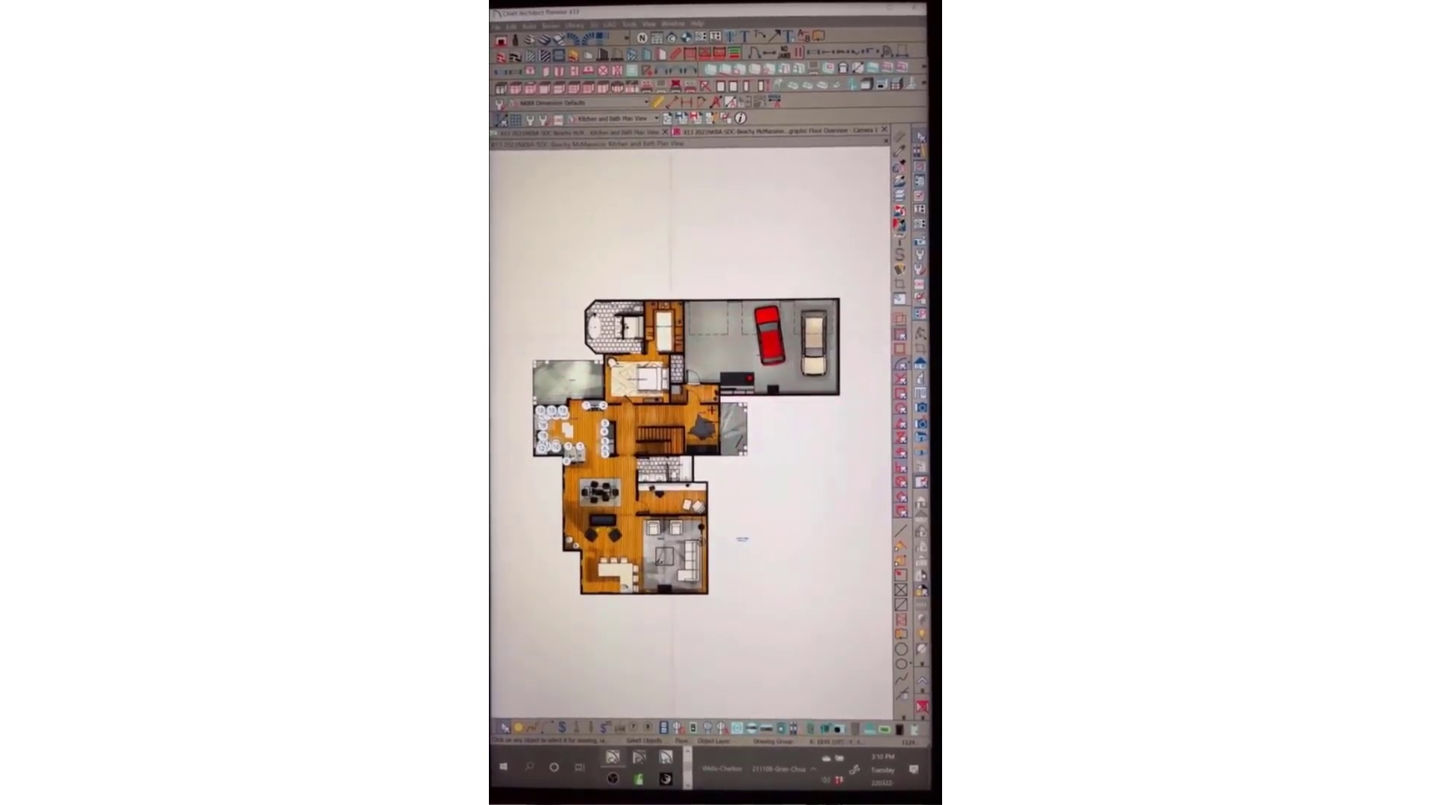
Open the IG Takeover plan from the recently used files
scroll(686, 381, "up", 2)
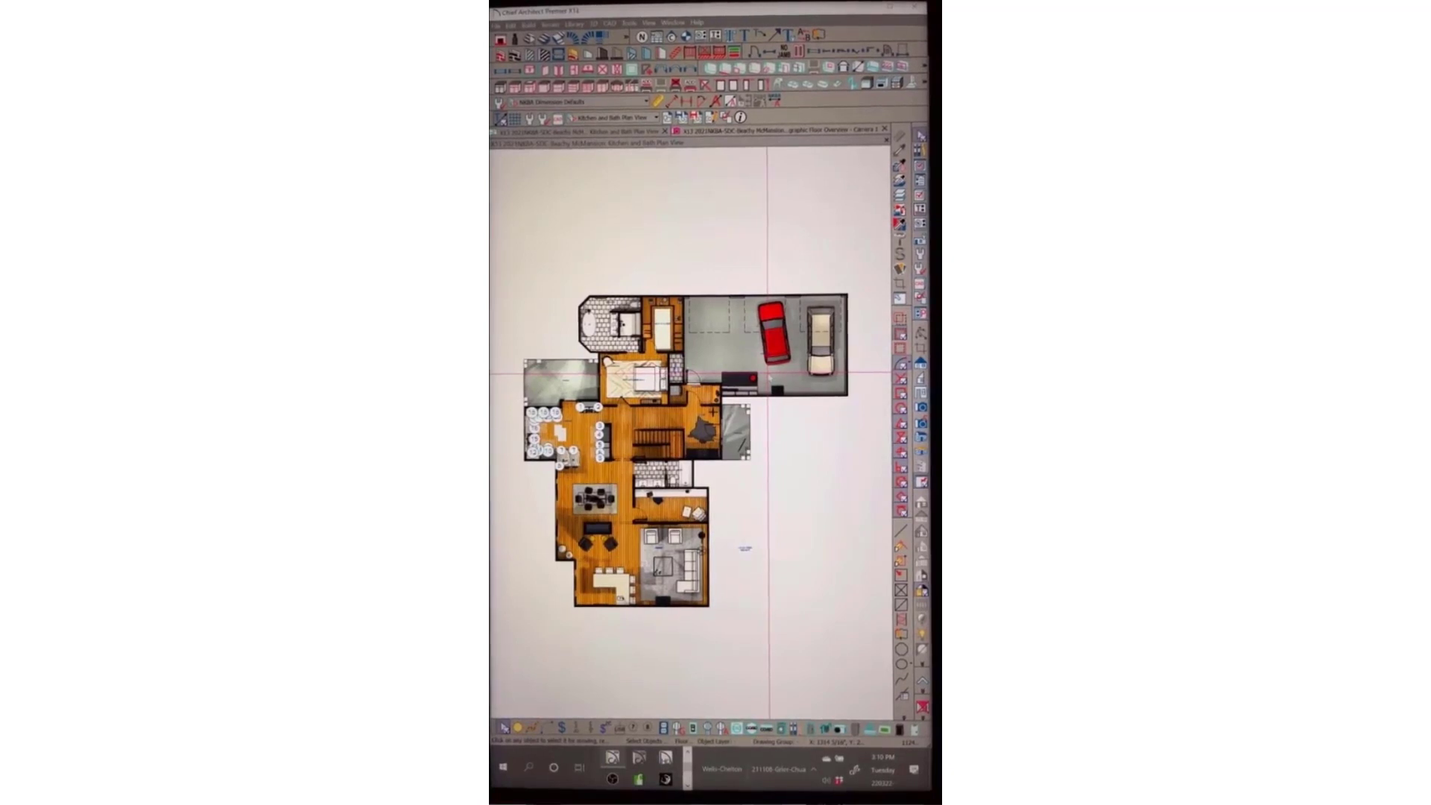
left_click(496, 25)
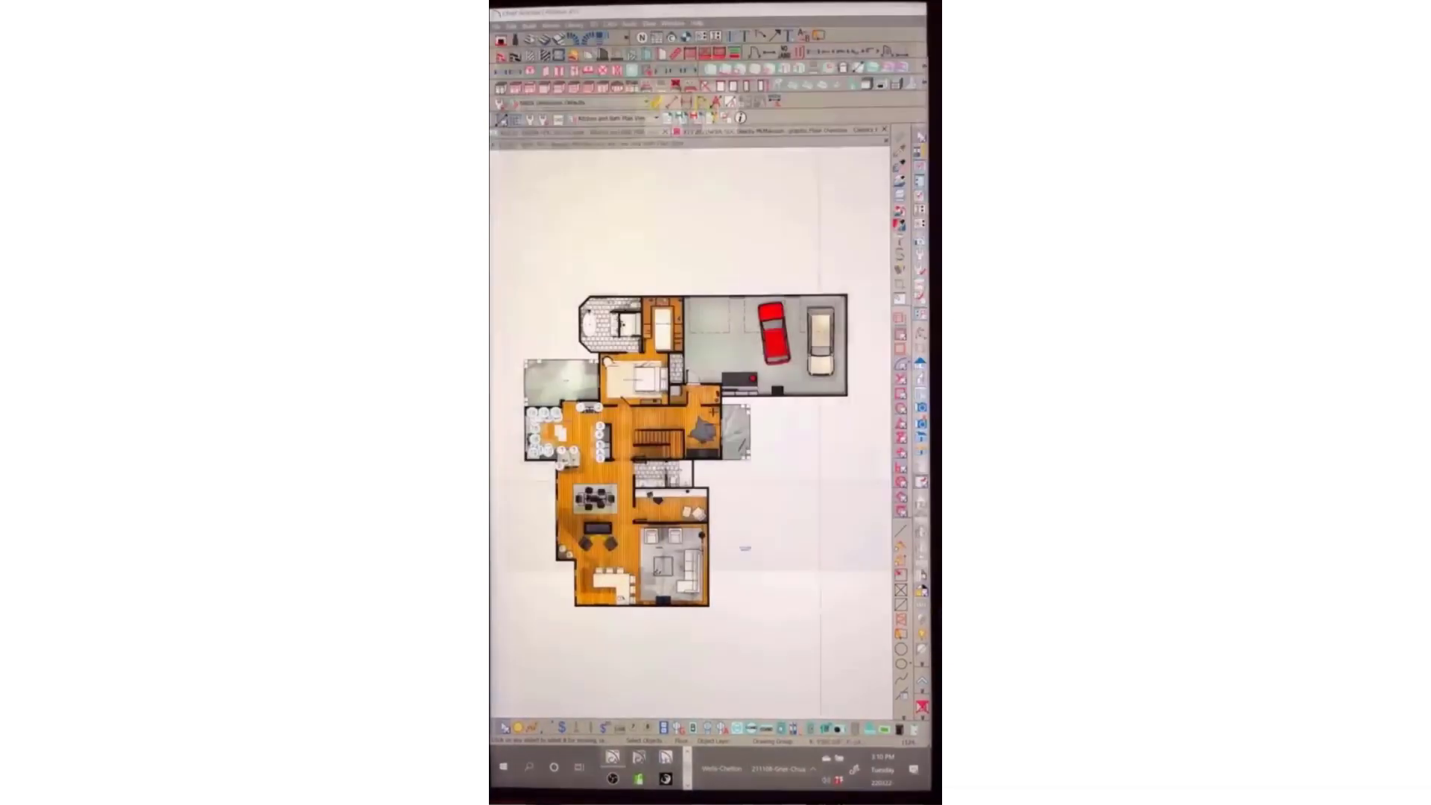
left_click(498, 25)
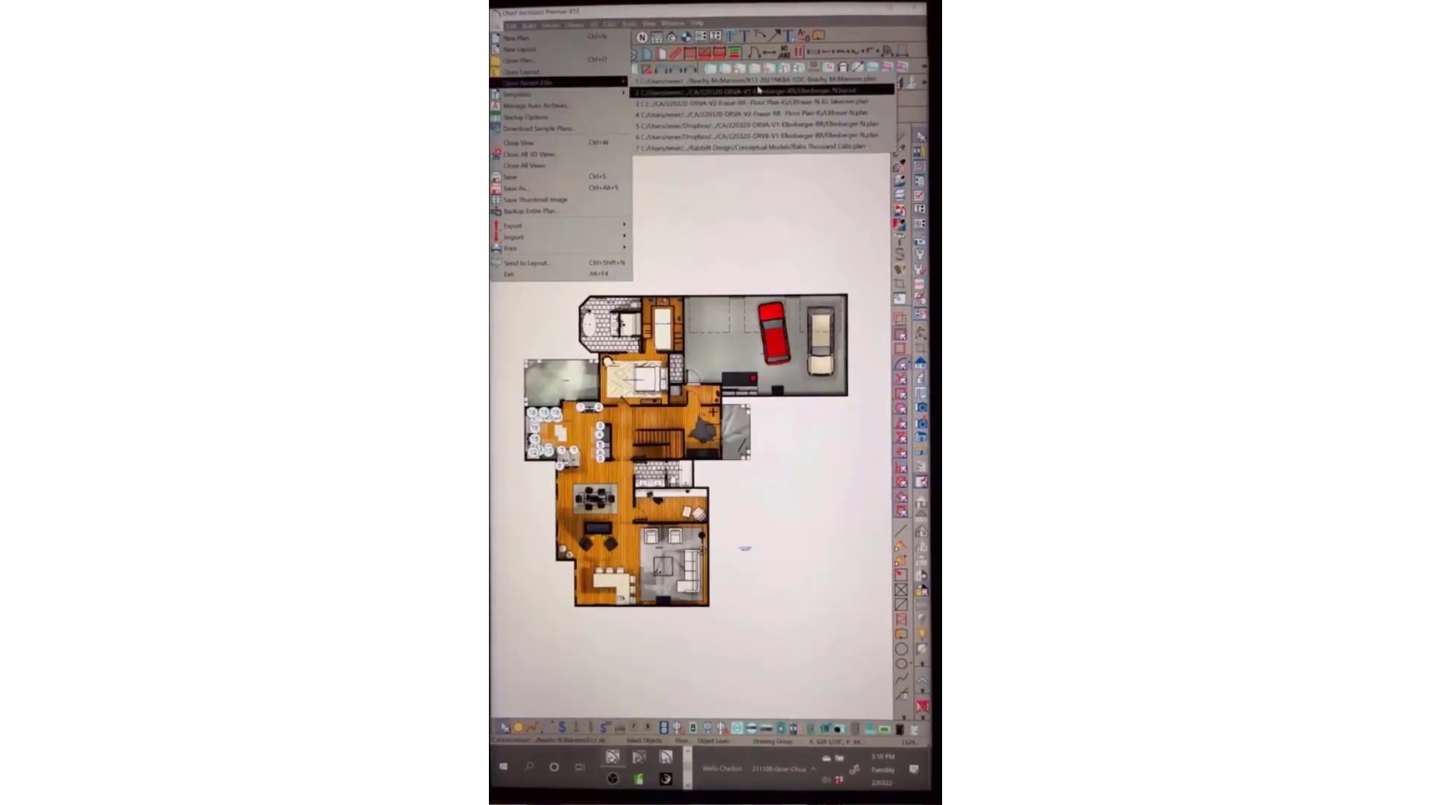
left_click(759, 89)
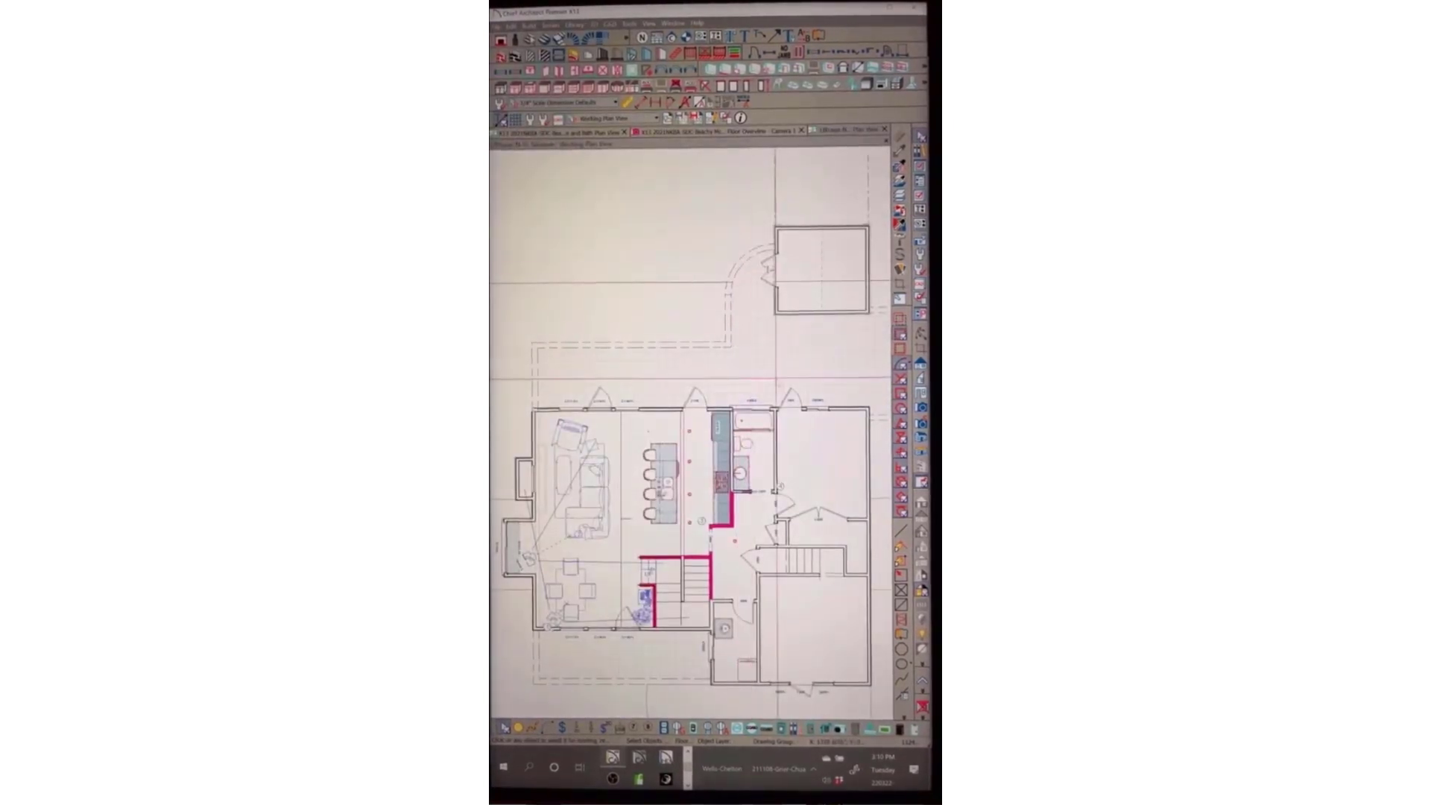
Open the 3D view of the existing interior camera placed beside the sofa in the living area
middle_click_drag(720, 426, 720, 376)
scroll(728, 370, "down", 1)
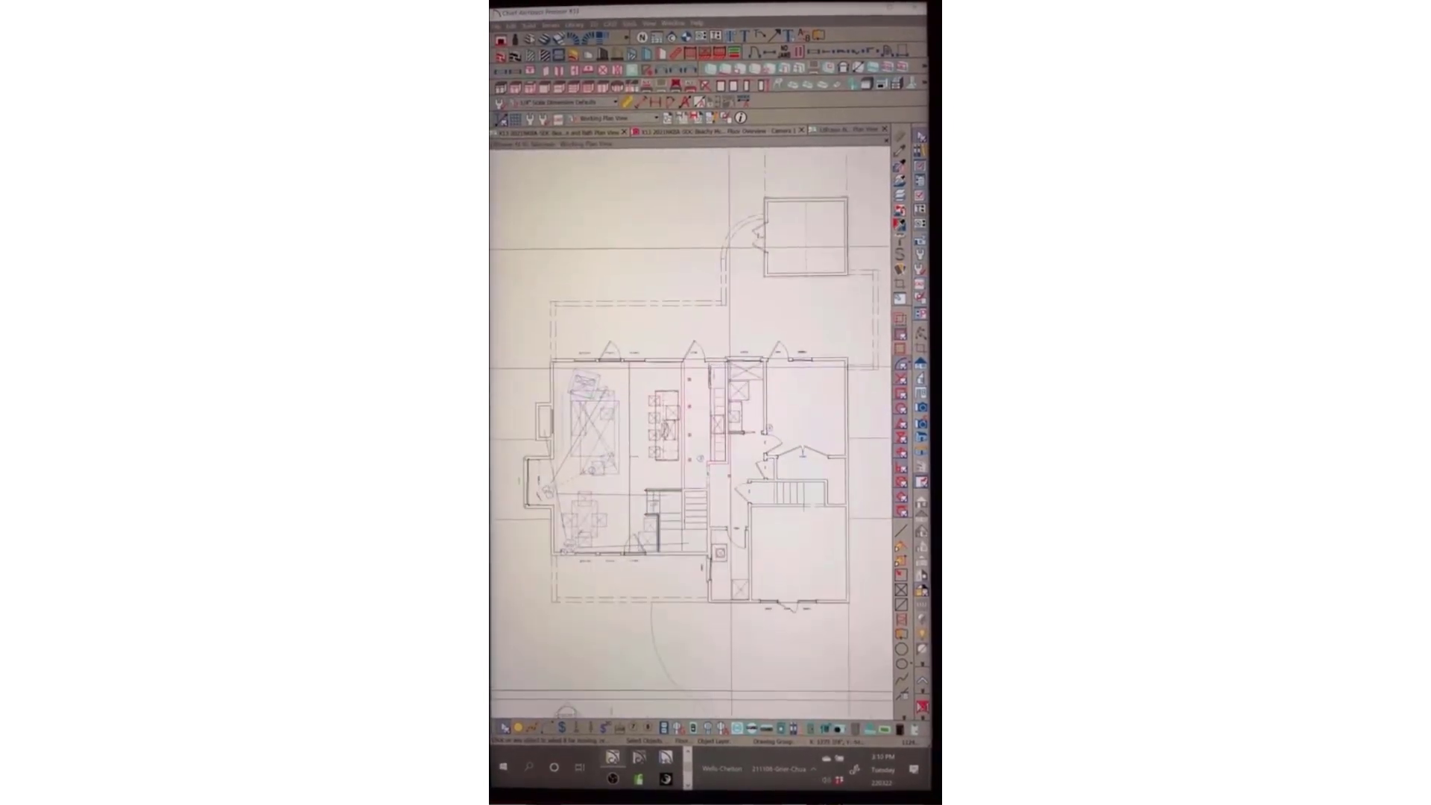
scroll(558, 462, "up", 5)
middle_click_drag(556, 458, 584, 462)
left_click(612, 498)
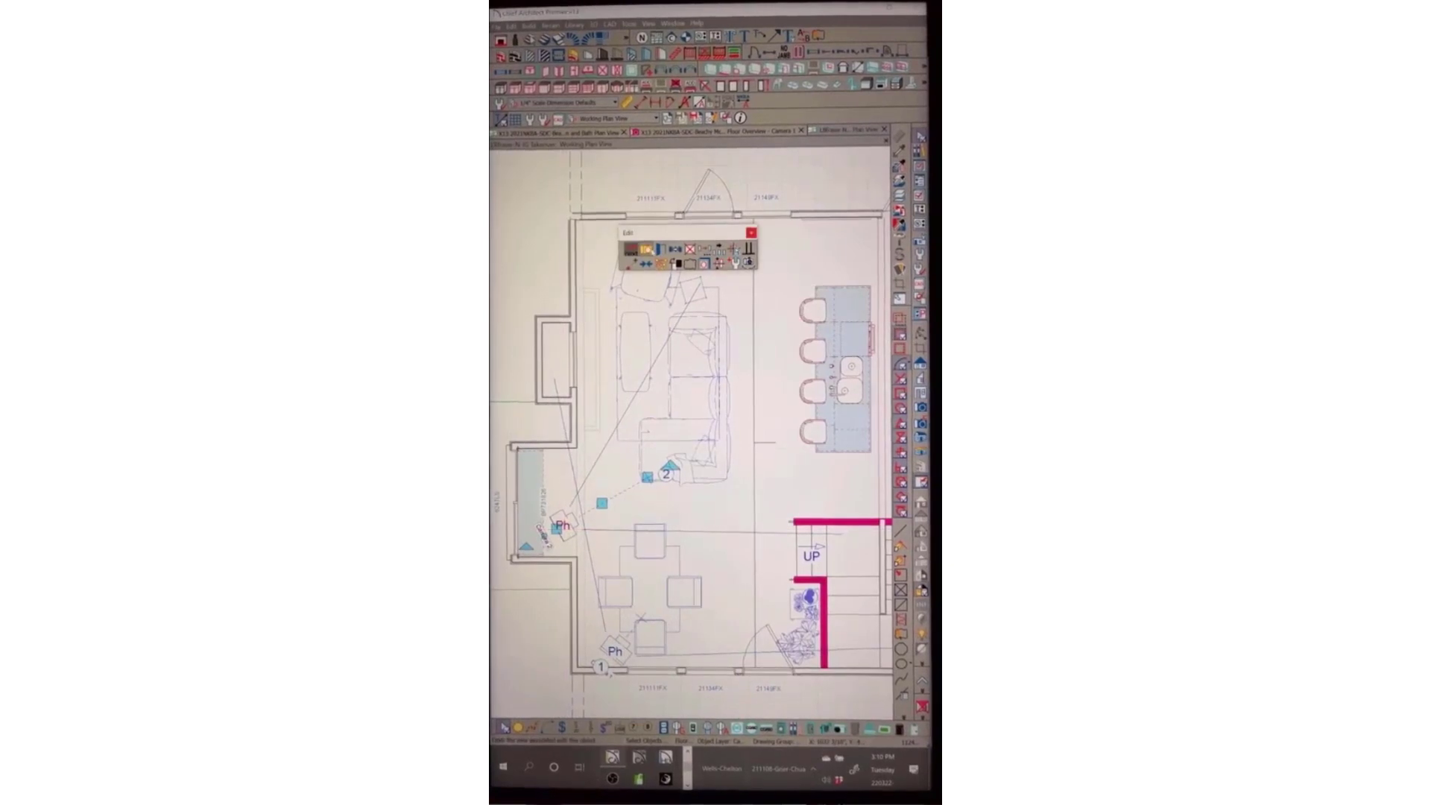
left_click(660, 251)
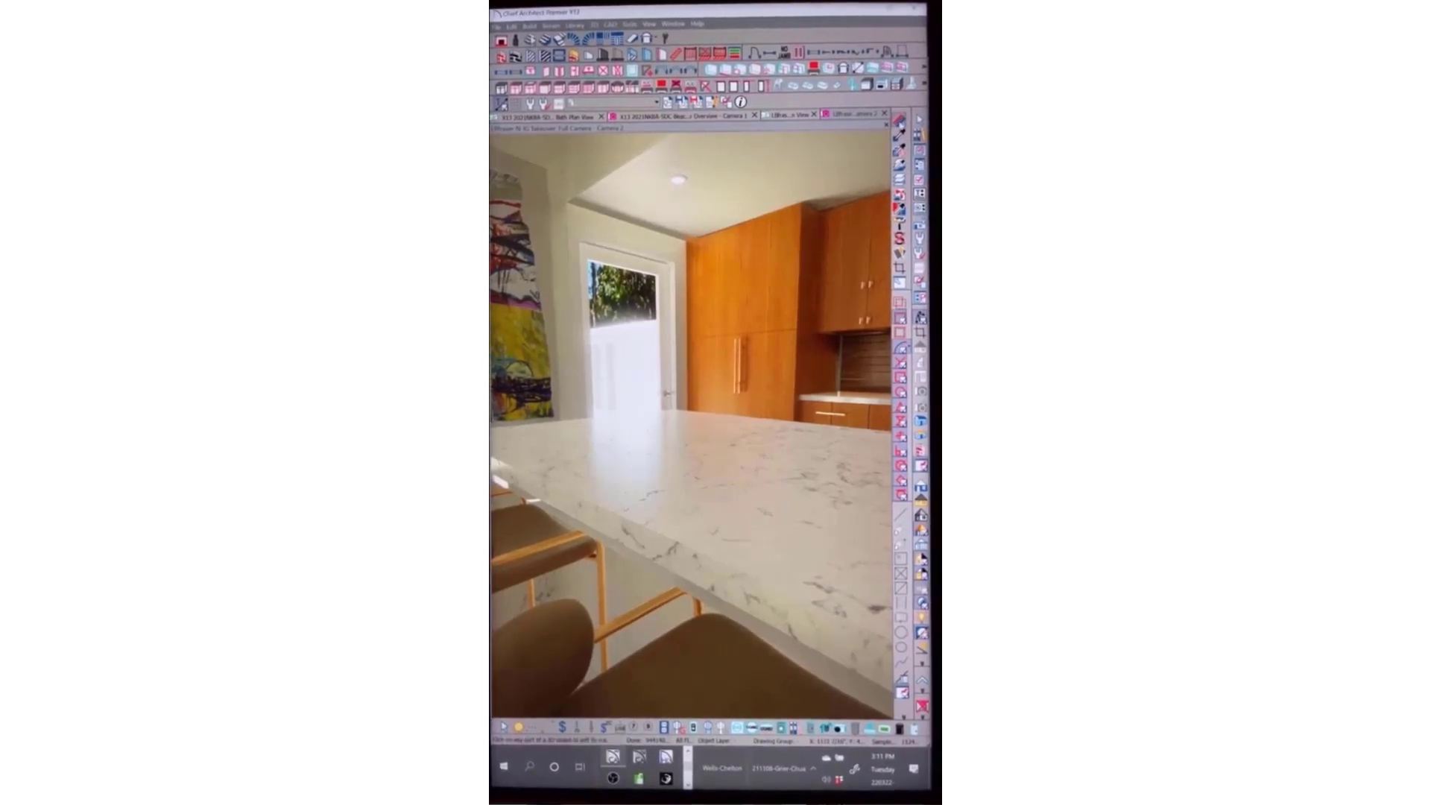
Open the material definition of the marble island countertop and select its roughness map's file path
left_click(901, 124)
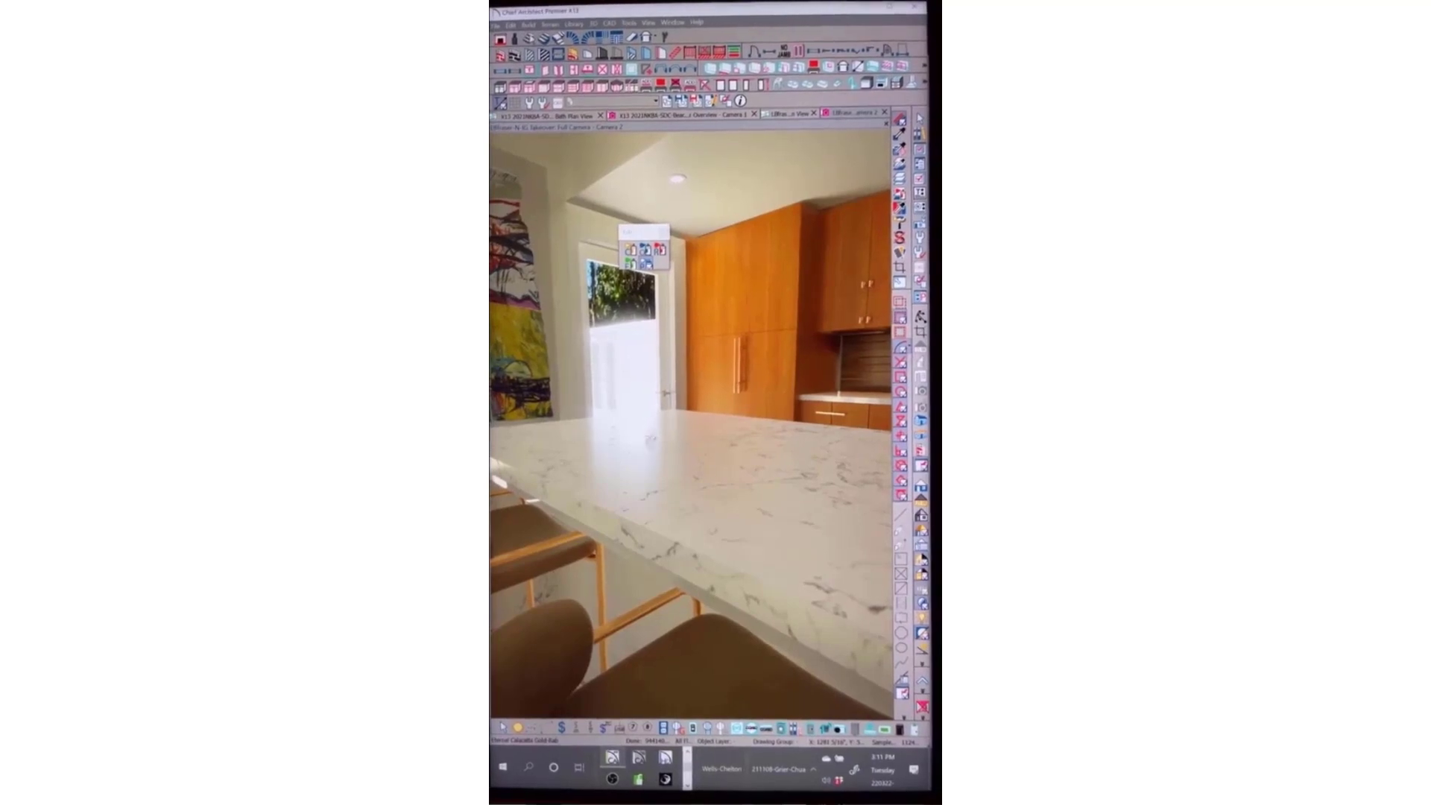
left_click(679, 427)
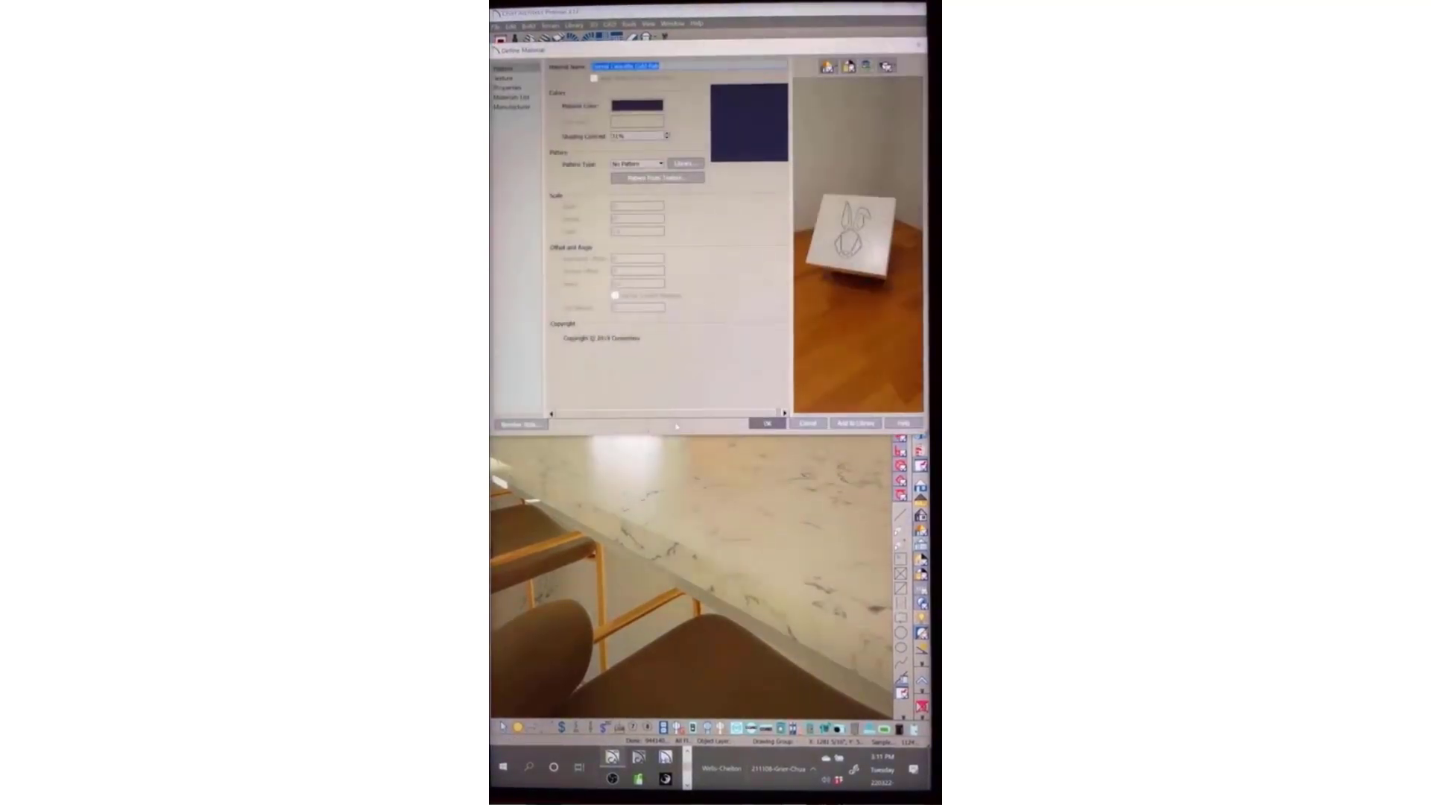
left_click(509, 88)
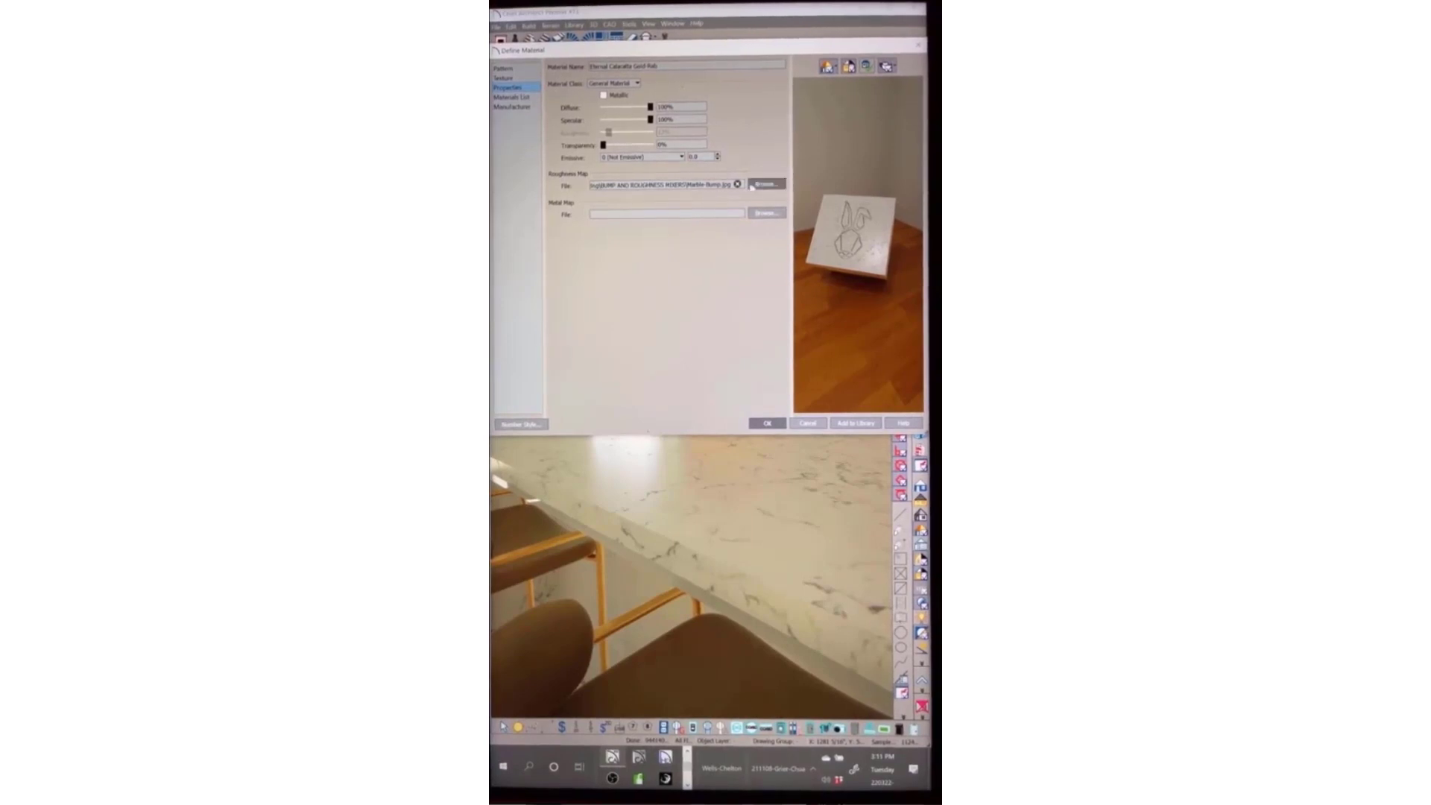
triple_click(689, 185)
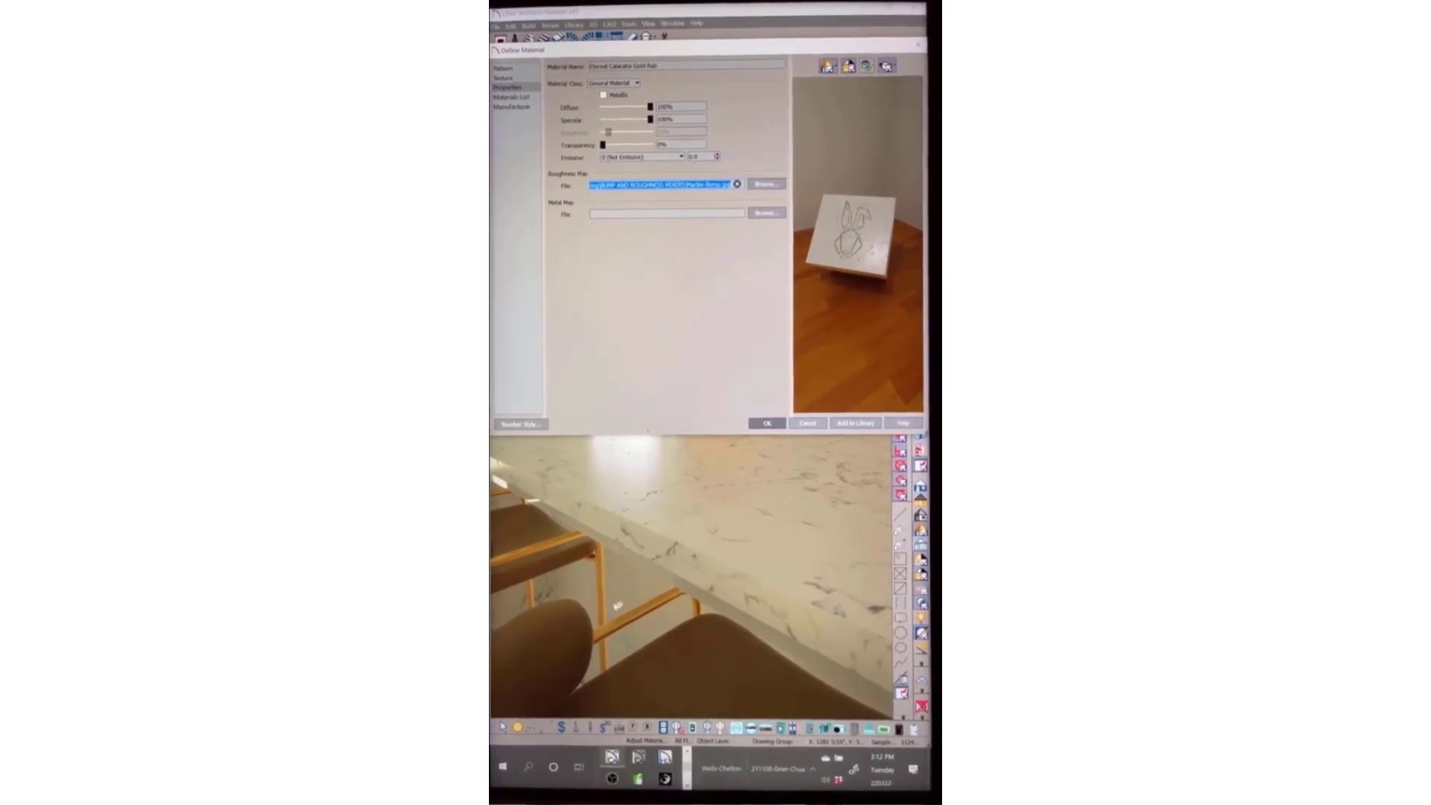
View the Marble-Bump.jpg image file on its own, and return to the countertop's material definition
key("super+Tab")
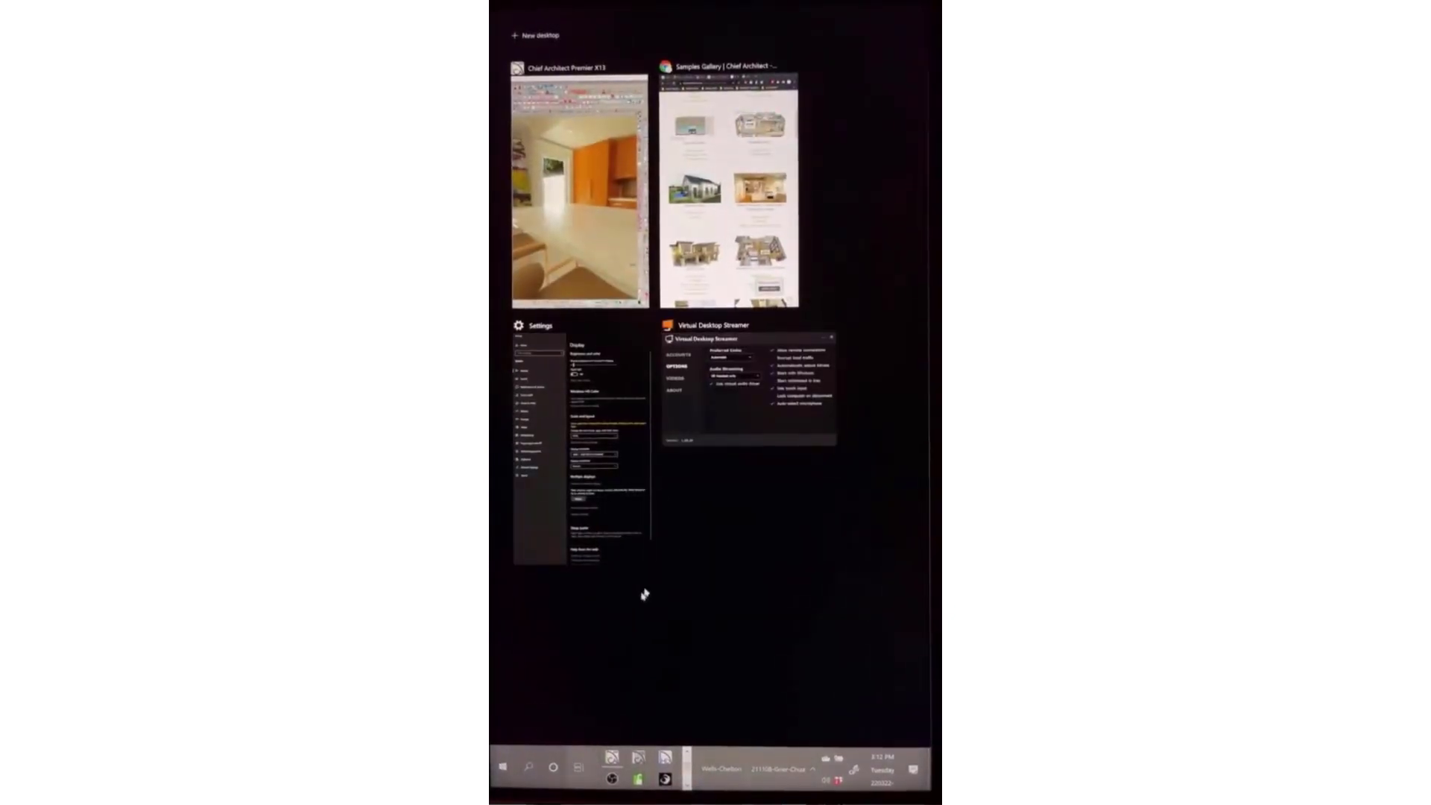
left_click(687, 753)
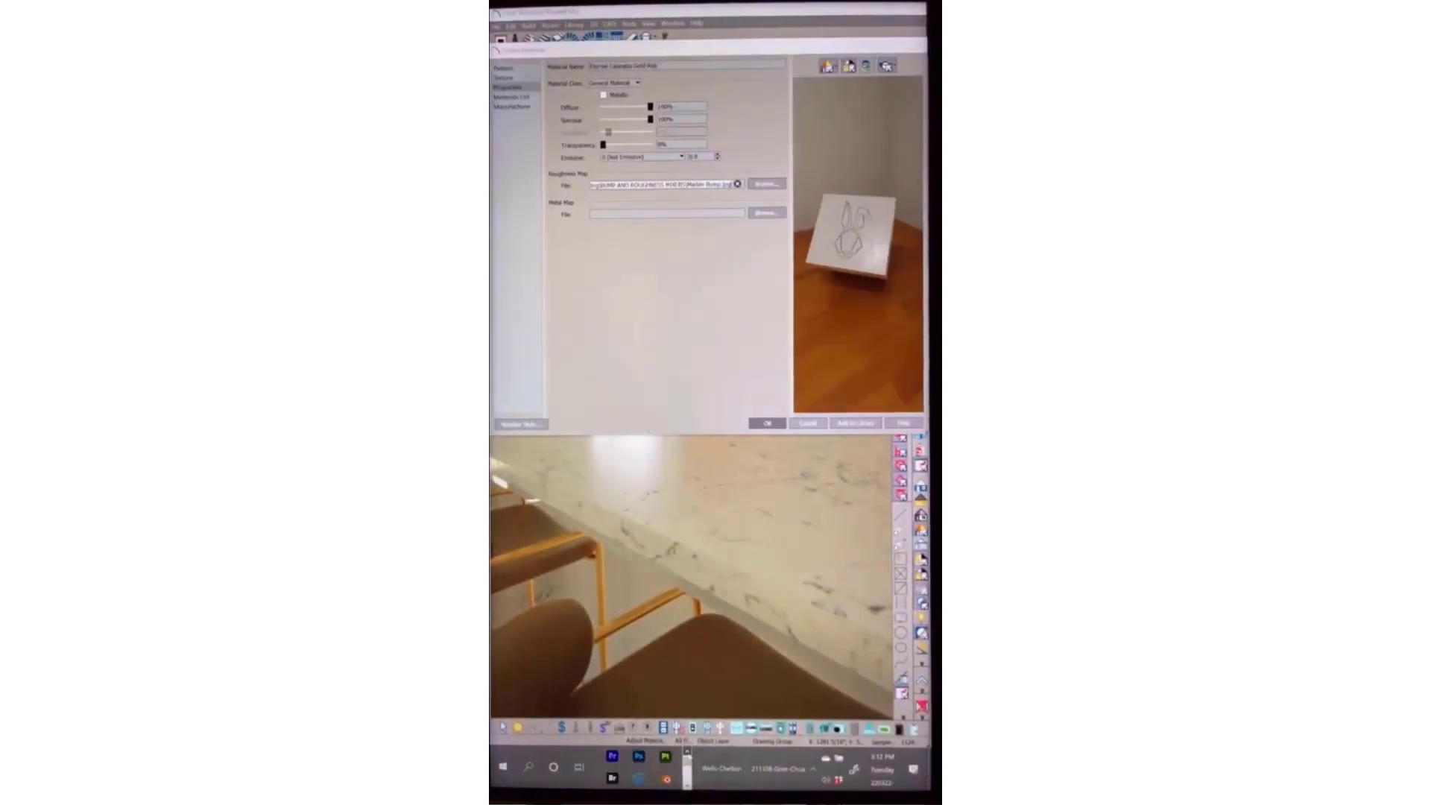
left_click(610, 759)
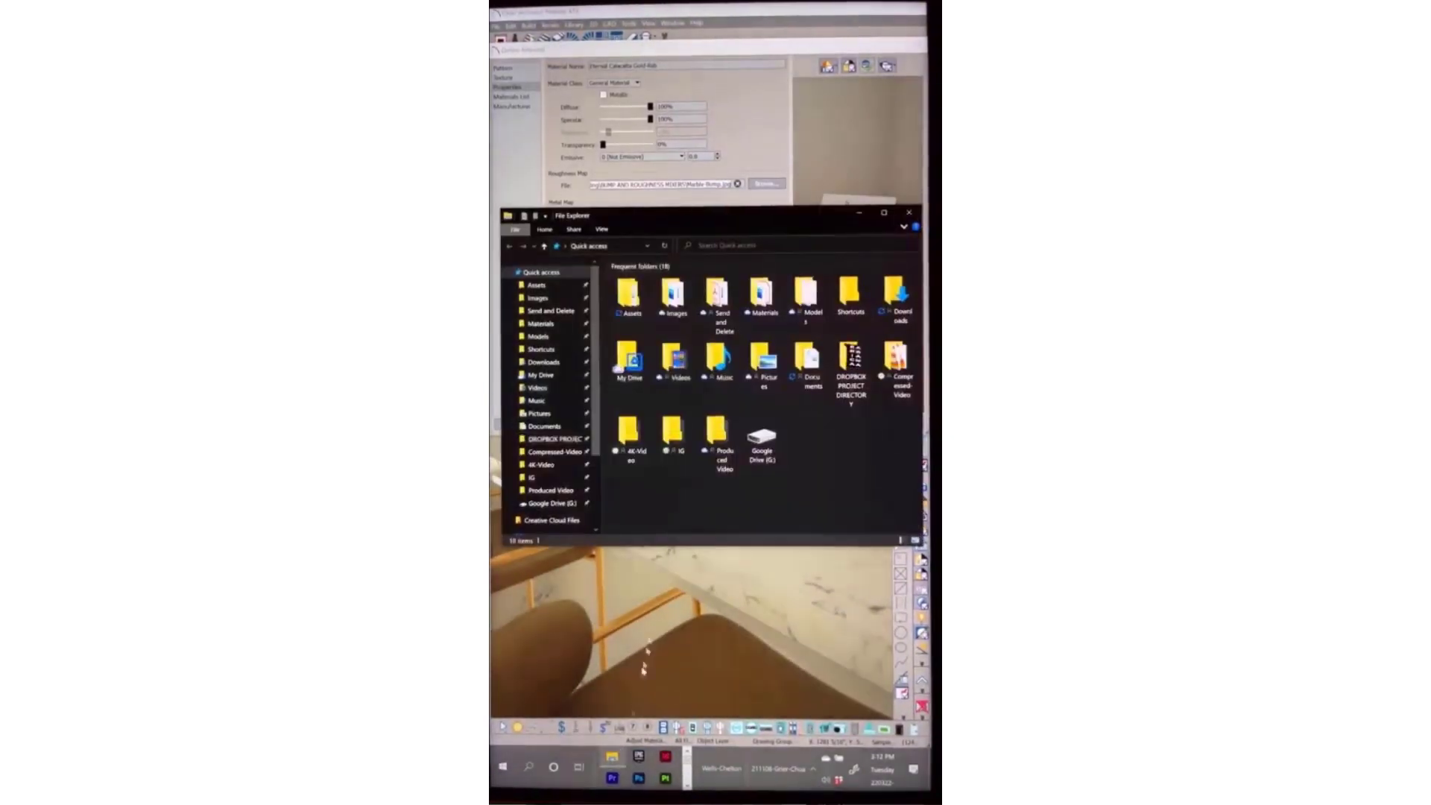
left_click(627, 250)
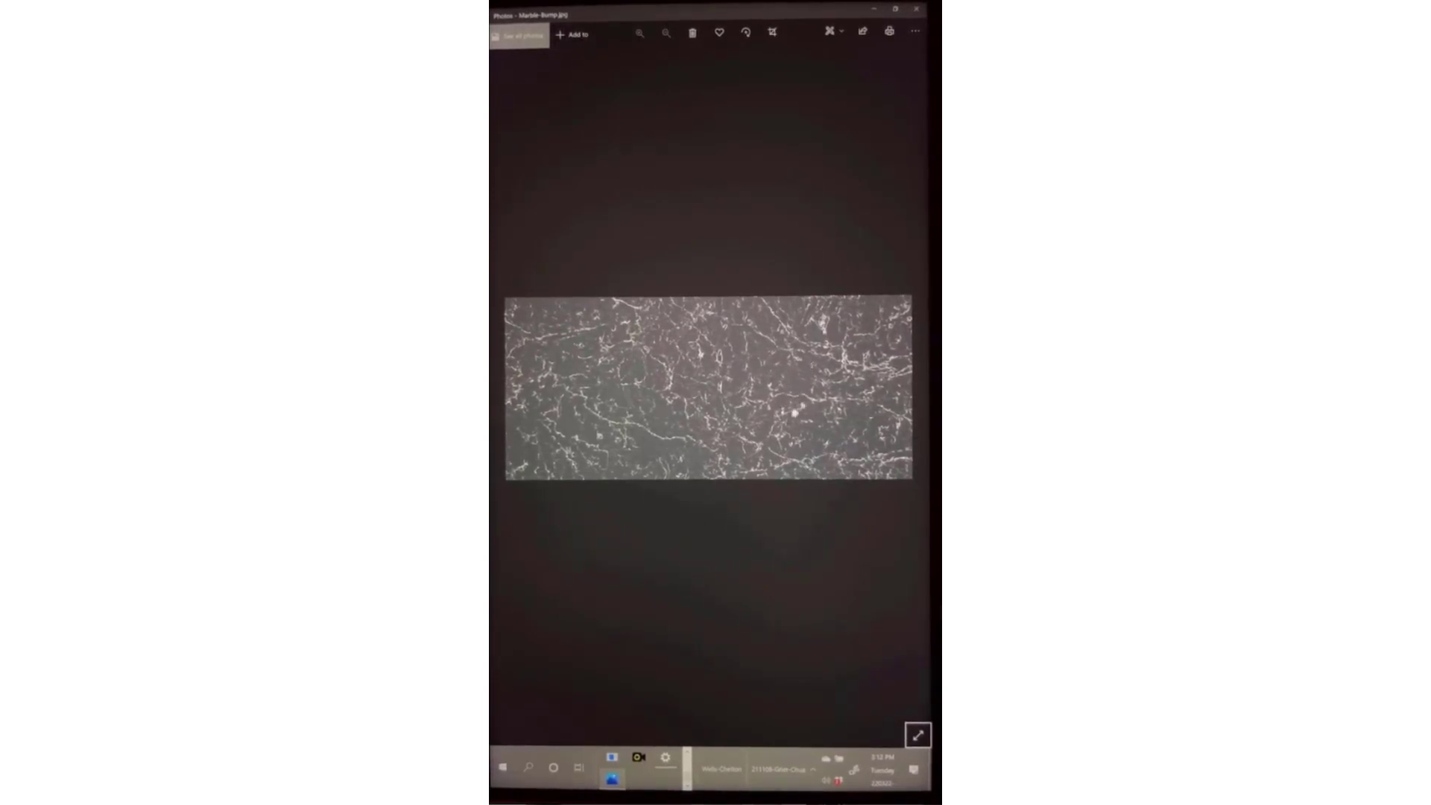
left_click(916, 10)
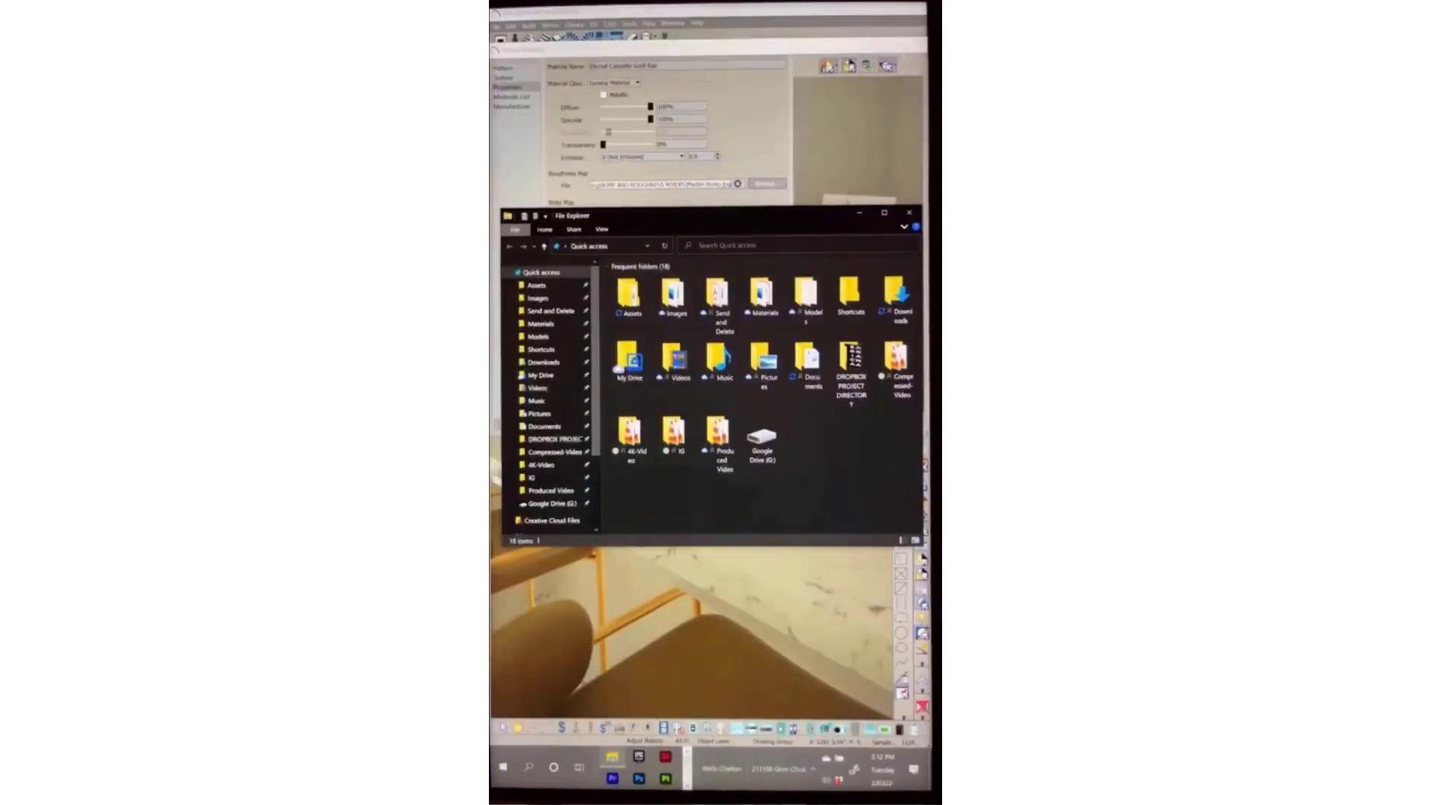
left_click(907, 214)
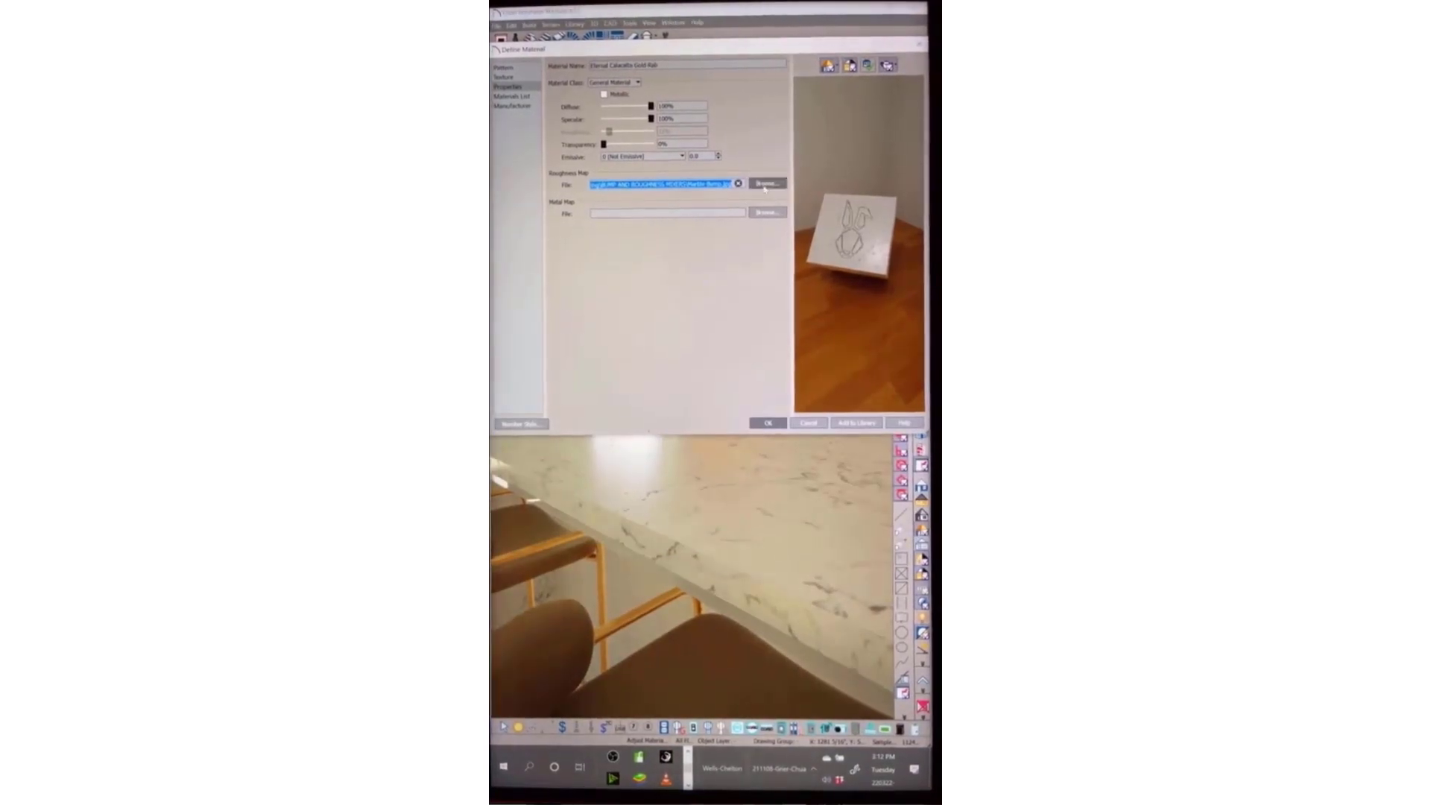
Try the ROUGHNESS 2 and Bump Map images from the BUMP AND ROUGHNESS MIXERS folder as the island countertop's roughness map
left_click(767, 213)
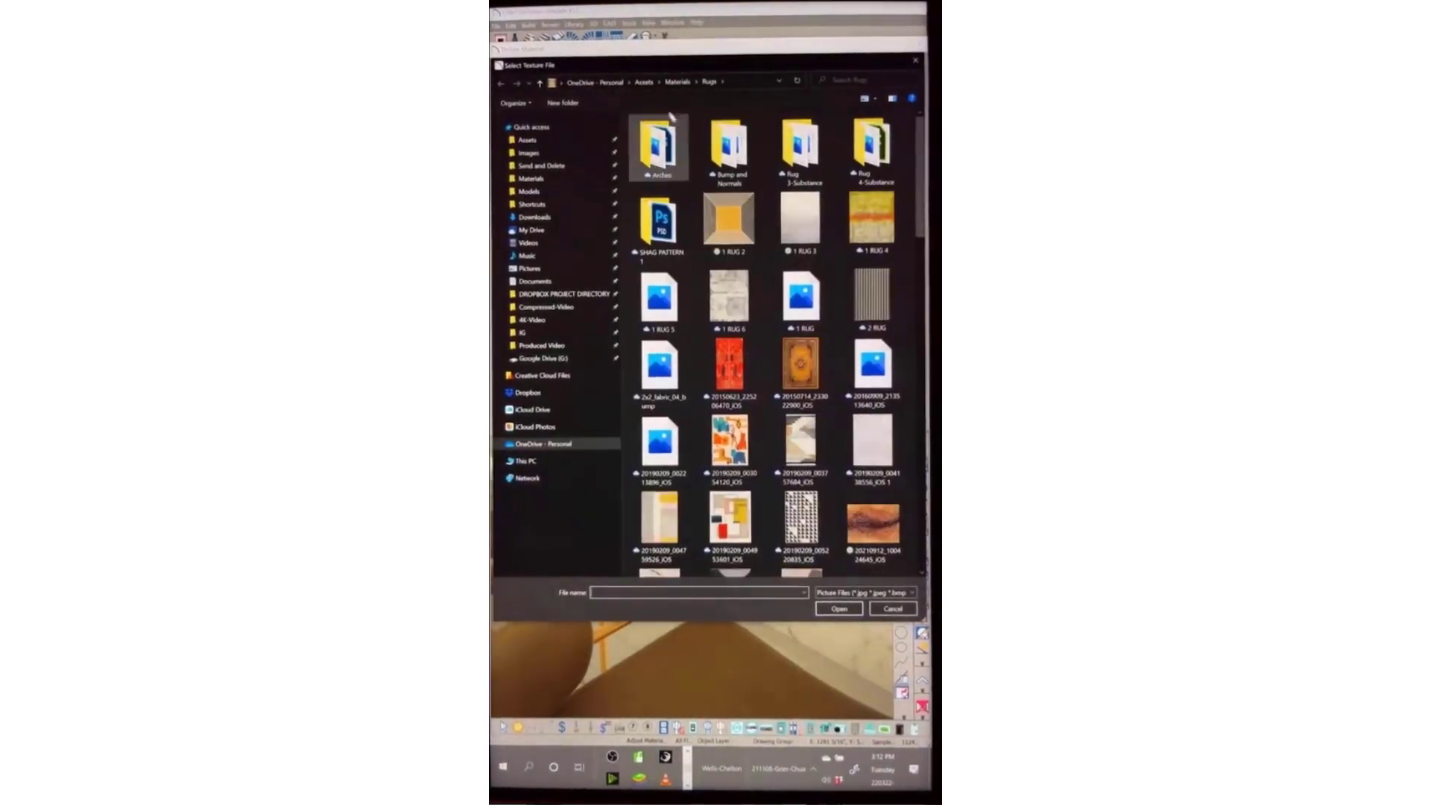
left_click(676, 84)
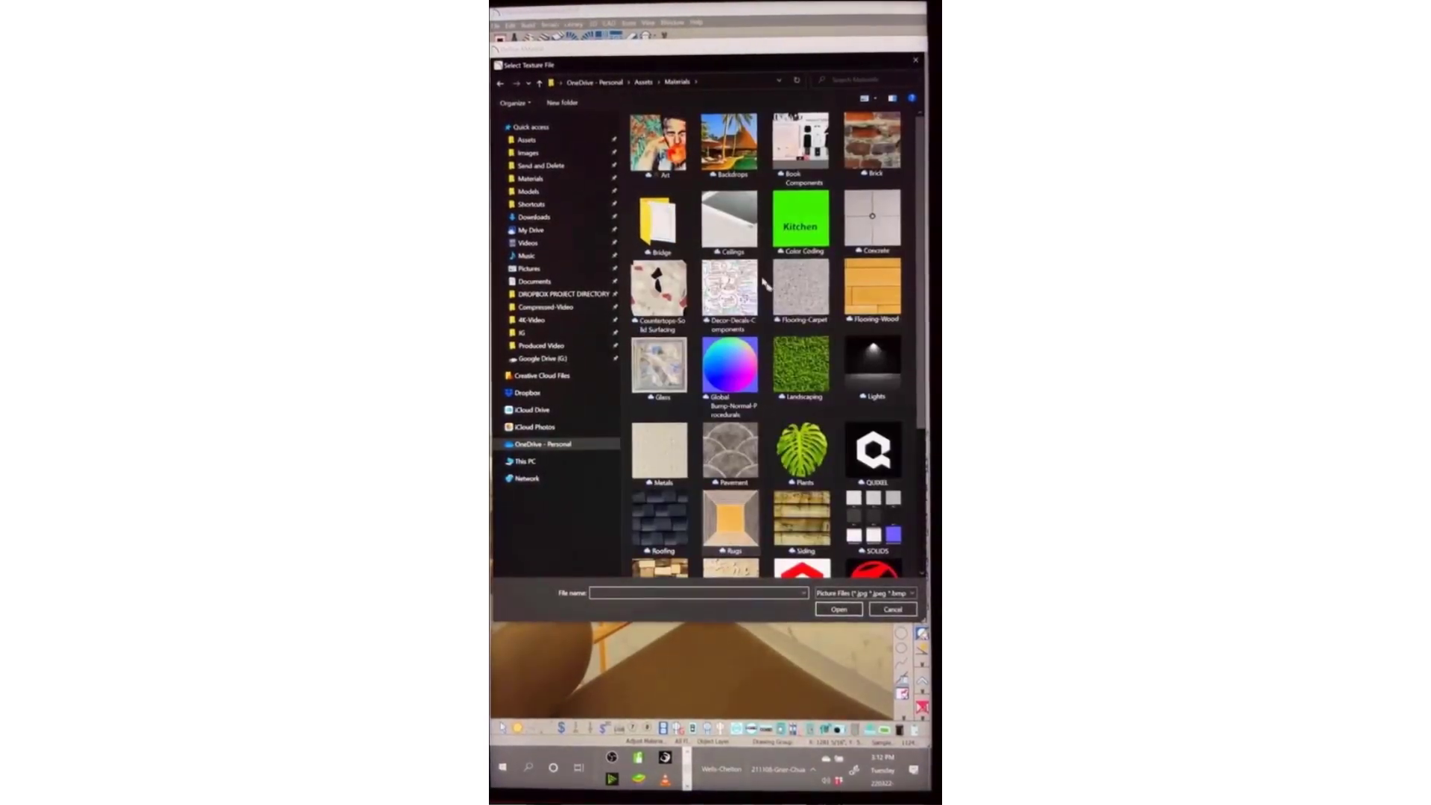
double_click(659, 293)
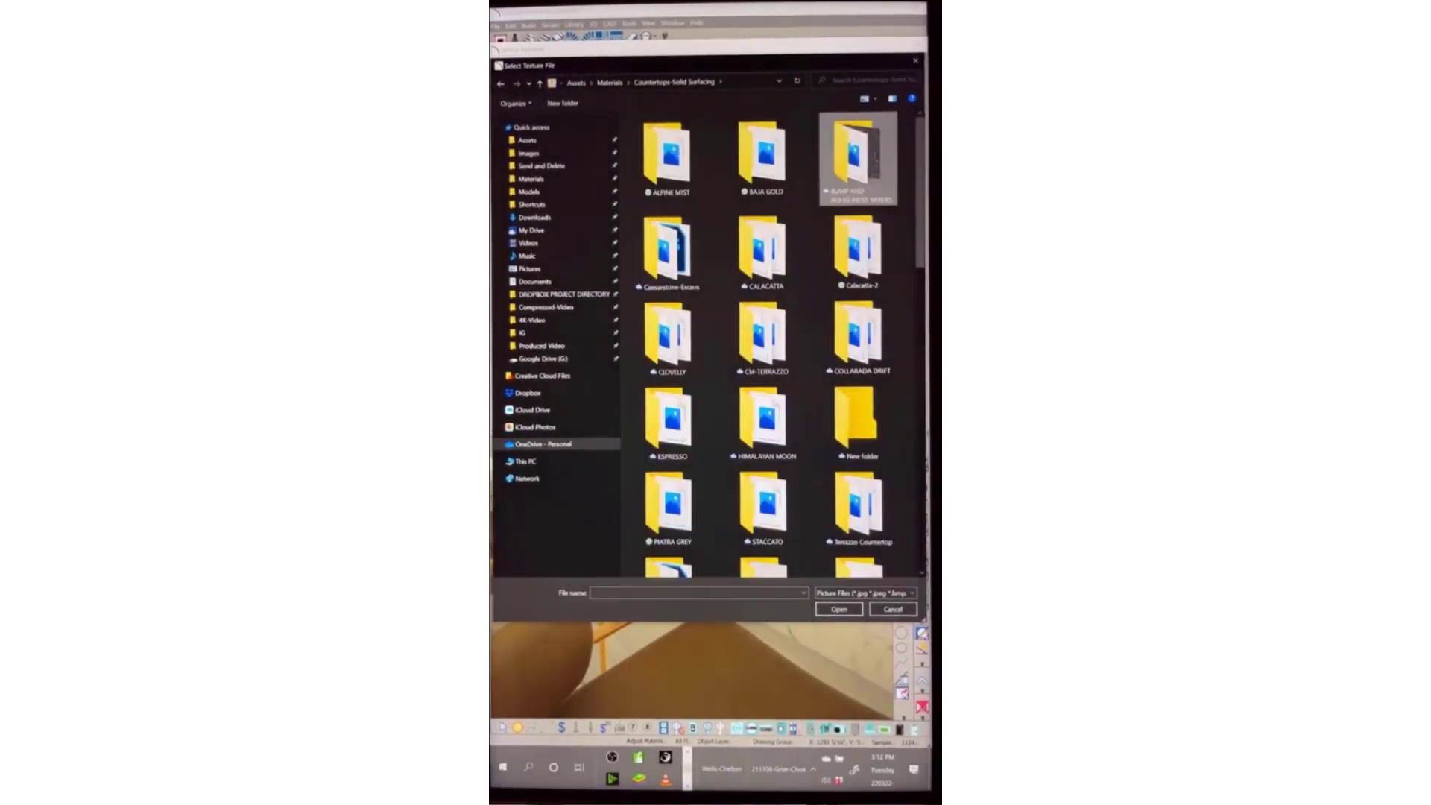
double_click(850, 149)
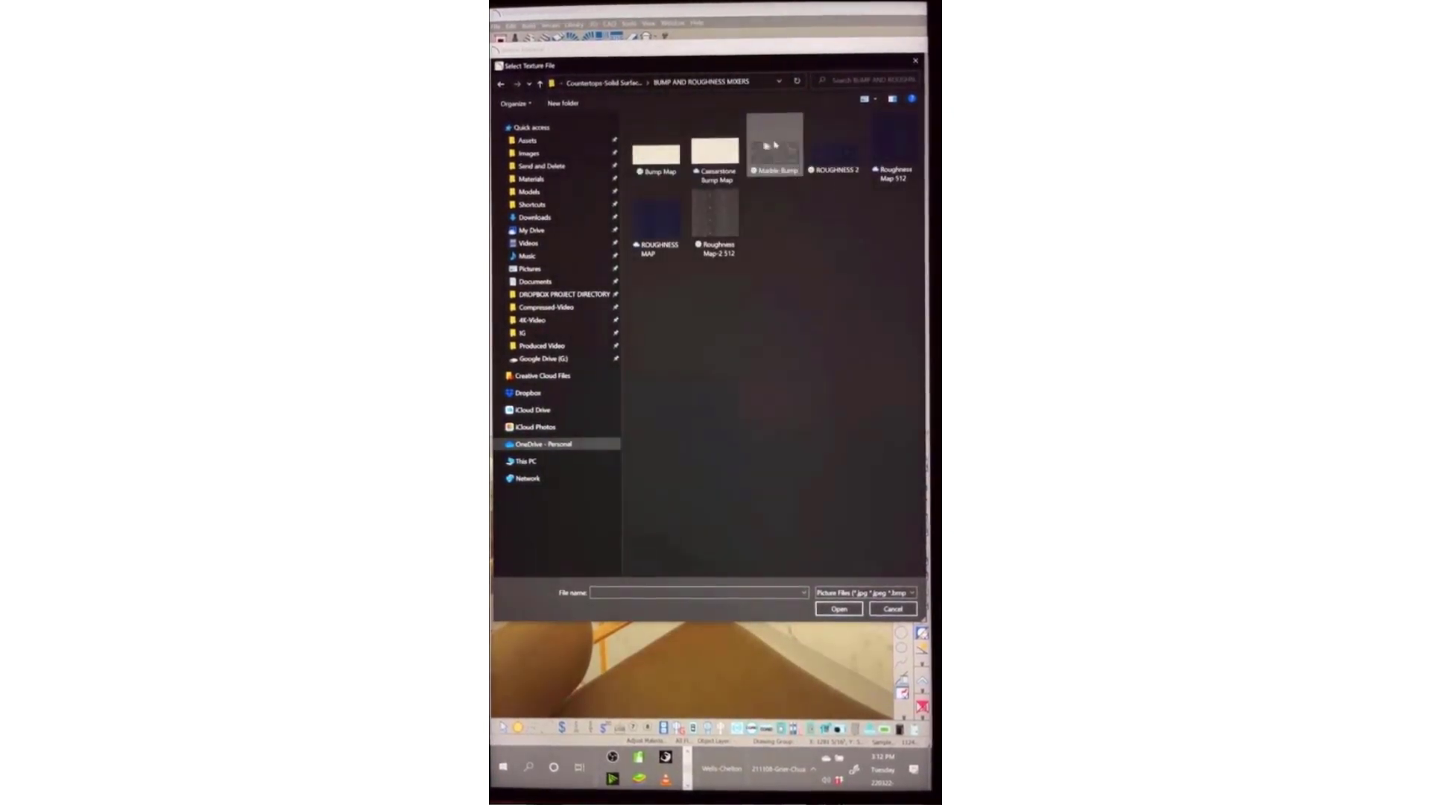
left_click(829, 155)
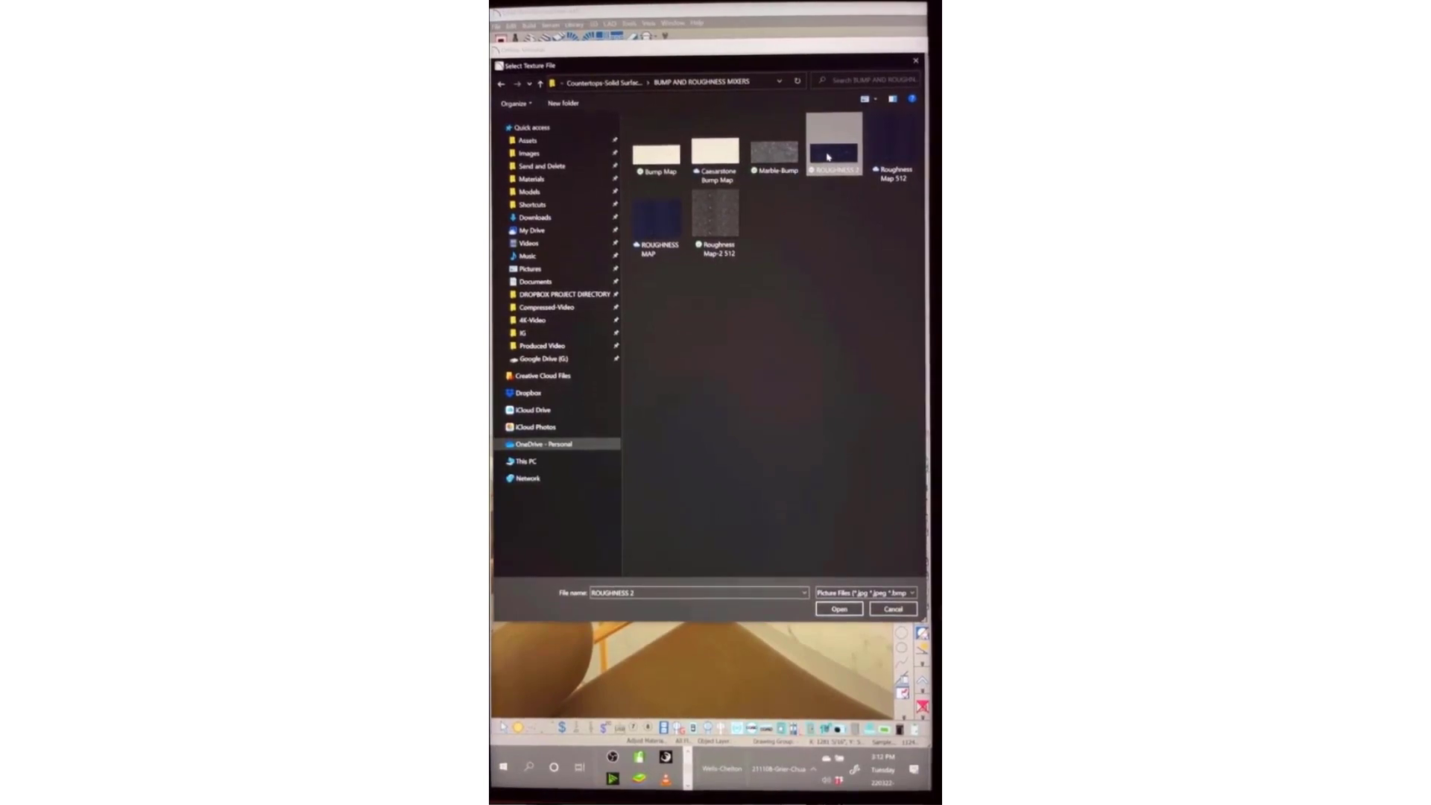
double_click(829, 155)
left_click(767, 424)
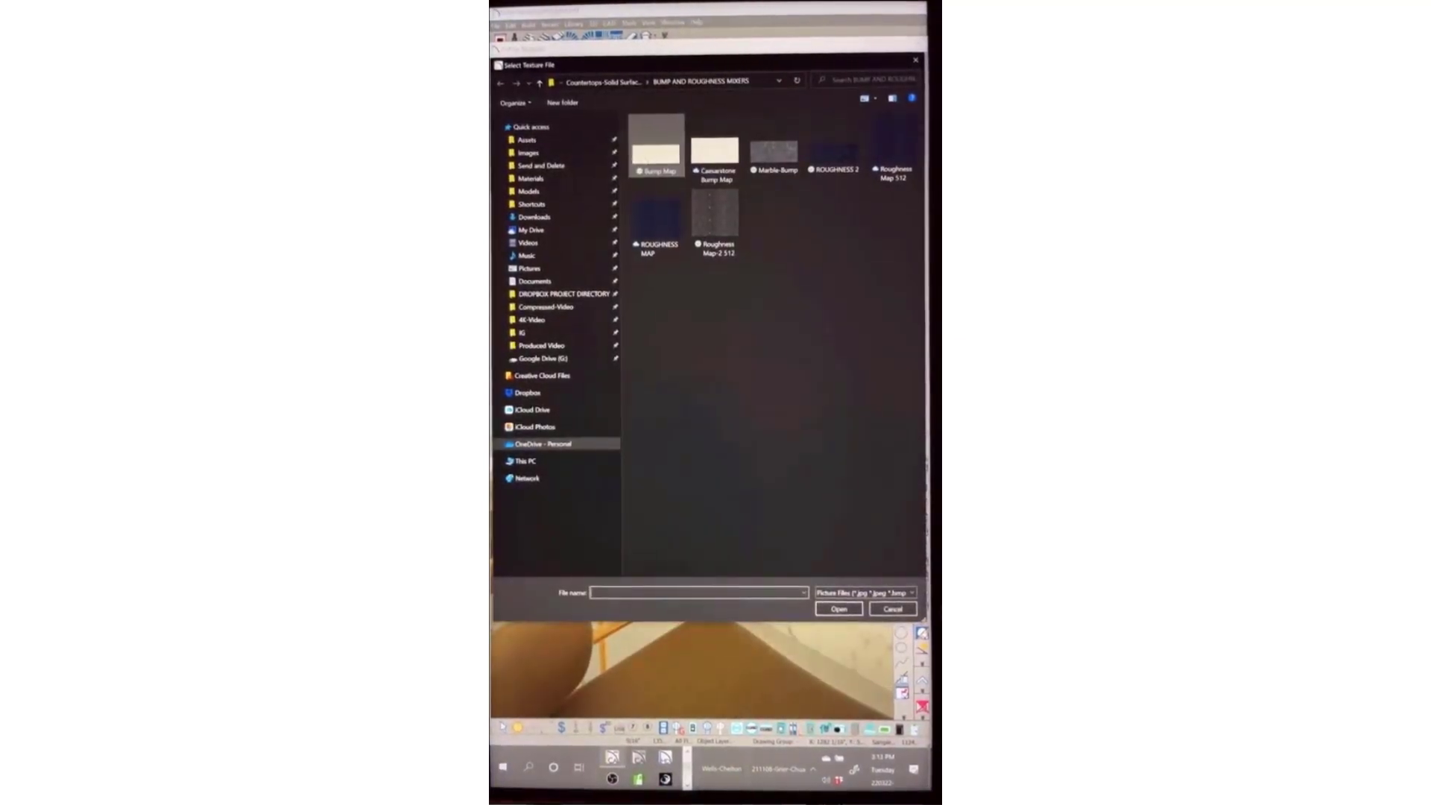
left_click(657, 149)
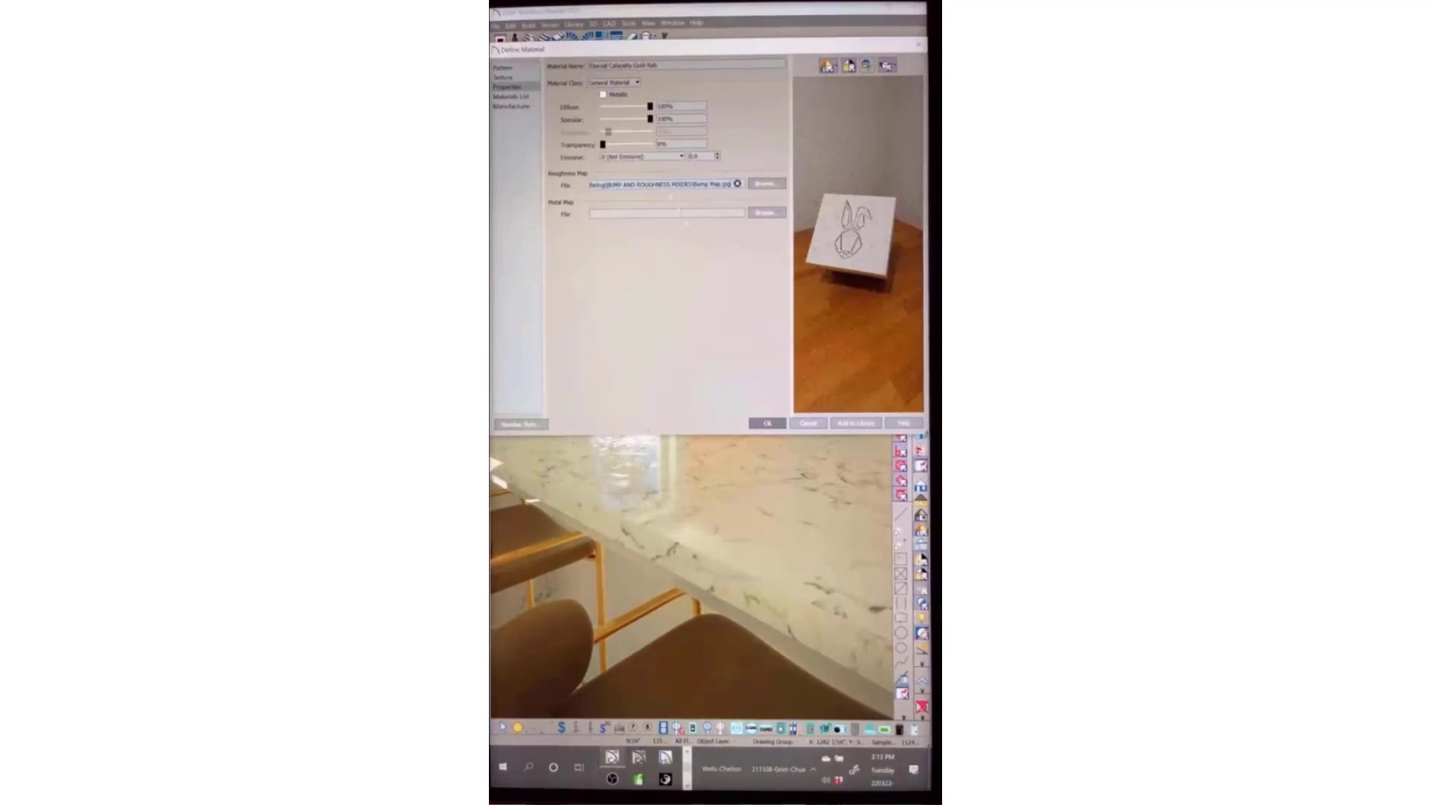
left_click(767, 422)
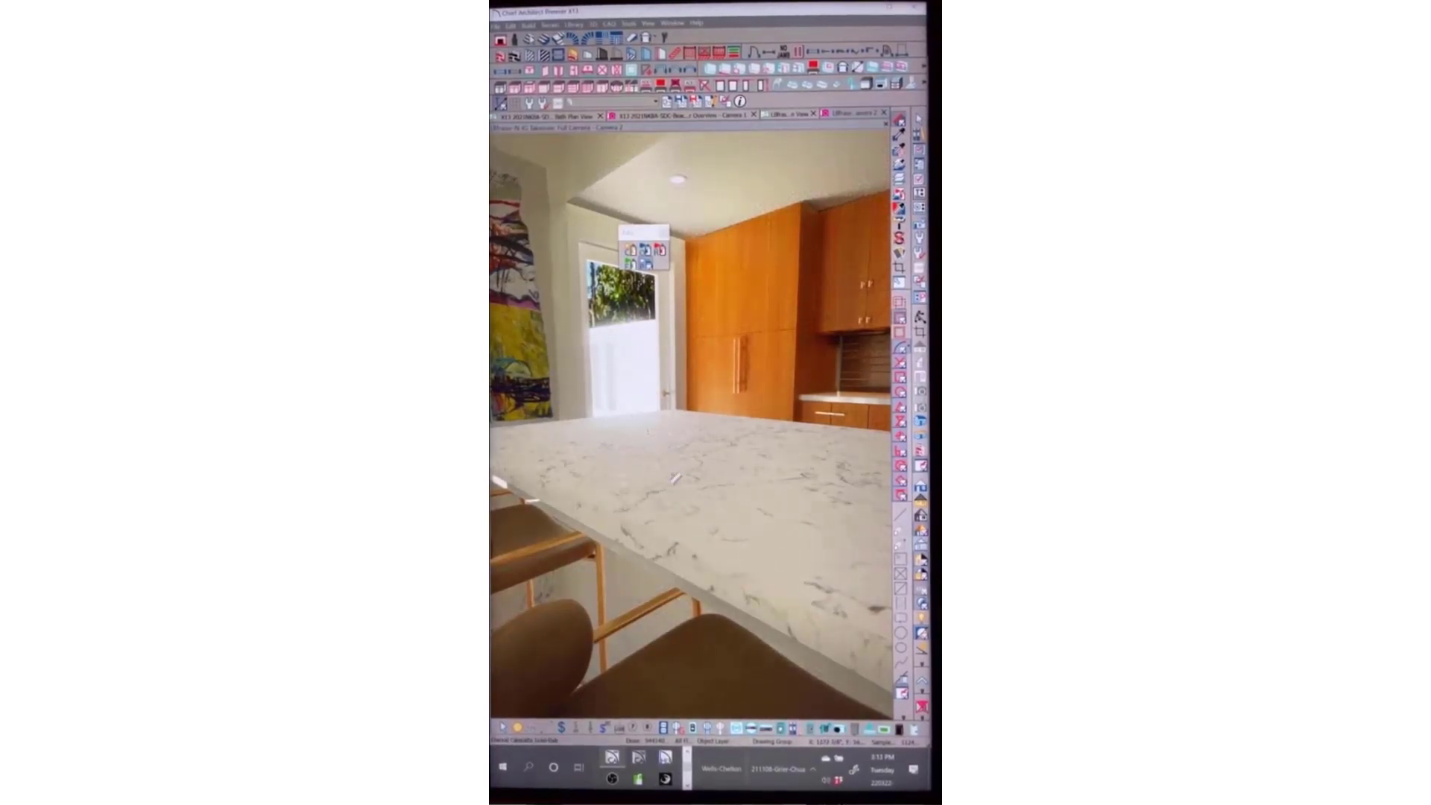
Set the island countertop material's roughness map to the Marble-Bump image
left_click(700, 474)
left_click(767, 184)
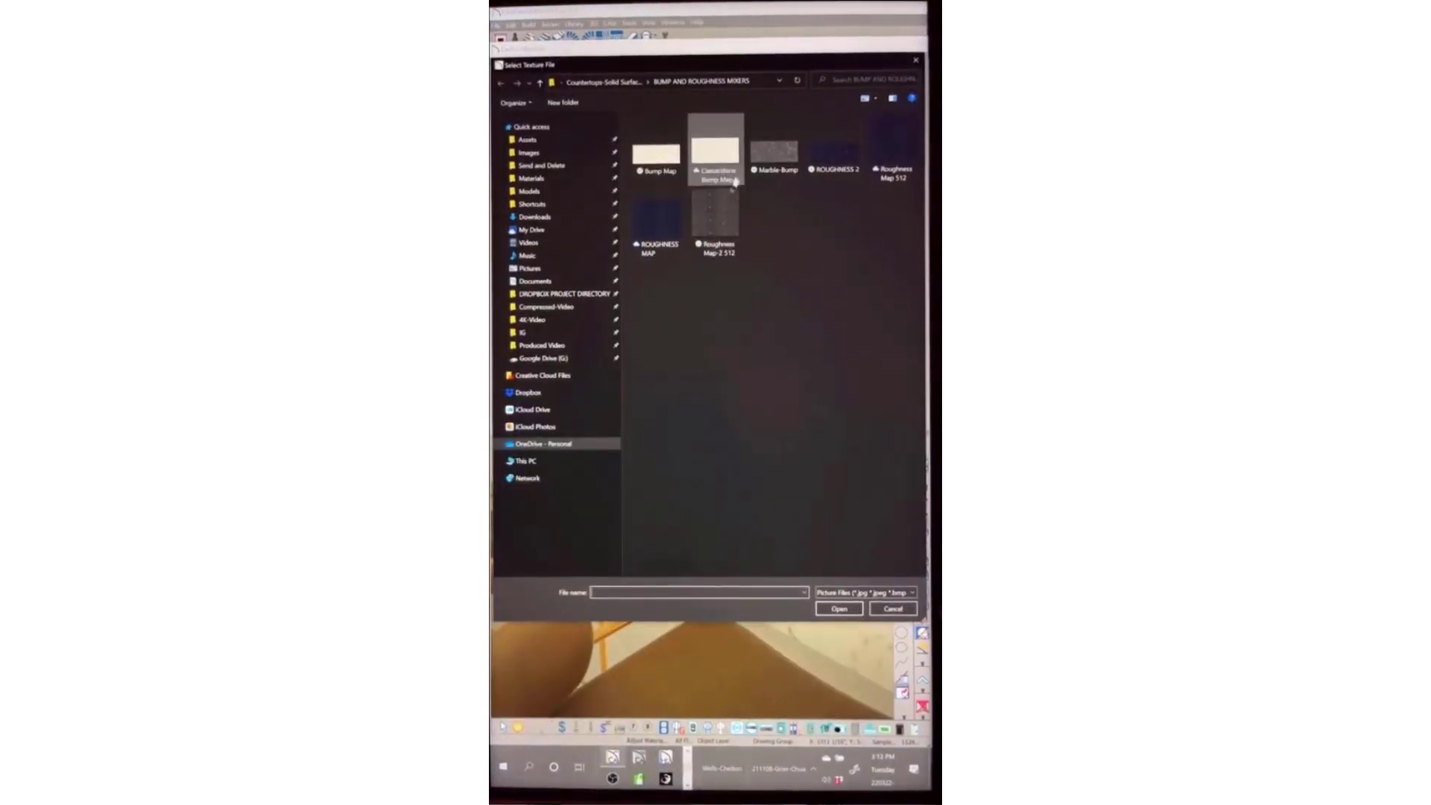
left_click(775, 158)
double_click(774, 160)
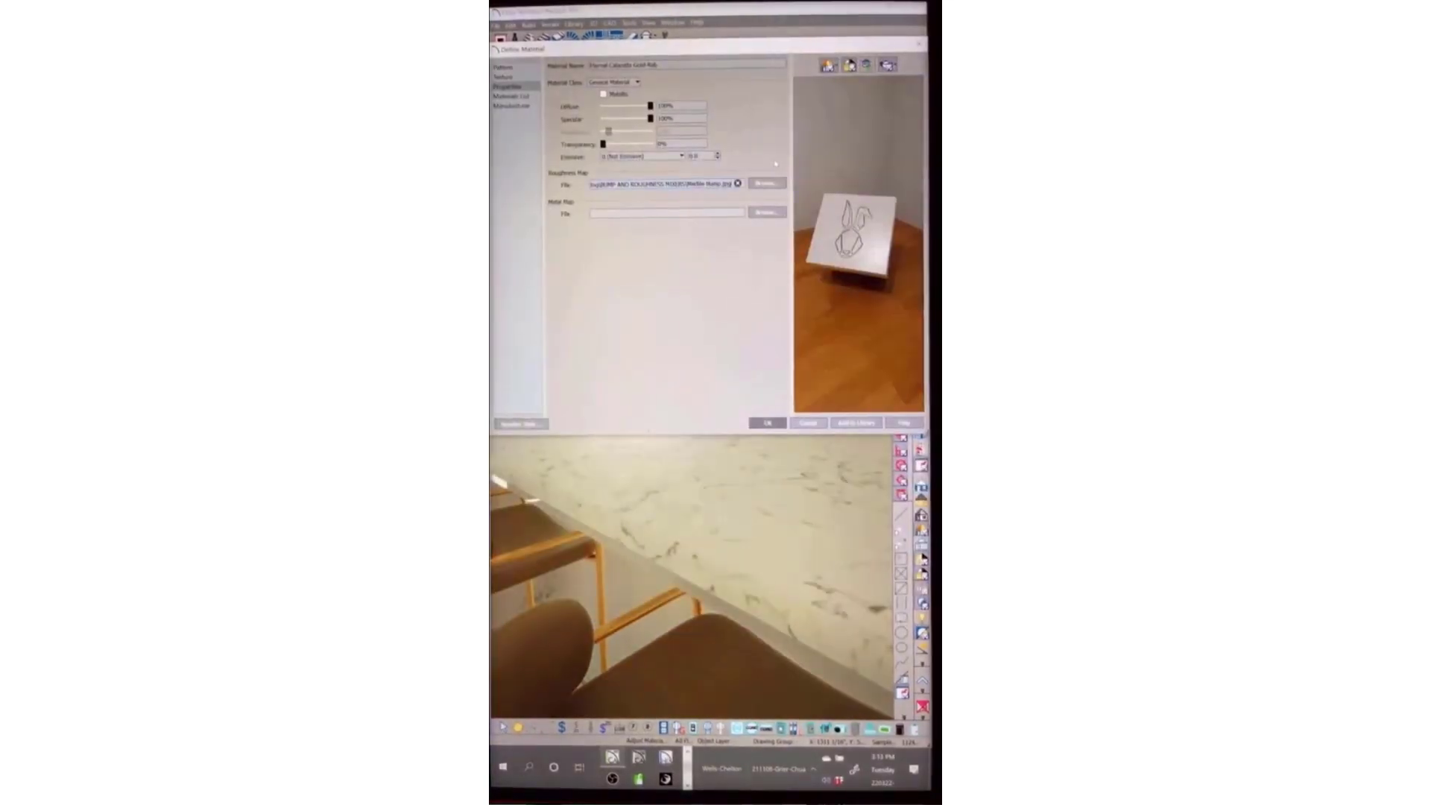
Assign the Bump Map image as the countertop material's ambient occlusion map and apply the material changes
left_click(523, 97)
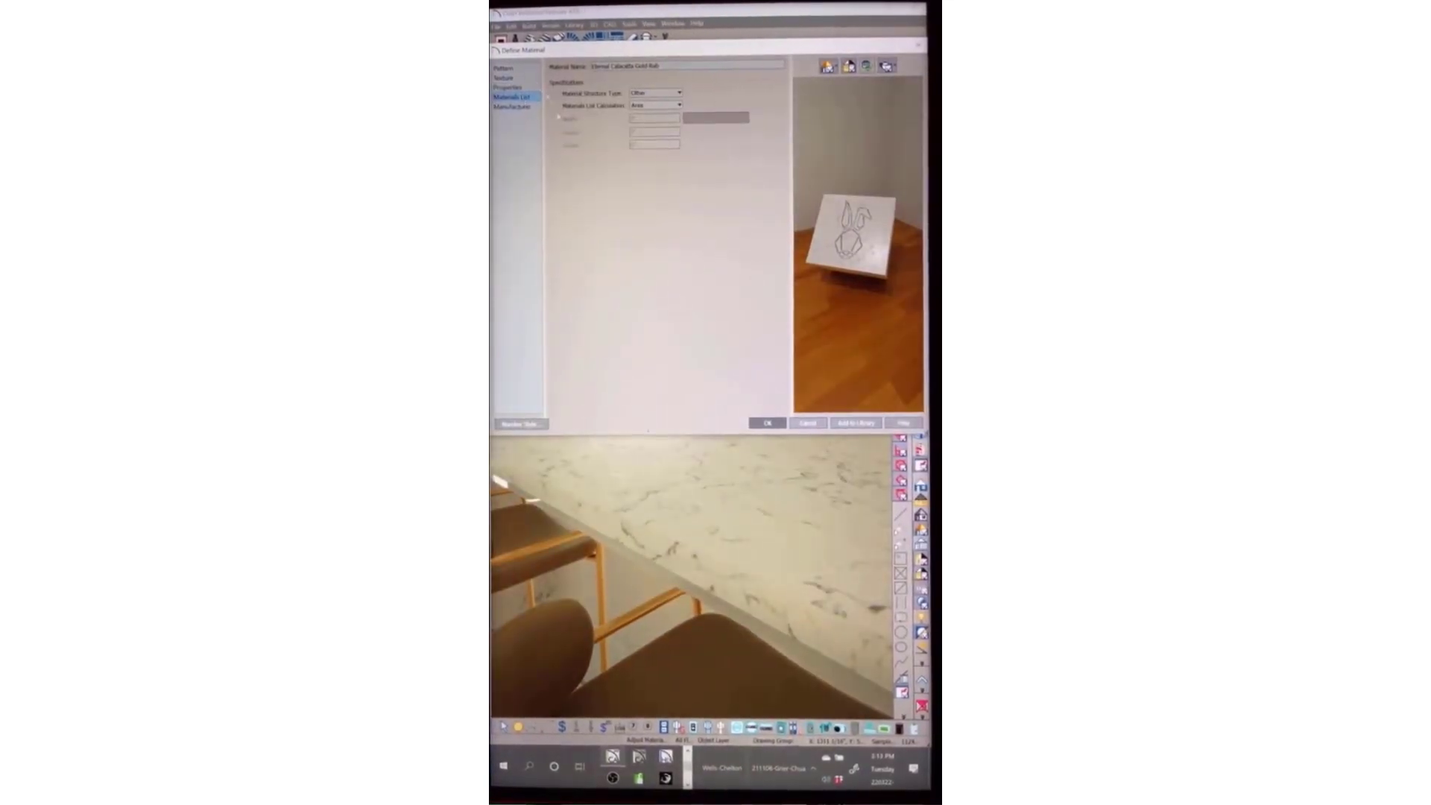
left_click(504, 77)
left_click(766, 399)
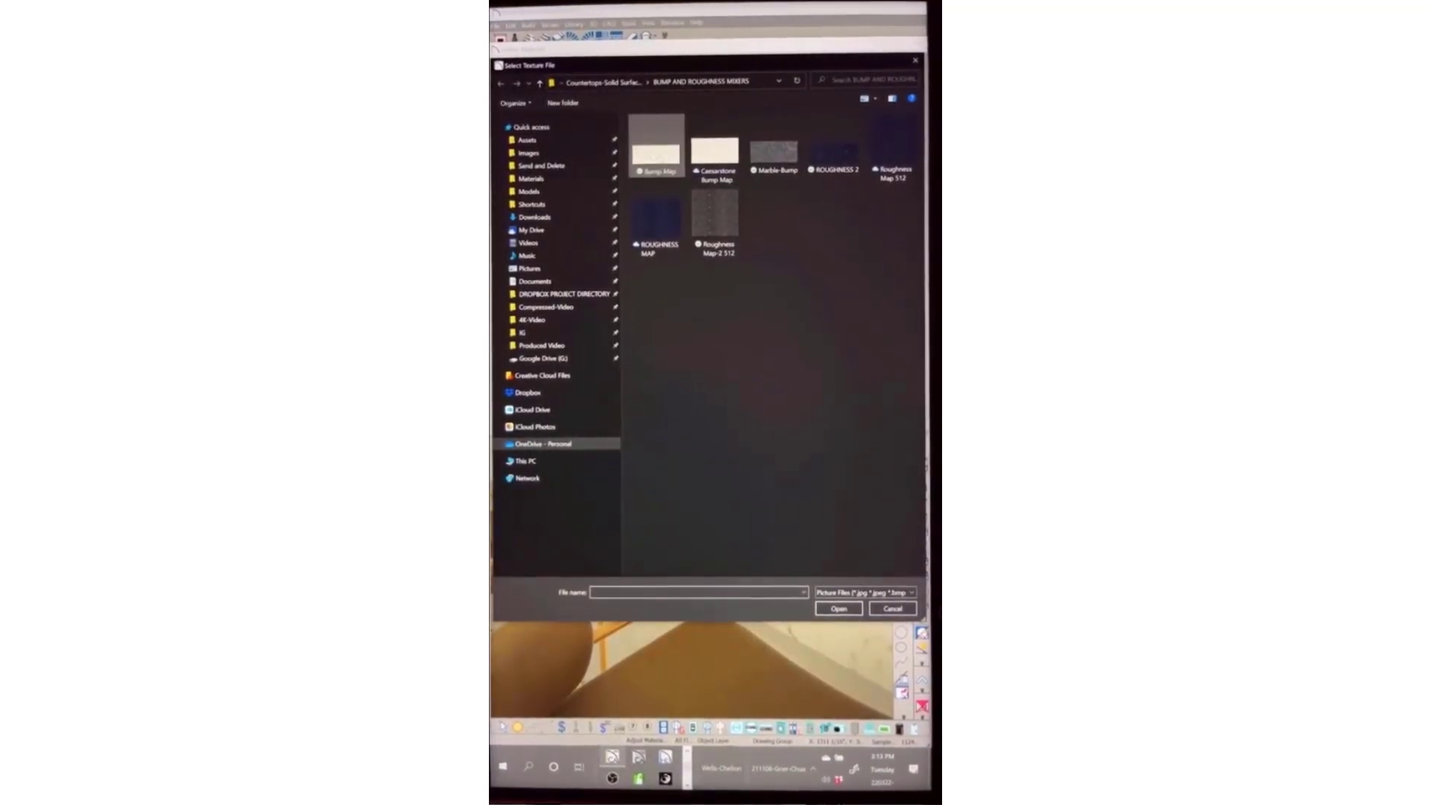
double_click(660, 160)
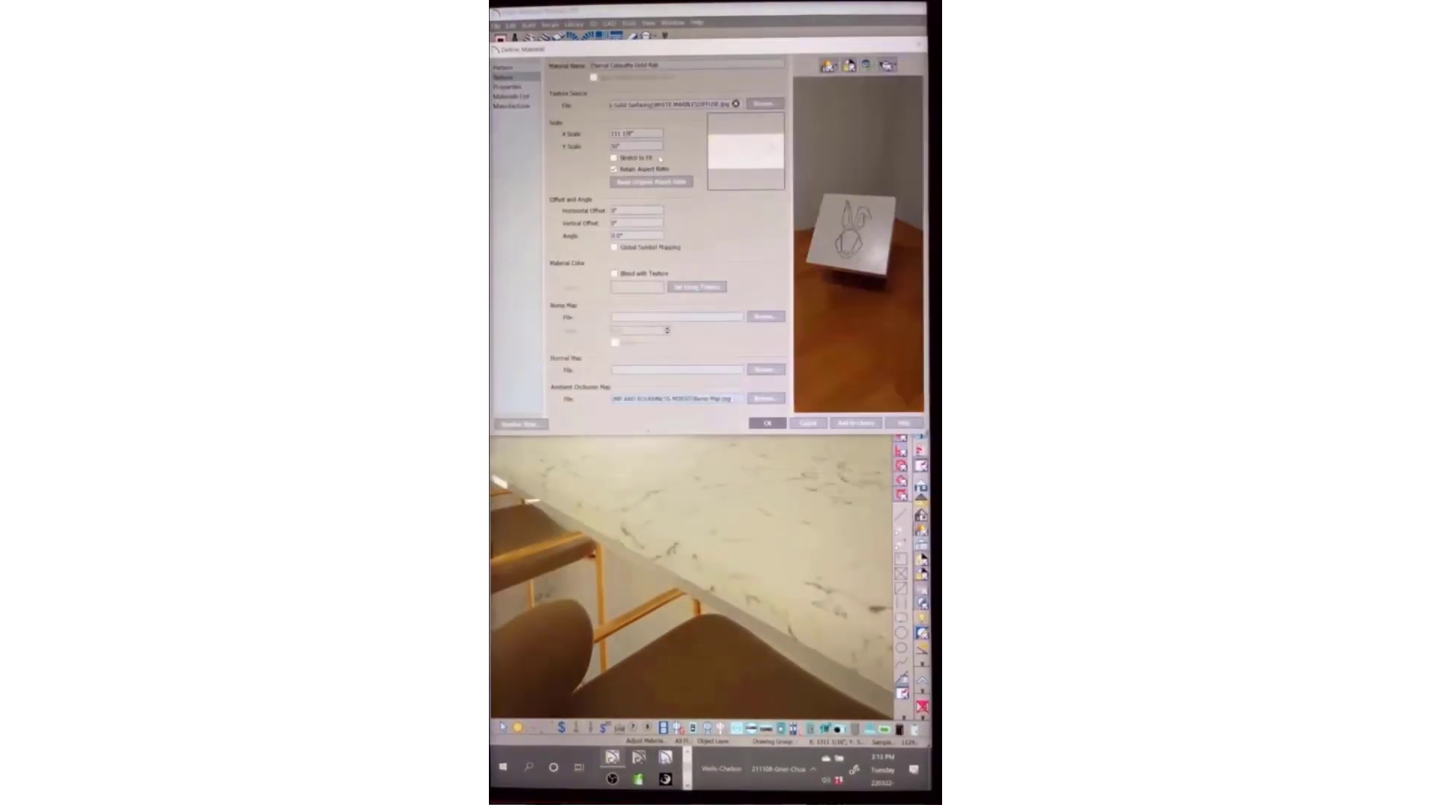
left_click(768, 423)
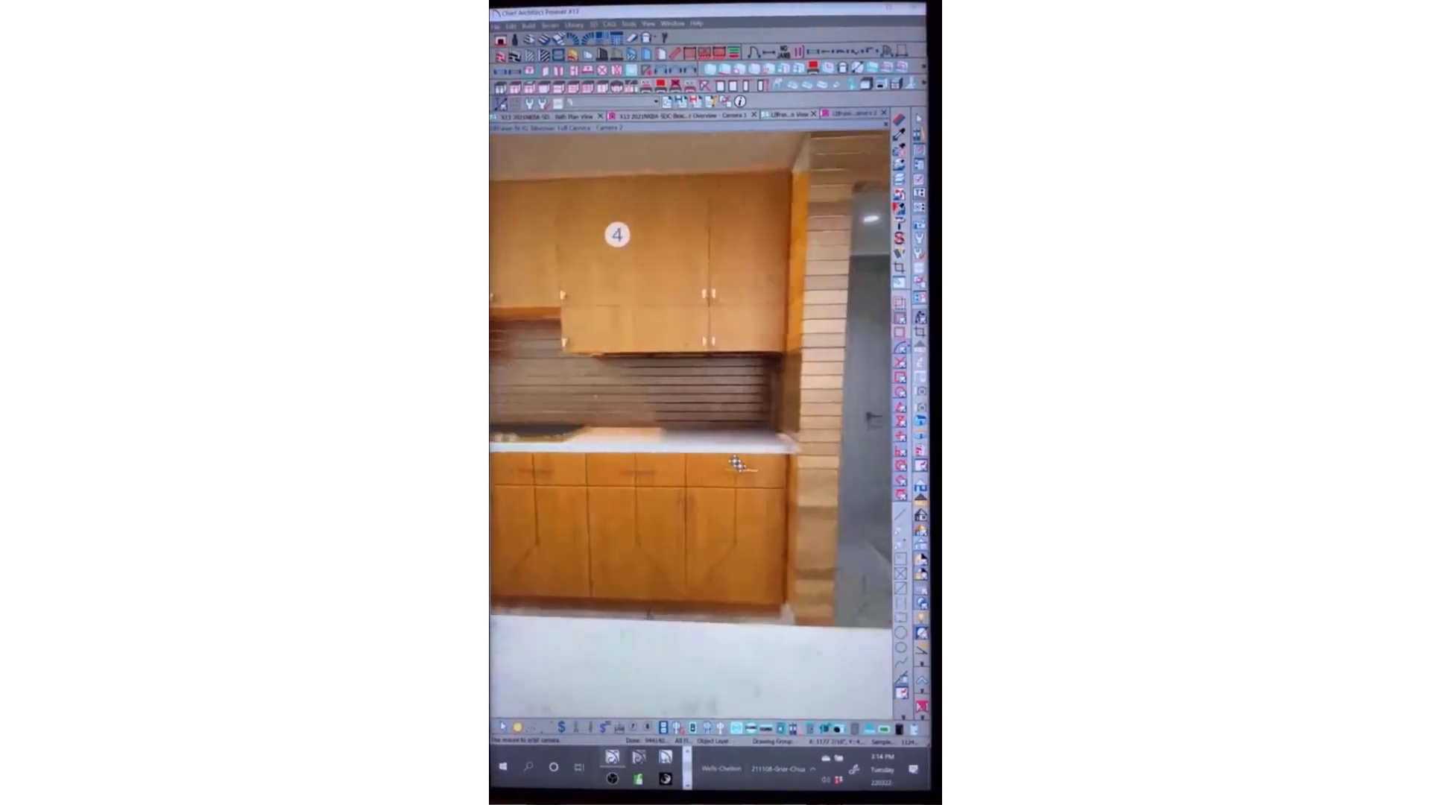
Inspect the material definition of the cedar plank backsplash in the kitchen camera view, and close it without changes
left_click(900, 121)
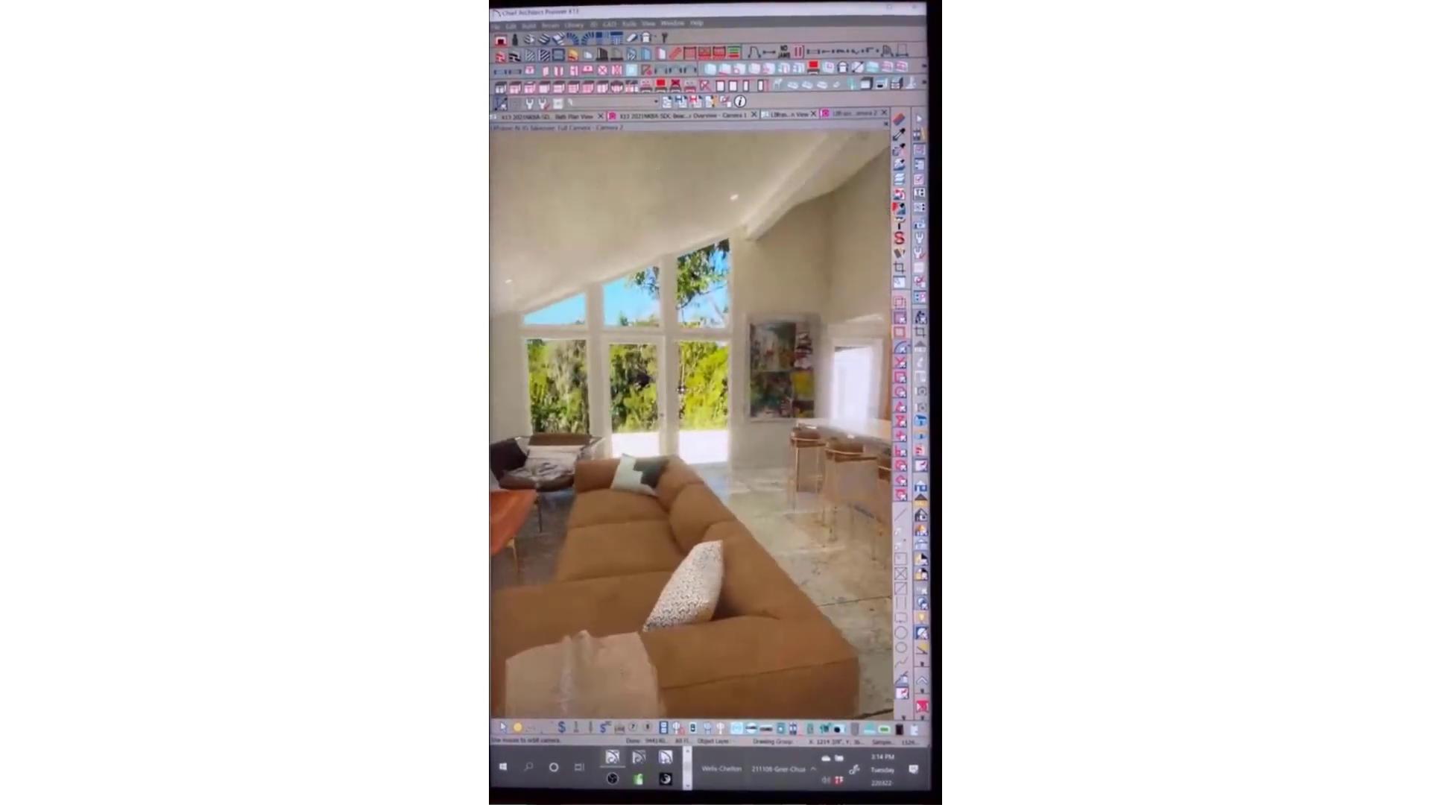
left_click_drag(683, 390, 681, 390)
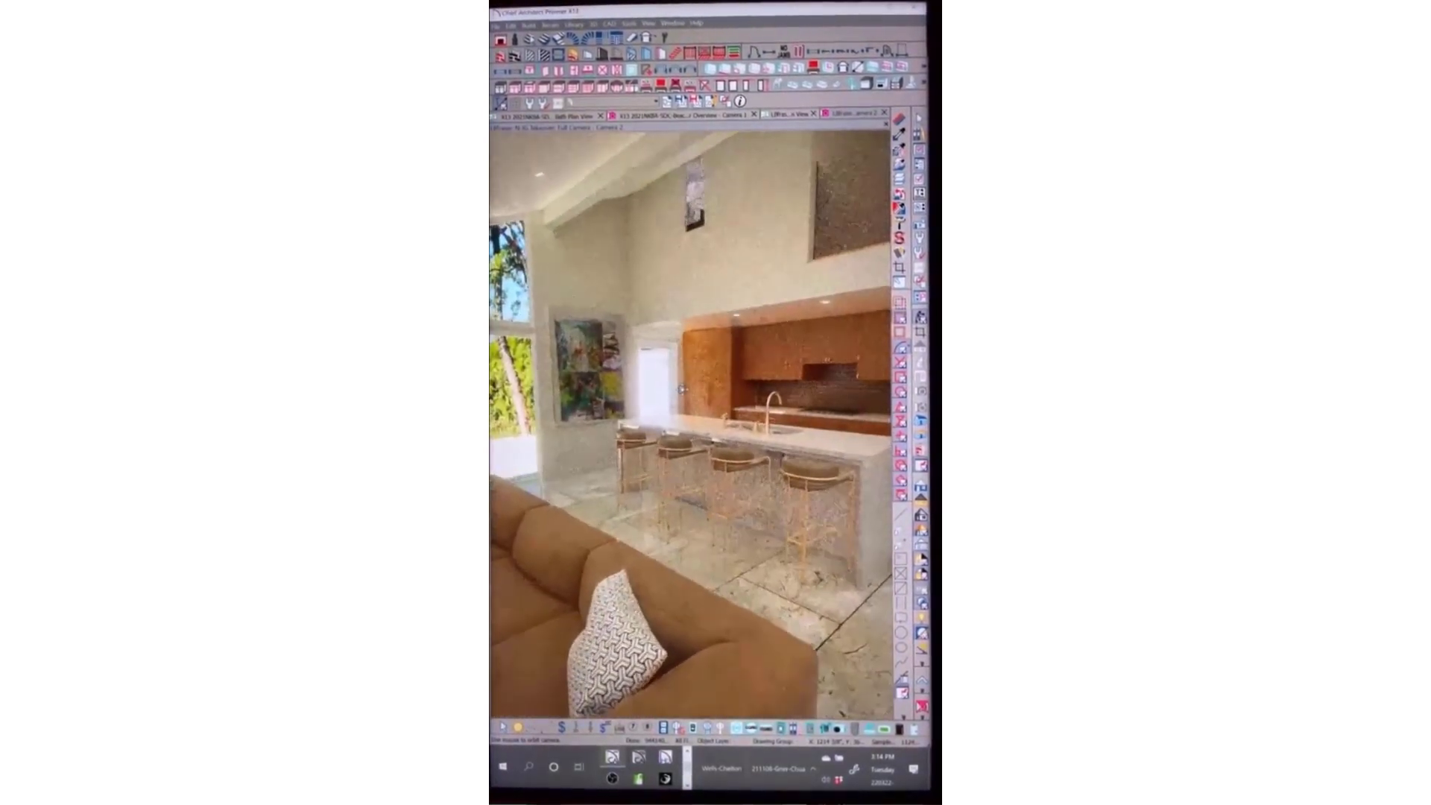
scroll(682, 390, "up", 5)
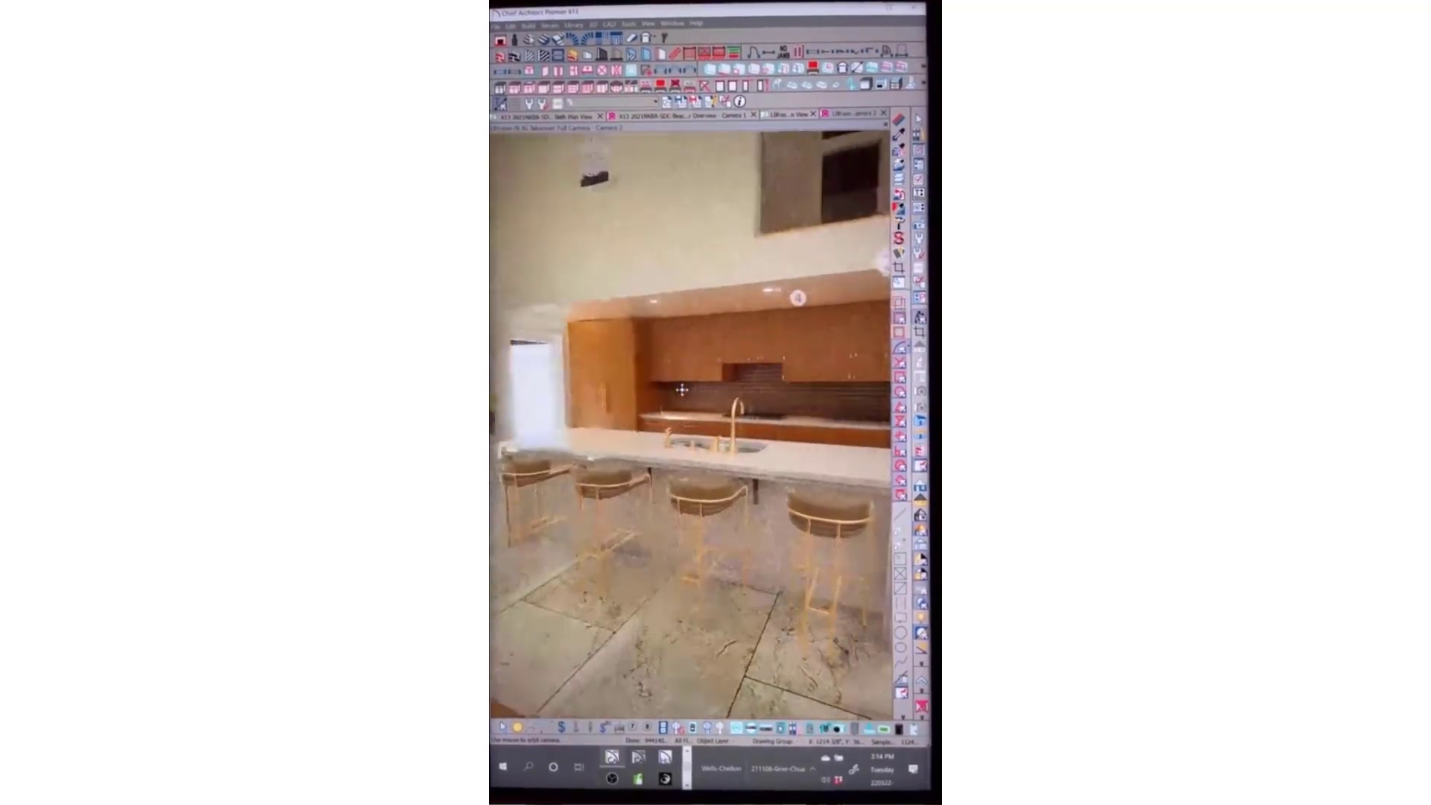
scroll(683, 390, "up", 6)
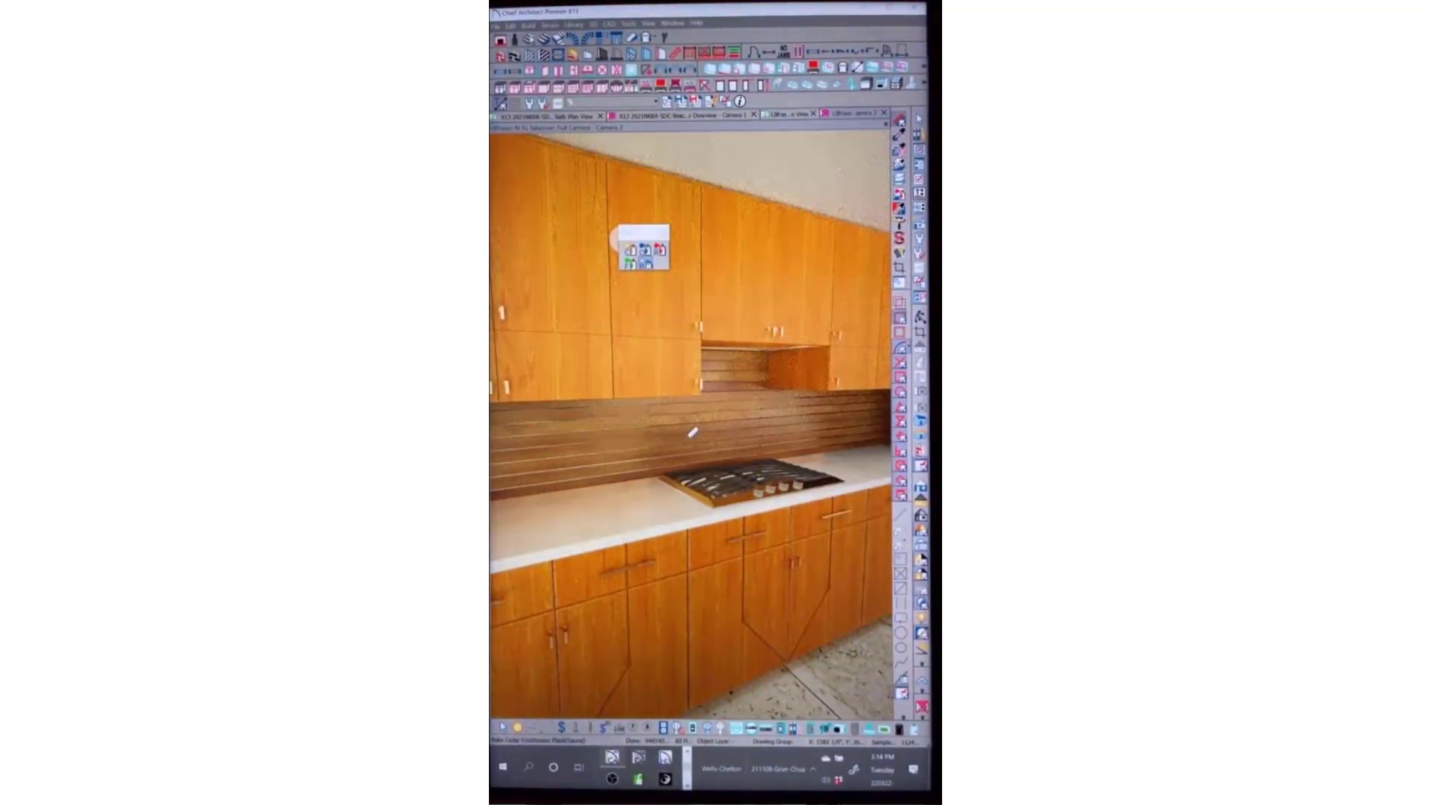
left_click(694, 432)
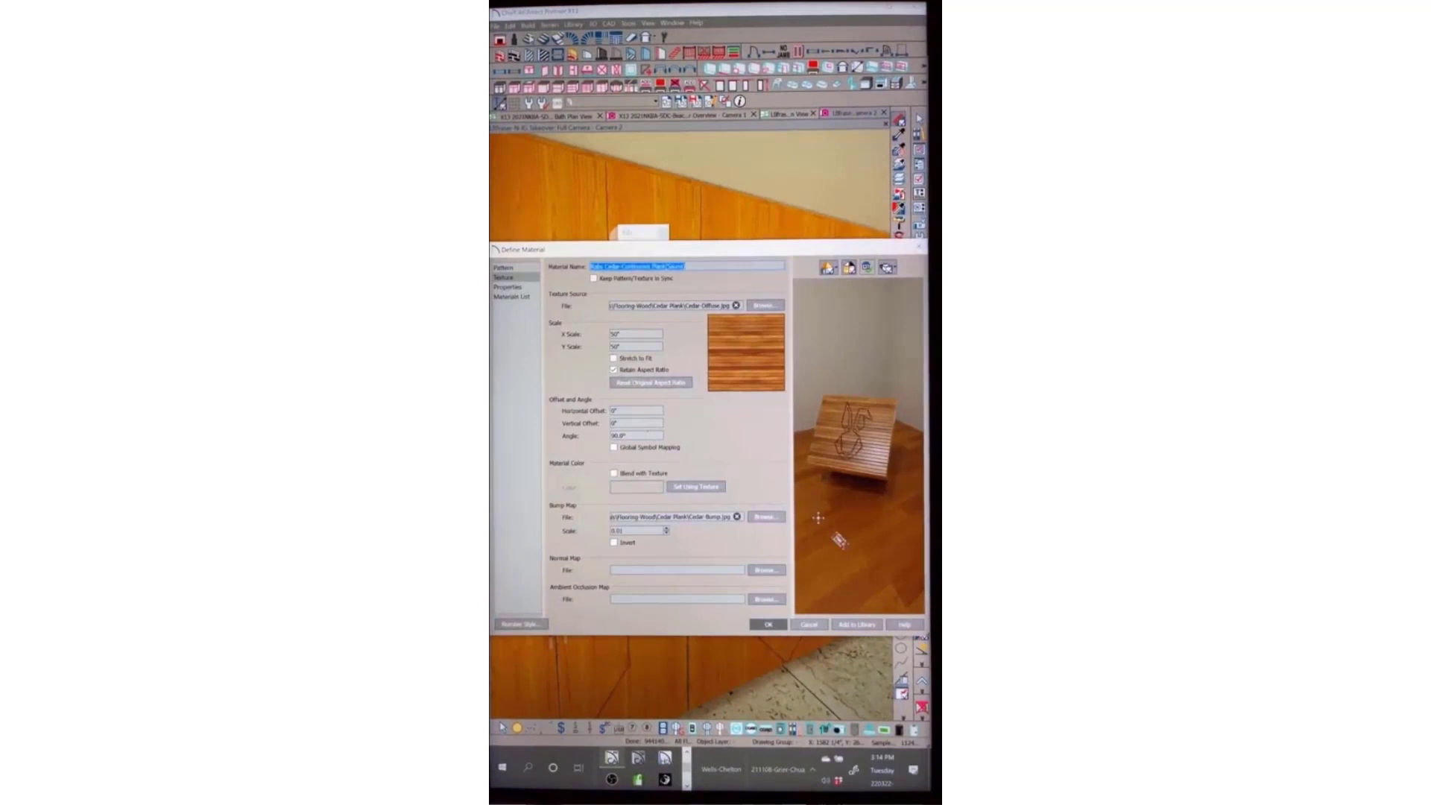
left_click(813, 627)
Bring up the Library Browser over the kitchen view, make it taller, and switch from the search results to the unfiltered catalog tree
right_click(802, 417)
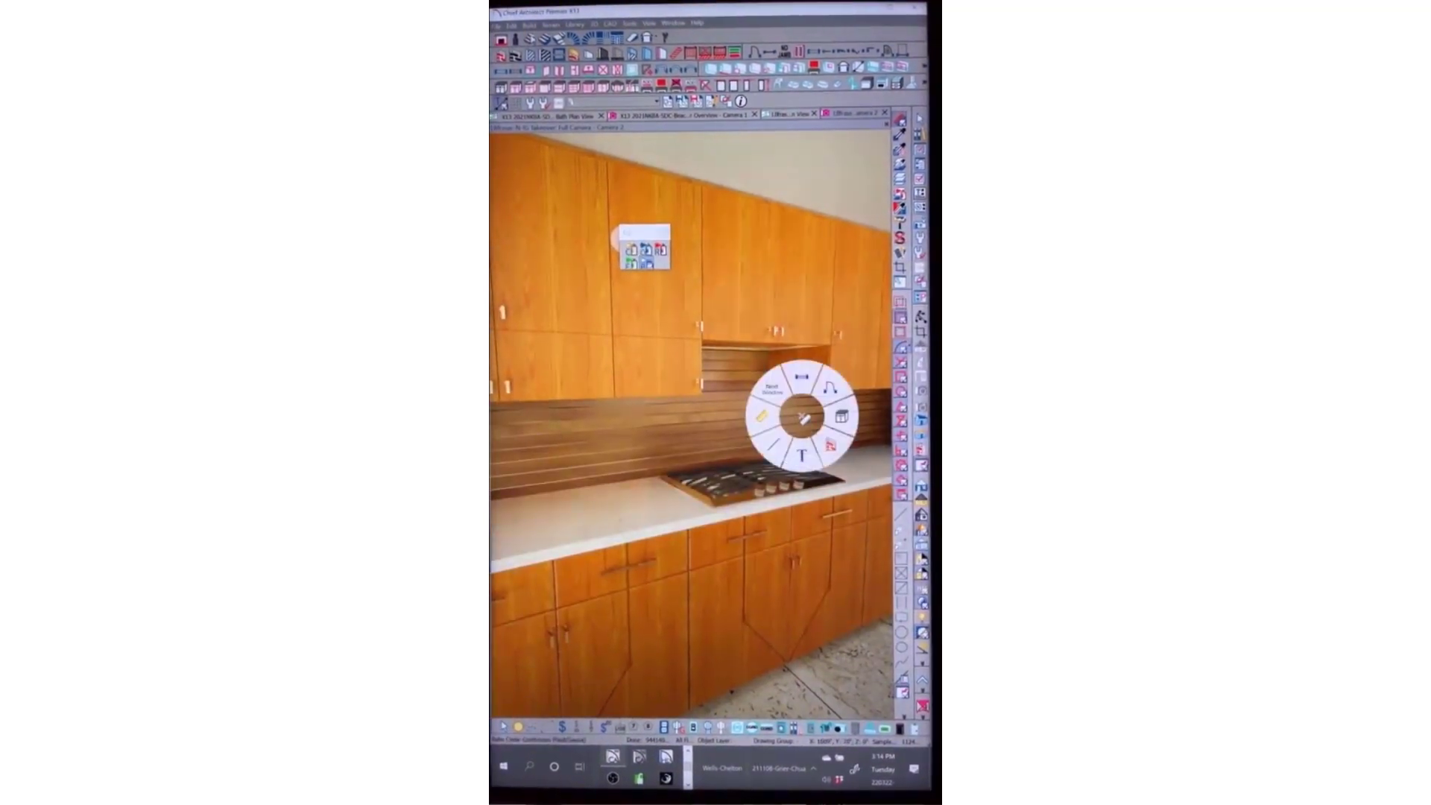
left_click(774, 446)
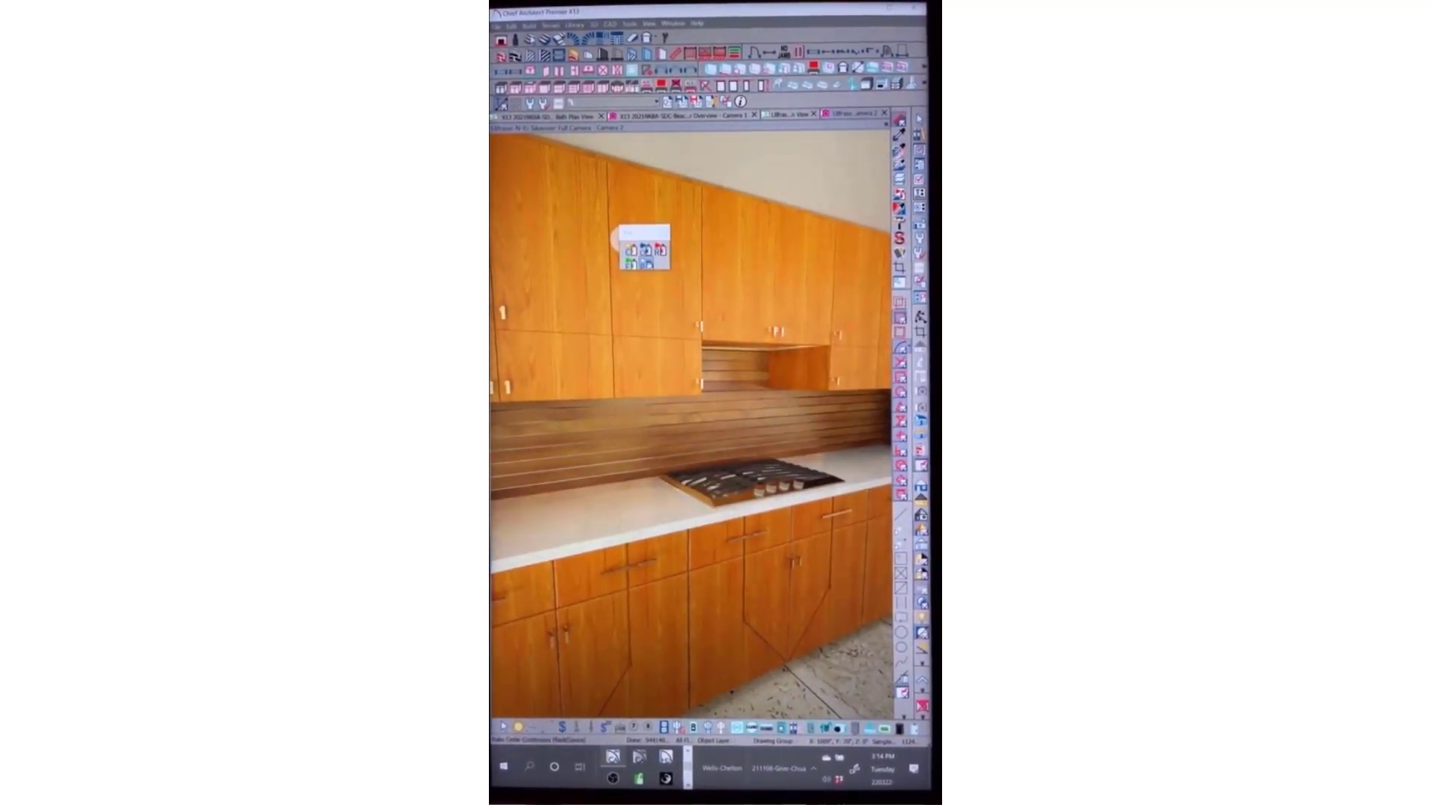
left_click_drag(847, 413, 749, 159)
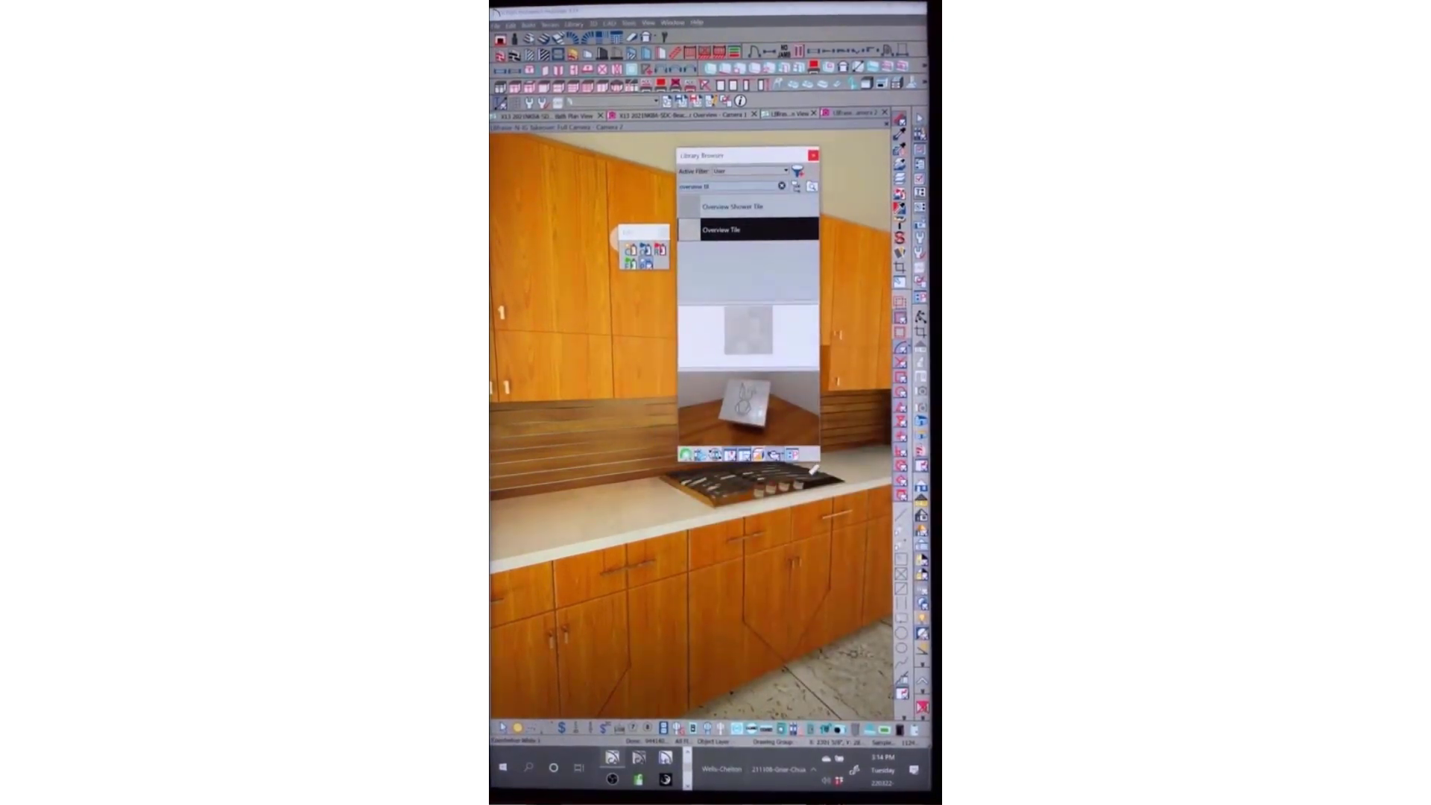
left_click_drag(796, 462, 796, 617)
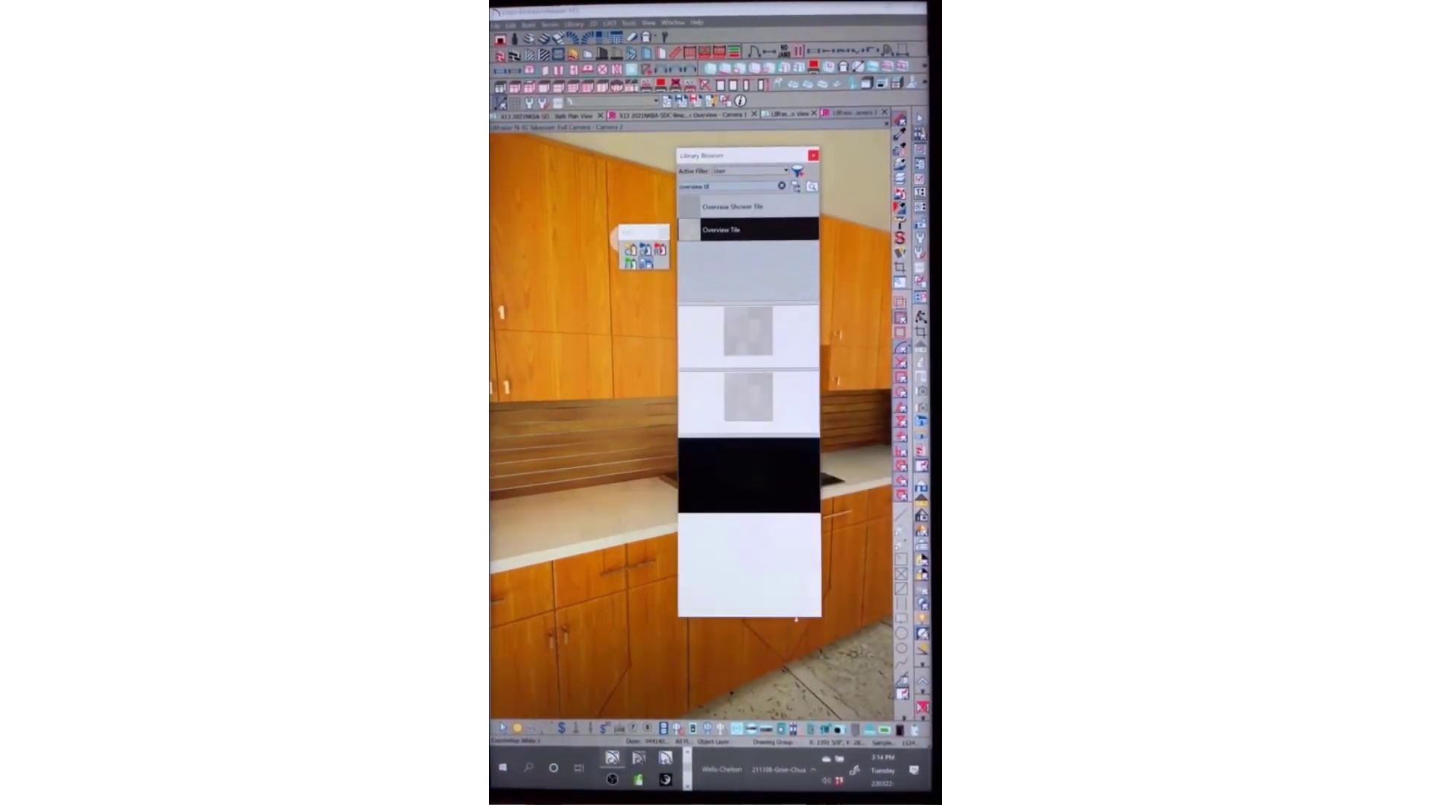
left_click(796, 190)
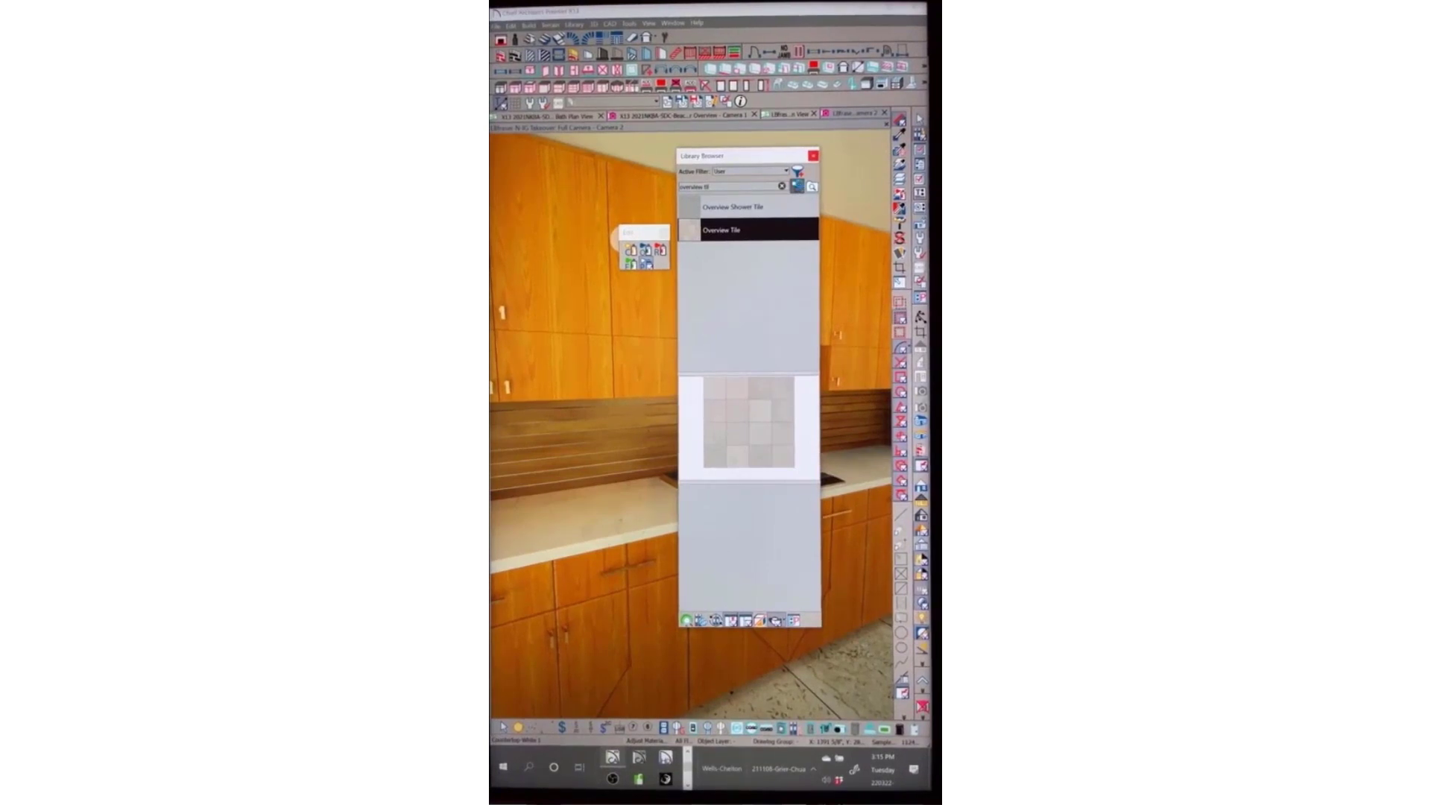
left_click(797, 187)
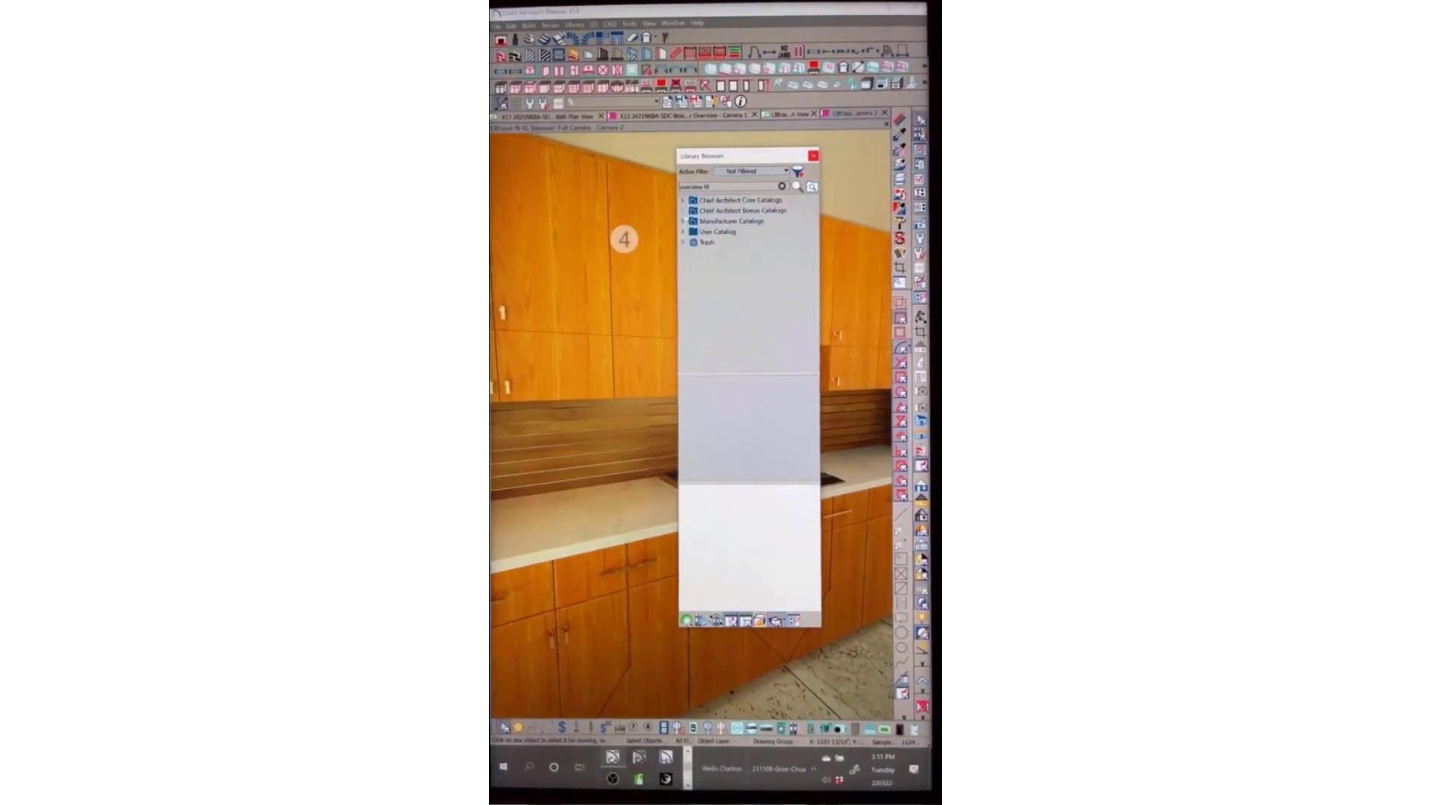
Apply the Castle Rock AD03 tile from the DalTile Porcelain Avondale manufacturer catalog to the kitchen backsplash, and close the library
left_click(683, 221)
left_click(694, 242)
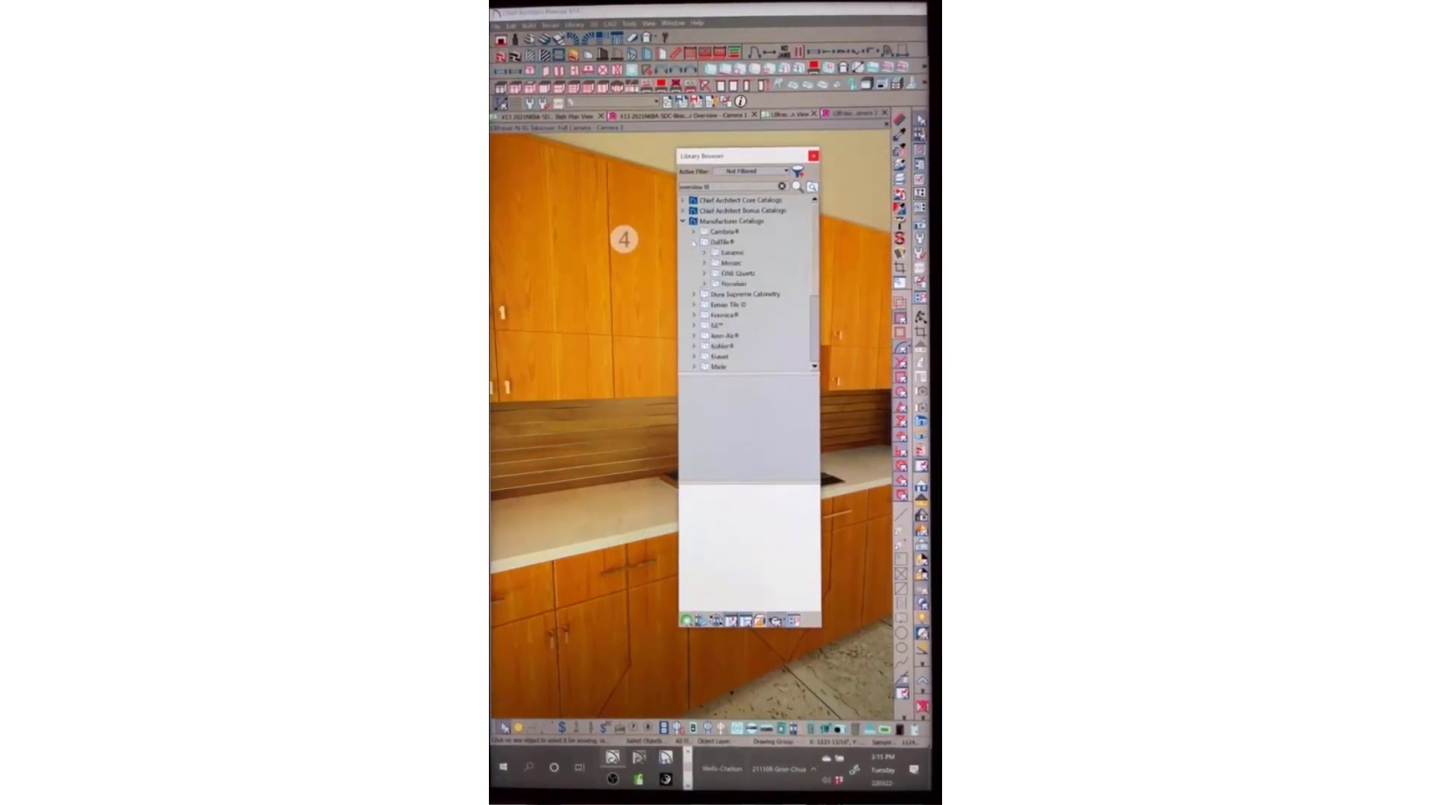
left_click(706, 284)
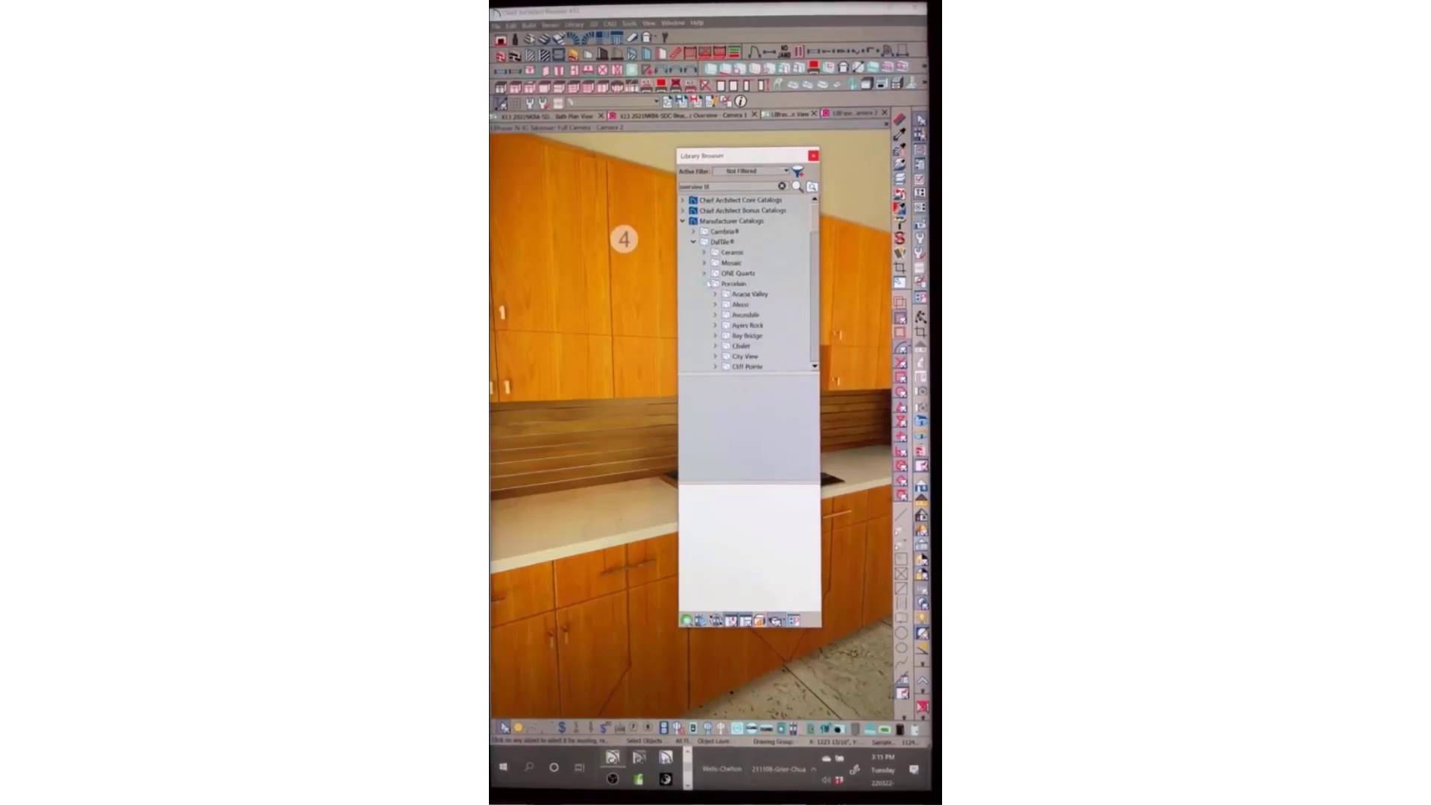
left_click(714, 314)
left_click(749, 326)
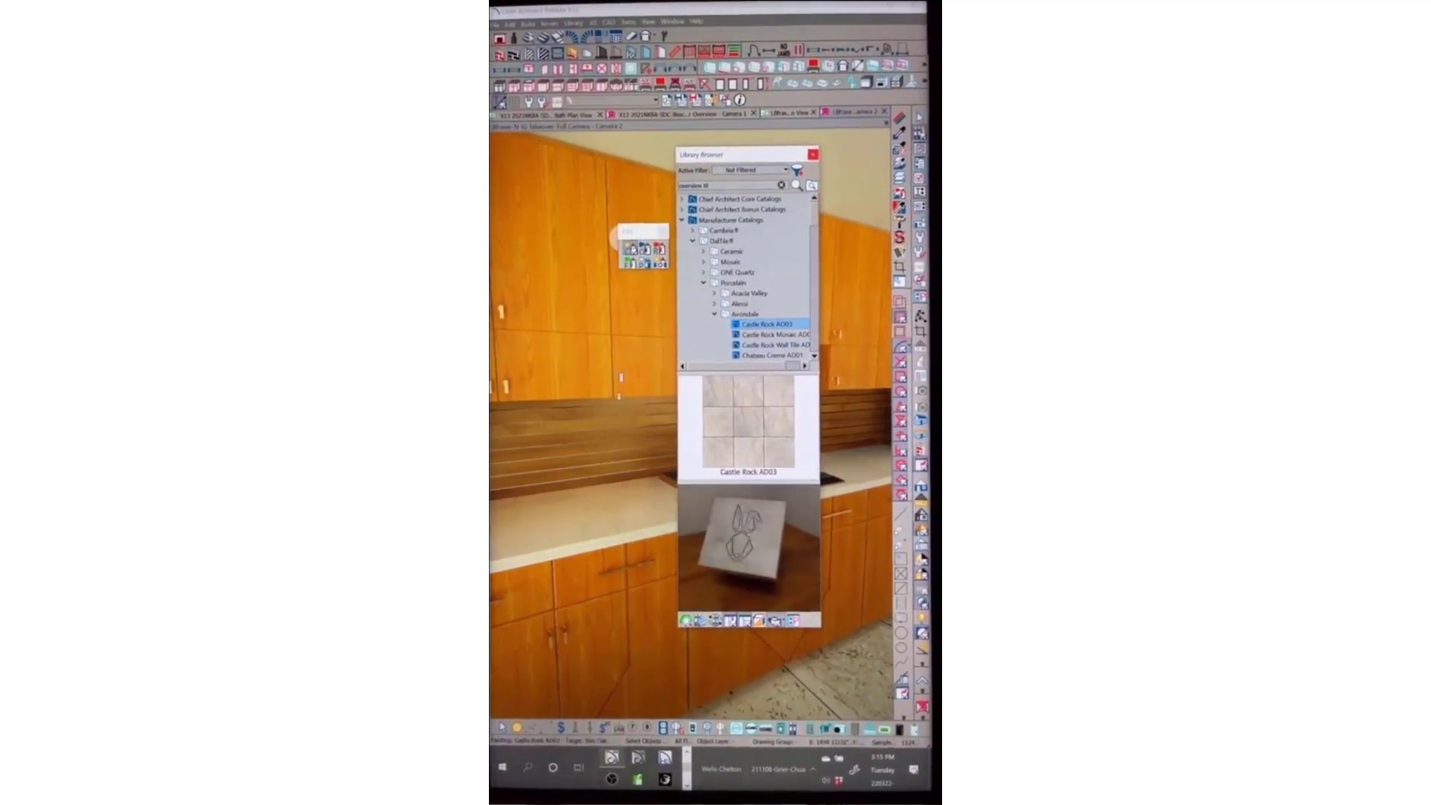
left_click(636, 436)
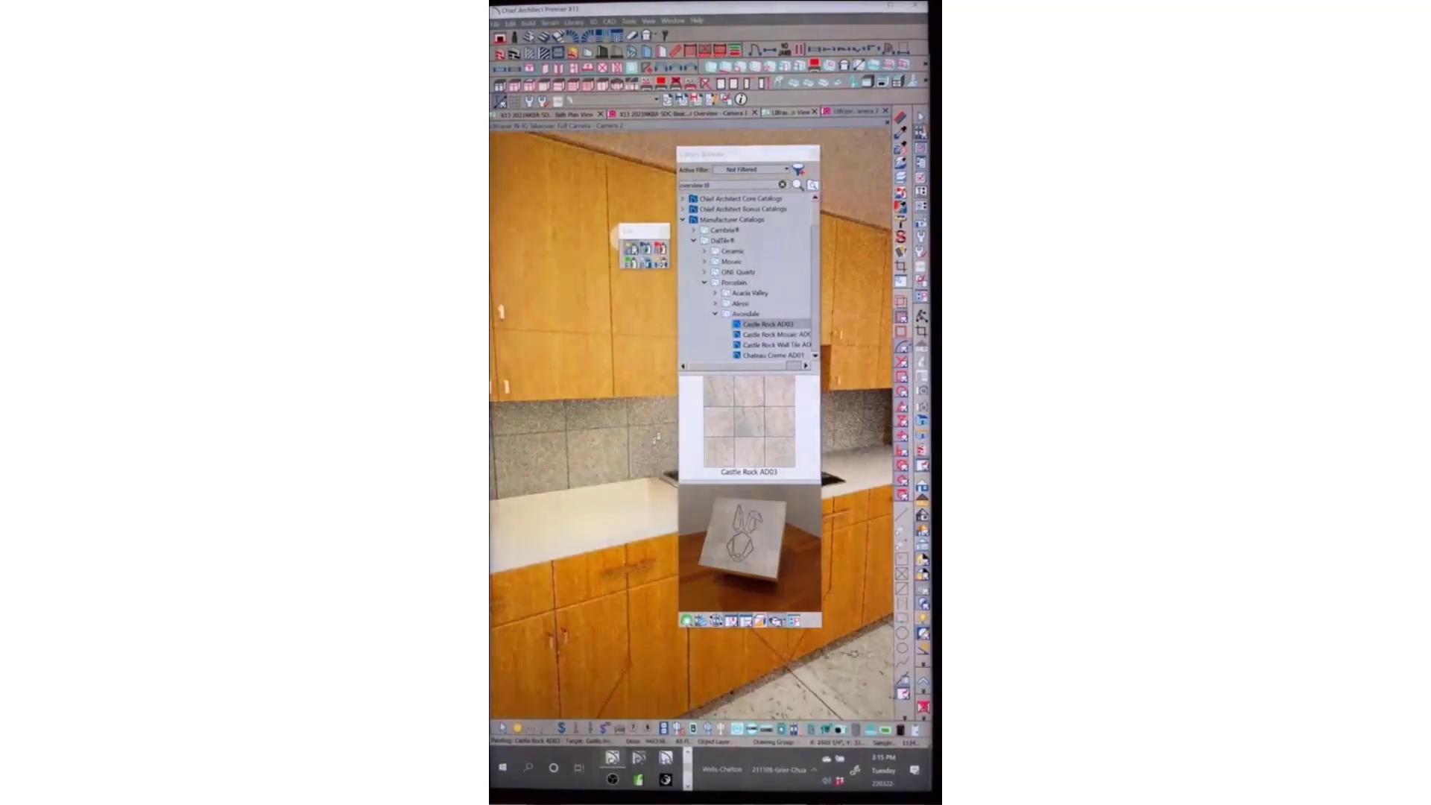
left_click(814, 155)
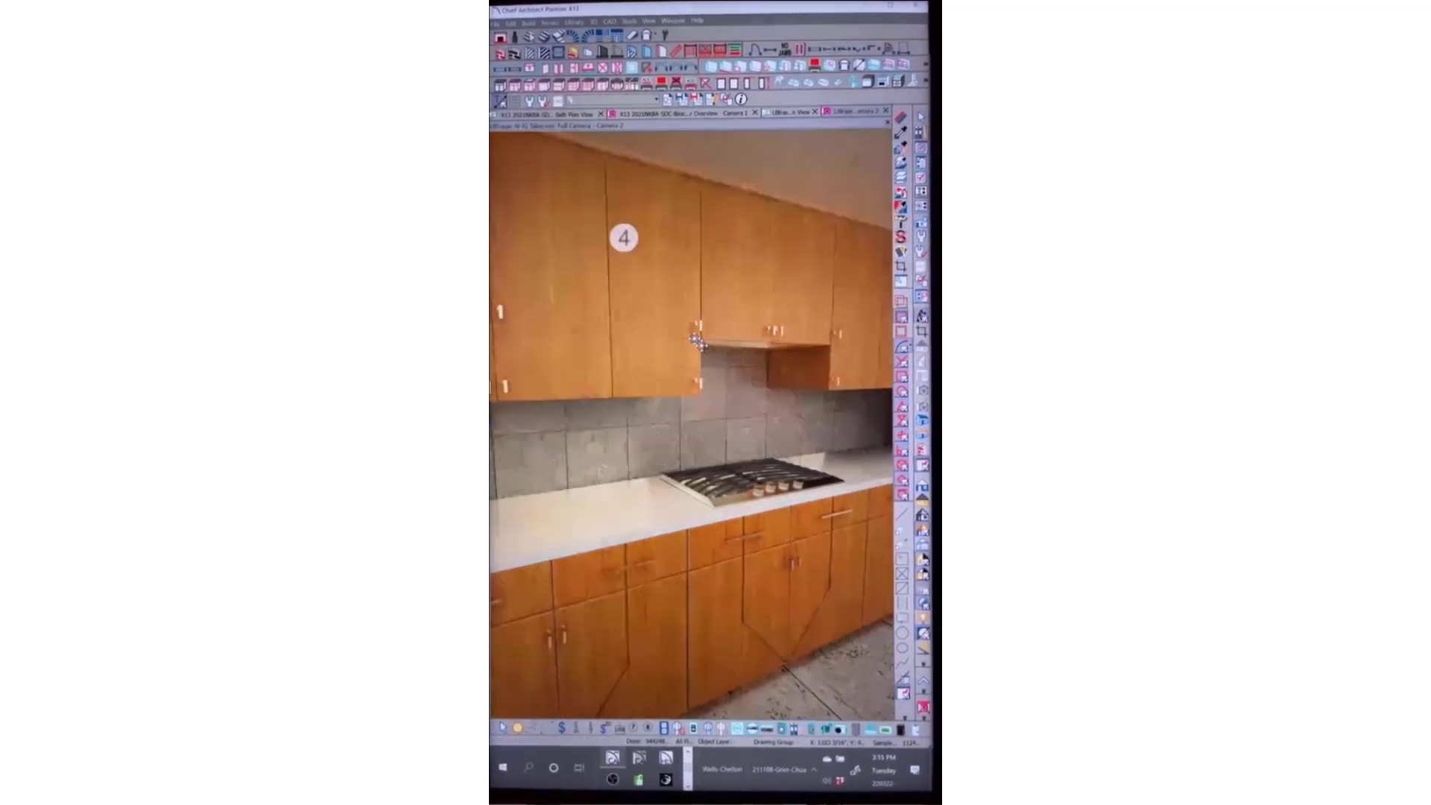
Open the material definition of the tile backsplash behind the cooktop from a close camera view
middle_click_drag(675, 340, 697, 341)
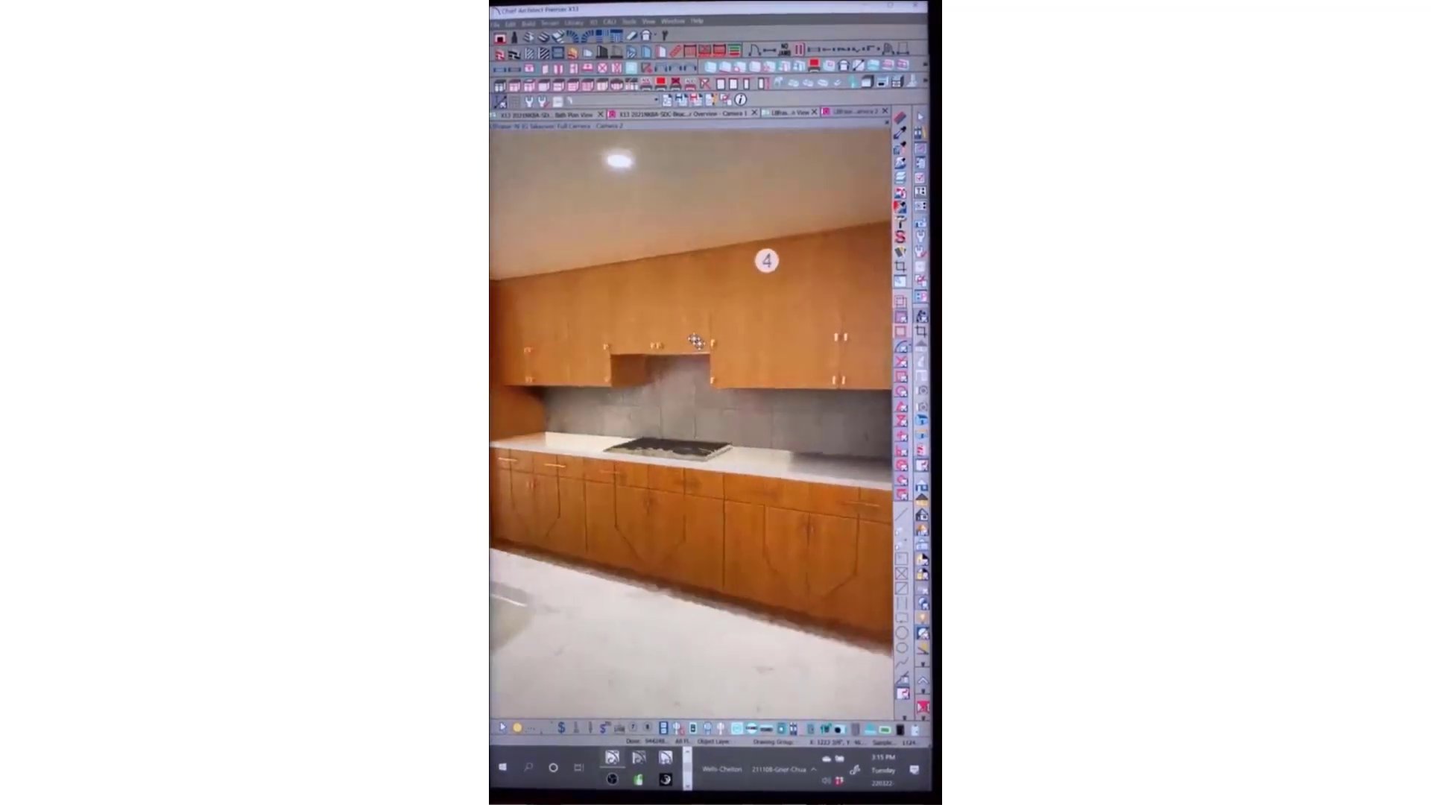
scroll(645, 419, "up", 4)
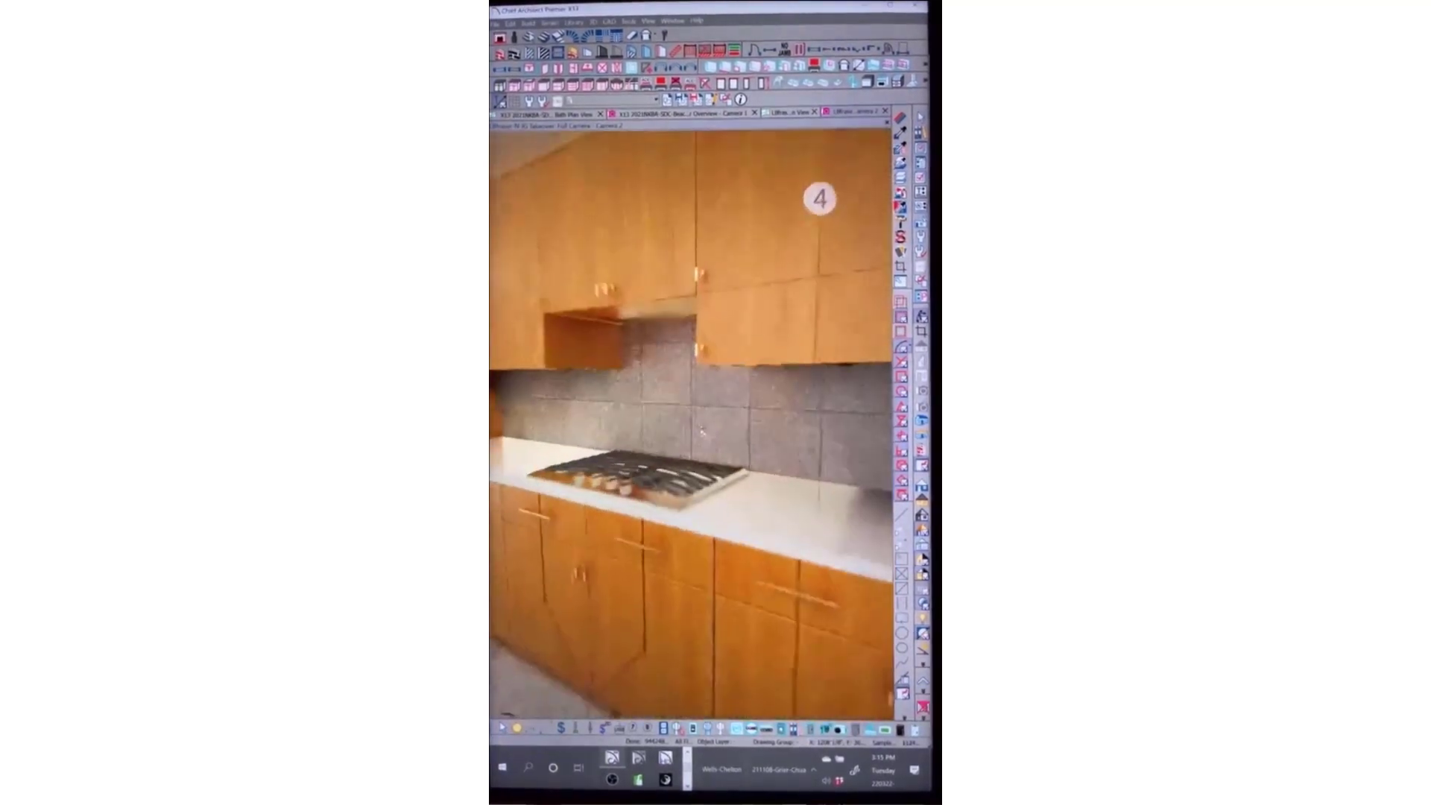
middle_click_drag(642, 423, 766, 457)
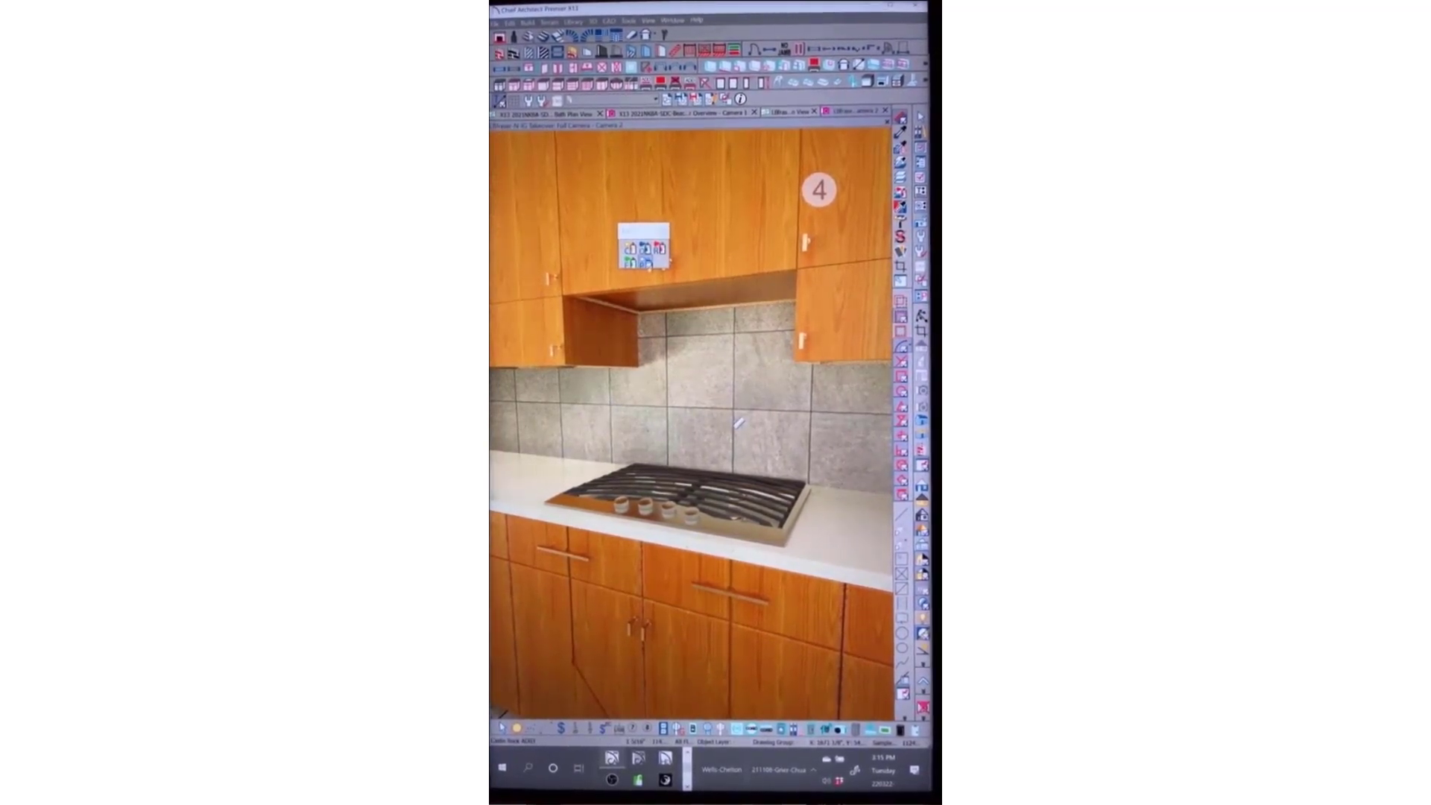
left_click(738, 421)
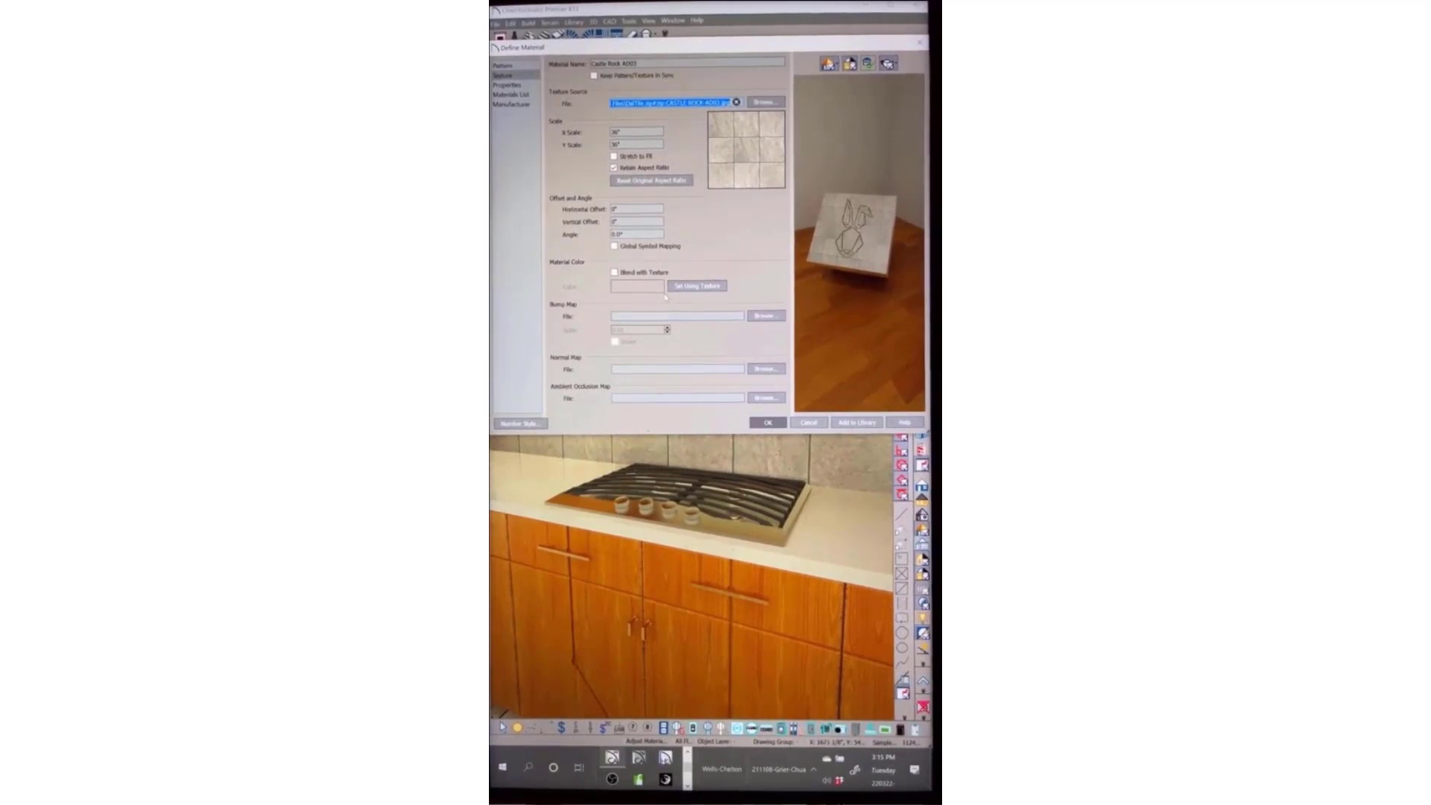
Try to open the tile's full texture path, ending in DalTile.zip#zip:CASTLE ROCK-AD03.jpg, in File Explorer
key("alt+Tab")
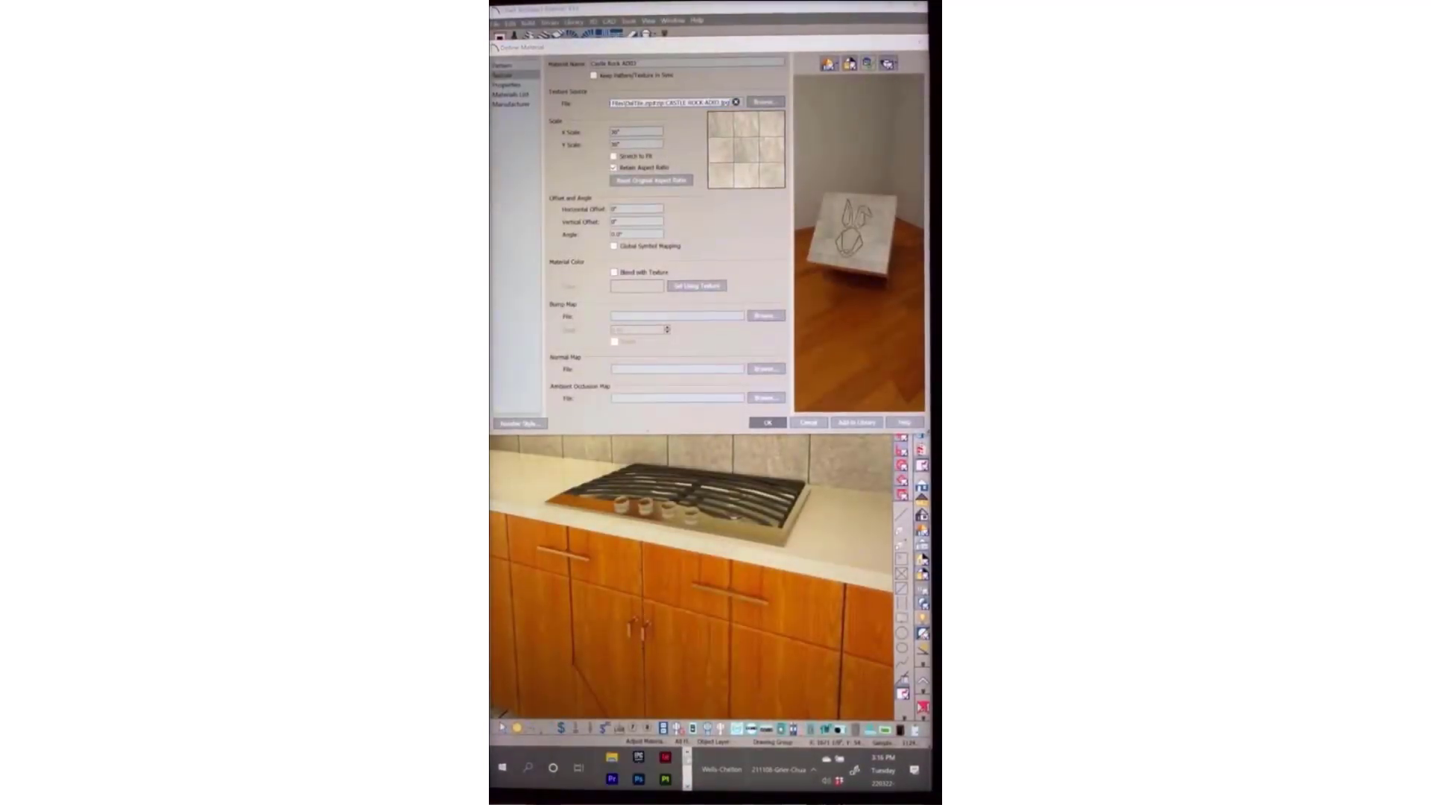
left_click(612, 757)
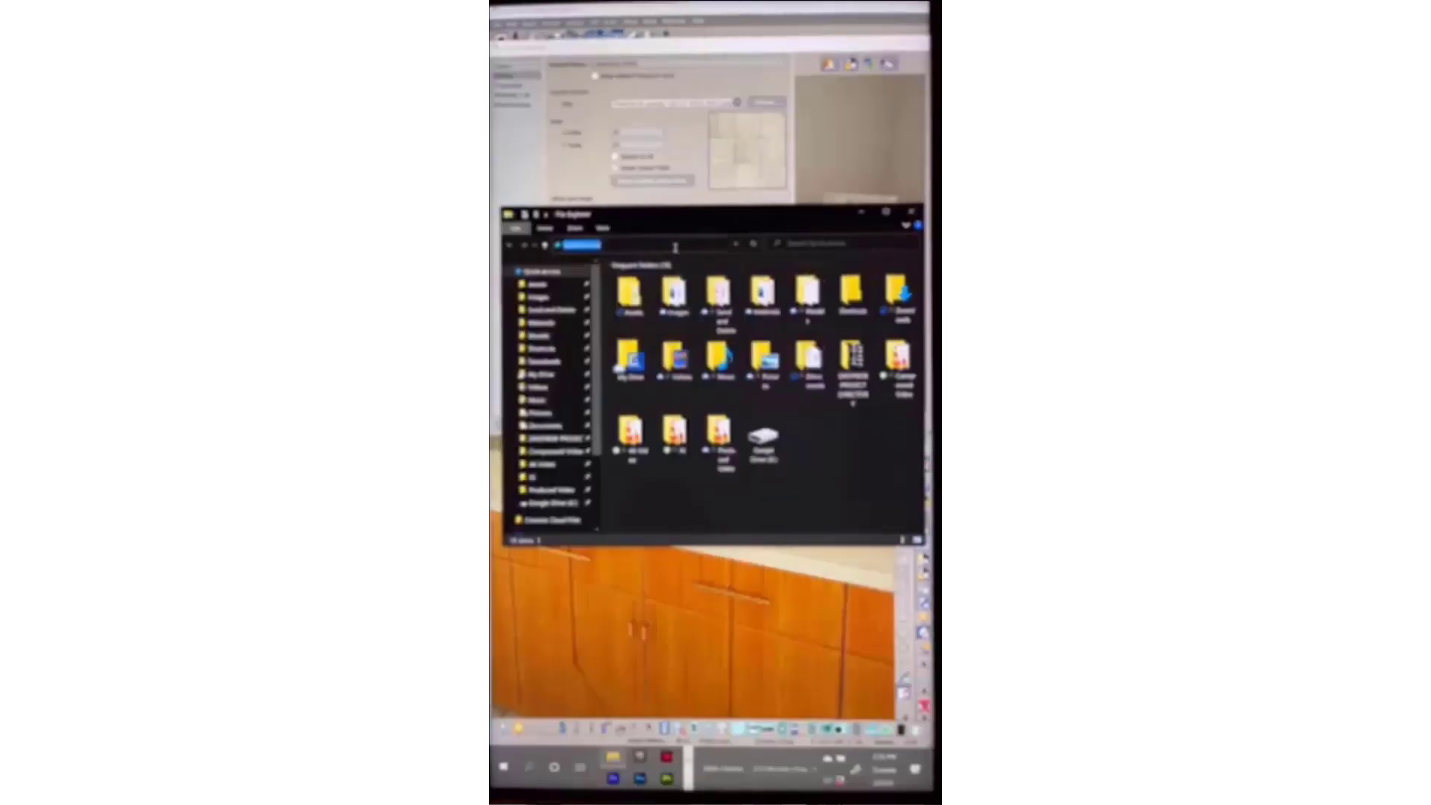
key("ctrl+v")
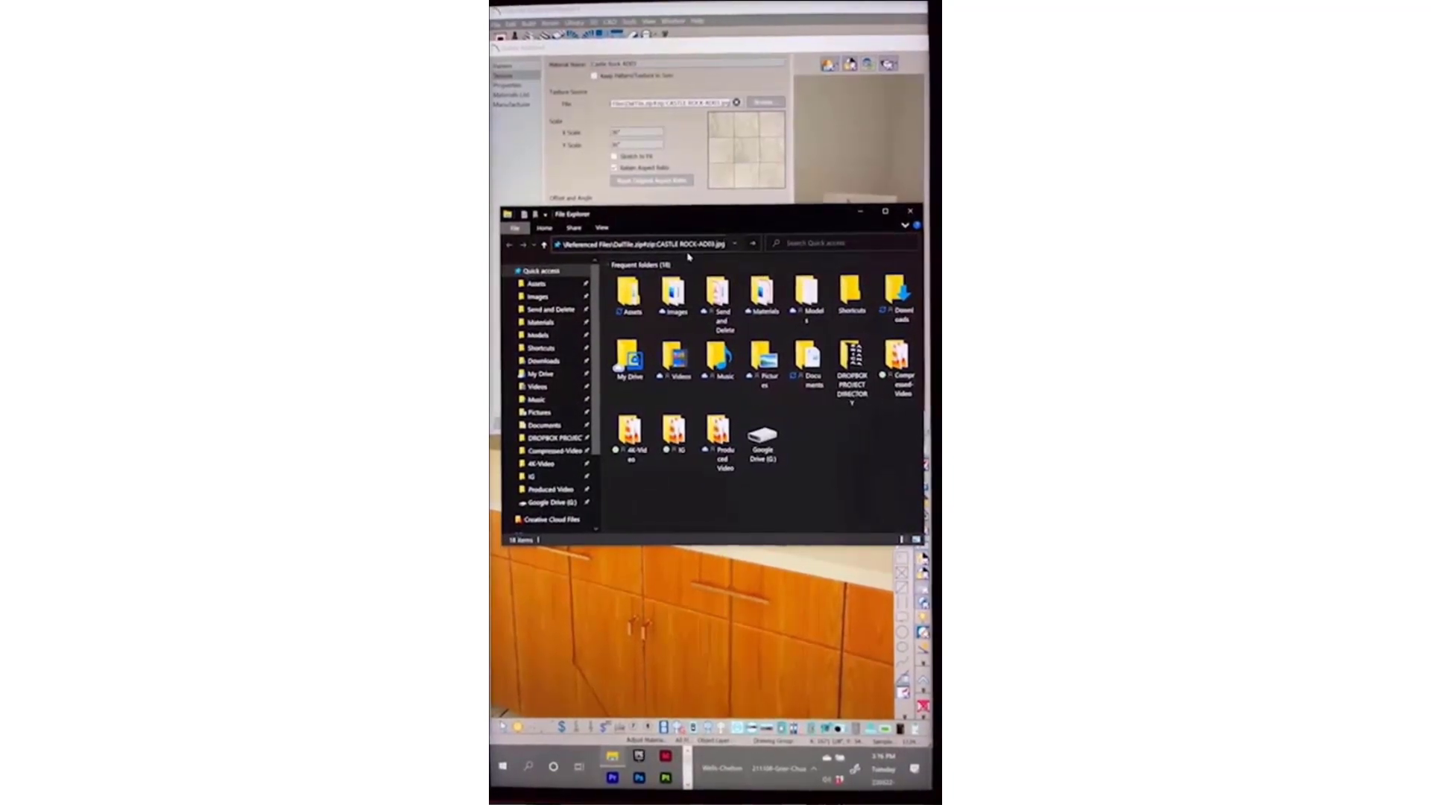
key("Return")
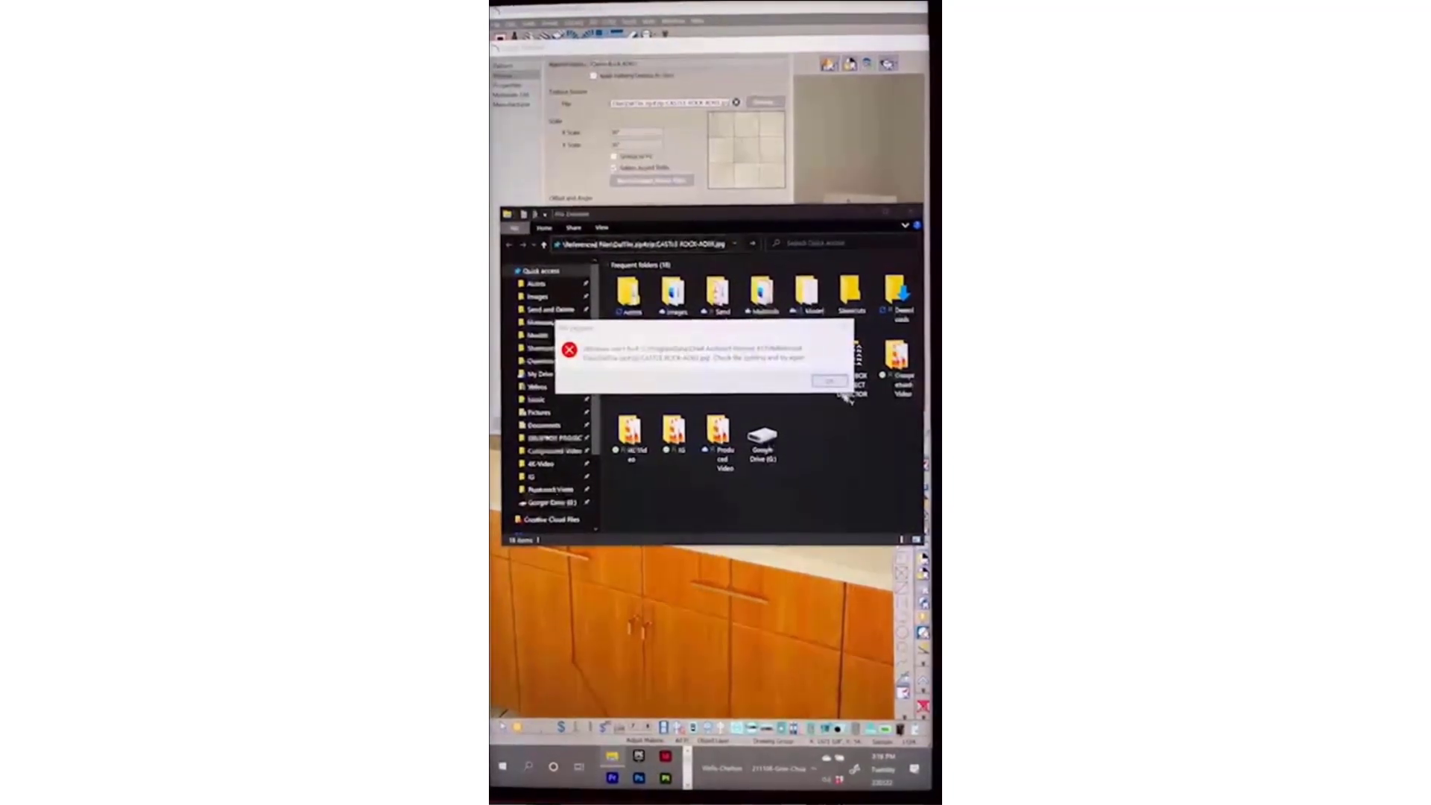
left_click(829, 381)
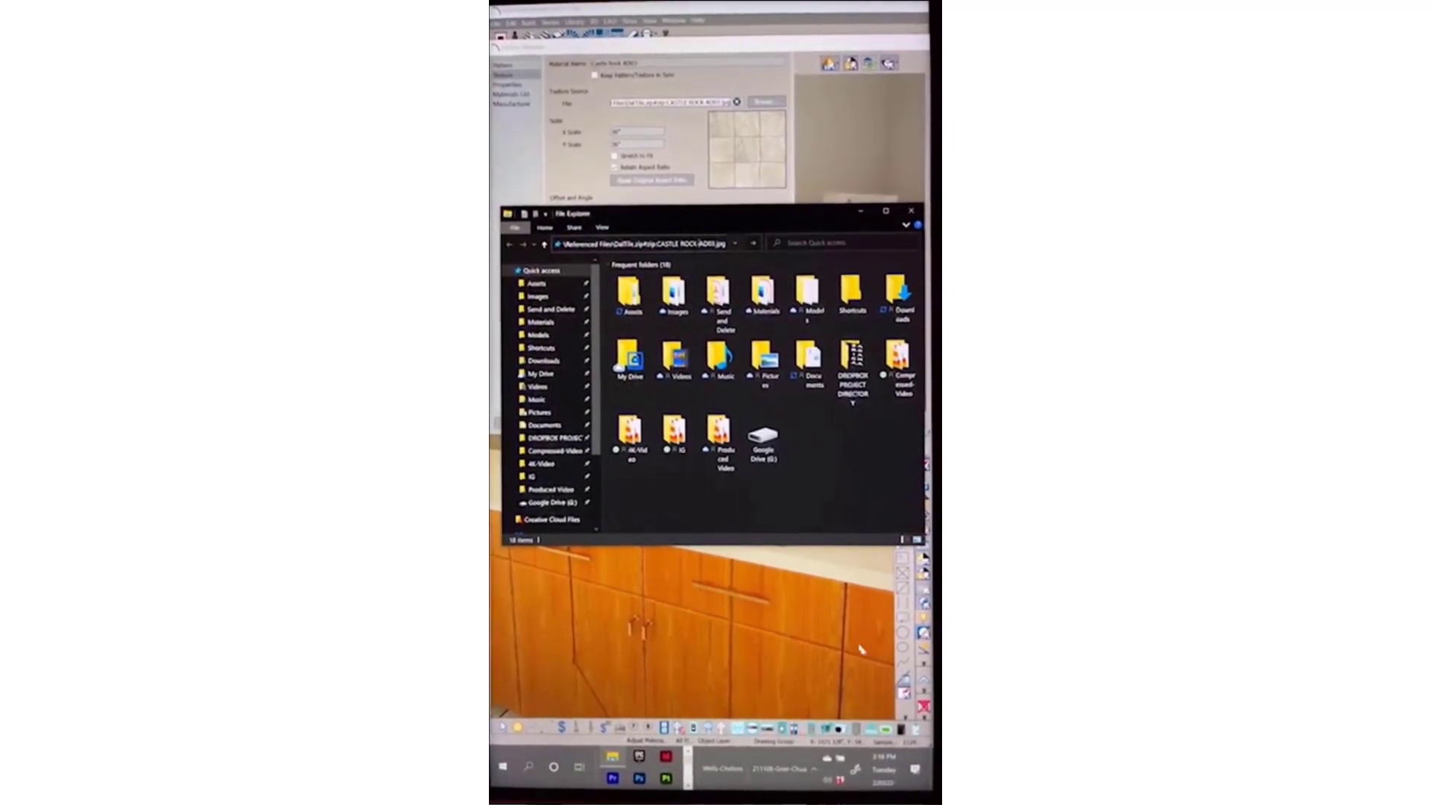
Launch PointerFocus to magnify the file path on screen
key("super")
type("point")
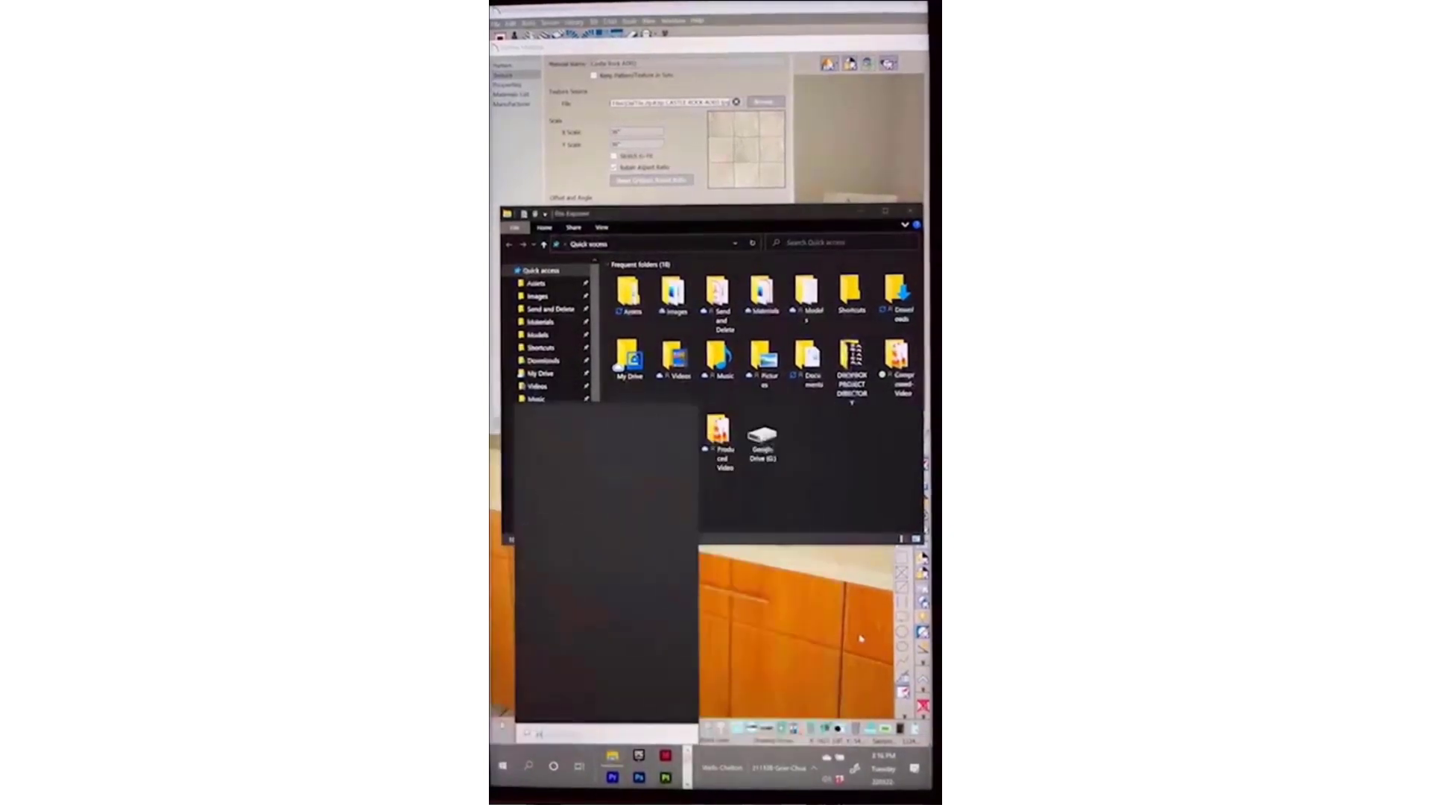
type("er")
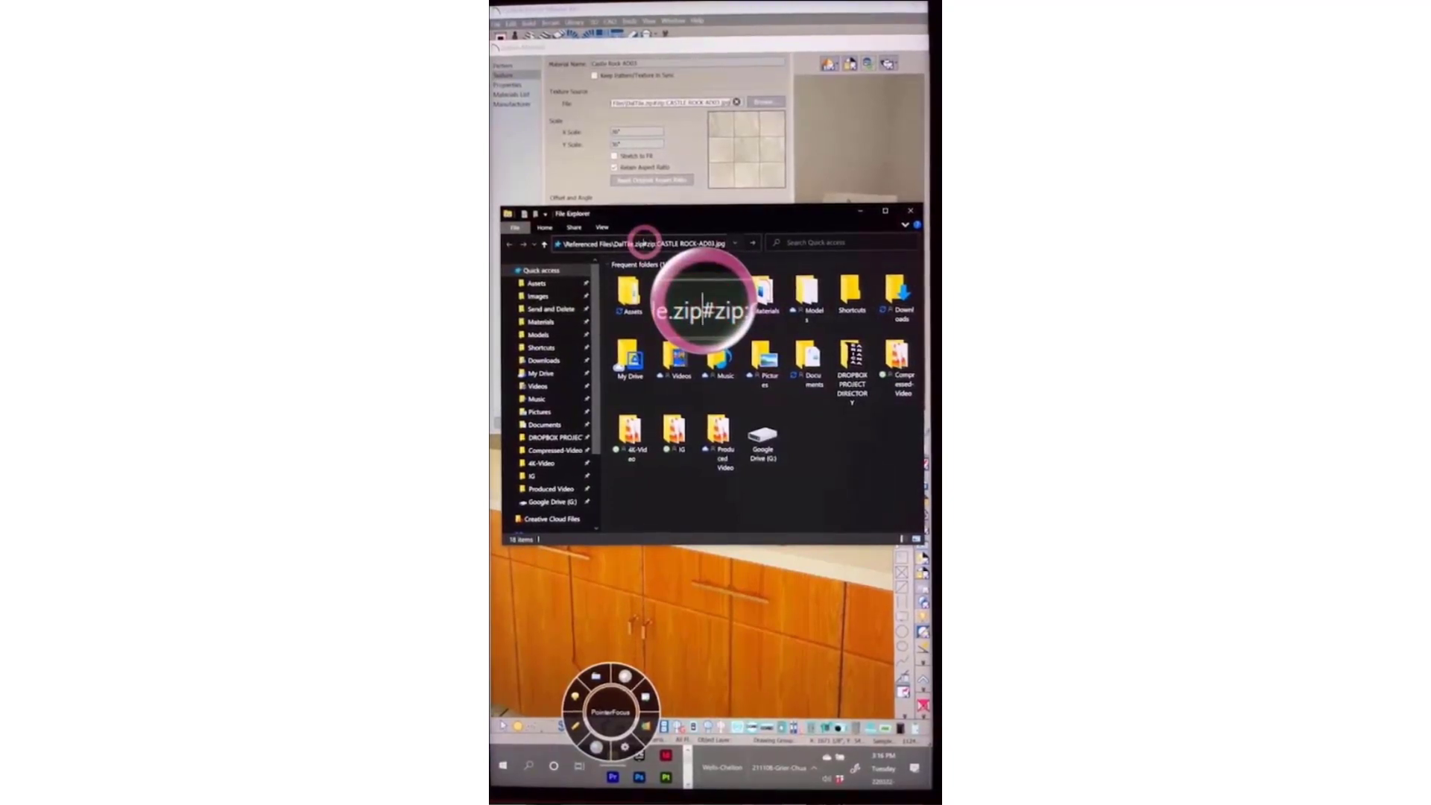
Shorten the pasted path so it ends at DalTile.zip, open that archive, and browse its tile images
left_click_drag(651, 243, 694, 244)
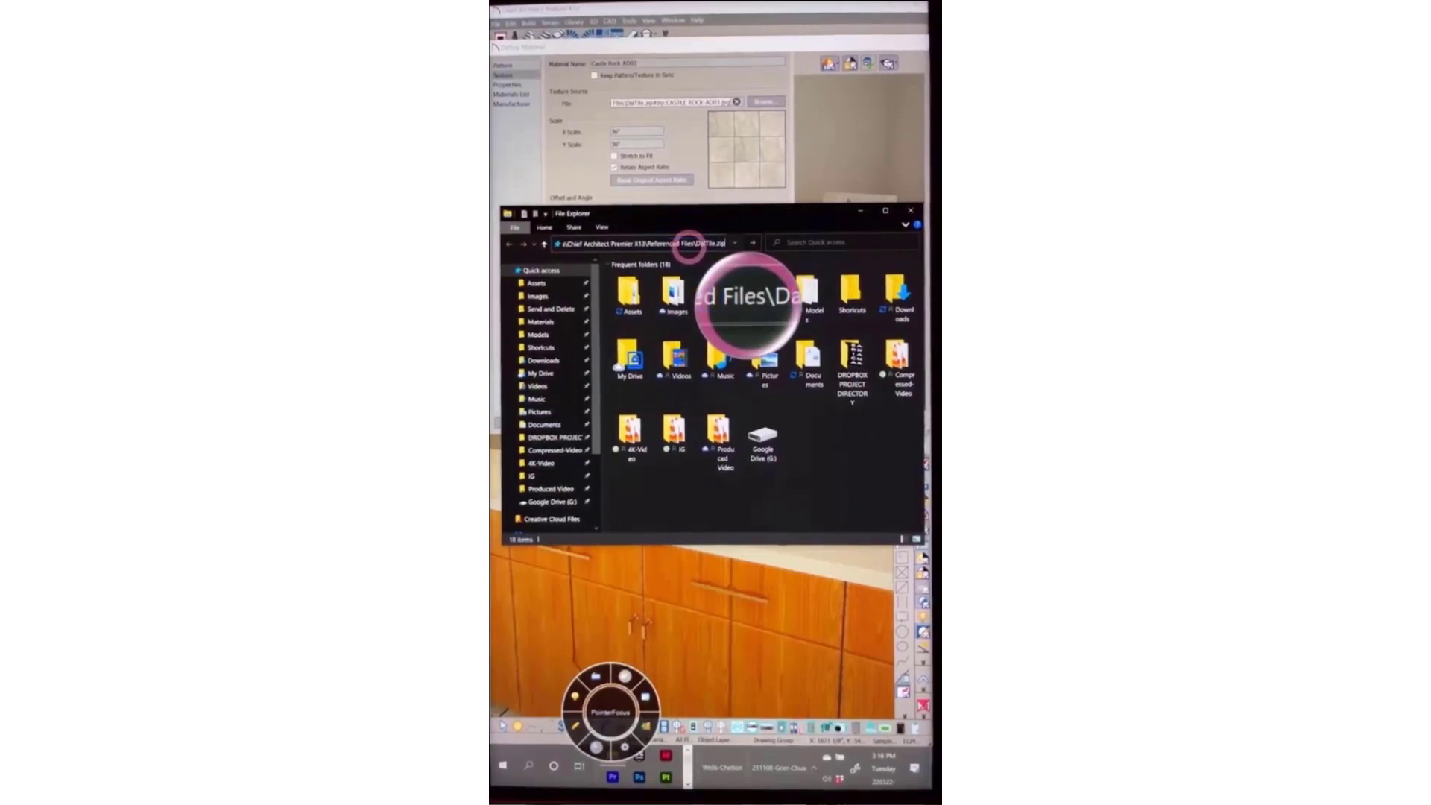
key("Return")
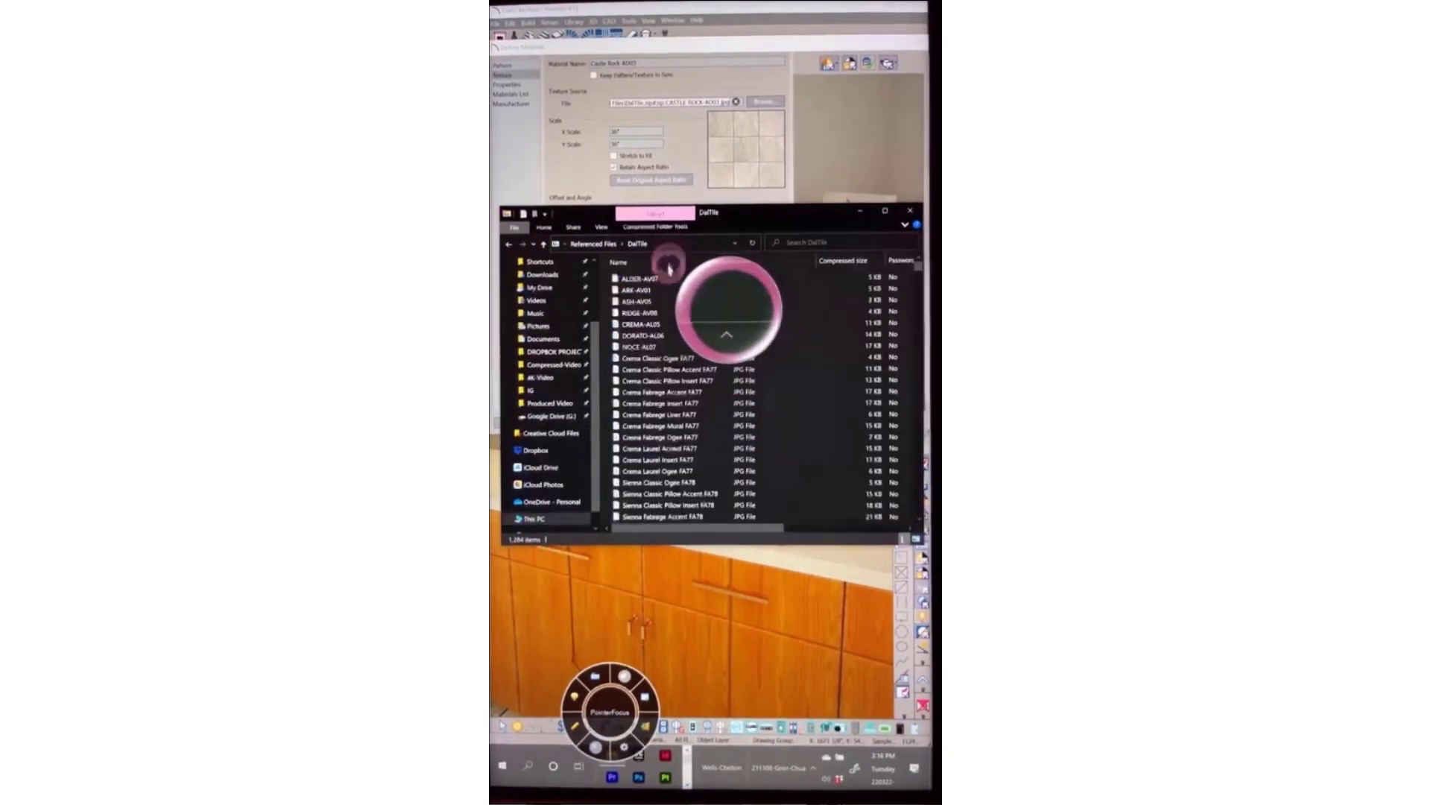
scroll(732, 381, "down", 4)
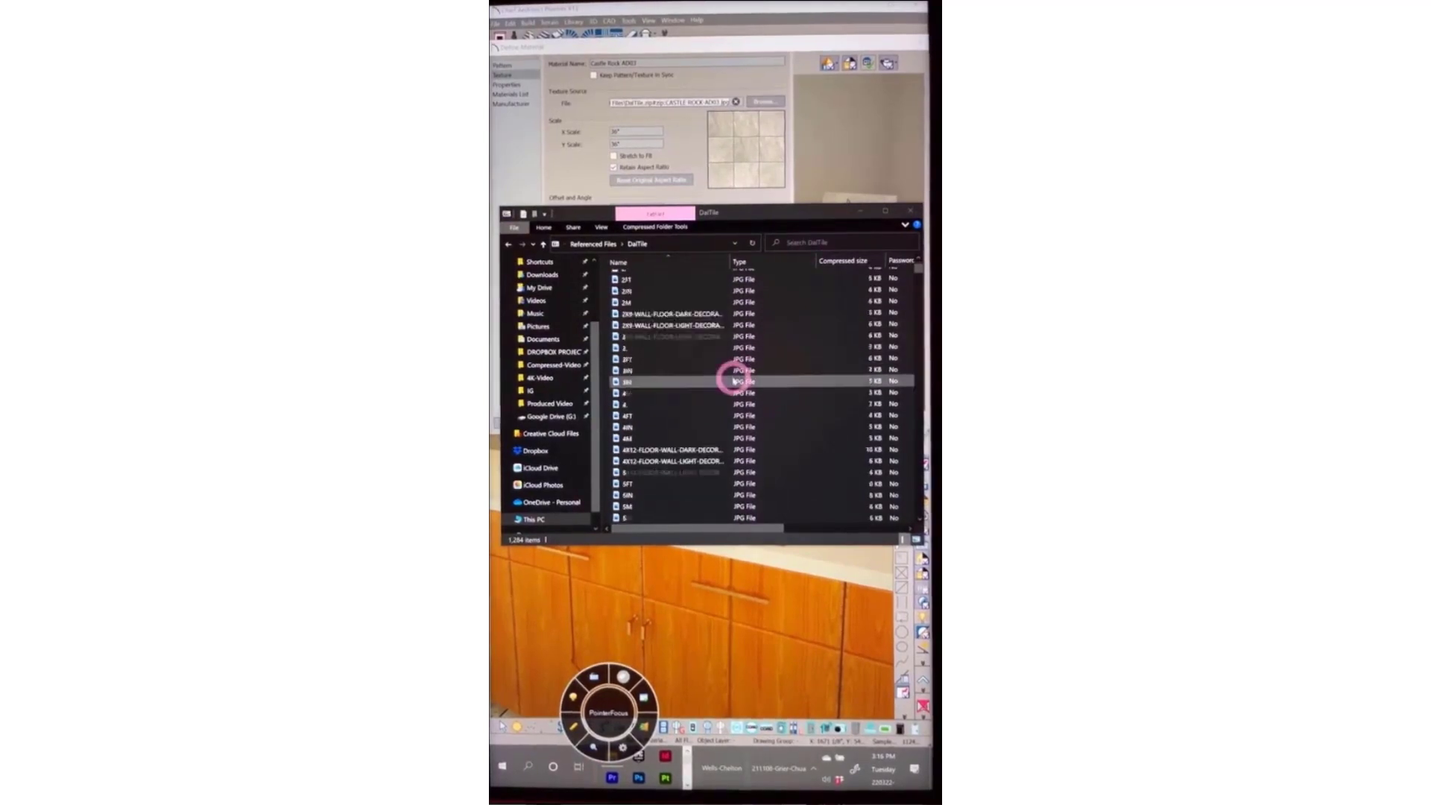
scroll(733, 381, "down", 10)
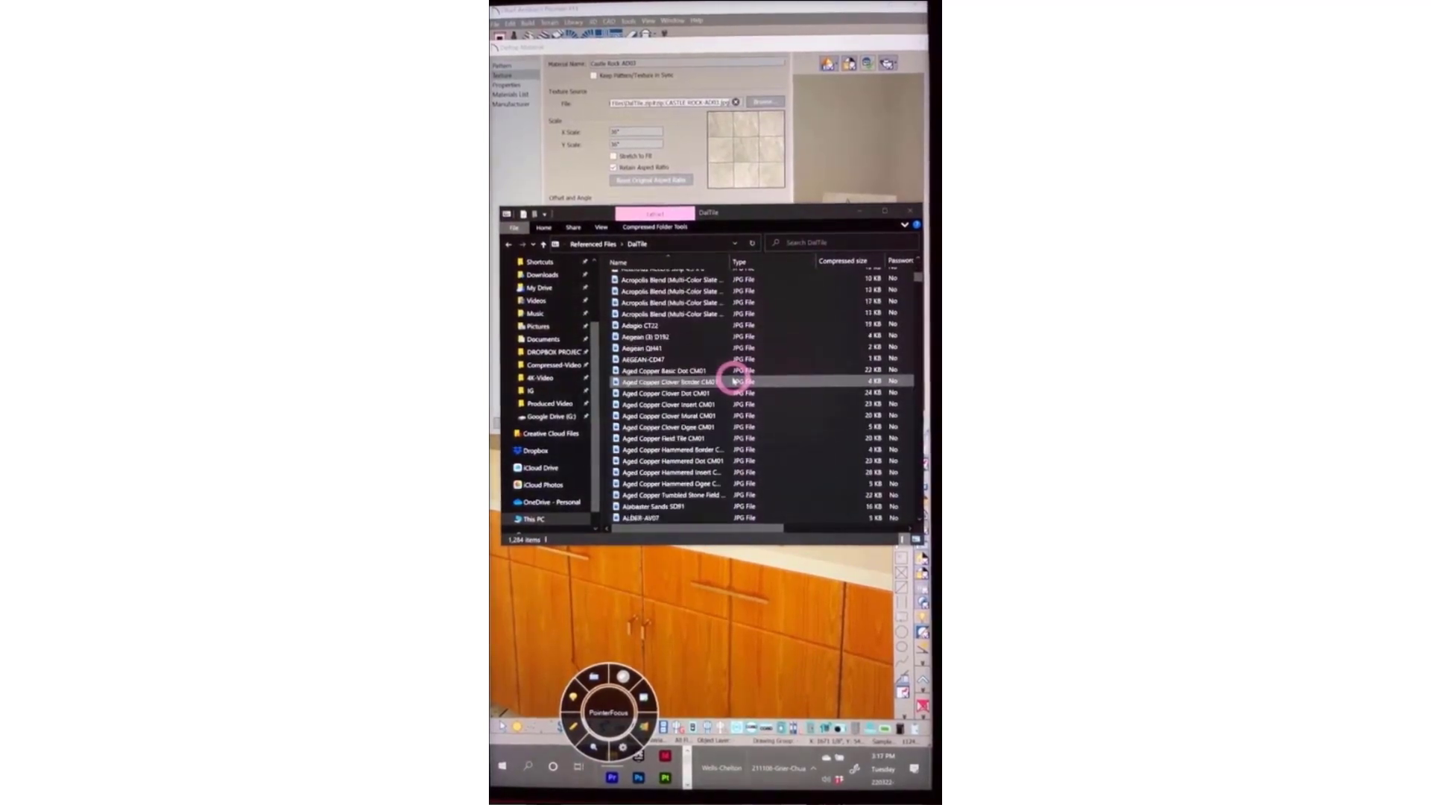
scroll(682, 404, "down", 12)
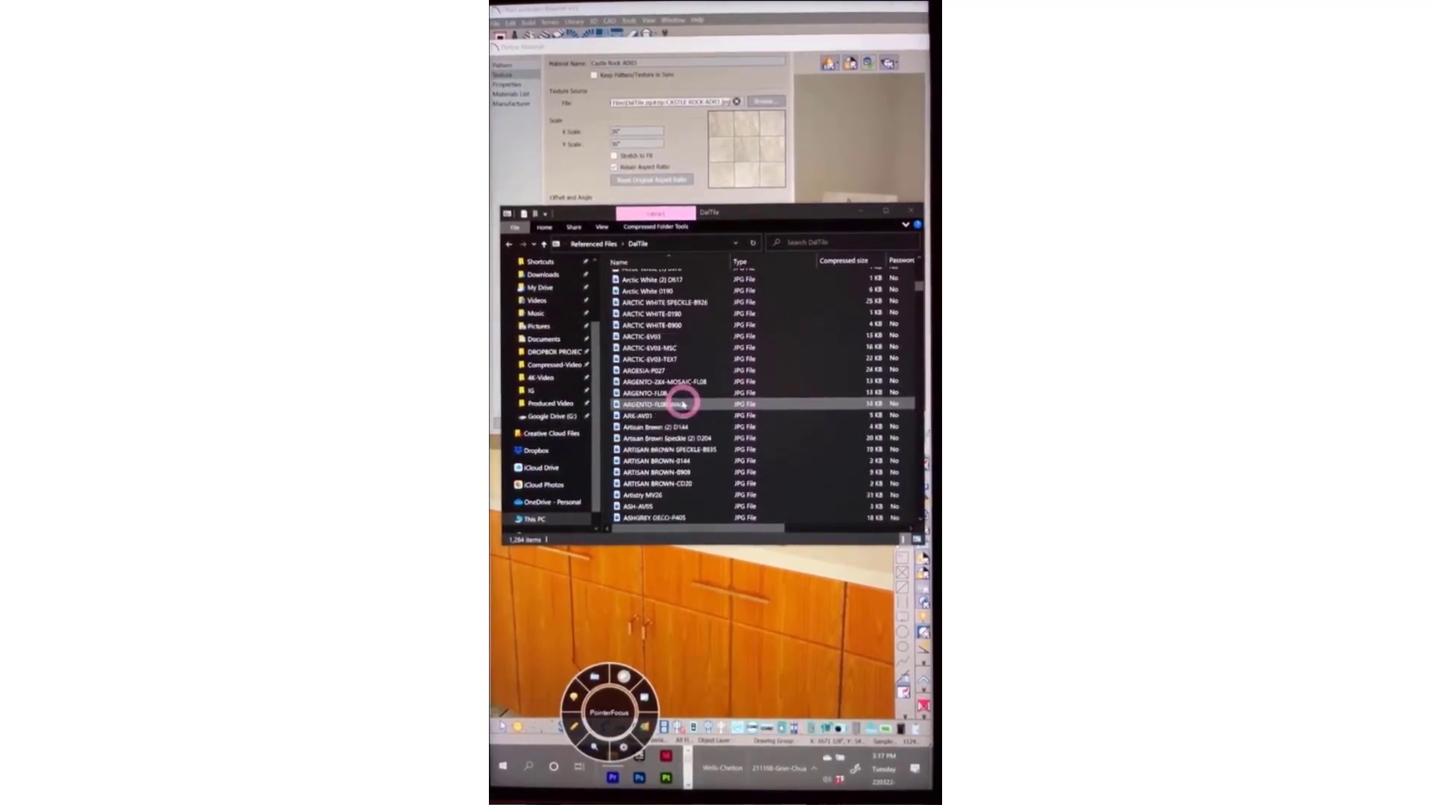
scroll(682, 405, "down", 4)
Search the DalTile archive for "castle" and view the CASTLE ROCK-AD03 image in Photos
left_click(832, 243)
type("castle")
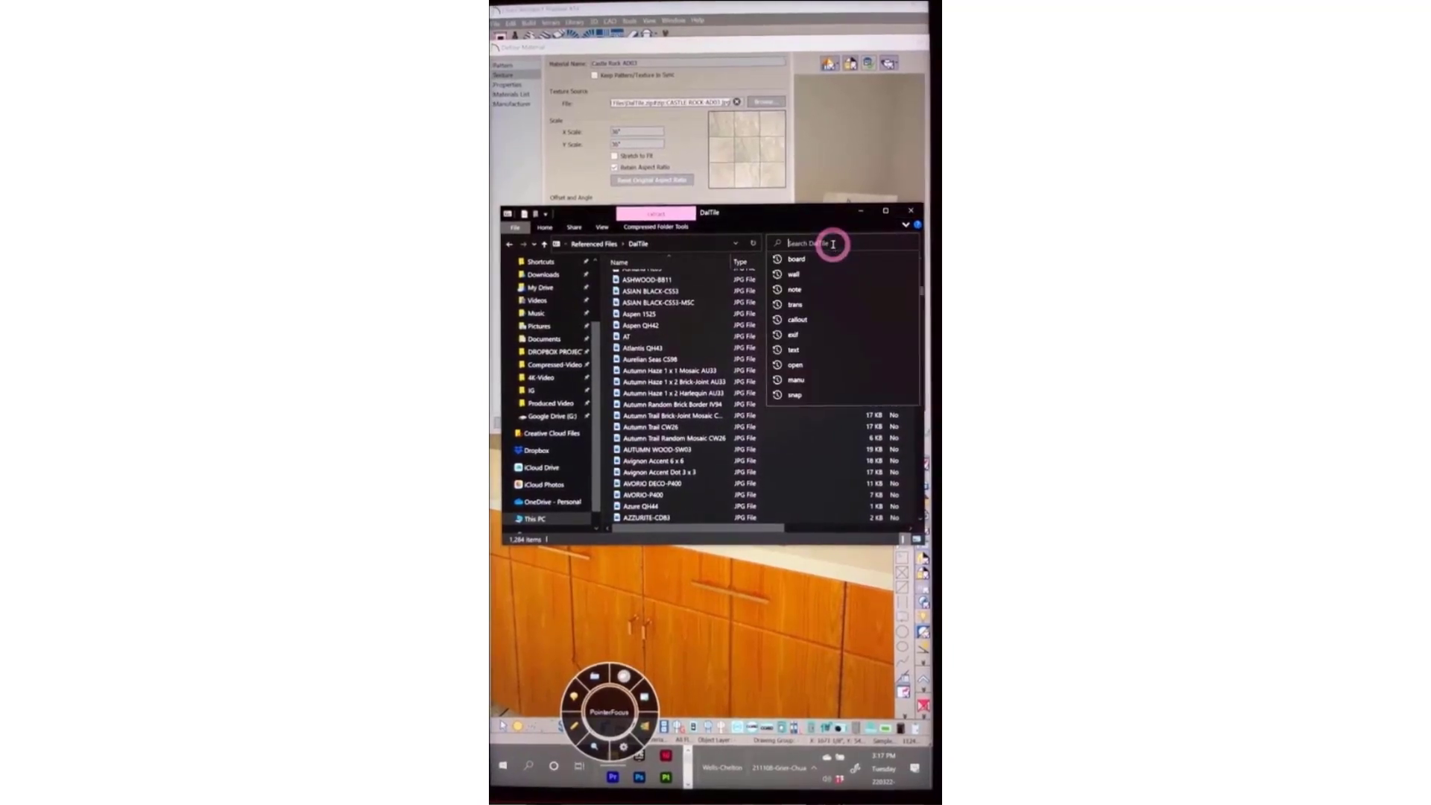
left_click(909, 242)
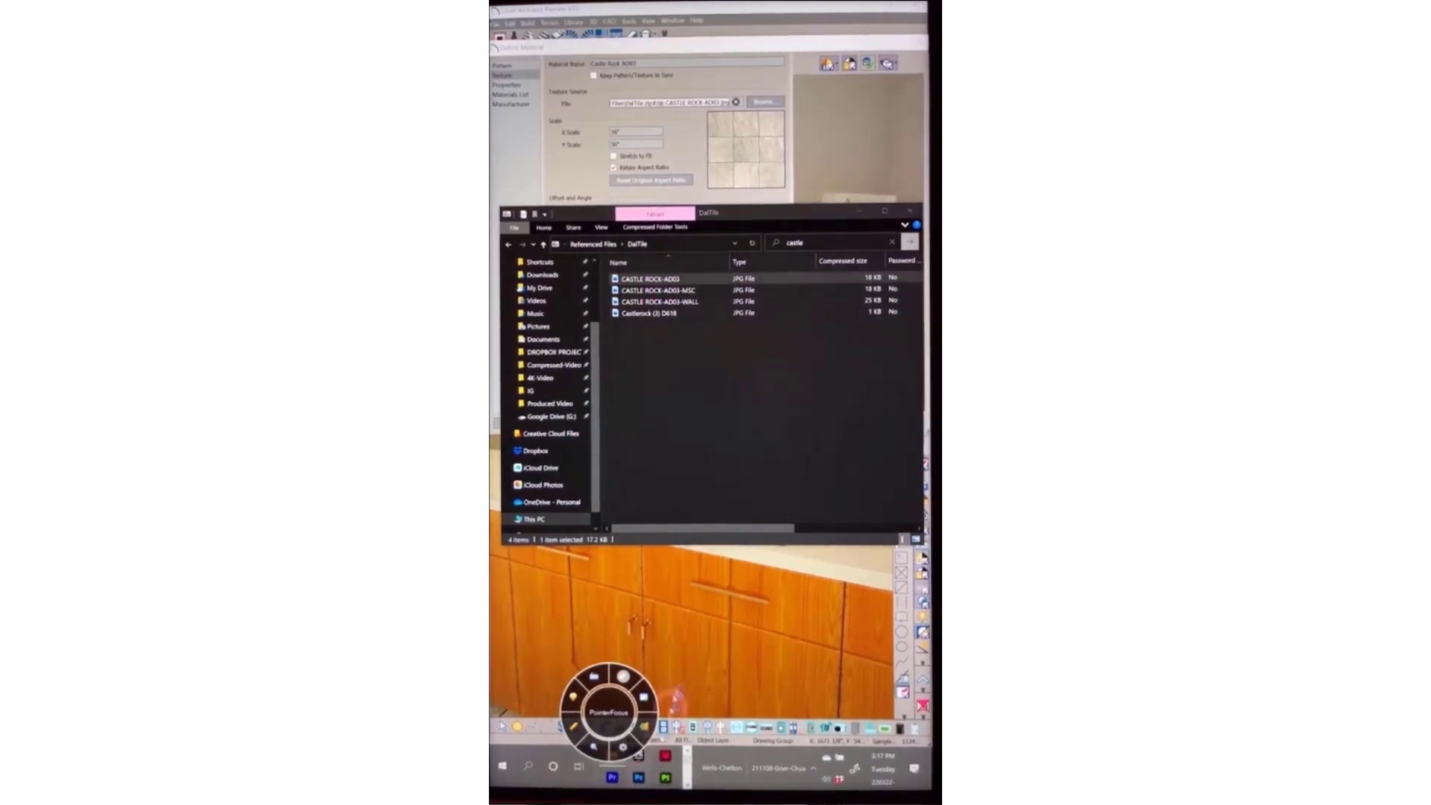
double_click(695, 302)
left_click(709, 450)
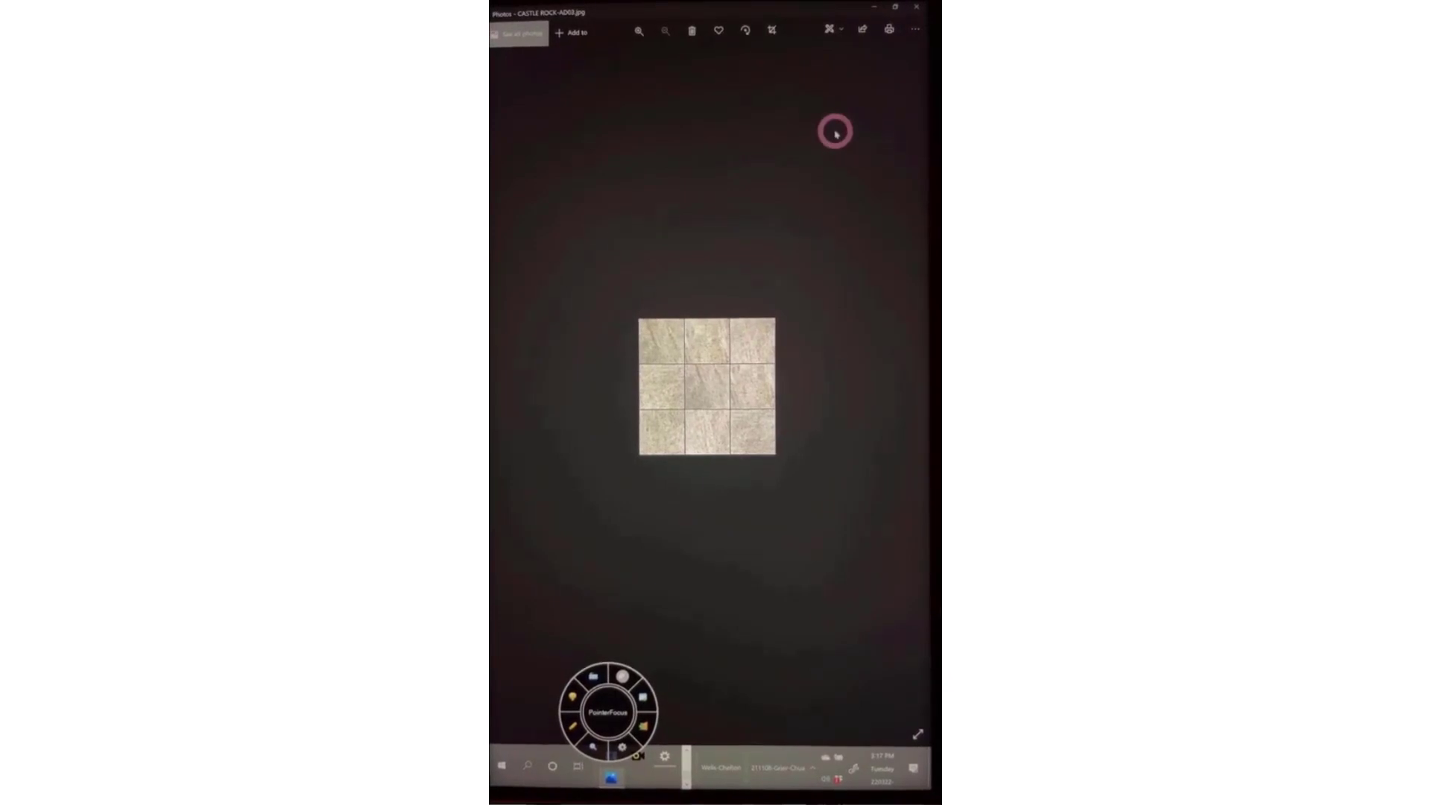
Minimize the tile image, switch to Chrome, and open the Texture Search page on rabbittdesign.net
left_click(877, 9)
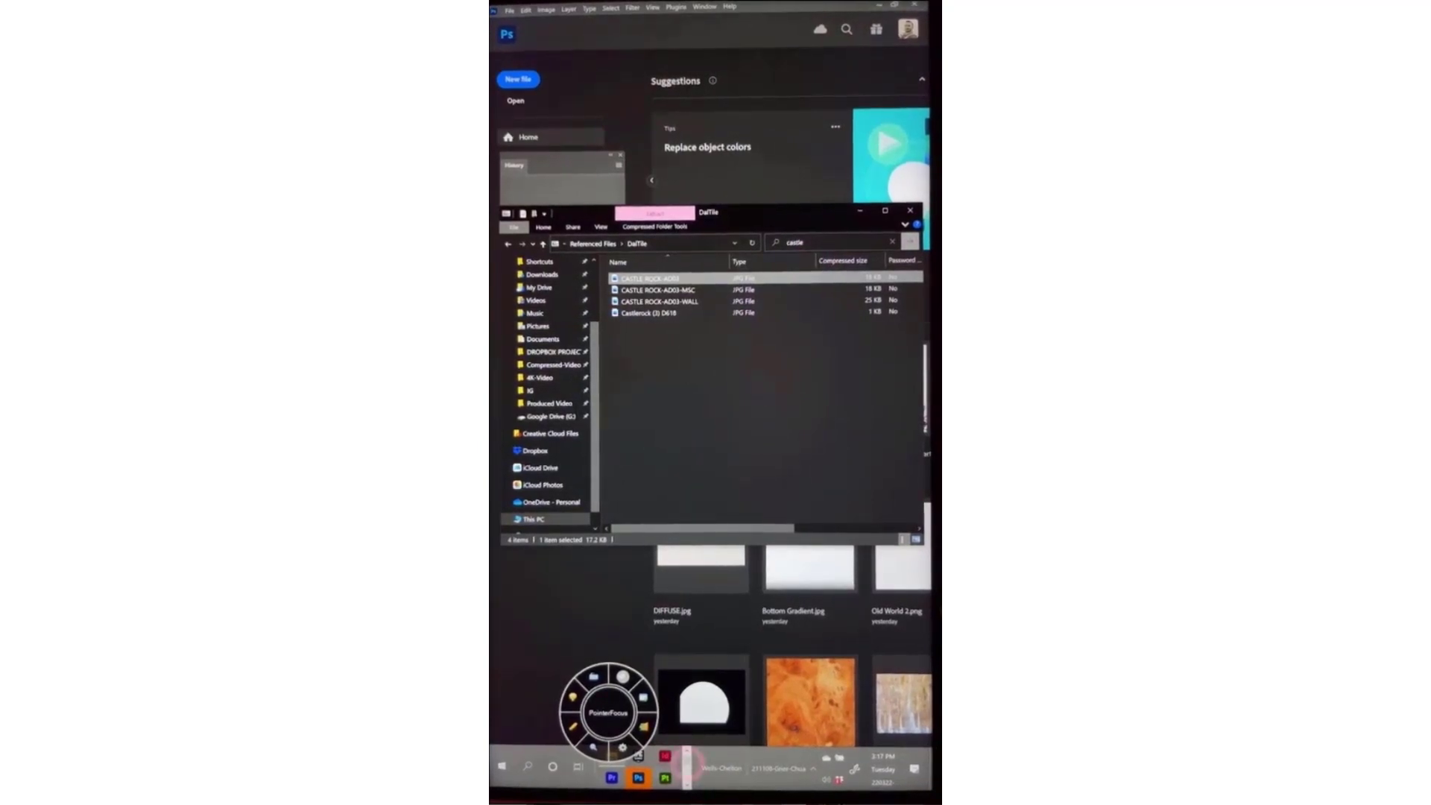
left_click_drag(687, 762, 687, 783)
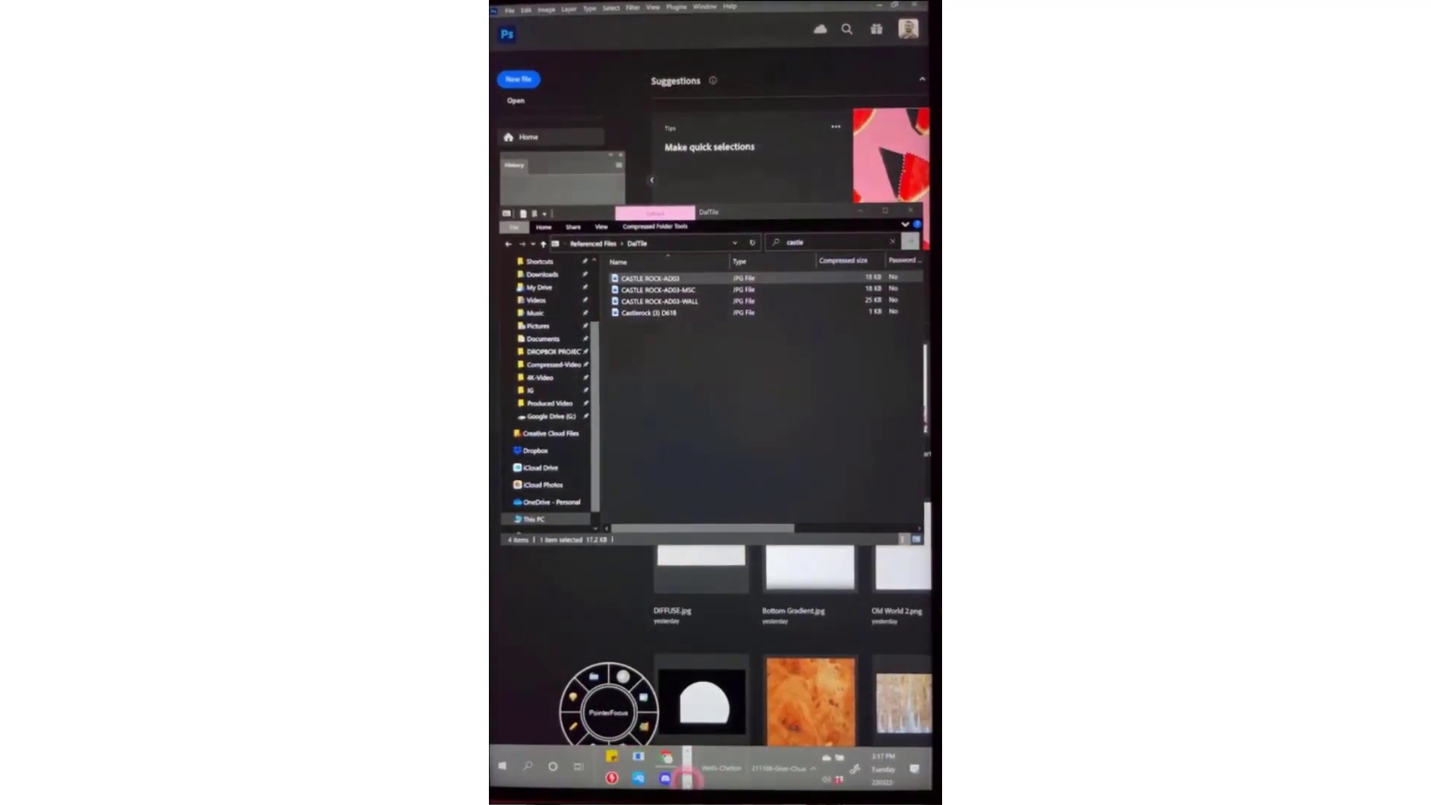
left_click(667, 757)
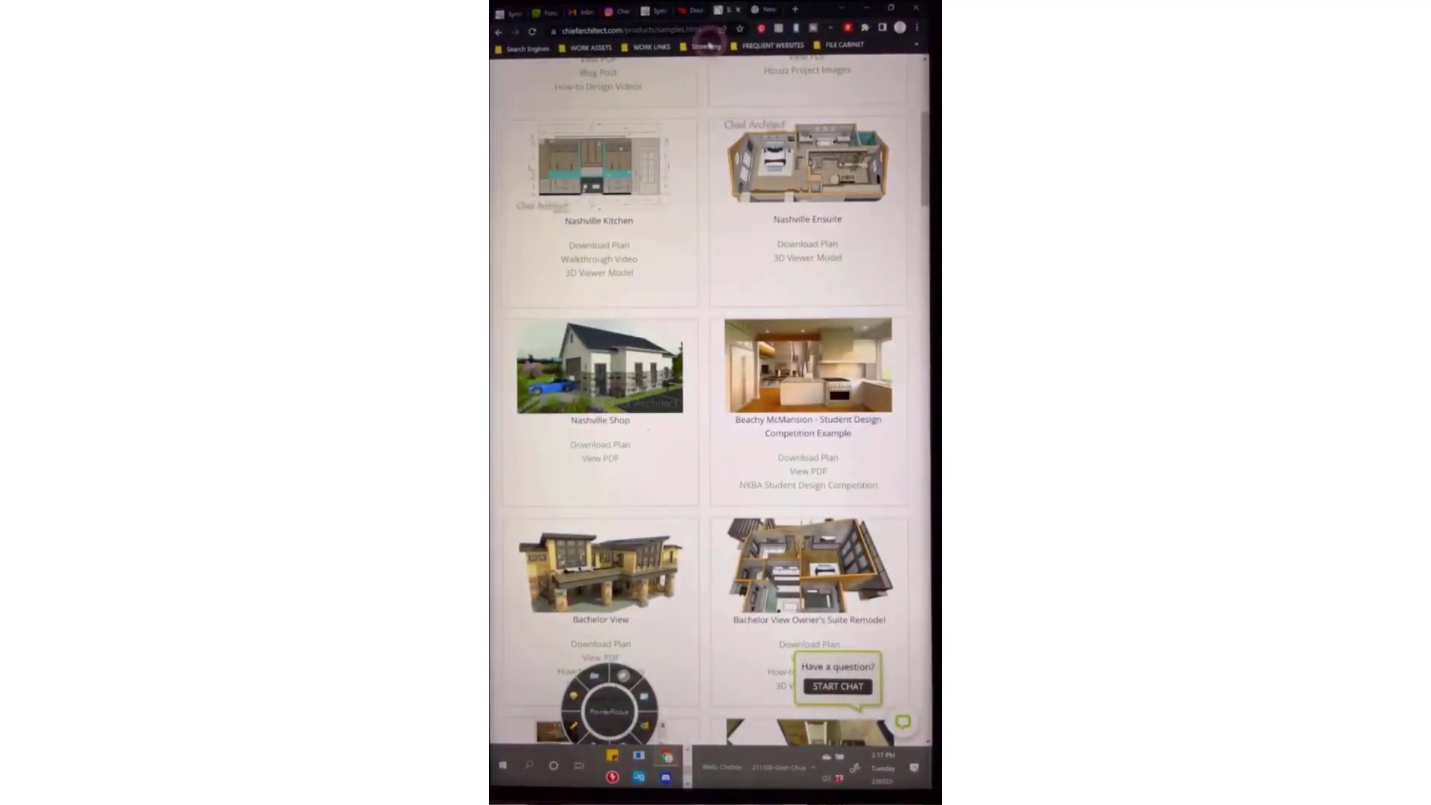
left_click(683, 32)
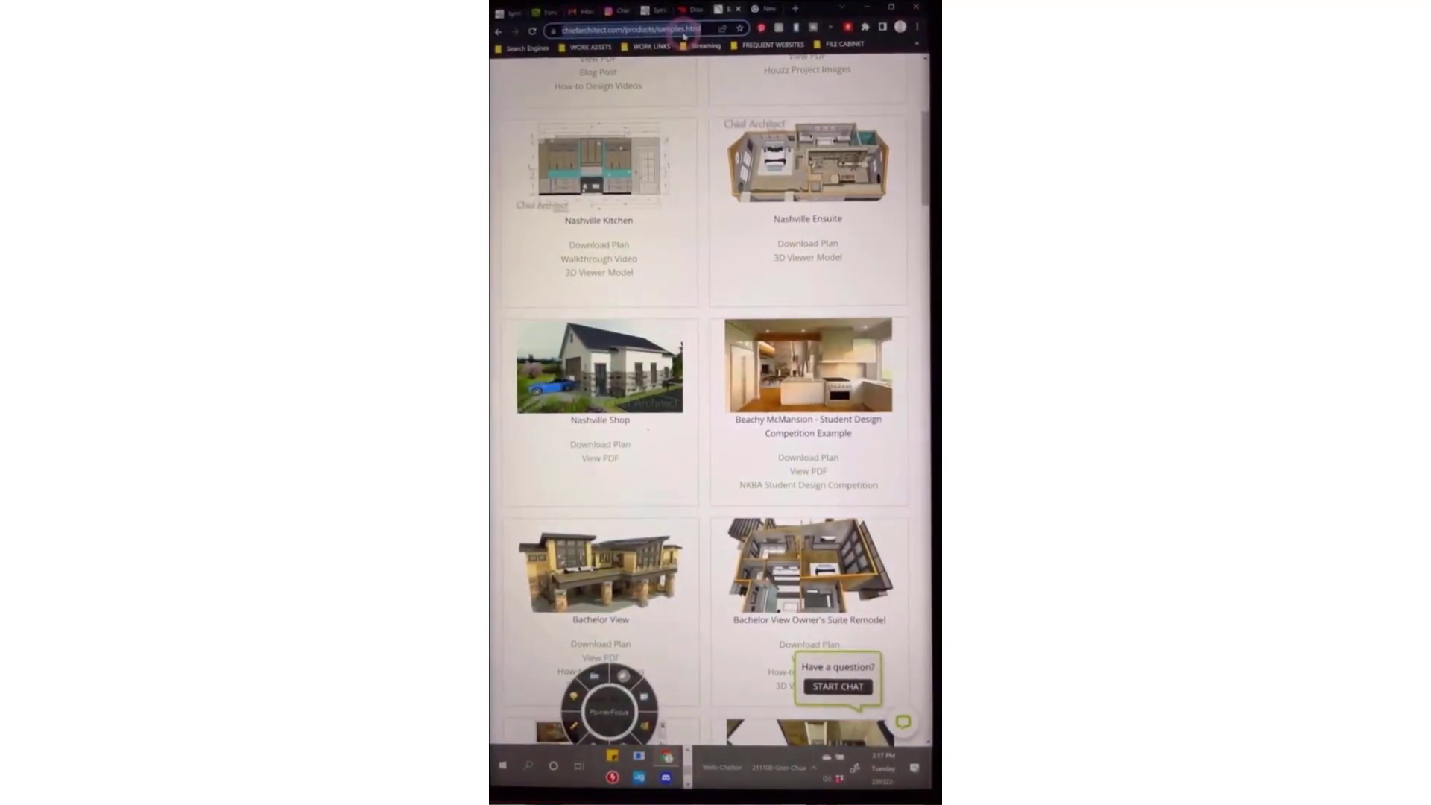
type("www.rabb")
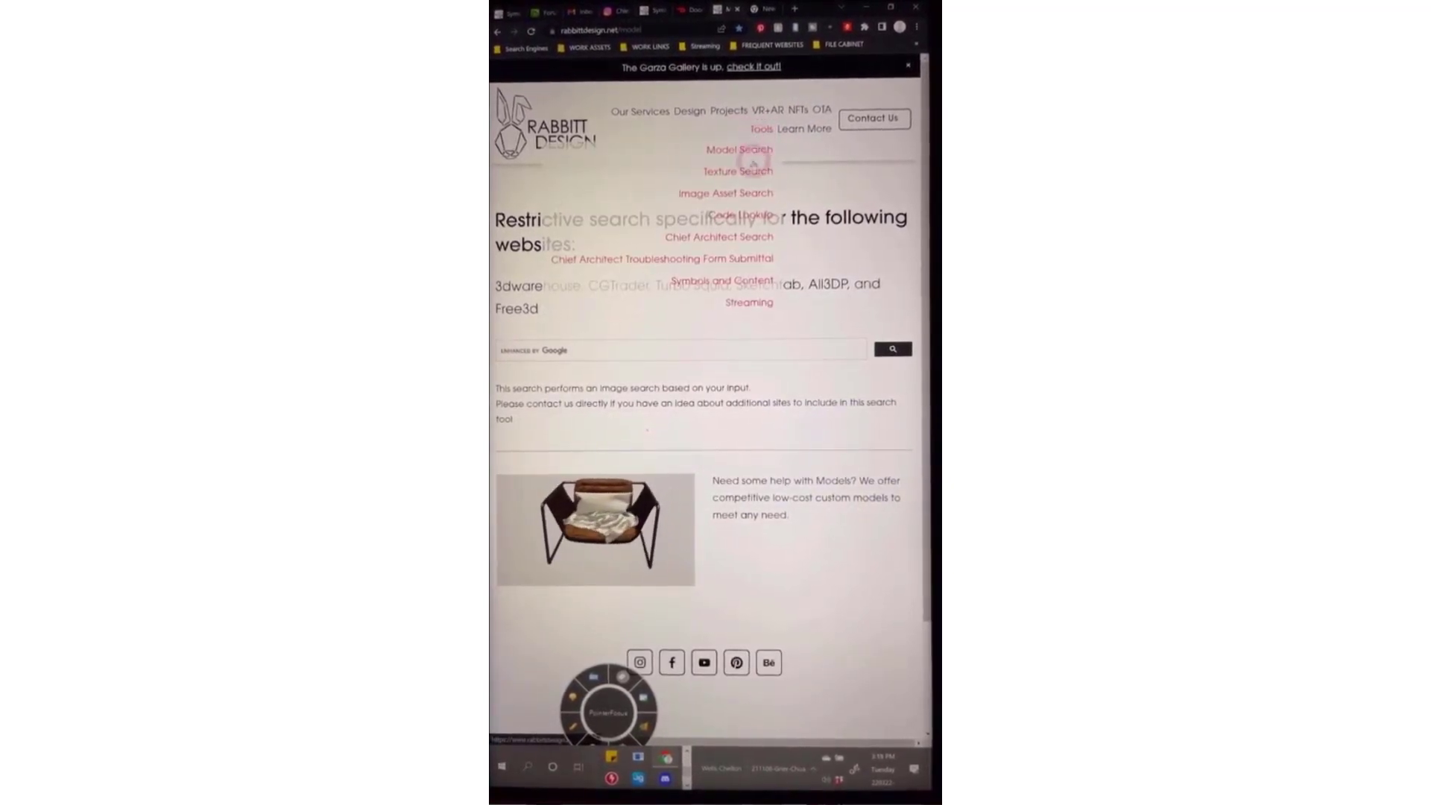
left_click(752, 171)
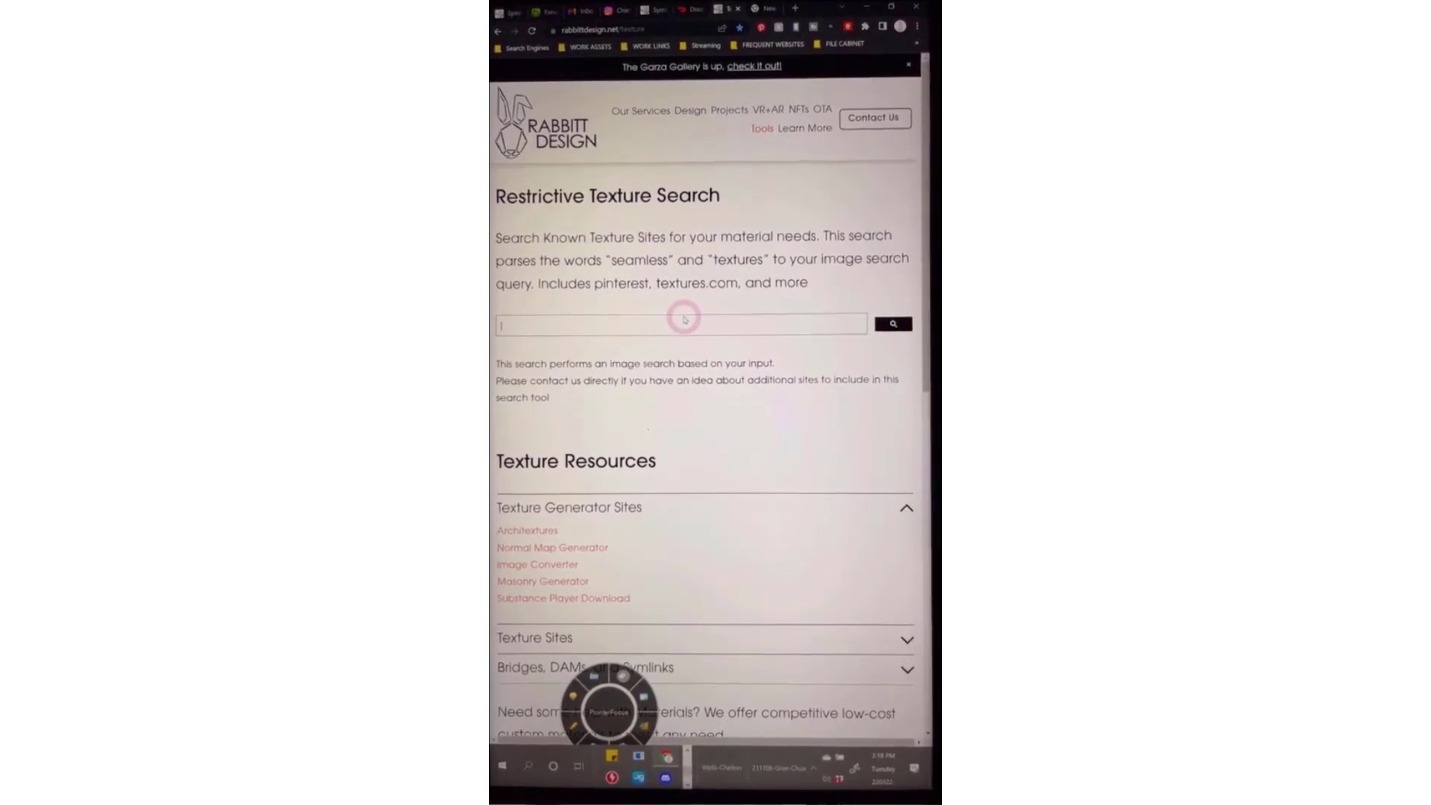
Search the known texture sites for "leather" and browse the image results
type("leather")
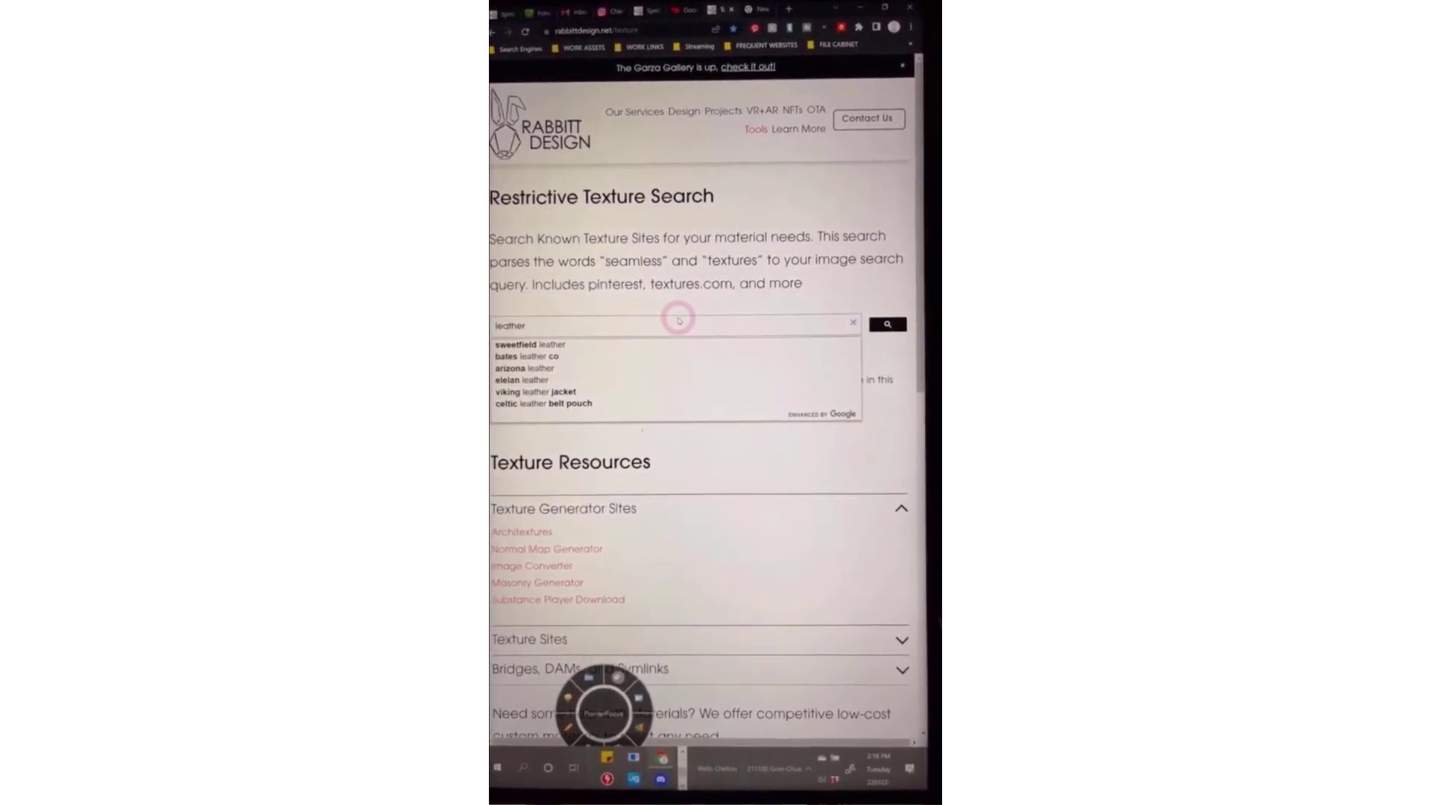
left_click(888, 326)
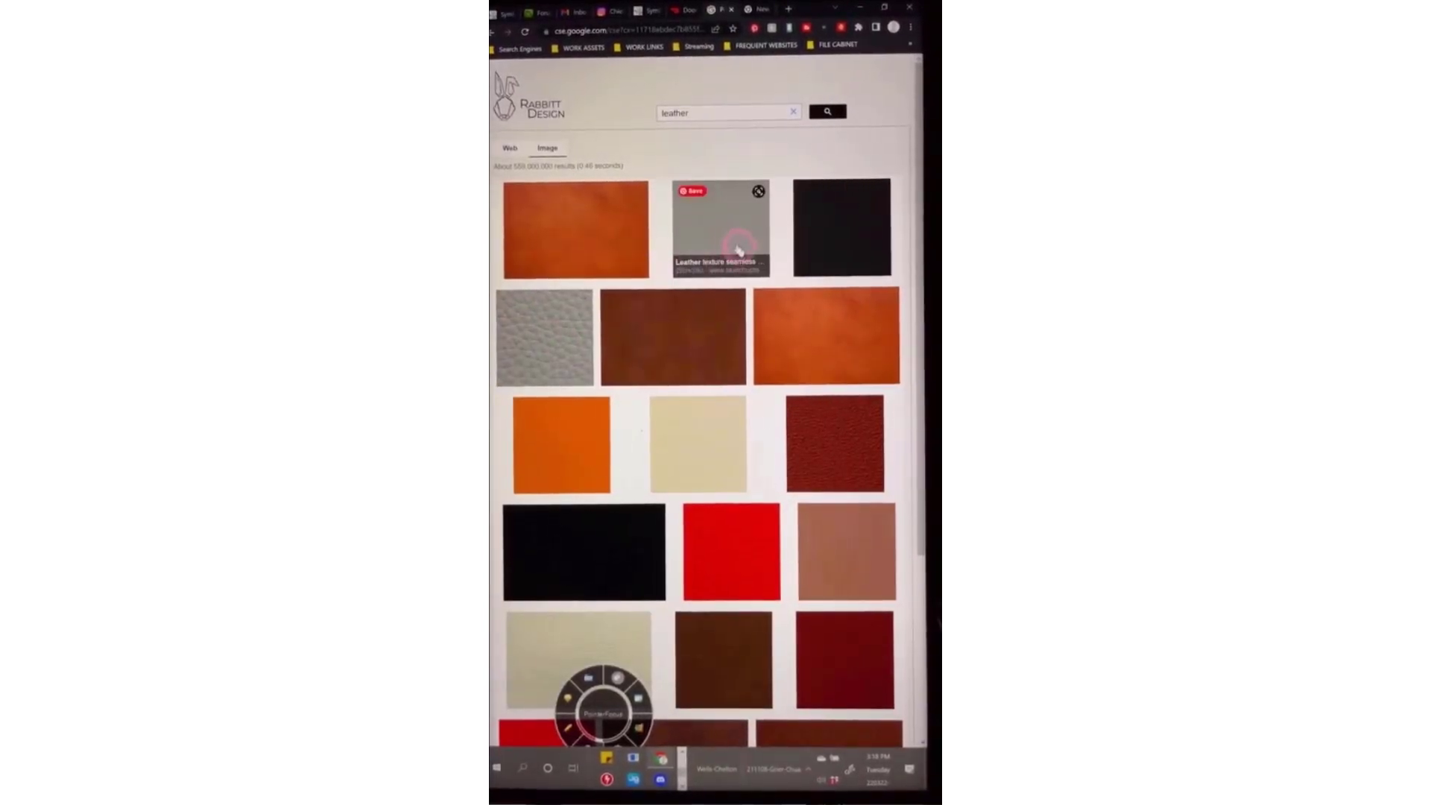
scroll(679, 328, "down", 1)
scroll(684, 343, "down", 3)
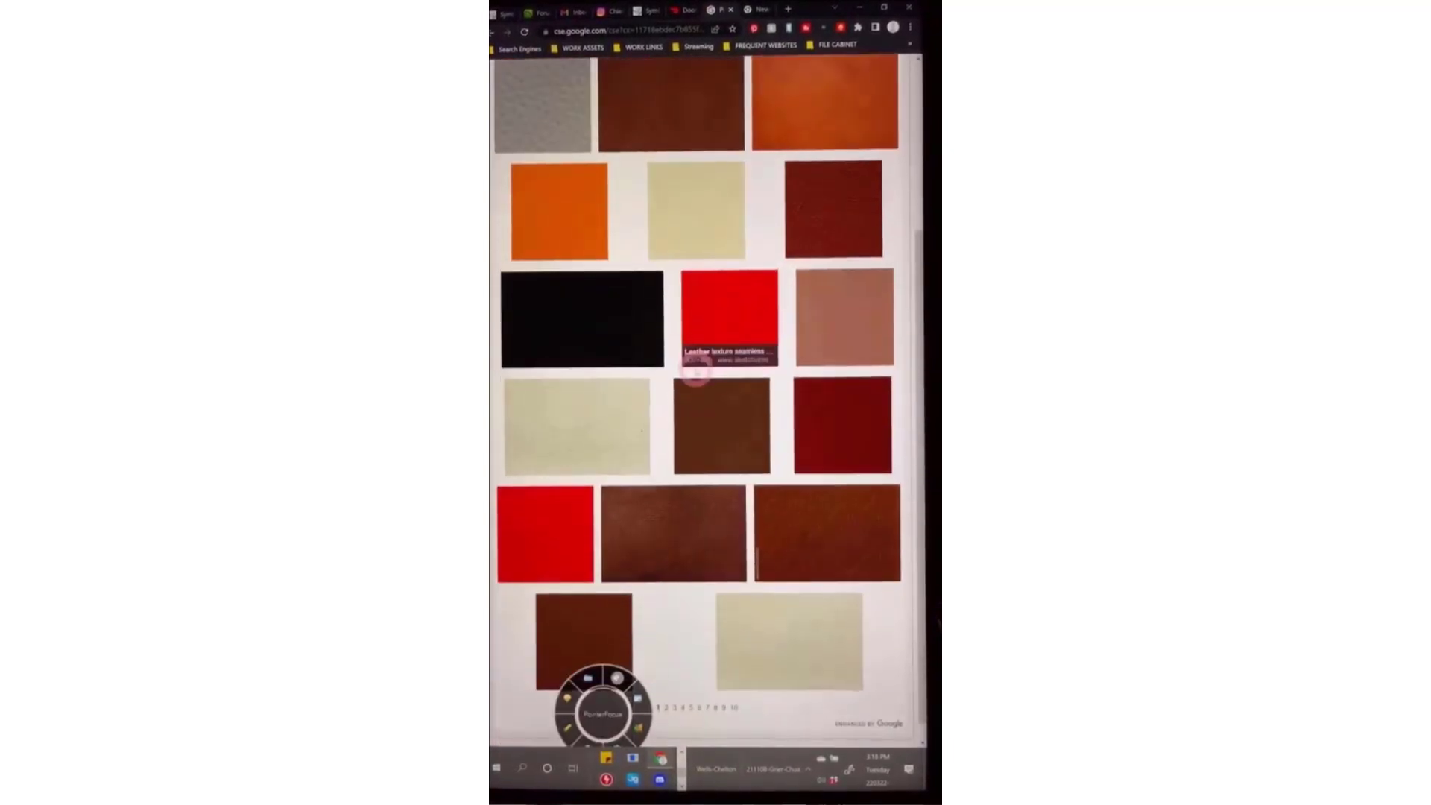
scroll(733, 201, "up", 3)
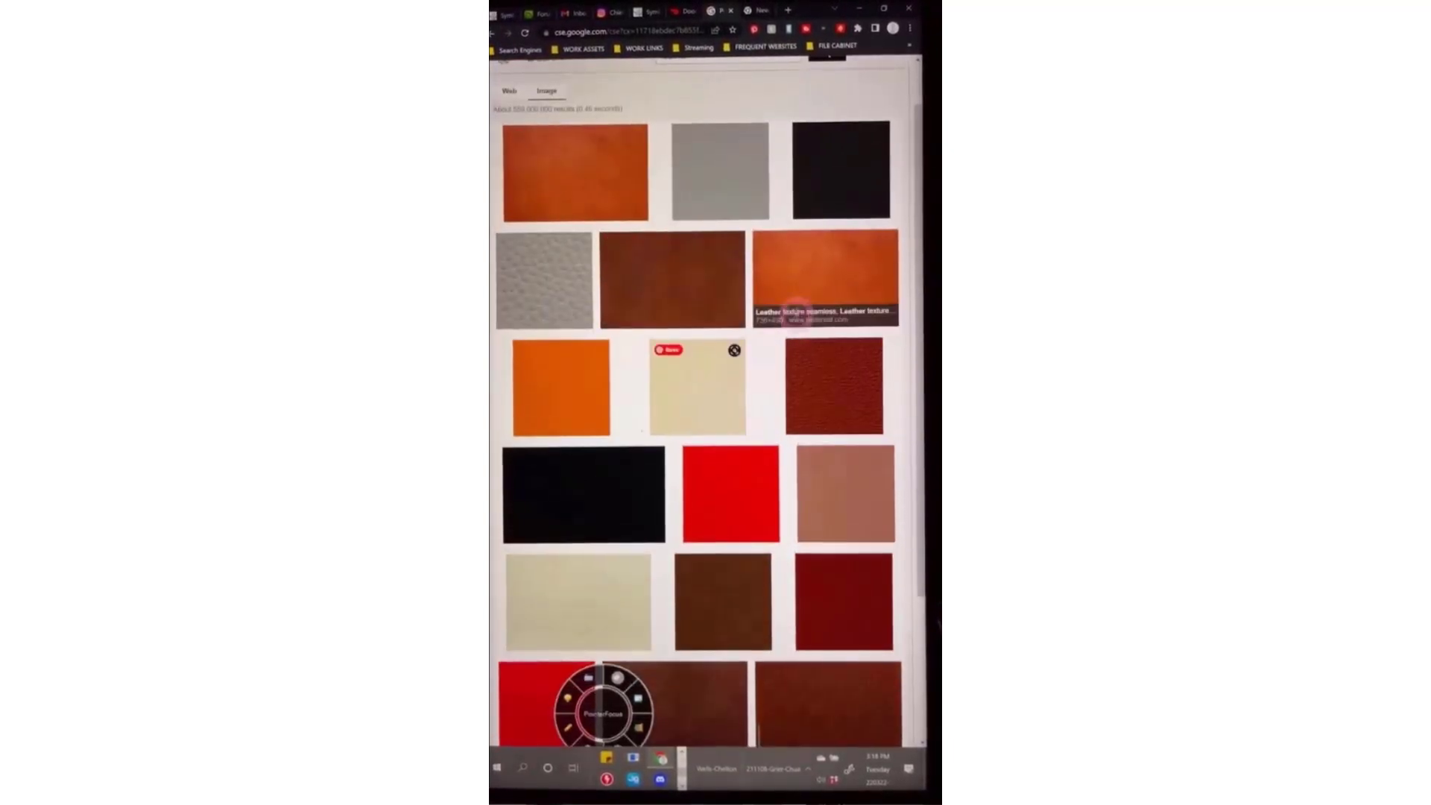
scroll(647, 176, "up", 1)
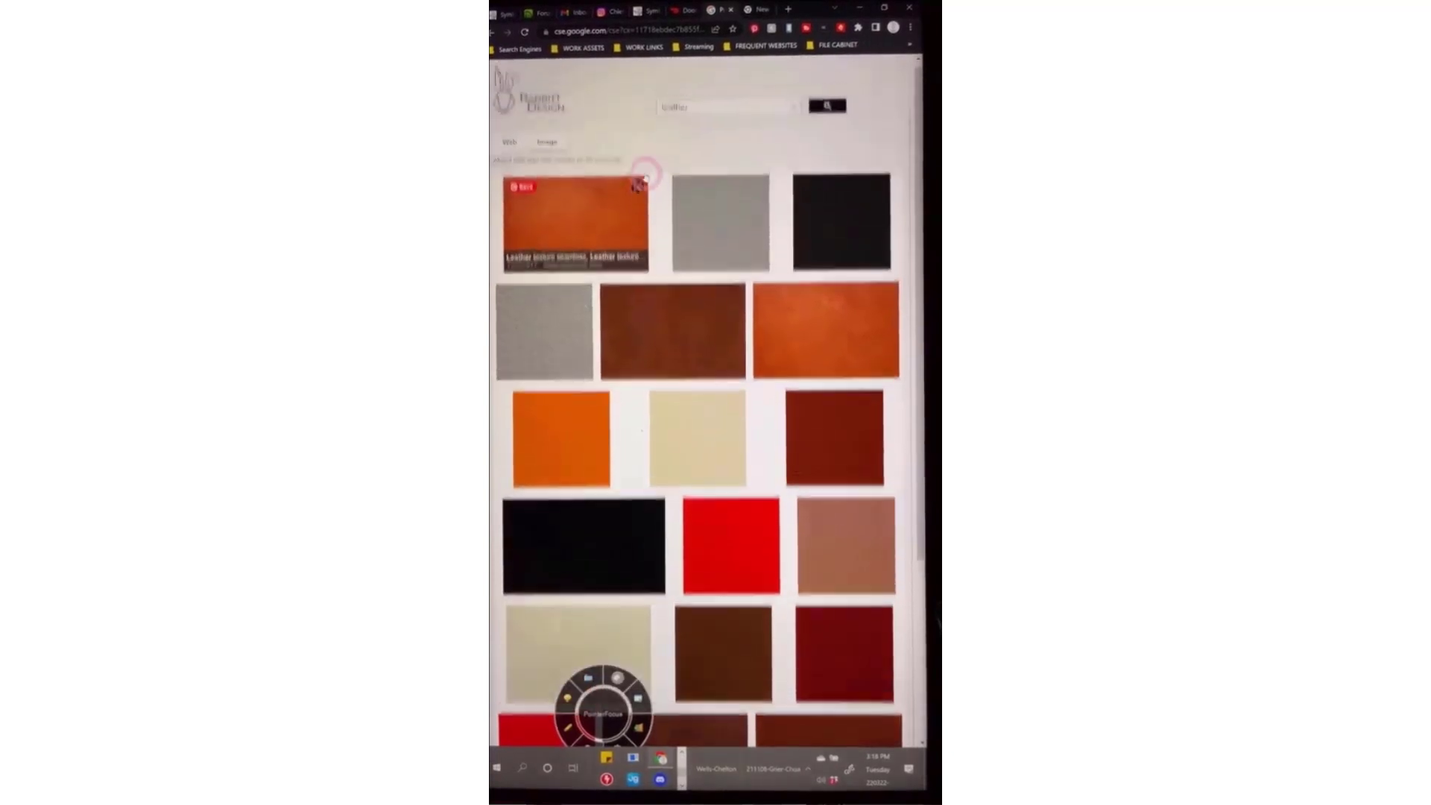
Open the site's Model Search, search for "leather couch", and browse the model images
left_click(524, 108)
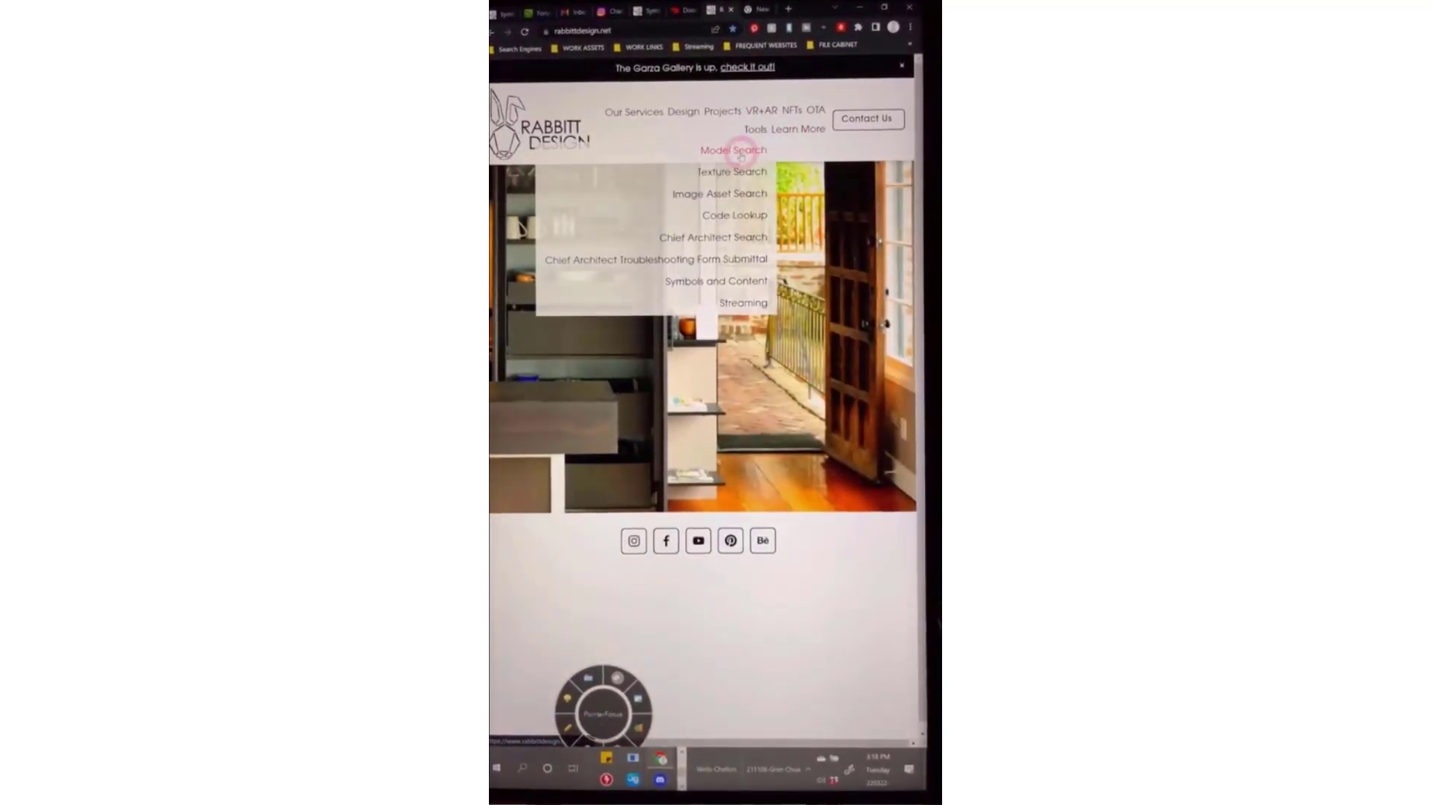
left_click(736, 151)
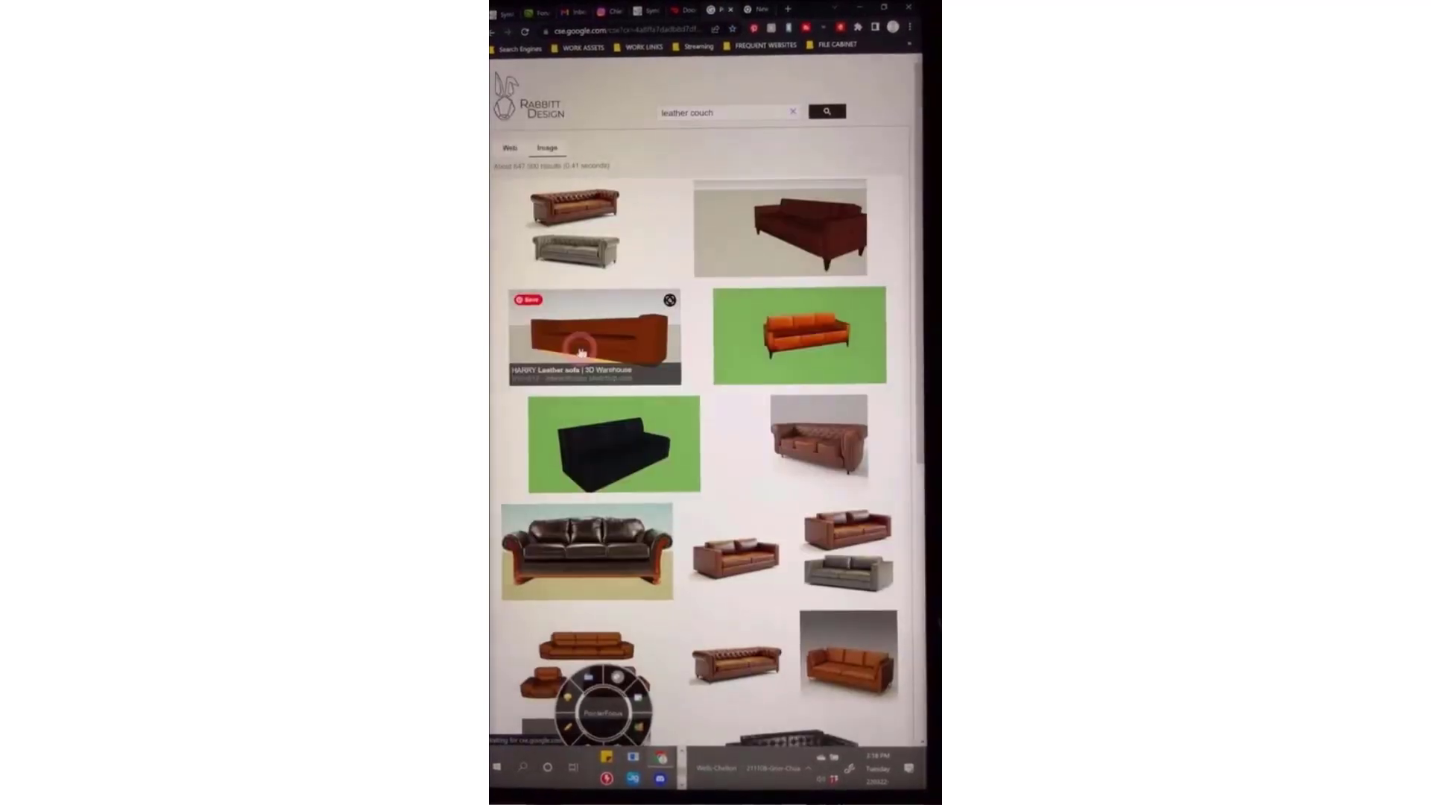
scroll(630, 406, "down", 5)
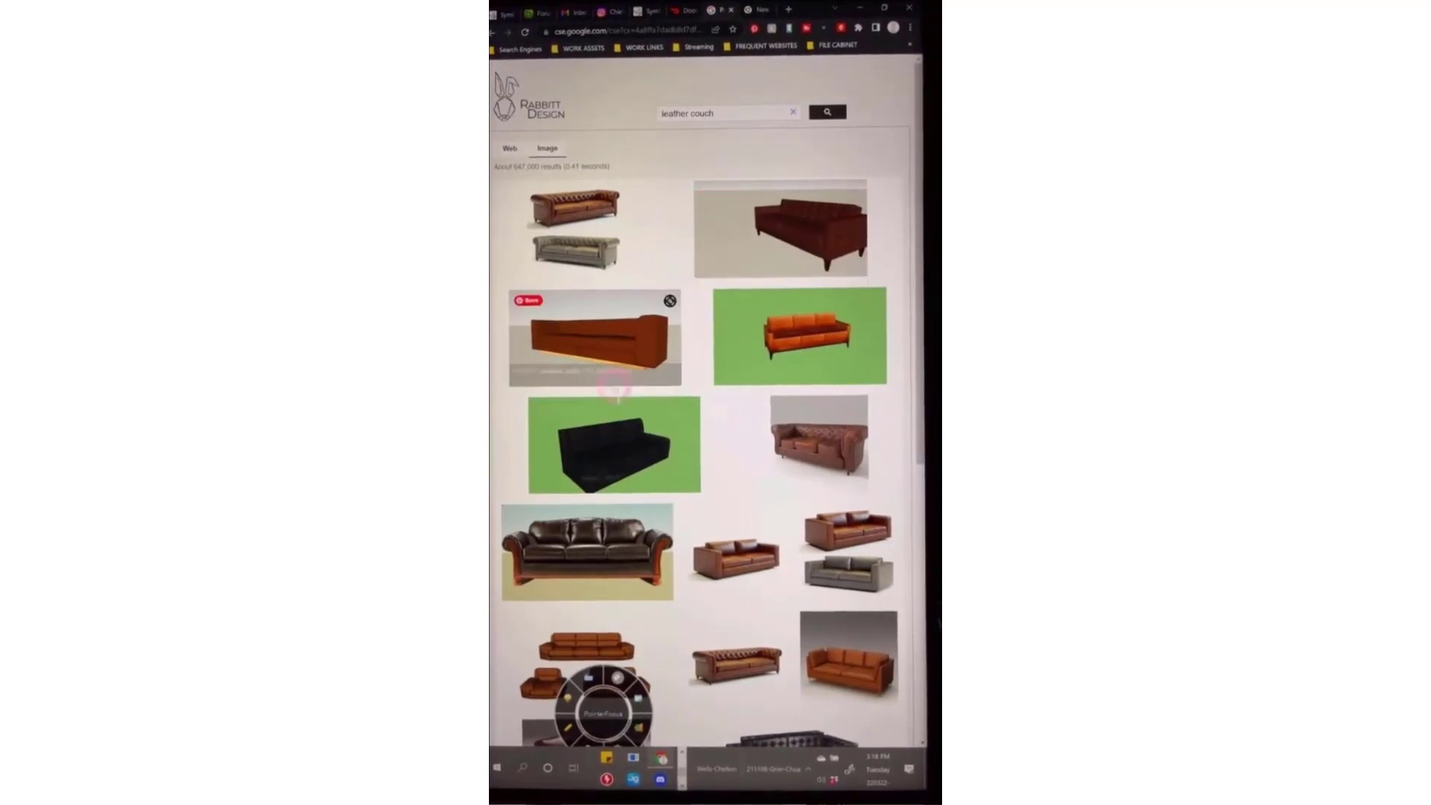
scroll(694, 473, "down", 1)
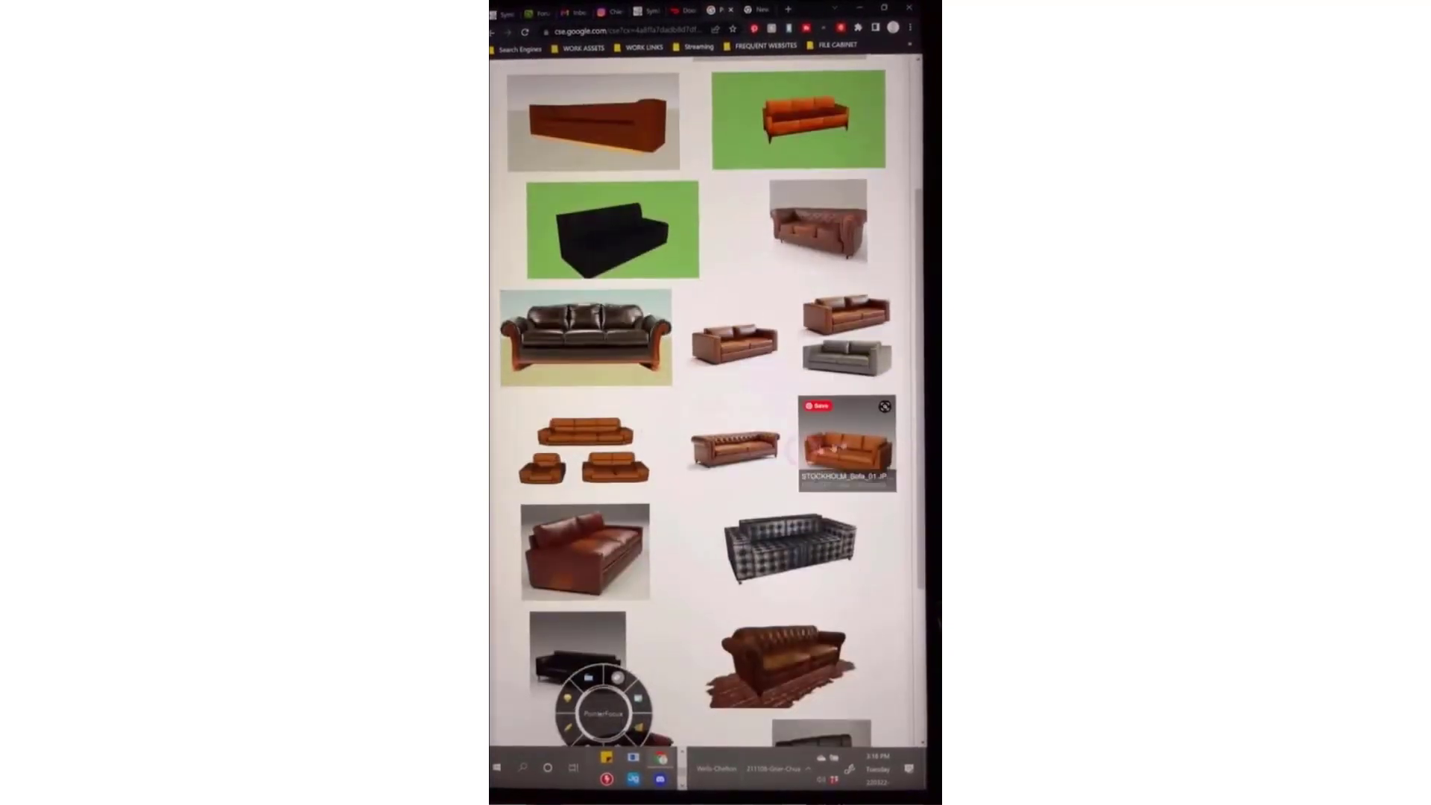
scroll(694, 474, "up", 3)
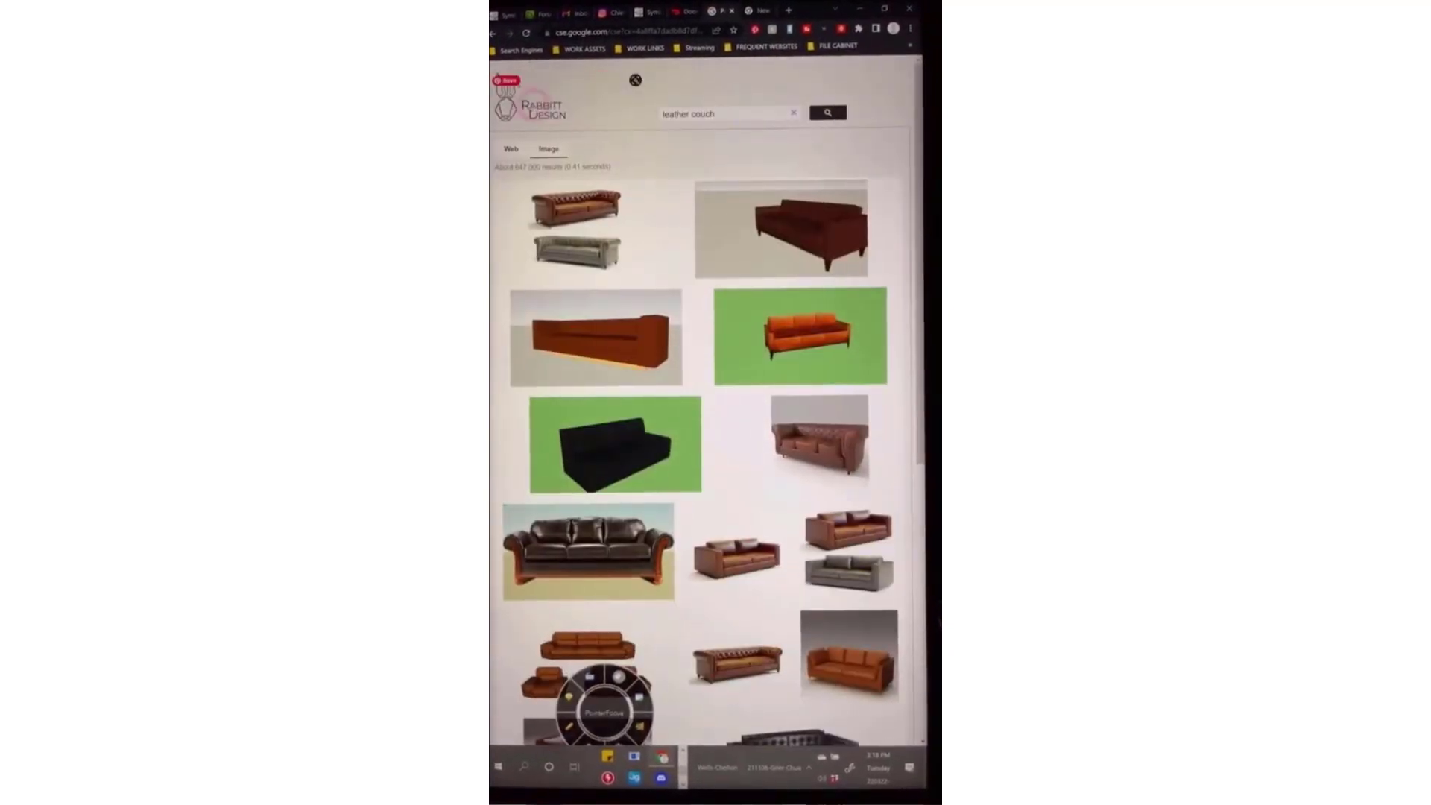
Open the site's Chief Architect Search, search for "dormer", and look through the listed articles and videos
left_click(537, 107)
mouse_move(771, 129)
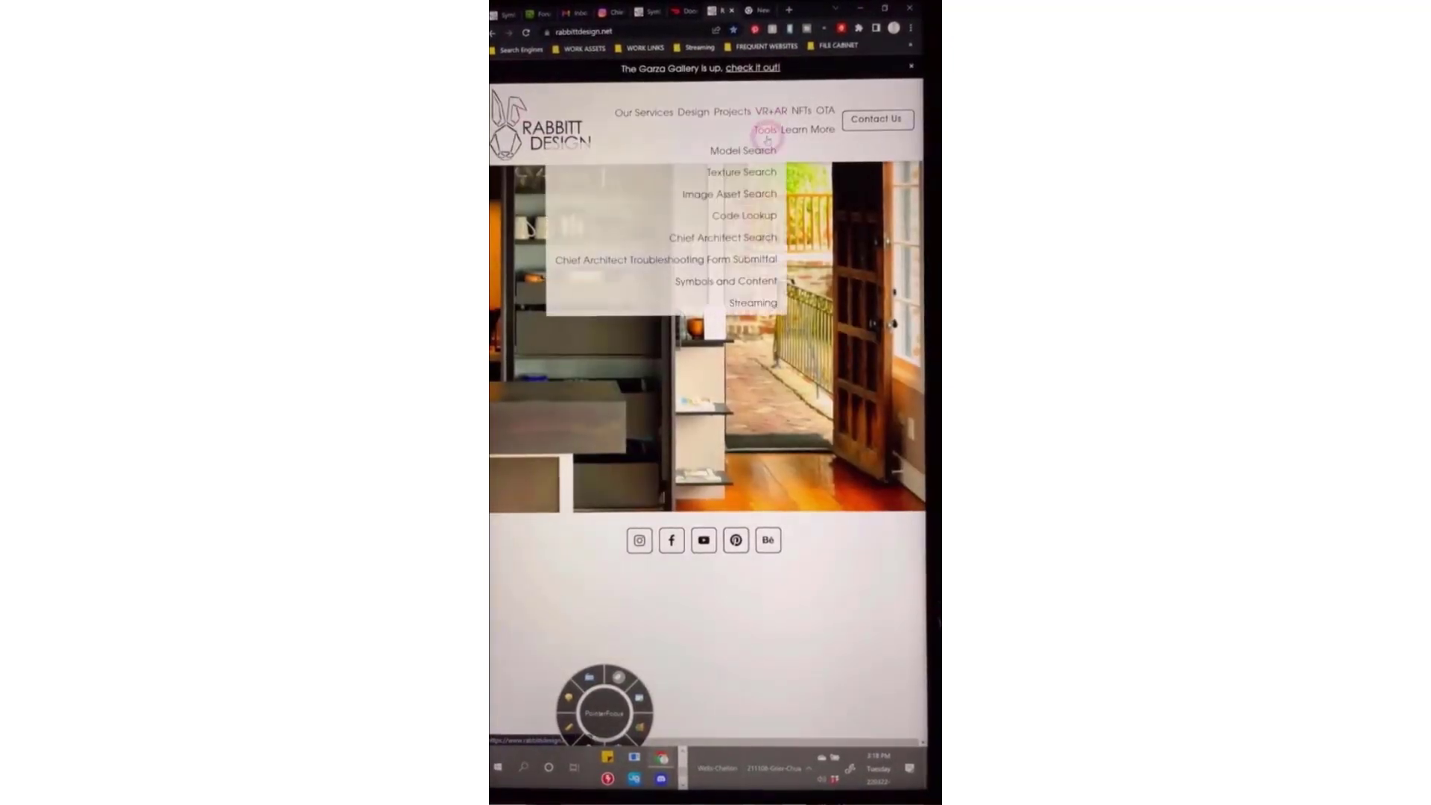
left_click(741, 236)
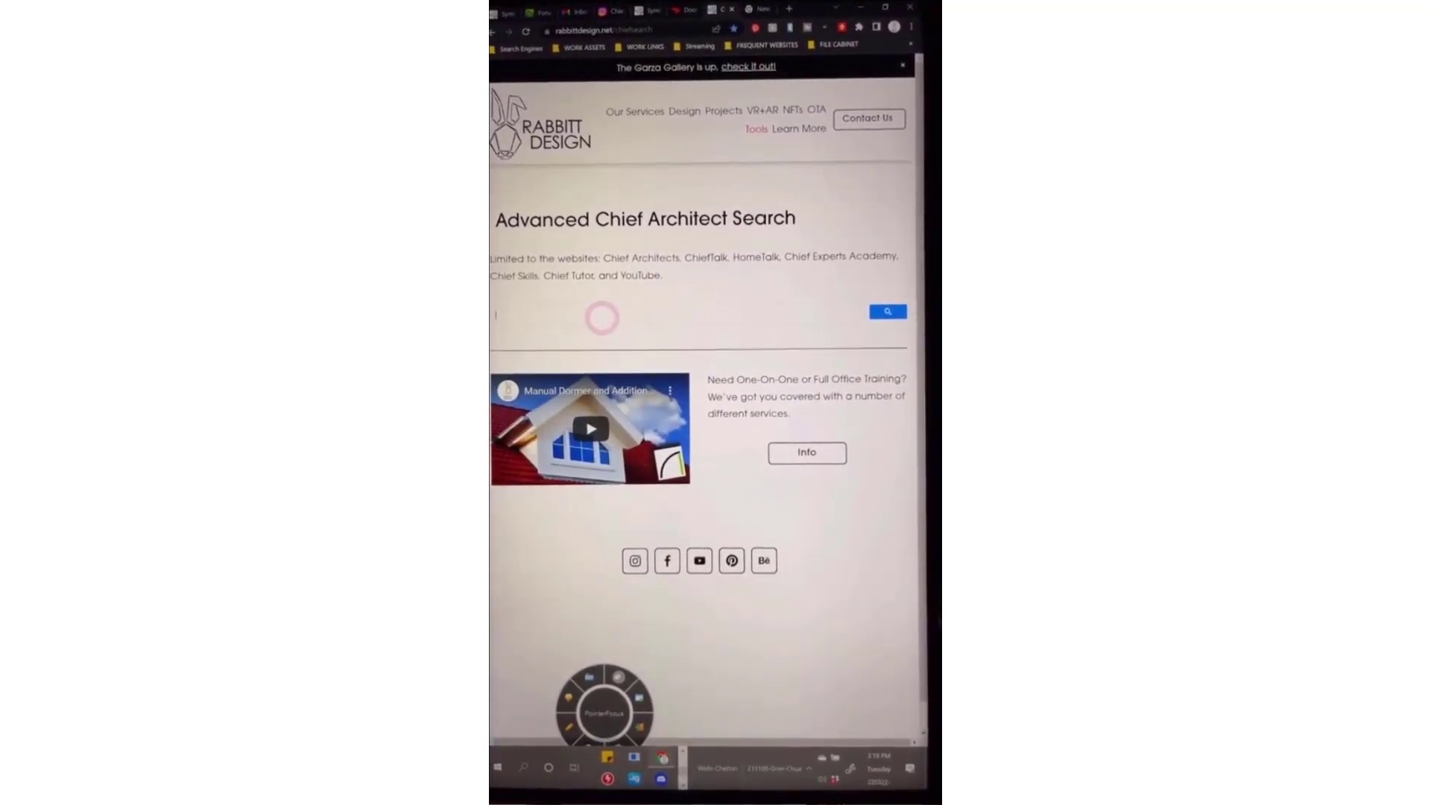
type("ormer")
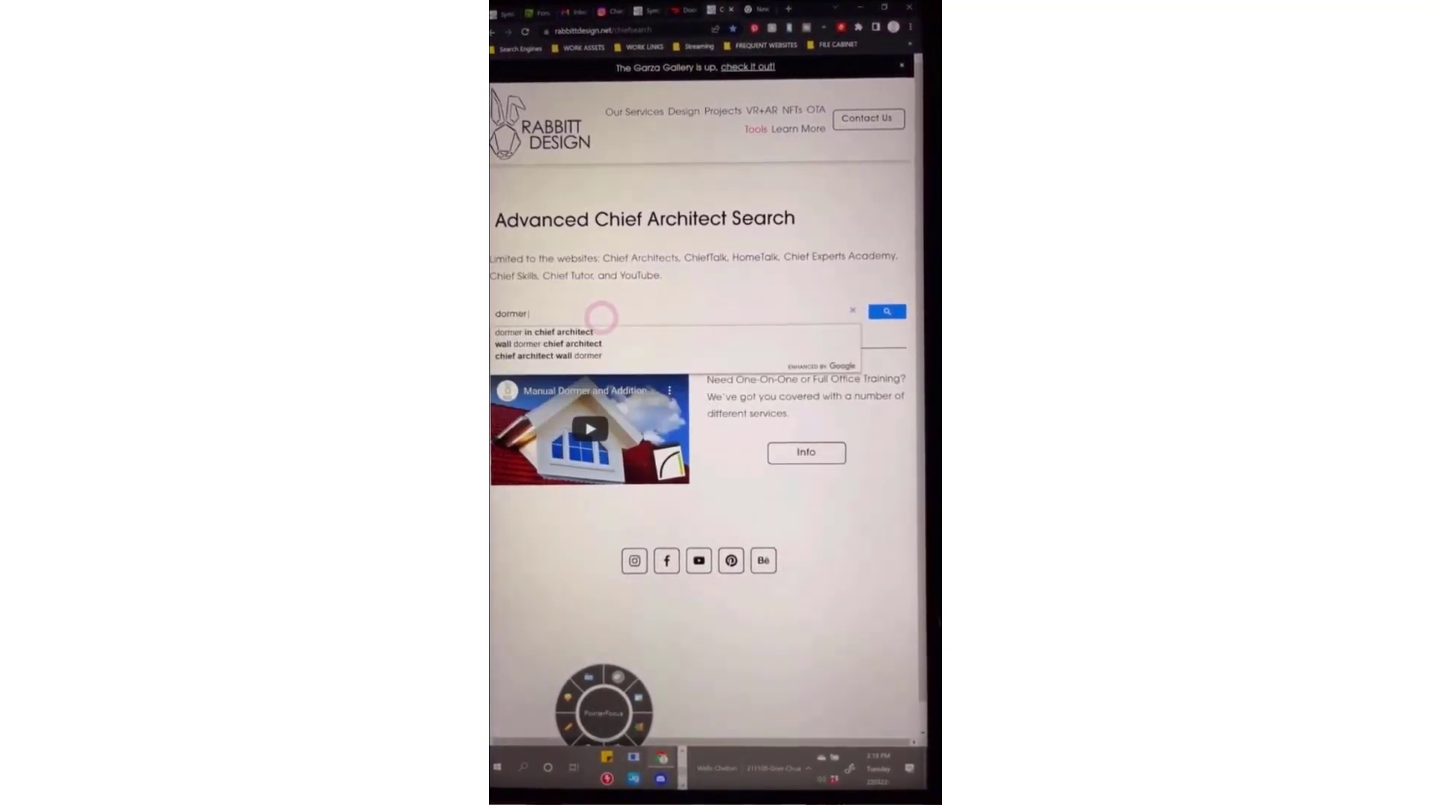
key("Return")
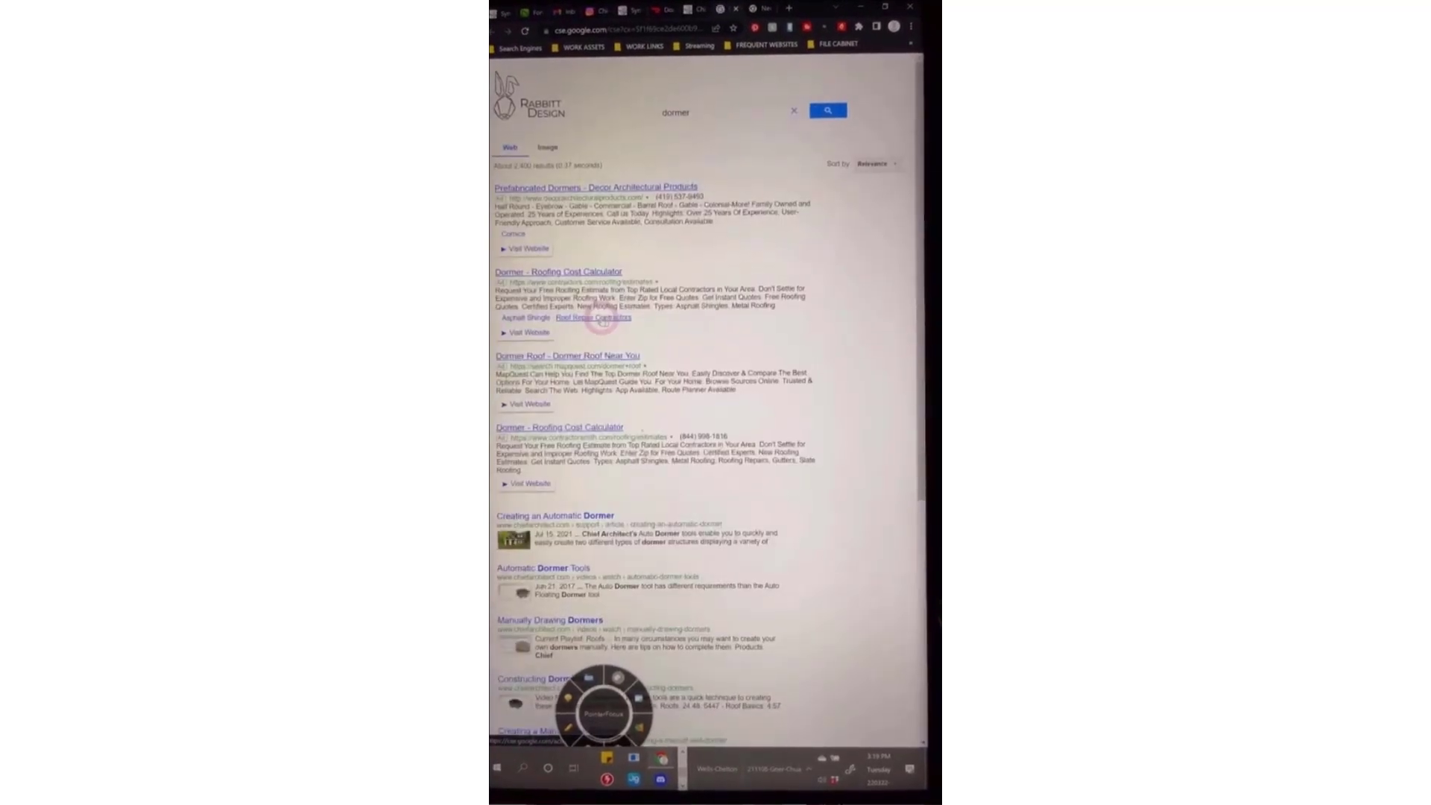
scroll(602, 319, "down", 5)
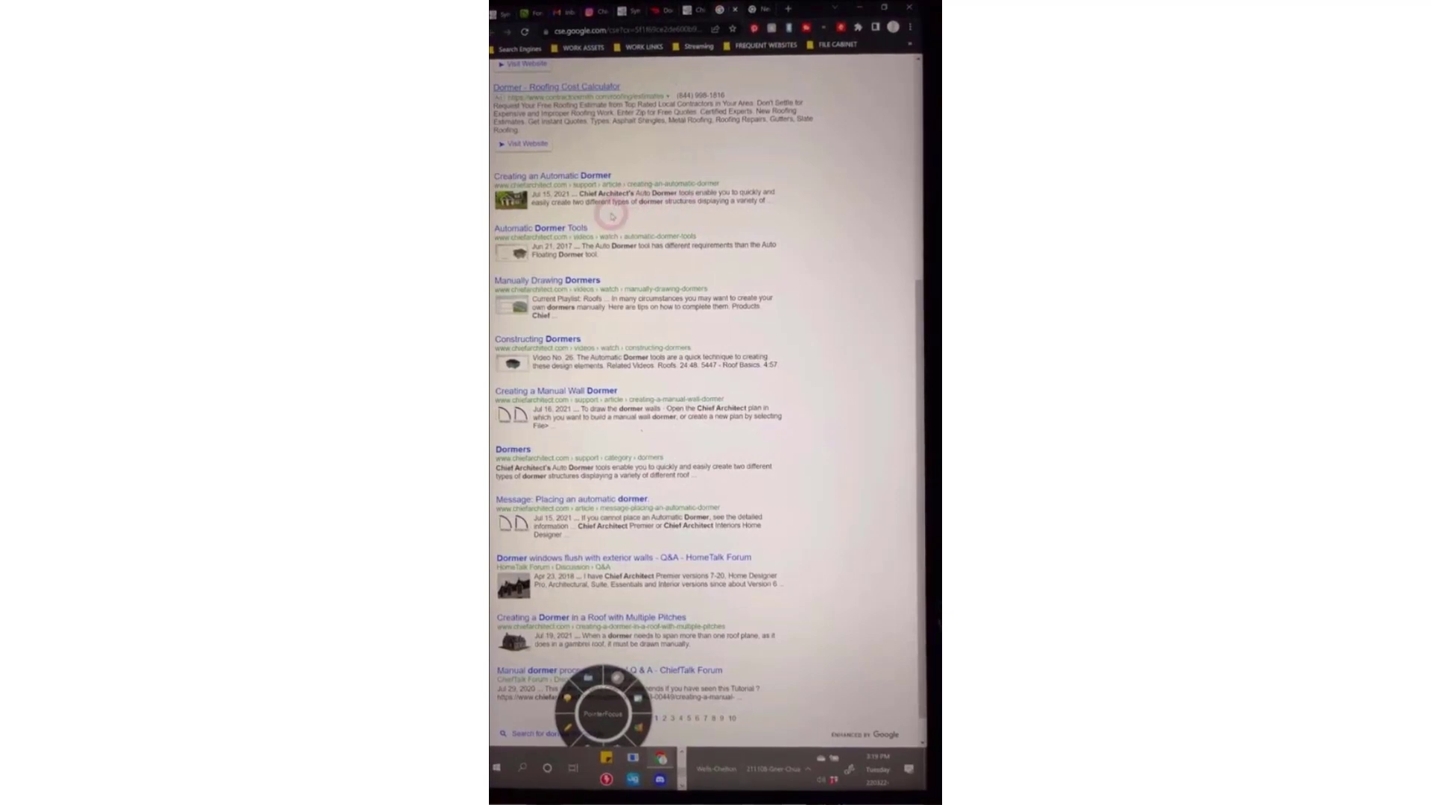
scroll(613, 220, "down", 1)
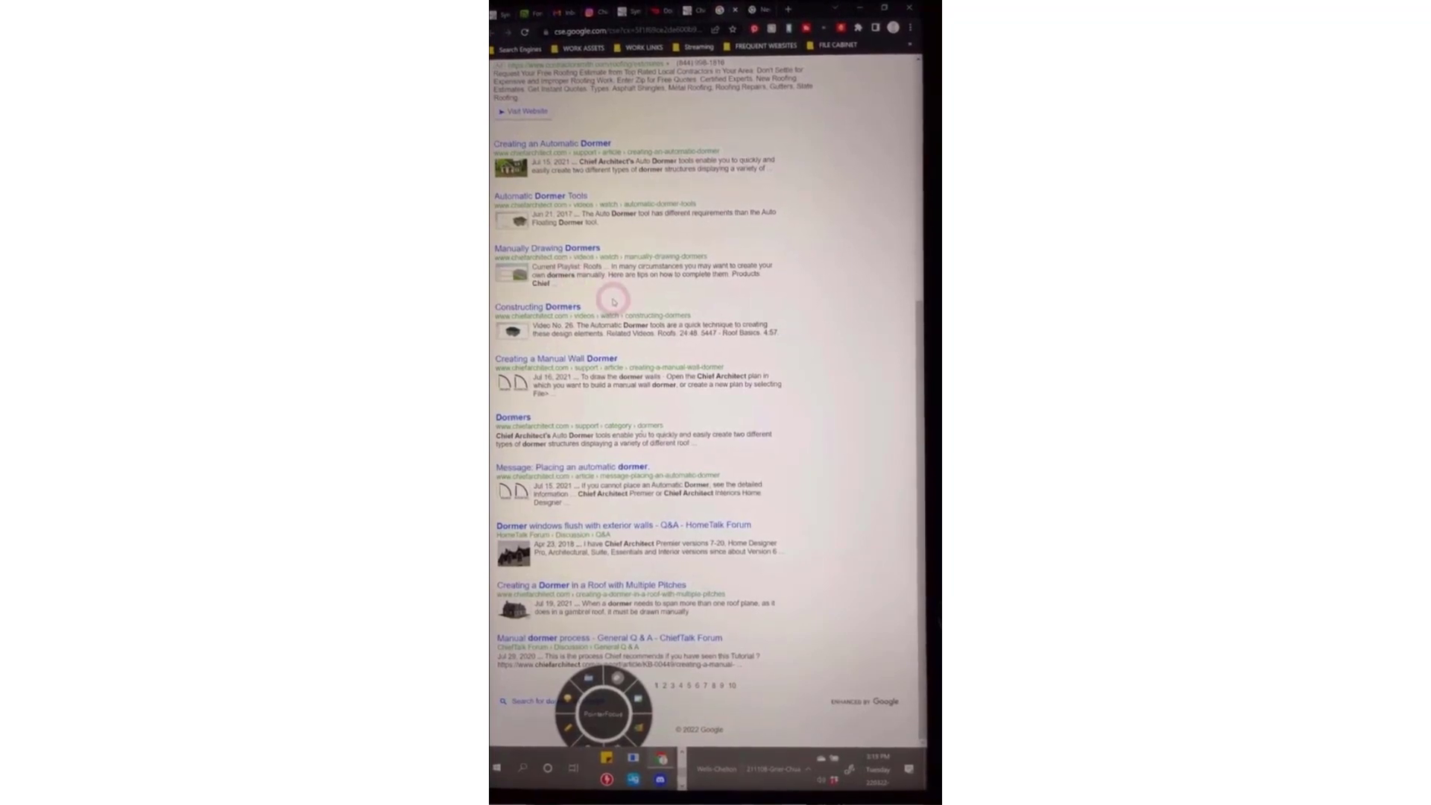
scroll(613, 301, "up", 3)
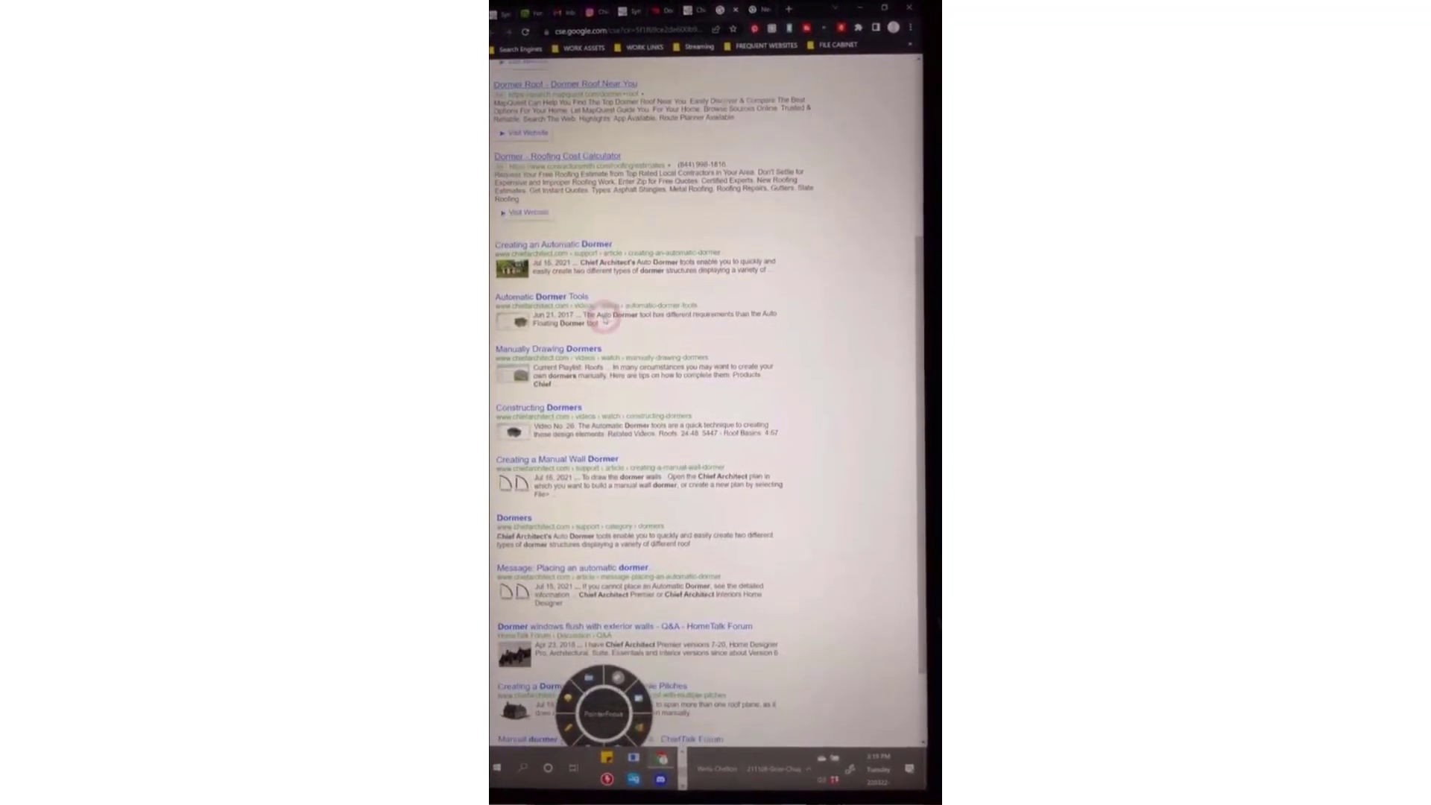
scroll(605, 292, "up", 6)
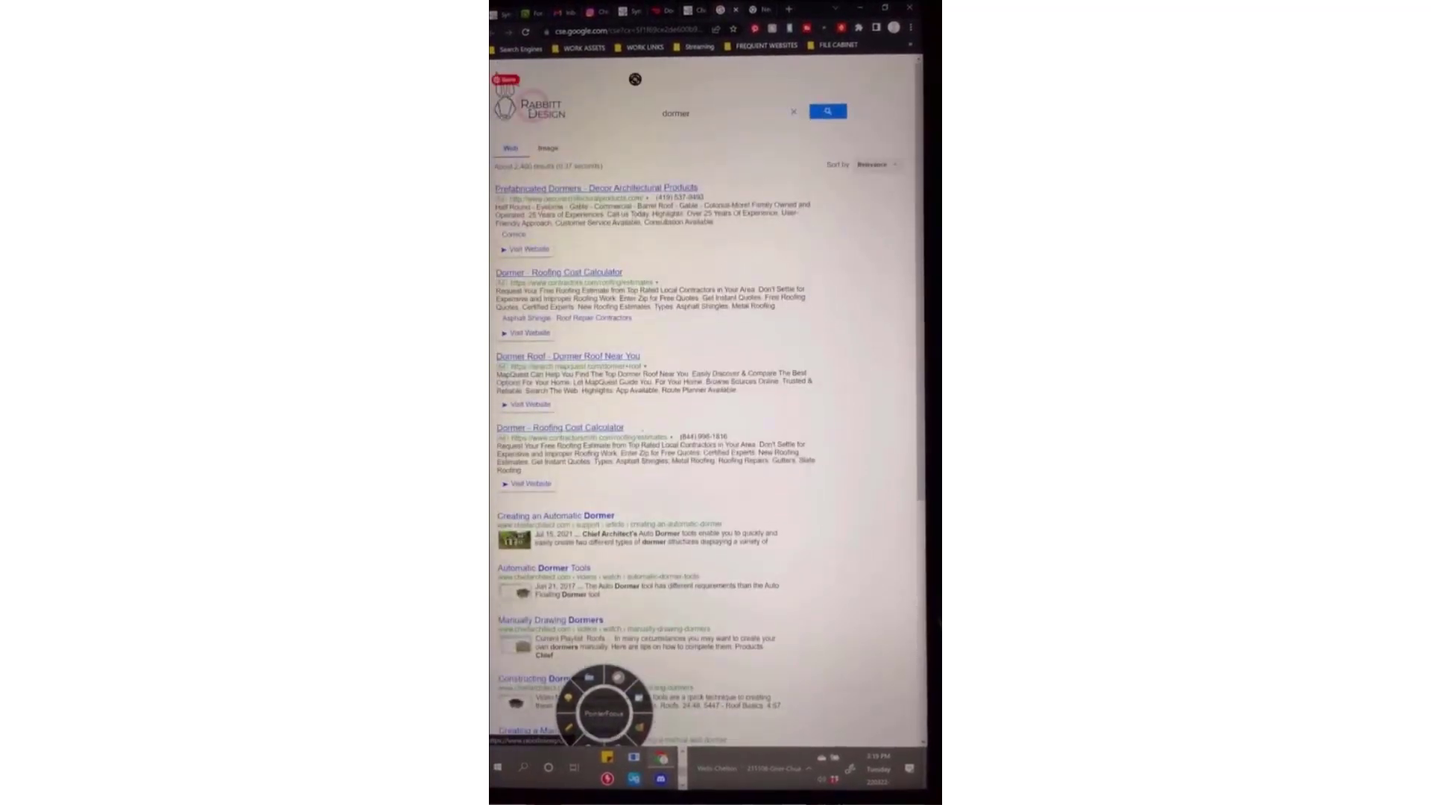
Open the site's Code Lookup page and view the Structural/Bracing/Seismic/Framing resource links
left_click(505, 87)
mouse_move(779, 129)
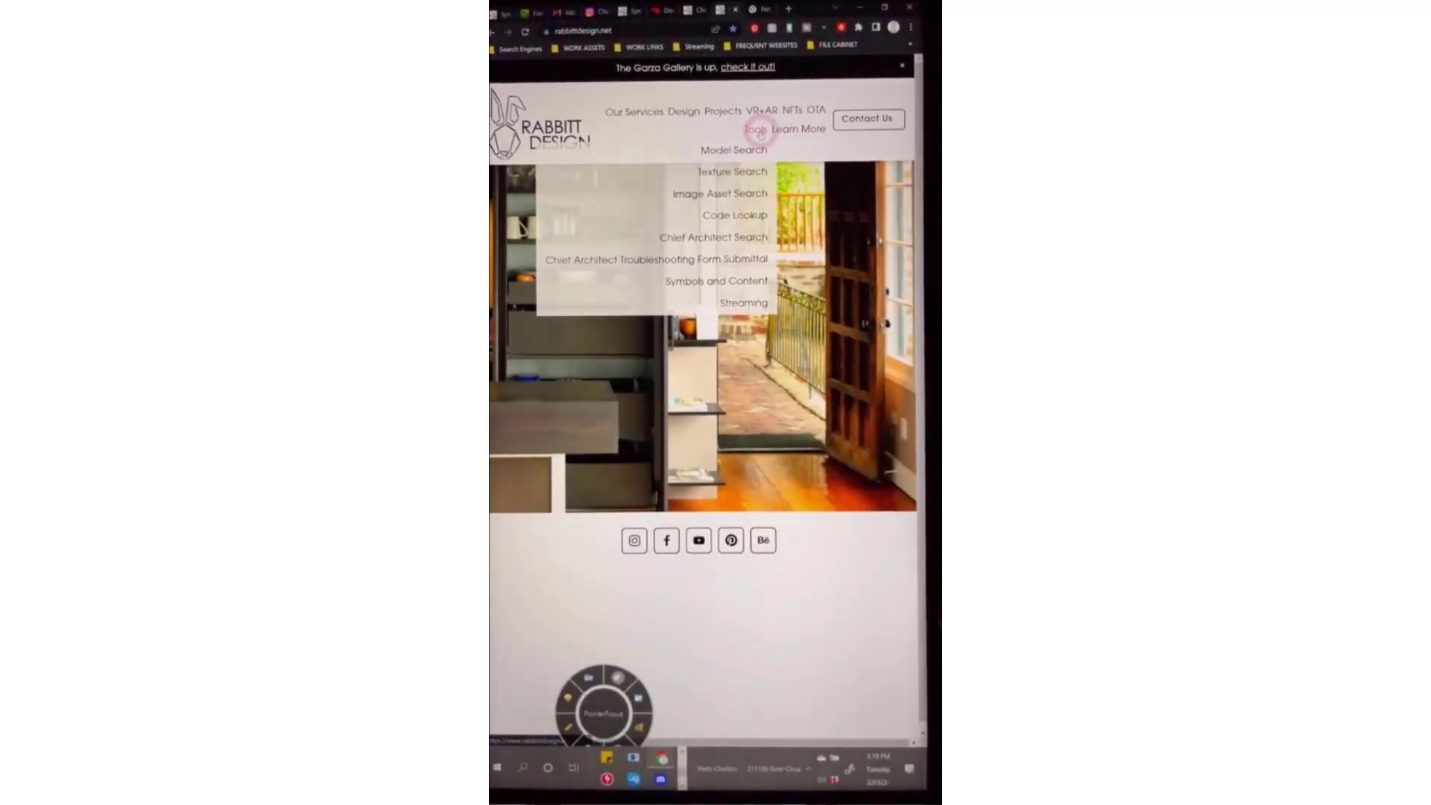
left_click(738, 215)
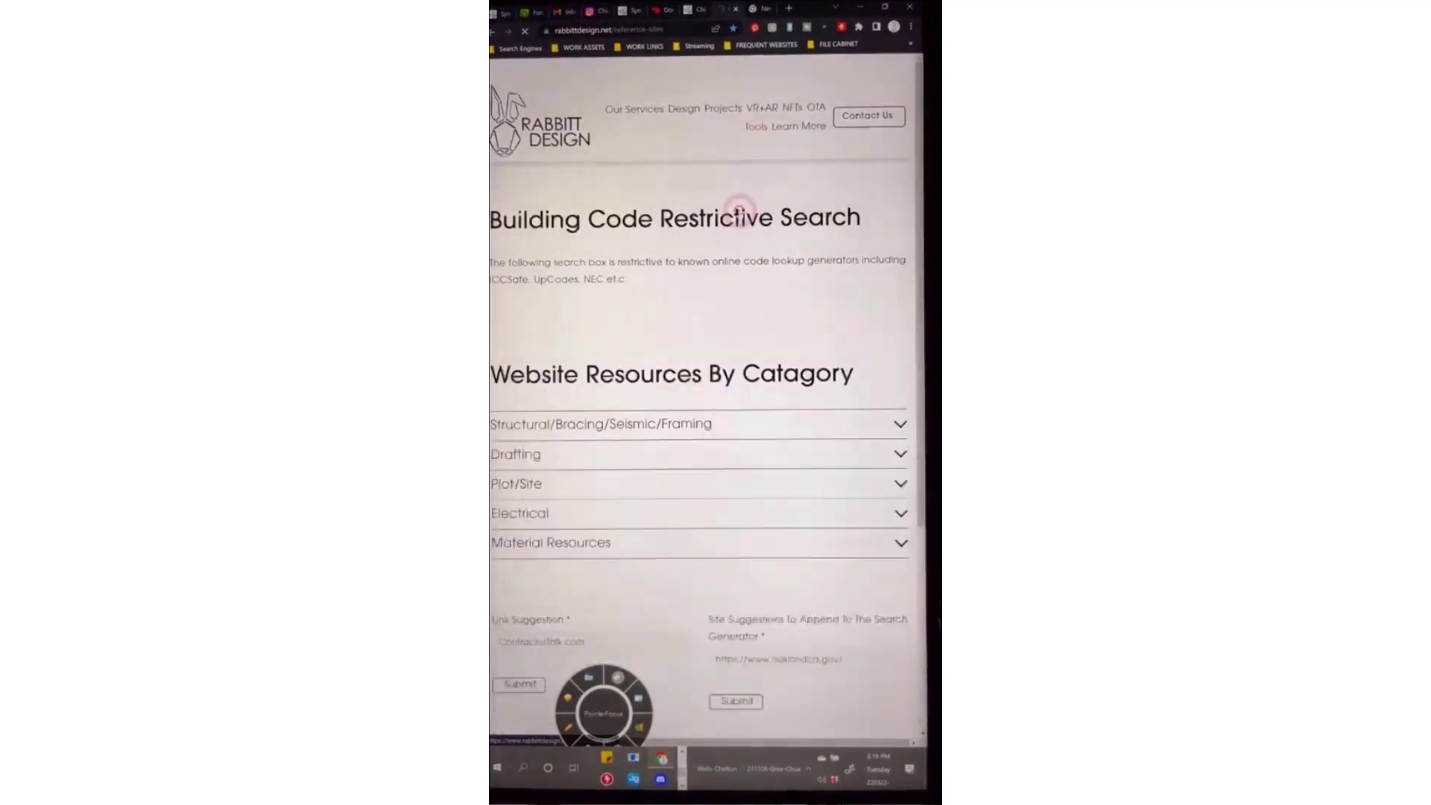
left_click(608, 422)
scroll(582, 415, "down", 3)
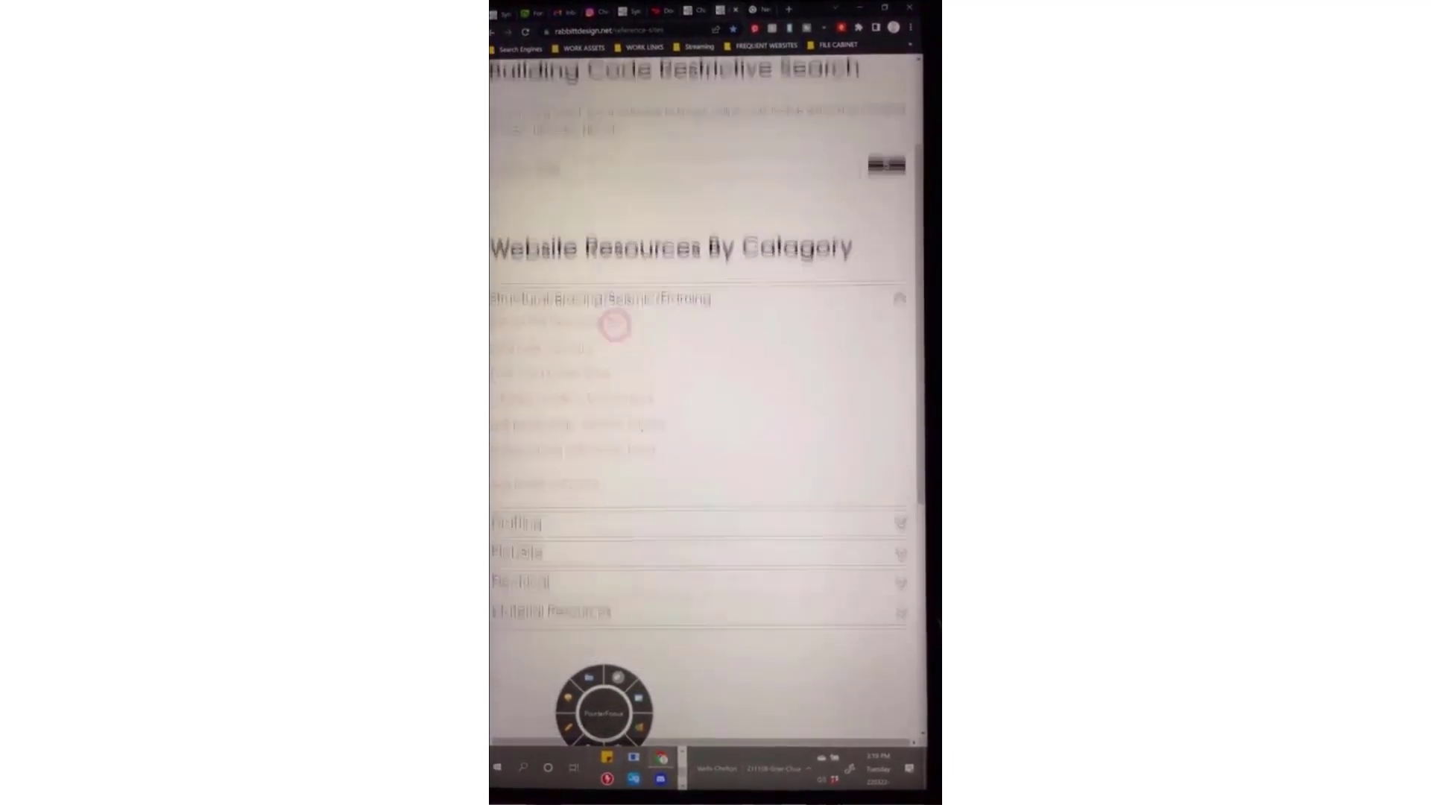
scroll(604, 313, "up", 1)
left_click(566, 211)
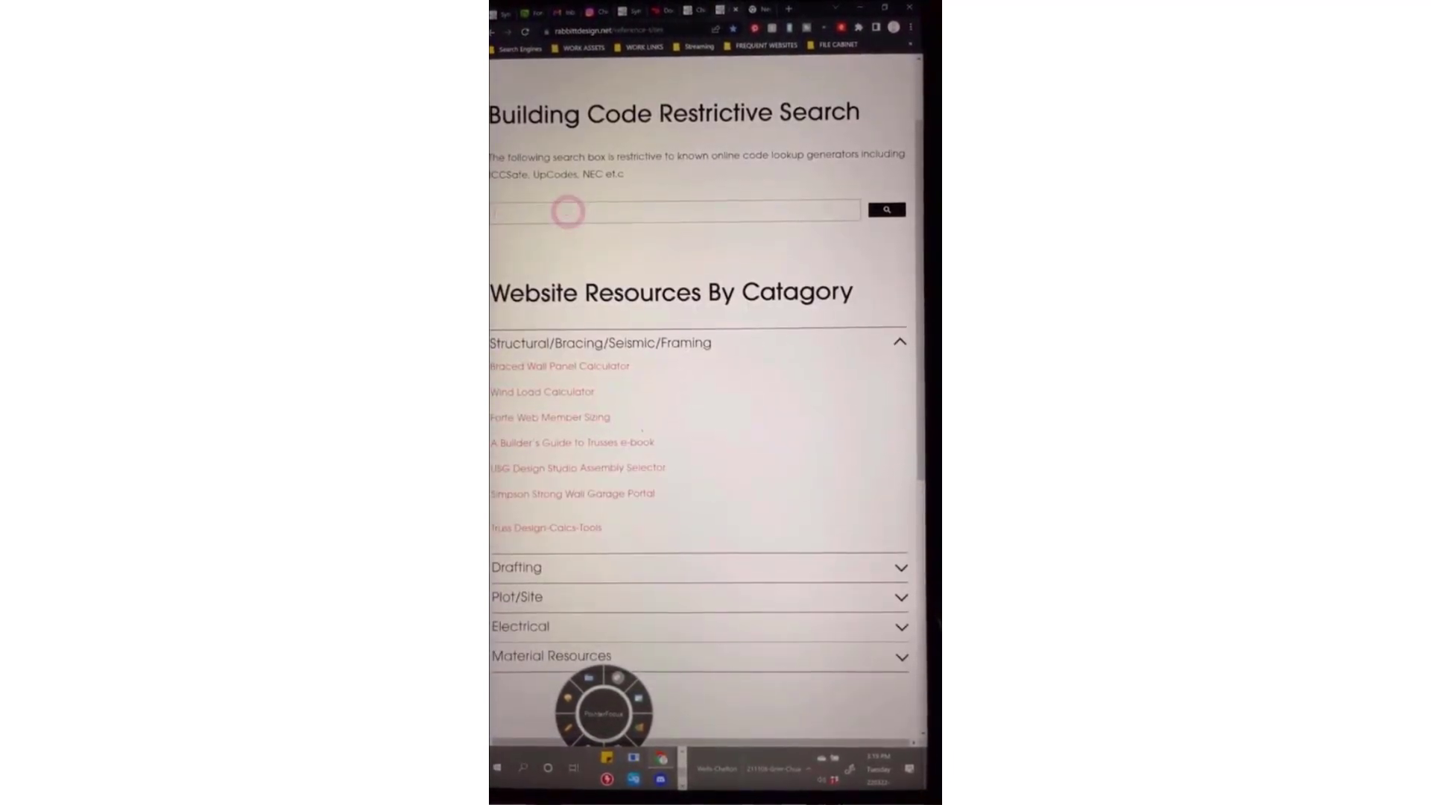
Look through the Electrical and Drafting resource links, then return to the Structural/Bracing/Seismic/Framing category
scroll(544, 463, "down", 3)
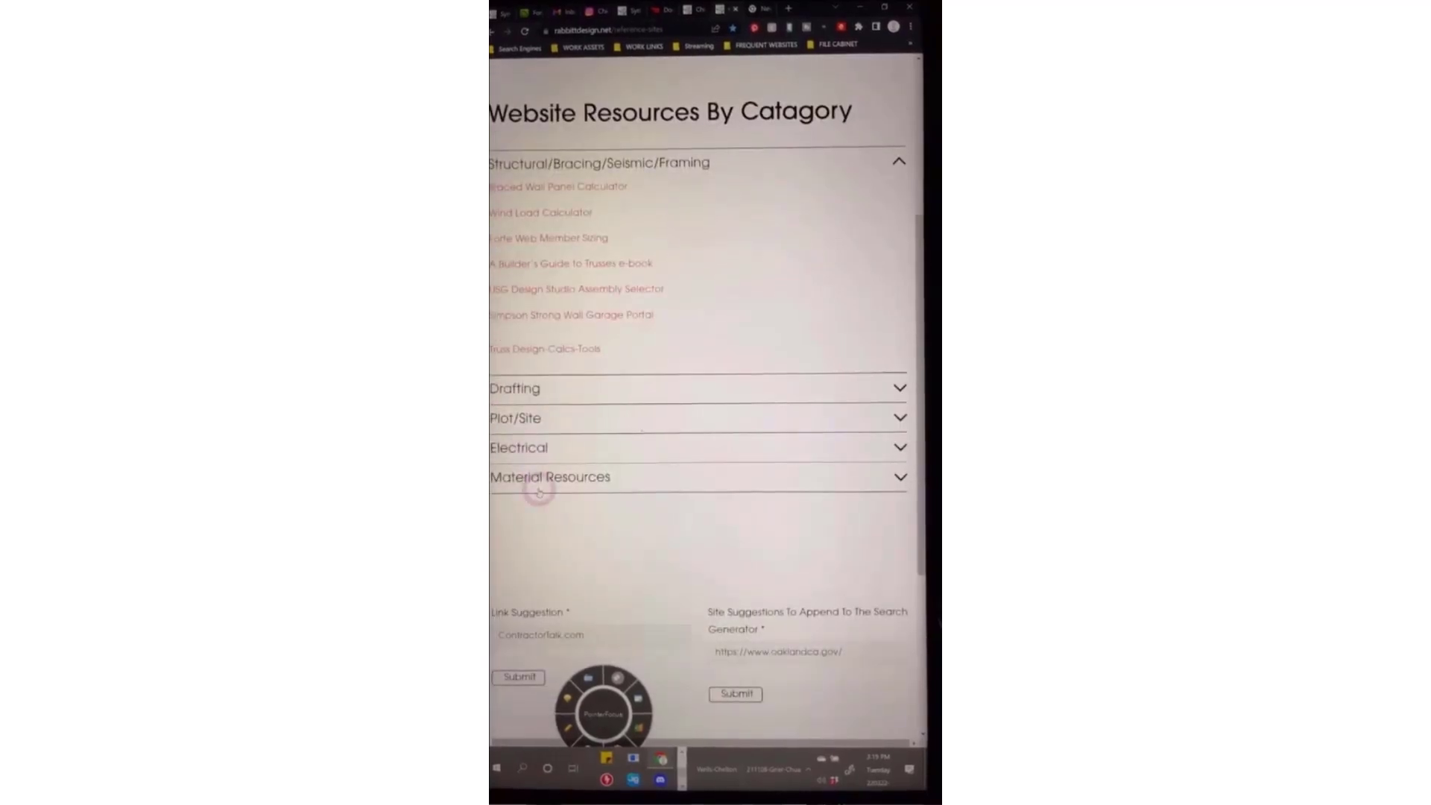
left_click(537, 483)
left_click(518, 254)
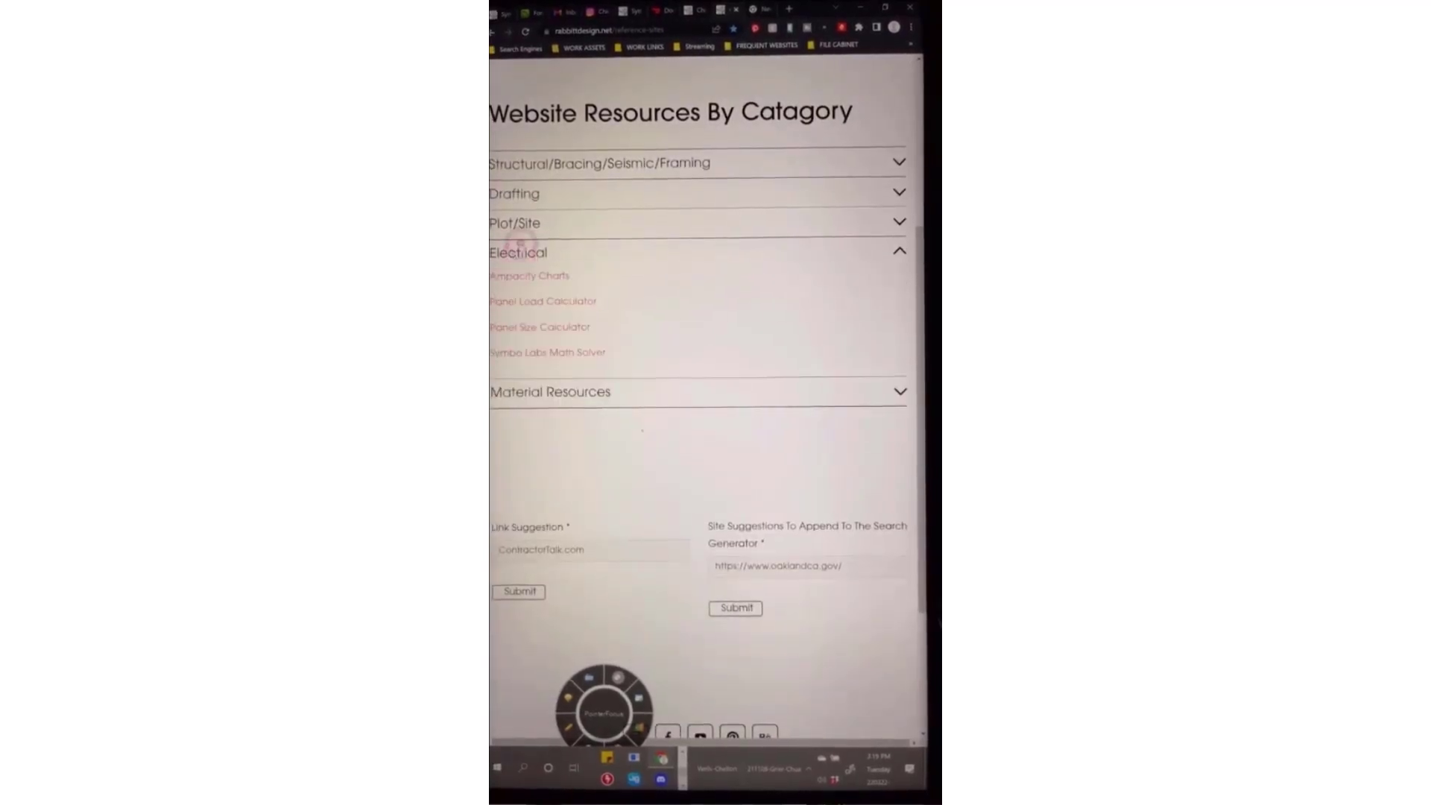
left_click(522, 195)
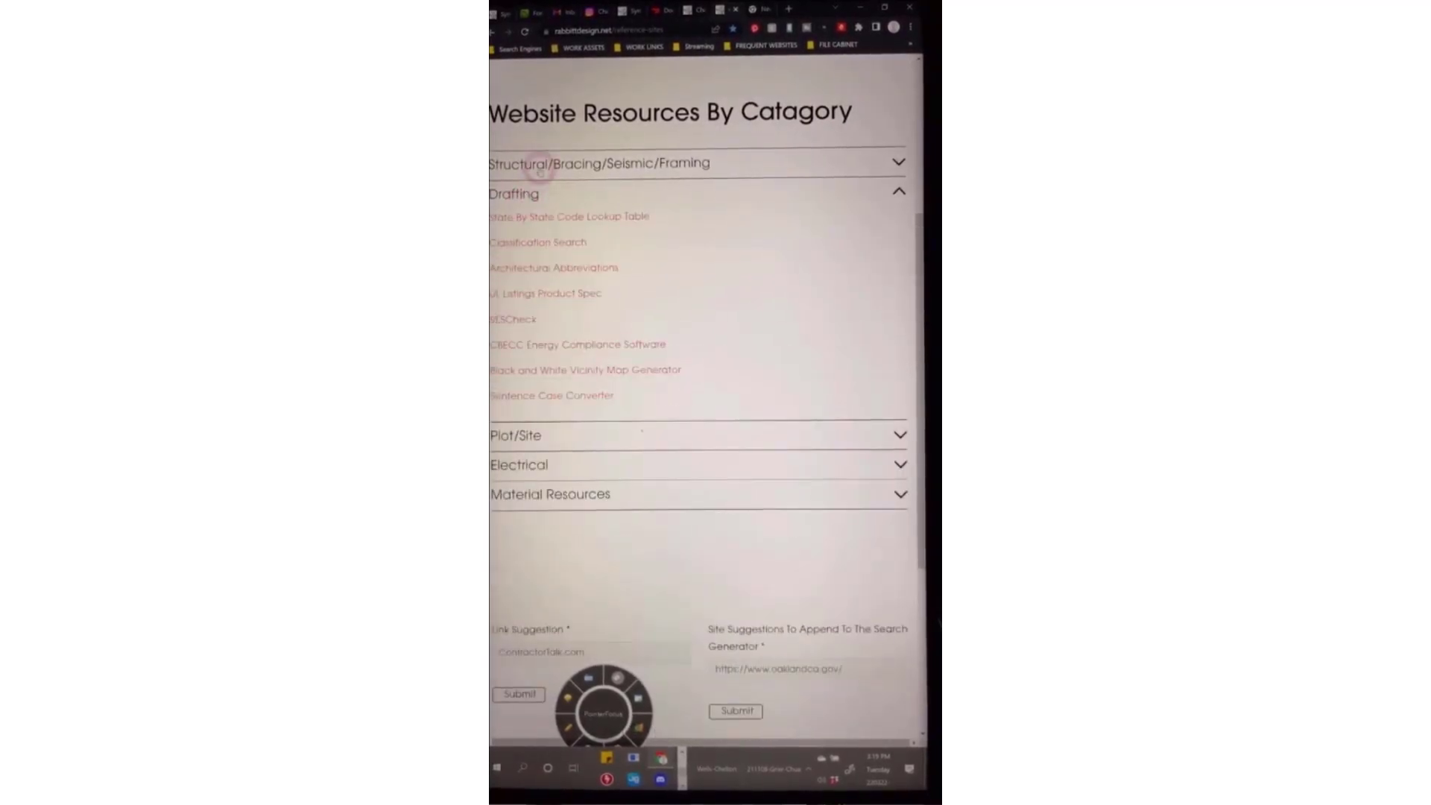
left_click(589, 164)
Search the building code sites for "adu" and look through the results
scroll(609, 261, "up", 5)
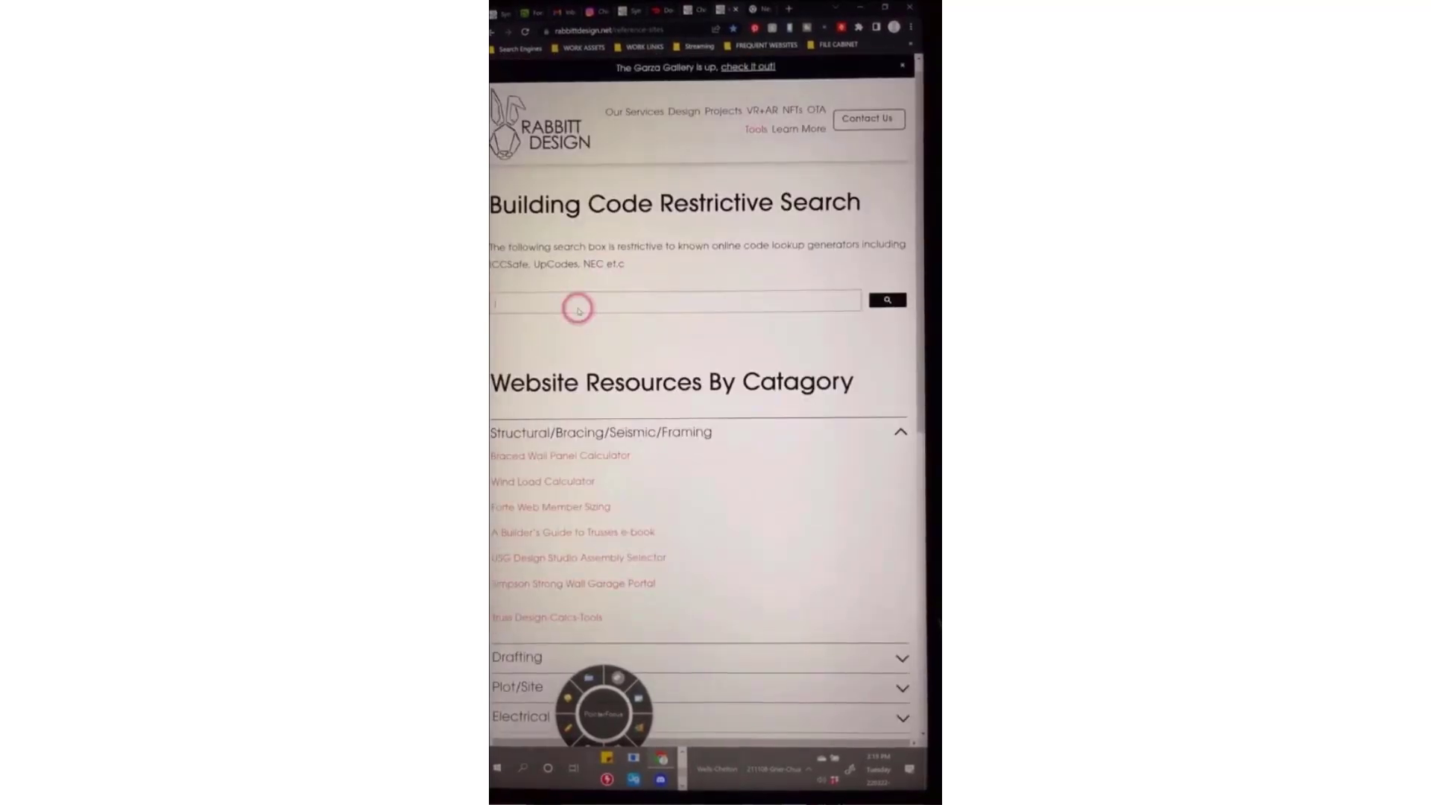
left_click(581, 311)
type("adu")
key("Return")
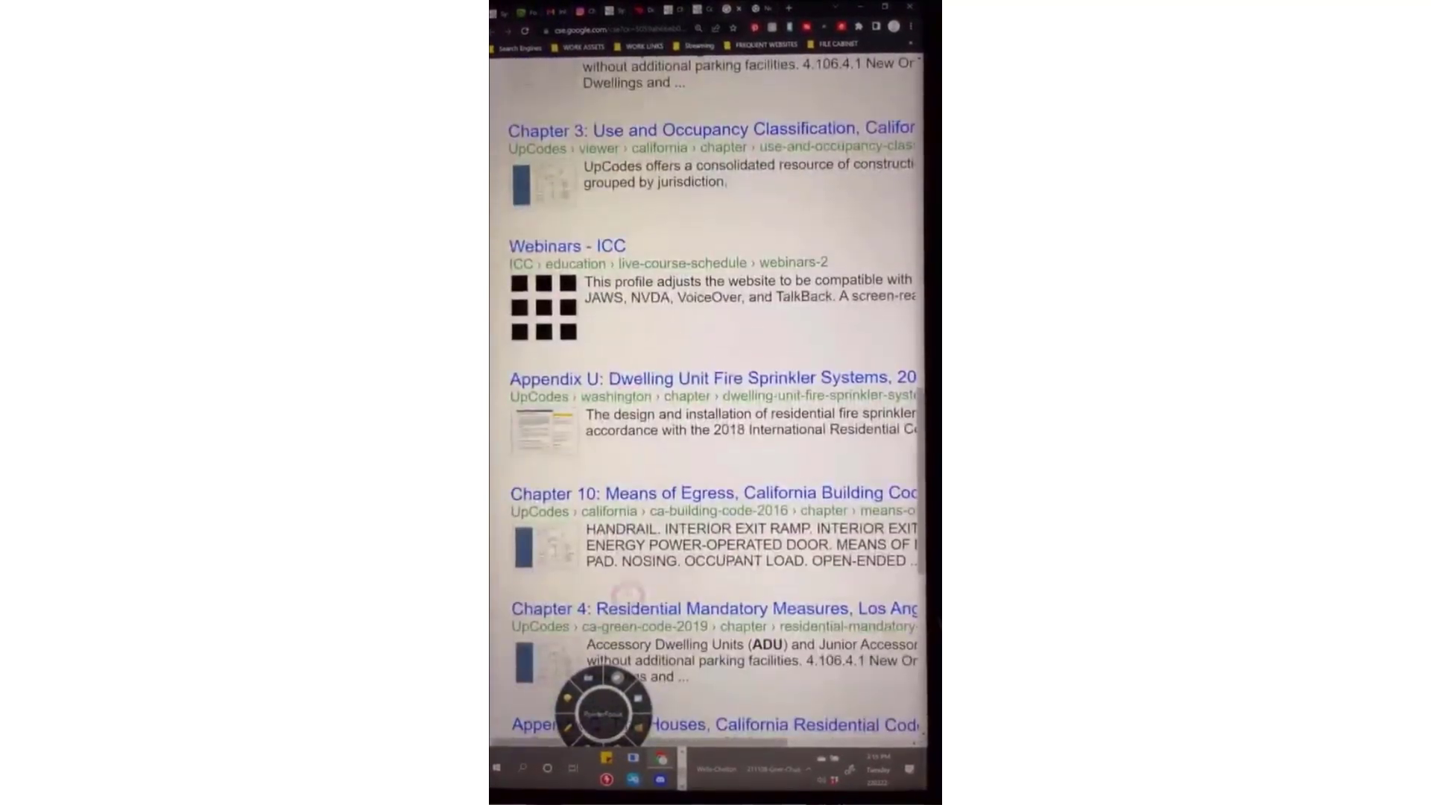
Switch back to Chief Architect with the tile's Define Material dialog open
key("super+Tab")
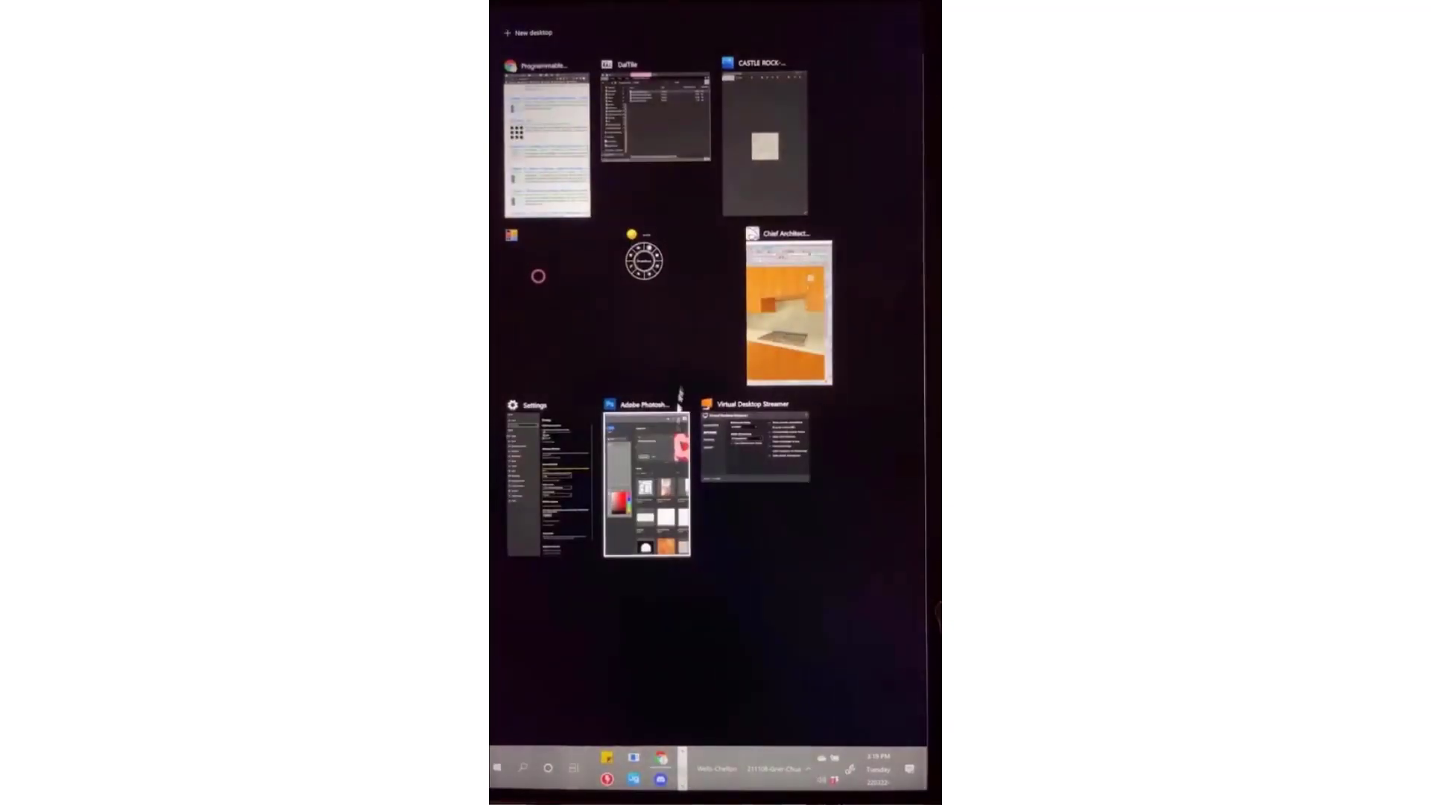
left_click(759, 282)
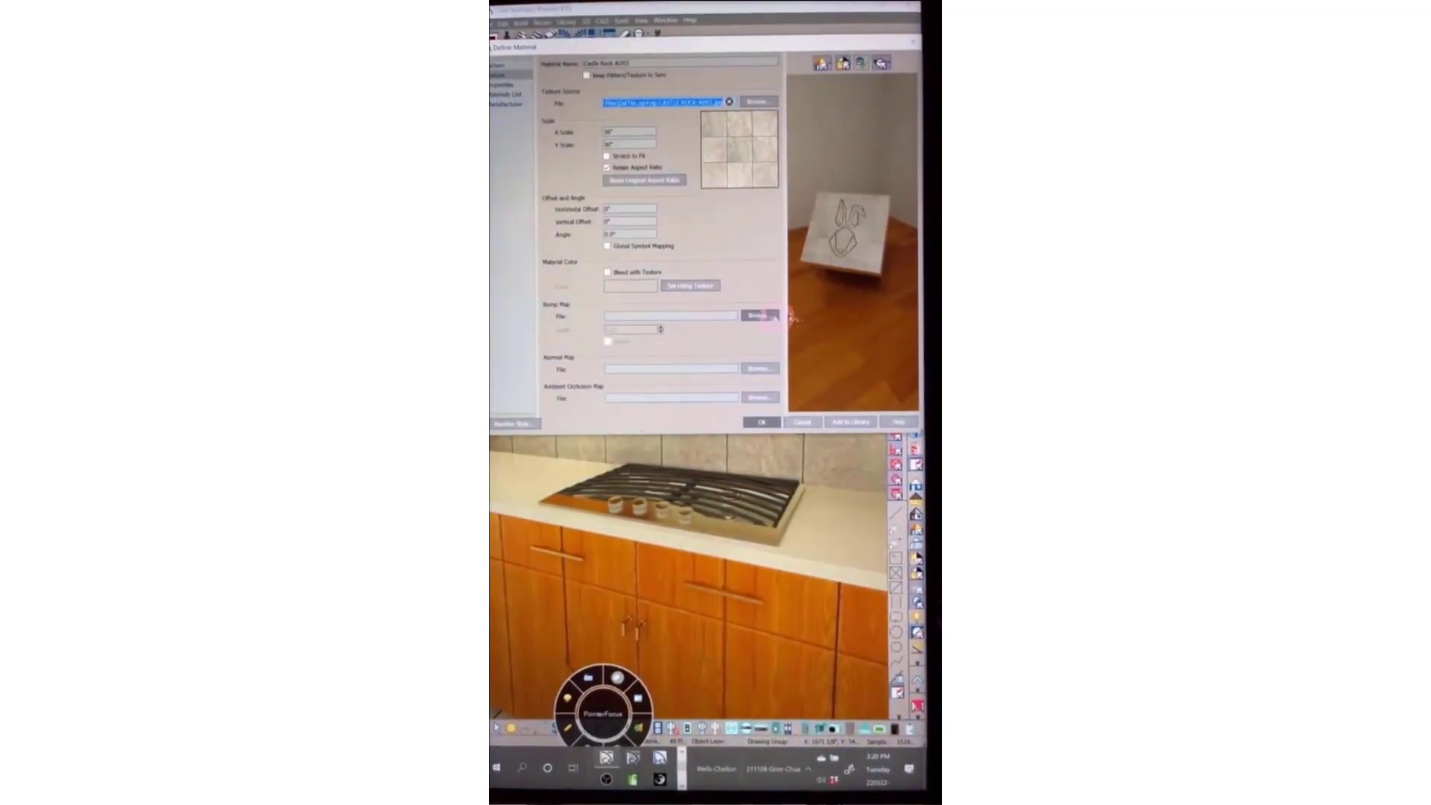
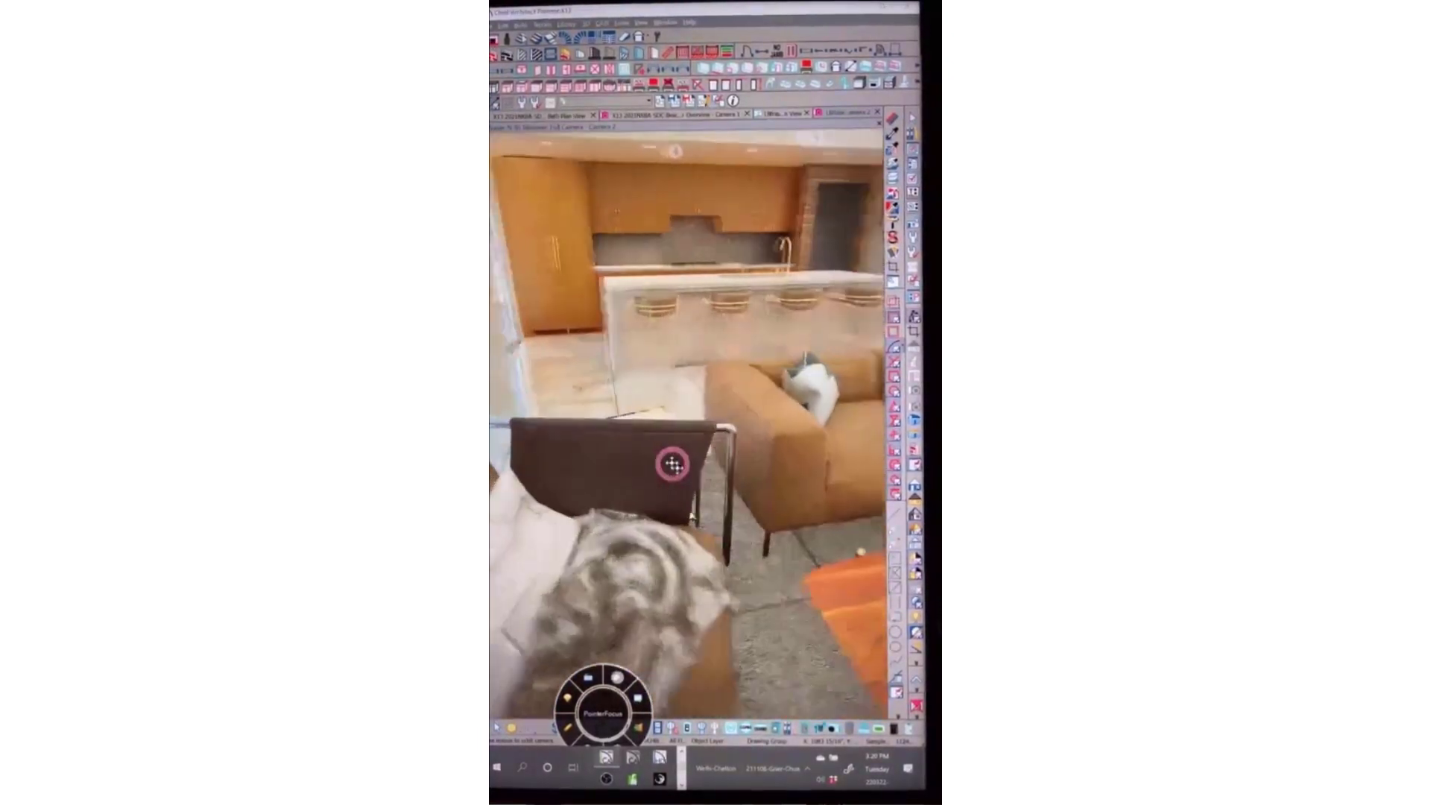
Inspect the material definition of the gold kitchen faucet at the island sink, checking its preview, and close it without changes
middle_click_drag(674, 465, 673, 464)
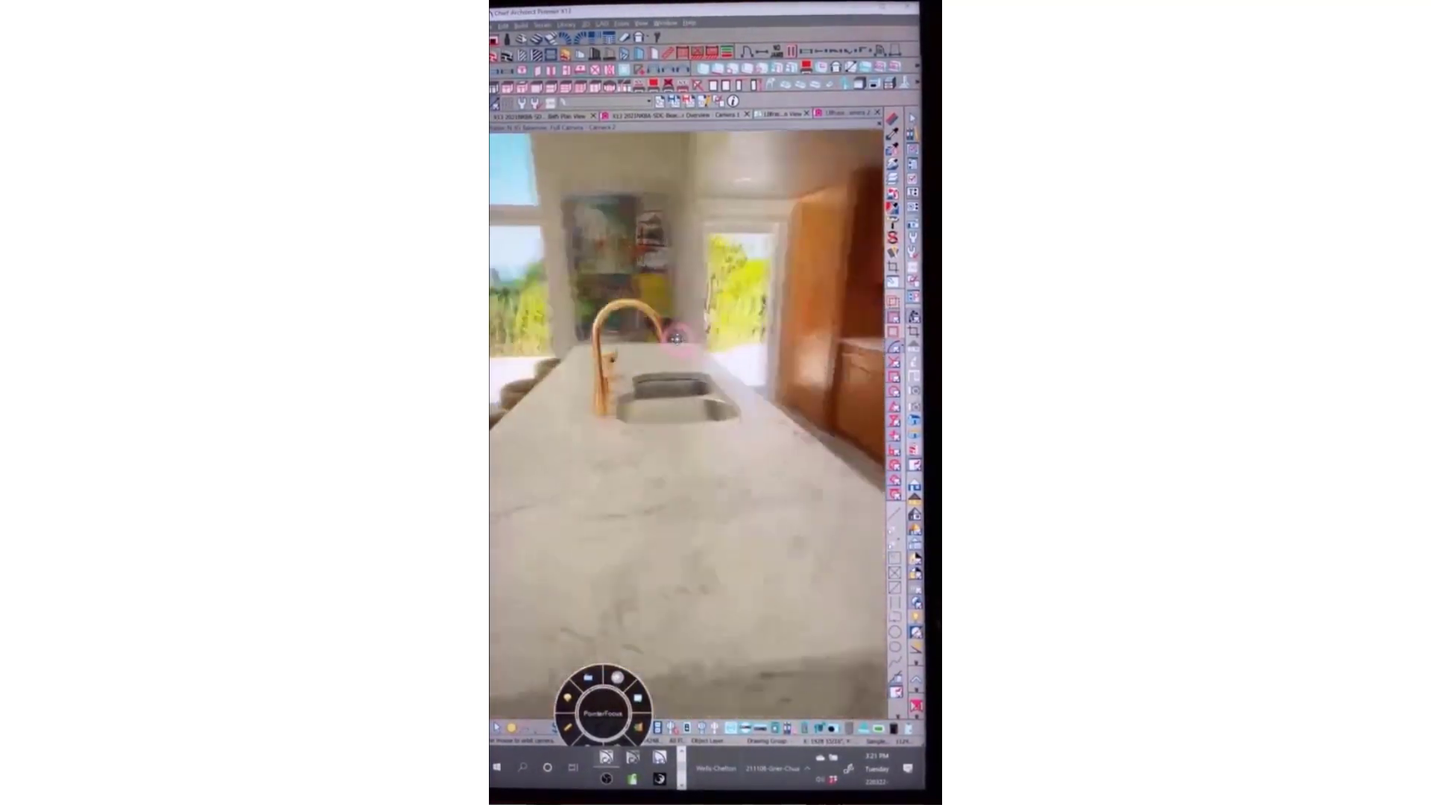
scroll(703, 374, "up", 3)
left_click_drag(693, 377, 709, 392)
left_click(893, 134)
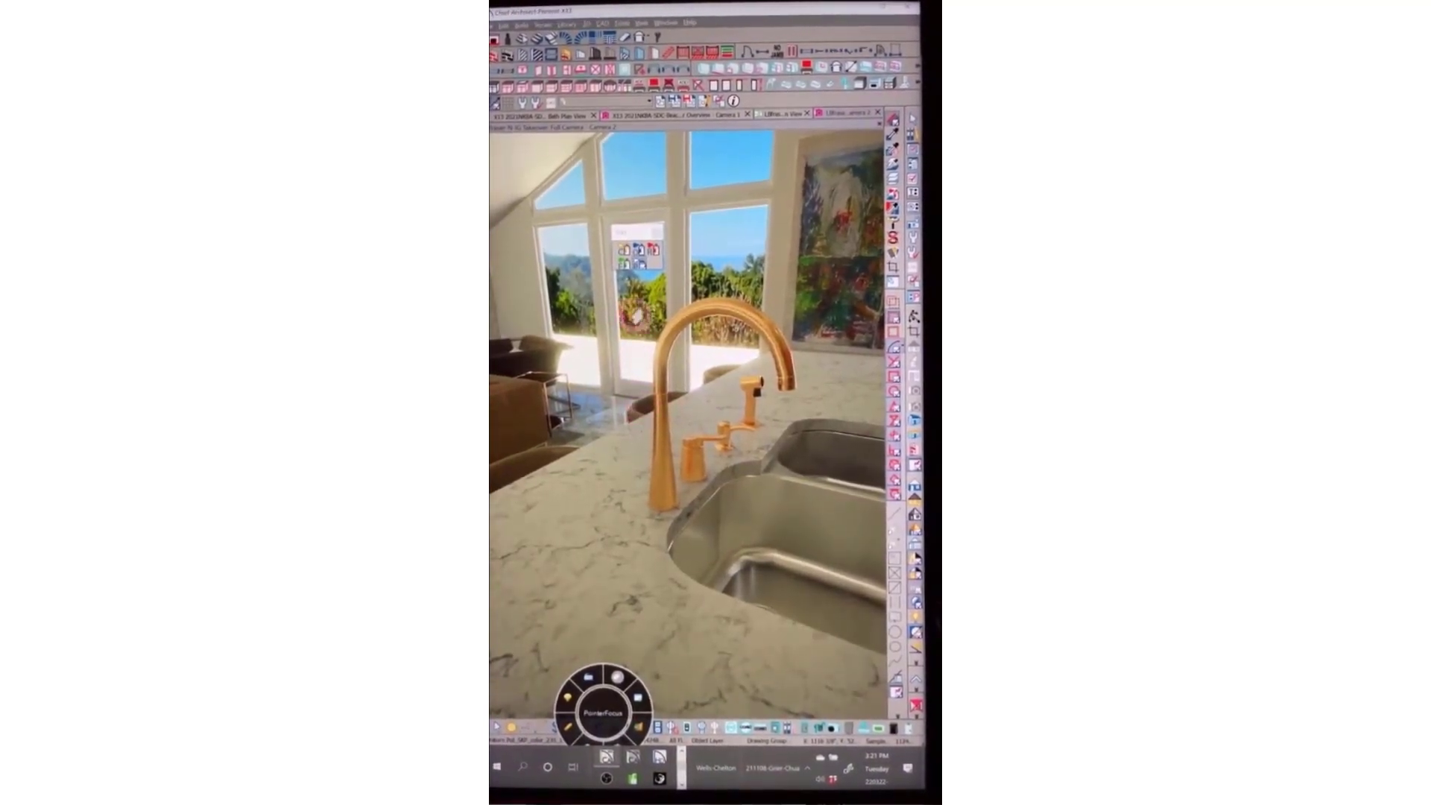
left_click(642, 264)
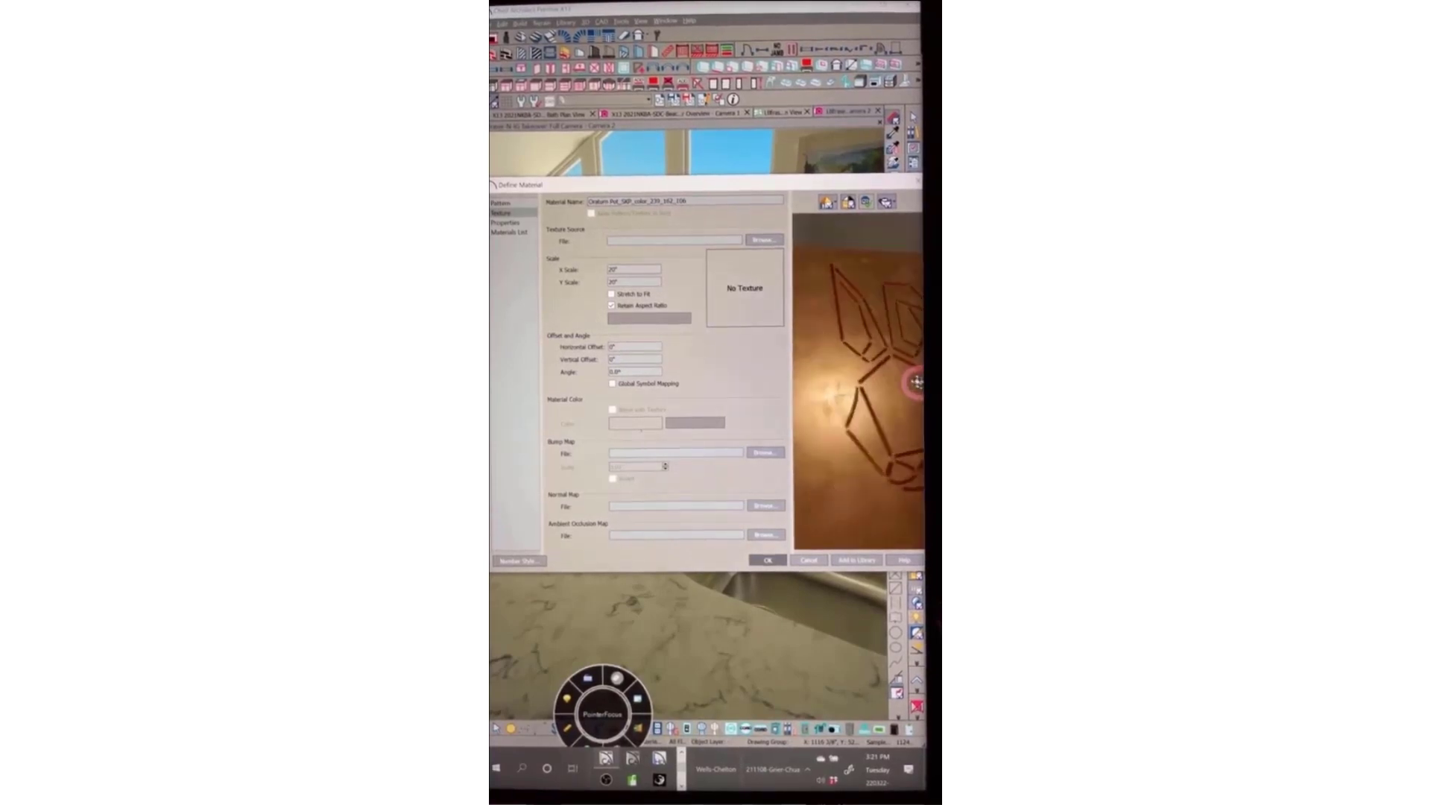
left_click_drag(918, 383, 839, 448)
scroll(851, 377, "down", 3)
left_click(811, 559)
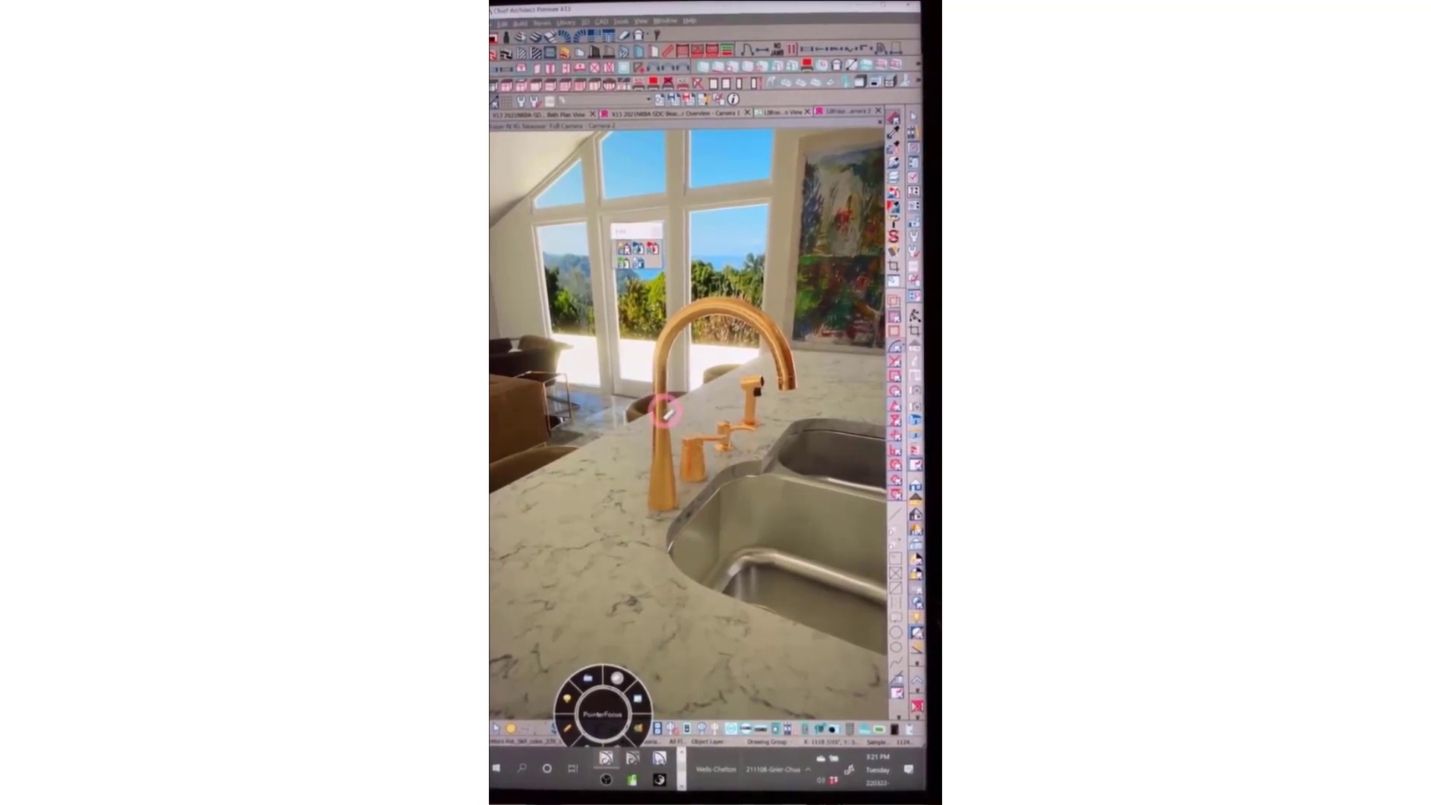
Create a copy of the faucet's material for editing, and view the living area toward the glazed end wall
left_click(666, 412)
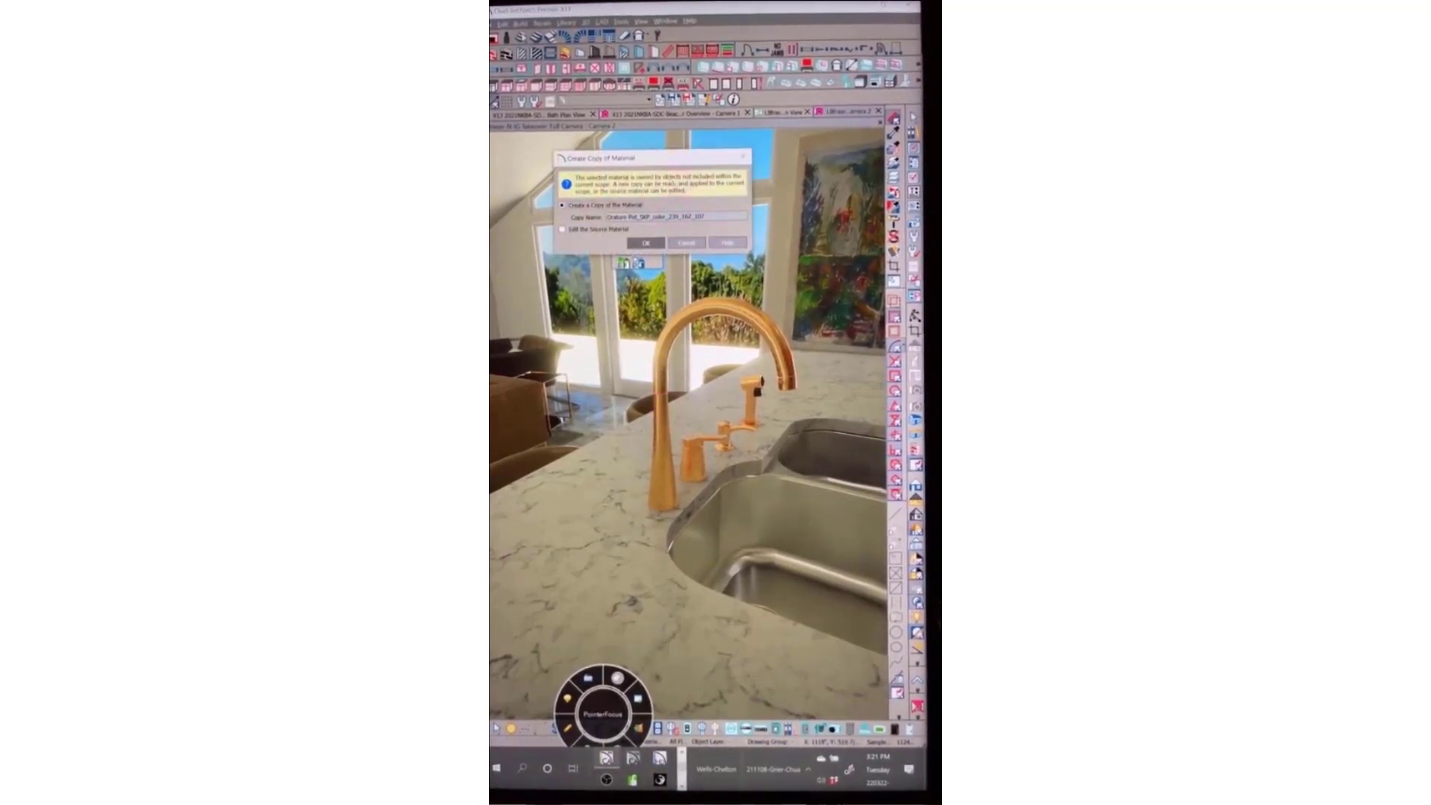
left_click(649, 242)
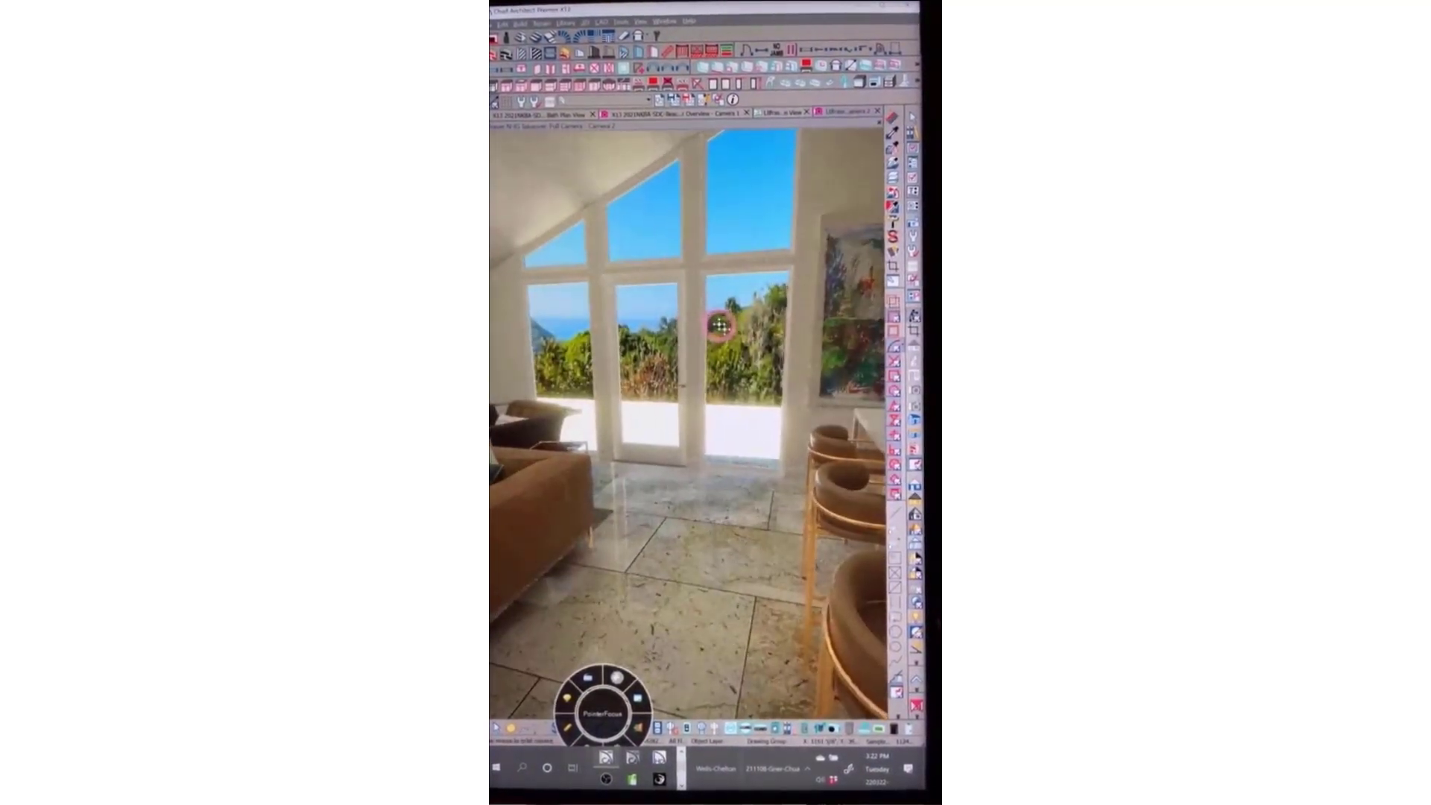
left_click_drag(720, 326, 697, 350)
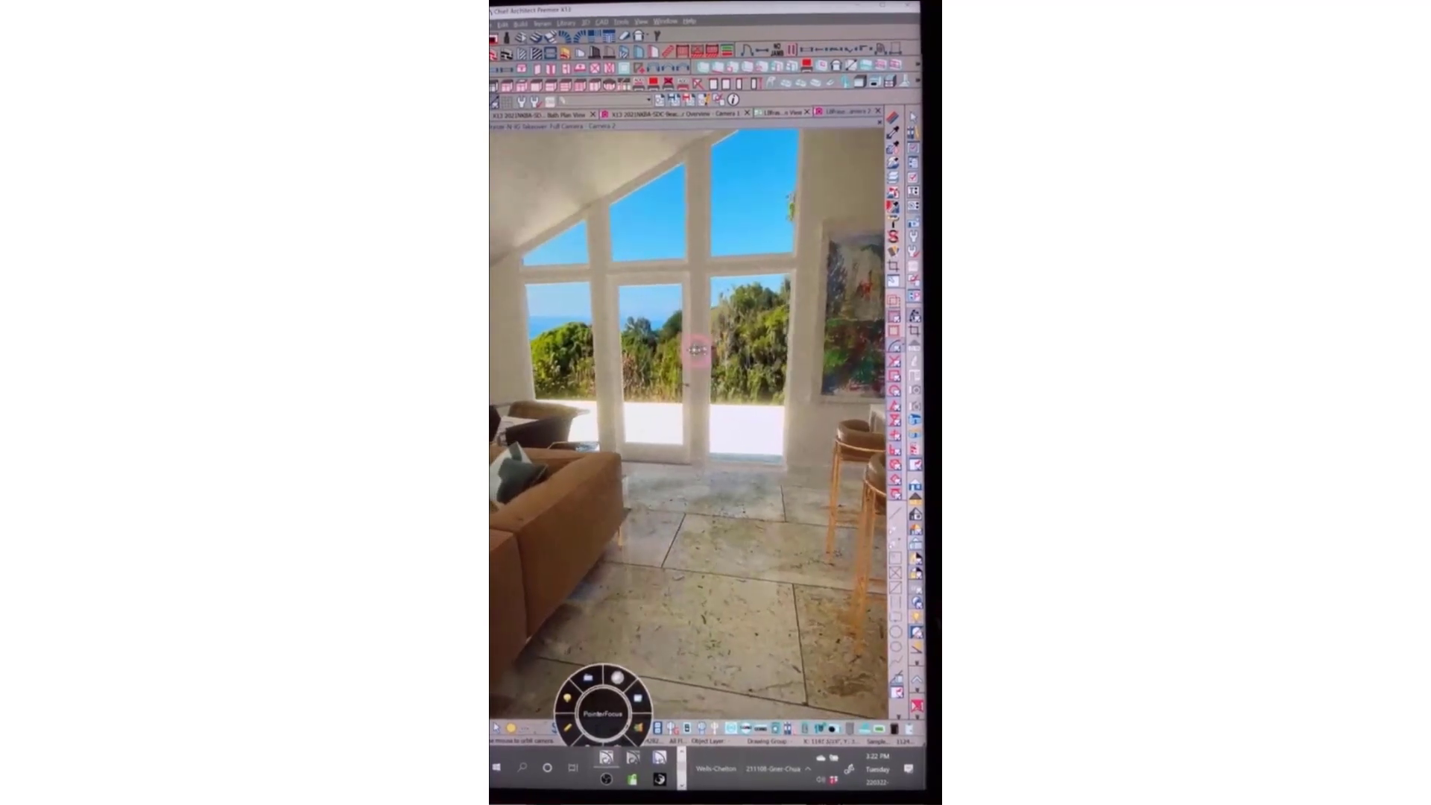
middle_click_drag(697, 350, 695, 352)
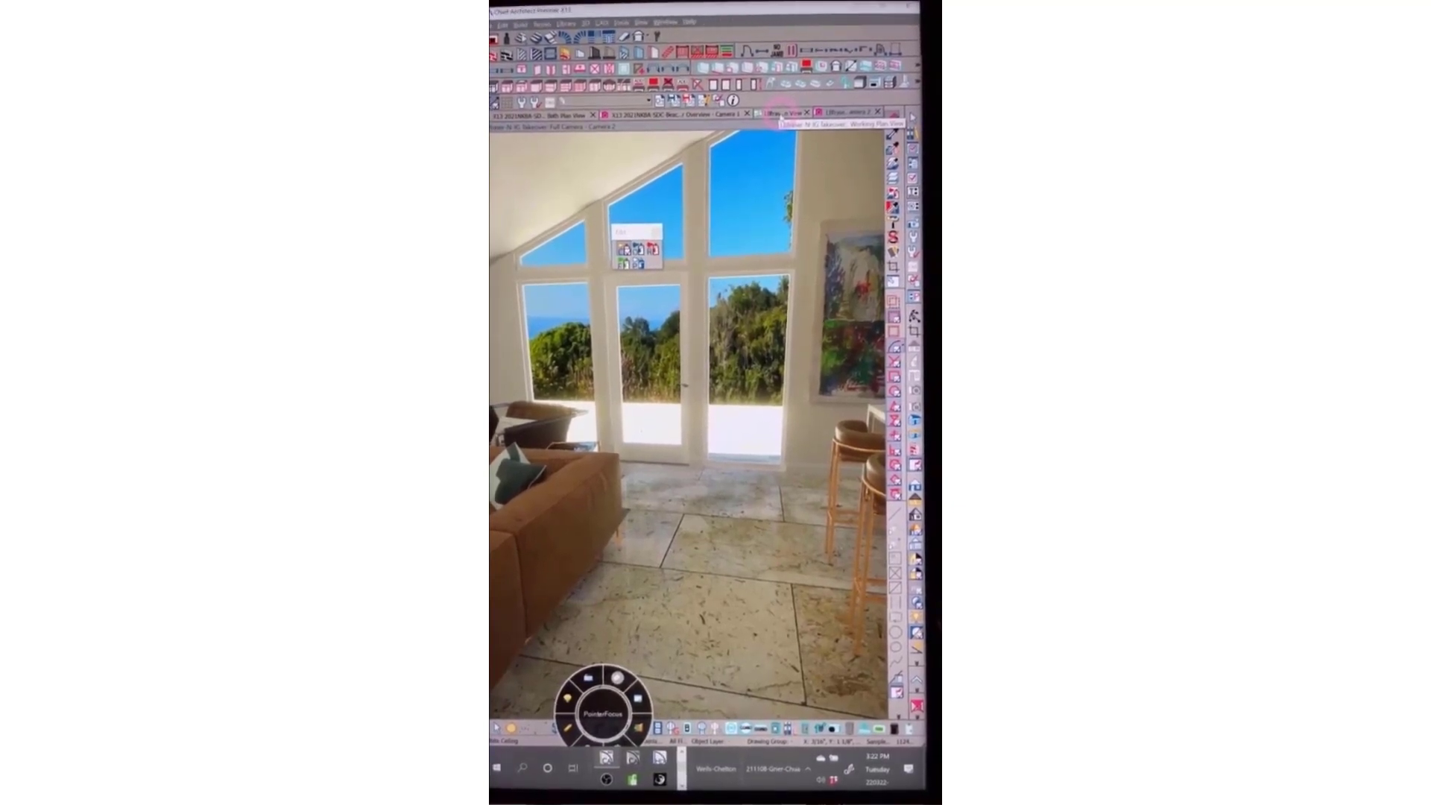
View the room's Working Plan View, and then look at the other house's furnished Kitchen and Bath Plan View
left_click(781, 114)
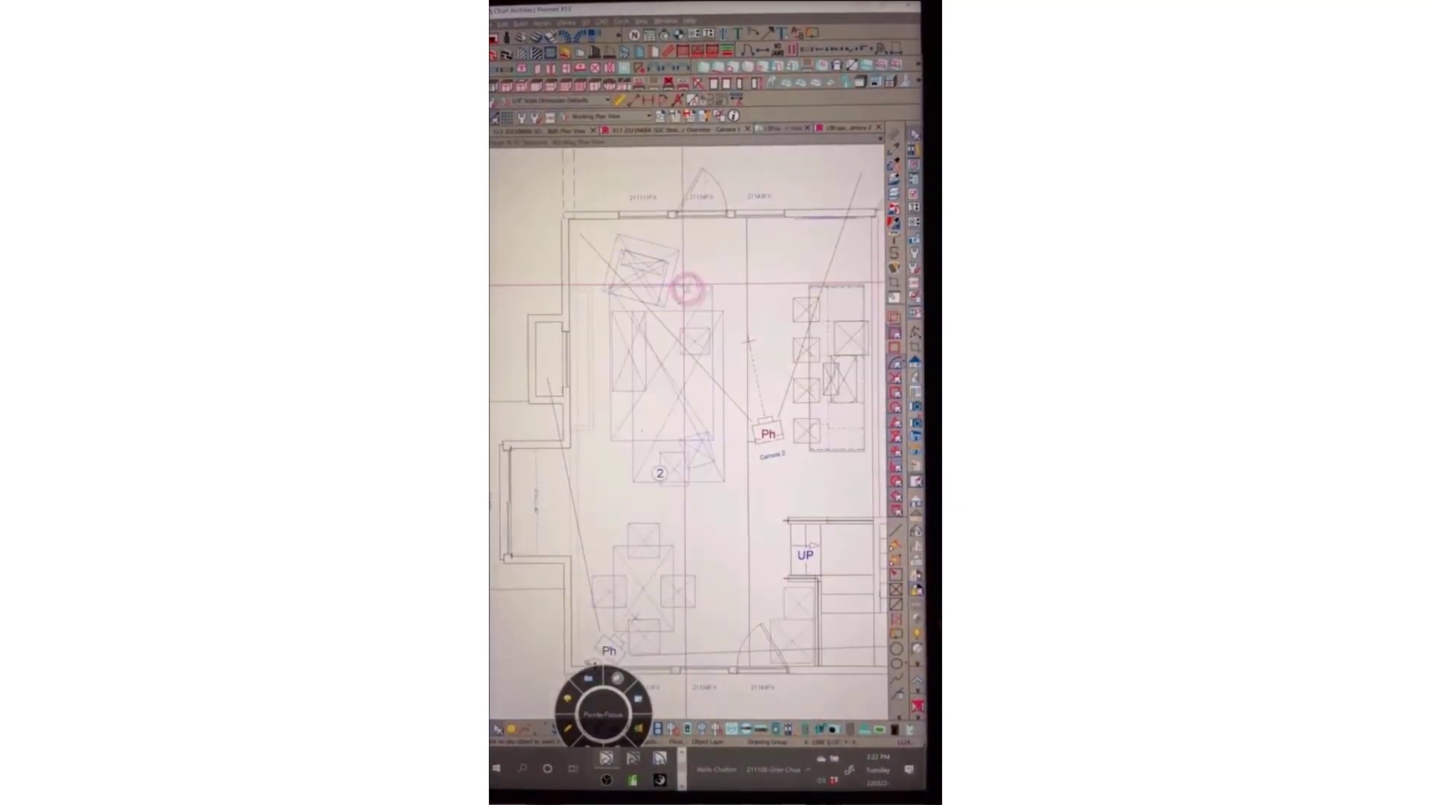
scroll(689, 298, "down", 2)
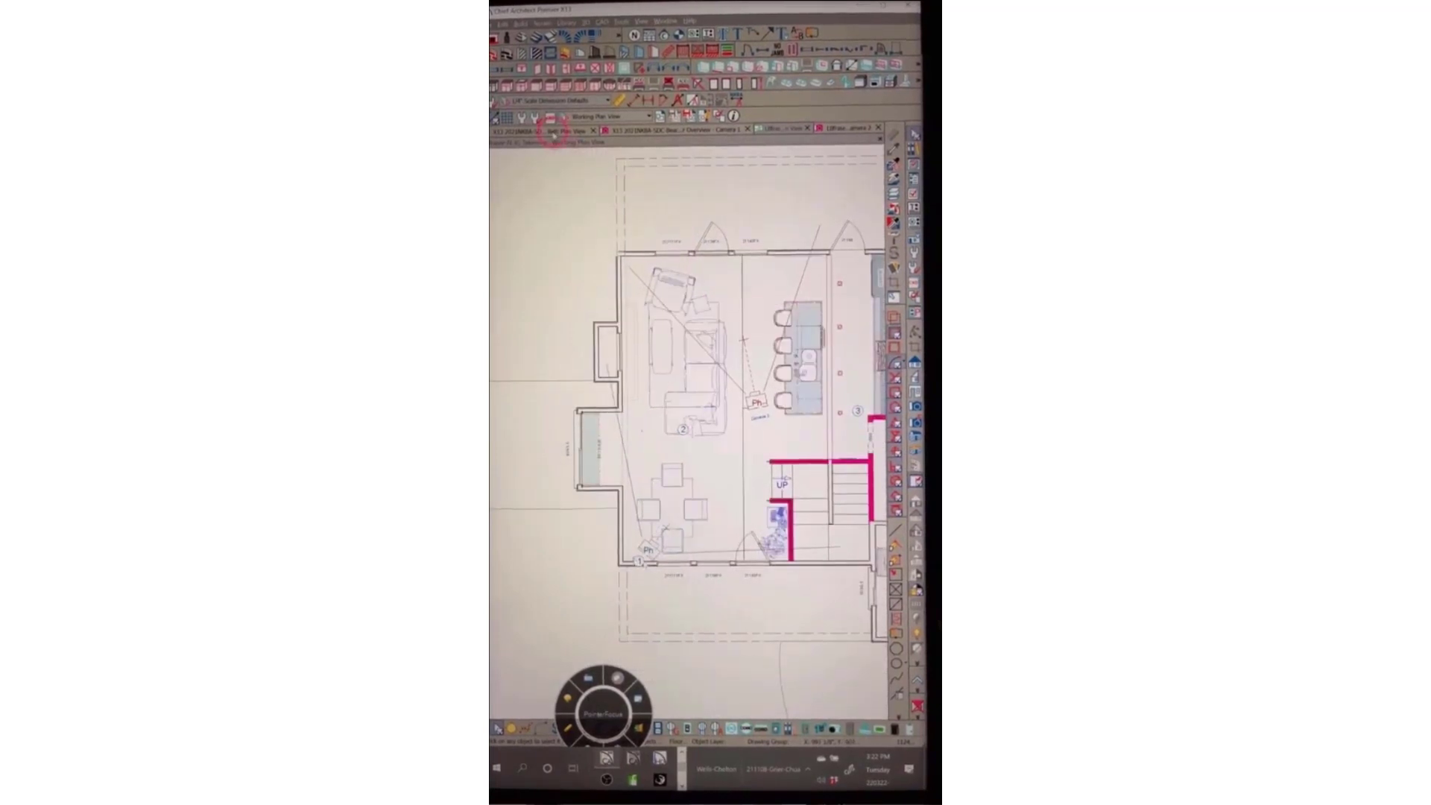
left_click(553, 132)
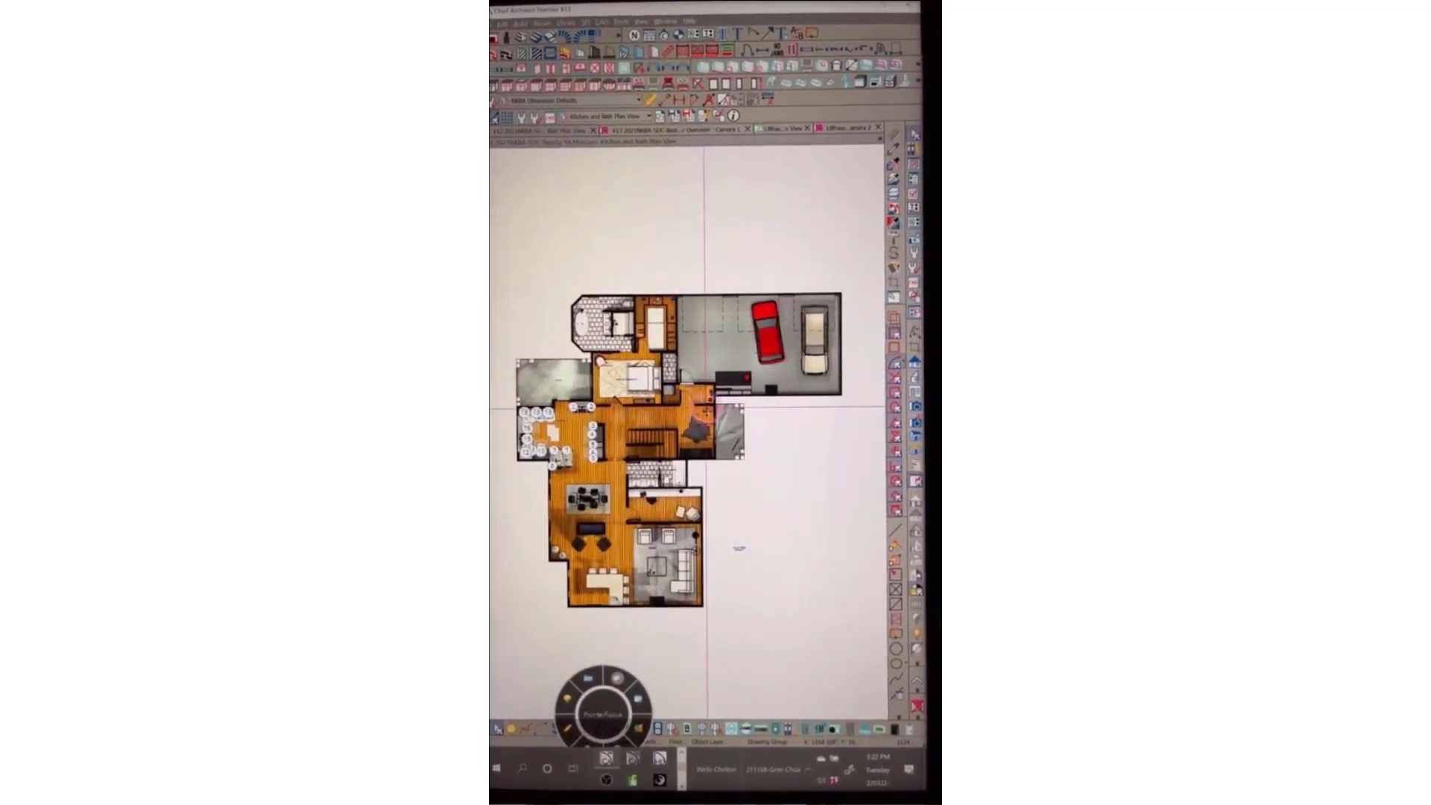
scroll(828, 269, "up", 2)
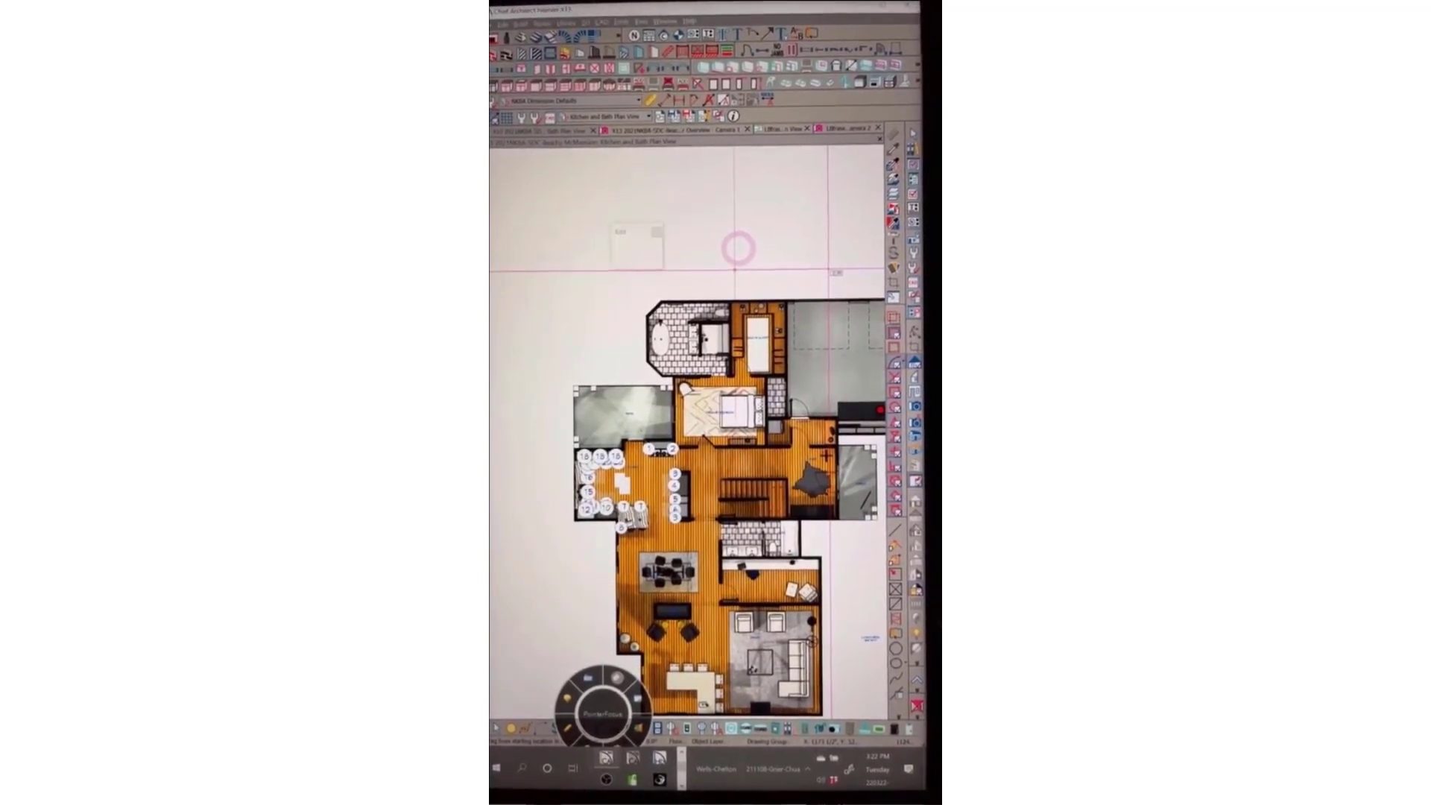
In the house's cross section elevation, draw a vertical CAD line down the exterior wall face below the eave
left_click(880, 129)
scroll(637, 429, "right", 10)
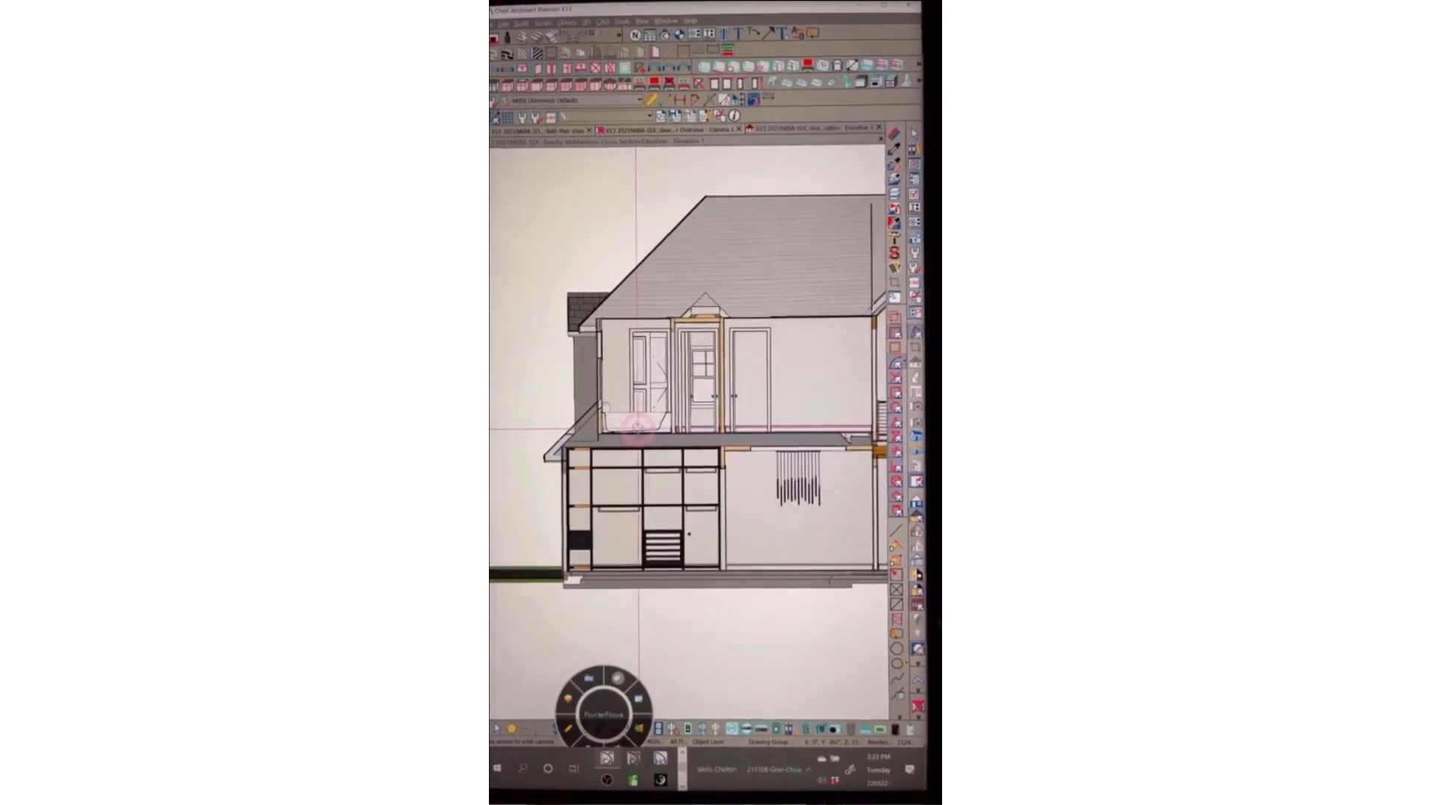
scroll(637, 428, "right", 5)
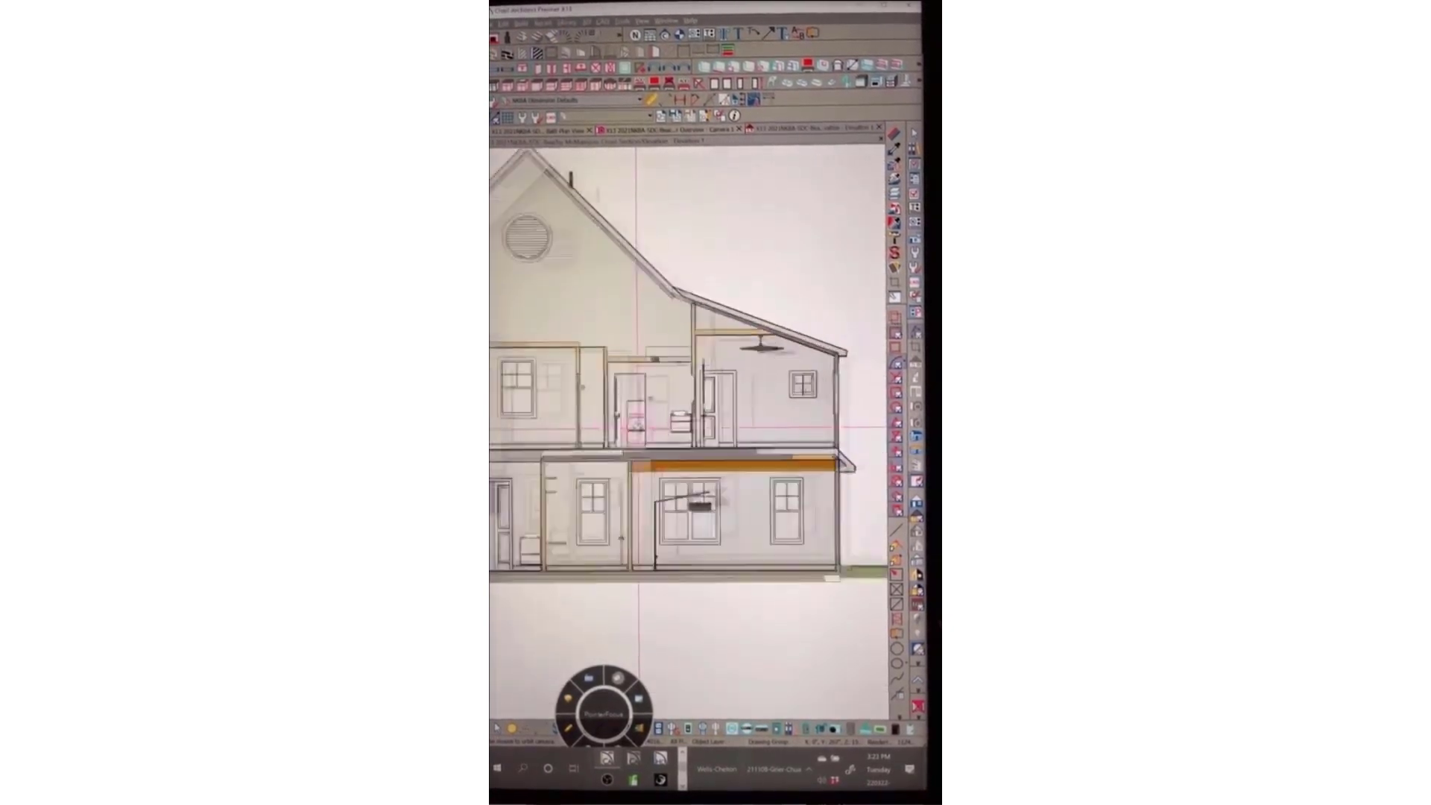
scroll(637, 429, "up", 5)
scroll(638, 429, "right", 3)
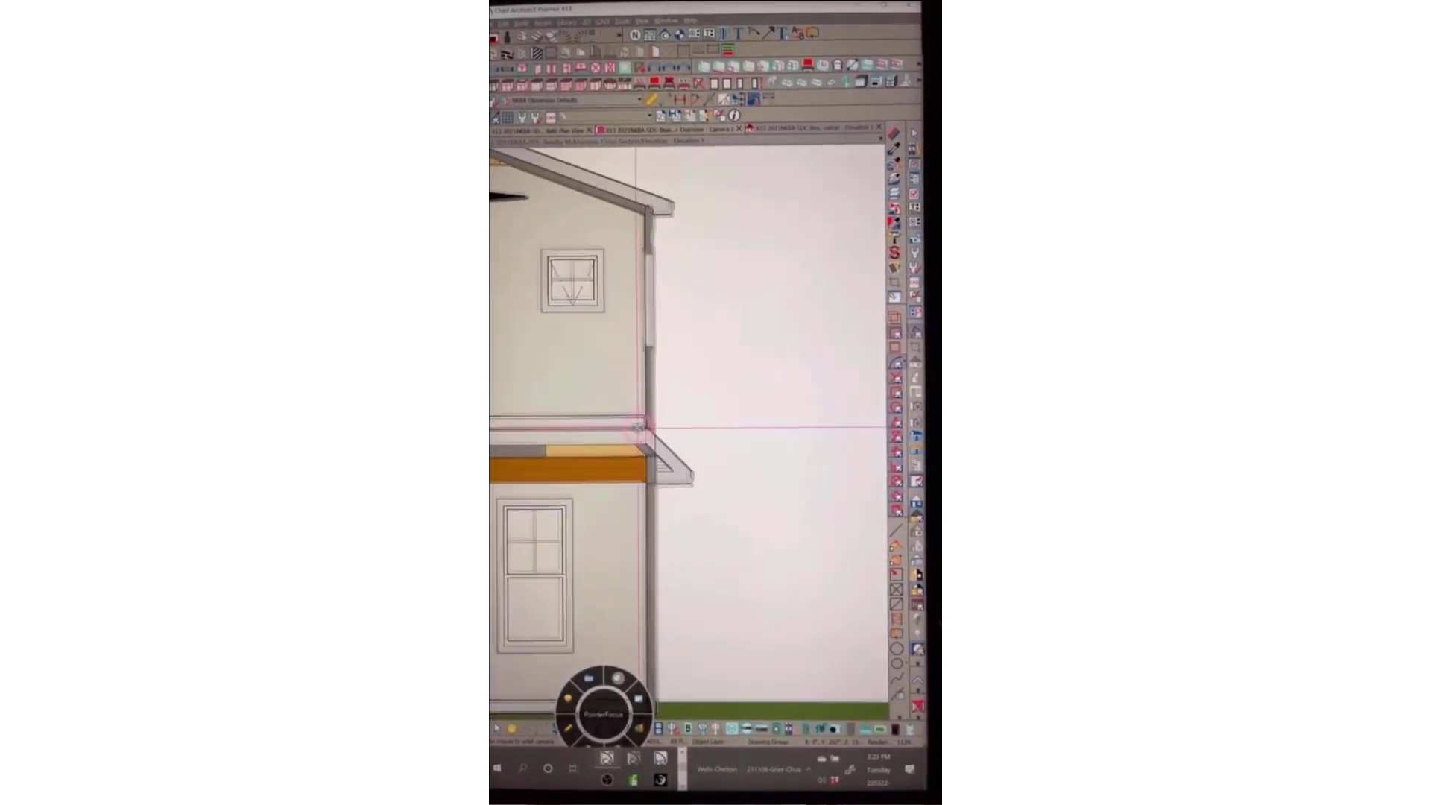
scroll(700, 430, "up", 5)
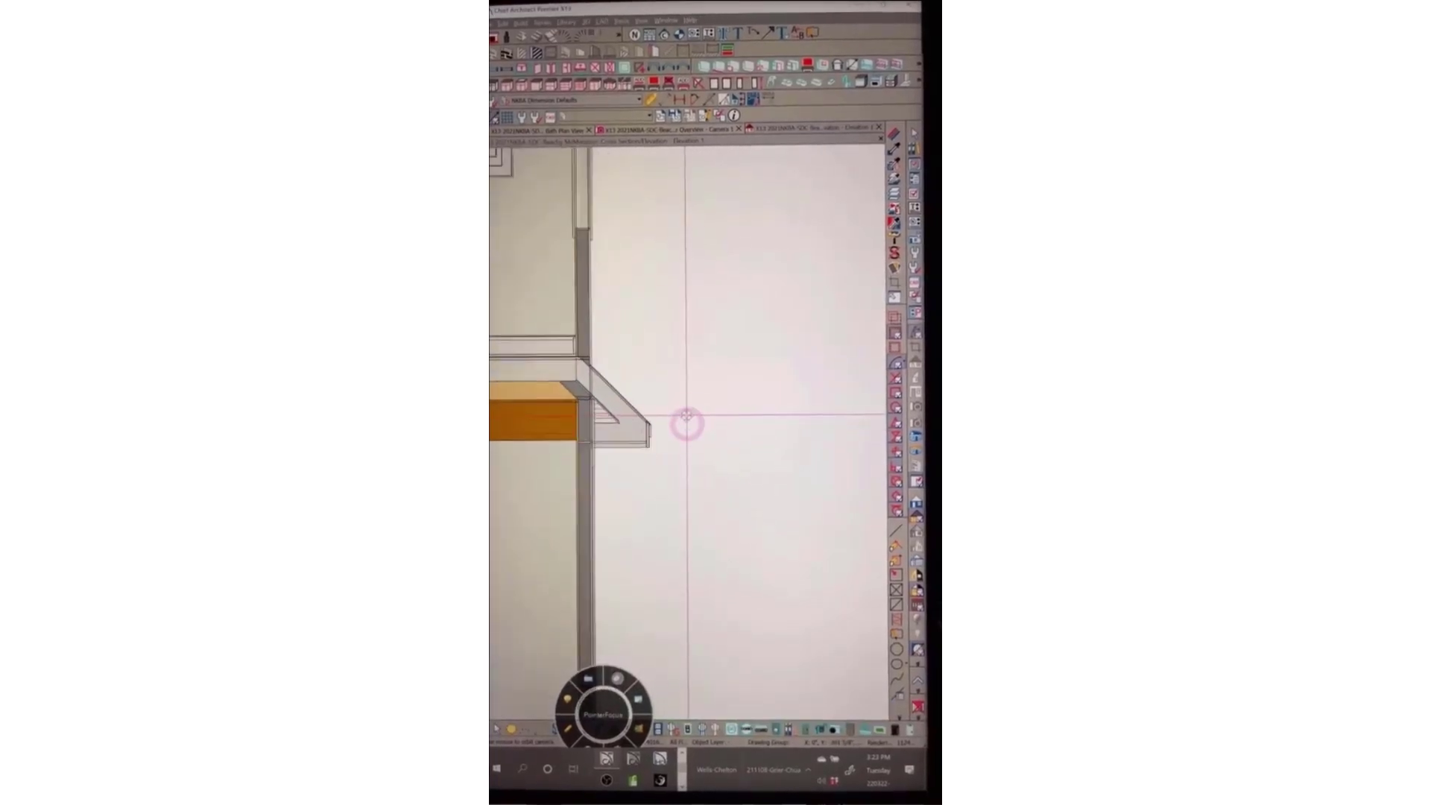
scroll(686, 425, "up", 5)
scroll(663, 373, "up", 3)
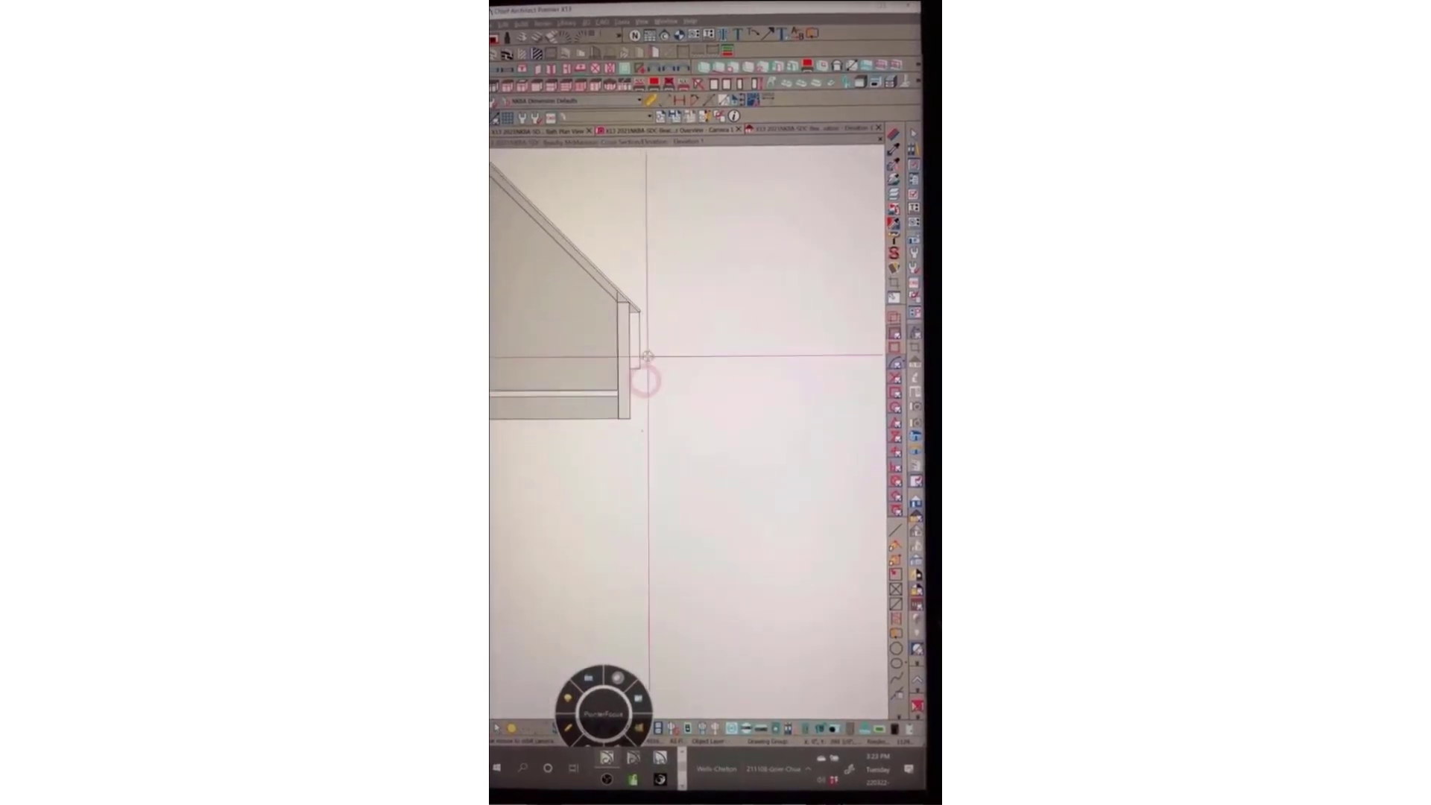
right_click(693, 386)
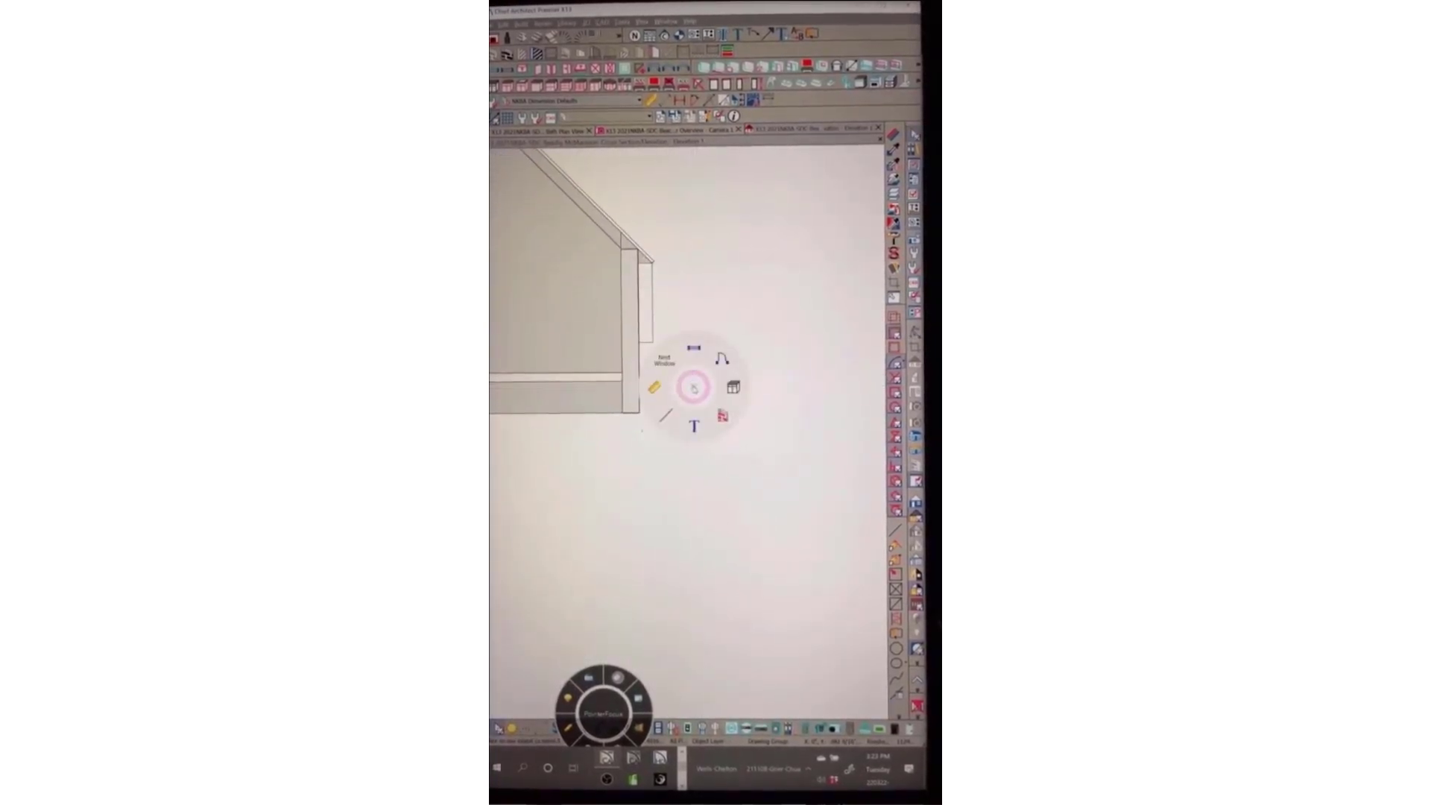
left_click(665, 415)
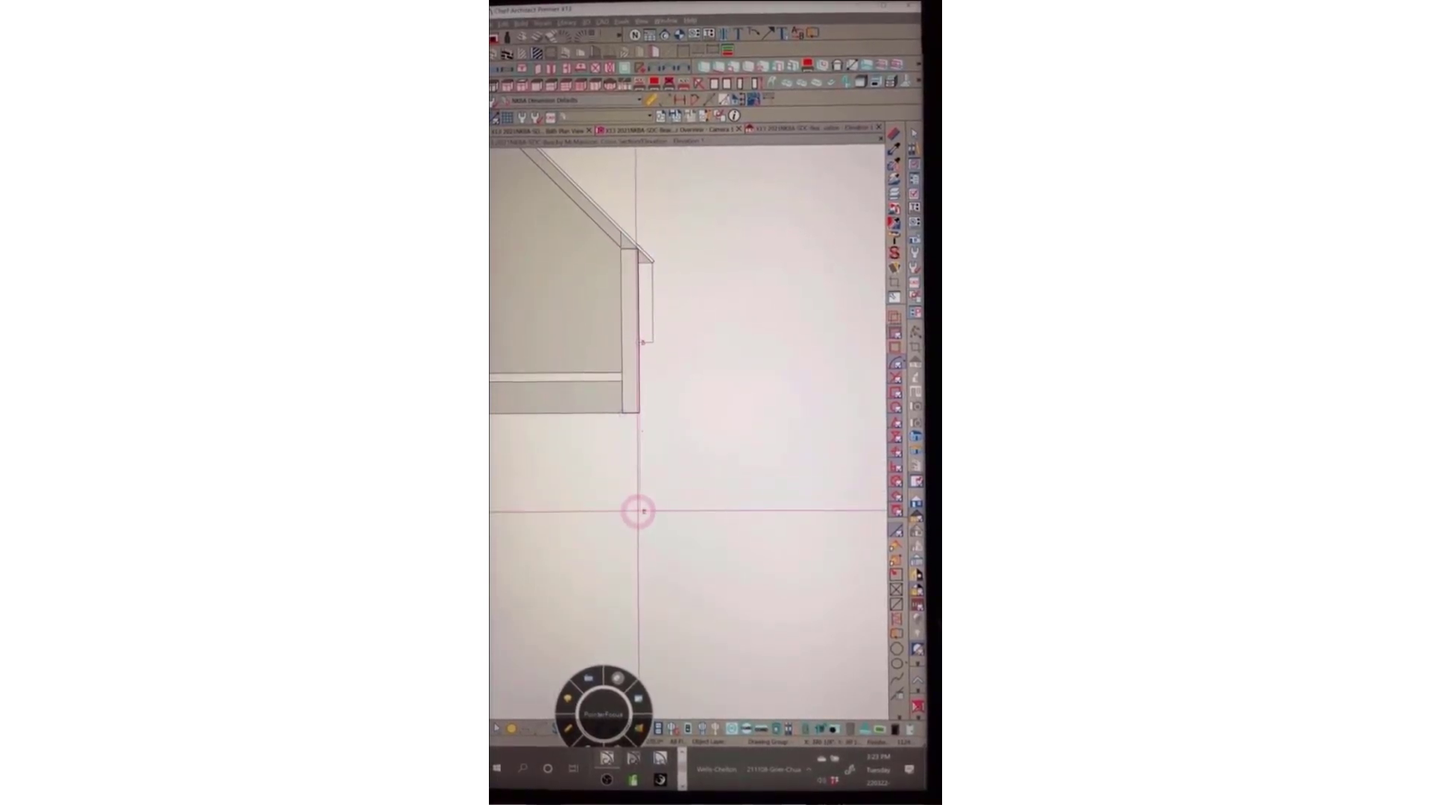
left_click(639, 512)
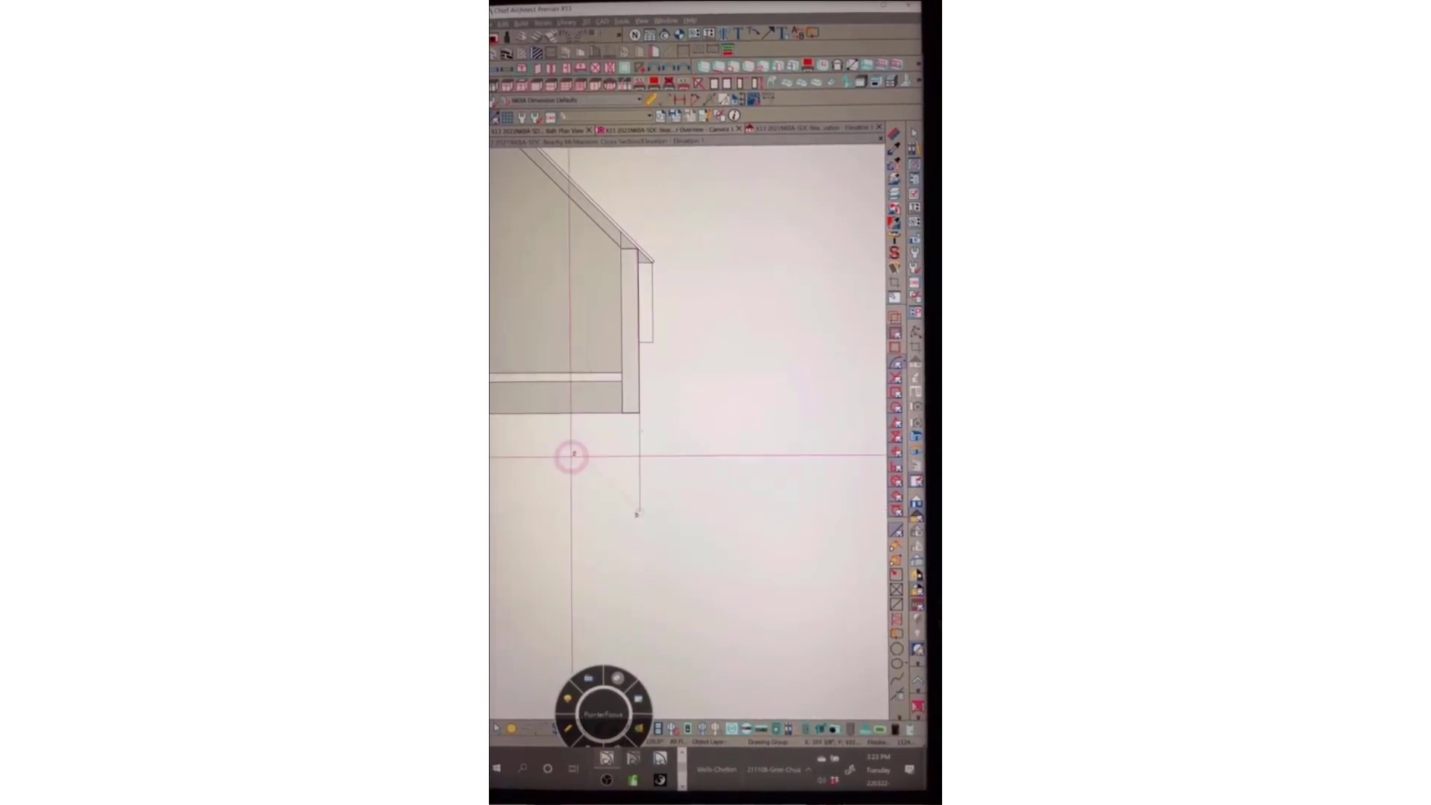
Continue the CAD line along the wall face with a short segment sloping outward just above the terrain
scroll(593, 521, "down", 5)
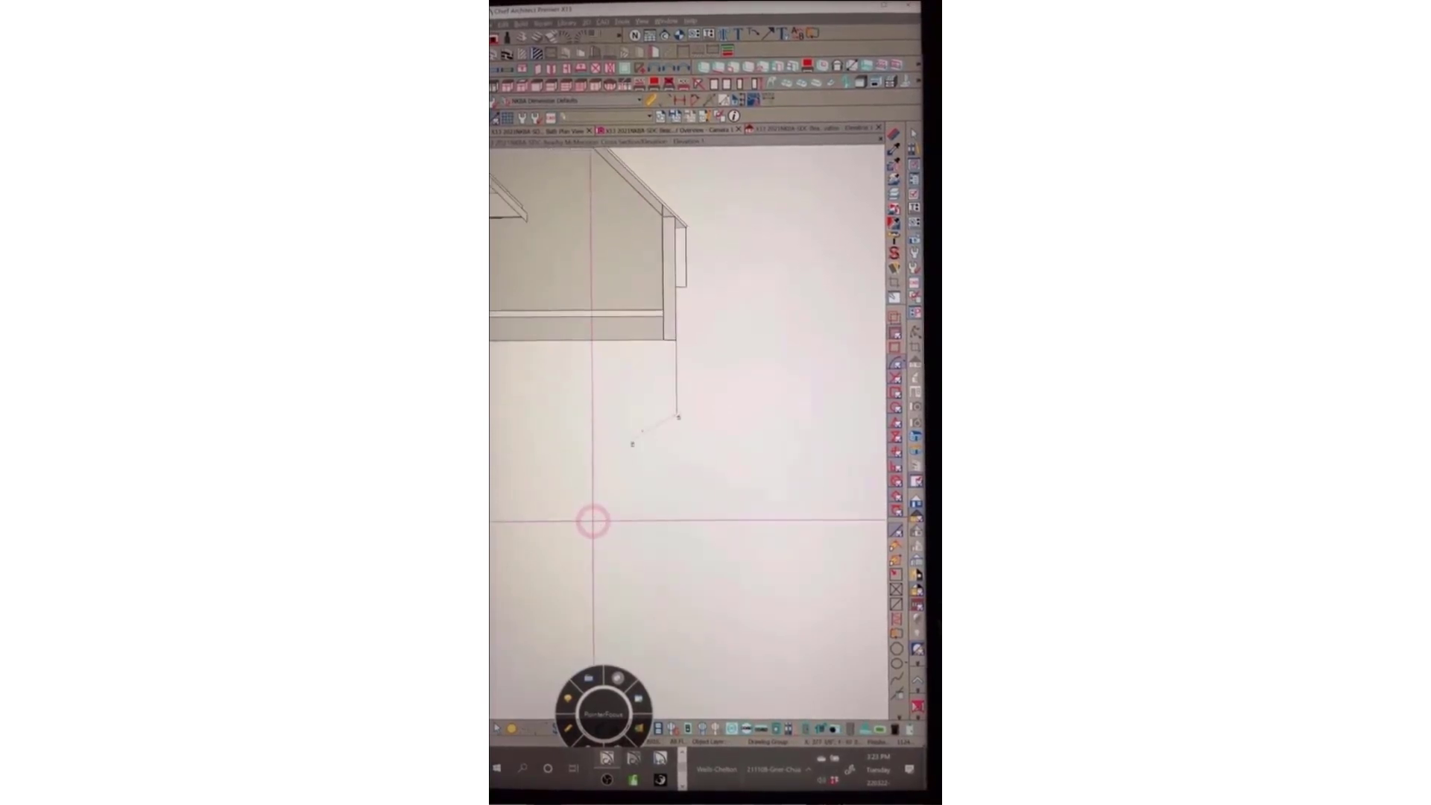
scroll(593, 521, "up", 6)
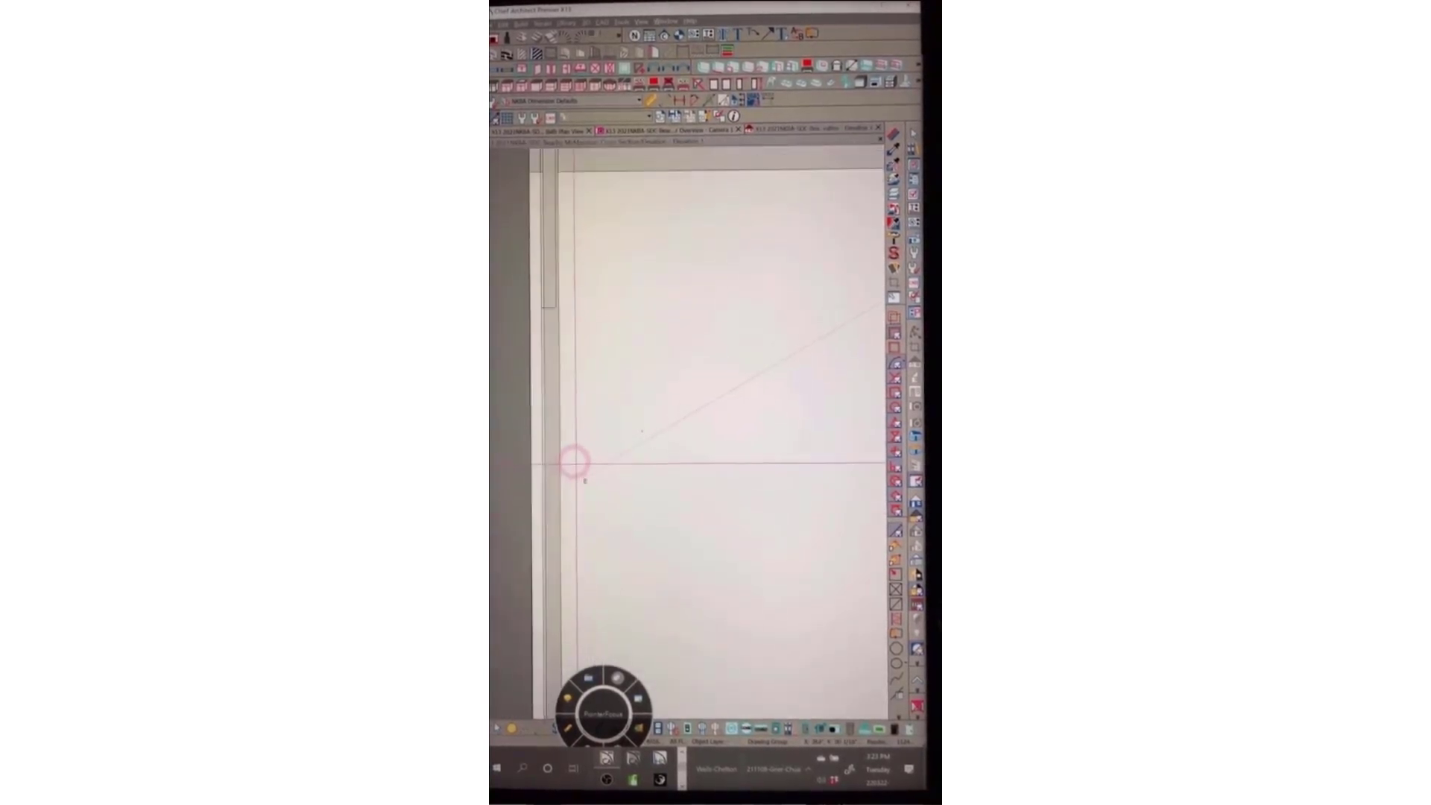
scroll(576, 463, "up", 1)
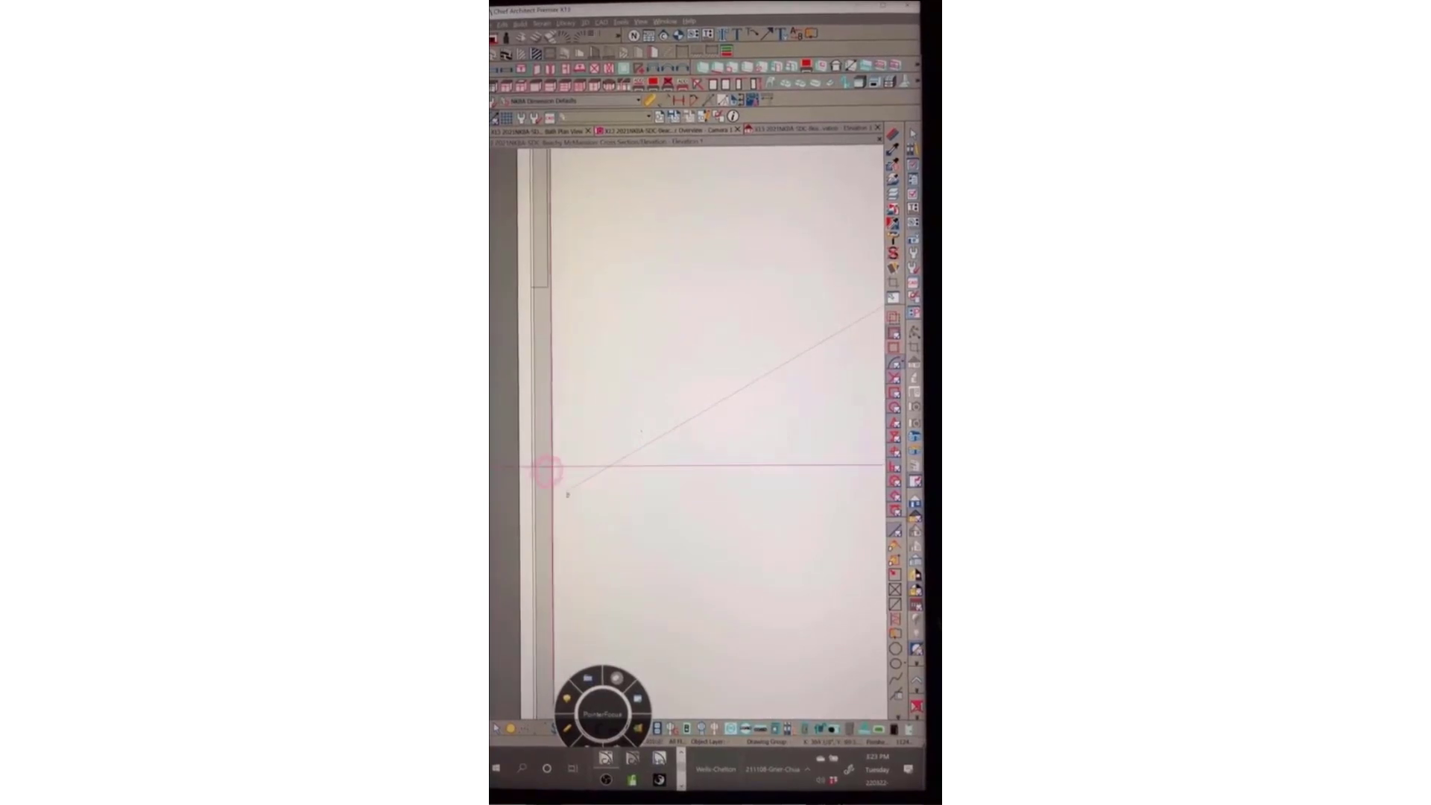
left_click(533, 514)
scroll(551, 590, "down", 3)
scroll(562, 524, "up", 1)
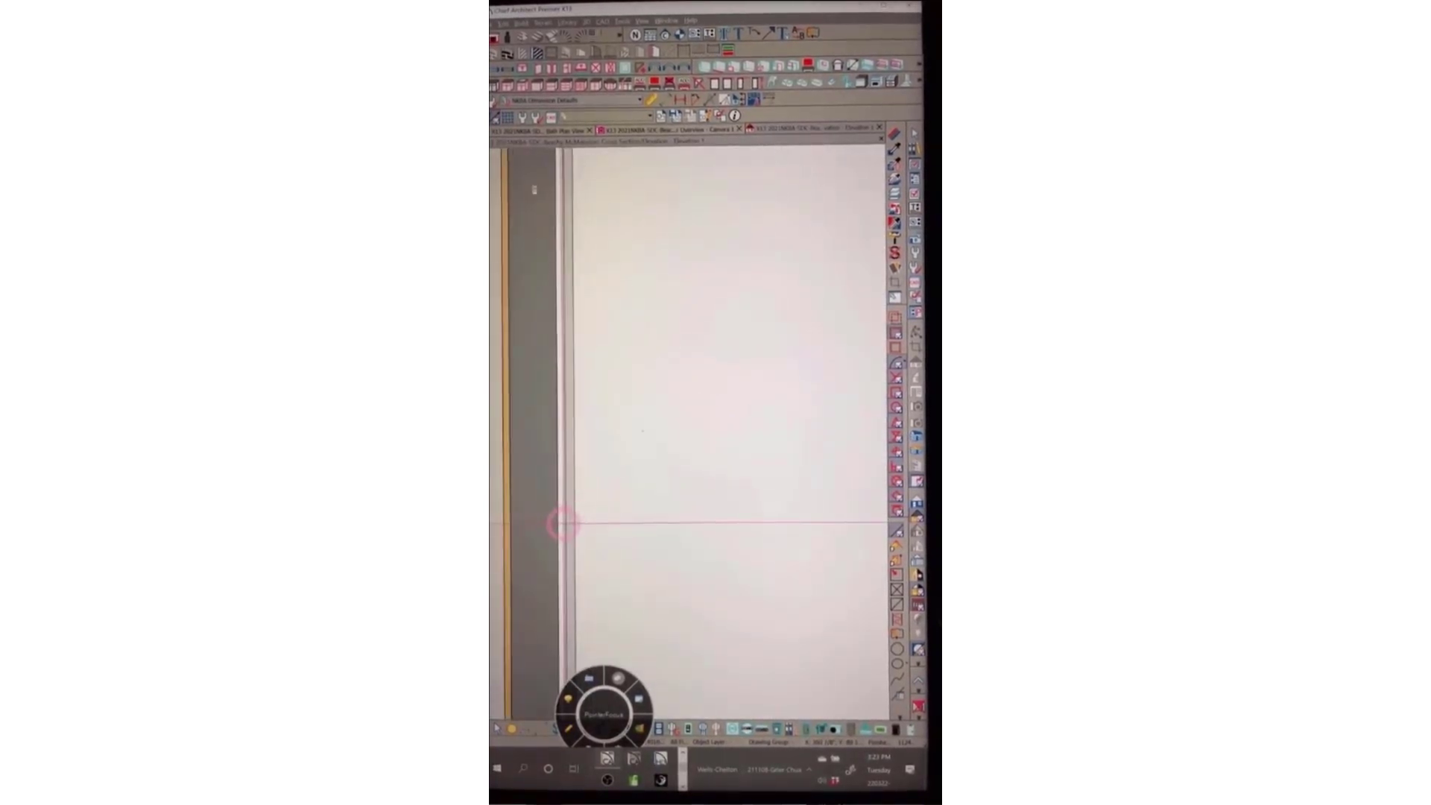
scroll(563, 526, "down", 1)
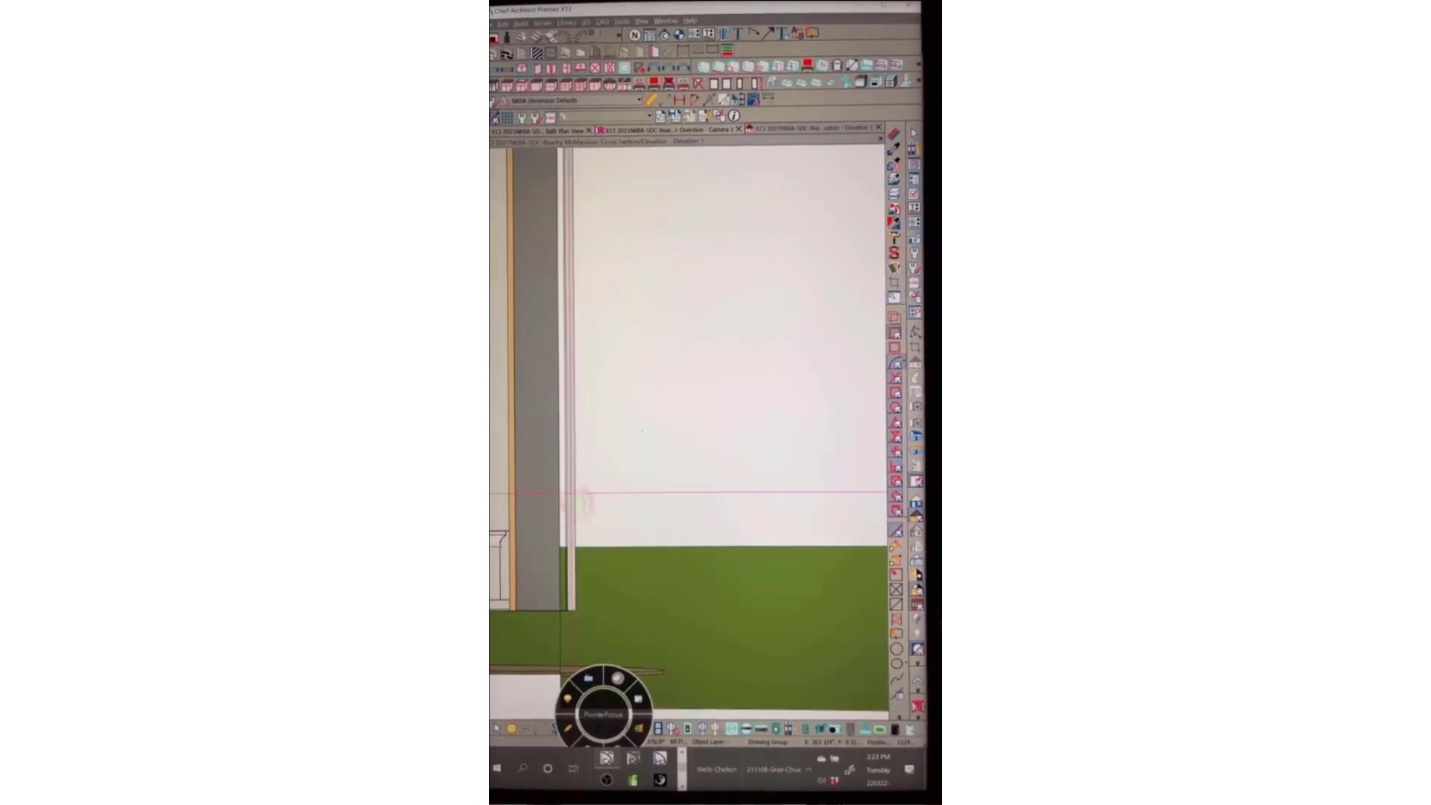
left_click(637, 533)
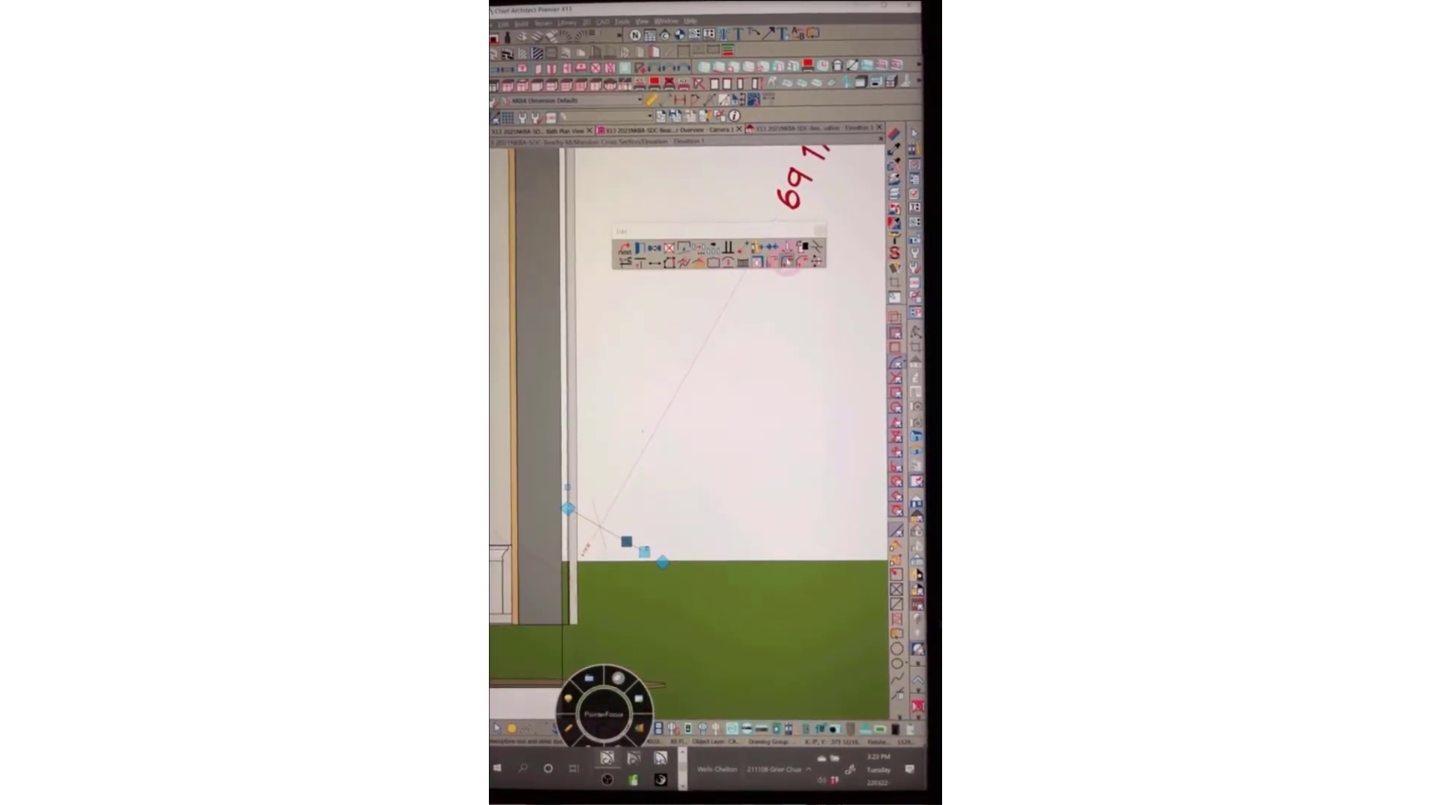
Fillet the corner between the vertical wall line and the outward-sloping segment
left_click(788, 263)
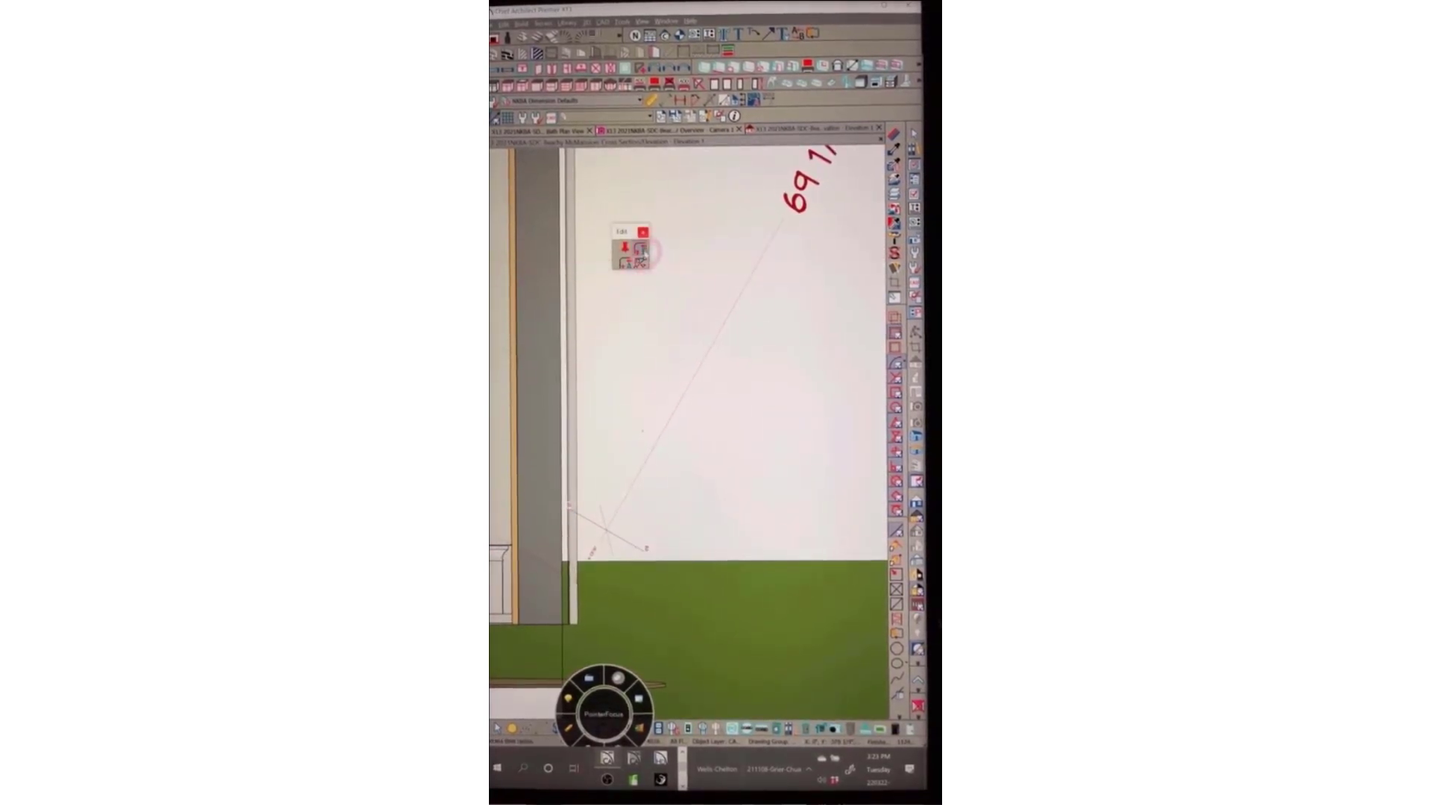
left_click(641, 250)
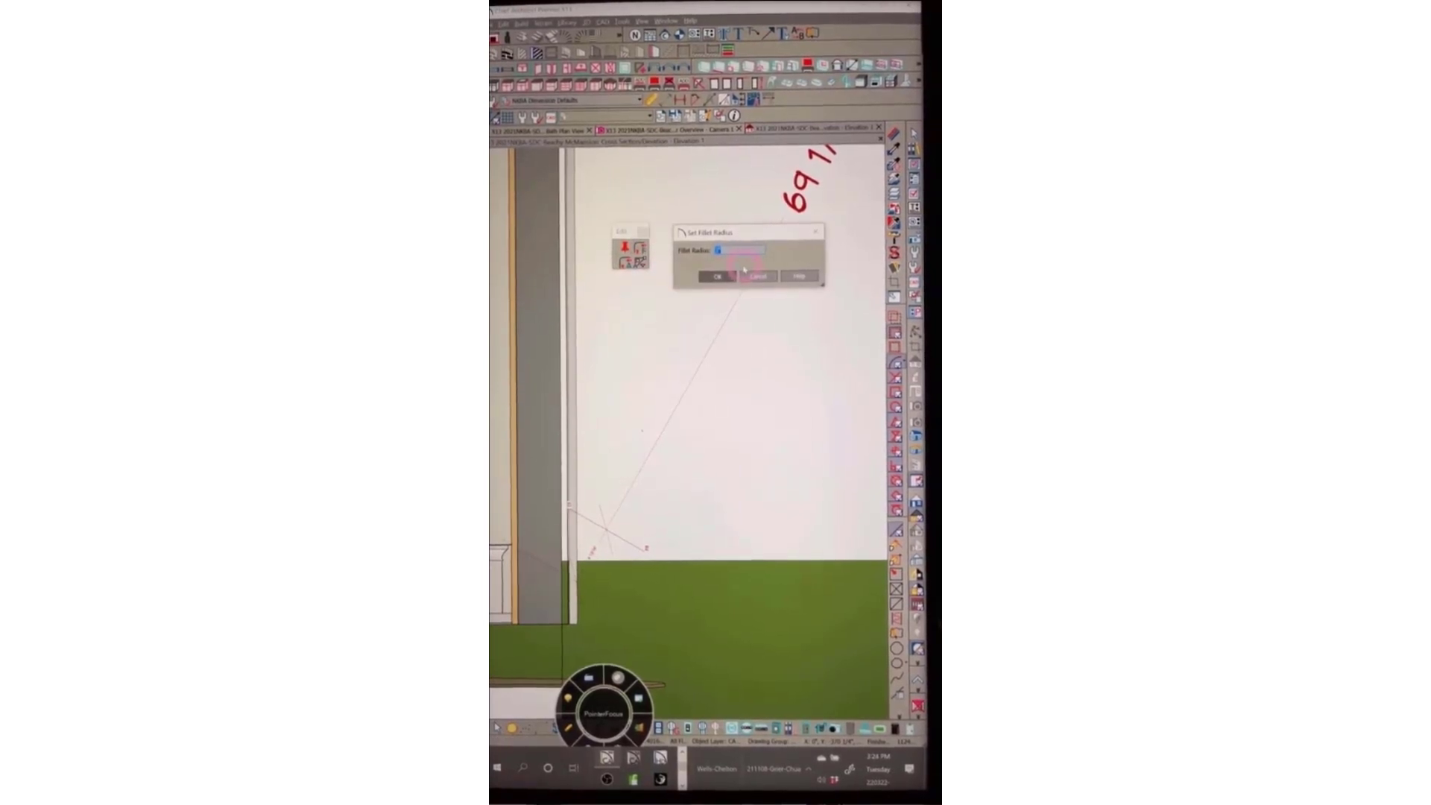
left_click(718, 277)
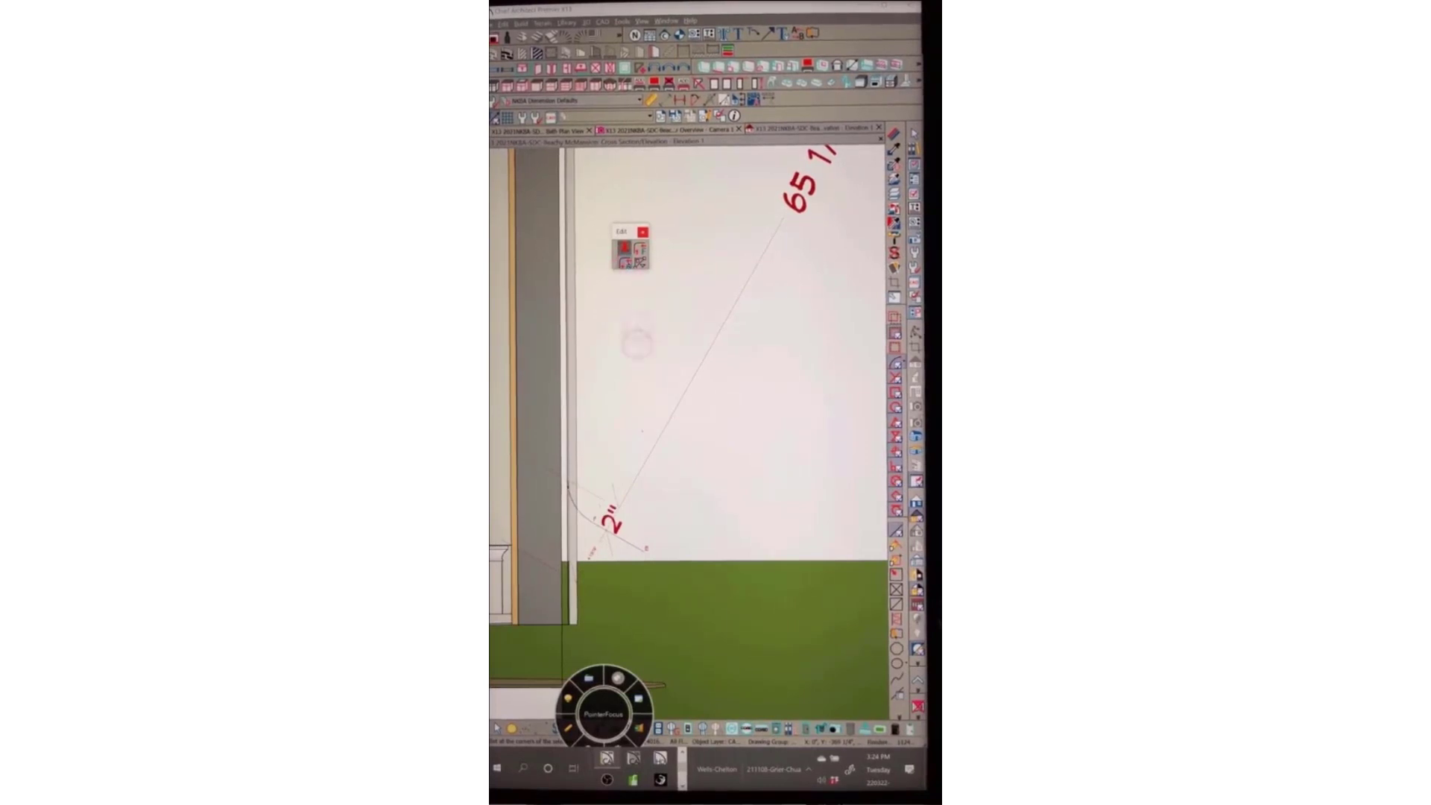
Convert the filleted line to a 3D Molding Polyline on the default Moldings layer, and start replacing its Default molding profile
right_click(627, 542)
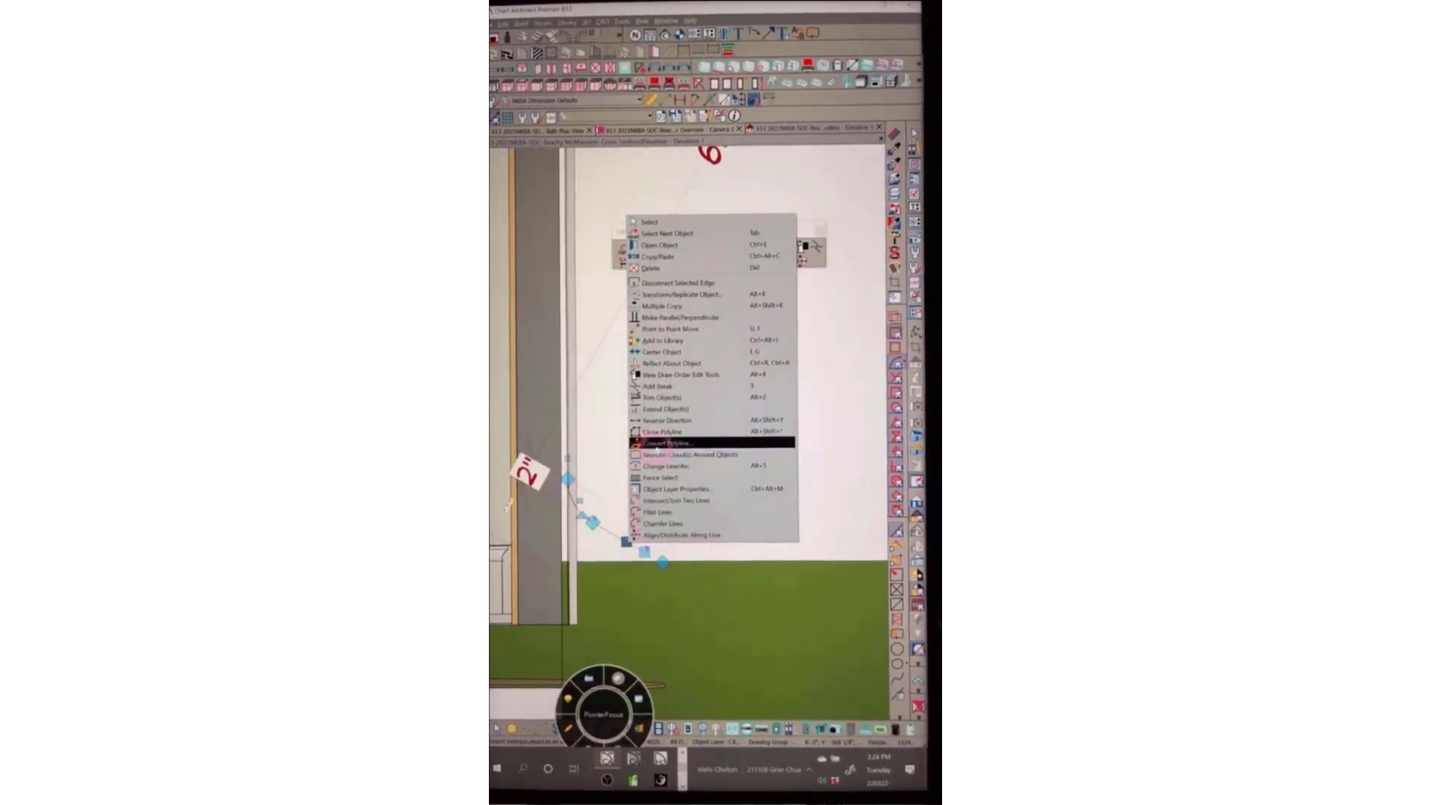
left_click(661, 445)
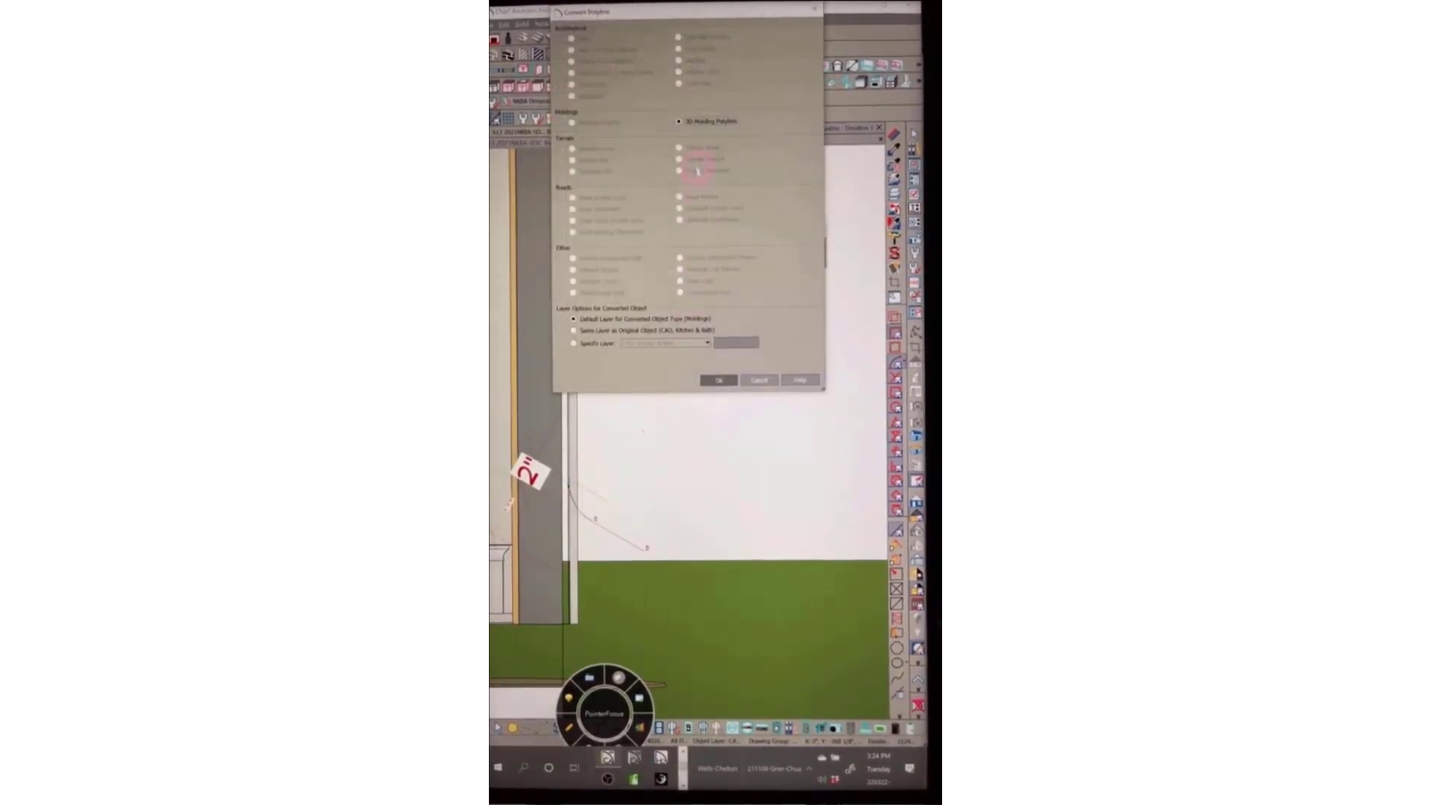
left_click(720, 380)
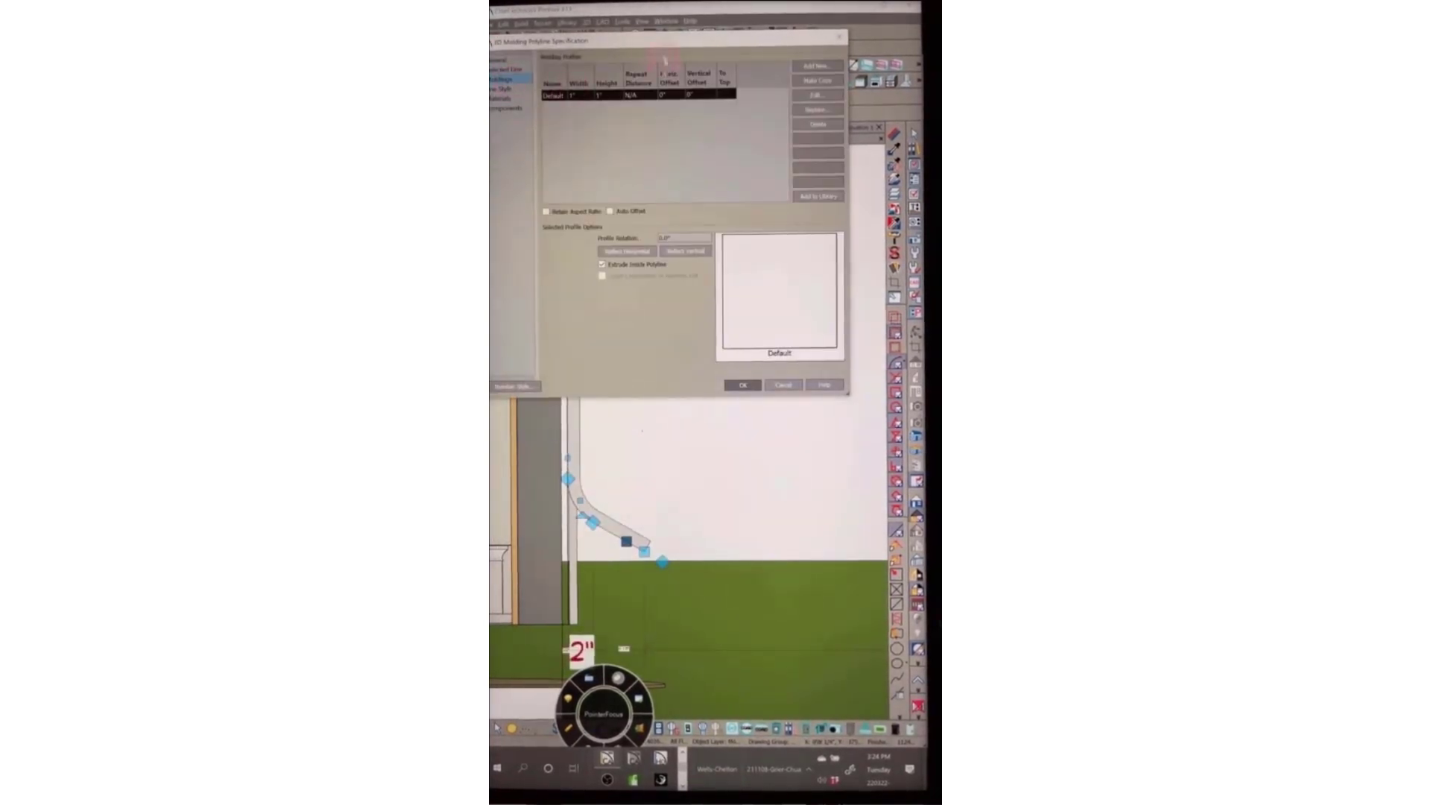
left_click_drag(771, 45, 807, 181)
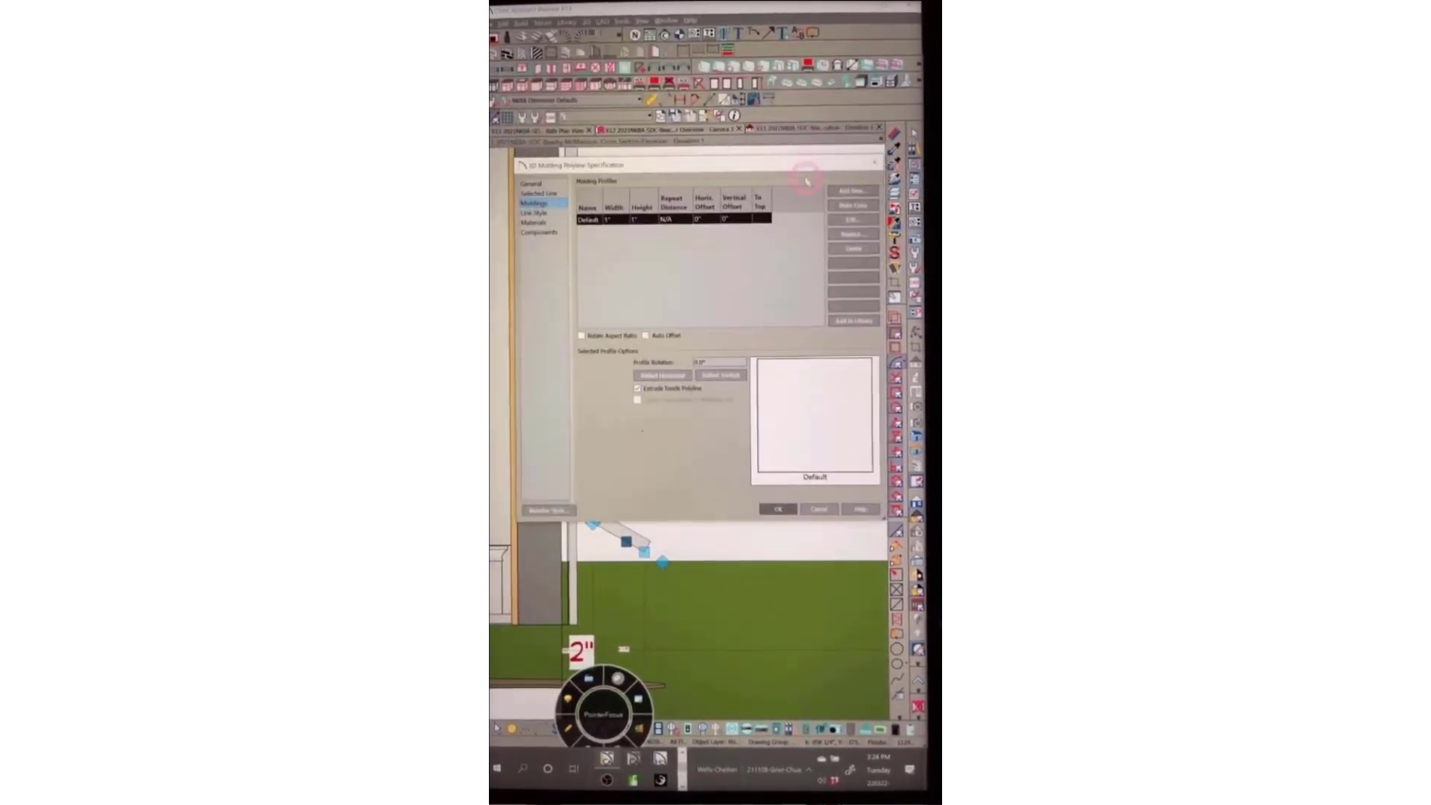
left_click(847, 235)
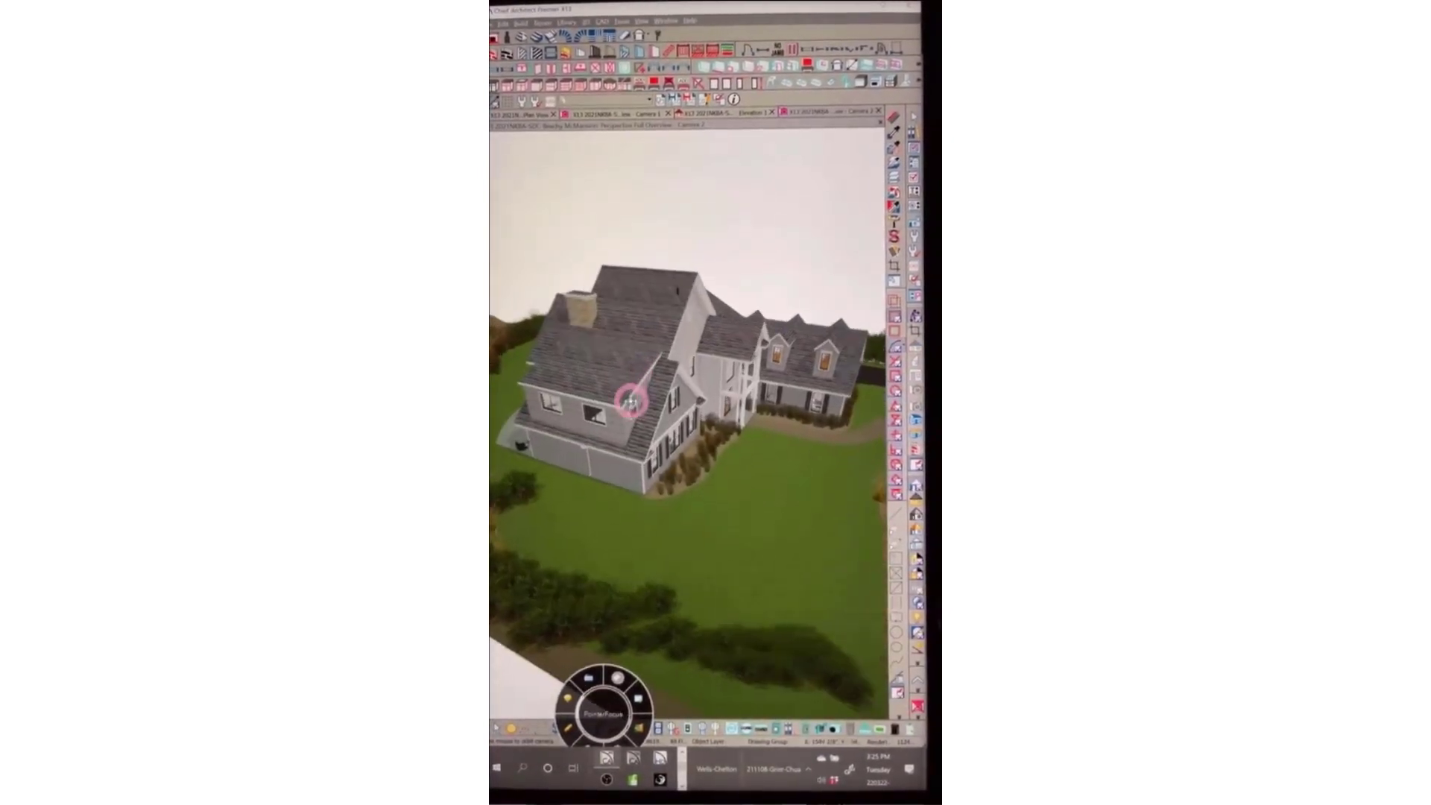
Examine the finished downspout on the house's exterior wall up close in the perspective camera view
scroll(630, 403, "up", 4)
left_click_drag(630, 406, 860, 433)
scroll(860, 434, "up", 3)
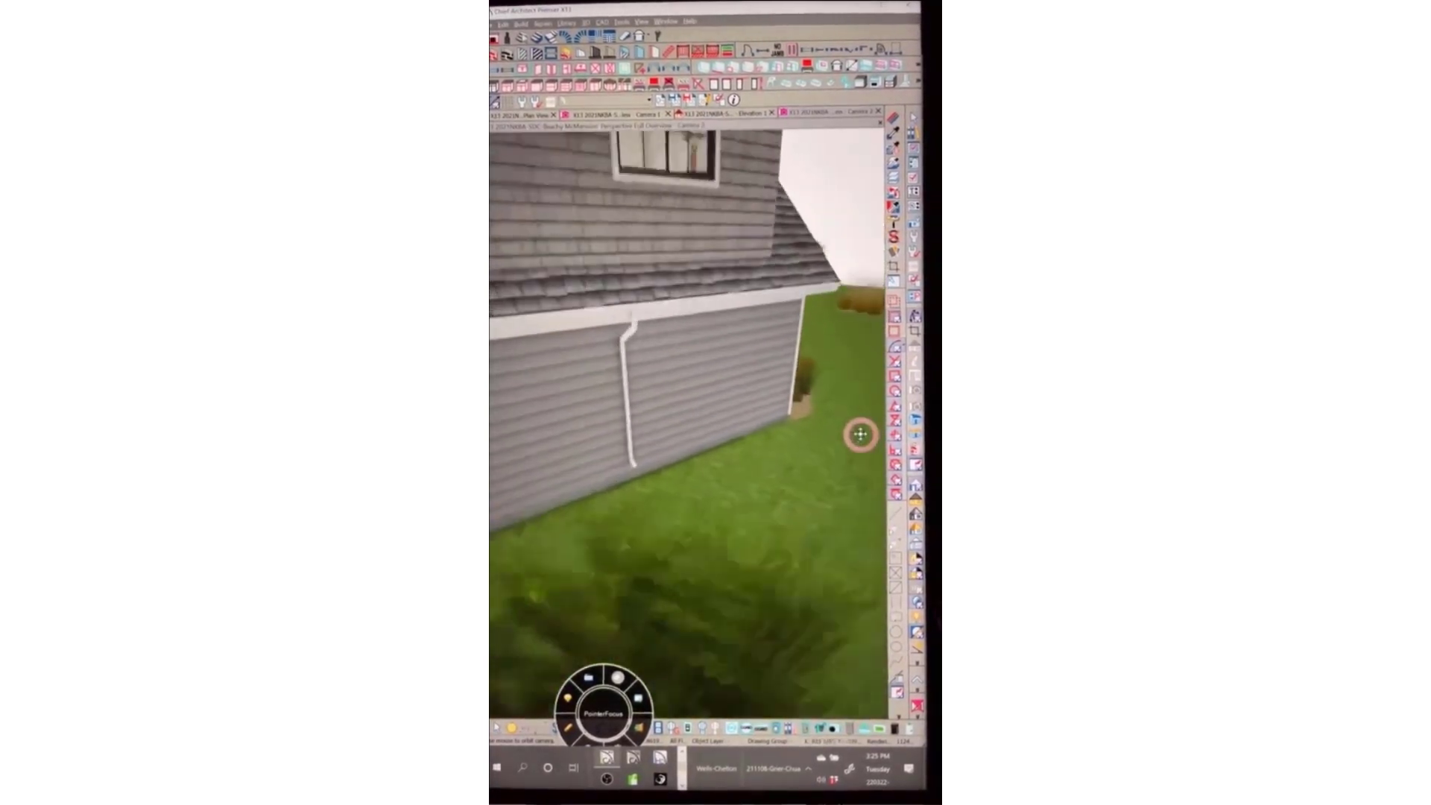
scroll(860, 434, "up", 8)
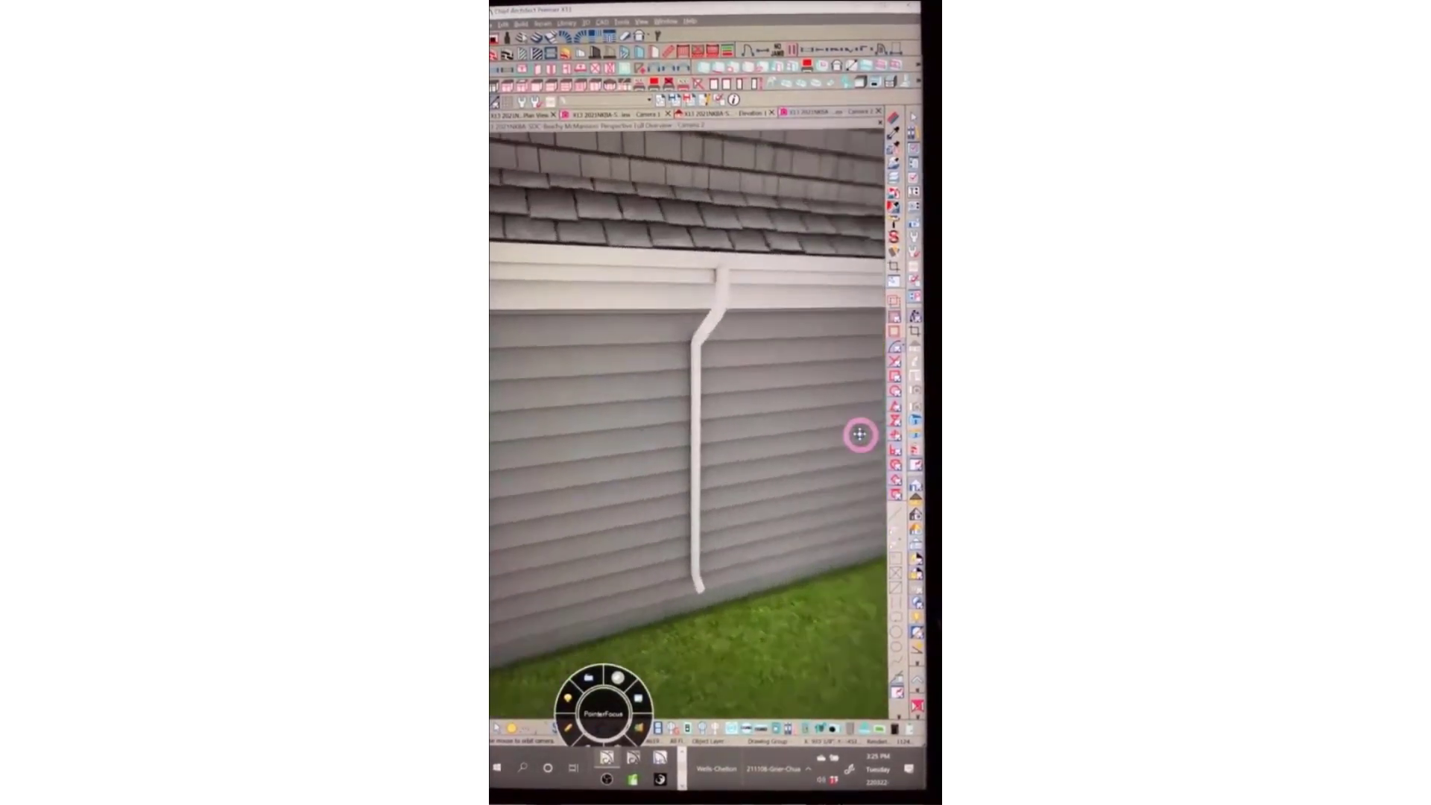
left_click_drag(860, 434, 674, 328)
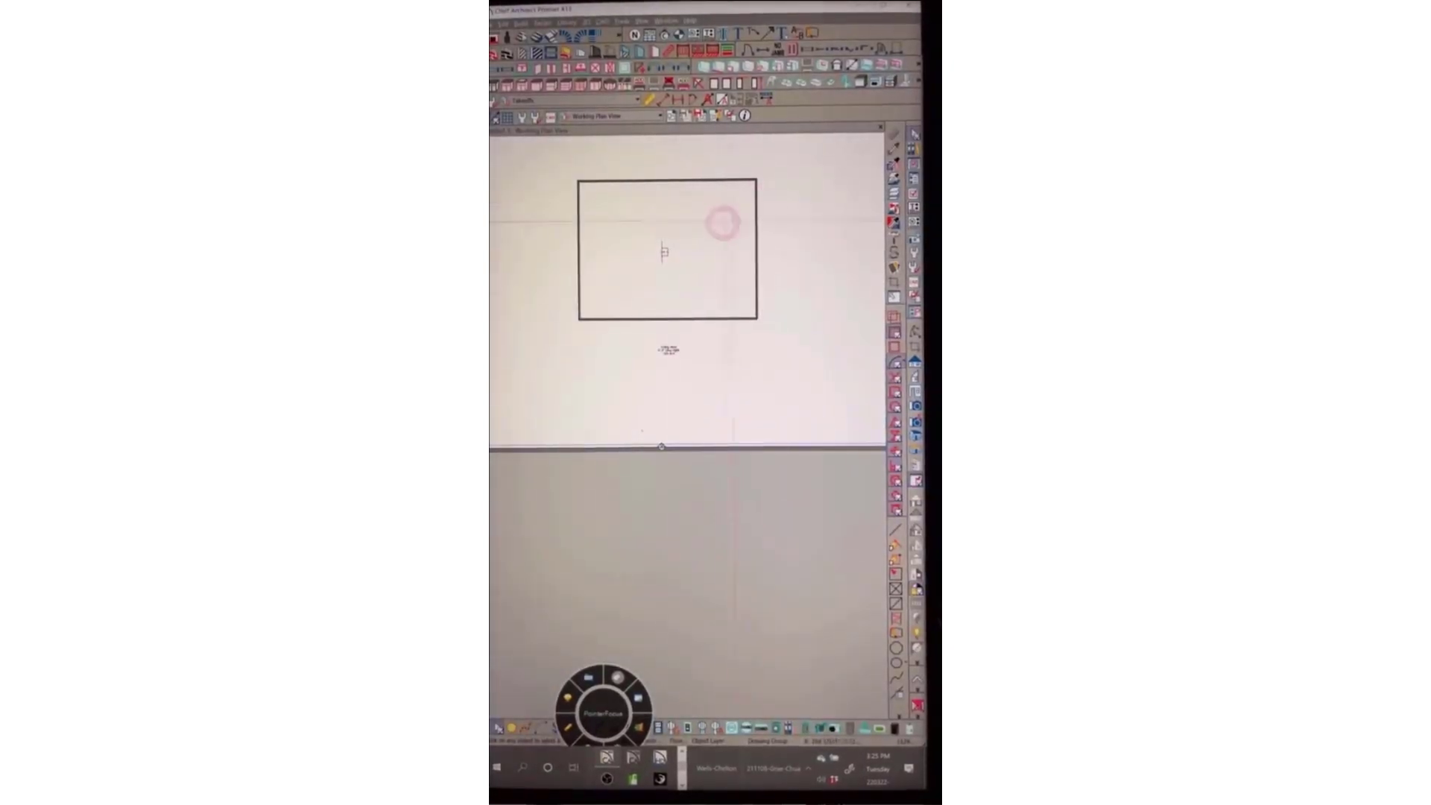
Place base cabinets from the room's upper-left corner along both adjoining walls in the floor plan
scroll(719, 211, "up", 5)
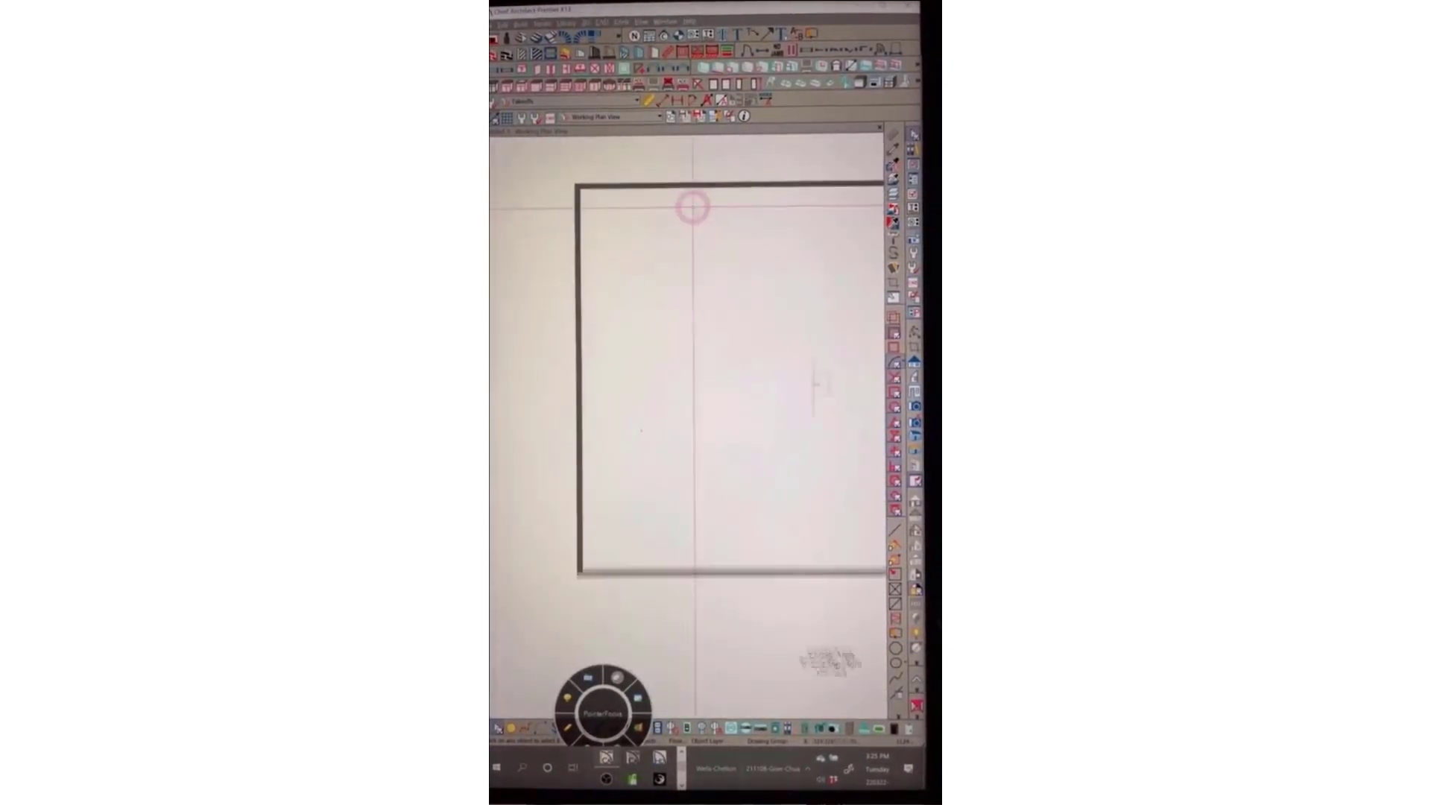
middle_click_drag(693, 199, 716, 311)
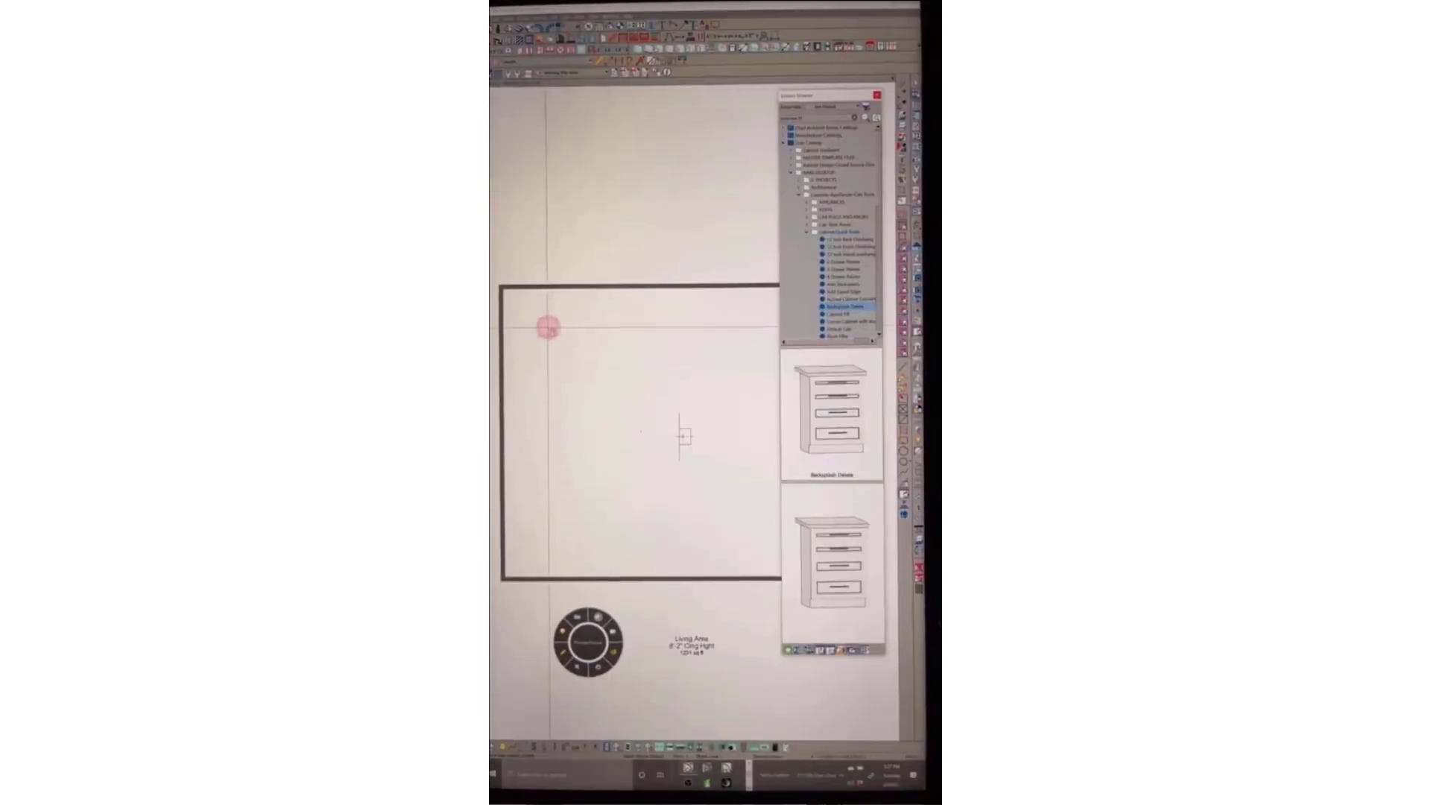
scroll(569, 320, "up", 4)
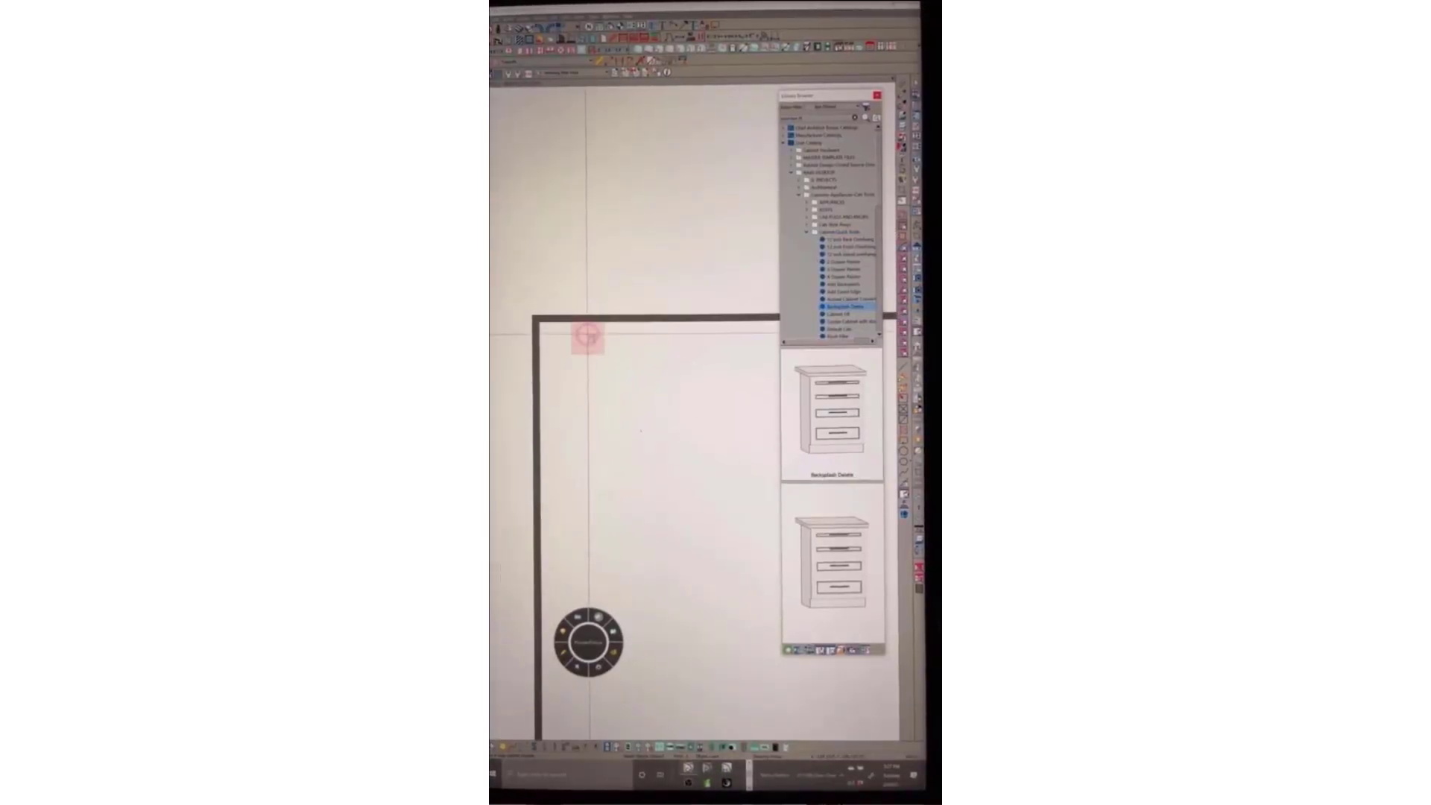
left_click(589, 335)
left_click(626, 339)
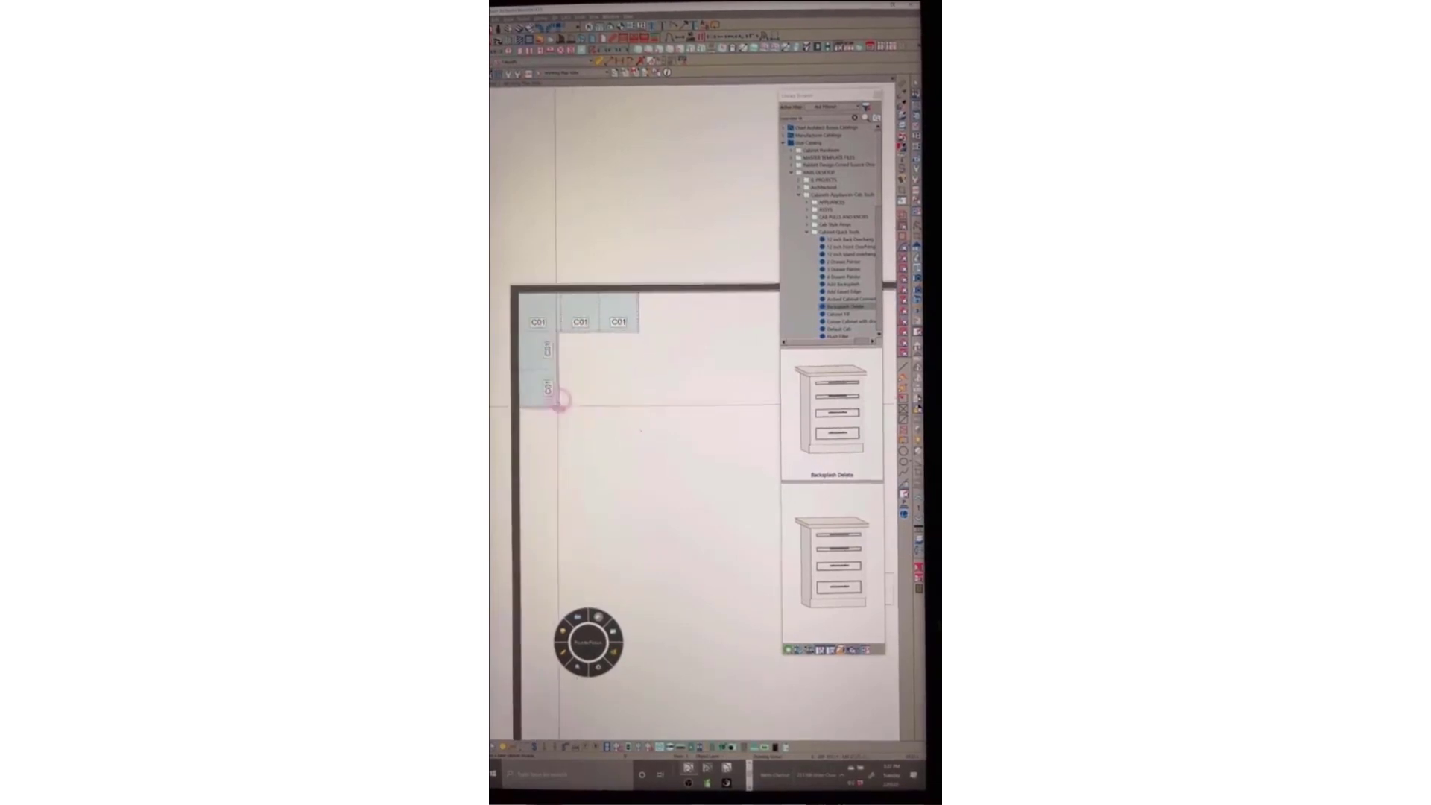
Widen the last base cabinet on the left wall by 9 inches
scroll(552, 400, "up", 1)
left_click(551, 401)
left_click_drag(570, 401, 574, 426)
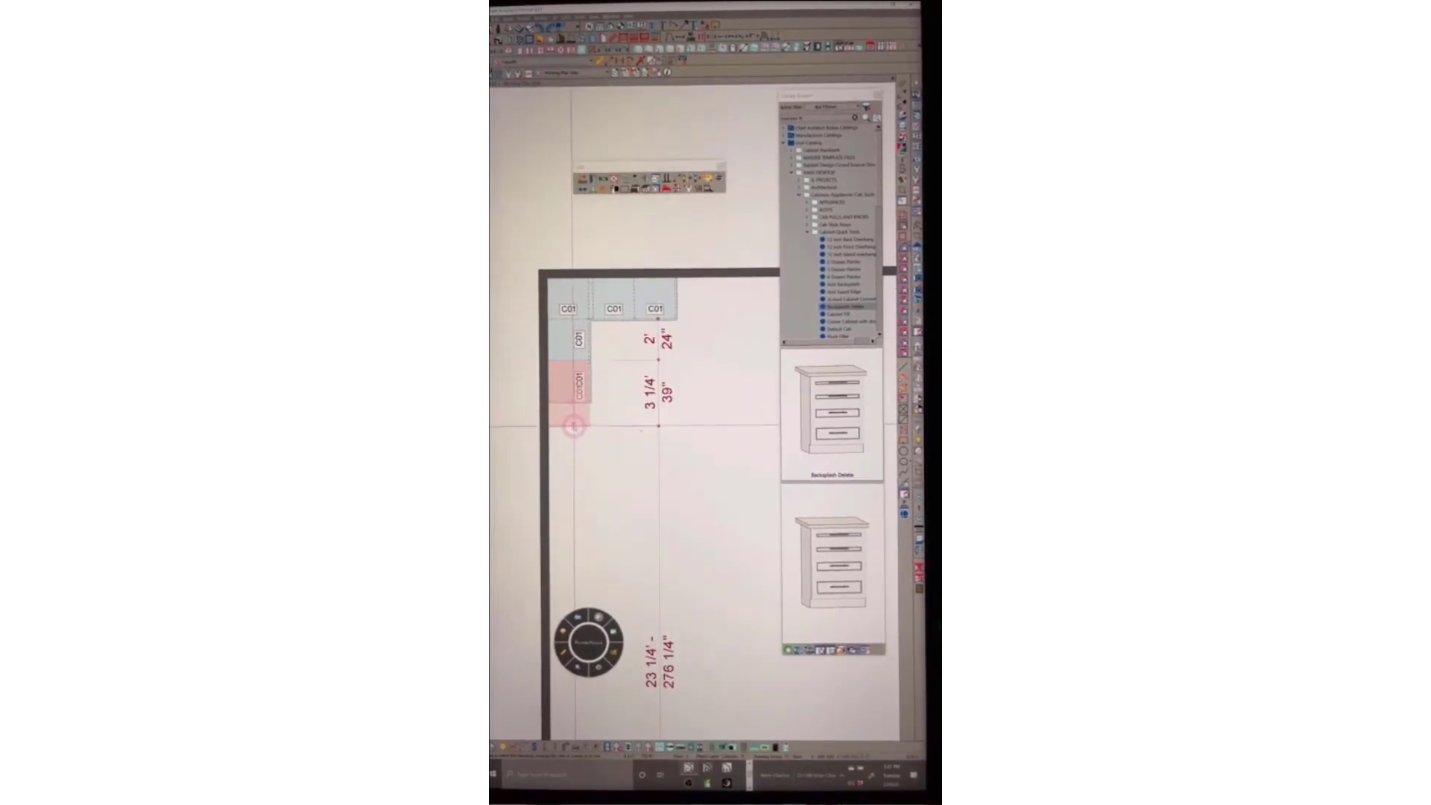
key("Tab")
type("9")
key("Return")
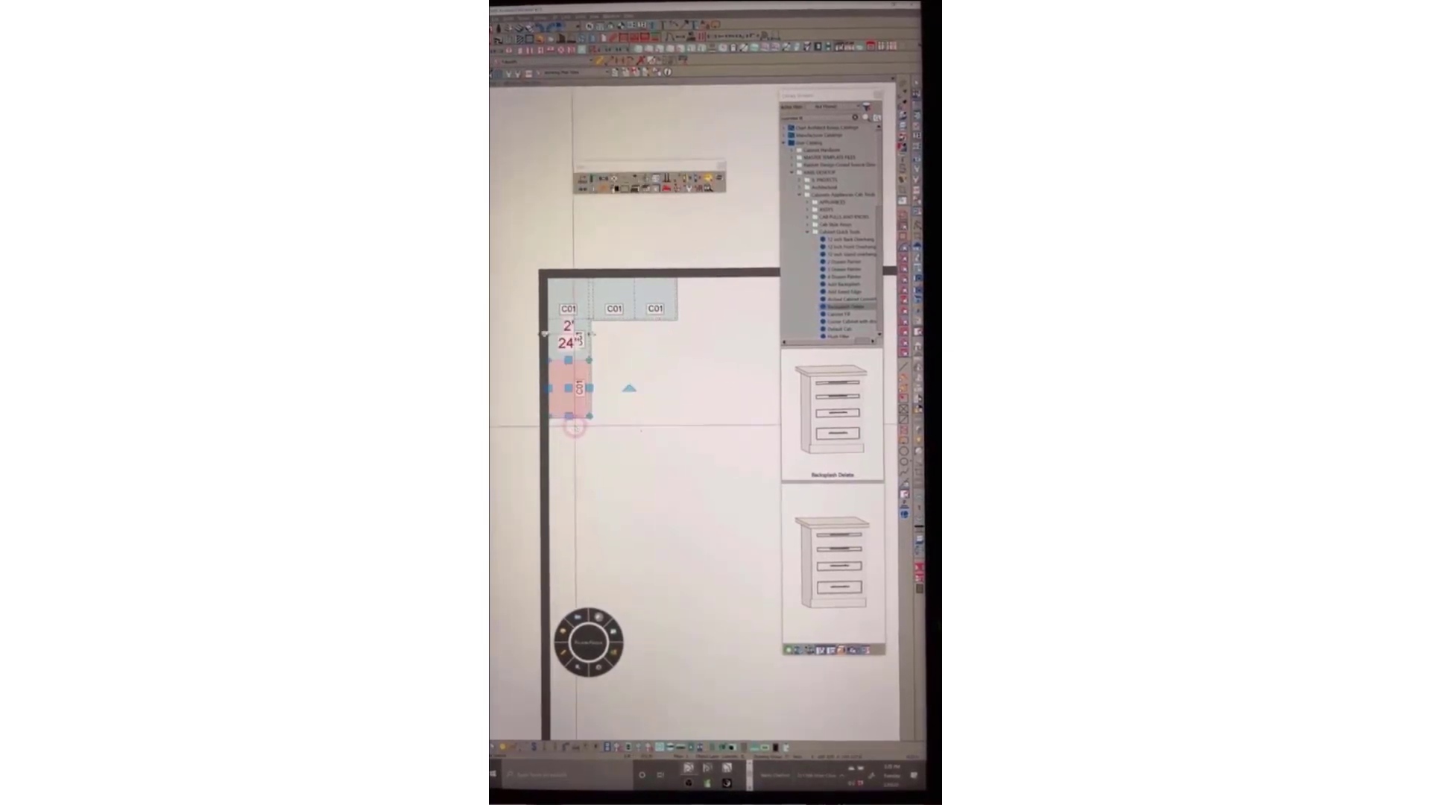
key("Escape")
Add another base cabinet to the left wall run and finish the run with a full-height cabinet
scroll(566, 435, "up", 1)
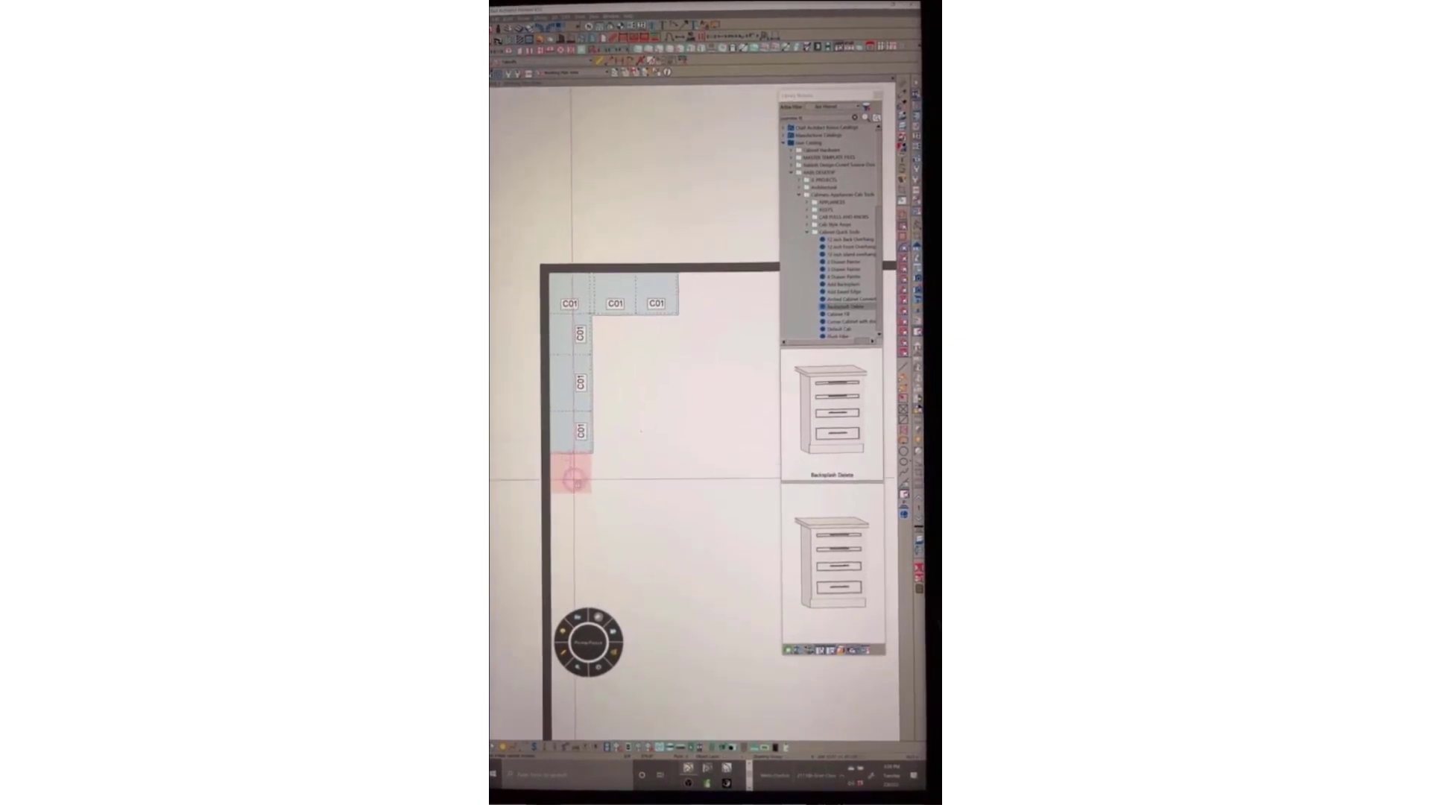
left_click(578, 470)
scroll(738, 173, "up", 1)
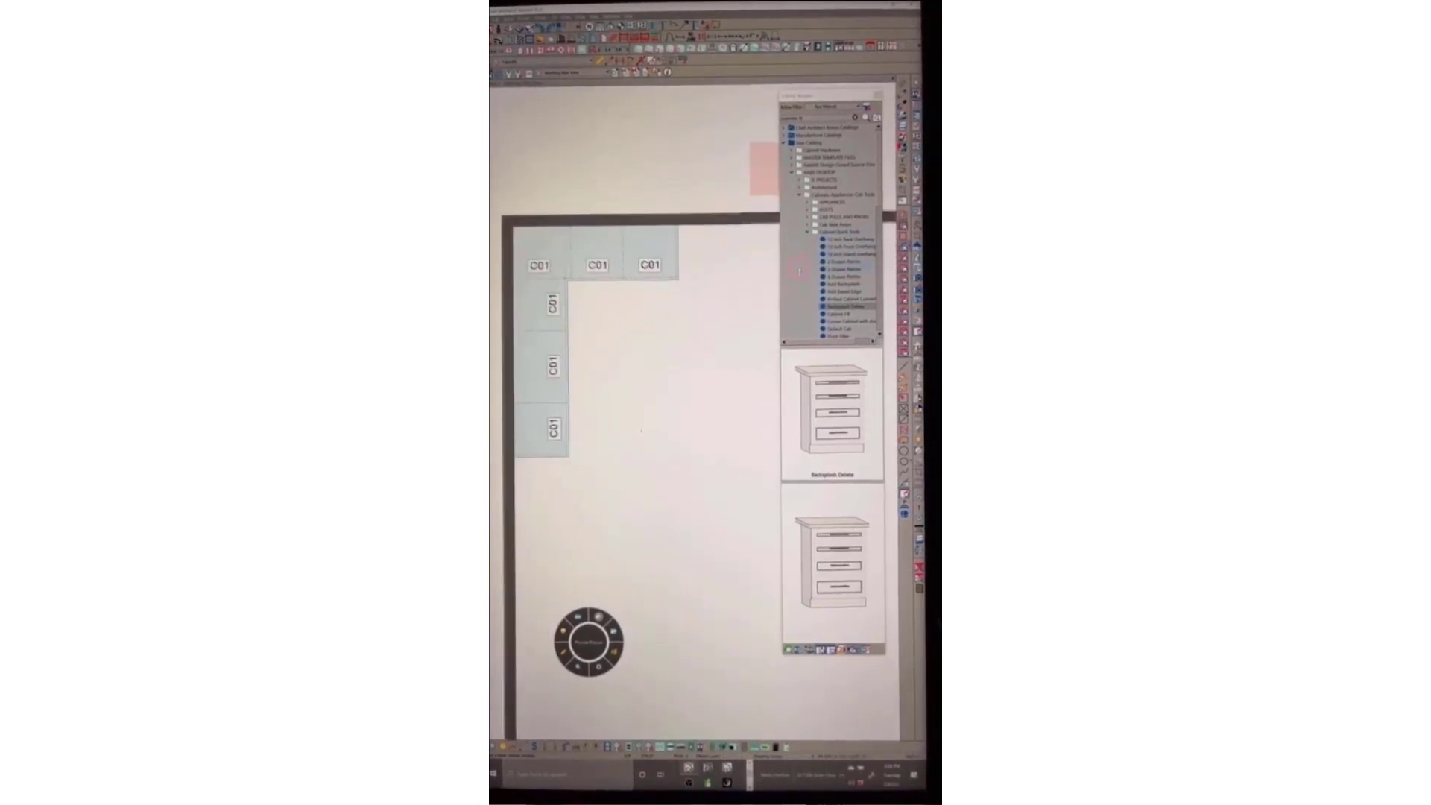
scroll(789, 167, "down", 1)
scroll(613, 401, "down", 2)
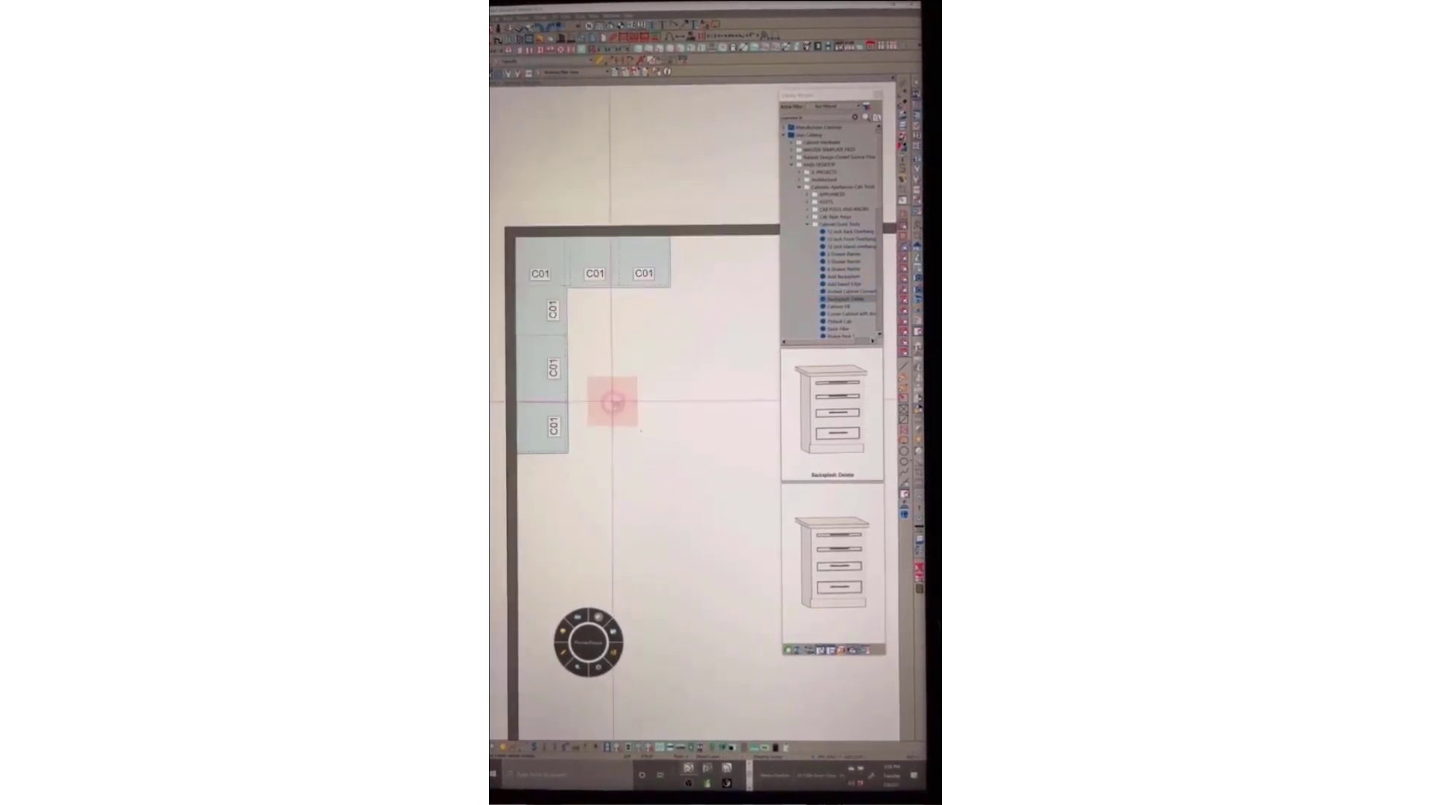
right_click(679, 403)
left_click(706, 403)
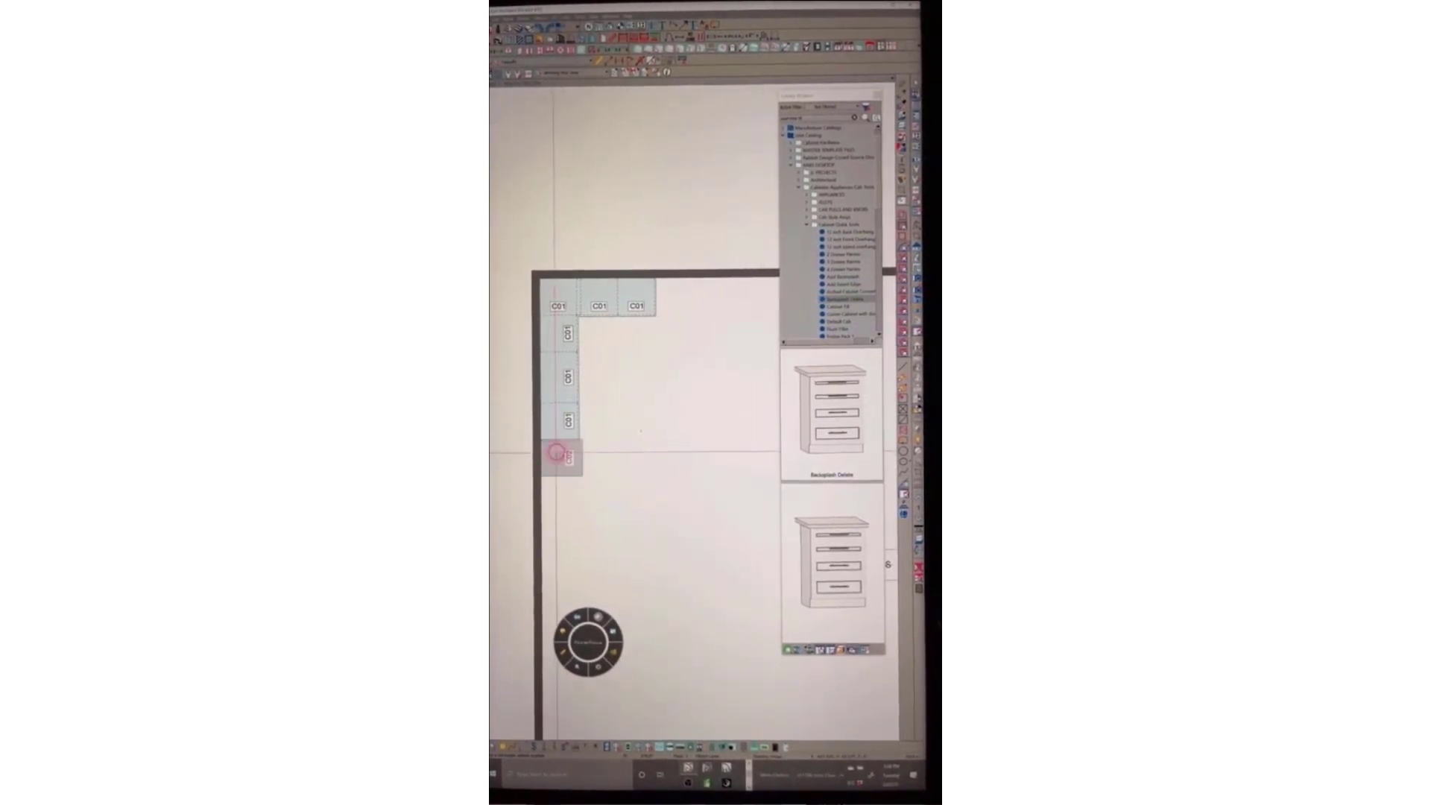
scroll(634, 400, "up", 1)
Place wall cabinets above the left wall's base cabinets, including one in the room corner
right_click(633, 400)
left_click(662, 401)
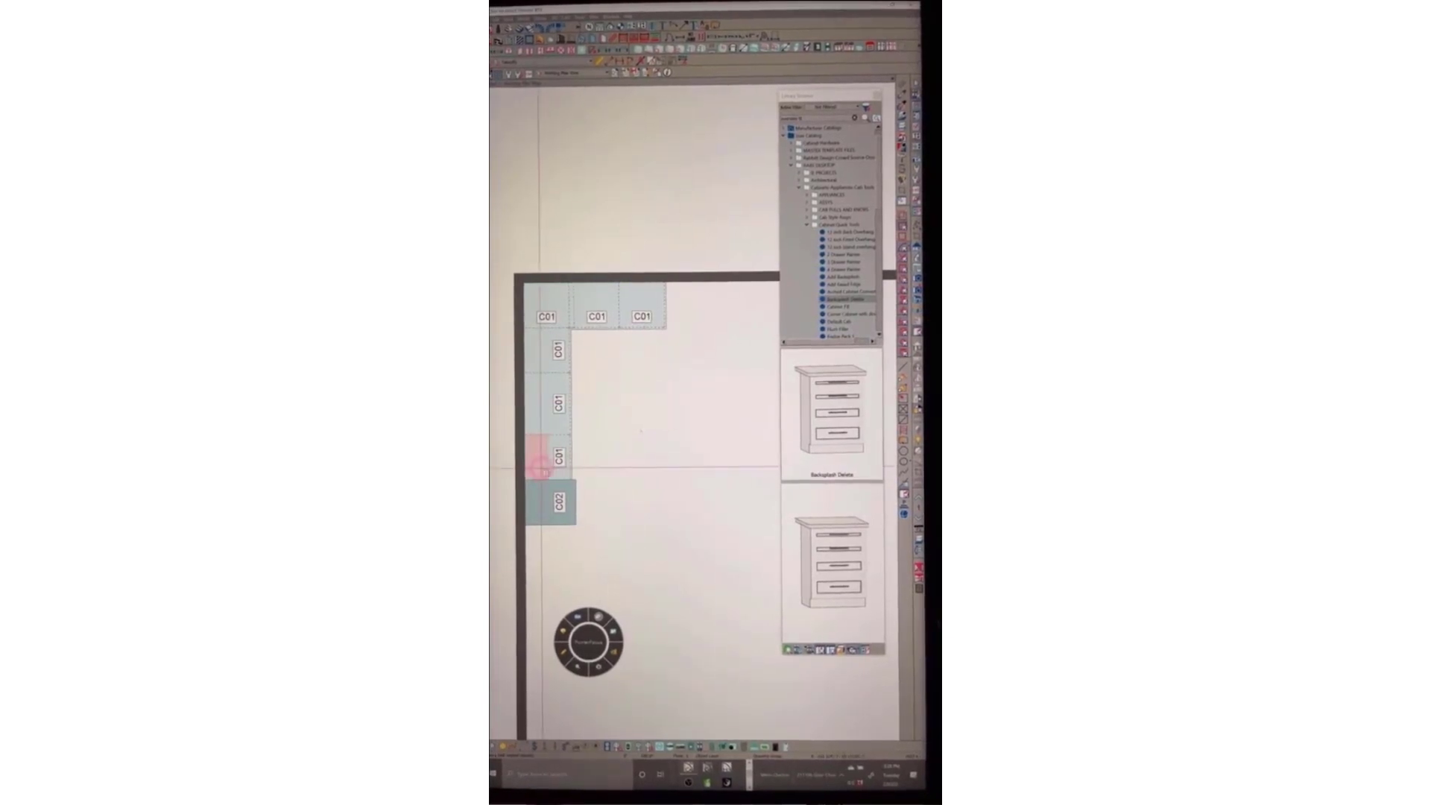
left_click(537, 451)
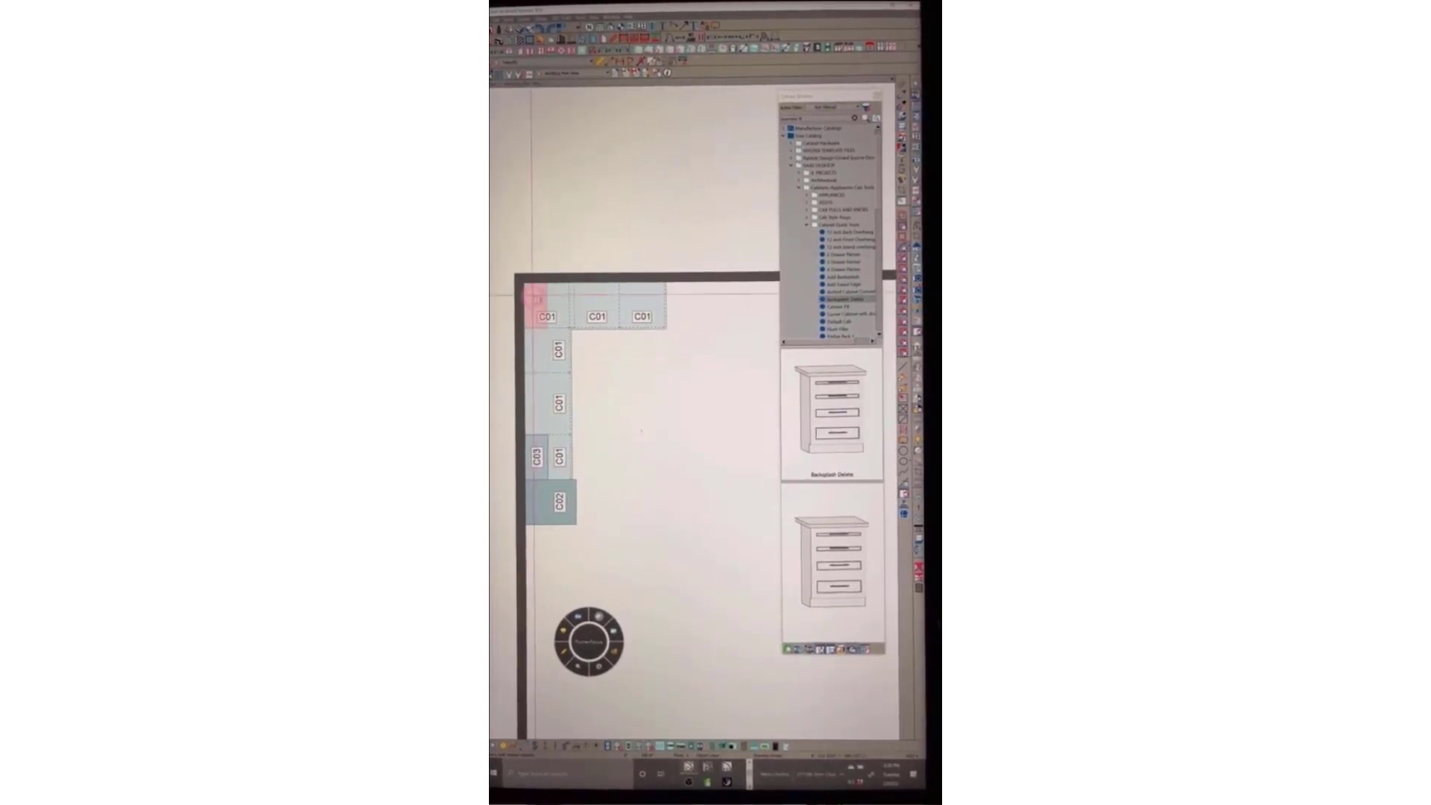
left_click(531, 340)
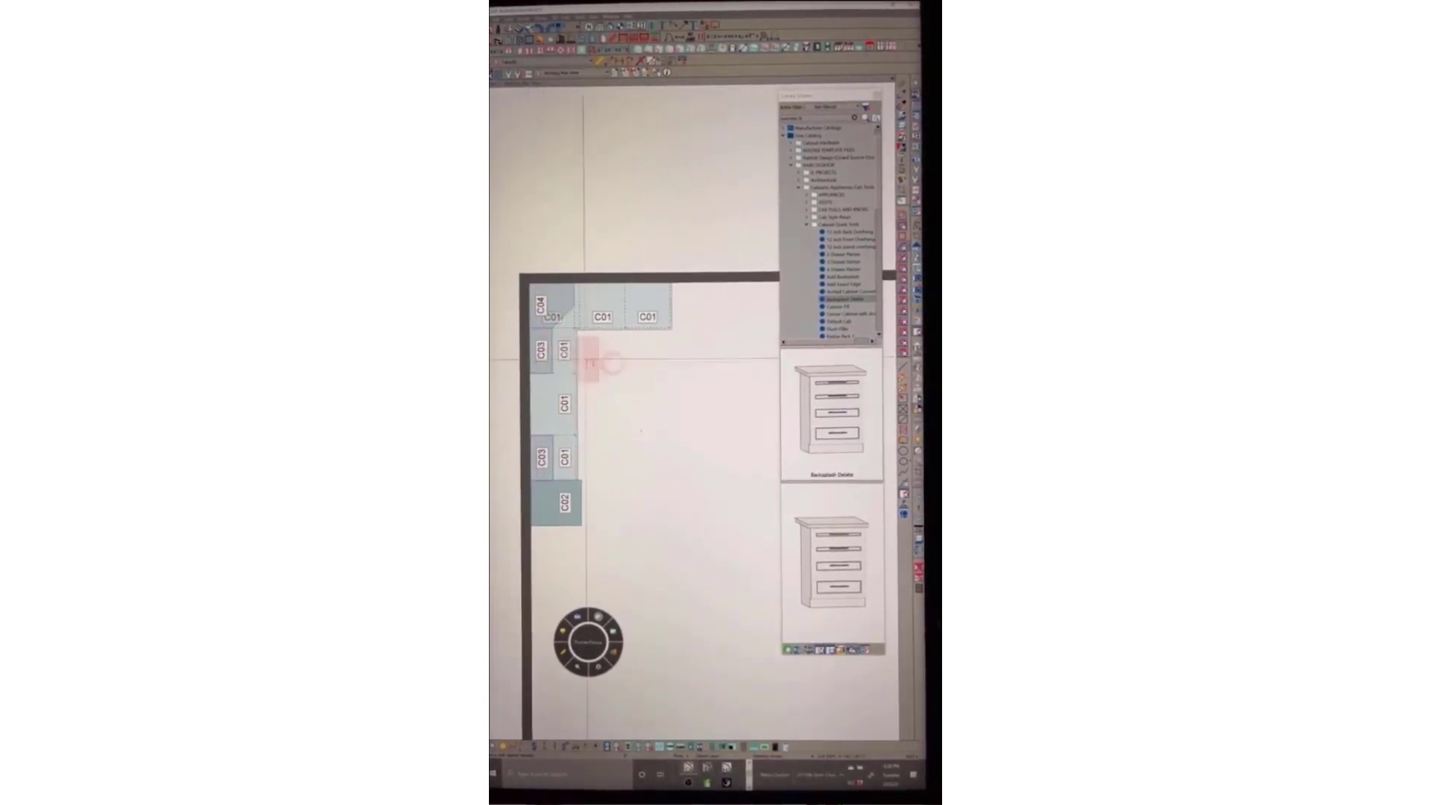
scroll(581, 347, "up", 1)
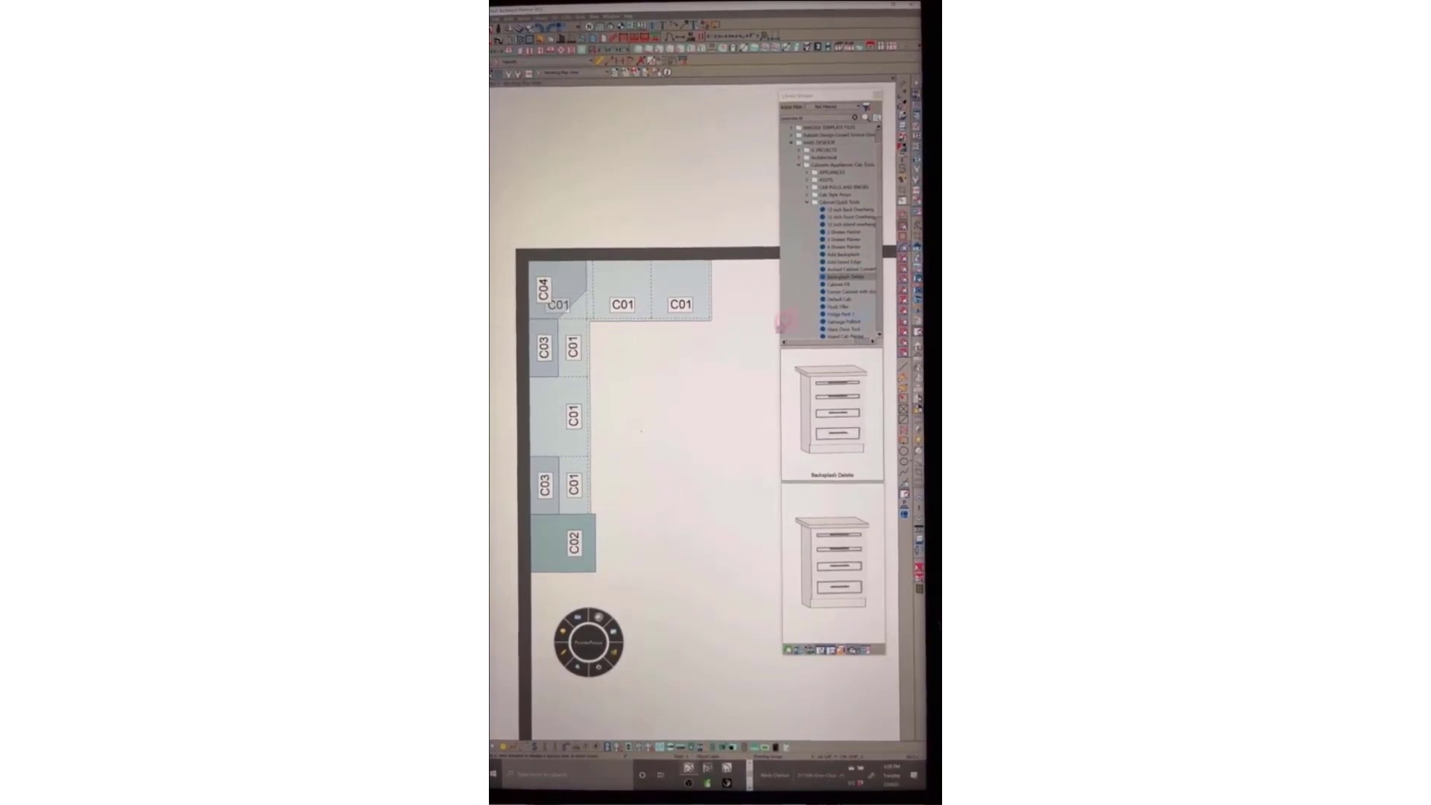
Create a 3D camera view aimed at the cabinet corner and turn it to the end base cabinet
middle_click_drag(723, 441, 695, 430)
left_click_drag(704, 476, 600, 376)
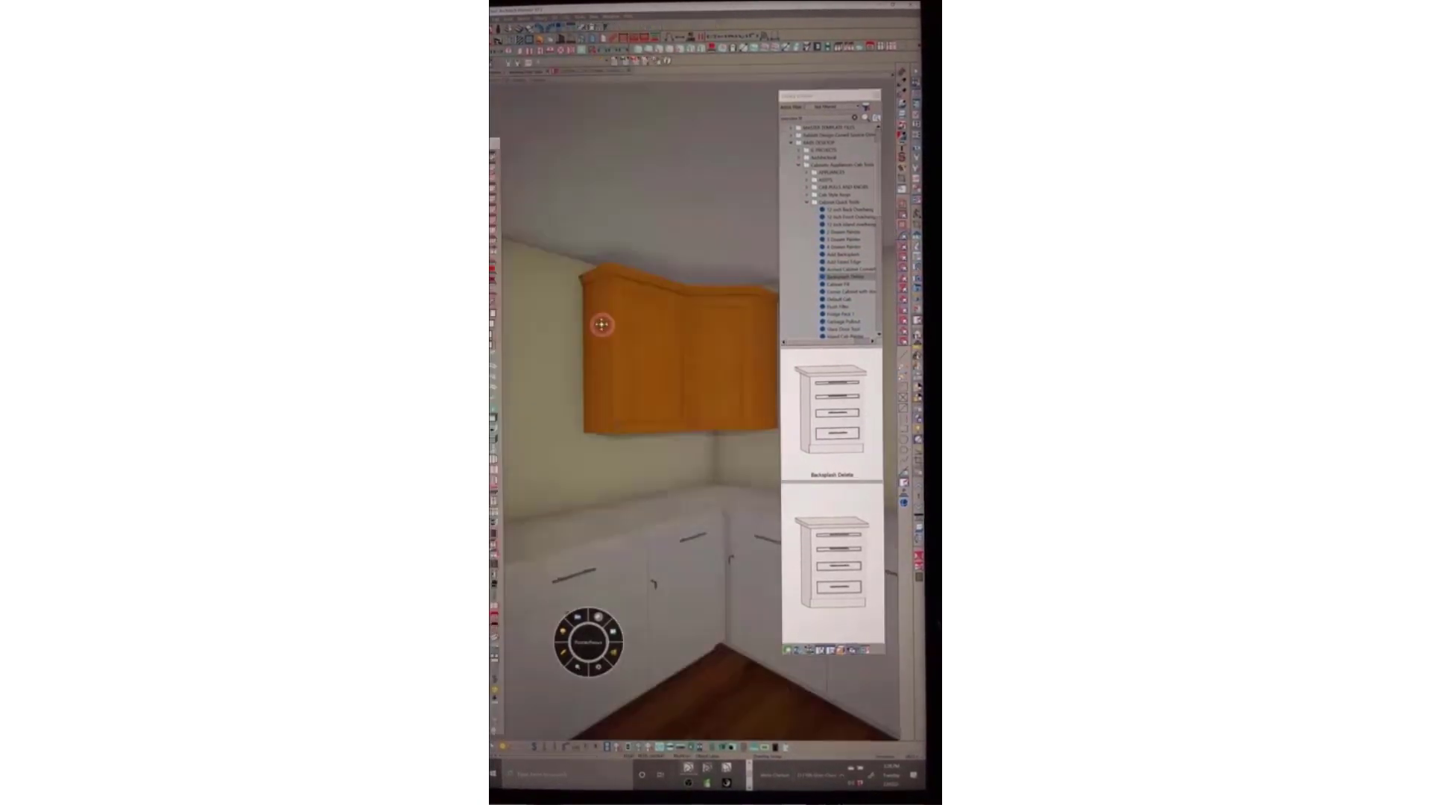
middle_click_drag(624, 353, 636, 502)
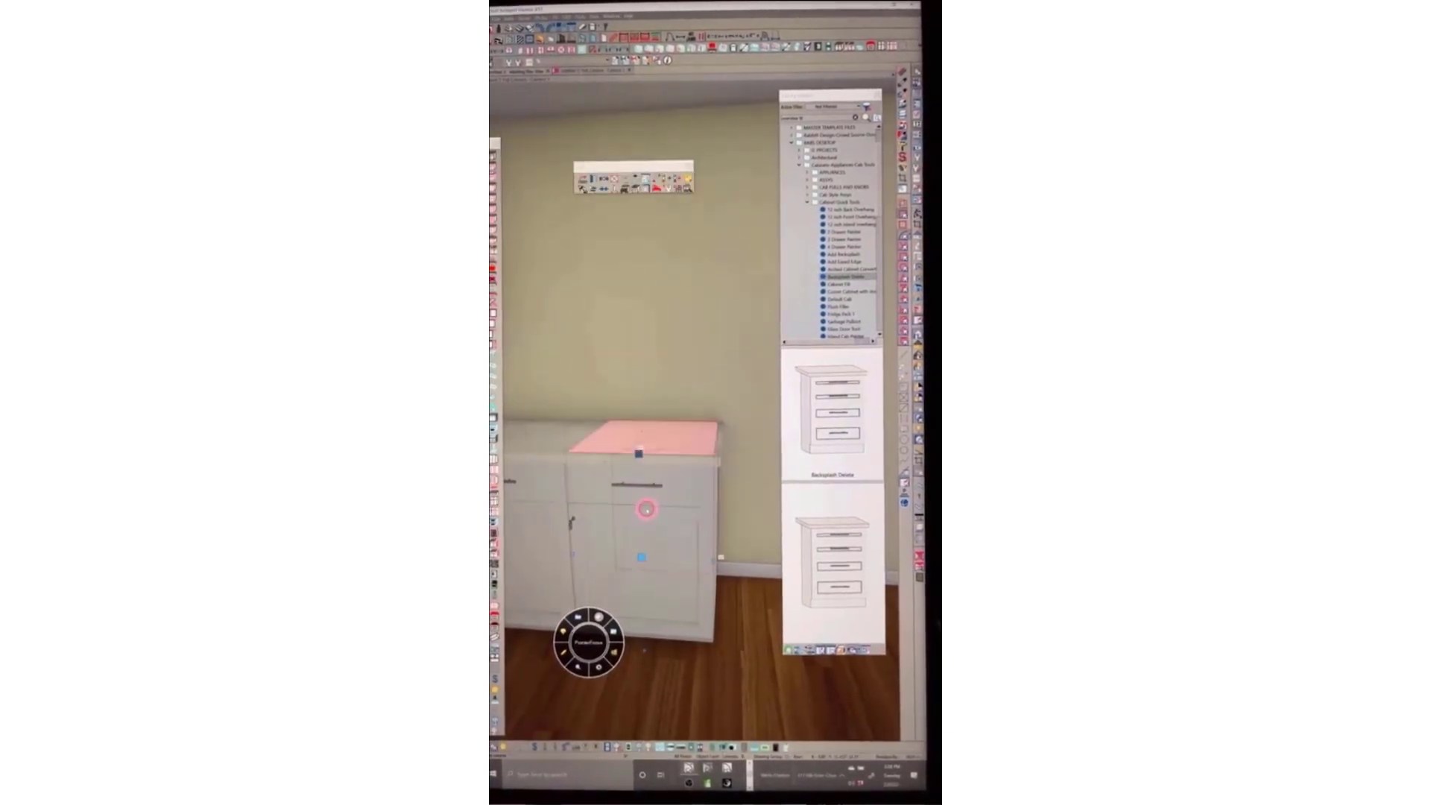
Change the end base cabinet's door to a drawer and split it horizontally to make a three-drawer front
double_click(667, 493)
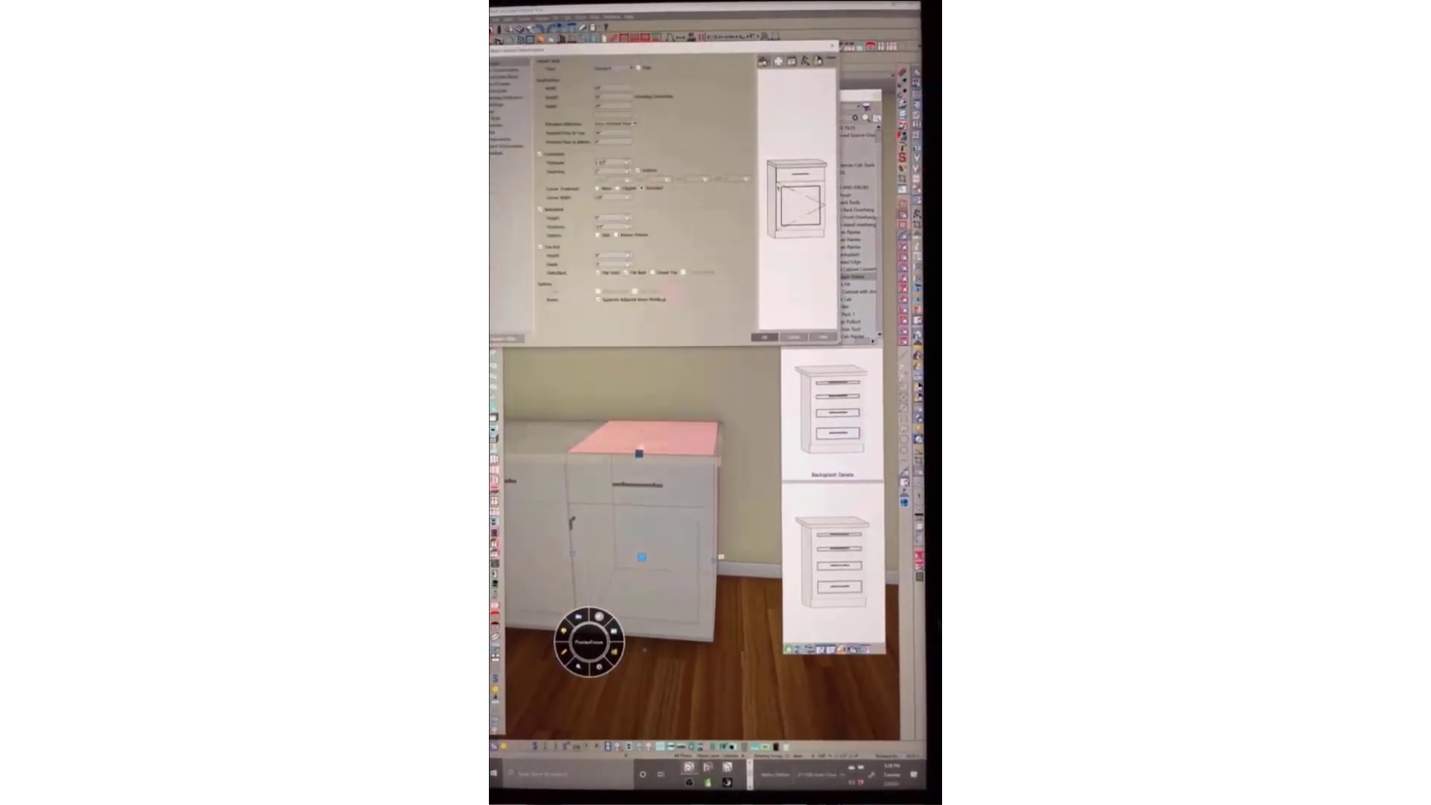
left_click(802, 199)
left_click(798, 197)
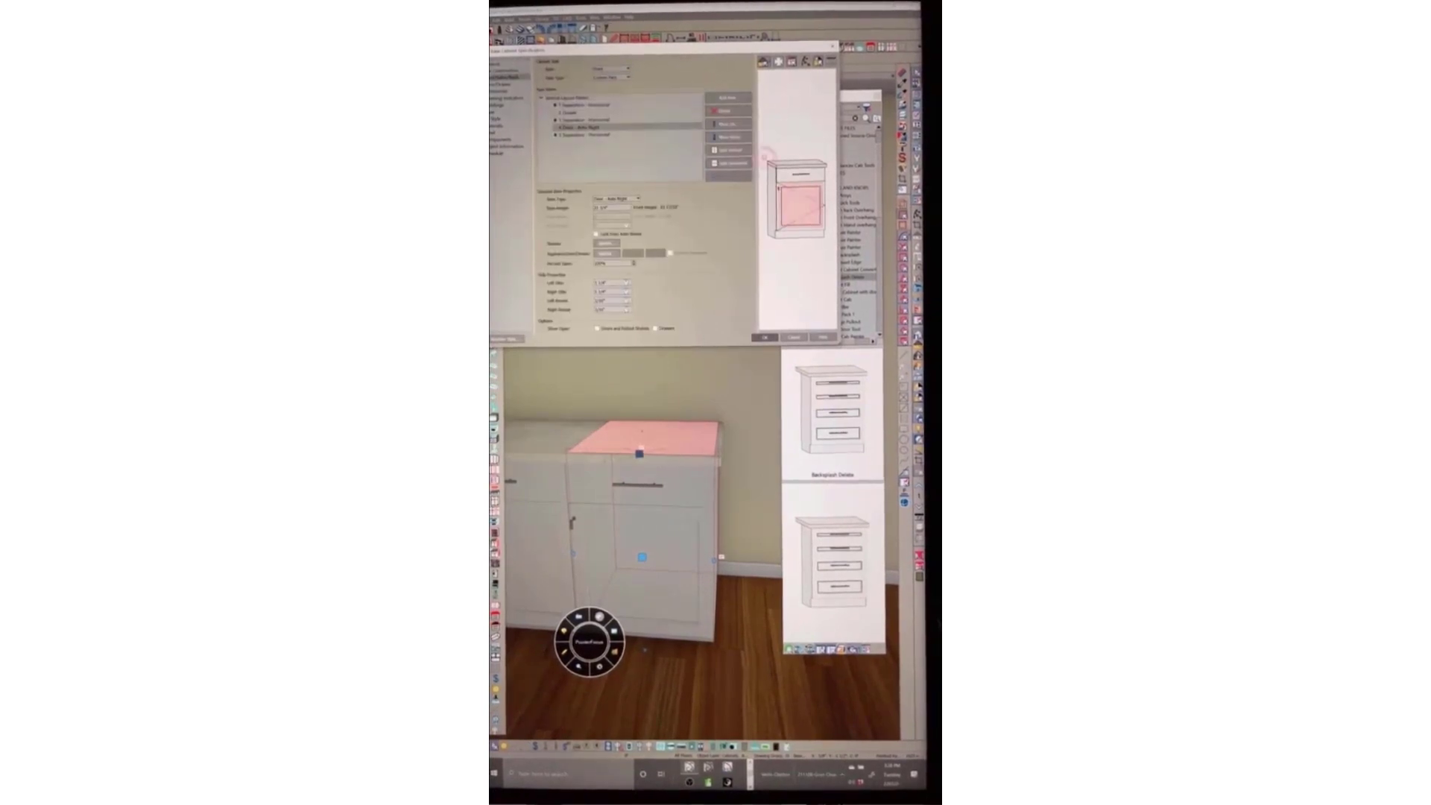
left_click(613, 199)
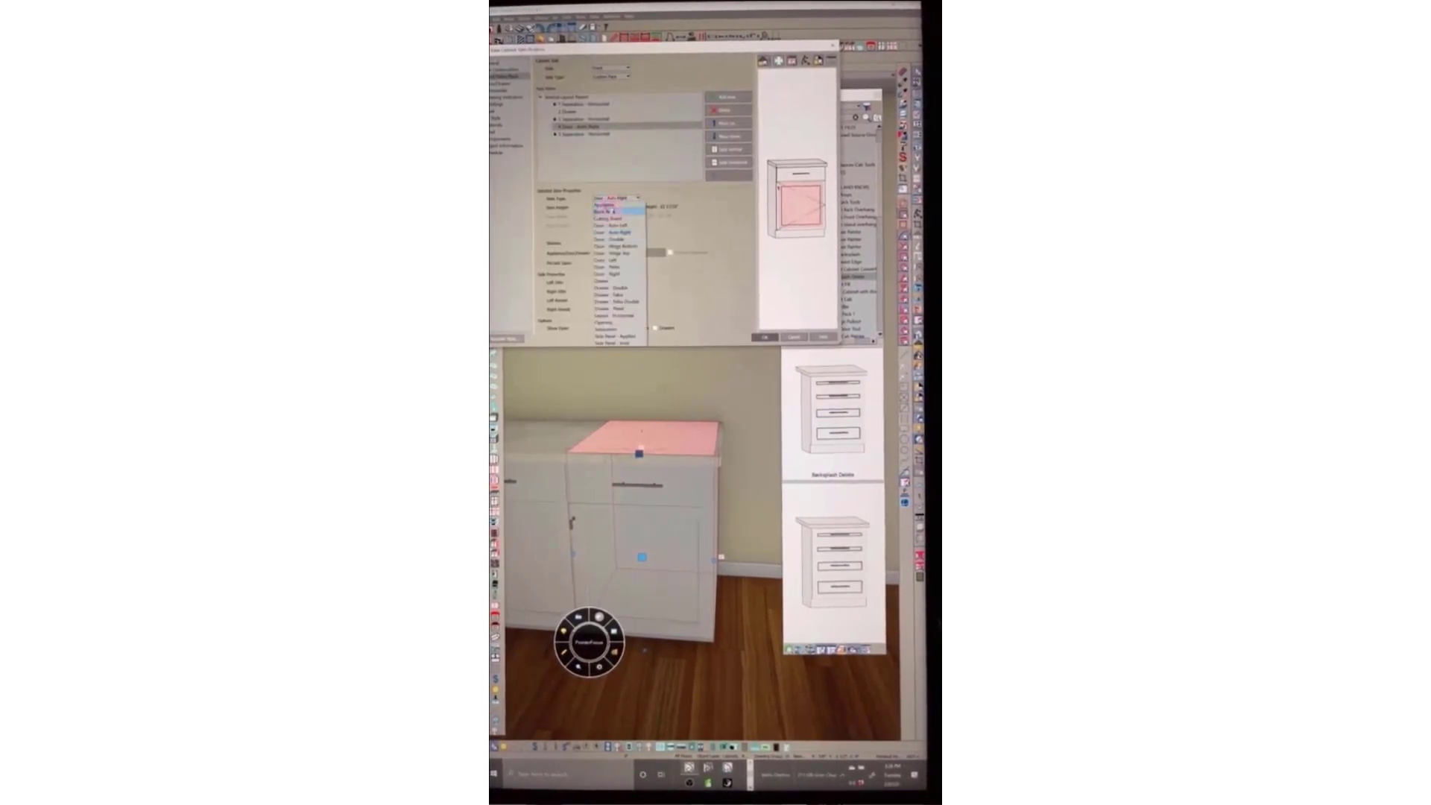
left_click(618, 281)
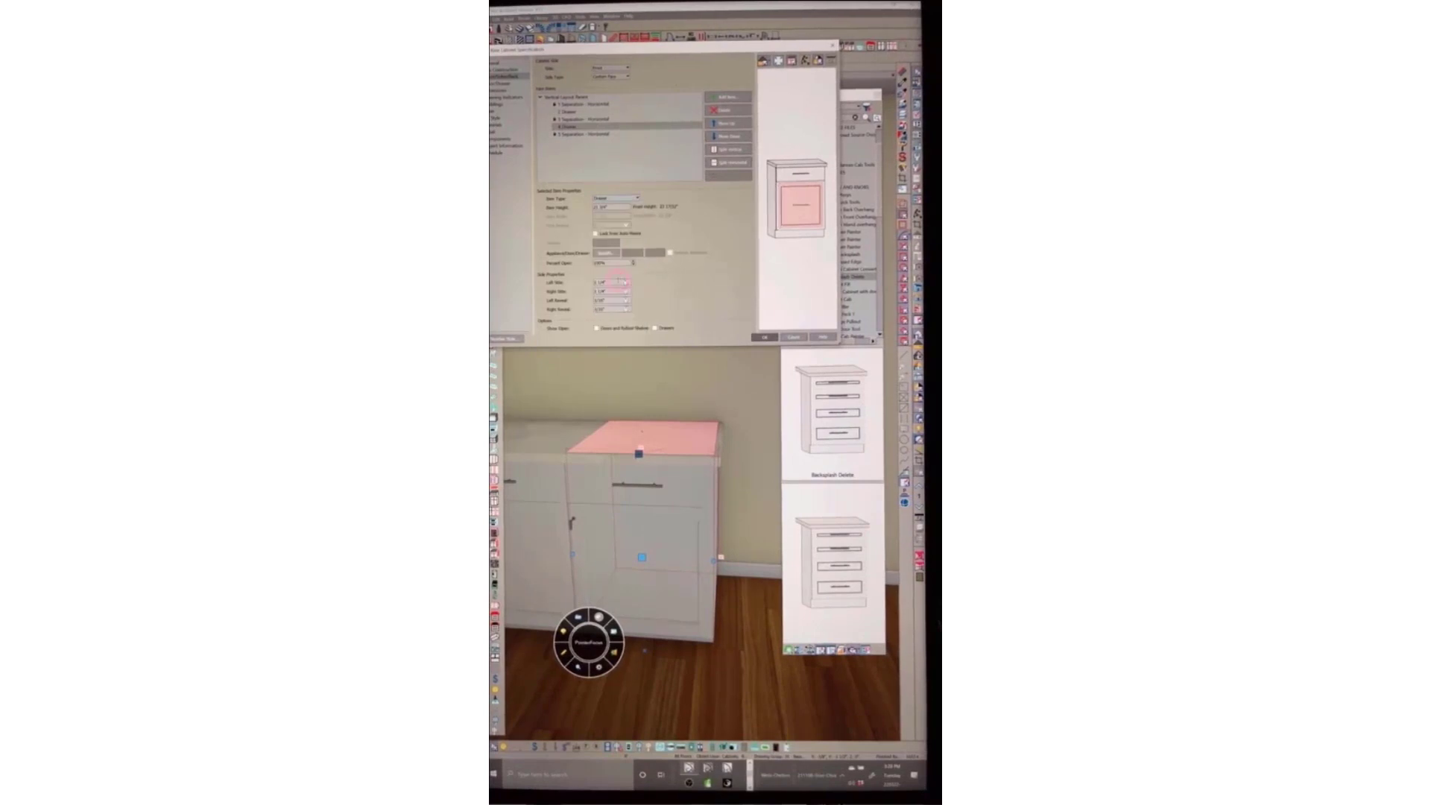
left_click(731, 163)
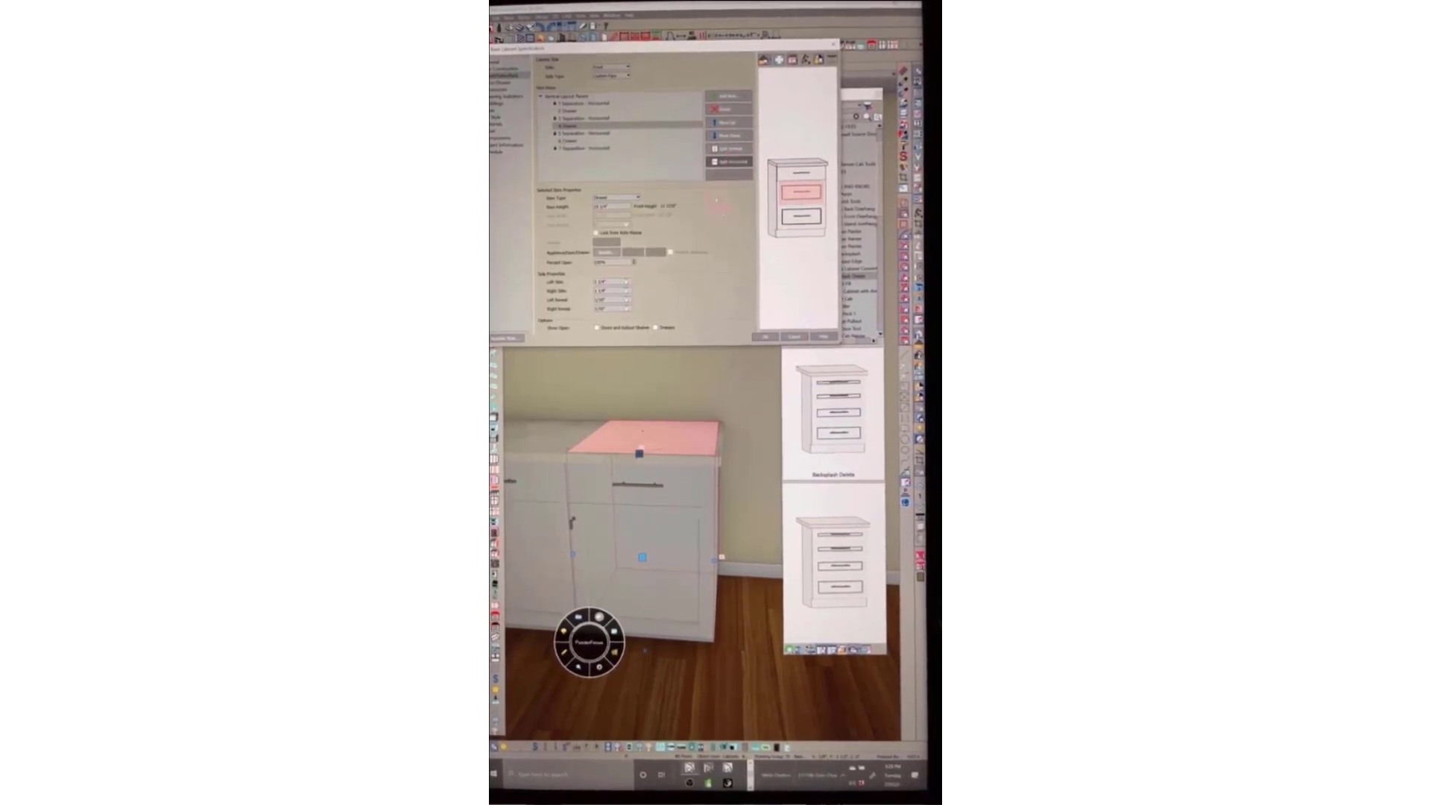
left_click(767, 337)
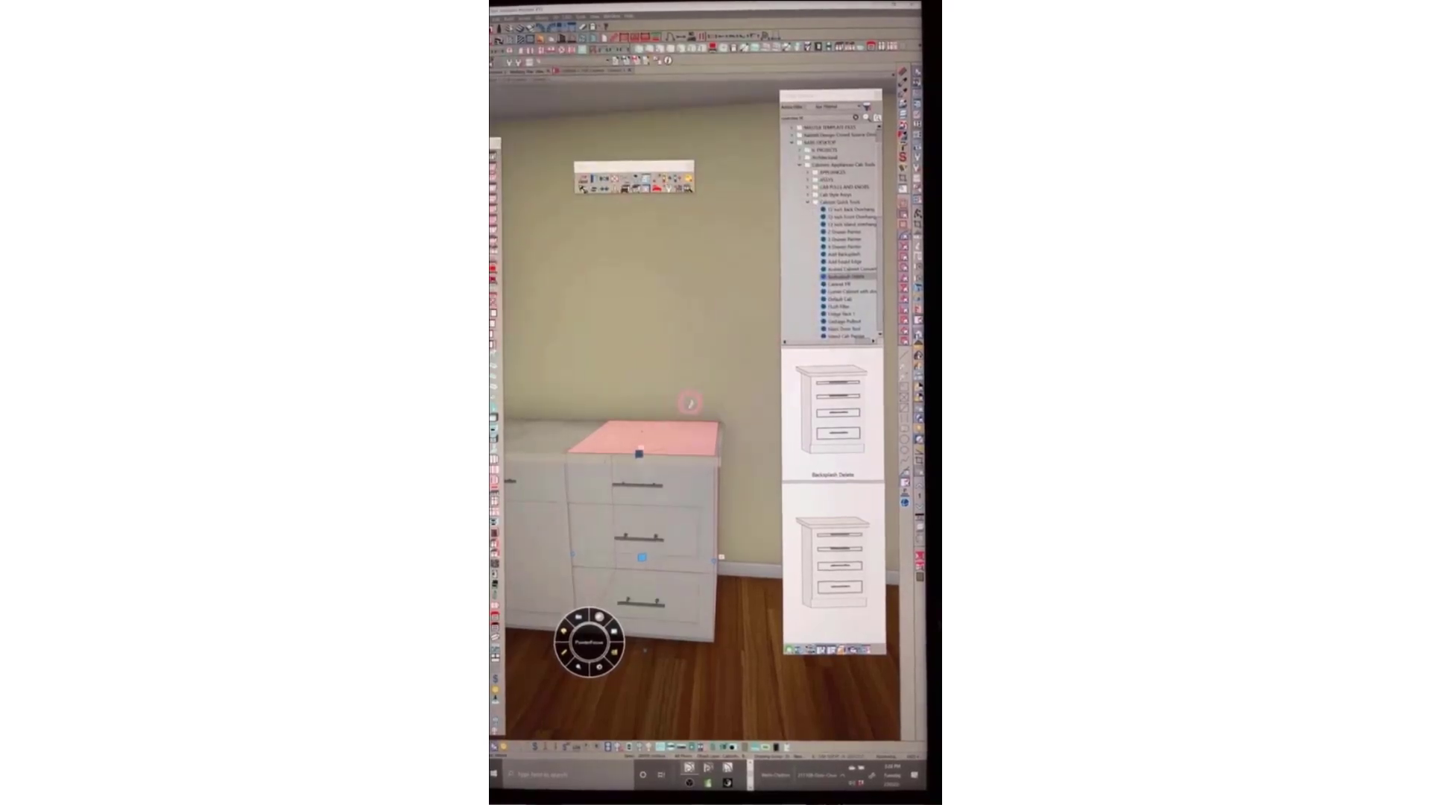
Reposition the two floating toolbars in the camera view, placing the edit toolbar over the three-drawer cabinet
scroll(653, 412, "down", 6)
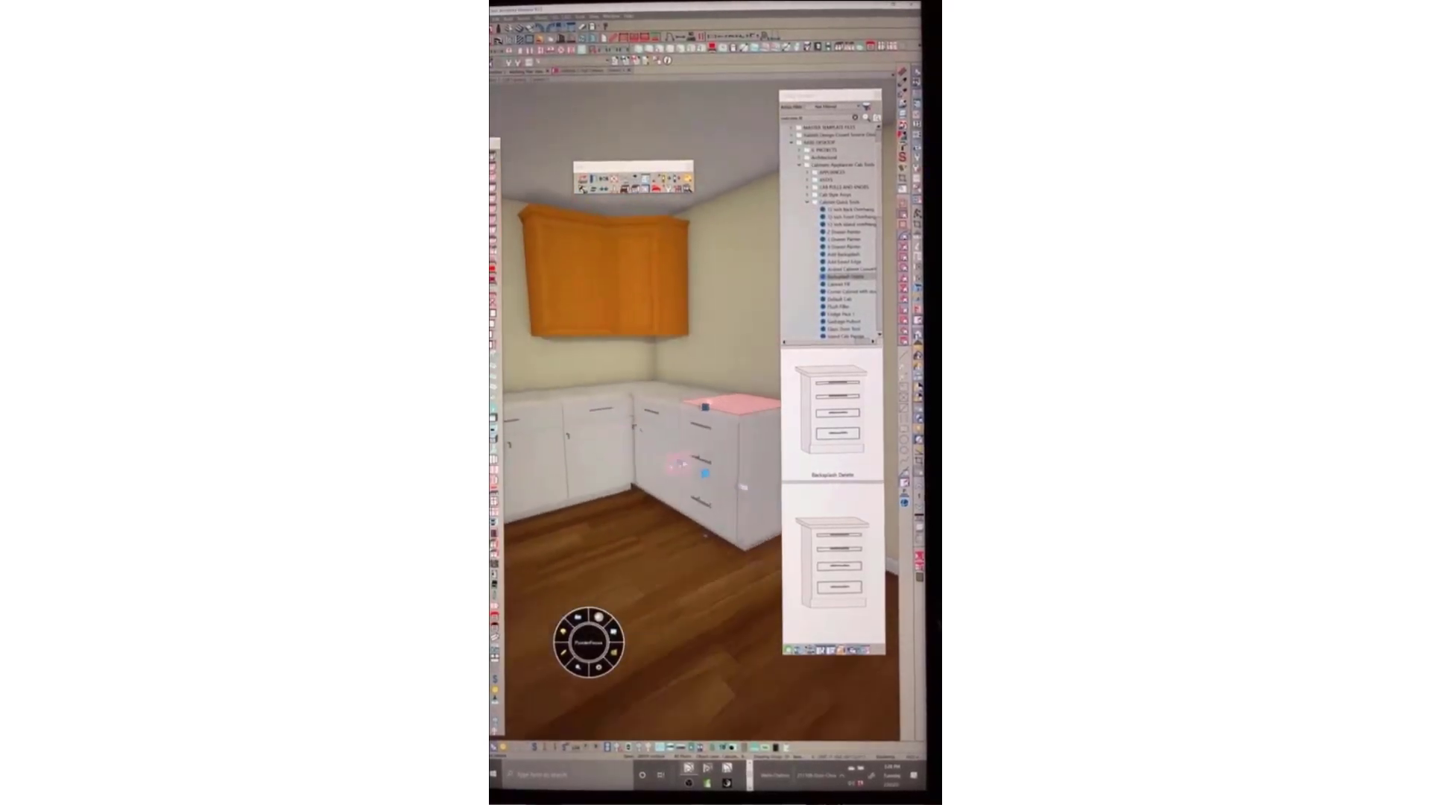
scroll(679, 417, "up", 4)
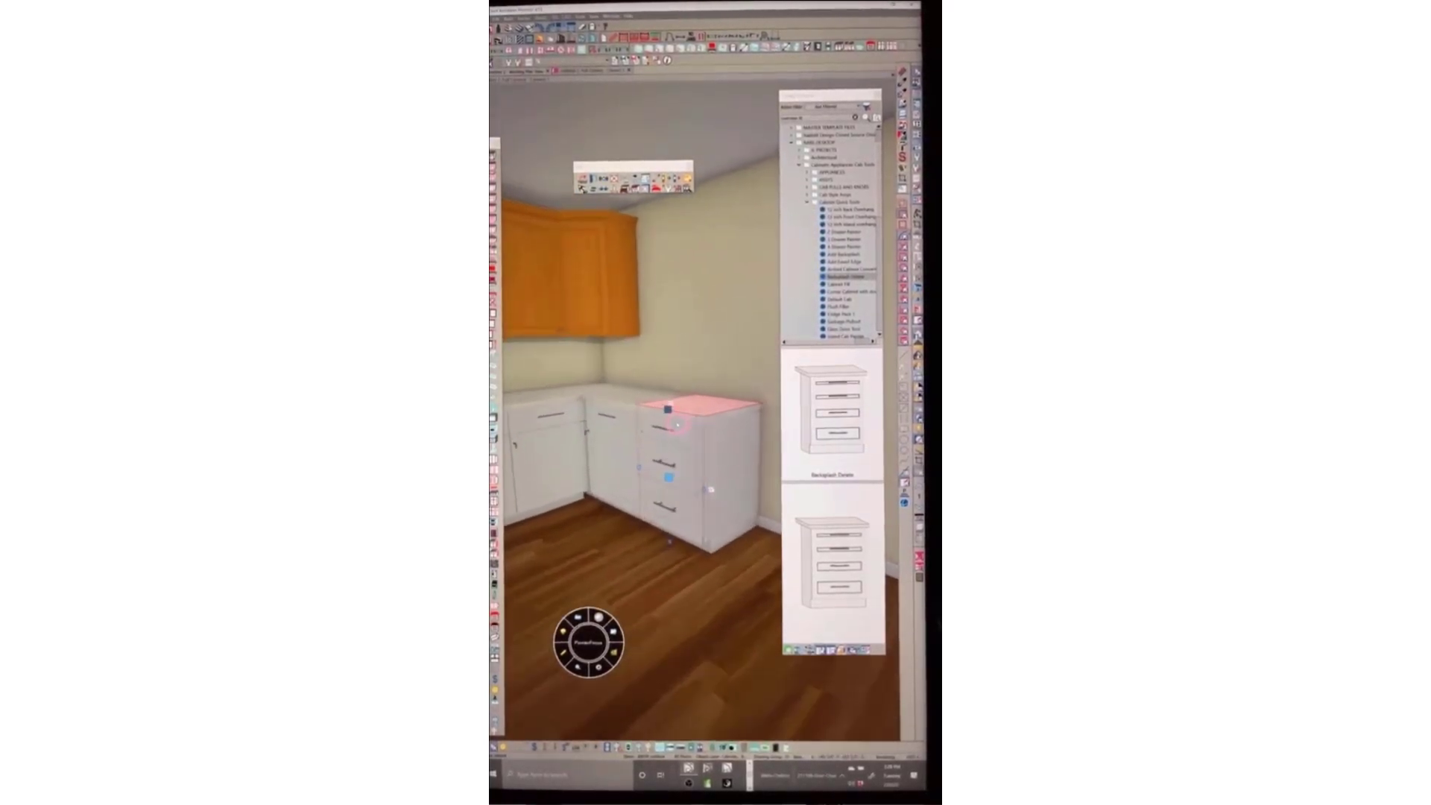
scroll(677, 461, "up", 5)
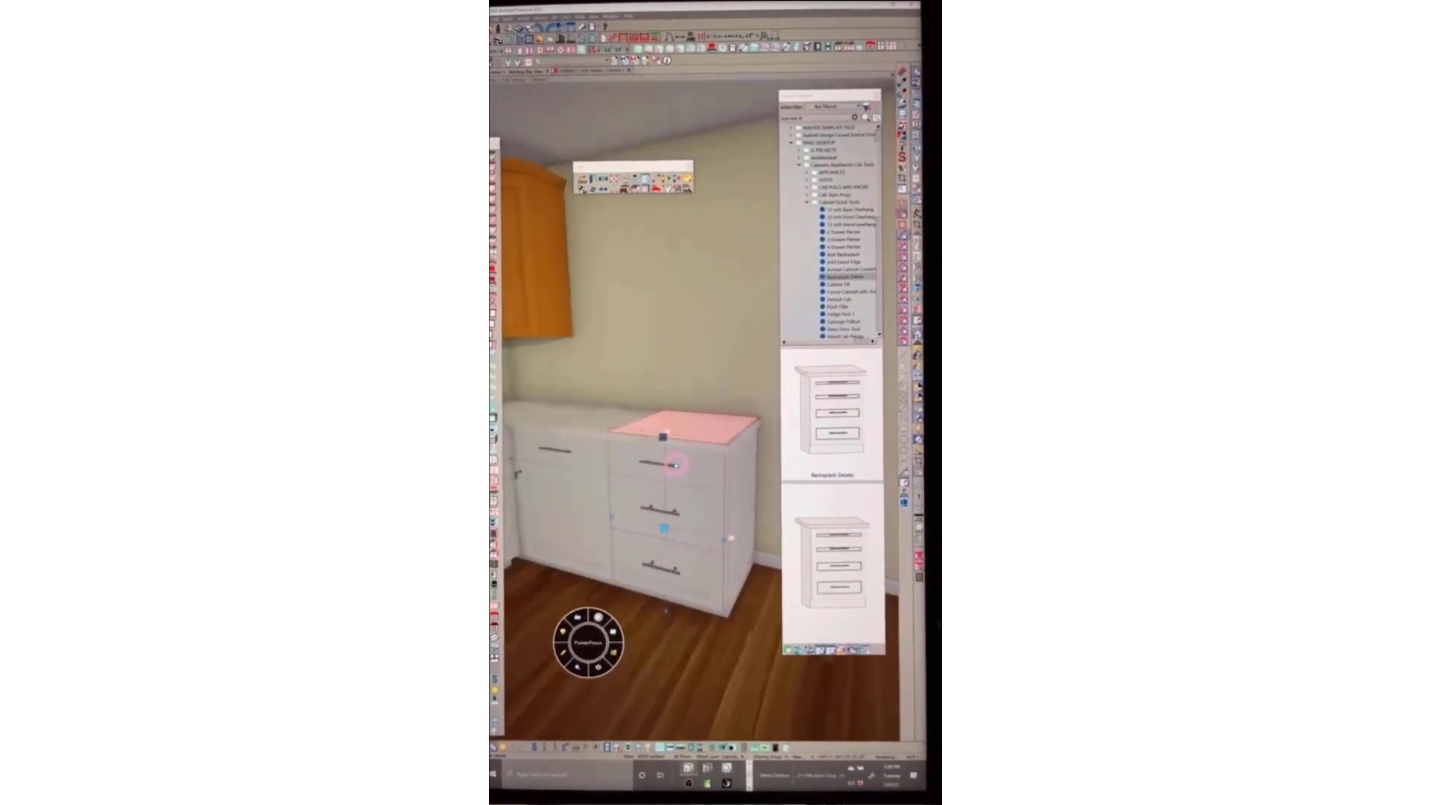
scroll(676, 464, "up", 2)
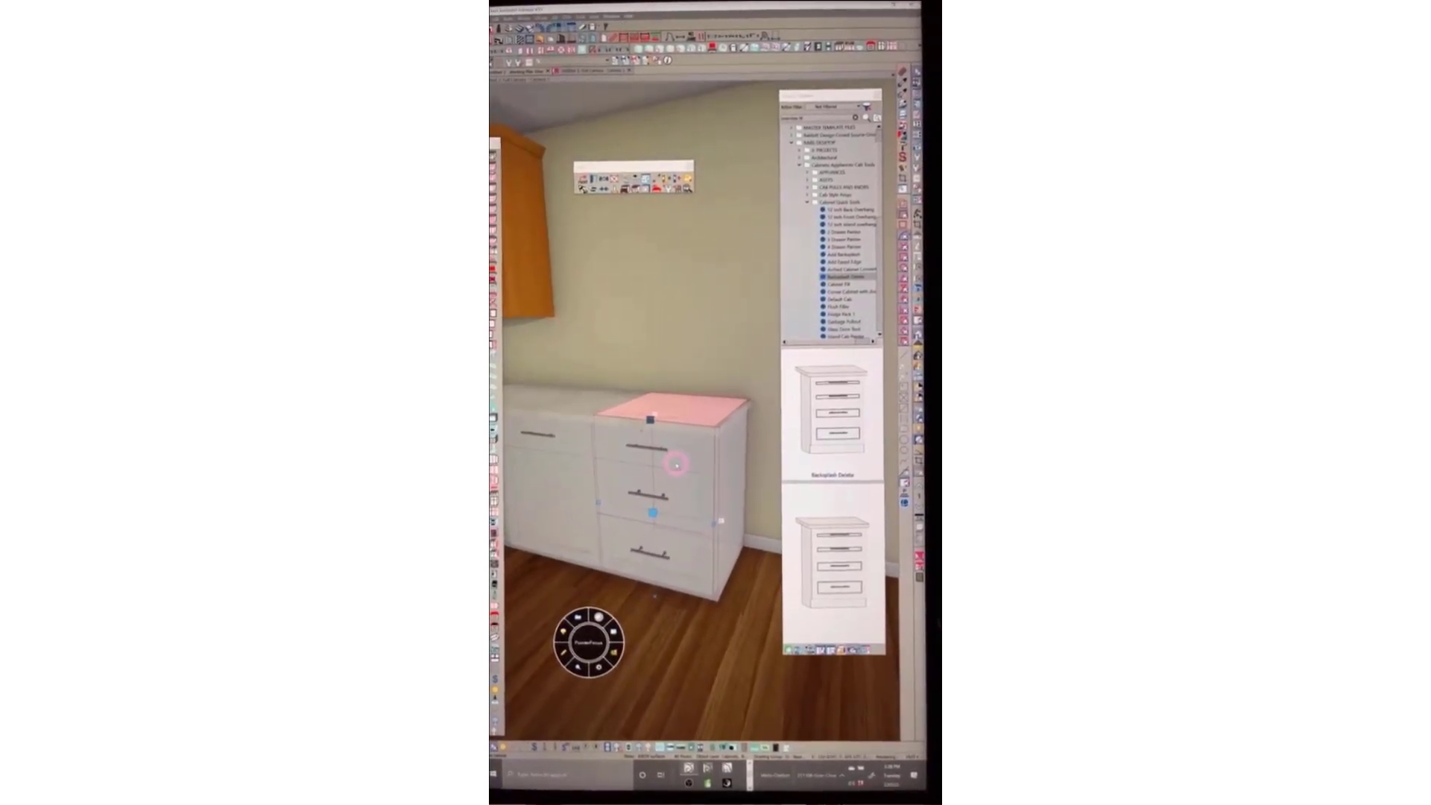
middle_click_drag(675, 466, 685, 197)
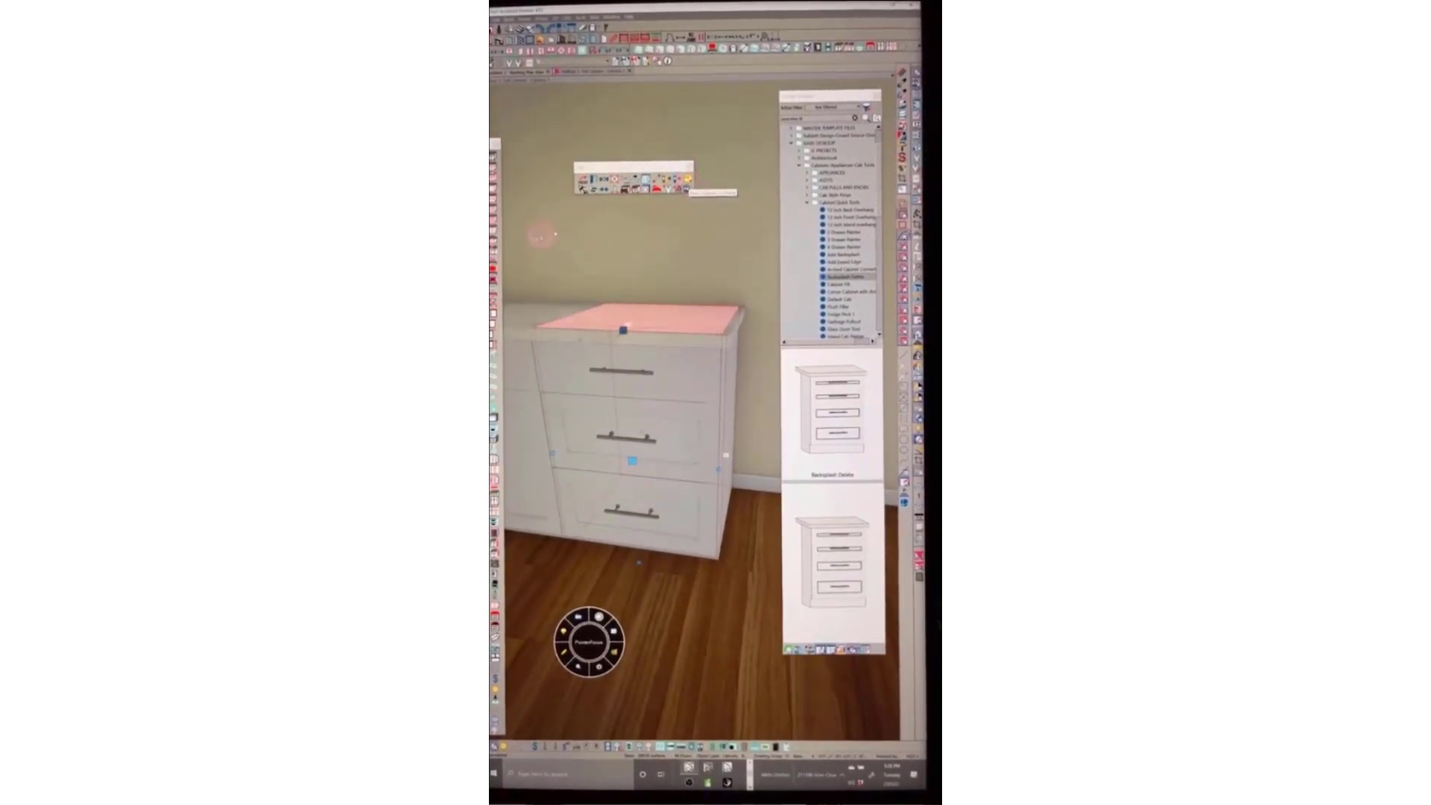
left_click_drag(505, 244, 596, 251)
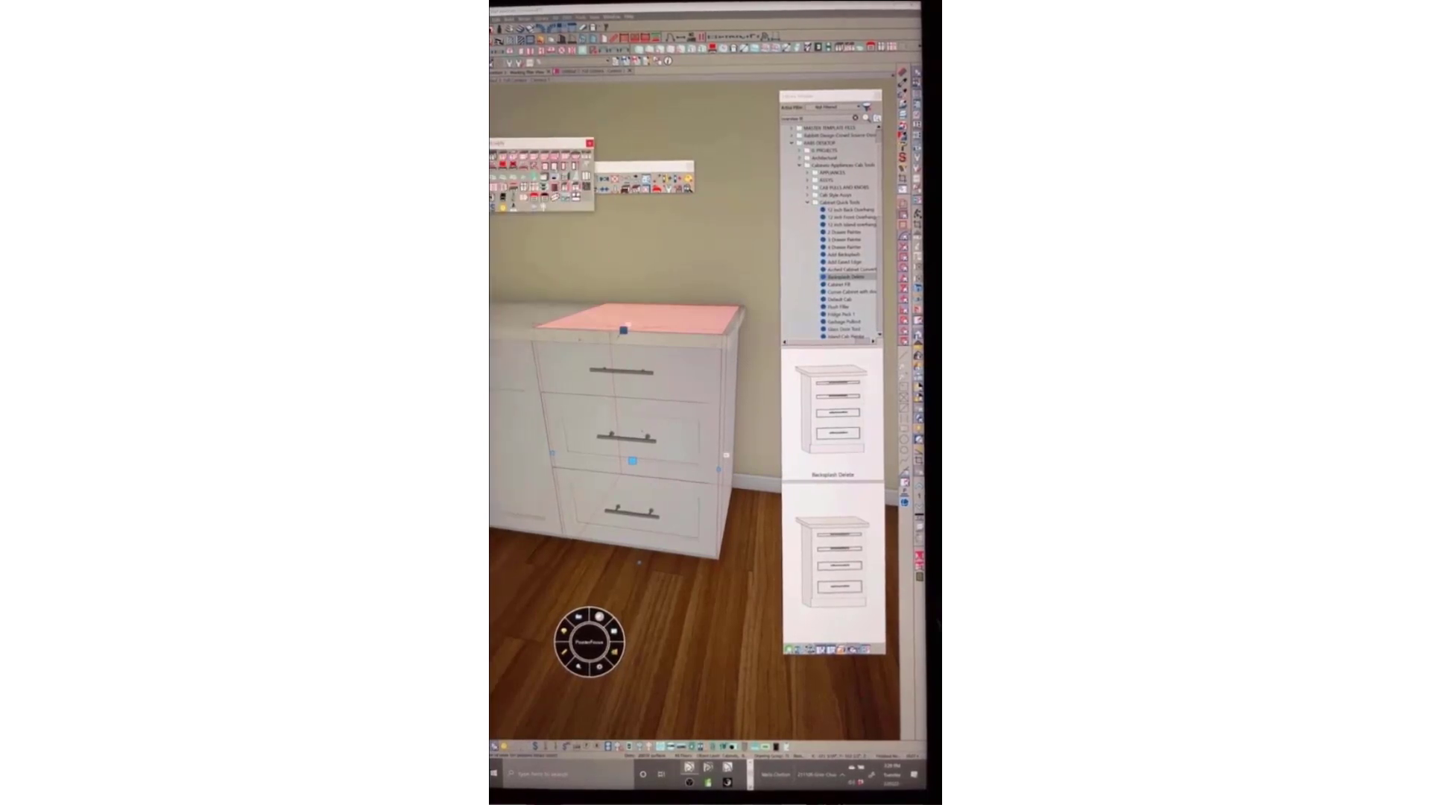
left_click_drag(551, 144, 729, 205)
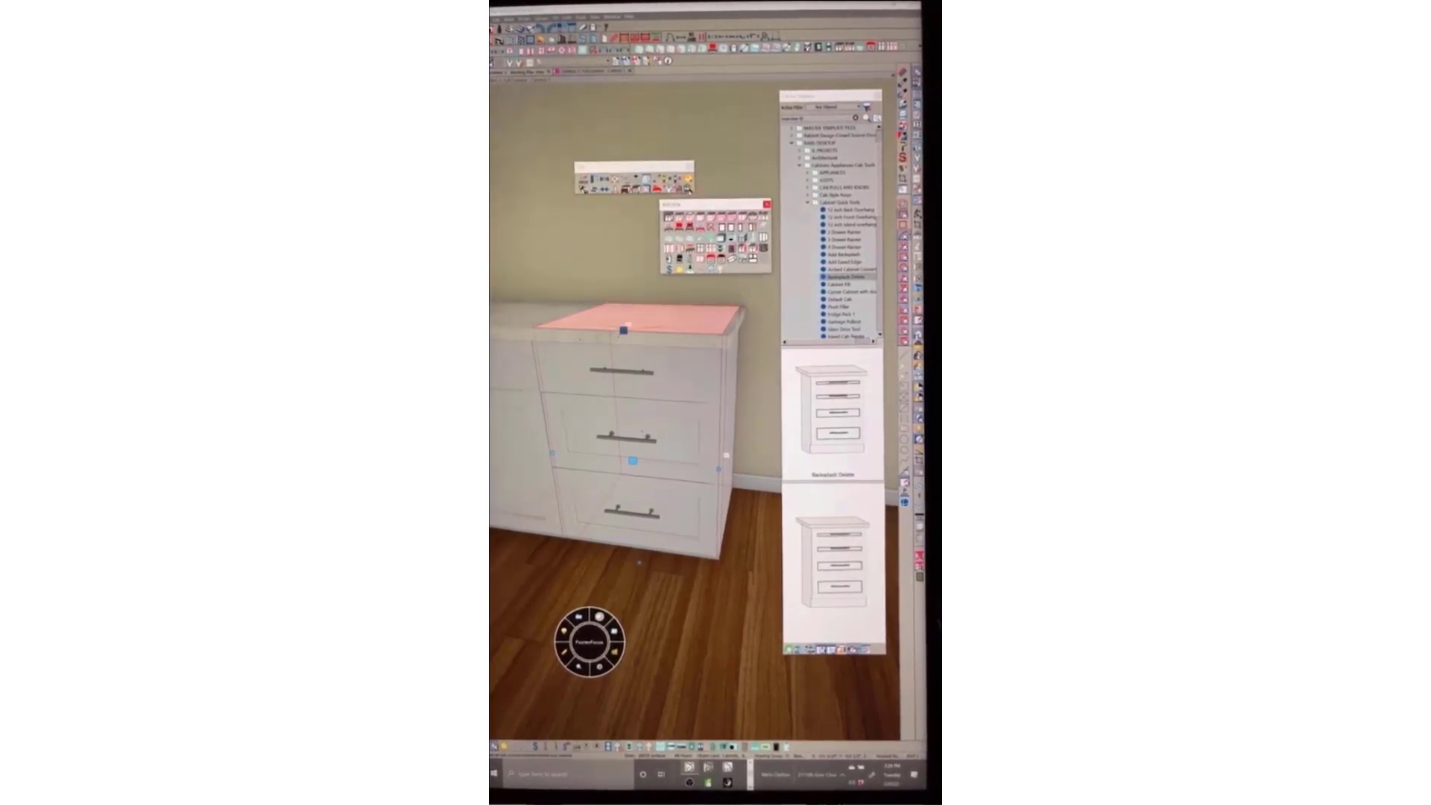
left_click_drag(653, 168, 605, 325)
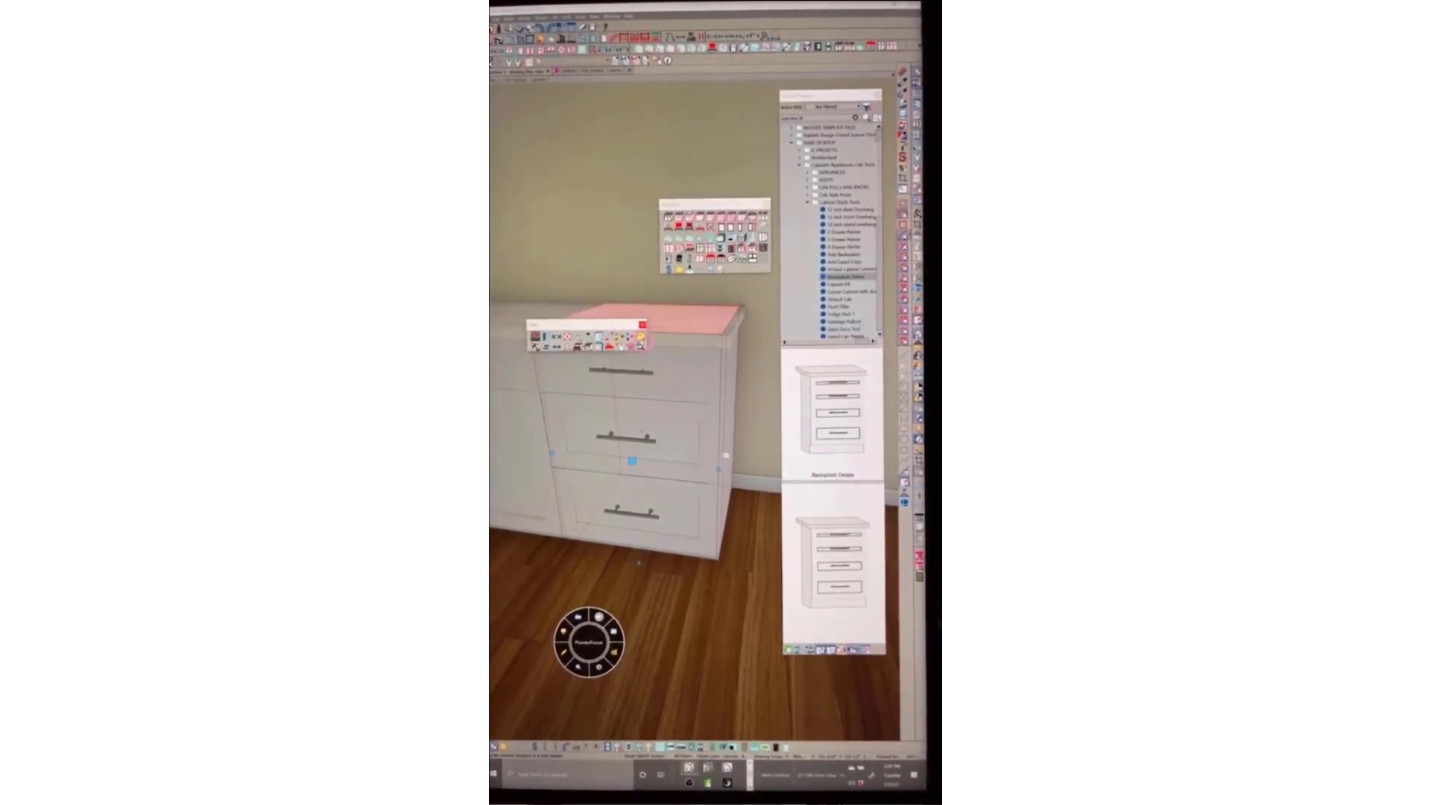
Create a style palette from the three-drawer base cabinet, clearing all its properties and keeping only the cabinet item configuration
left_click(640, 337)
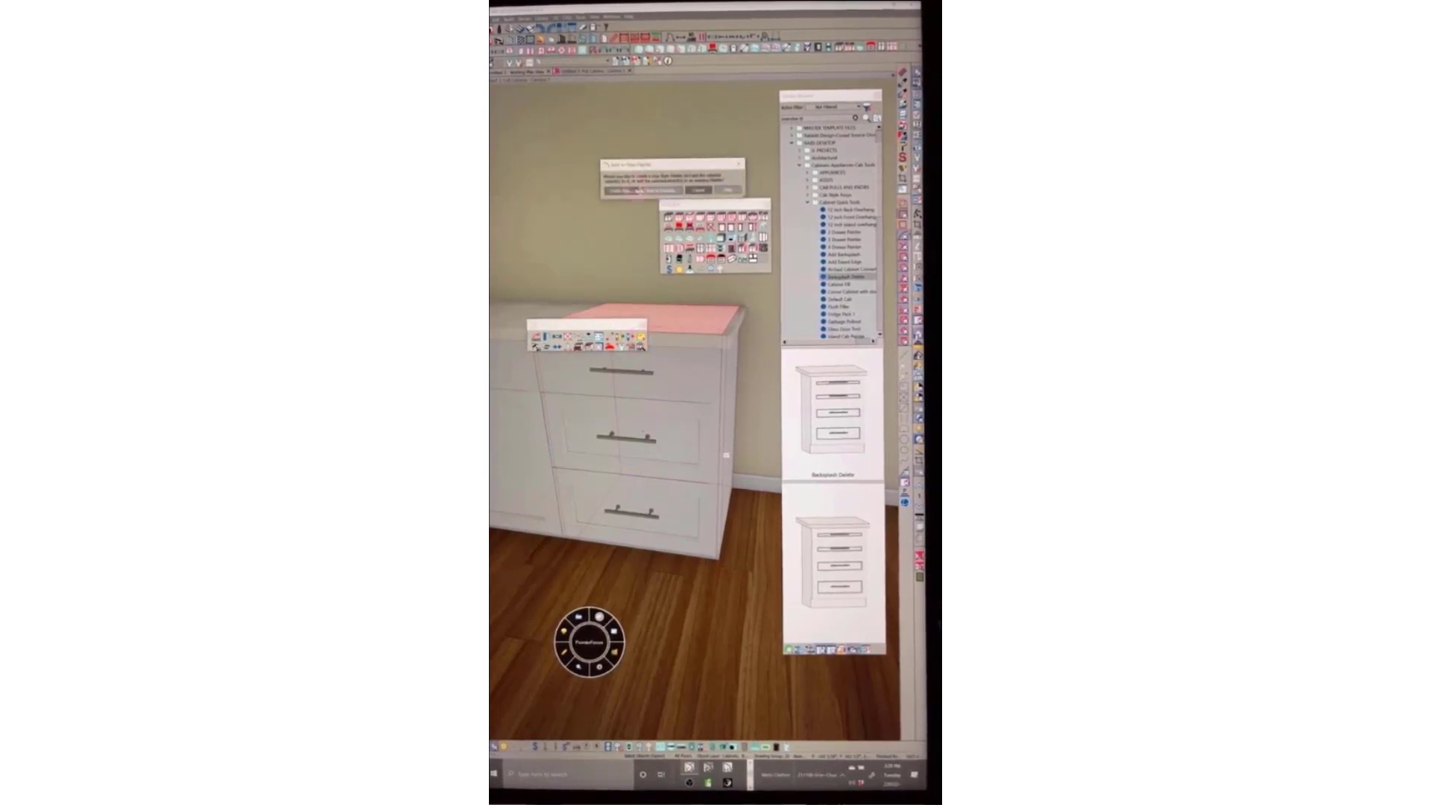
left_click(622, 190)
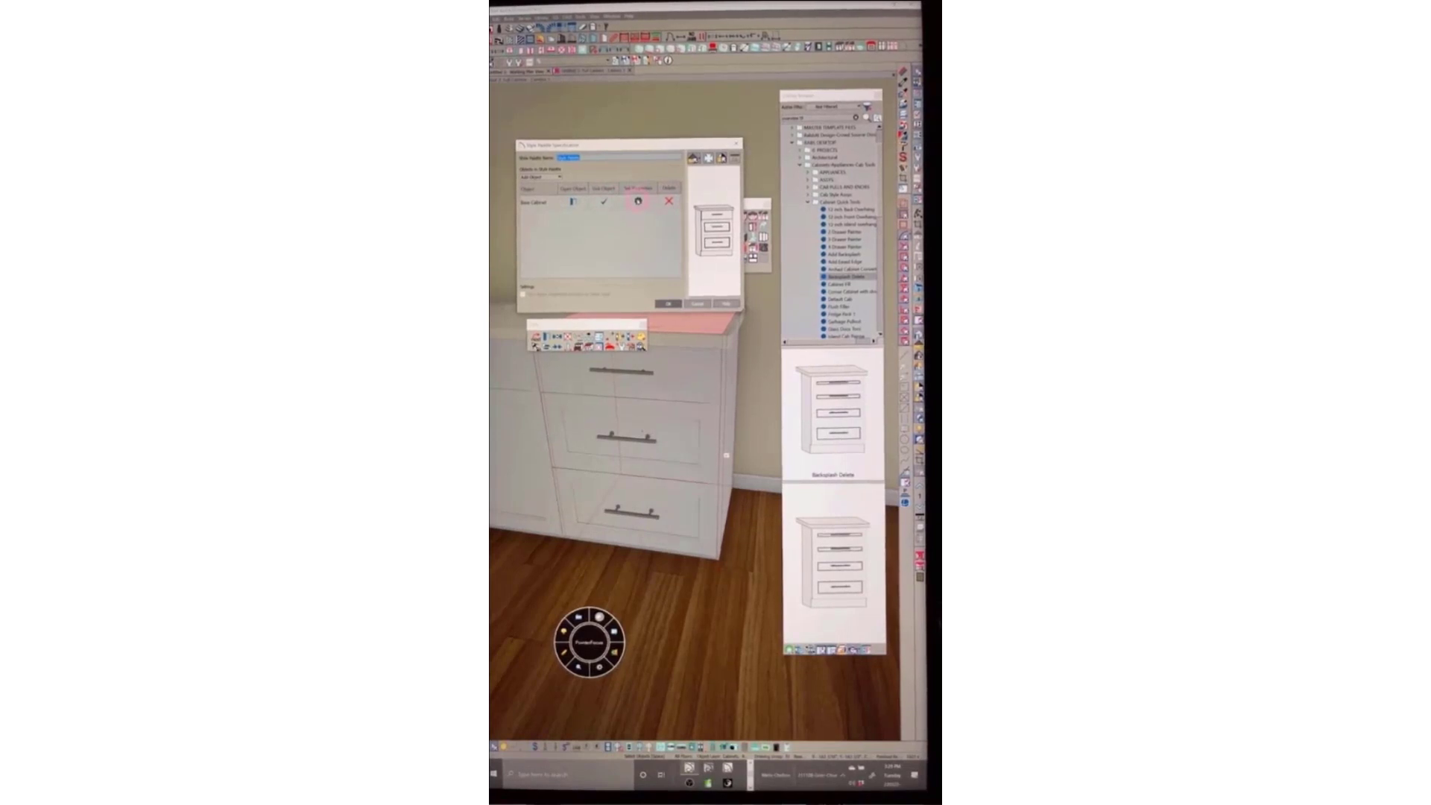
left_click(637, 200)
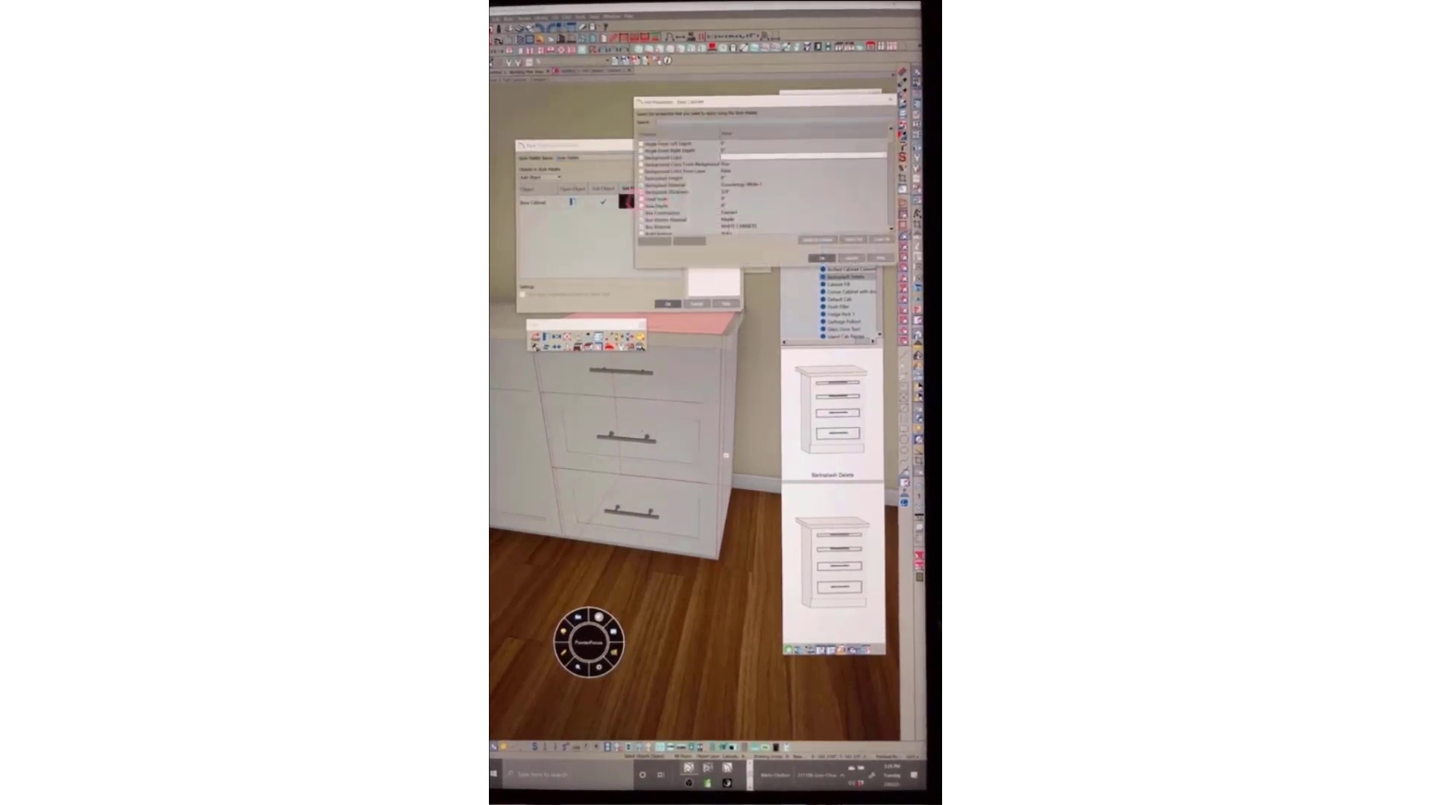
left_click(881, 239)
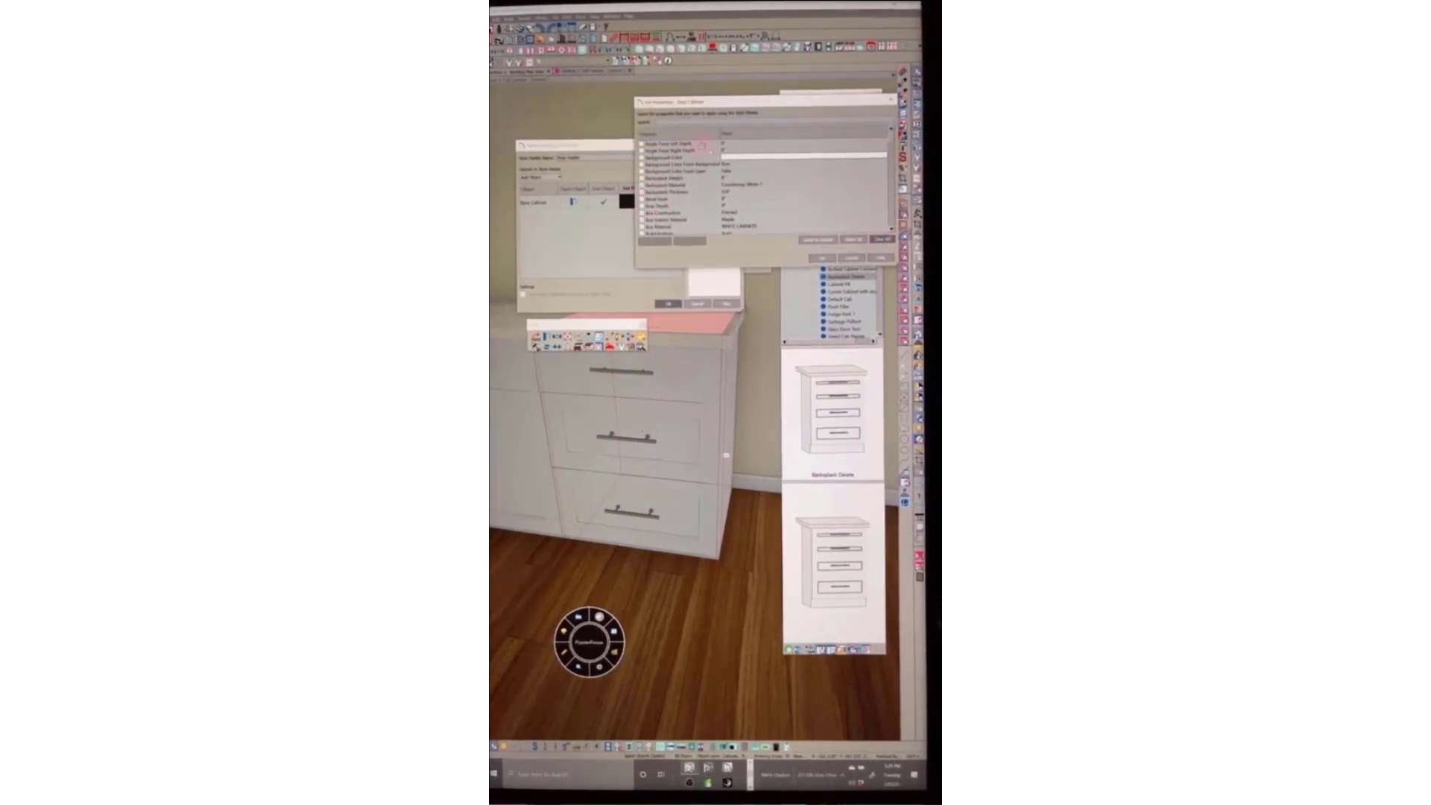
left_click(669, 121)
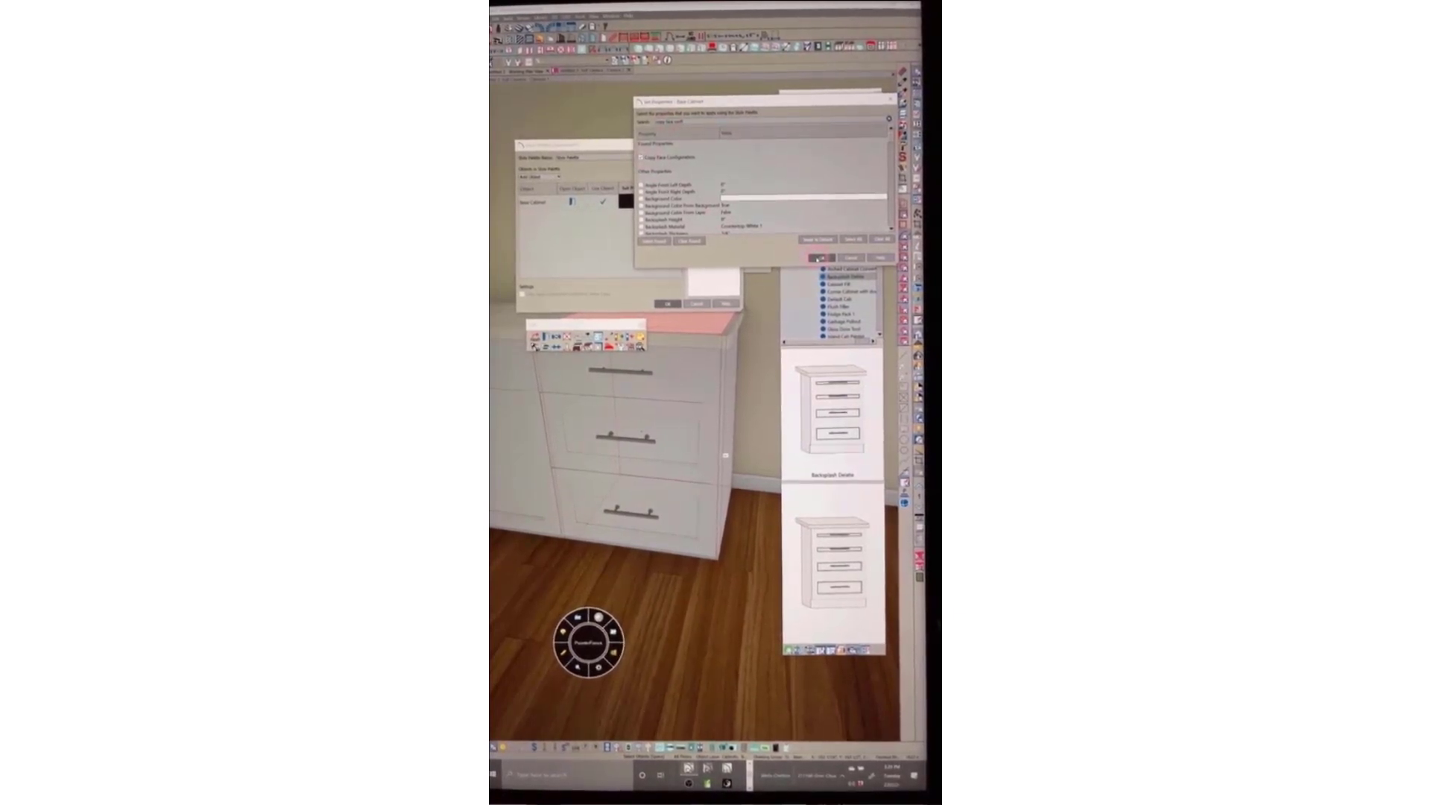
left_click(821, 258)
Name the new style palette "3 Drawer Tool" and save it to the library
left_click_drag(593, 160, 541, 158)
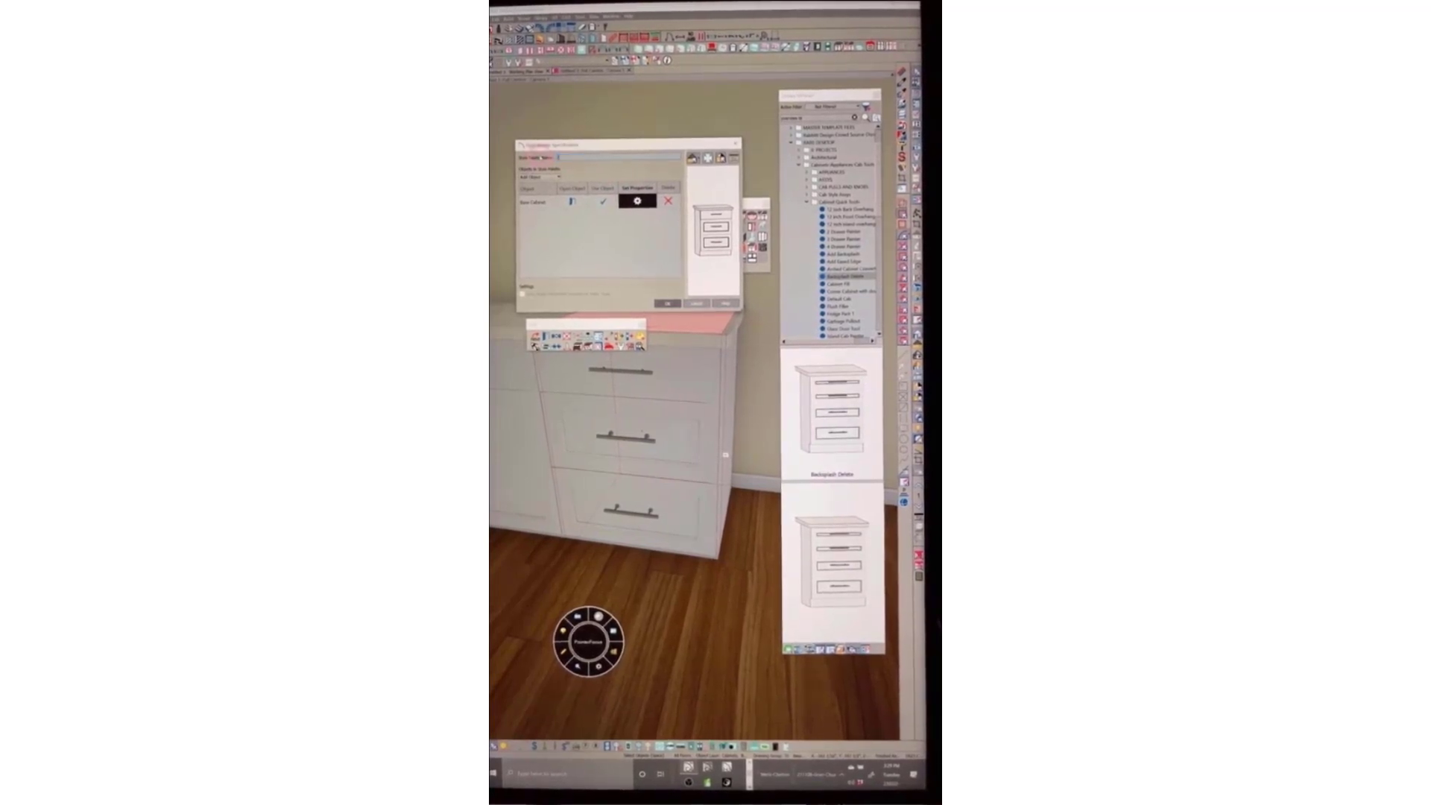
type("3 Drawer T")
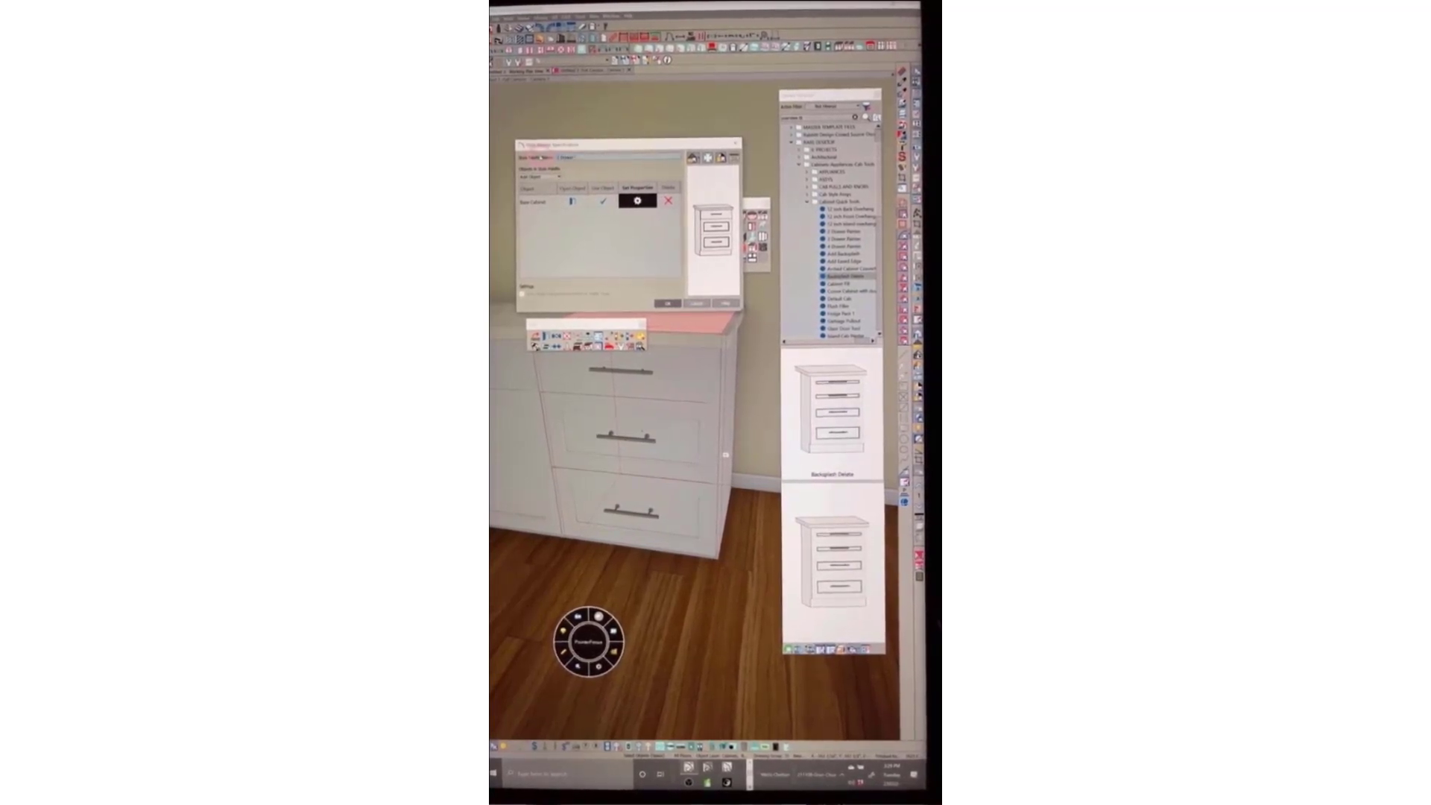
type("est")
key("Return")
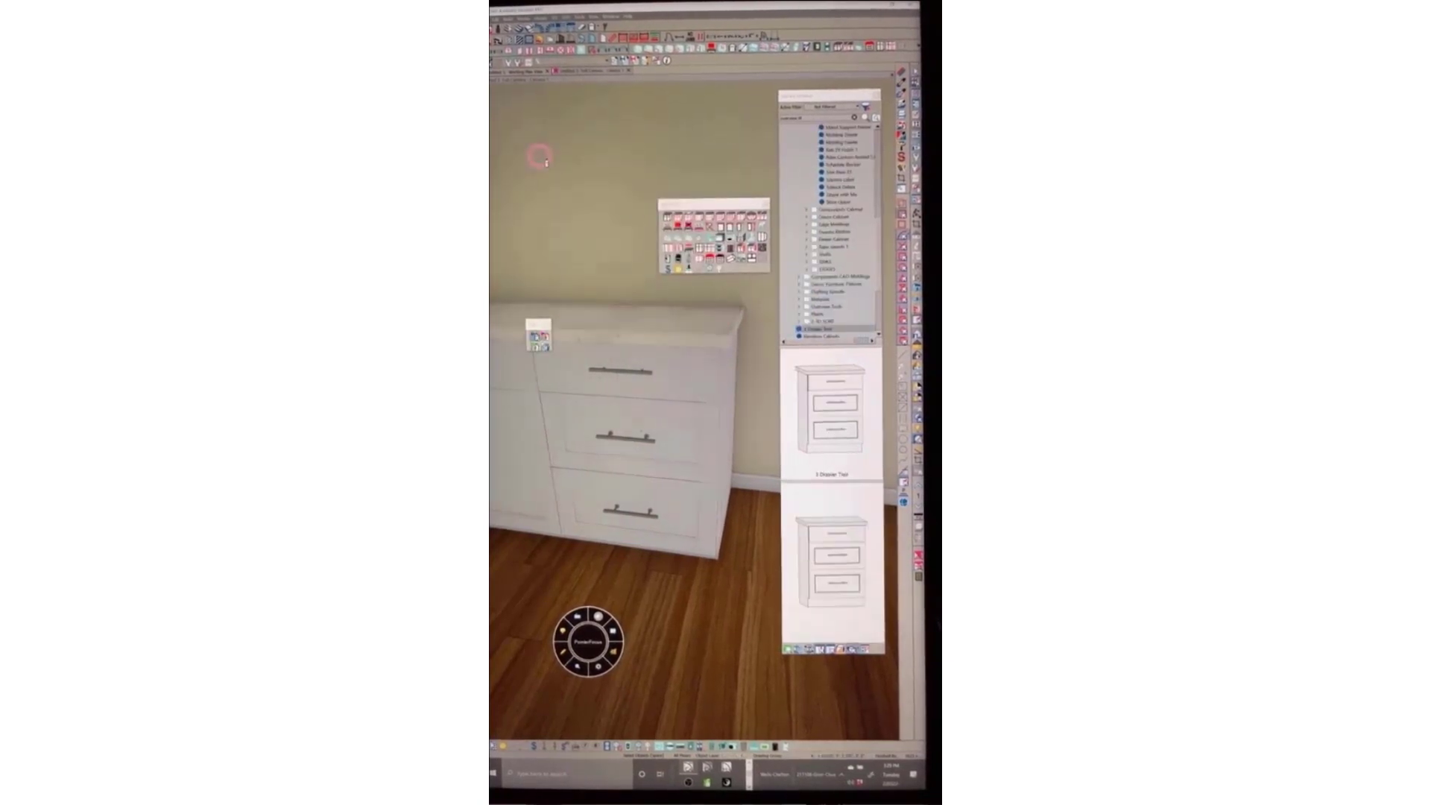
Apply the 3 Drawer Tool palette to other base cabinets along the wall, including the one beside the tall cabinet
middle_click_drag(634, 287, 656, 386)
left_click(636, 360)
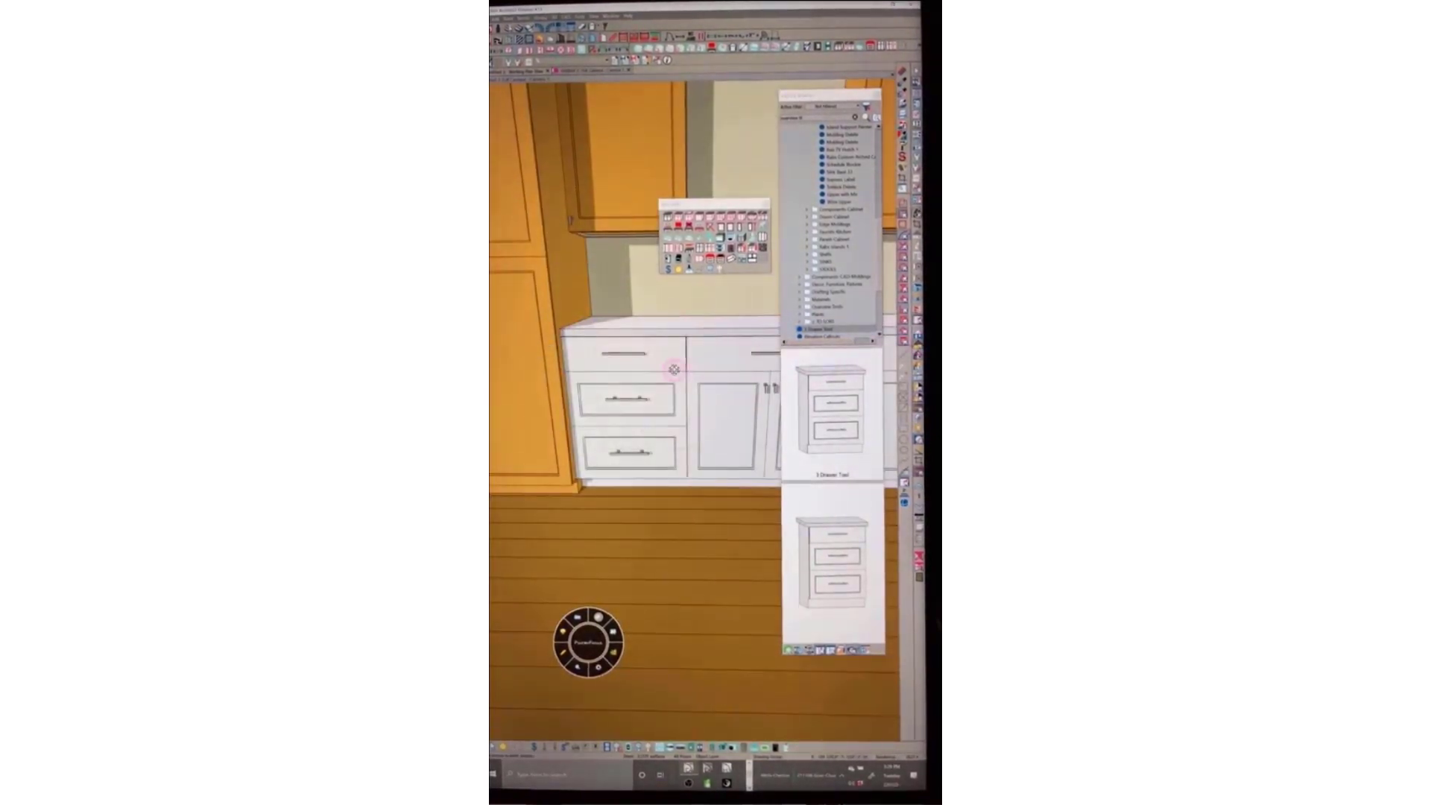
middle_click_drag(674, 367, 671, 371)
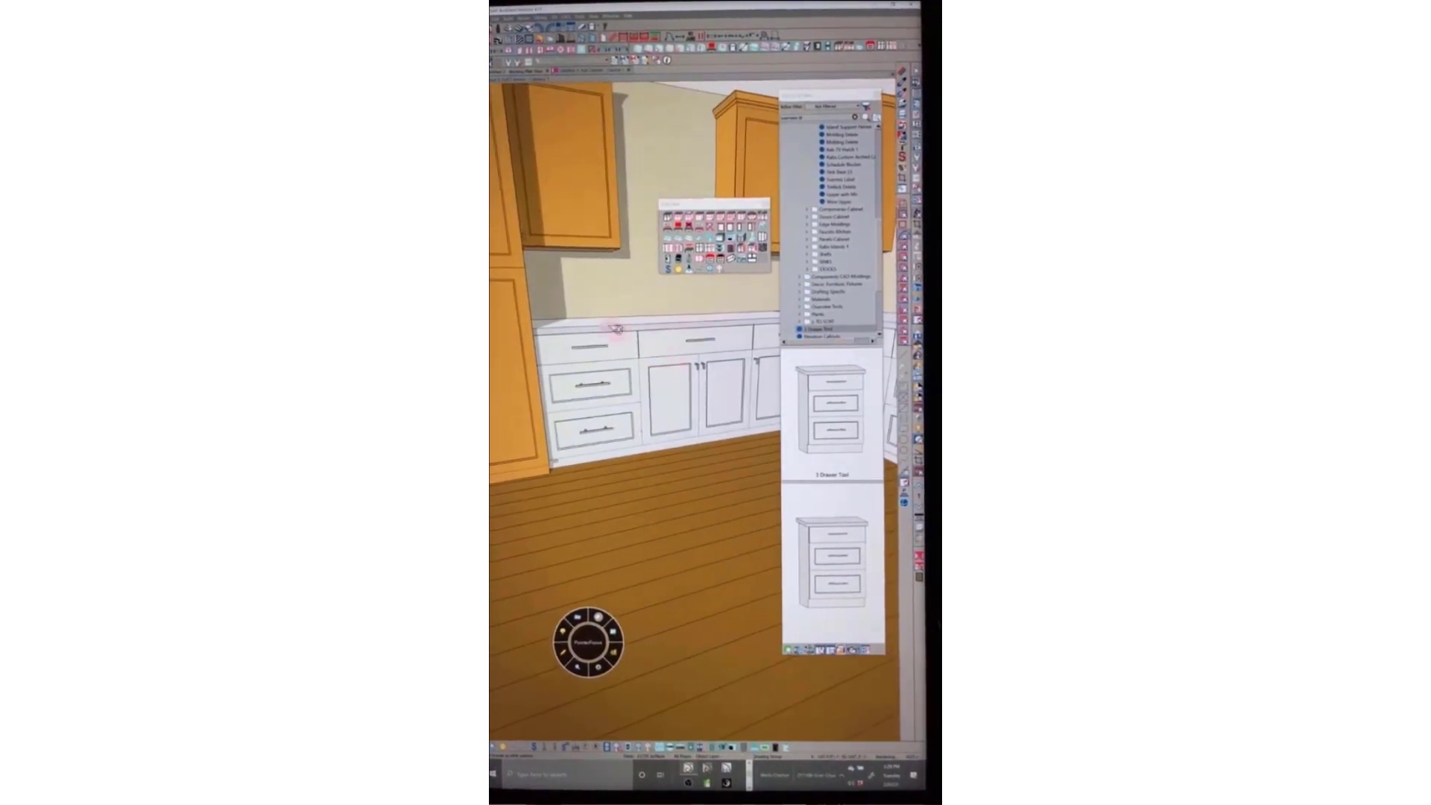
middle_click_drag(617, 329, 641, 320)
Move the floating toolbar aside and add a Place Library Object button to the camera view's toolbar
left_click_drag(709, 205, 657, 168)
right_click(712, 62)
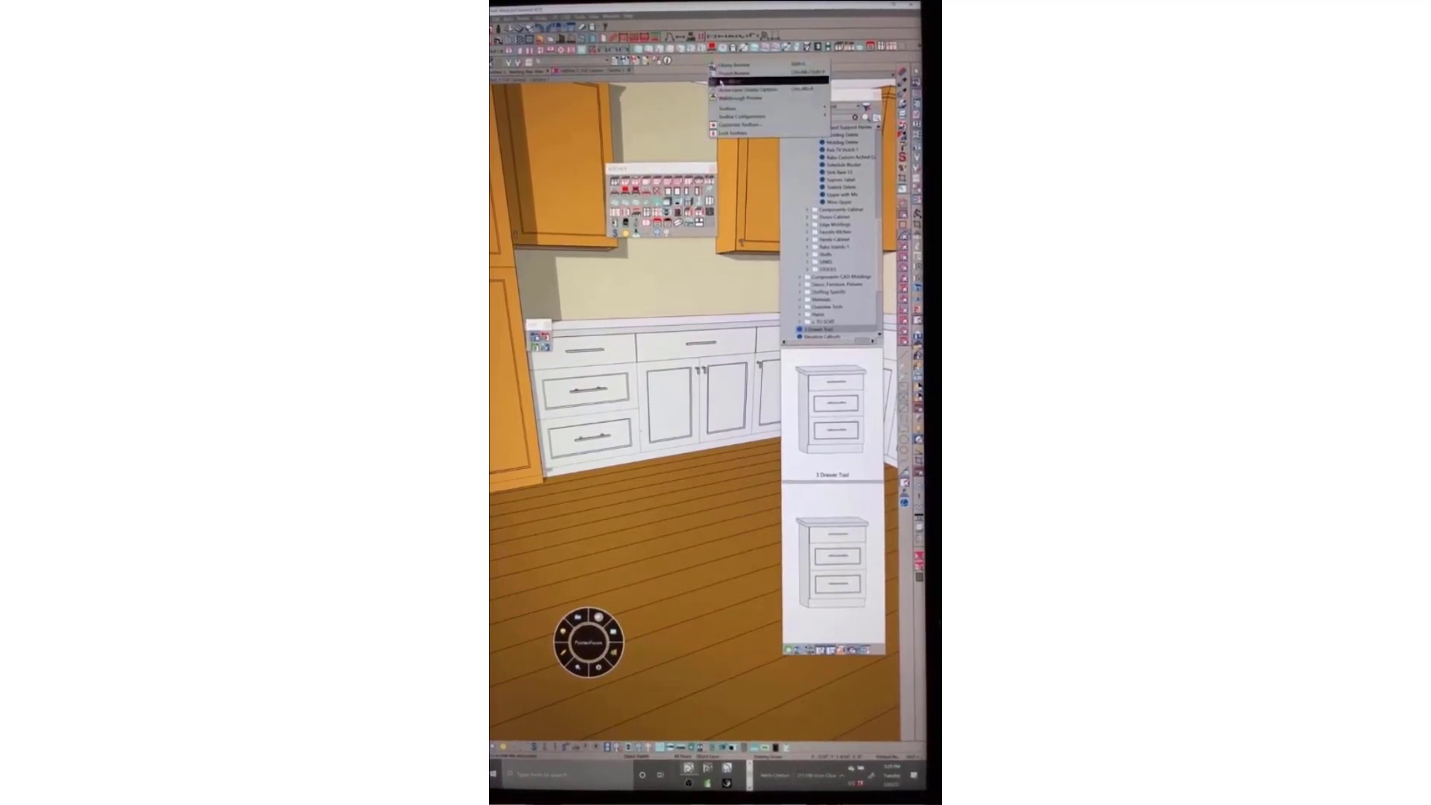
left_click(753, 123)
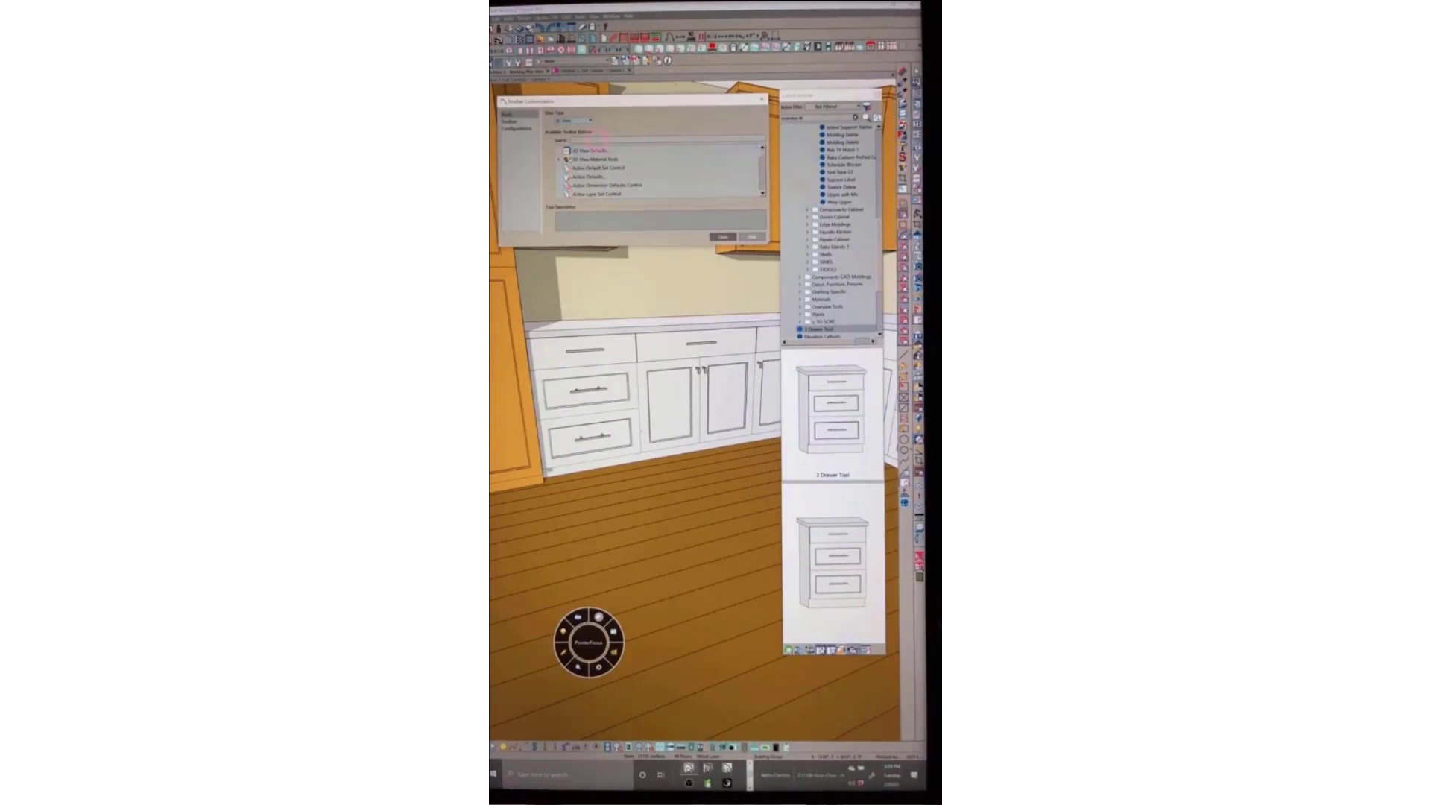
left_click(599, 139)
type("pl")
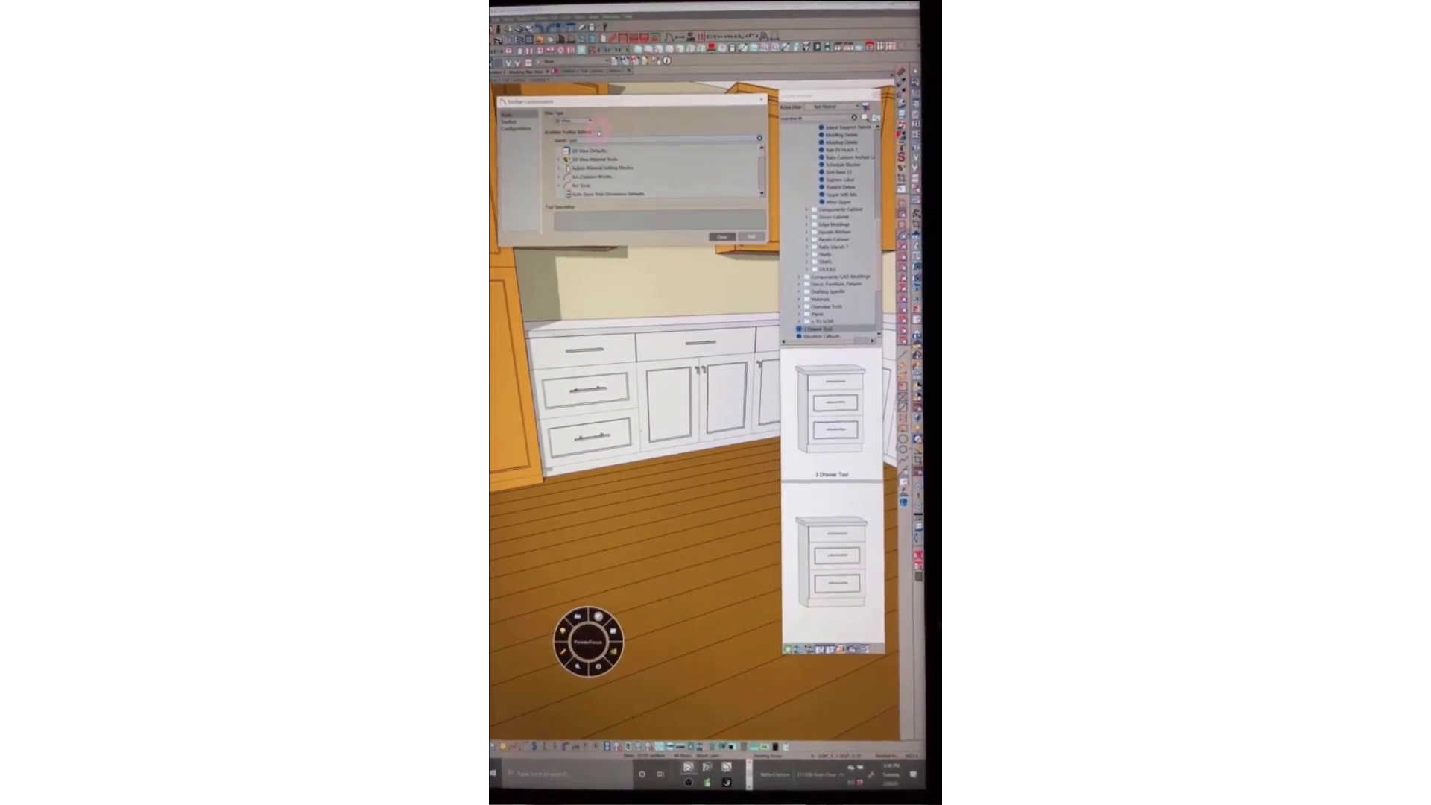
type("ace library object")
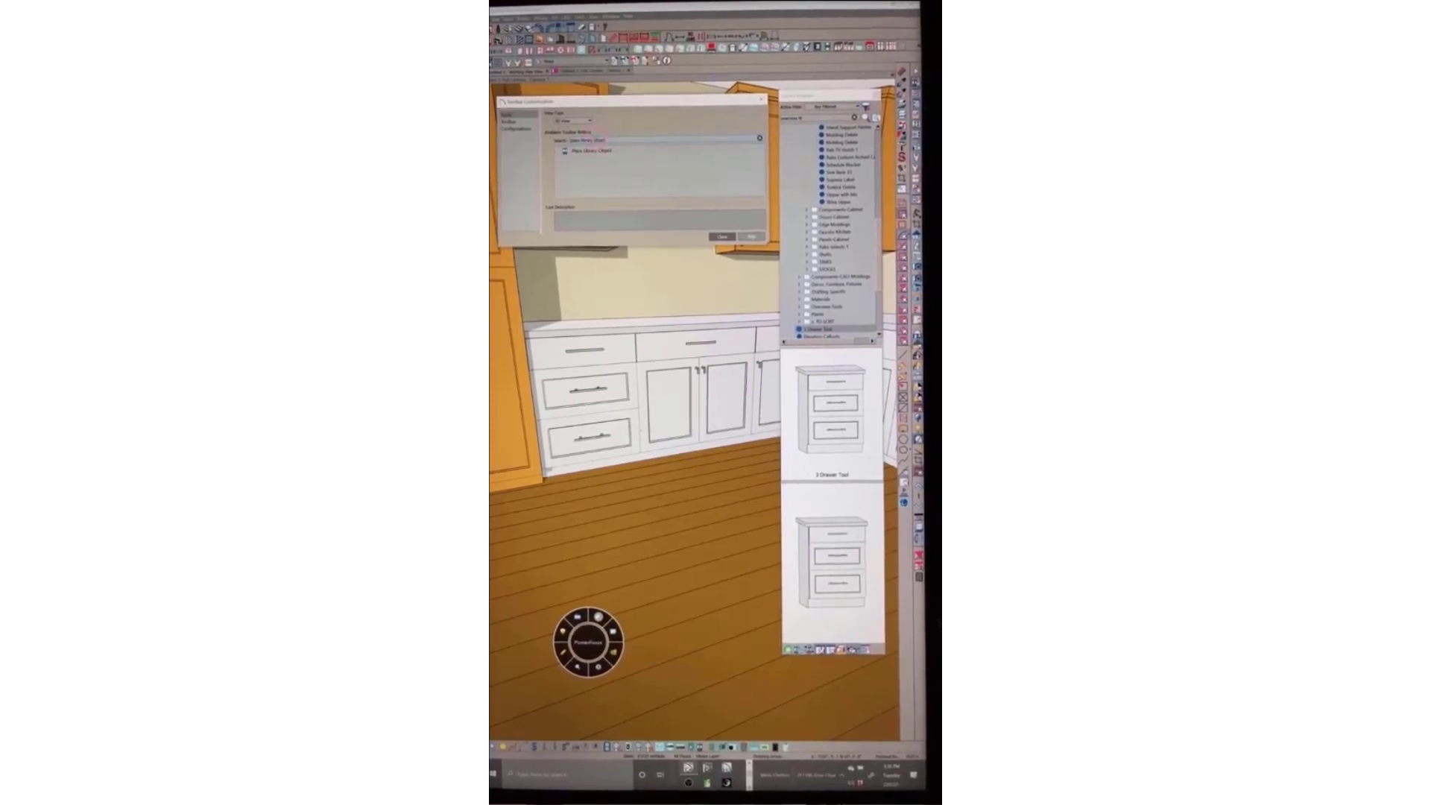
left_click(588, 150)
left_click(586, 152)
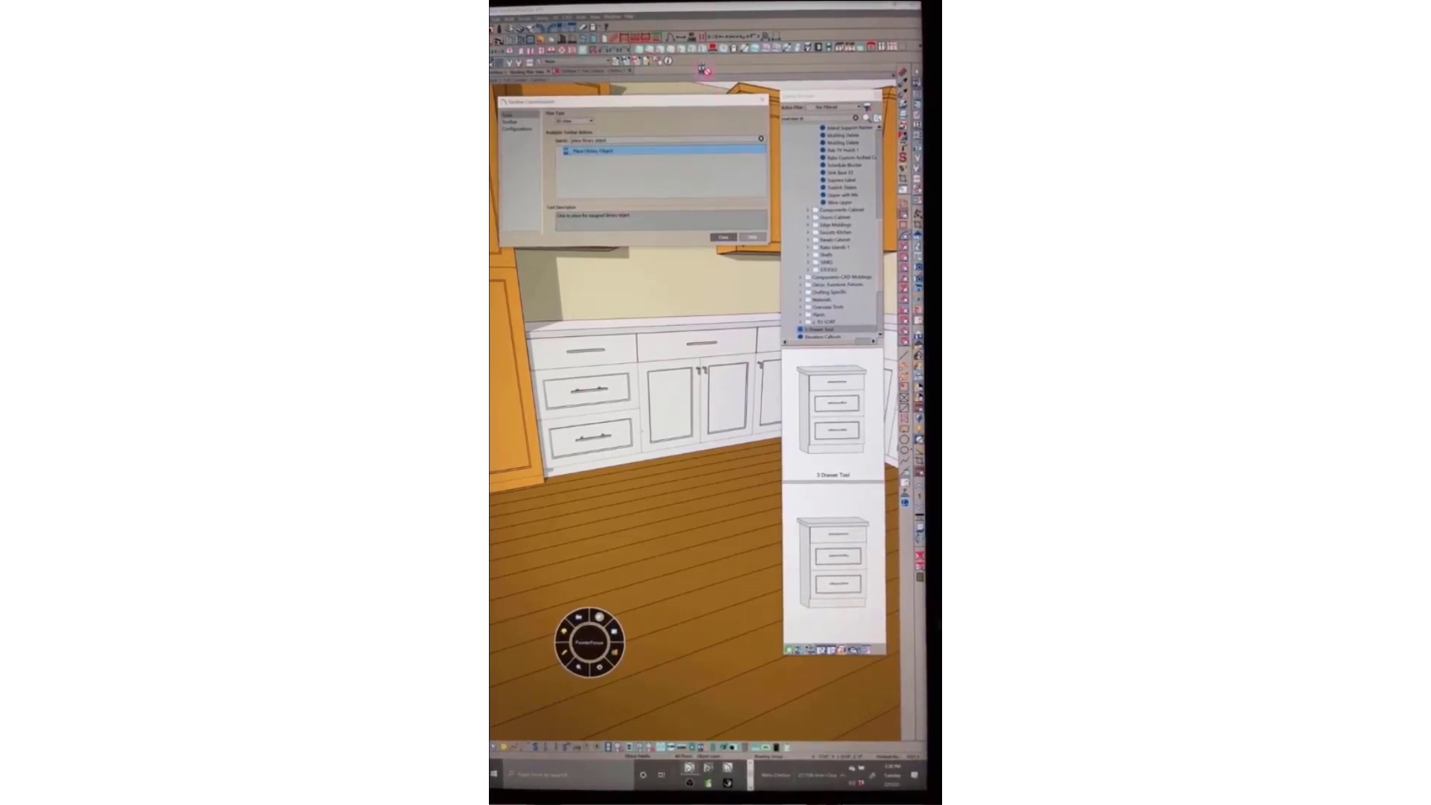
left_click_drag(704, 69, 703, 61)
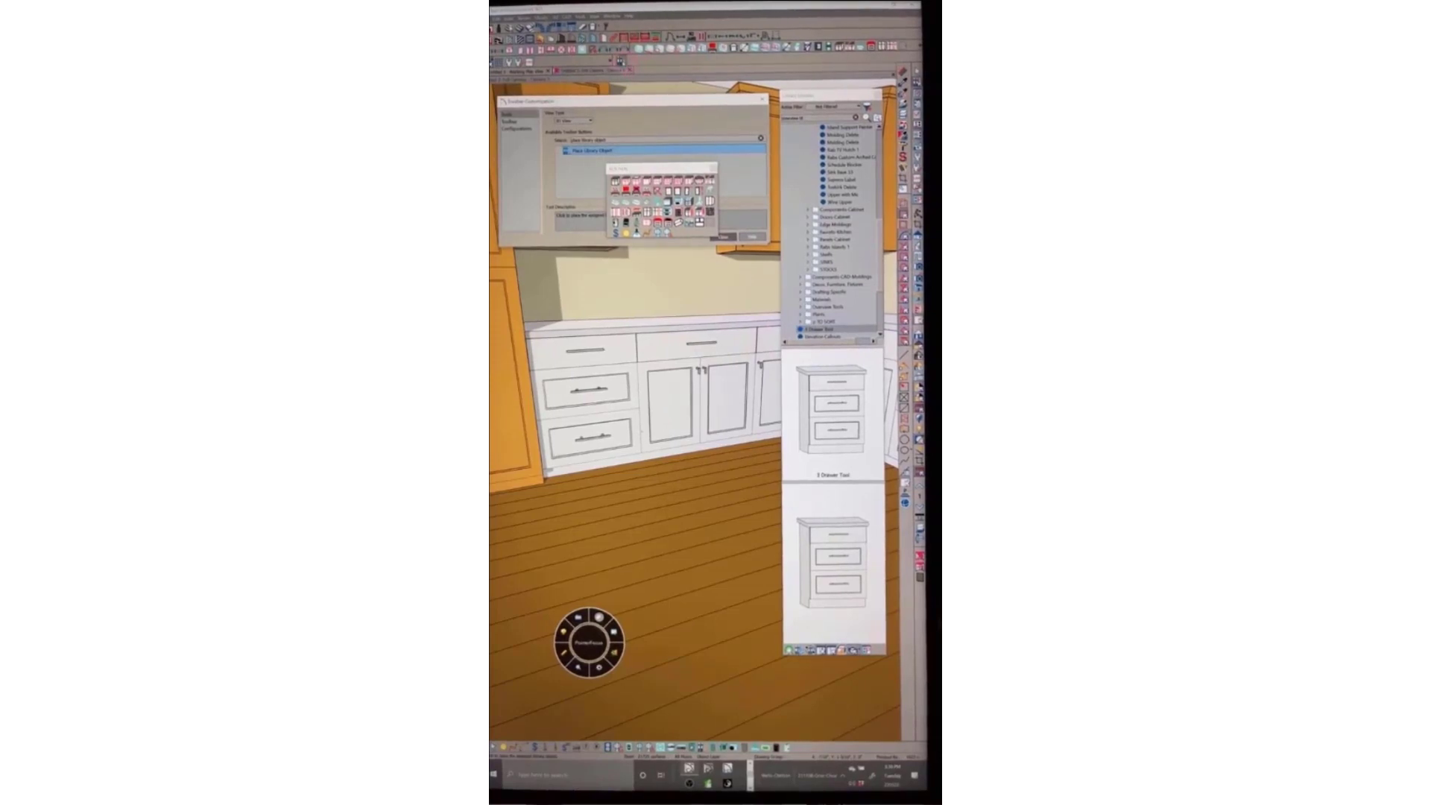
left_click(762, 99)
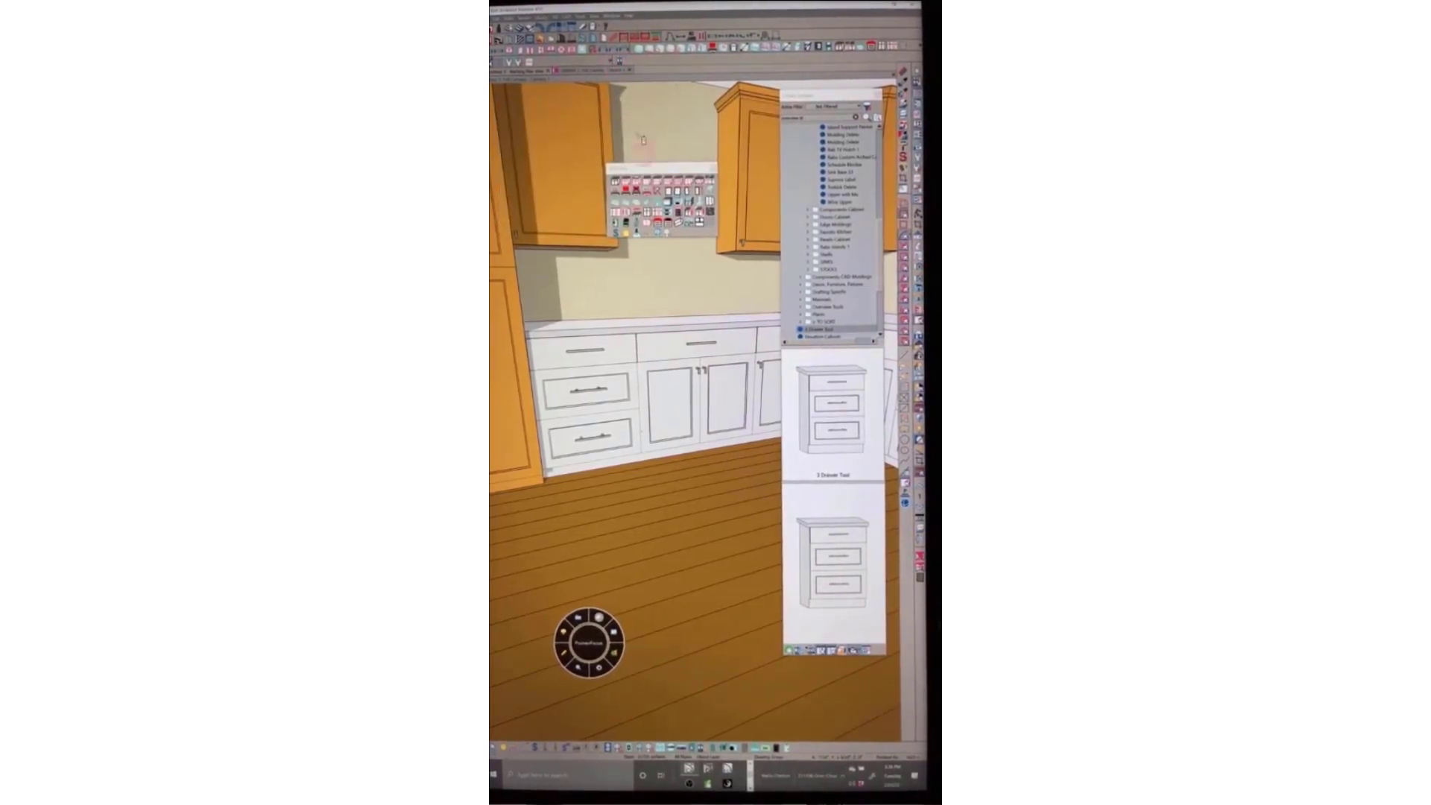
Assign the 3 Drawer Tool style palette from the user catalog to the new Place Library Object button
left_click(576, 669)
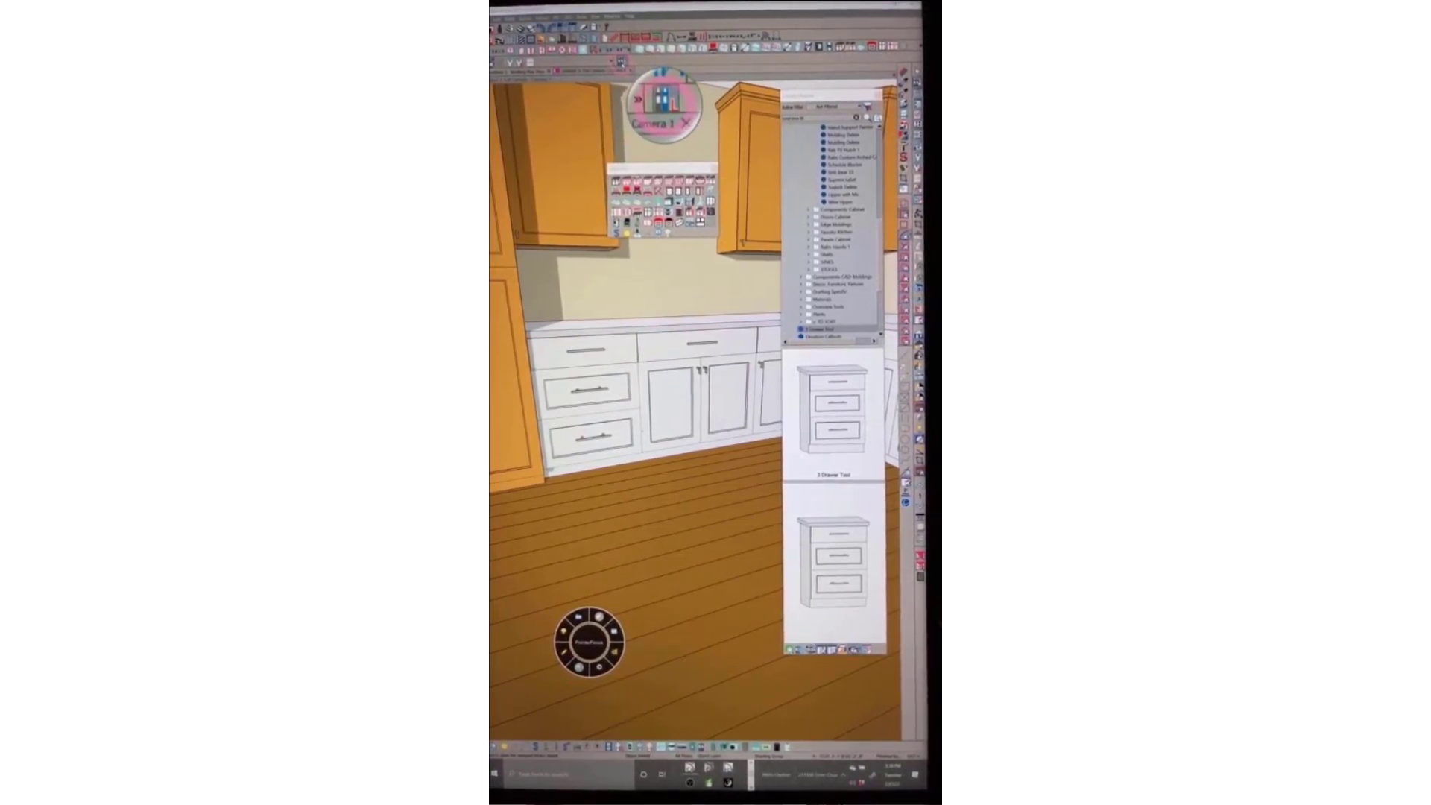
left_click(621, 61)
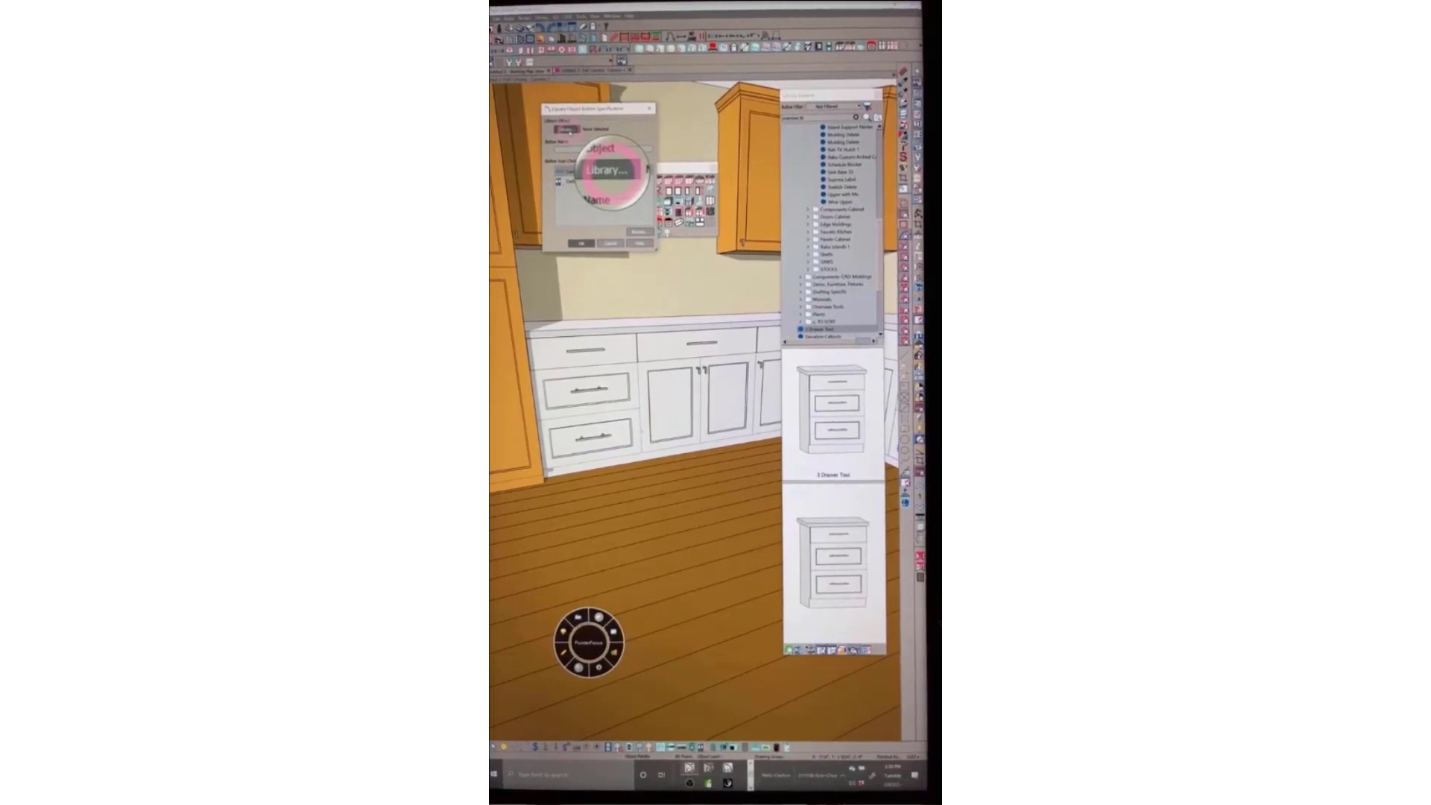
left_click(567, 130)
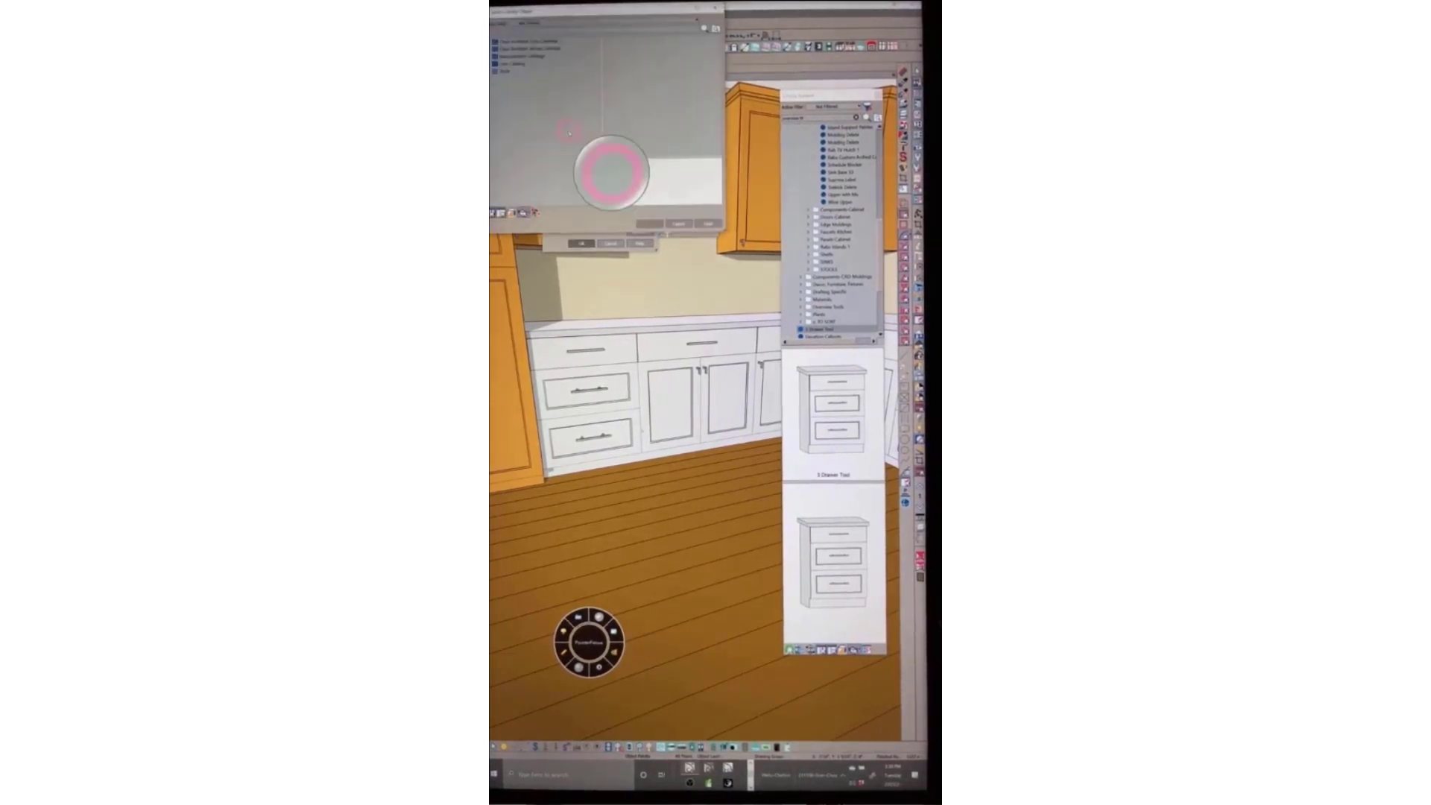
left_click(489, 64)
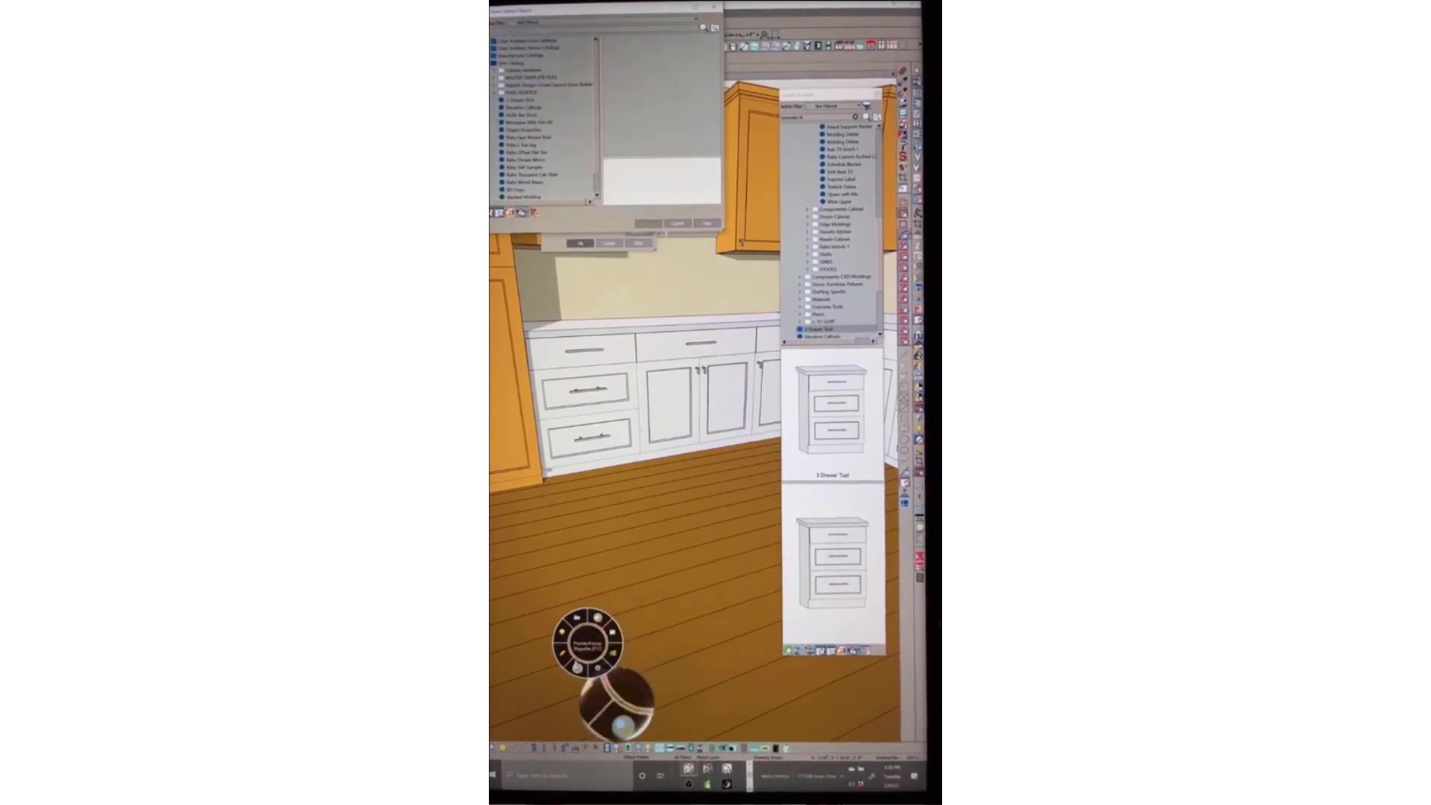
left_click(522, 100)
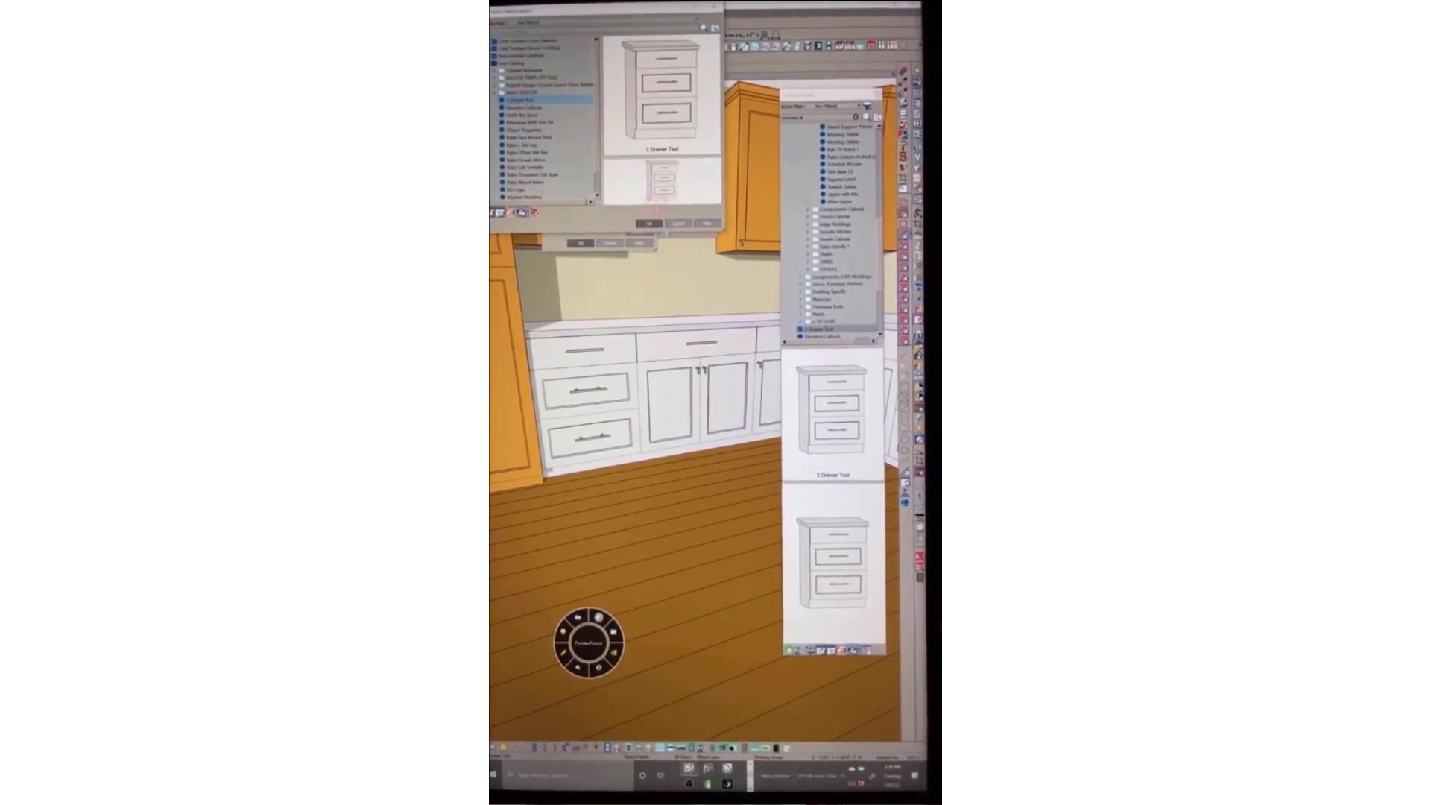
left_click(650, 224)
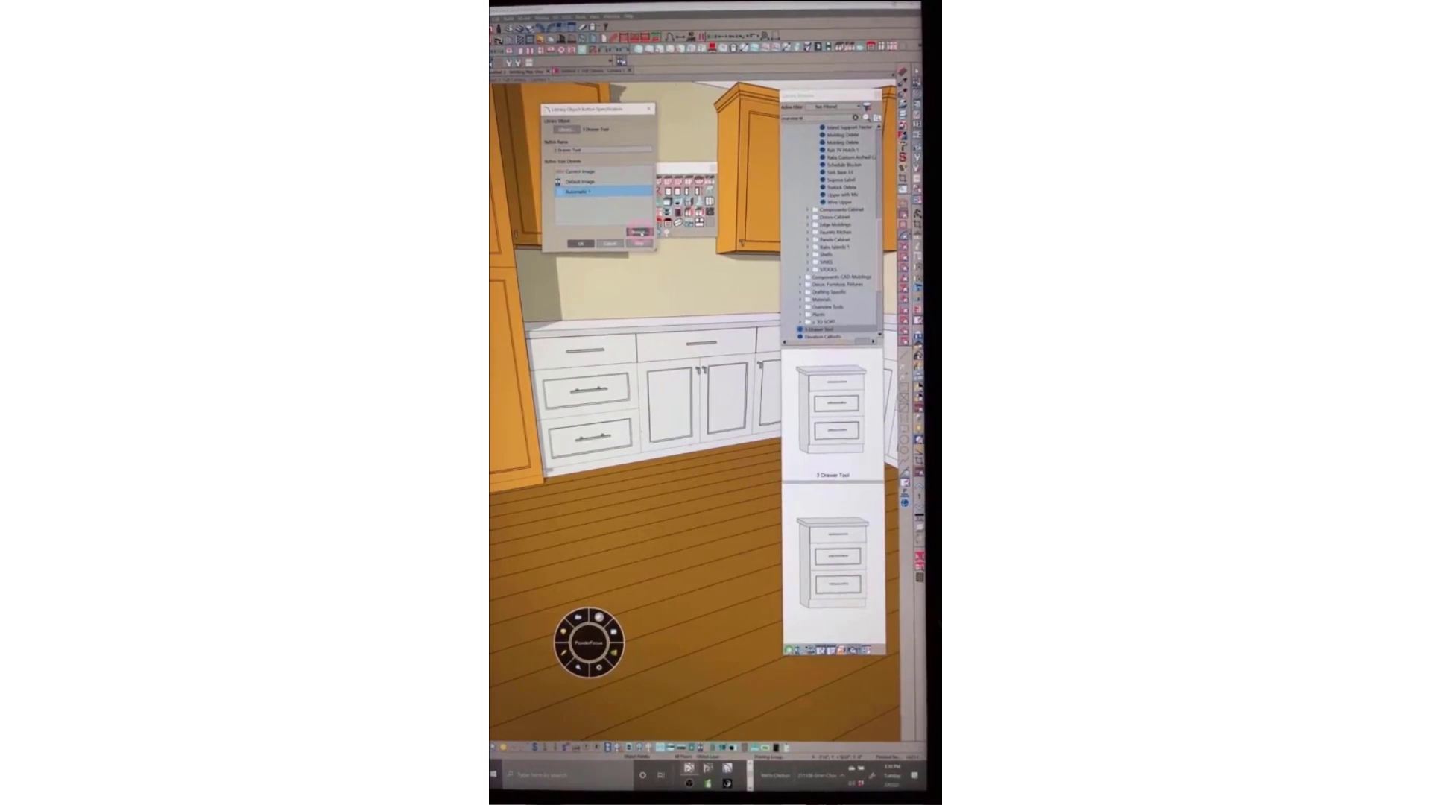
Give the new button the three-drawer cabinet icon image from the Custom folder inside the Toolbars folder
left_click(639, 231)
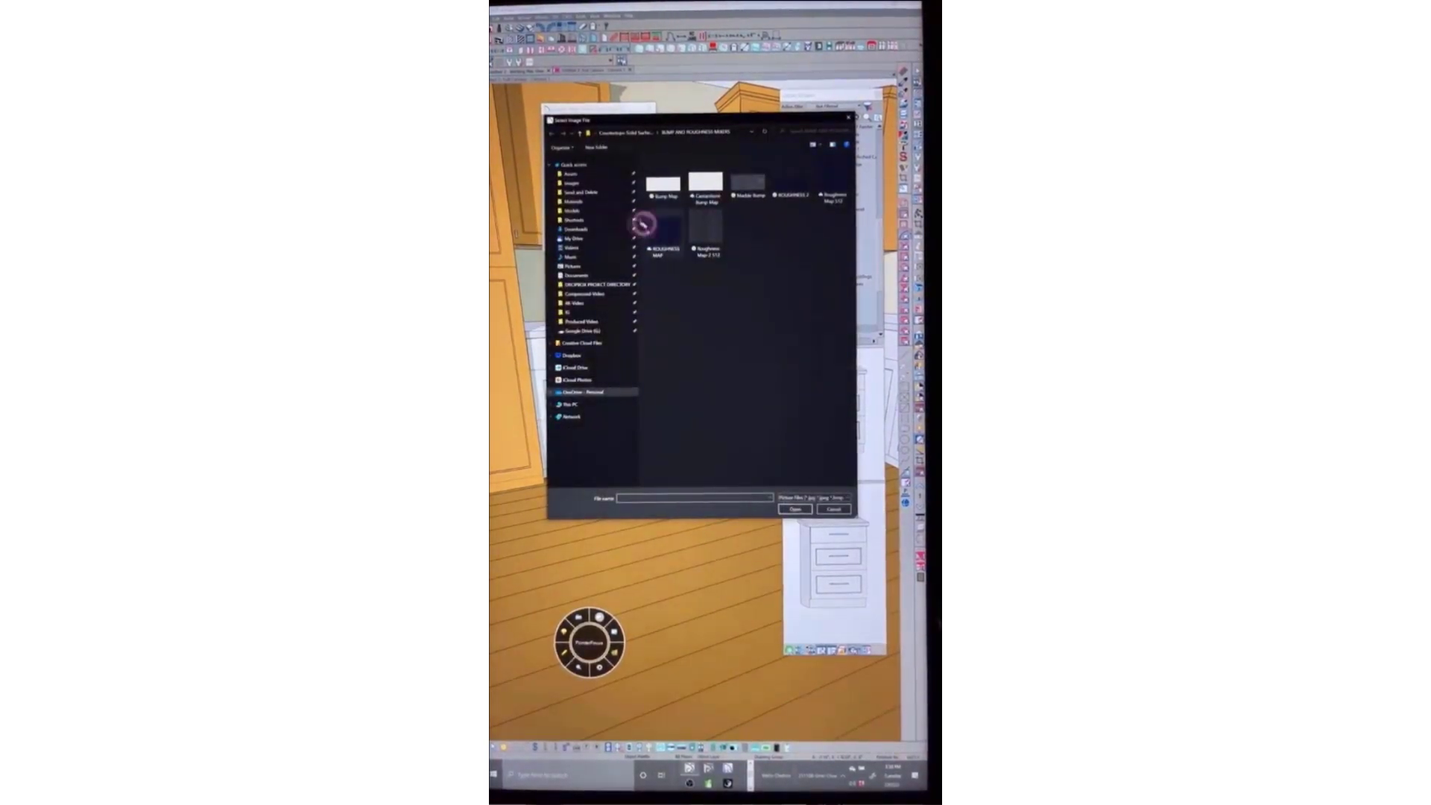
left_click(595, 275)
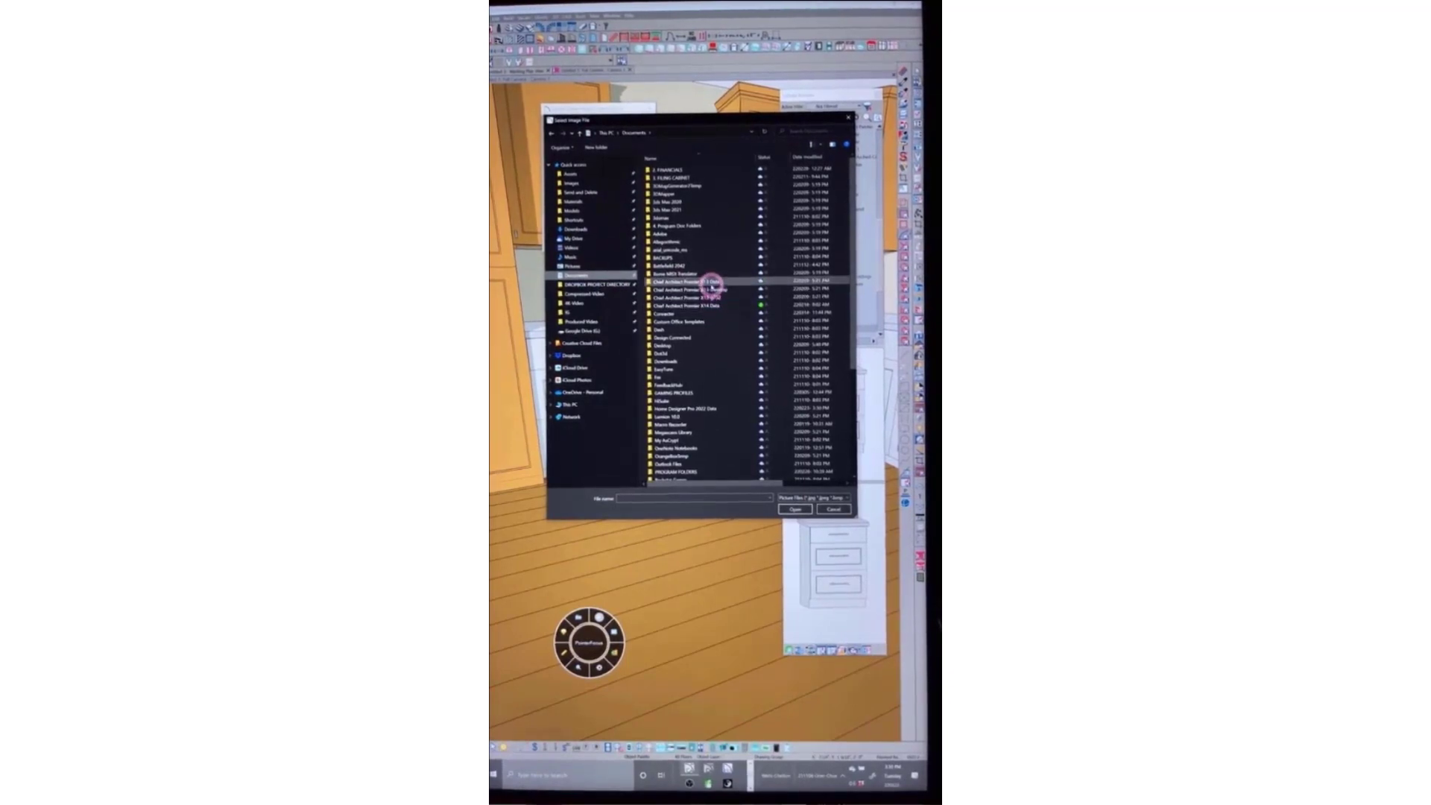
double_click(710, 283)
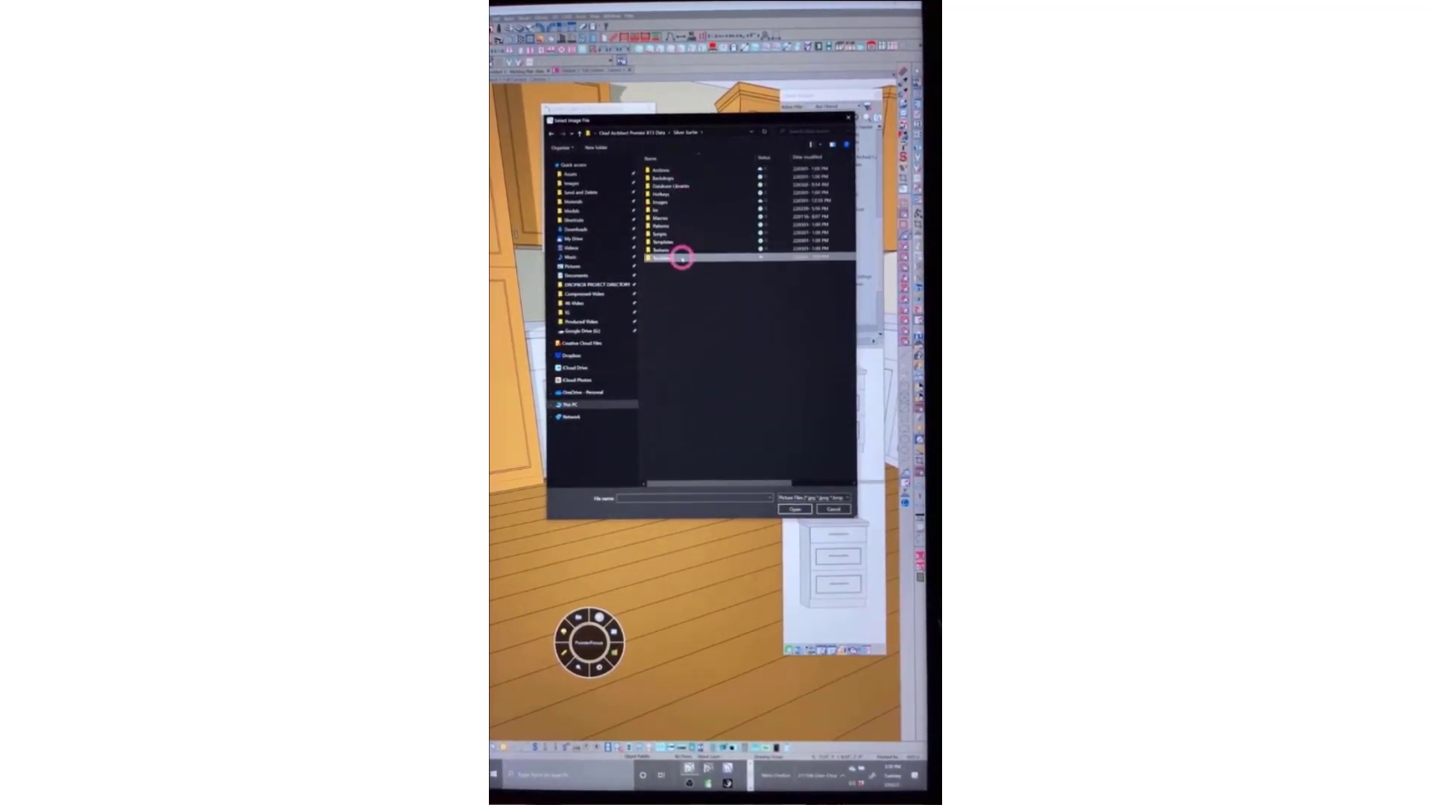
double_click(682, 257)
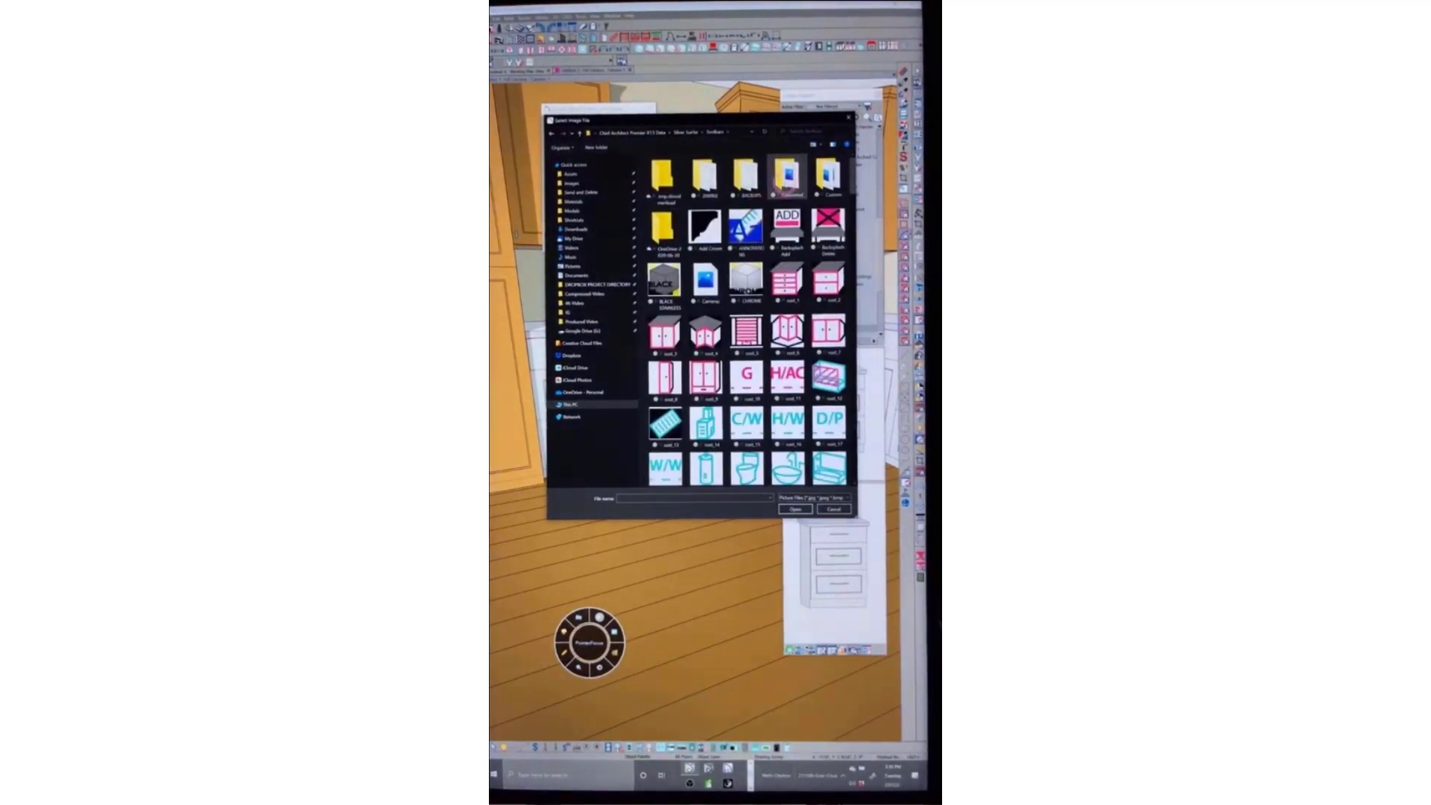
double_click(786, 176)
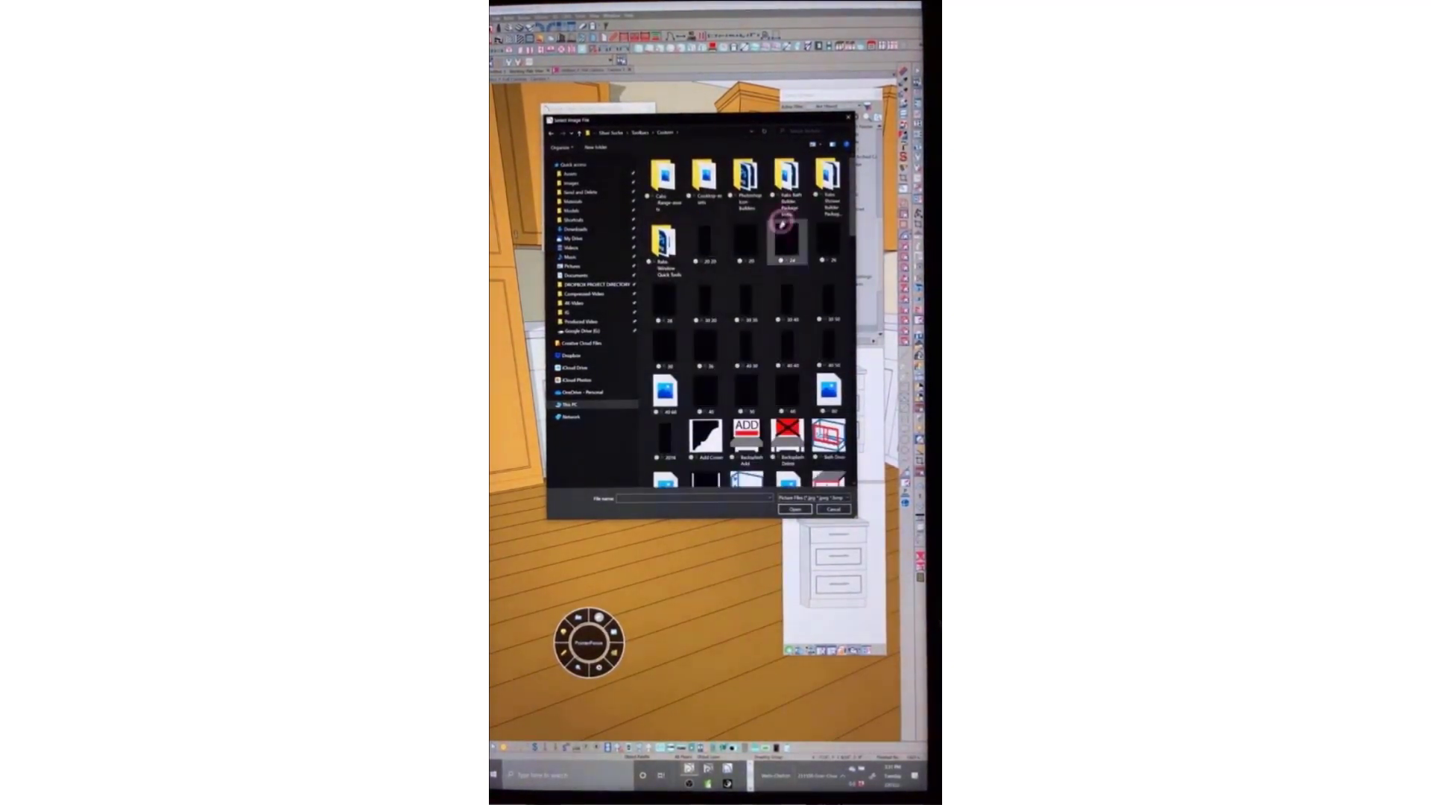
scroll(781, 222, "down", 5)
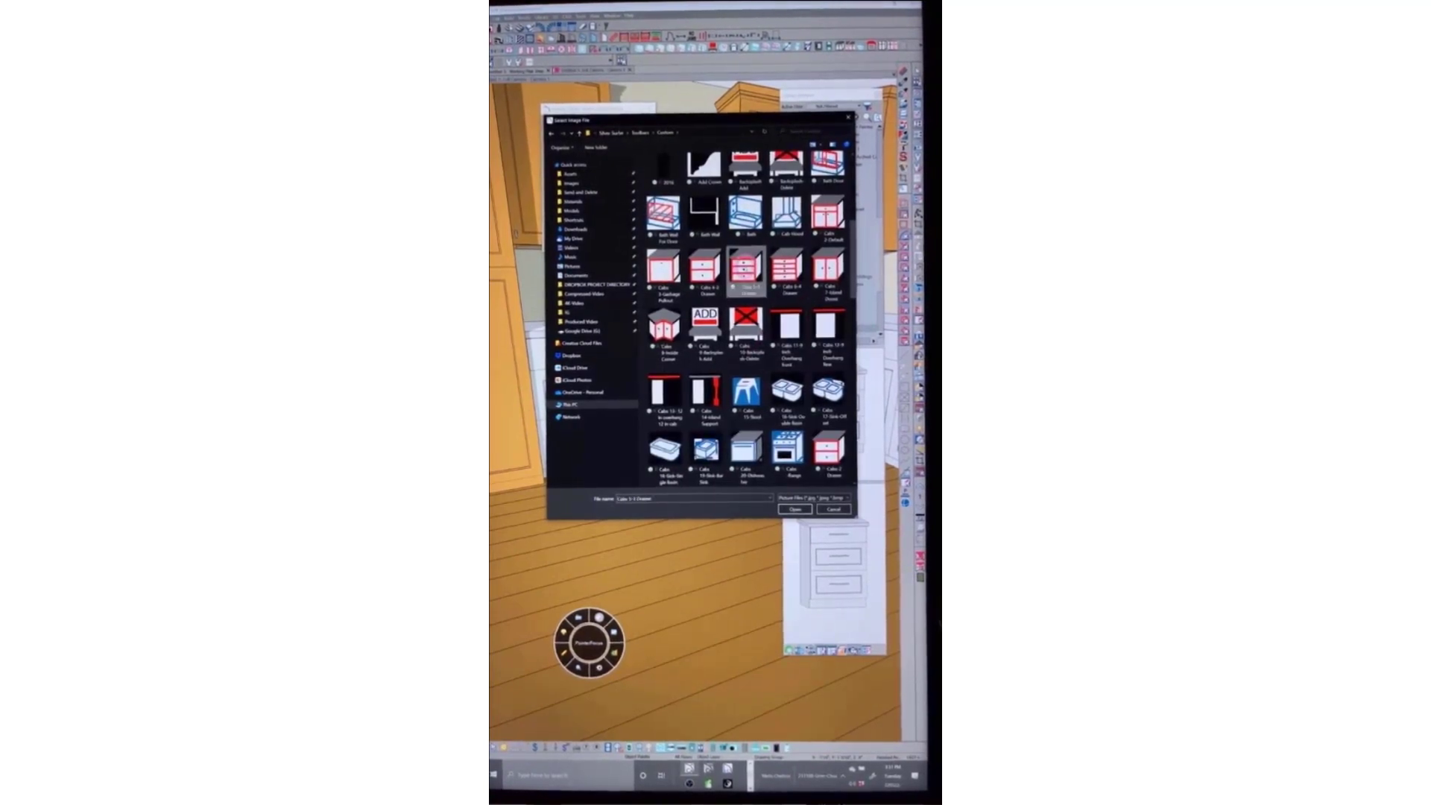
double_click(742, 272)
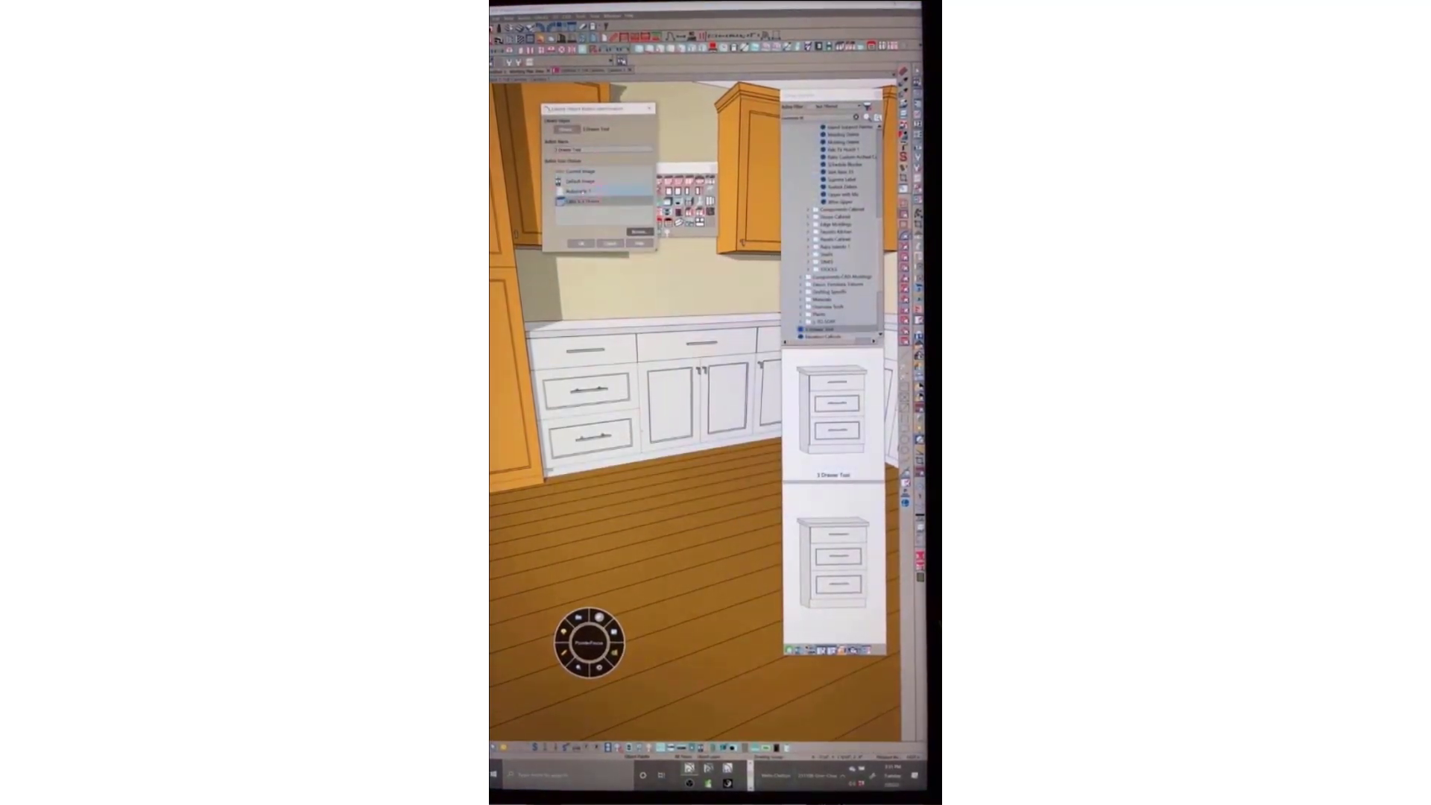
left_click(588, 244)
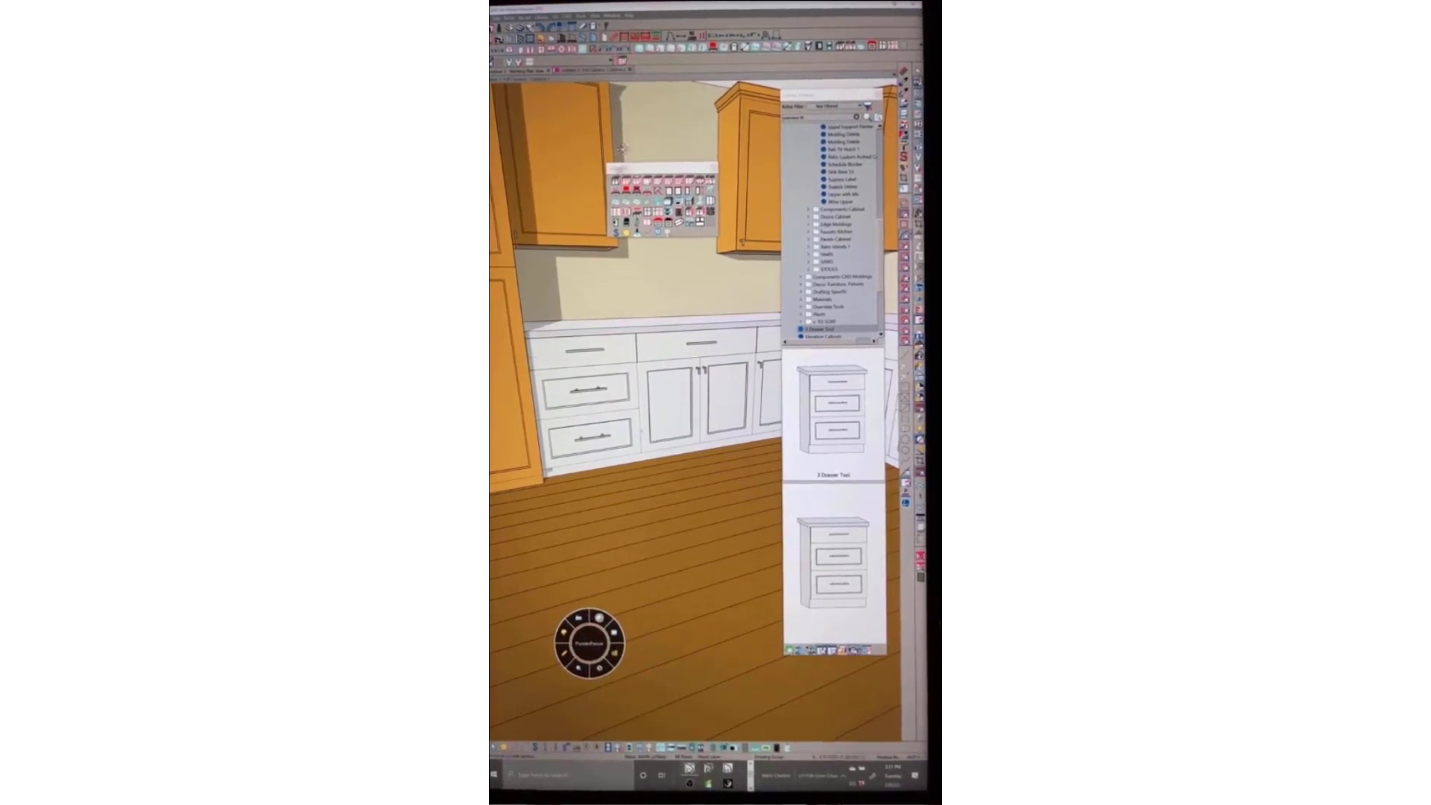
Search the library for the saved kitchen cabinet style palettes
middle_click_drag(601, 328, 656, 358)
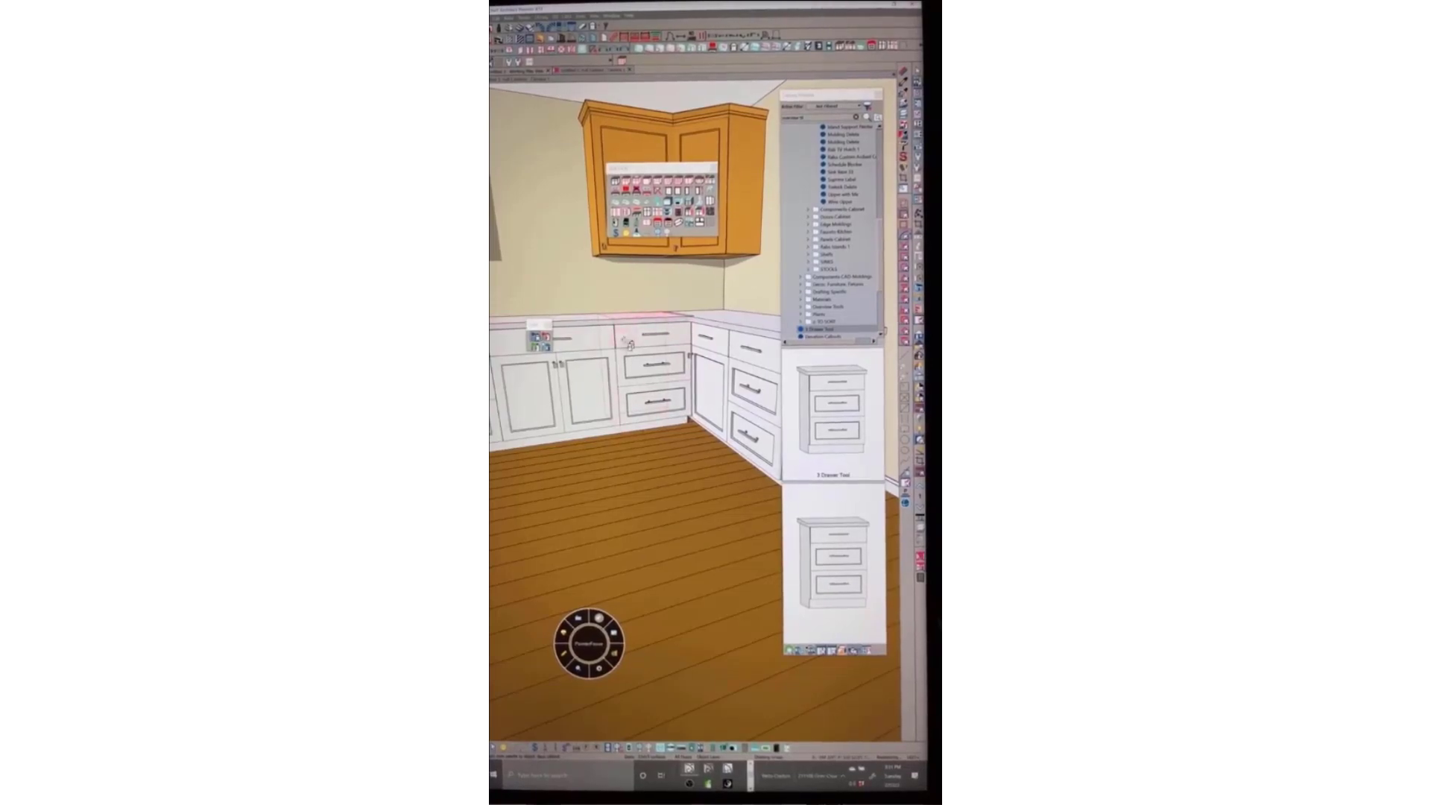
middle_click_drag(679, 409, 652, 377)
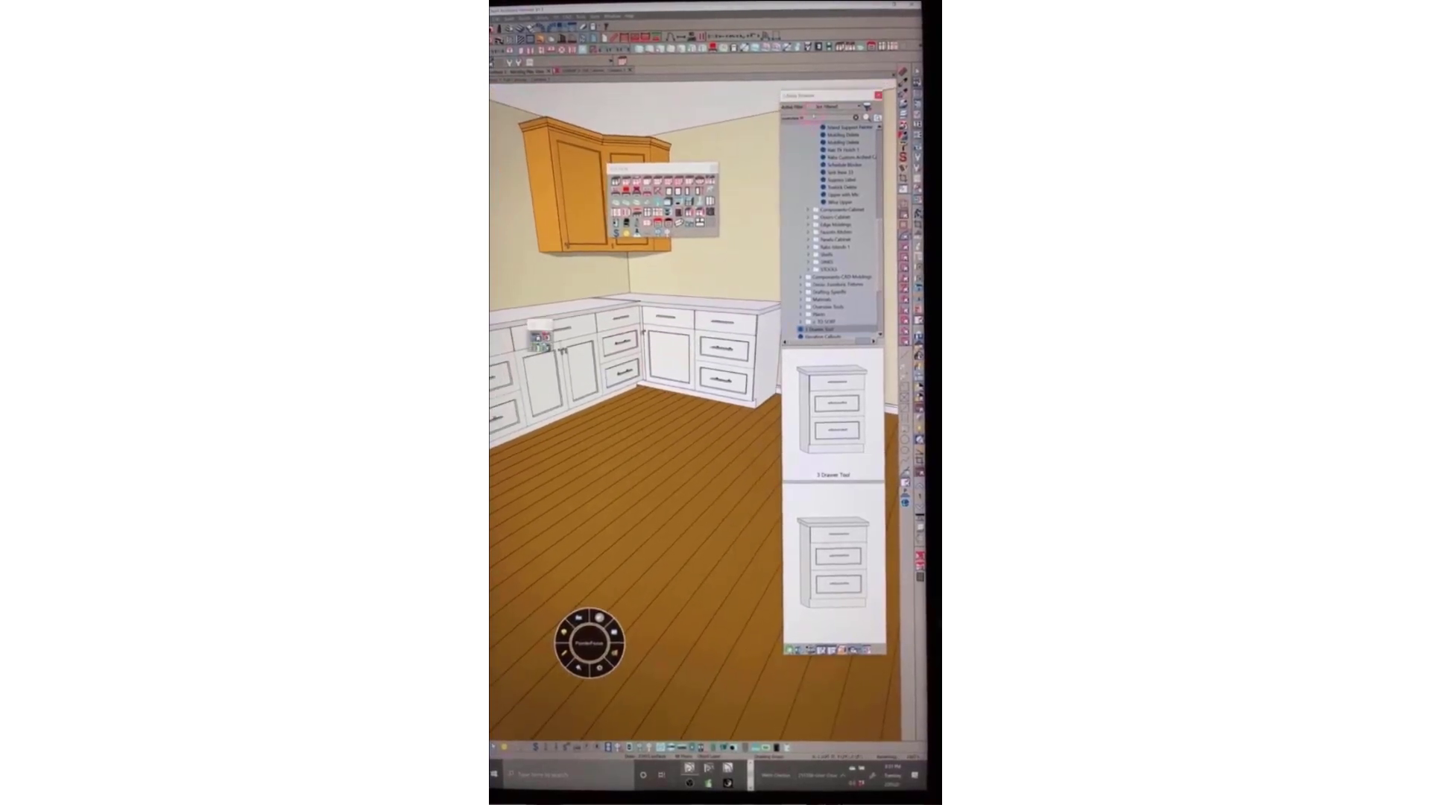
left_click_drag(809, 118, 772, 123)
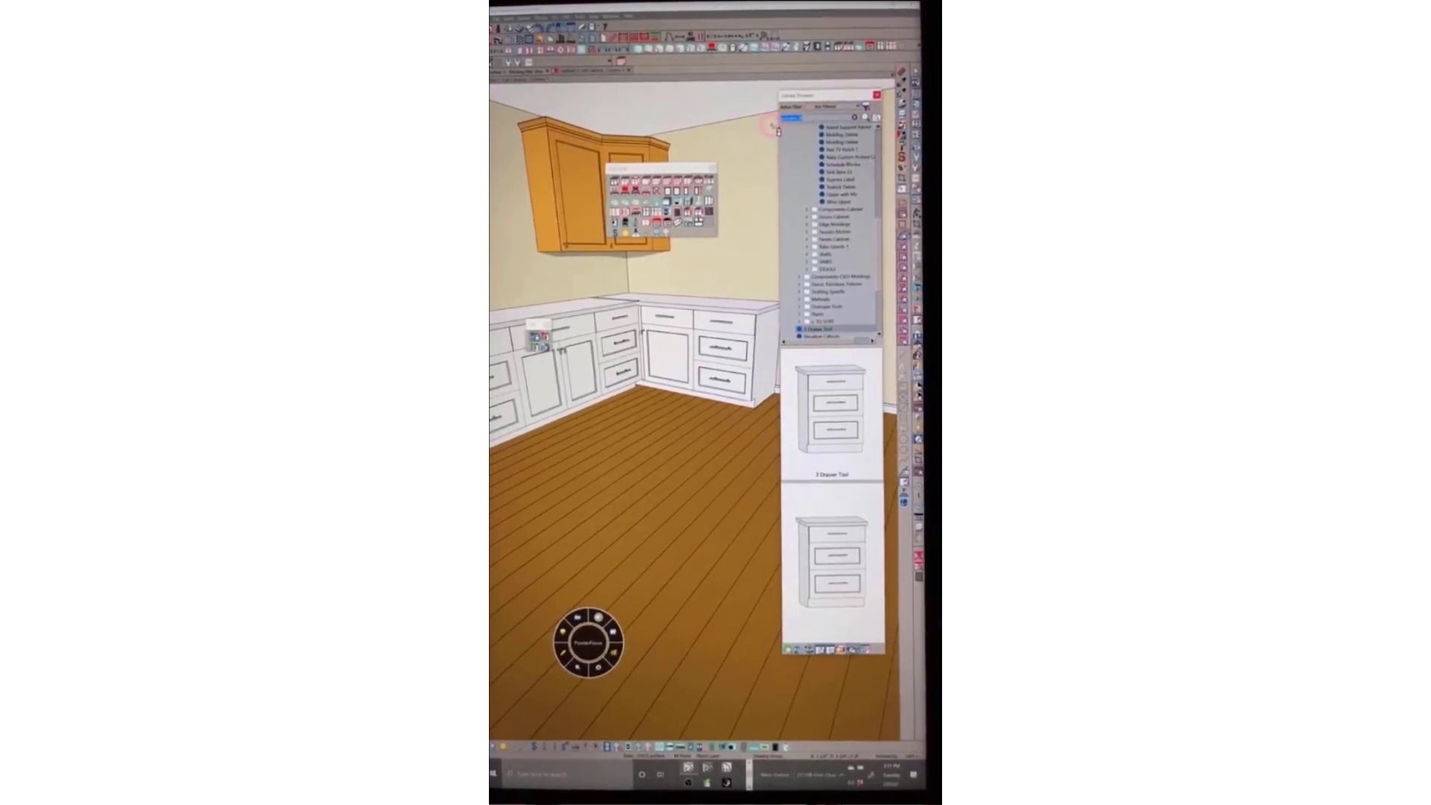
type("tree")
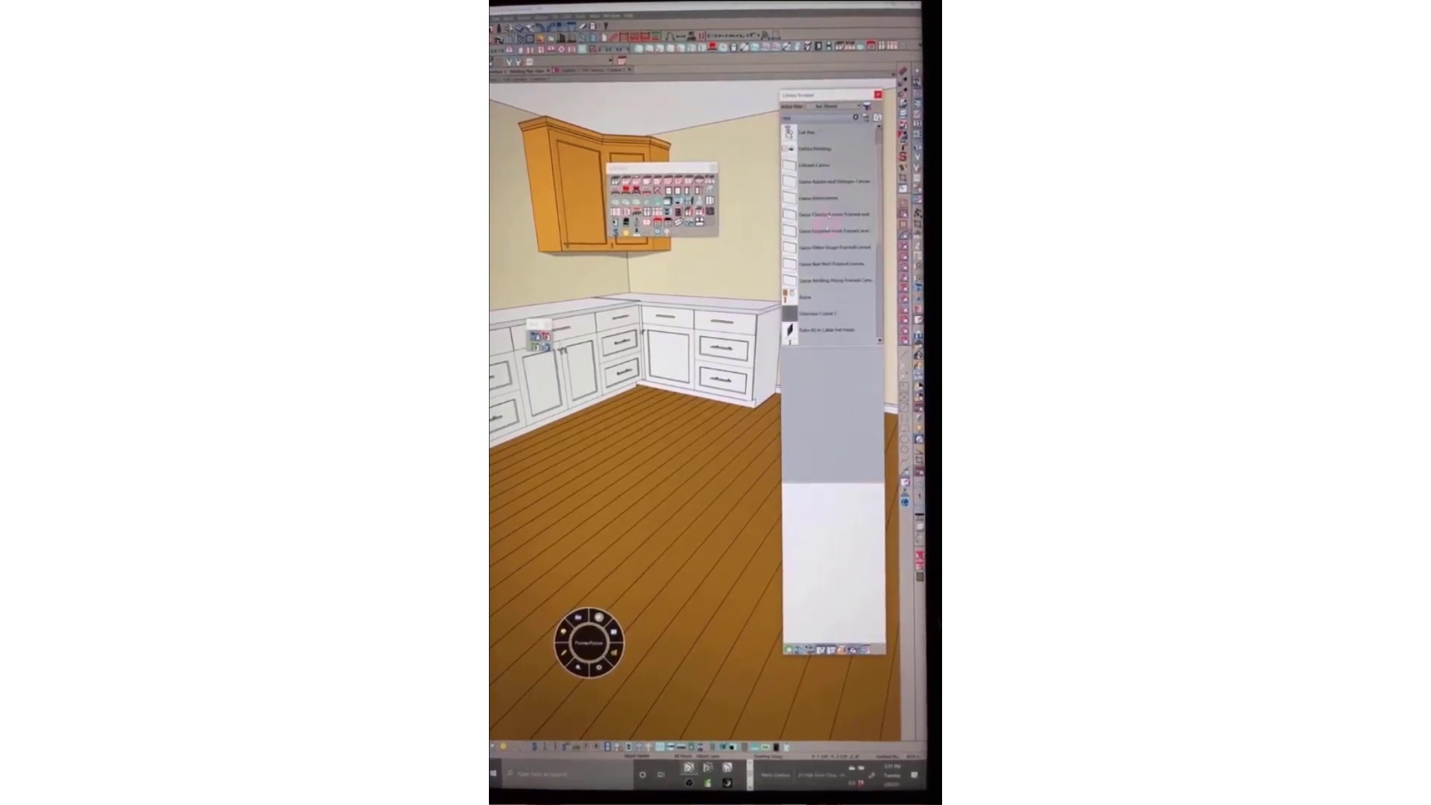
scroll(826, 222, "down", 2)
Apply the first Oakland style palette, with dark green cabinets and glass upper doors, to the whole kitchen
left_click(807, 297)
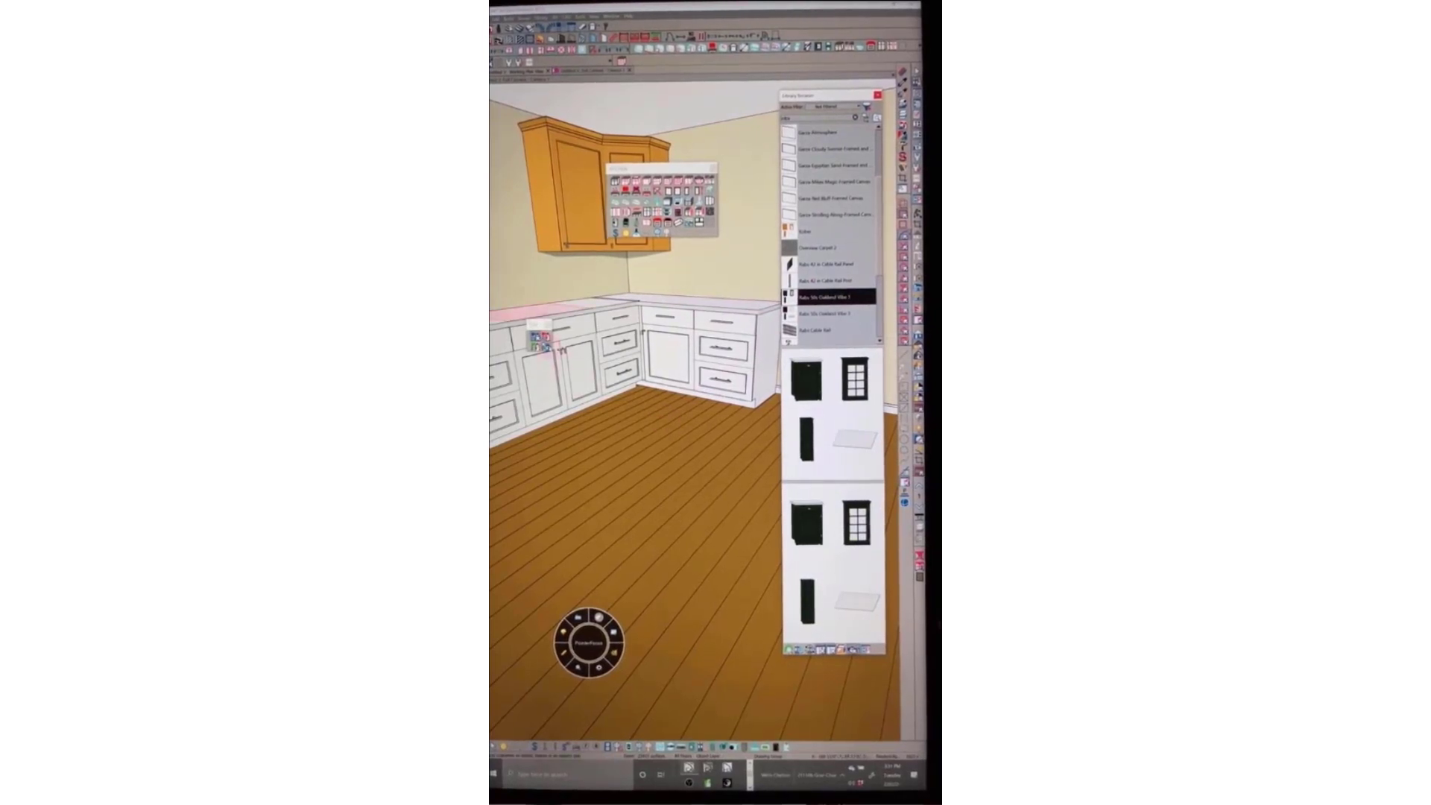
left_click(661, 409)
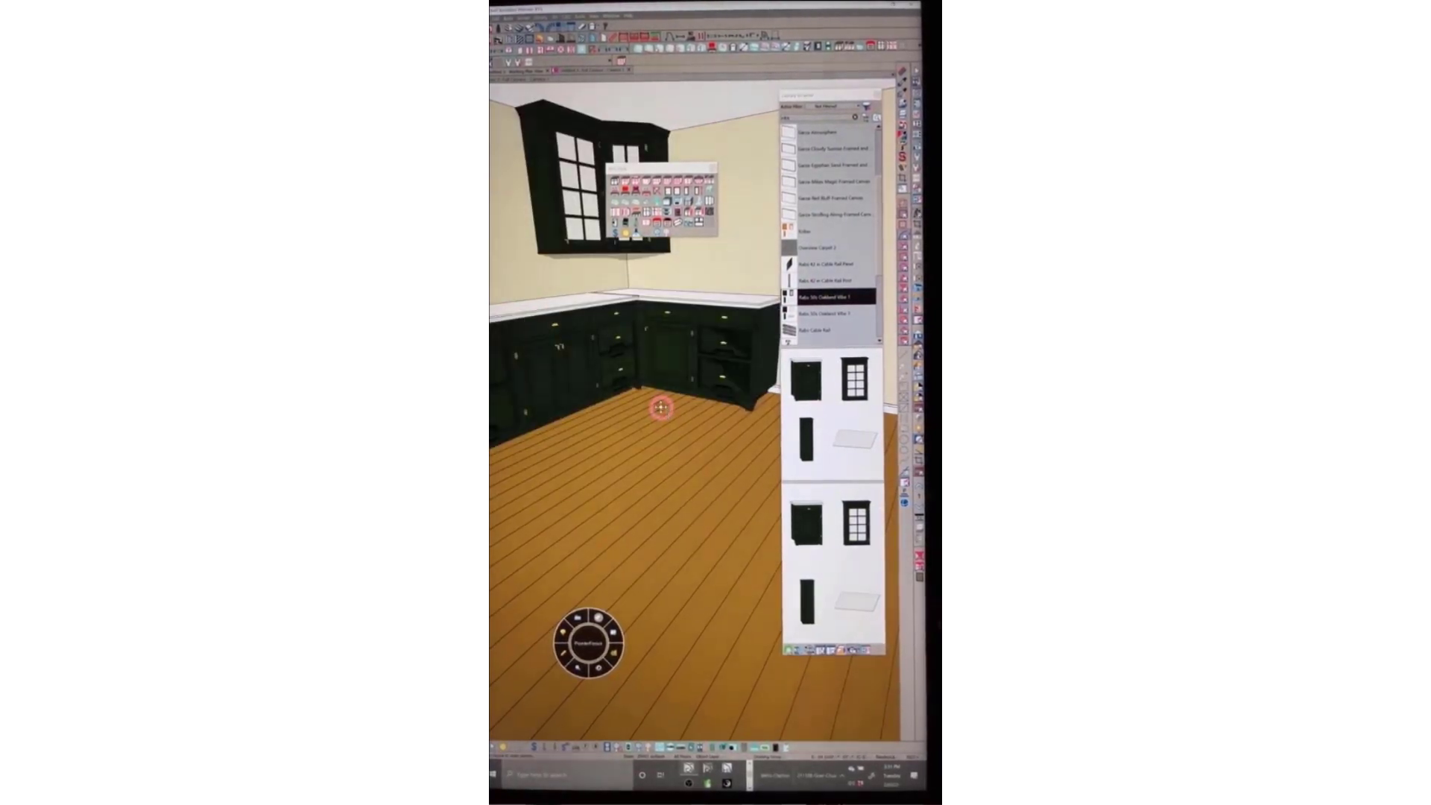
middle_click_drag(581, 353, 662, 440)
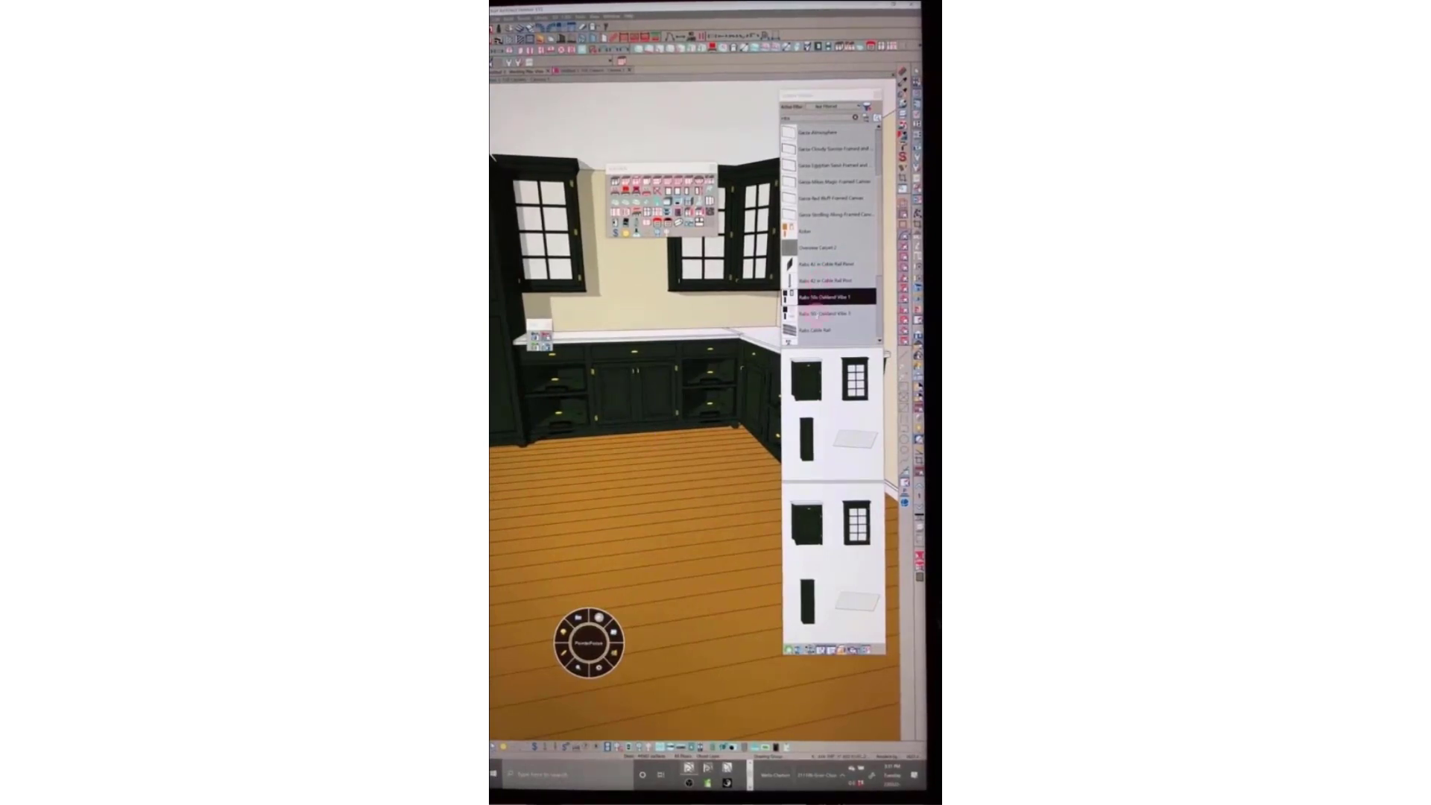
Apply the second Oakland style palette, with dark base cabinets, white uppers and wood countertops, to the whole kitchen
left_click(813, 313)
left_click(671, 463)
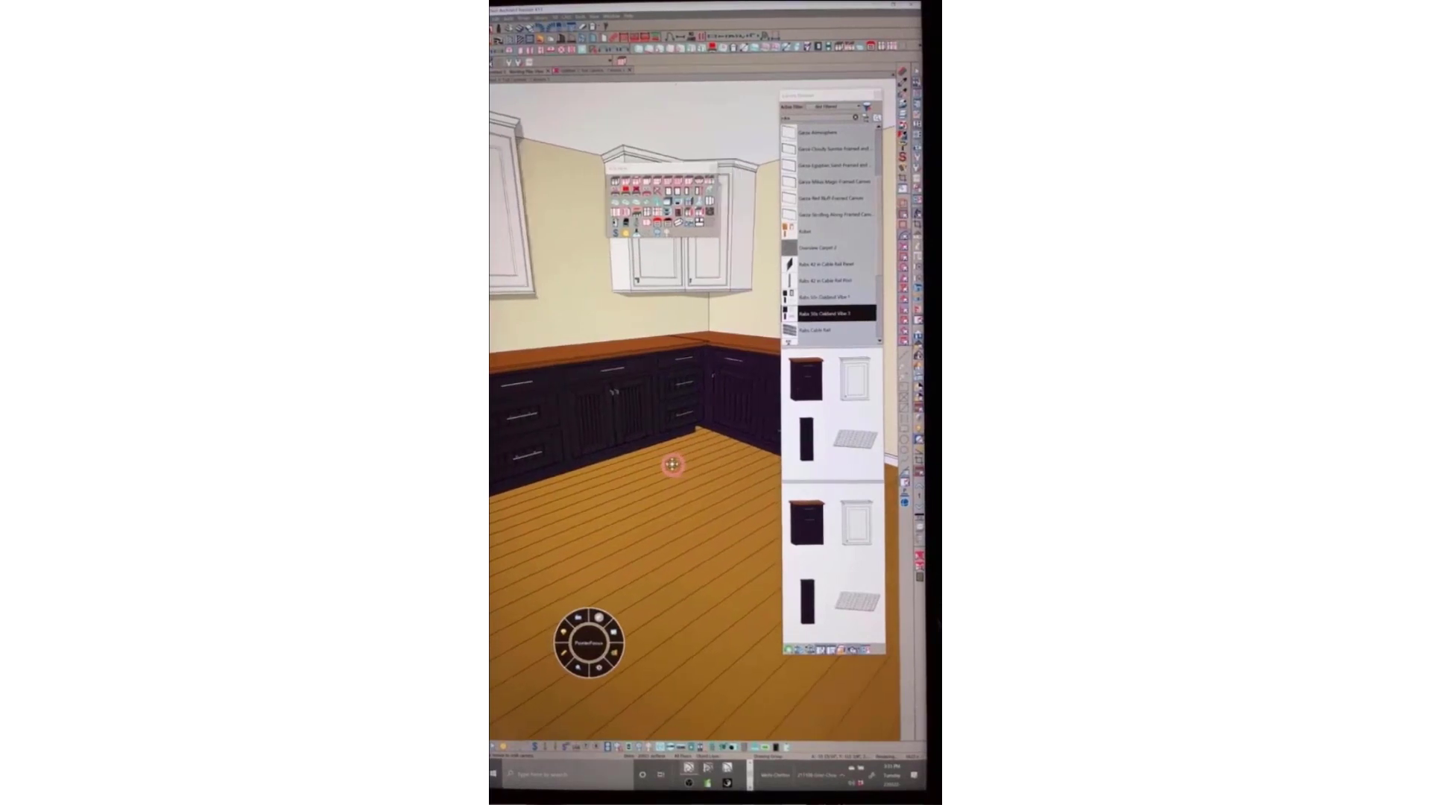
middle_click_drag(673, 464, 647, 432)
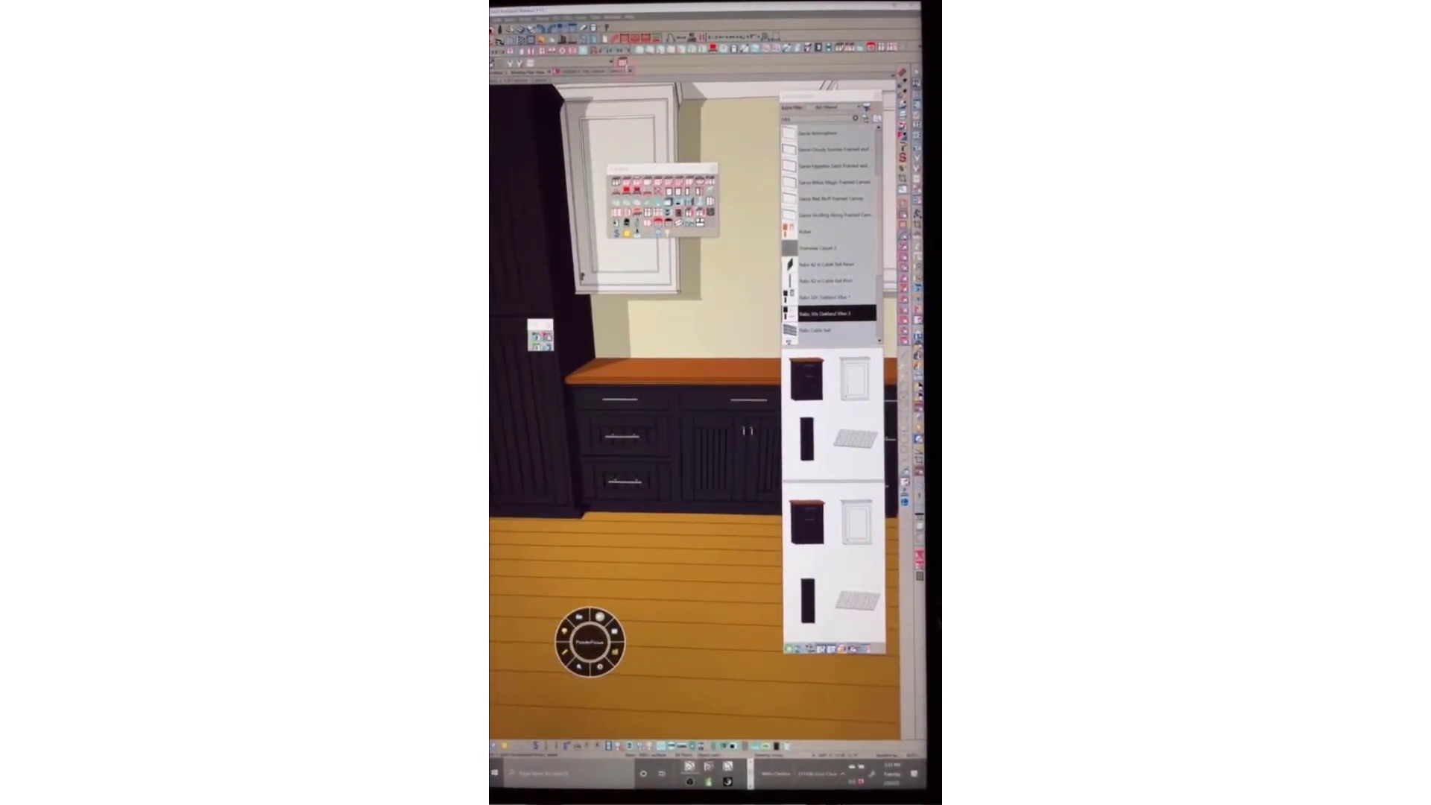
Apply the 3 Drawer Tool to the single-door base cabinet beside the kitchen corner
middle_click_drag(687, 390, 635, 407)
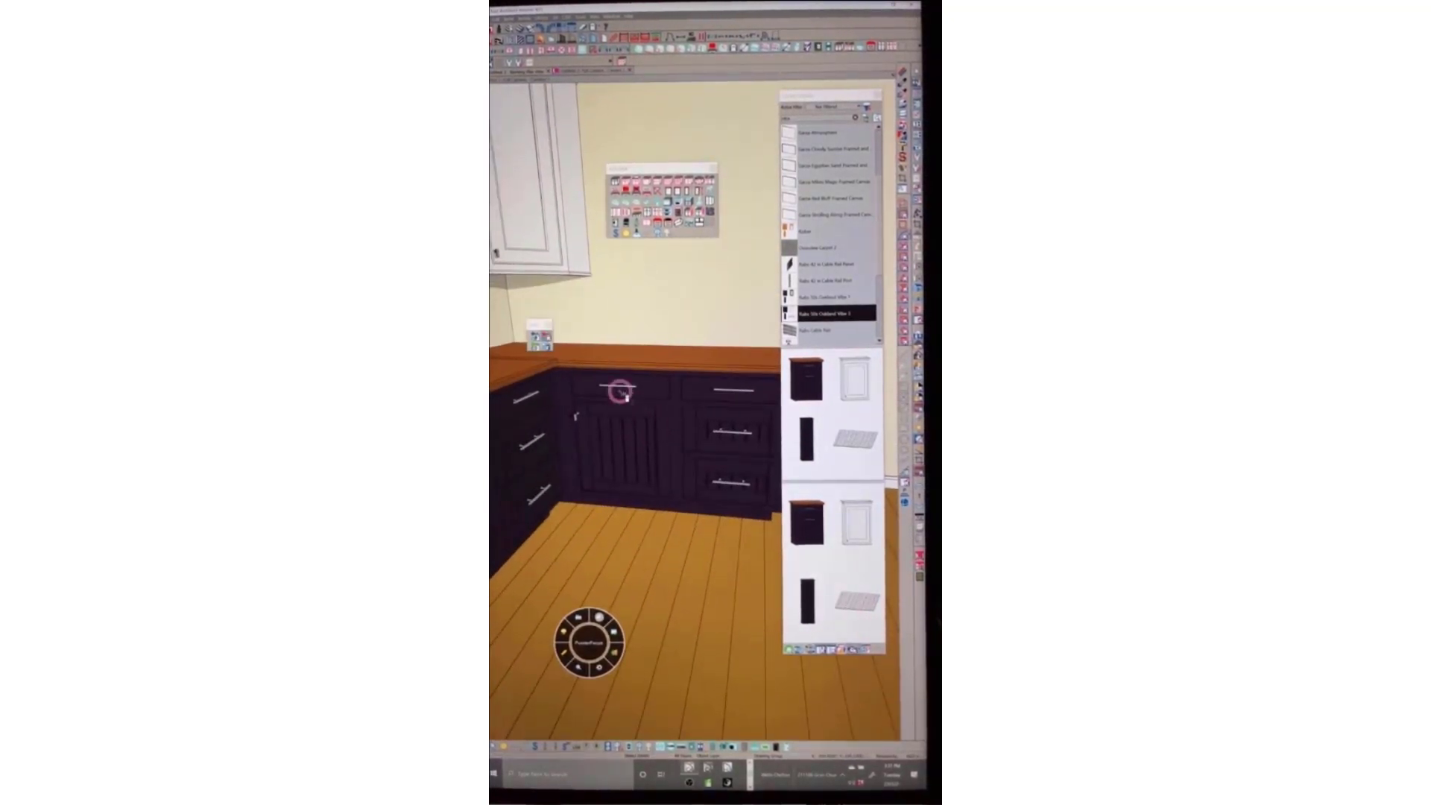
left_click(616, 416)
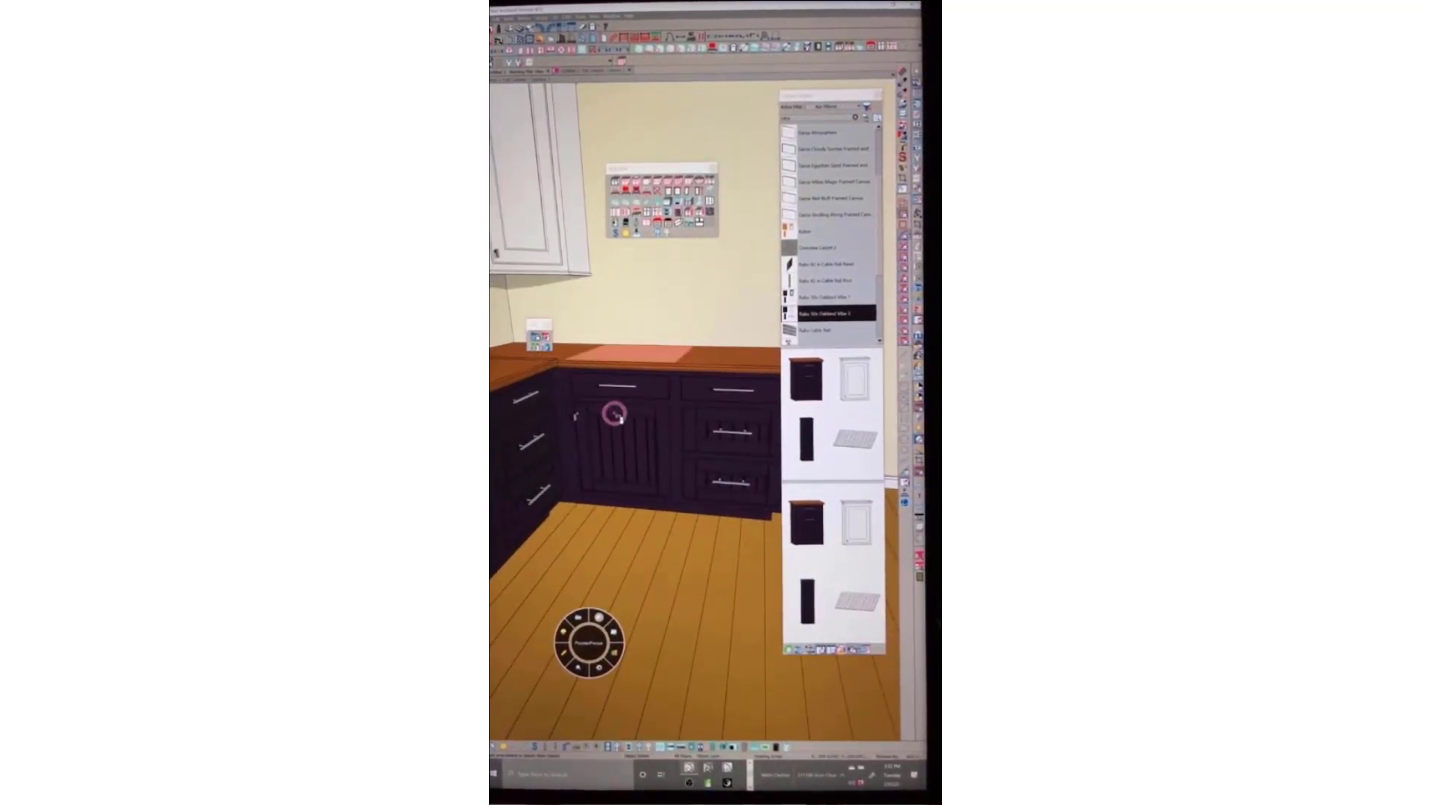
left_click(616, 415)
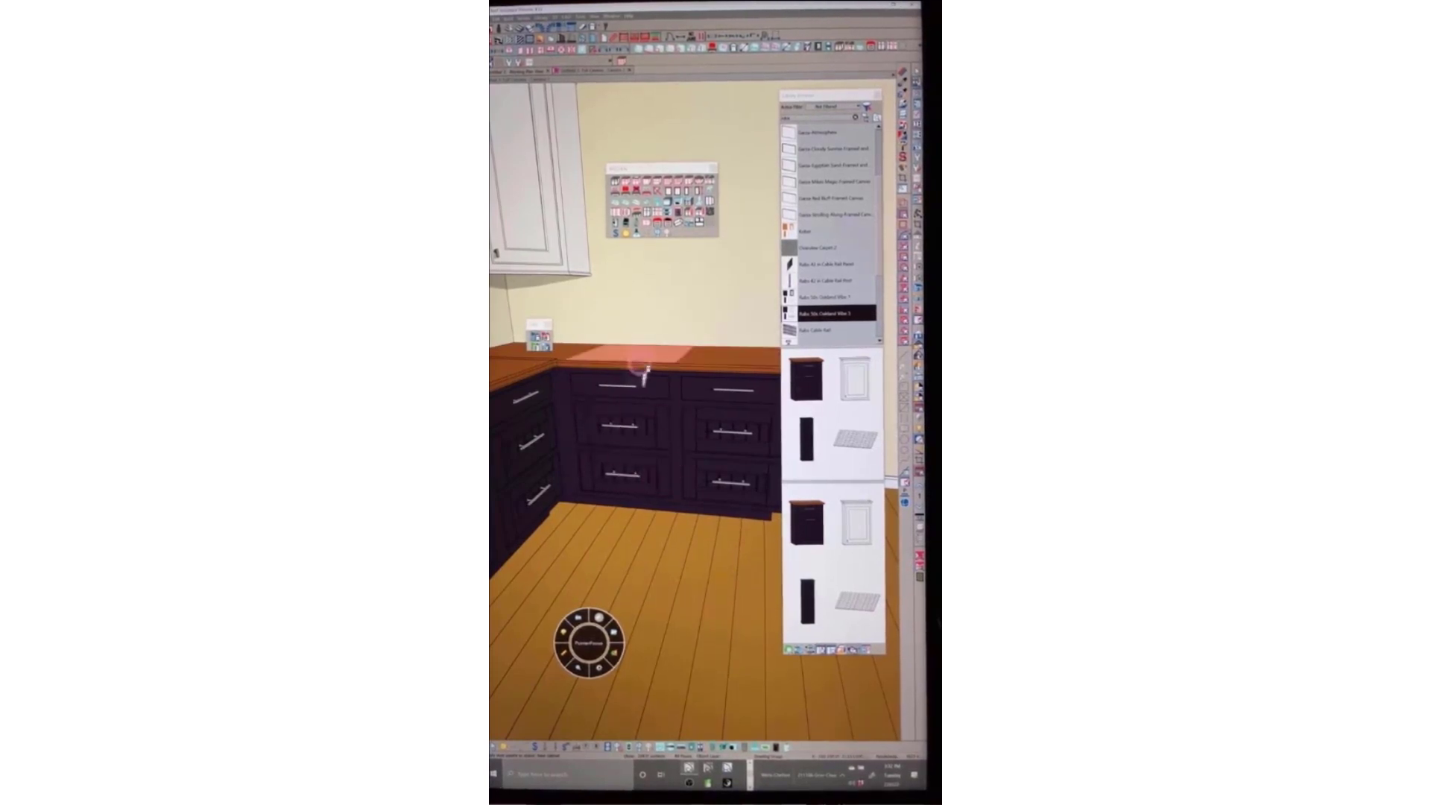
Examine the restyled base cabinets and their drawer layouts from the corner to the tall cabinet
left_click_drag(664, 516, 648, 481)
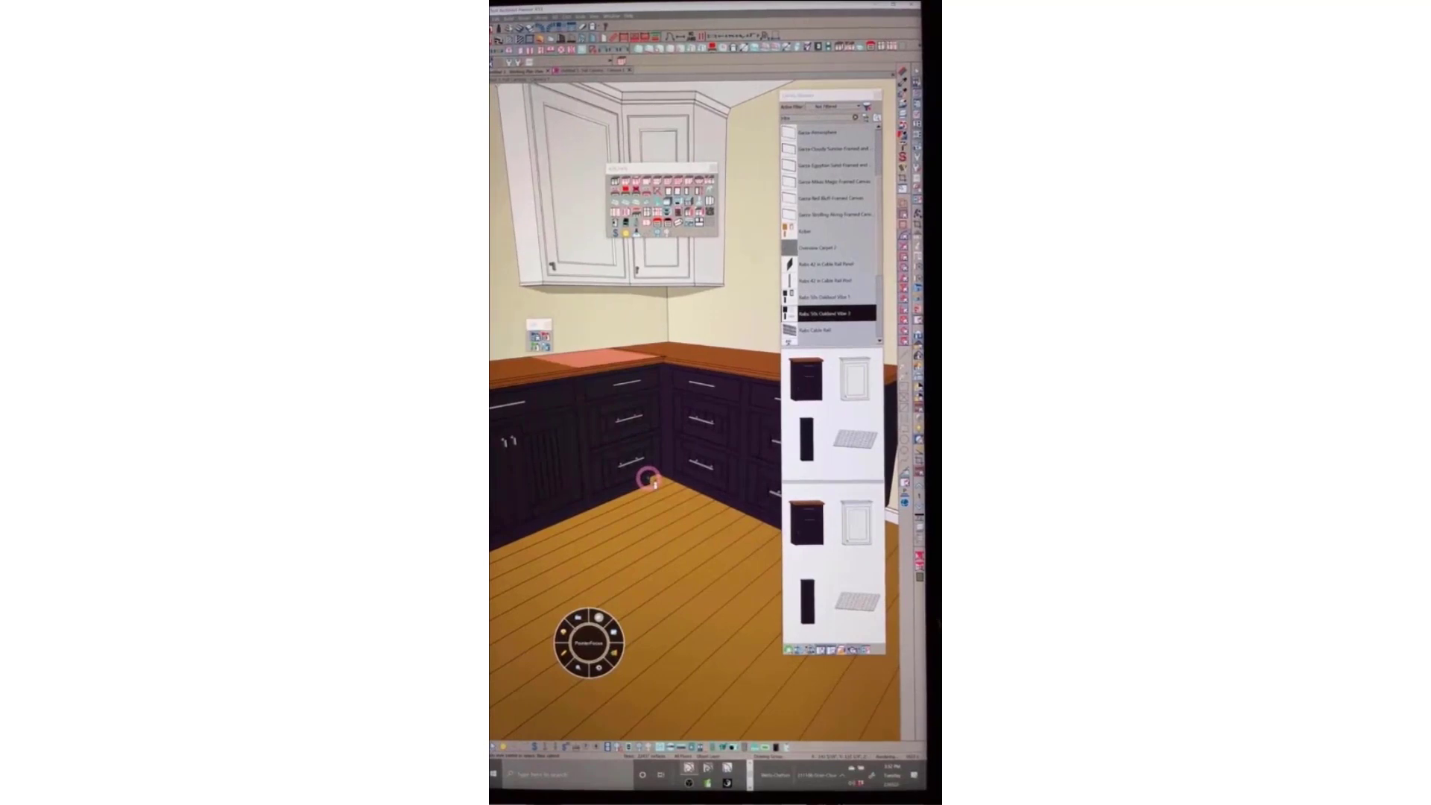
key("Left")
key("Left")
key("Left")
key("Left")
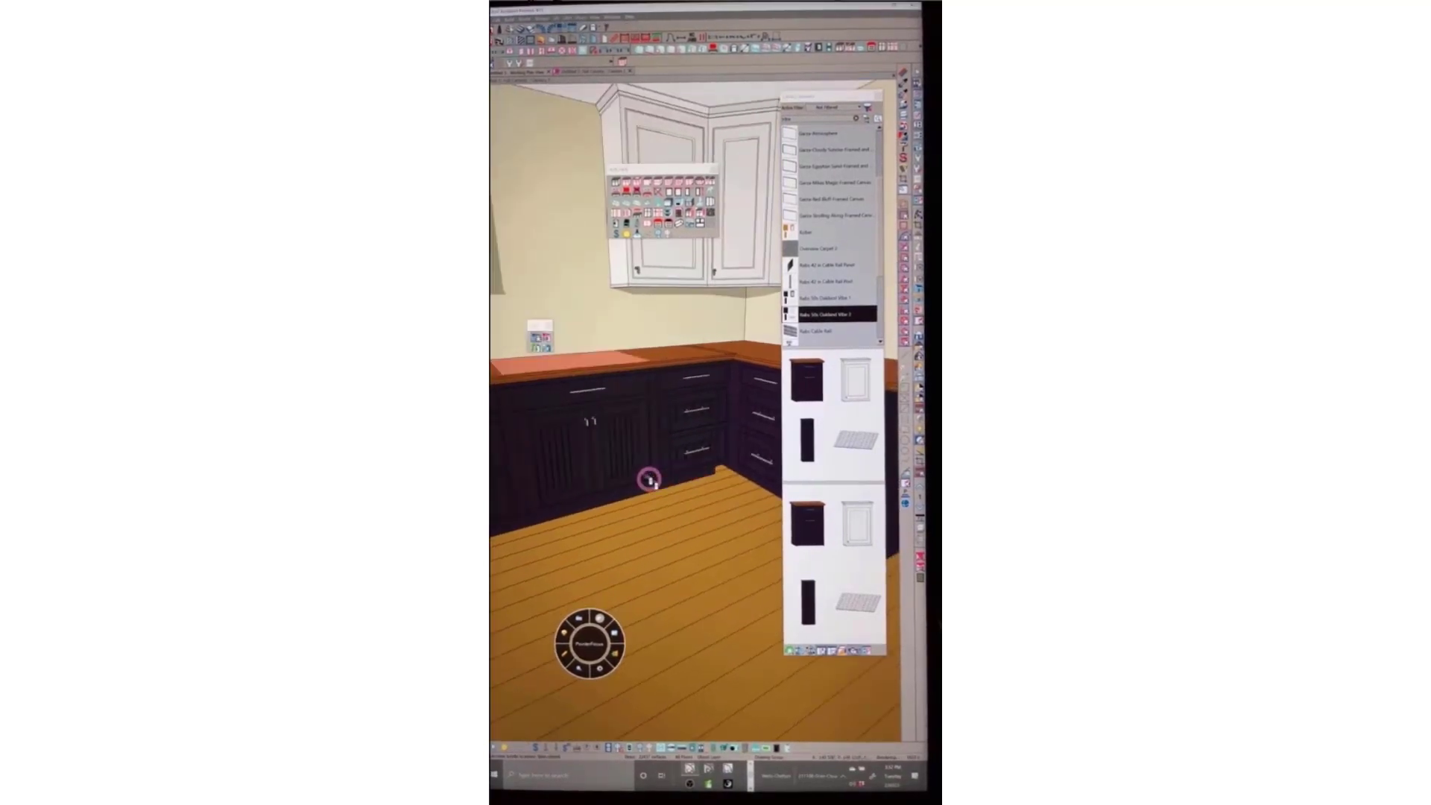
left_click(667, 461)
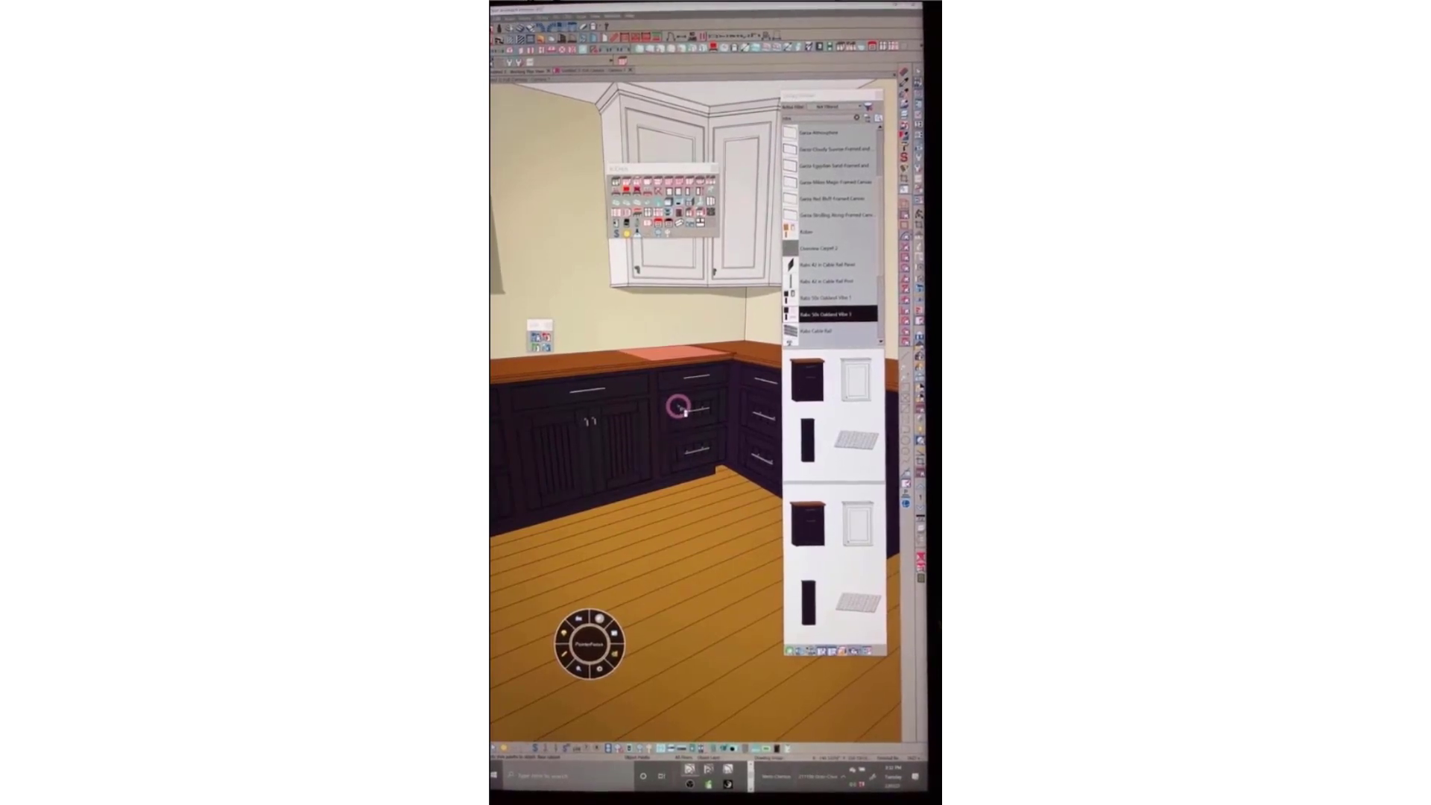
left_click(650, 438)
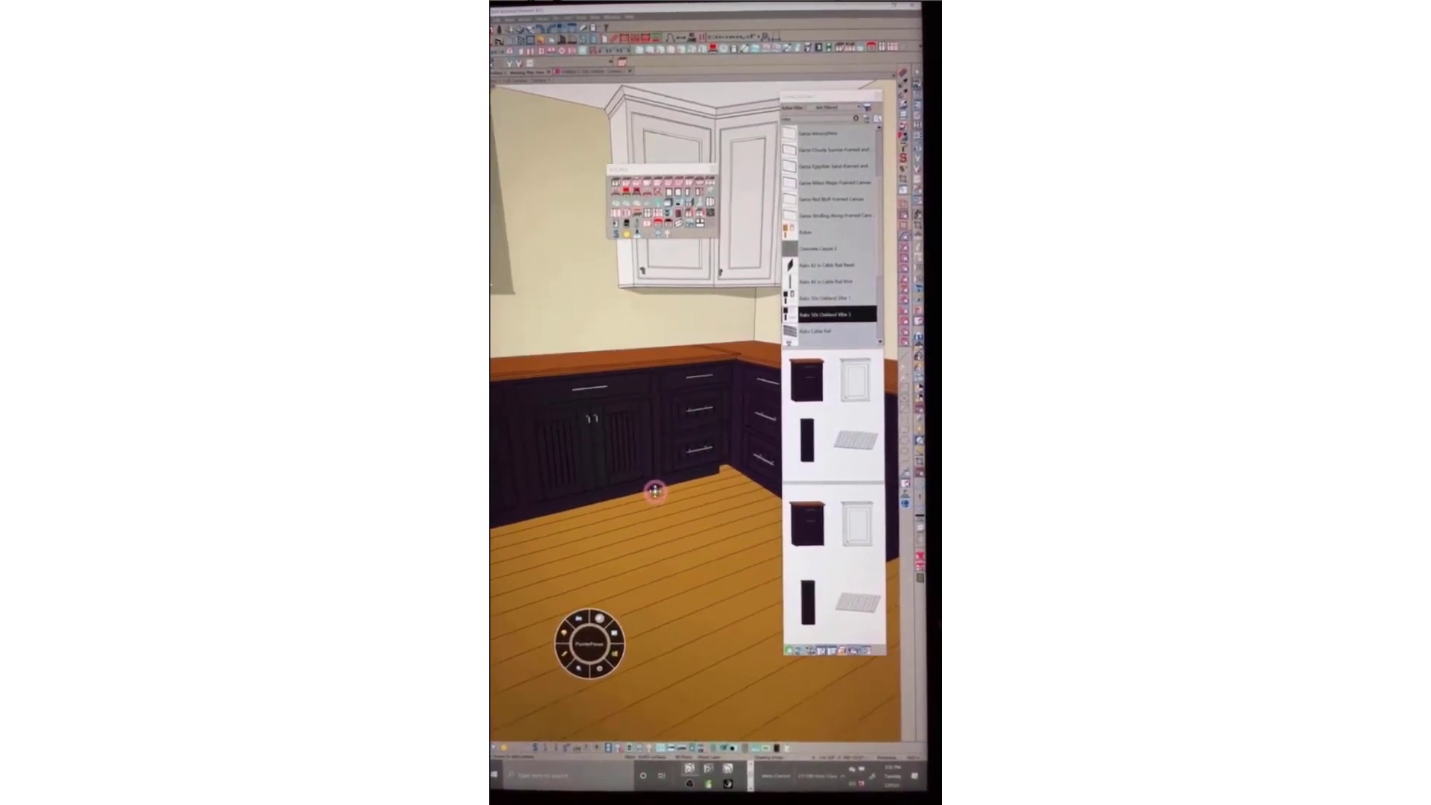
middle_click_drag(655, 492, 644, 666)
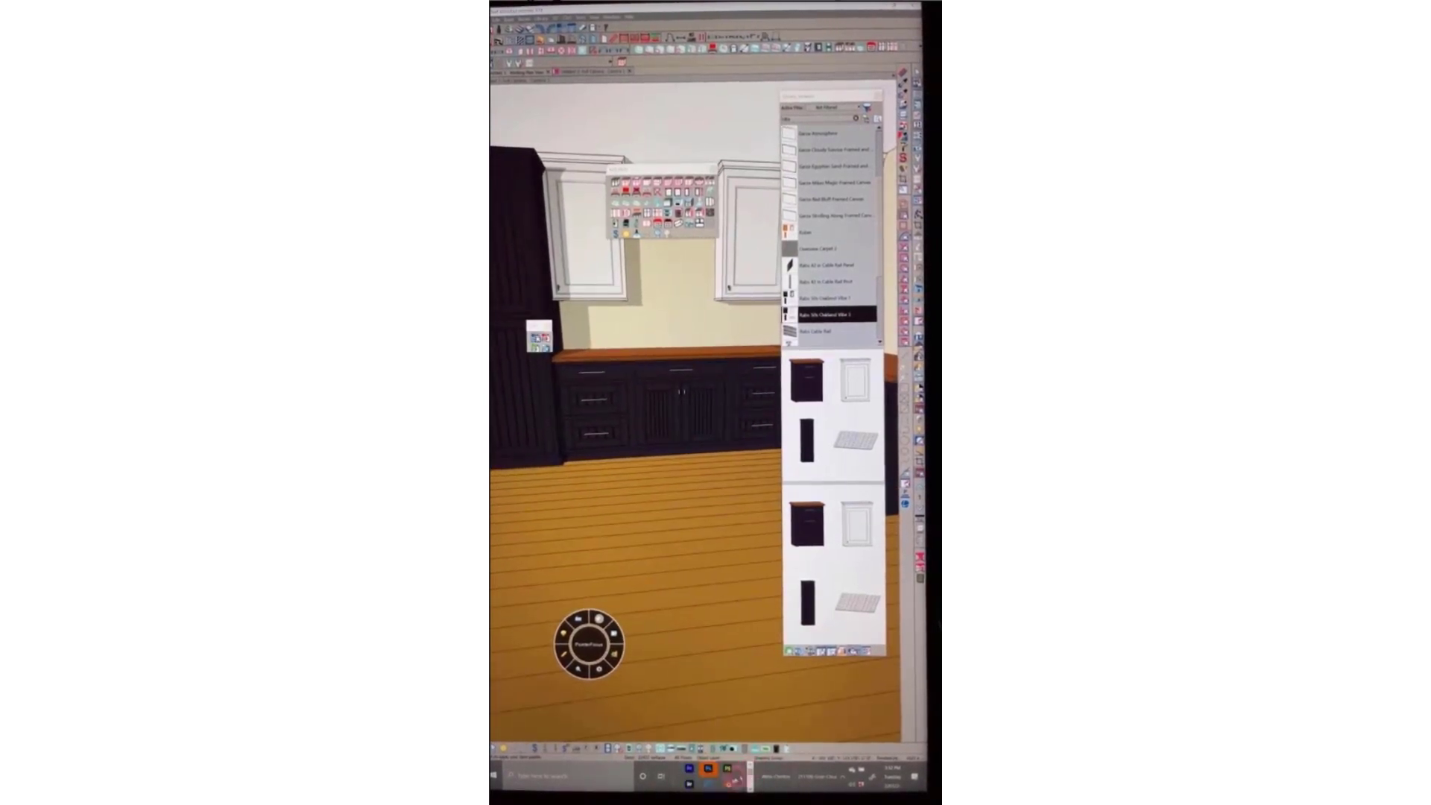
Switch to the browser's Facebook group The Rabbitt Design Feed and view the images in the mouse keybinds post
key("alt+Tab")
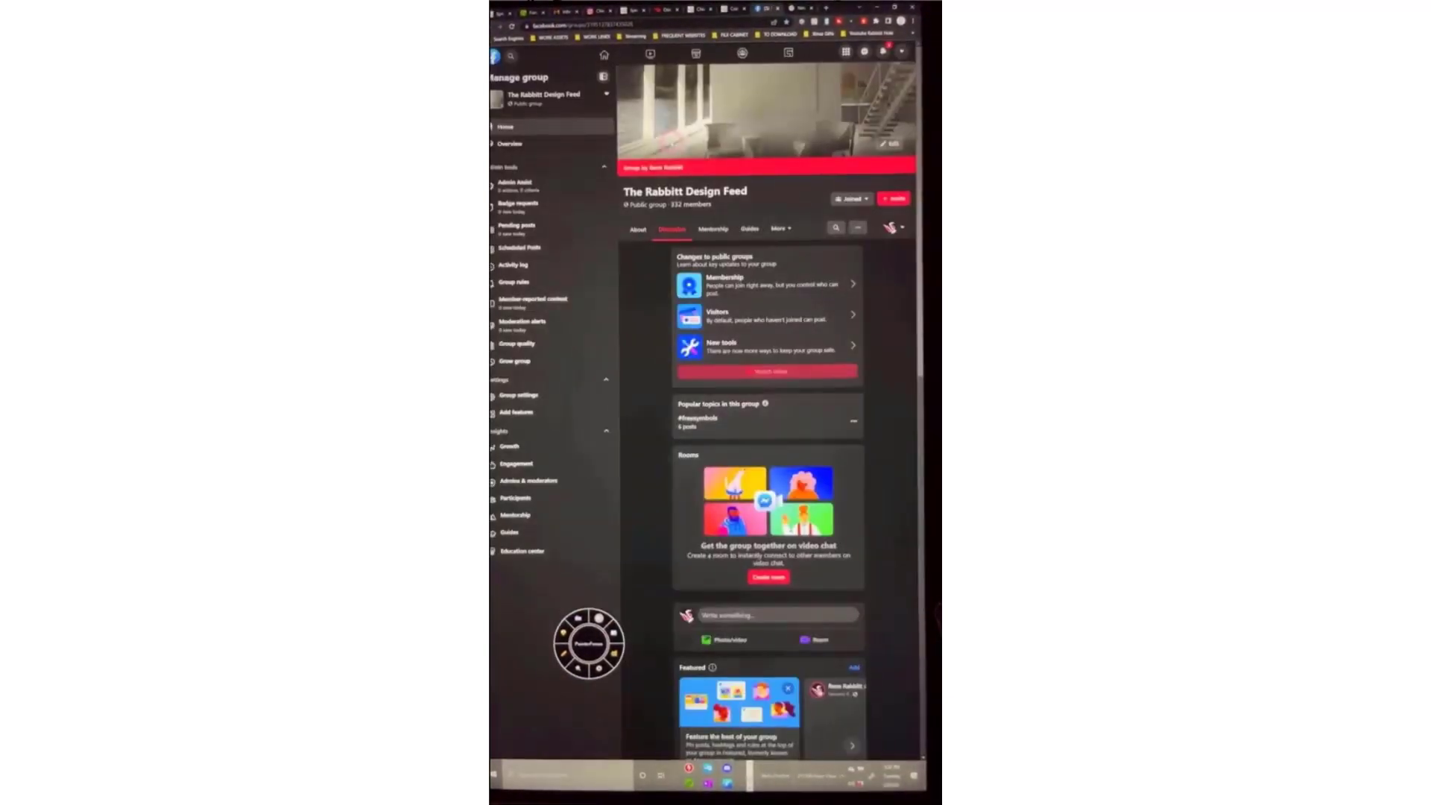
scroll(741, 376, "down", 3)
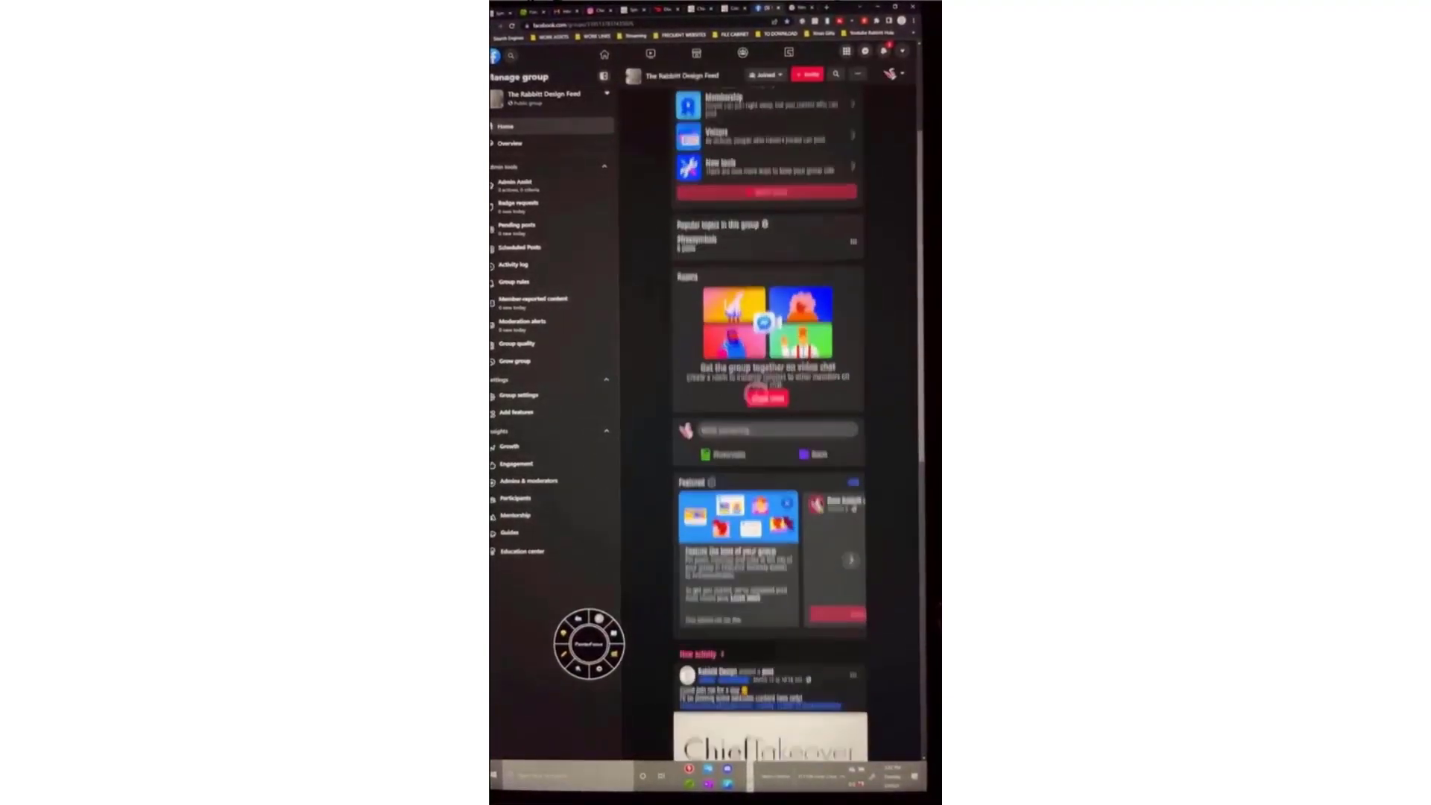
scroll(756, 393, "down", 3)
scroll(759, 387, "down", 20)
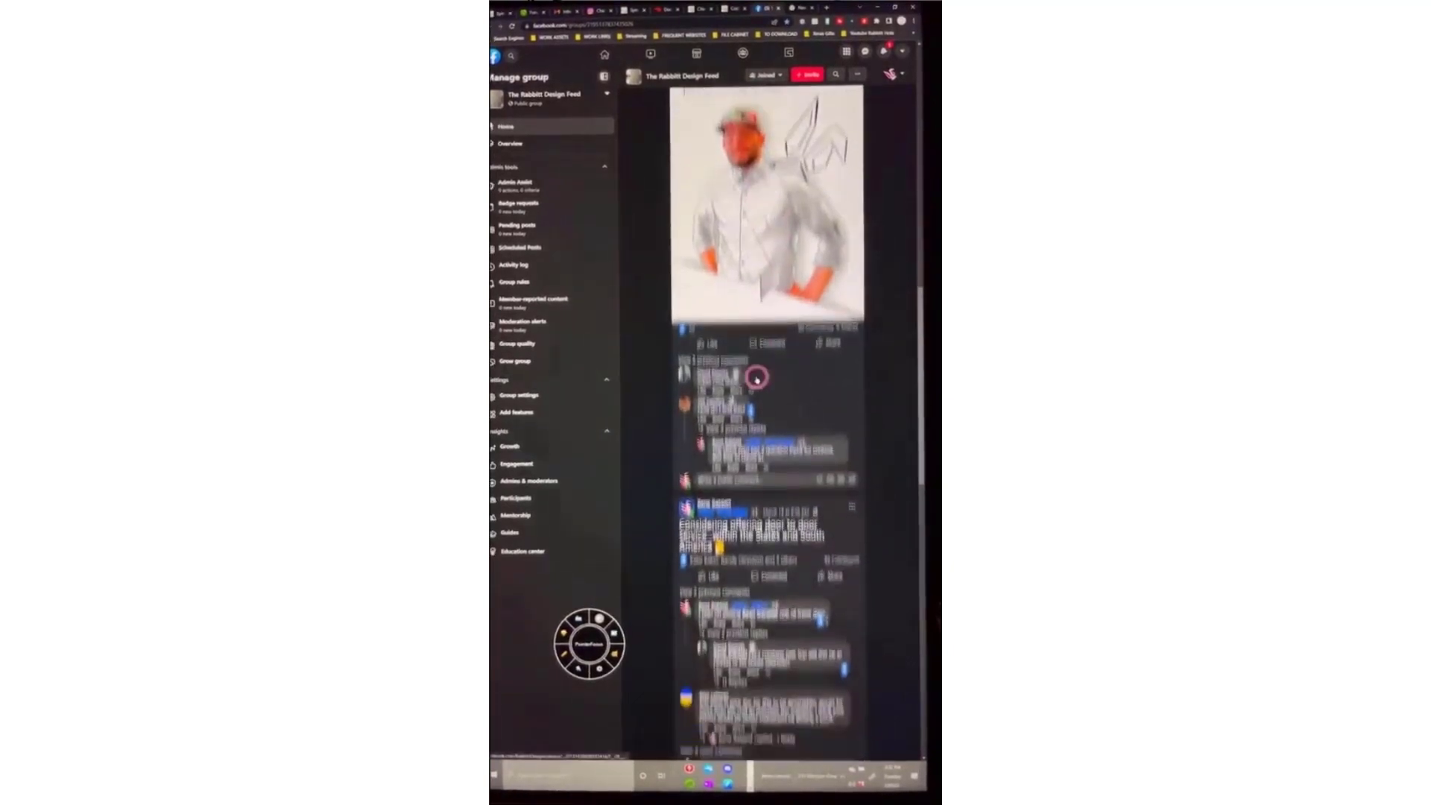
scroll(760, 385, "down", 10)
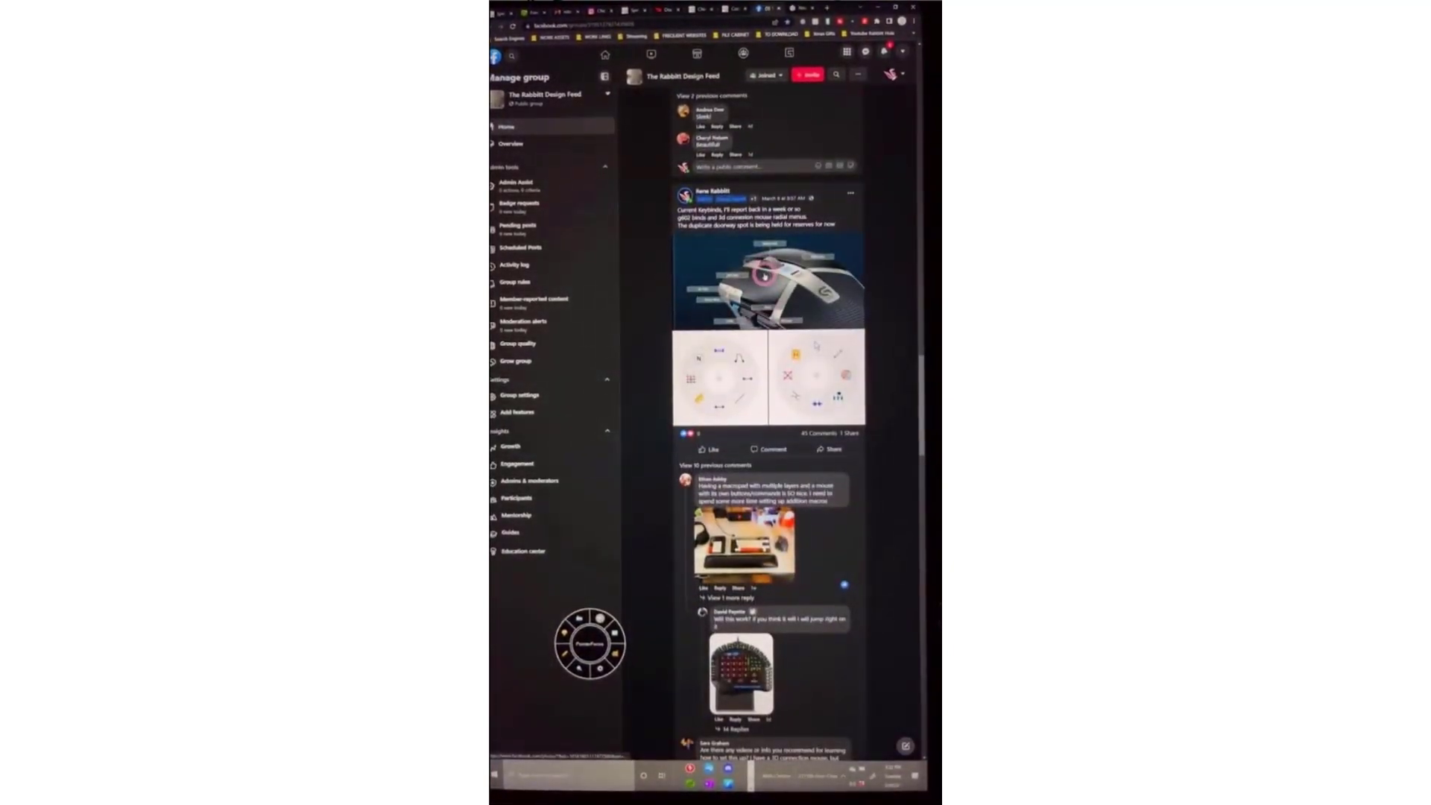
left_click(765, 275)
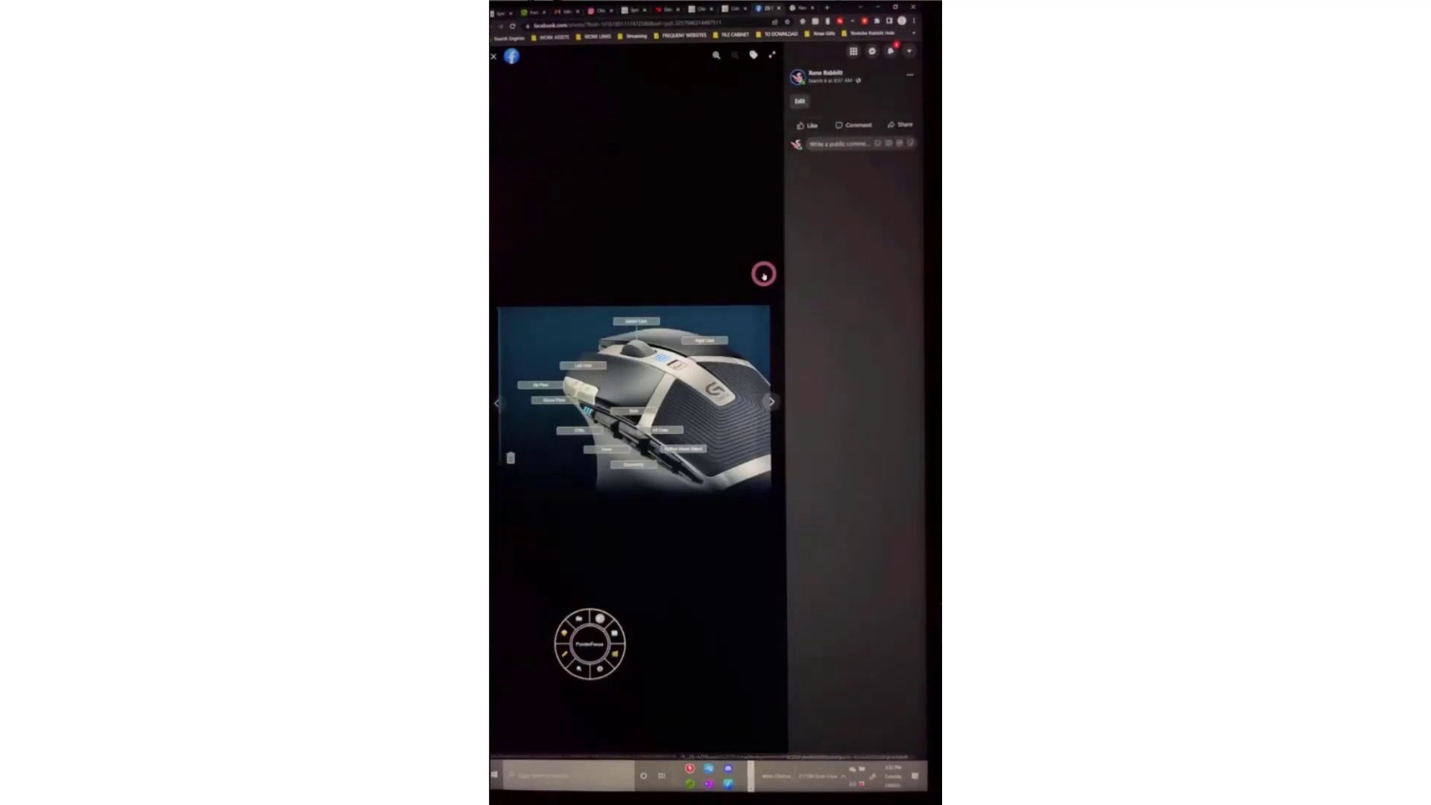
left_click(769, 402)
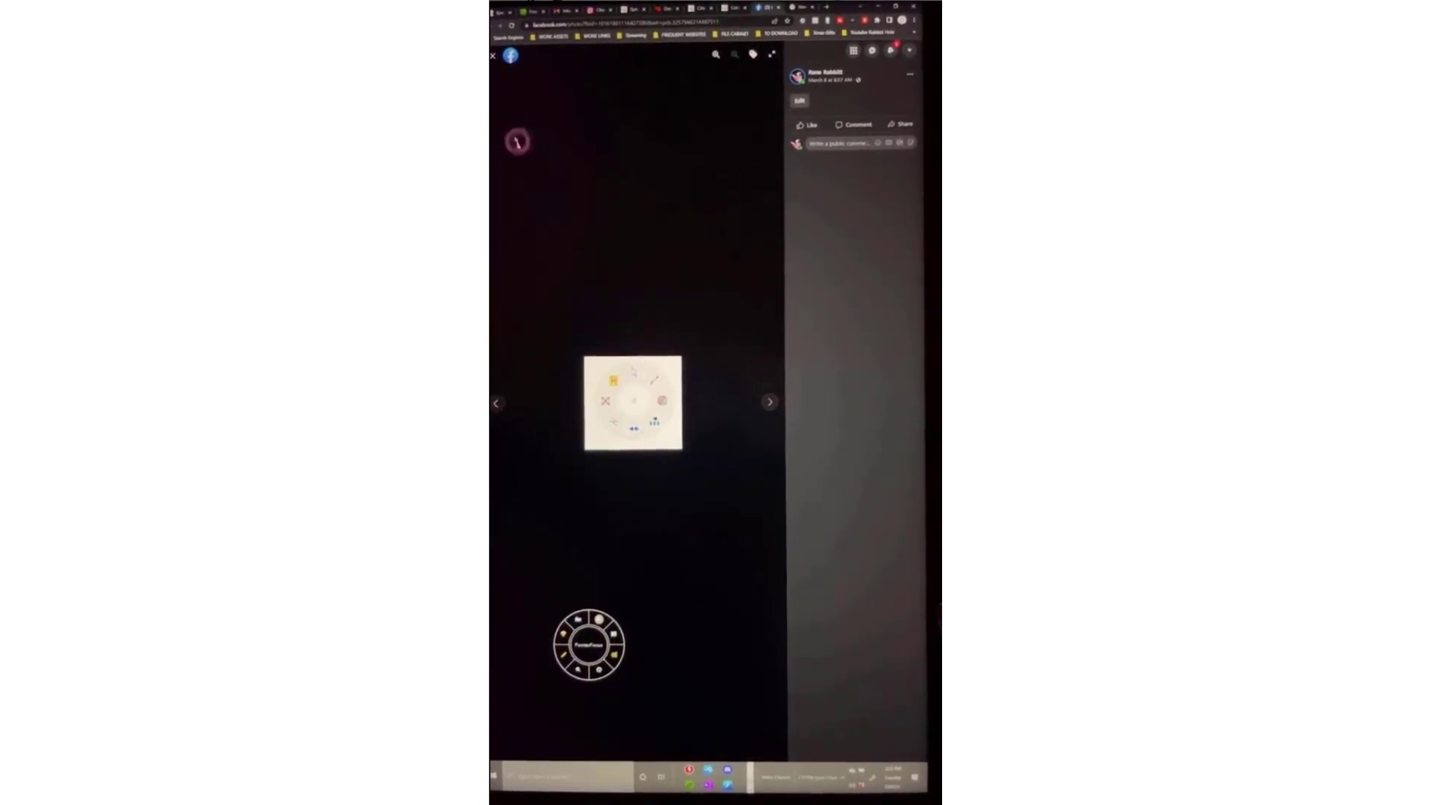
left_click(493, 57)
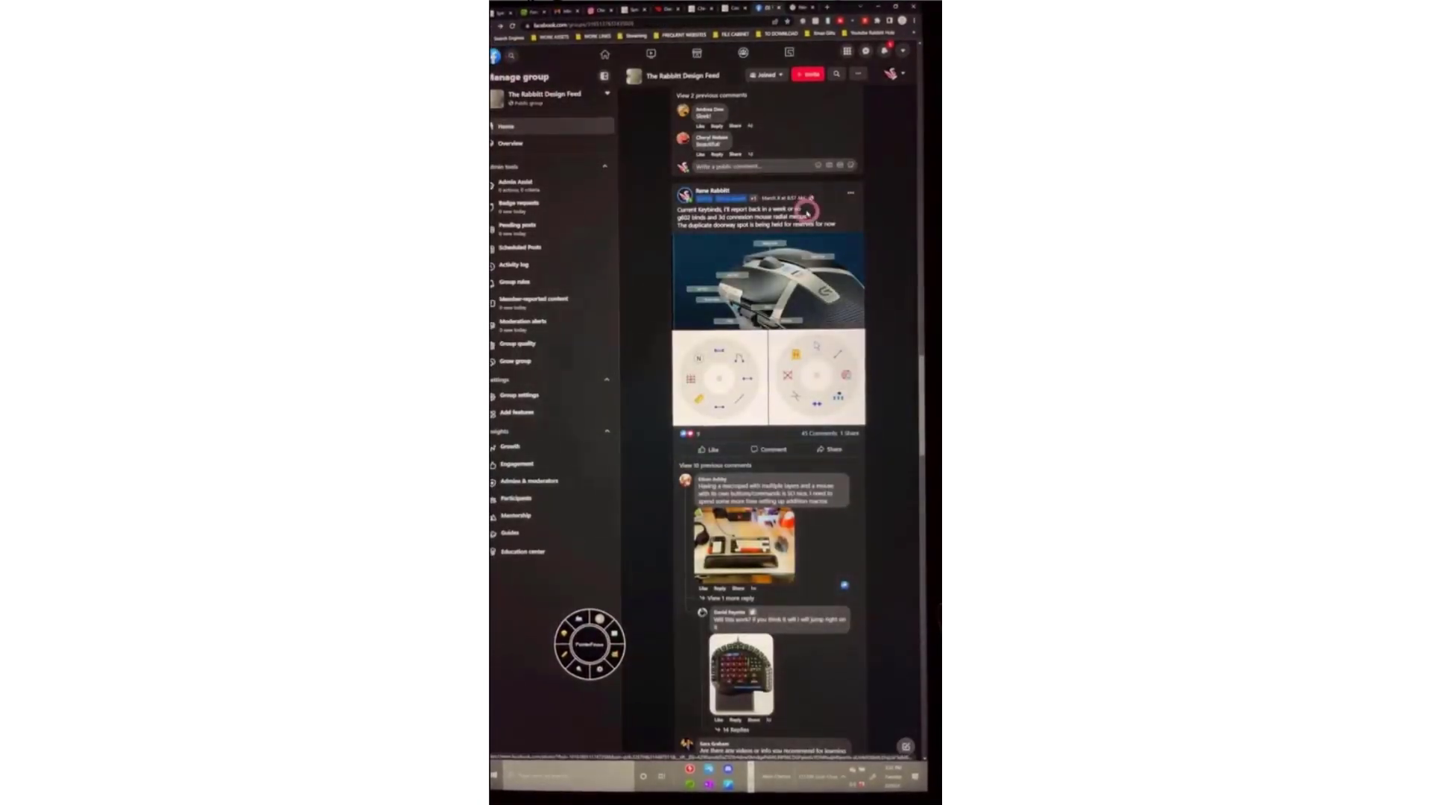
Browse the group's media photos and view the cat tree picture with its free symbol post
scroll(843, 276, "up", 10)
scroll(840, 288, "up", 10)
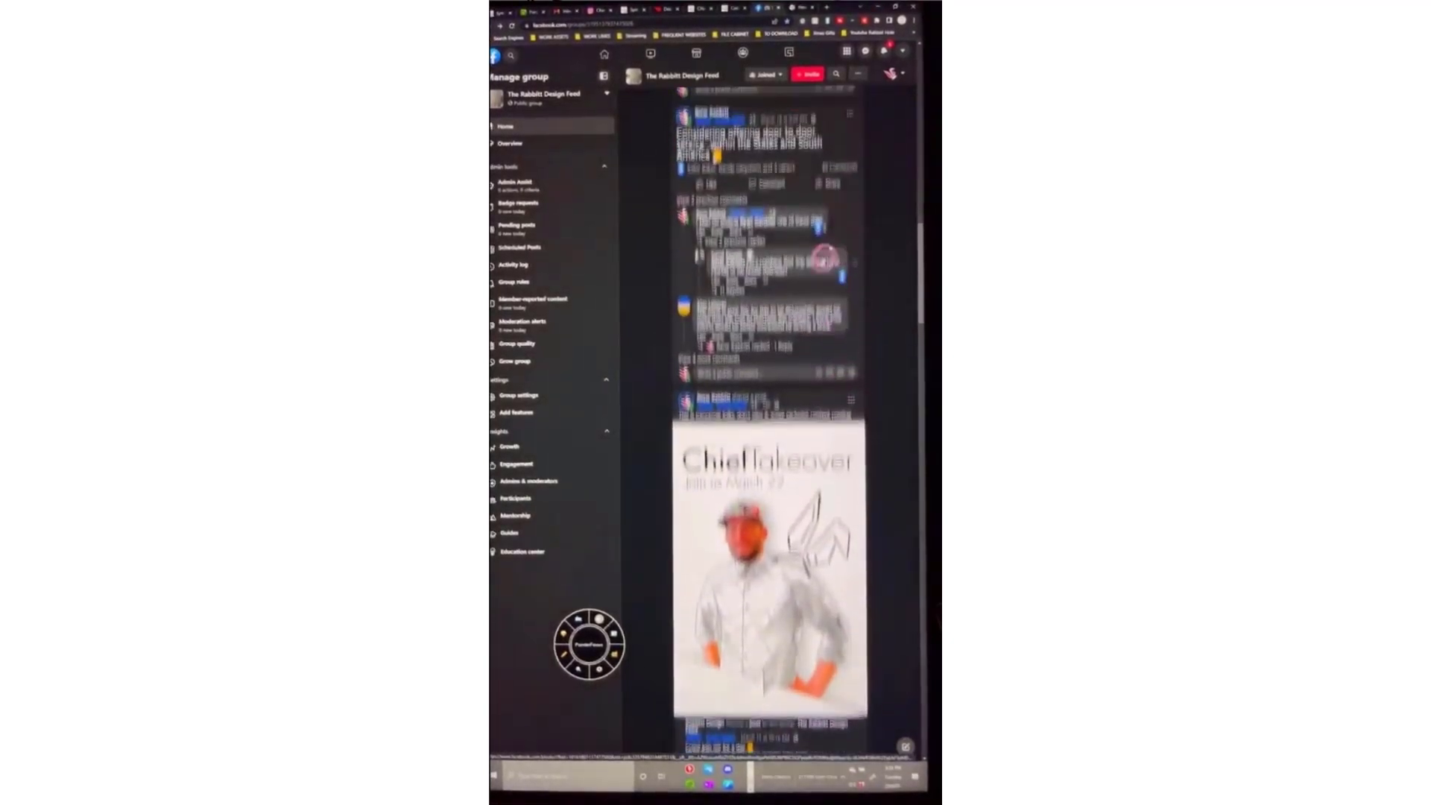
scroll(826, 309, "up", 10)
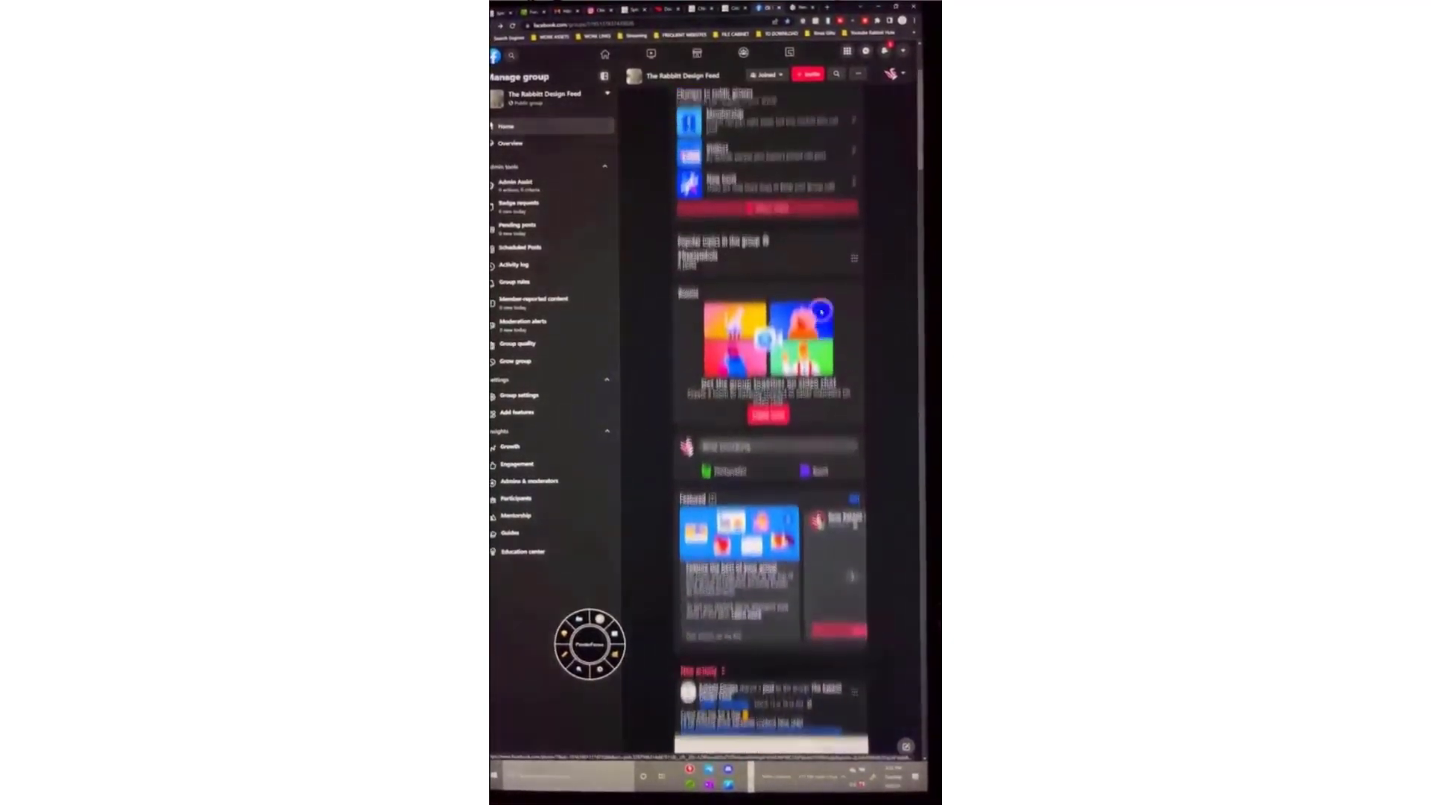
left_click(856, 231)
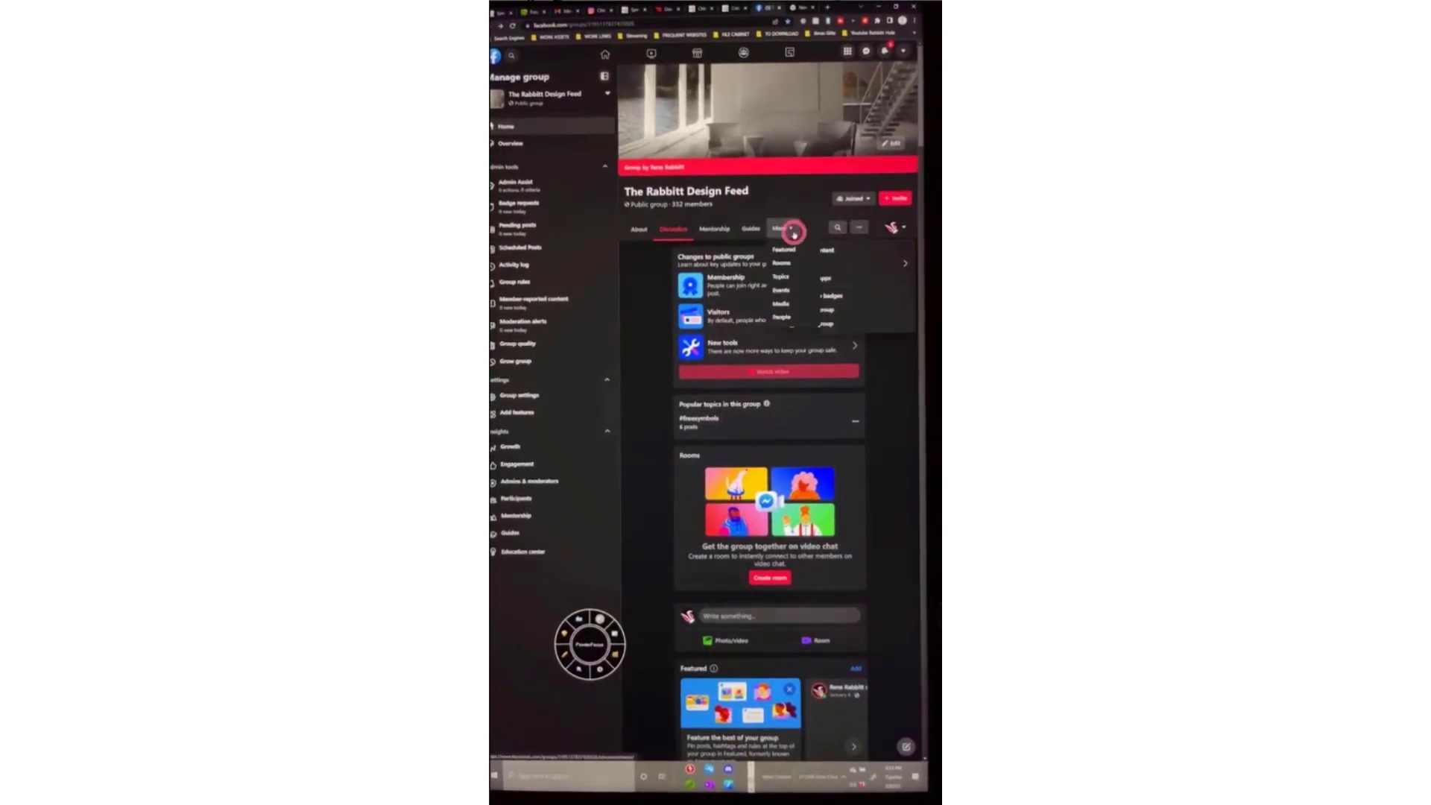
left_click(781, 303)
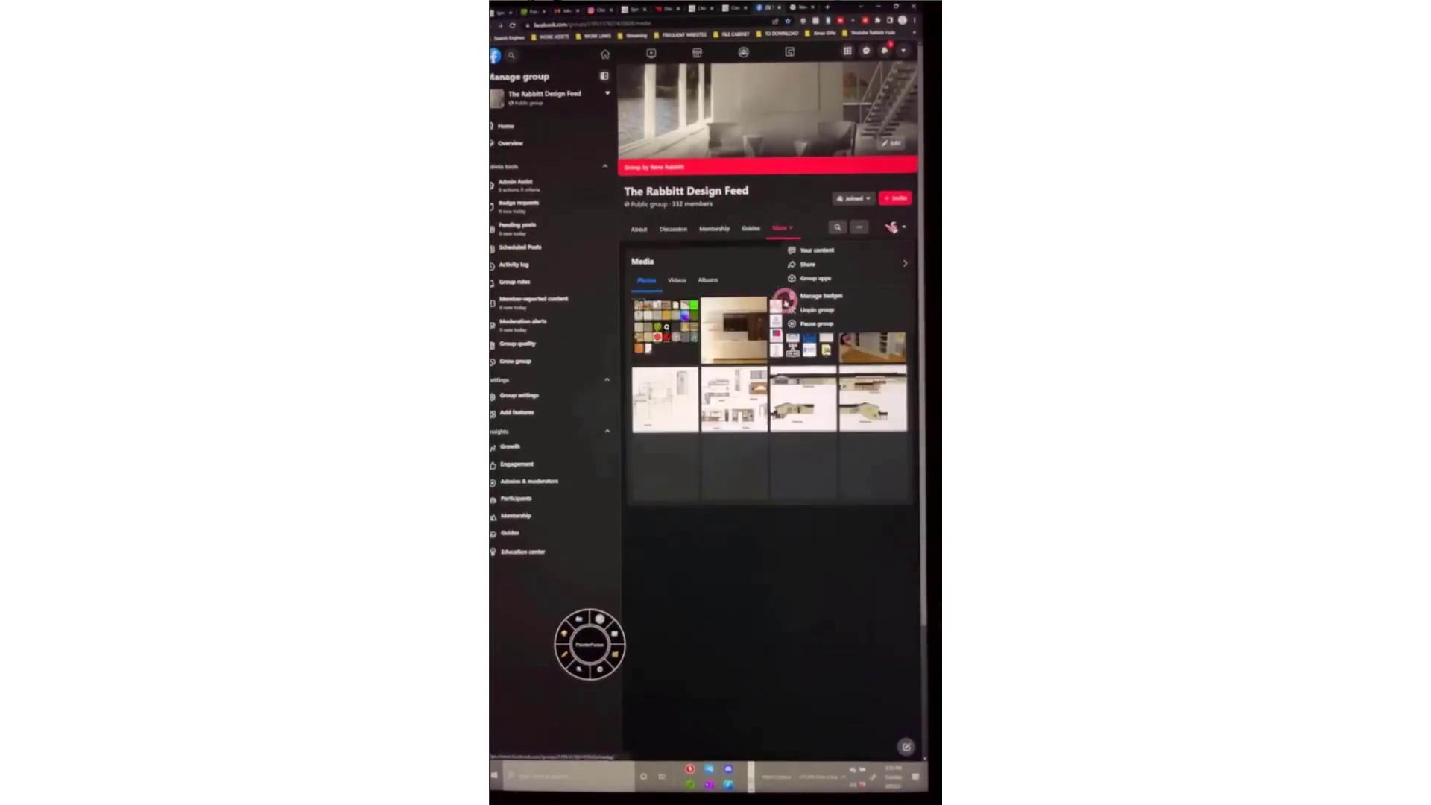
scroll(830, 445, "down", 1)
scroll(829, 445, "down", 5)
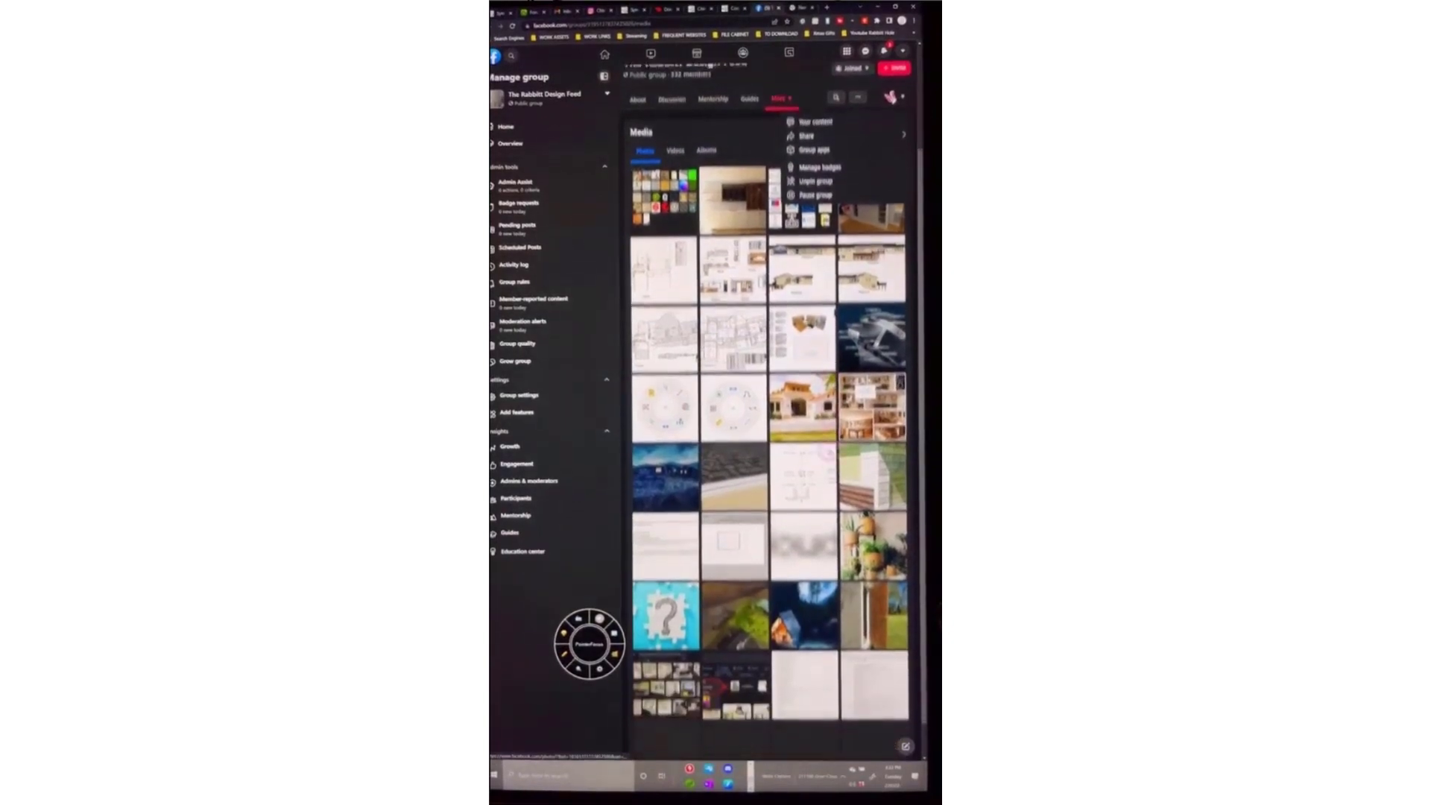
scroll(830, 445, "down", 5)
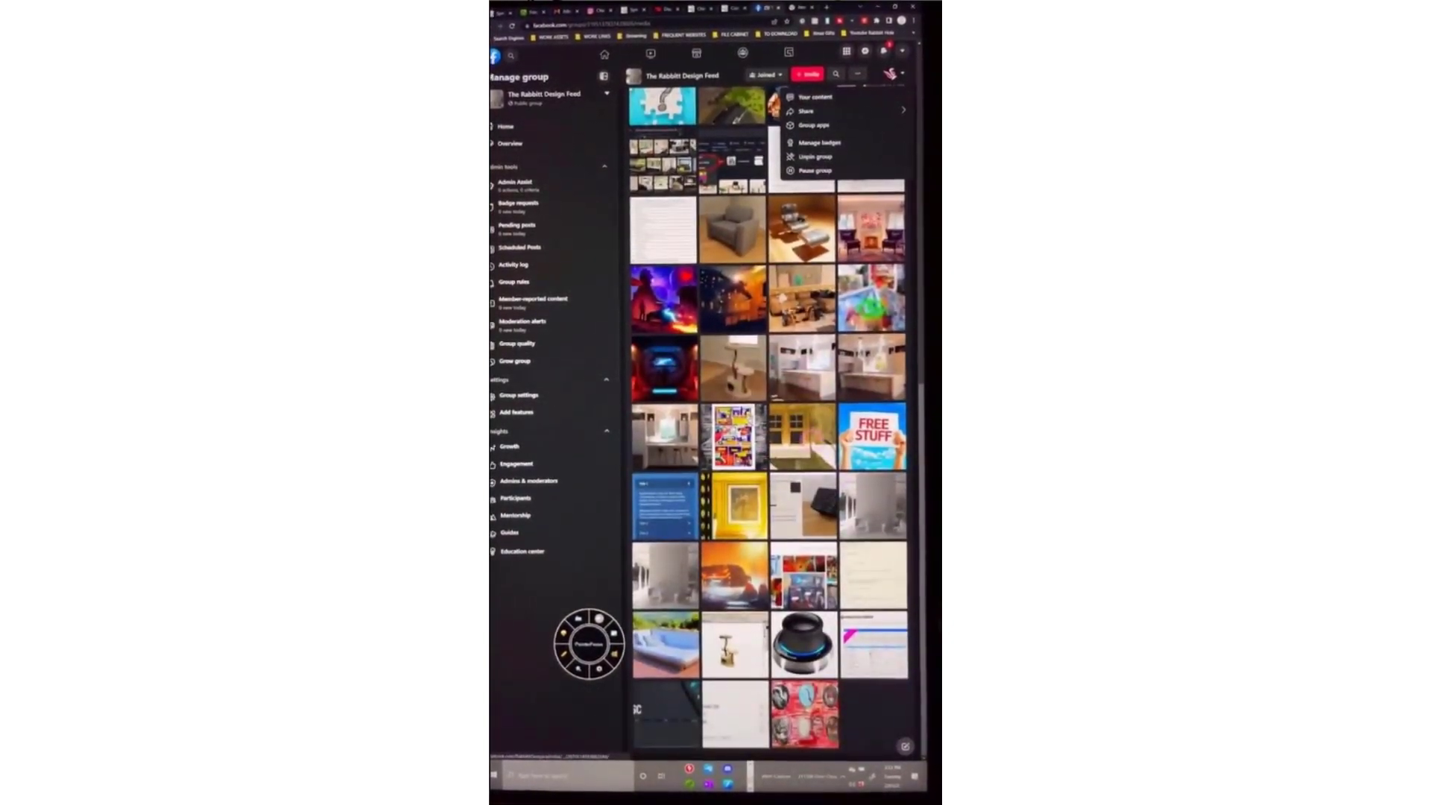
left_click(752, 371)
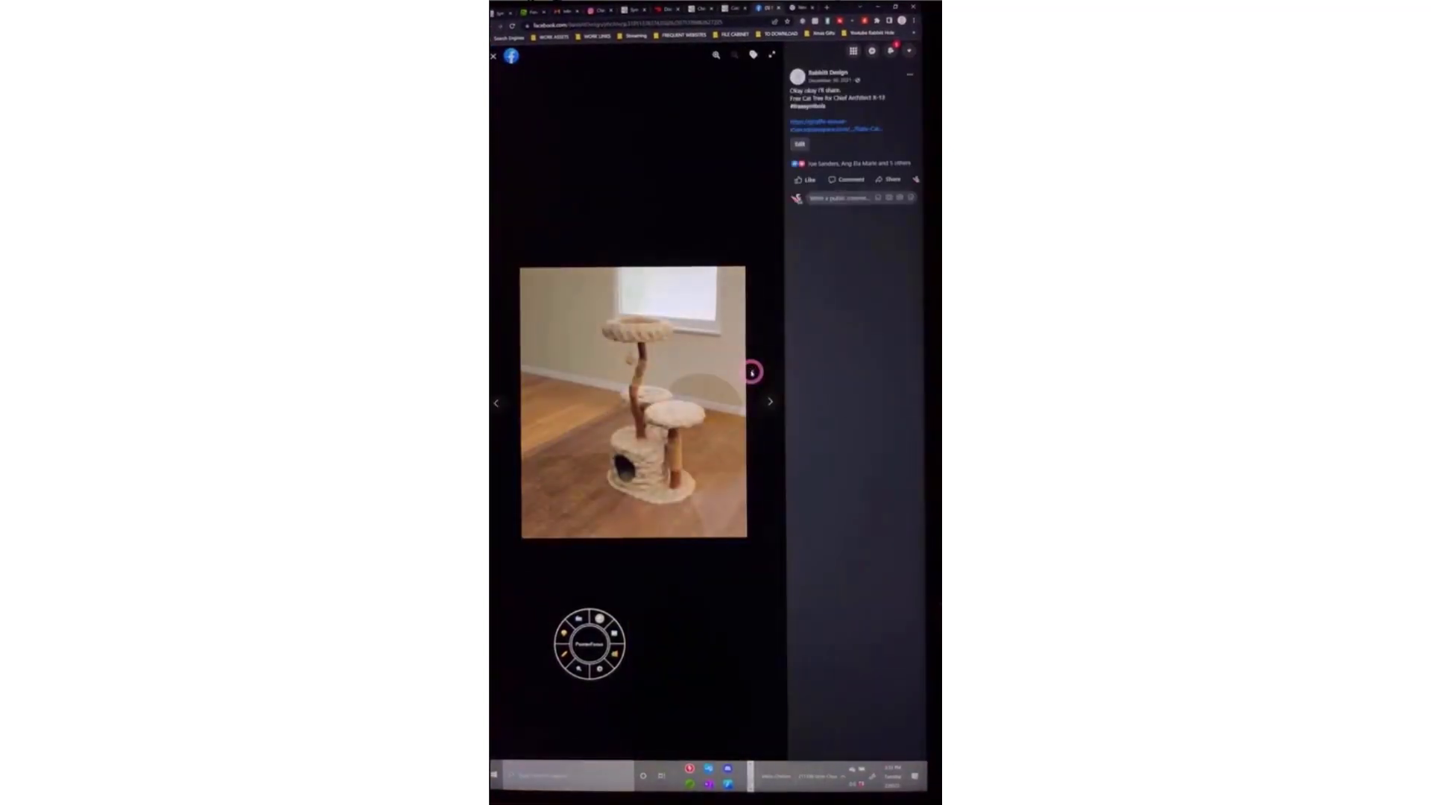
left_click(495, 58)
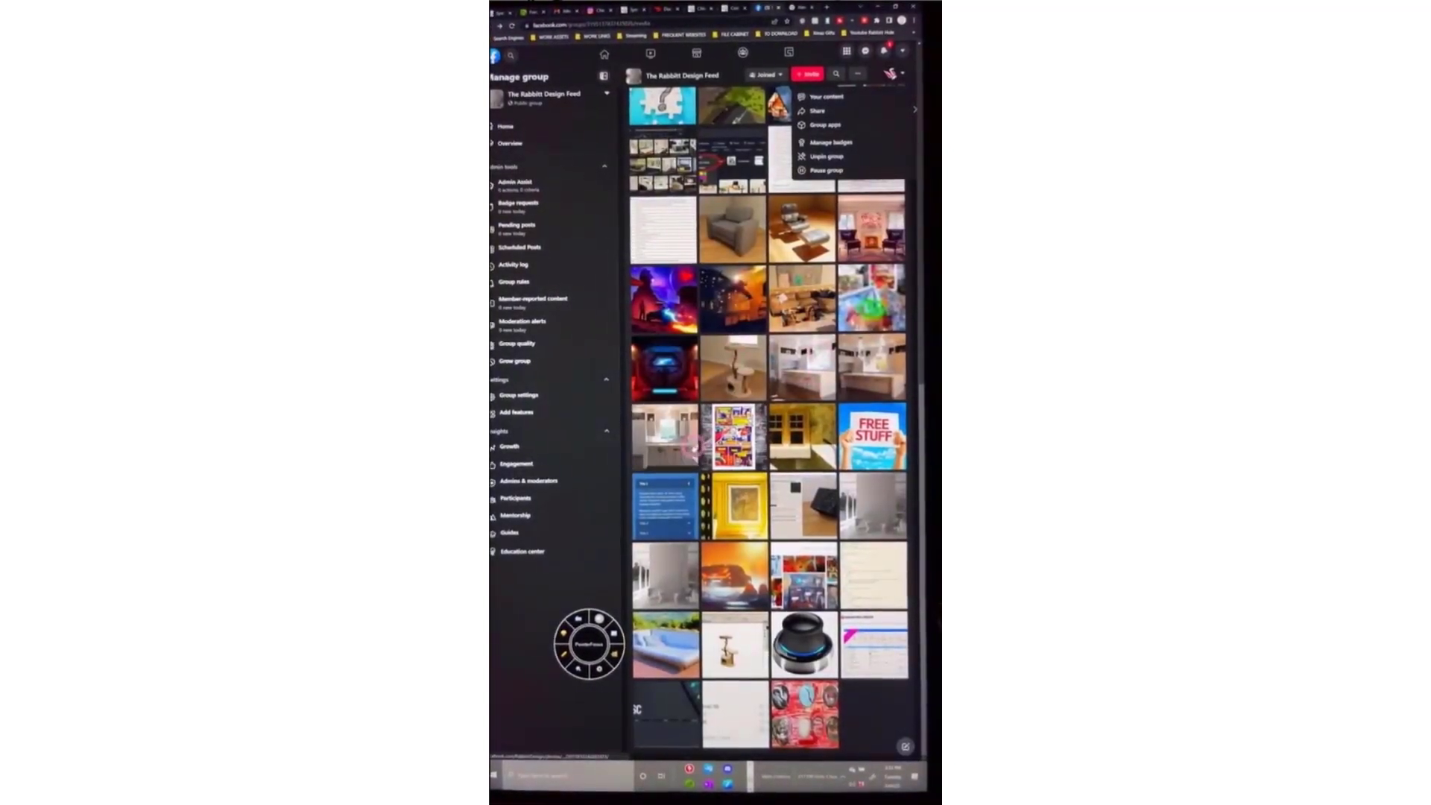
View the labelled mouse keybinds image from the group's media photos and return to Chief Architect
scroll(788, 397, "up", 5)
scroll(870, 431, "up", 5)
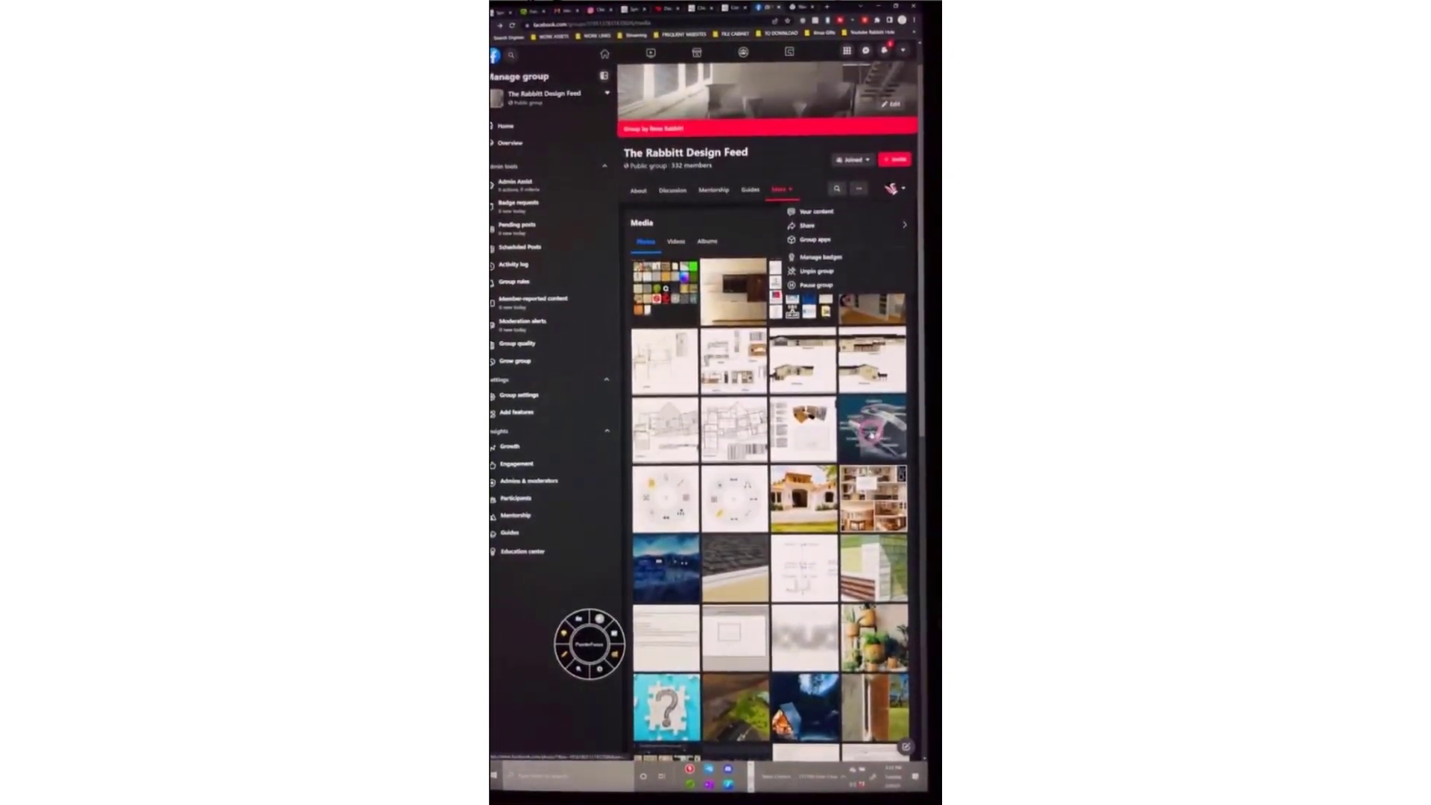
left_click(871, 431)
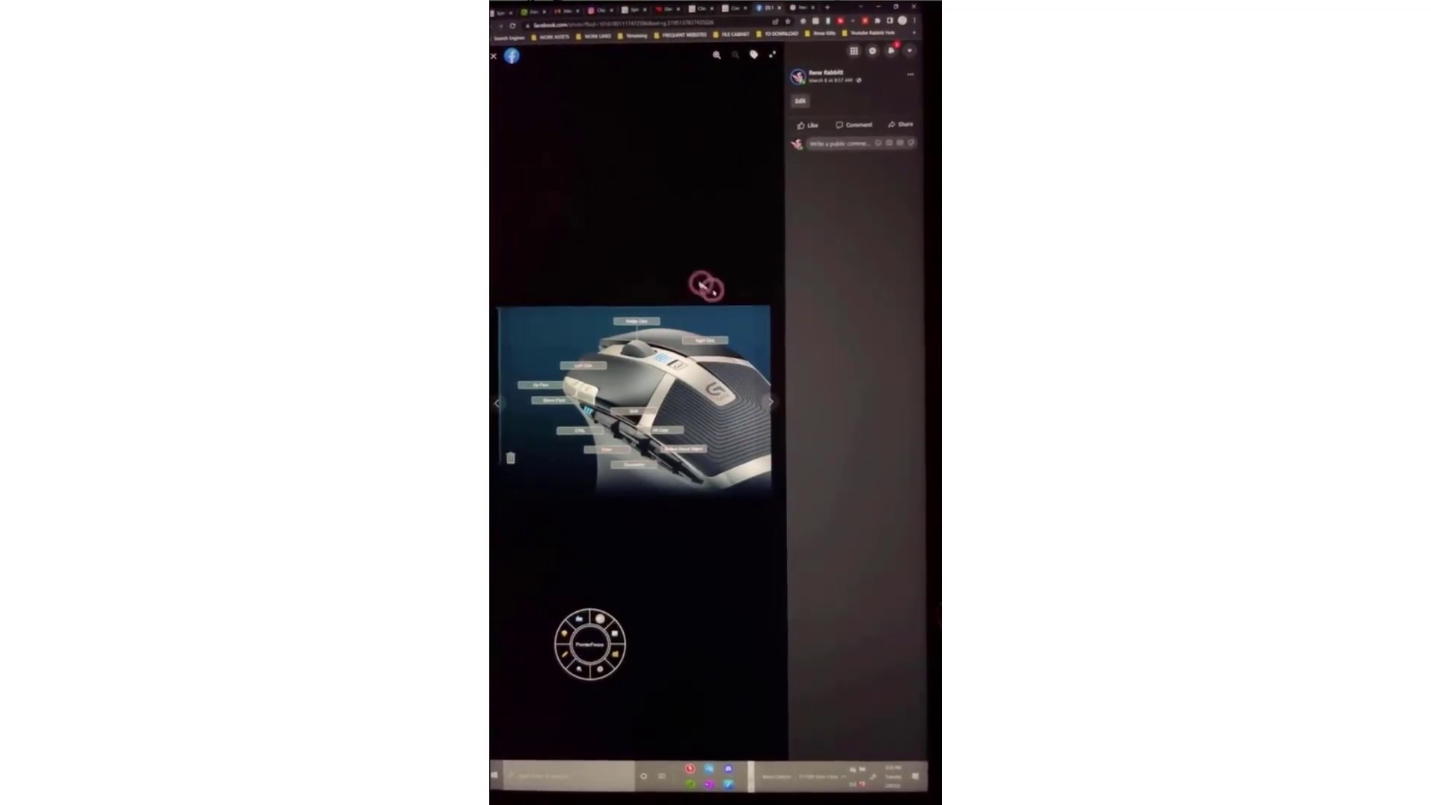
left_click(881, 9)
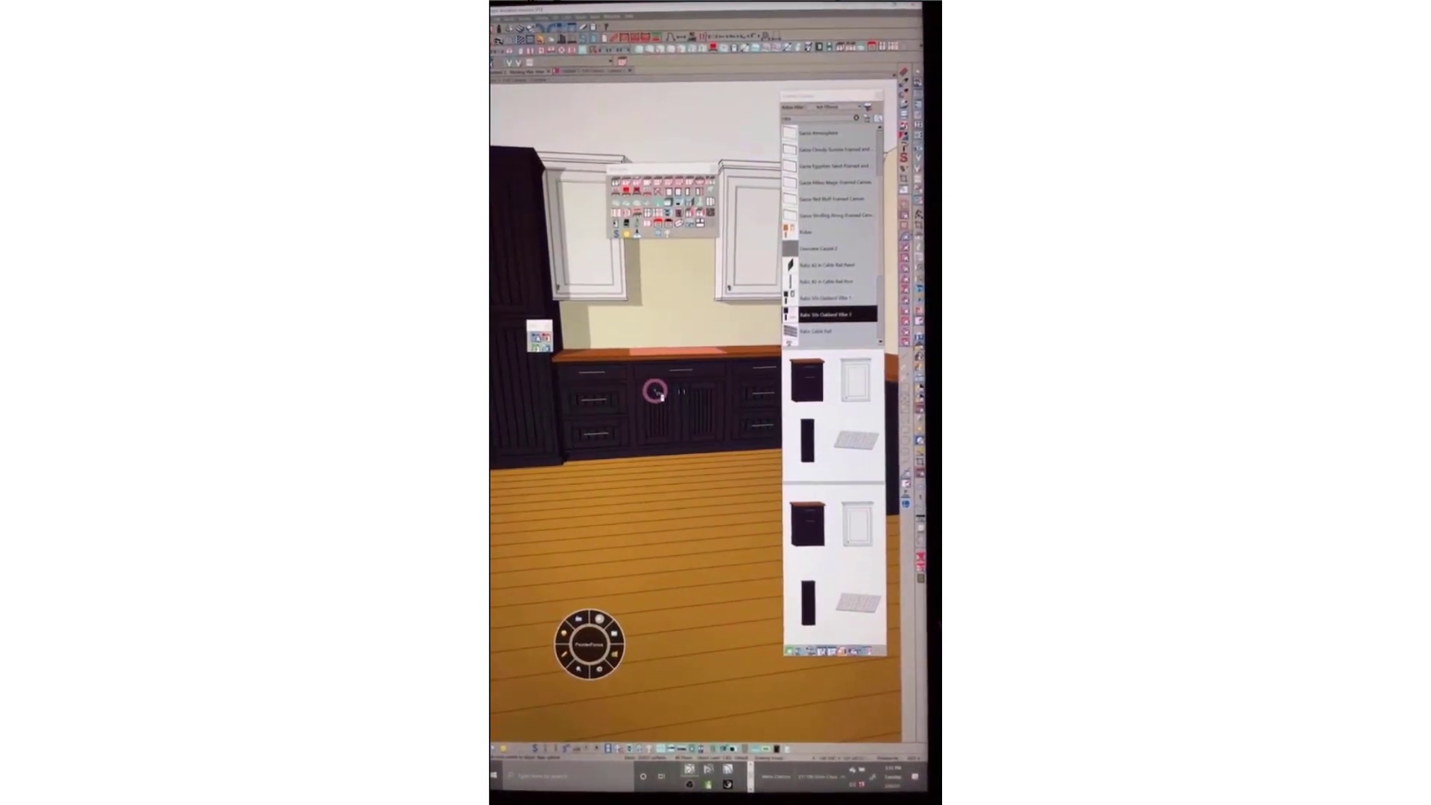
Place a freestanding base cabinet on the open floor near the room corner
right_click(663, 334)
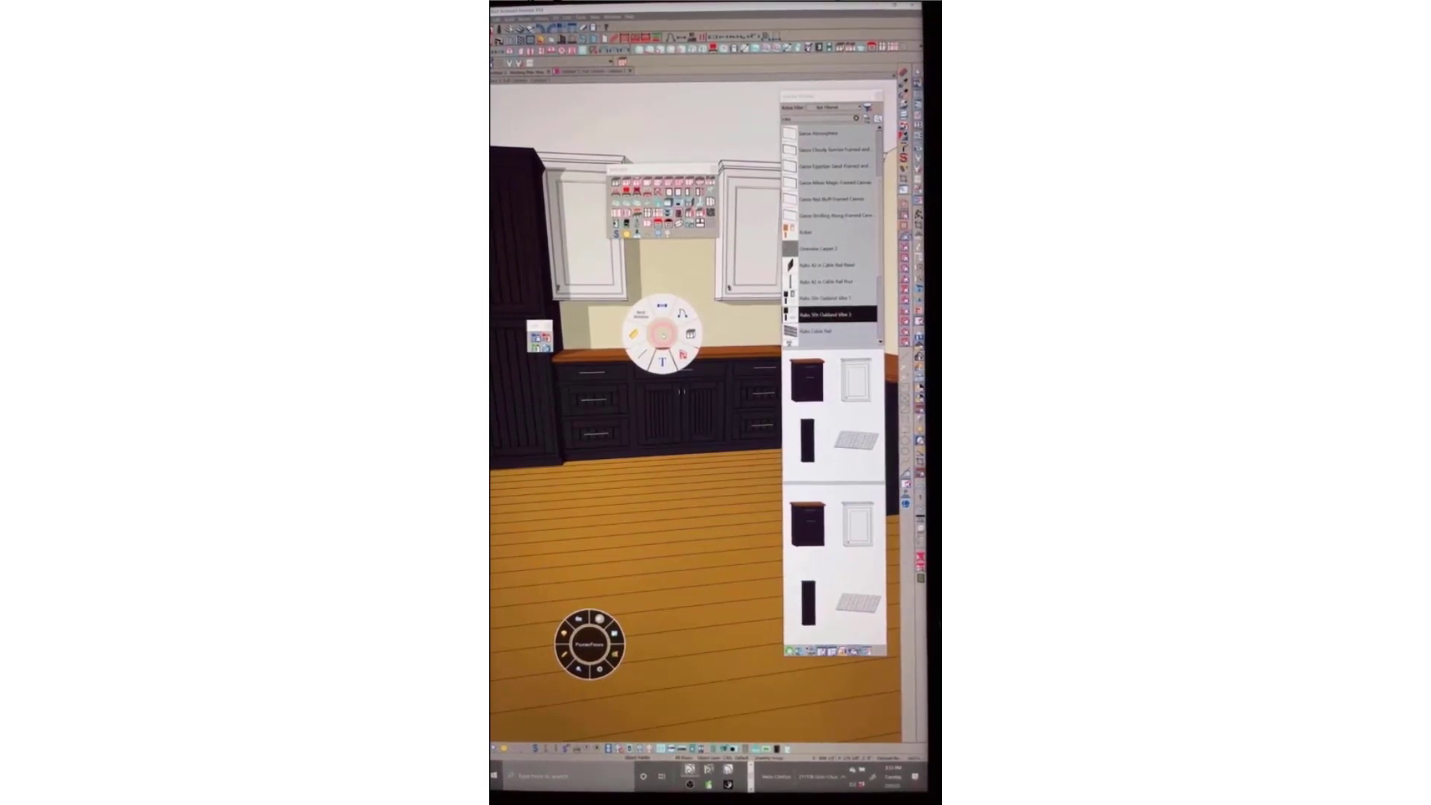
left_click(690, 333)
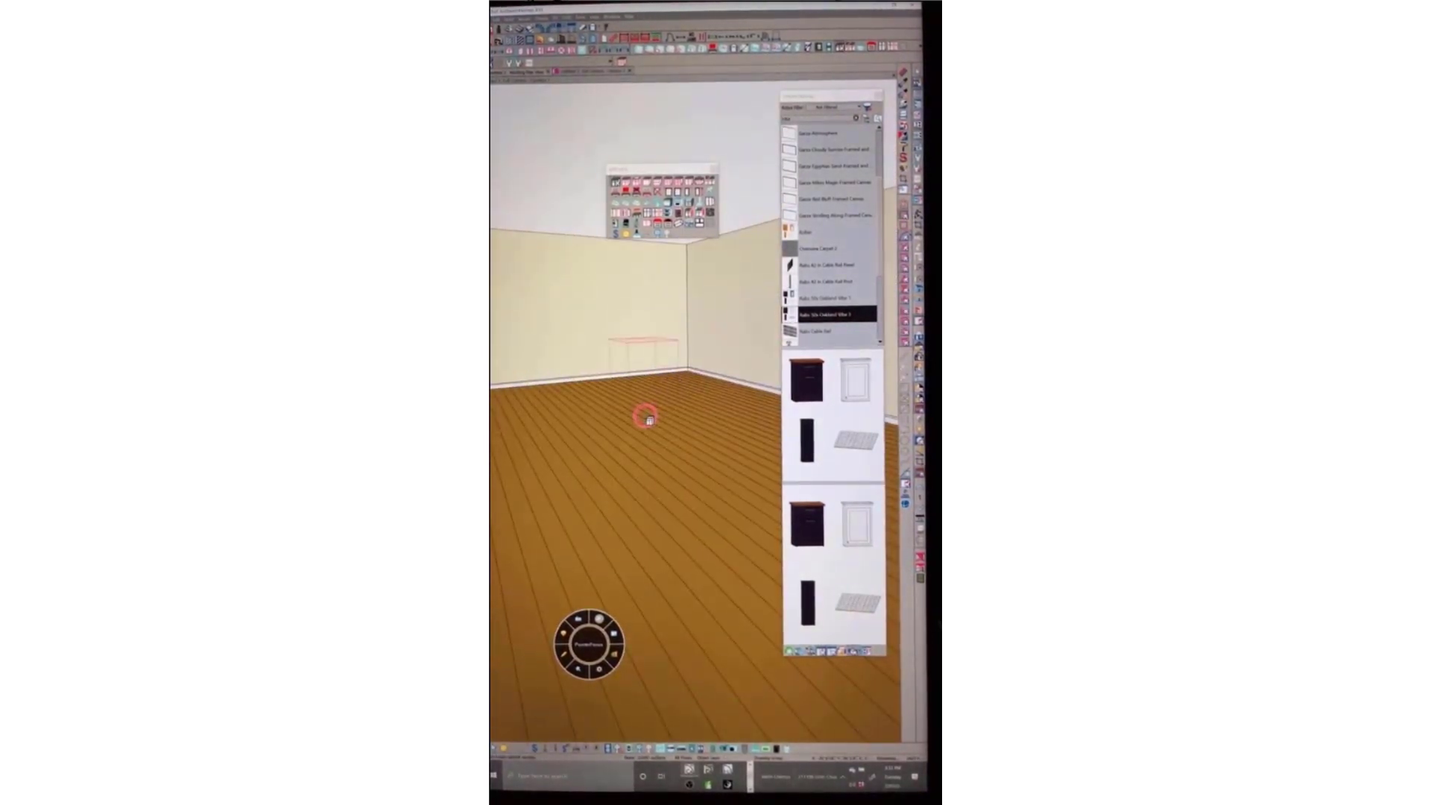
left_click(645, 418)
right_click(645, 416)
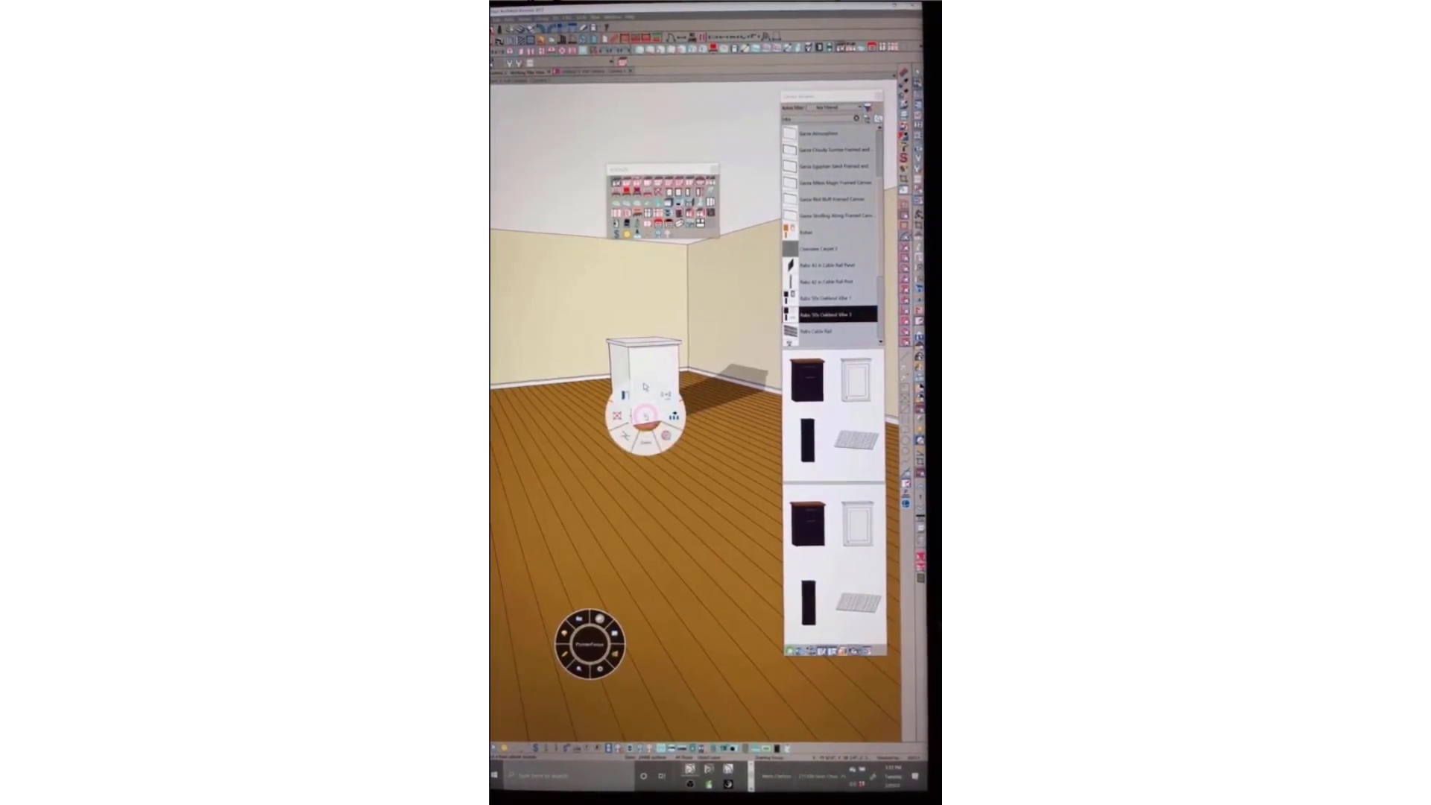
Place a wall cabinet and a full-height cabinet on the wall beside the new base cabinet
right_click(646, 416)
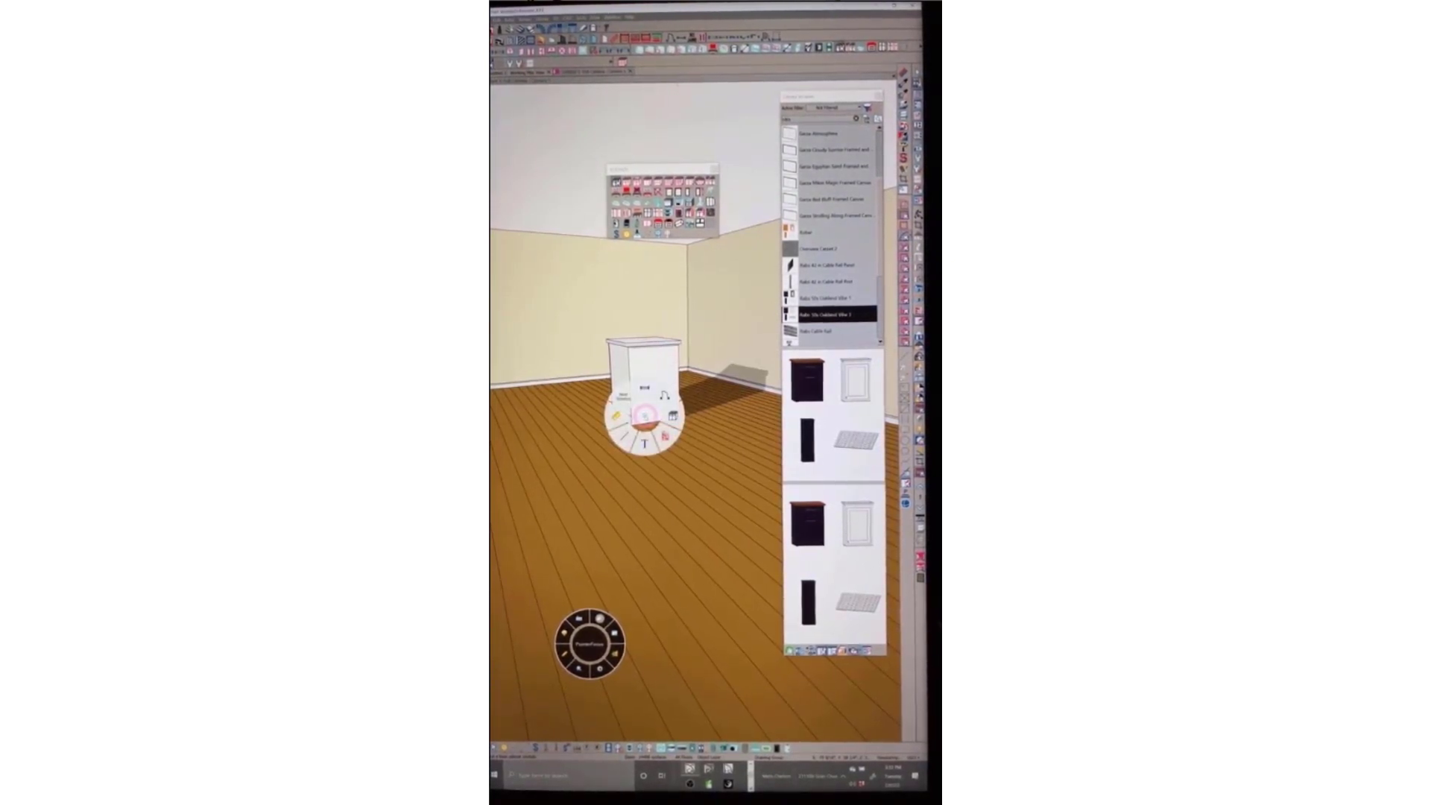
left_click(673, 416)
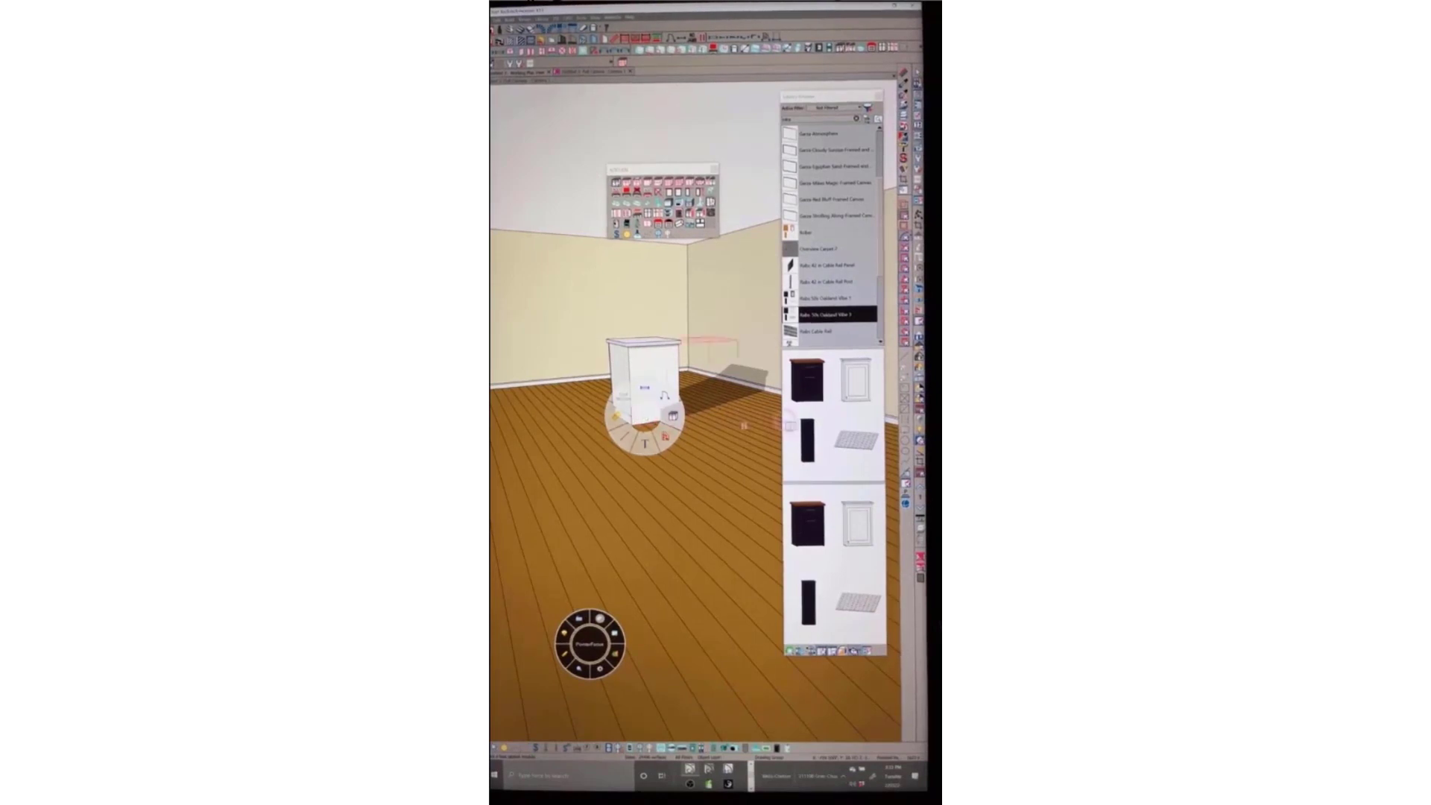
left_click(570, 297)
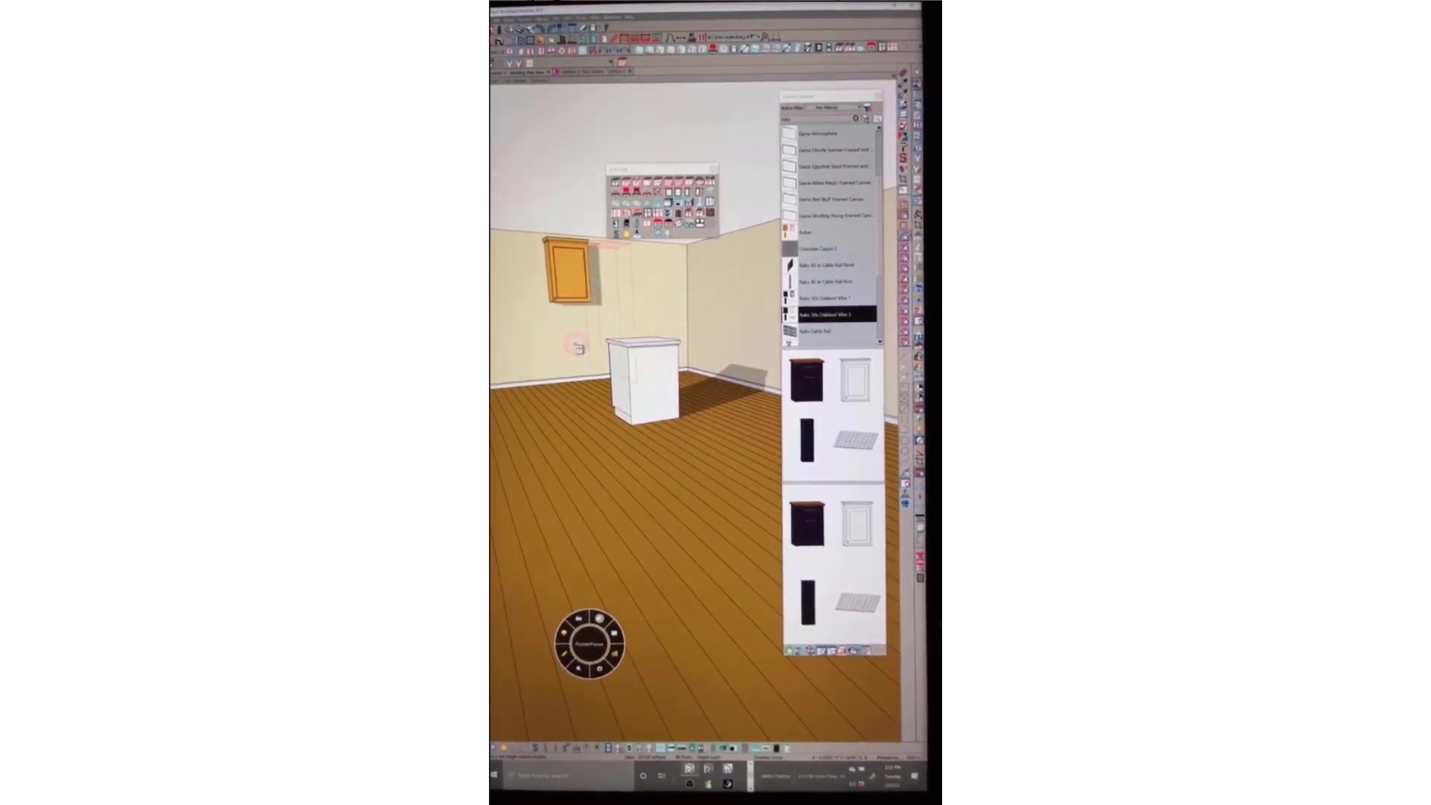
left_click(510, 350)
middle_click_drag(515, 351, 548, 356)
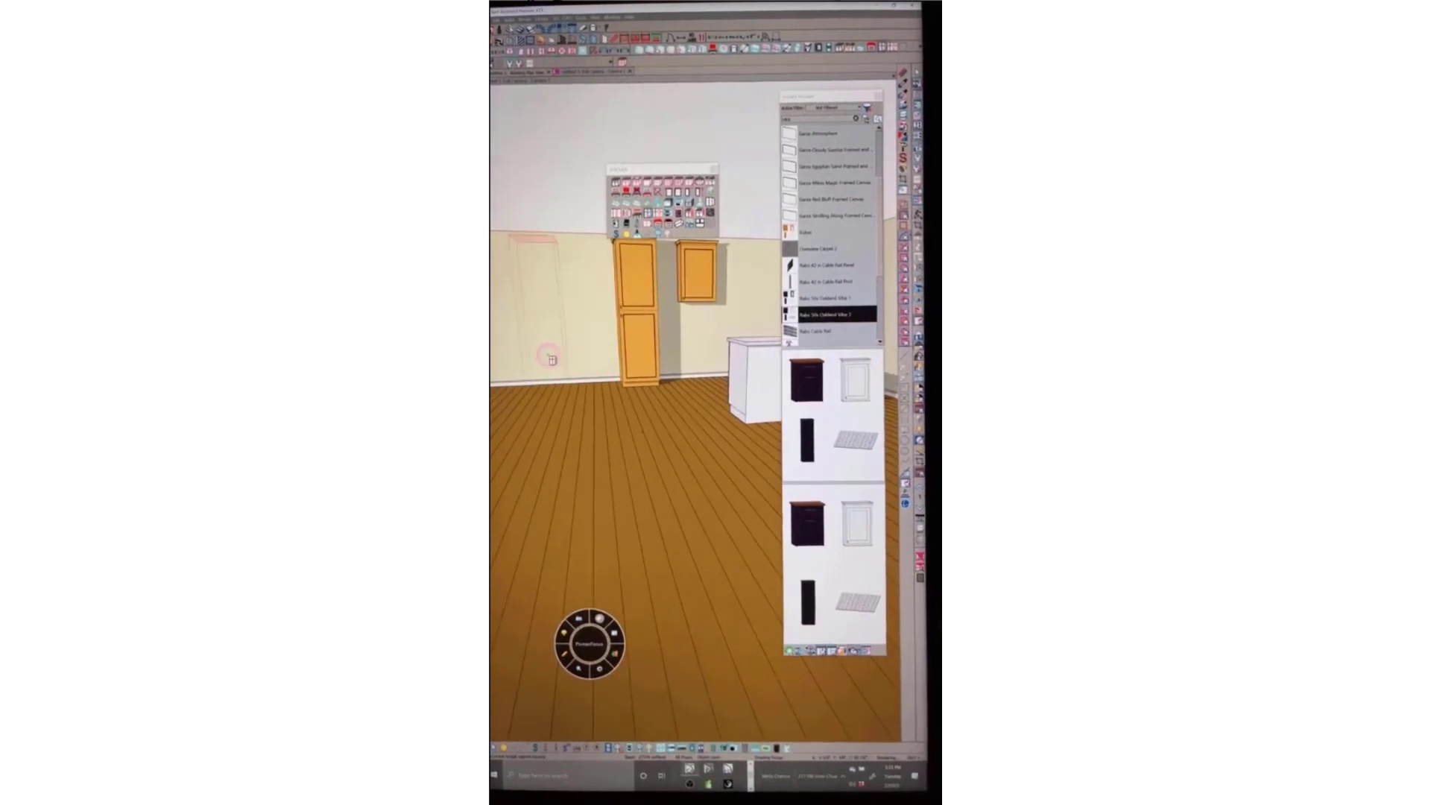
Place a window on the wall beside the full-height cabinet
right_click(548, 356)
left_click(547, 328)
left_click(534, 282)
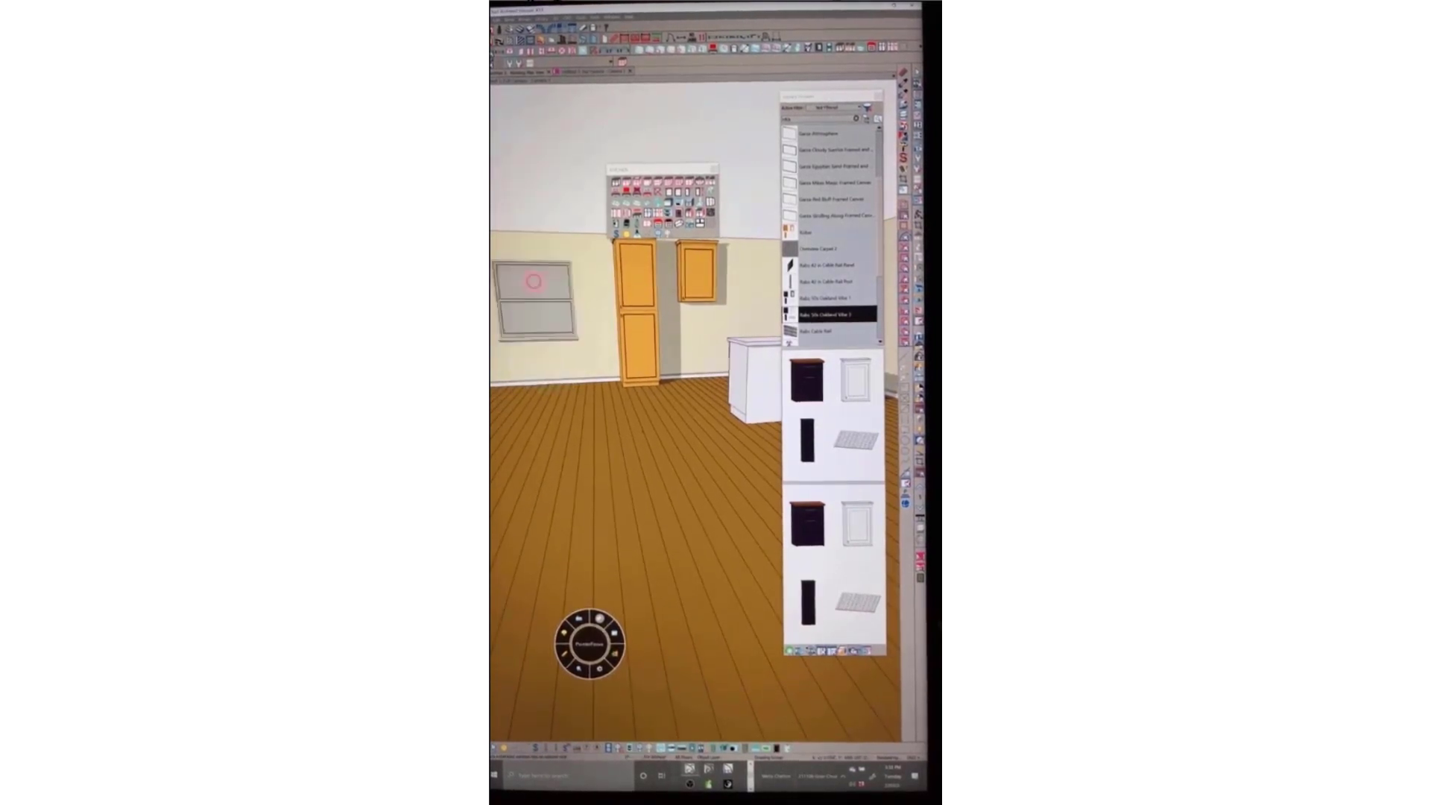
middle_click_drag(534, 282, 585, 294)
Place a six-panel door, a two-panel door and an open doorway along the next wall
left_click(588, 302)
right_click(587, 298)
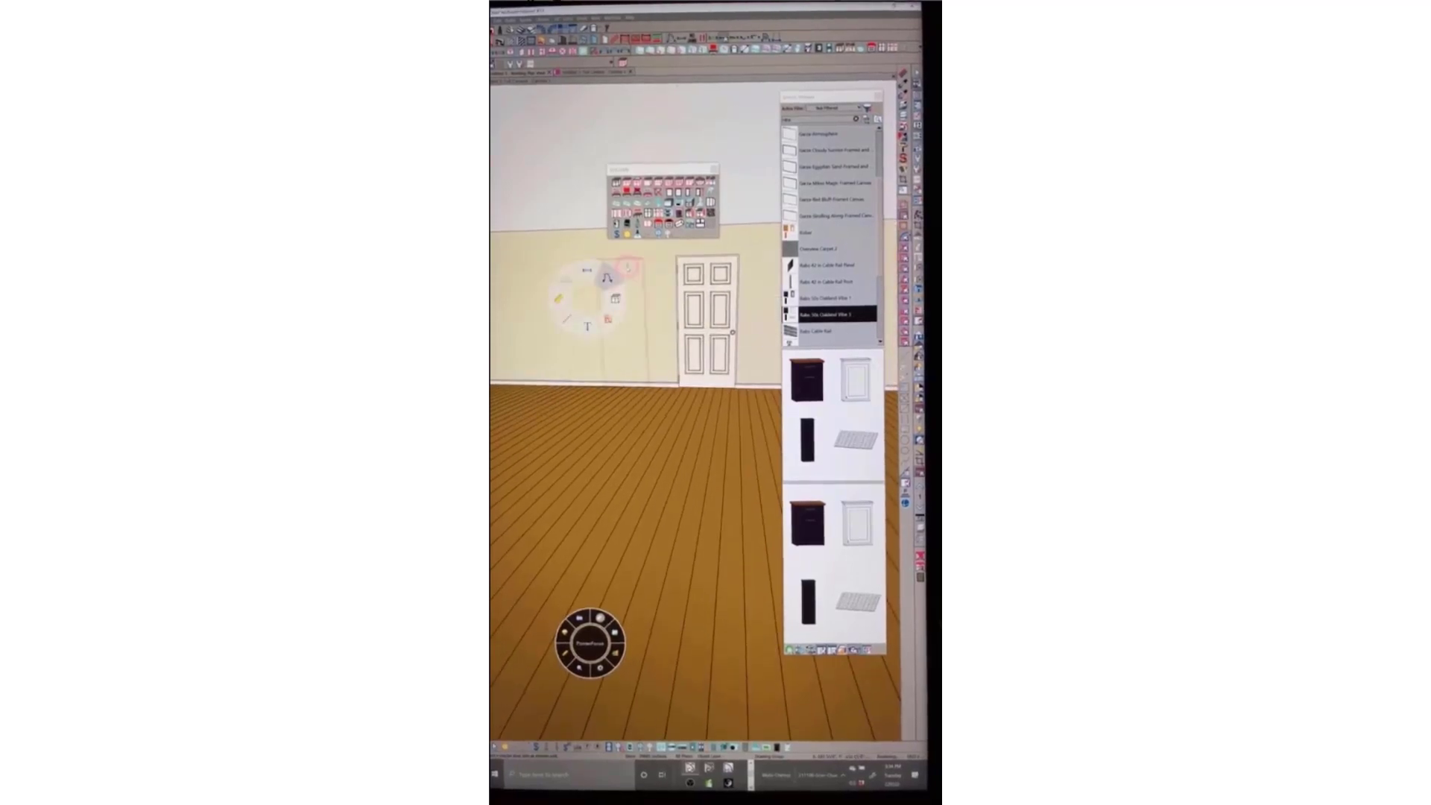
left_click(607, 278)
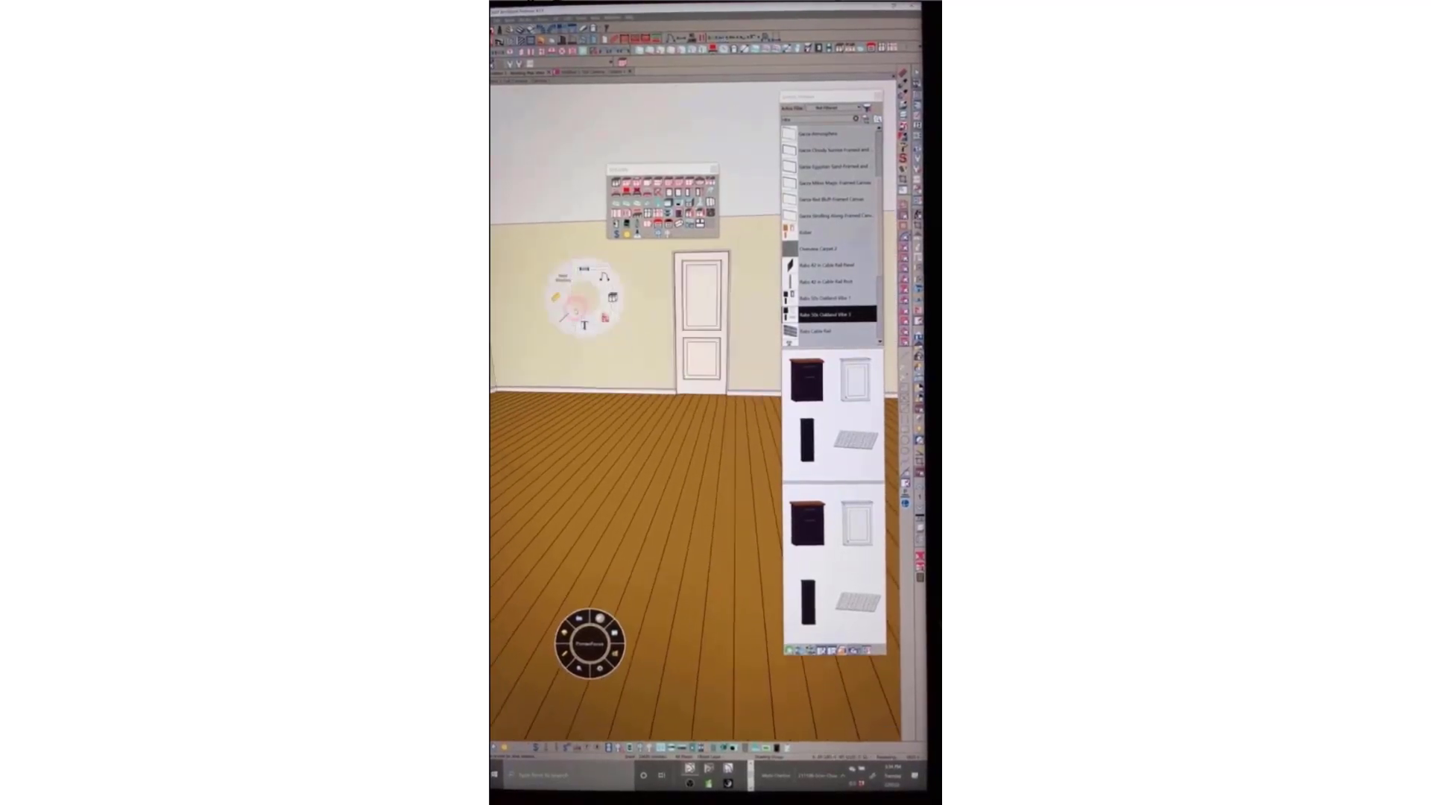
left_click(606, 277)
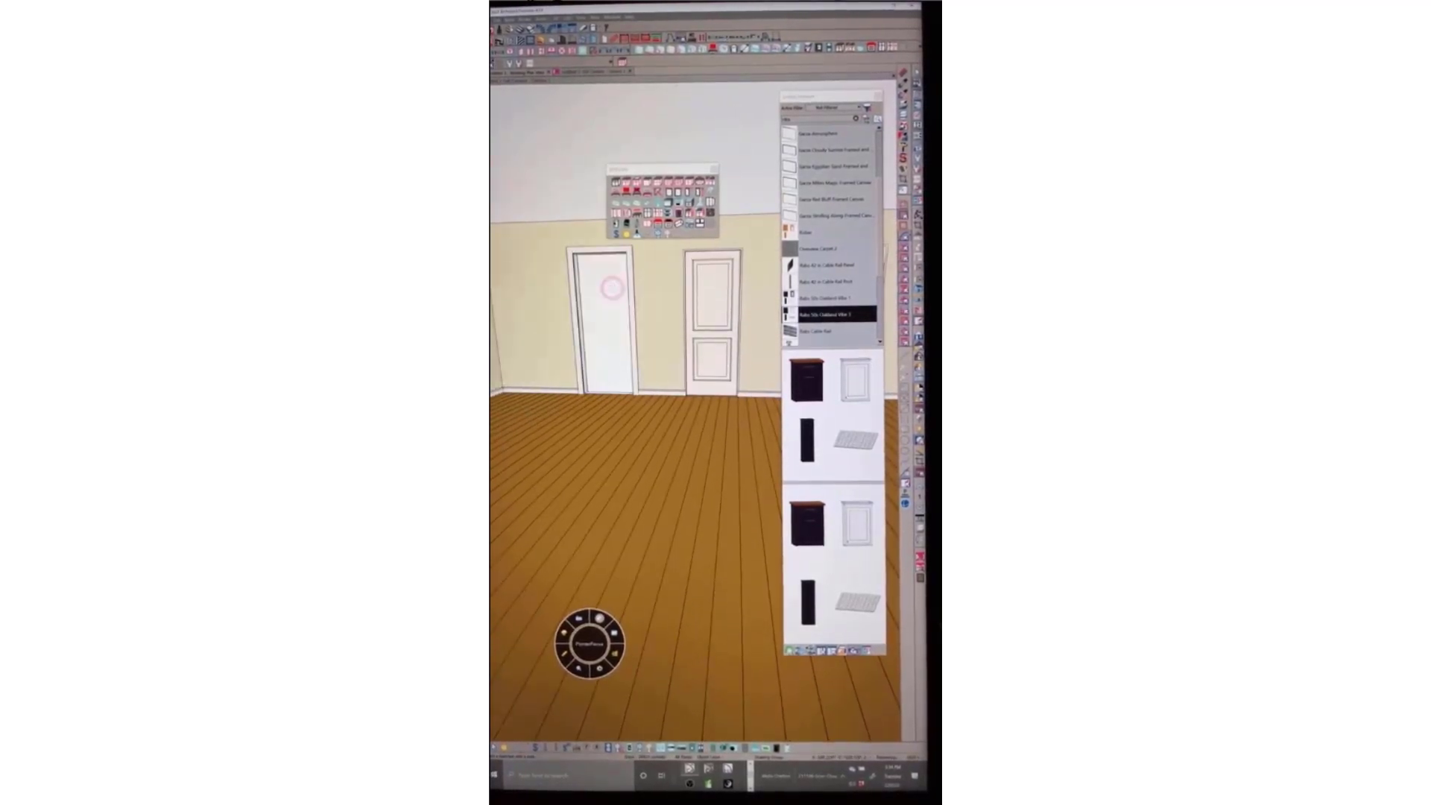
middle_click_drag(612, 287, 634, 344)
left_click(609, 281)
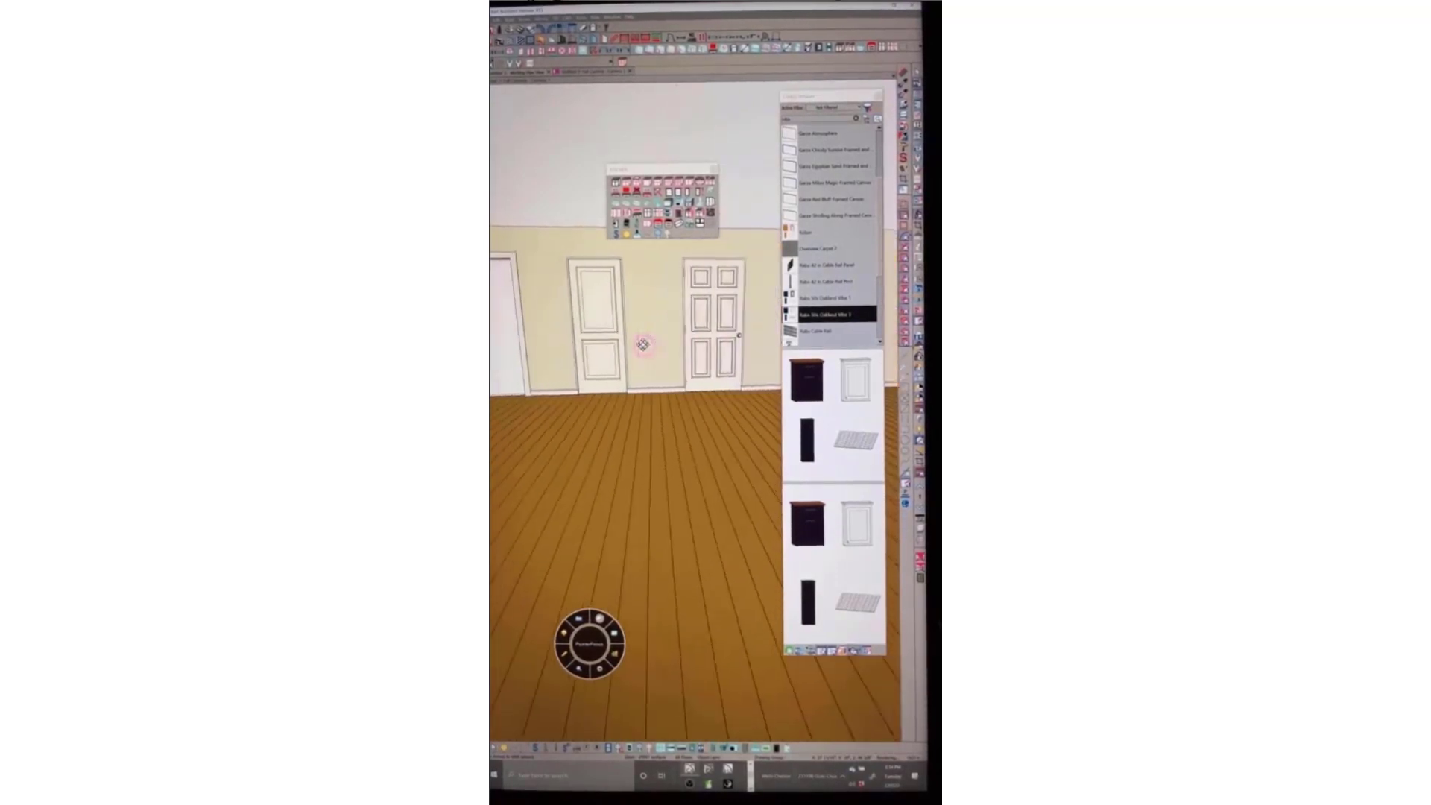
Switch to the floor plan and place base cabinets along the wall beside the kitchen run, plus one in front of the end cabinet
middle_click_drag(642, 345, 648, 336)
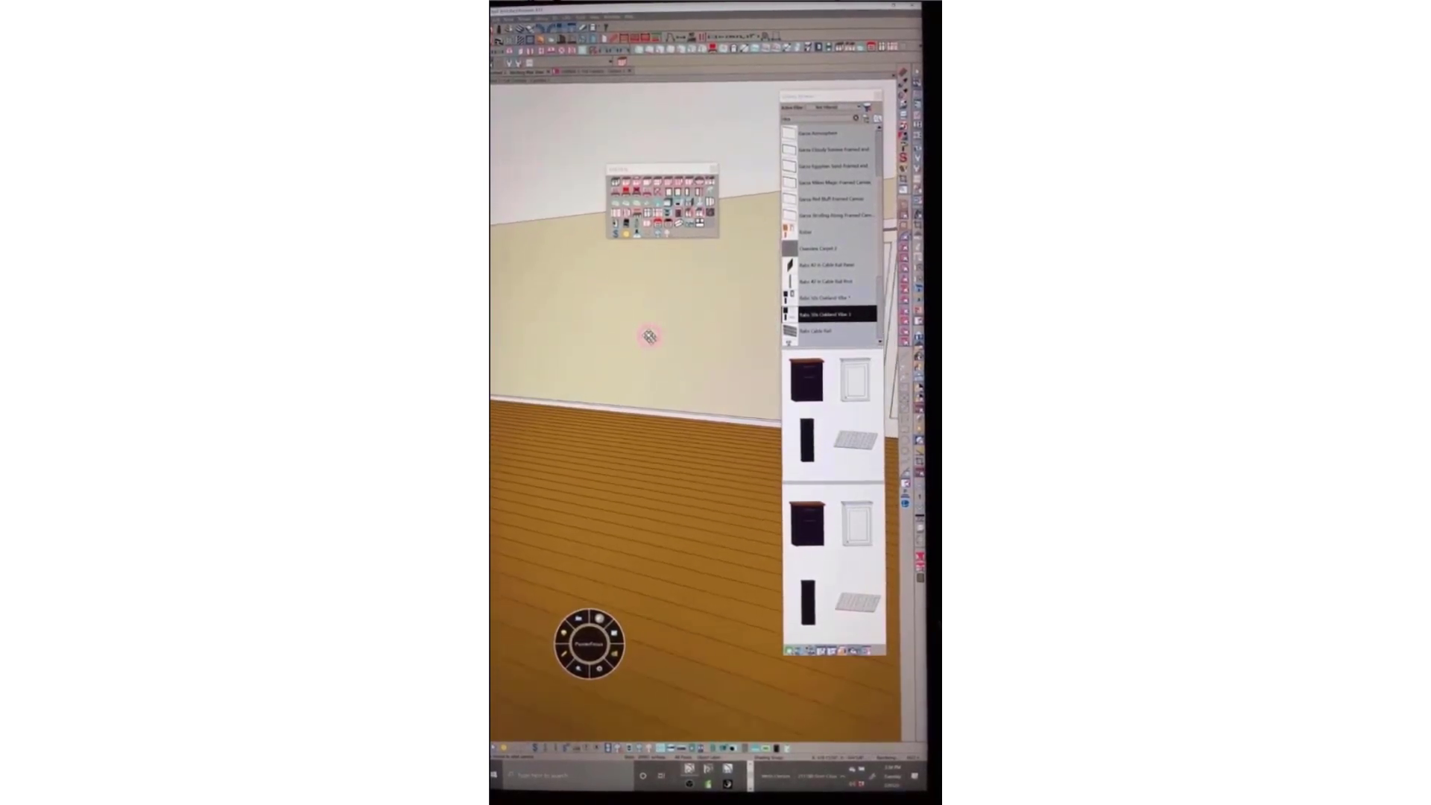
middle_click_drag(649, 340, 649, 339)
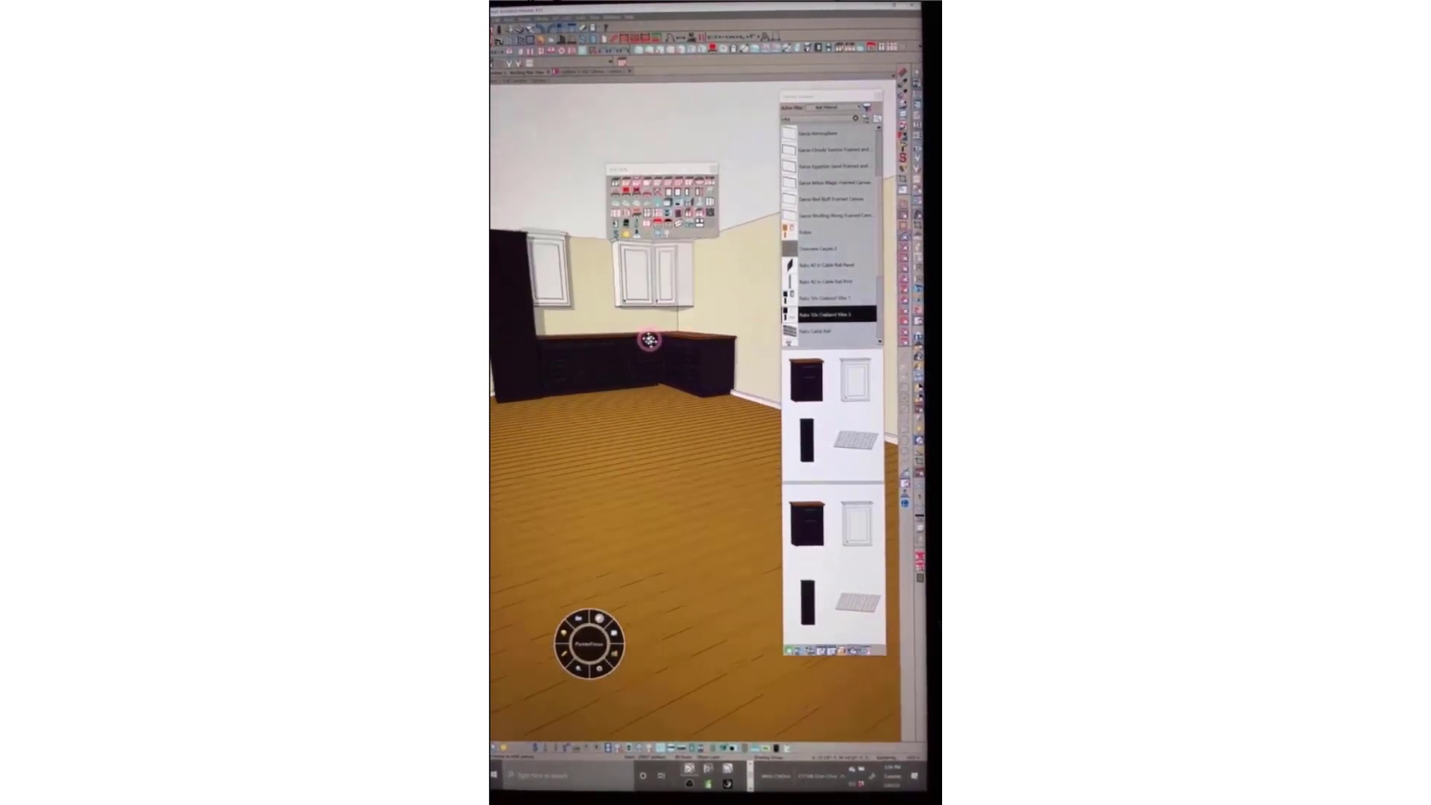
middle_click_drag(674, 371, 667, 342)
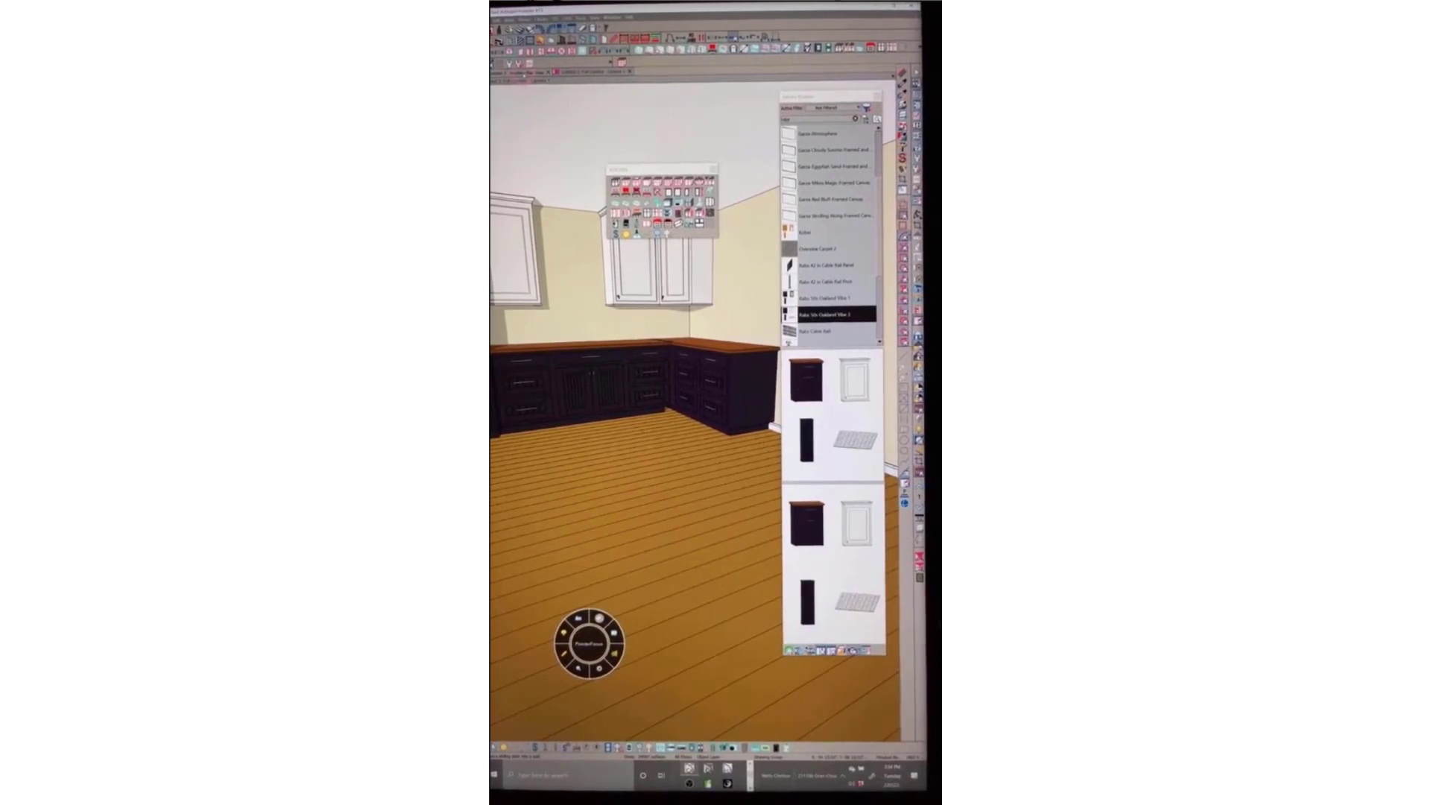
left_click(525, 72)
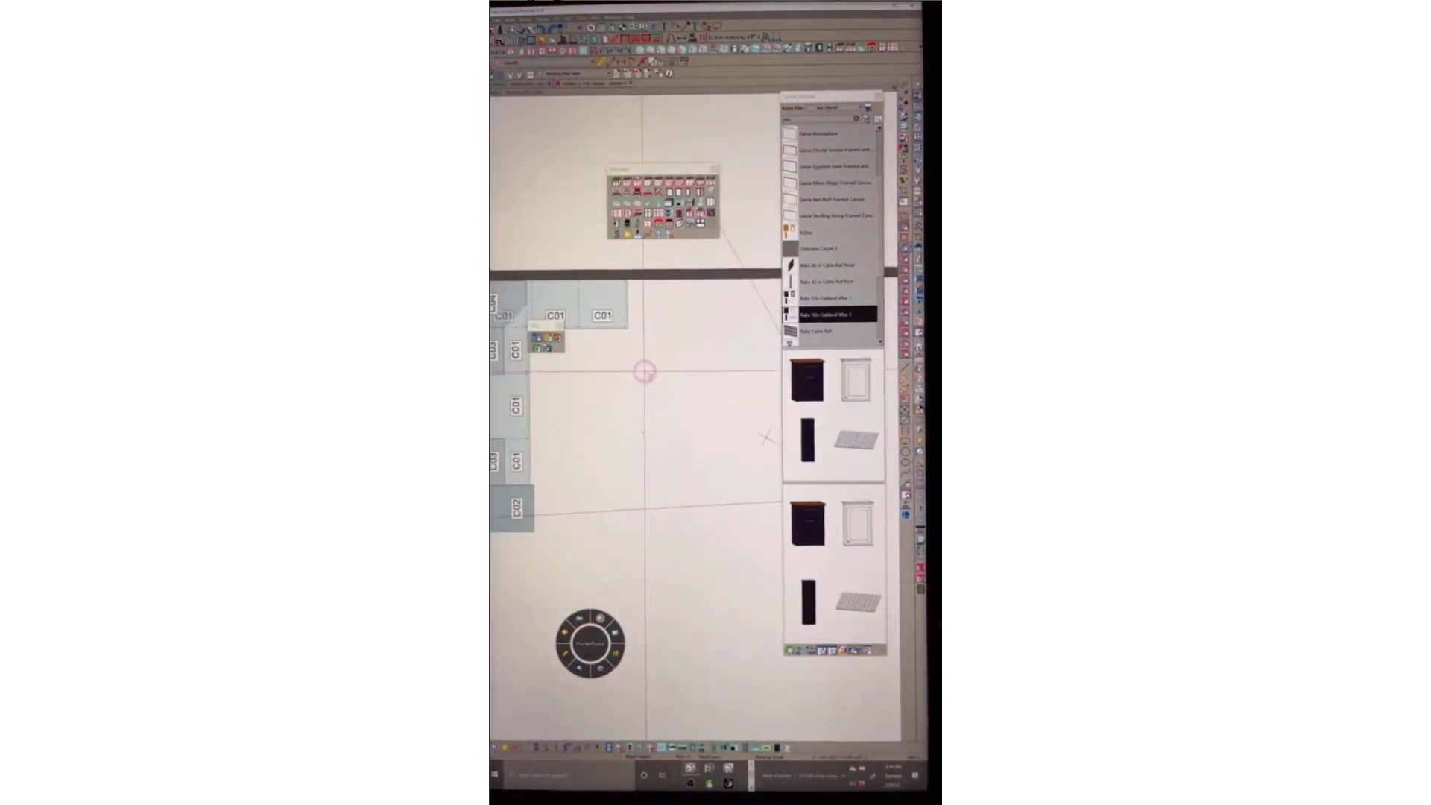
left_click(671, 370)
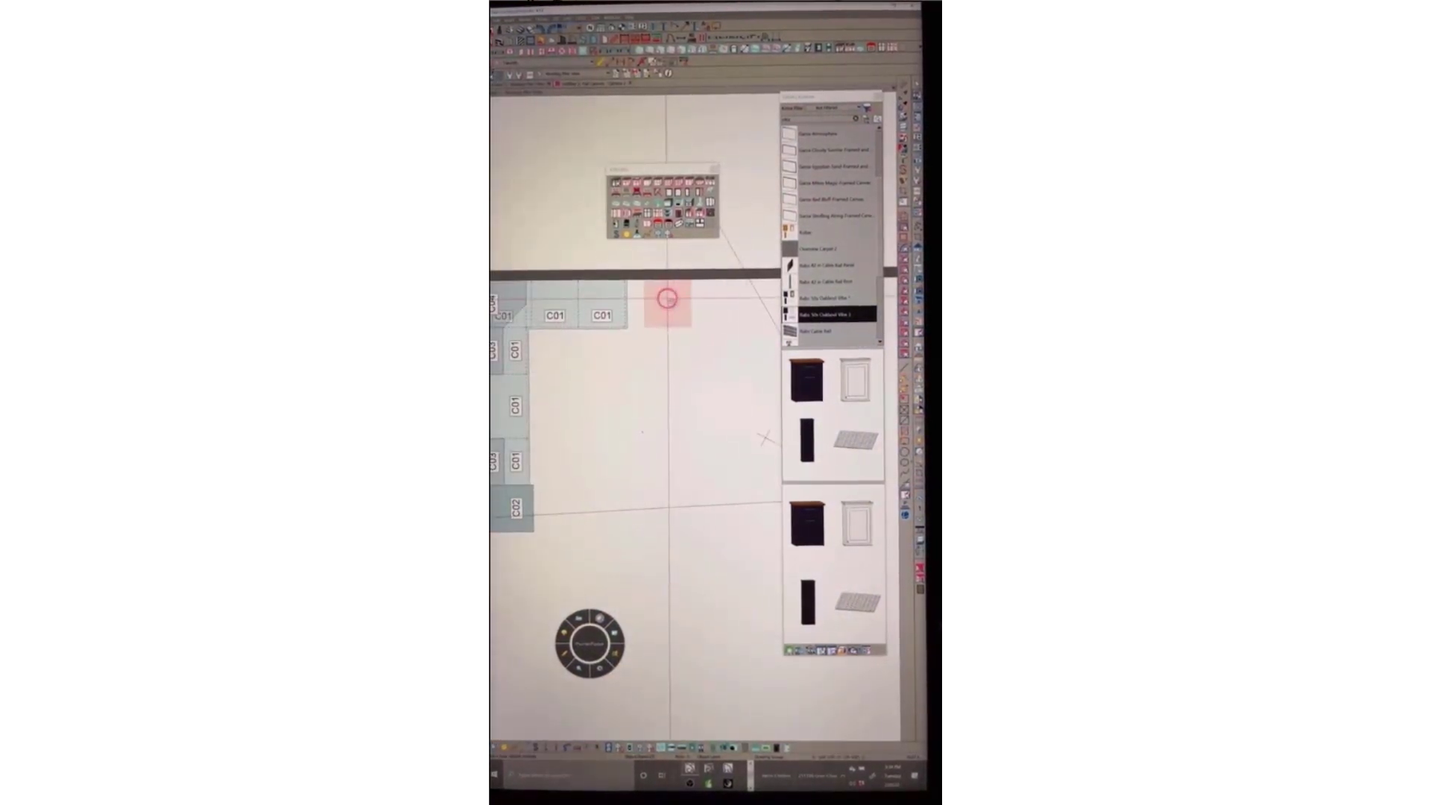
left_click(667, 298)
left_click(695, 307)
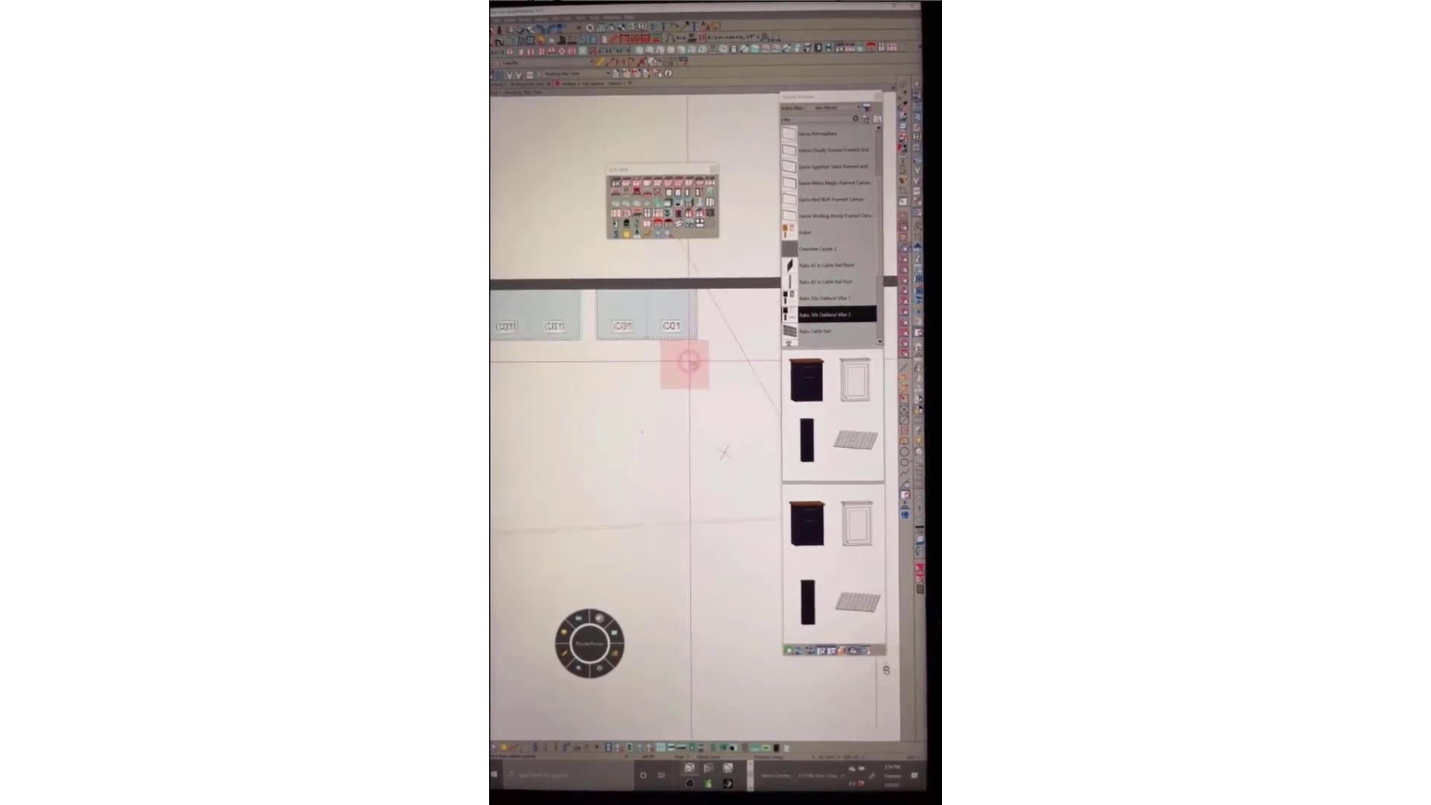
scroll(690, 362, "up", 1)
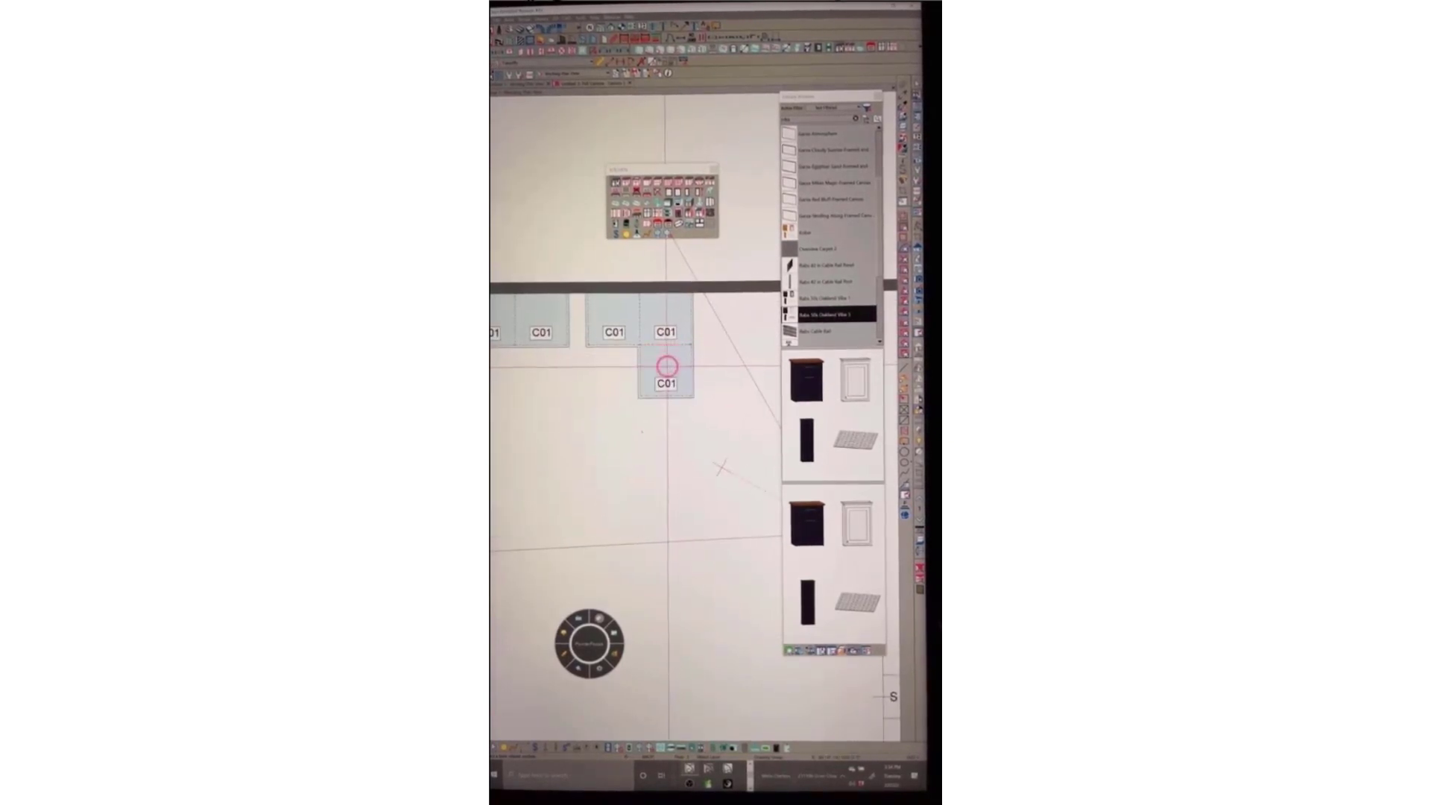
Rotate the base cabinet in front of the row's end by 90 degrees
left_click(667, 366)
left_click_drag(669, 440, 608, 369)
scroll(665, 433, "up", 1)
right_click(664, 436)
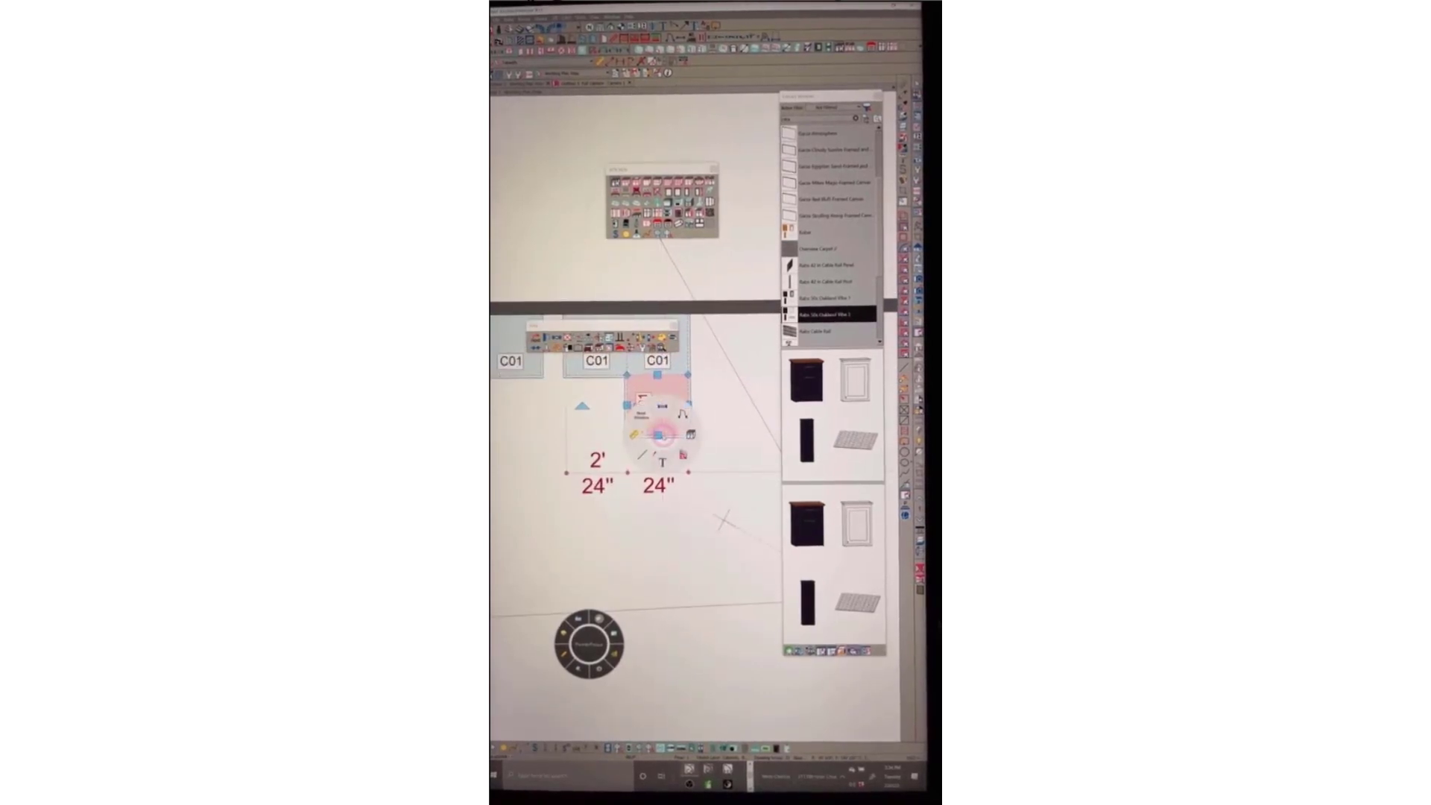
left_click(661, 407)
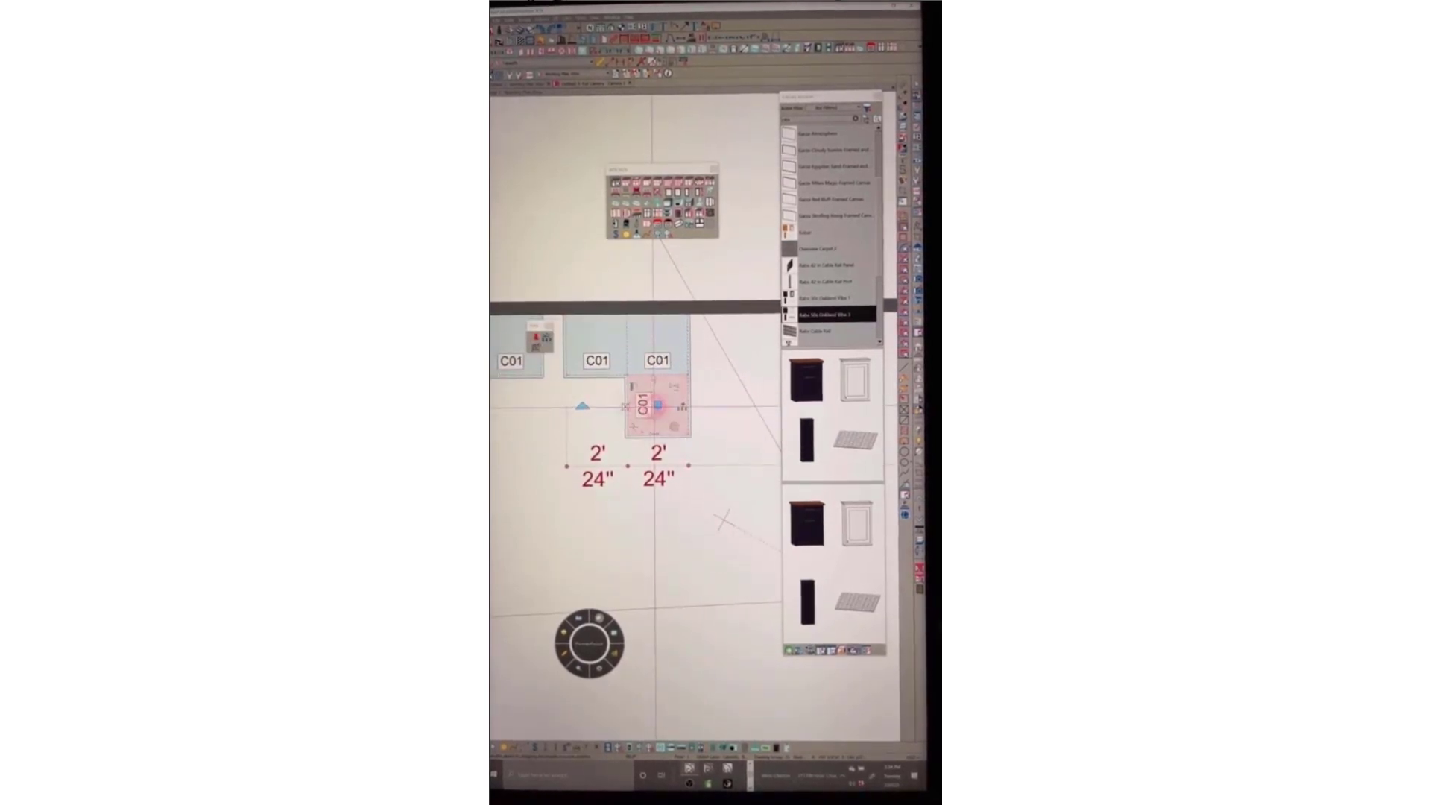
Use multiple copy to add three adjoining copies of the rotated base cabinet in a line away from the wall
left_click(681, 407)
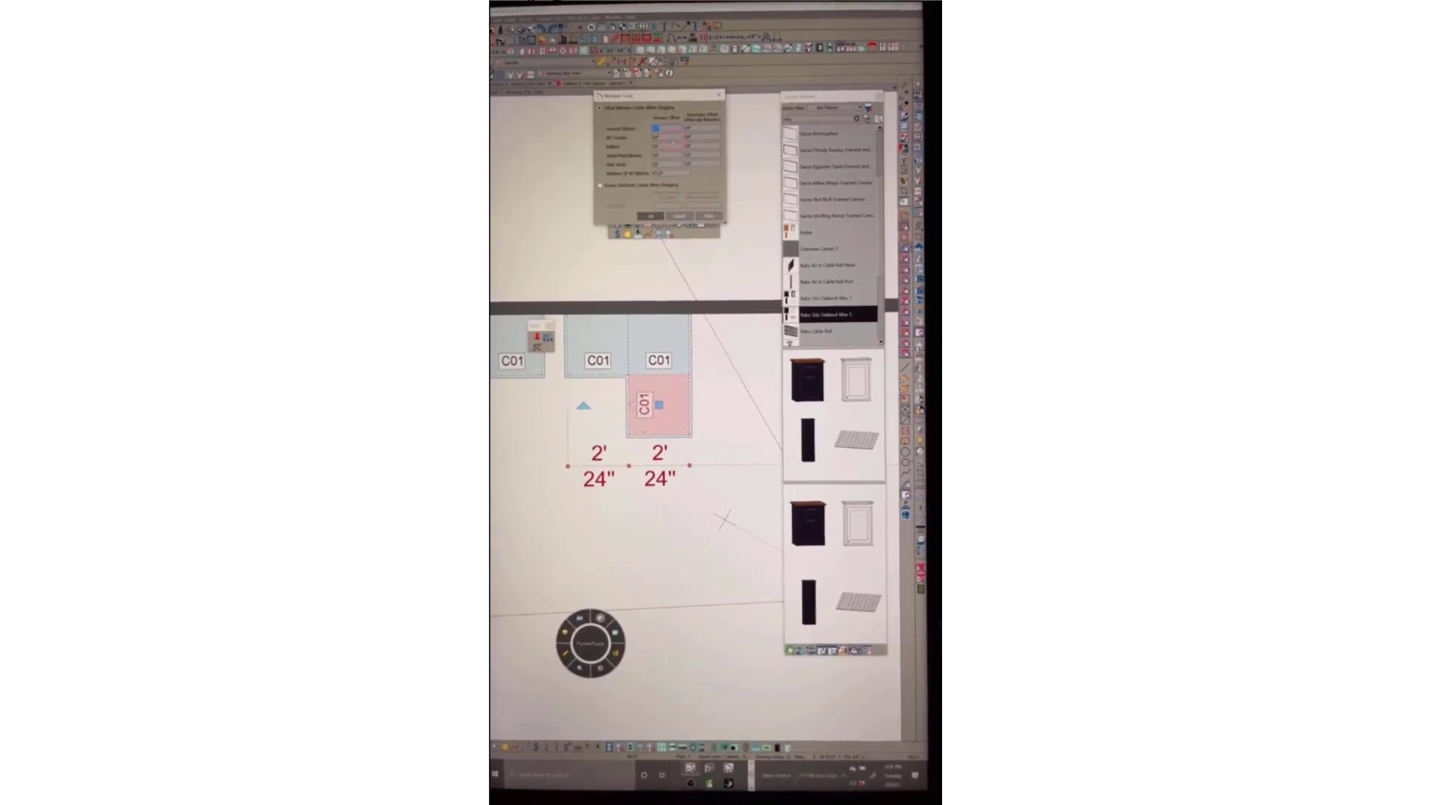
left_click(651, 216)
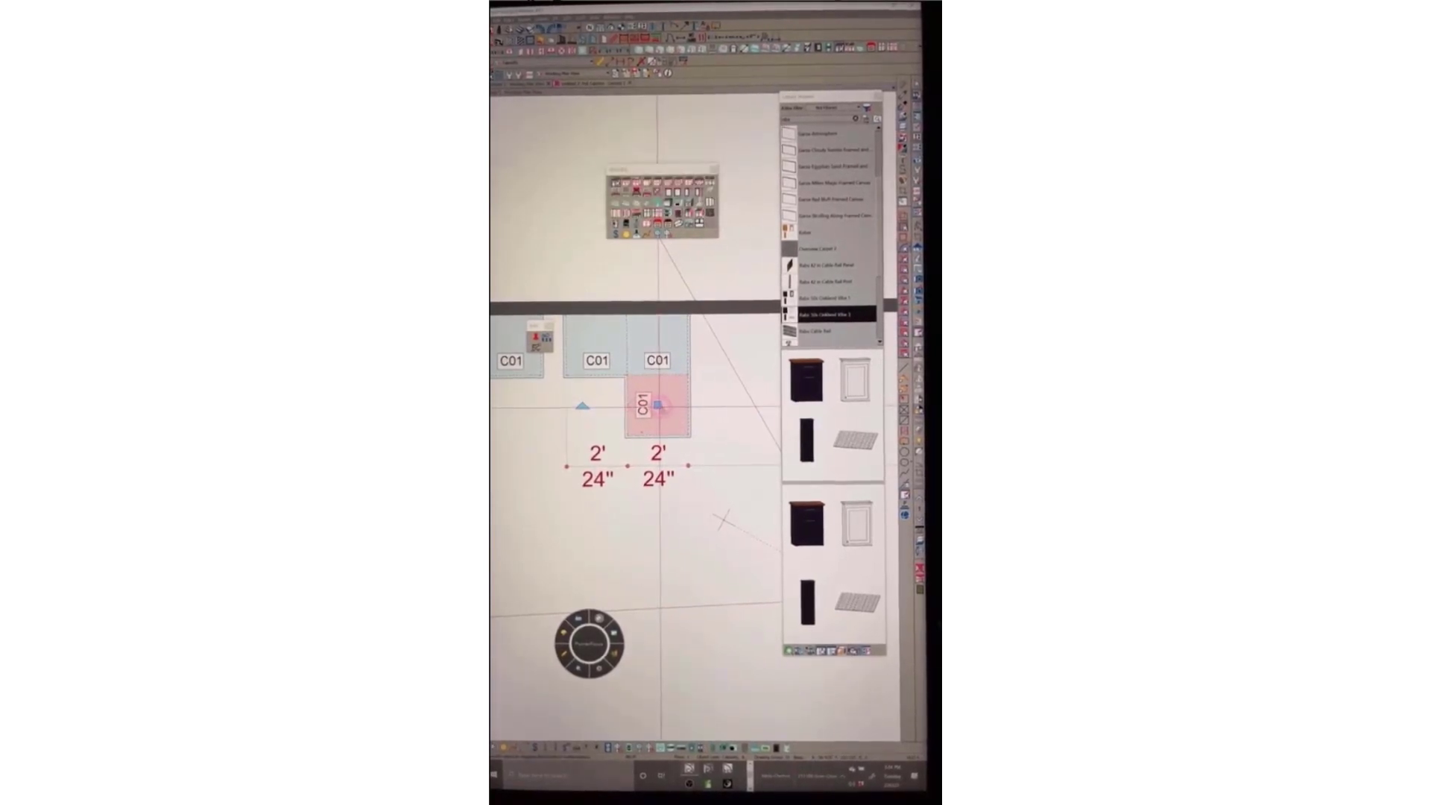
left_click_drag(658, 406, 661, 596)
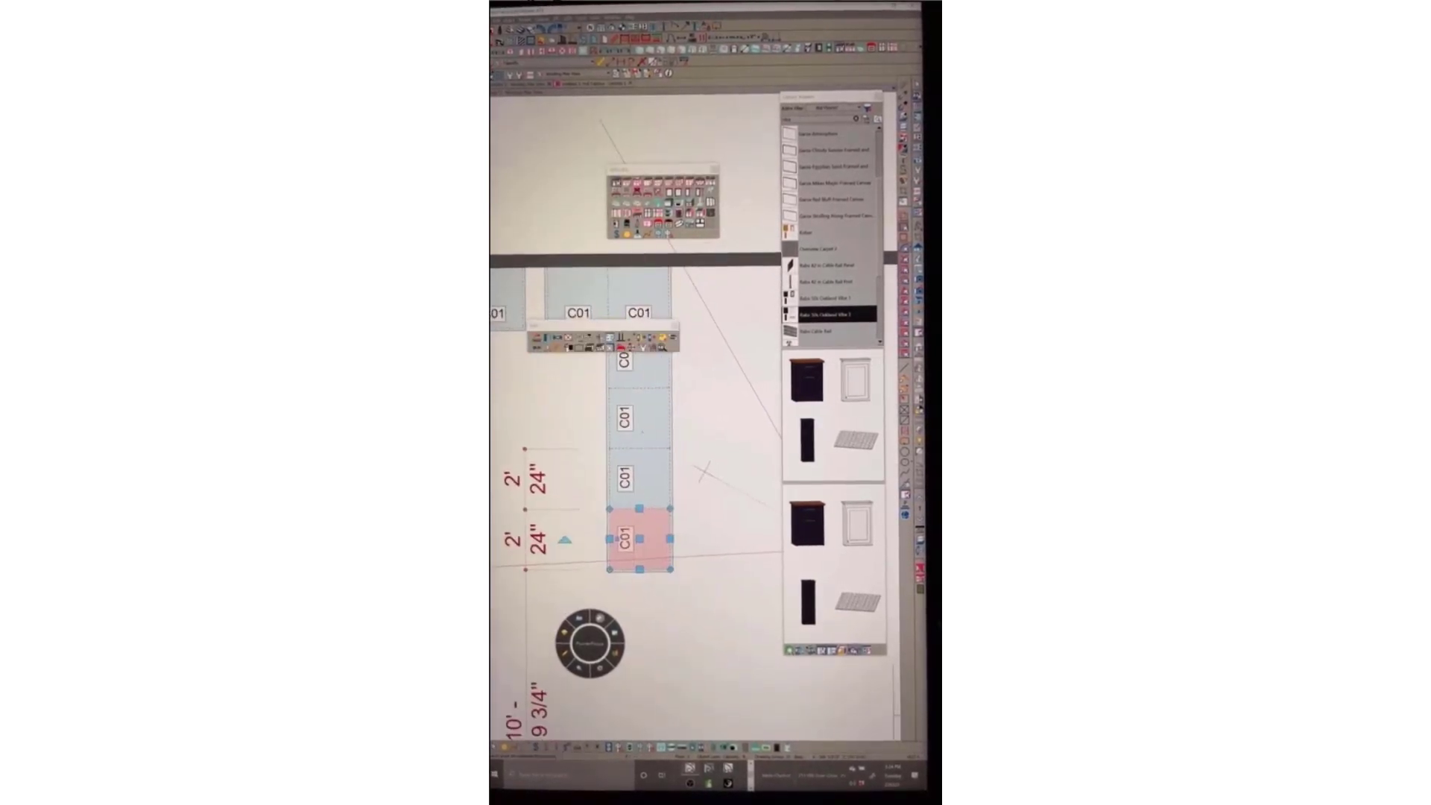
Return to the 3D camera view and add an overhanging countertop over the new row of base cabinets
right_click(657, 375)
left_click(632, 352)
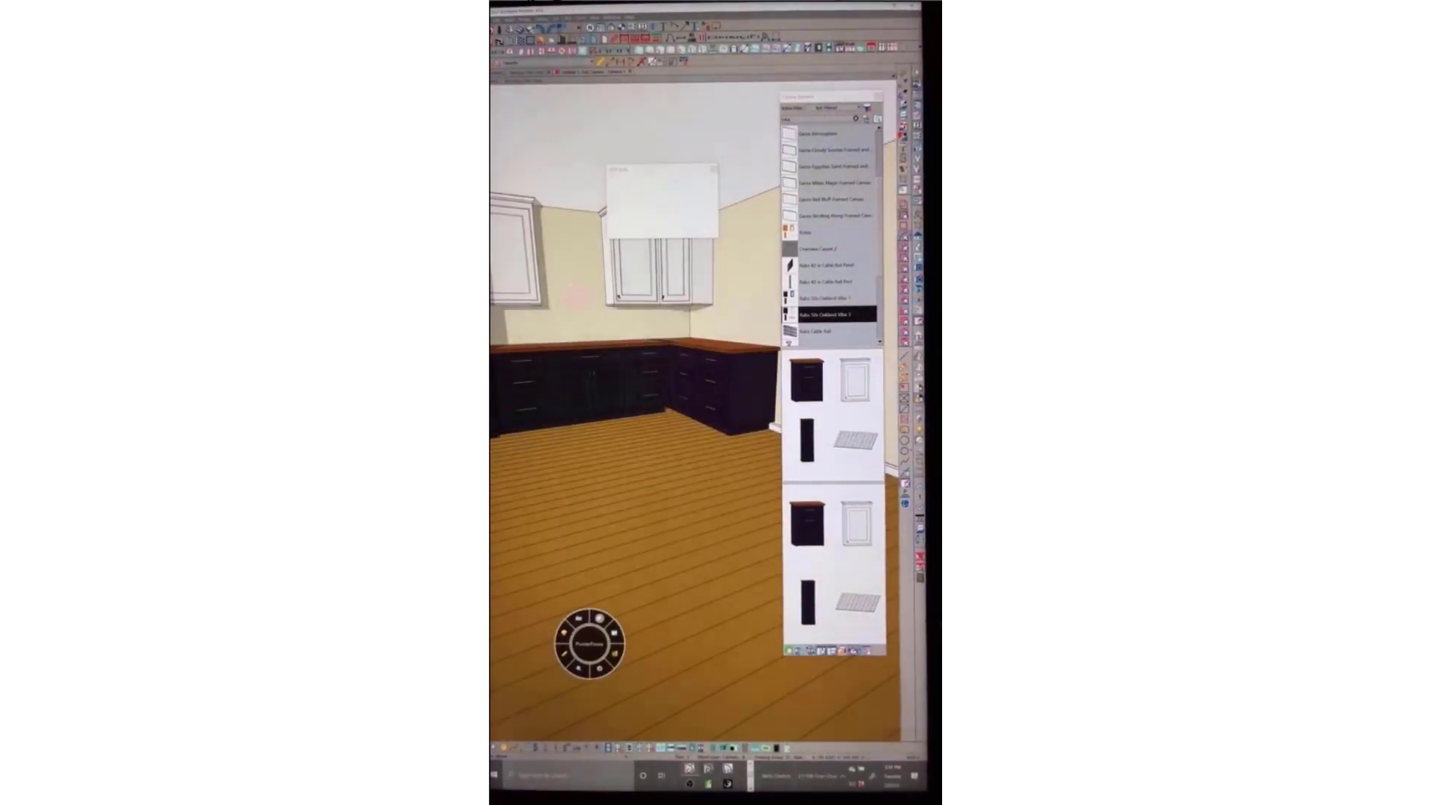
middle_click_drag(576, 296, 627, 395)
left_click(628, 411)
left_click(606, 473)
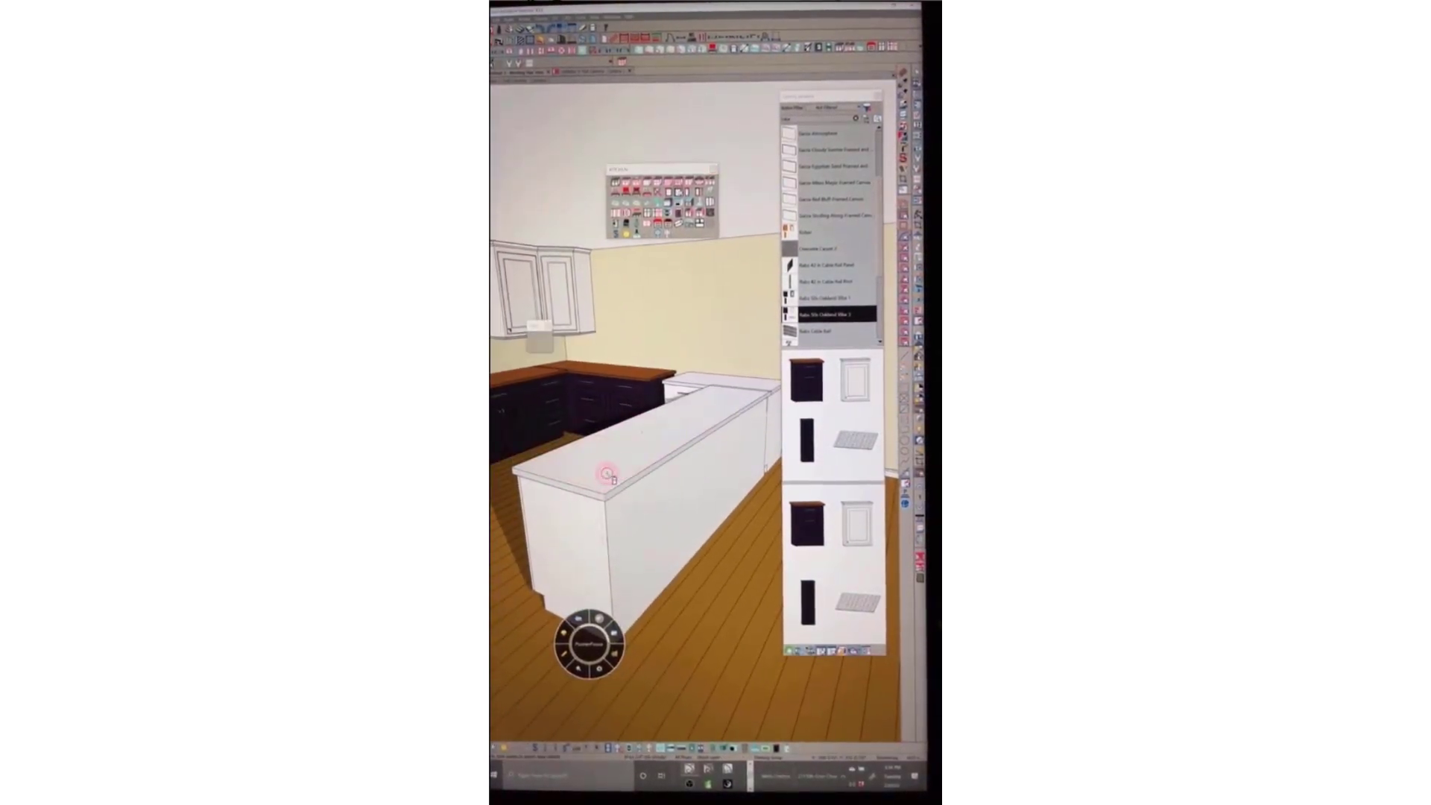
middle_click_drag(681, 423, 616, 276)
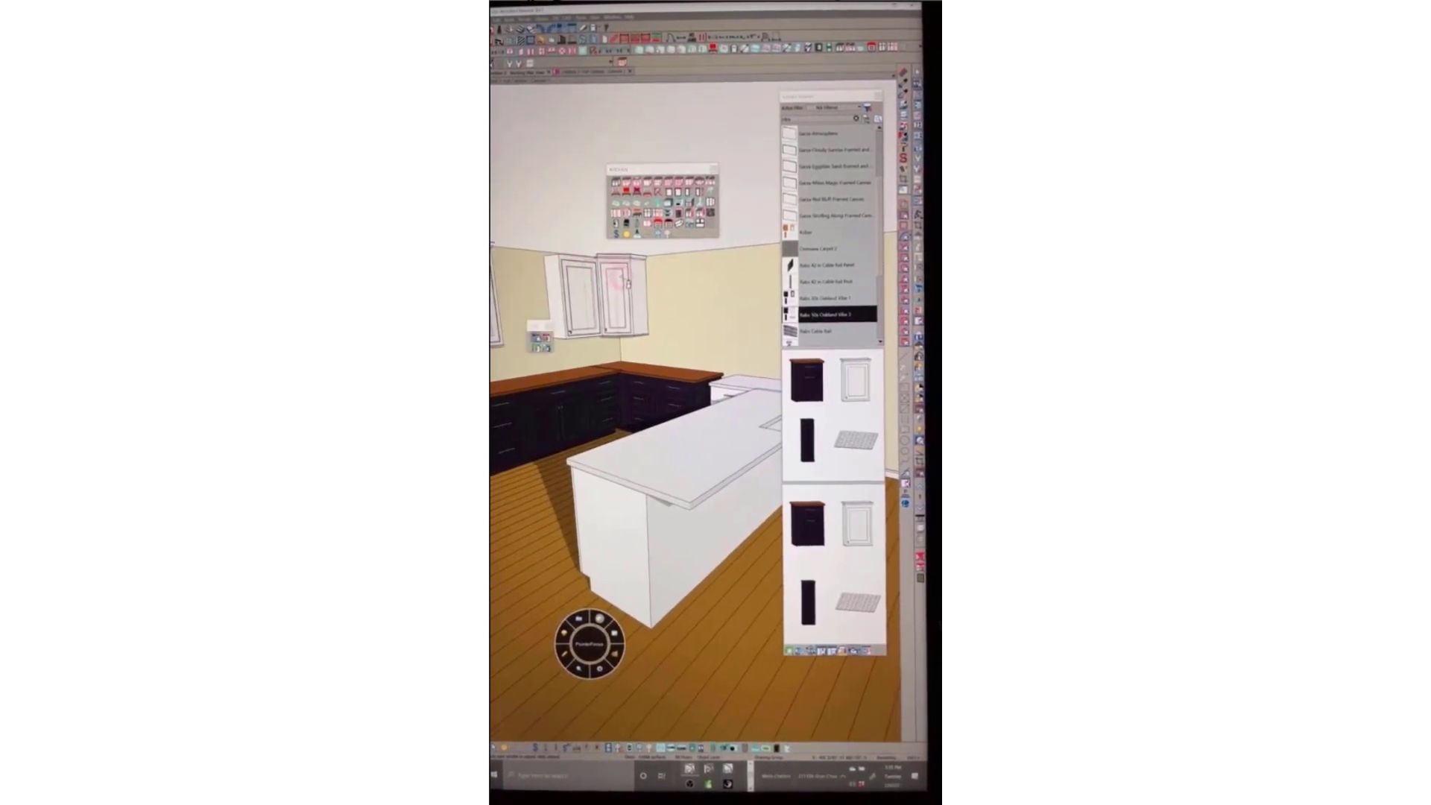
Insert a dishwasher into the base cabinet beside the corner and a double sink into the adjacent louvered-door cabinet
scroll(624, 282, "up", 8)
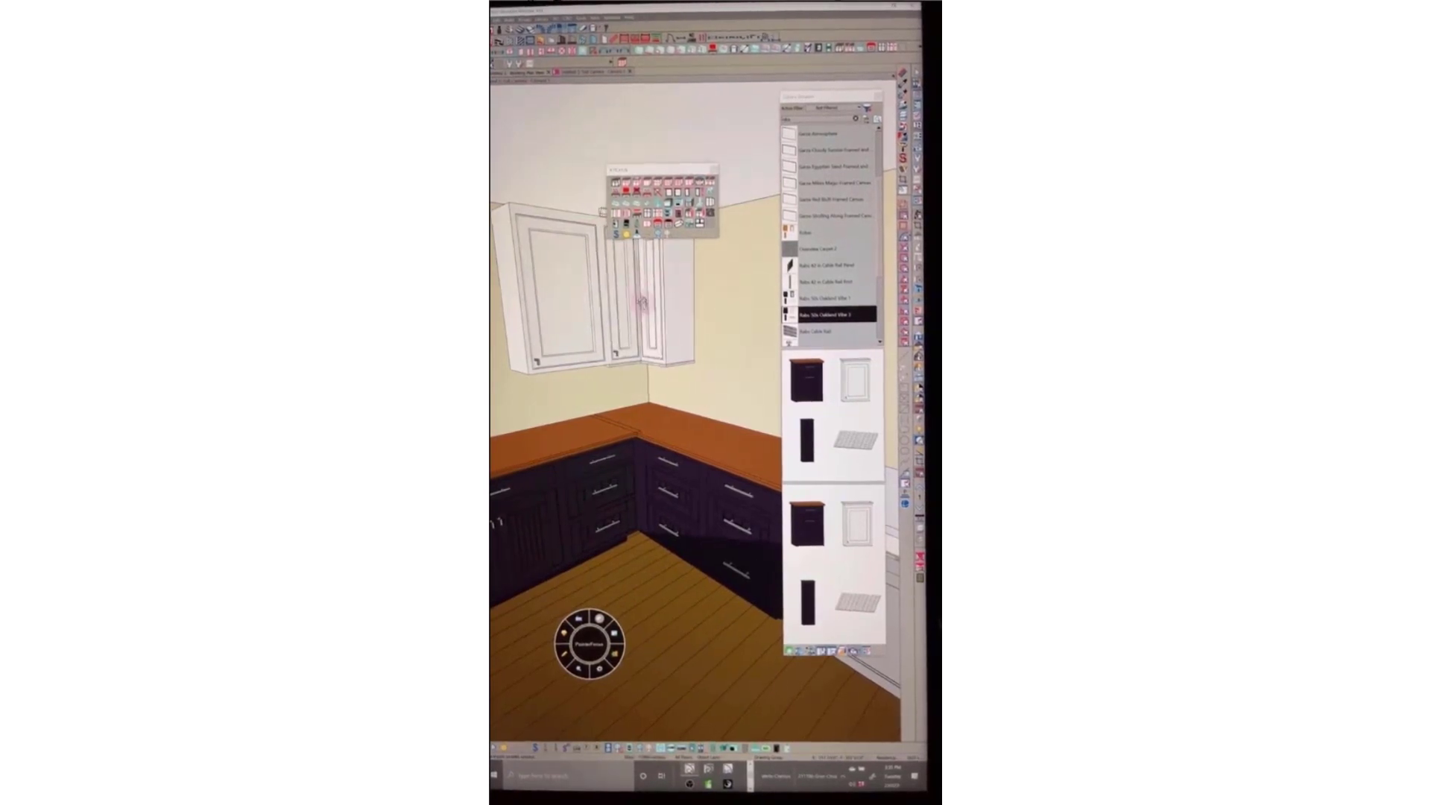
middle_click_drag(641, 298, 639, 267)
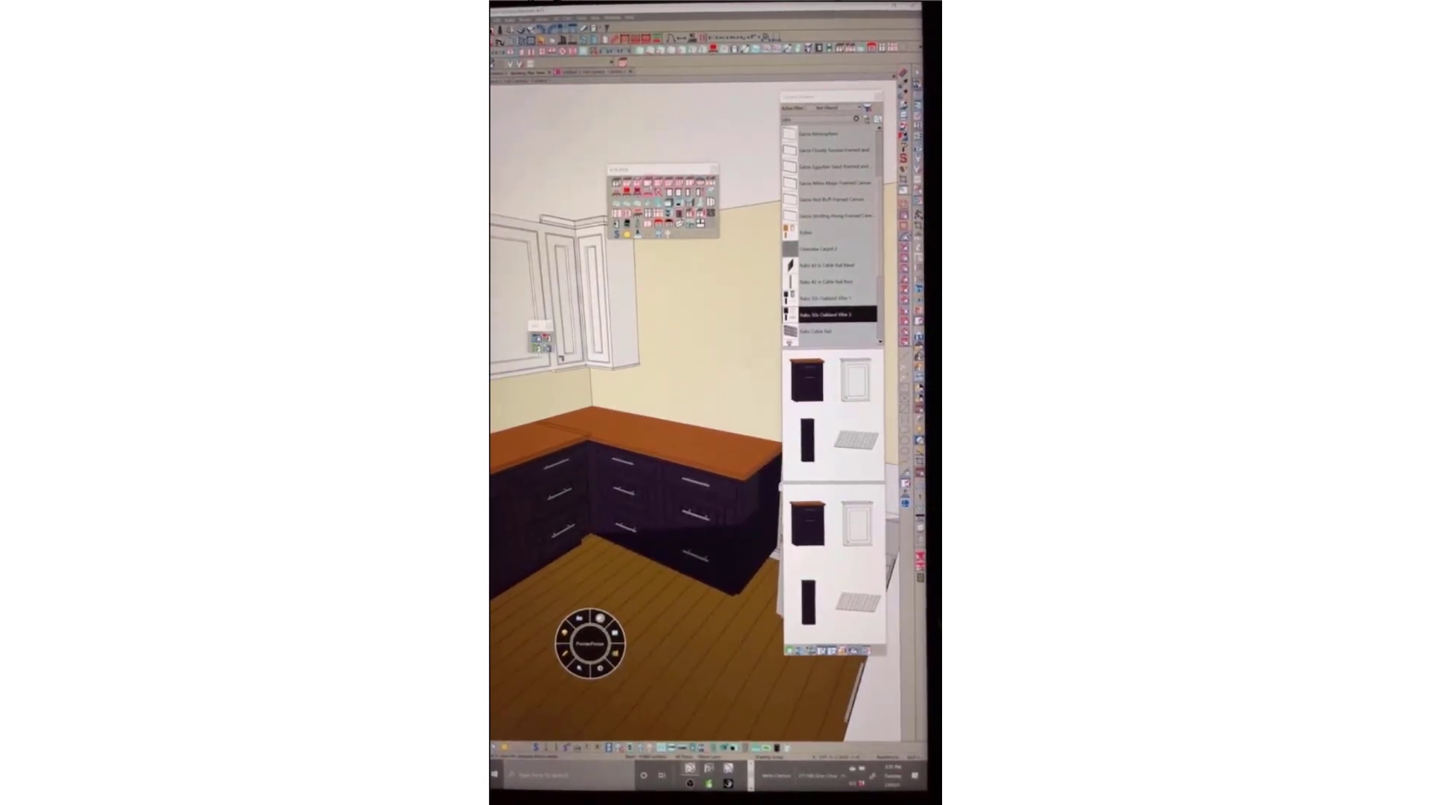
middle_click_drag(588, 414, 596, 484)
left_click(692, 431)
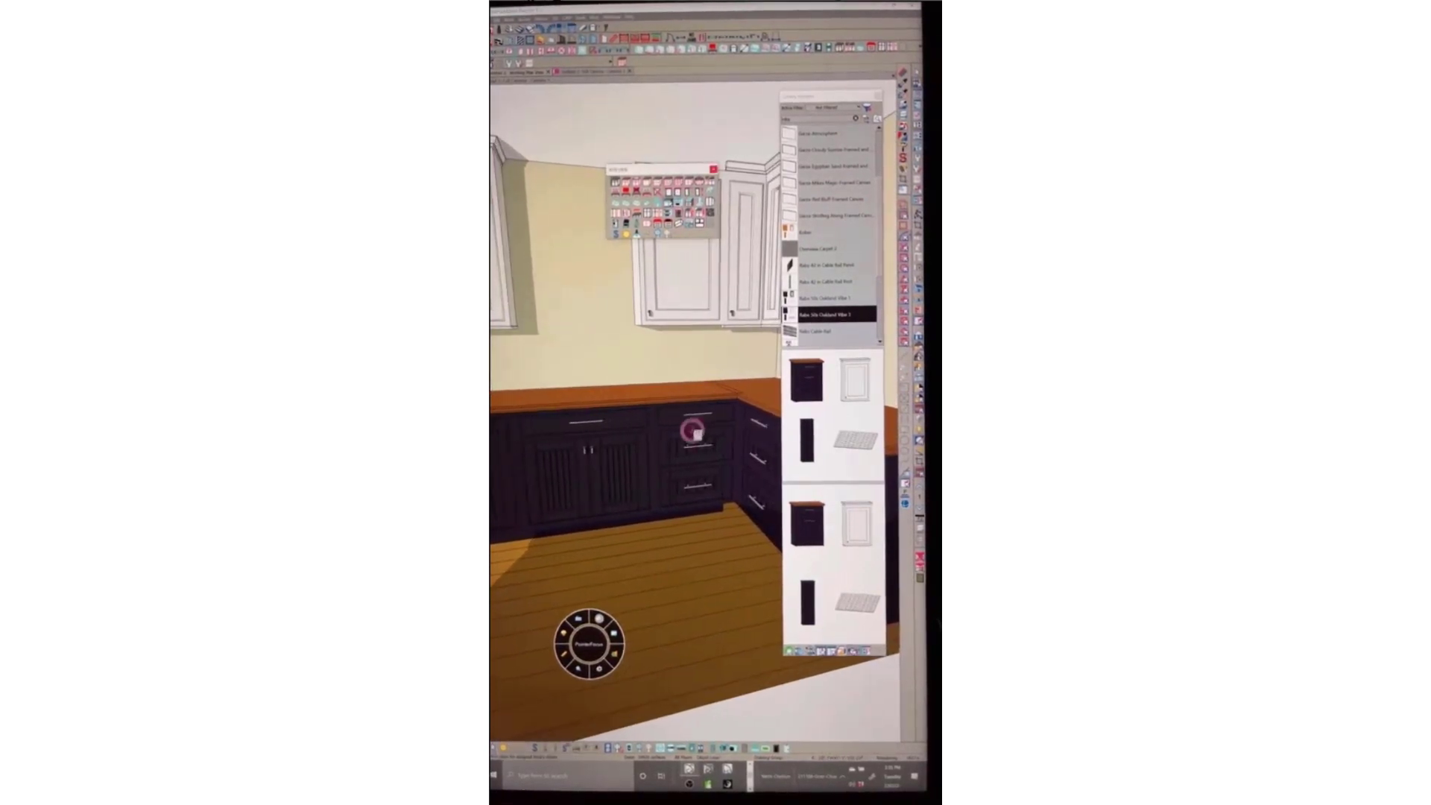
scroll(671, 338, "up", 4)
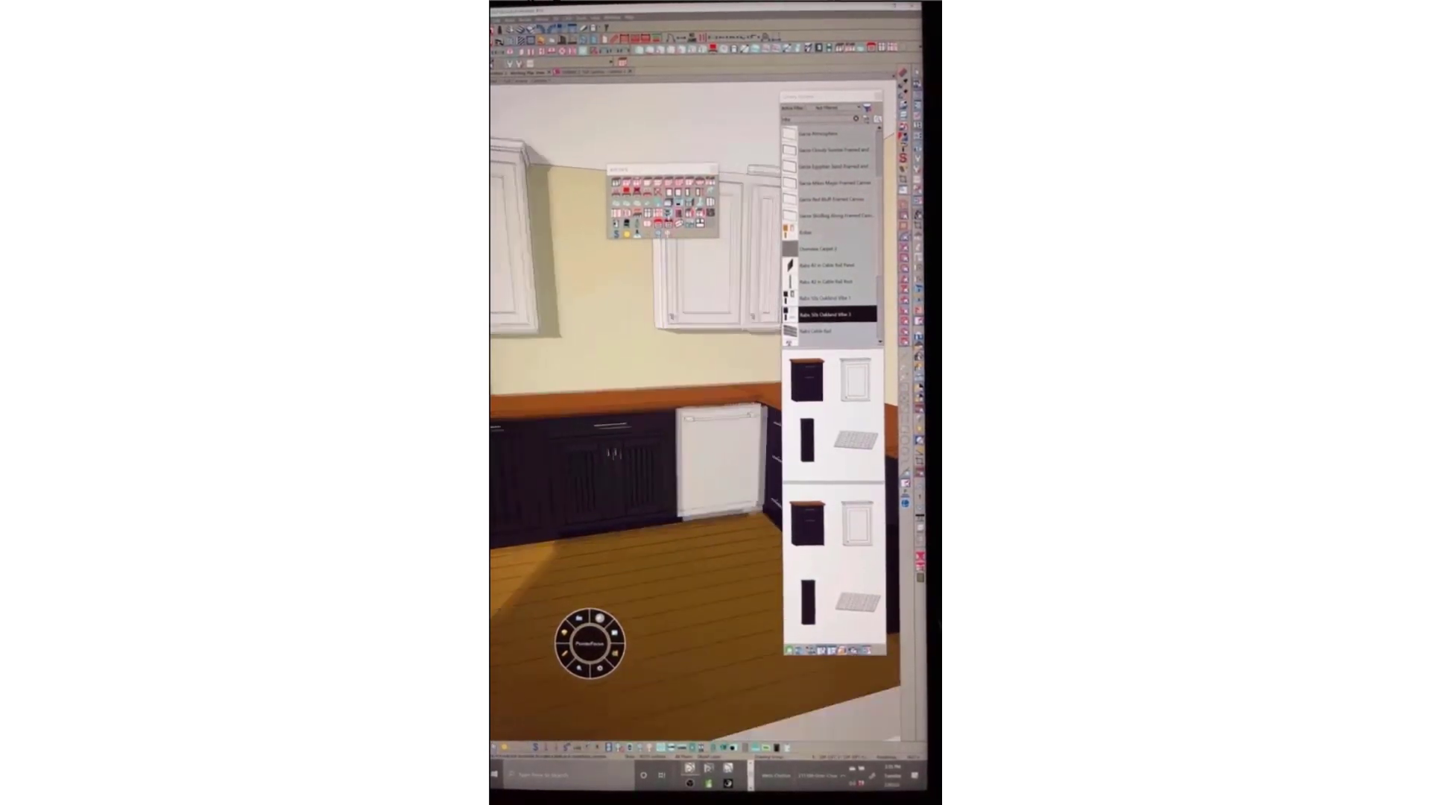
scroll(641, 365, "up", 2)
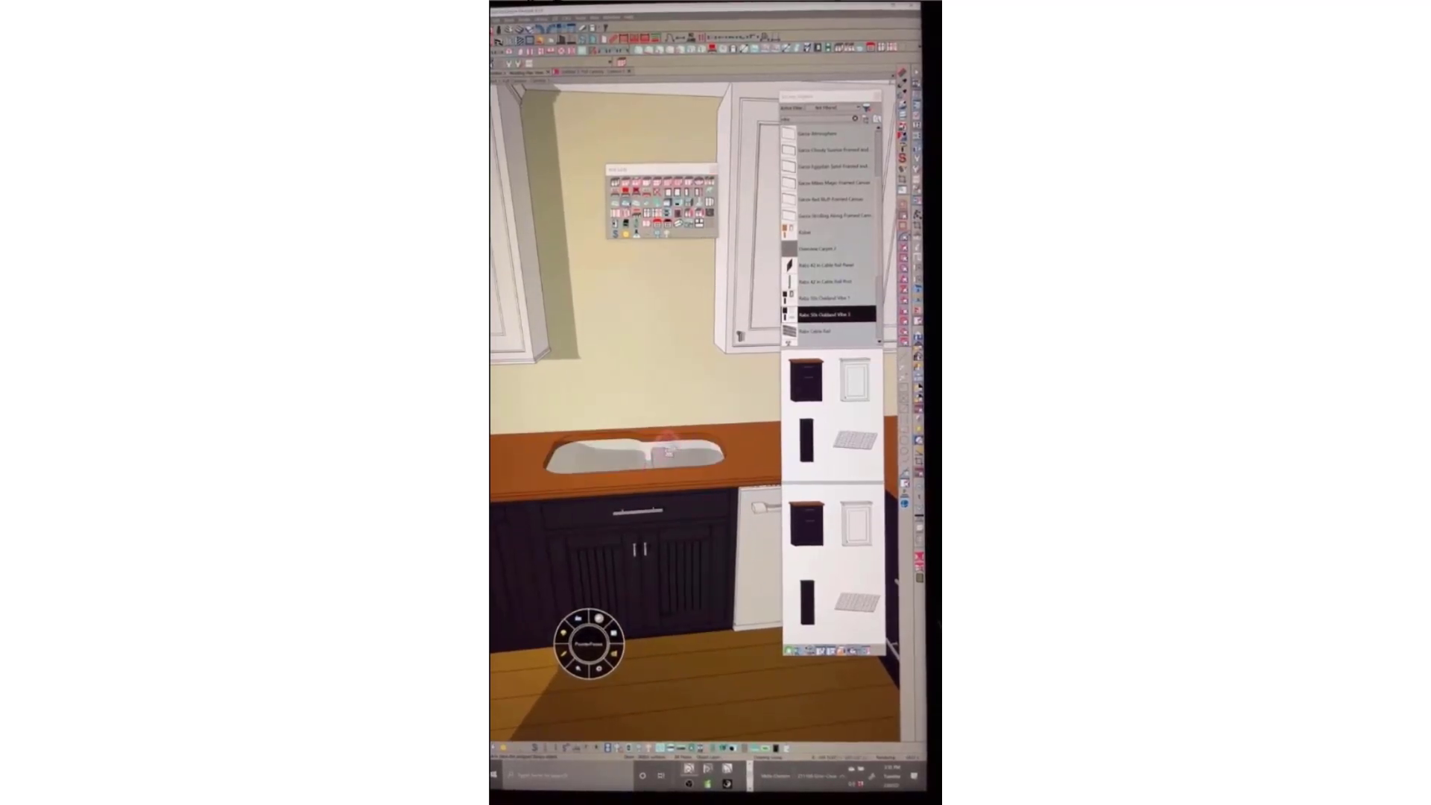
middle_click_drag(680, 426, 685, 423)
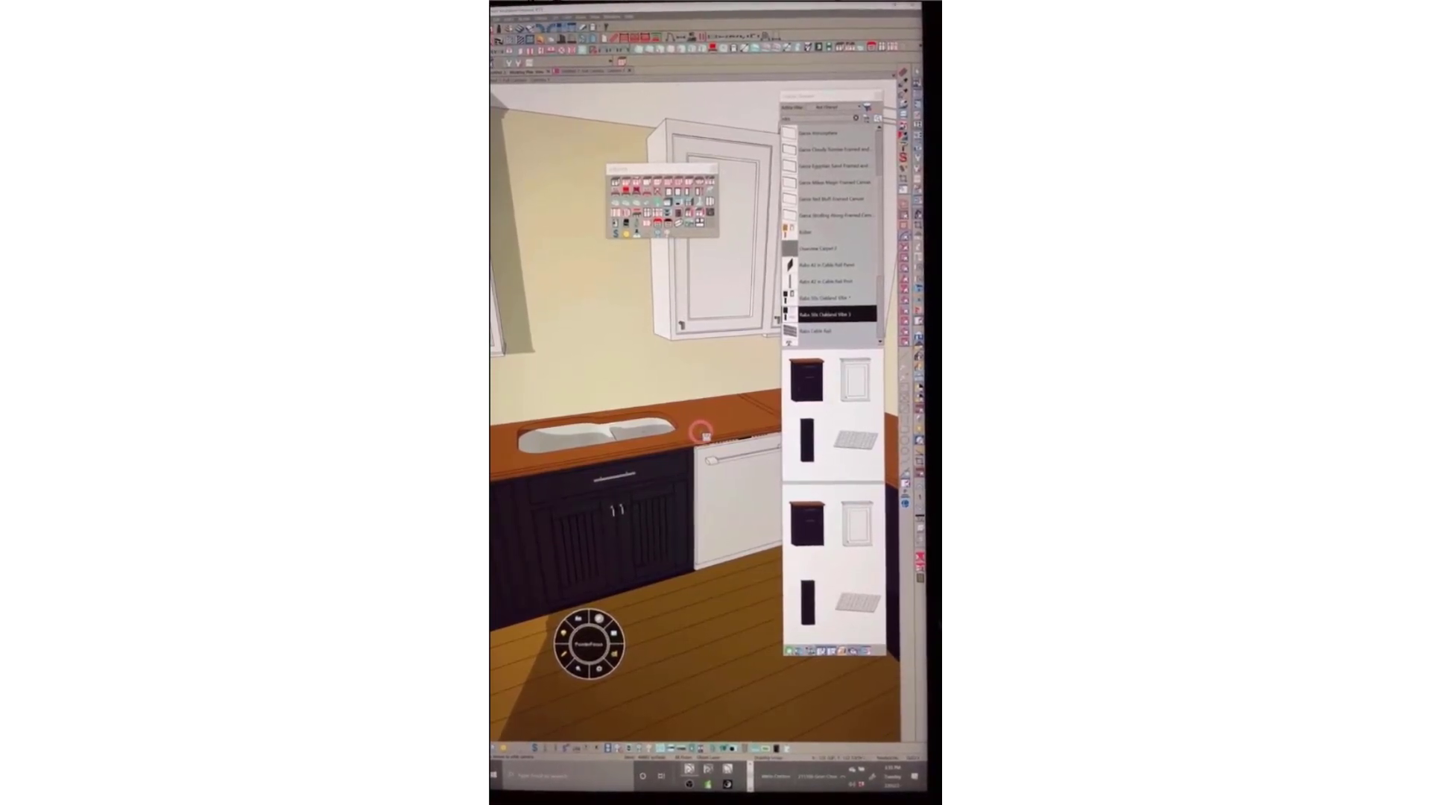
middle_click_drag(679, 441, 681, 415)
Switch to the Chrome window with the media photos of the Facebook group The Rabbitt Design Feed
key("super+Tab")
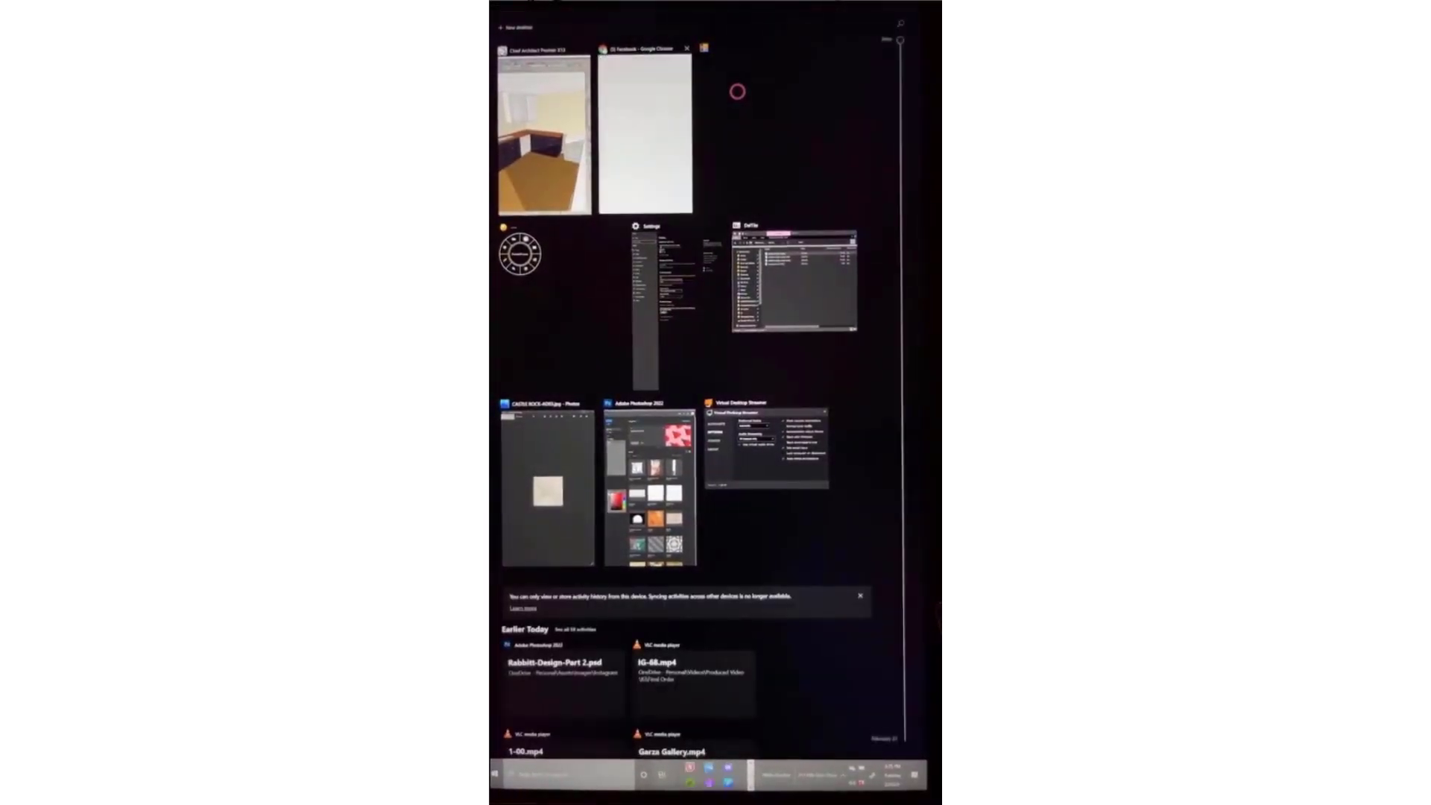
left_click(650, 145)
left_click(495, 58)
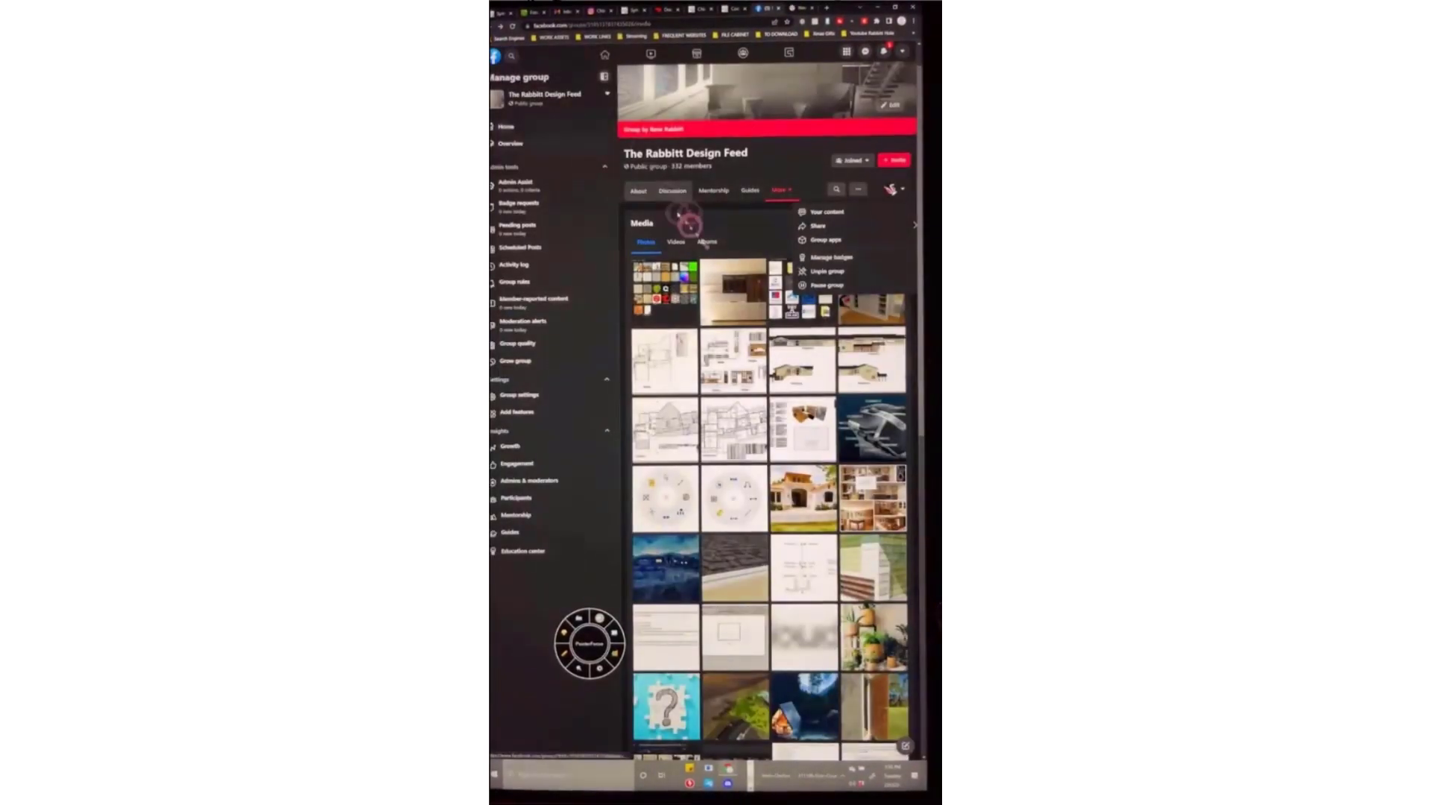
Browse further down the group's media photos and open the post with the 3Dconnexion mouse picture
scroll(768, 431, "down", 5)
scroll(767, 432, "down", 6)
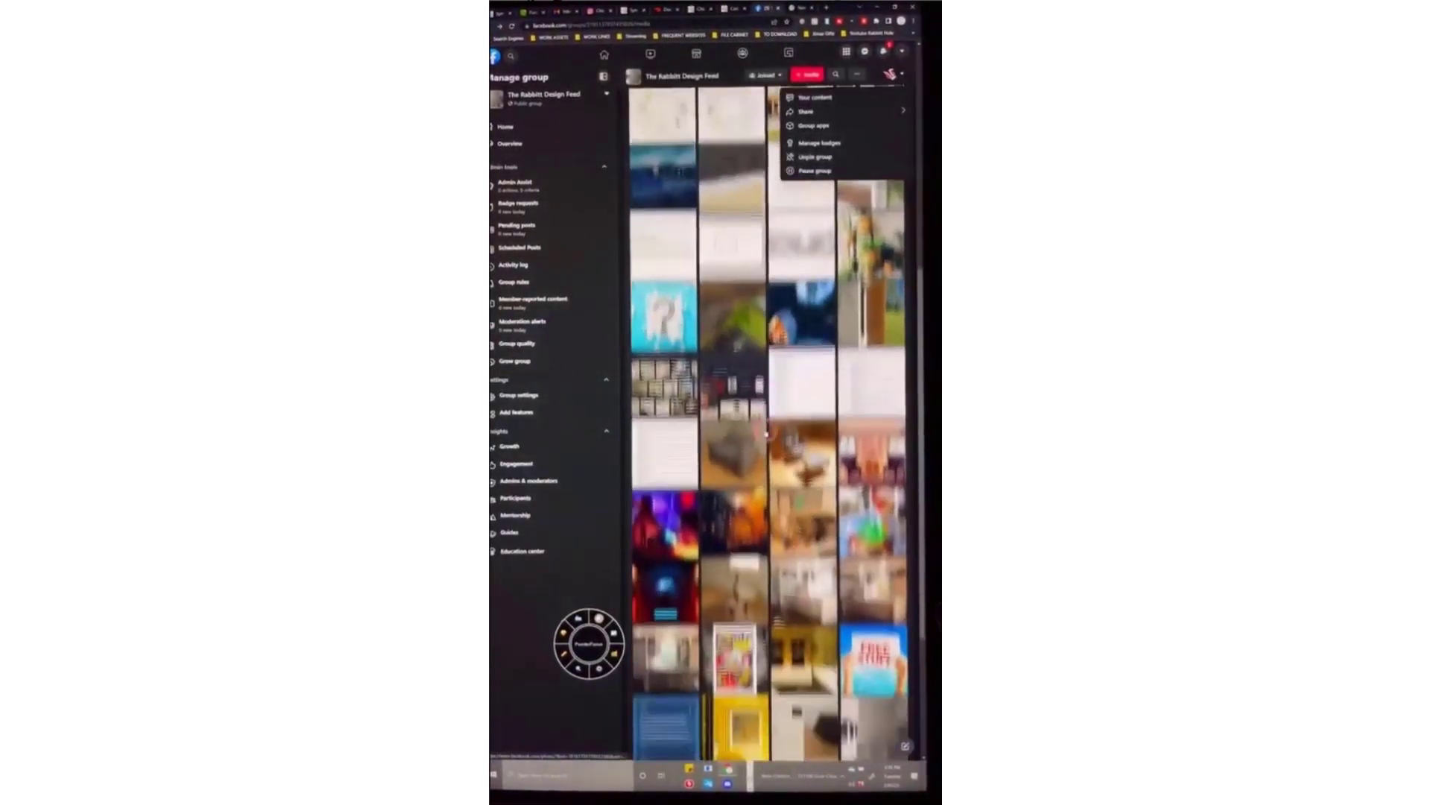
left_click(797, 641)
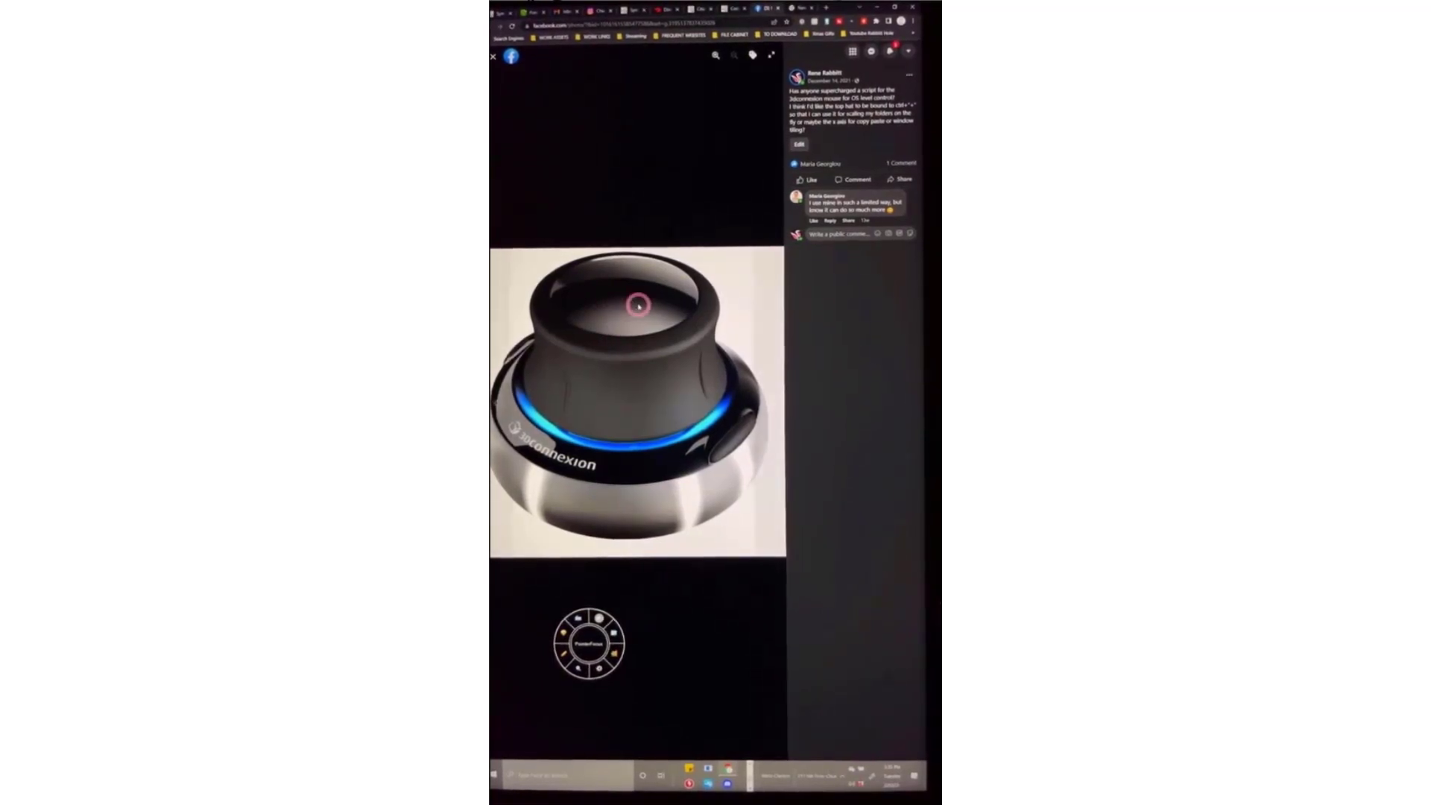
Switch back to Chief Architect and place a chimney range hood on the wall above the dark drawer base cabinets
key("super+Tab")
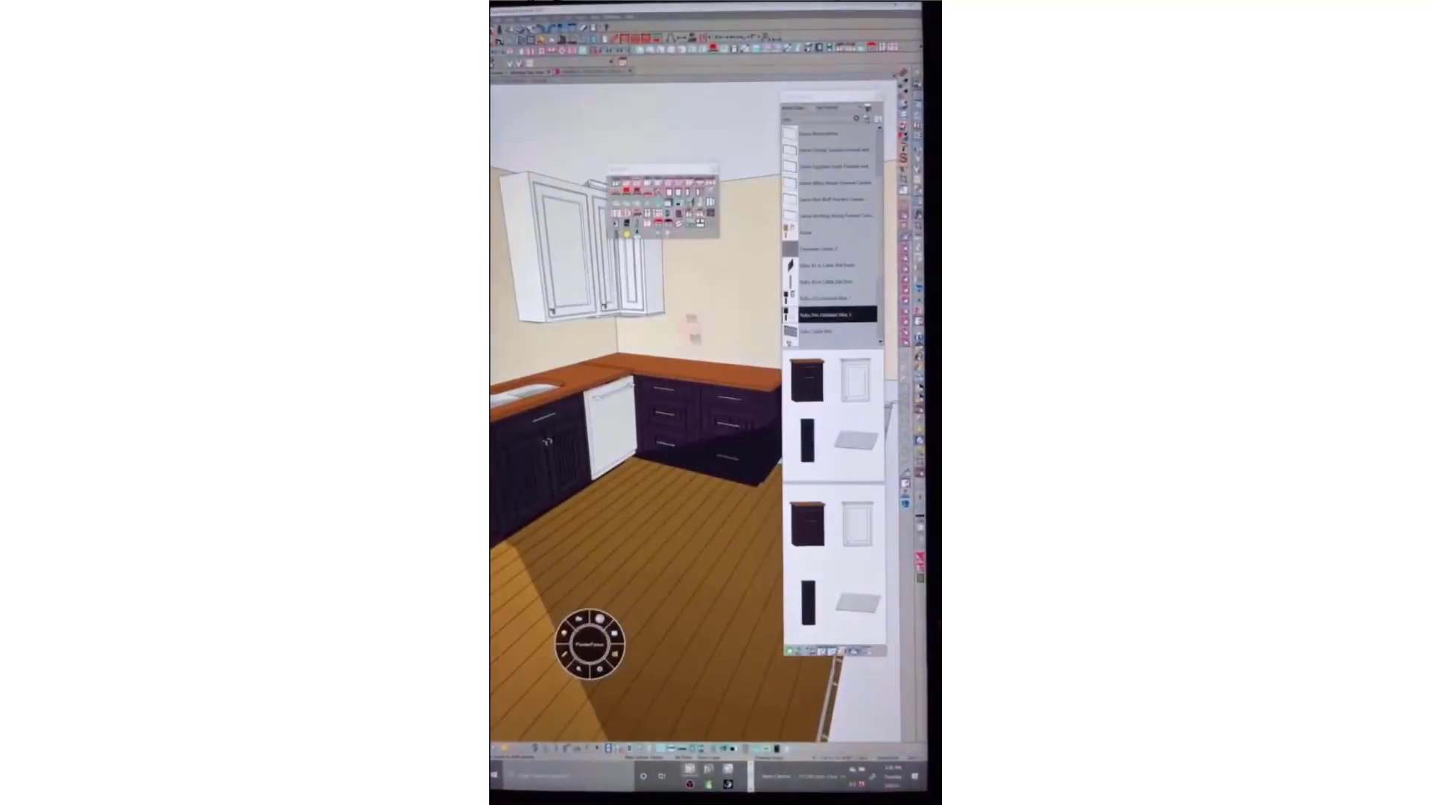
middle_click_drag(714, 374, 690, 314)
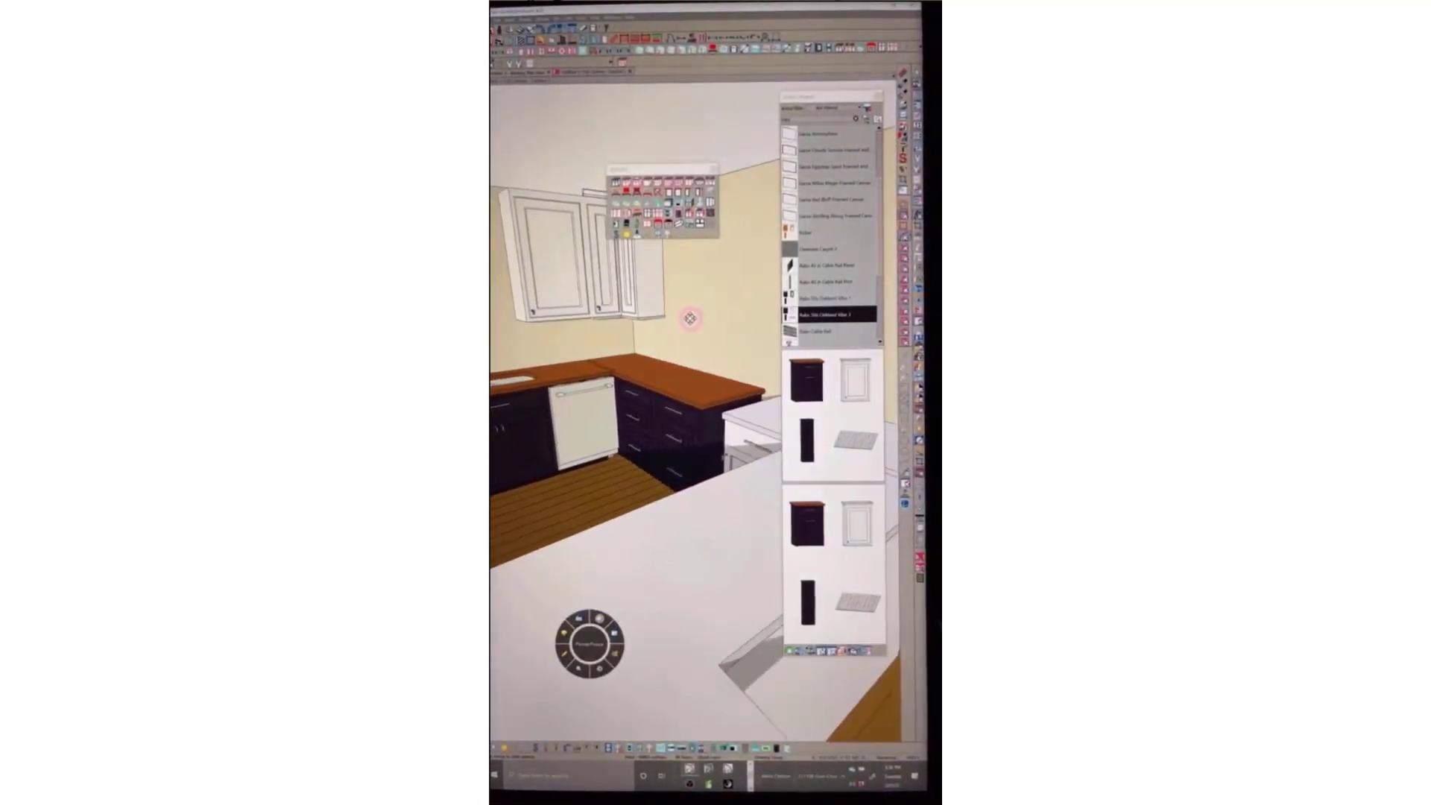
middle_click_drag(633, 447, 716, 447)
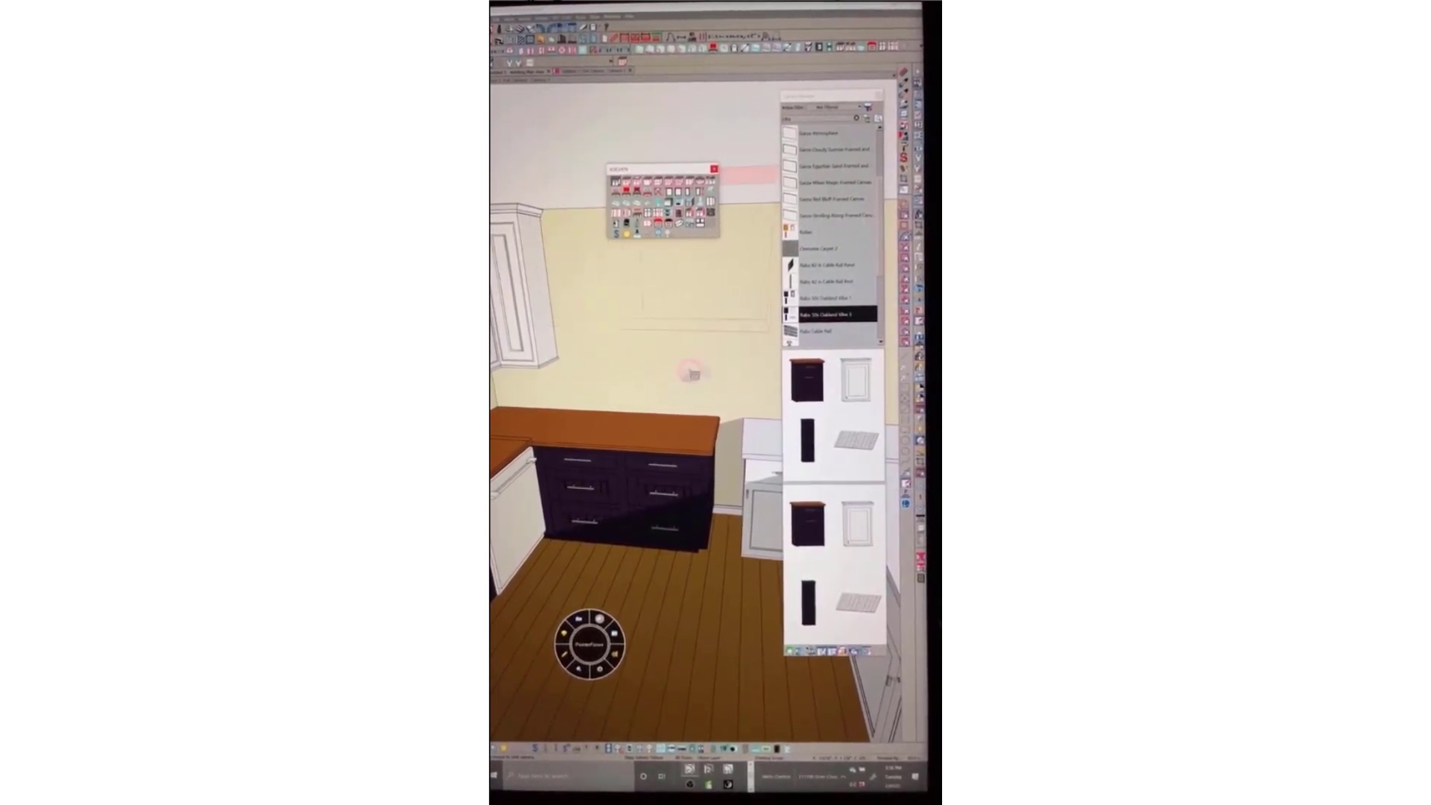
scroll(637, 362, "down", 5)
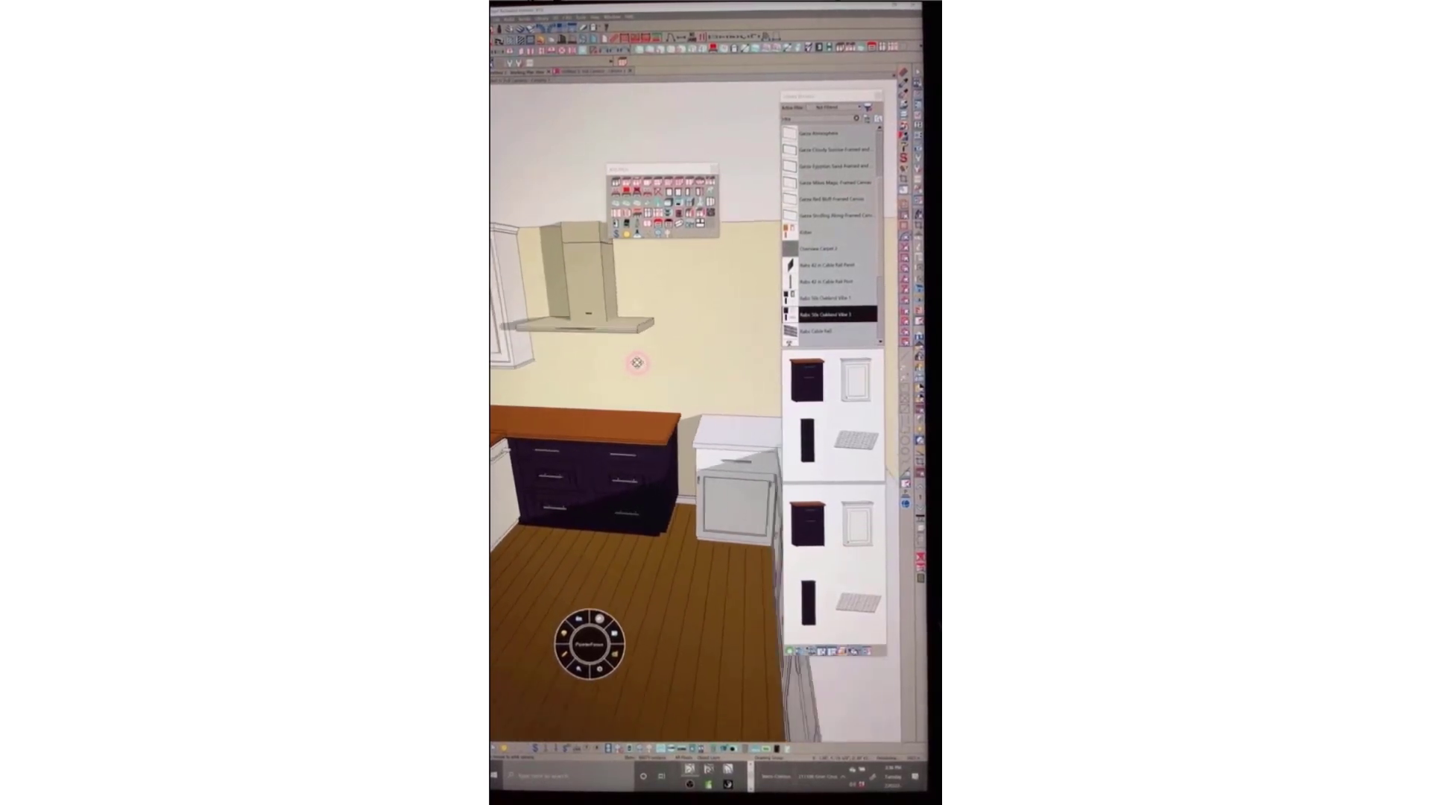
middle_click_drag(636, 361, 629, 223)
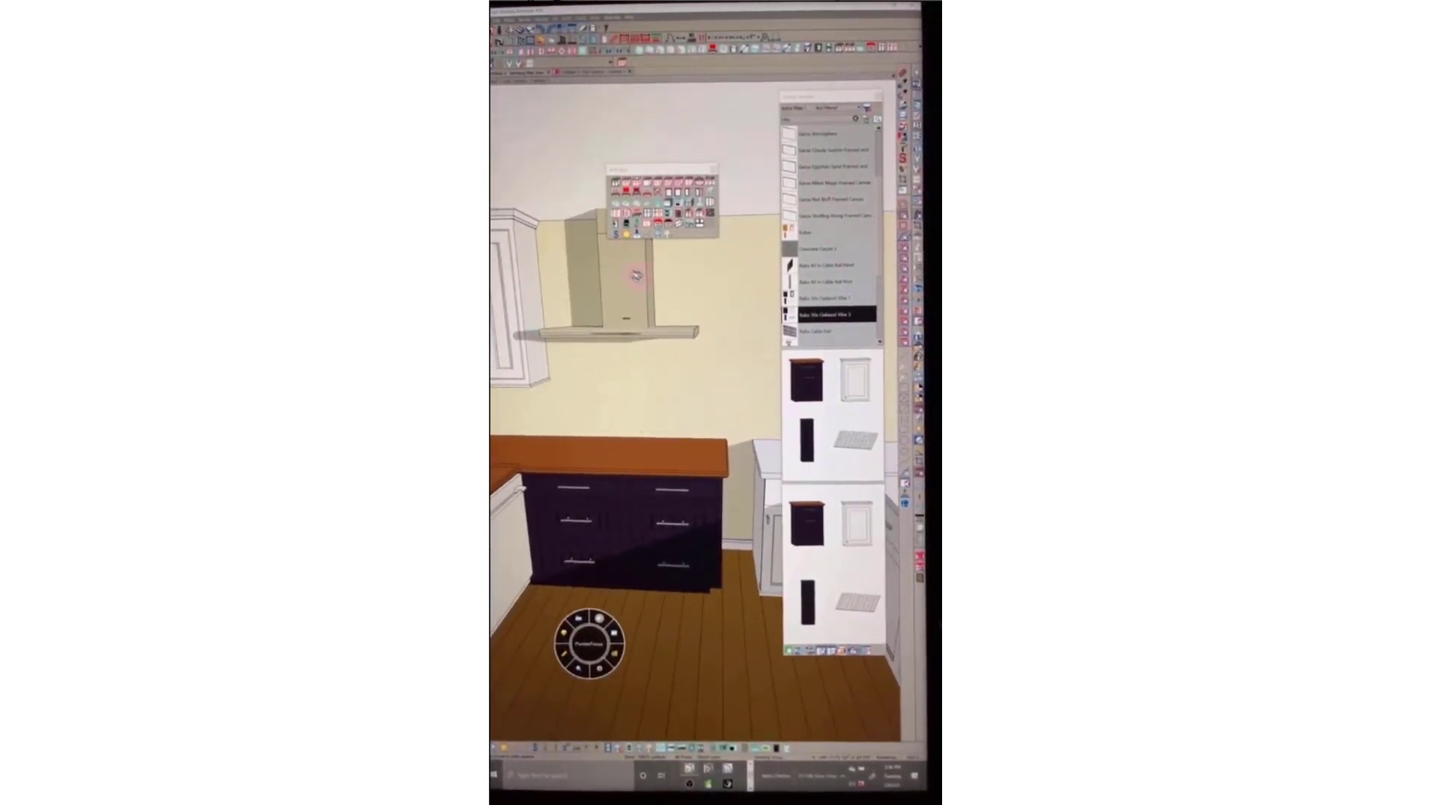
middle_click_drag(637, 276, 658, 349)
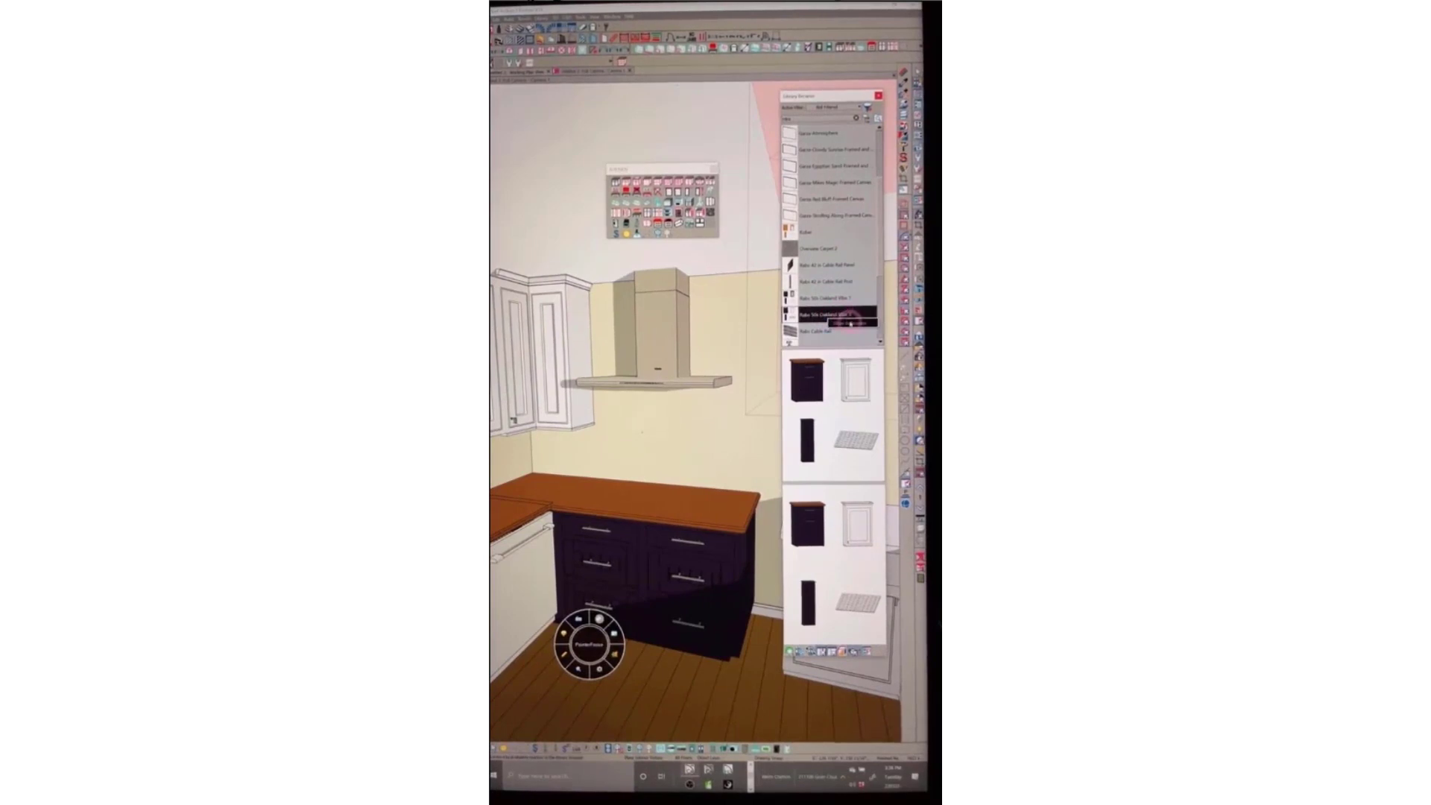
Locate the Rabs 50s Oakland Vibe 3 palette in the widened library tree, and view its search attributes without changing them
left_click(850, 323)
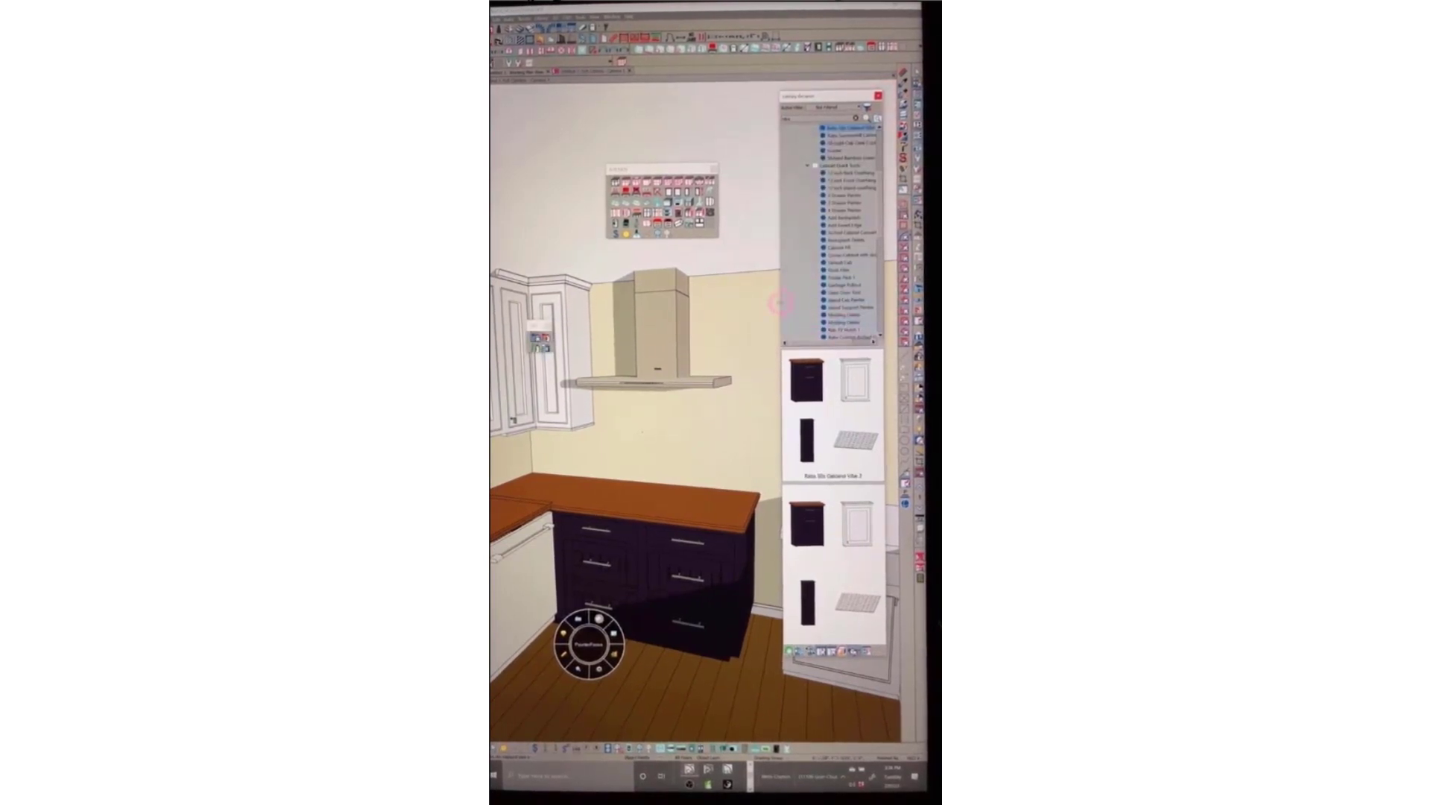
left_click_drag(729, 299, 726, 300)
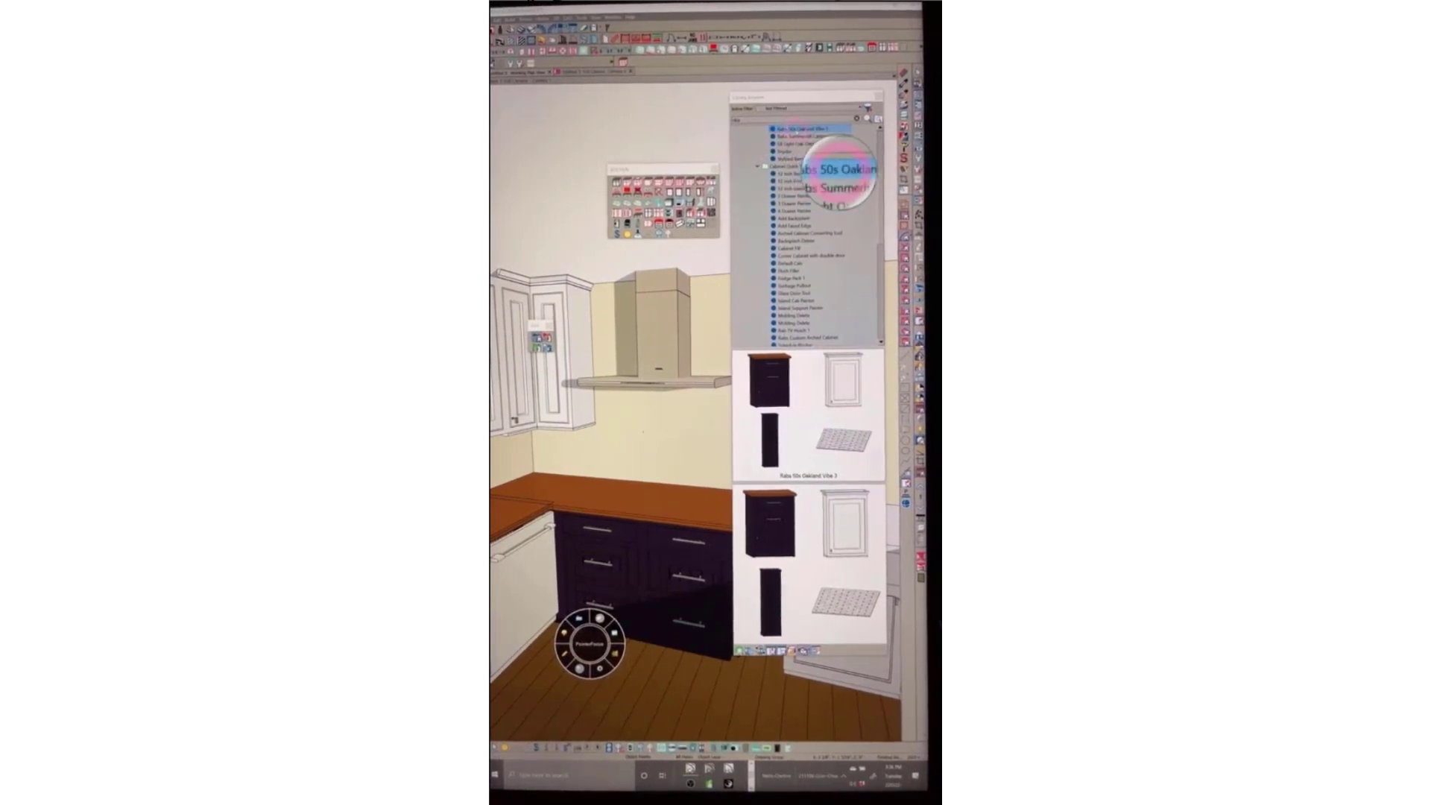
right_click(799, 131)
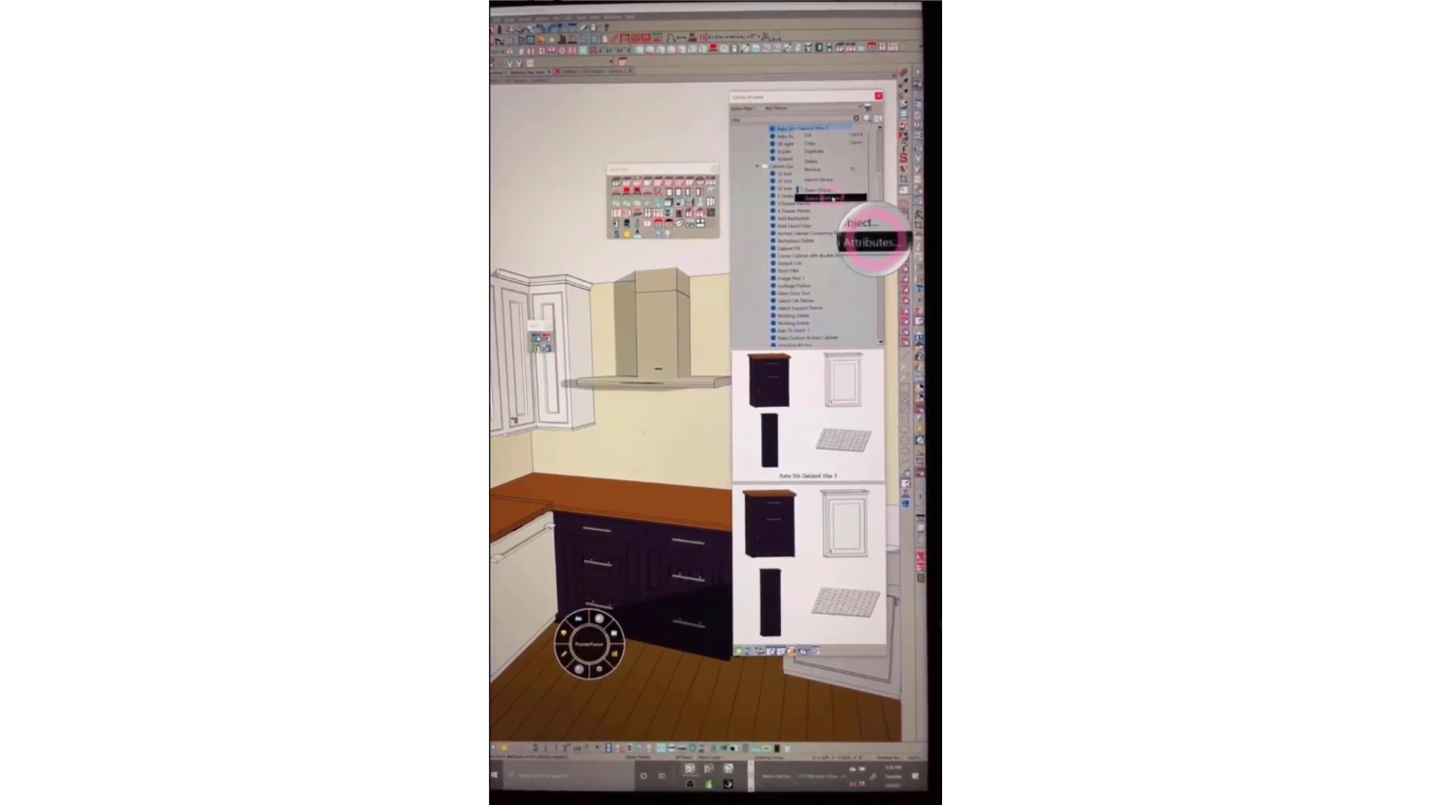
left_click(818, 198)
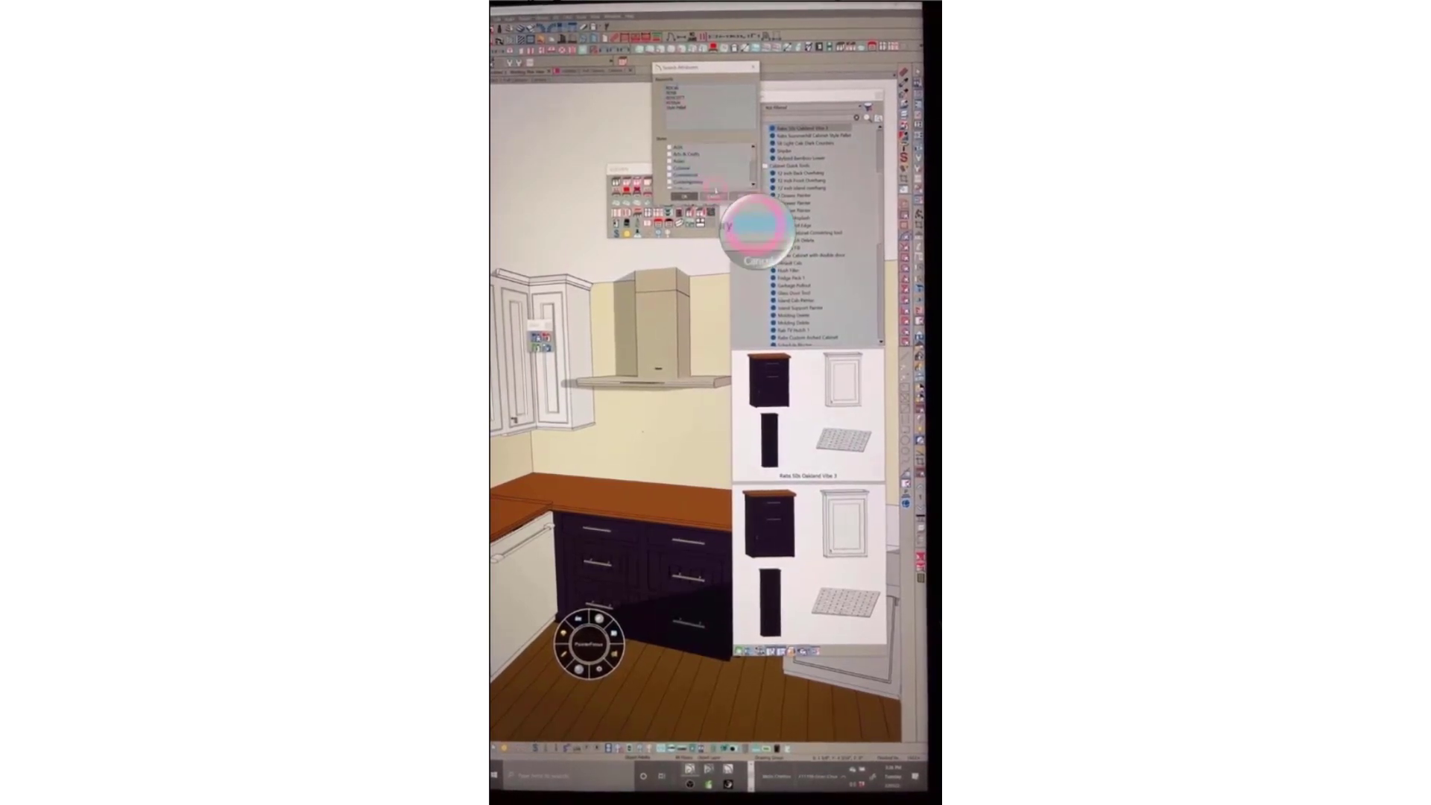
left_click(752, 241)
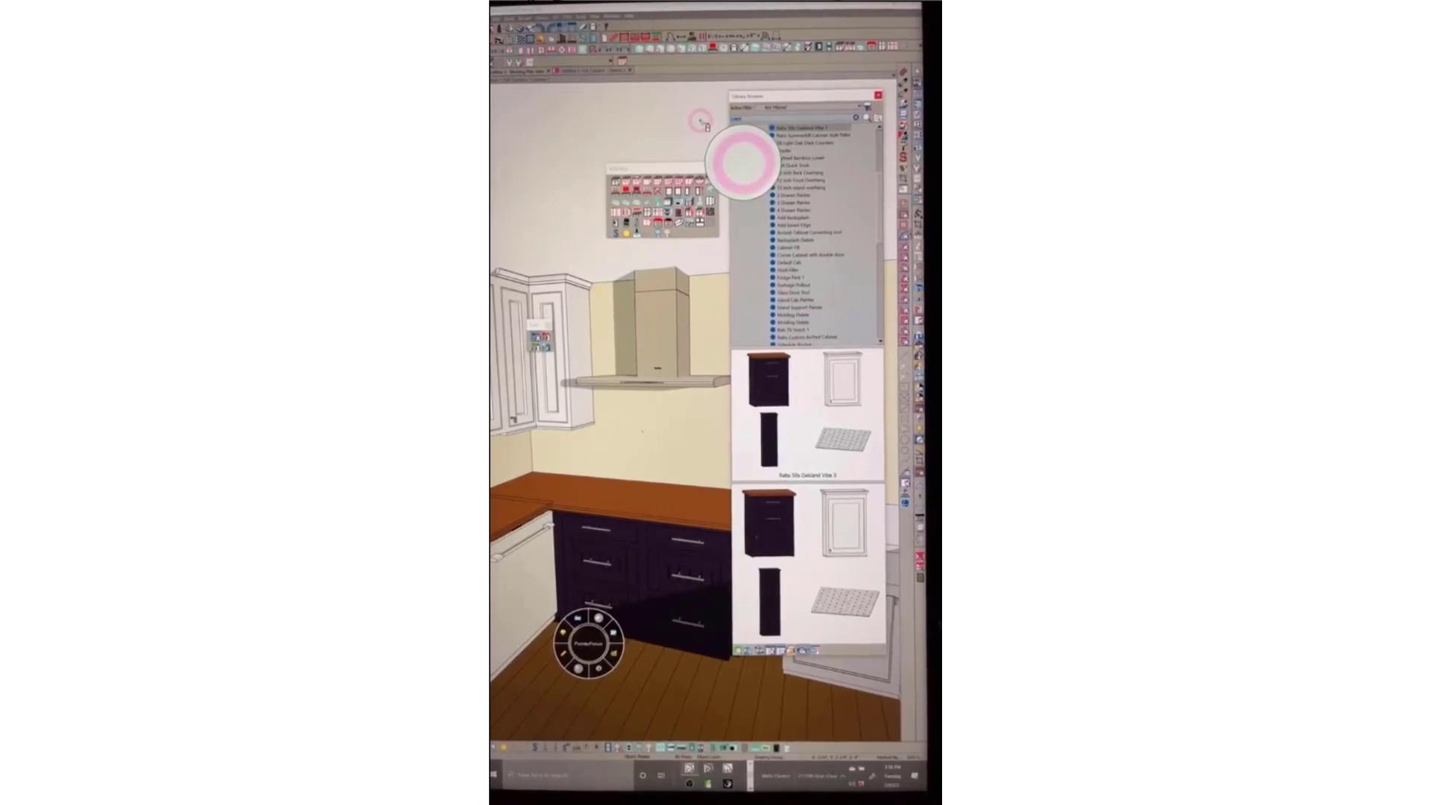
Add a backsplash behind the range hood finished in the library's white subway tile, and view the kitchen in a realistic rendering style
key("Return")
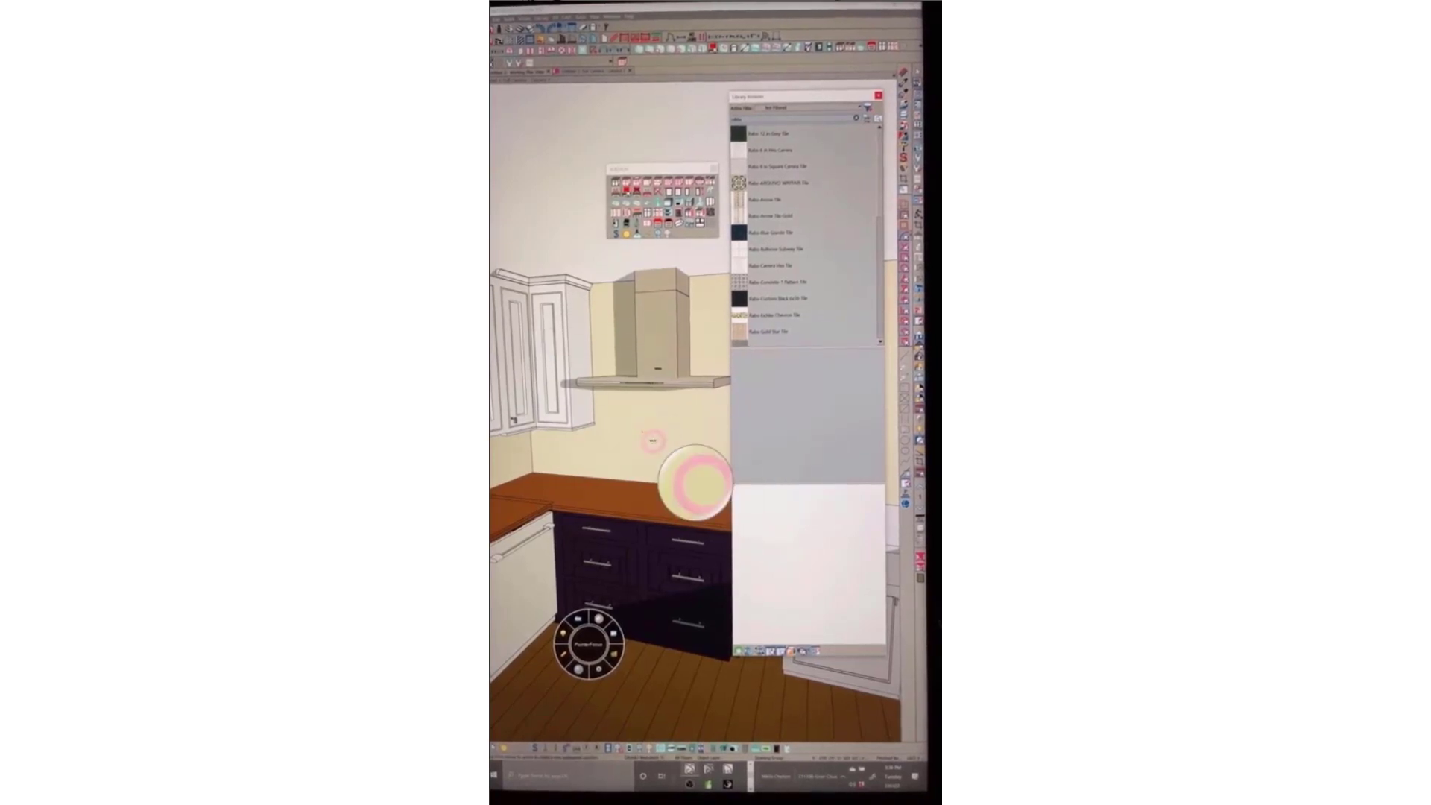
left_click(690, 477)
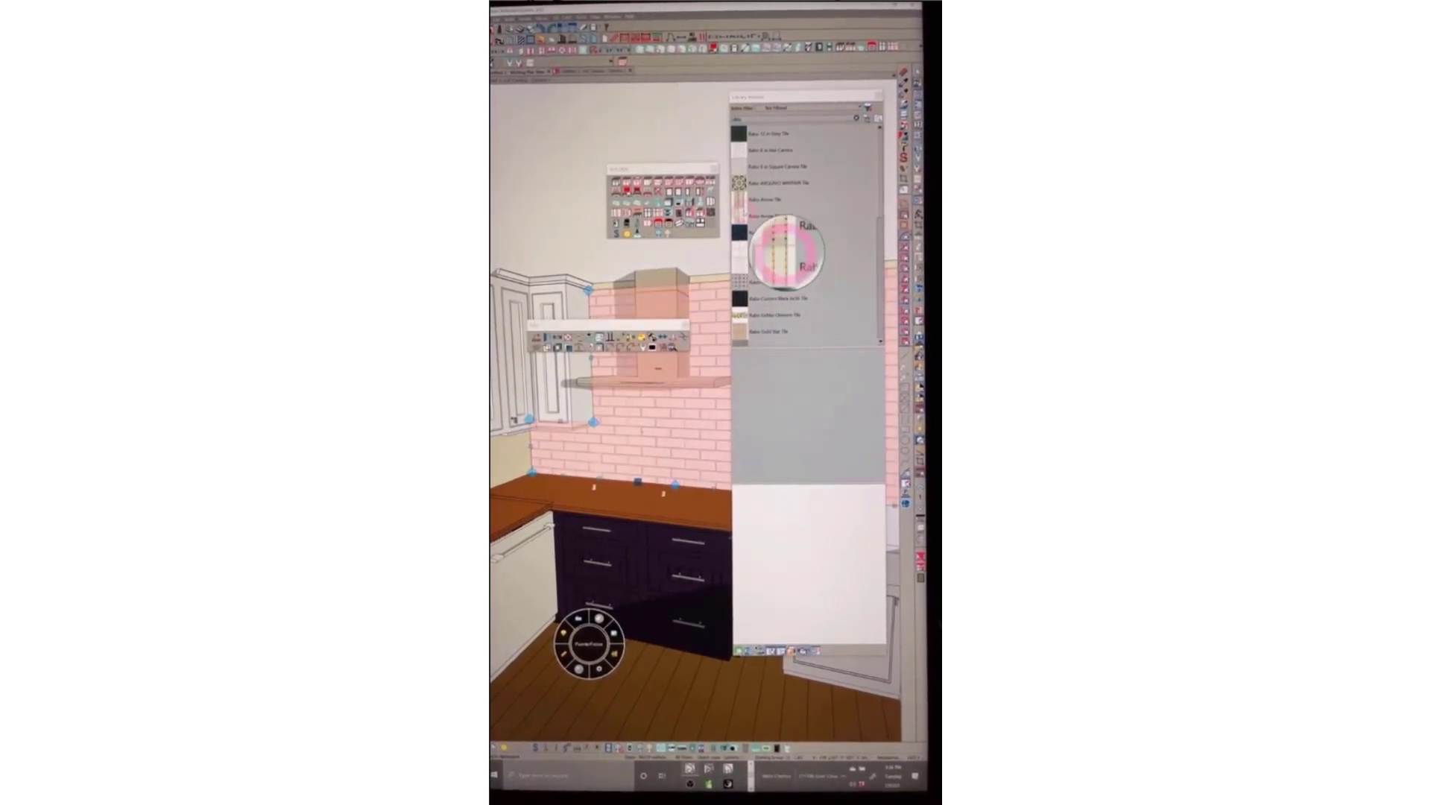
left_click(773, 249)
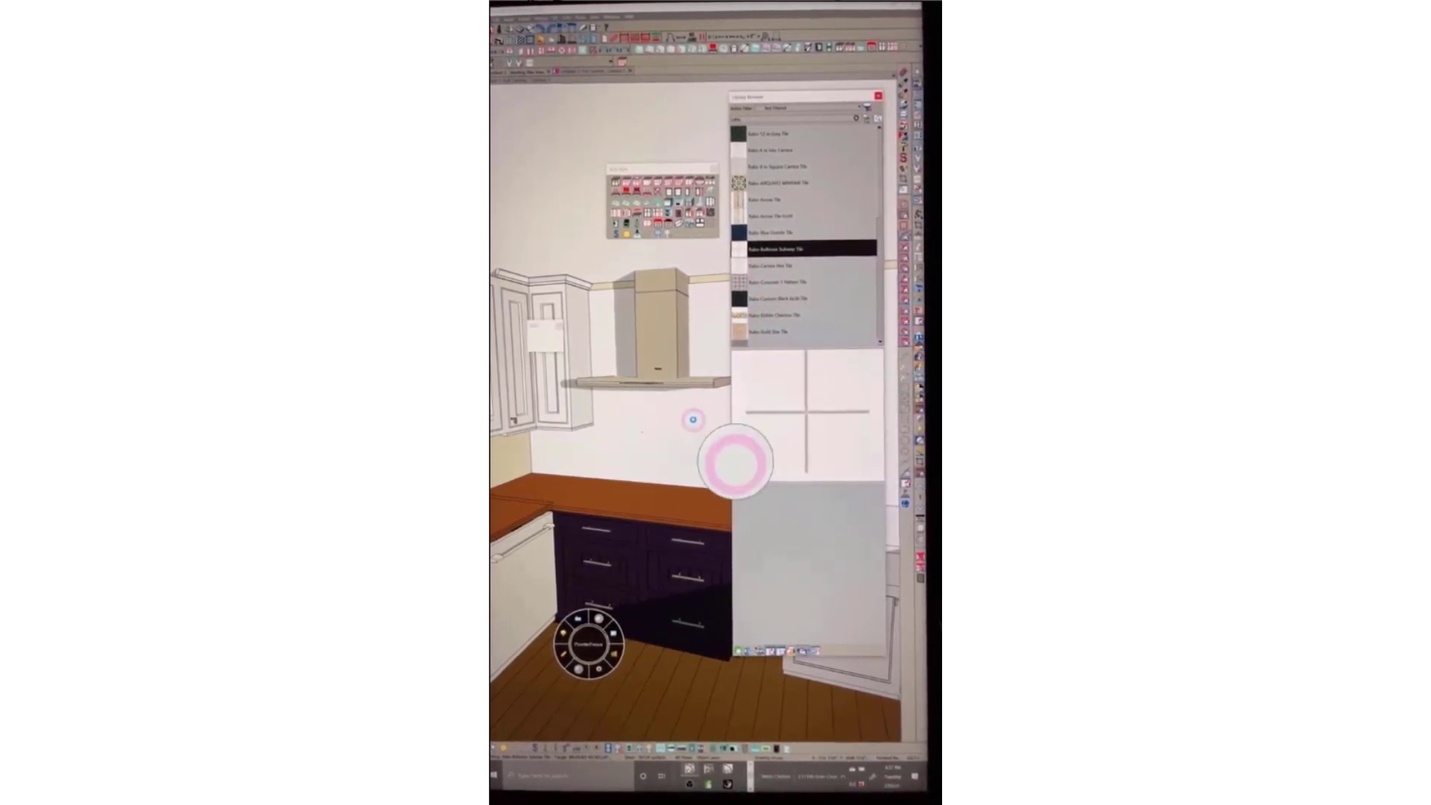
key("Down")
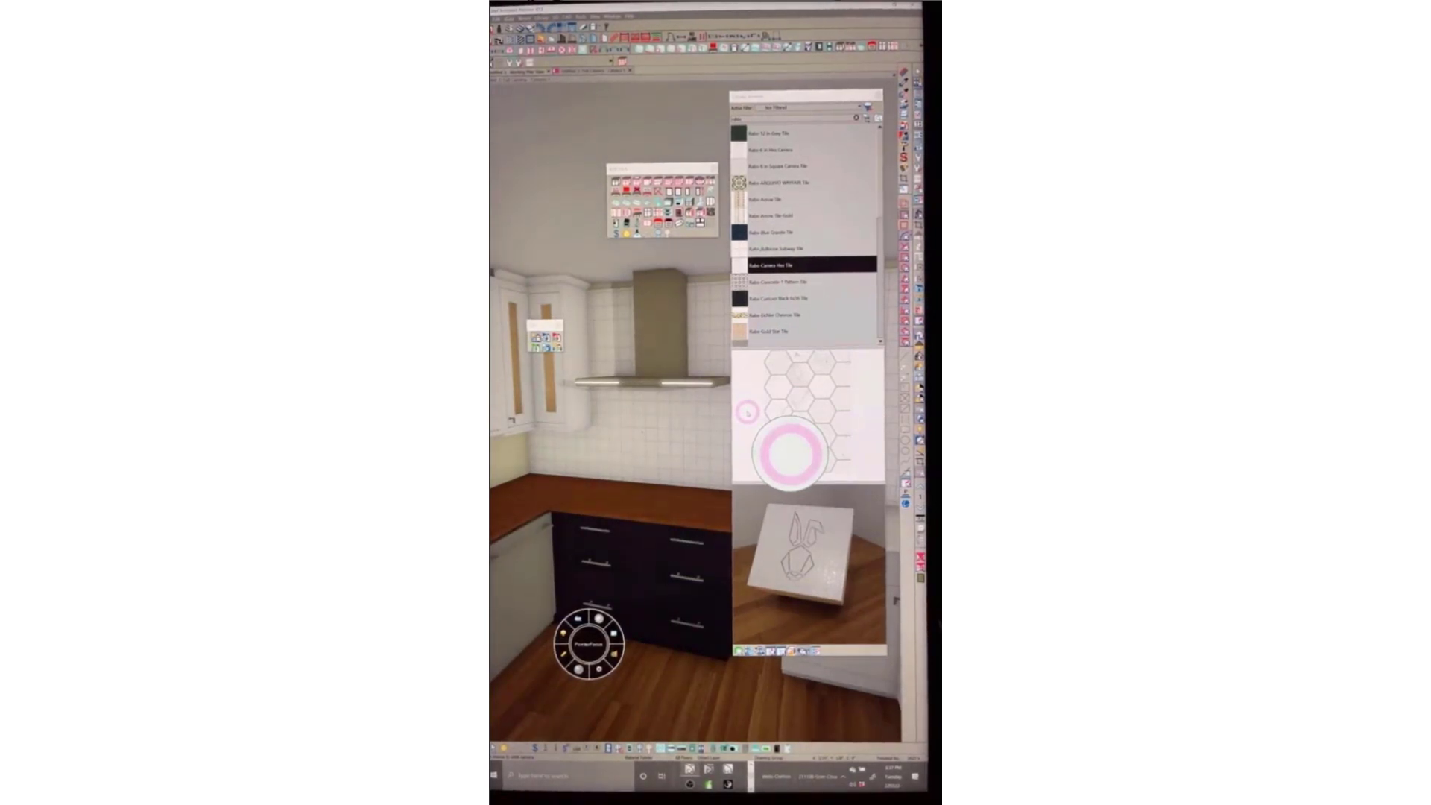
mouse_move(691, 470)
middle_mouse_down()
mouse_move(682, 446)
mouse_move(641, 451)
mouse_move(600, 429)
mouse_move(589, 648)
mouse_move(644, 670)
middle_mouse_up()
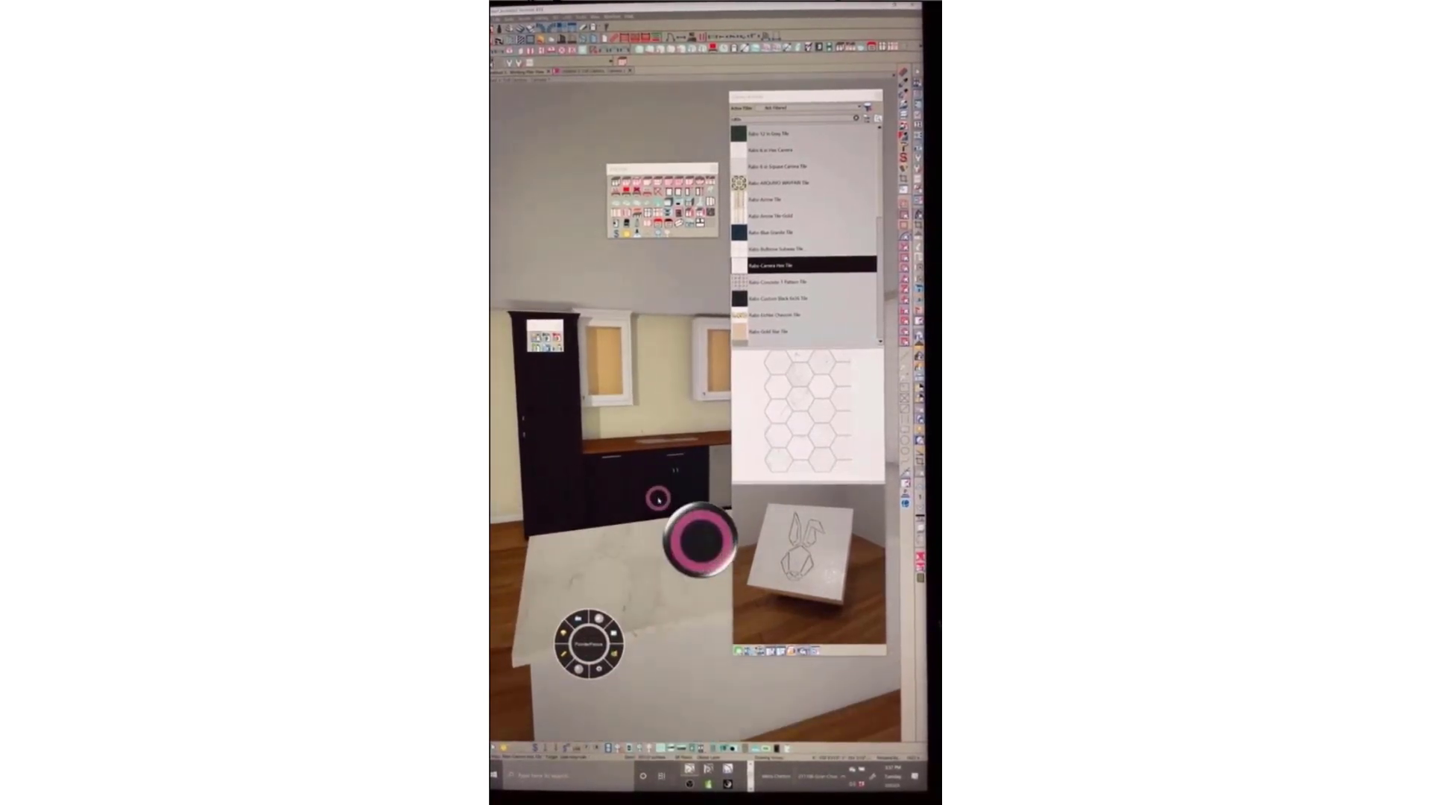
Switch to the Chrome window and show the ChiefTalk forum's Symbols and Content section
key("super+Tab")
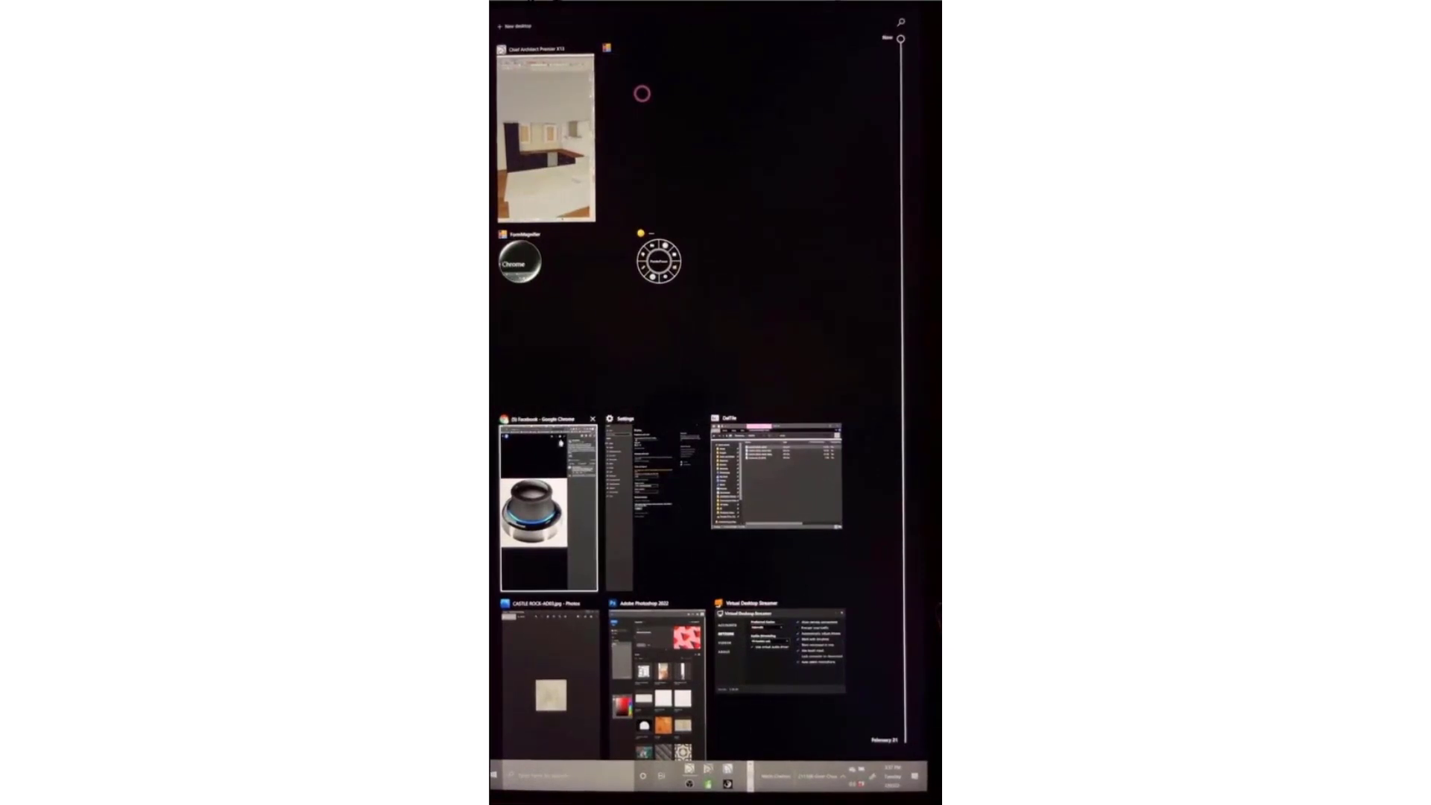
left_click(548, 507)
key("alt+Tab")
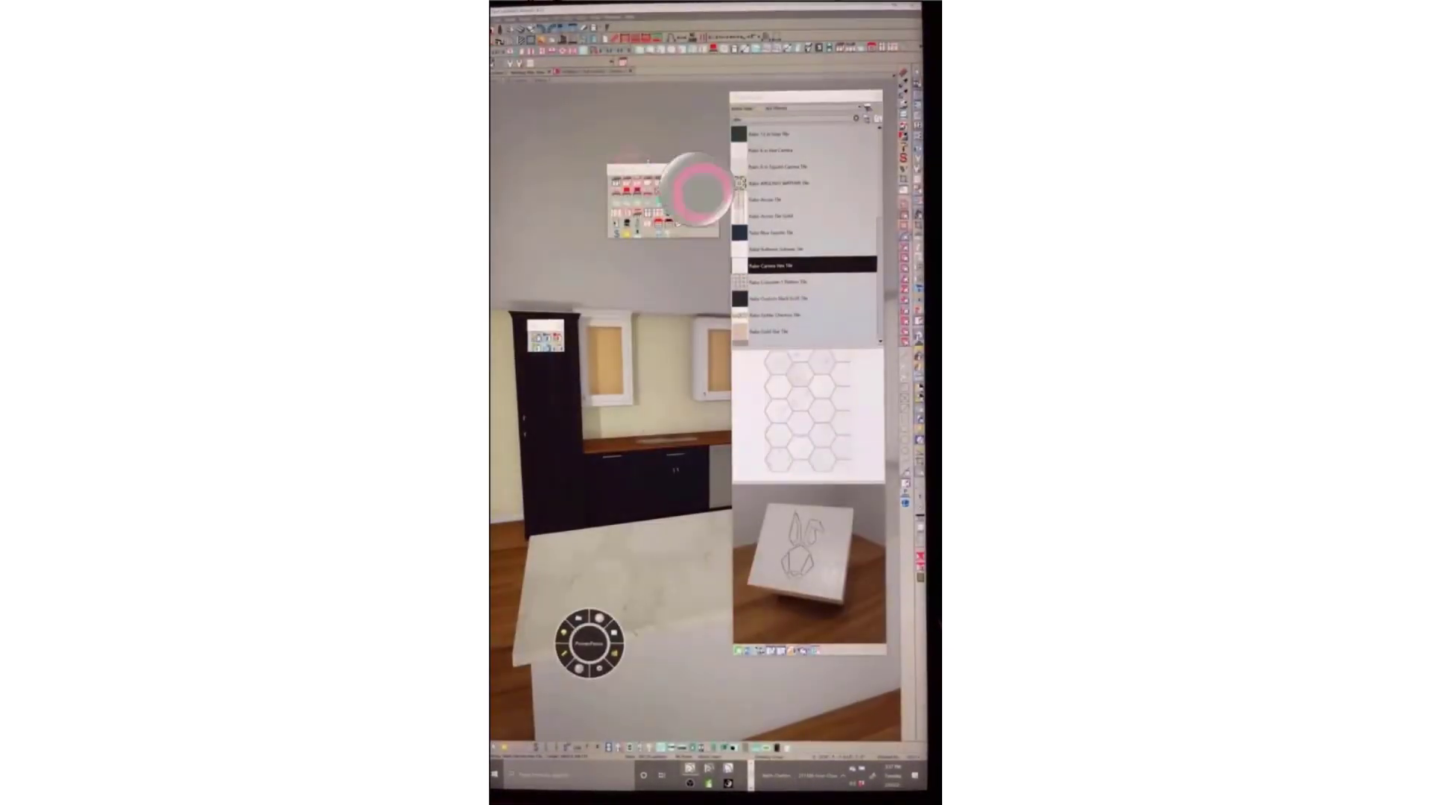
key("alt+Tab")
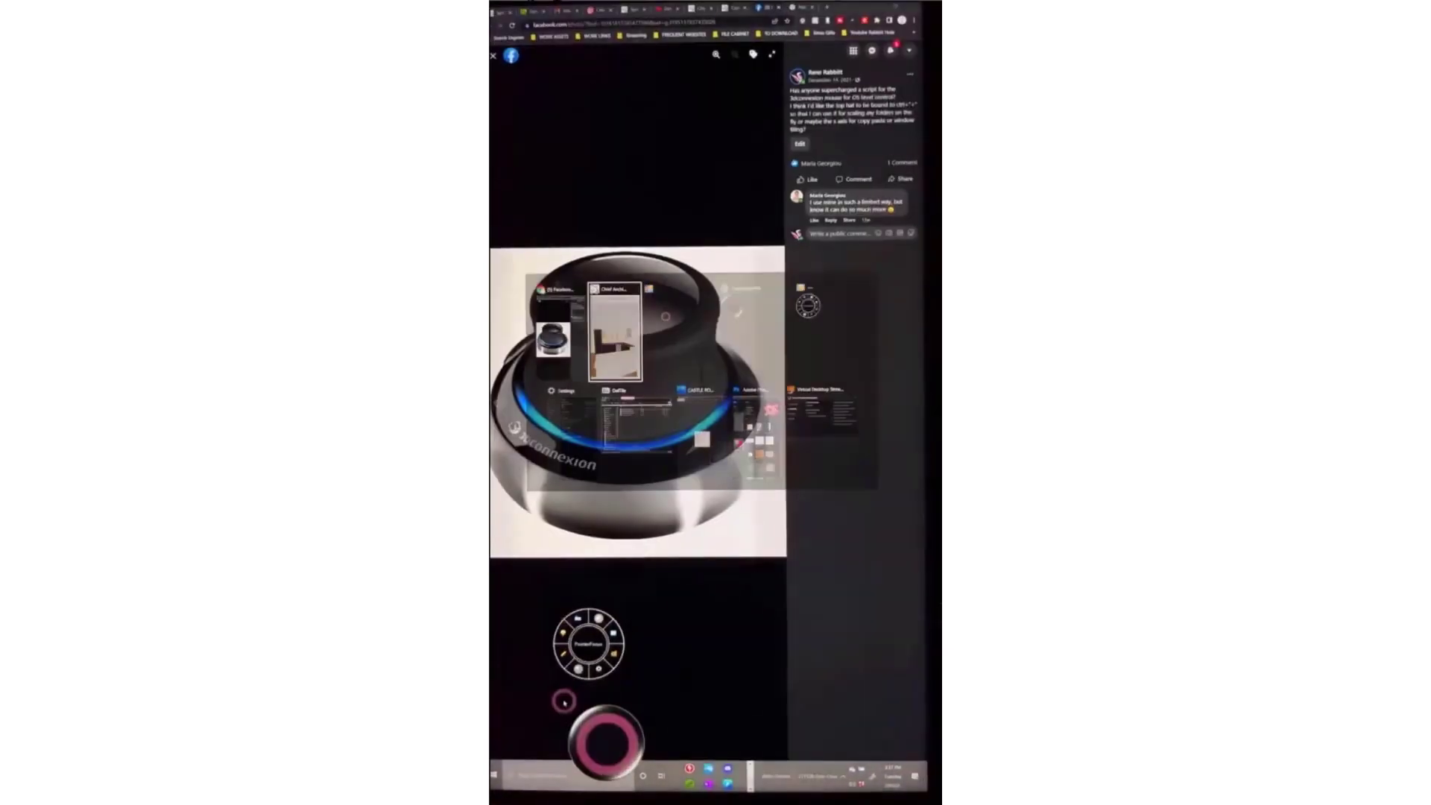
key("alt+Tab")
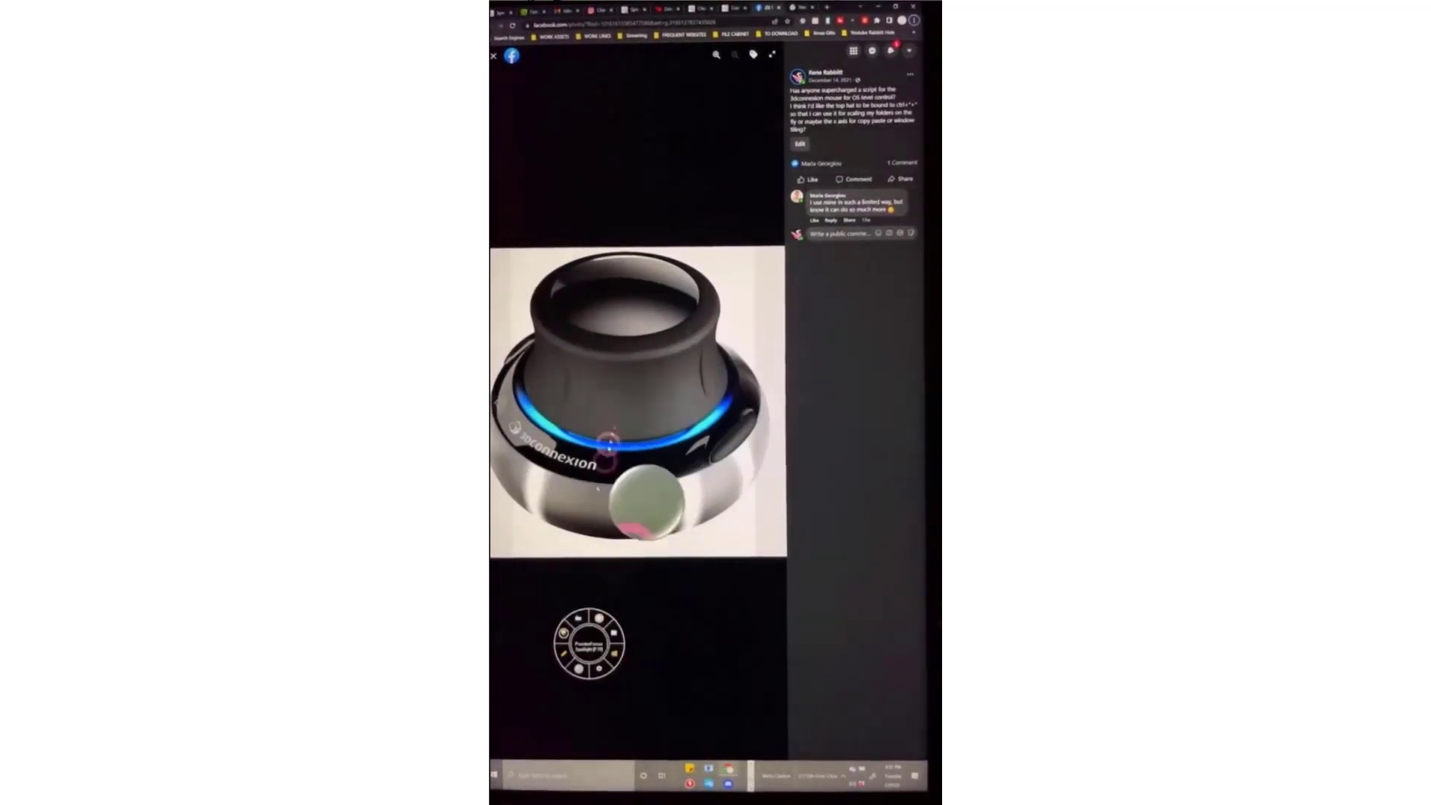
left_click(535, 13)
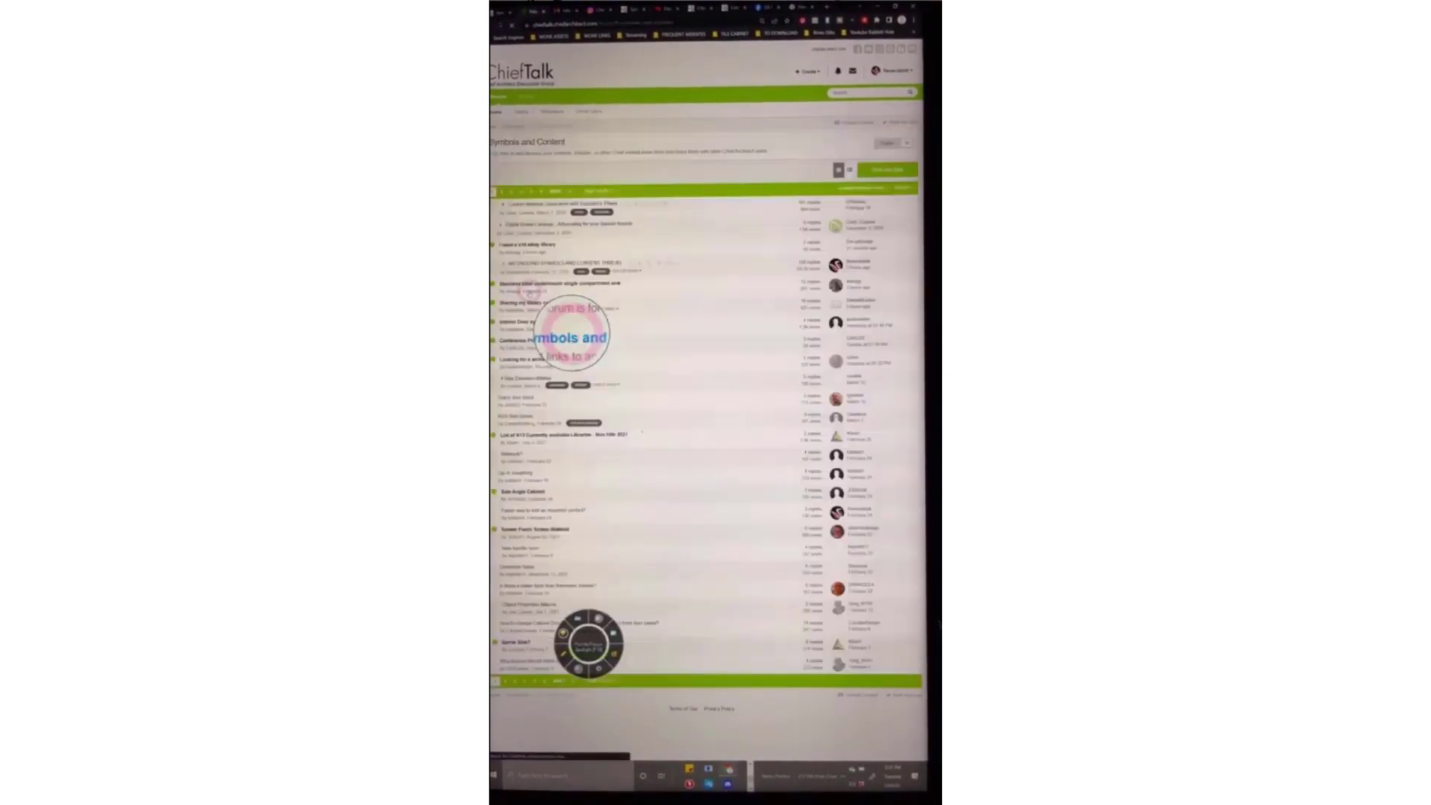
Enlarge the forum page and open the topic AN ONGOING SYMBOLS AND CONTENT THREAD
scroll(602, 313, "up", 6, "ctrl")
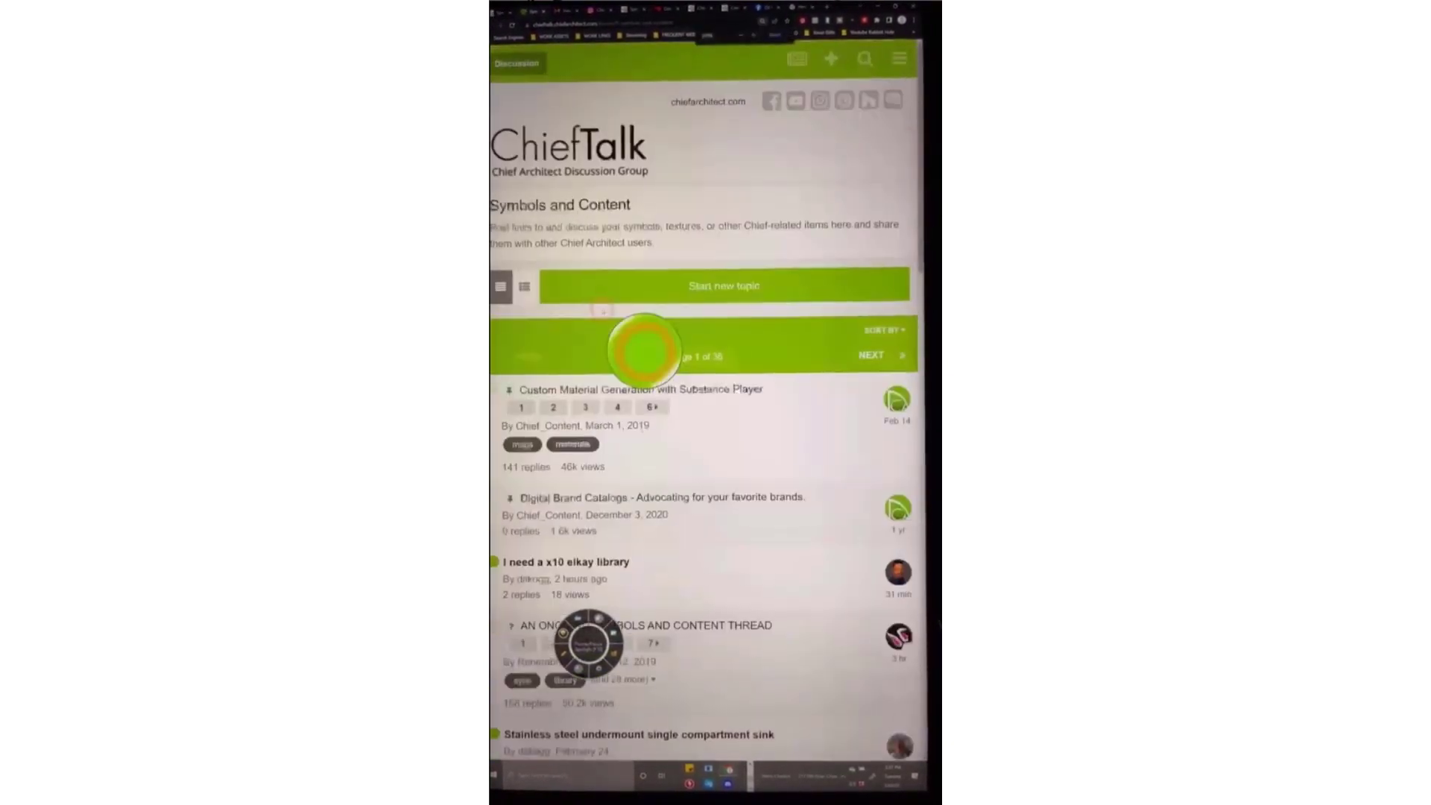
scroll(653, 408, "down", 2)
scroll(654, 407, "down", 5)
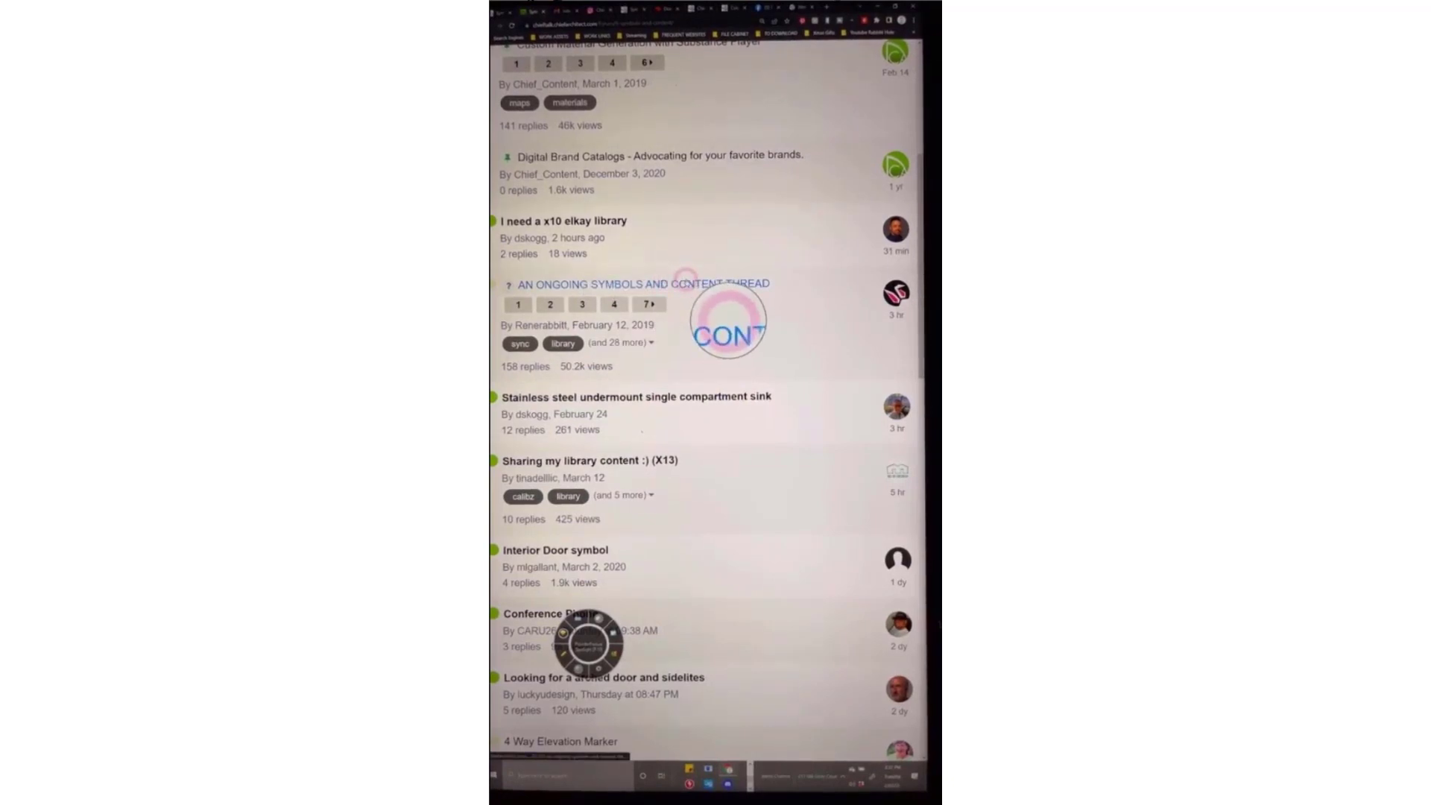
left_click(686, 283)
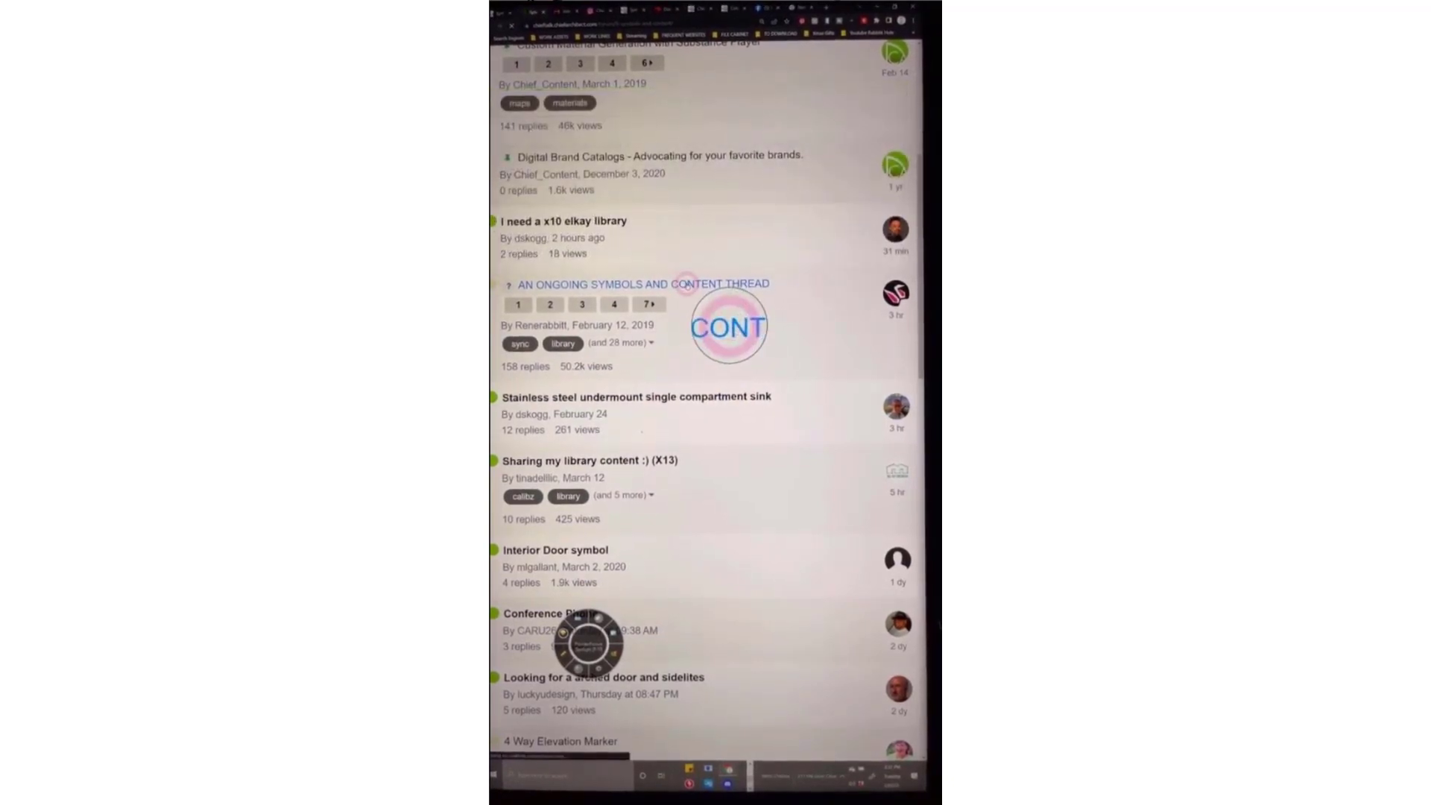
Reduce the page zoom and examine the thread's first post with its categorized content and download links
scroll(700, 384, "down", 3)
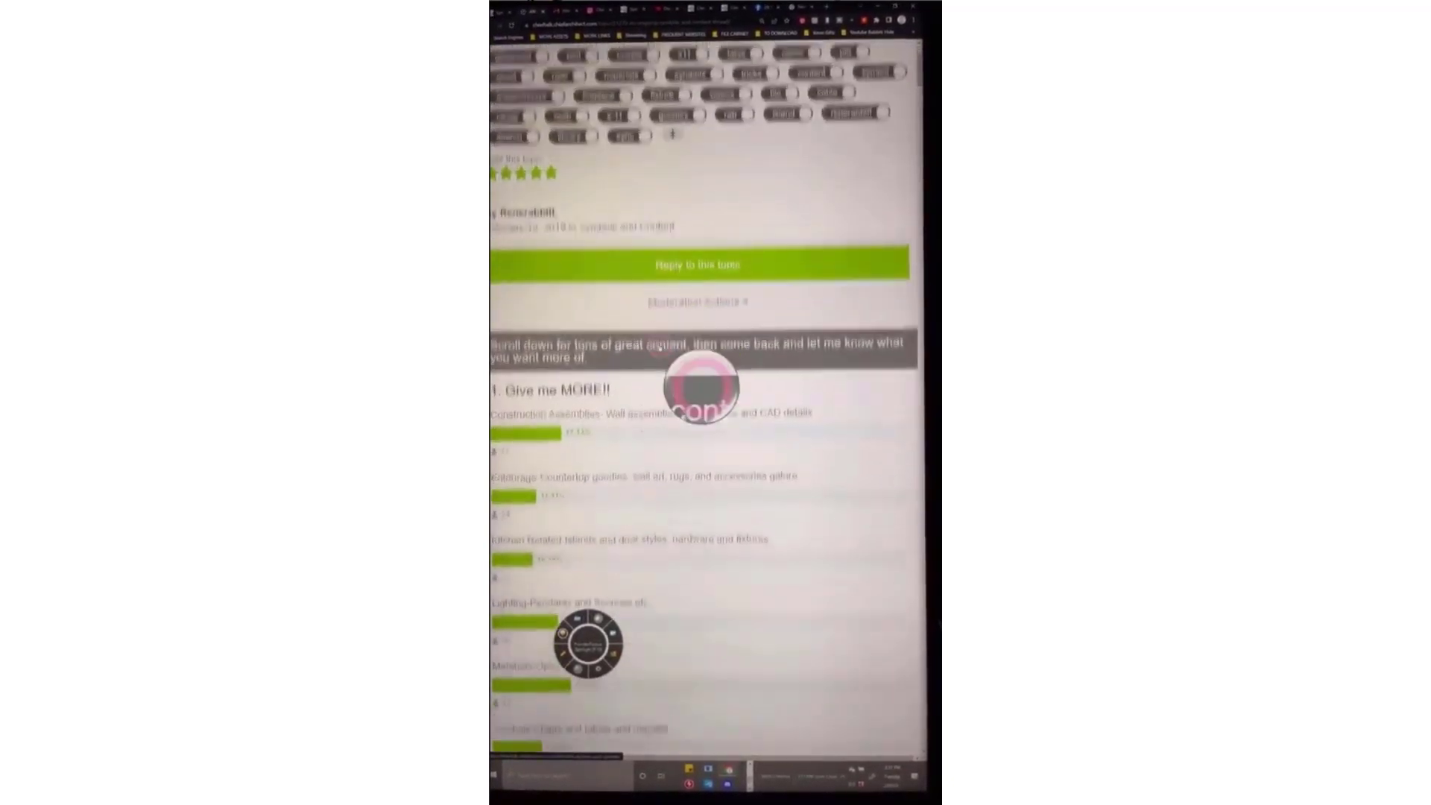
scroll(659, 347, "down", 3, "ctrl")
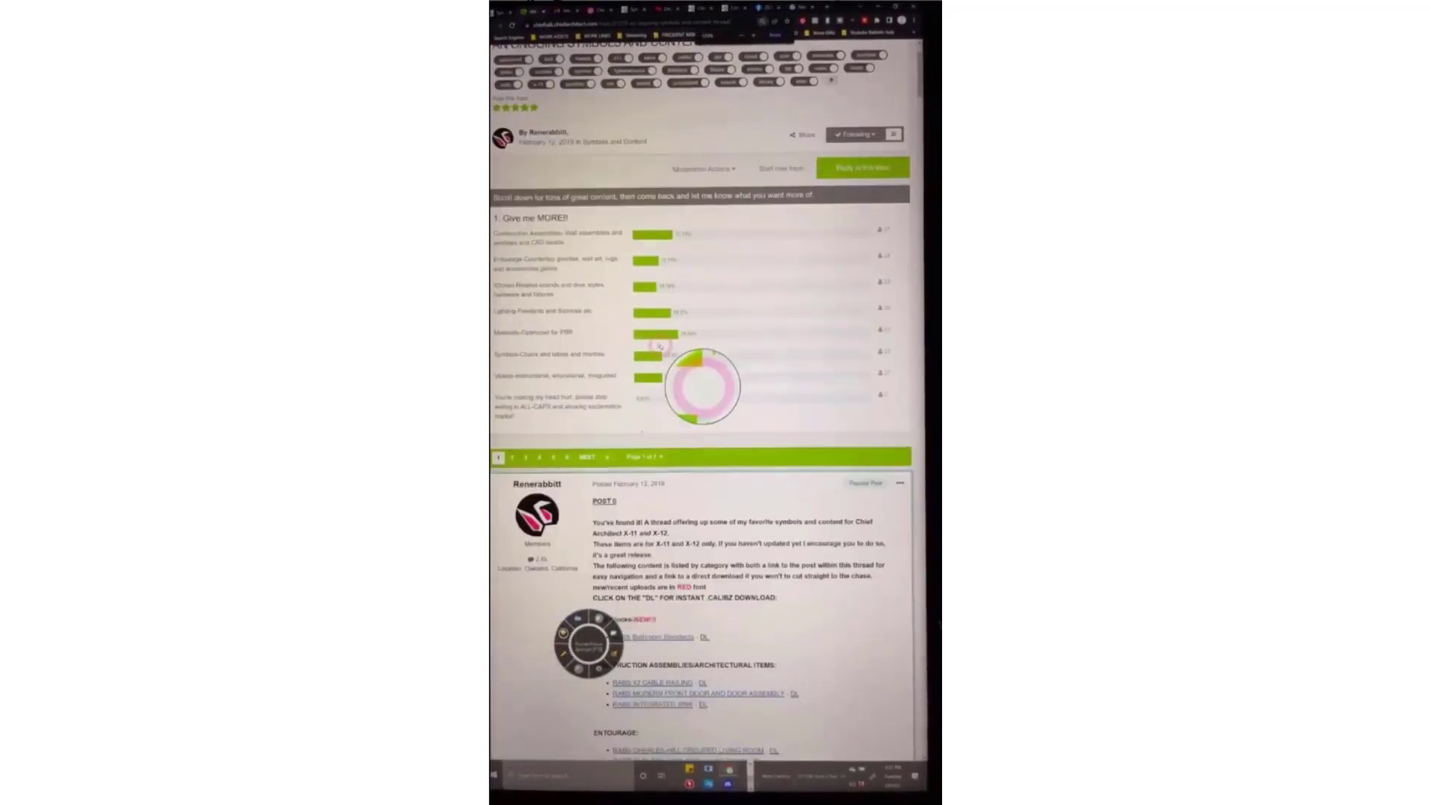
scroll(659, 347, "down", 1, "ctrl")
scroll(659, 347, "down", 5)
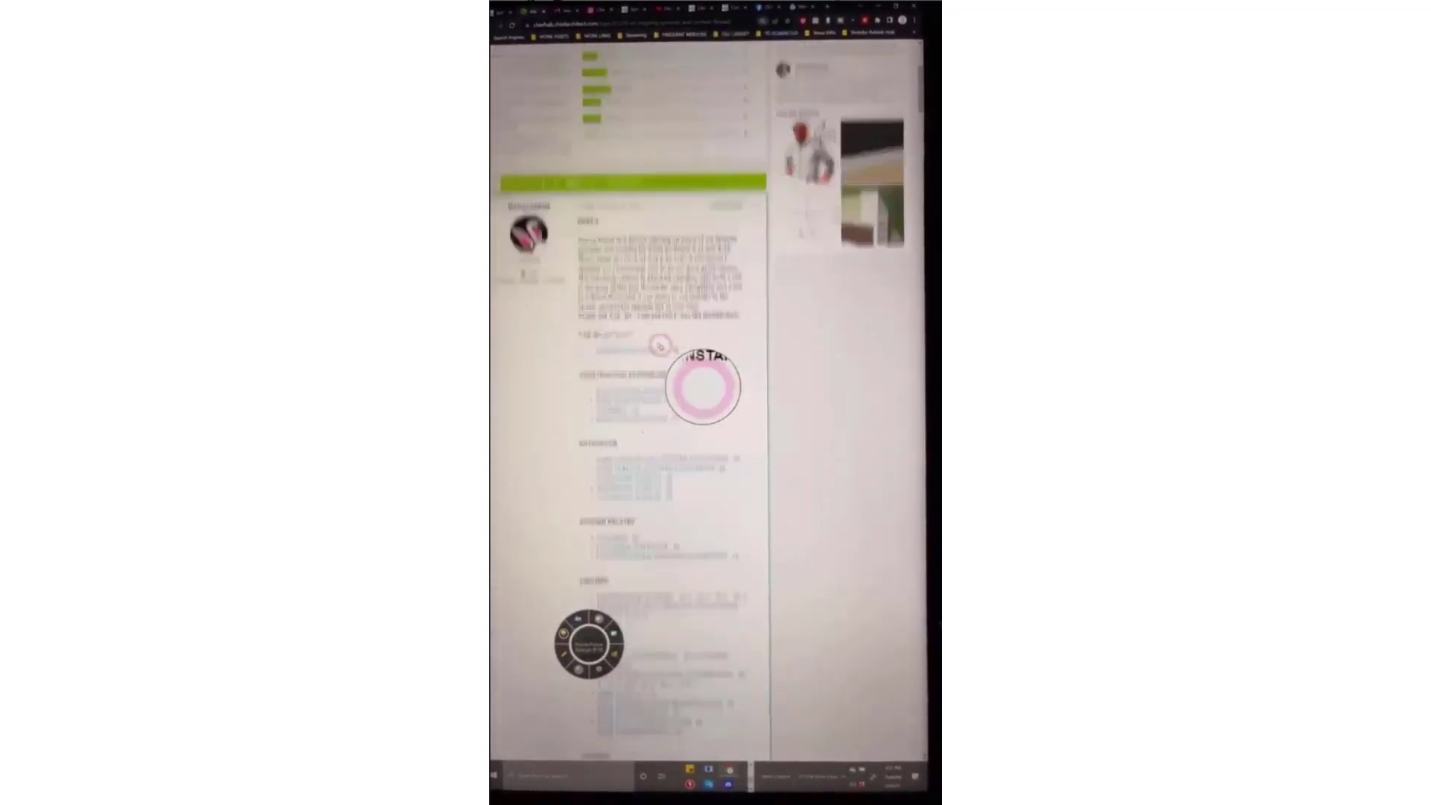
scroll(660, 345, "down", 3)
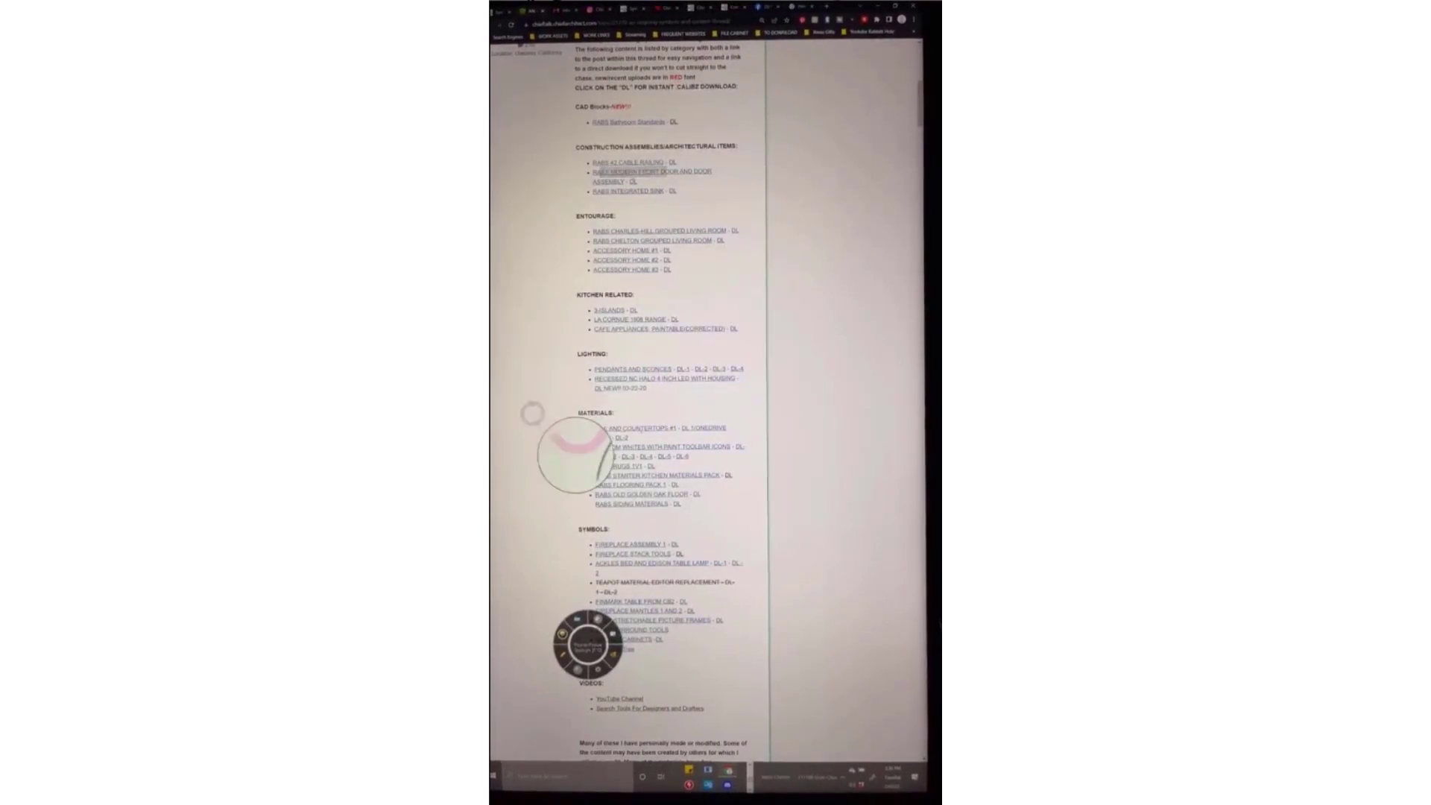
scroll(575, 454, "down", 2)
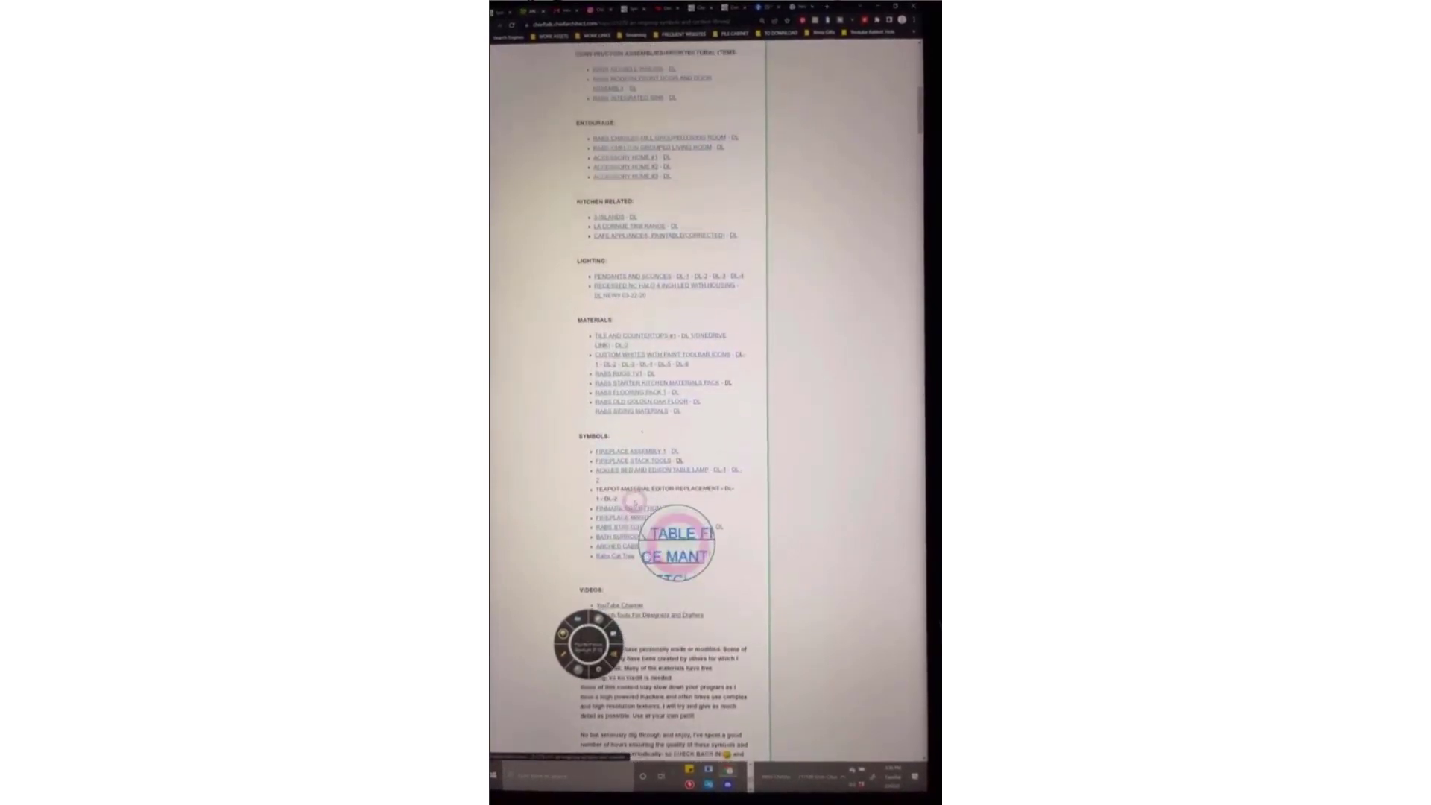
Return to the Symbols and Content topic list and open the Custom Material Generation with Substance Player thread
scroll(675, 541, "up", 3)
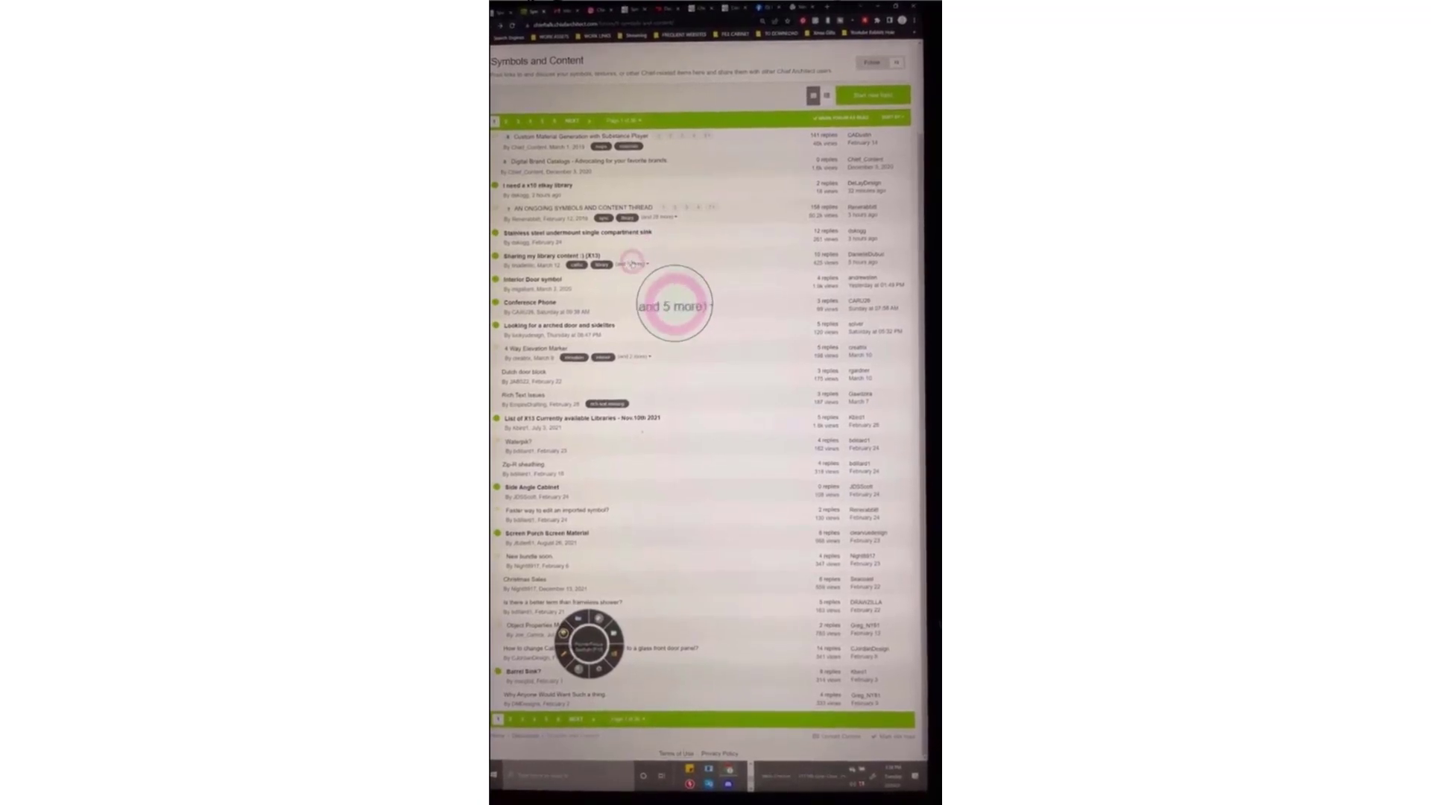
scroll(646, 247, "up", 1)
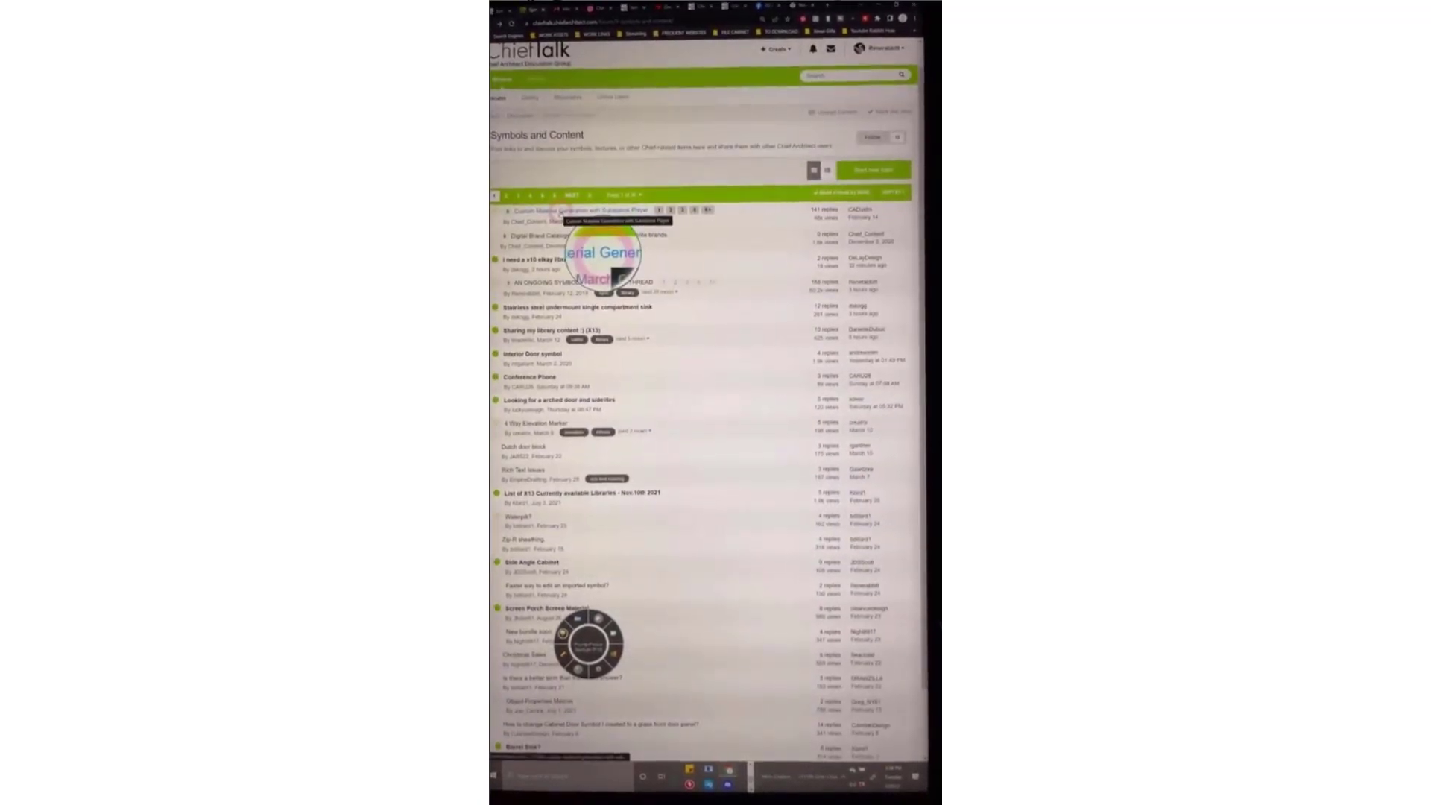
left_click(562, 213)
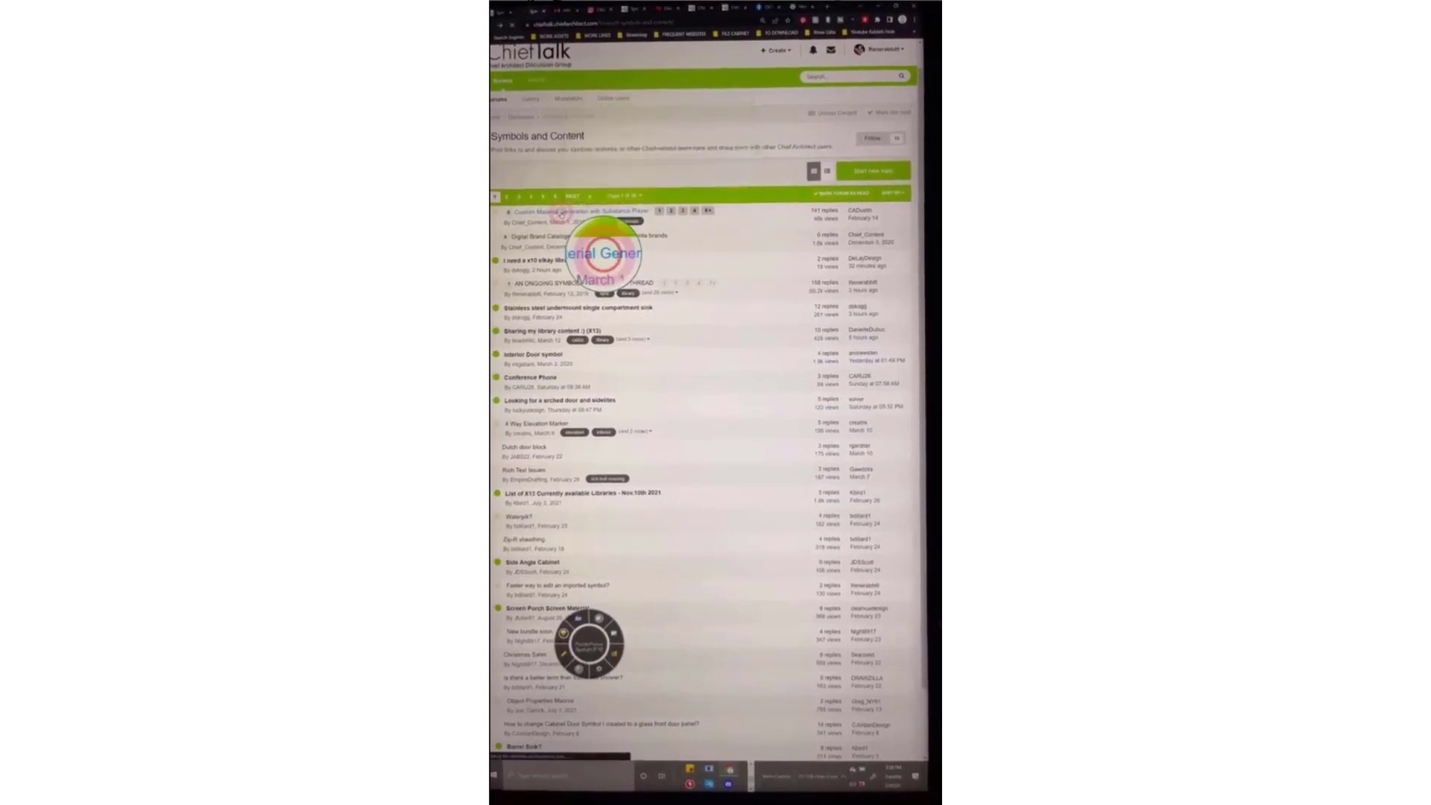
scroll(626, 430, "down", 3)
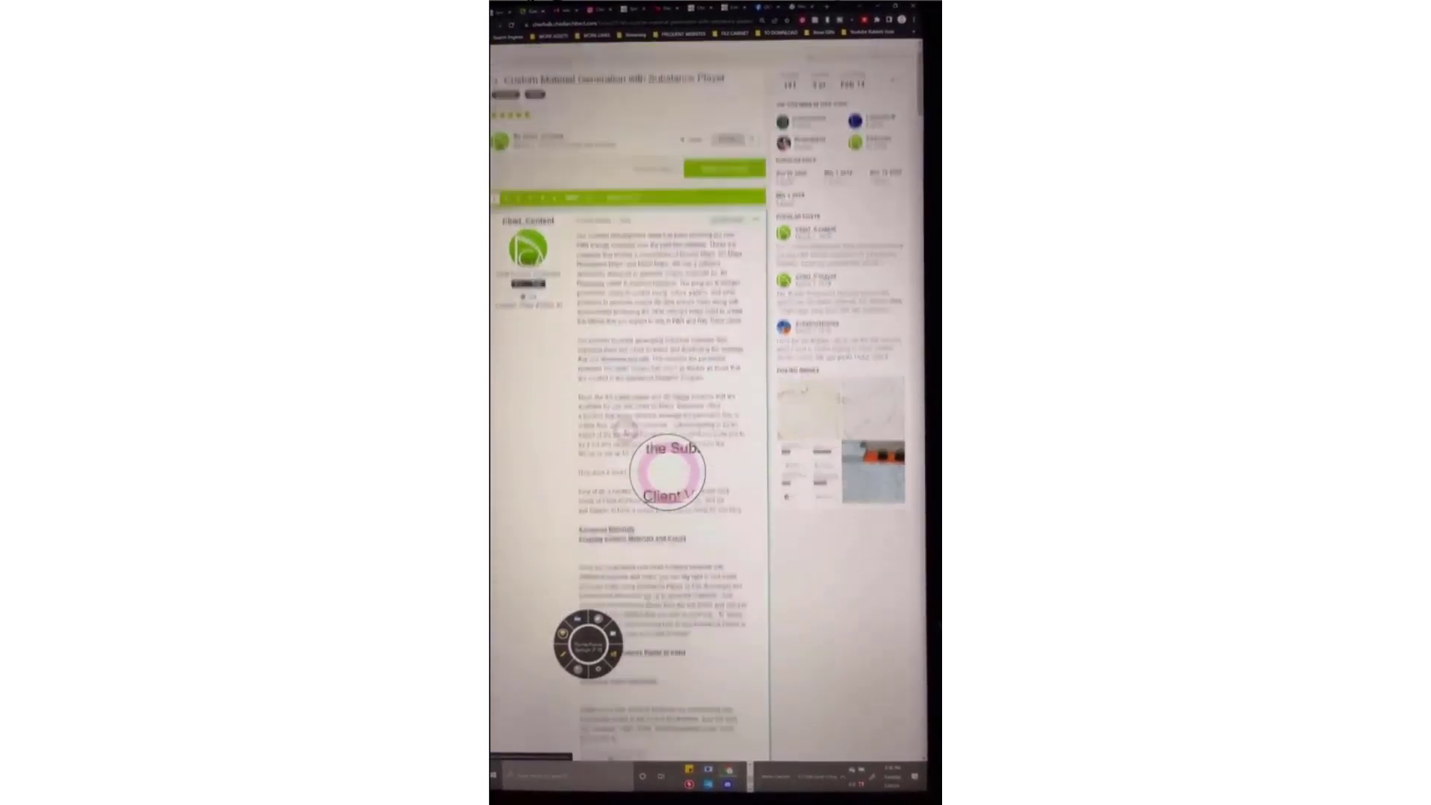
Examine the Substance Player thread's first post down to its downloadable SBSAR builder files
scroll(626, 431, "down", 1)
scroll(680, 432, "down", 5)
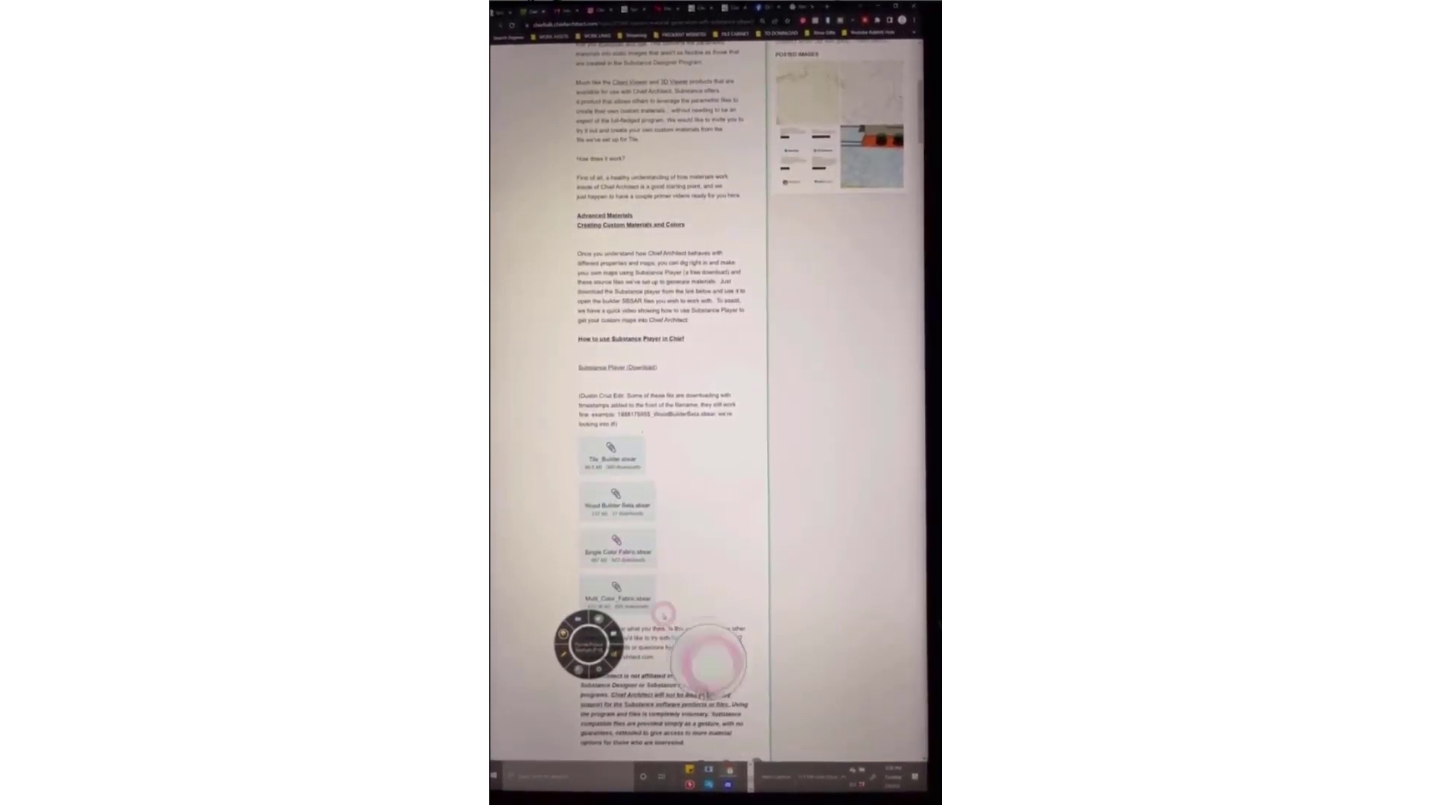
key("alt+Tab")
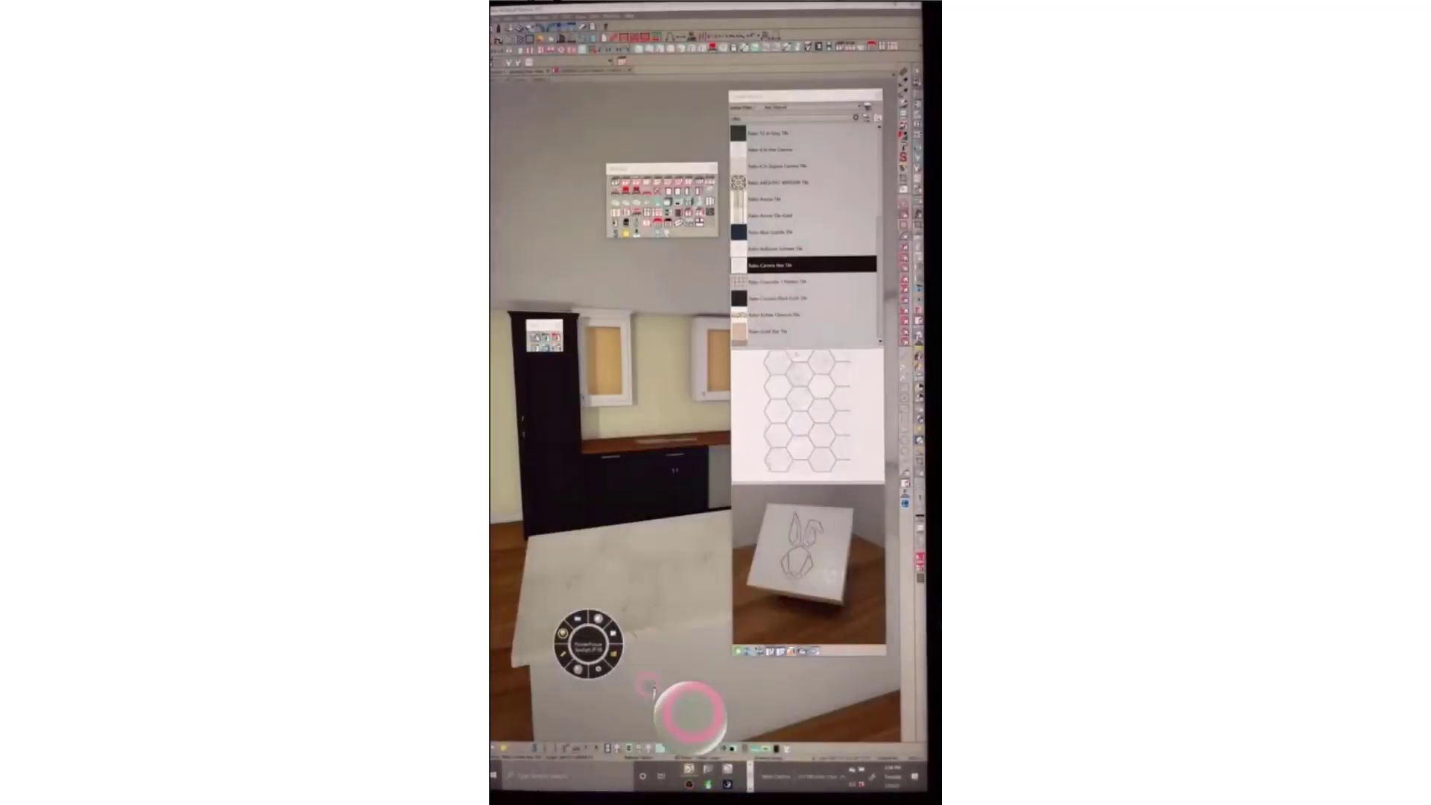
key("alt+Tab")
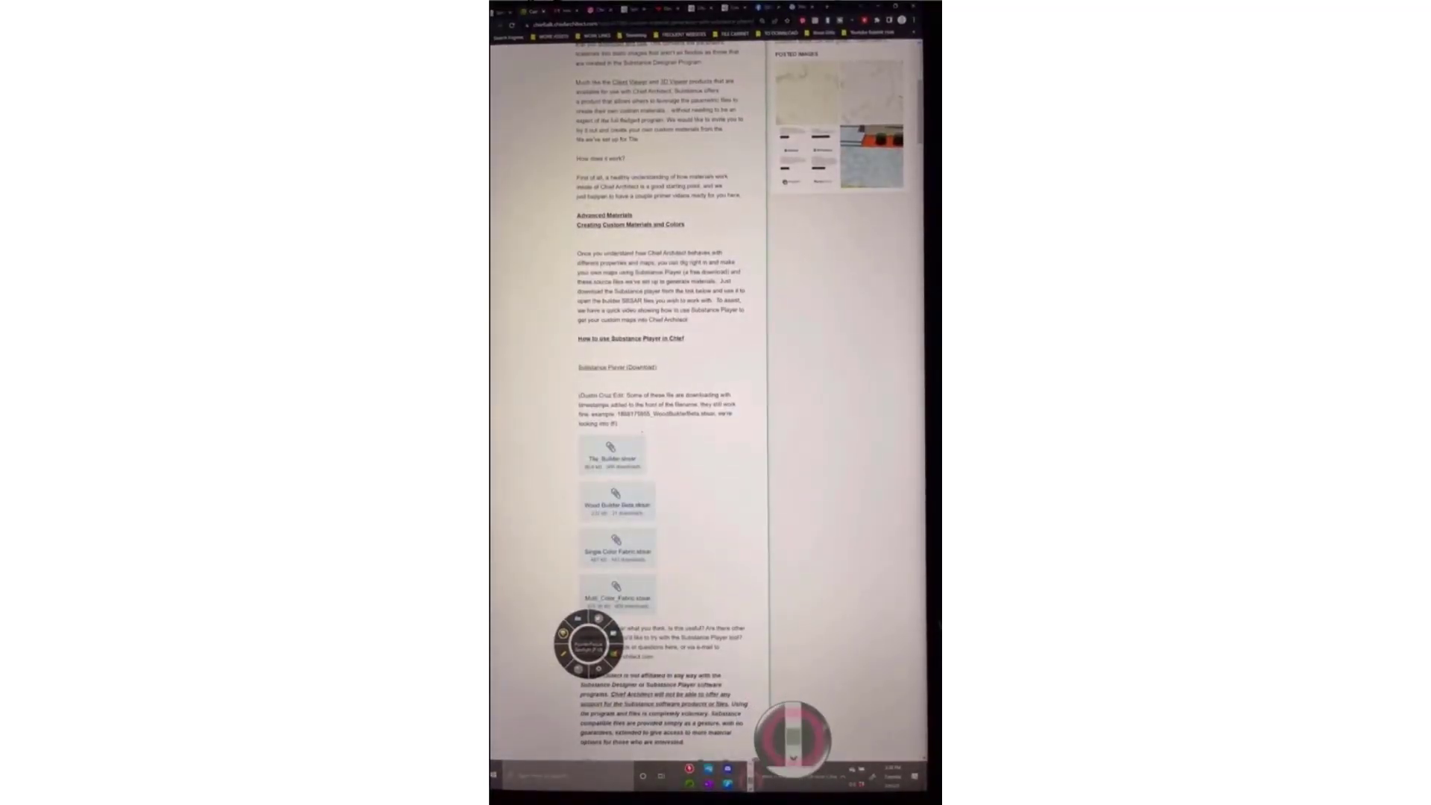
Switch to File Explorer, show the Materials folder in a maximized window and look inside its Substance material generator folder
left_click(691, 769)
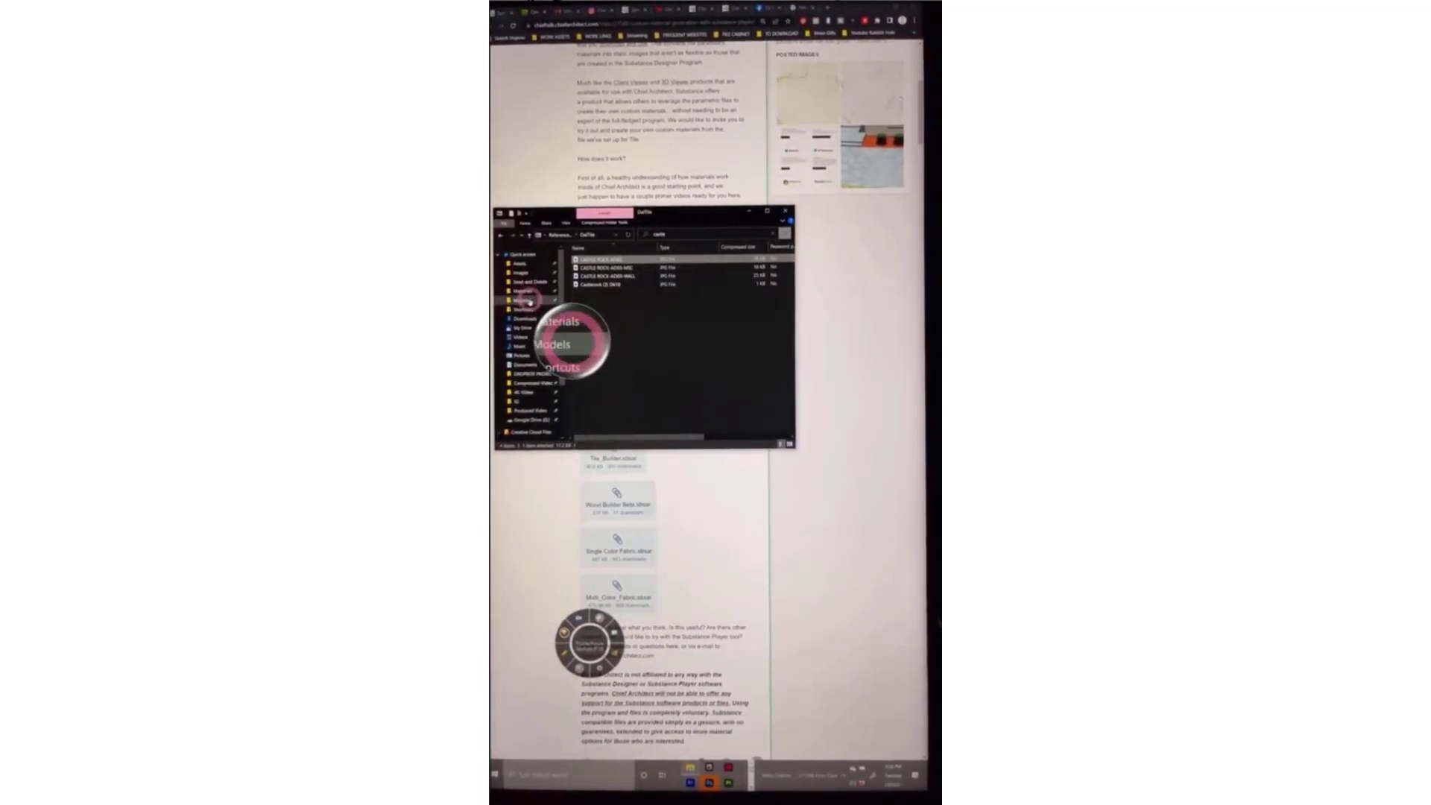
left_click(531, 291)
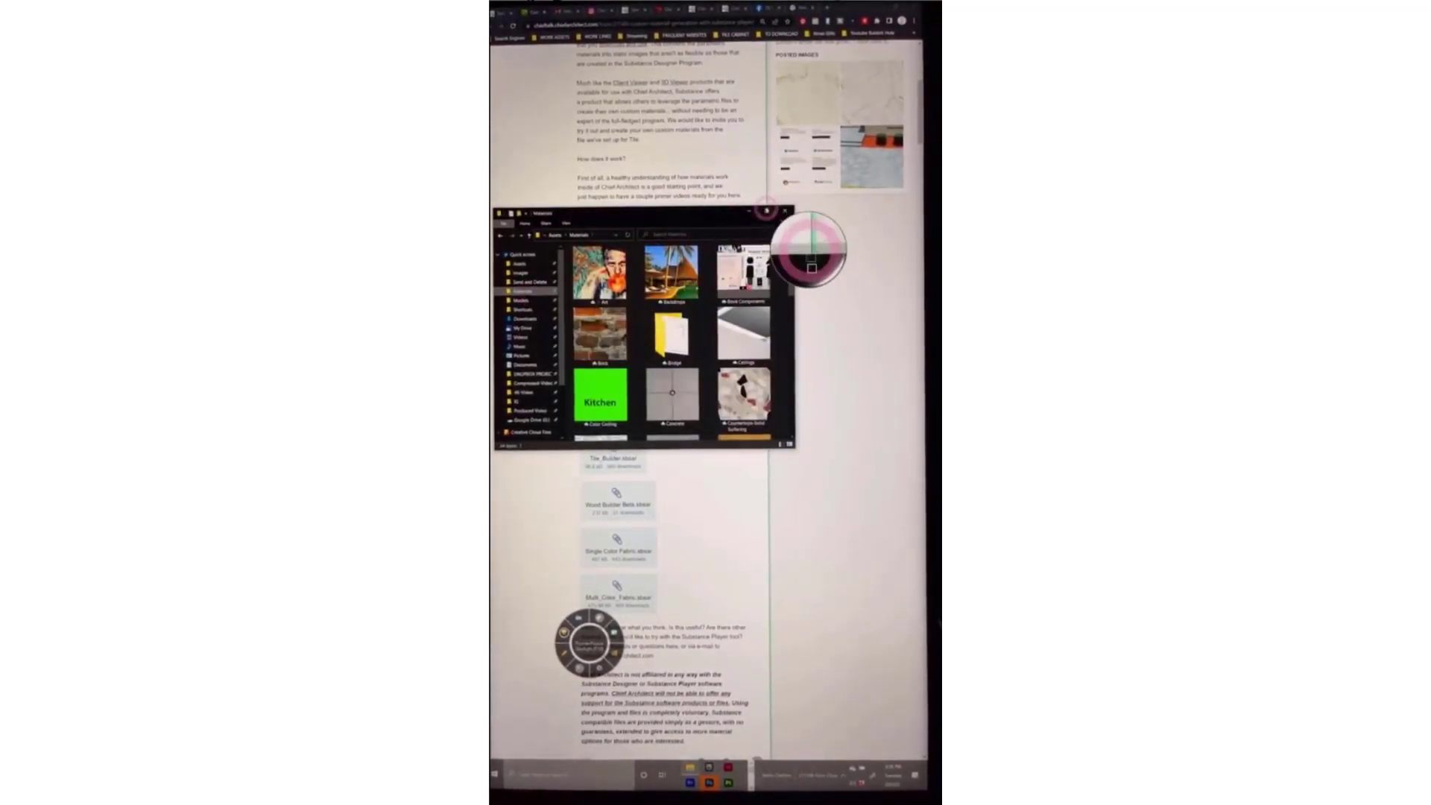
left_click(769, 212)
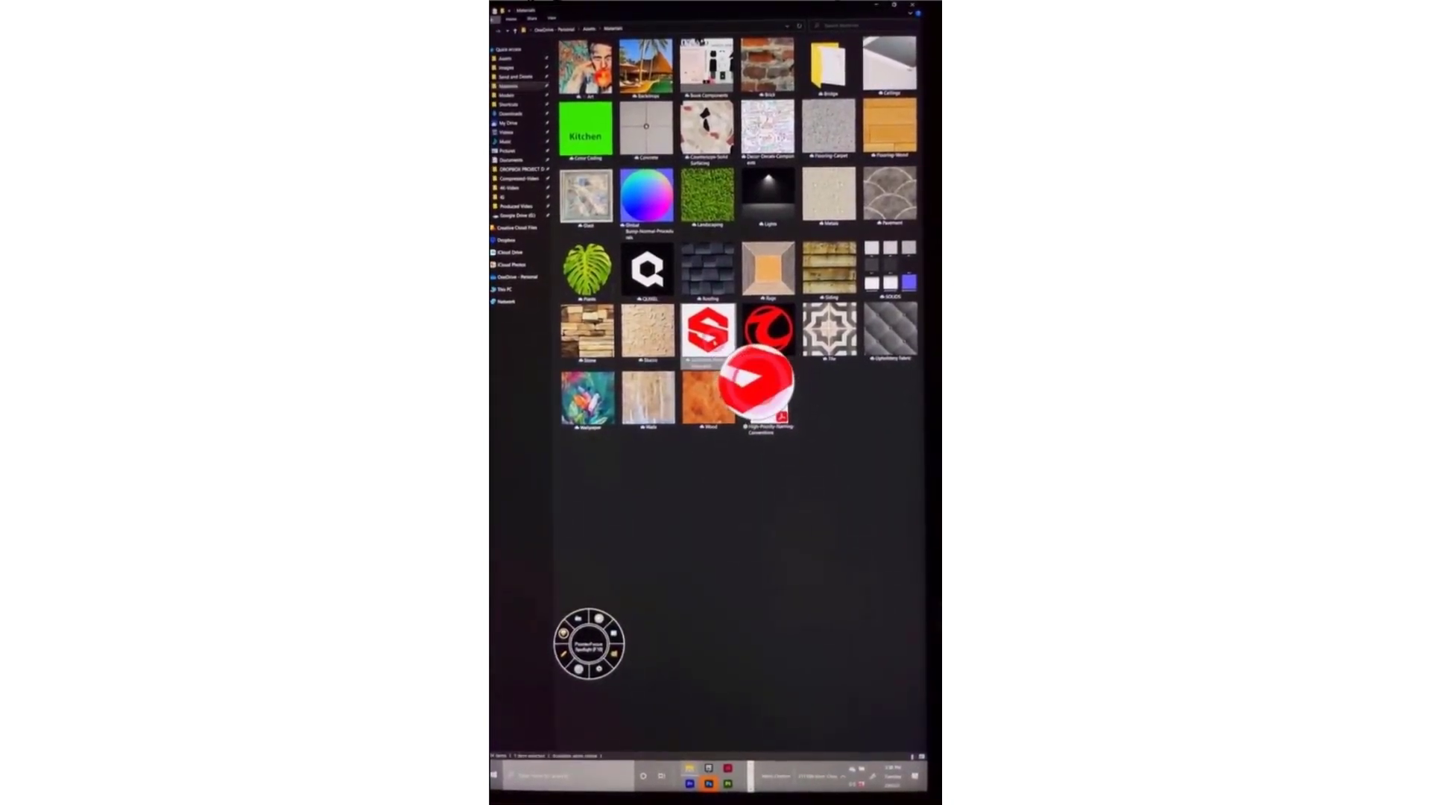
double_click(708, 342)
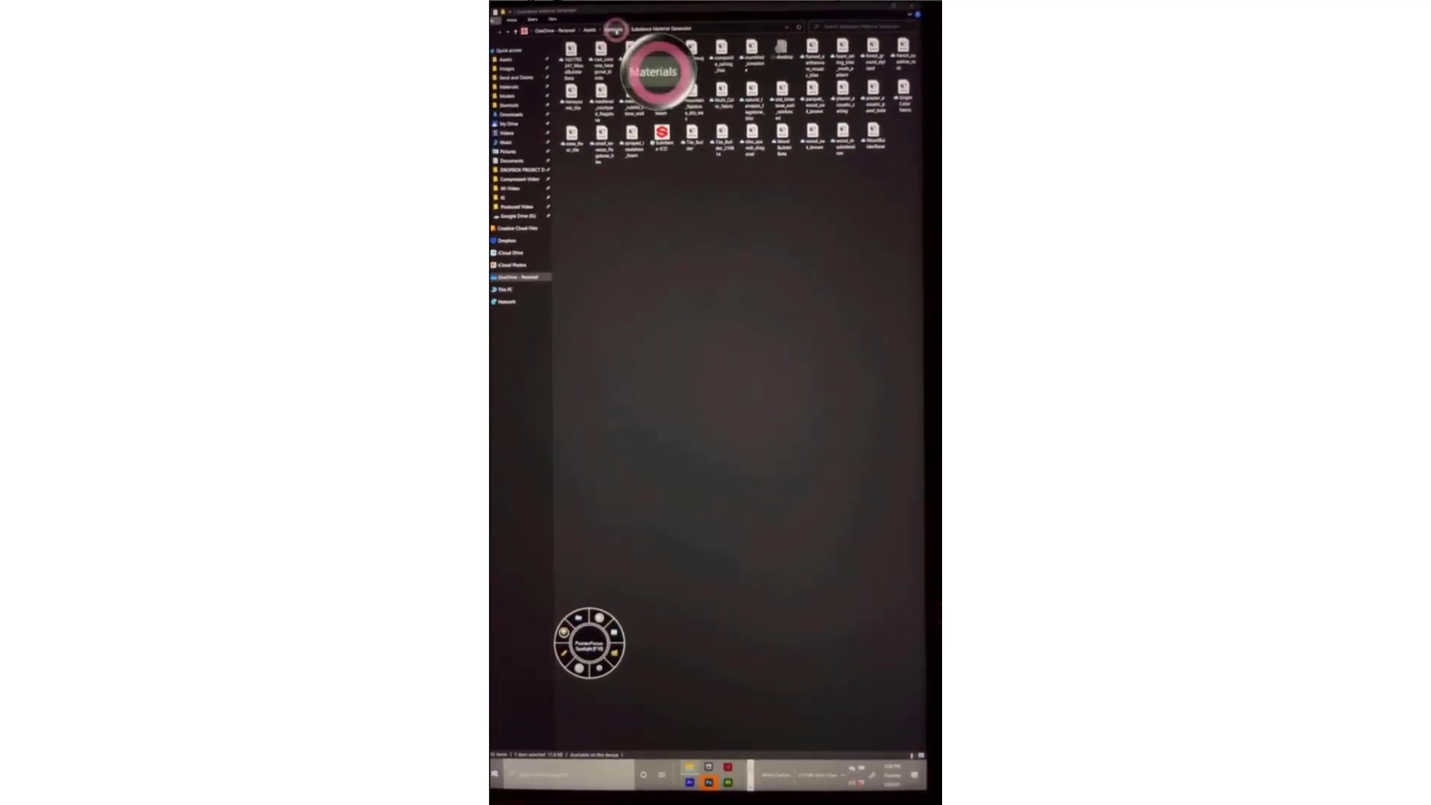
left_click(614, 29)
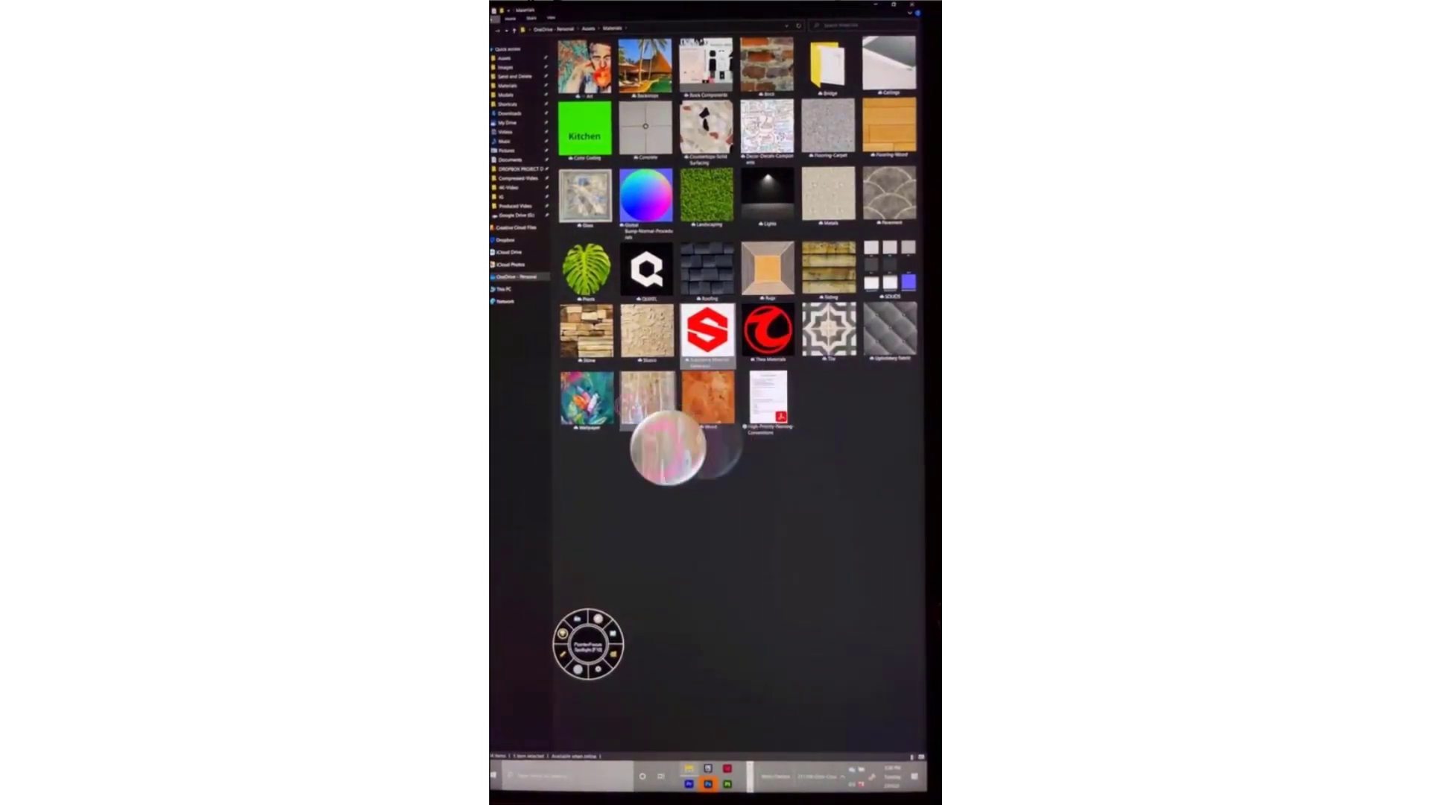
Open the Tile folder and collapse its file-type groups, leaving the Substance Archive files expanded
double_click(827, 337)
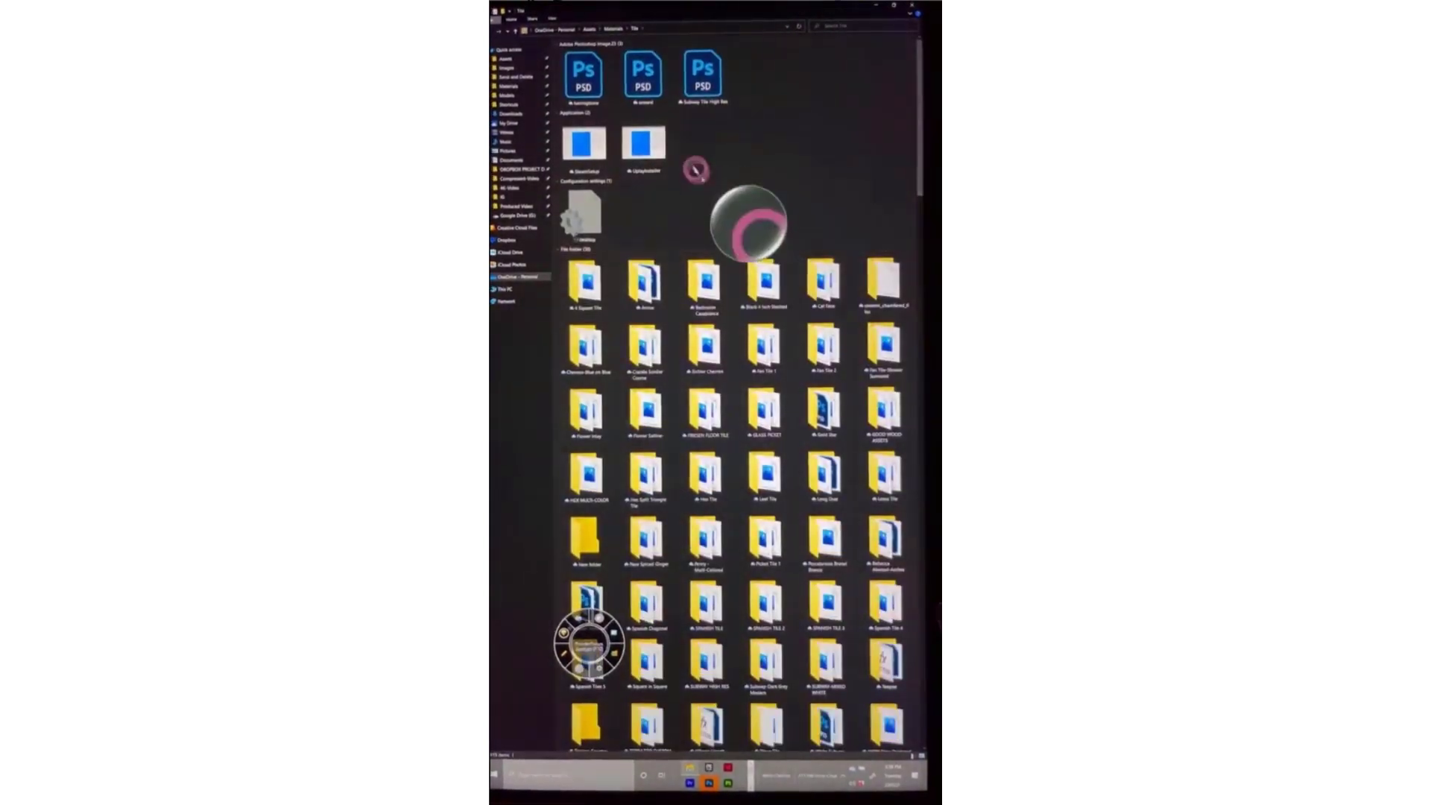
left_click(560, 247)
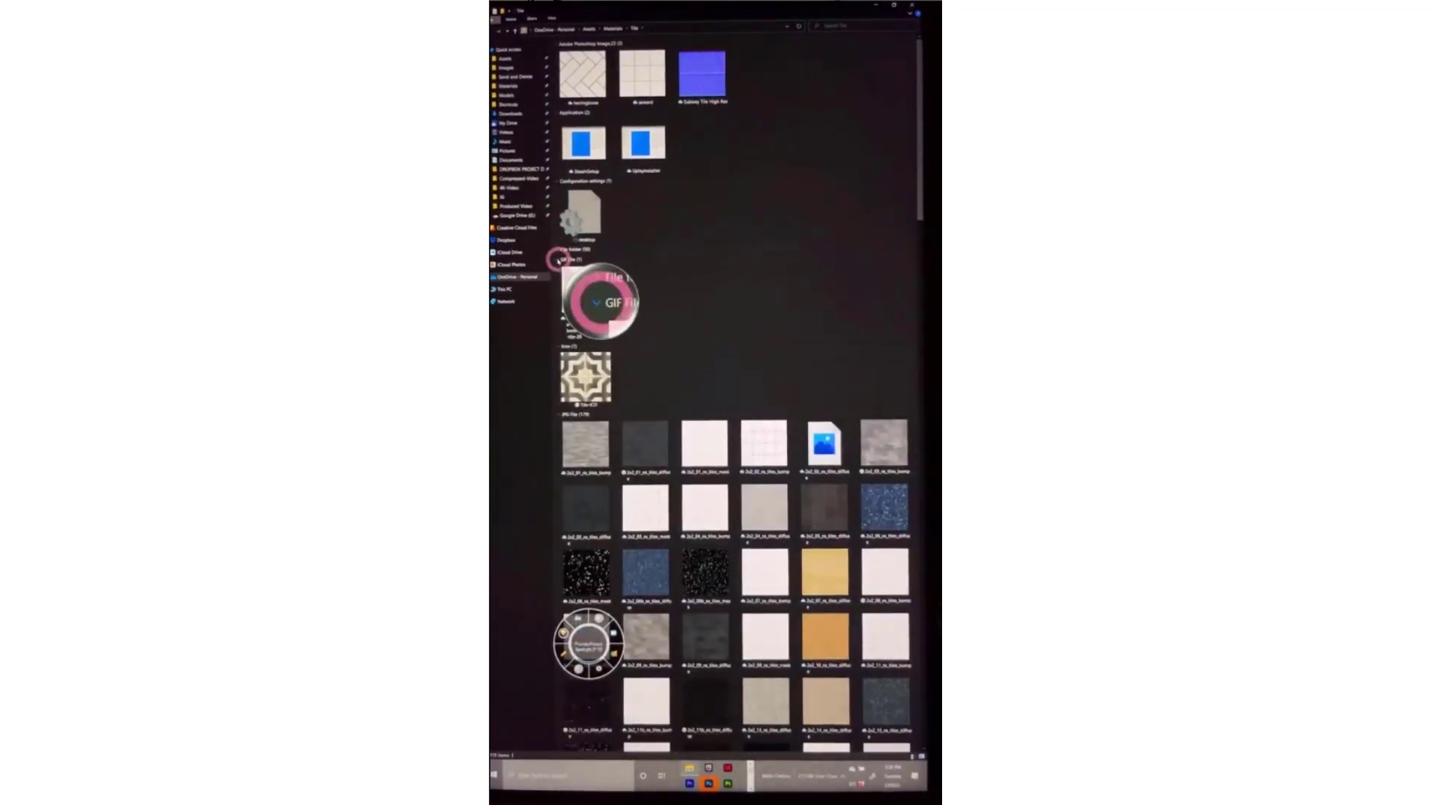
left_click(560, 261)
left_click(559, 270)
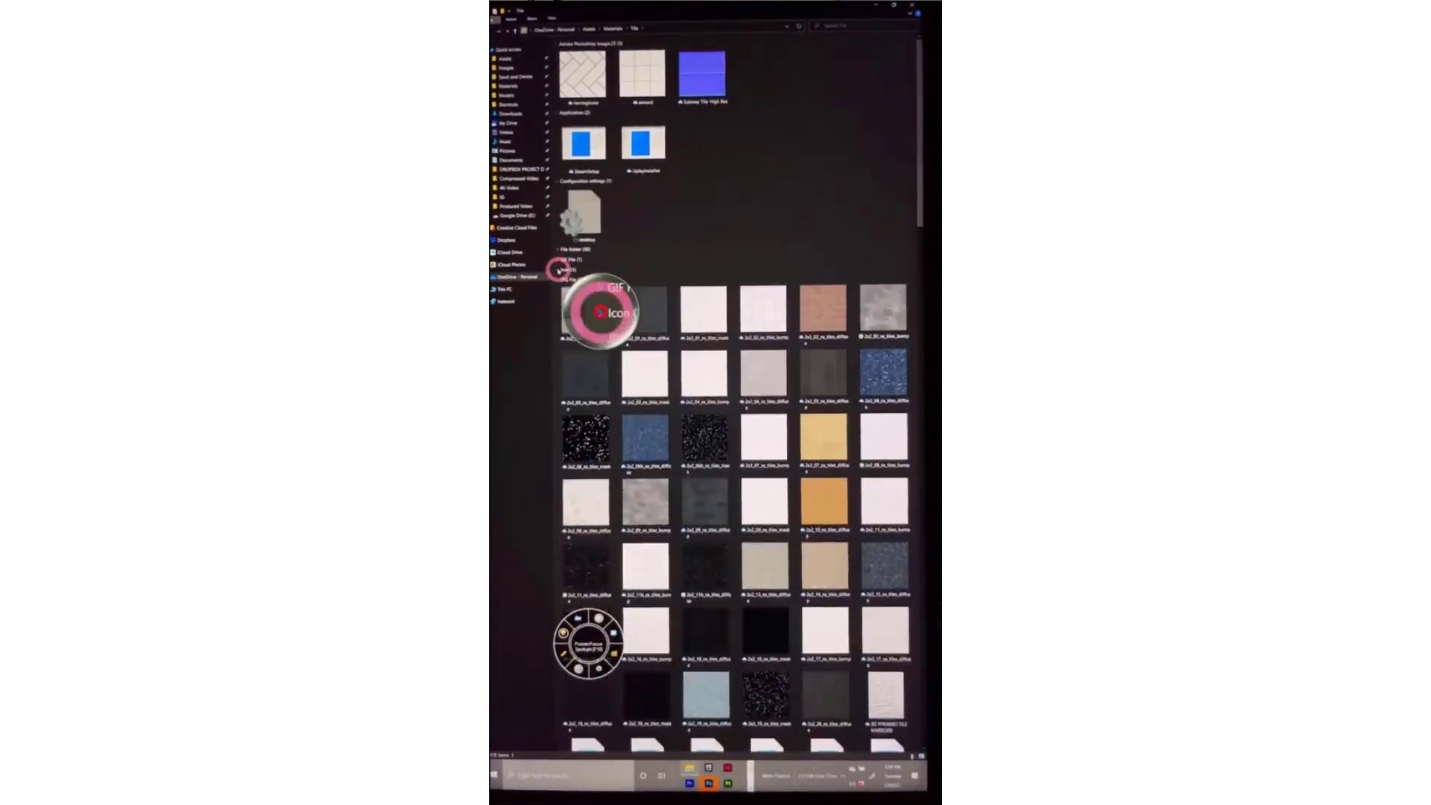
left_click(558, 281)
left_click(557, 280)
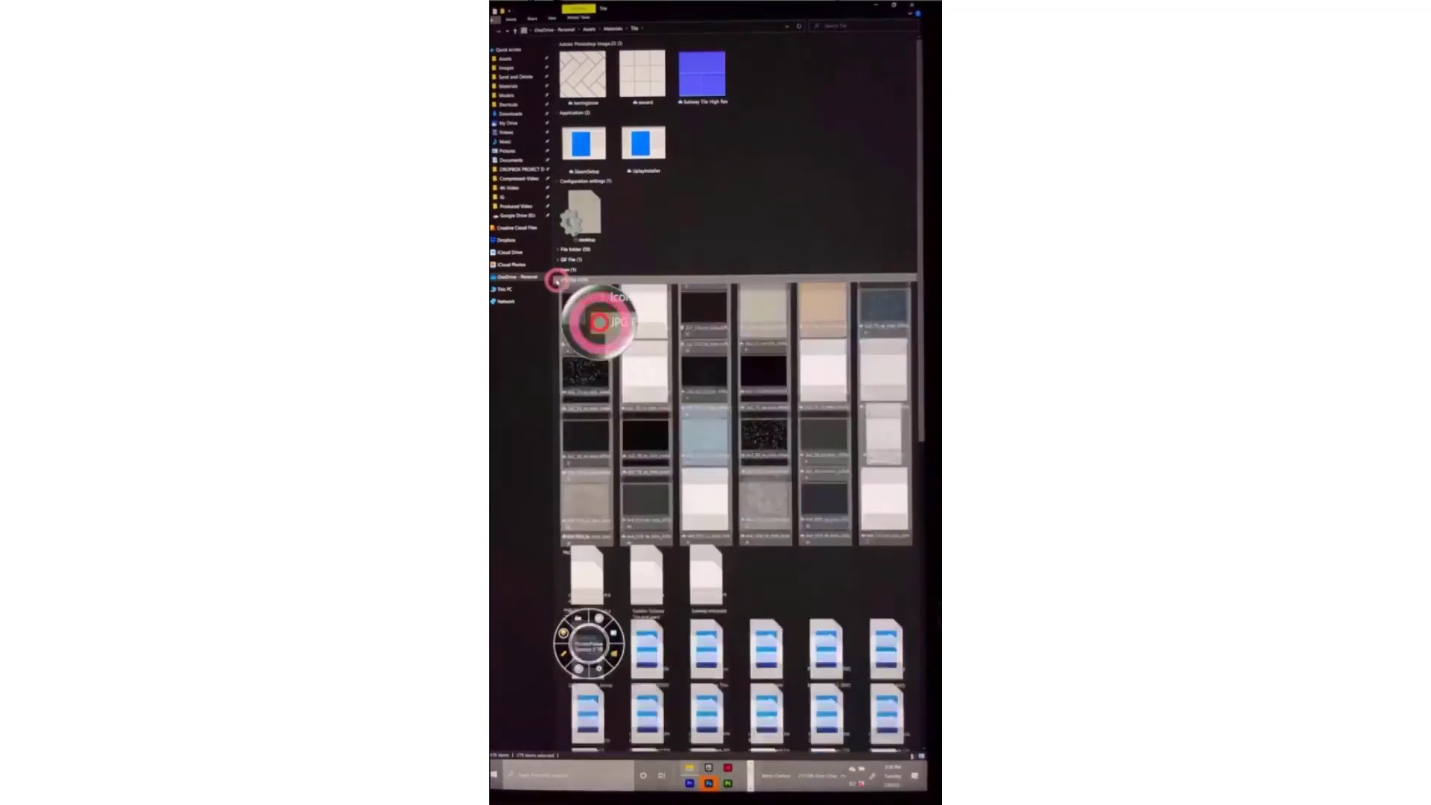
left_click(559, 290)
left_click(560, 301)
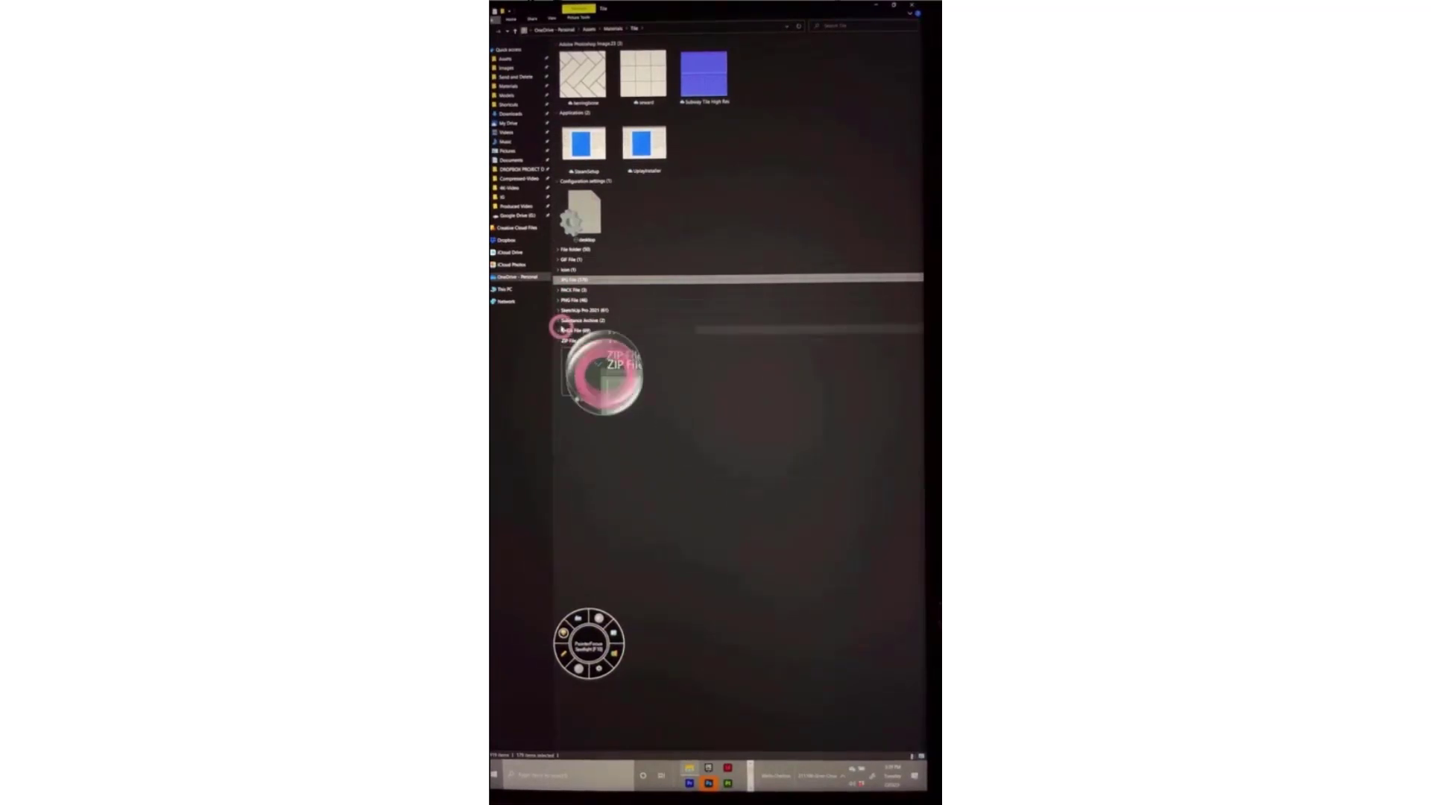
left_click(563, 320)
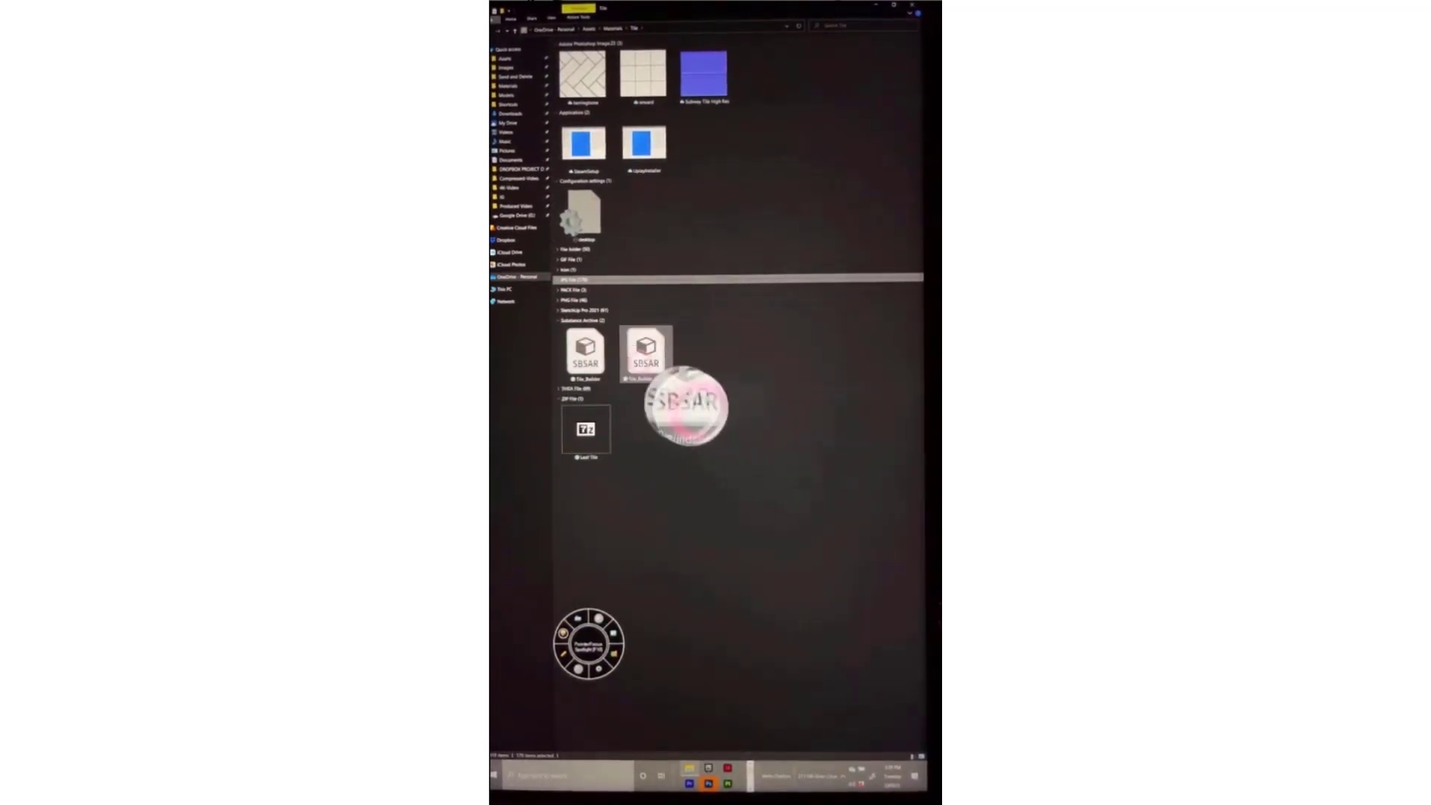
Select the Tile_Builder SBSAR file and bring it up in Substance Player
left_click(589, 358)
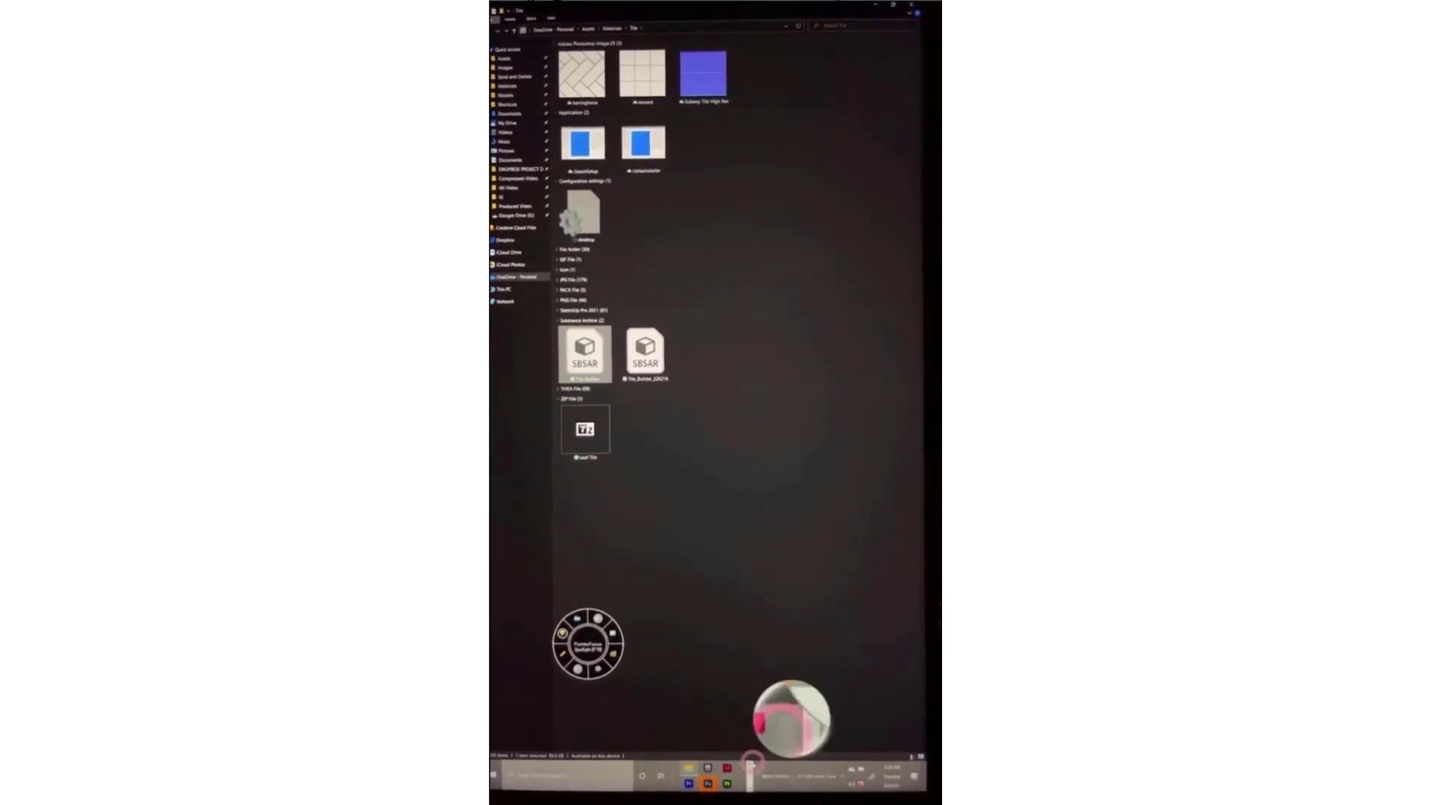
left_click(750, 786)
left_click(750, 785)
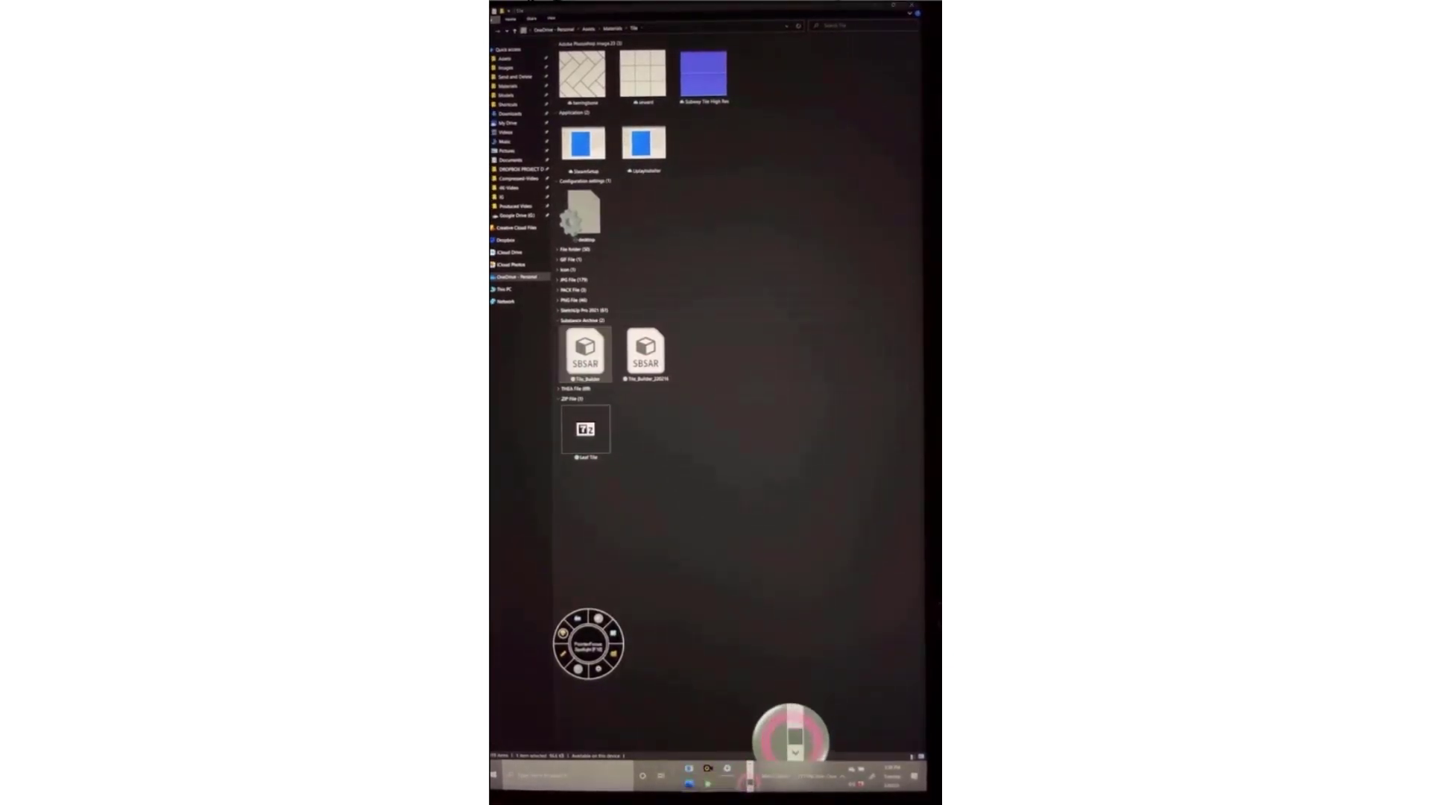
mouse_move(710, 783)
left_click(748, 703)
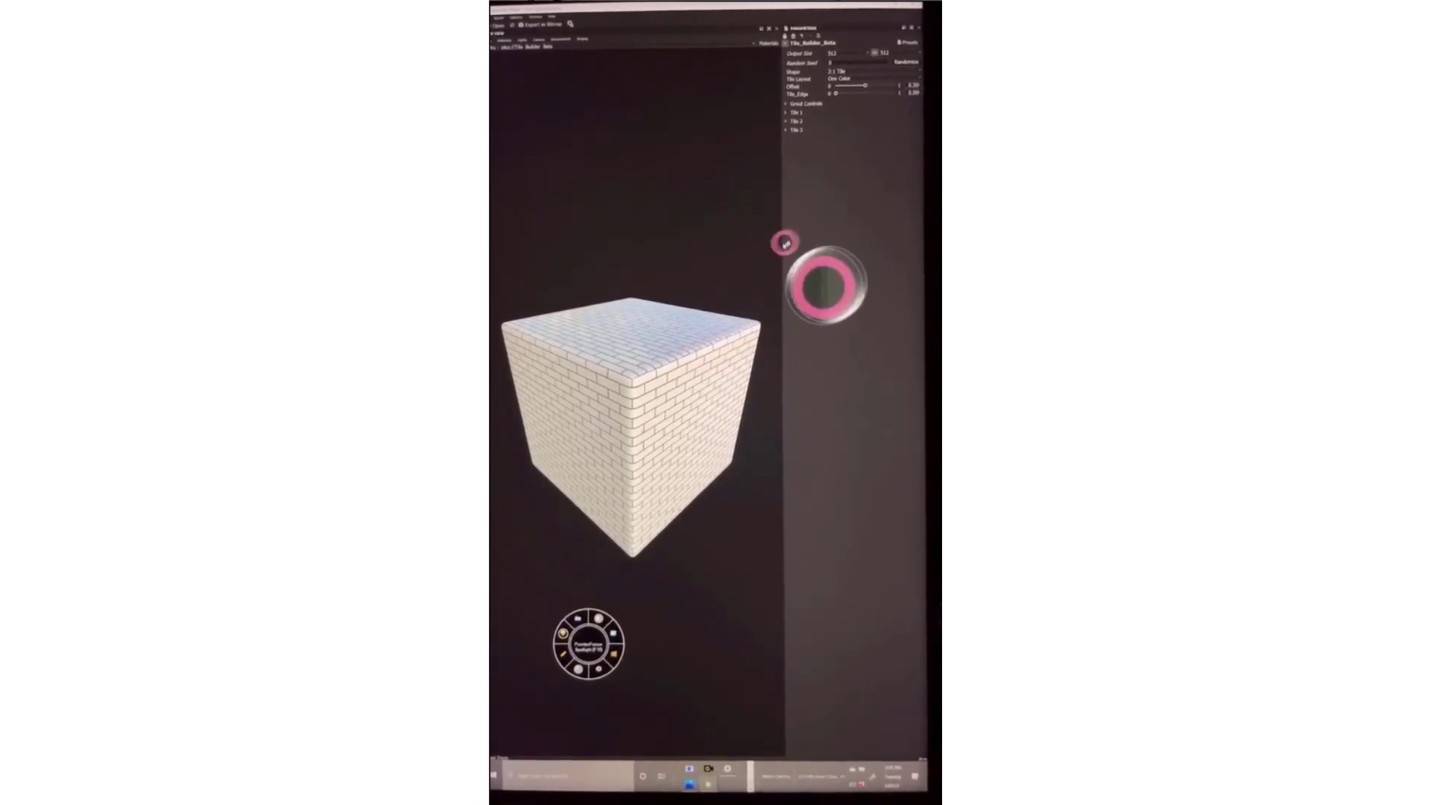
Set the tile layout to a random multi-color arrangement and look at it up close on the preview cube
left_click_drag(767, 409, 751, 253)
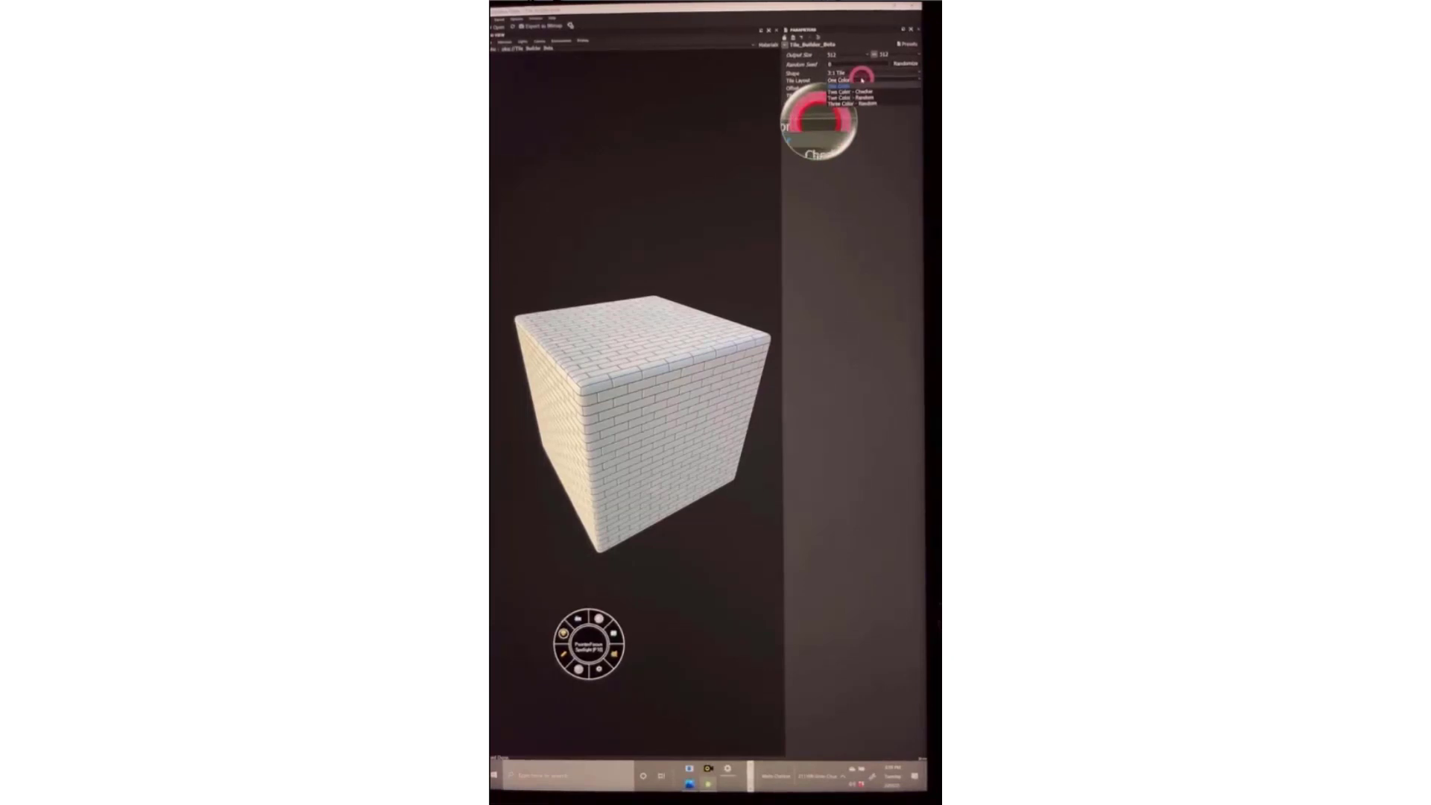
left_click(854, 98)
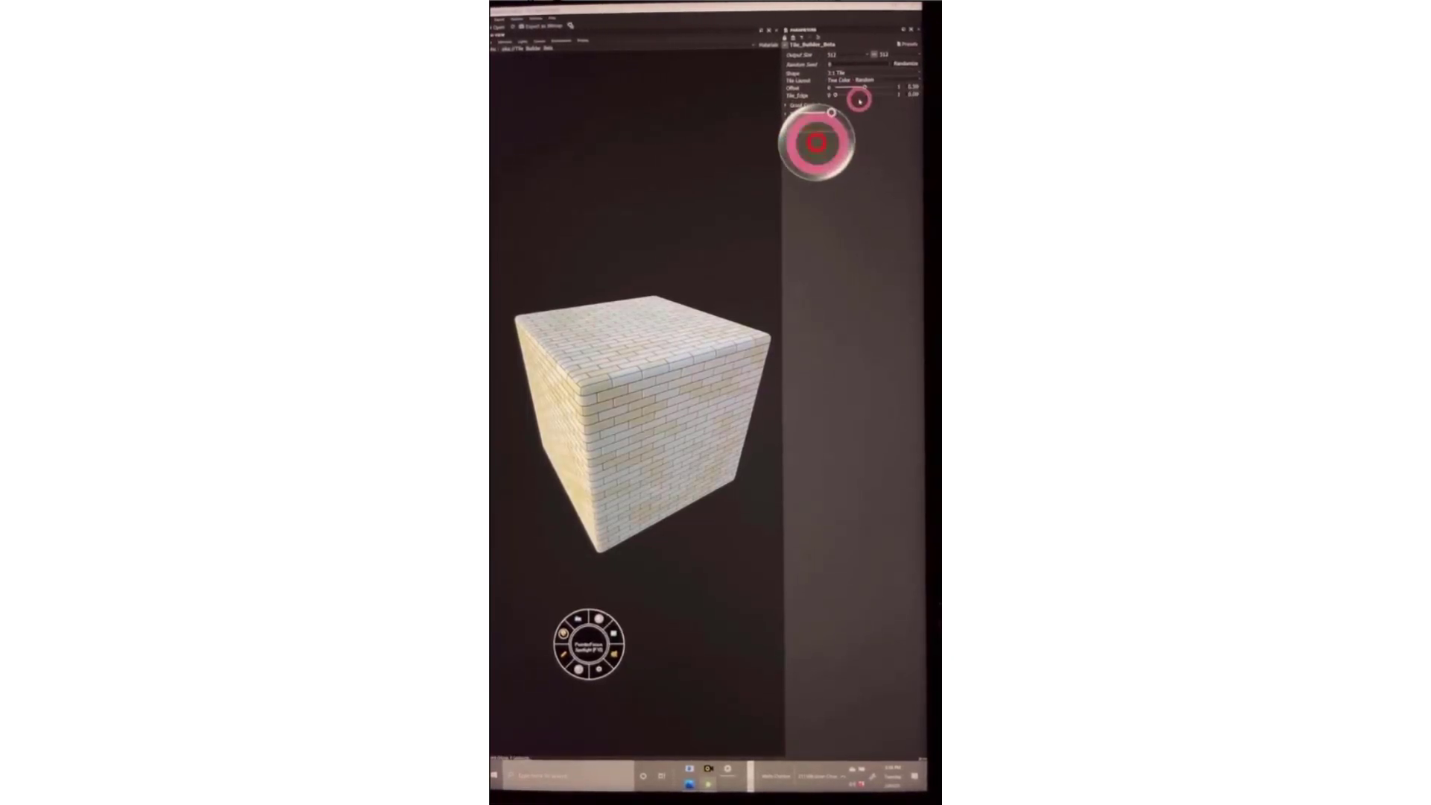
scroll(671, 356, "up", 2)
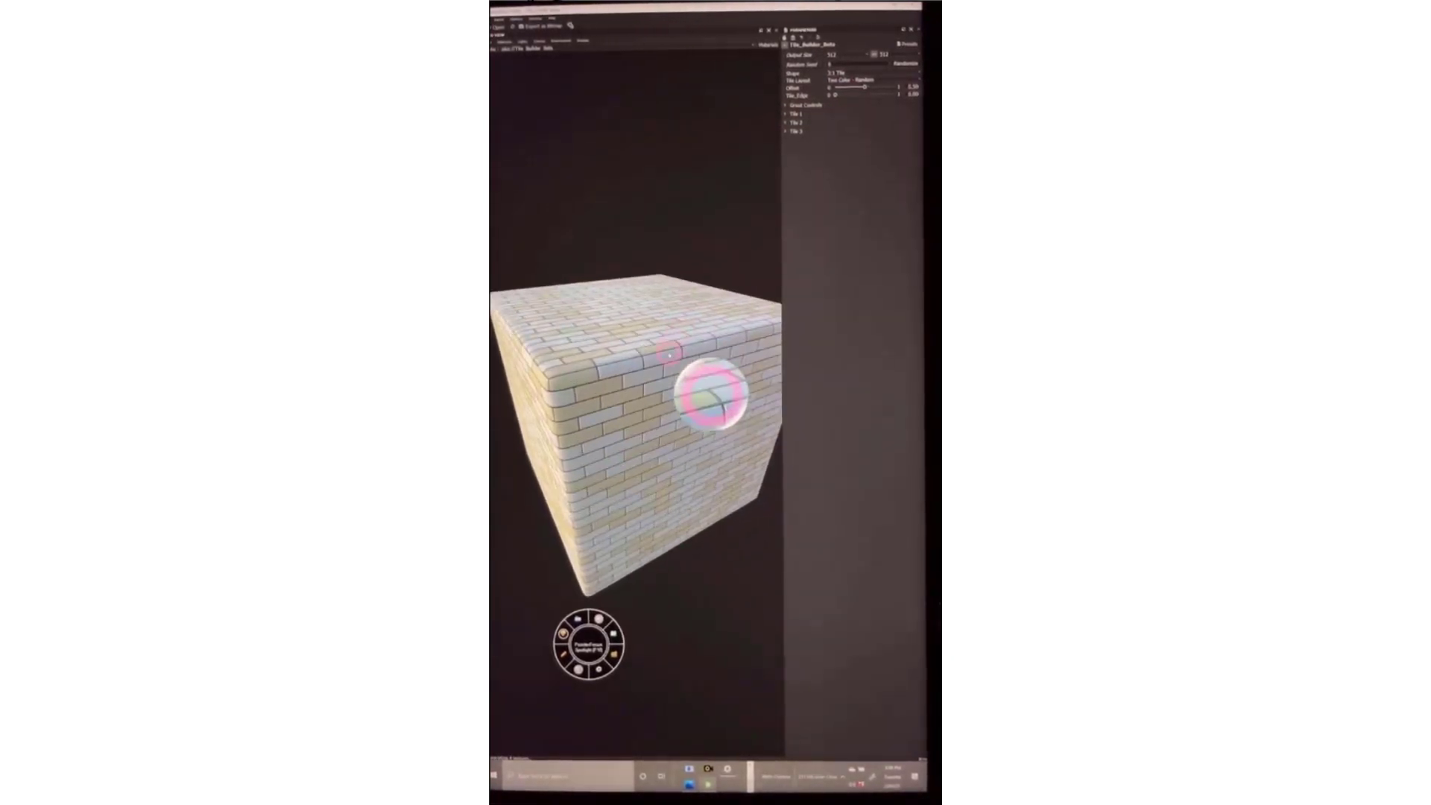
Try the Chevron and Square Pattern tile shapes, settle on Penny Tile and inspect the preview cube from several sides
left_click_drag(655, 362, 703, 415)
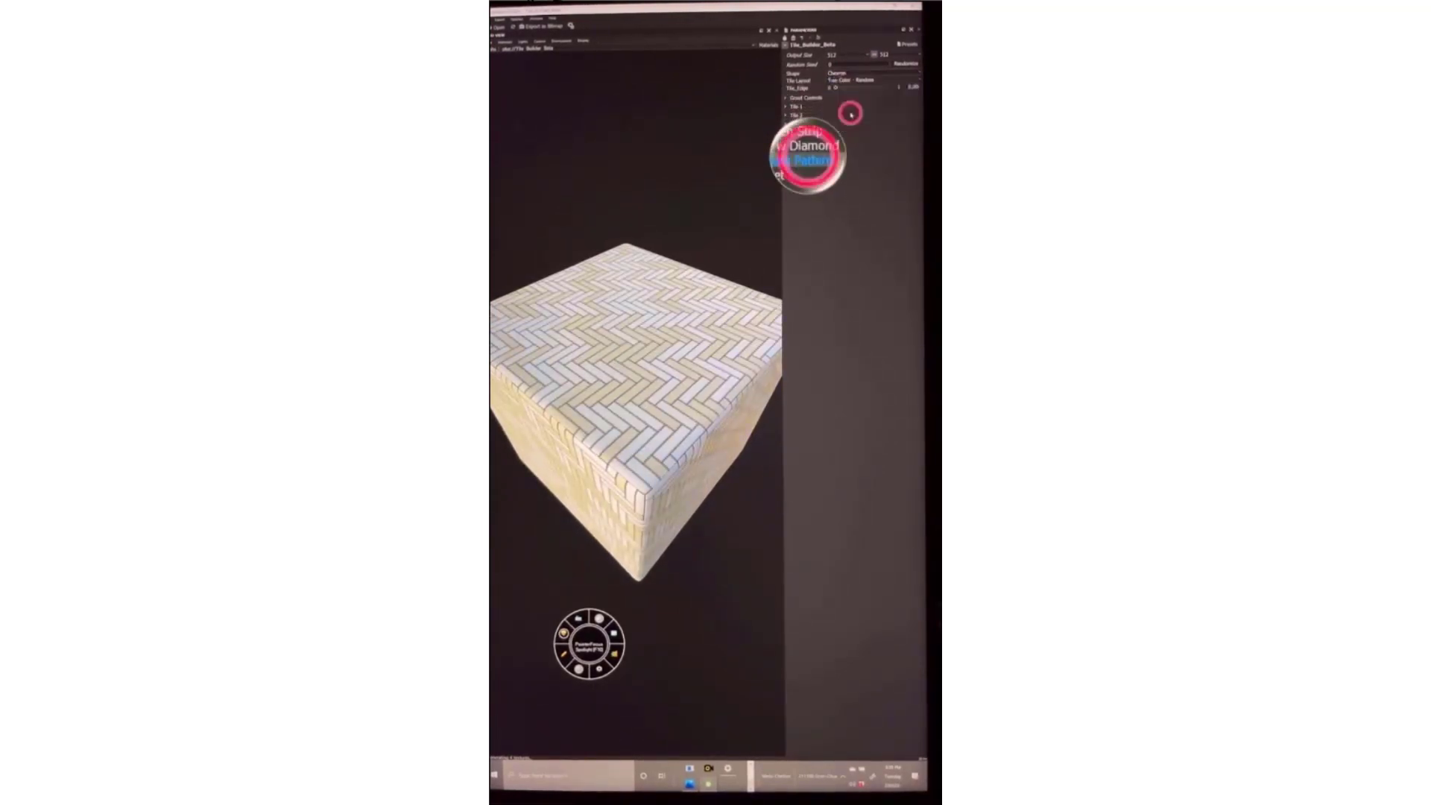
left_click(808, 158)
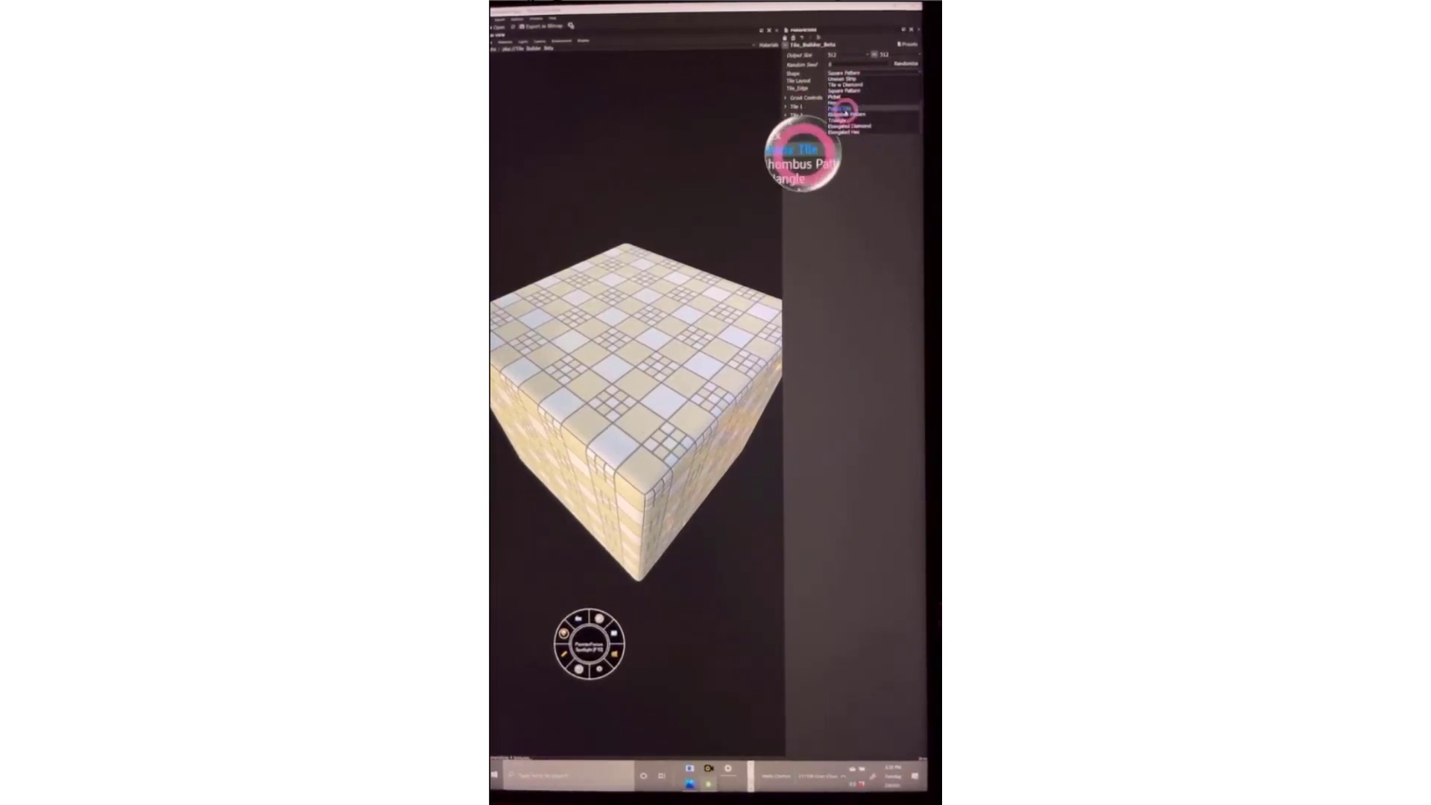
left_click(846, 114)
left_click_drag(728, 367, 745, 216)
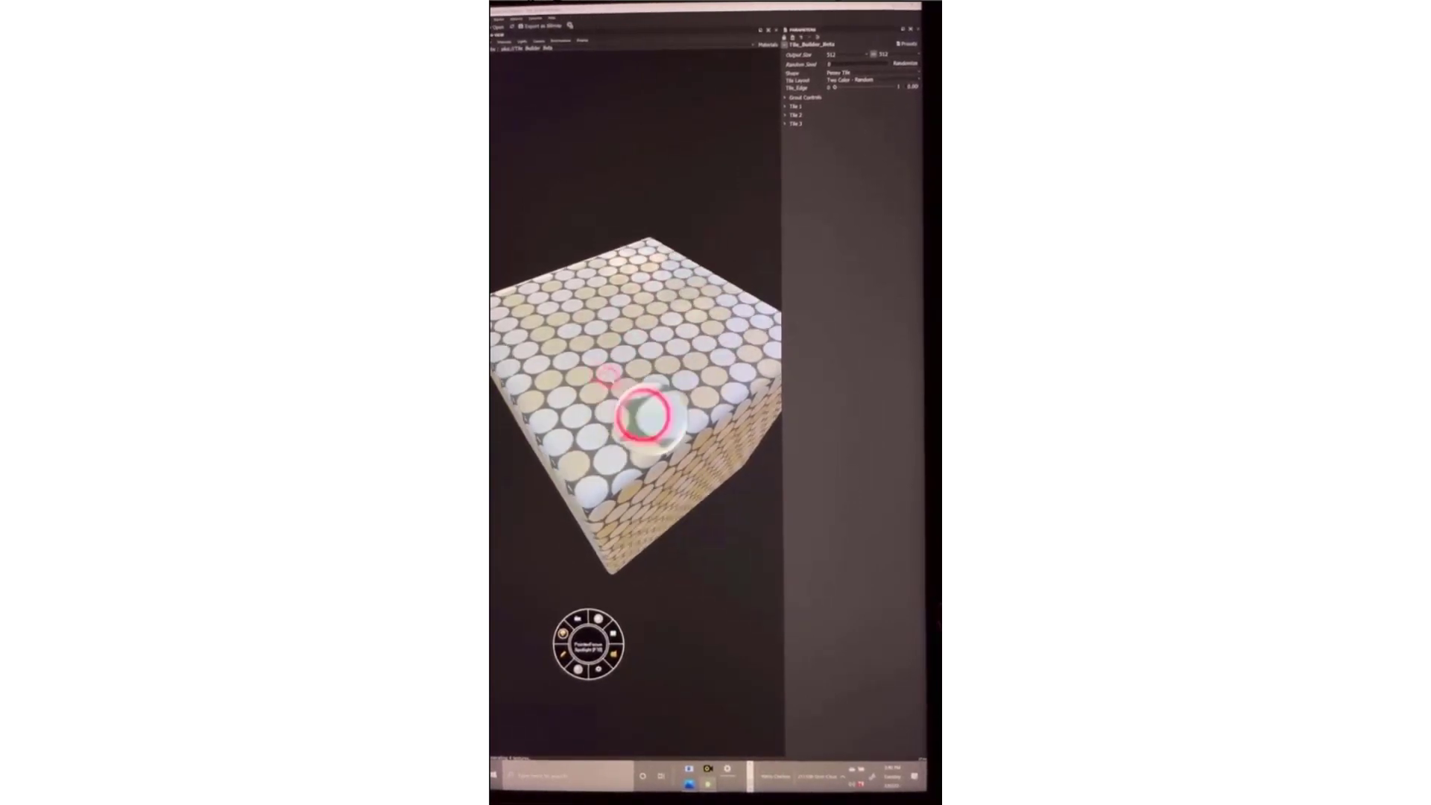
left_click_drag(648, 409, 708, 412)
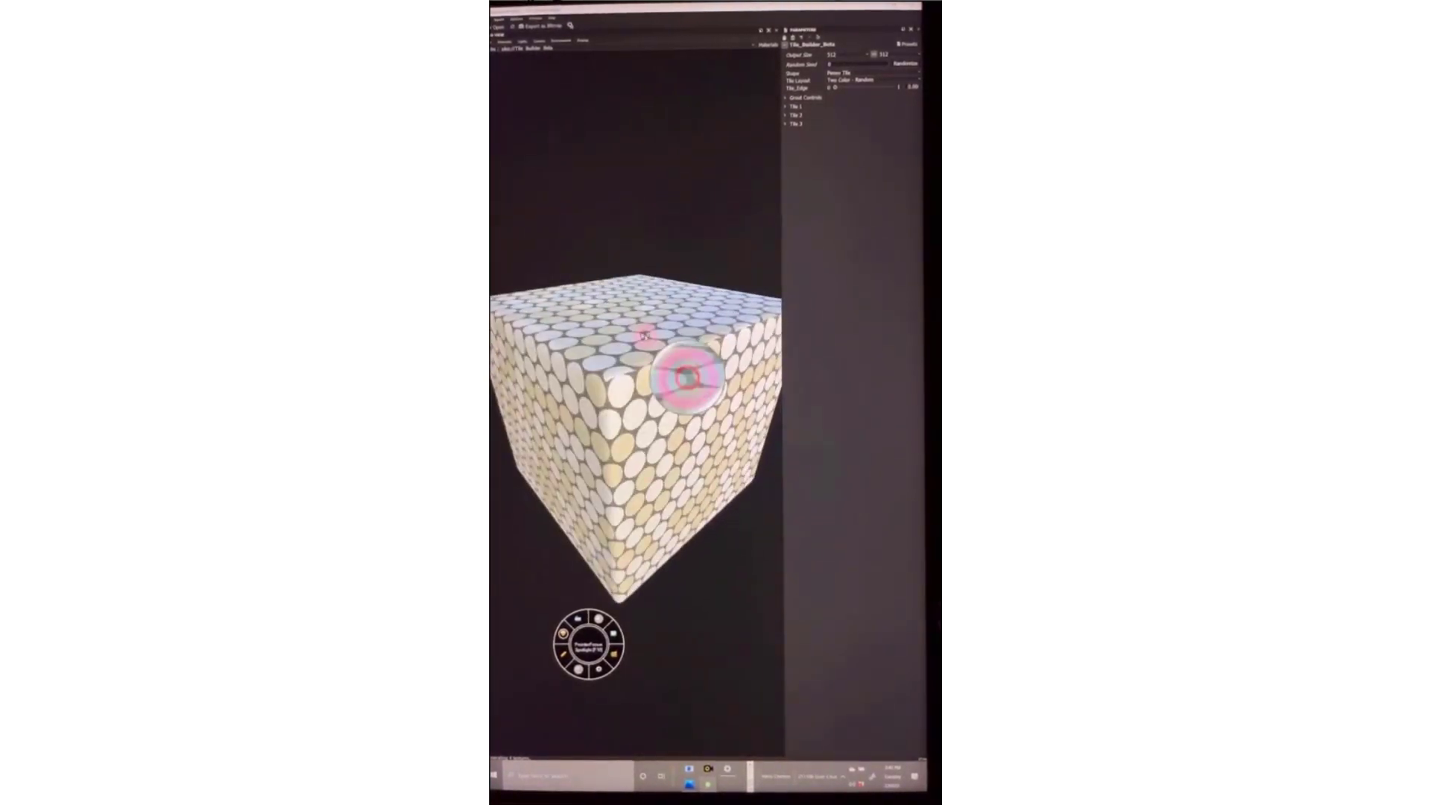
left_click_drag(697, 363, 690, 327)
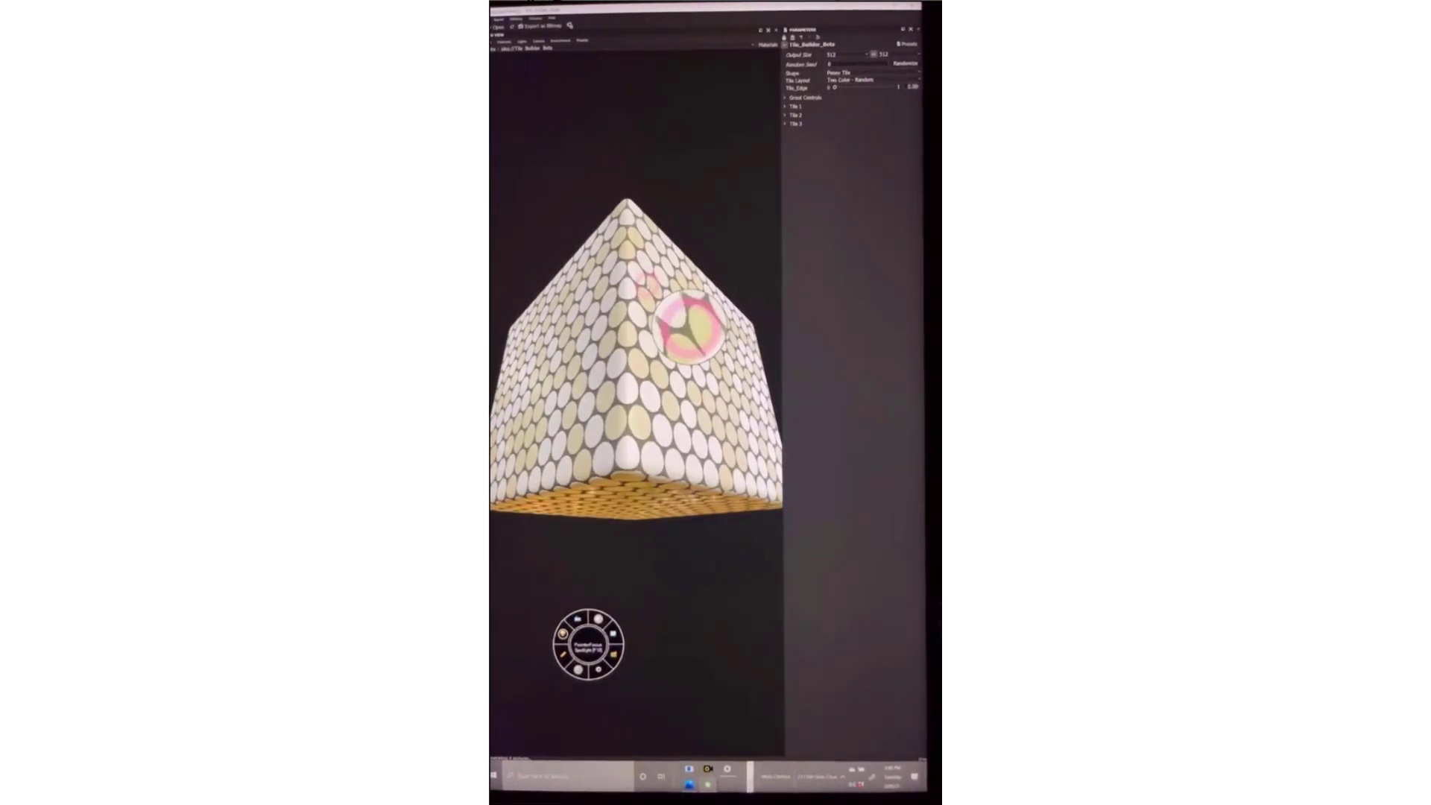
left_click_drag(694, 408, 727, 342)
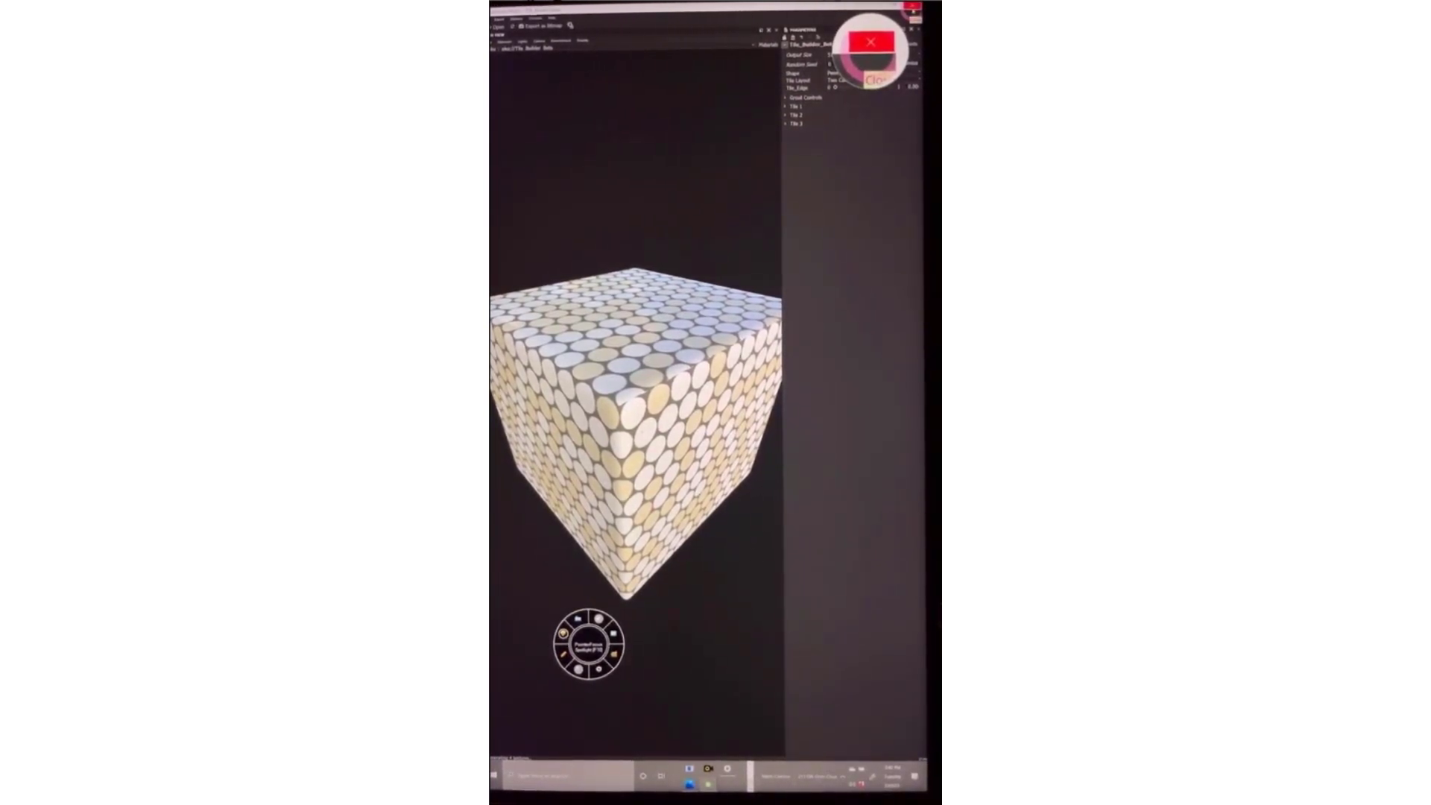
Close Substance Player and switch back to the start of the Custom Material Generation thread in Chrome
left_click(914, 11)
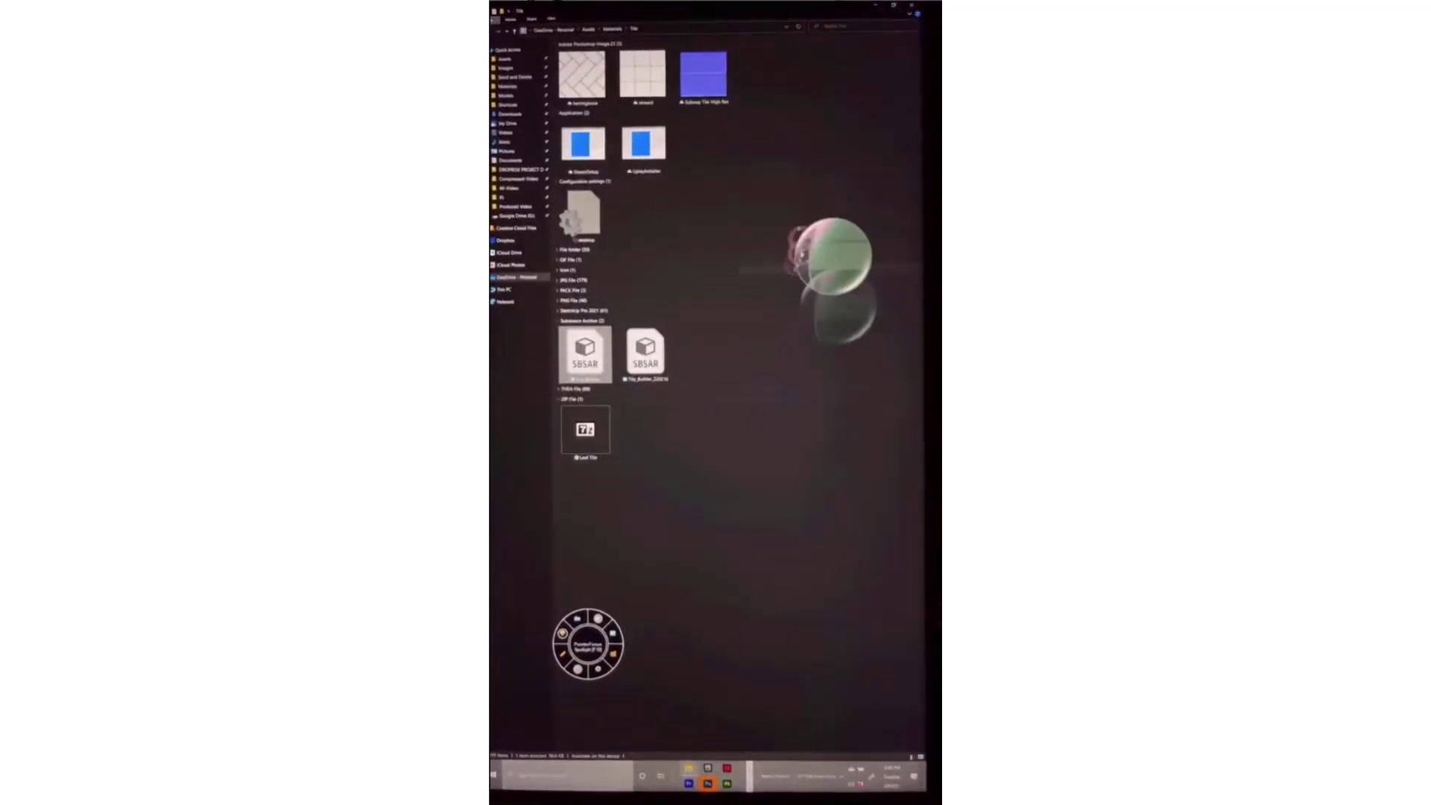
key("super+Tab")
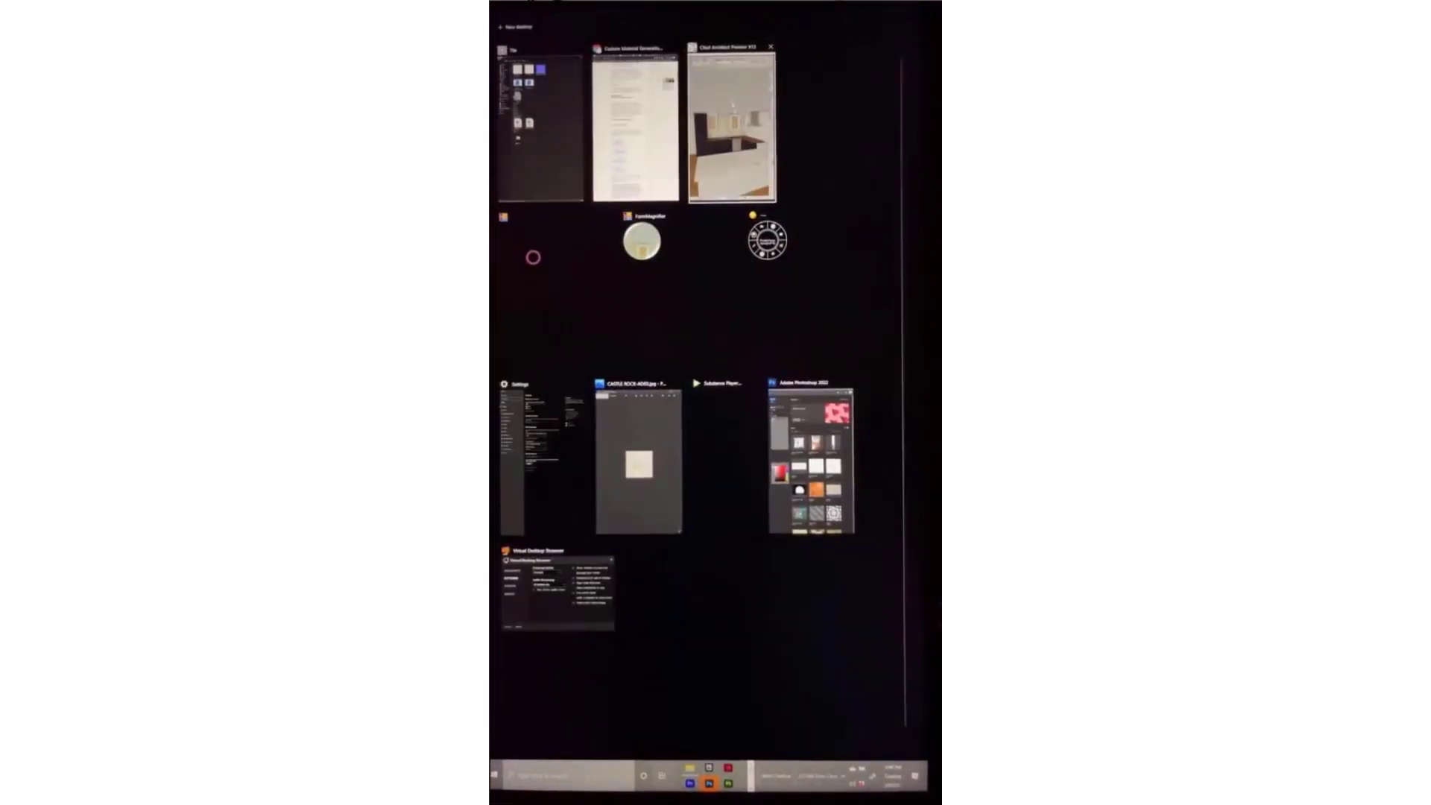
left_click(636, 126)
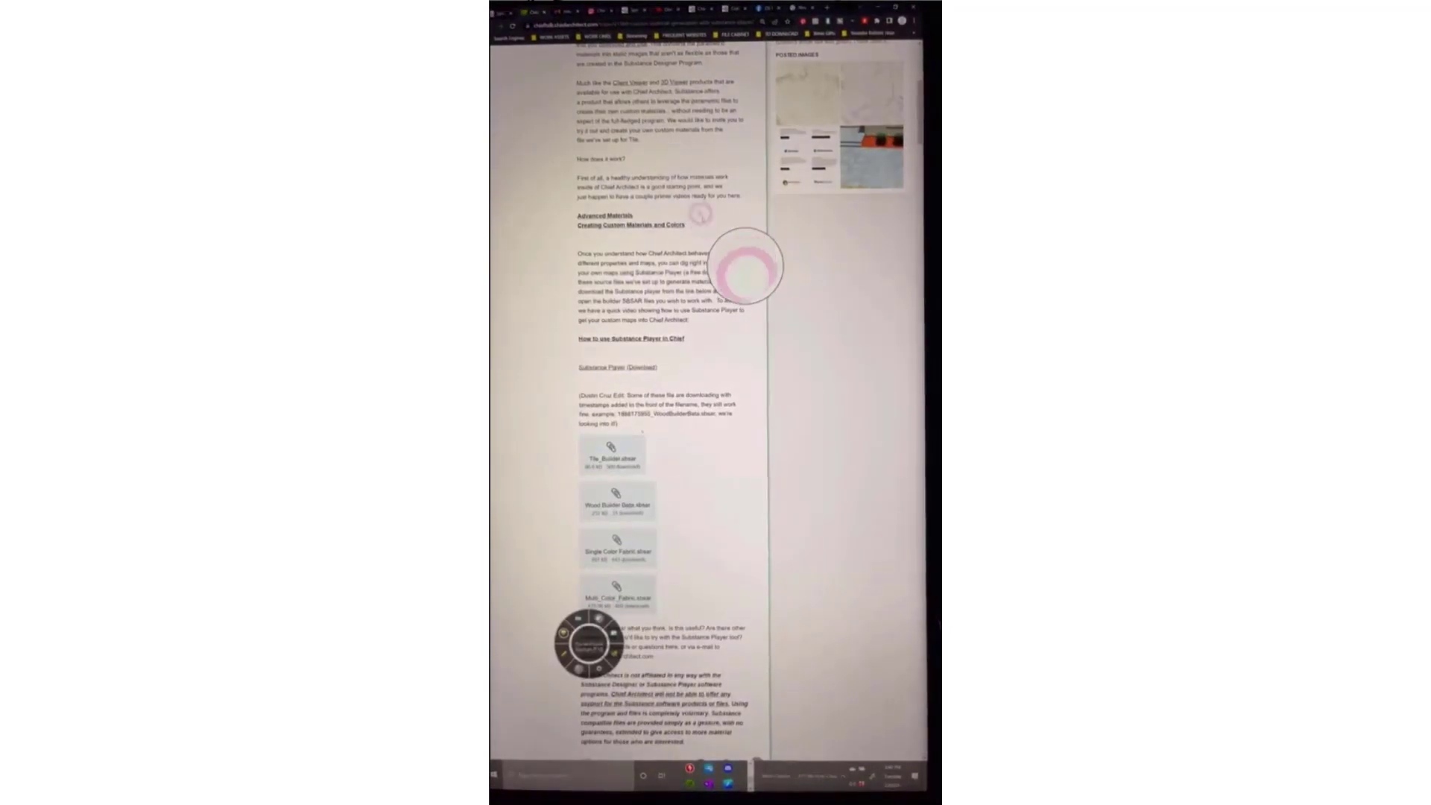
scroll(646, 255, "up", 6)
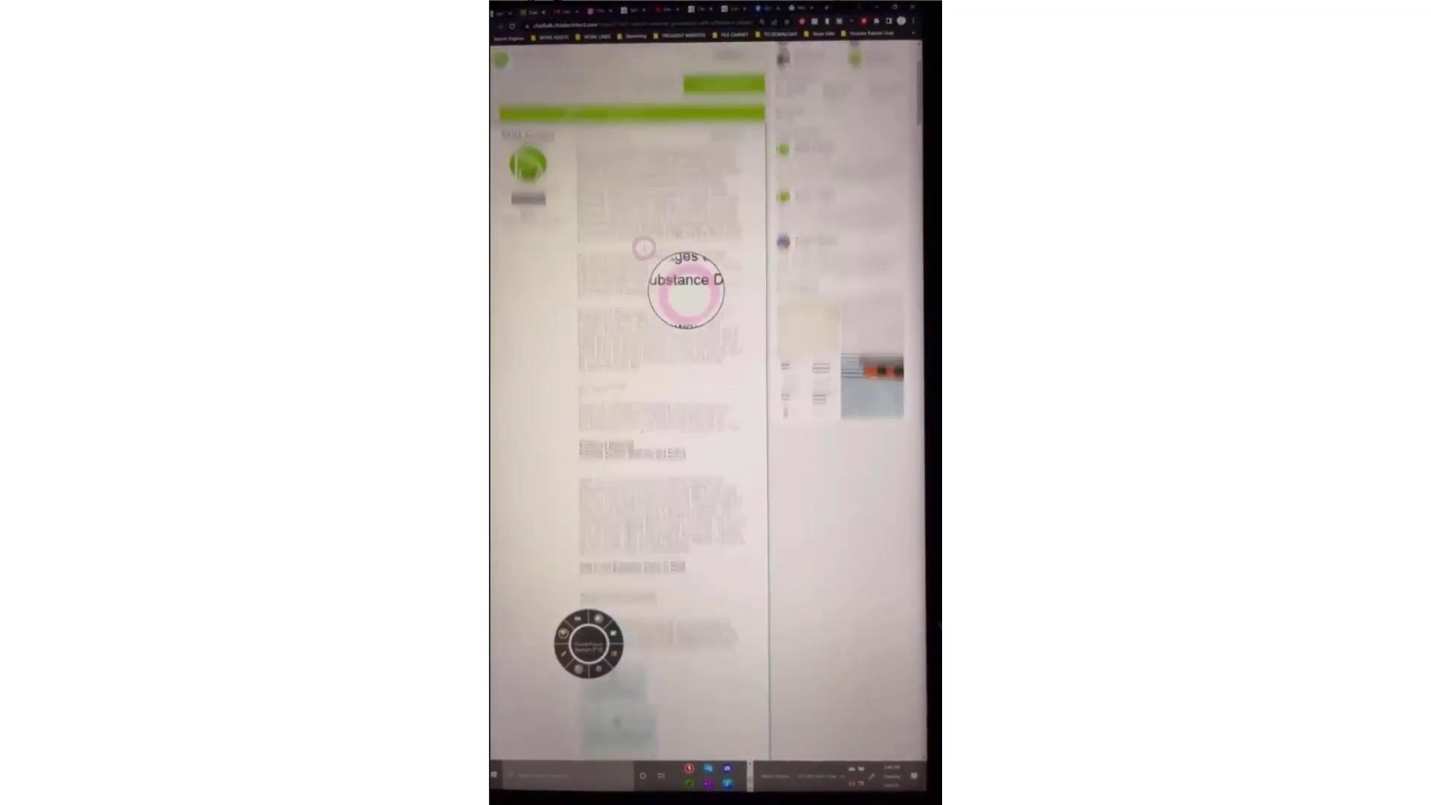
Return to the Symbols and Content topic list, preview the Substance Player thread and look through the topics
left_click(493, 27)
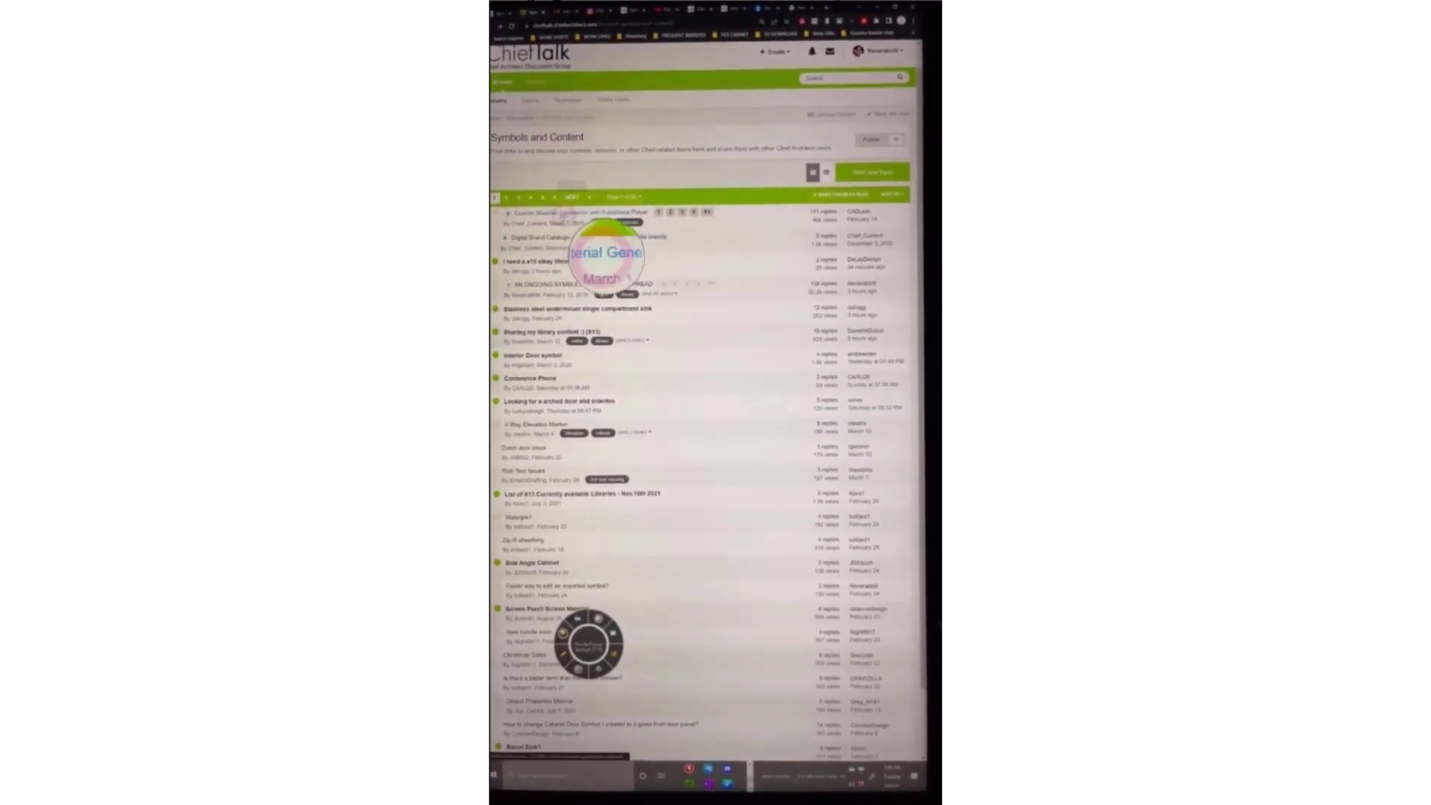
mouse_move(572, 218)
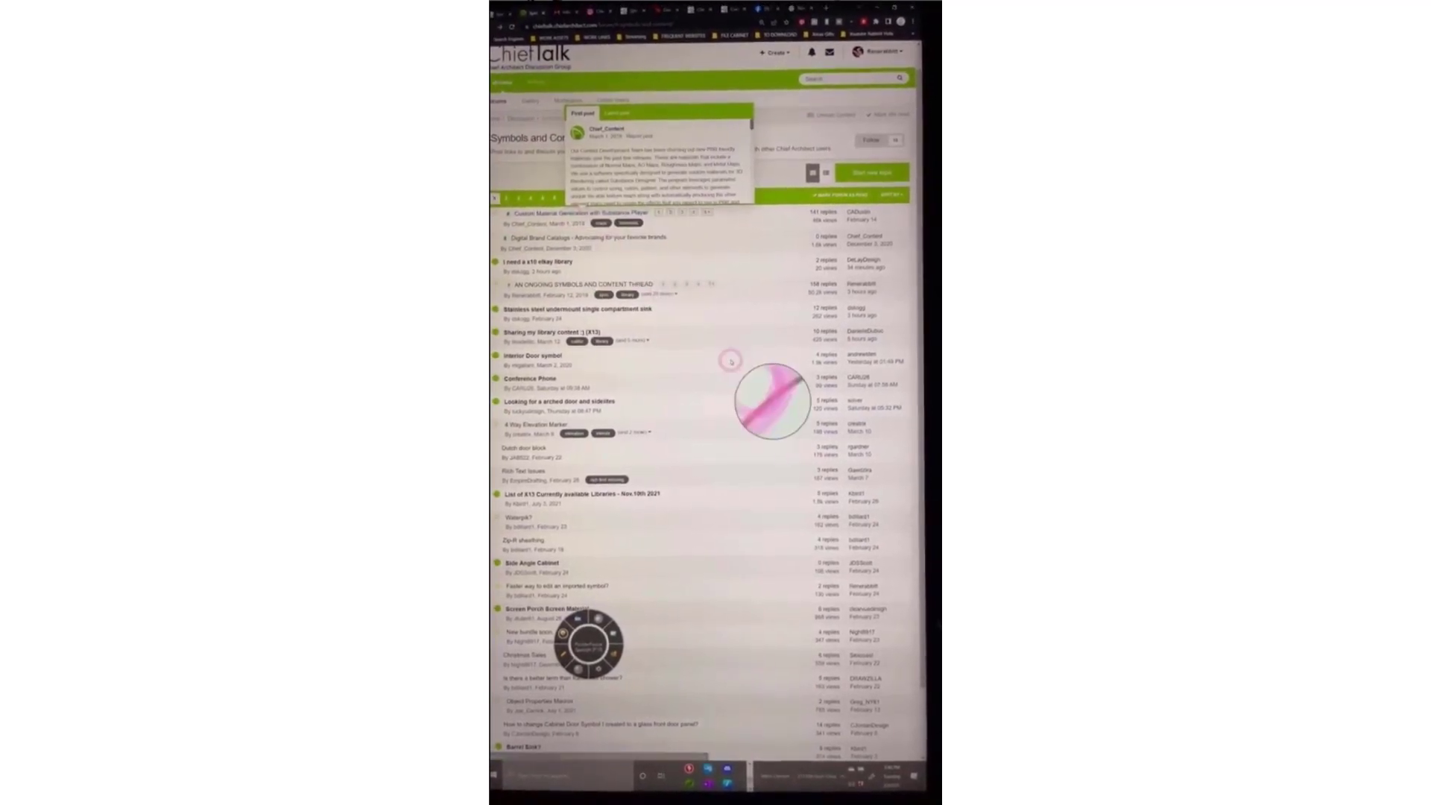
scroll(743, 419, "down", 2)
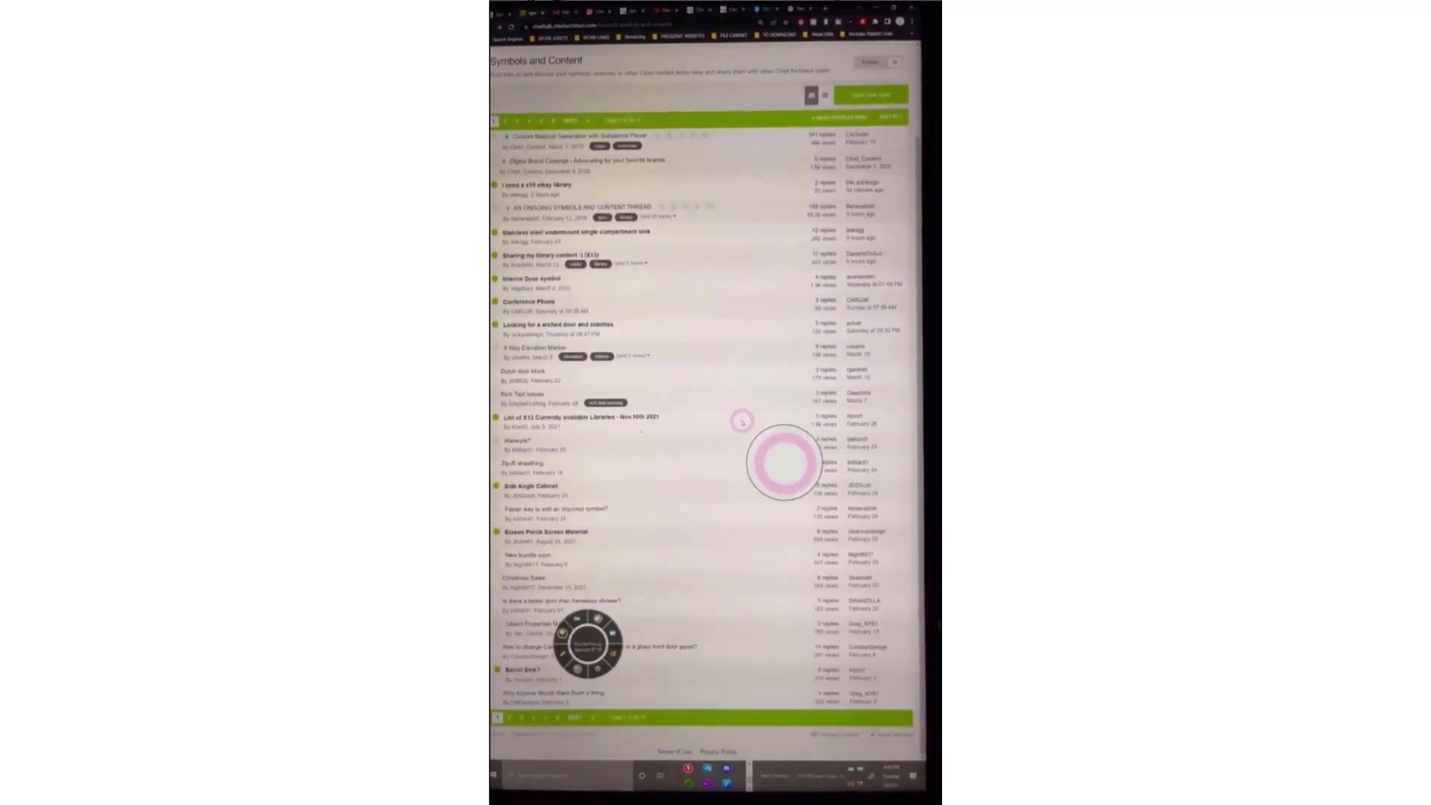